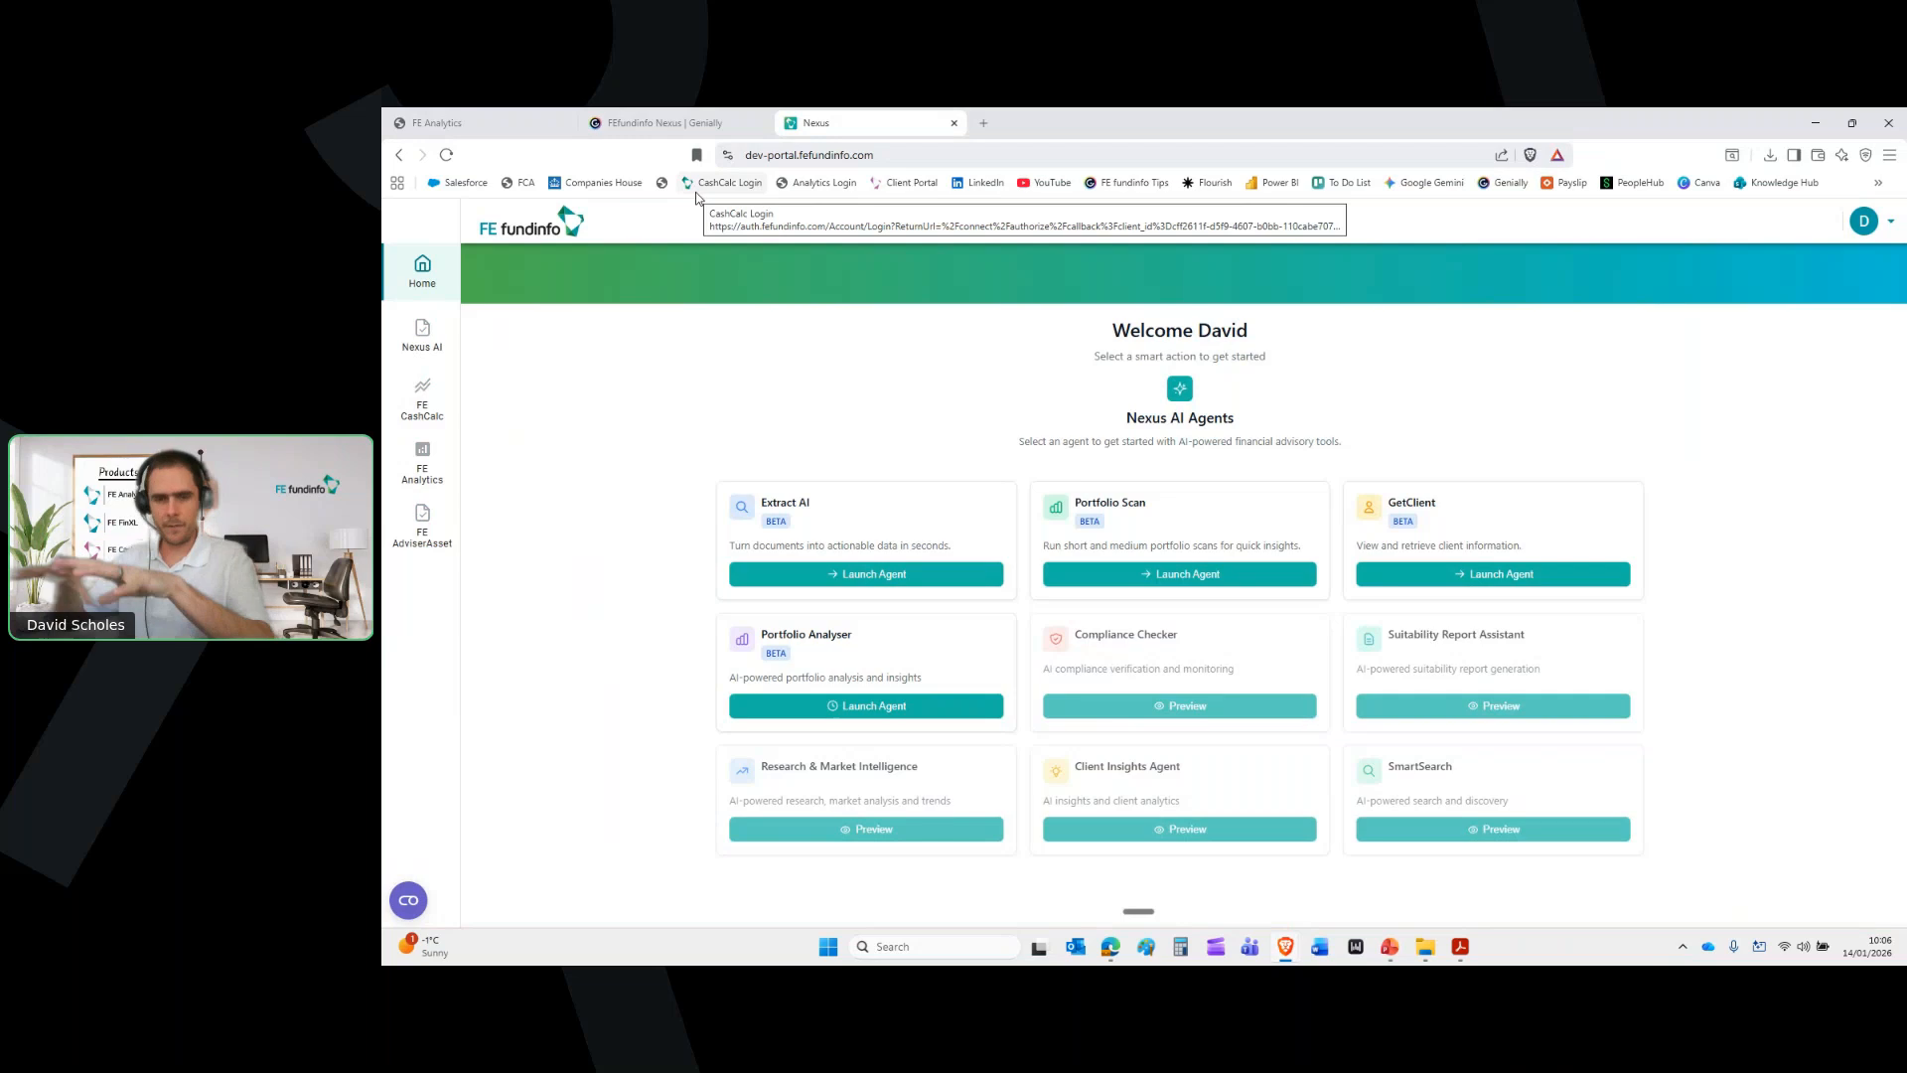
Close the Genially and Nexus pages, leaving FE Analytics' empty Active List Pro open
left_click(760, 124)
left_click(759, 125)
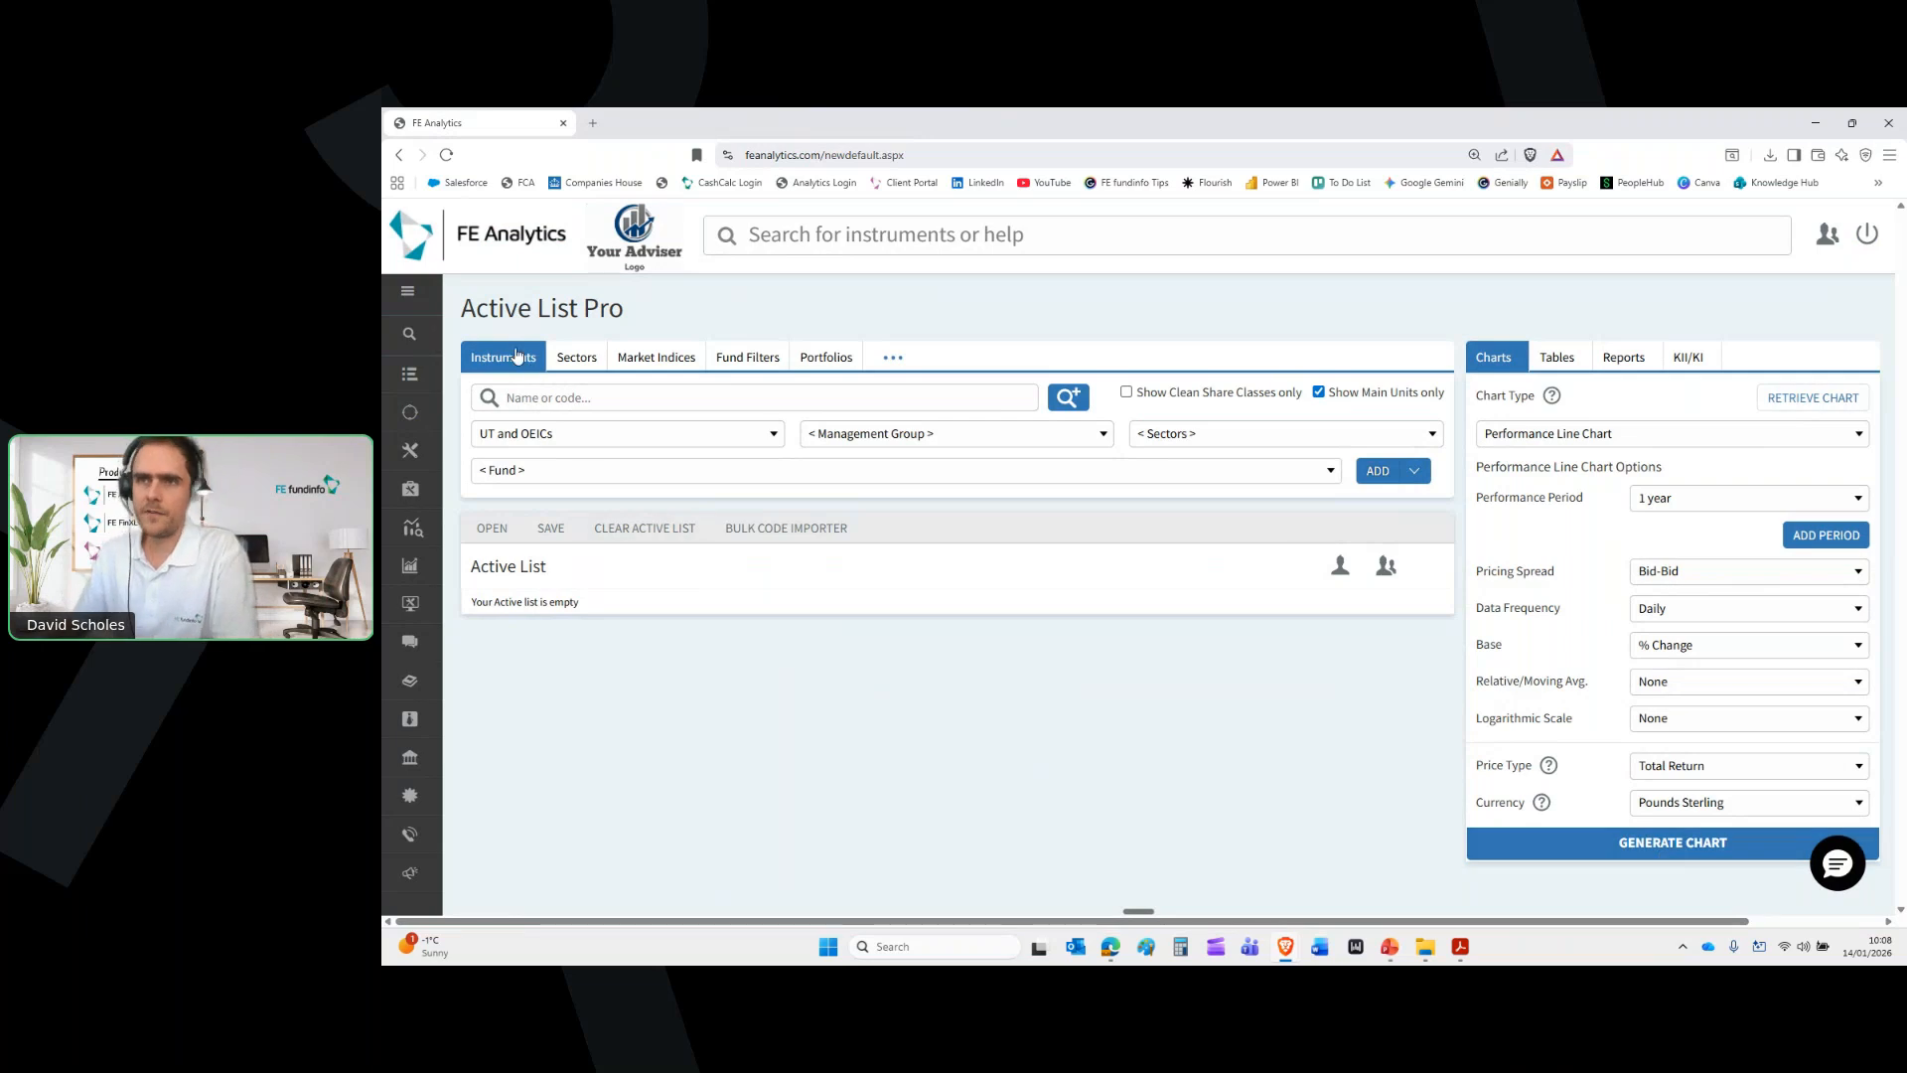
left_click(633, 443)
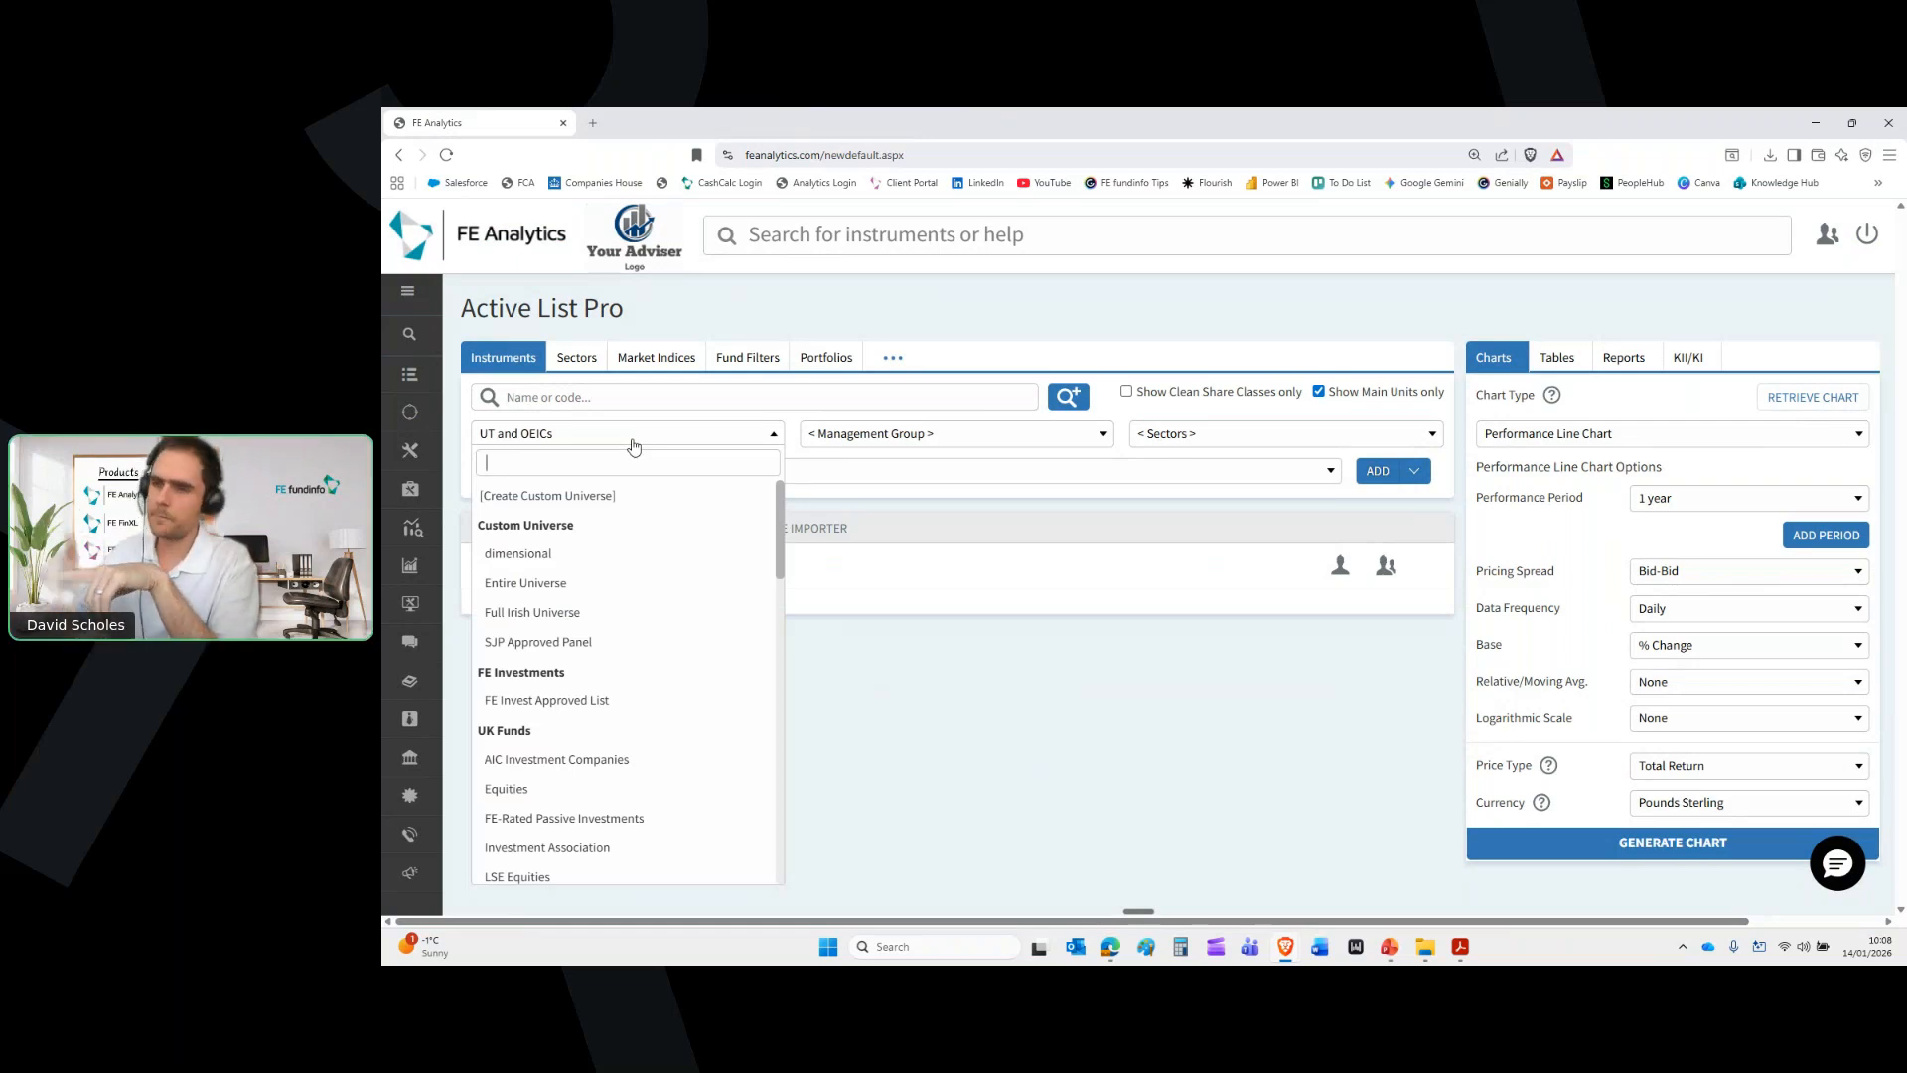
Add Vanguard LifeStrategy 60% Equity from UT and OEICs (Vanguard Investments UK Limited) to the active list
scroll(650, 584, "down", 3)
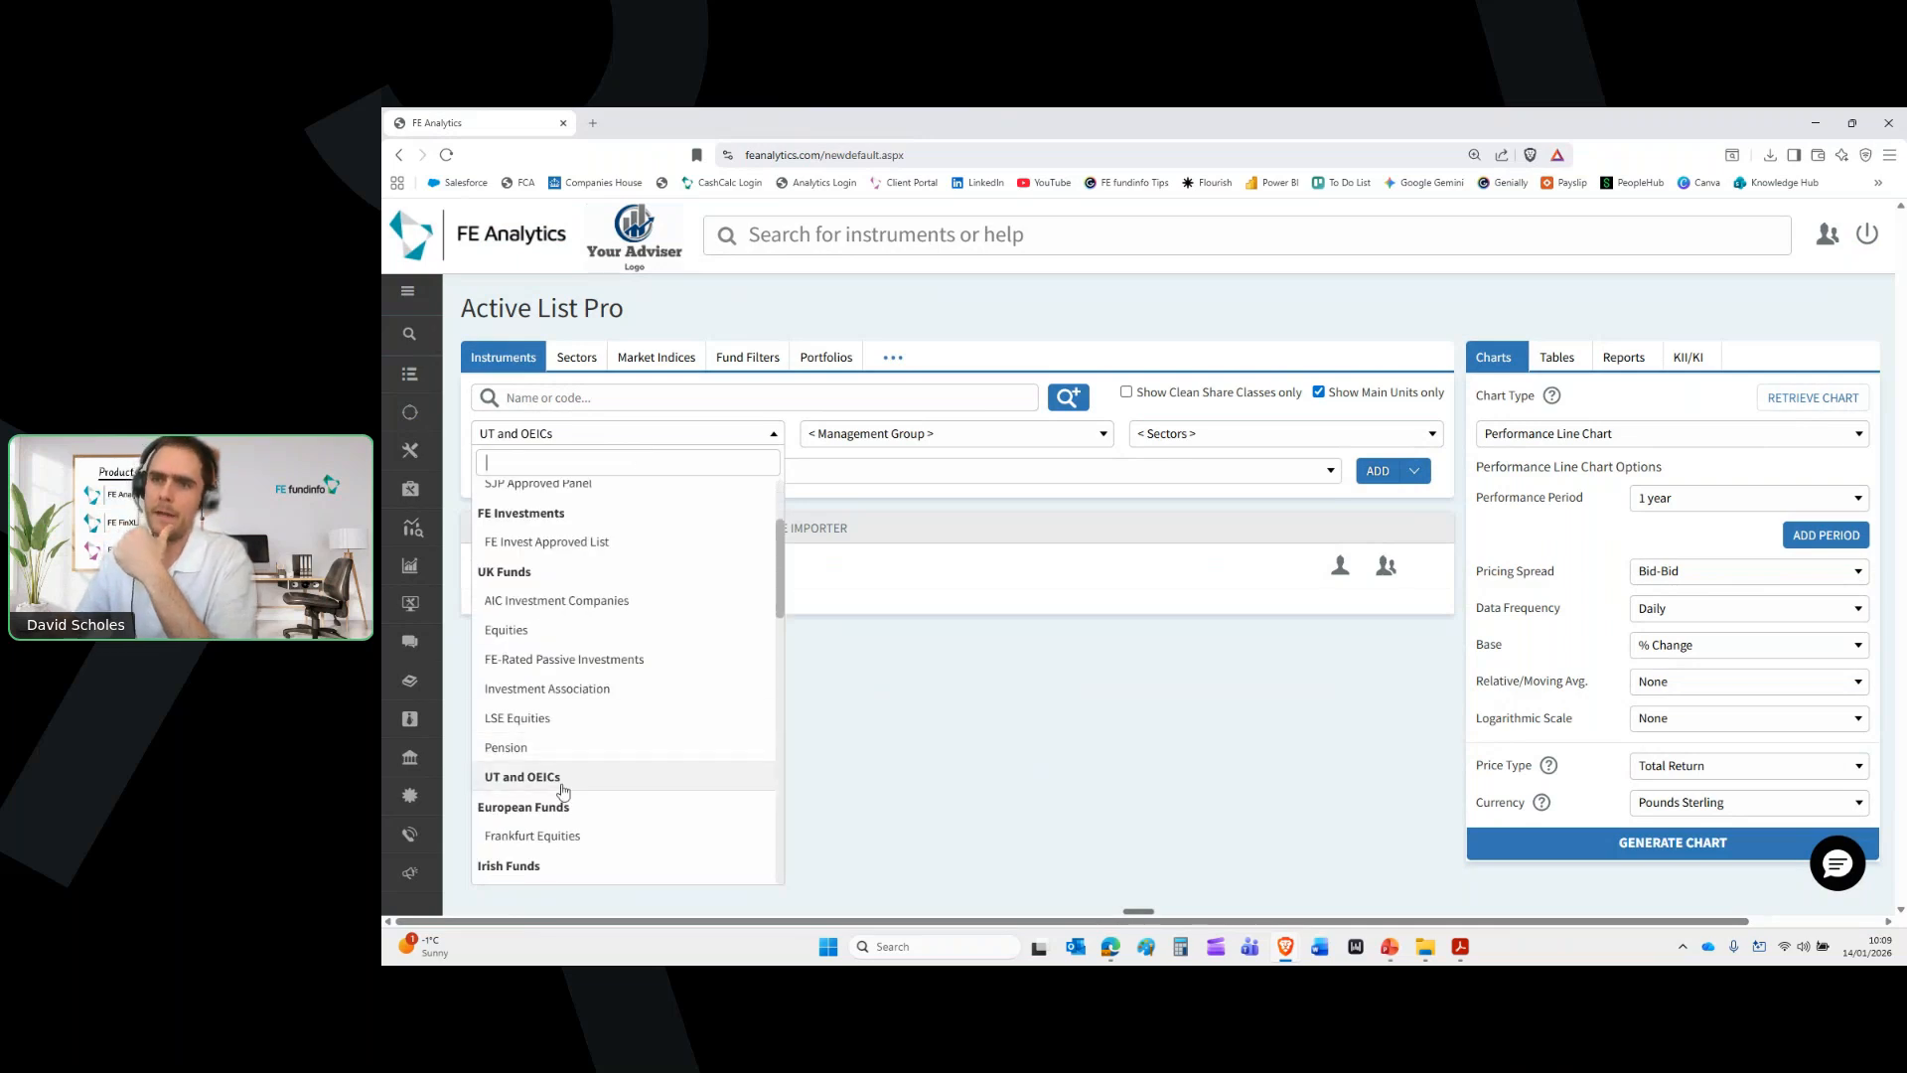
left_click(562, 778)
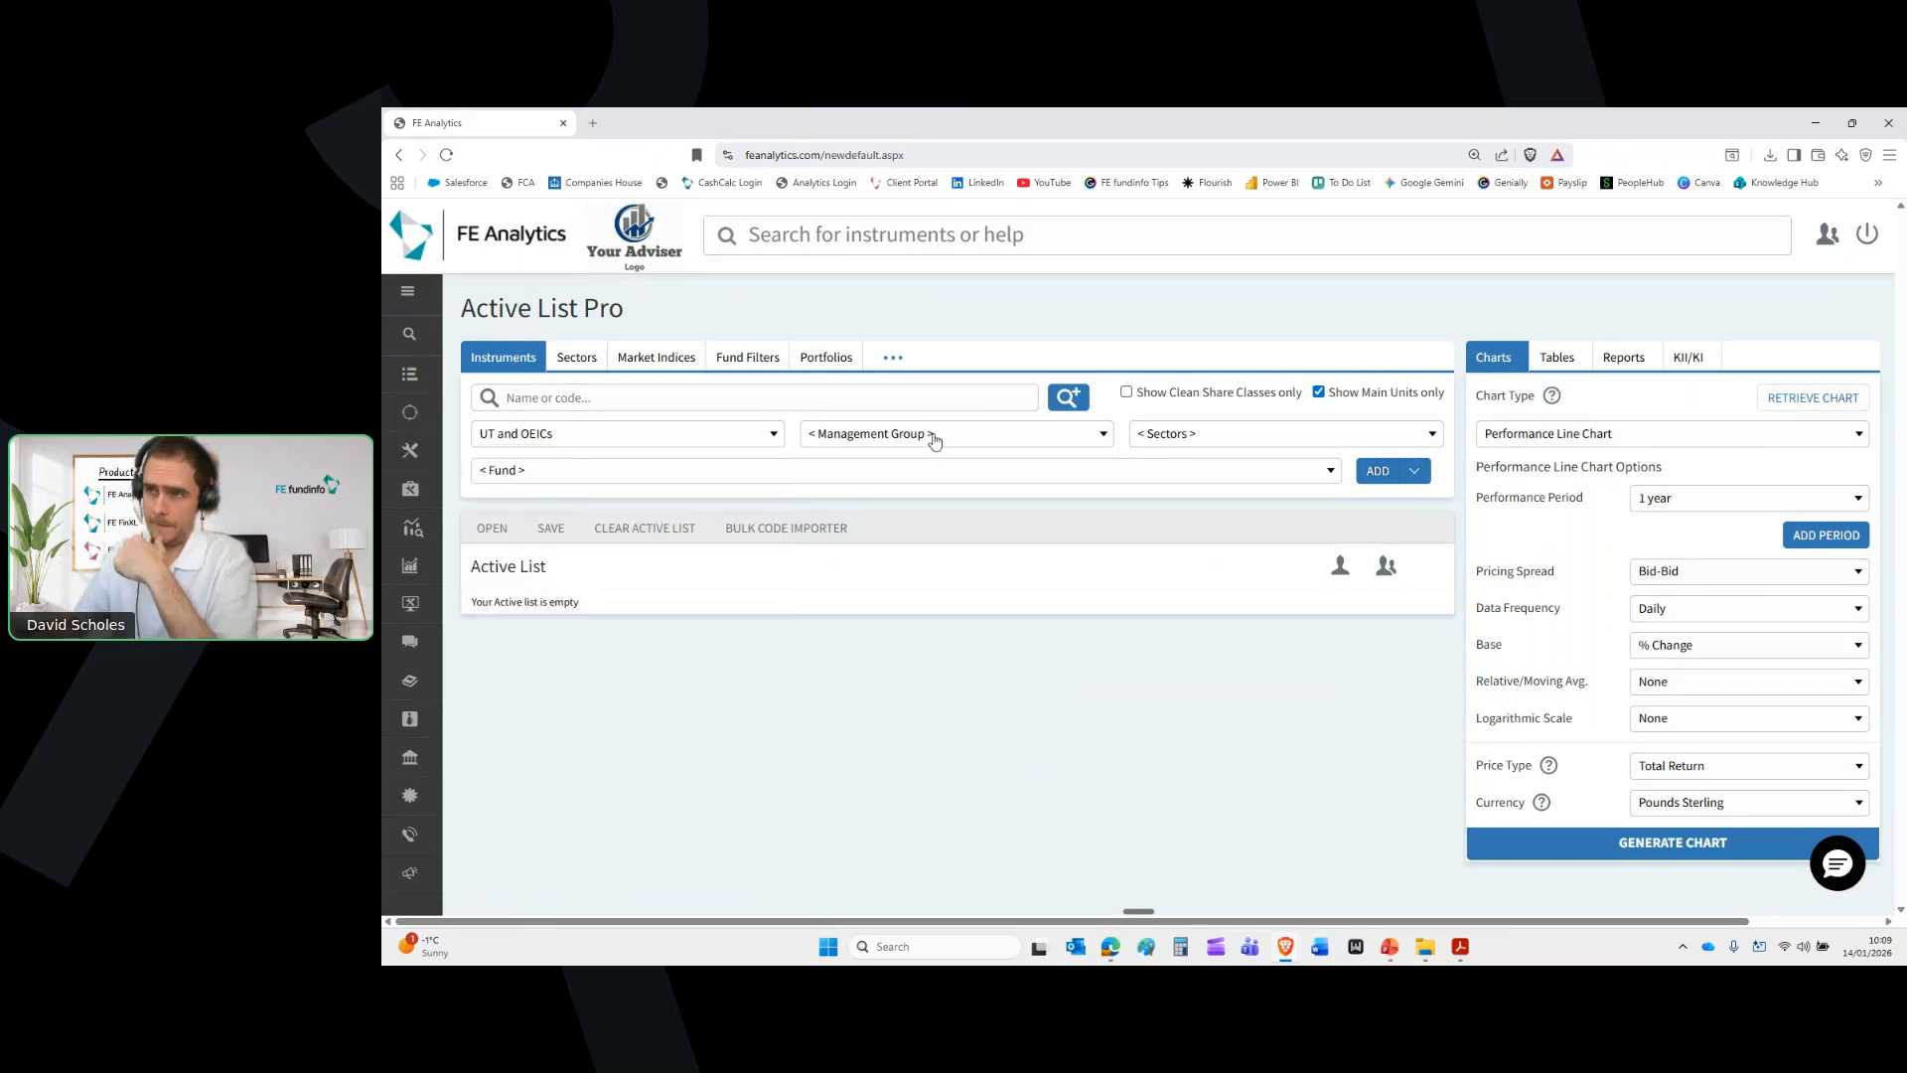
left_click(934, 437)
type("van")
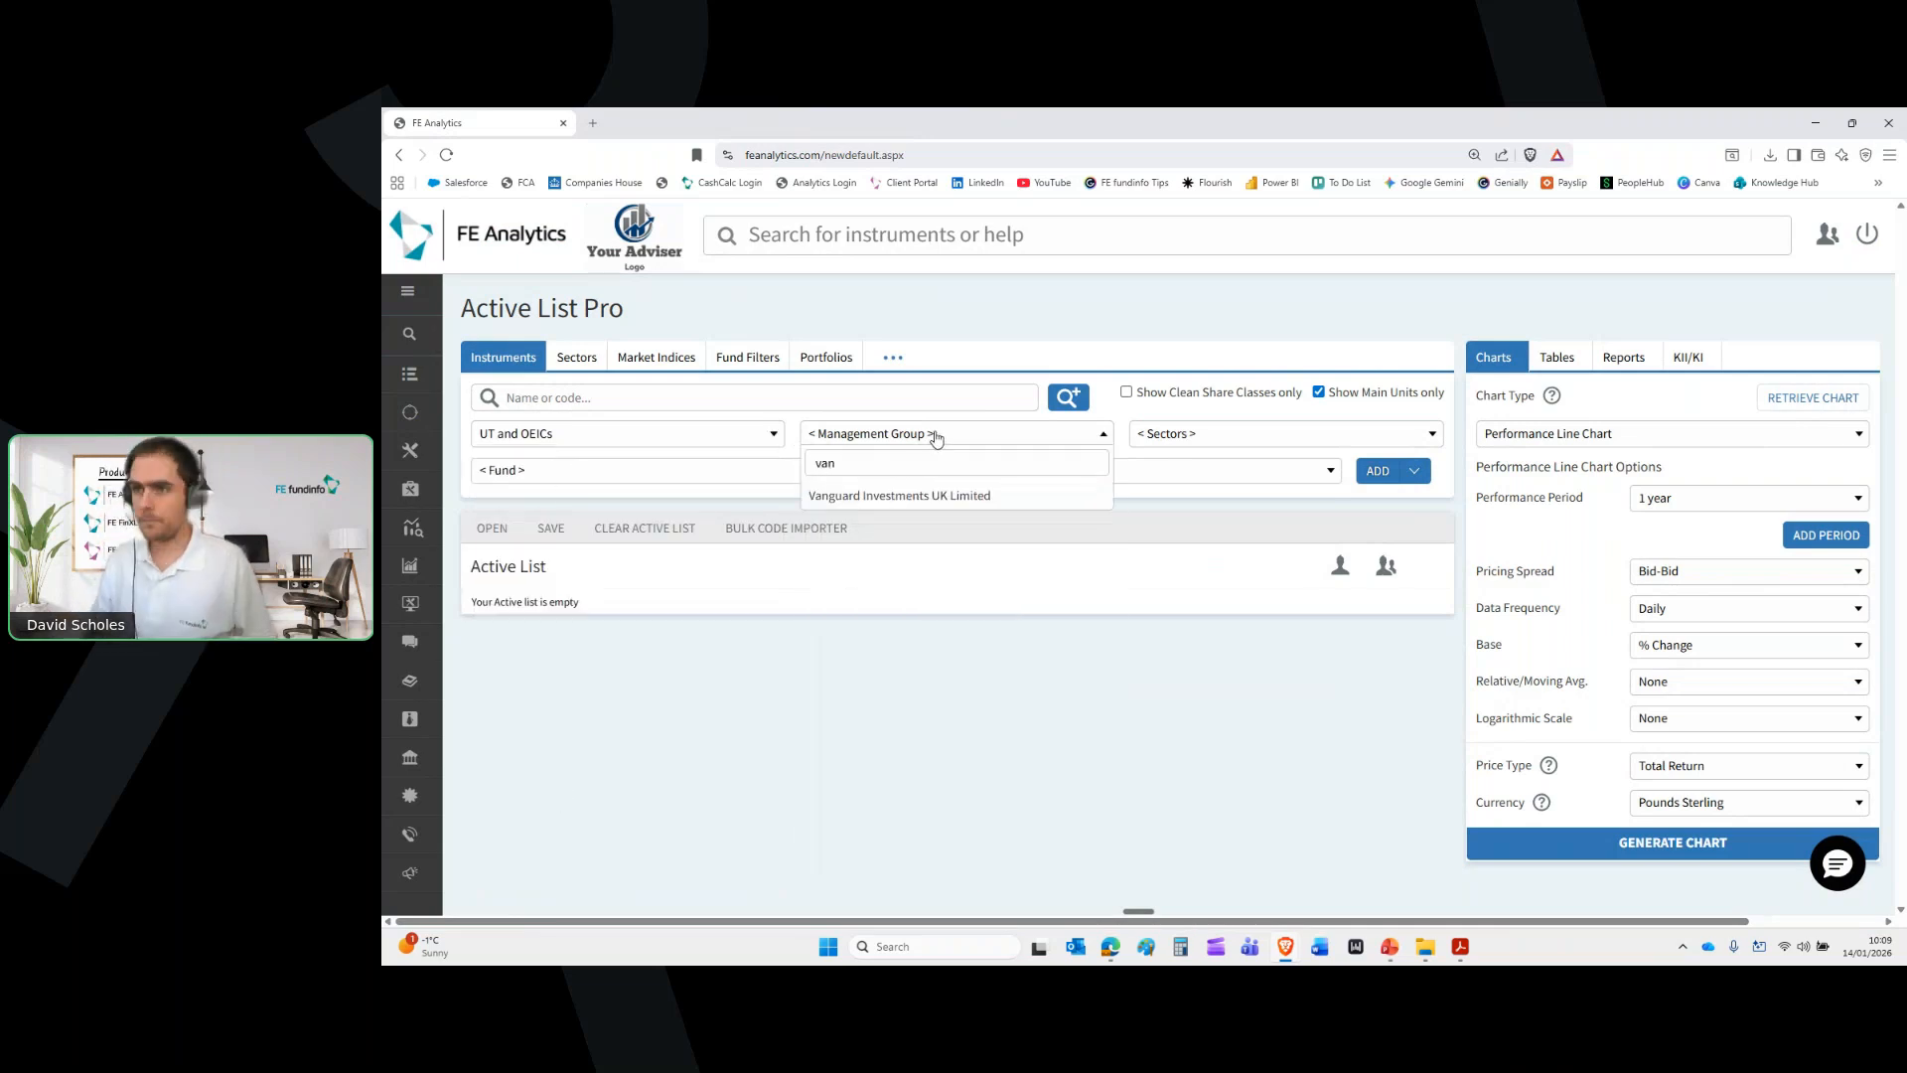
left_click(944, 495)
left_click(914, 475)
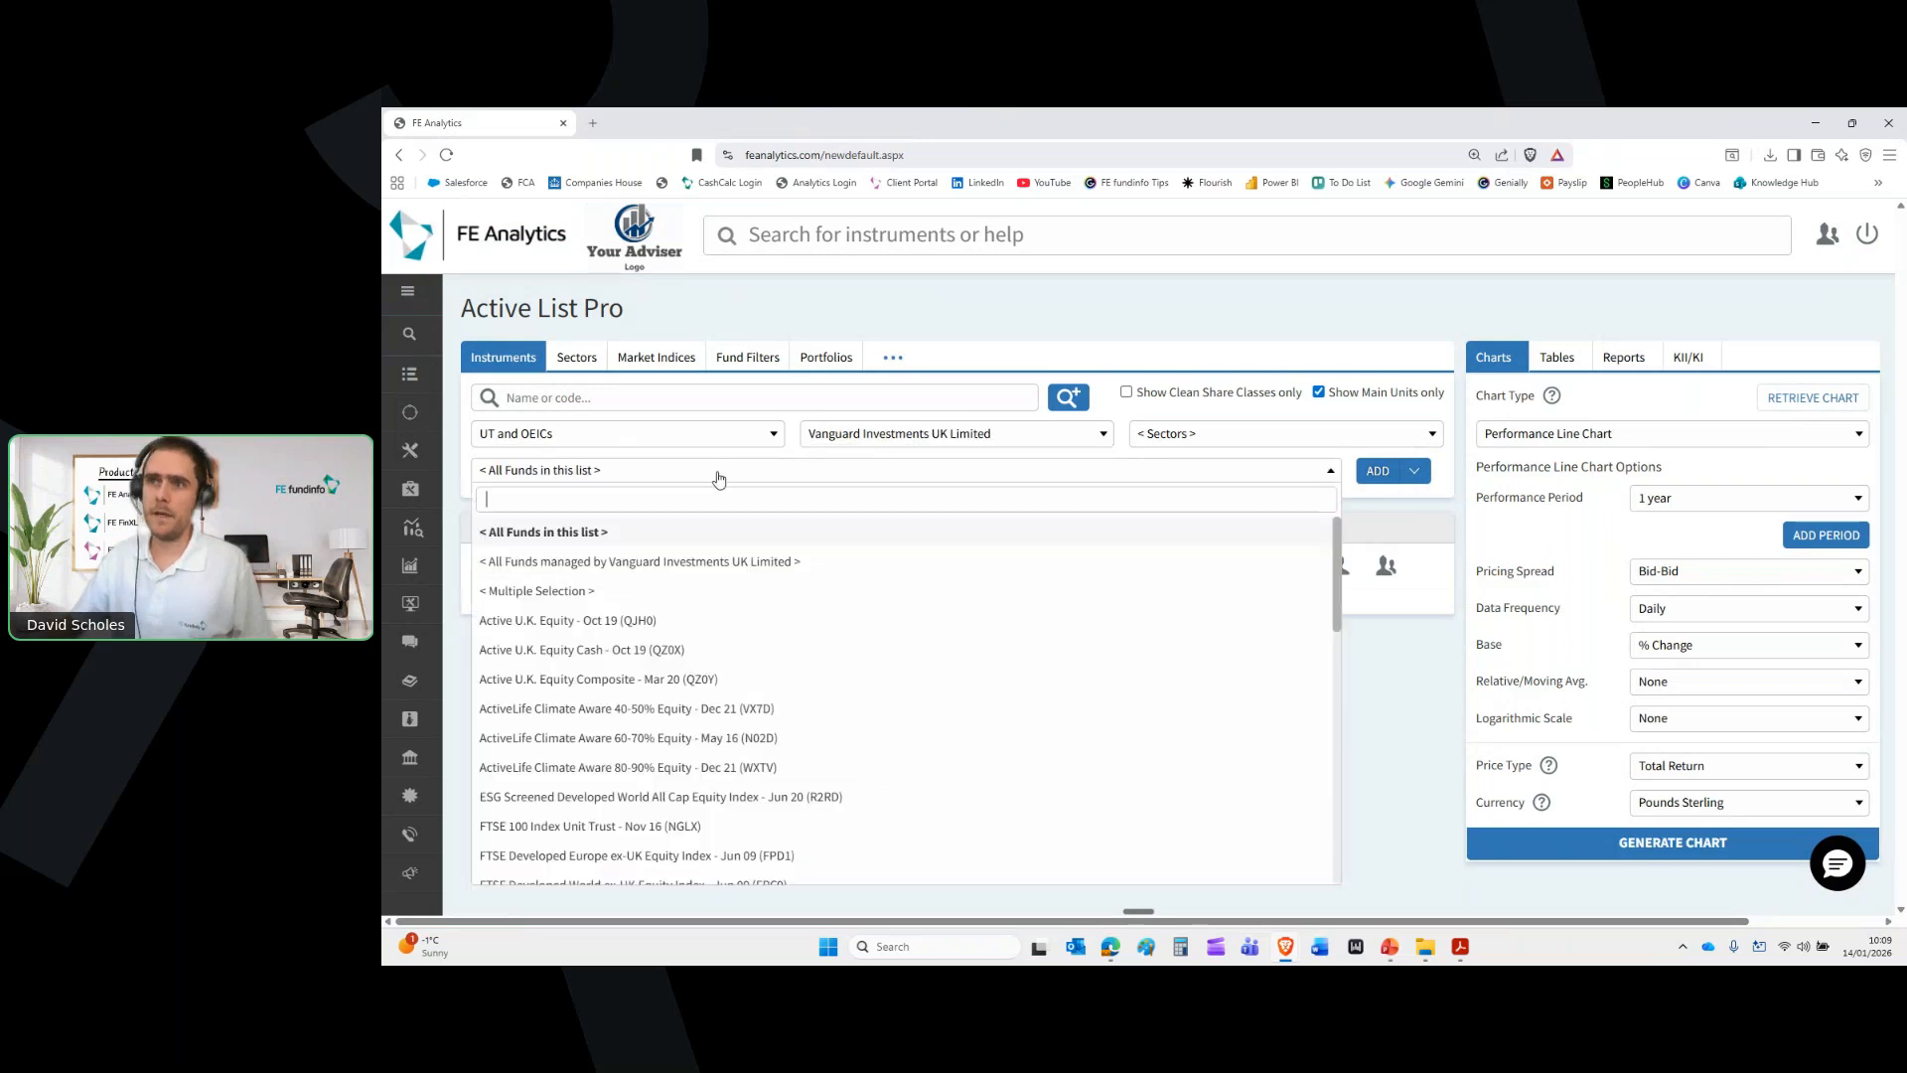
scroll(854, 730, "down", 8)
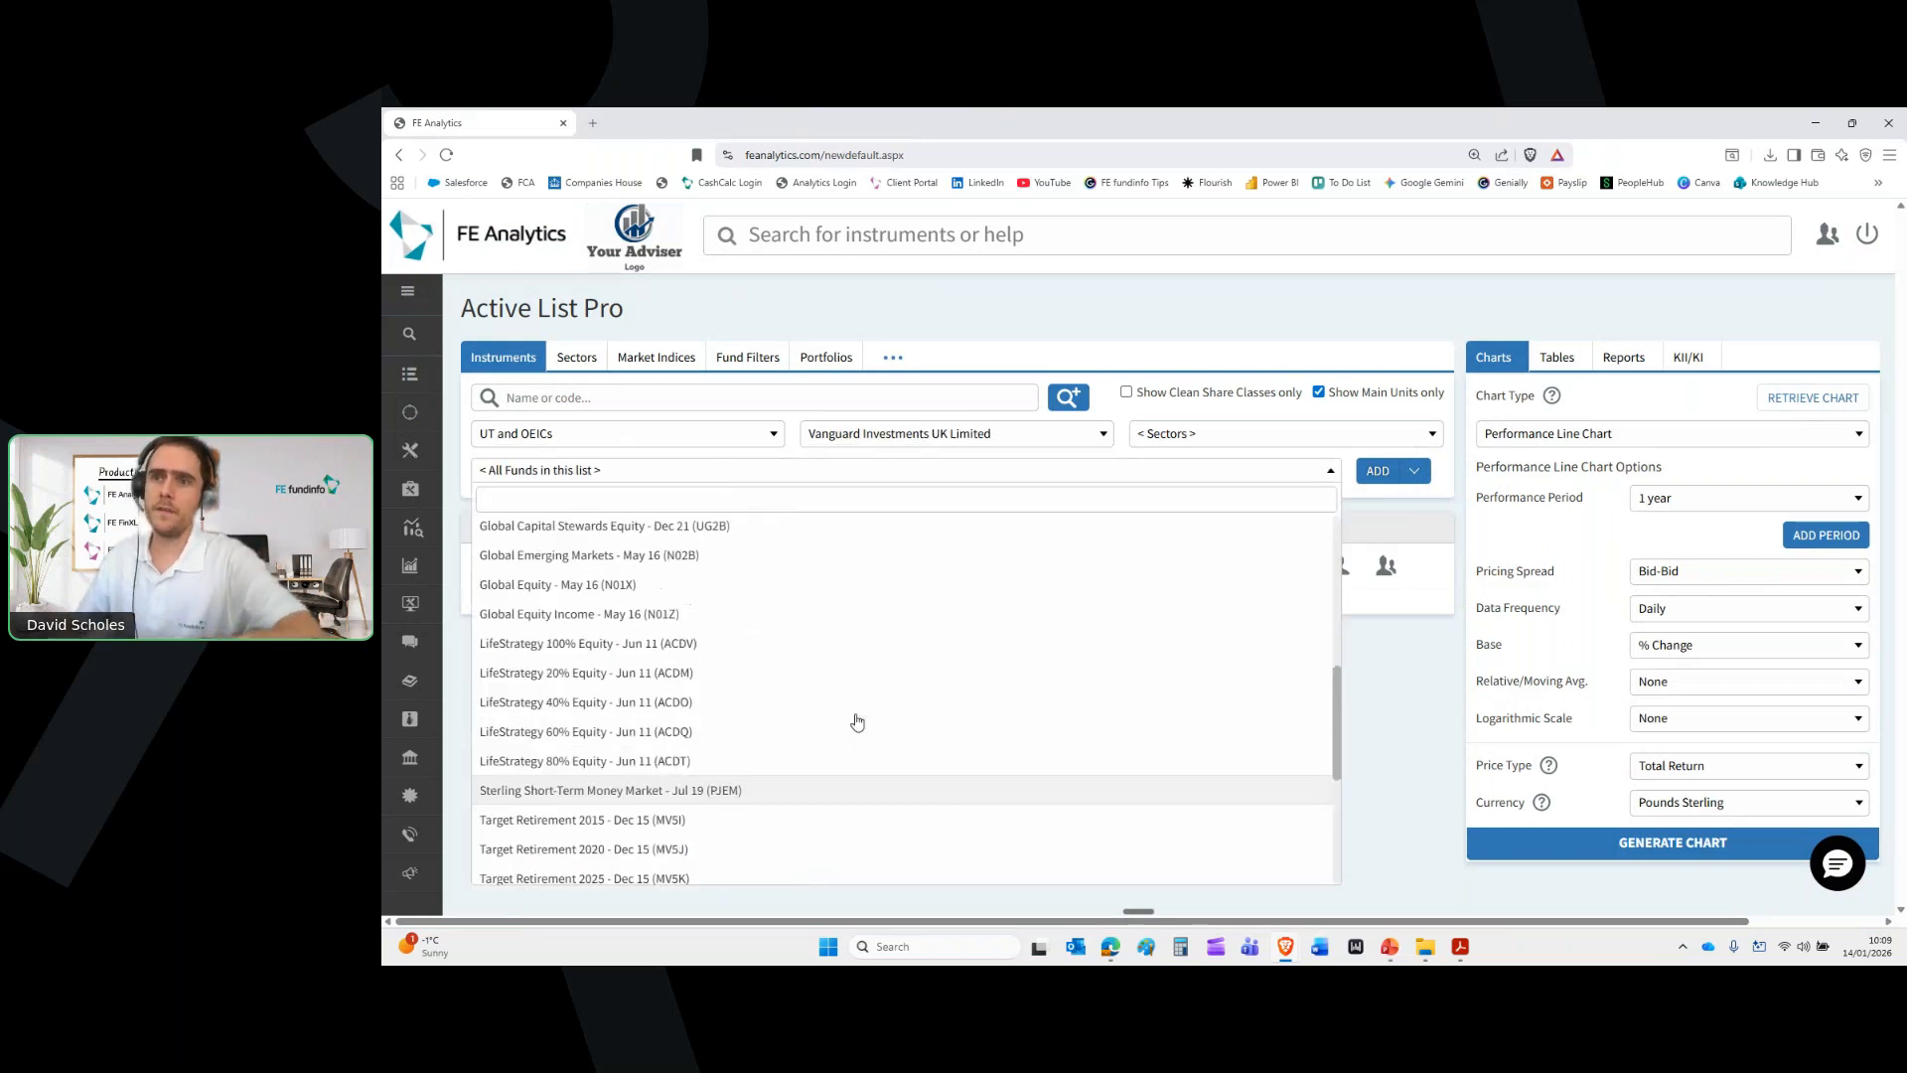
left_click(701, 735)
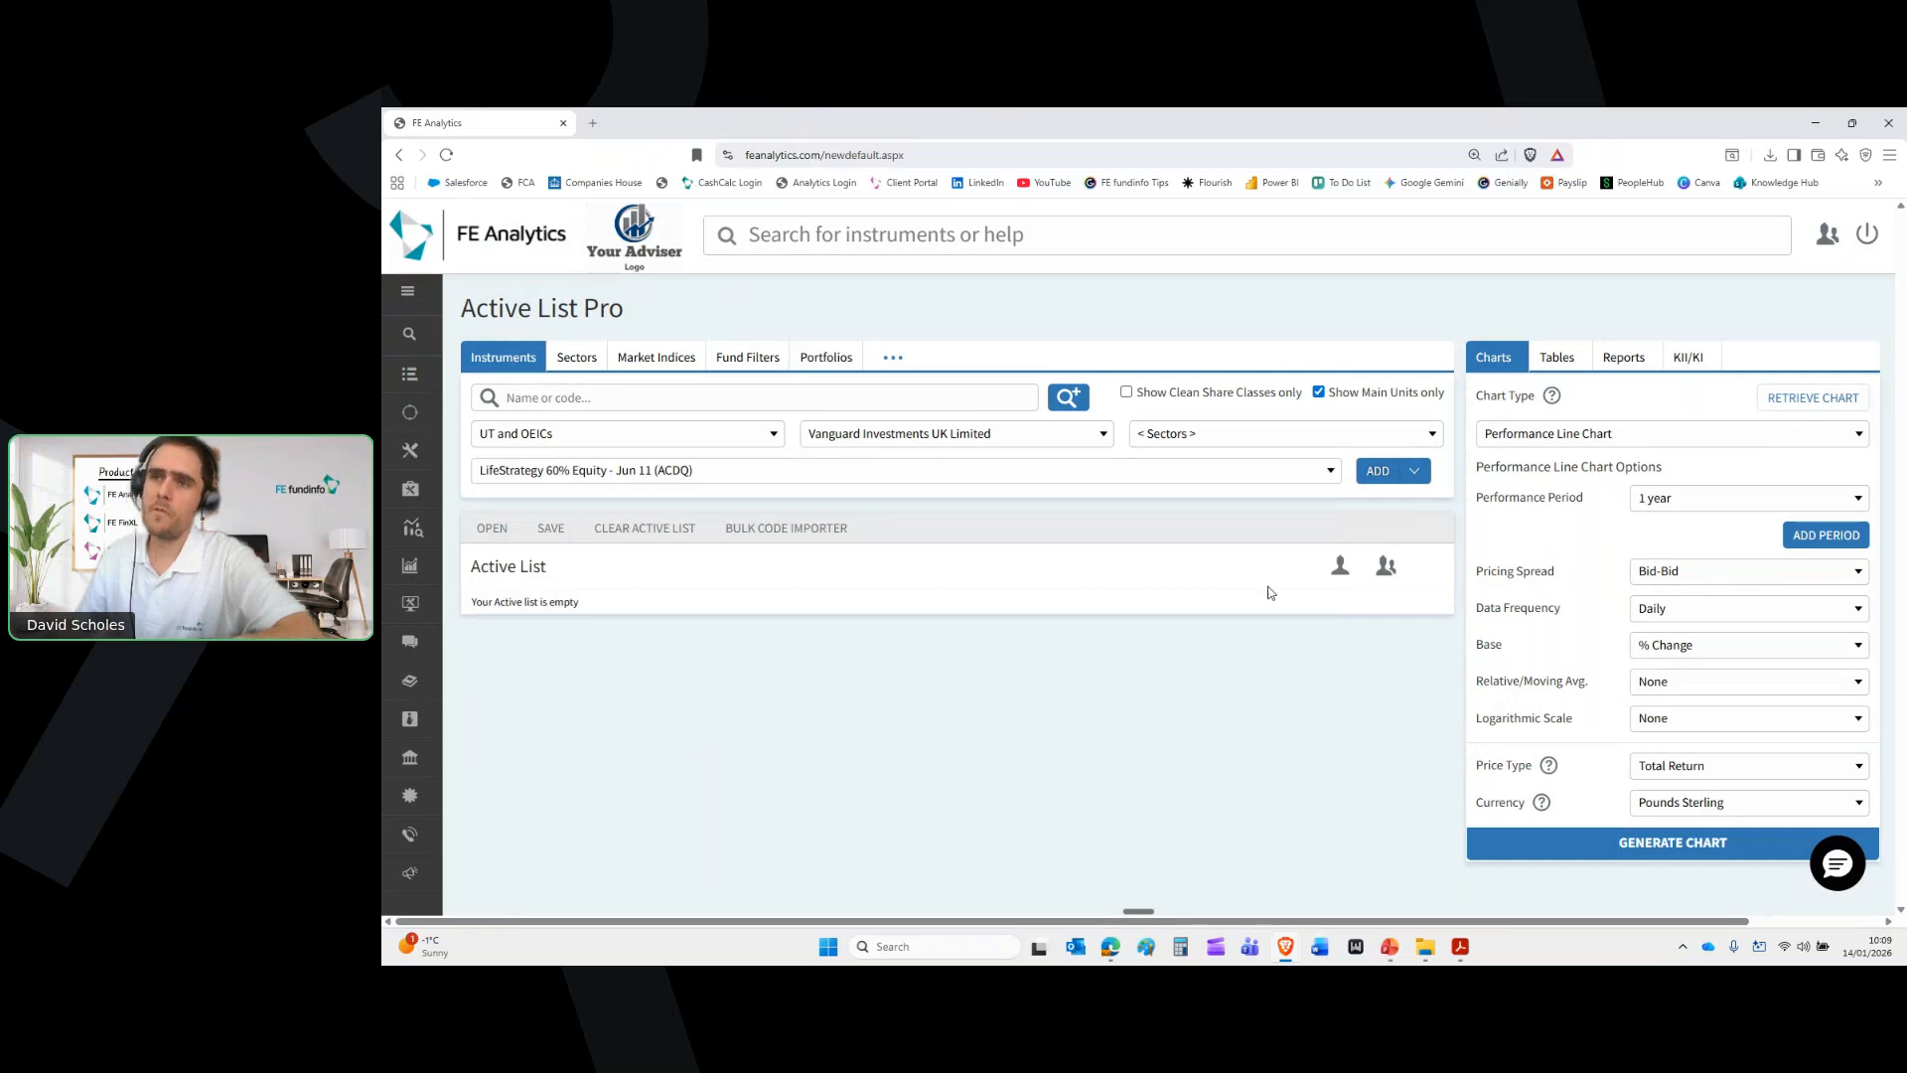
left_click(1384, 474)
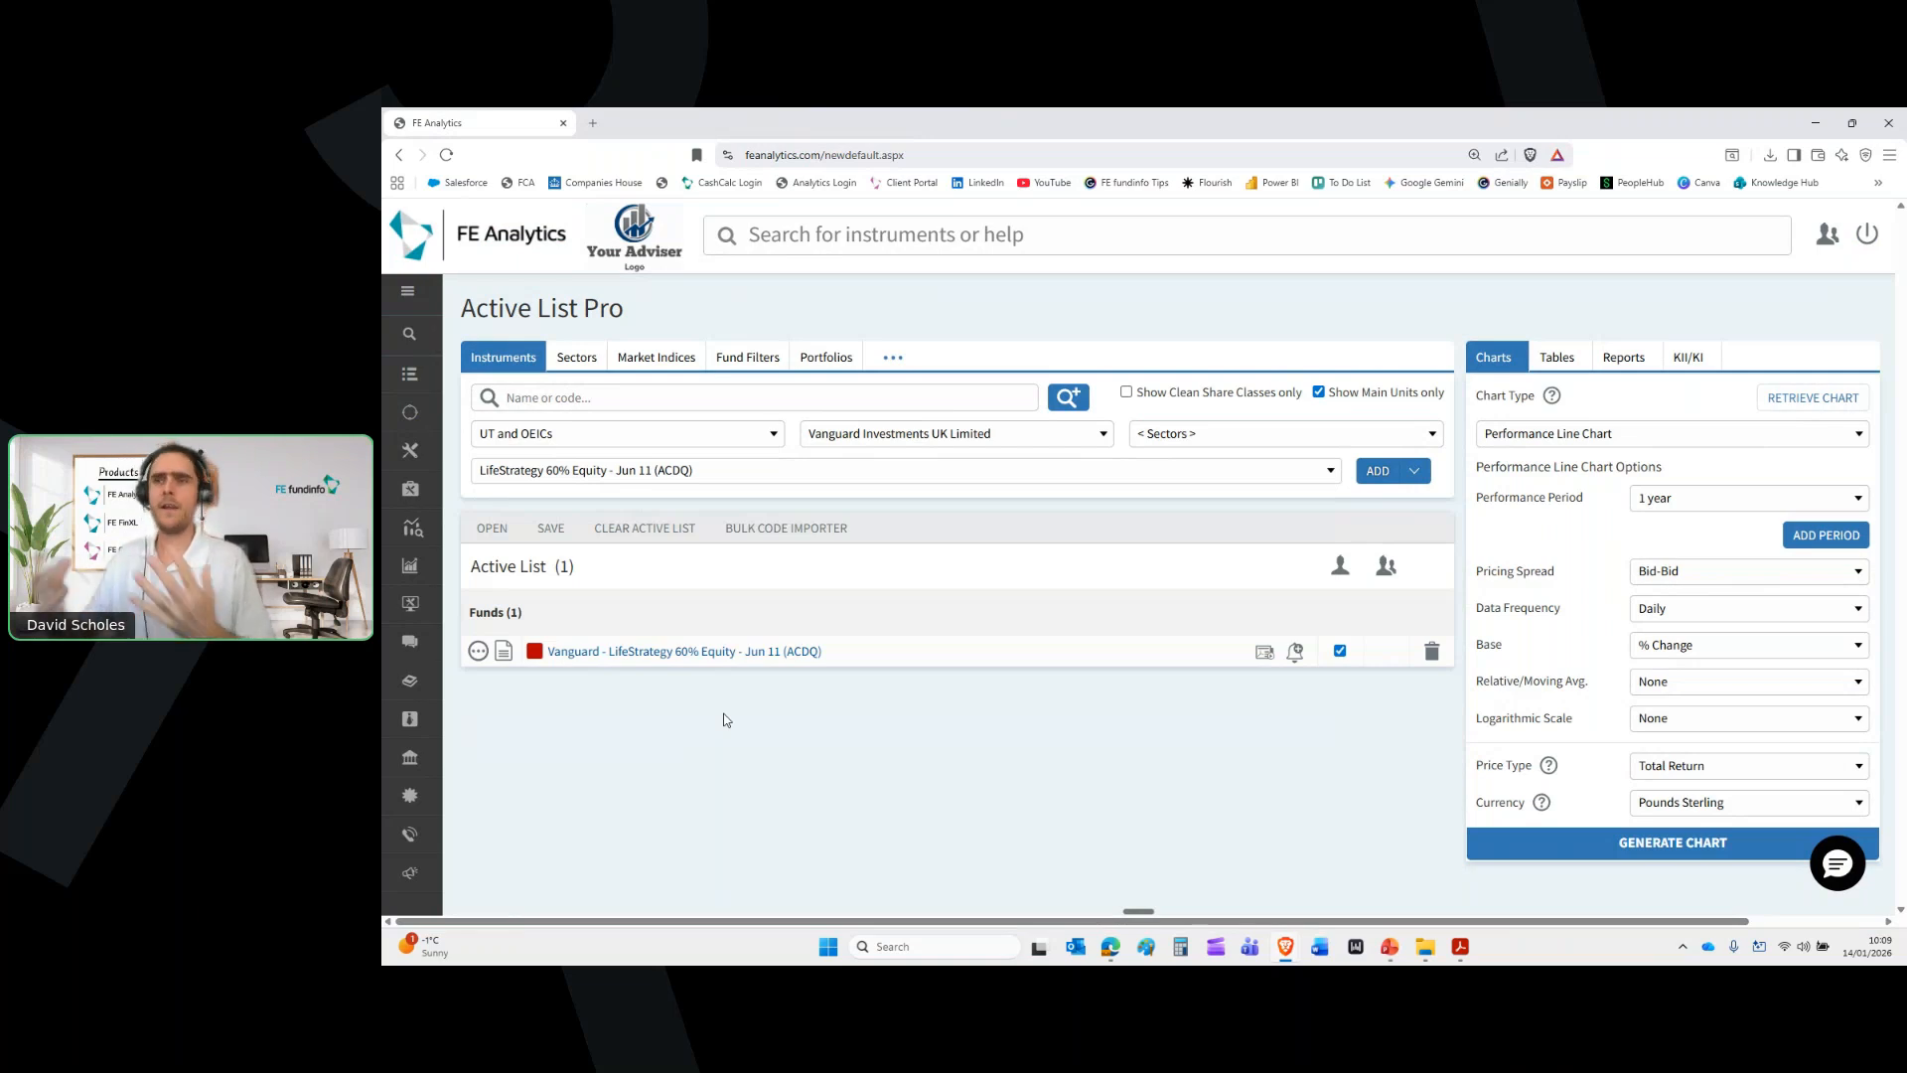
left_click(878, 242)
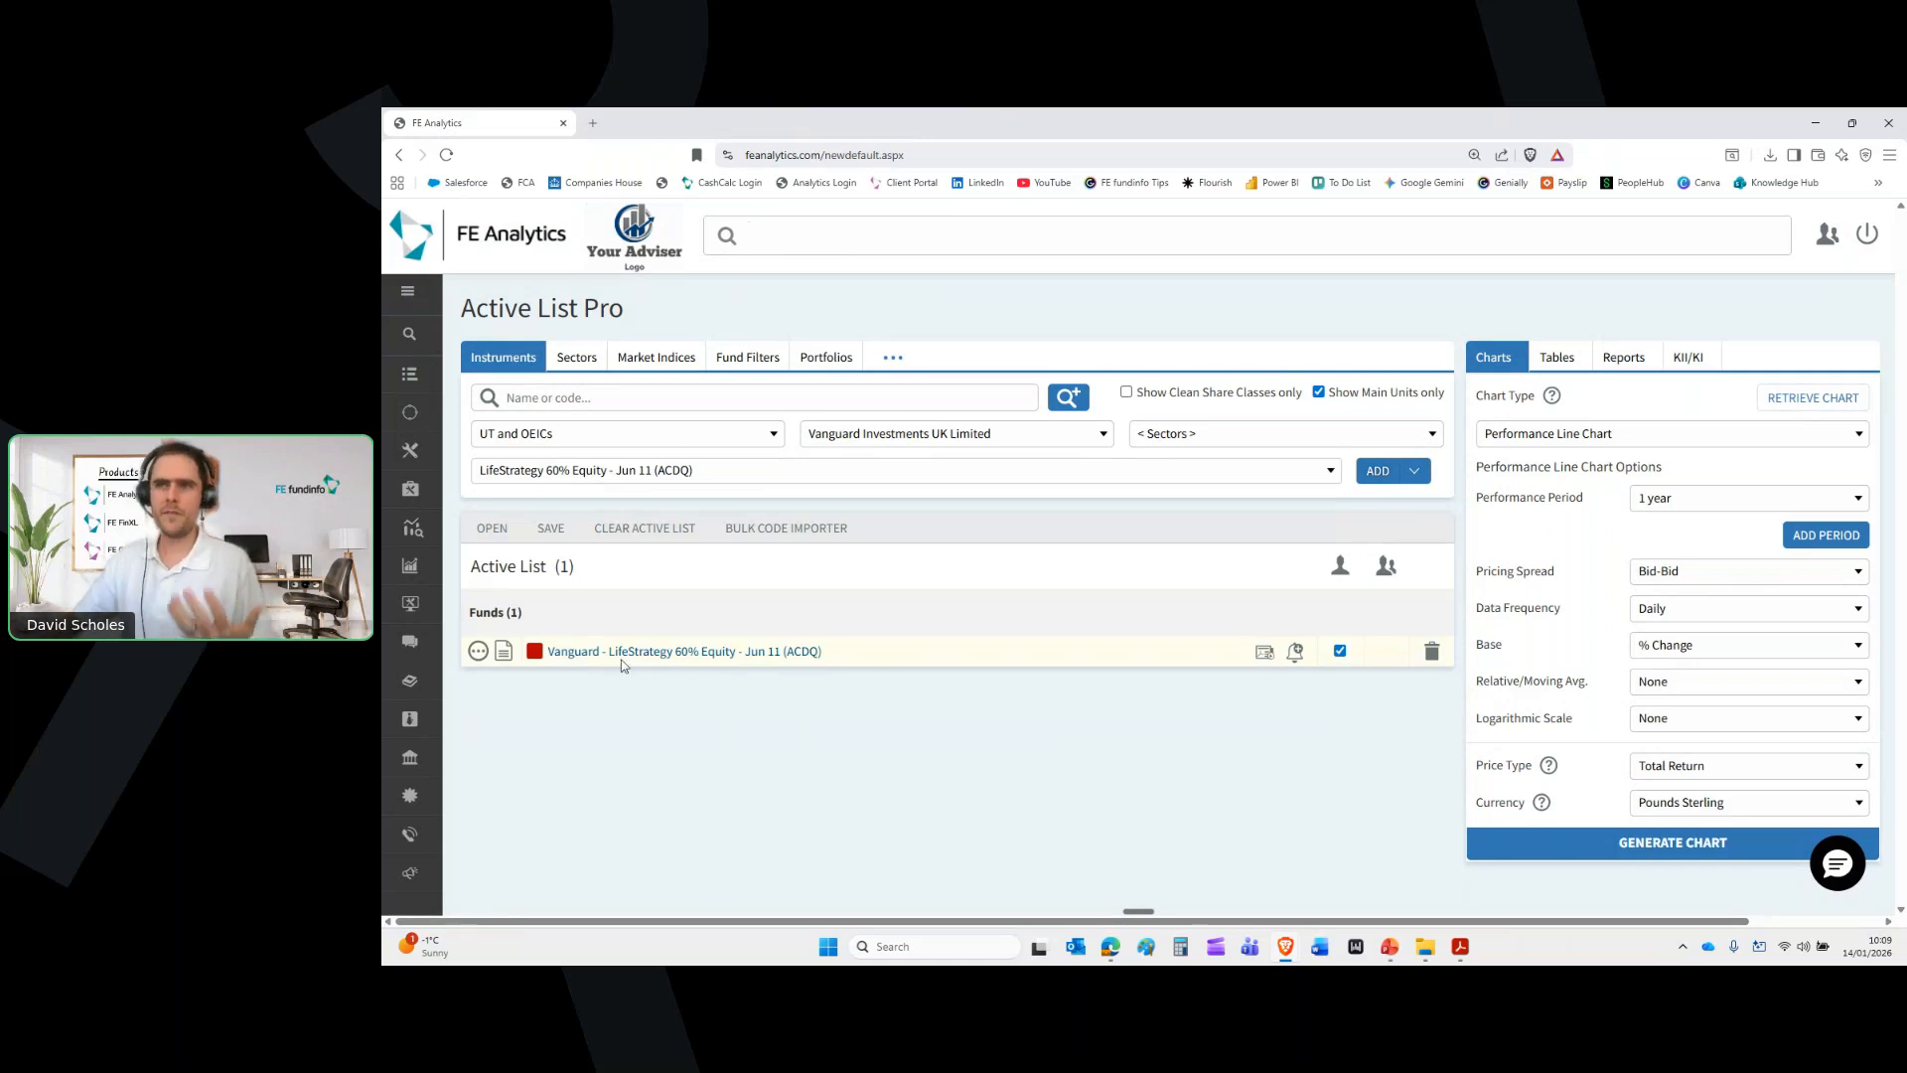
left_click(515, 397)
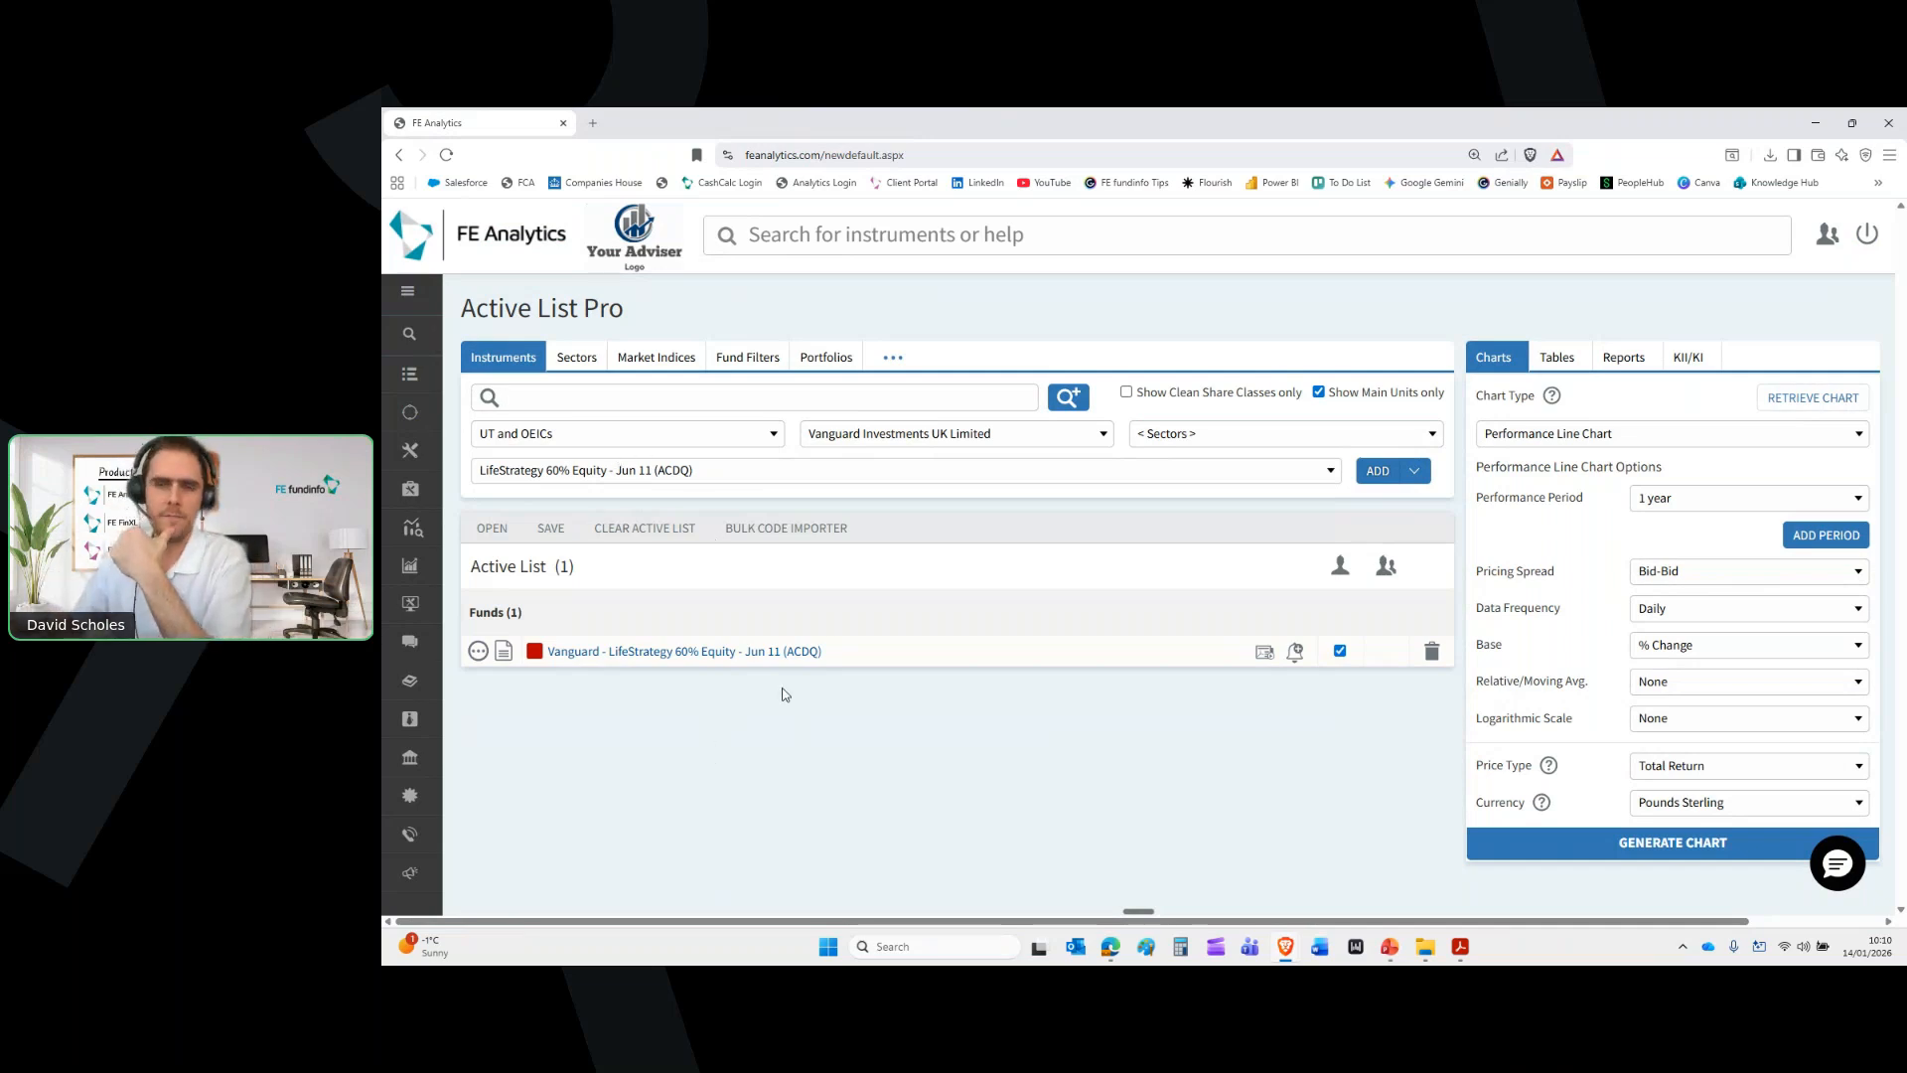
left_click(695, 472)
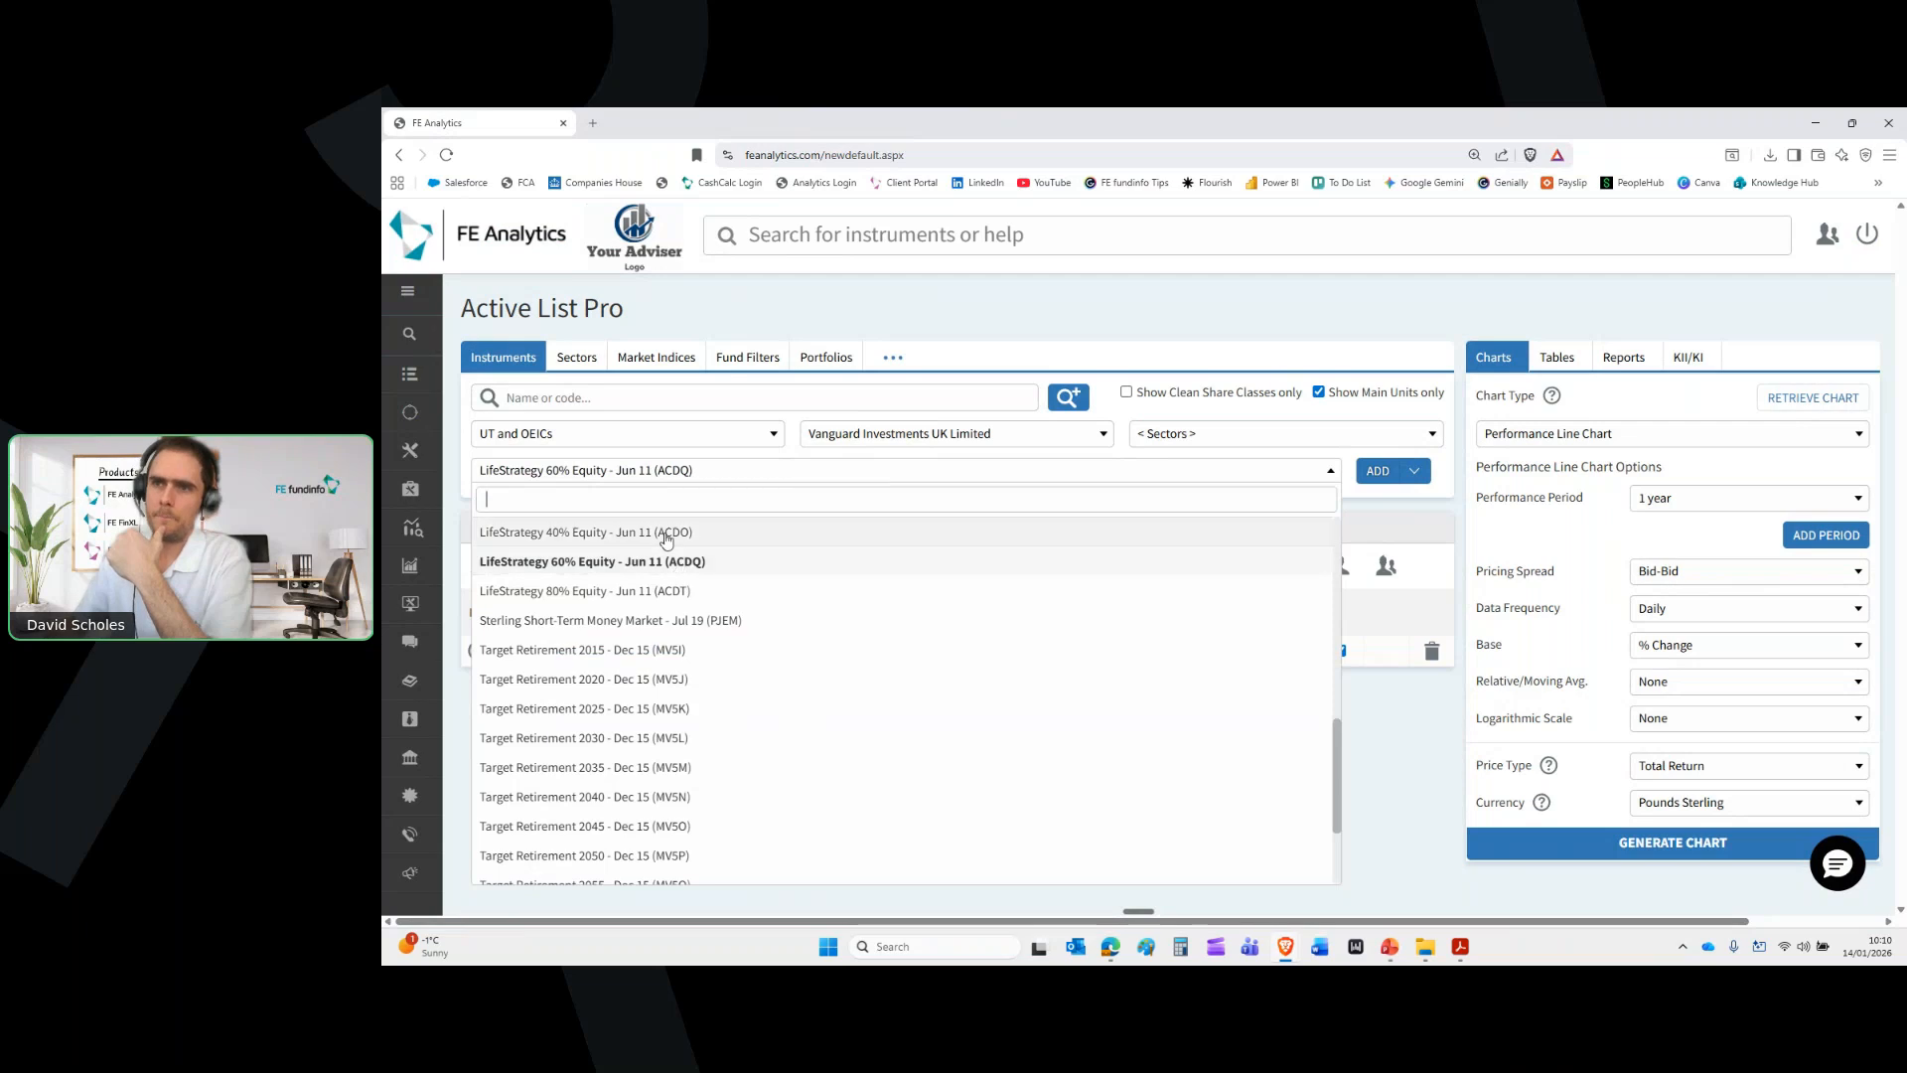
Add LifeStrategy 40% and 20% Equity funds to the list and bring up Save Active List
left_click(666, 533)
left_click(1378, 471)
left_click(688, 473)
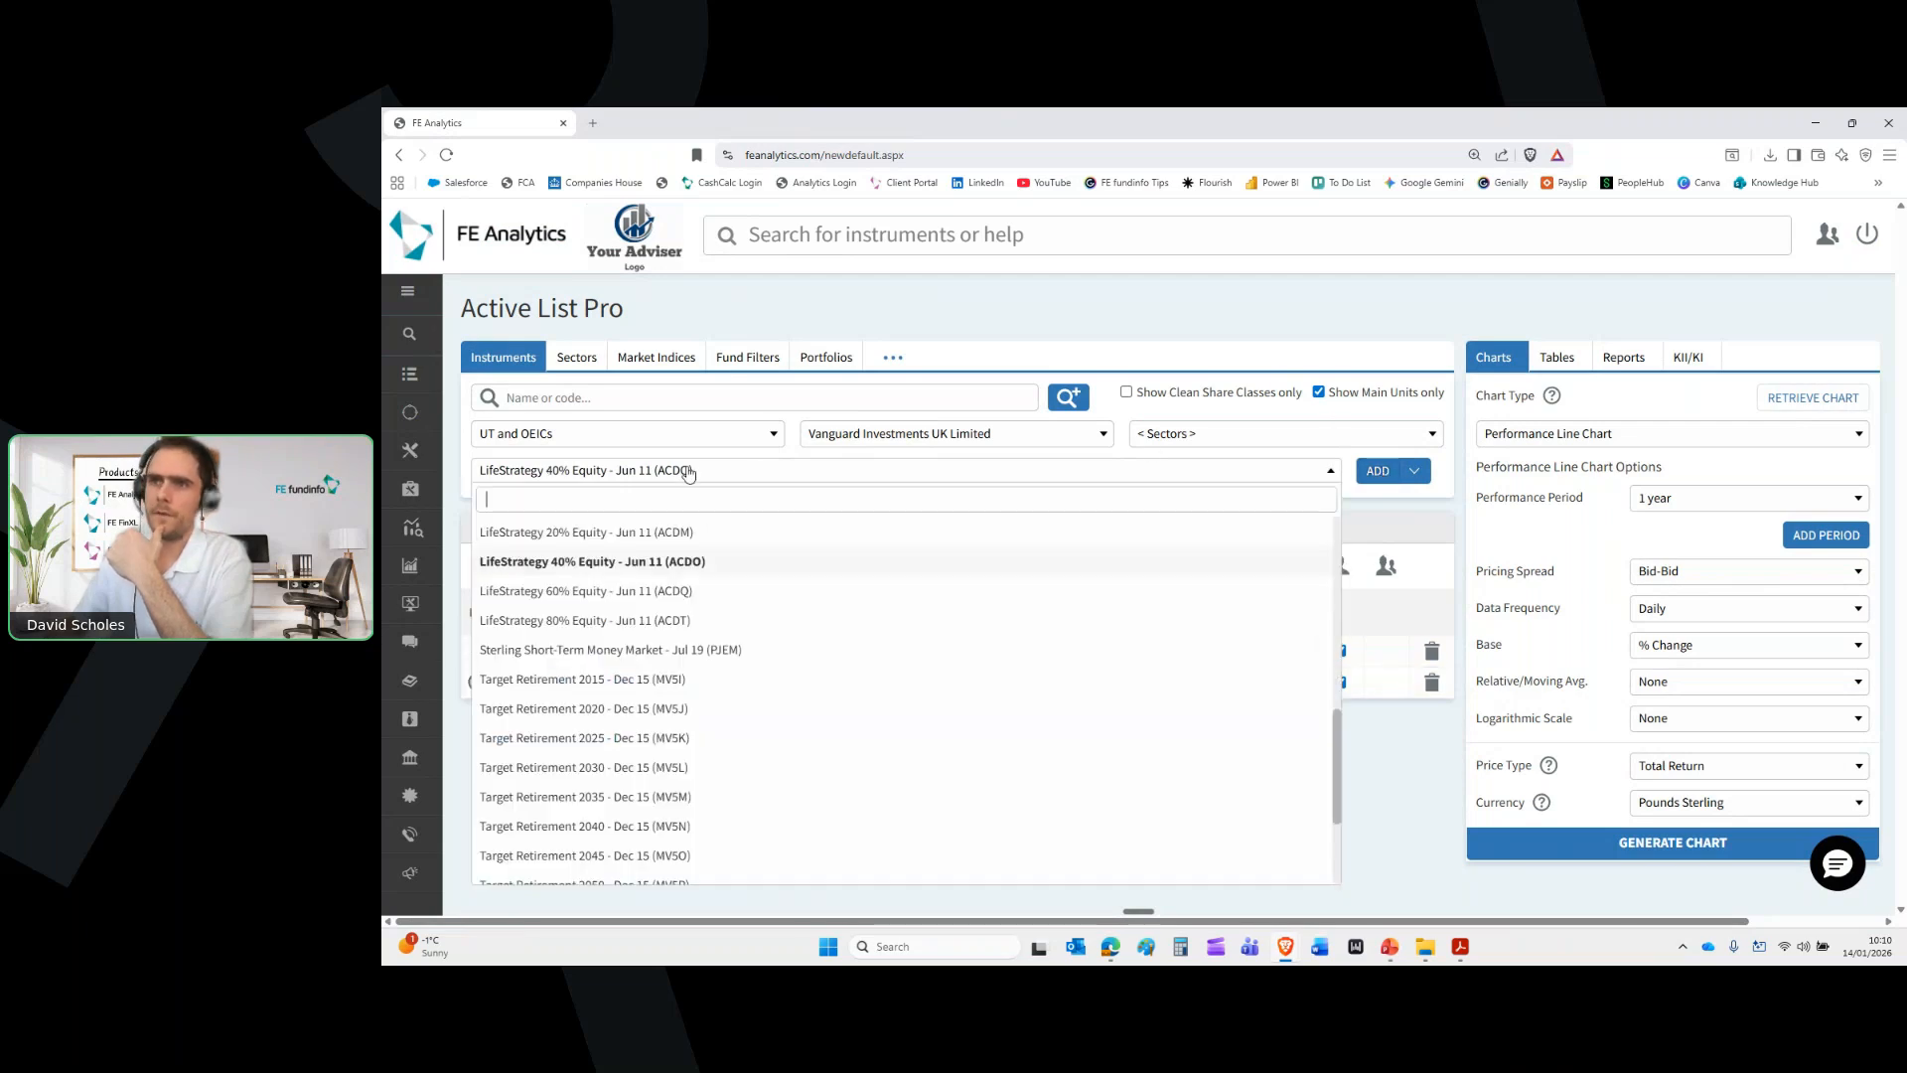
left_click(683, 533)
left_click(1378, 471)
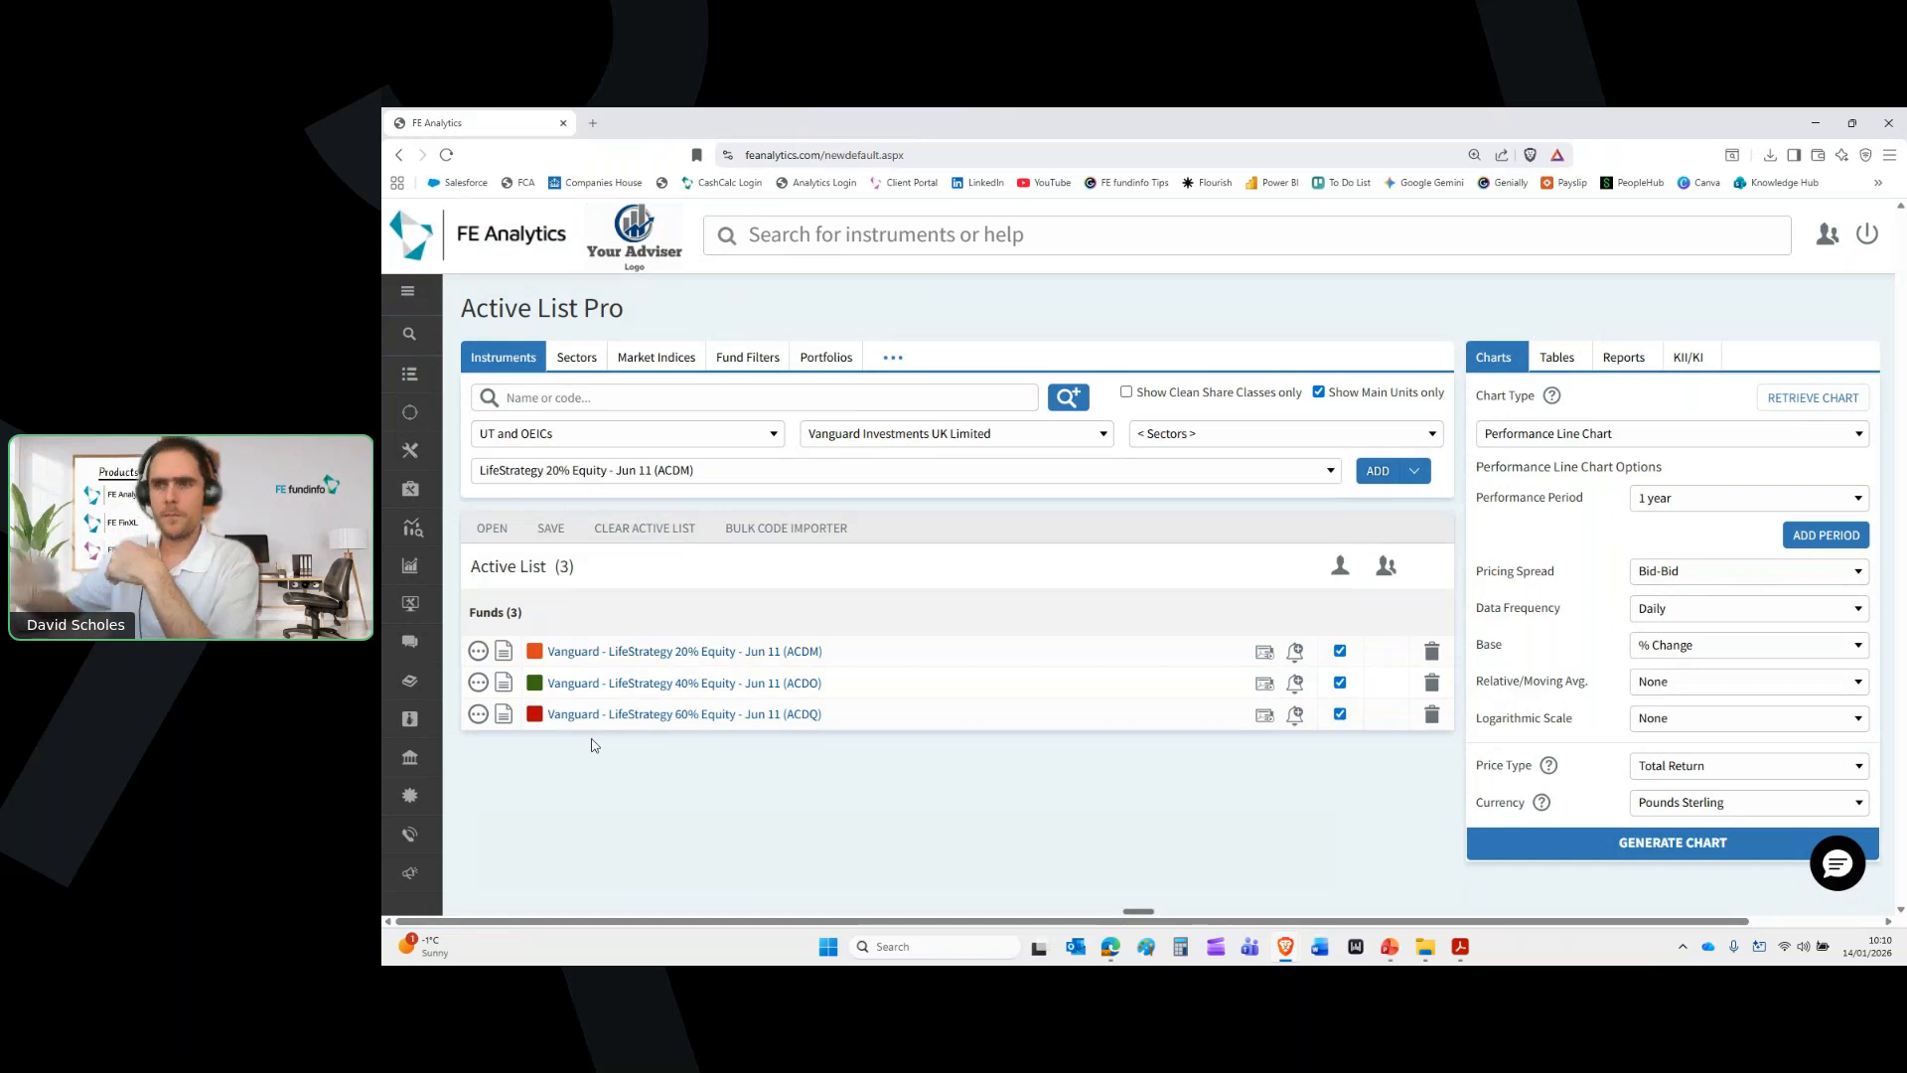
left_click(550, 532)
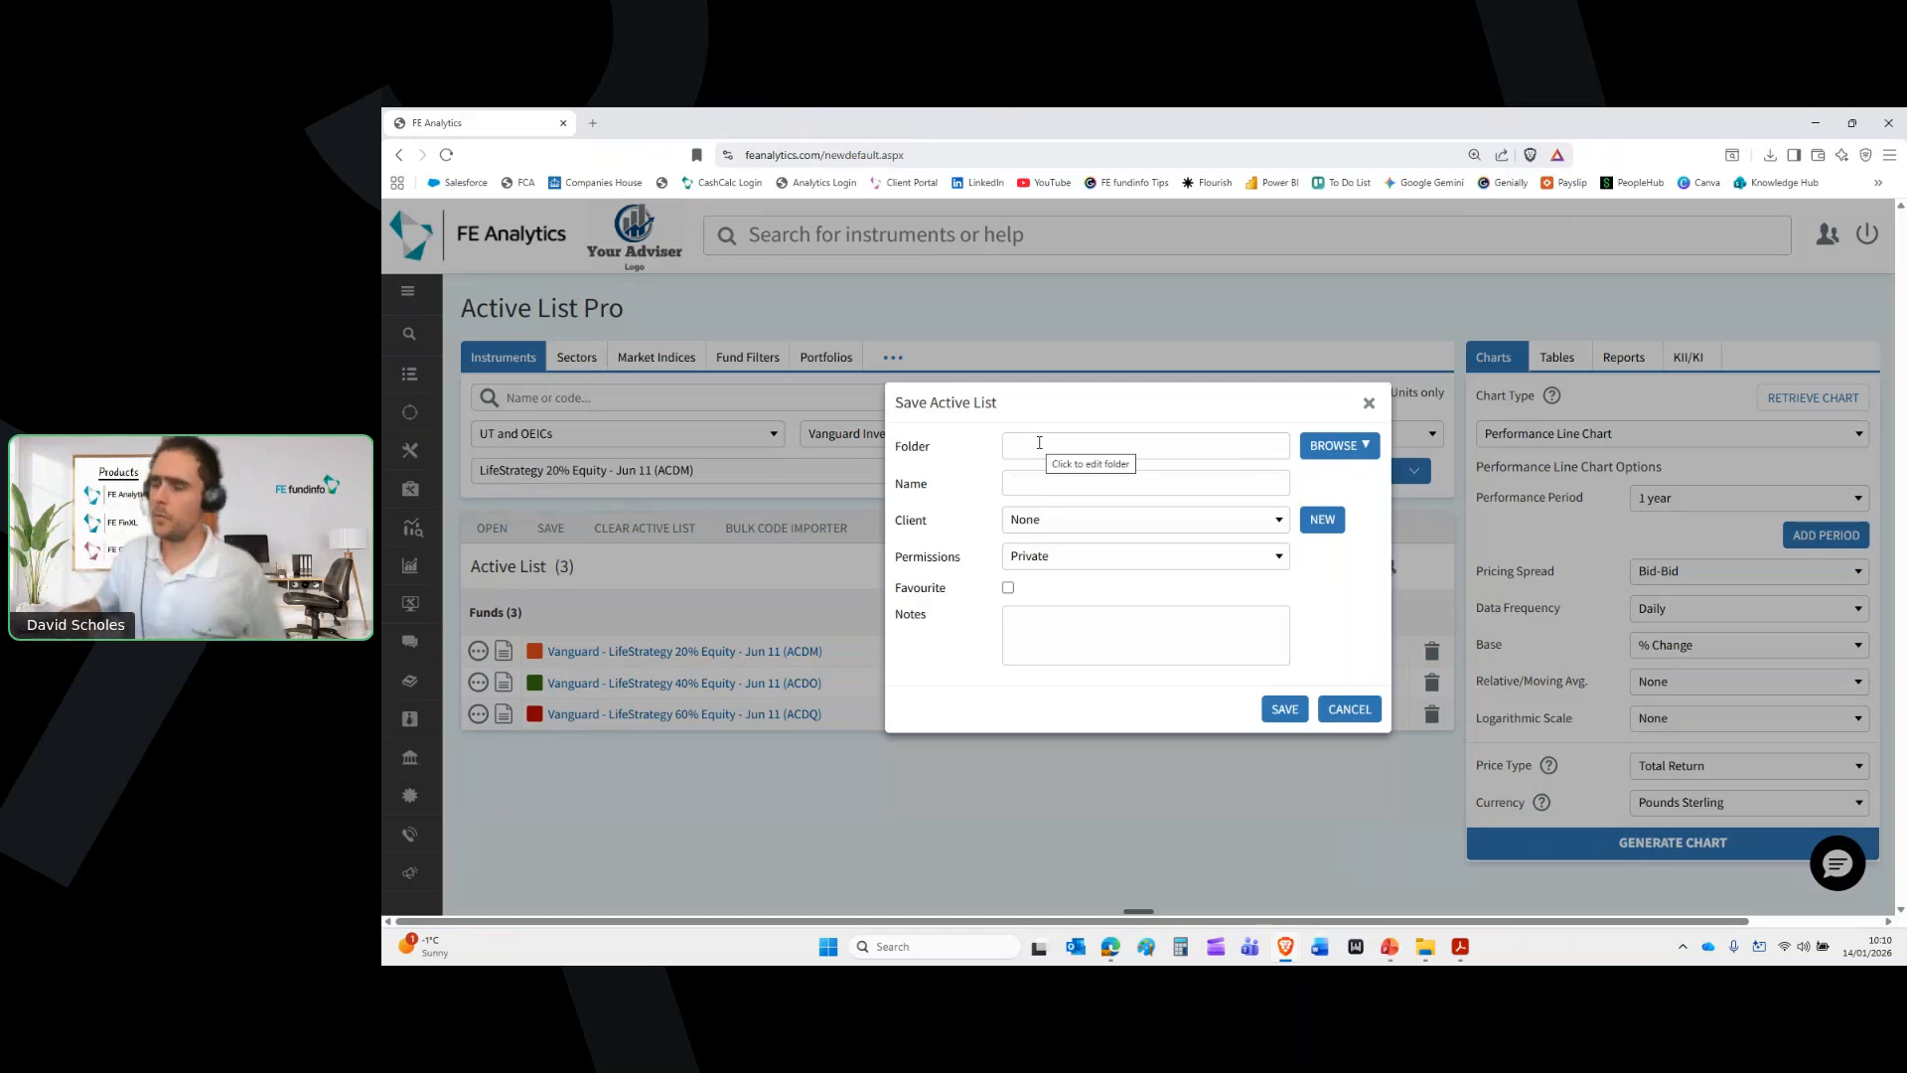
Cancel the save and delete two funds from the active list
left_click(1372, 405)
left_click(1432, 655)
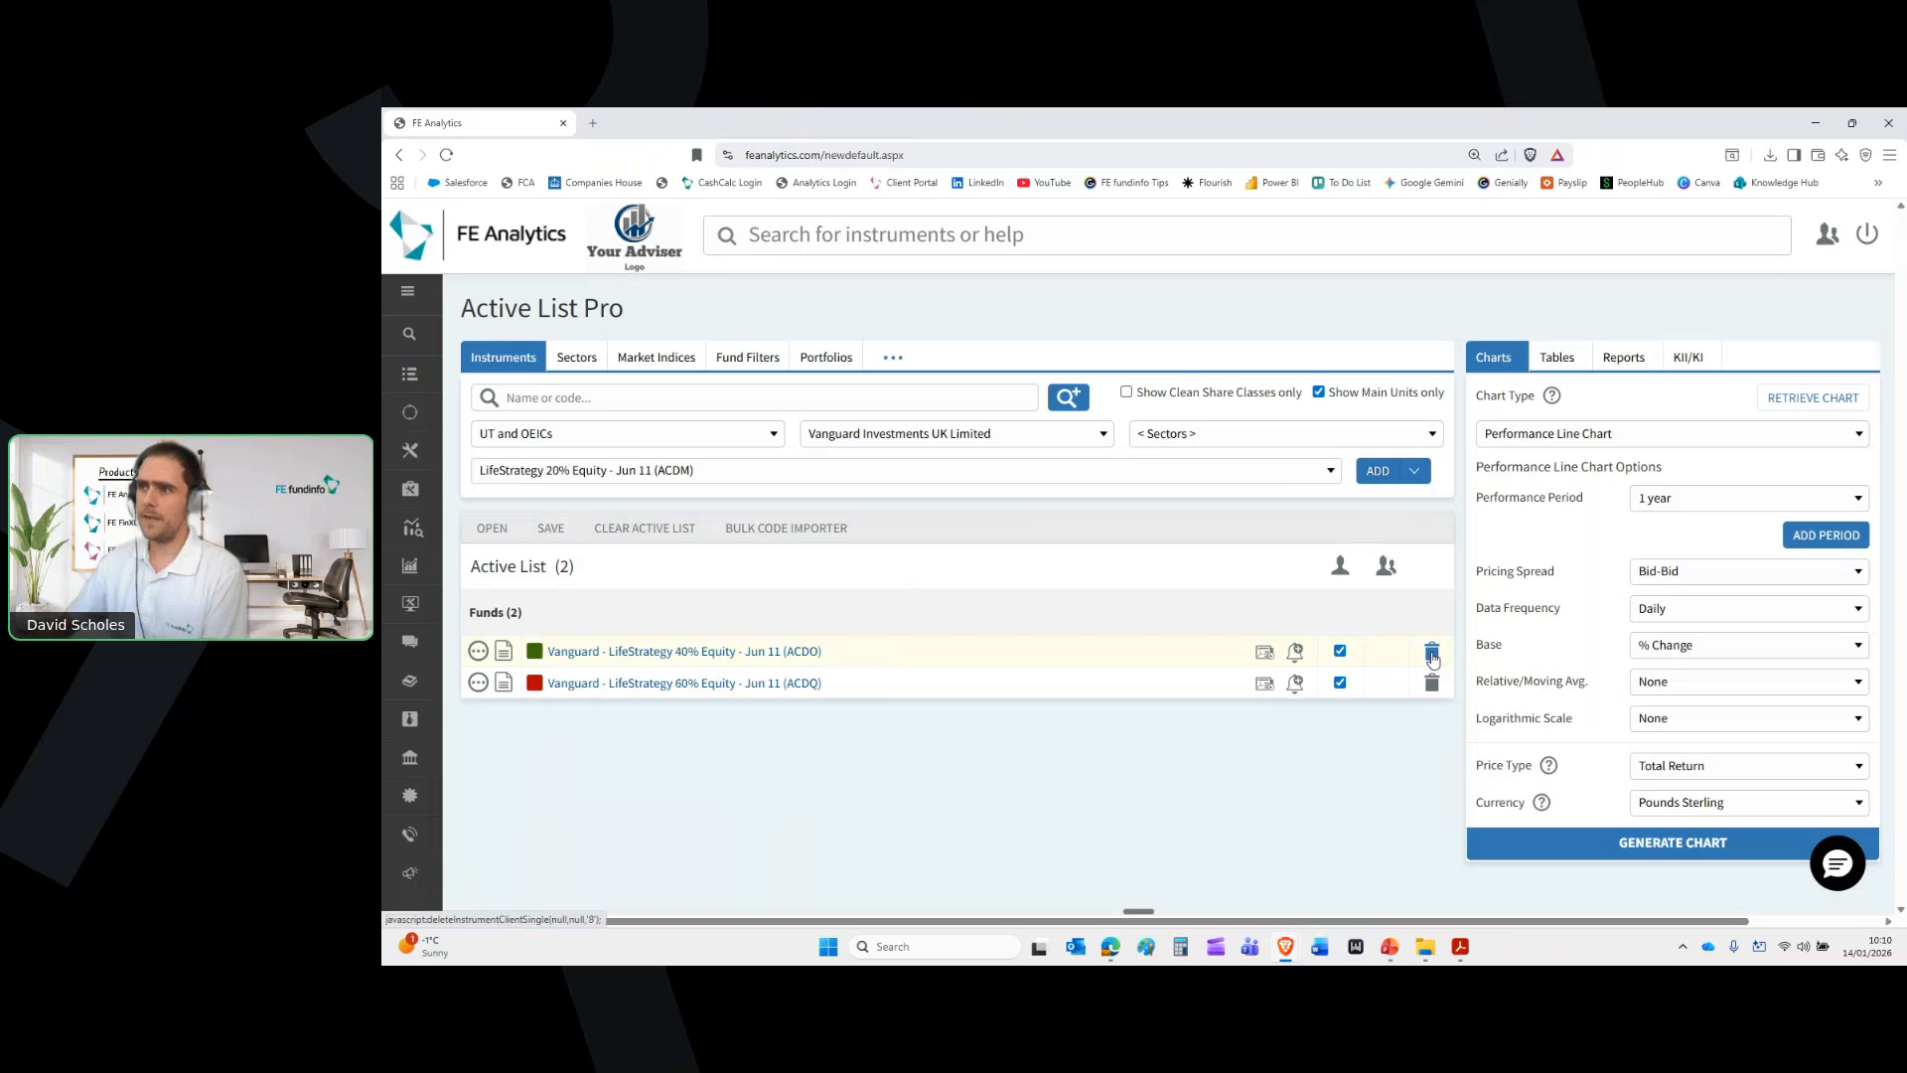
left_click(1433, 655)
left_click(1432, 655)
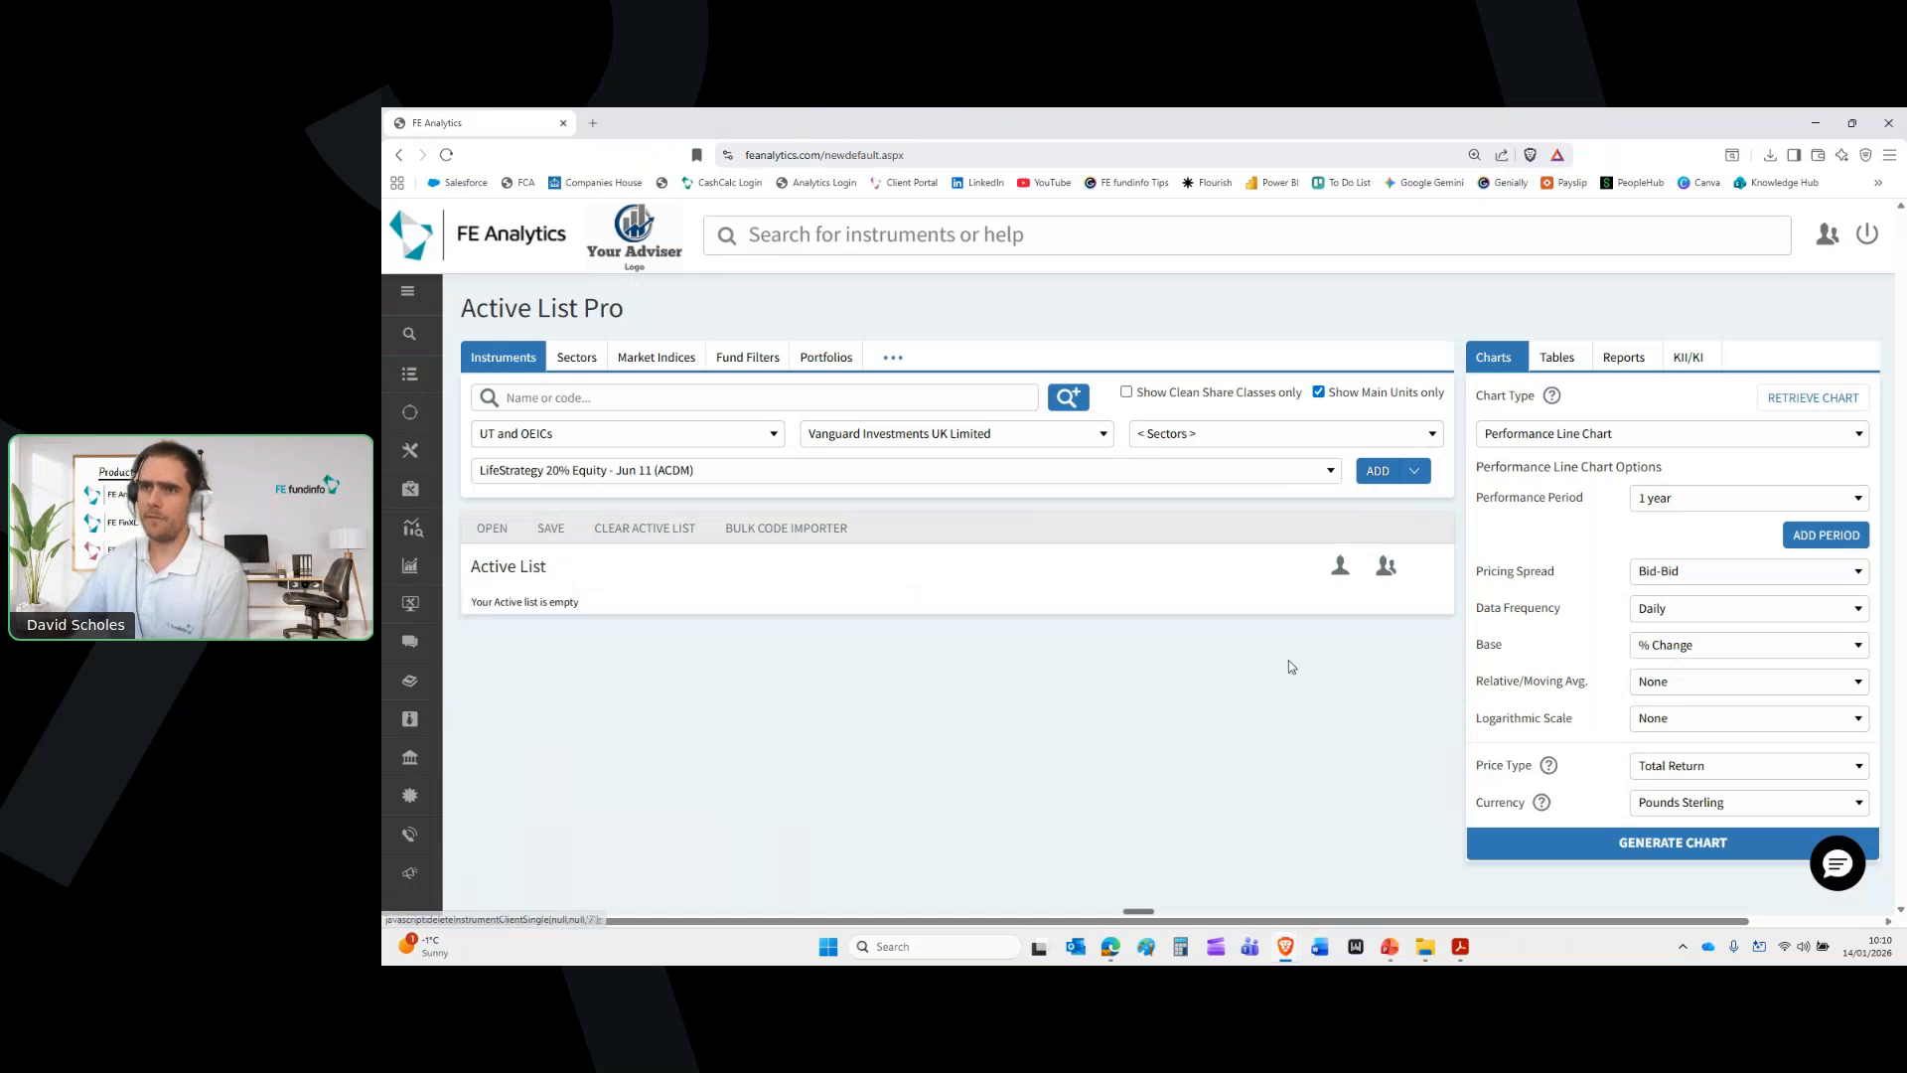
Load the saved 'Lifestrategy Funds' list of five Vanguard LifeStrategy funds
left_click(491, 531)
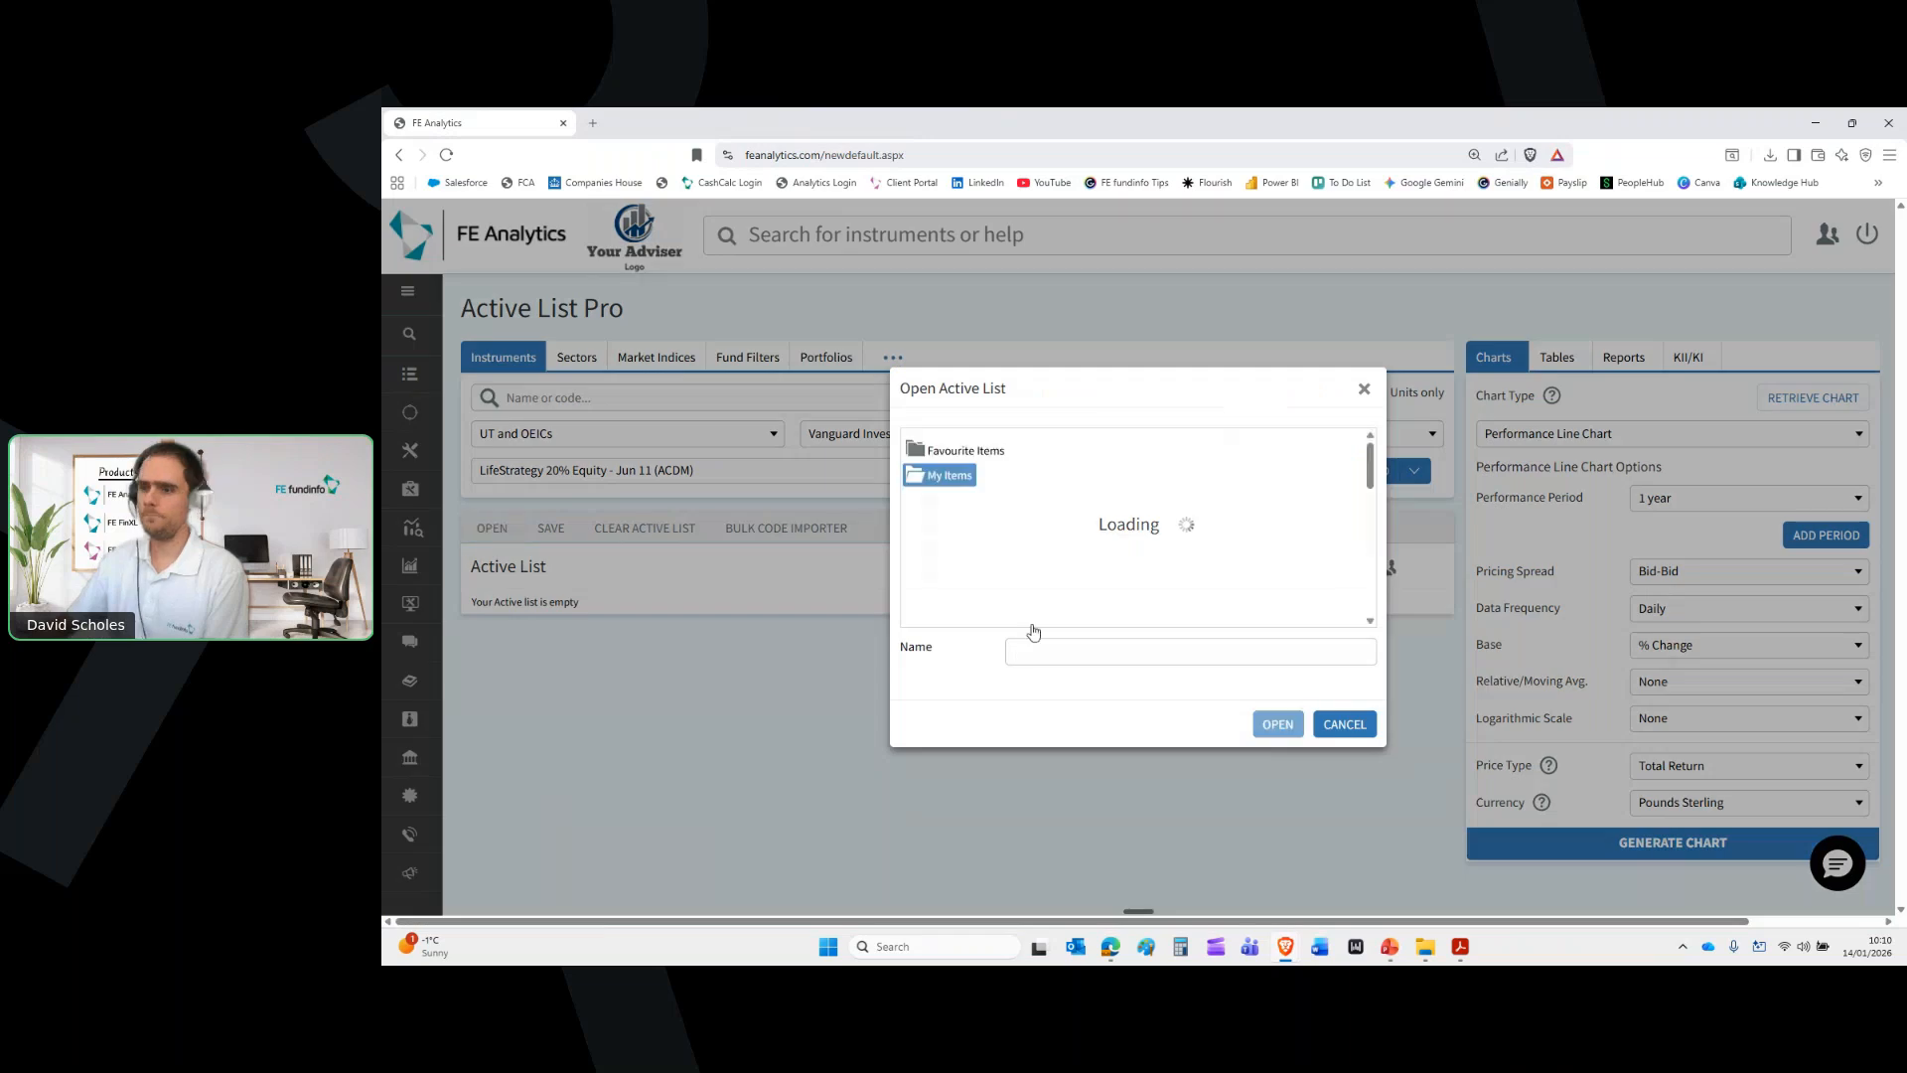
scroll(1061, 546, "down", 10)
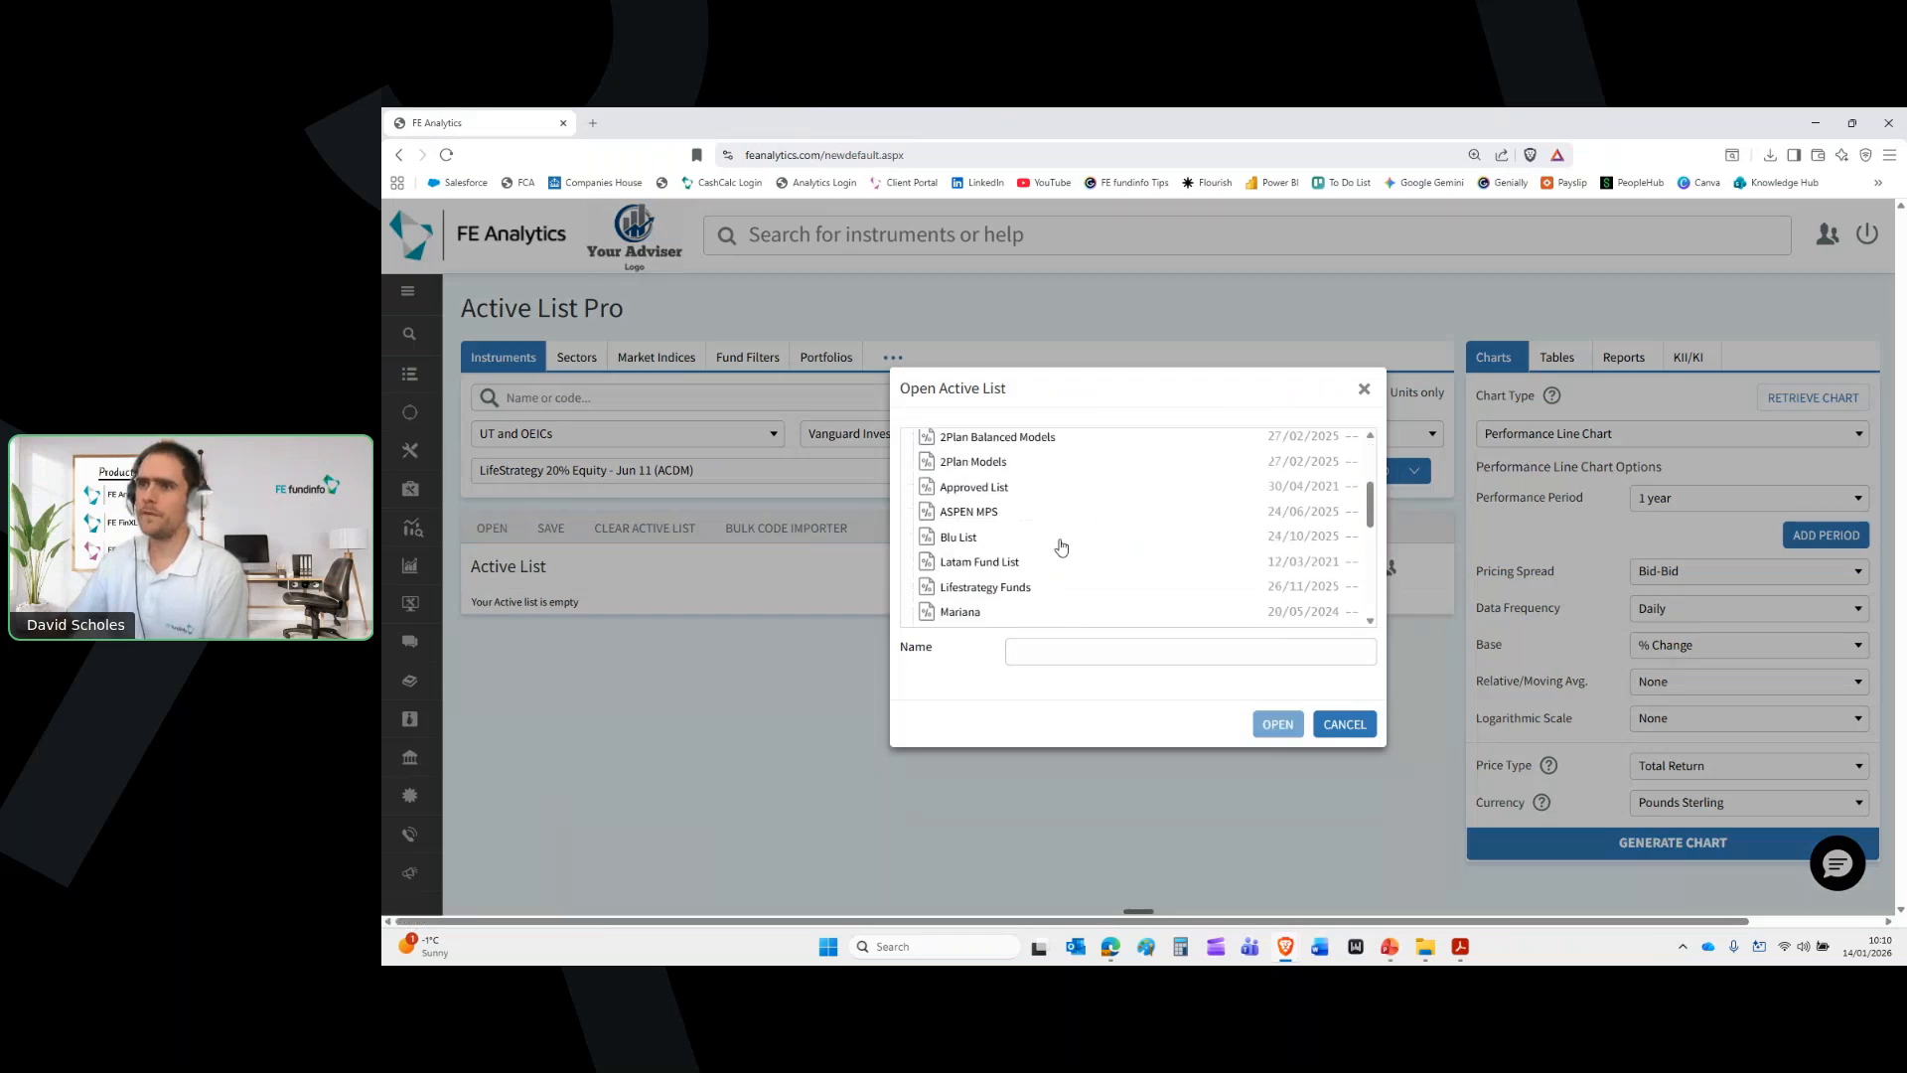
scroll(1061, 547, "up", 2)
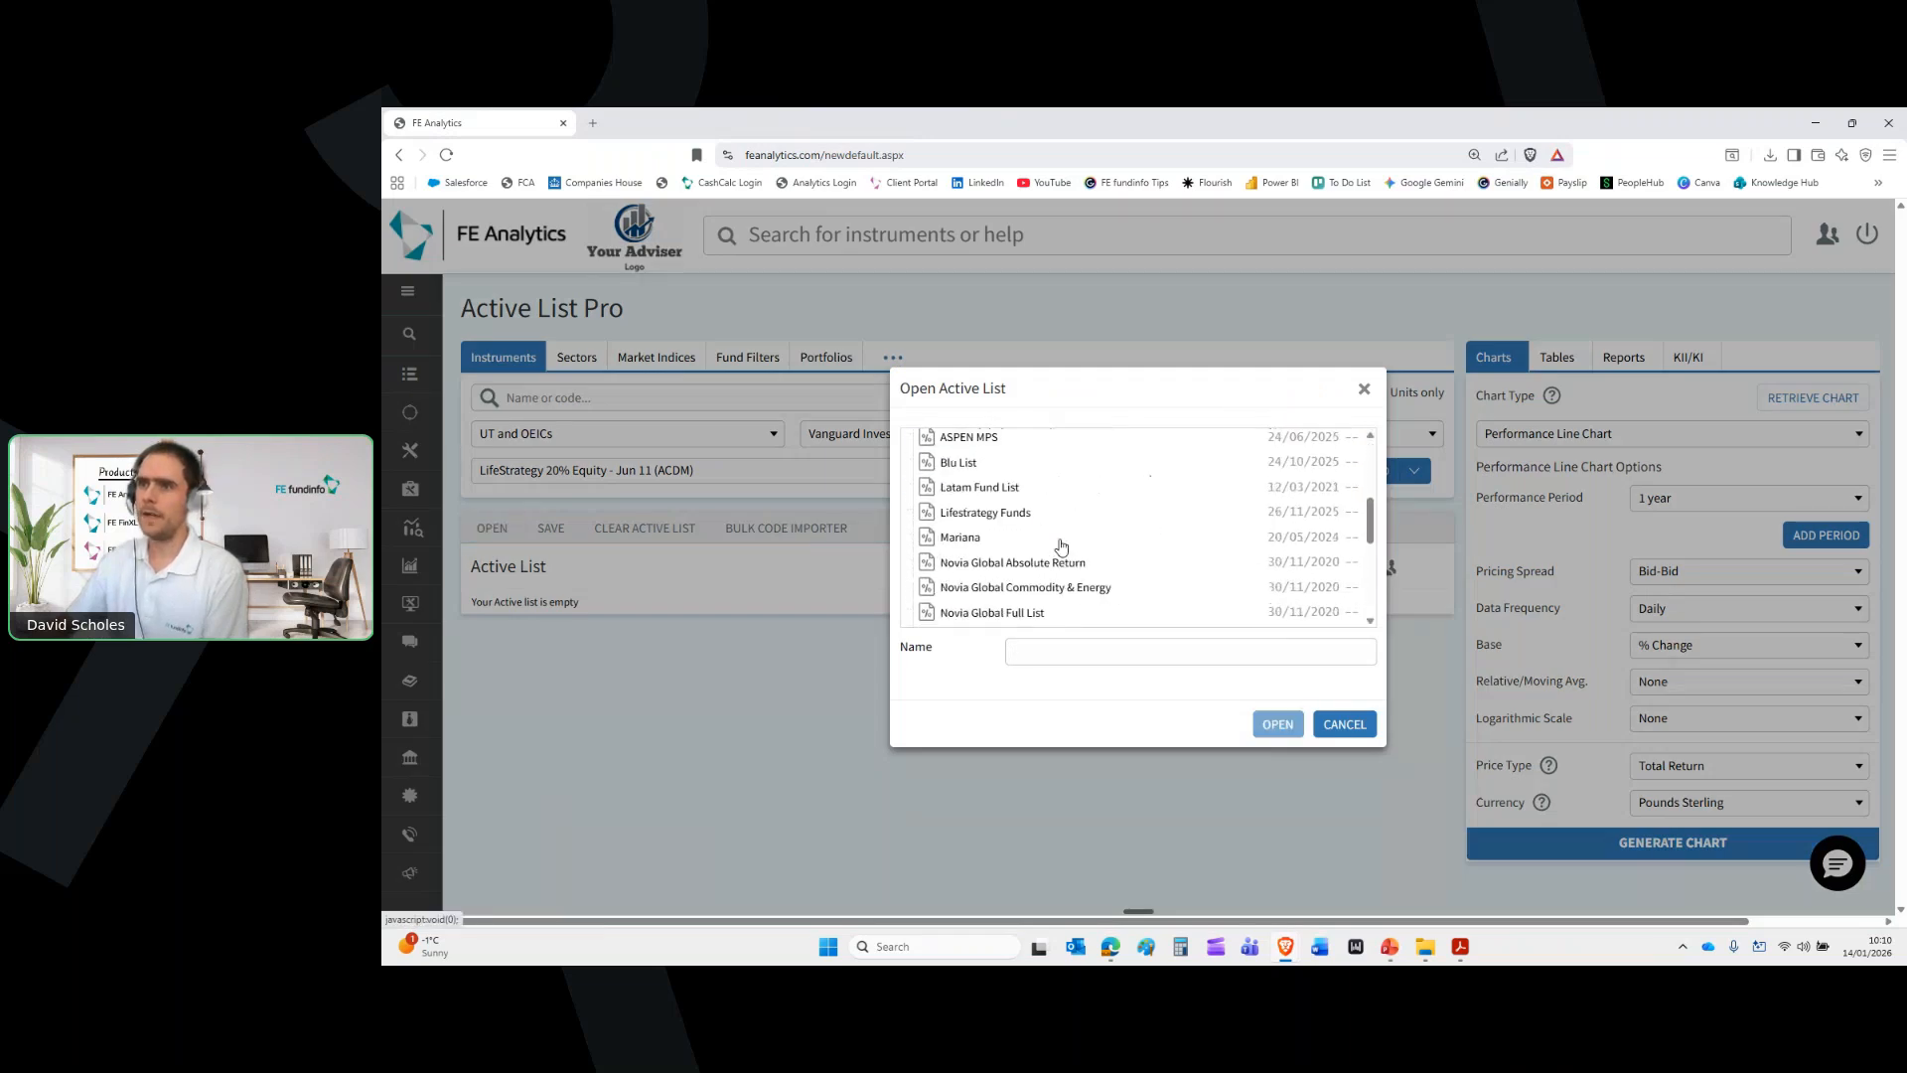
double_click(1019, 516)
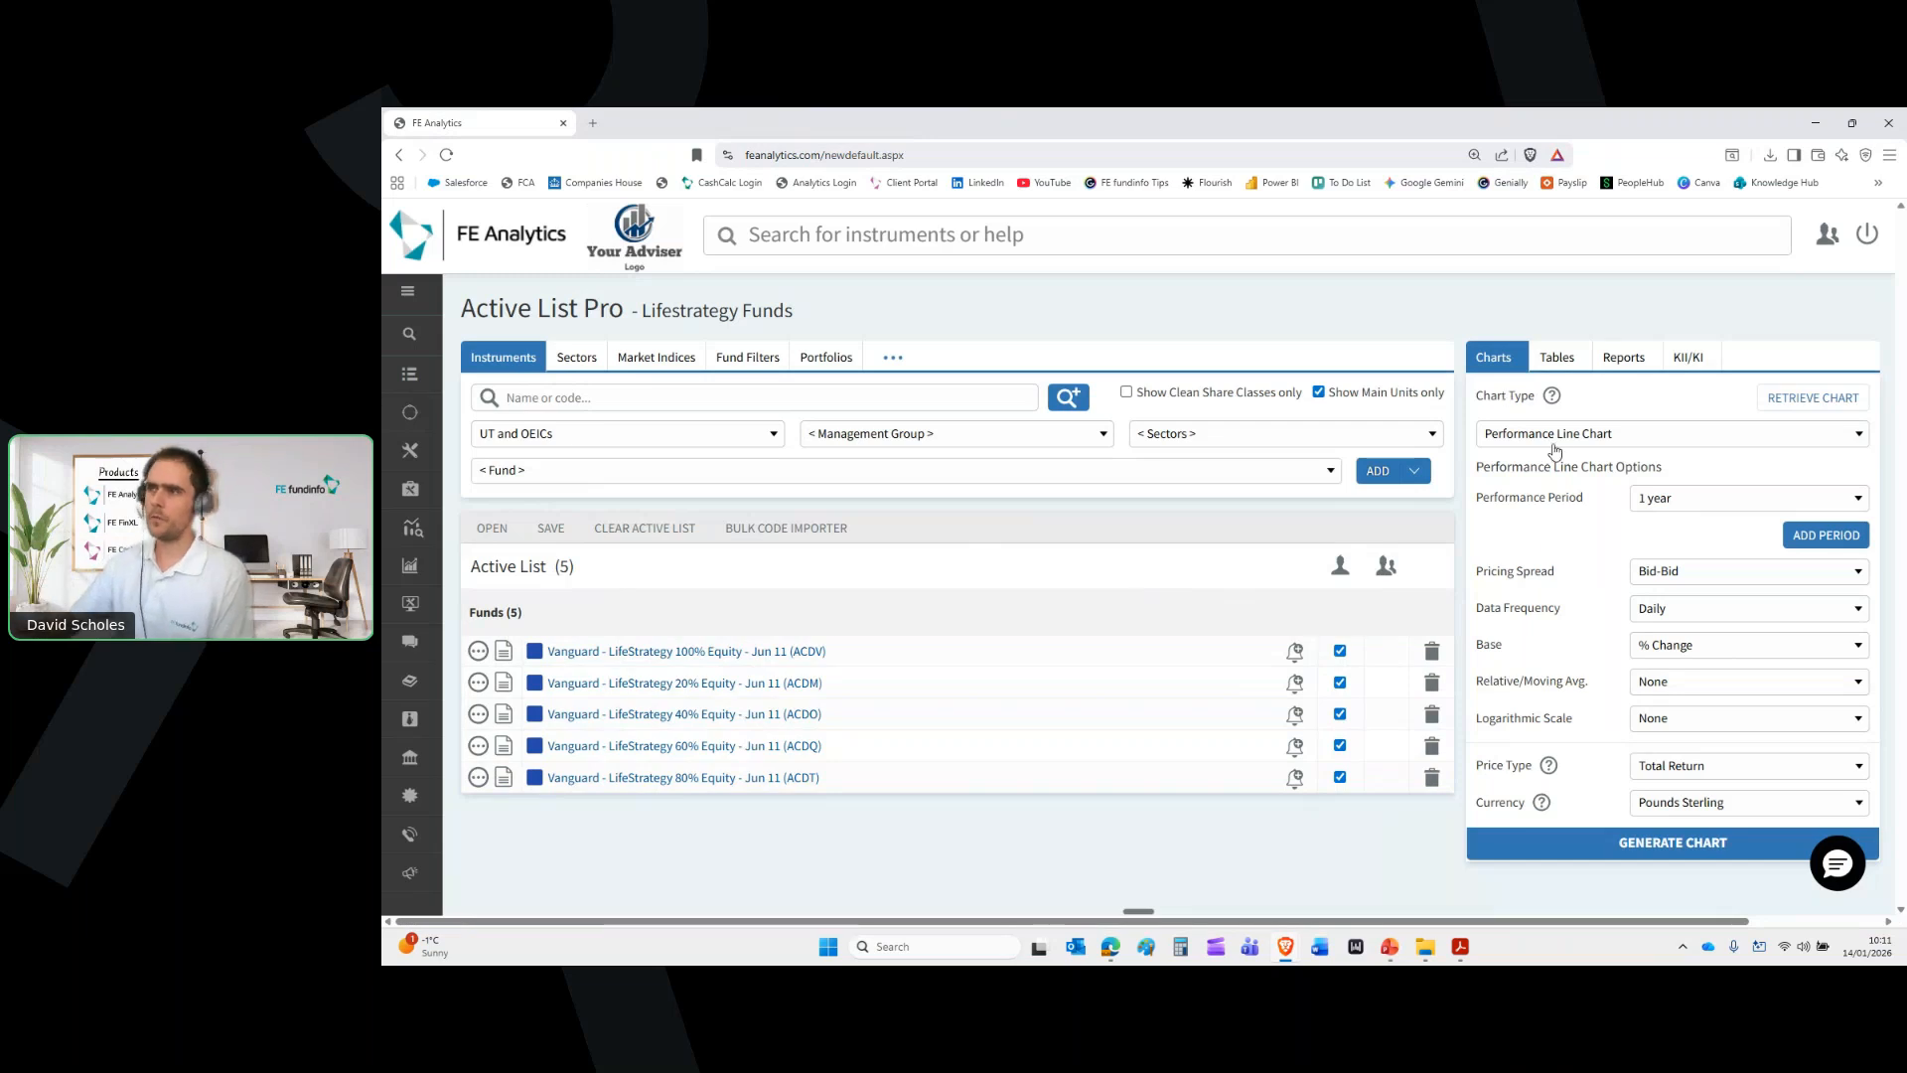
Generate a 5-year performance line chart of the five funds, view it full-screen, then close it
left_click(1697, 509)
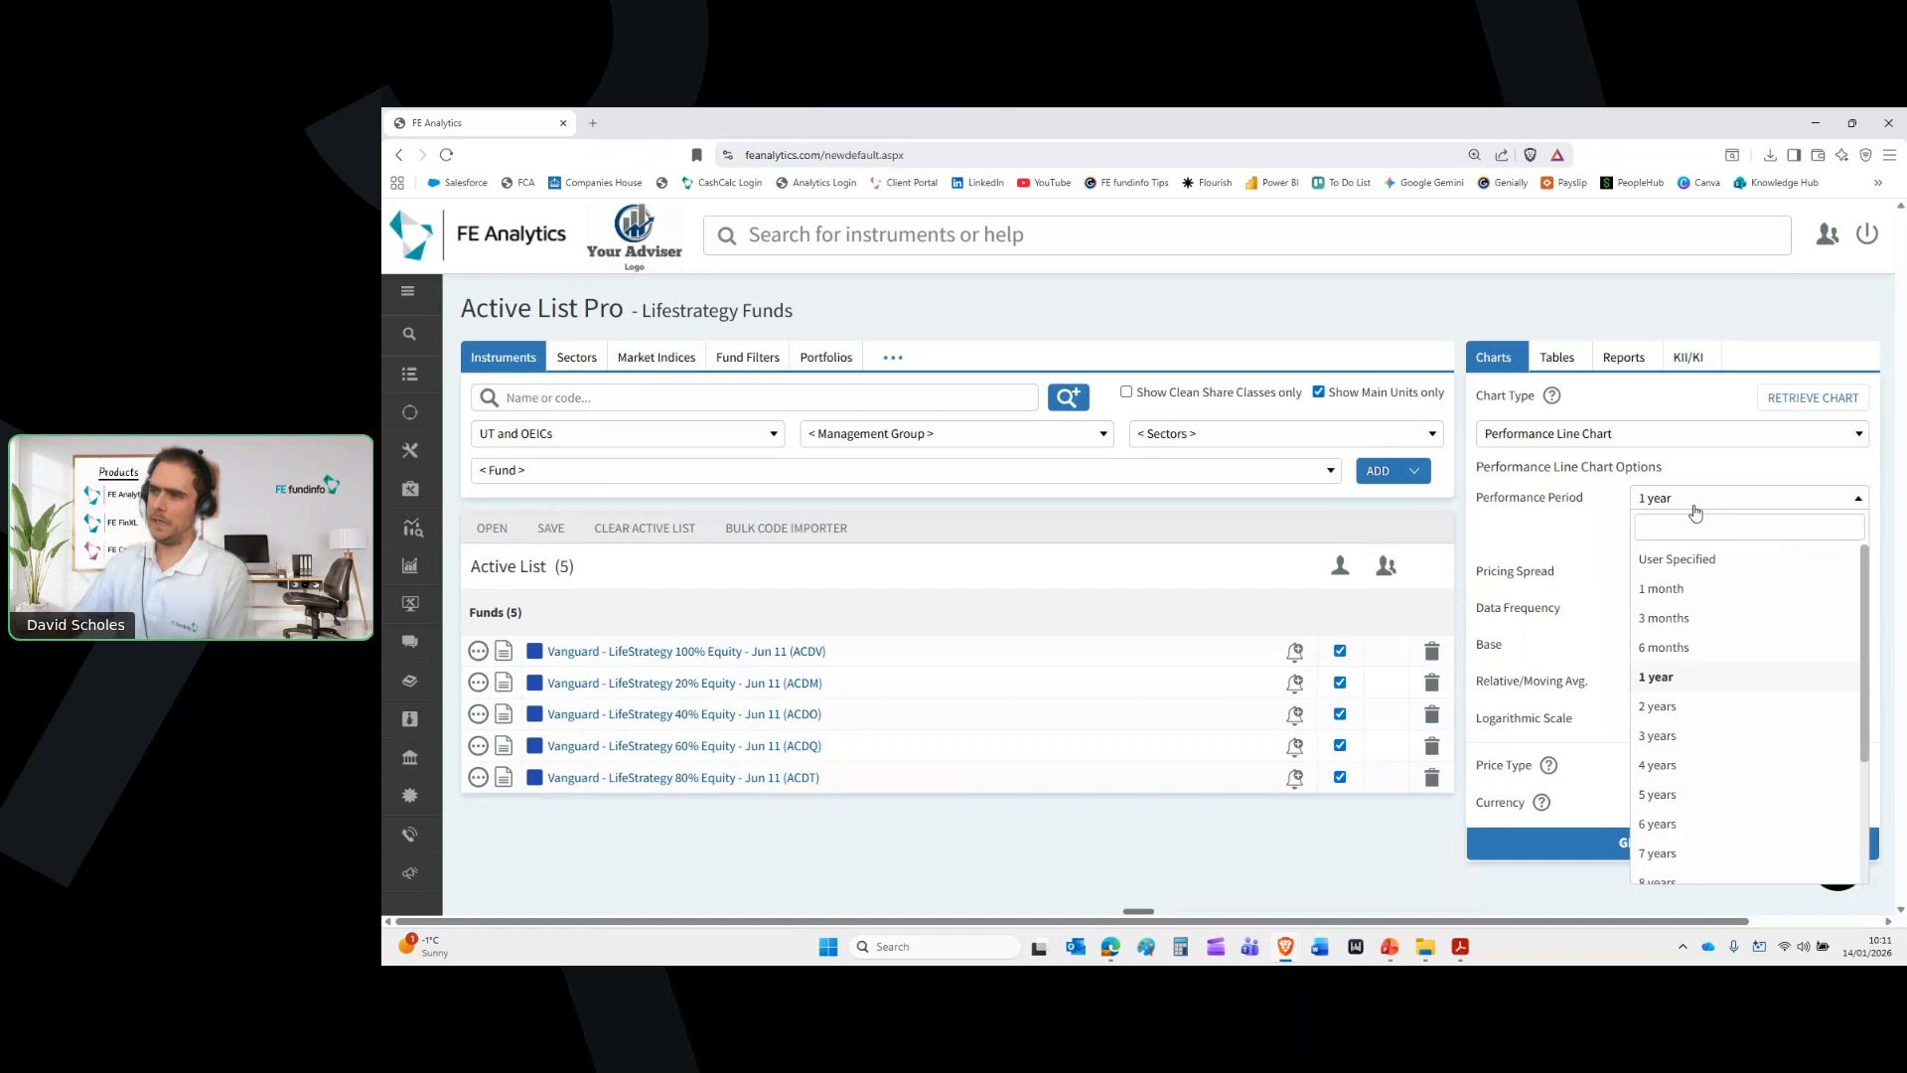
left_click(1693, 792)
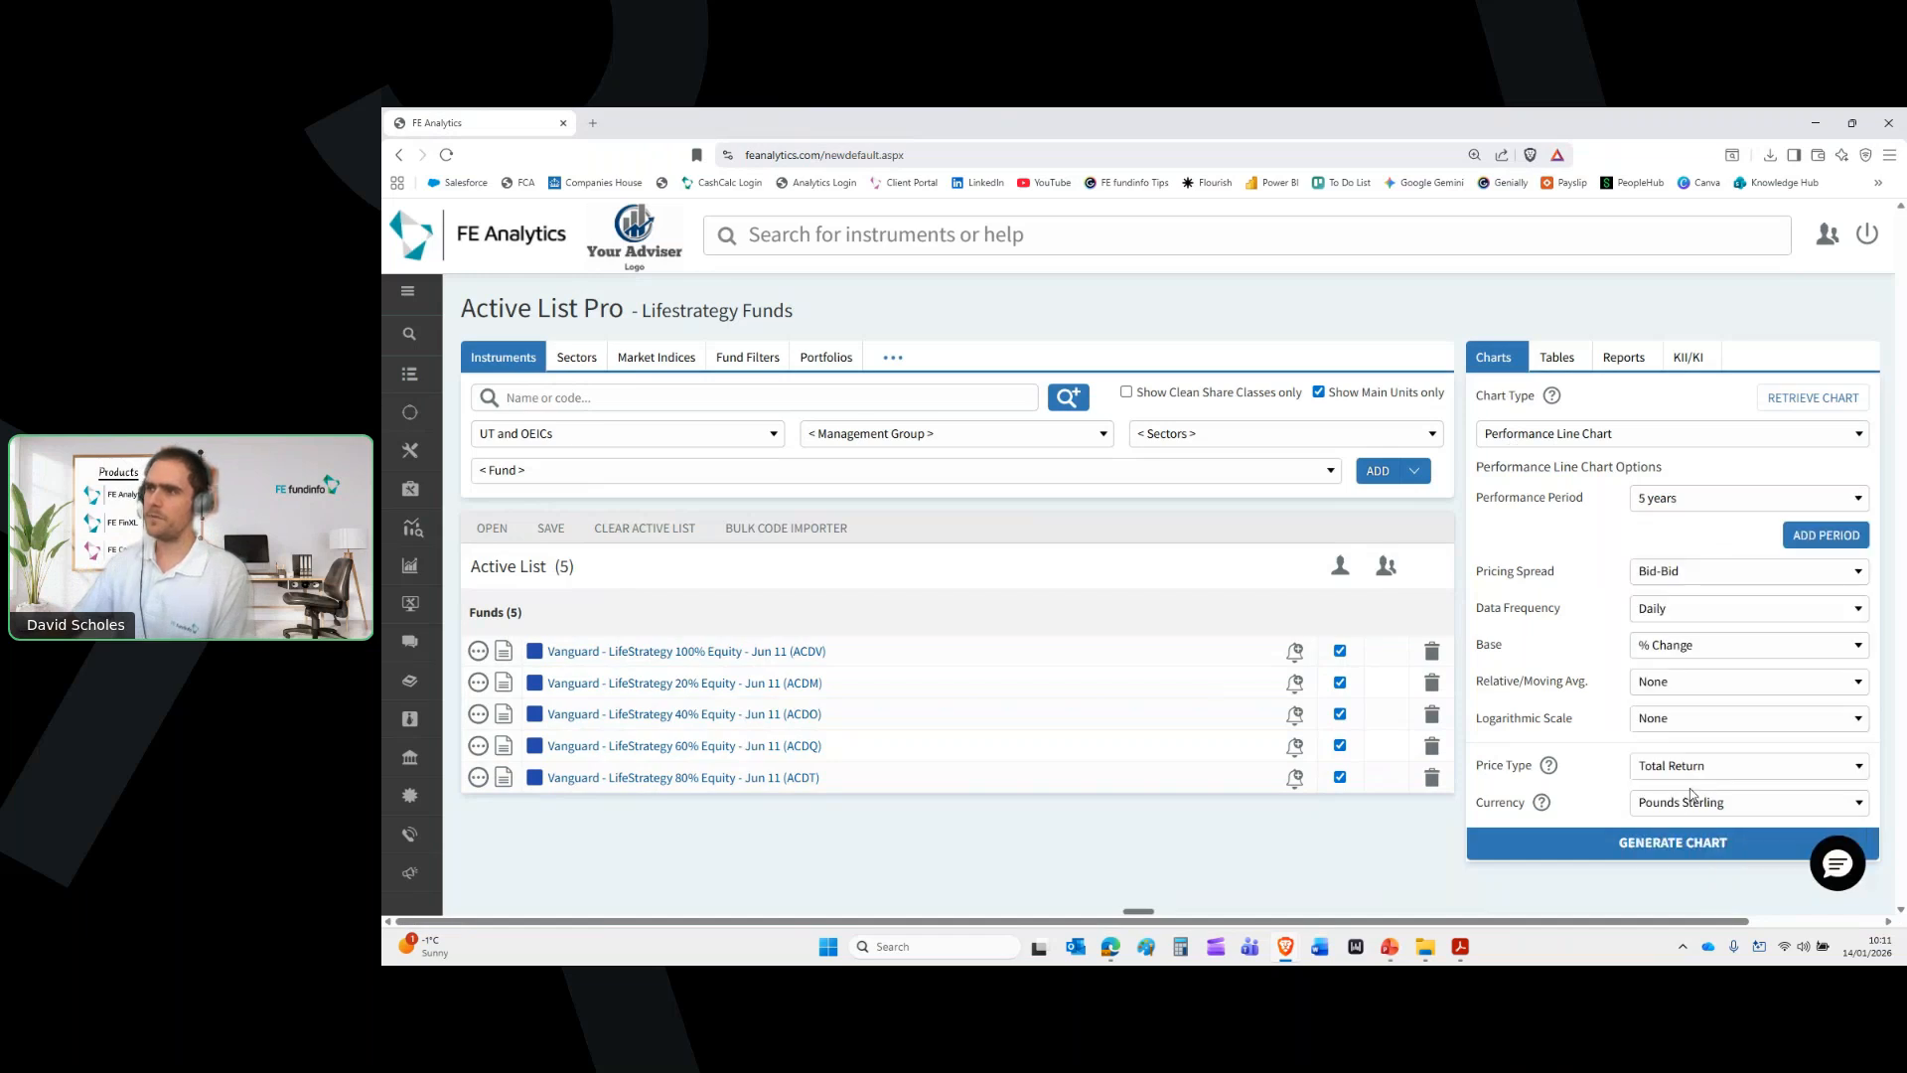
left_click(1651, 860)
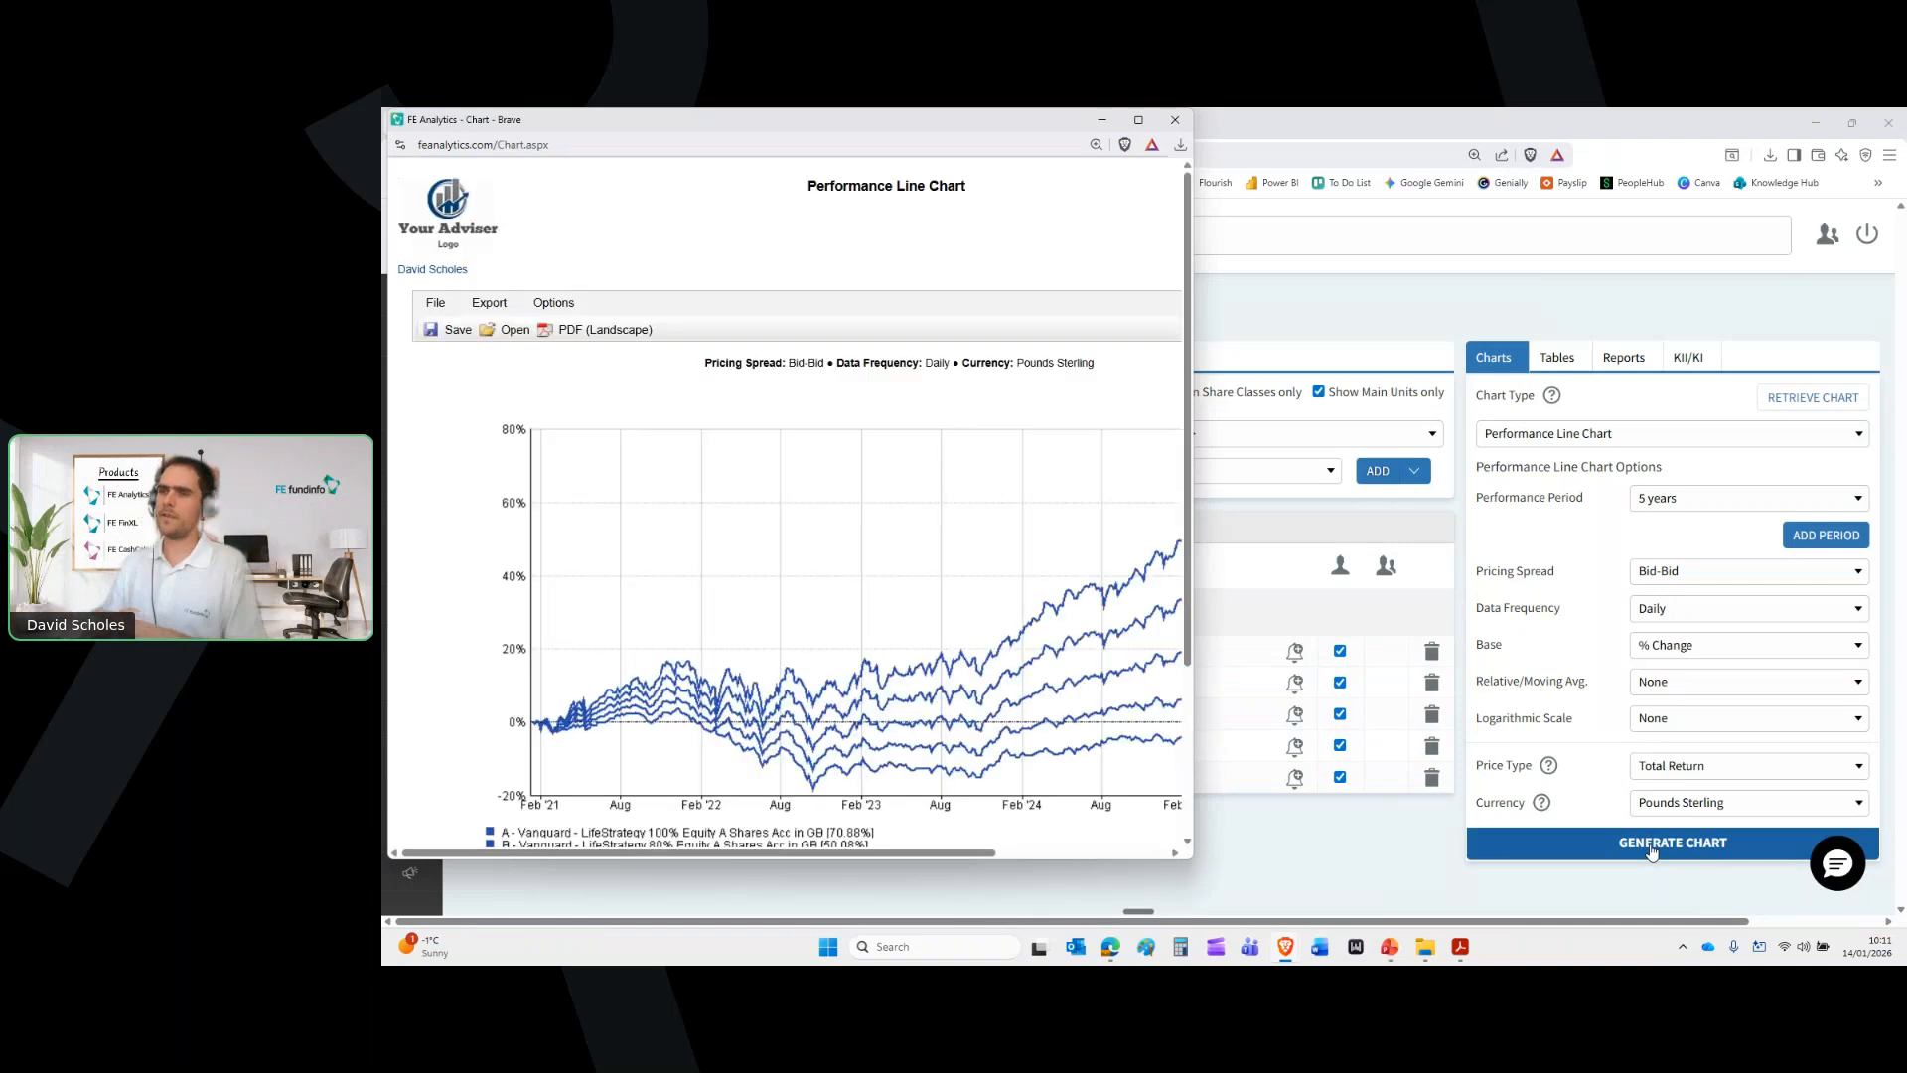
double_click(733, 123)
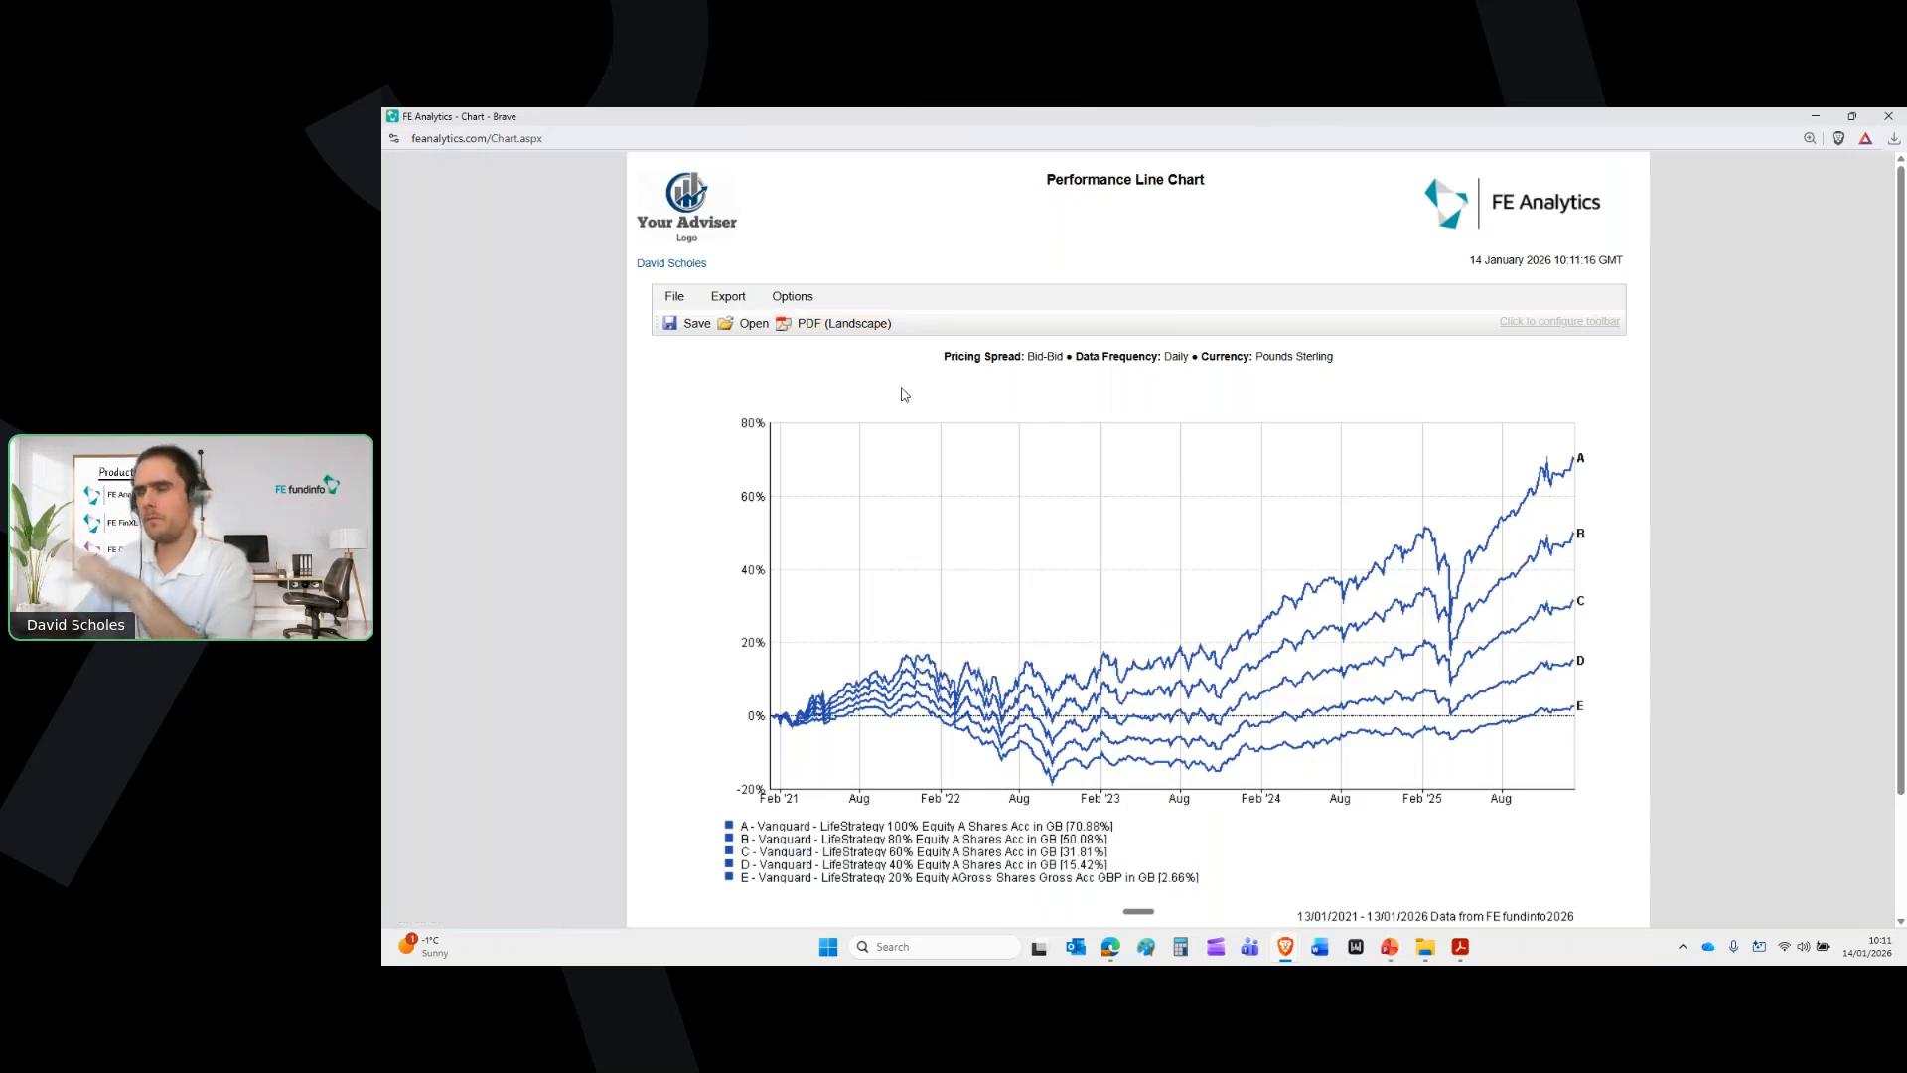
left_click(1889, 117)
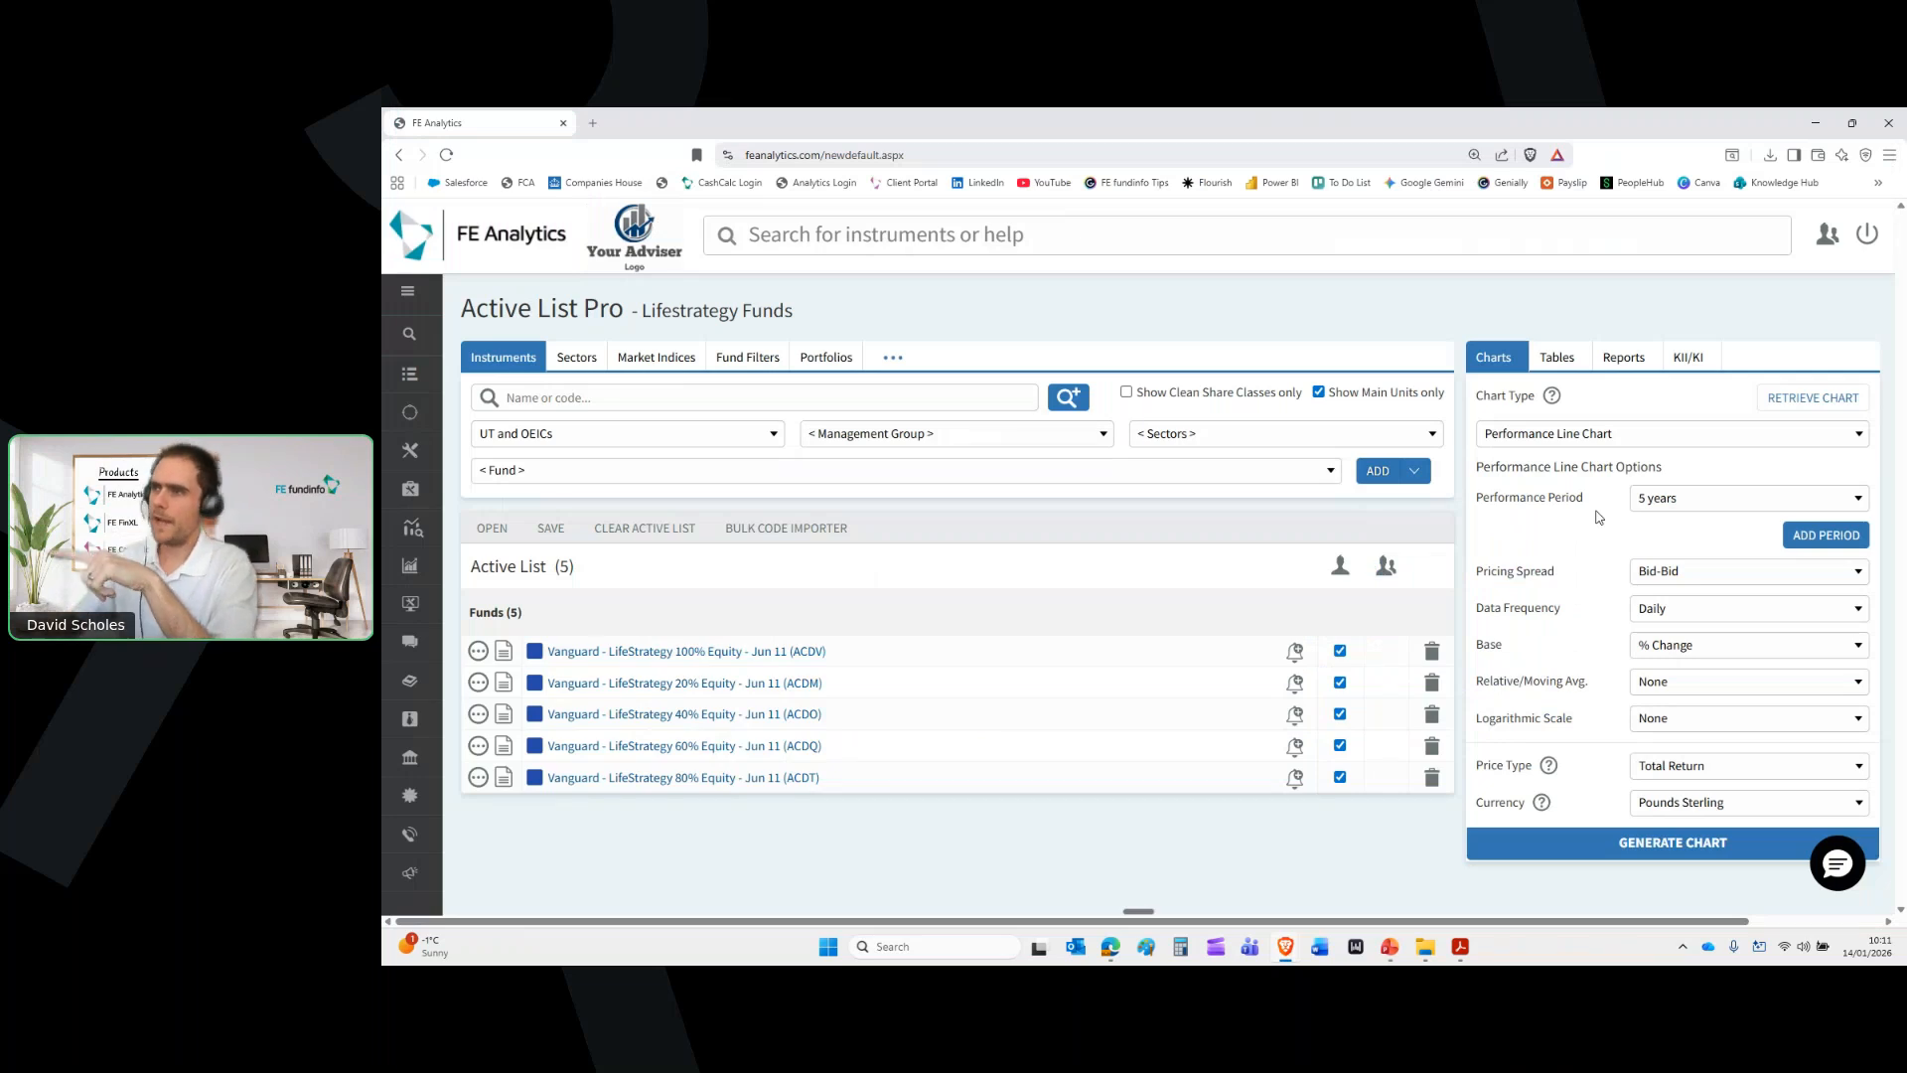
Add three more performance periods and set them to 1, 3, 5 and 10 years
left_click(1695, 500)
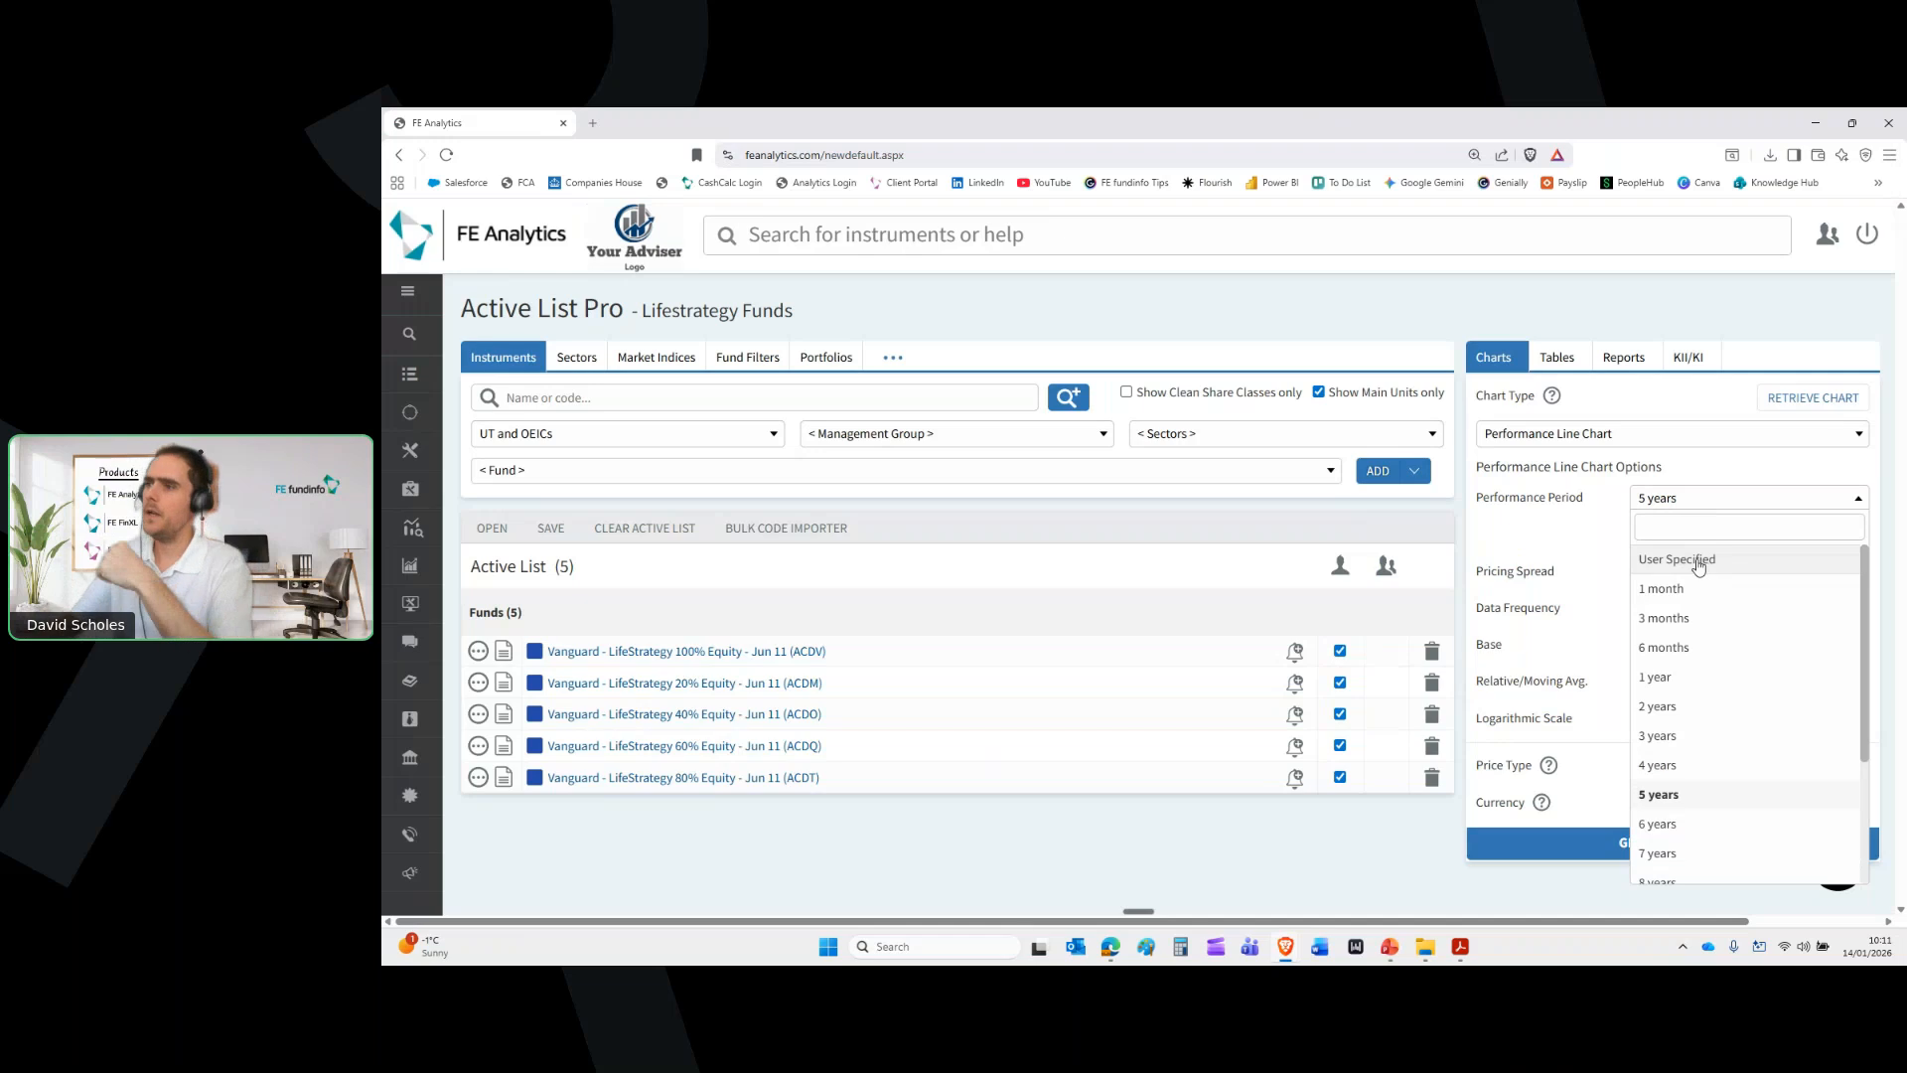
left_click(1600, 516)
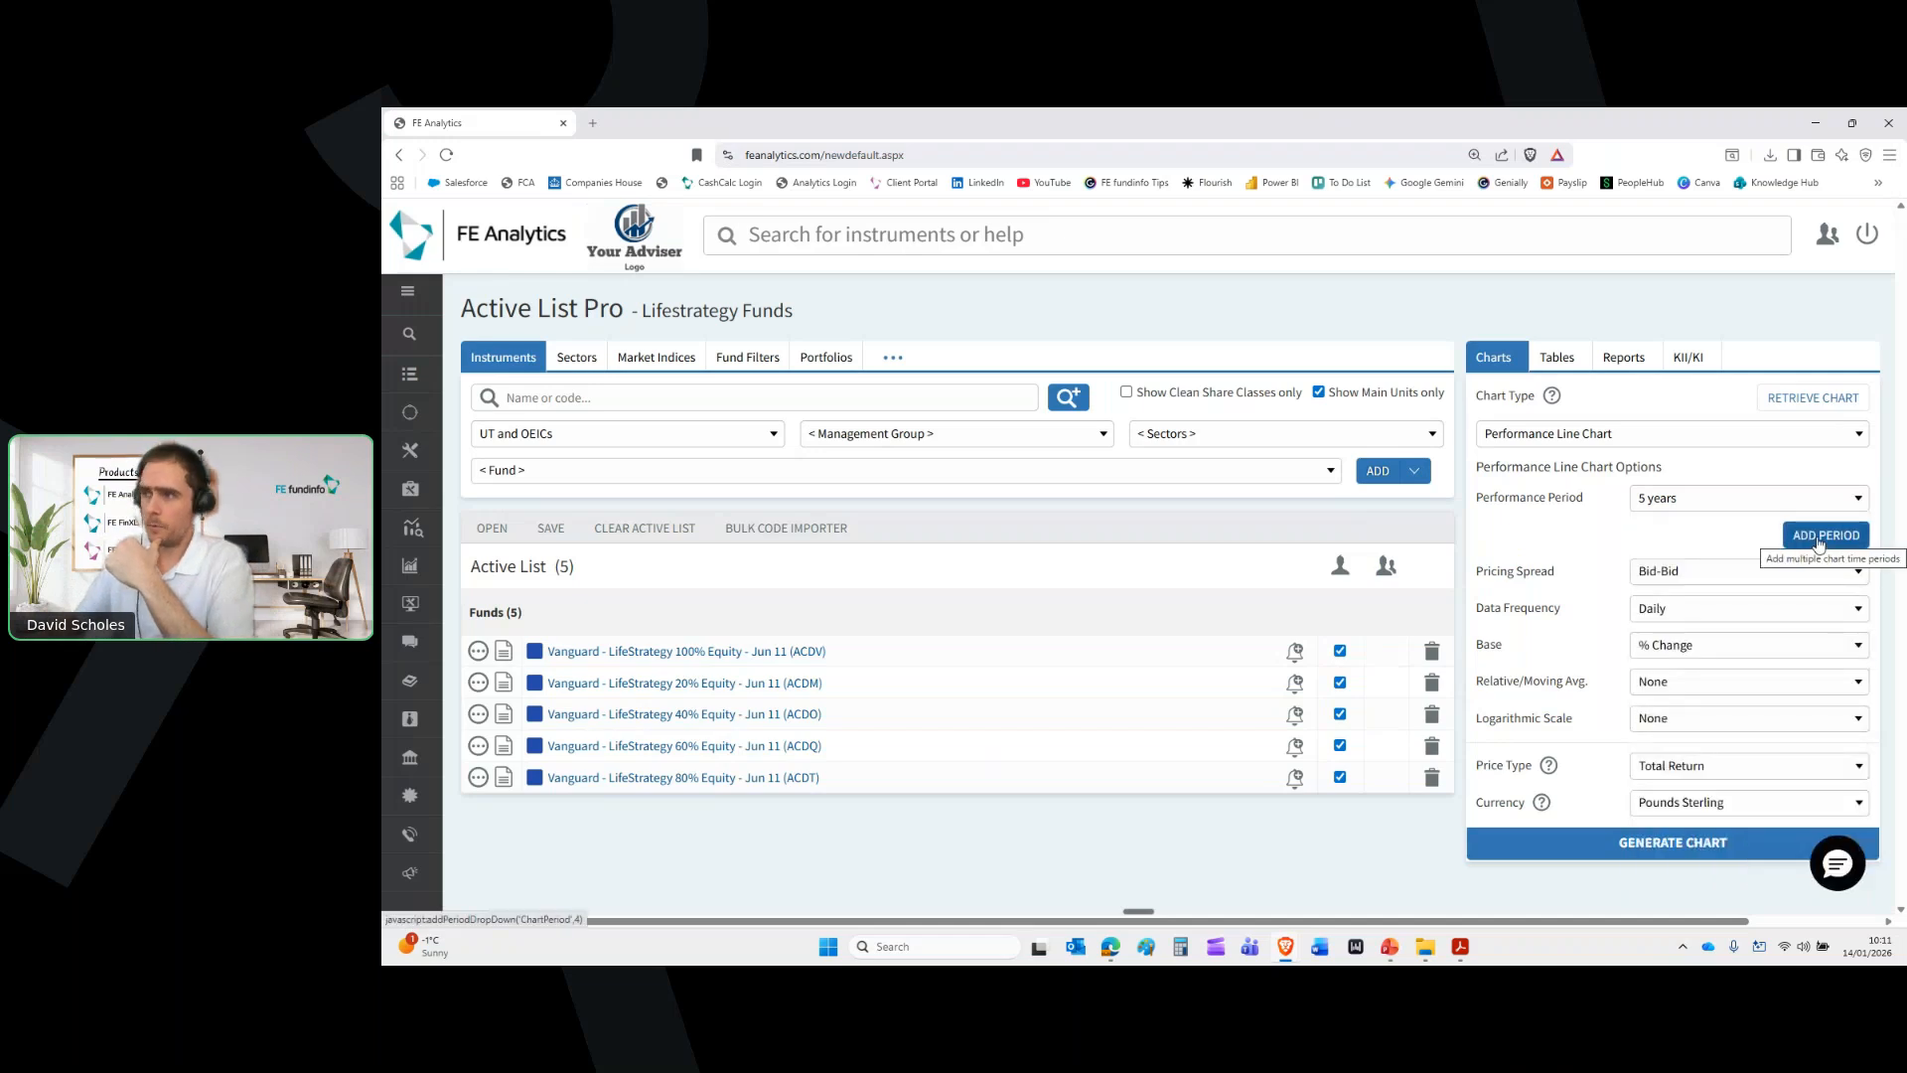
left_click(1820, 543)
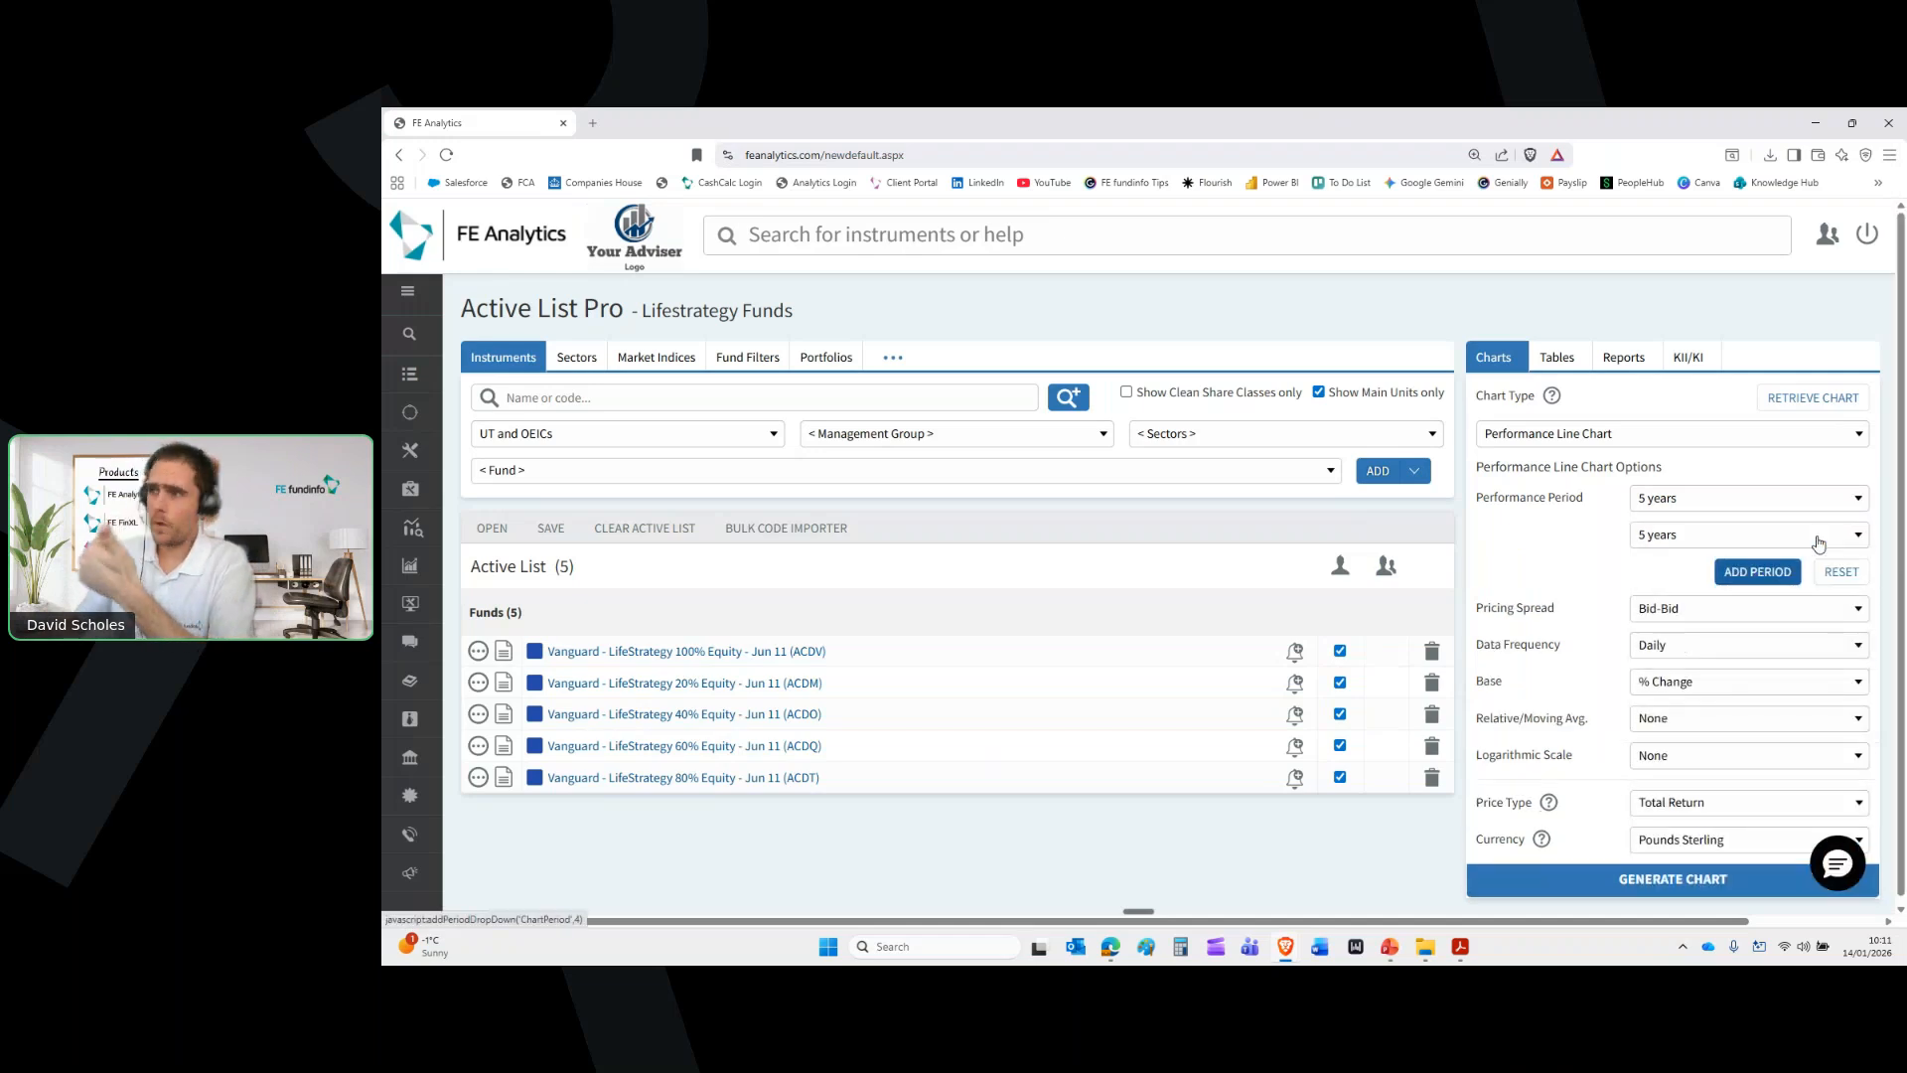
left_click(1759, 571)
left_click(1760, 610)
left_click(1679, 499)
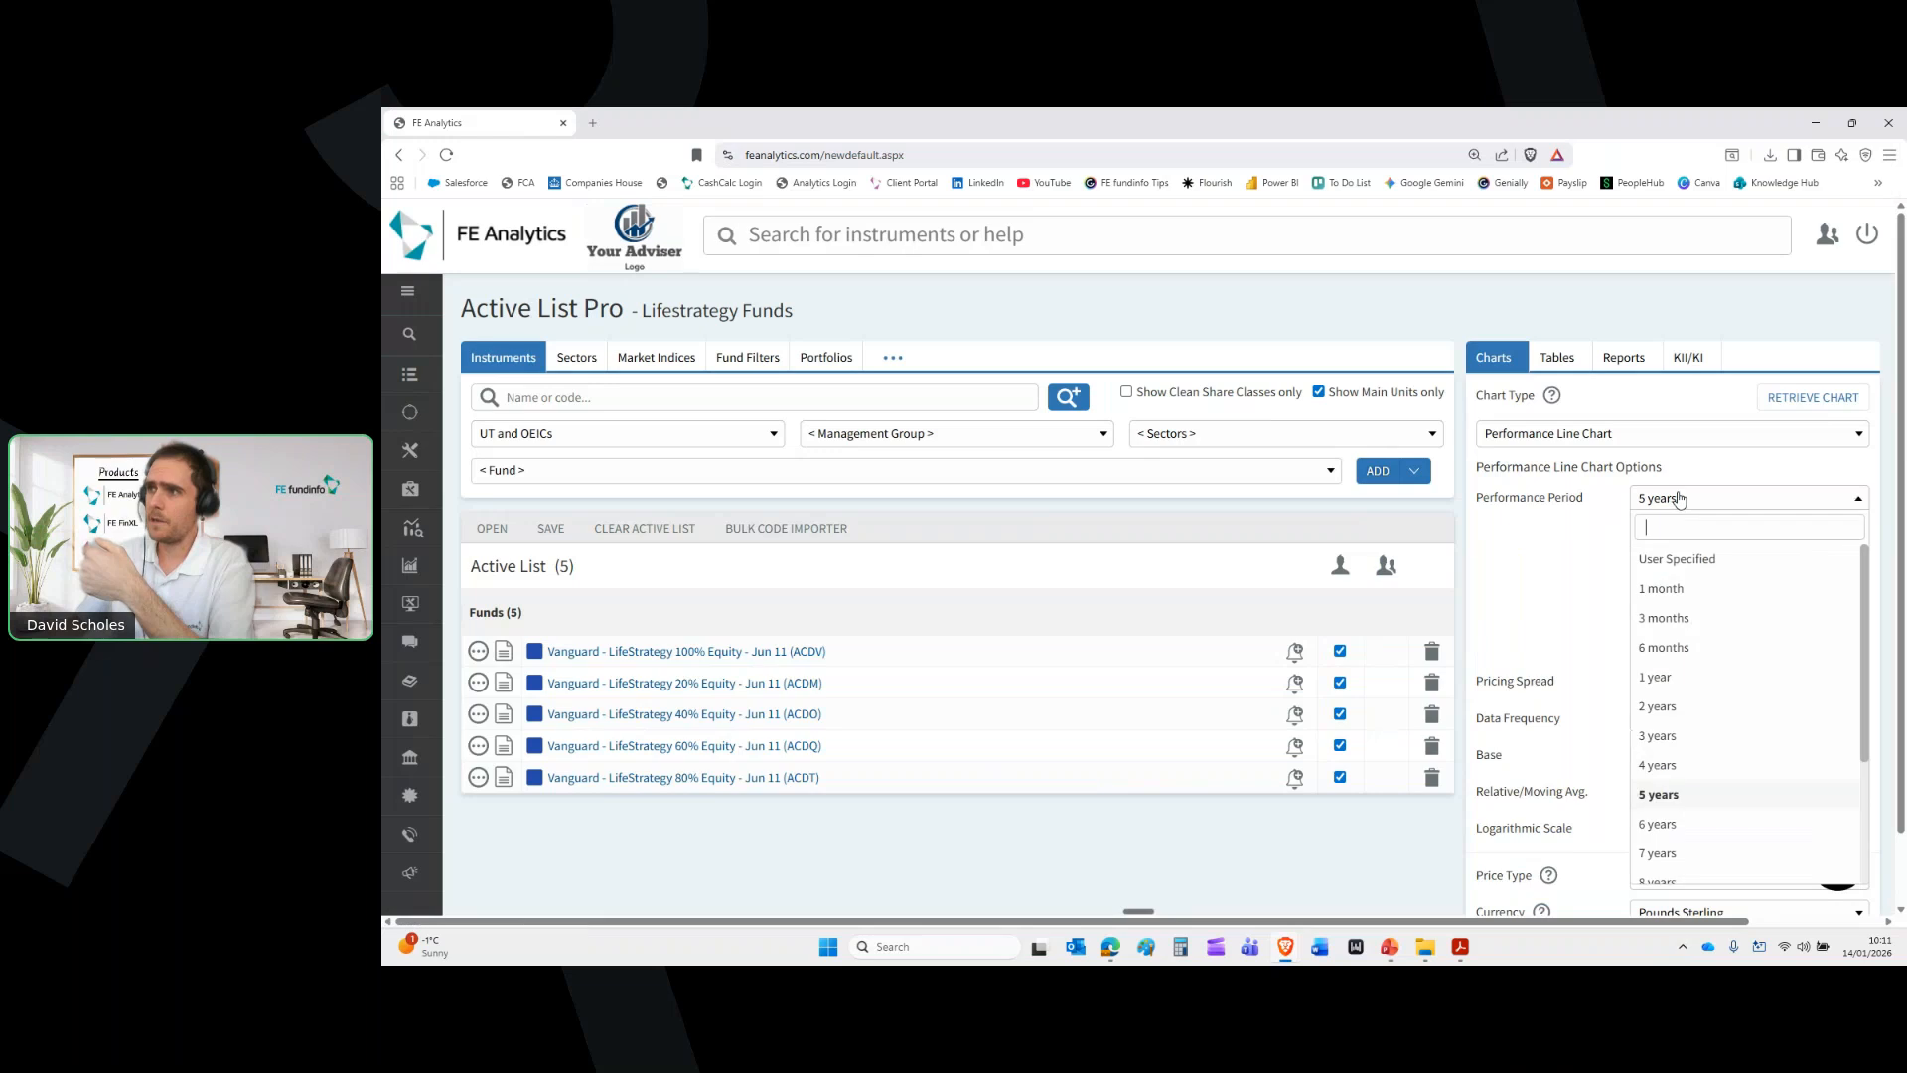
left_click(1665, 673)
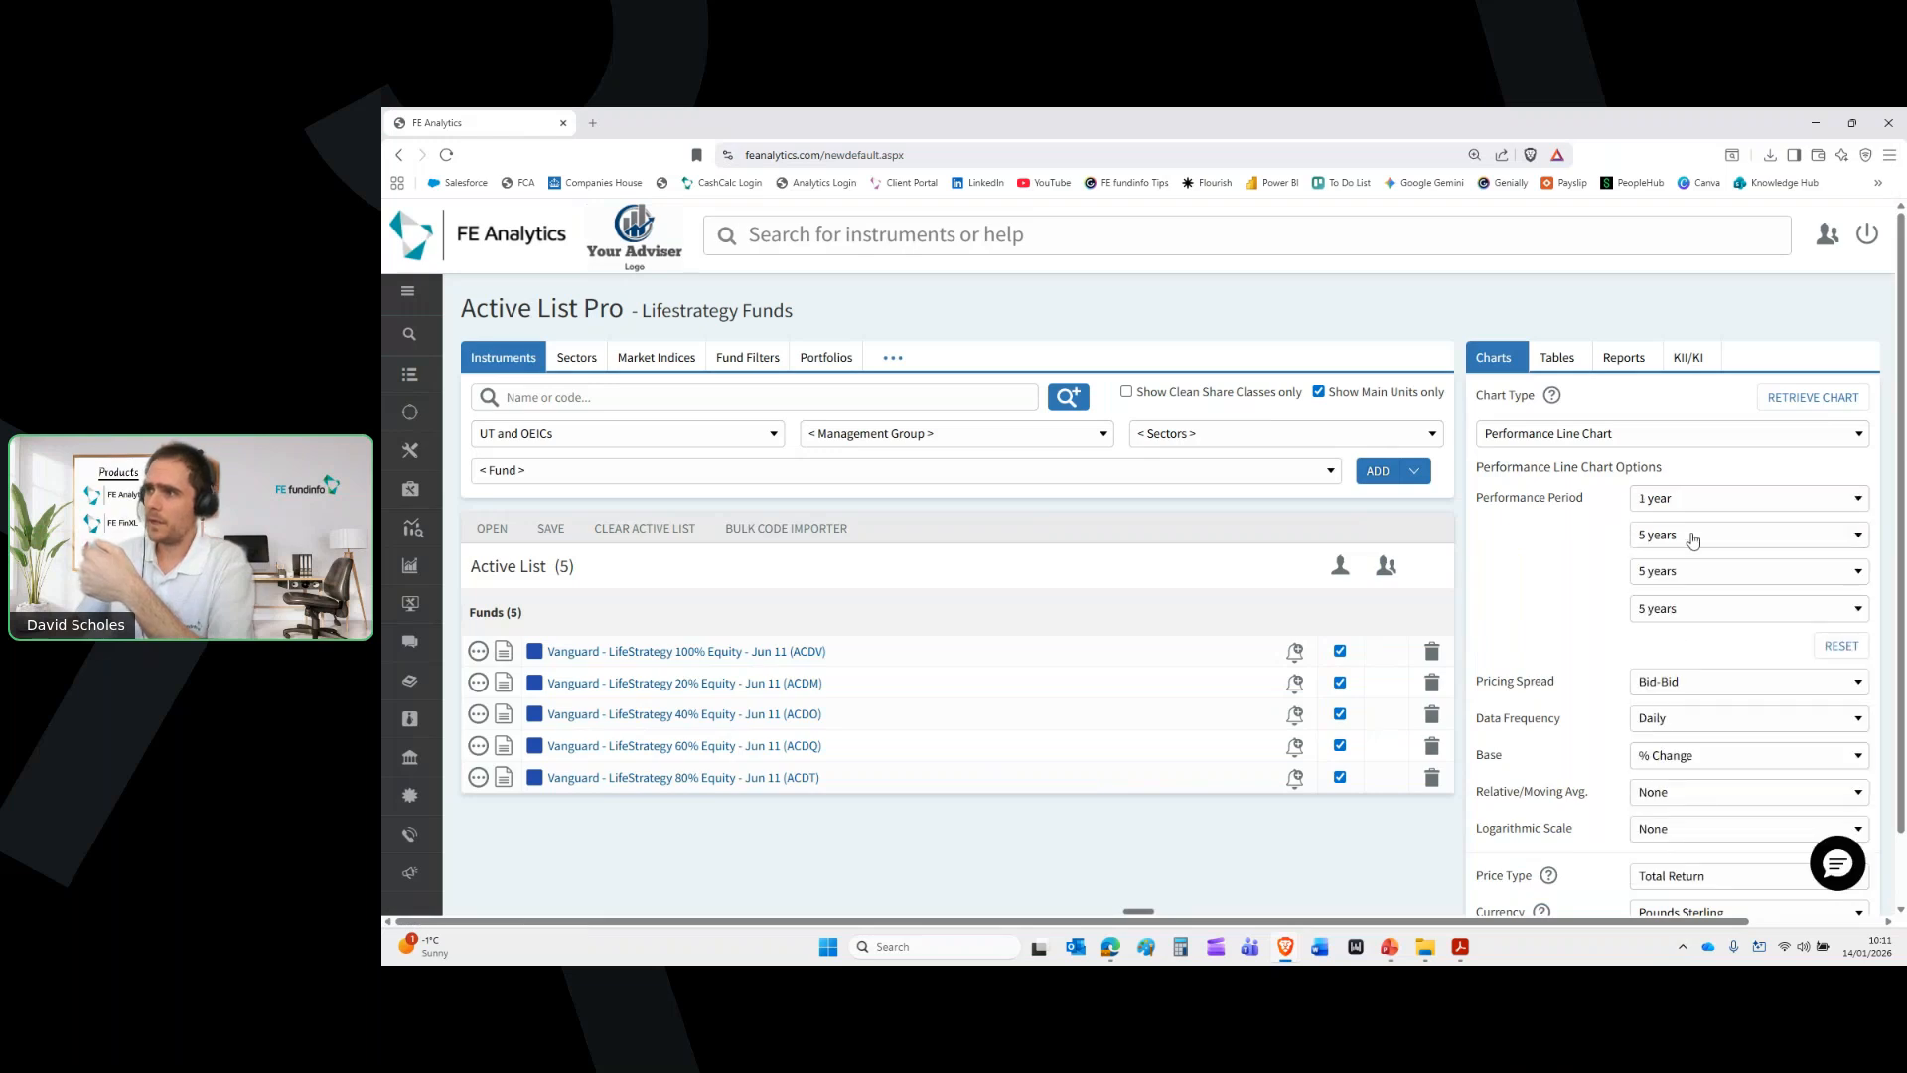
left_click(1694, 541)
left_click(1675, 772)
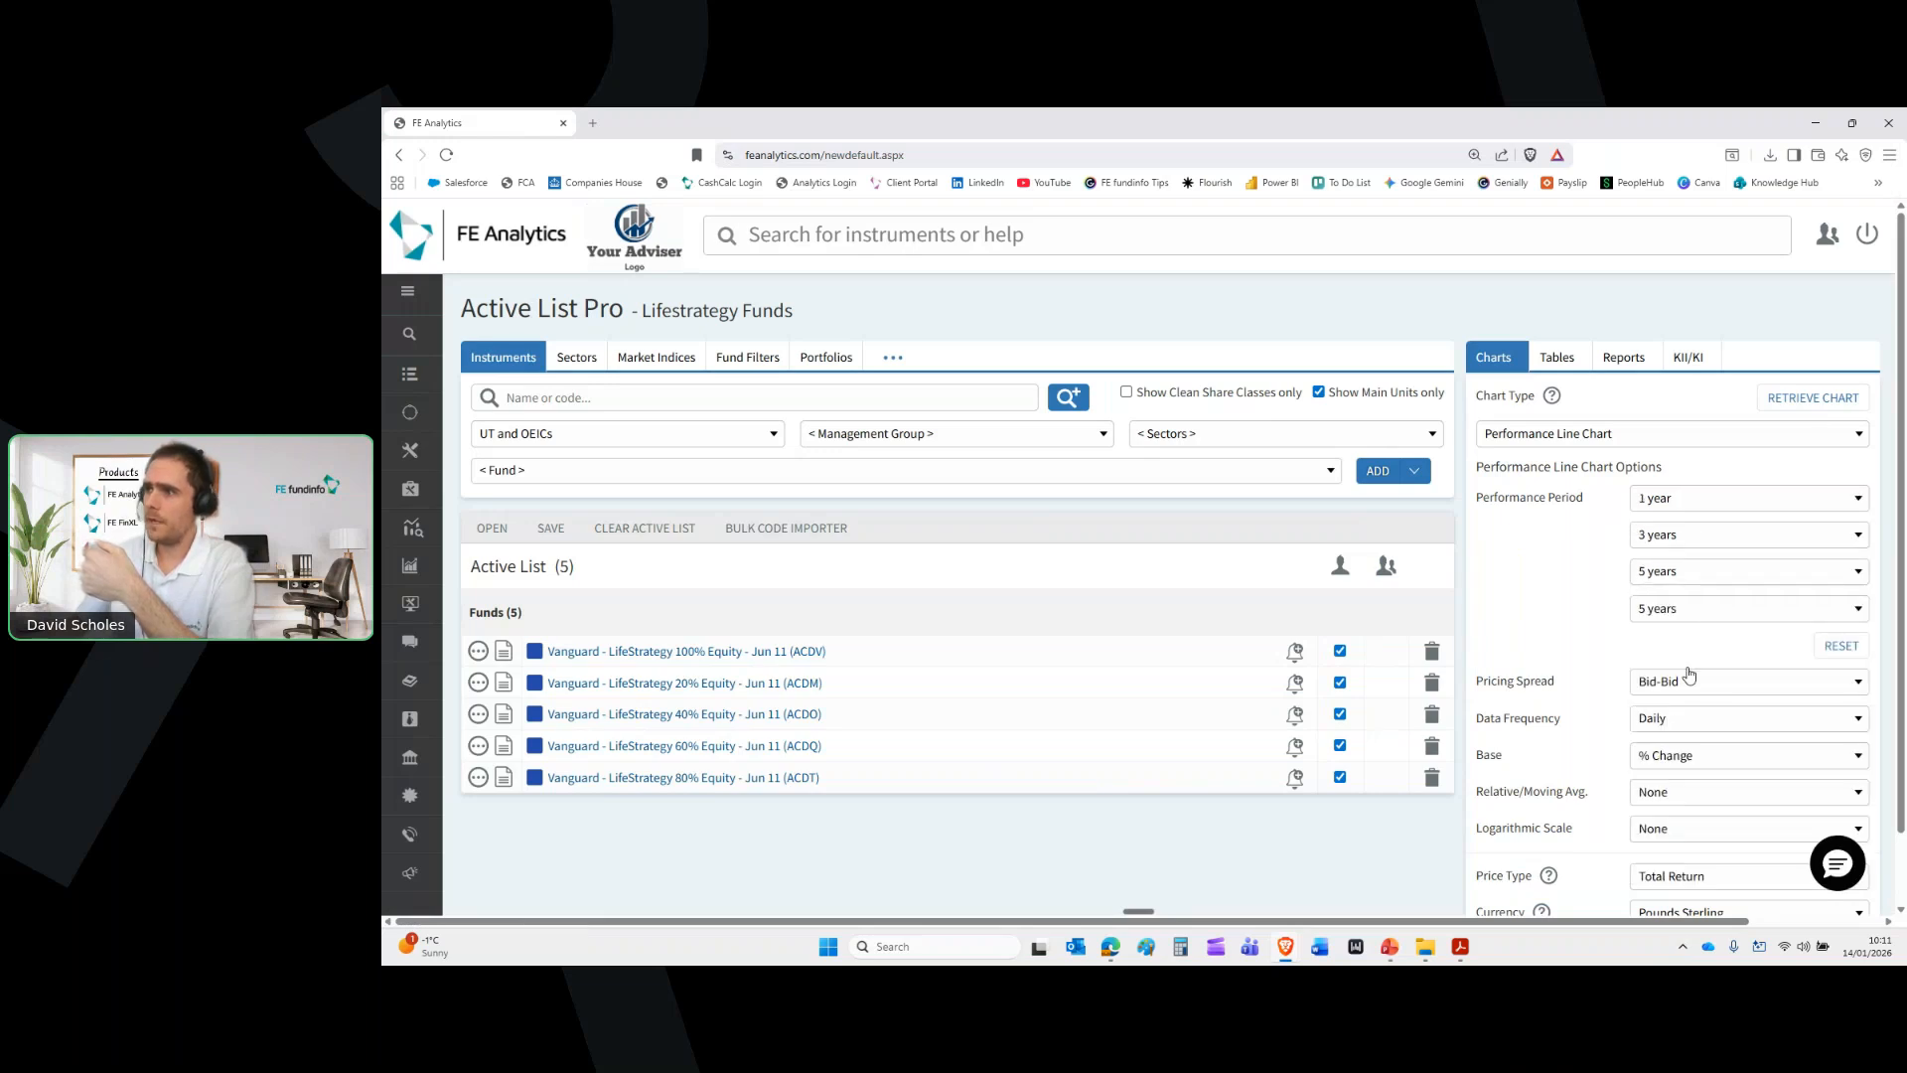
left_click(1705, 608)
scroll(1707, 794, "down", 2)
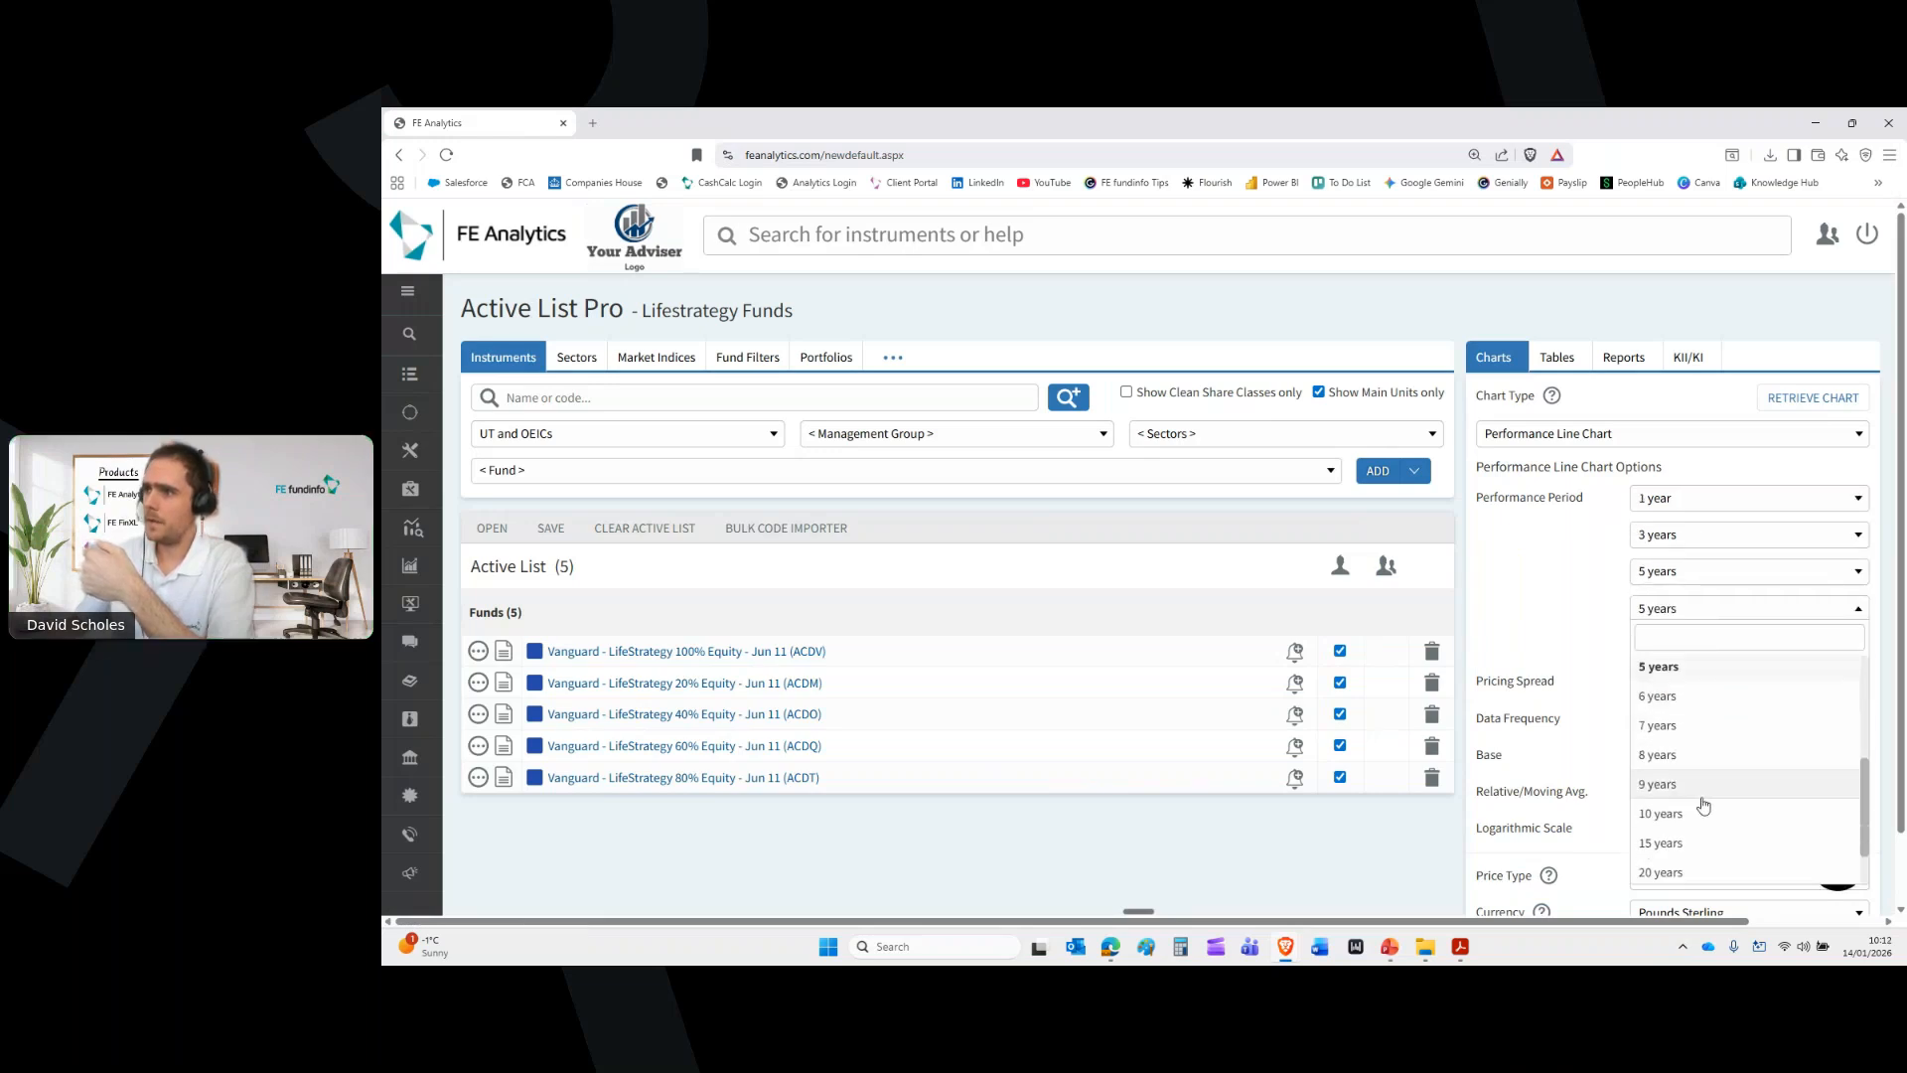
left_click(1699, 815)
double_click(1489, 755)
Base the chart on an Indexed / Lump Sum of 100000 and generate it
left_click(1704, 764)
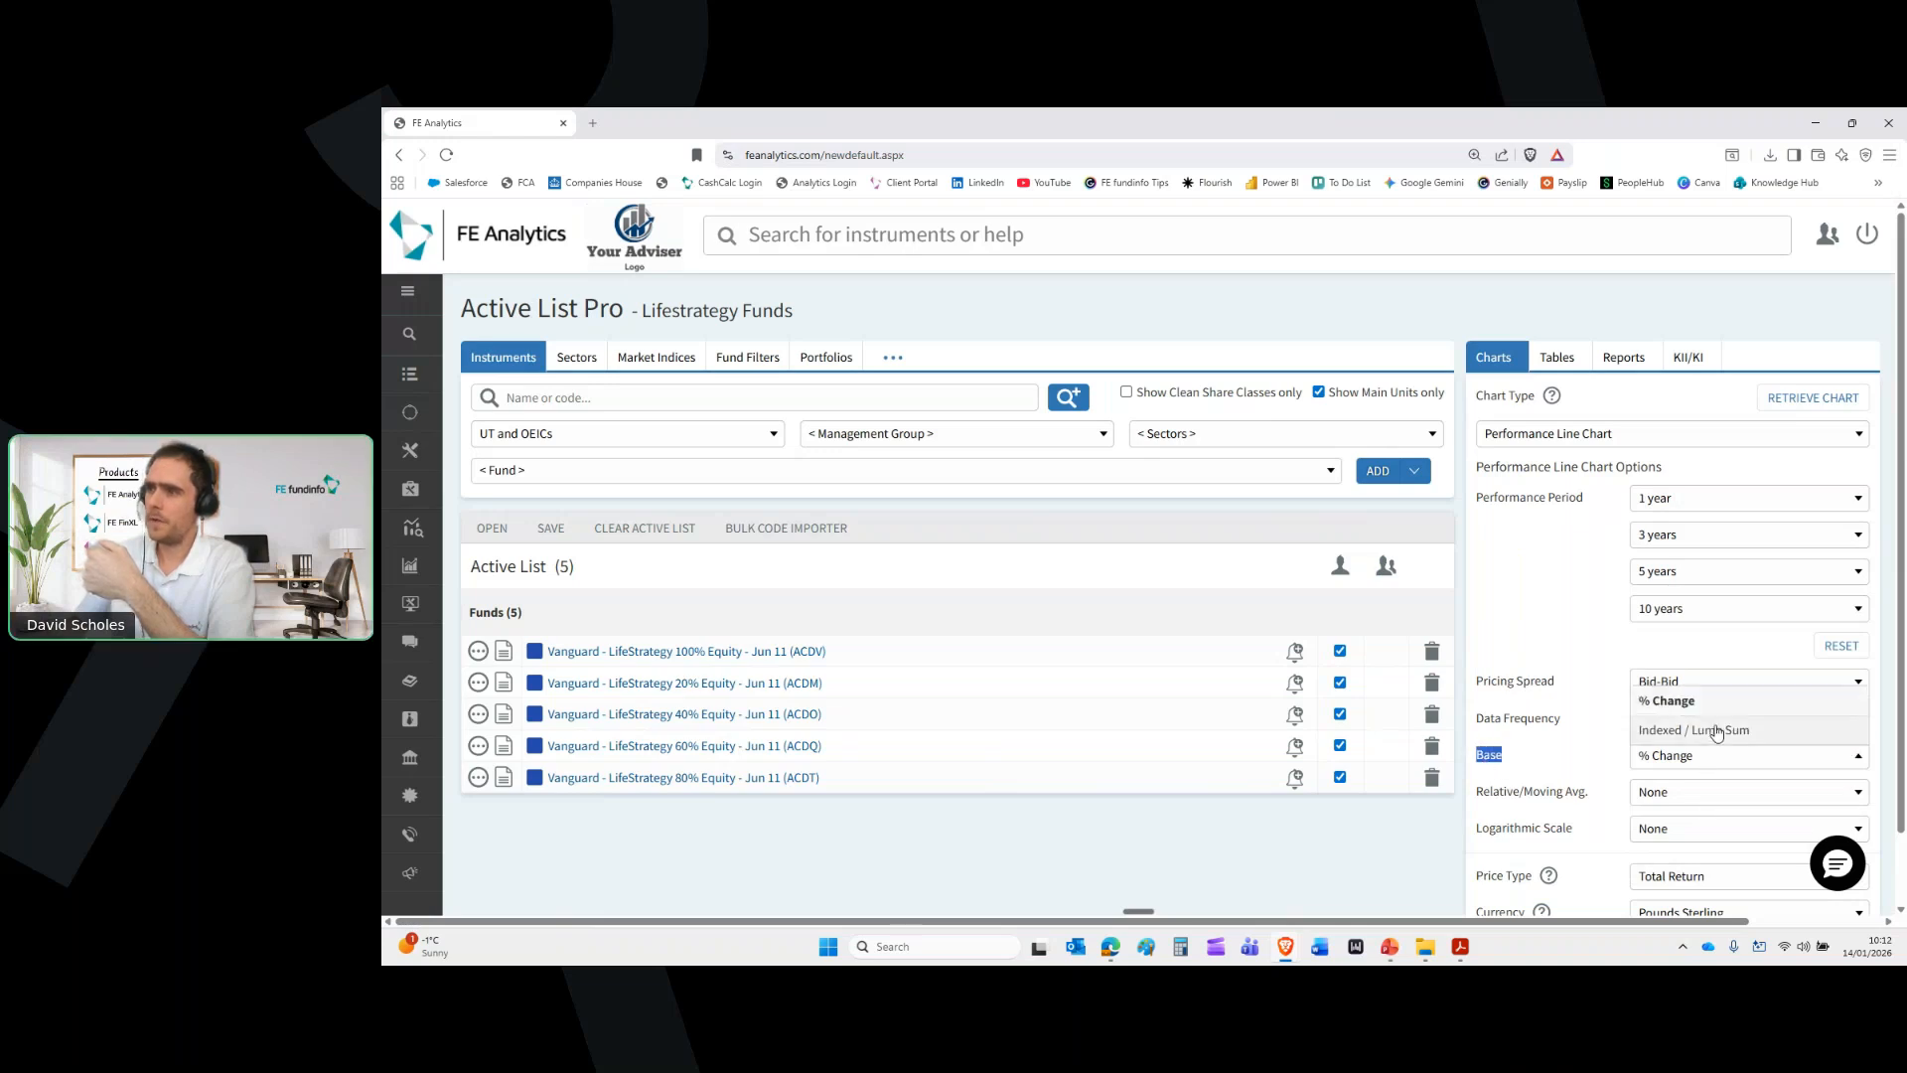
left_click(1713, 737)
double_click(1687, 784)
type("1")
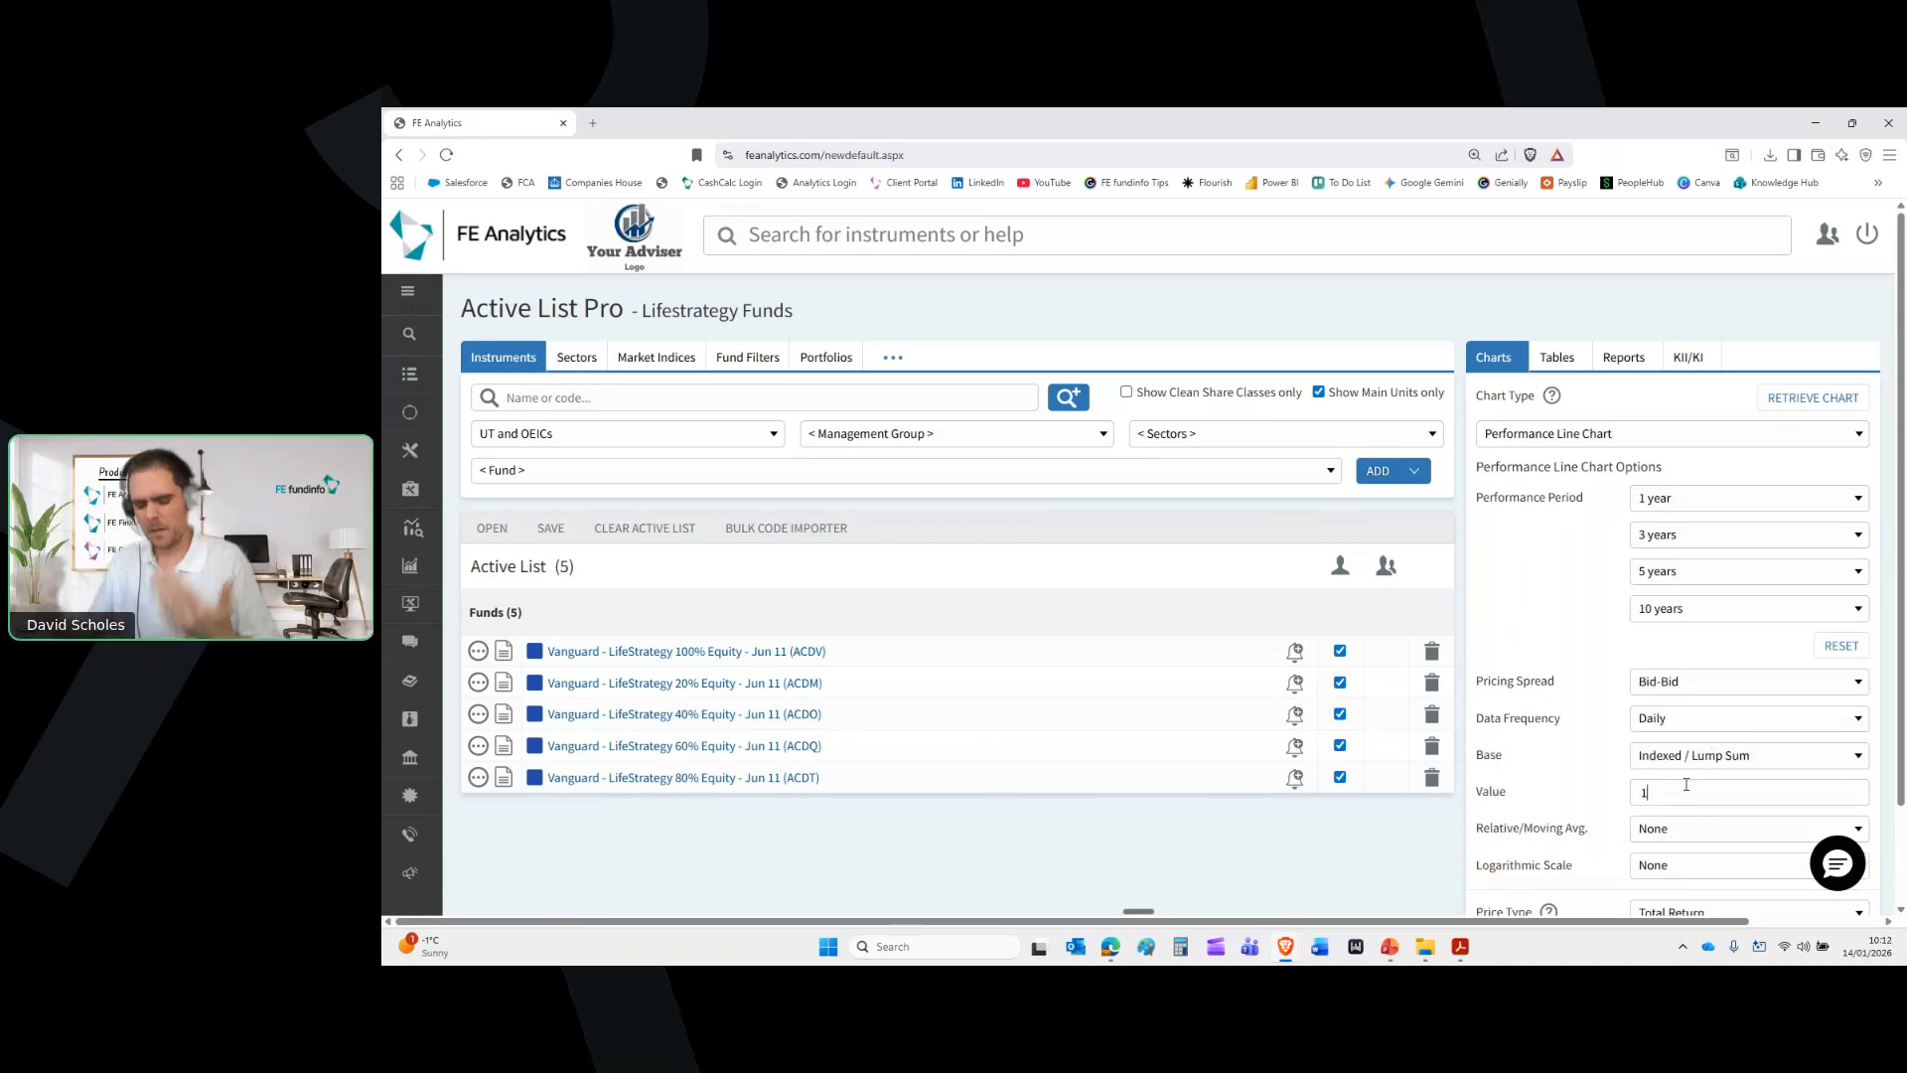
type("00000")
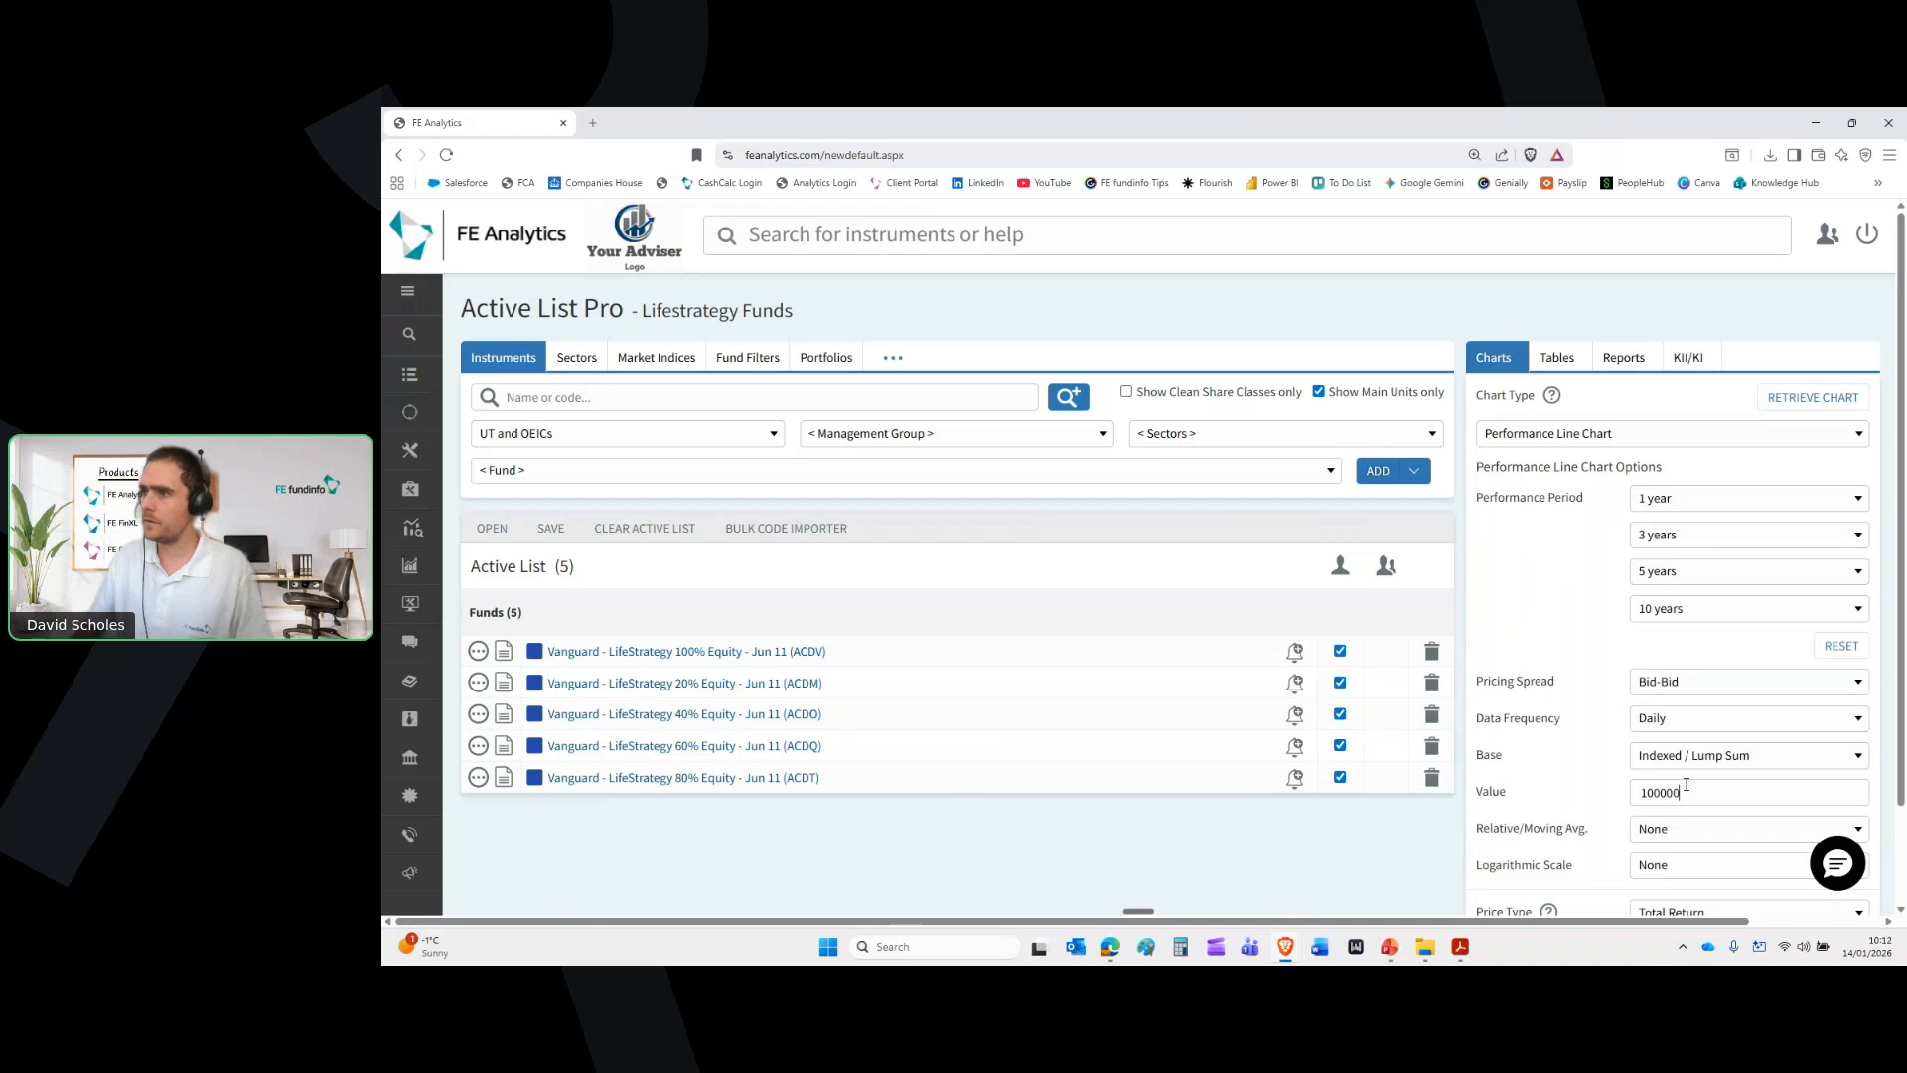
scroll(1685, 786, "down", 2)
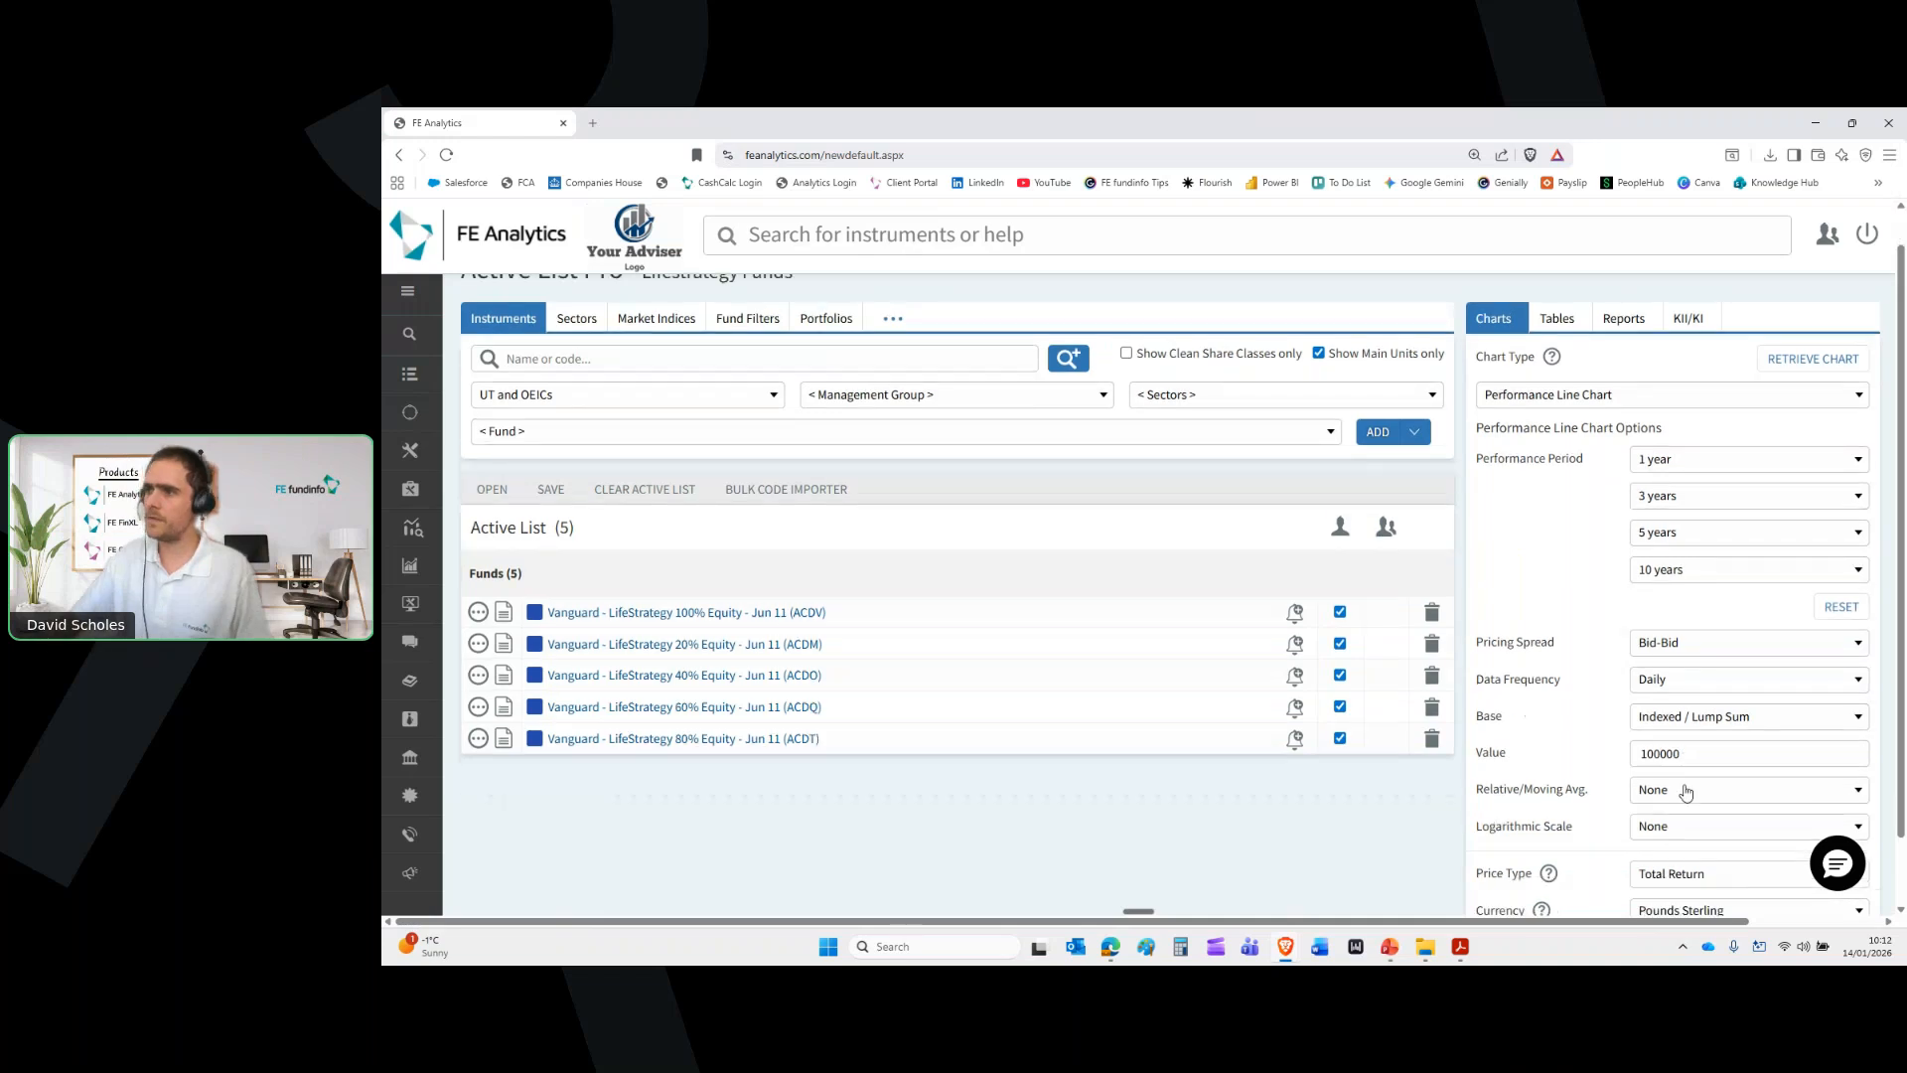
left_click(1693, 876)
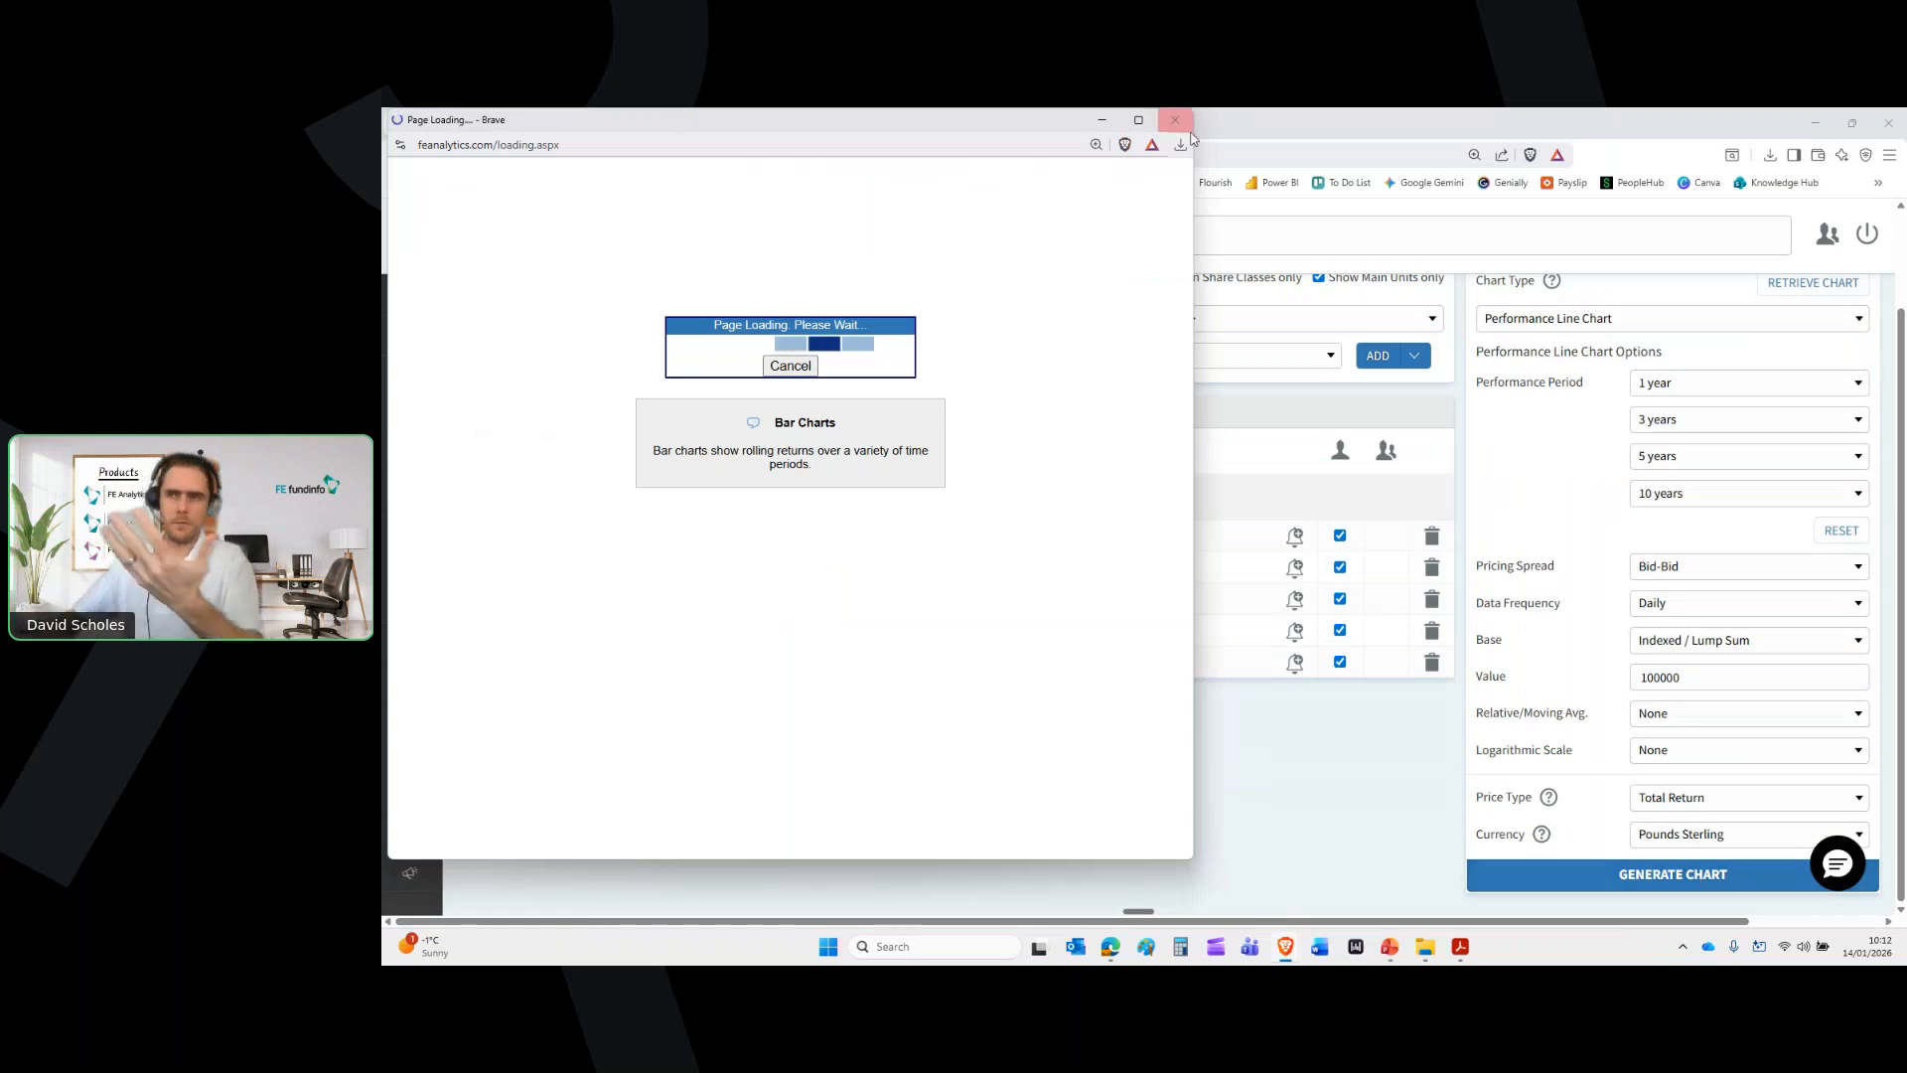
View the four-period LifeStrategy chart full-screen, scroll through all four charts, then close it
mouse_move(1142, 128)
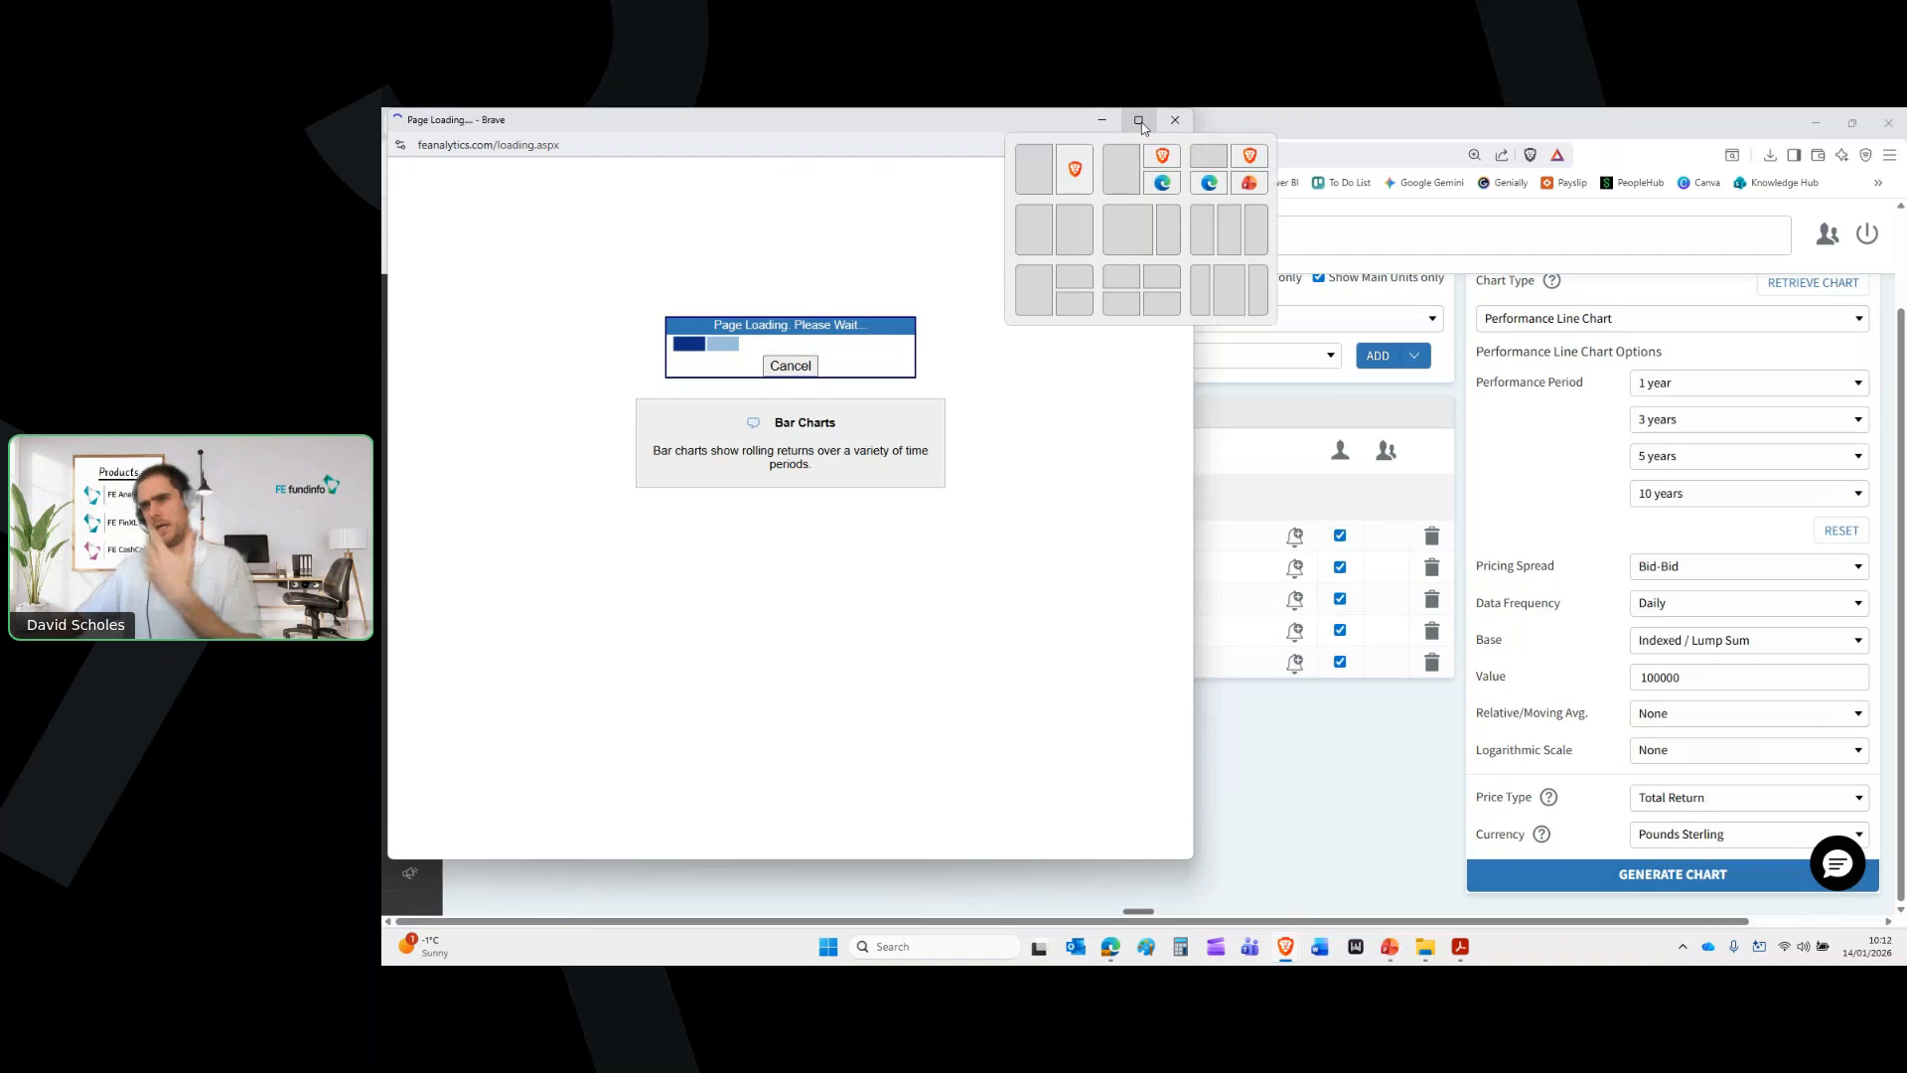
left_click(1140, 120)
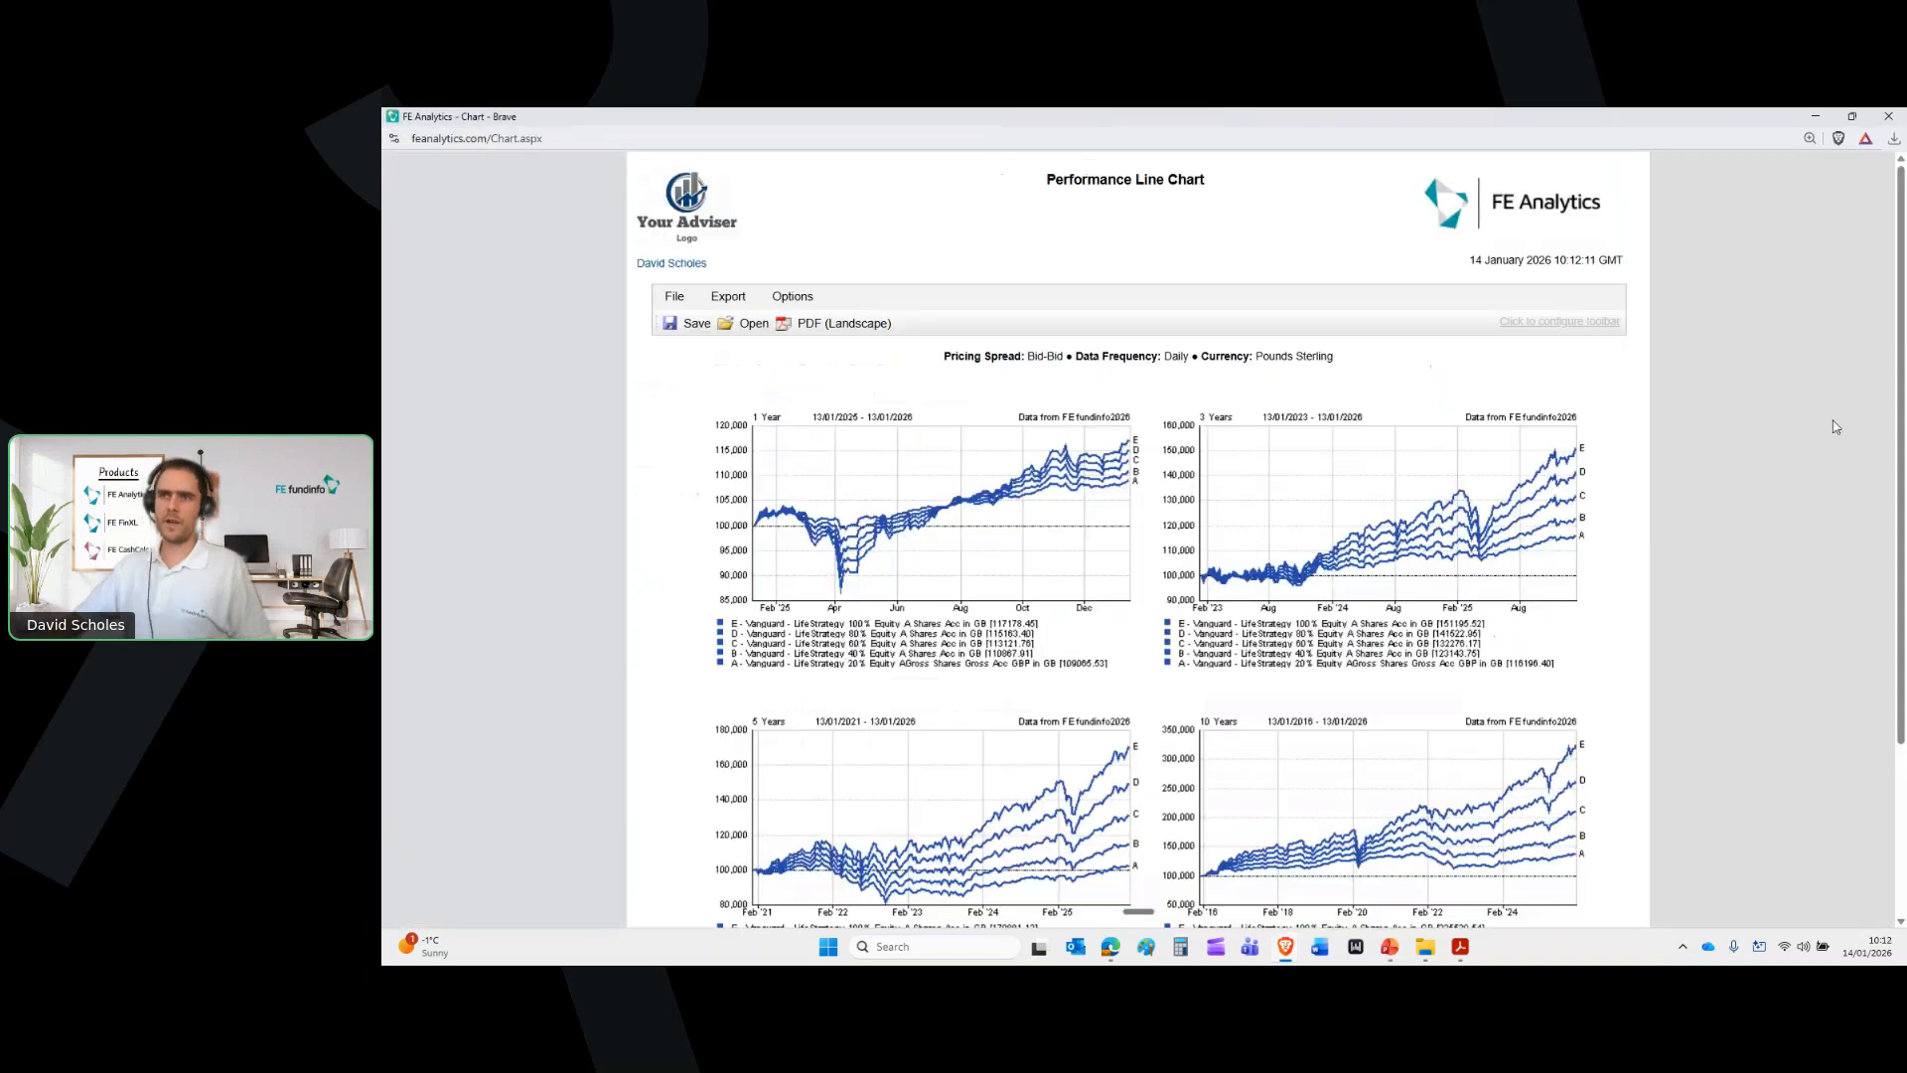
scroll(517, 440, "down", 1)
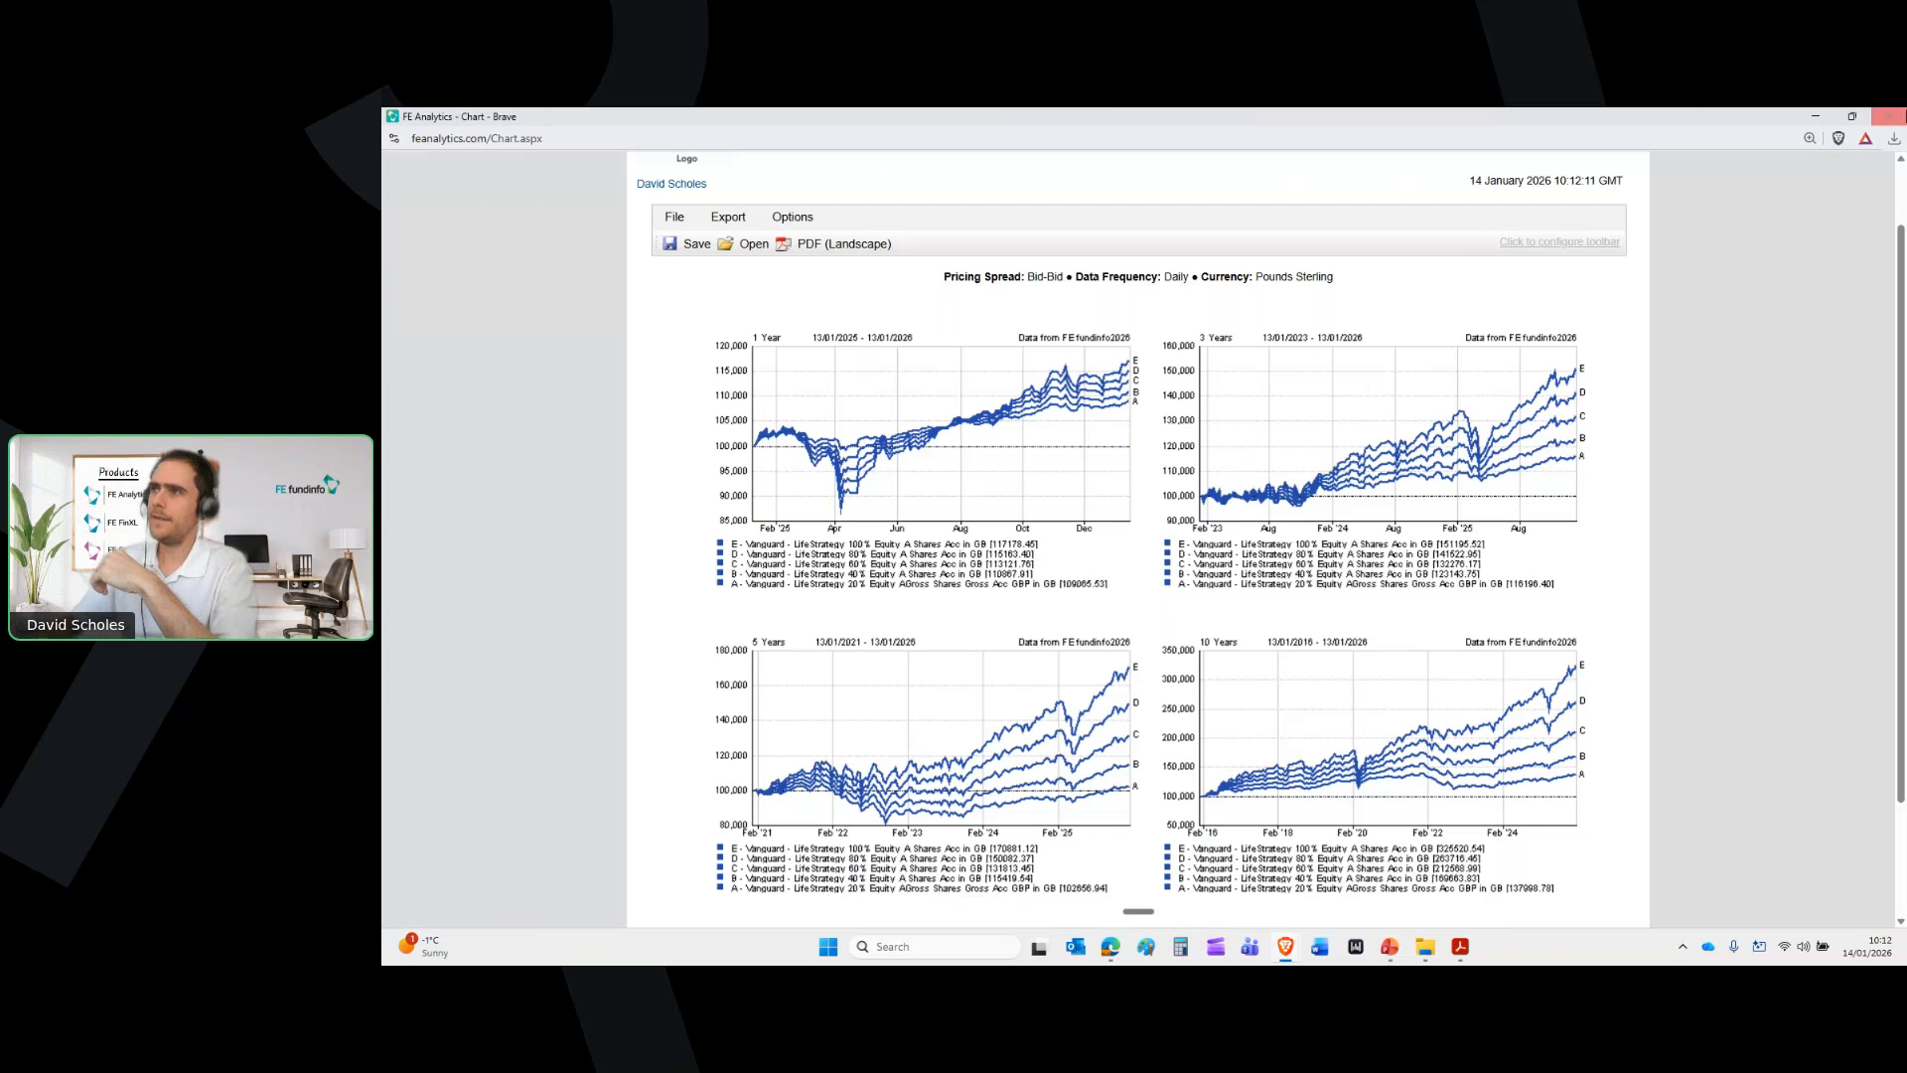
left_click(1892, 116)
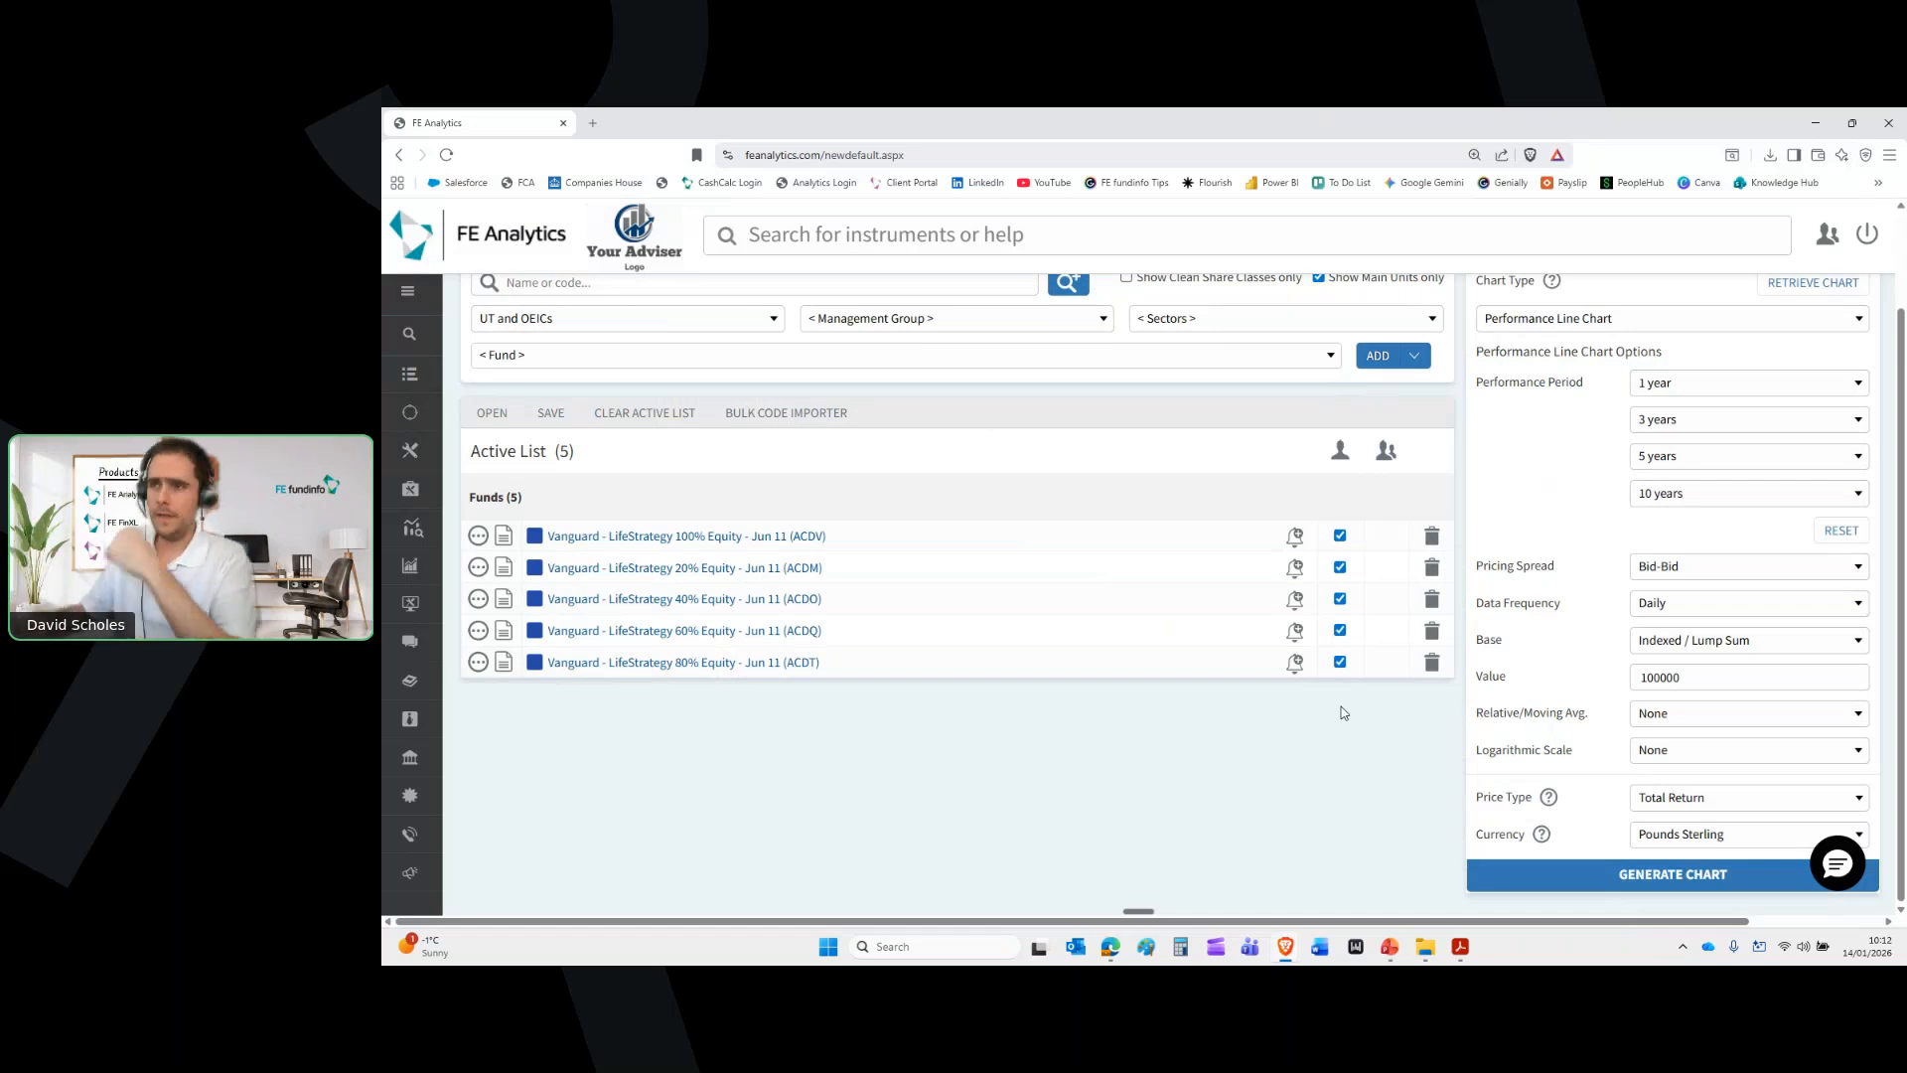
Scroll back up to the Active List Pro header
scroll(1340, 714, "up", 1)
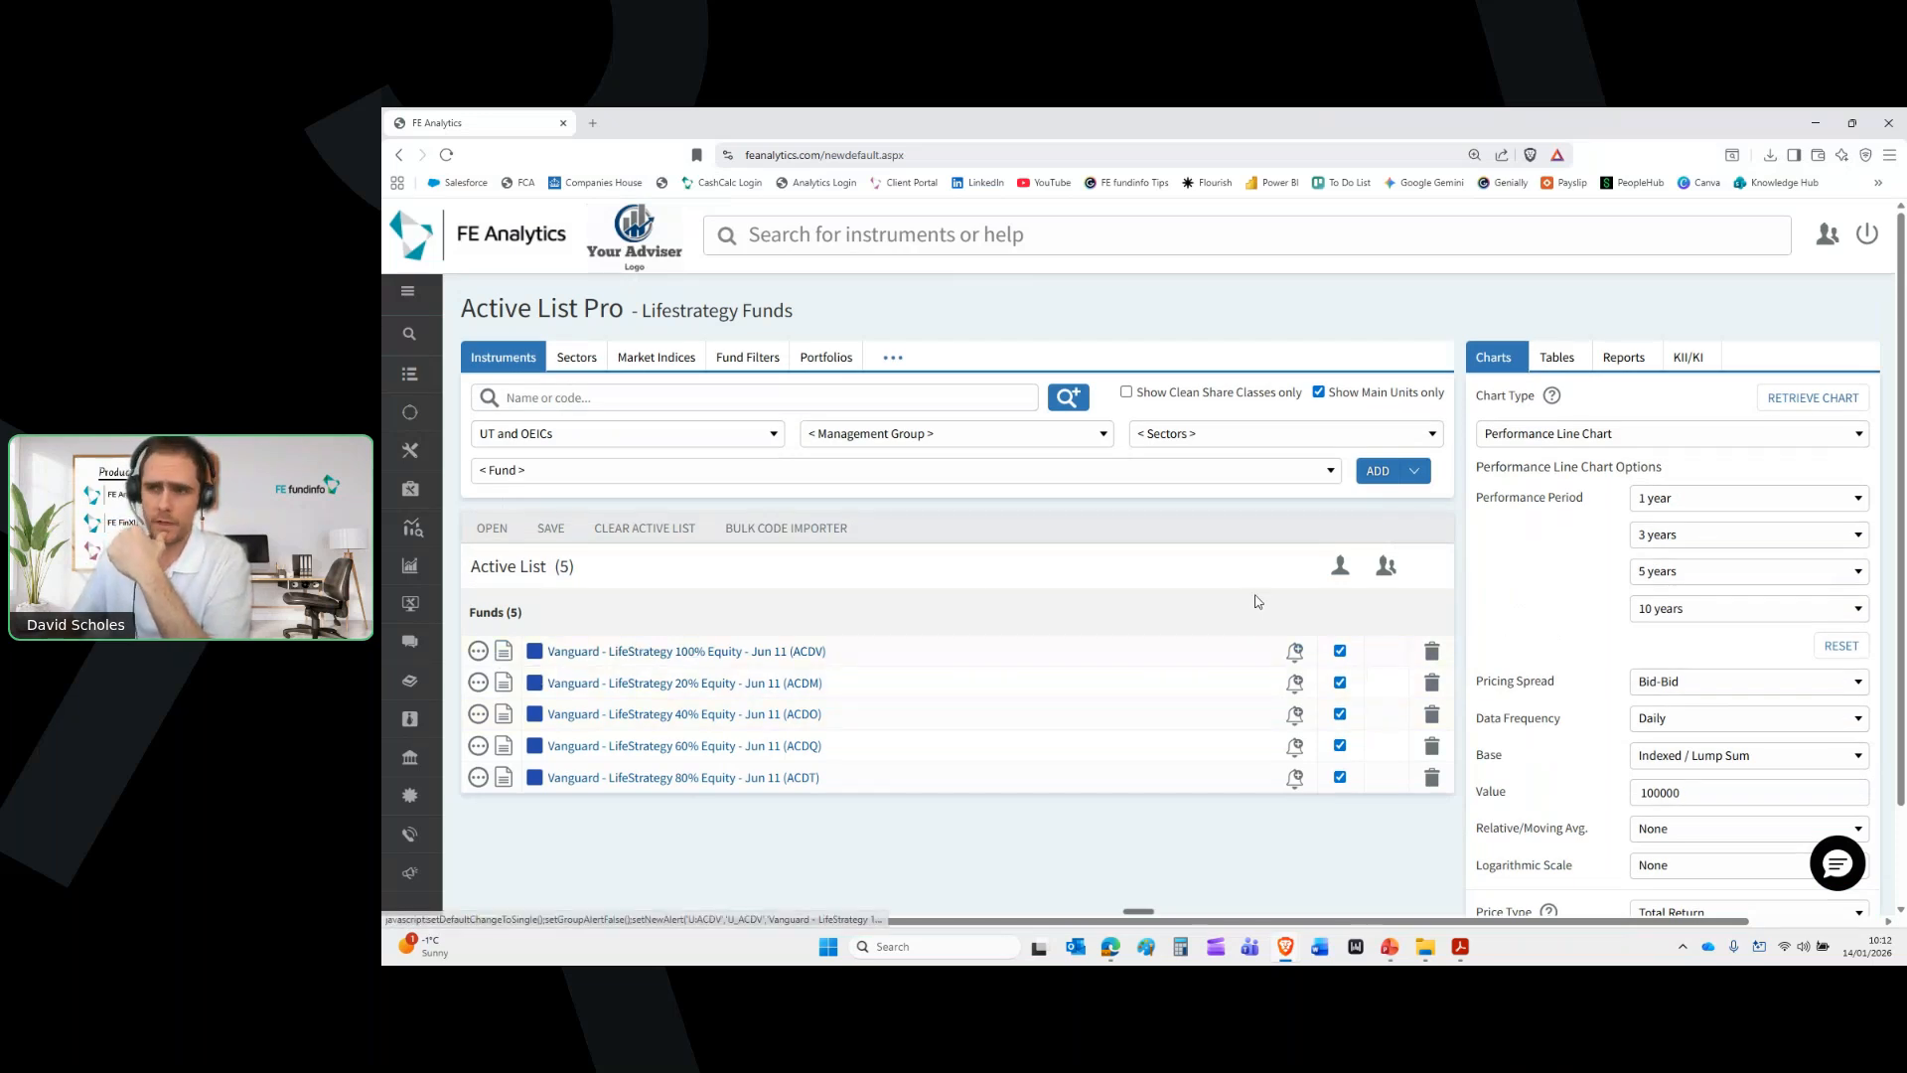
left_click(1297, 717)
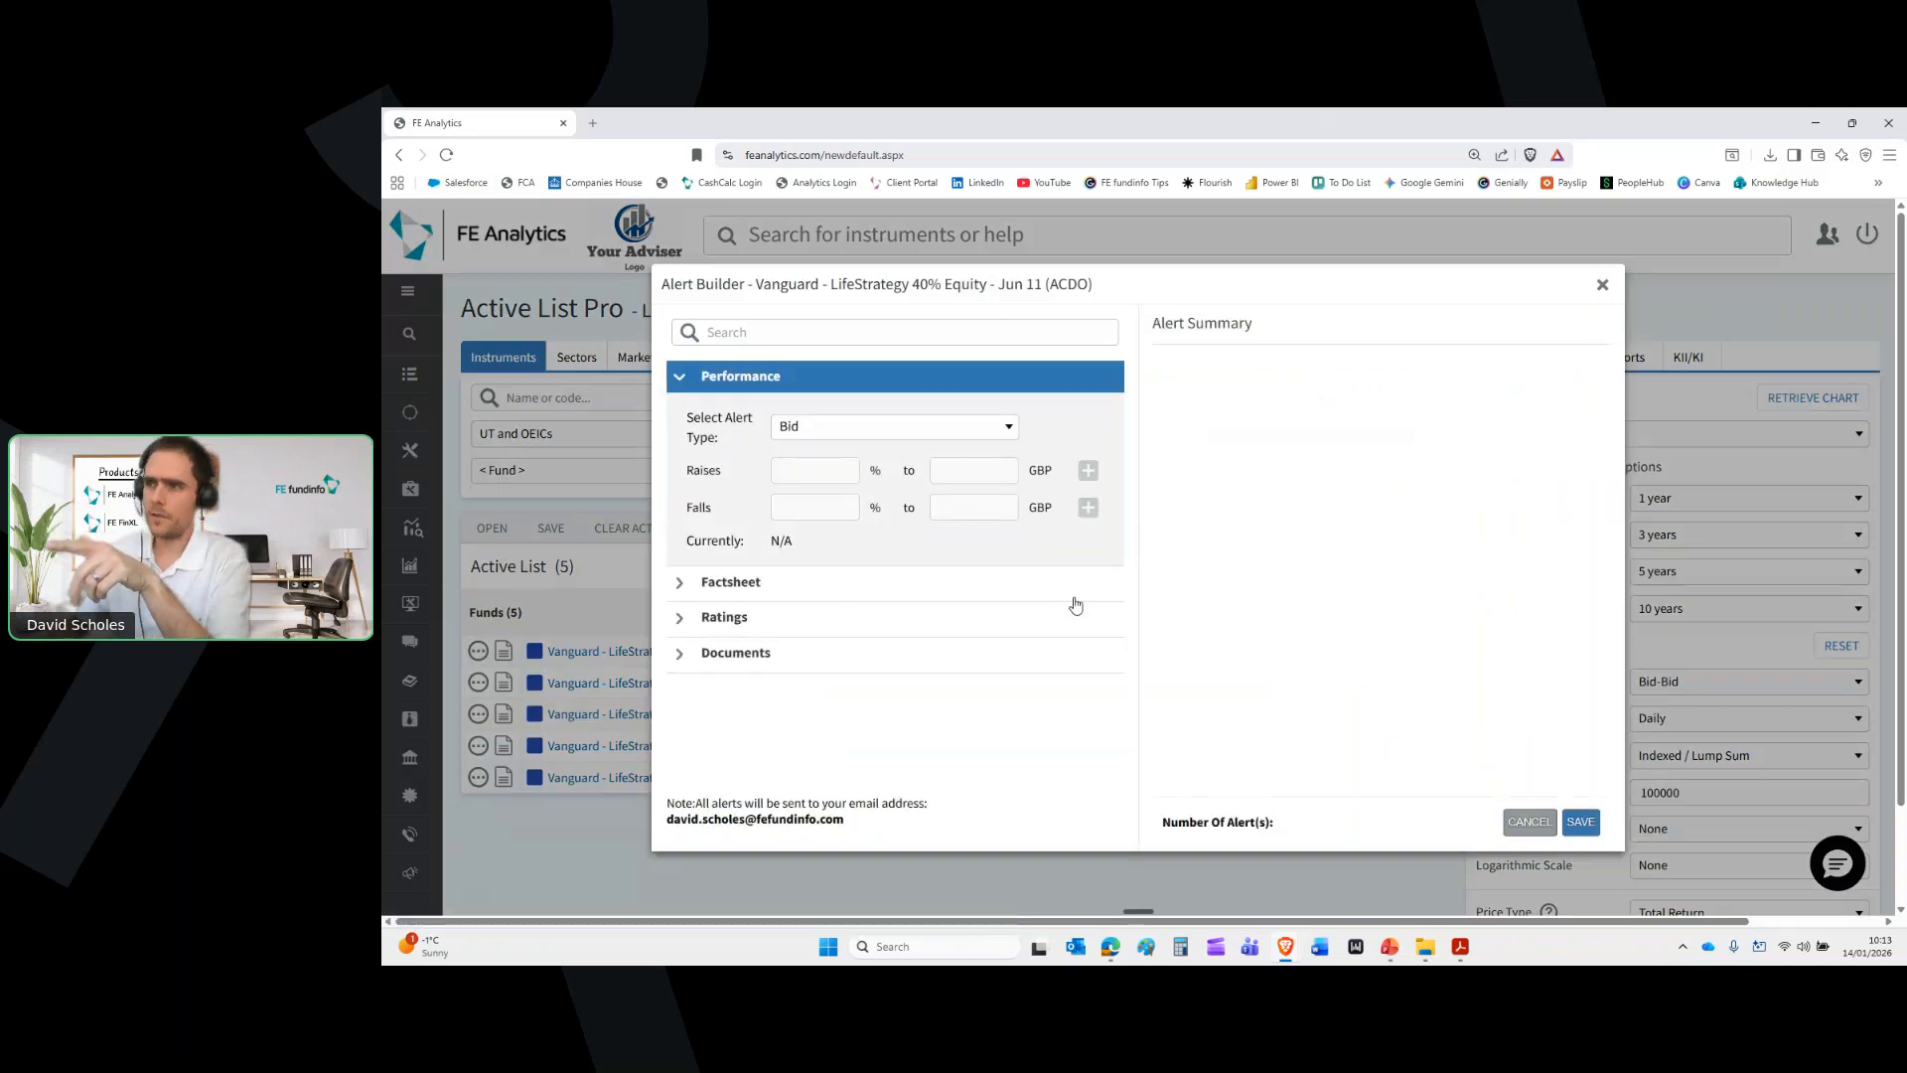
mouse_move(846, 820)
left_mouse_down()
mouse_move(667, 820)
mouse_move(878, 835)
left_mouse_up()
left_click(873, 830)
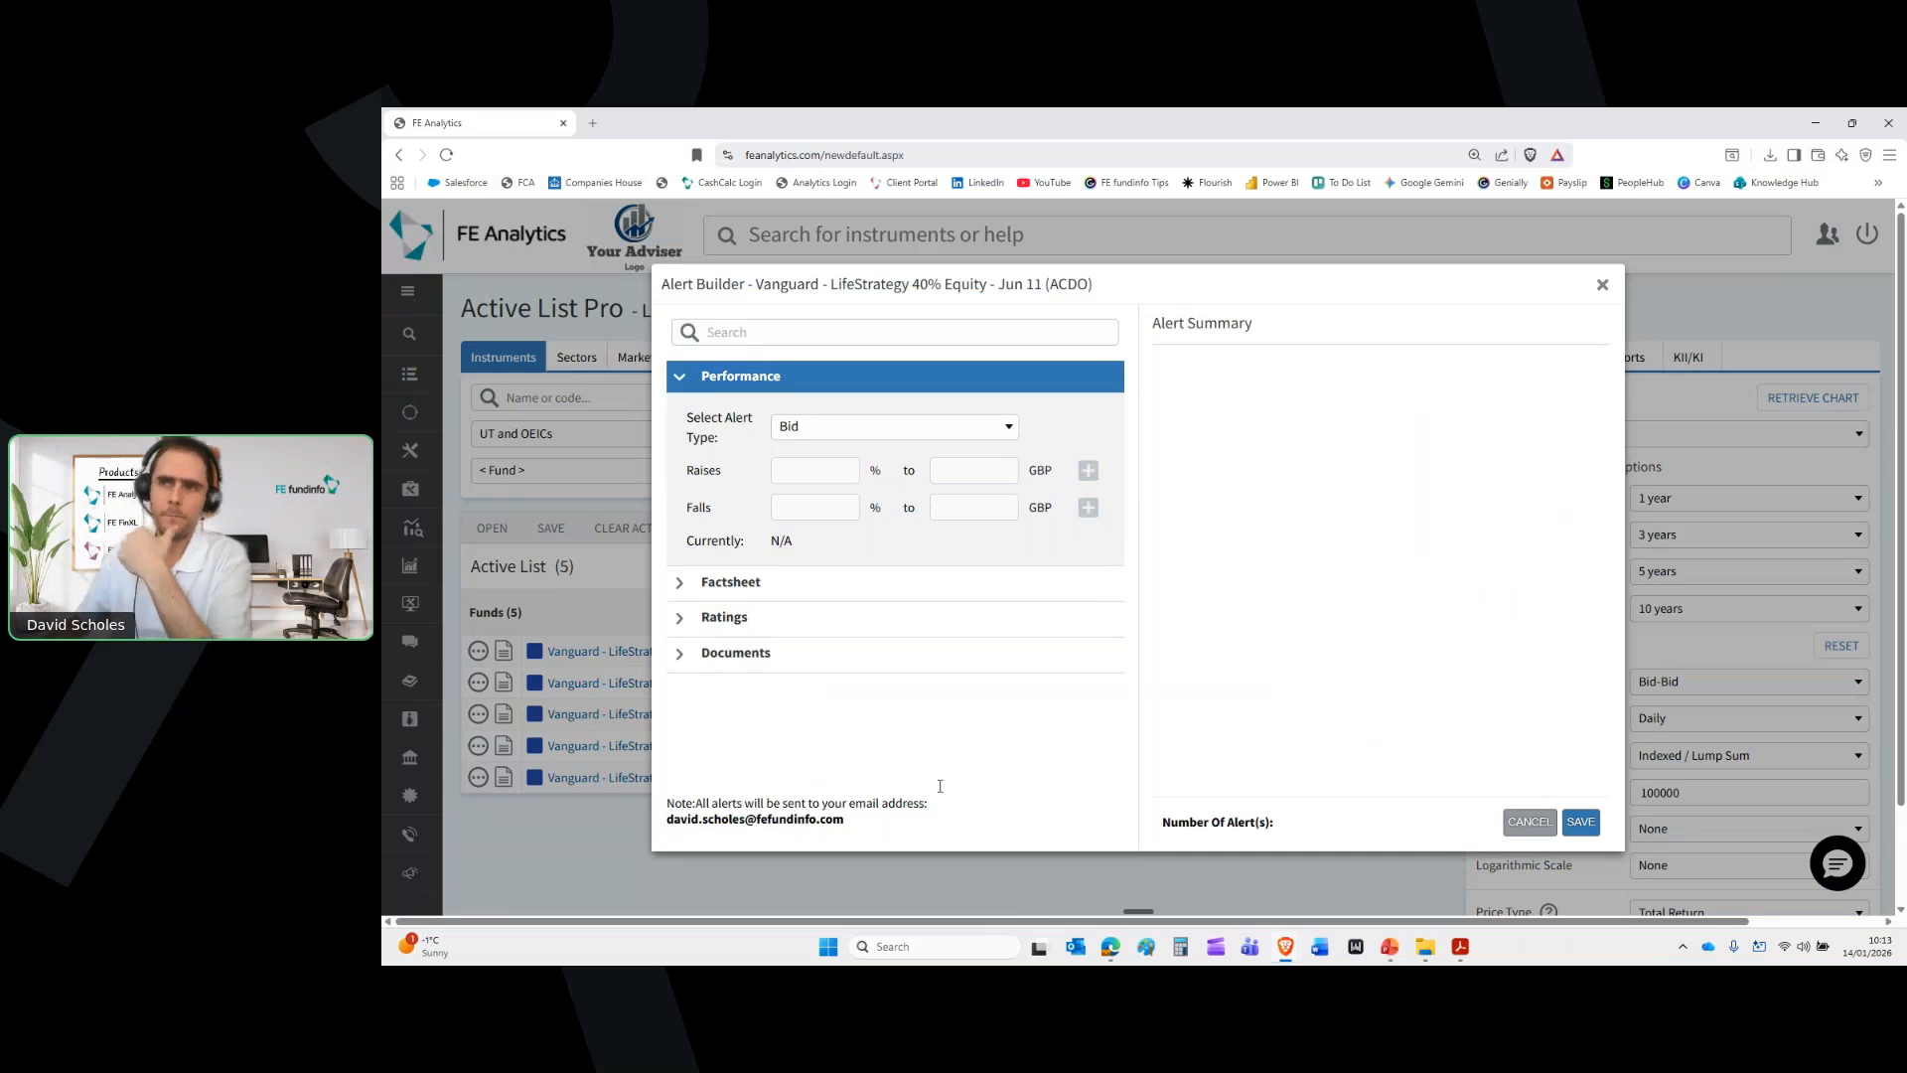
left_click(1602, 288)
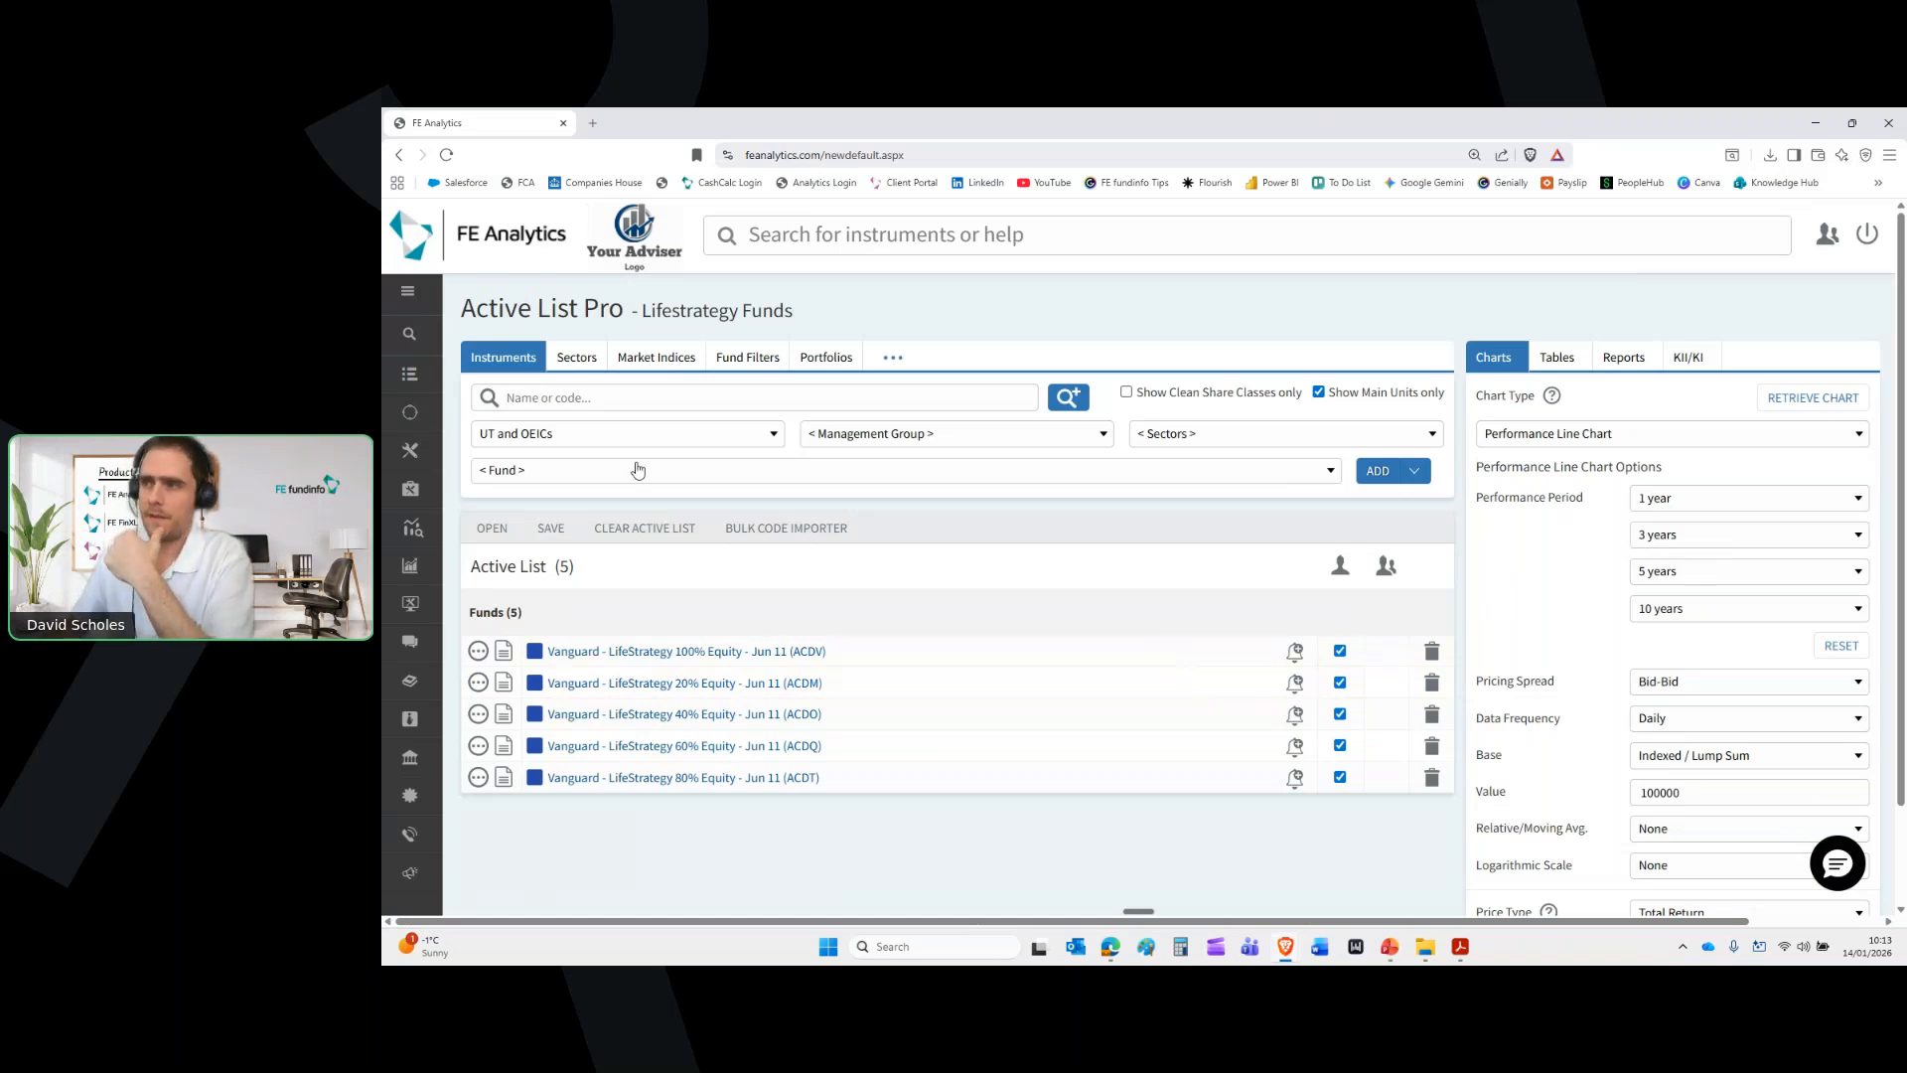
Switch the universe to UK MPS and choose Quilter WealthSelect Managed Portfolio Service
left_click(588, 442)
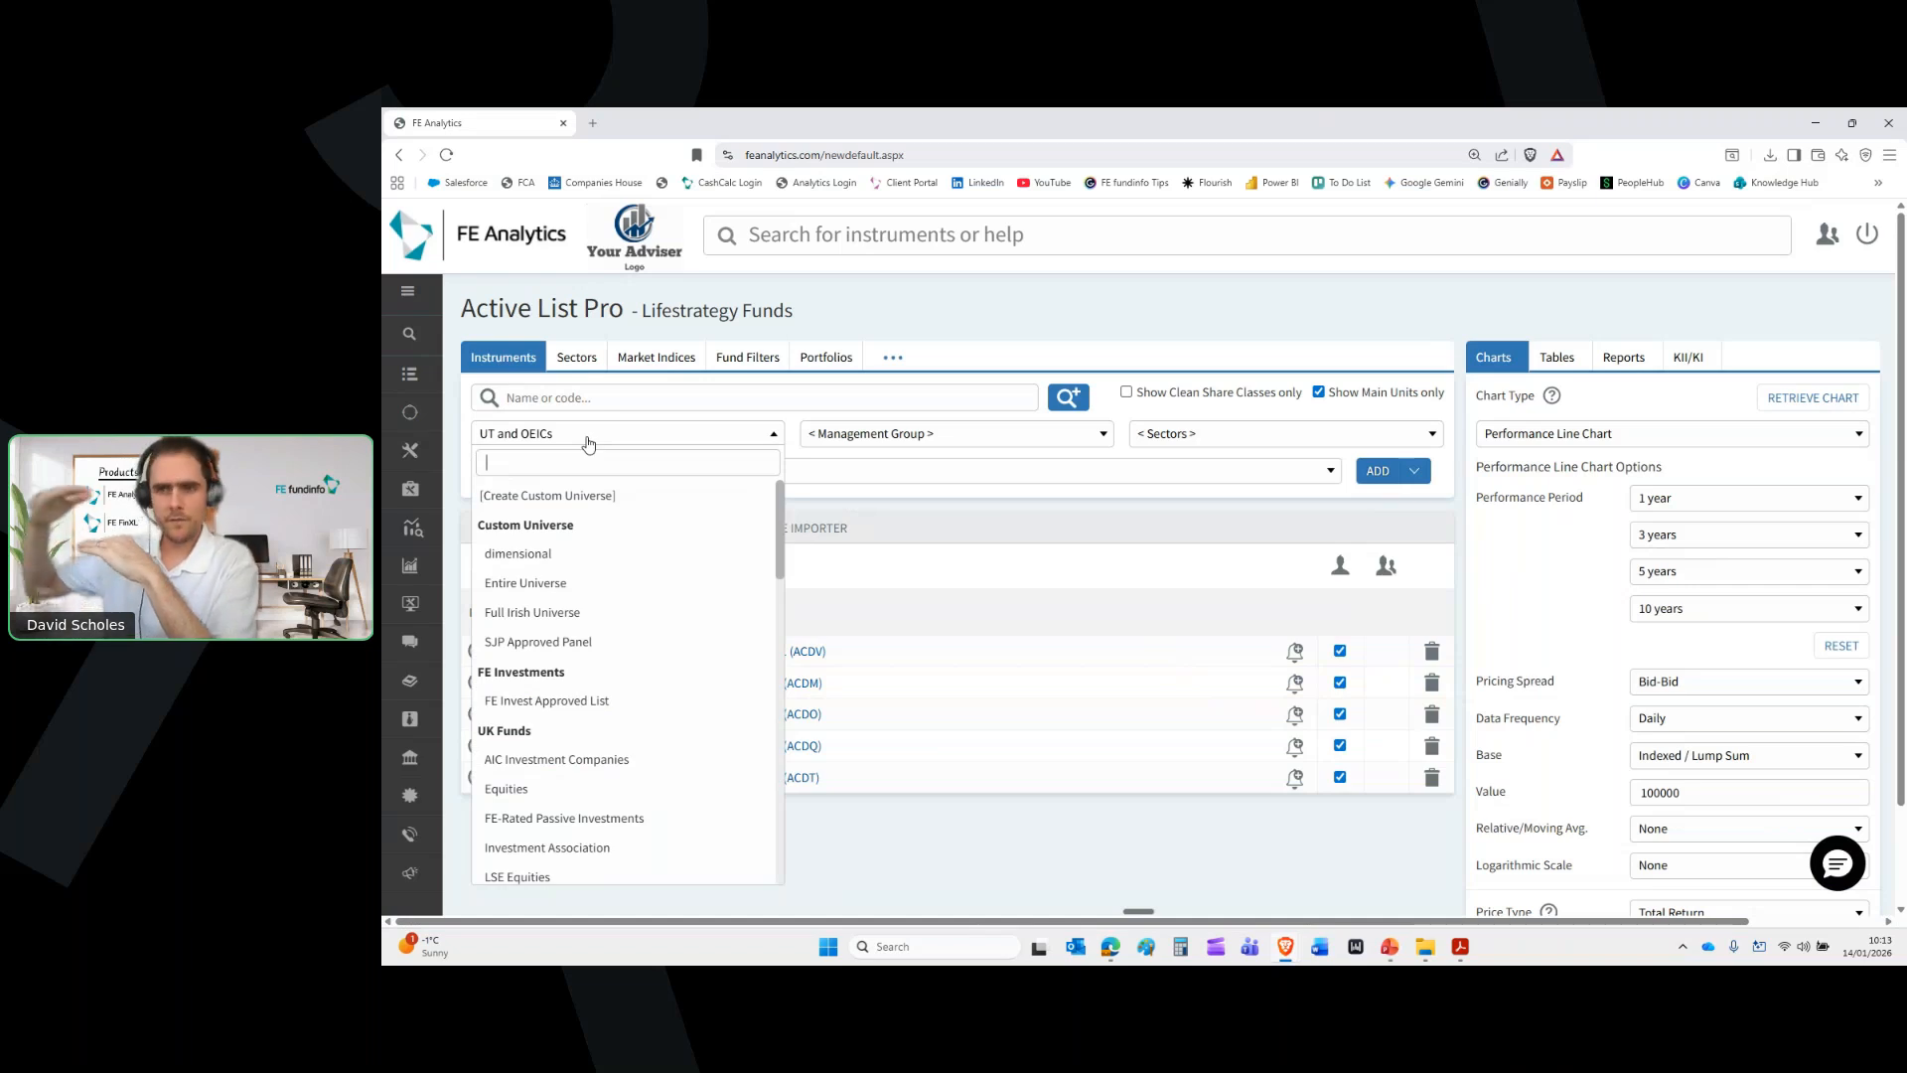
scroll(695, 616, "down", 10)
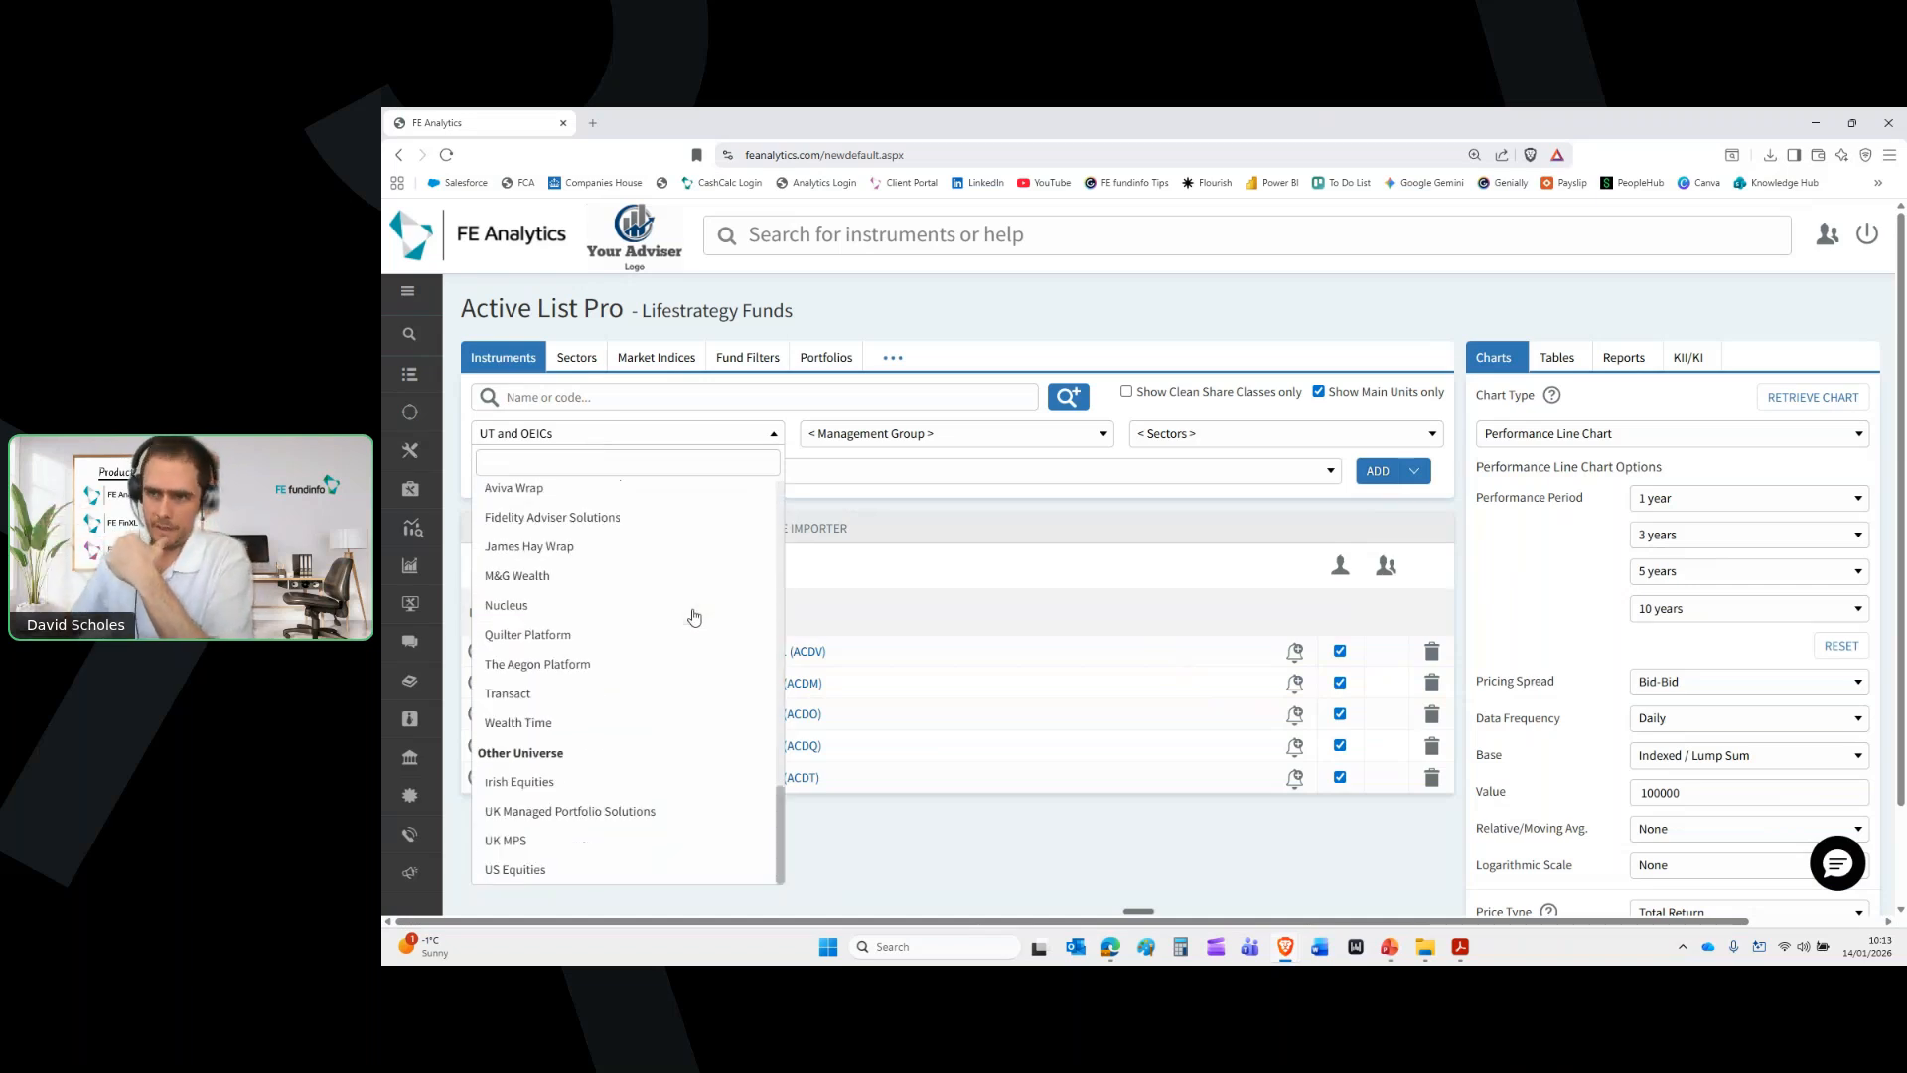
left_click(580, 841)
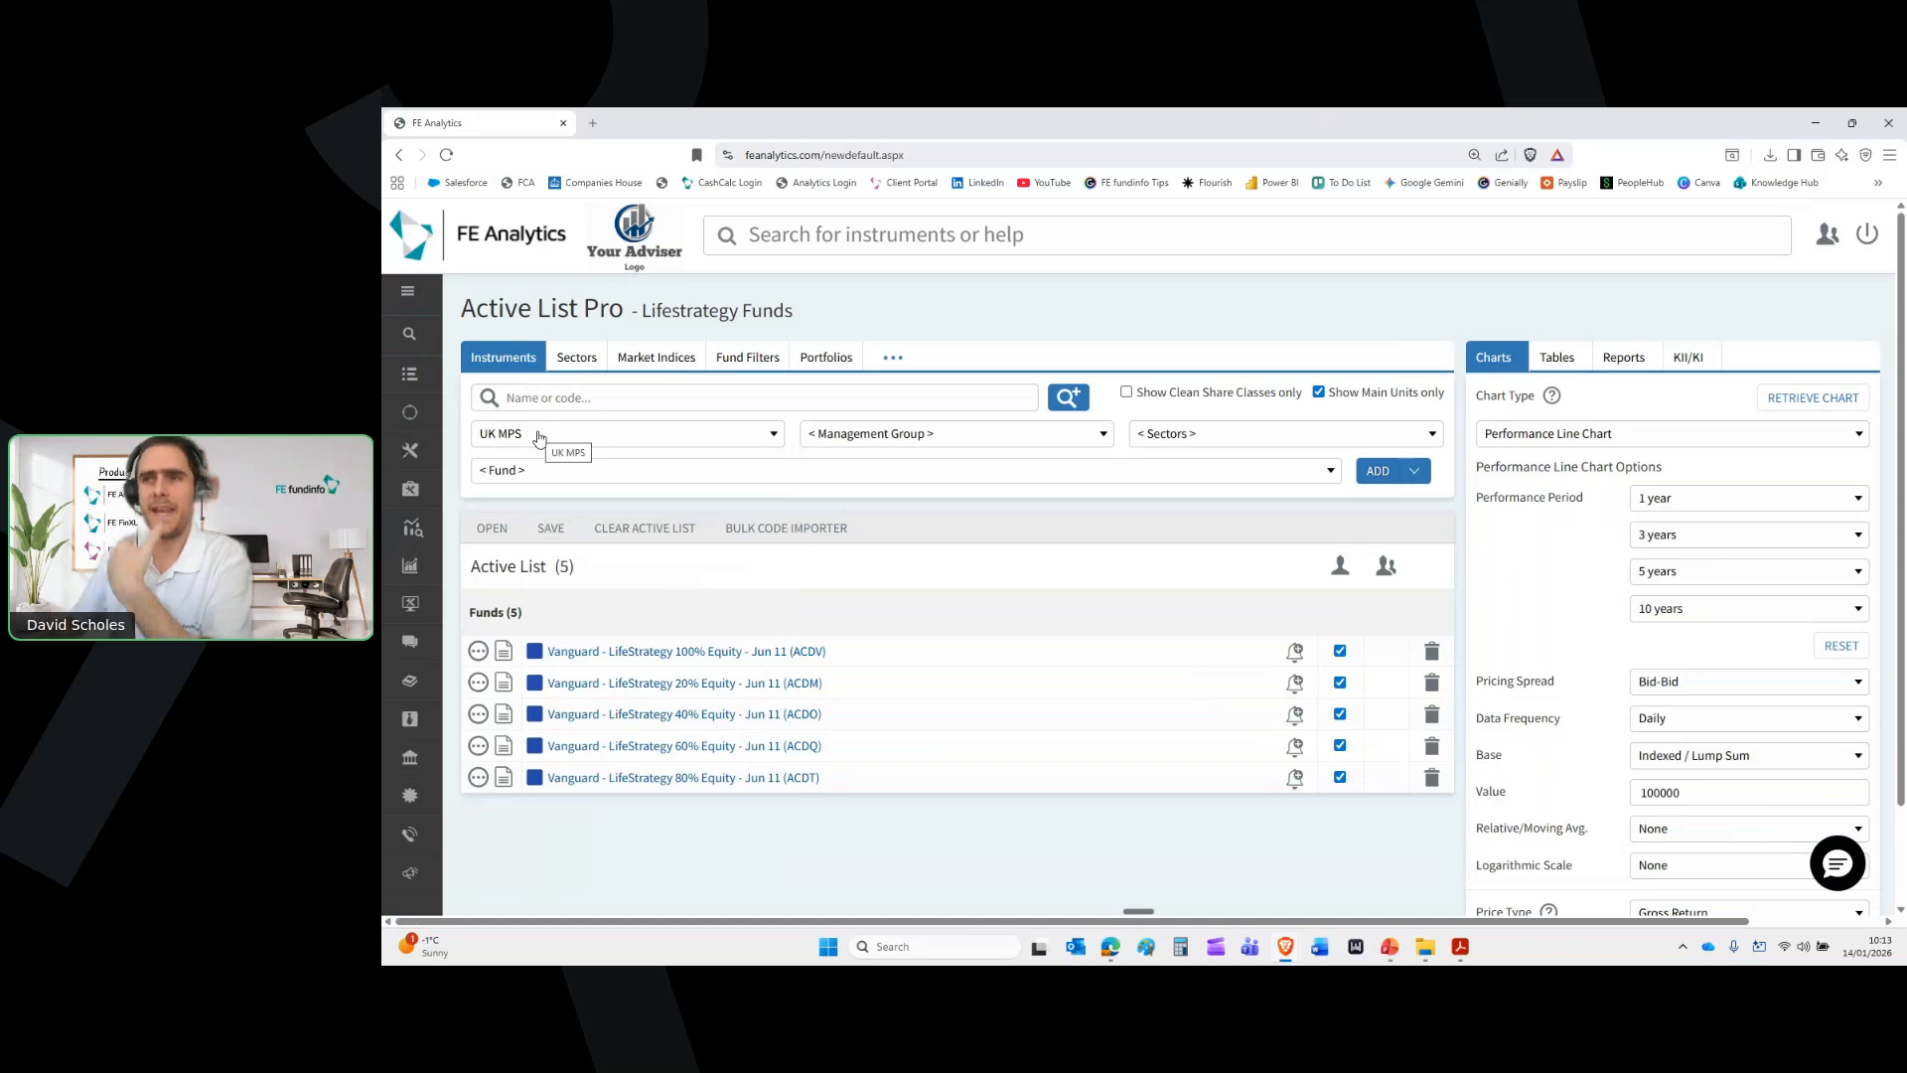
left_click(909, 435)
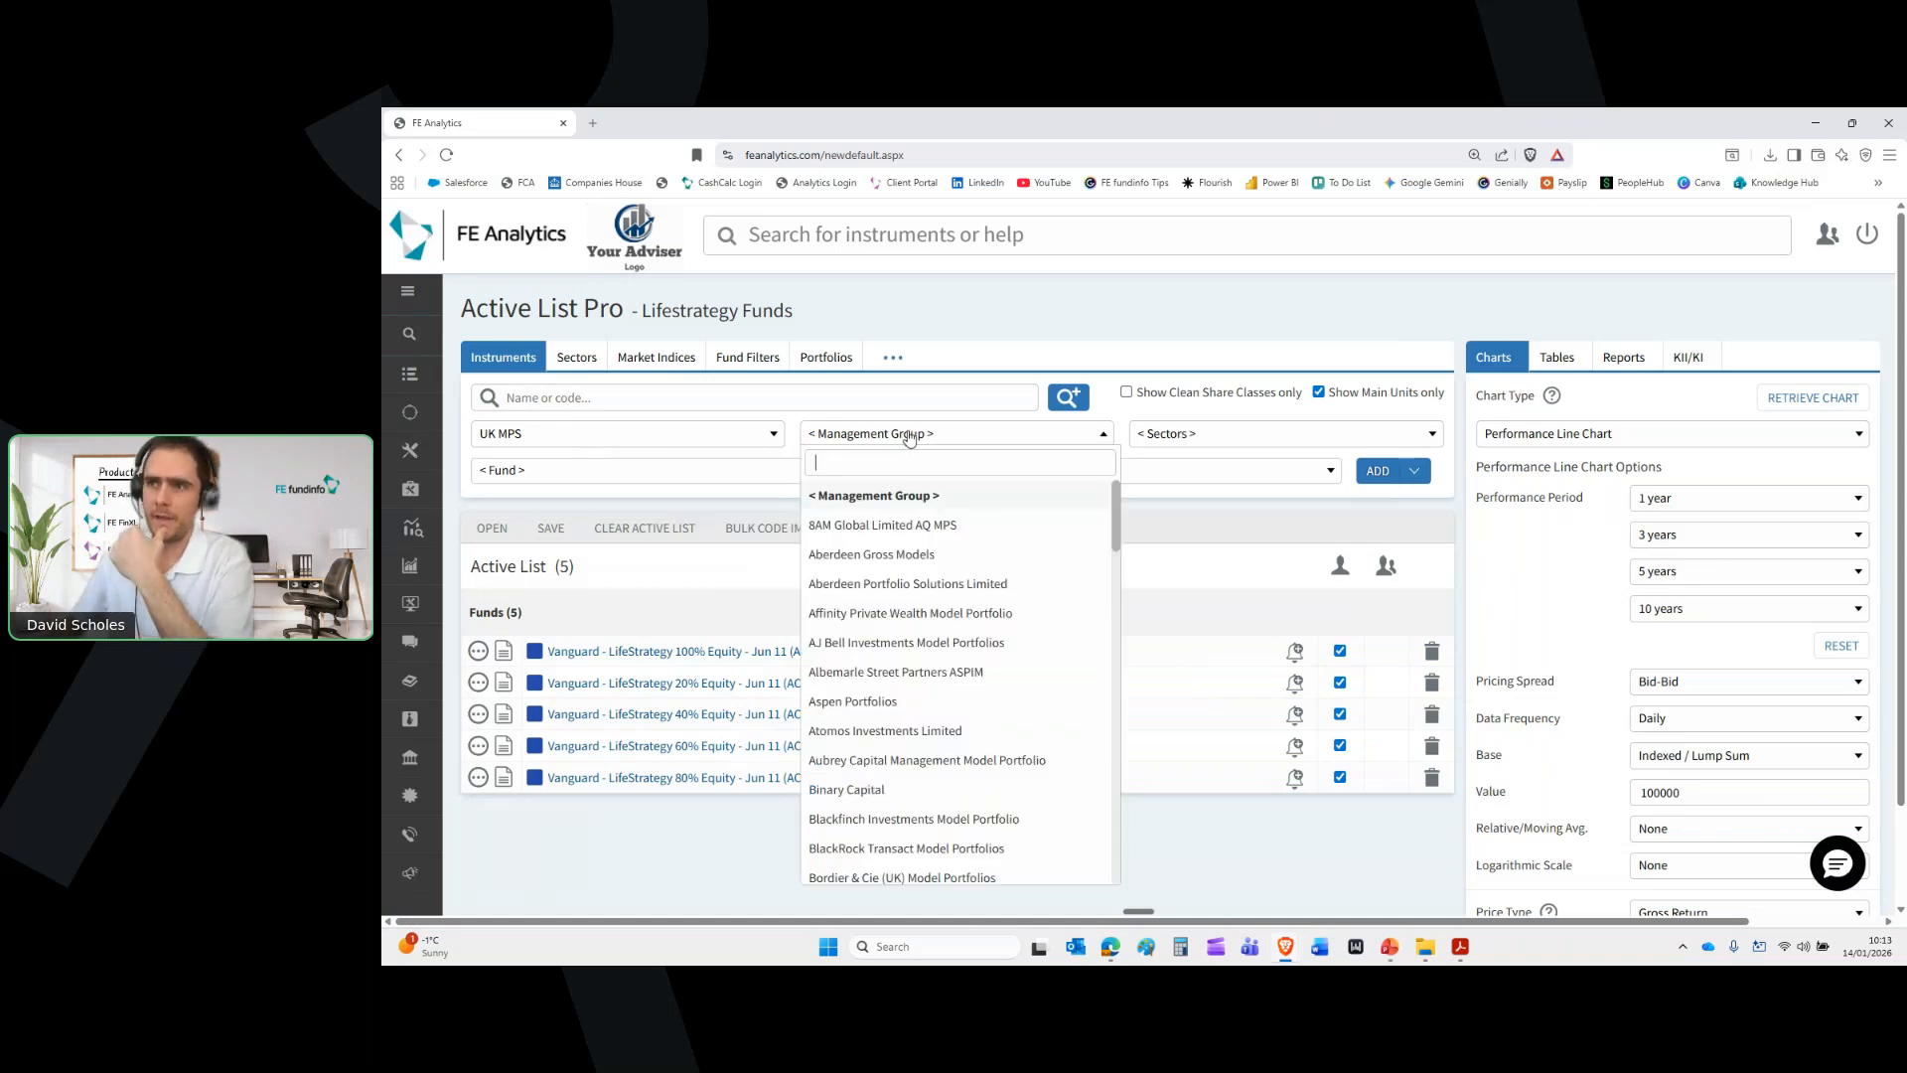
scroll(940, 590, "down", 3)
scroll(940, 590, "down", 10)
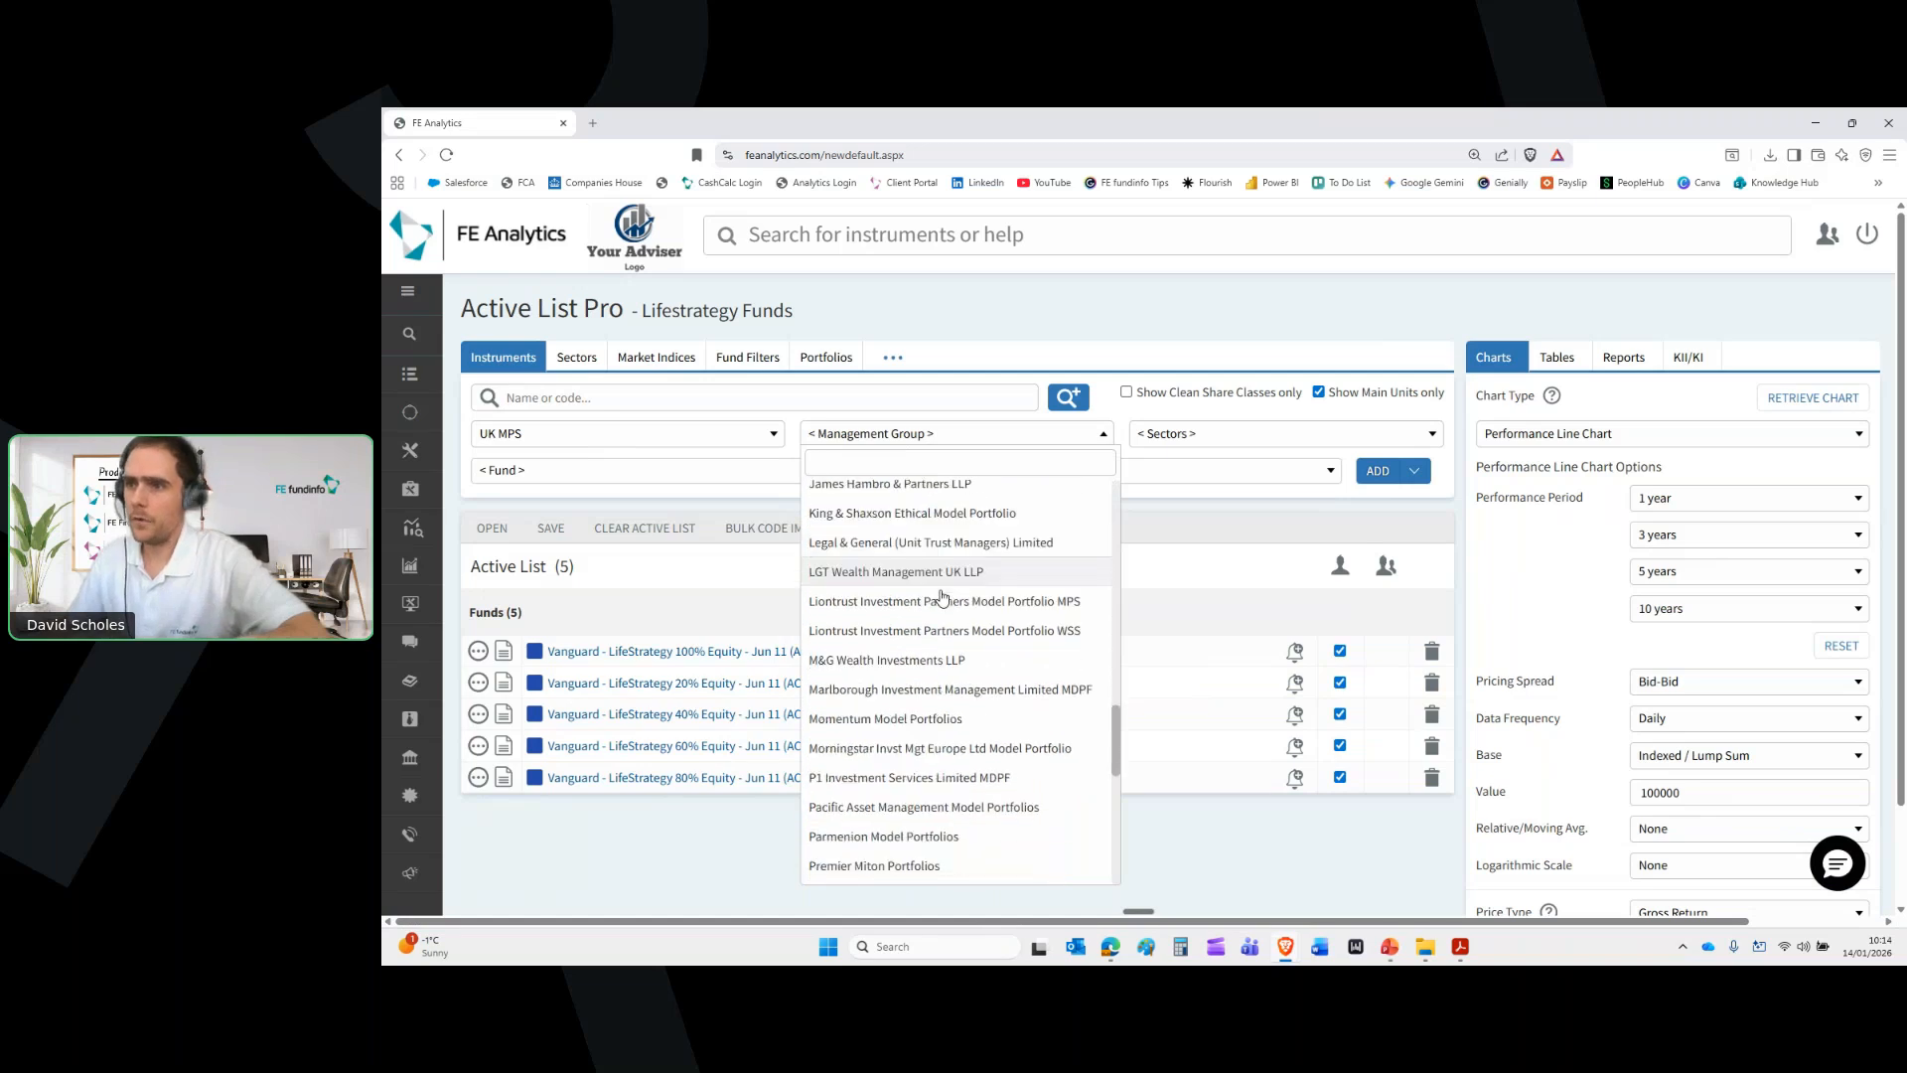
scroll(941, 597, "down", 1)
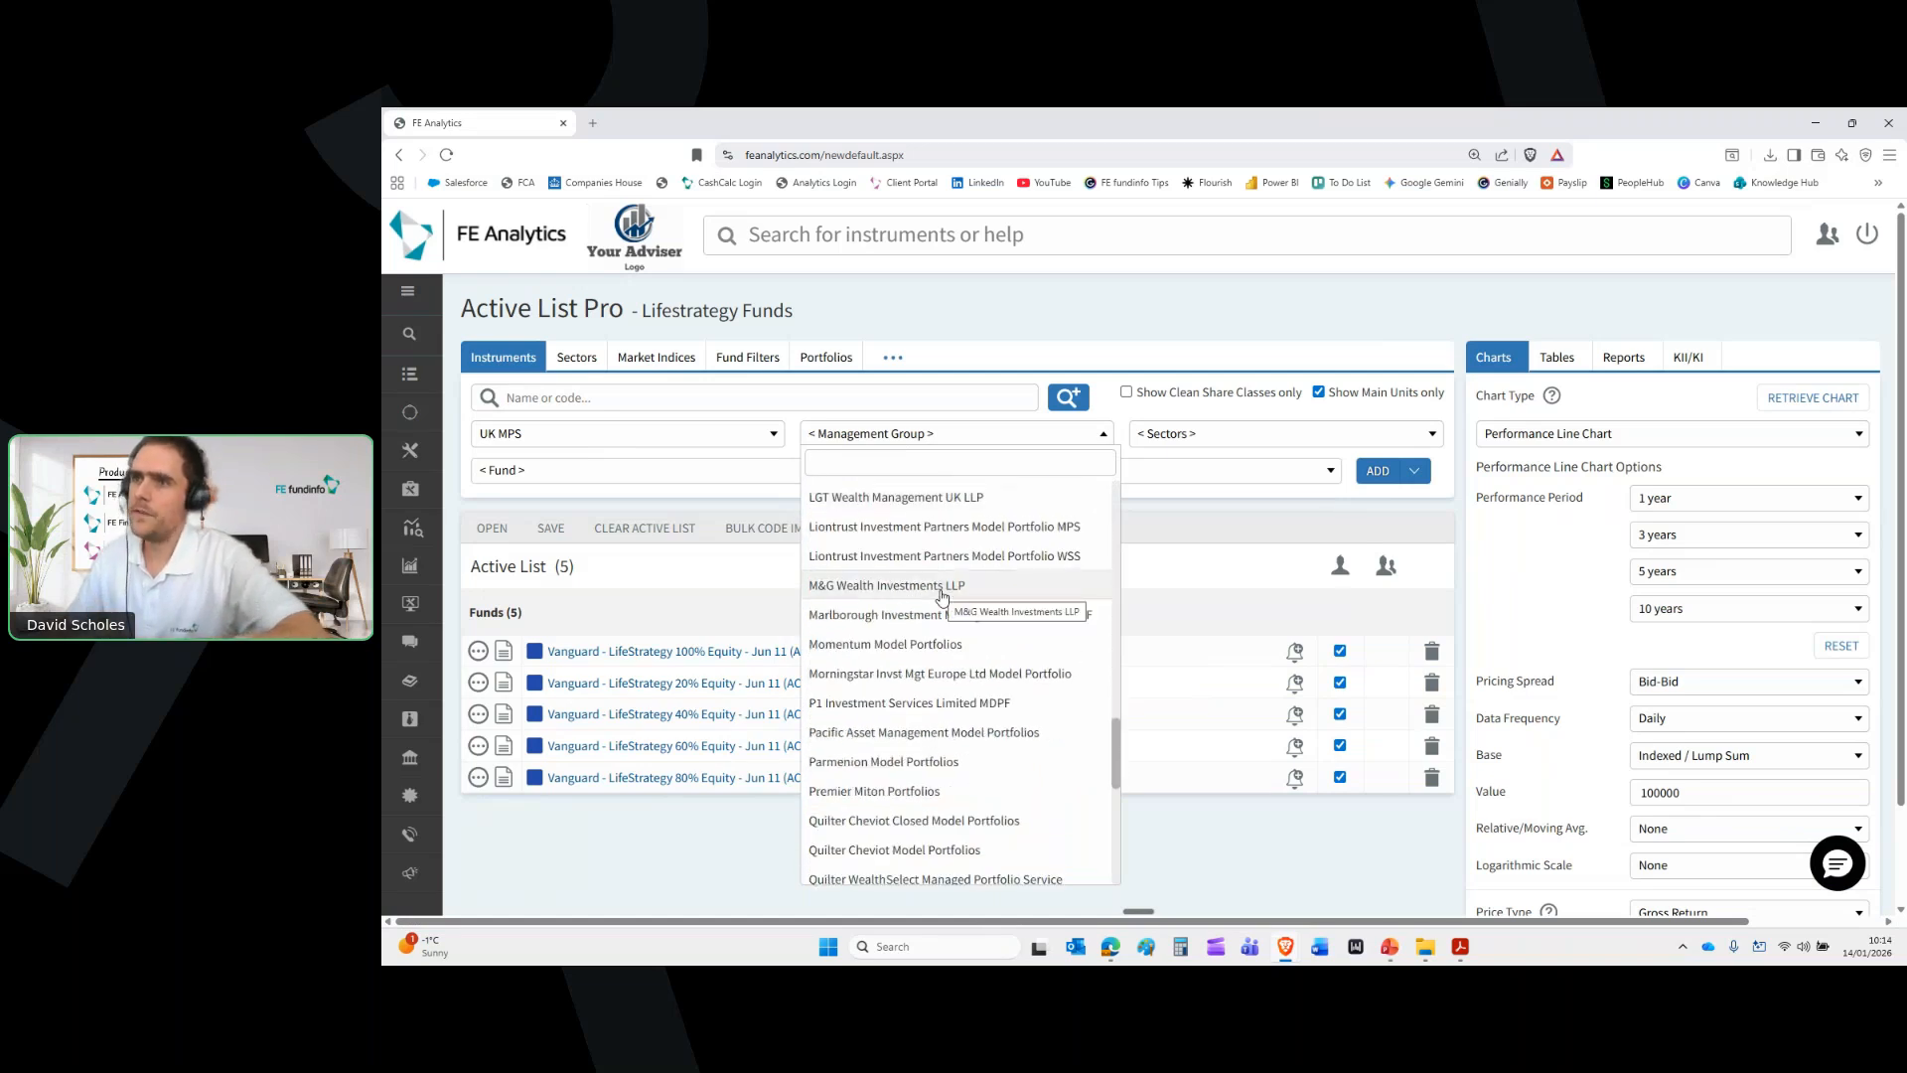
scroll(964, 732, "down", 1)
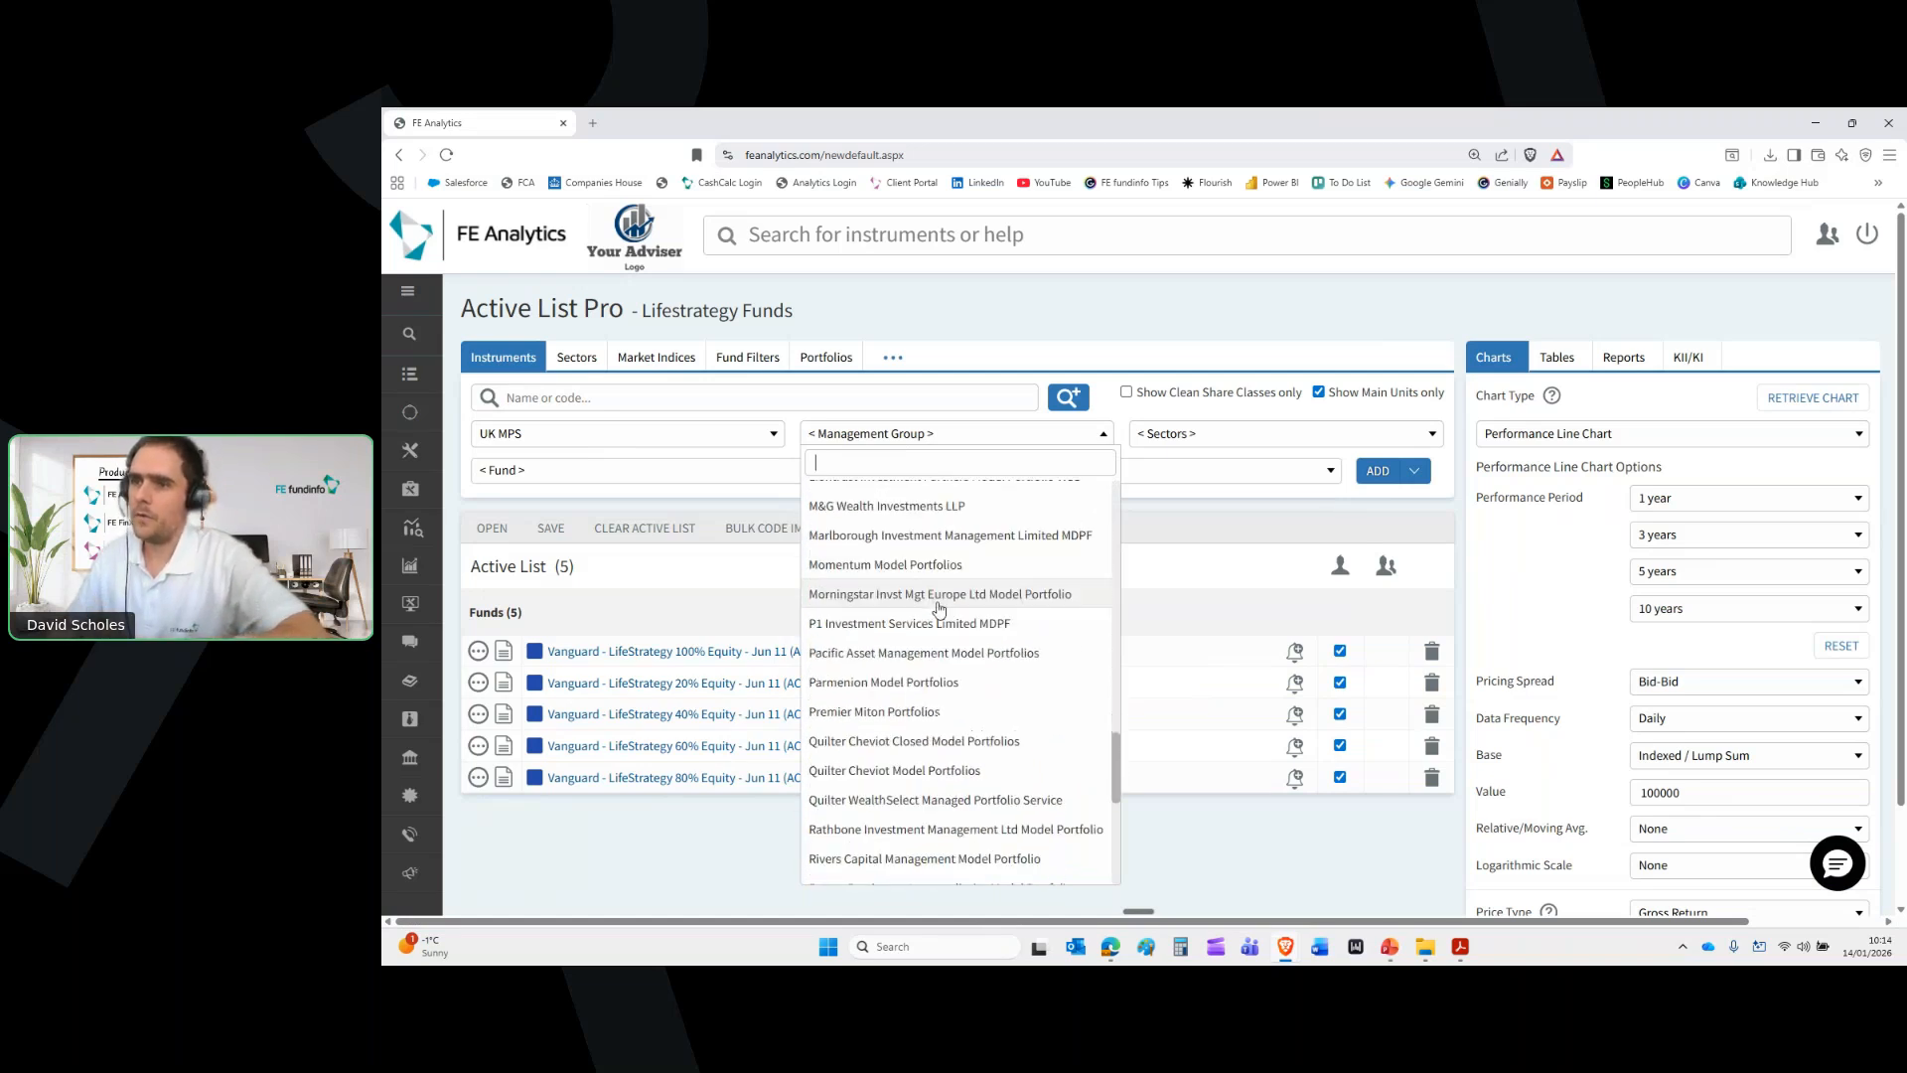
left_click(956, 800)
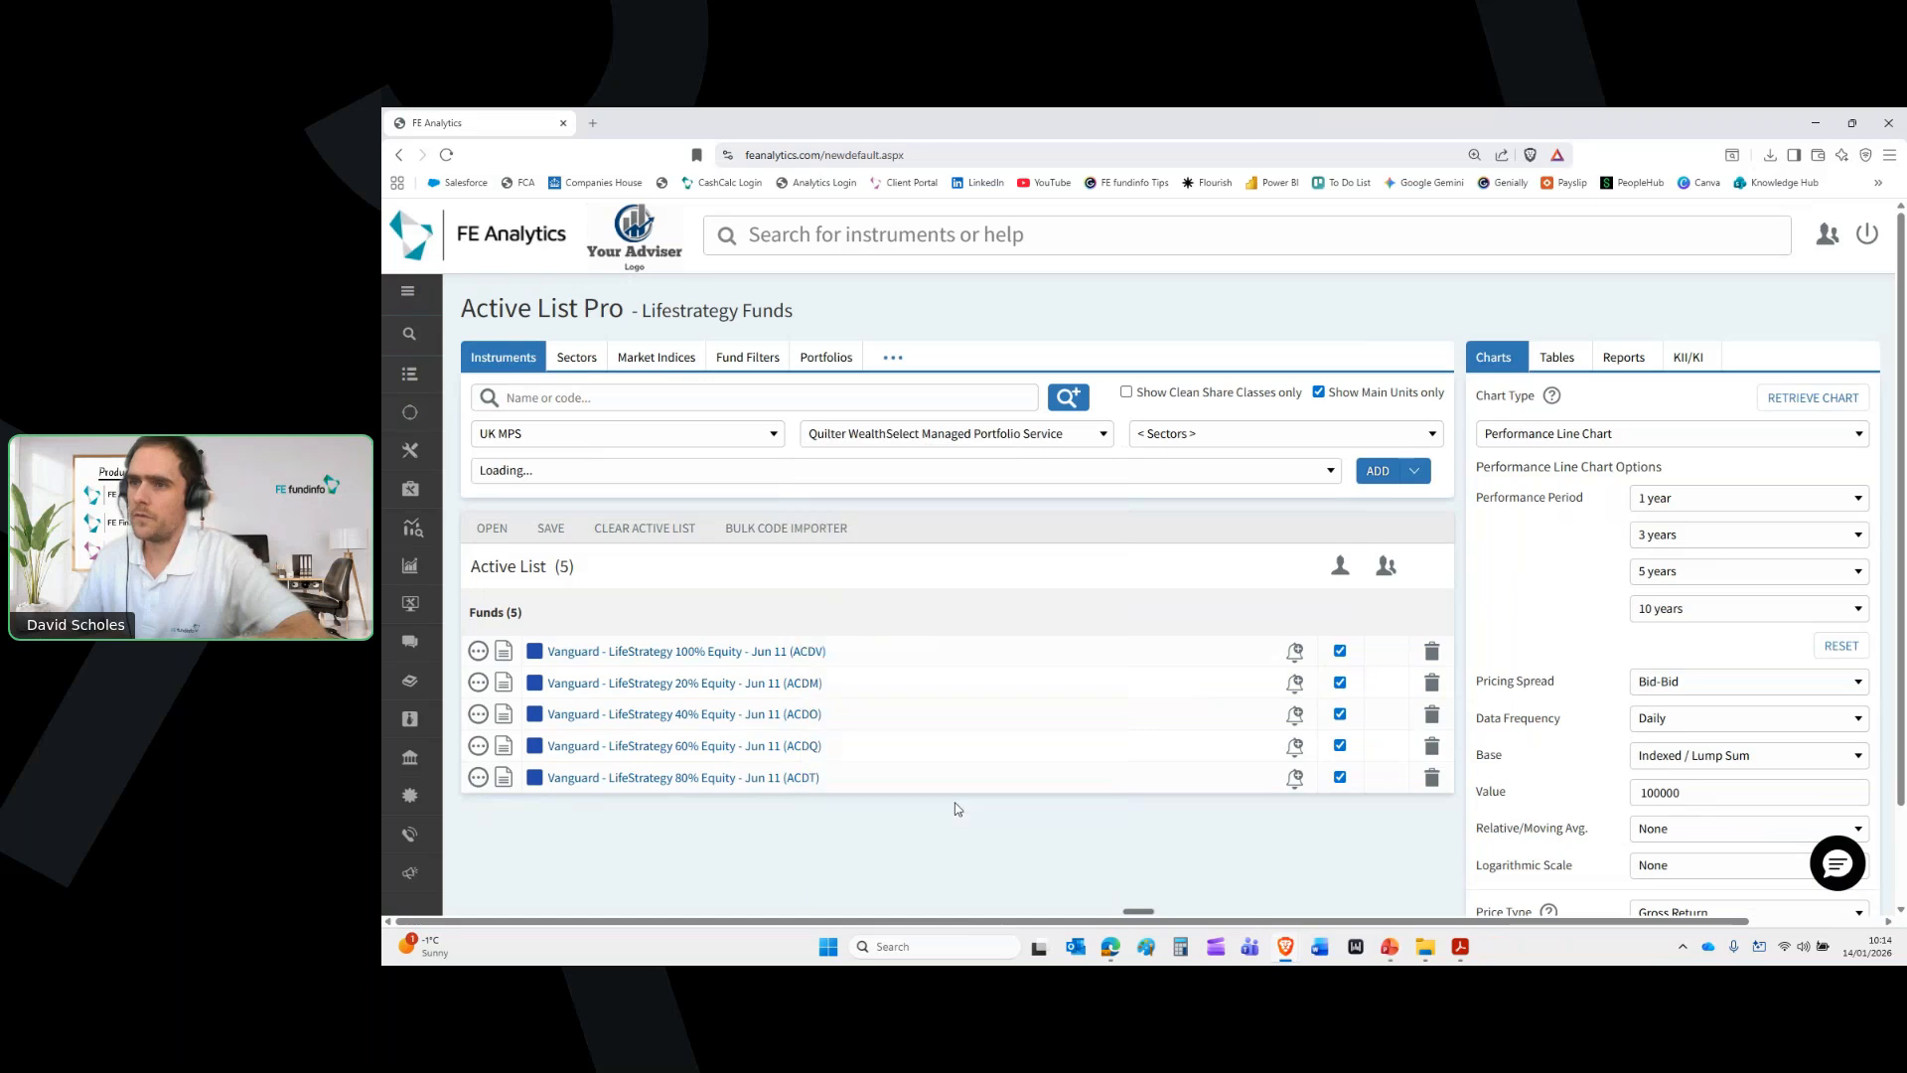
Add WealthSelect Active Managed Portfolio 5 to the active list
left_click(797, 476)
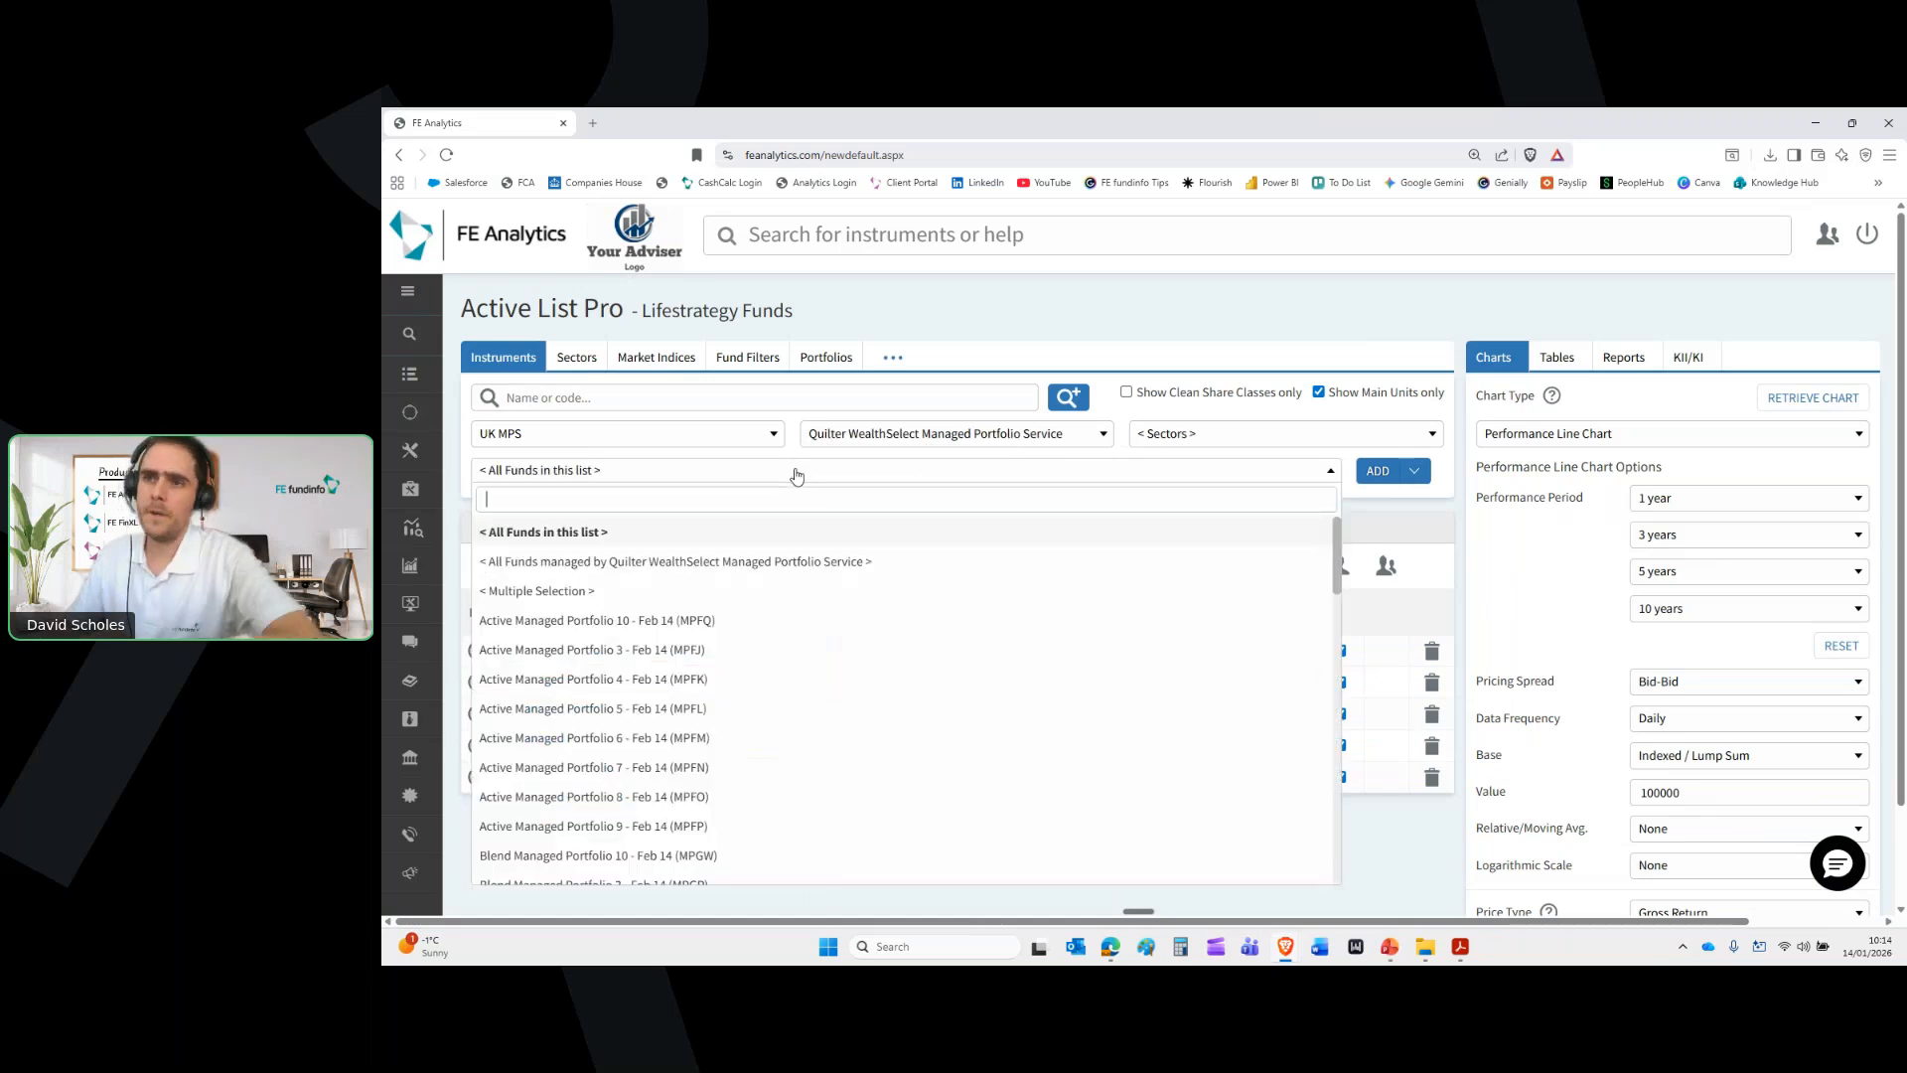
scroll(833, 650, "down", 3)
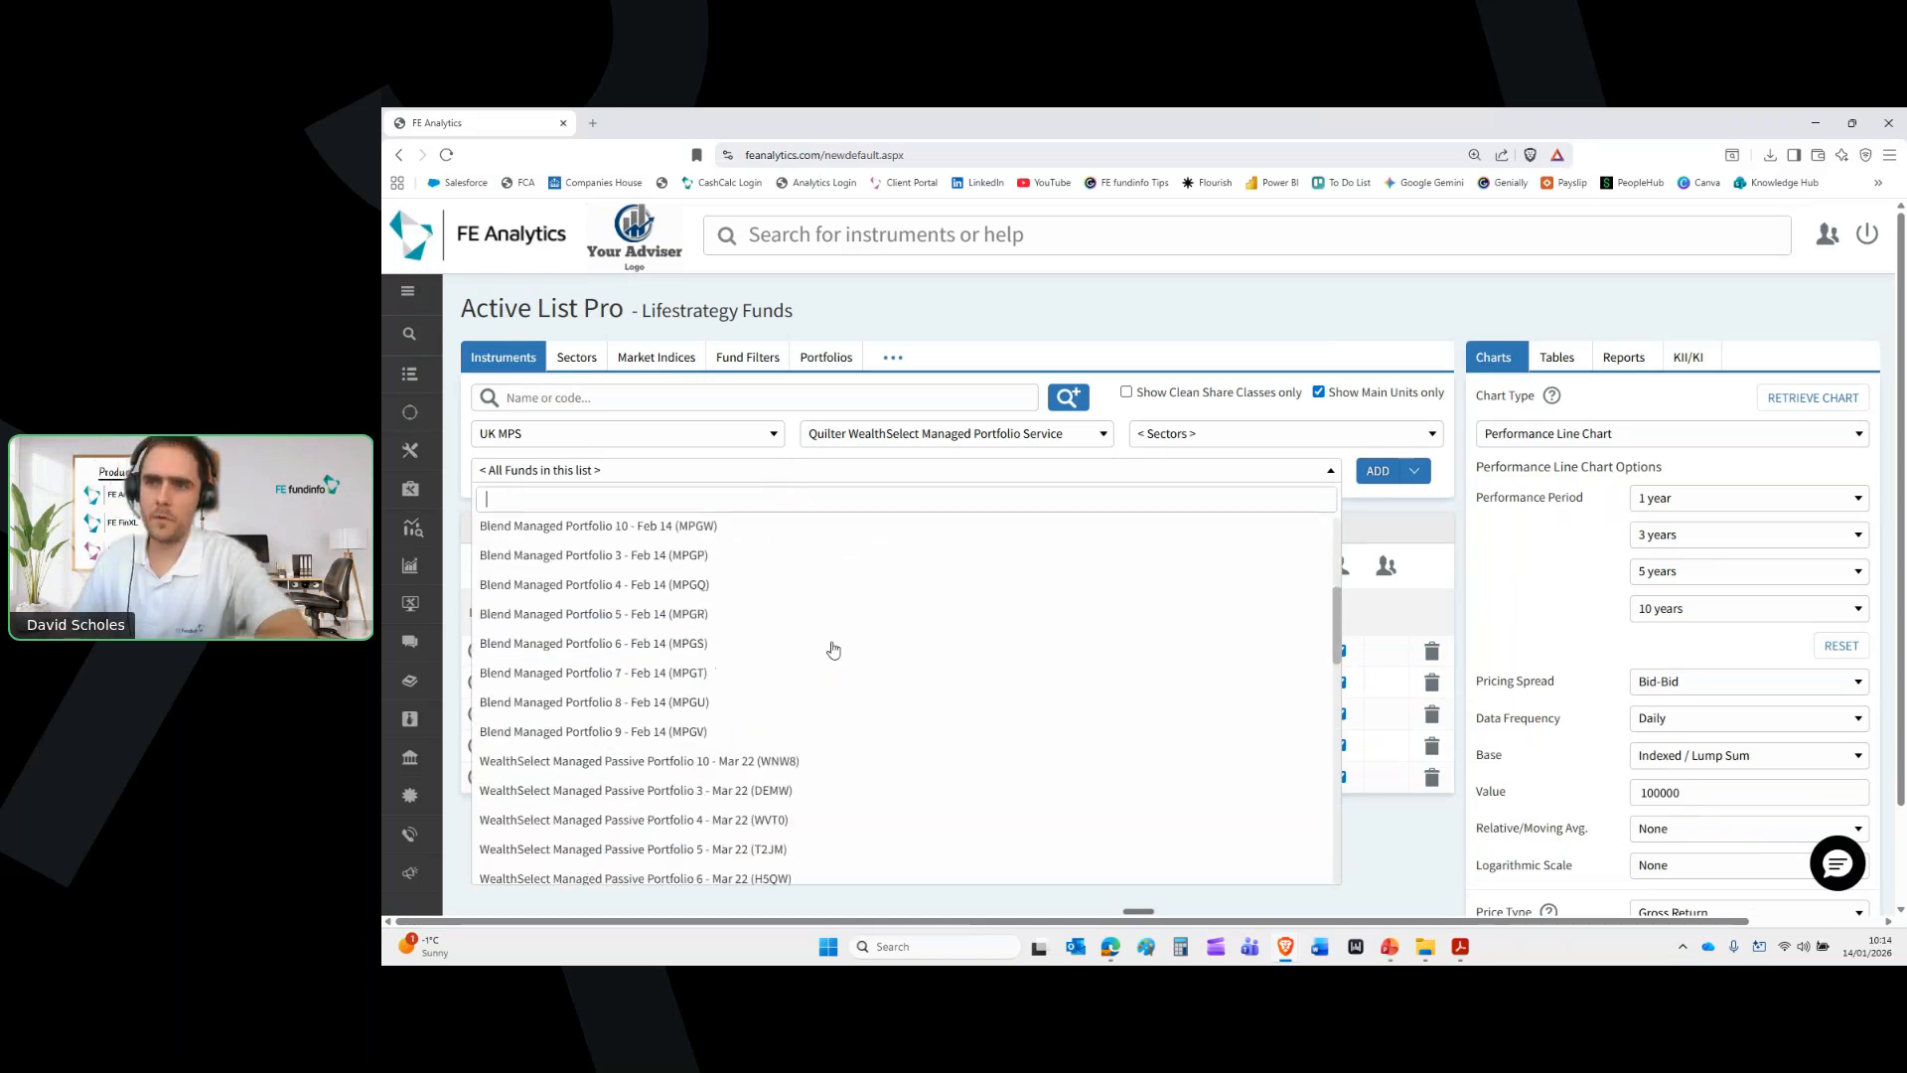
scroll(833, 650, "up", 3)
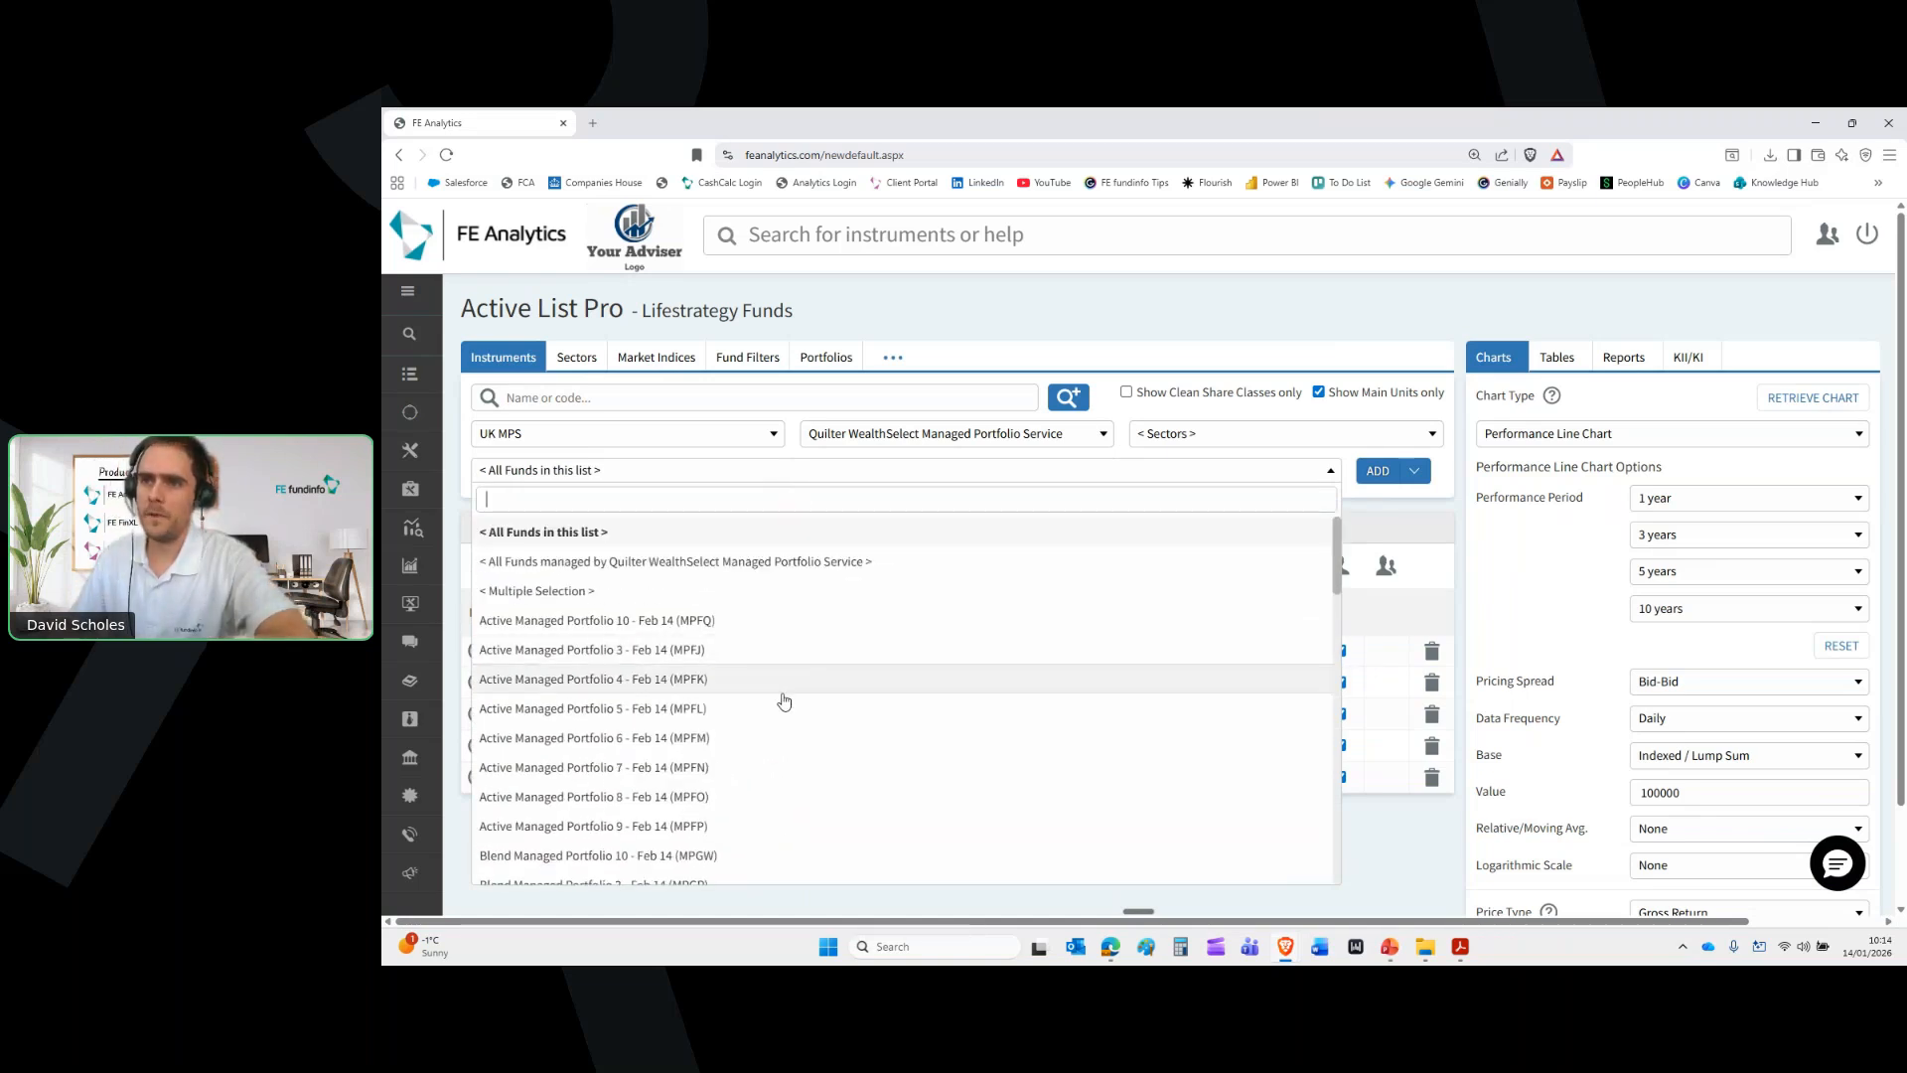
left_click(780, 709)
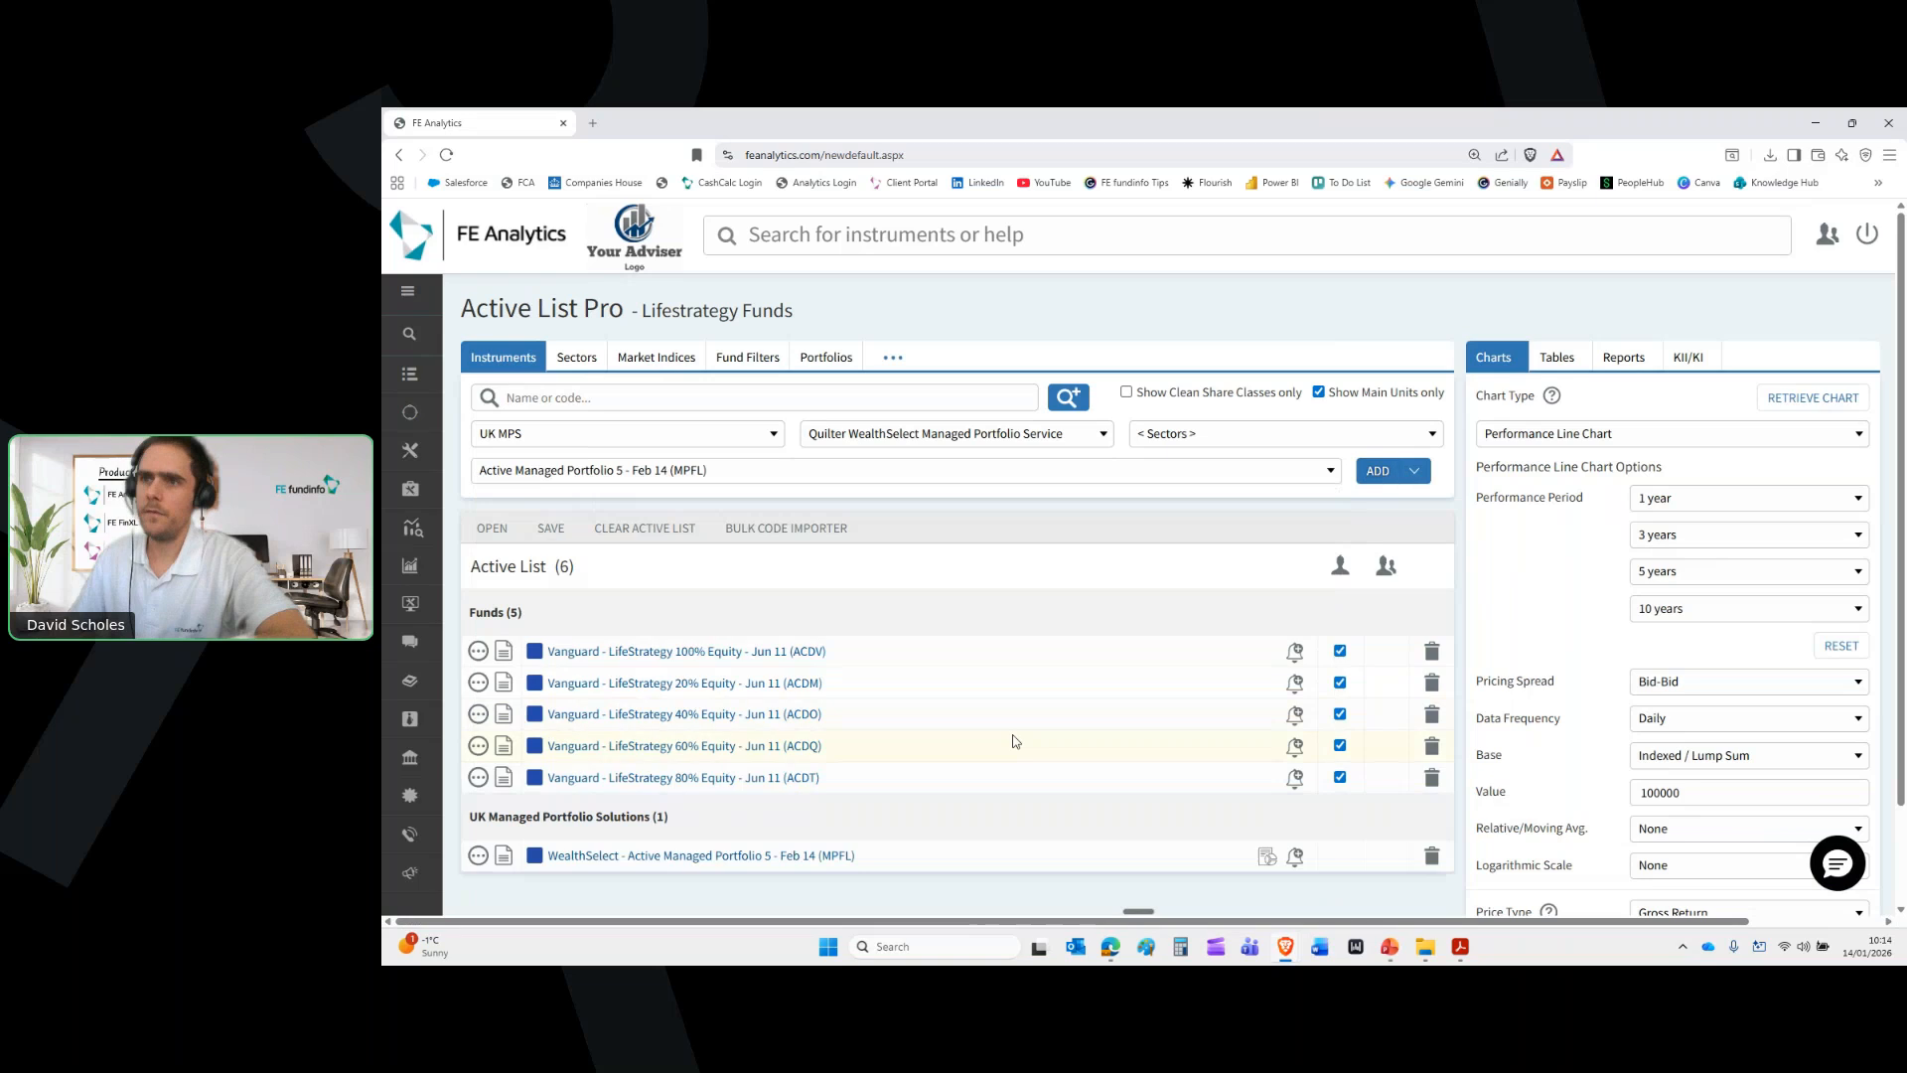
scroll(940, 741, "down", 1)
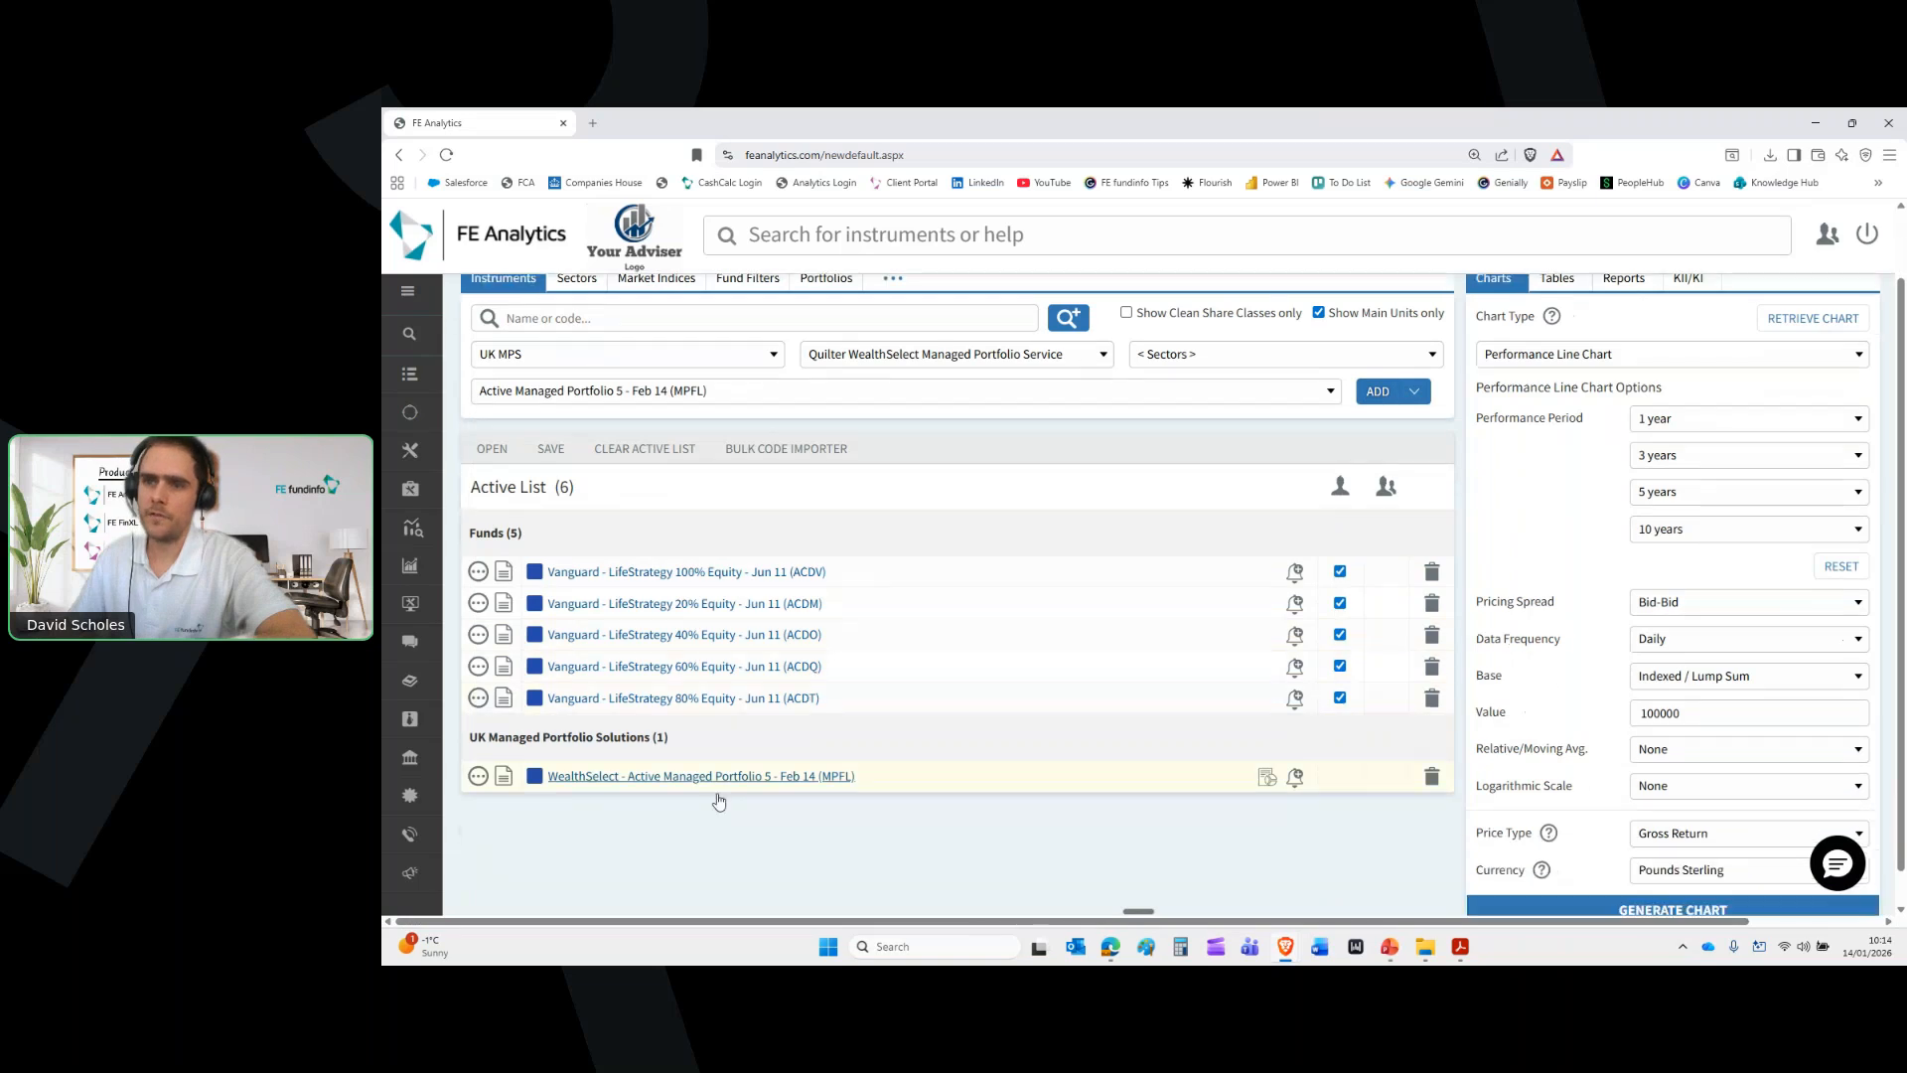
Open Active Managed Portfolio 5's factsheet full-screen and highlight its 45%-65% Growth sector
left_click(505, 783)
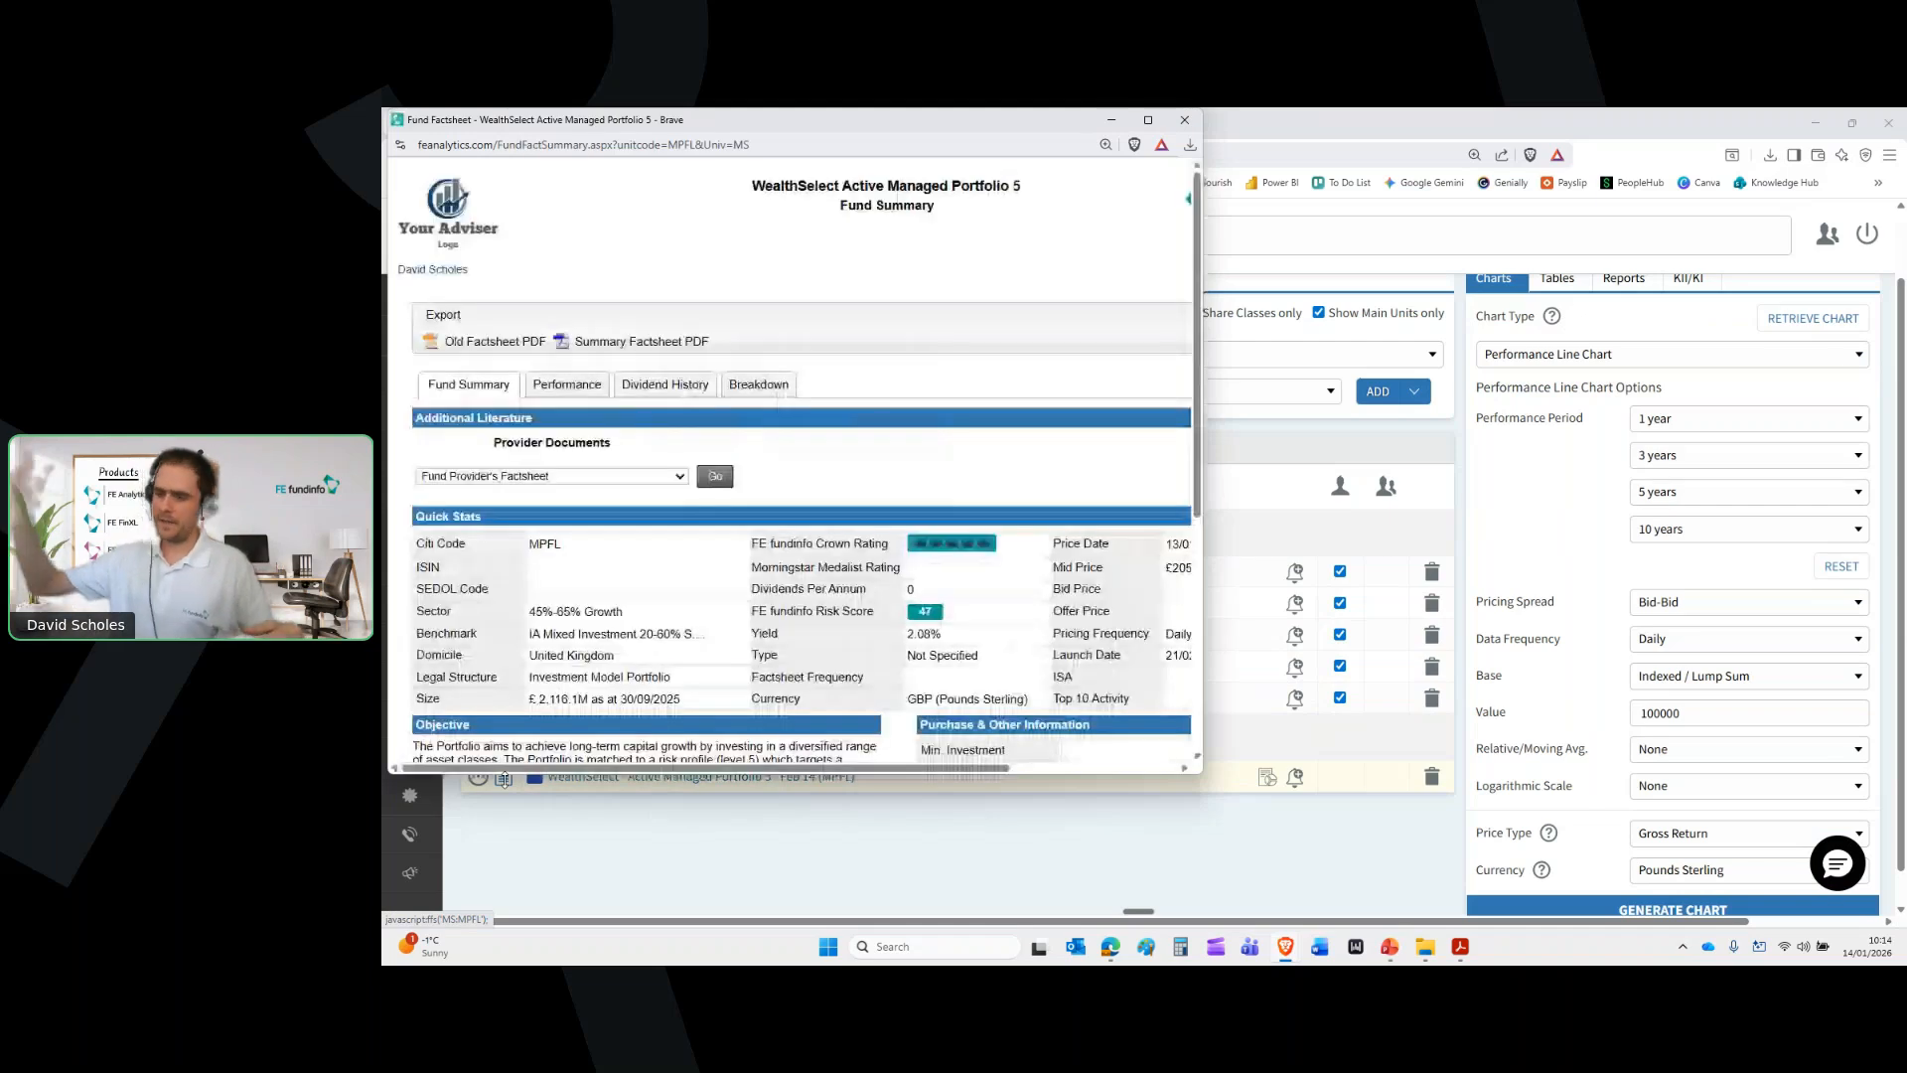
left_click(1157, 126)
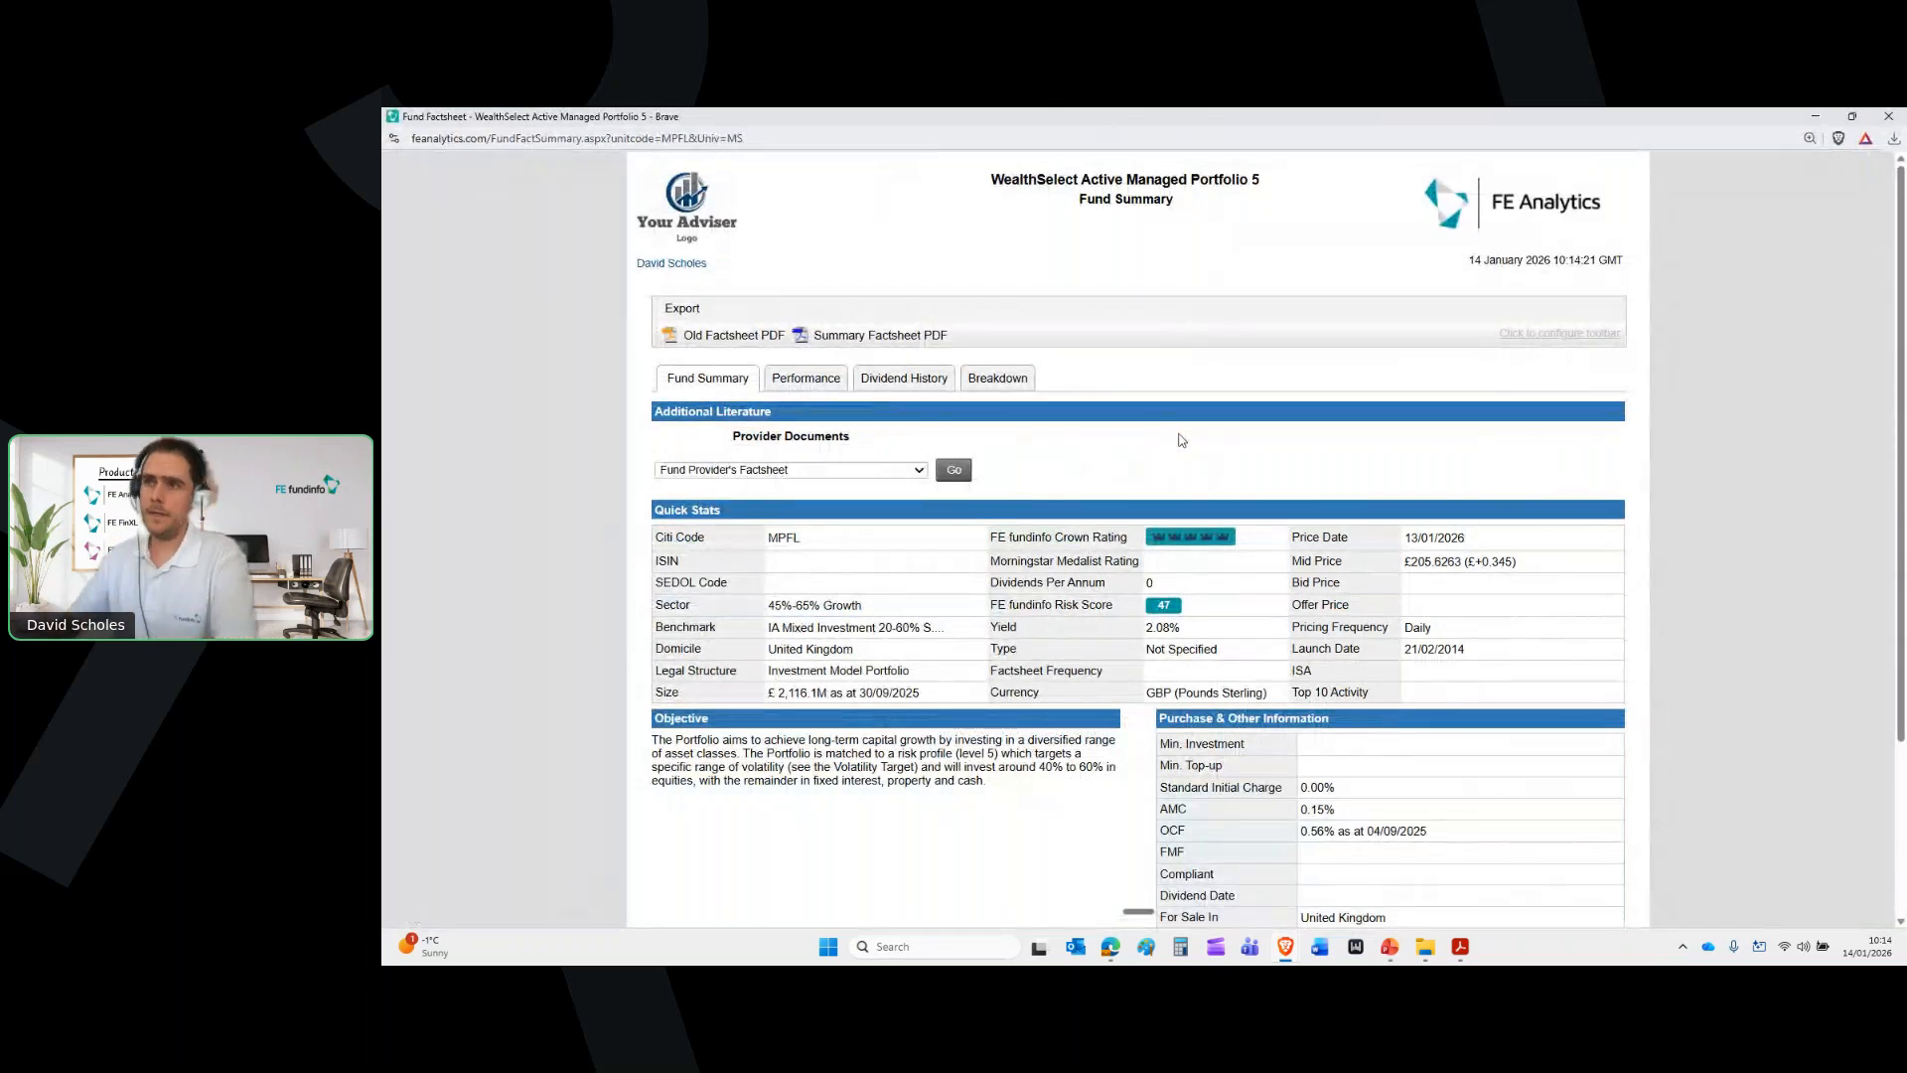
scroll(1247, 428, "down", 1)
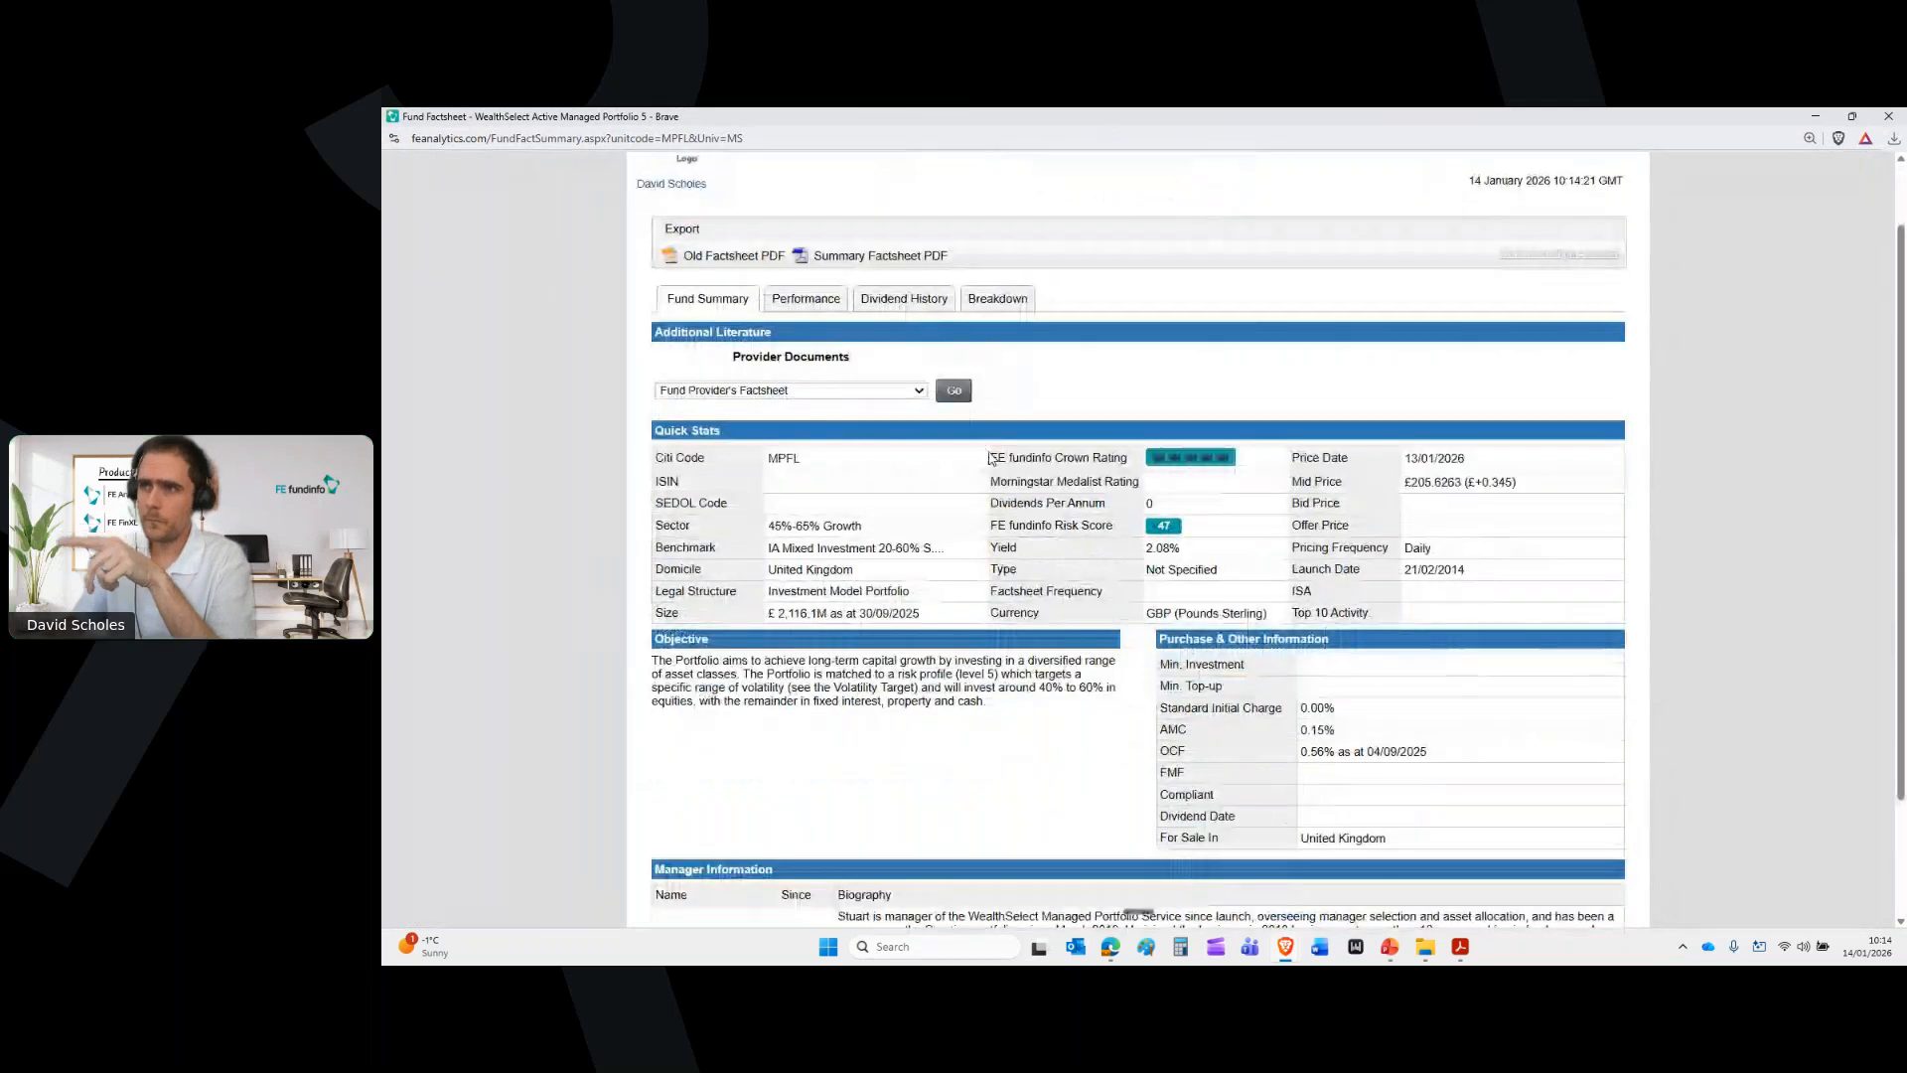
left_click_drag(997, 458, 1128, 459)
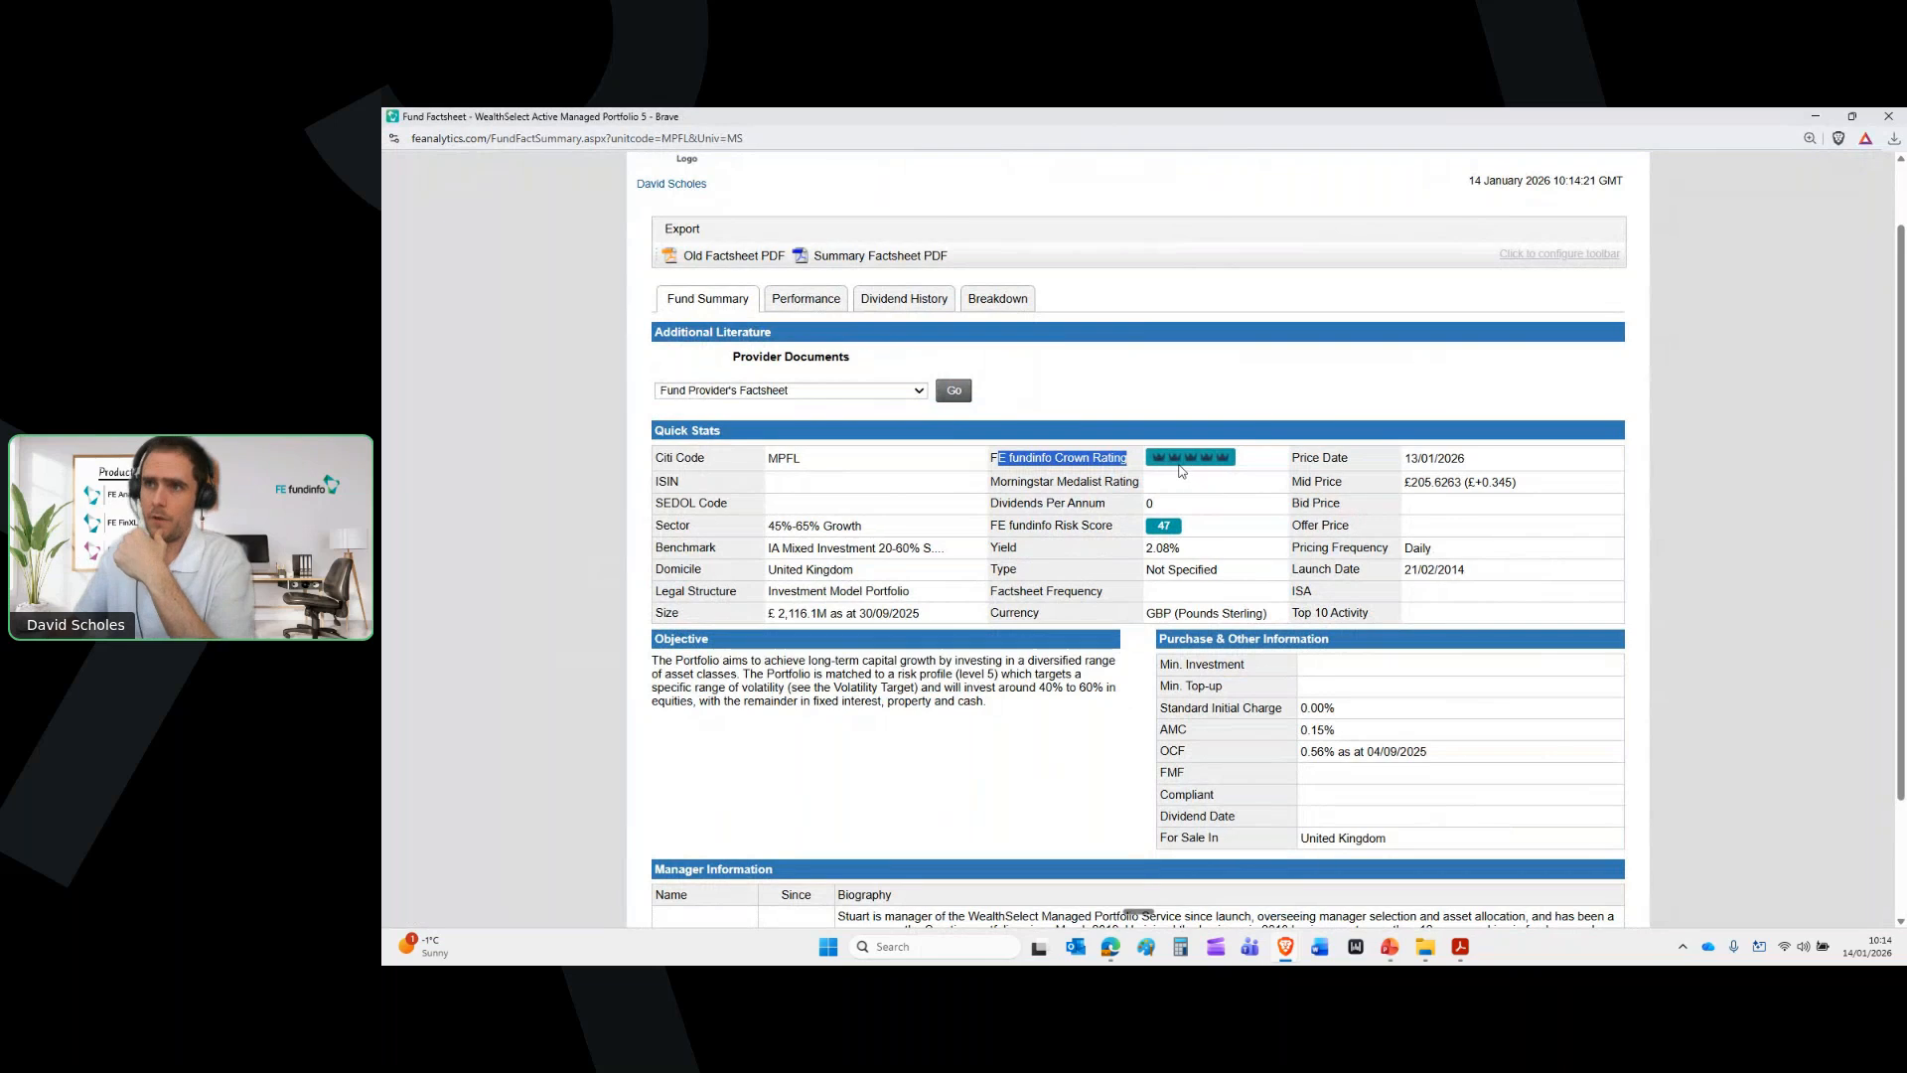
left_click_drag(771, 524, 867, 534)
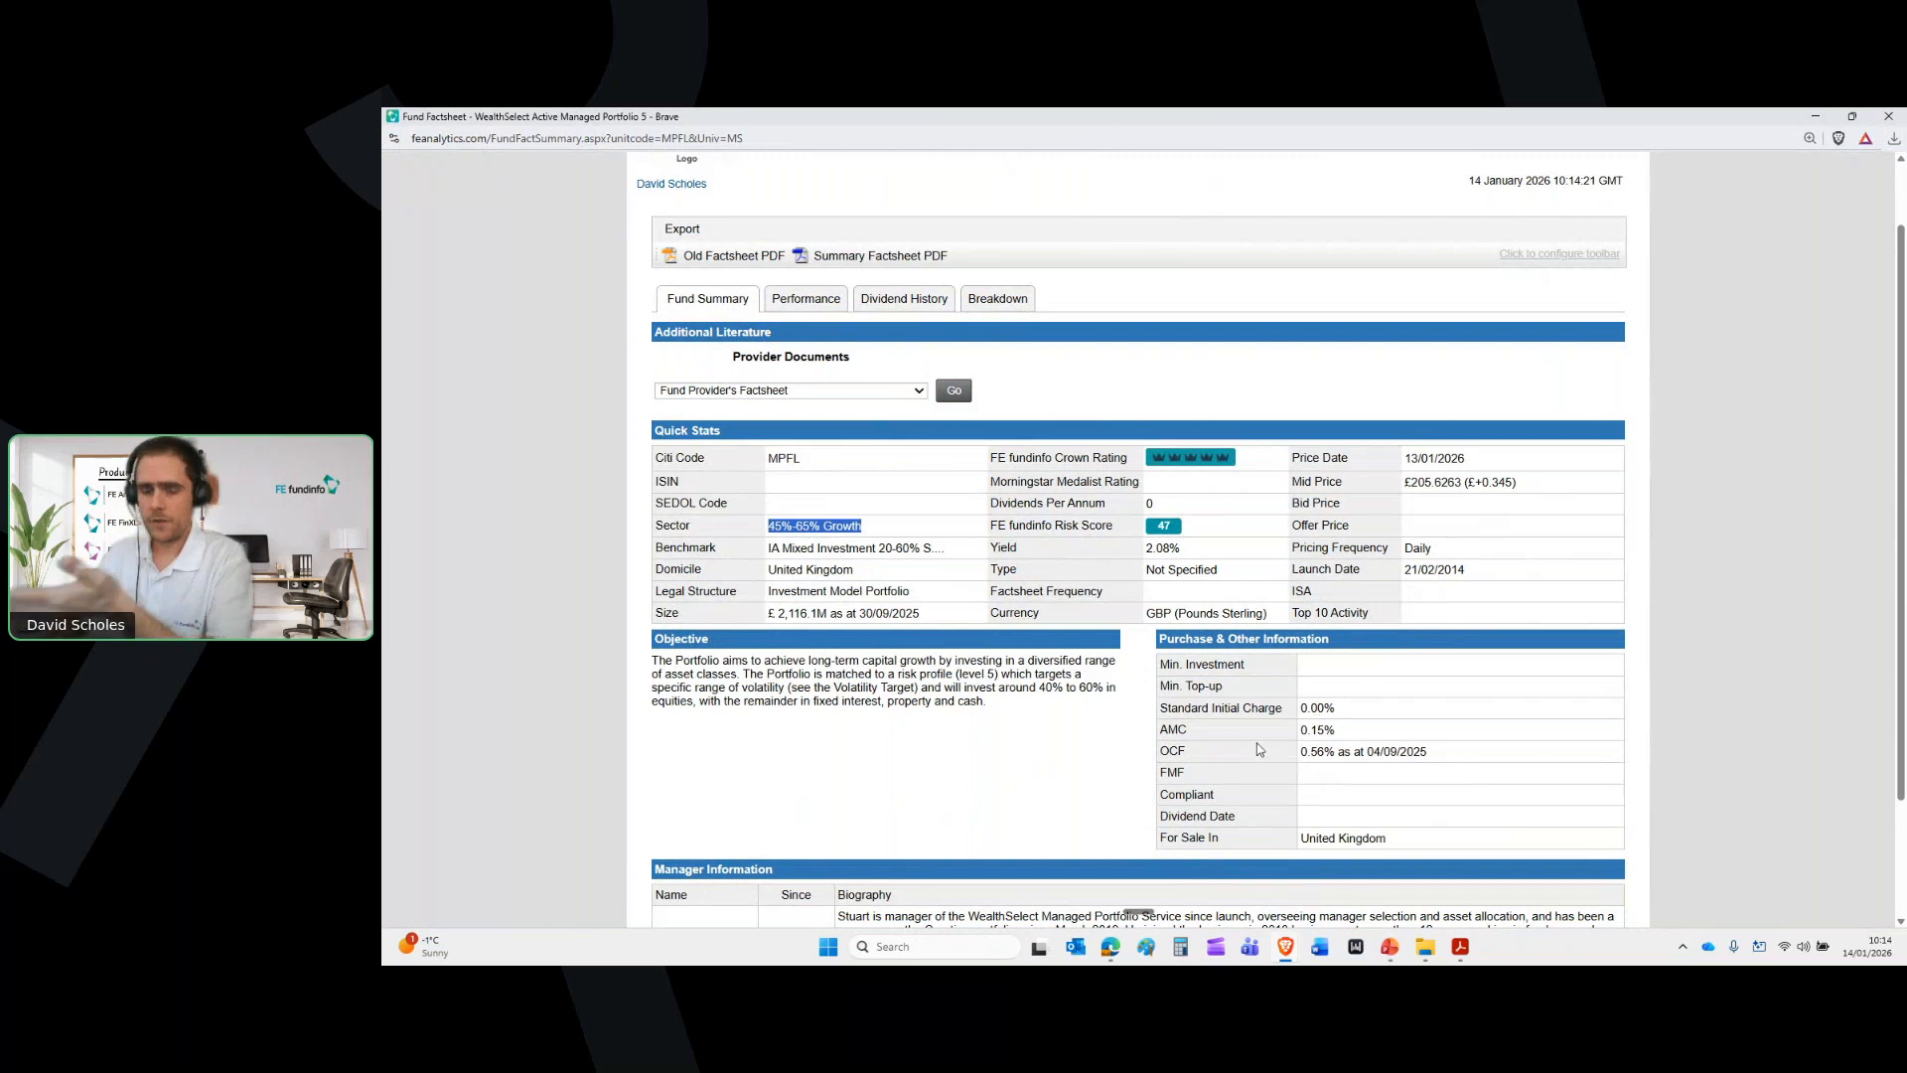
scroll(1328, 729, "down", 1)
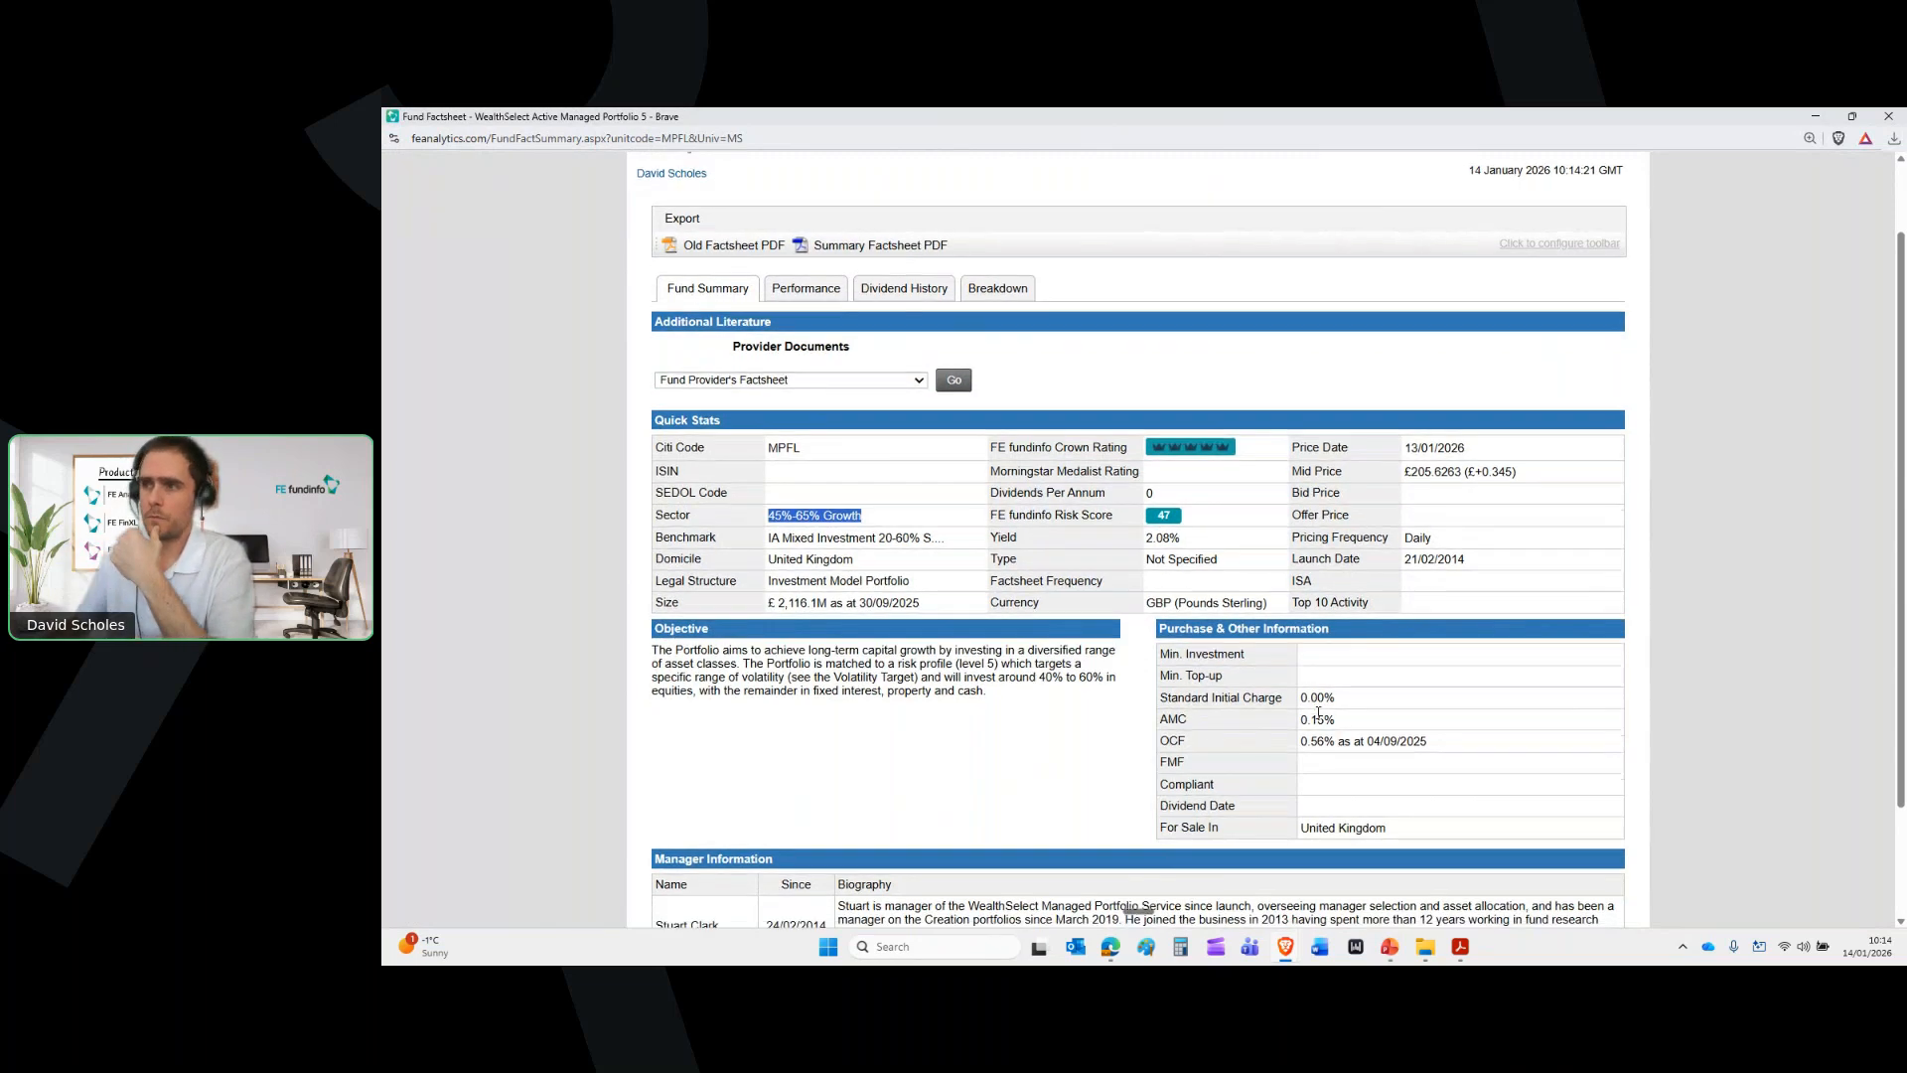
scroll(726, 586, "down", 1)
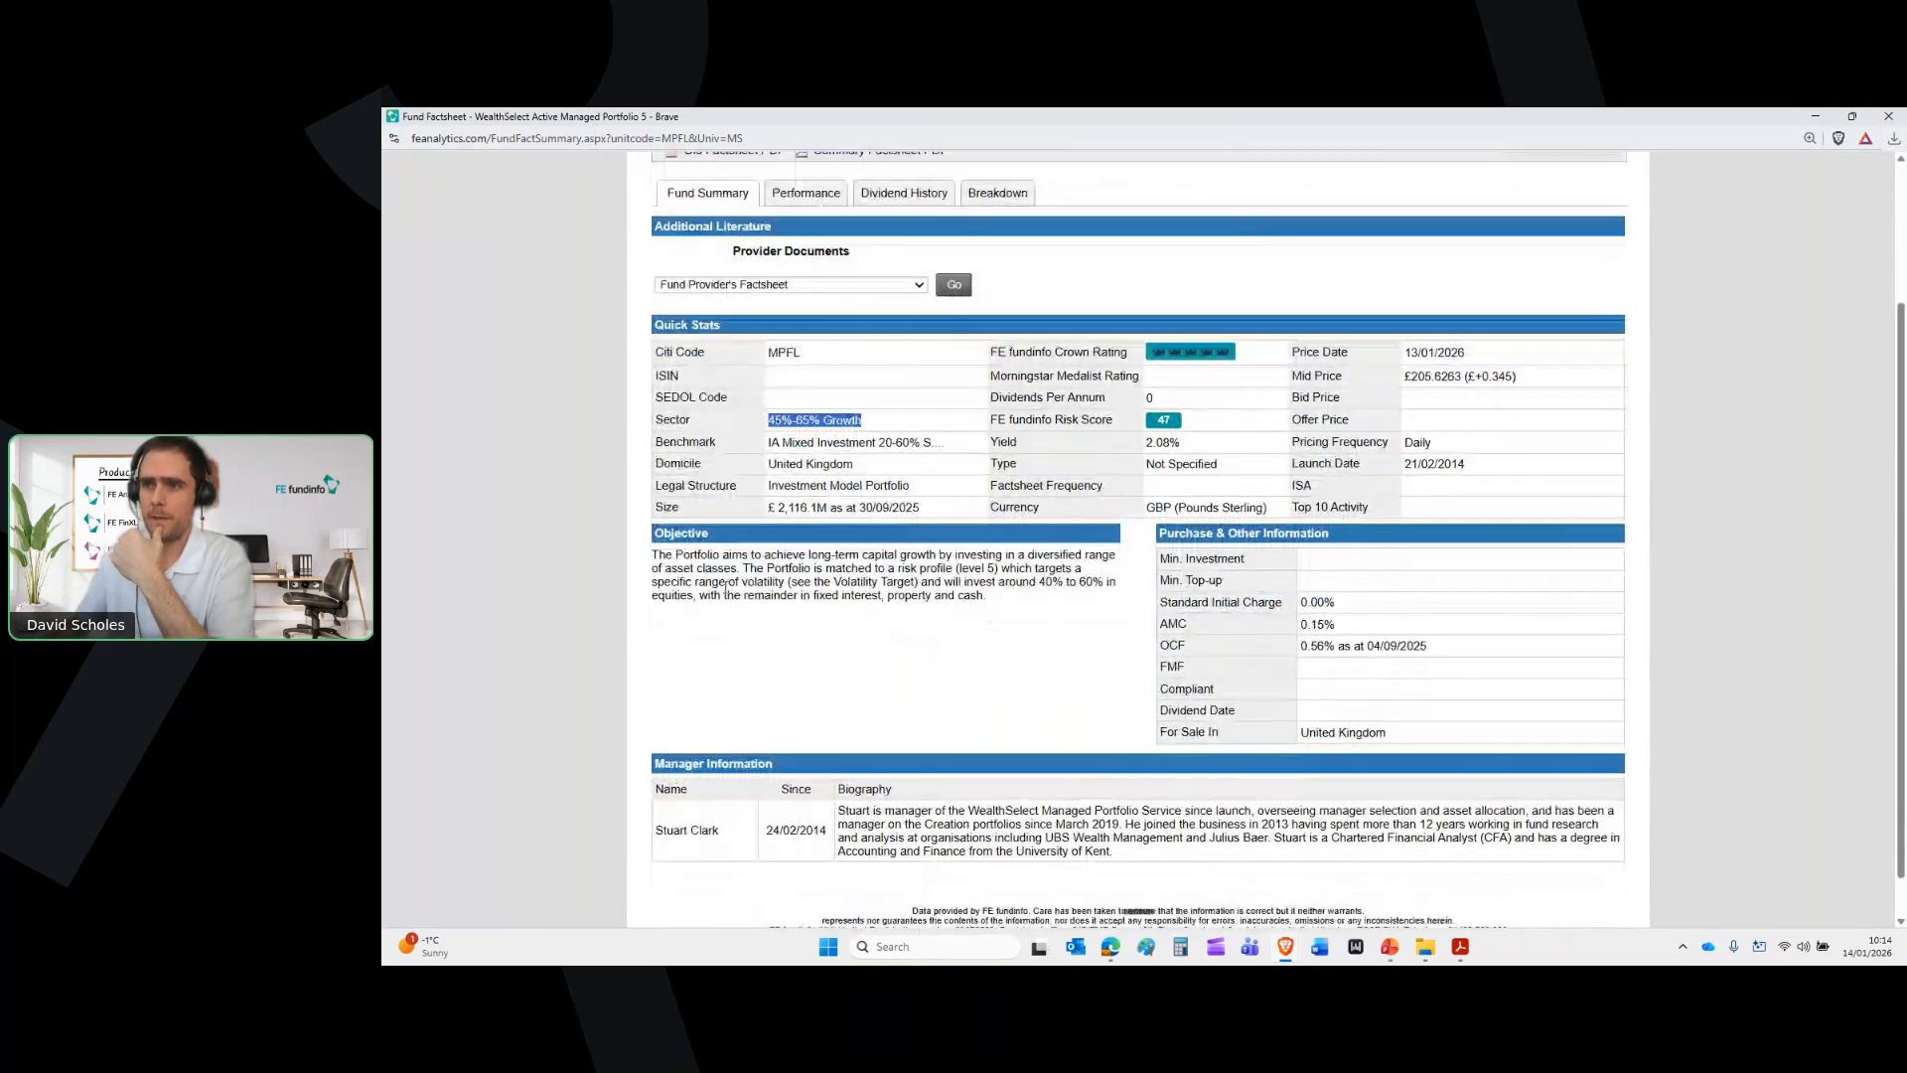
scroll(726, 586, "down", 1)
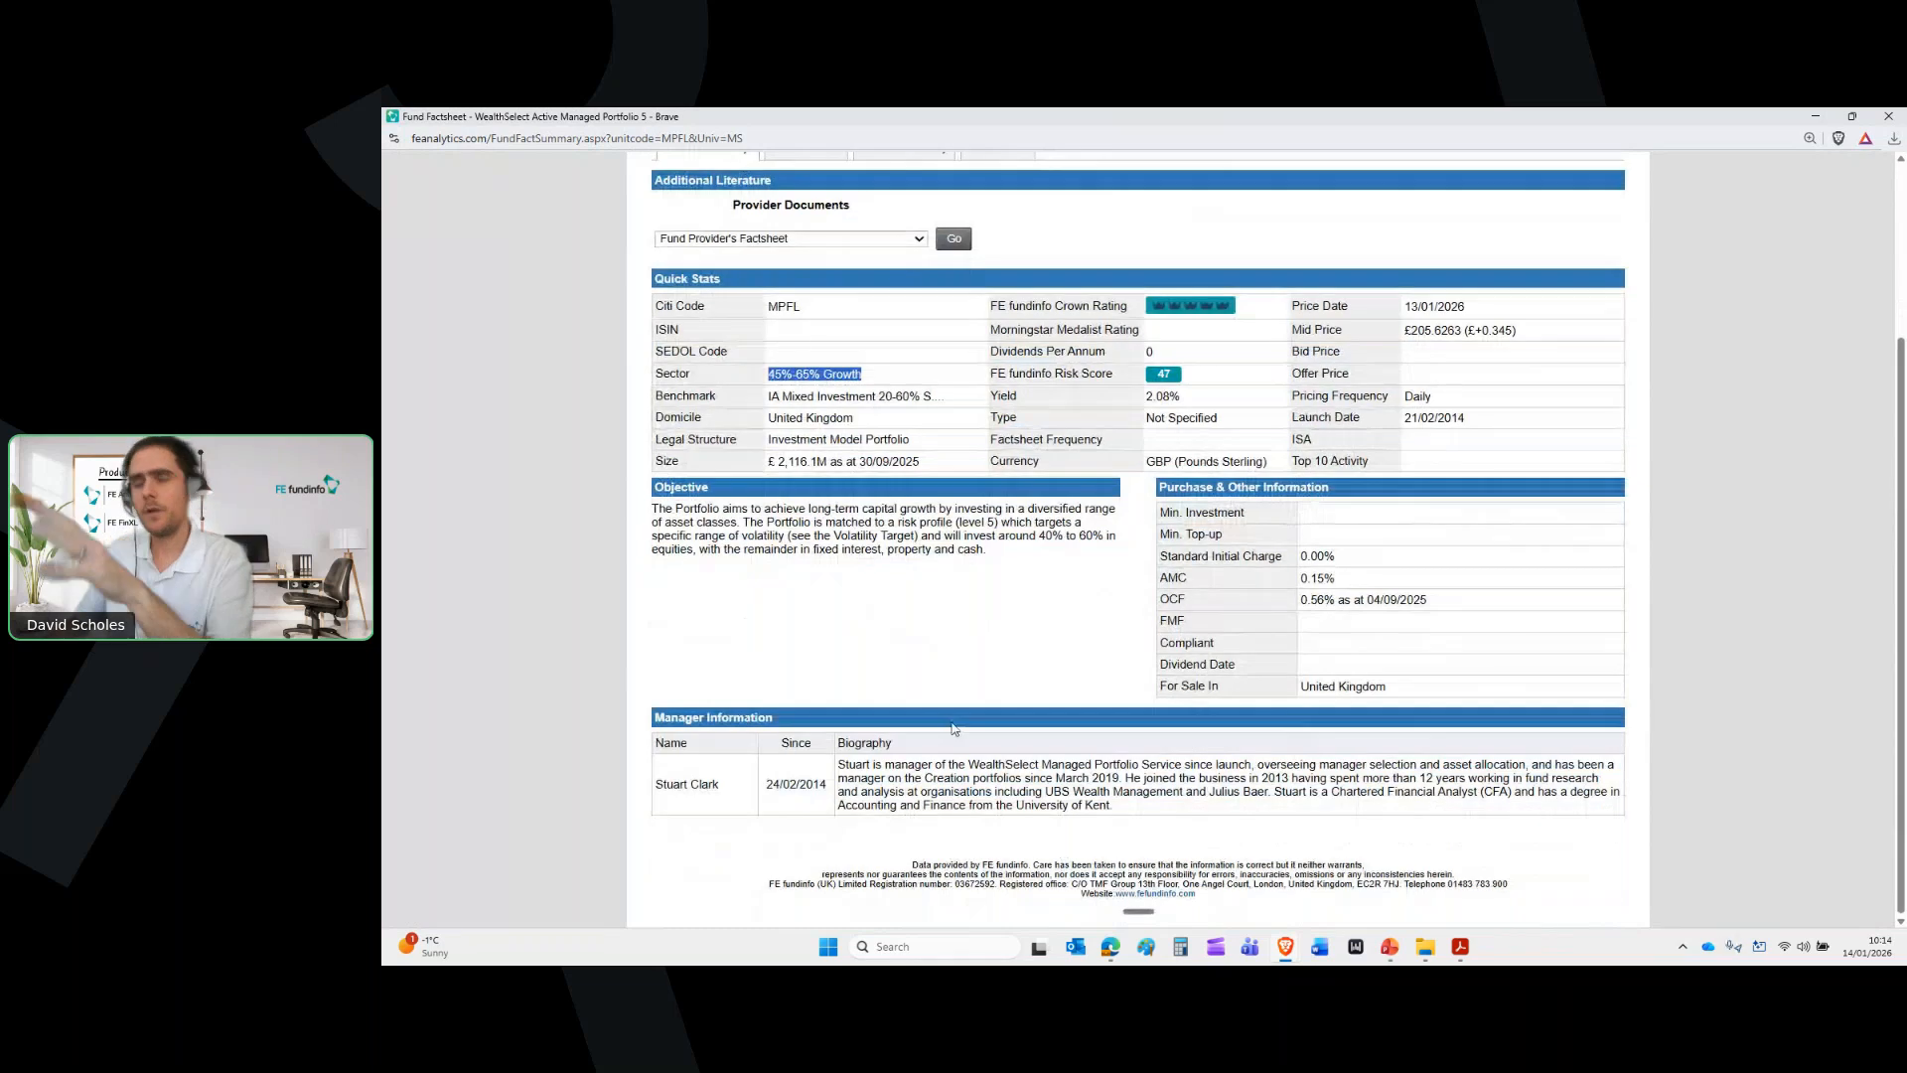
scroll(952, 728, "up", 3)
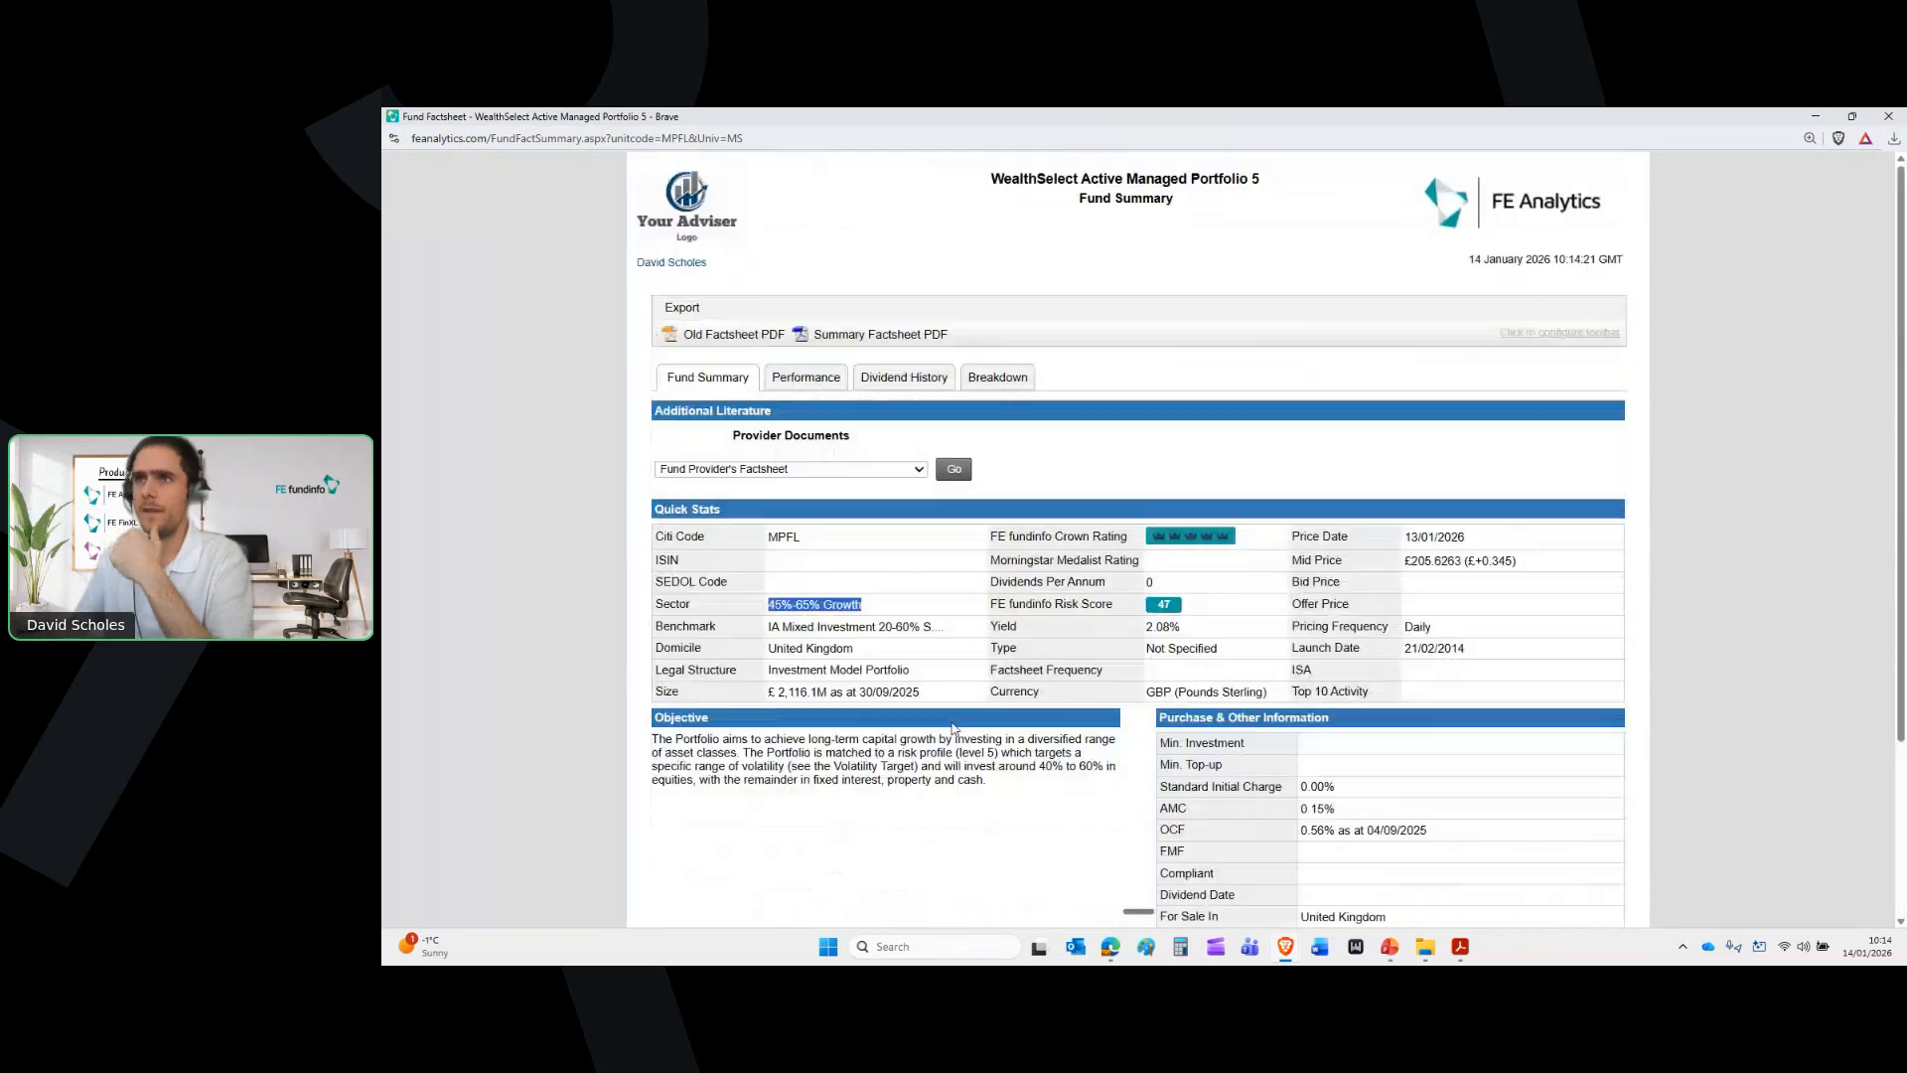
Open the Fund Provider's Factsheet PDF, look it over, and close it
left_click(728, 438)
left_click_drag(729, 438, 795, 469)
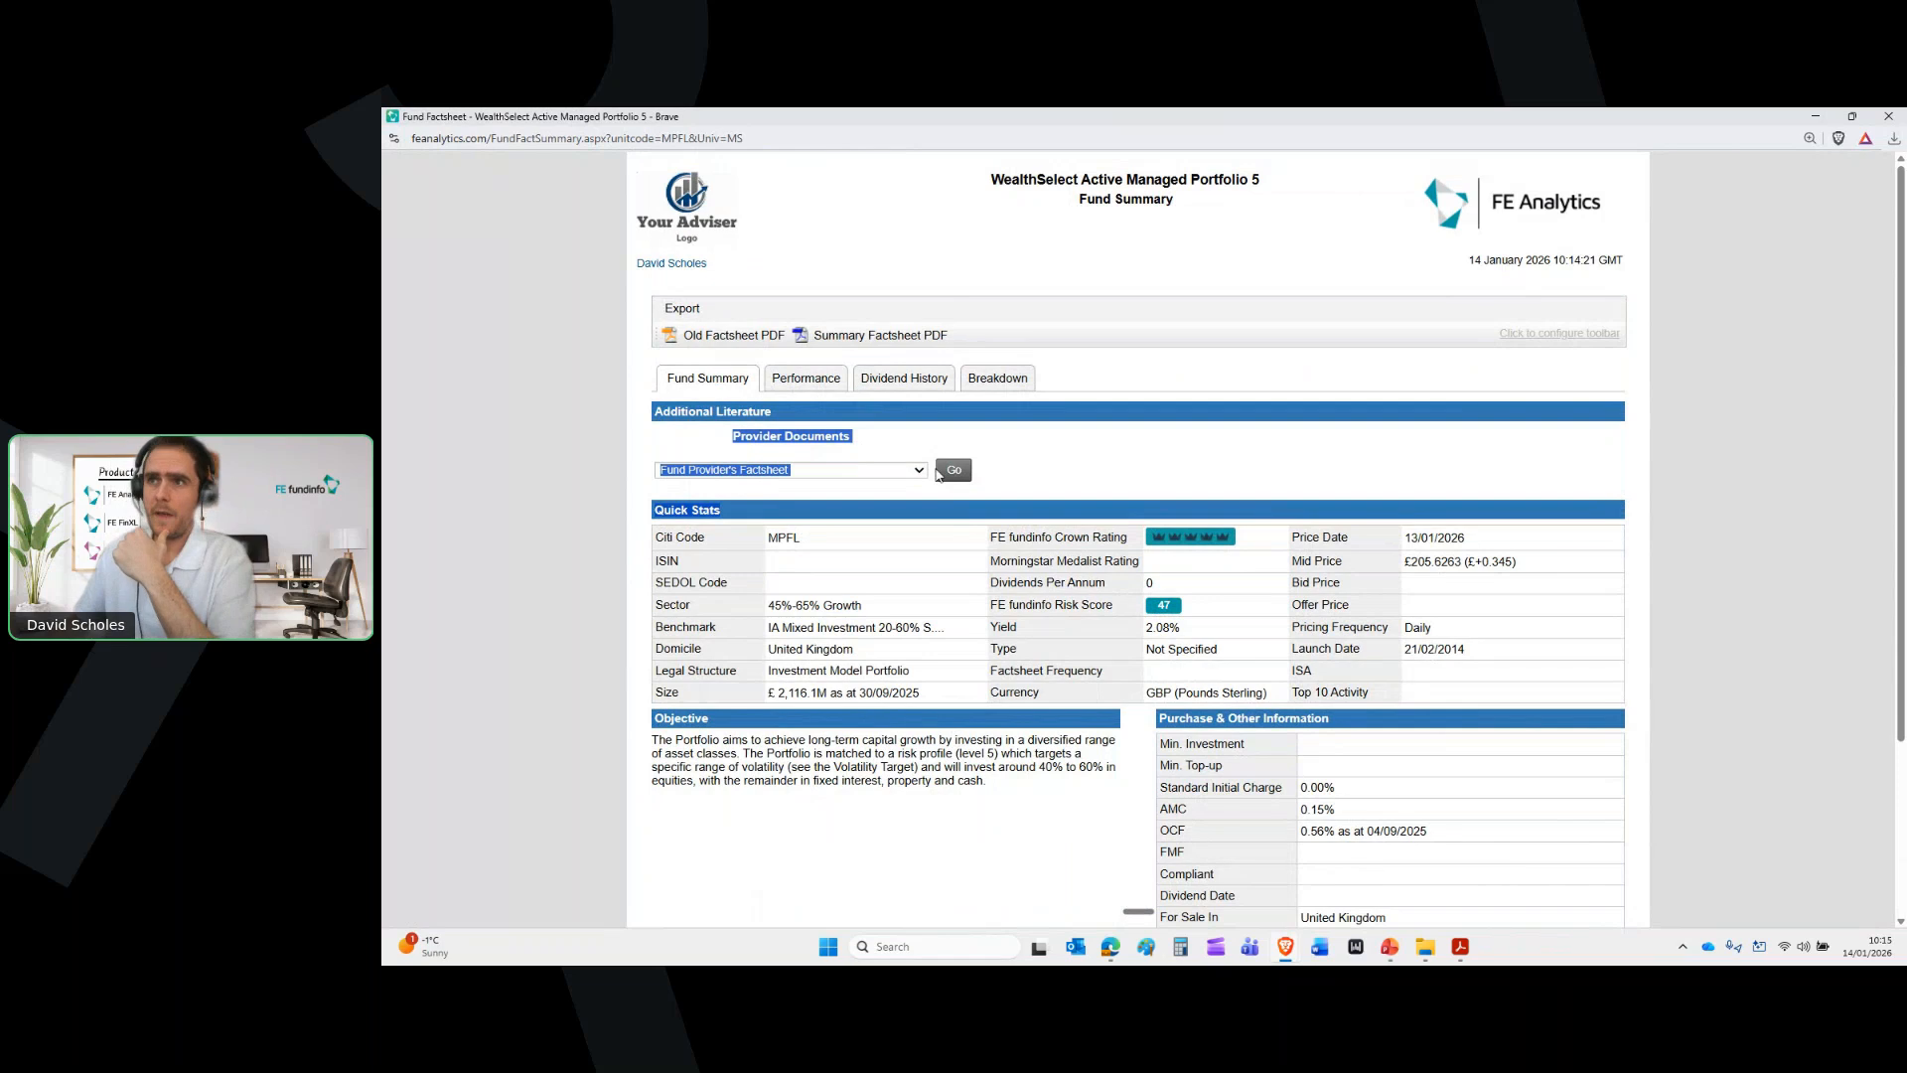
left_click(954, 471)
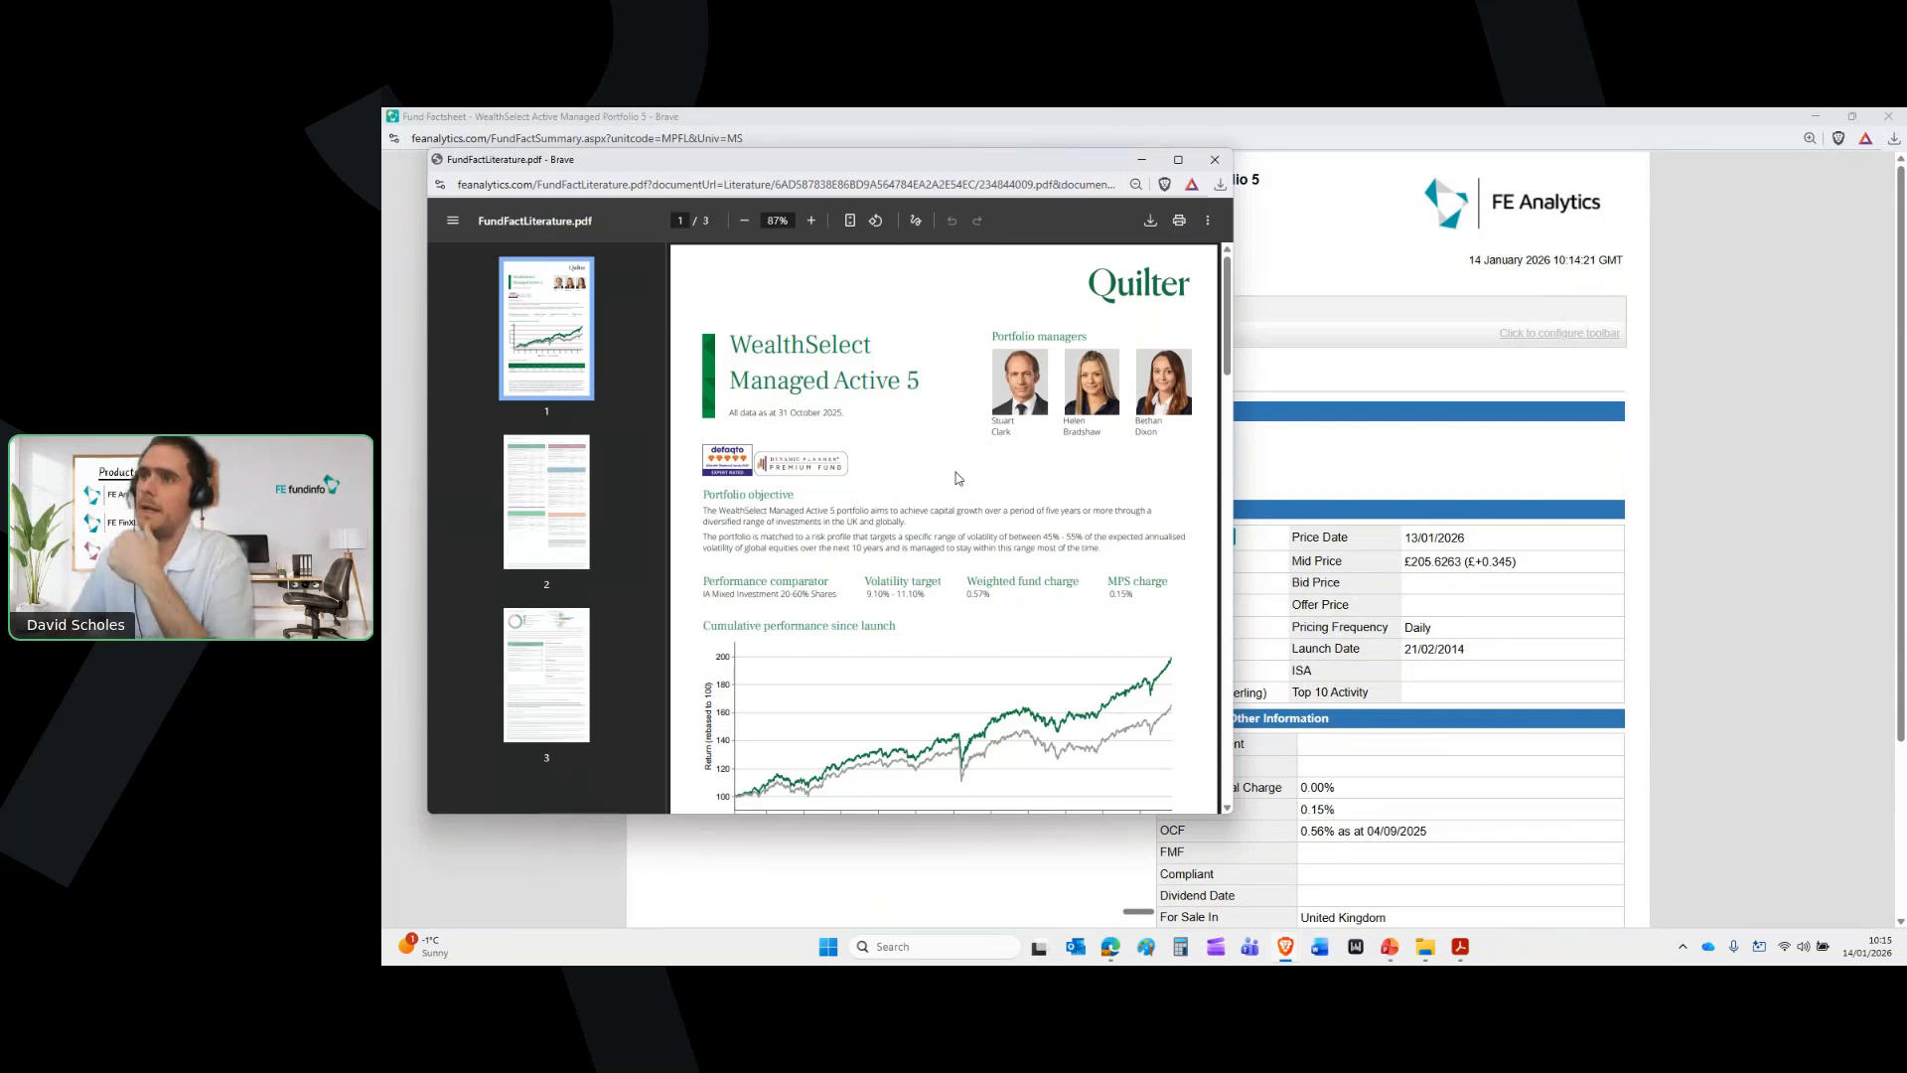
scroll(959, 478, "down", 2)
scroll(959, 478, "up", 2)
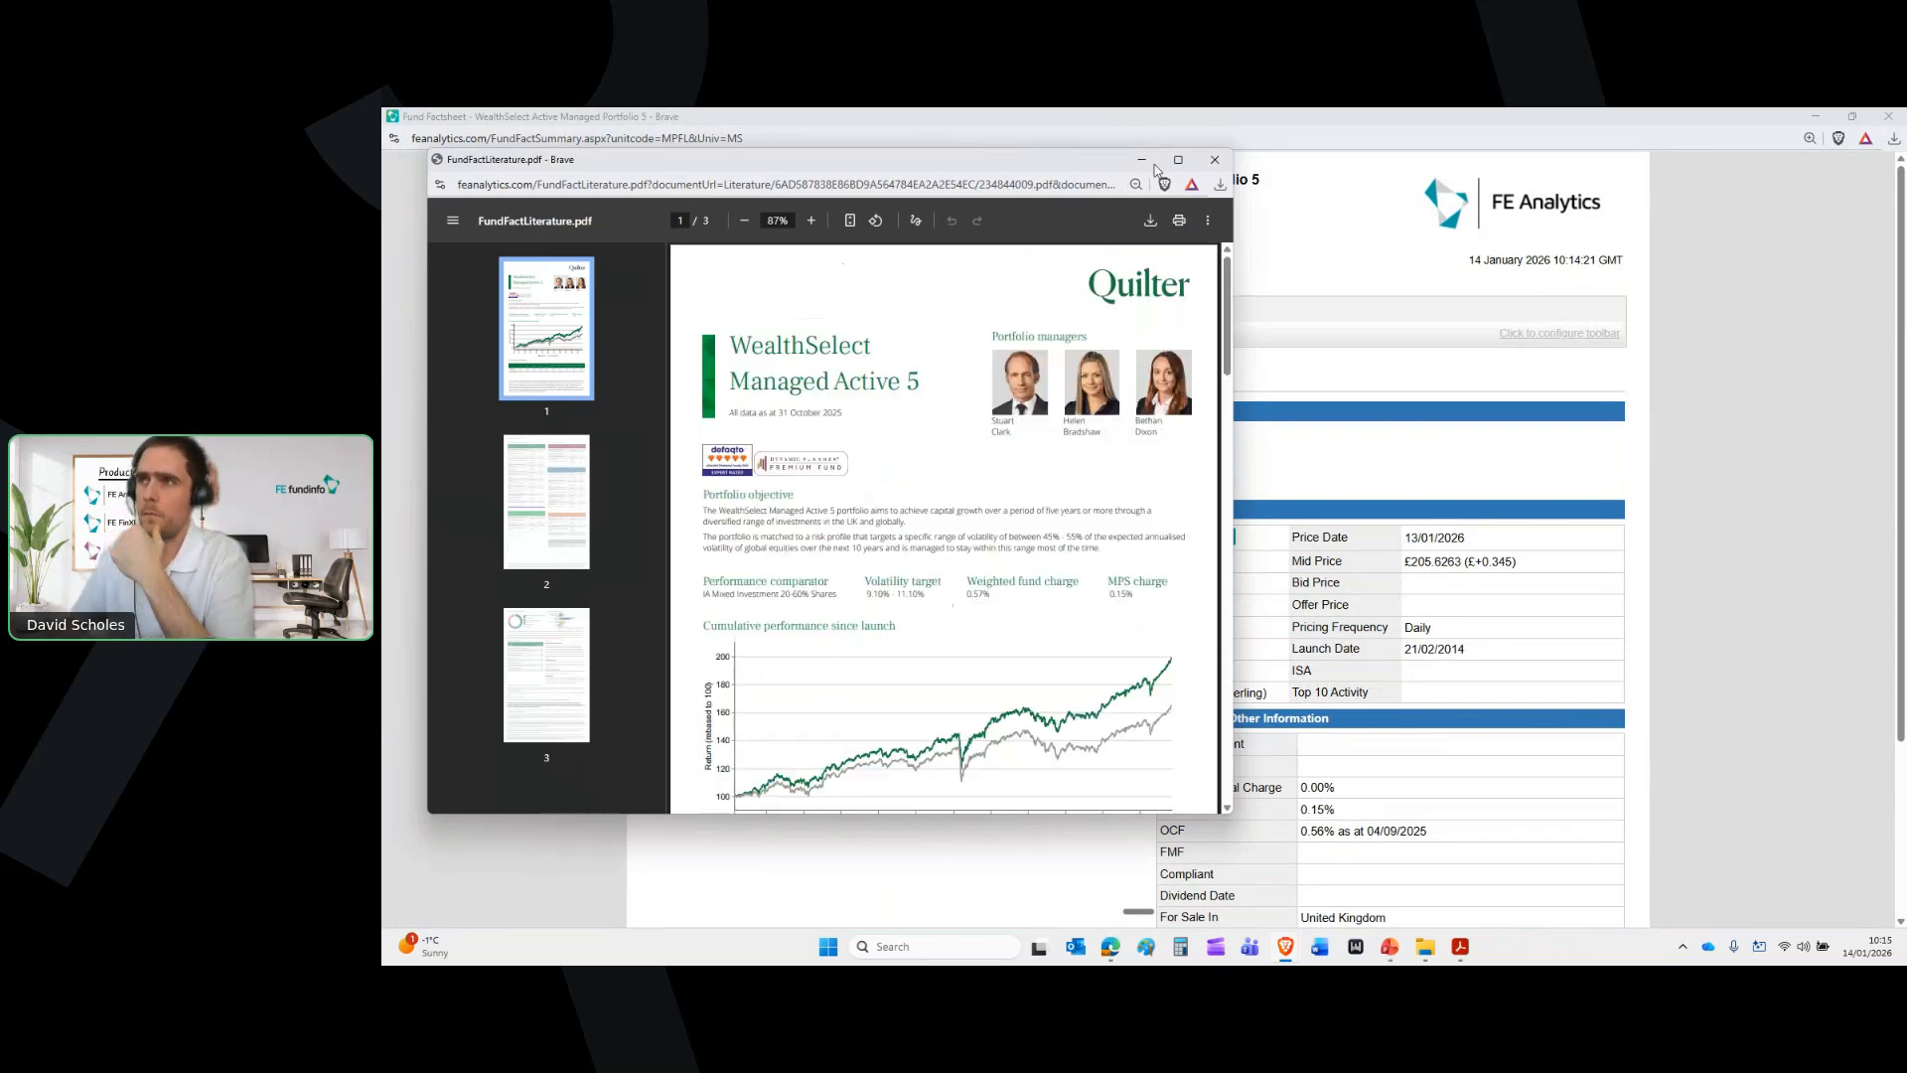
left_click(1215, 160)
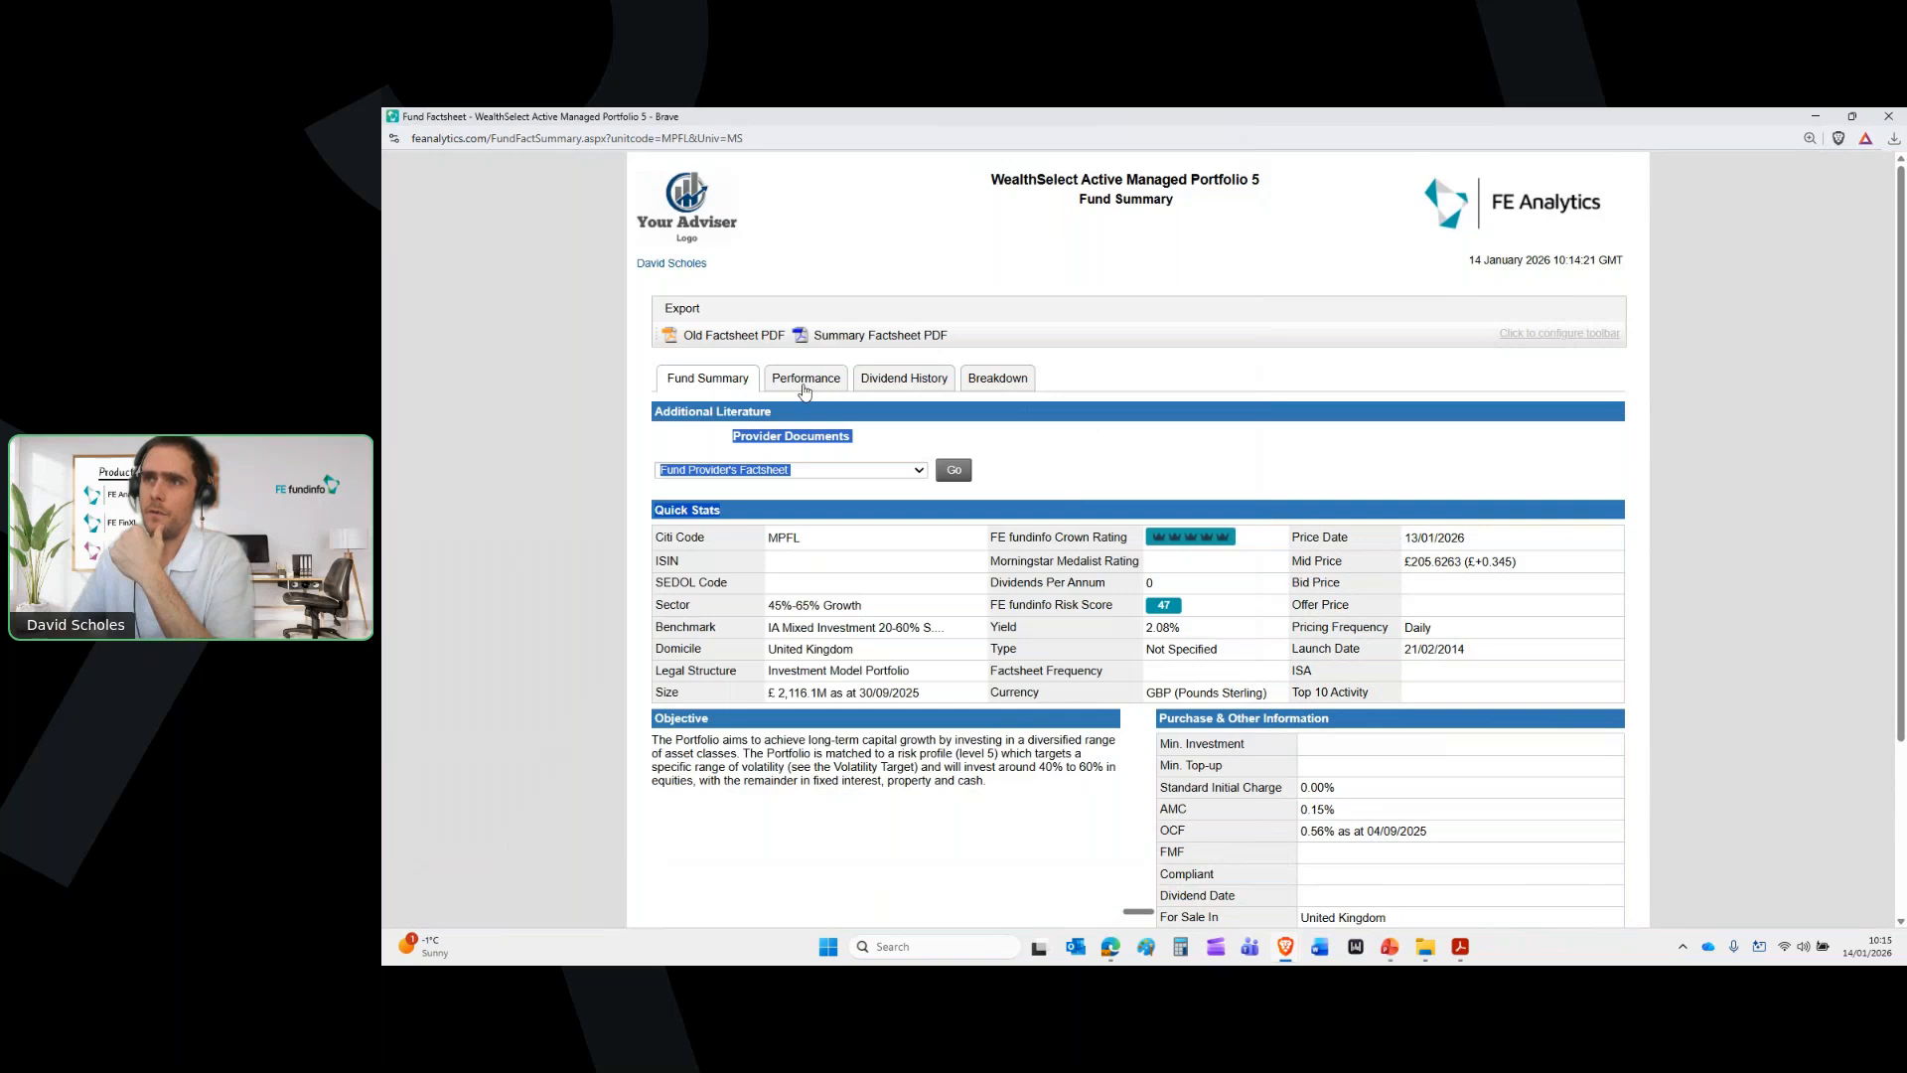
Show WealthSelect Active Managed Portfolio 5's sector comparison chart, cumulative returns and risk score
left_click(803, 385)
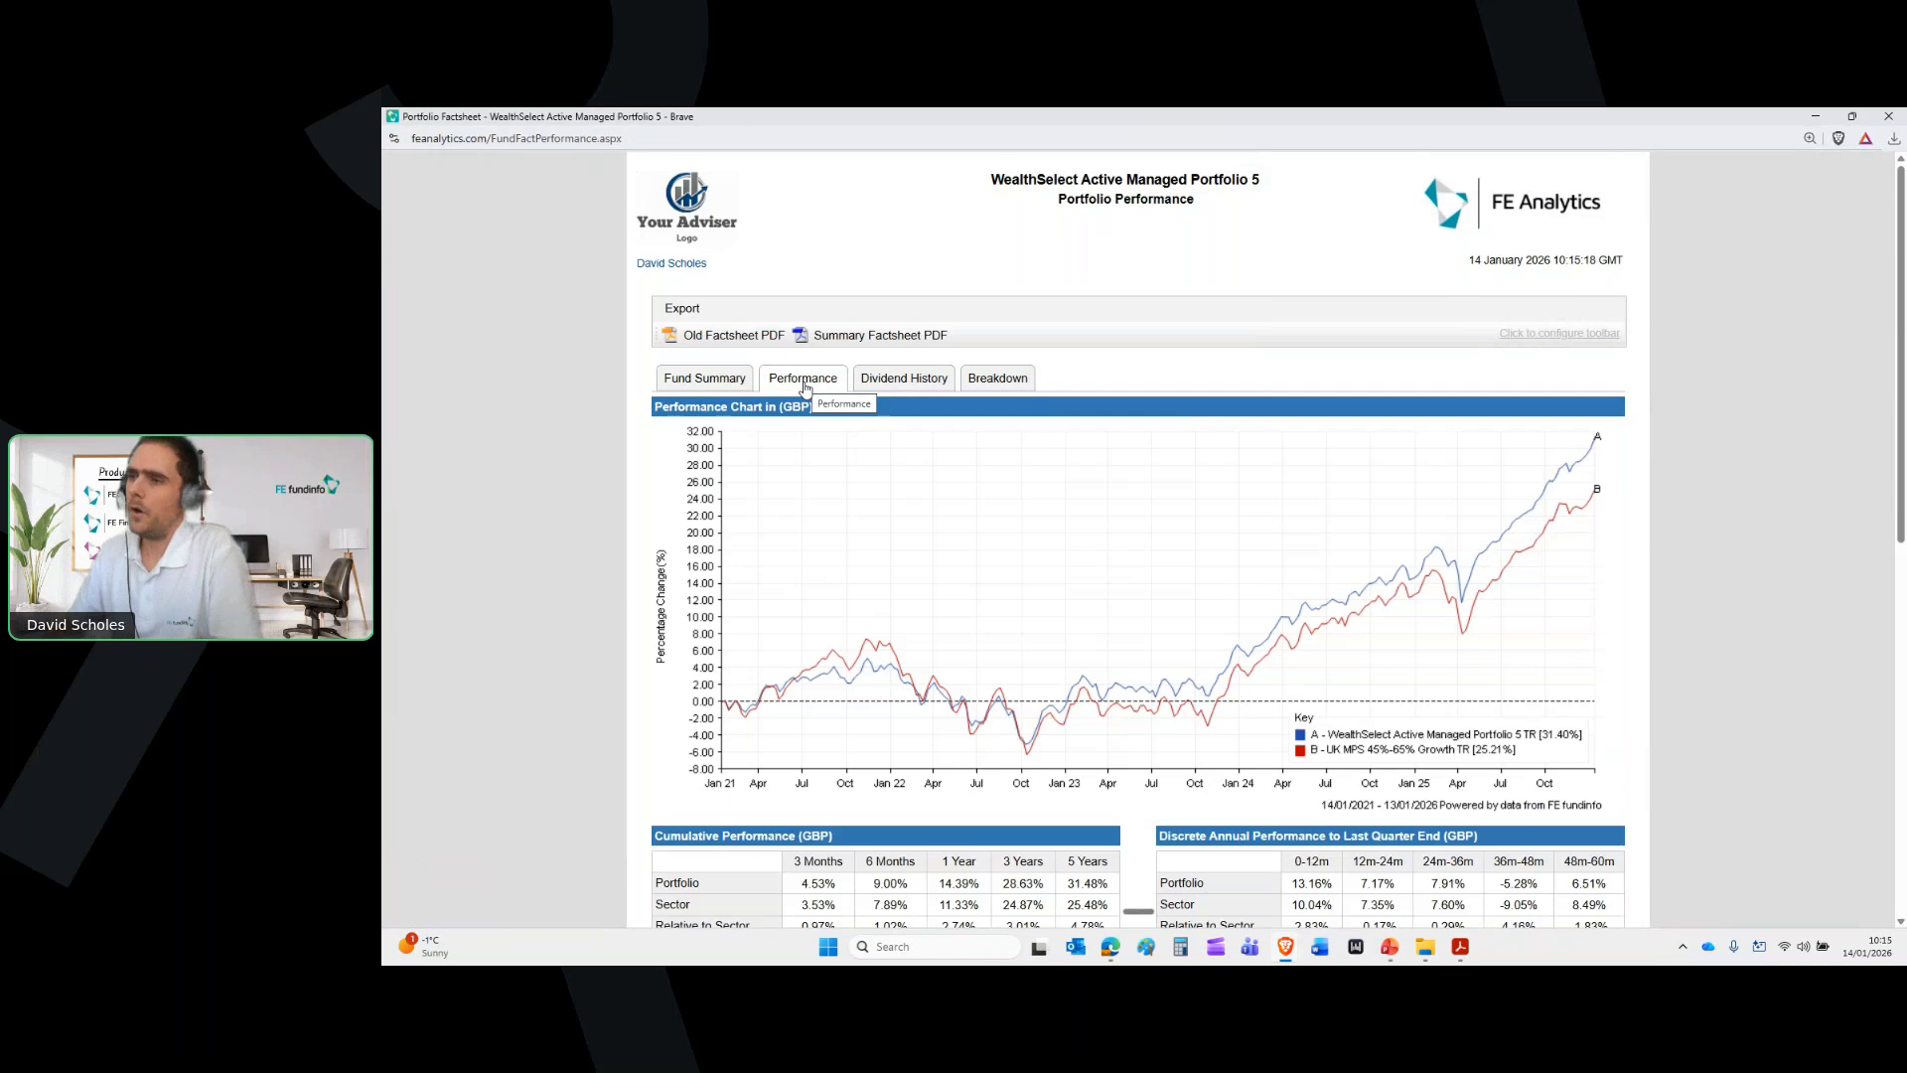
scroll(1395, 490, "down", 1)
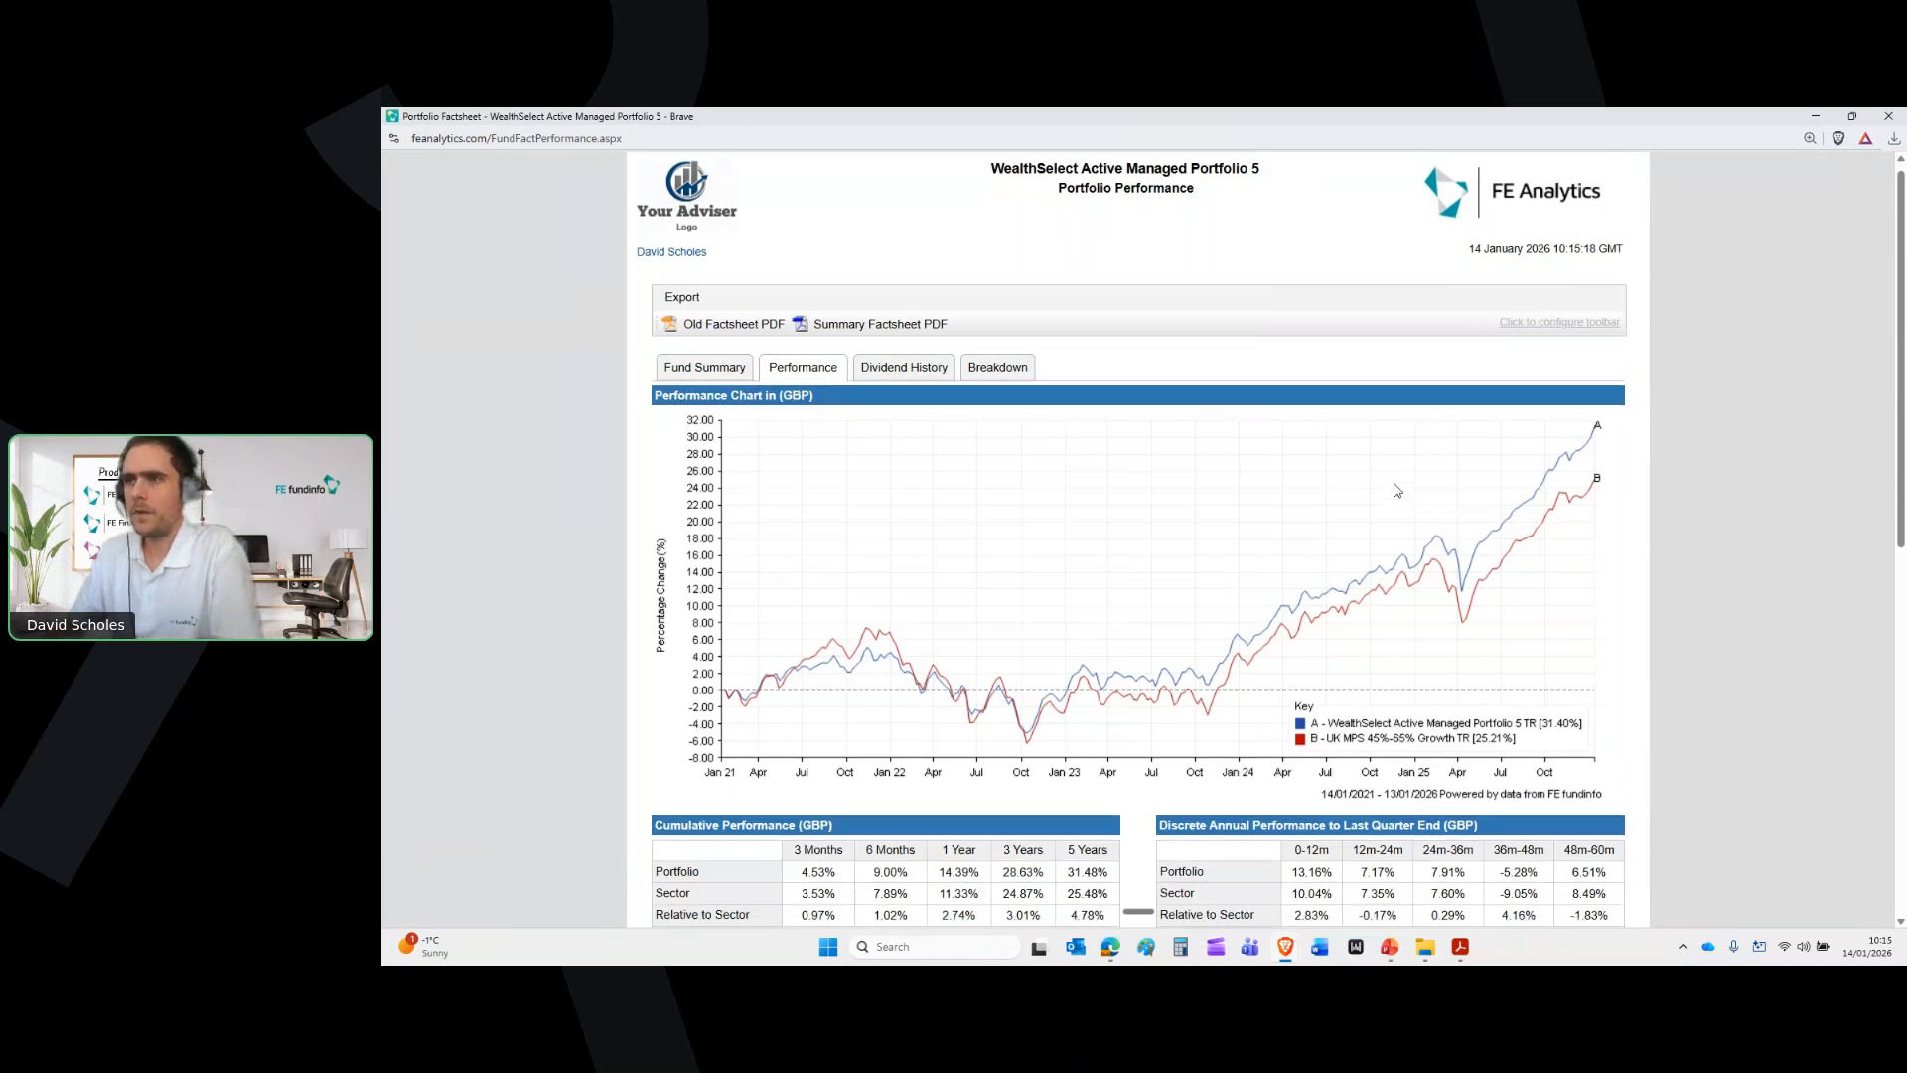
scroll(1395, 490, "down", 3)
scroll(1395, 490, "down", 5)
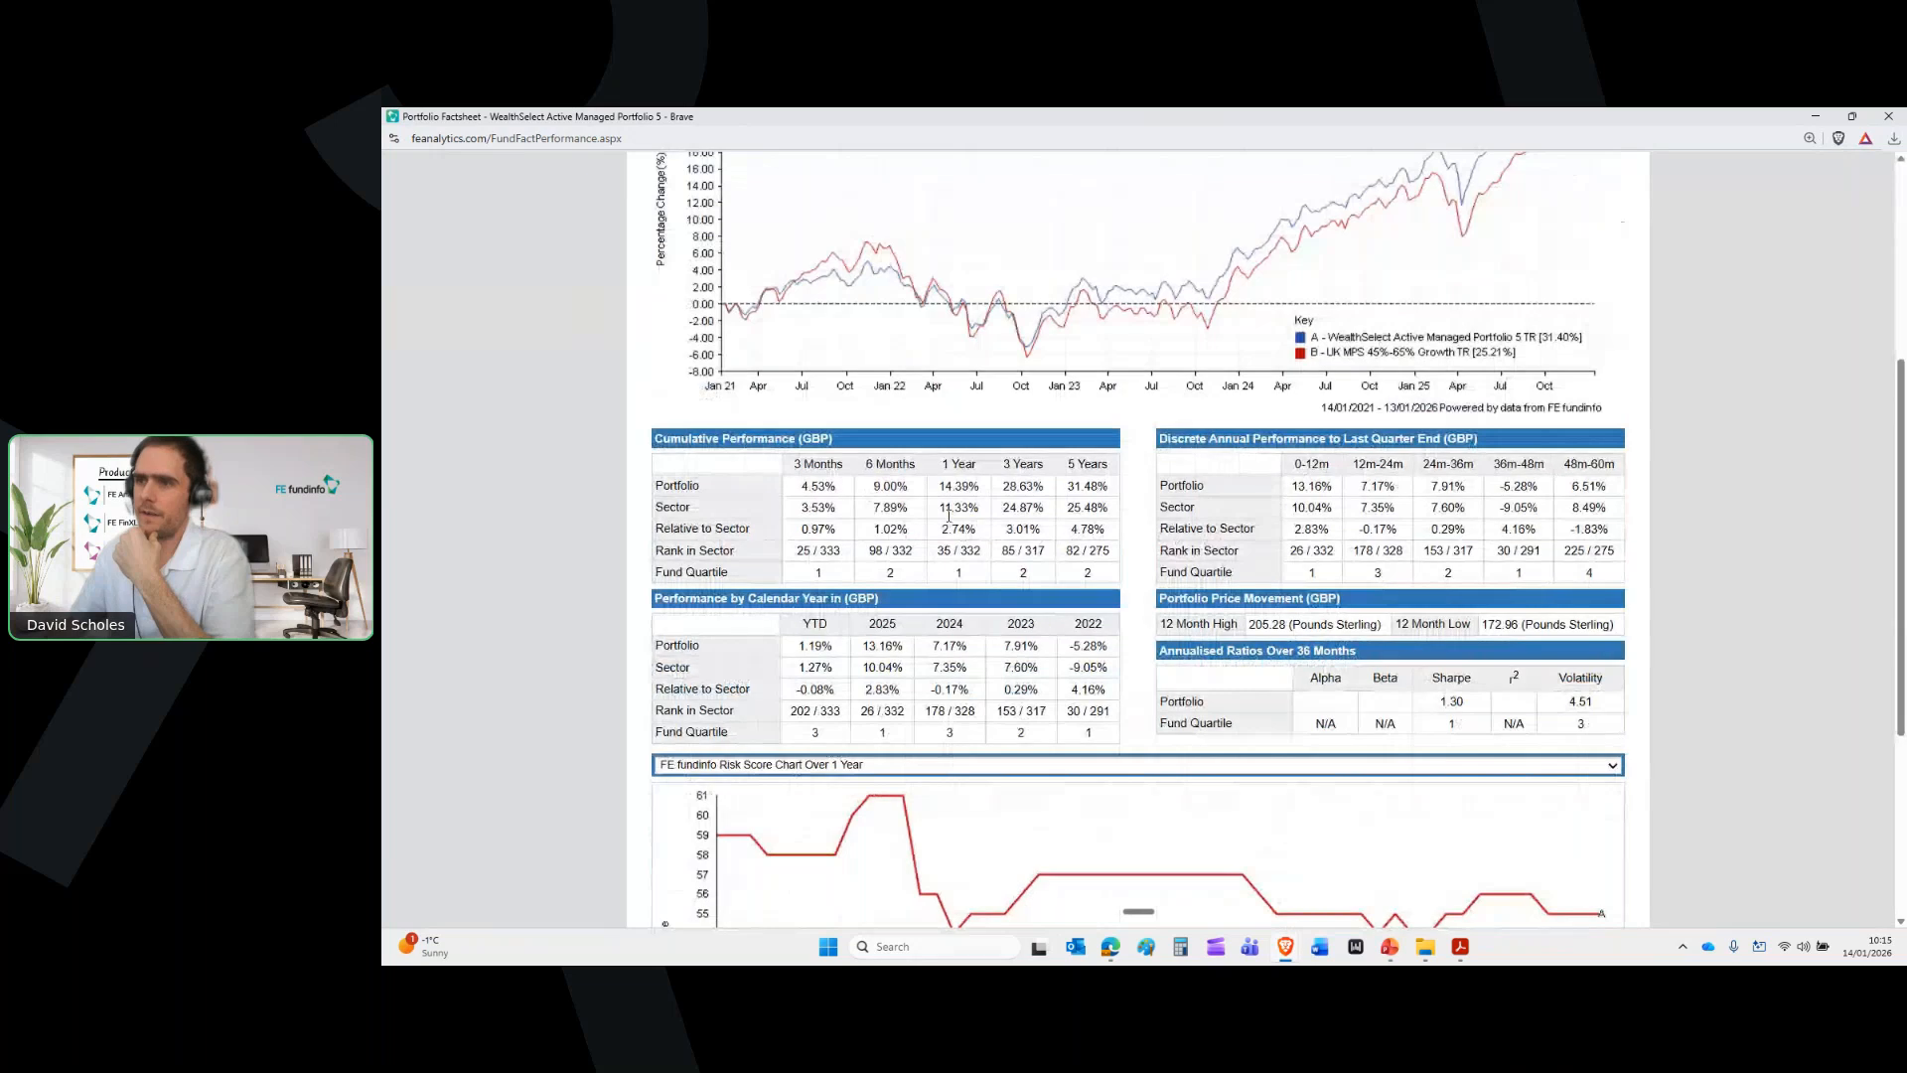
scroll(1232, 519, "down", 5)
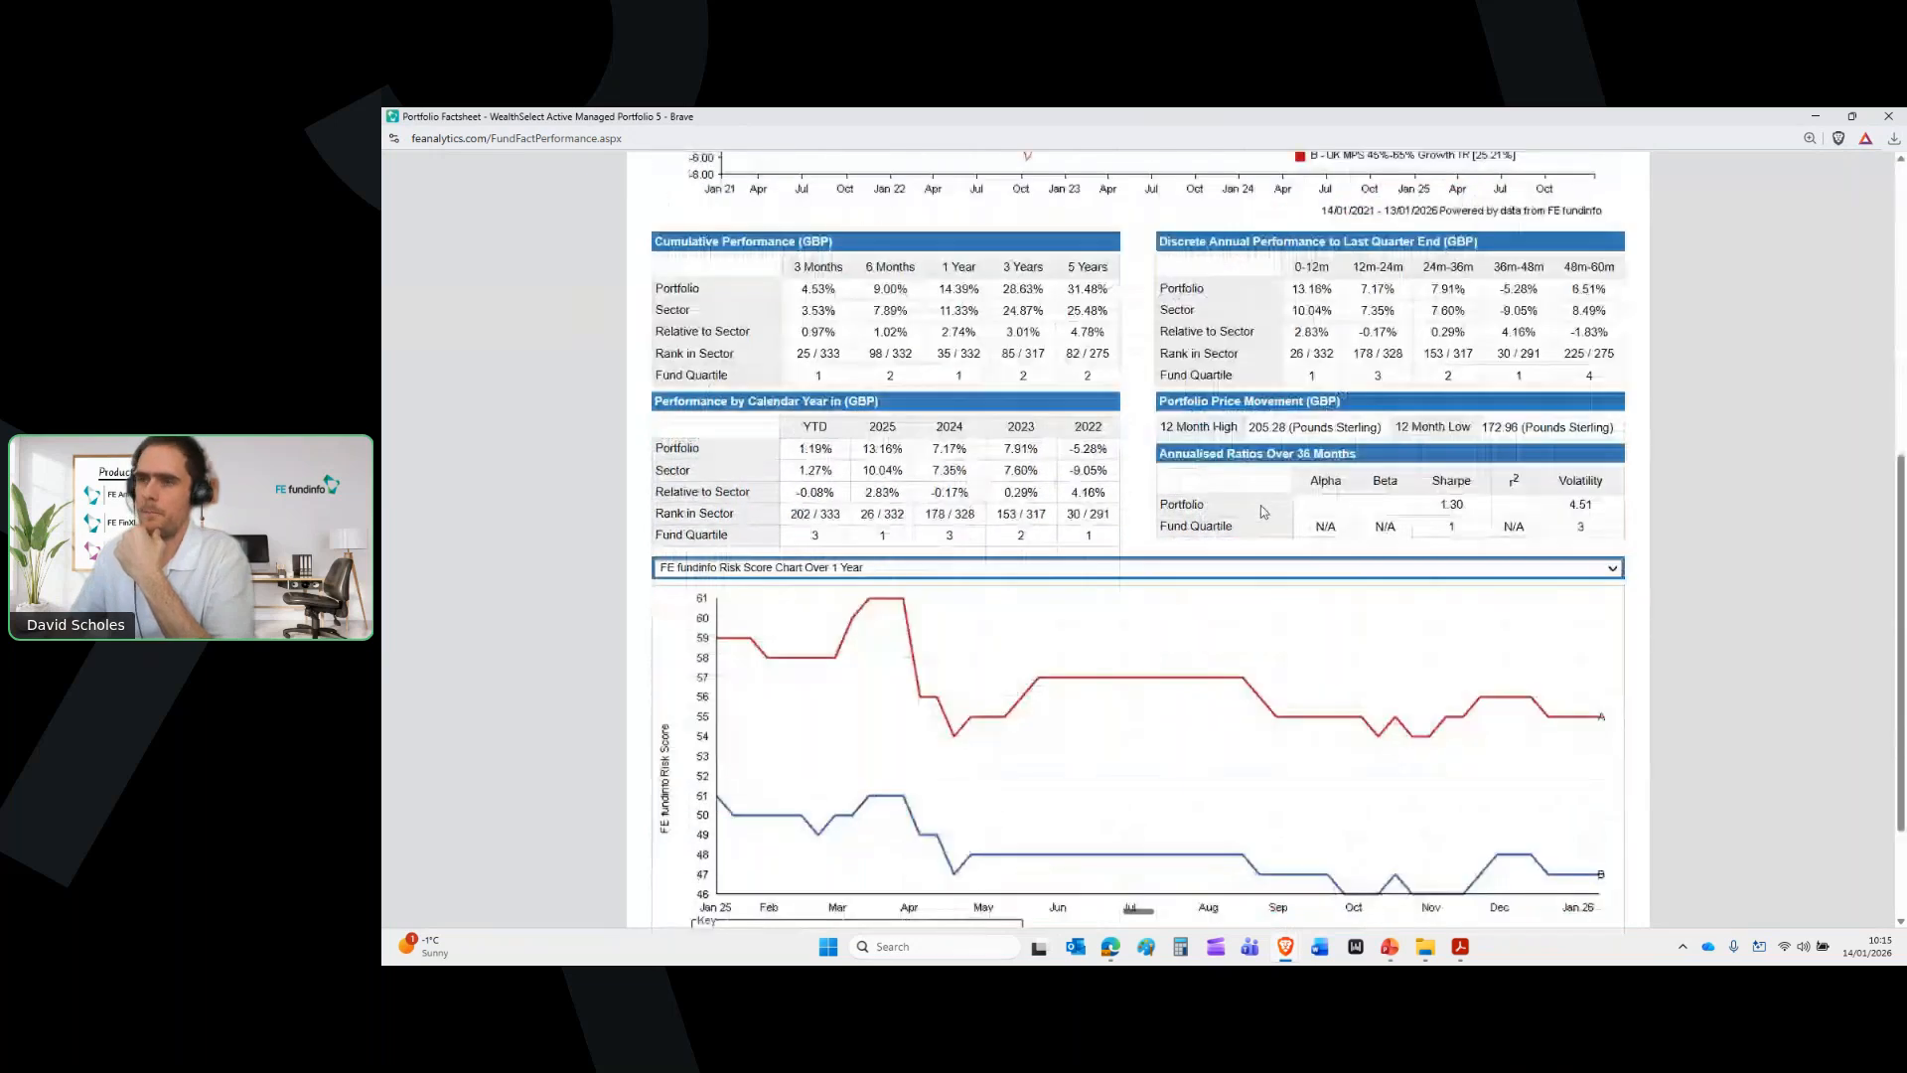
scroll(1261, 507, "up", 13)
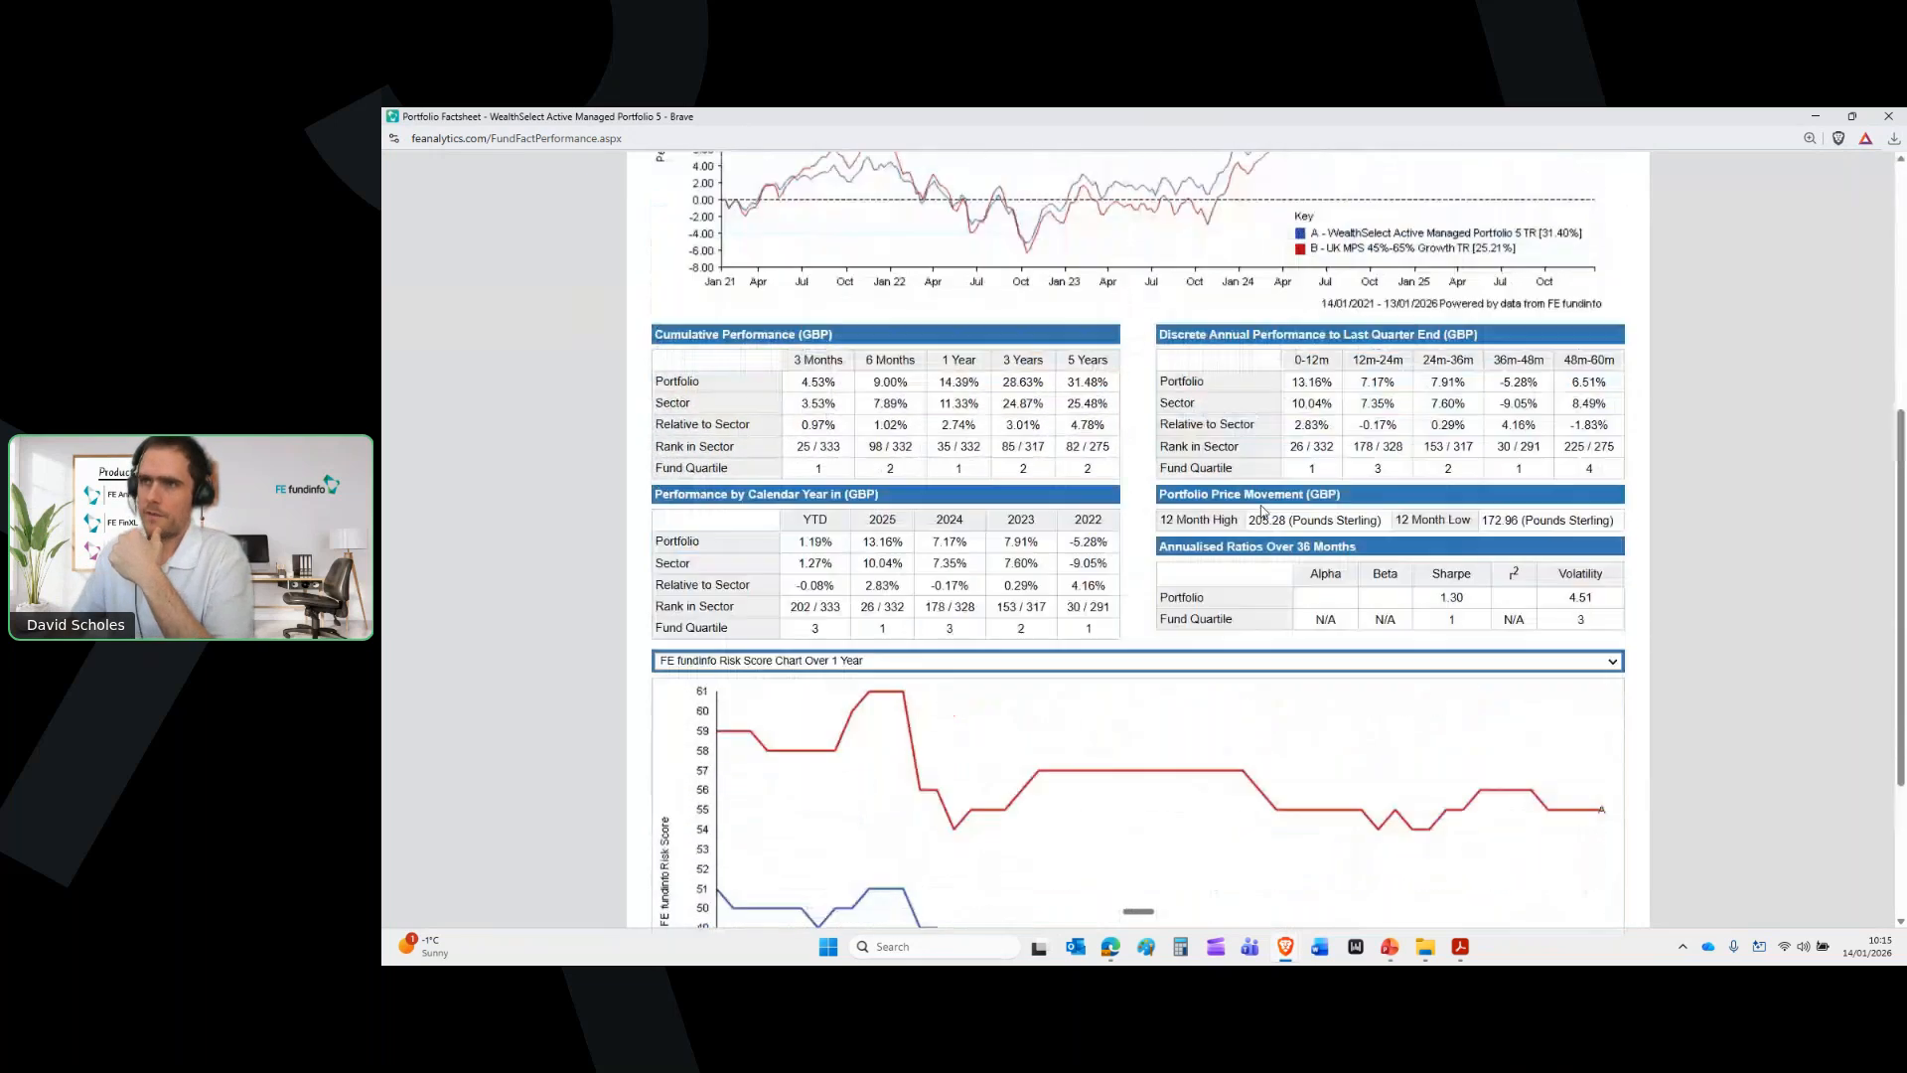
Review the sector, region, asset and credit-rating weightings, then request the Summary Factsheet PDF
left_click(1008, 381)
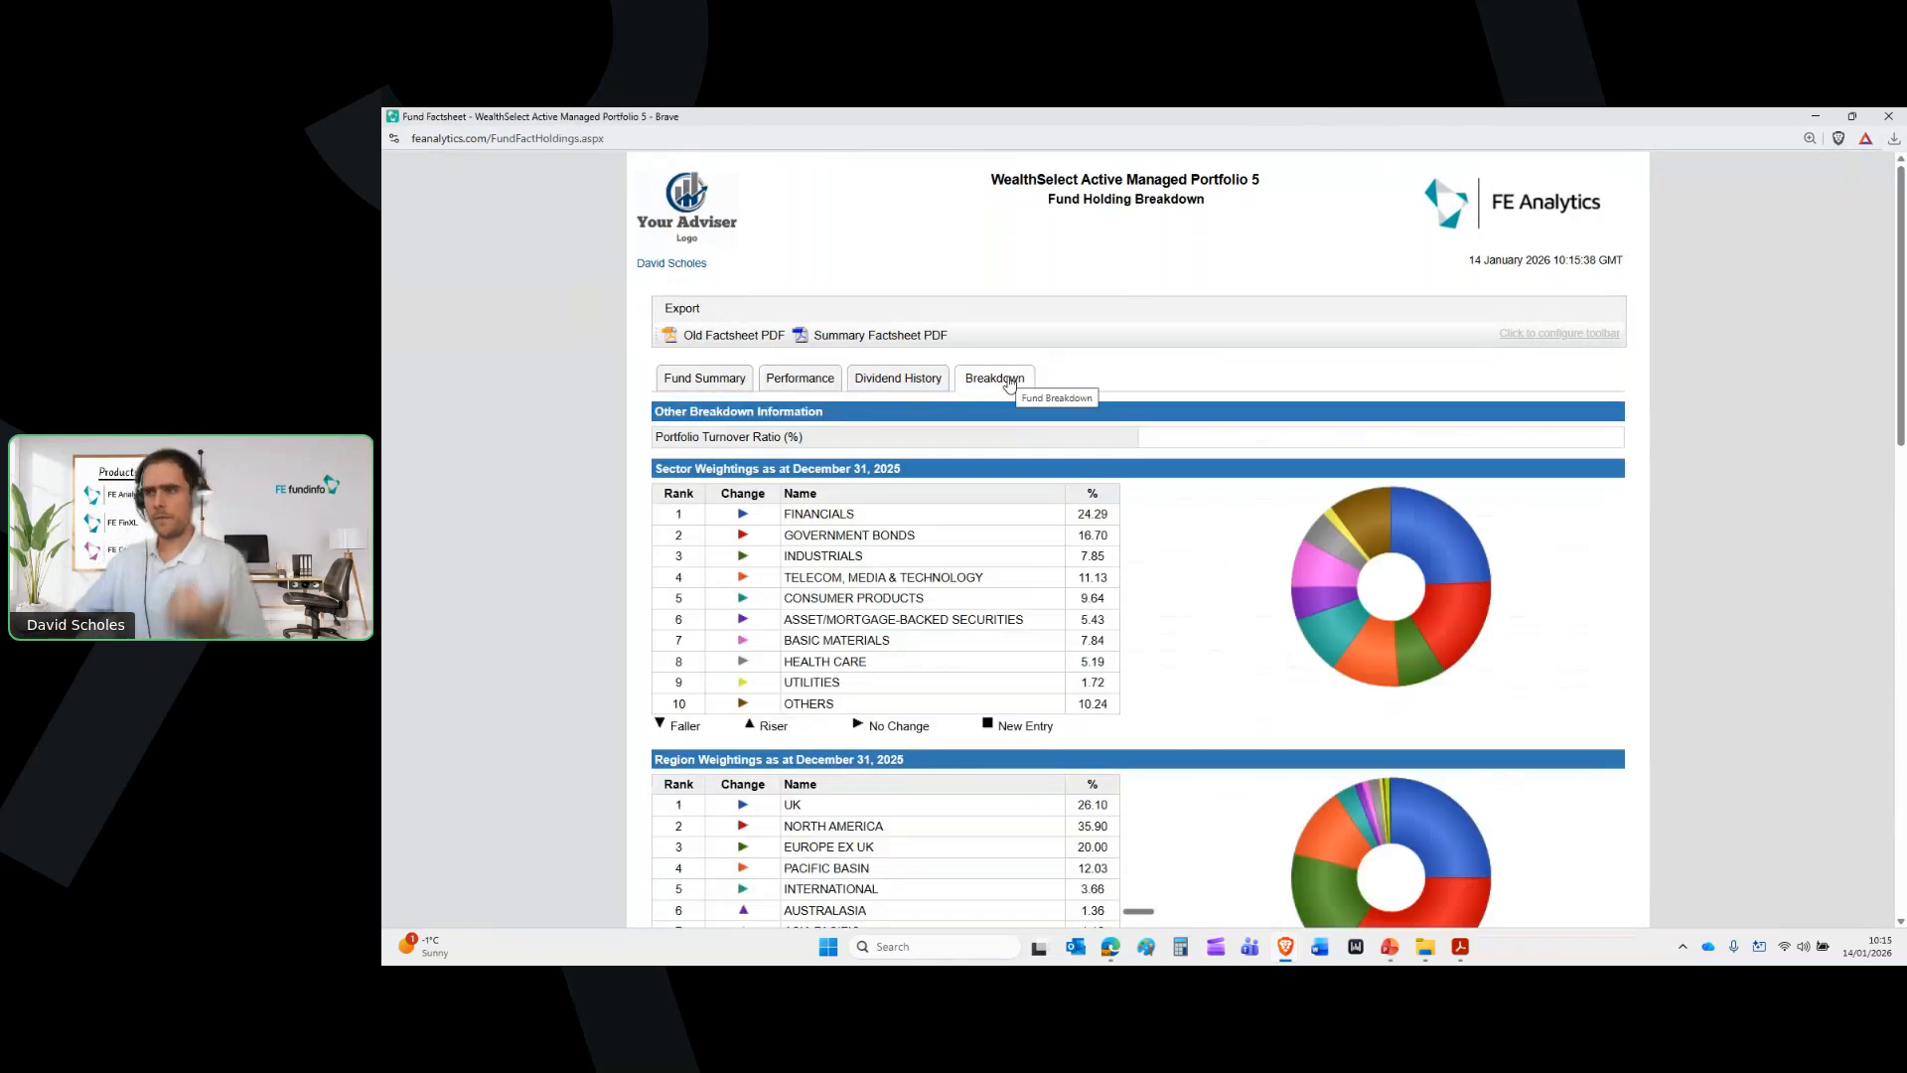
scroll(1249, 536, "down", 5)
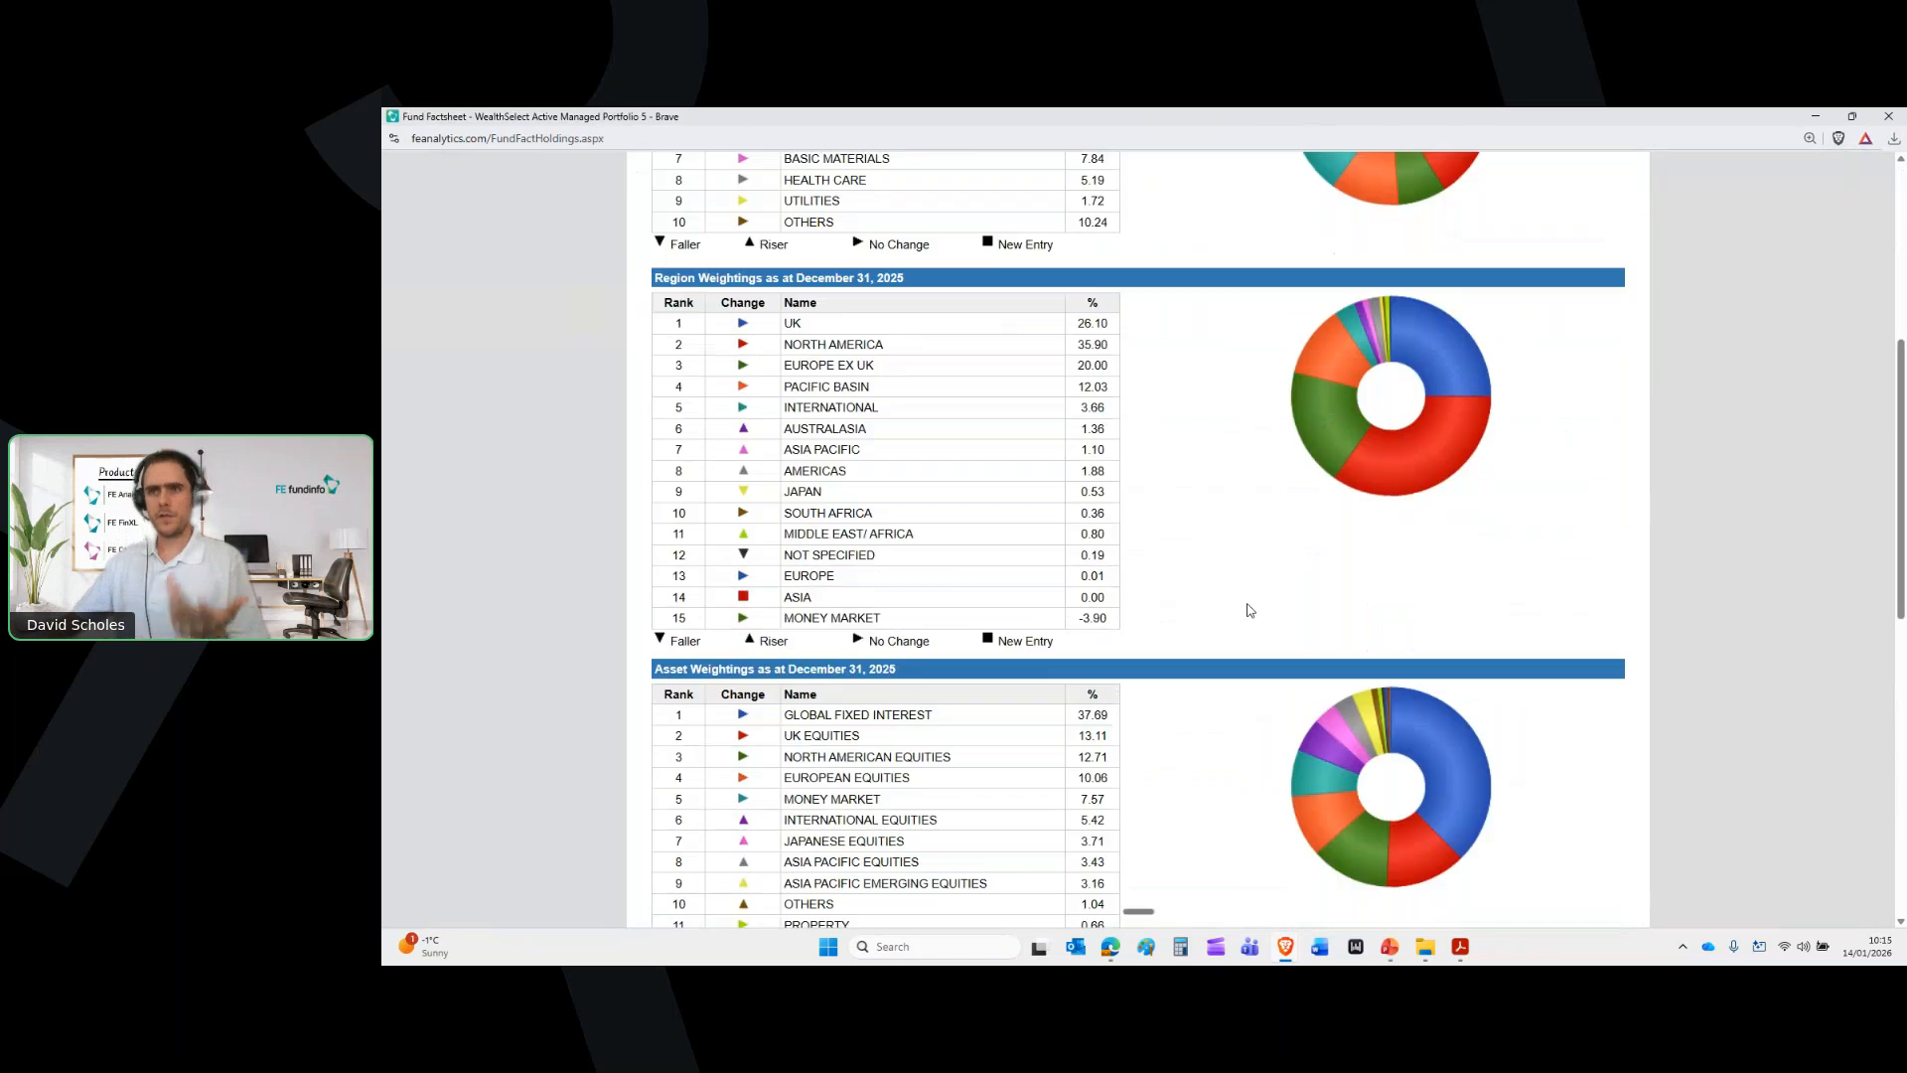
scroll(1249, 610, "down", 3)
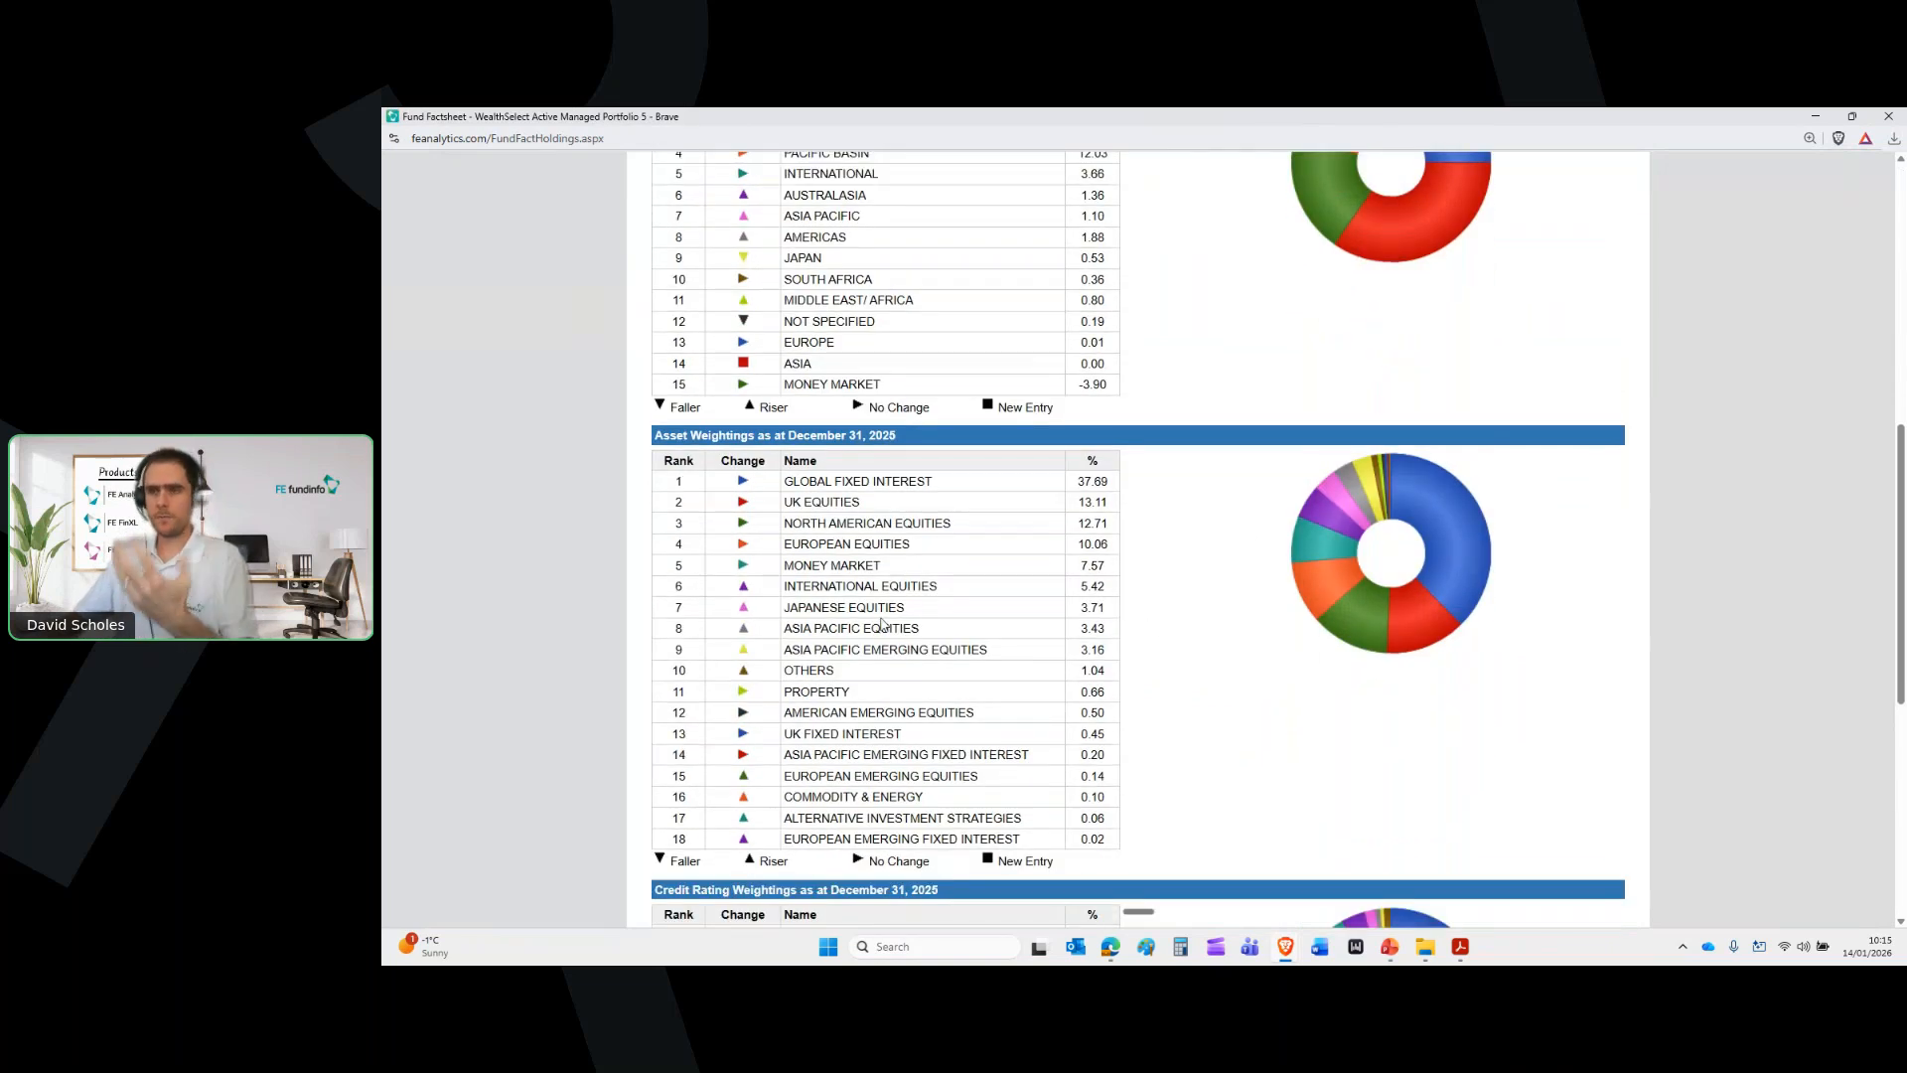
scroll(1347, 623, "down", 5)
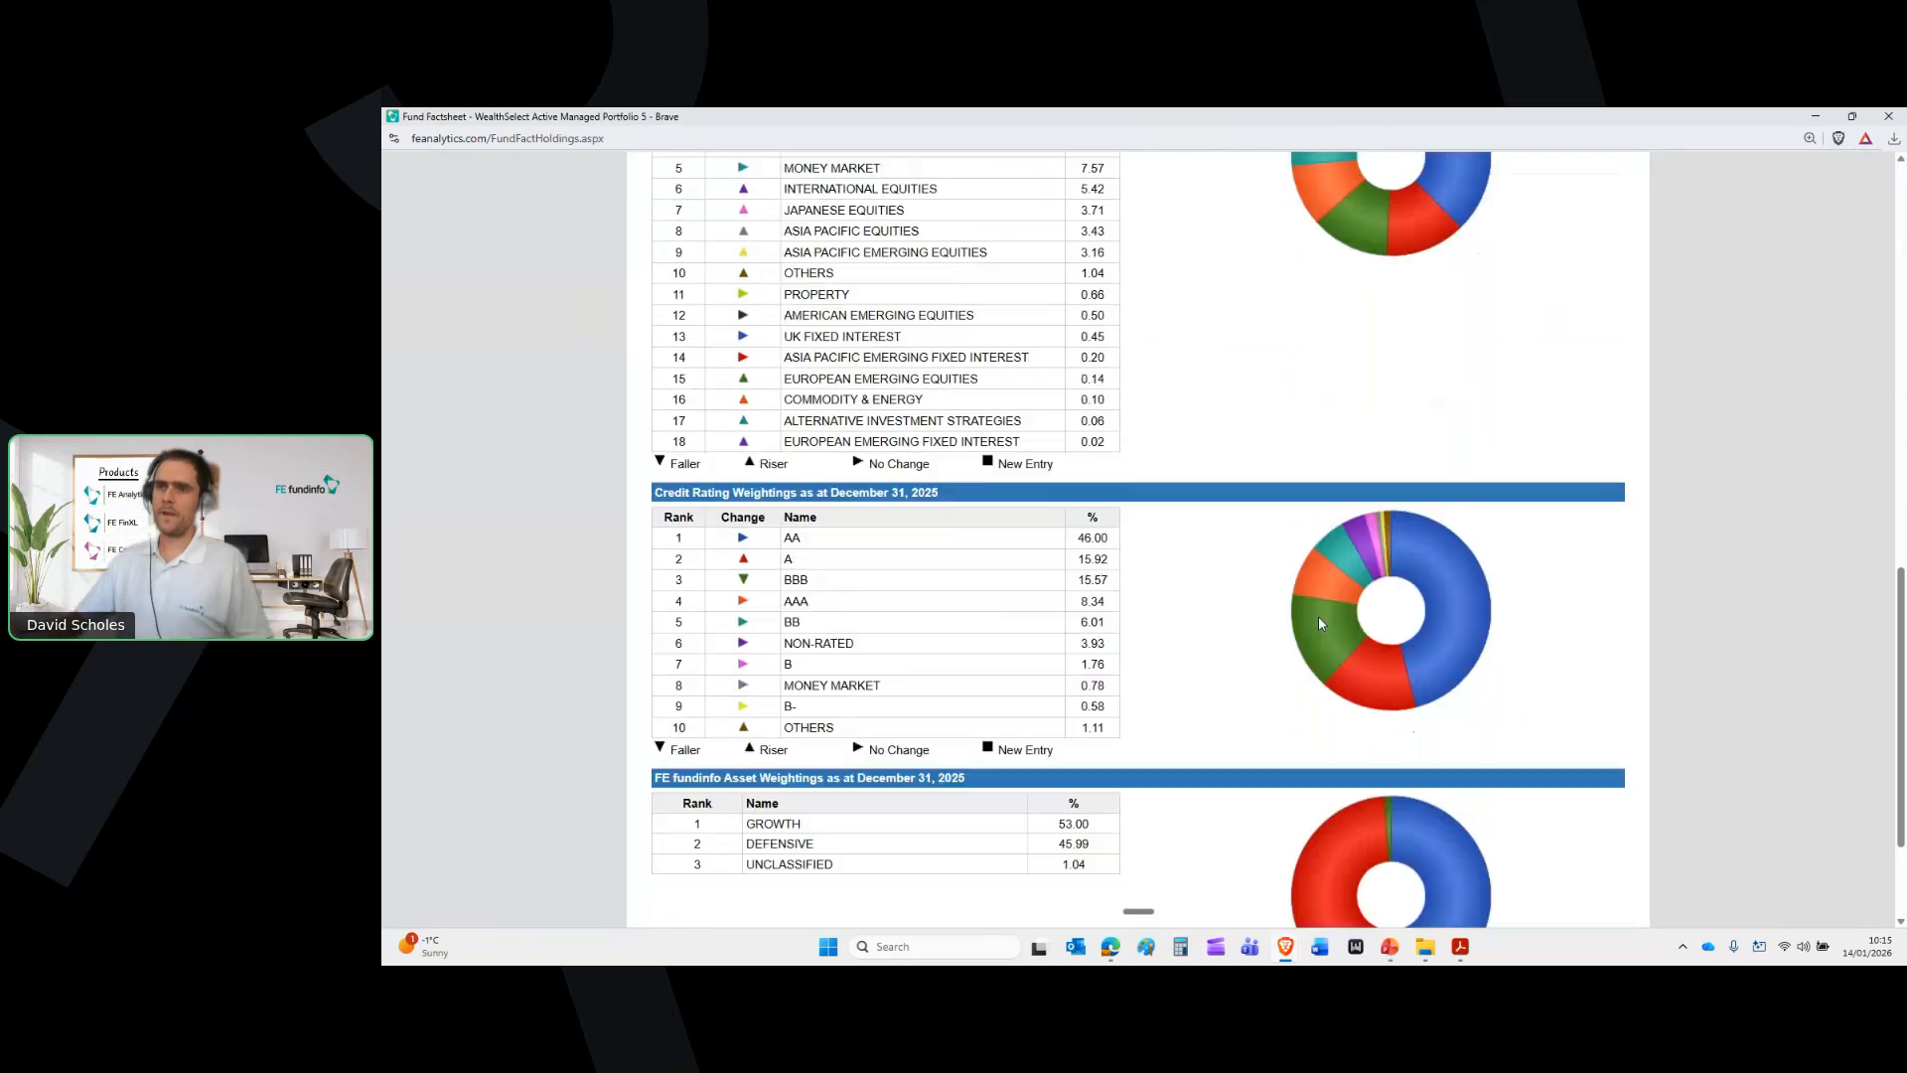
scroll(1319, 623, "down", 2)
scroll(1320, 623, "down", 1)
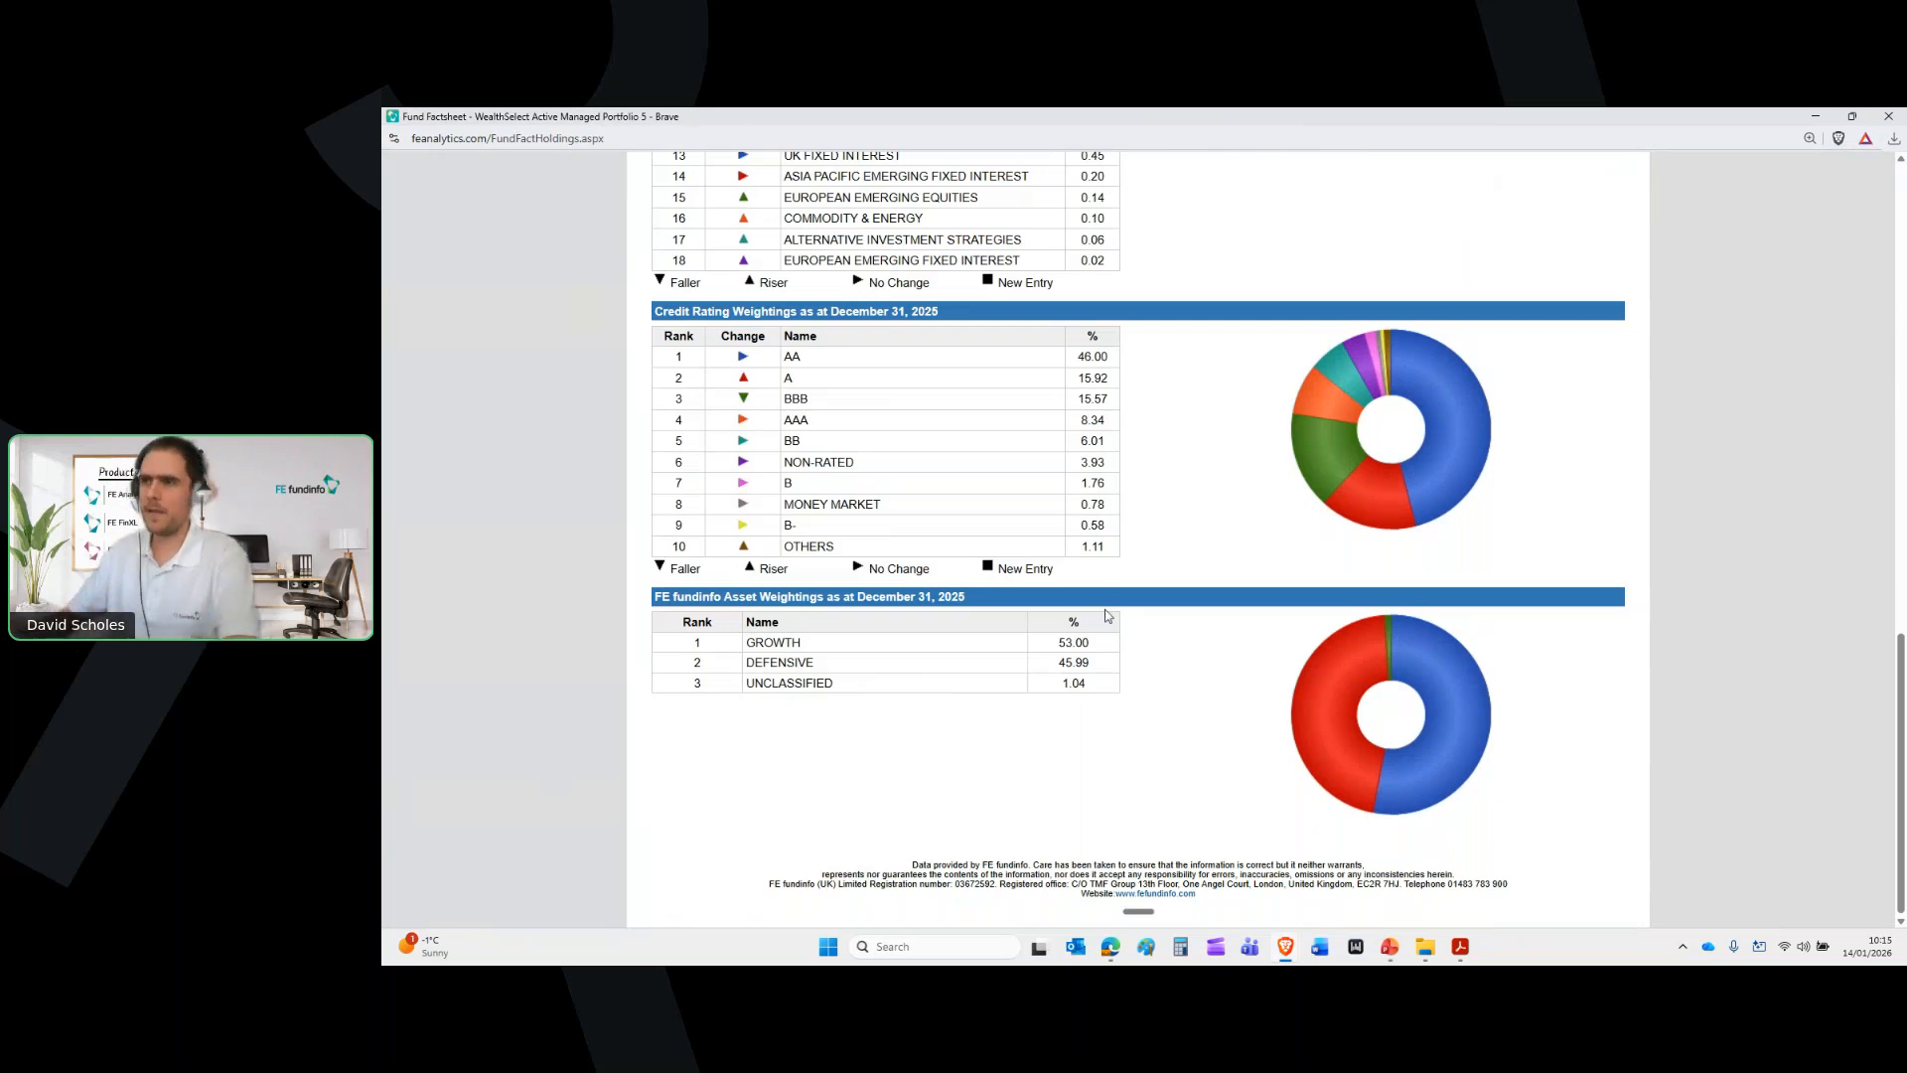
scroll(1106, 608, "up", 10)
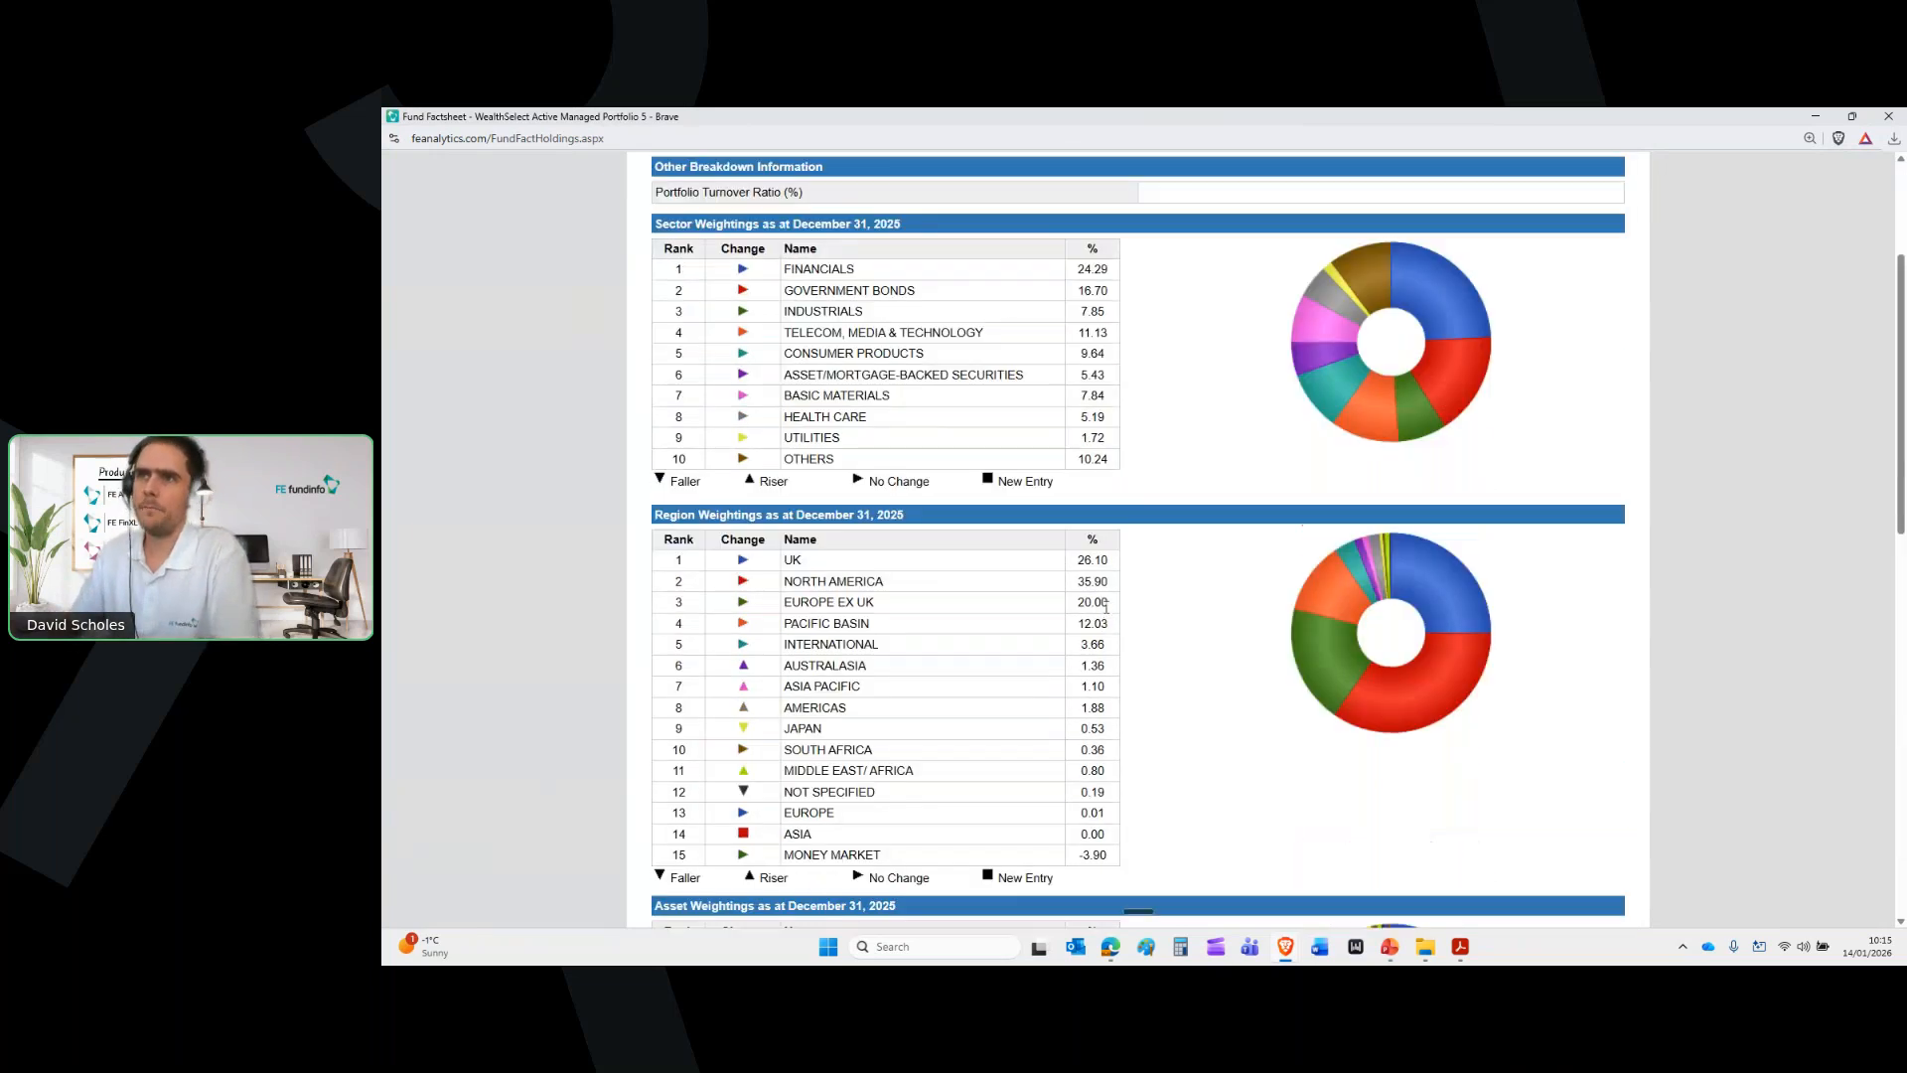
scroll(1105, 608, "up", 3)
left_click(901, 336)
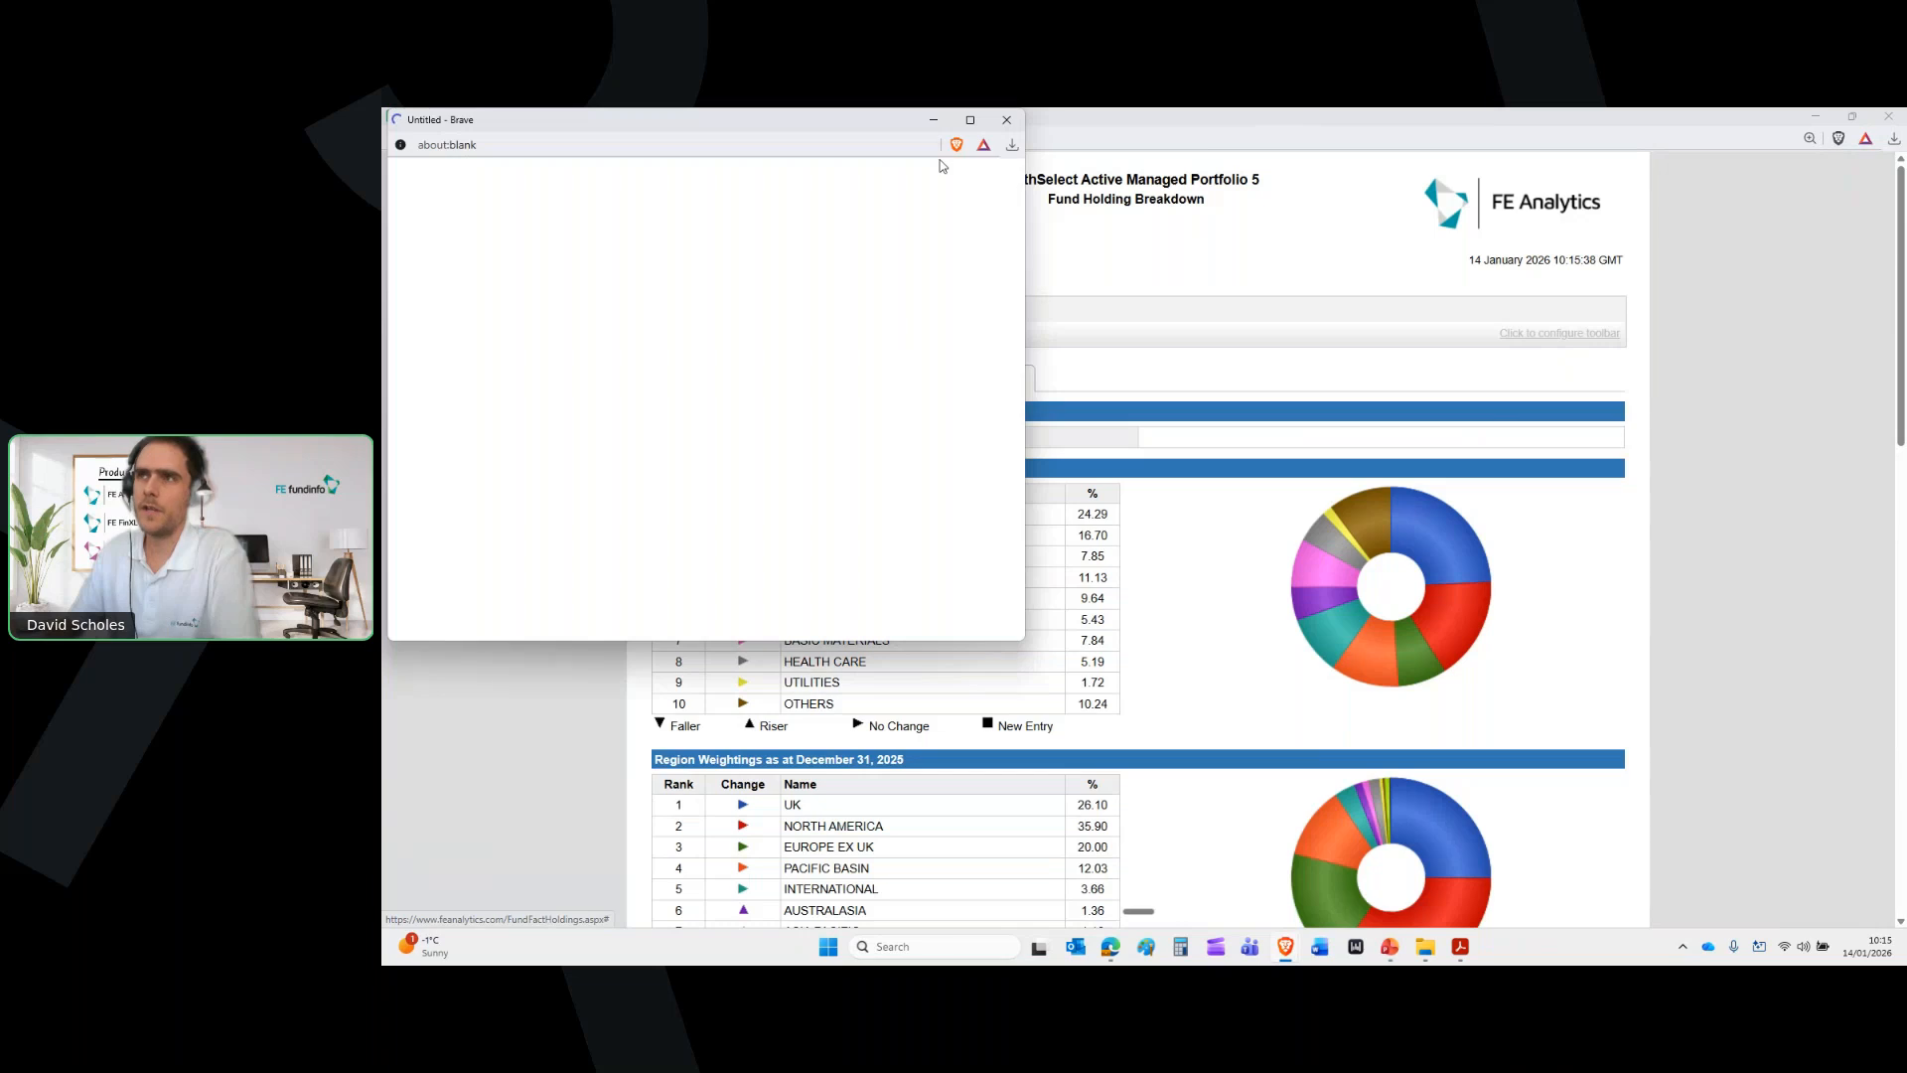
Maximise the Summary Factsheet PDF, read its performance tables and asset breakdown, then close it
left_click(972, 120)
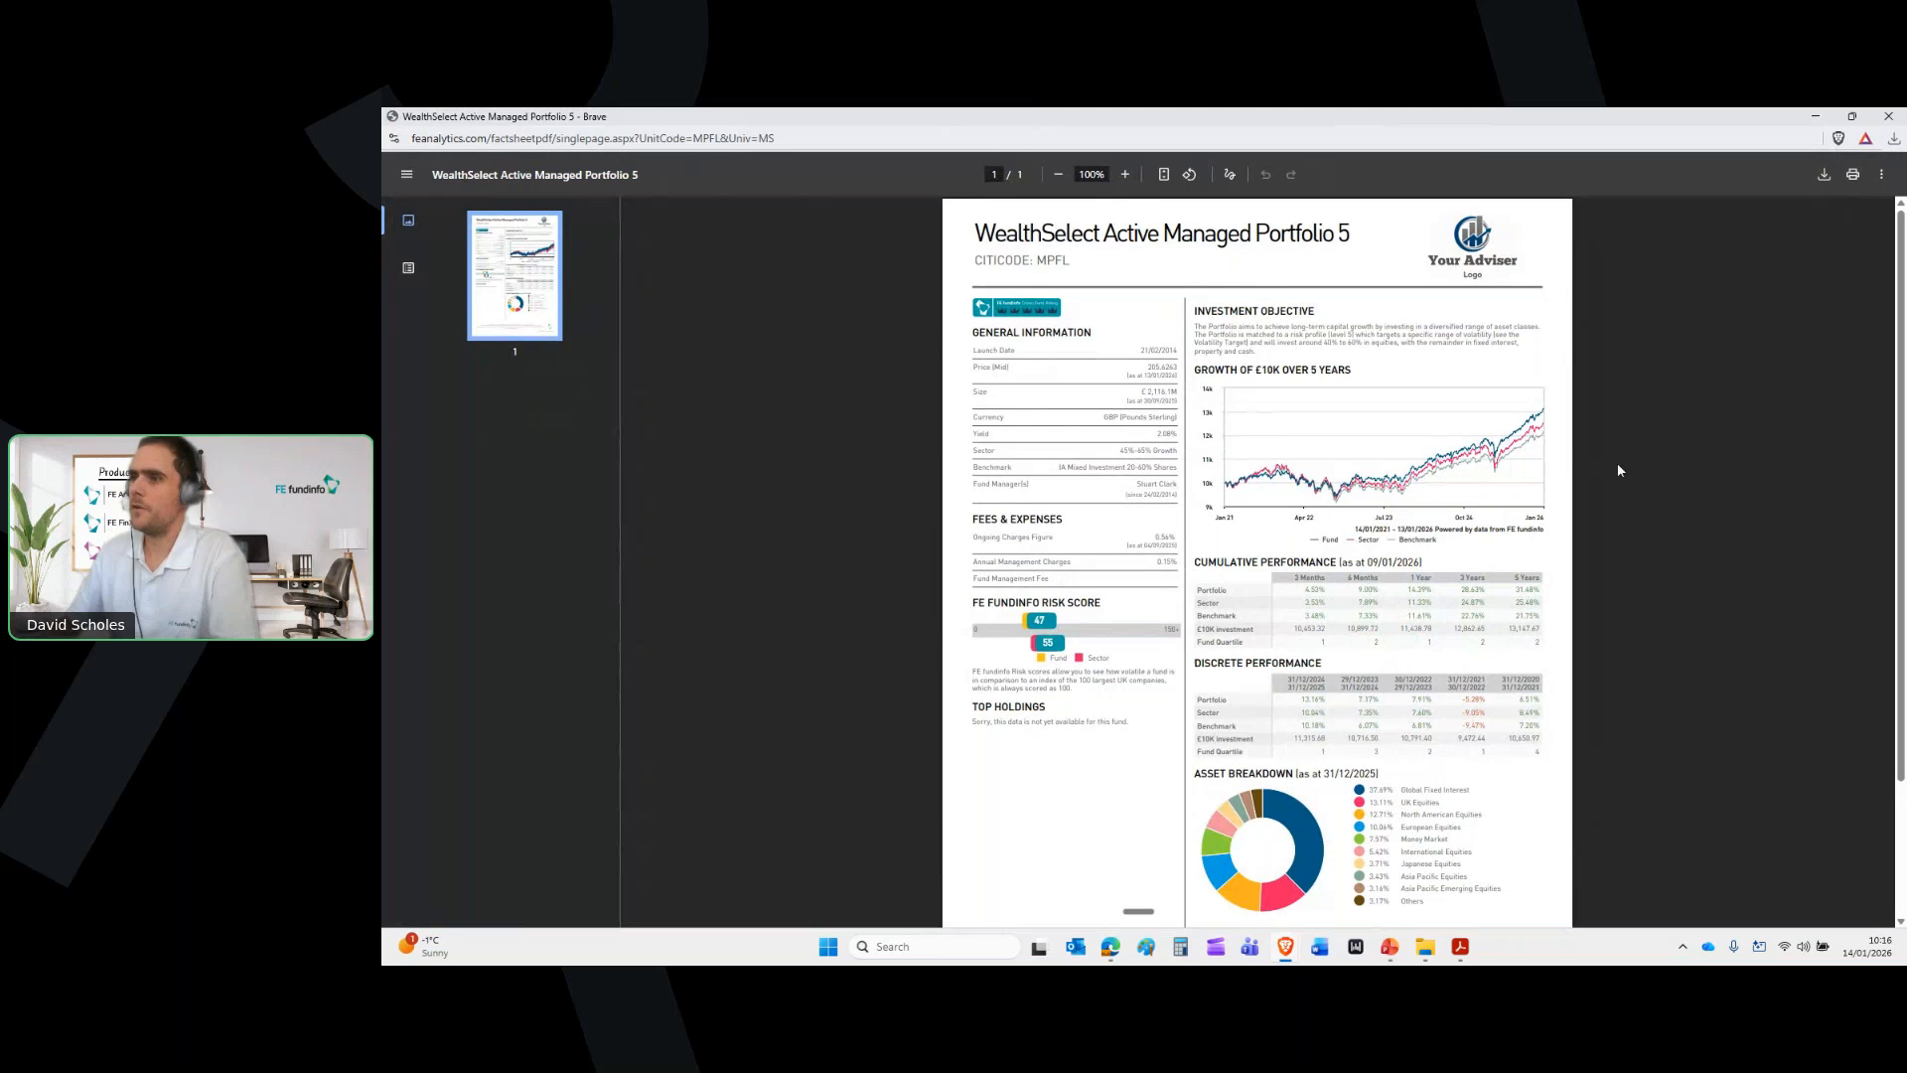
scroll(1613, 465, "down", 1)
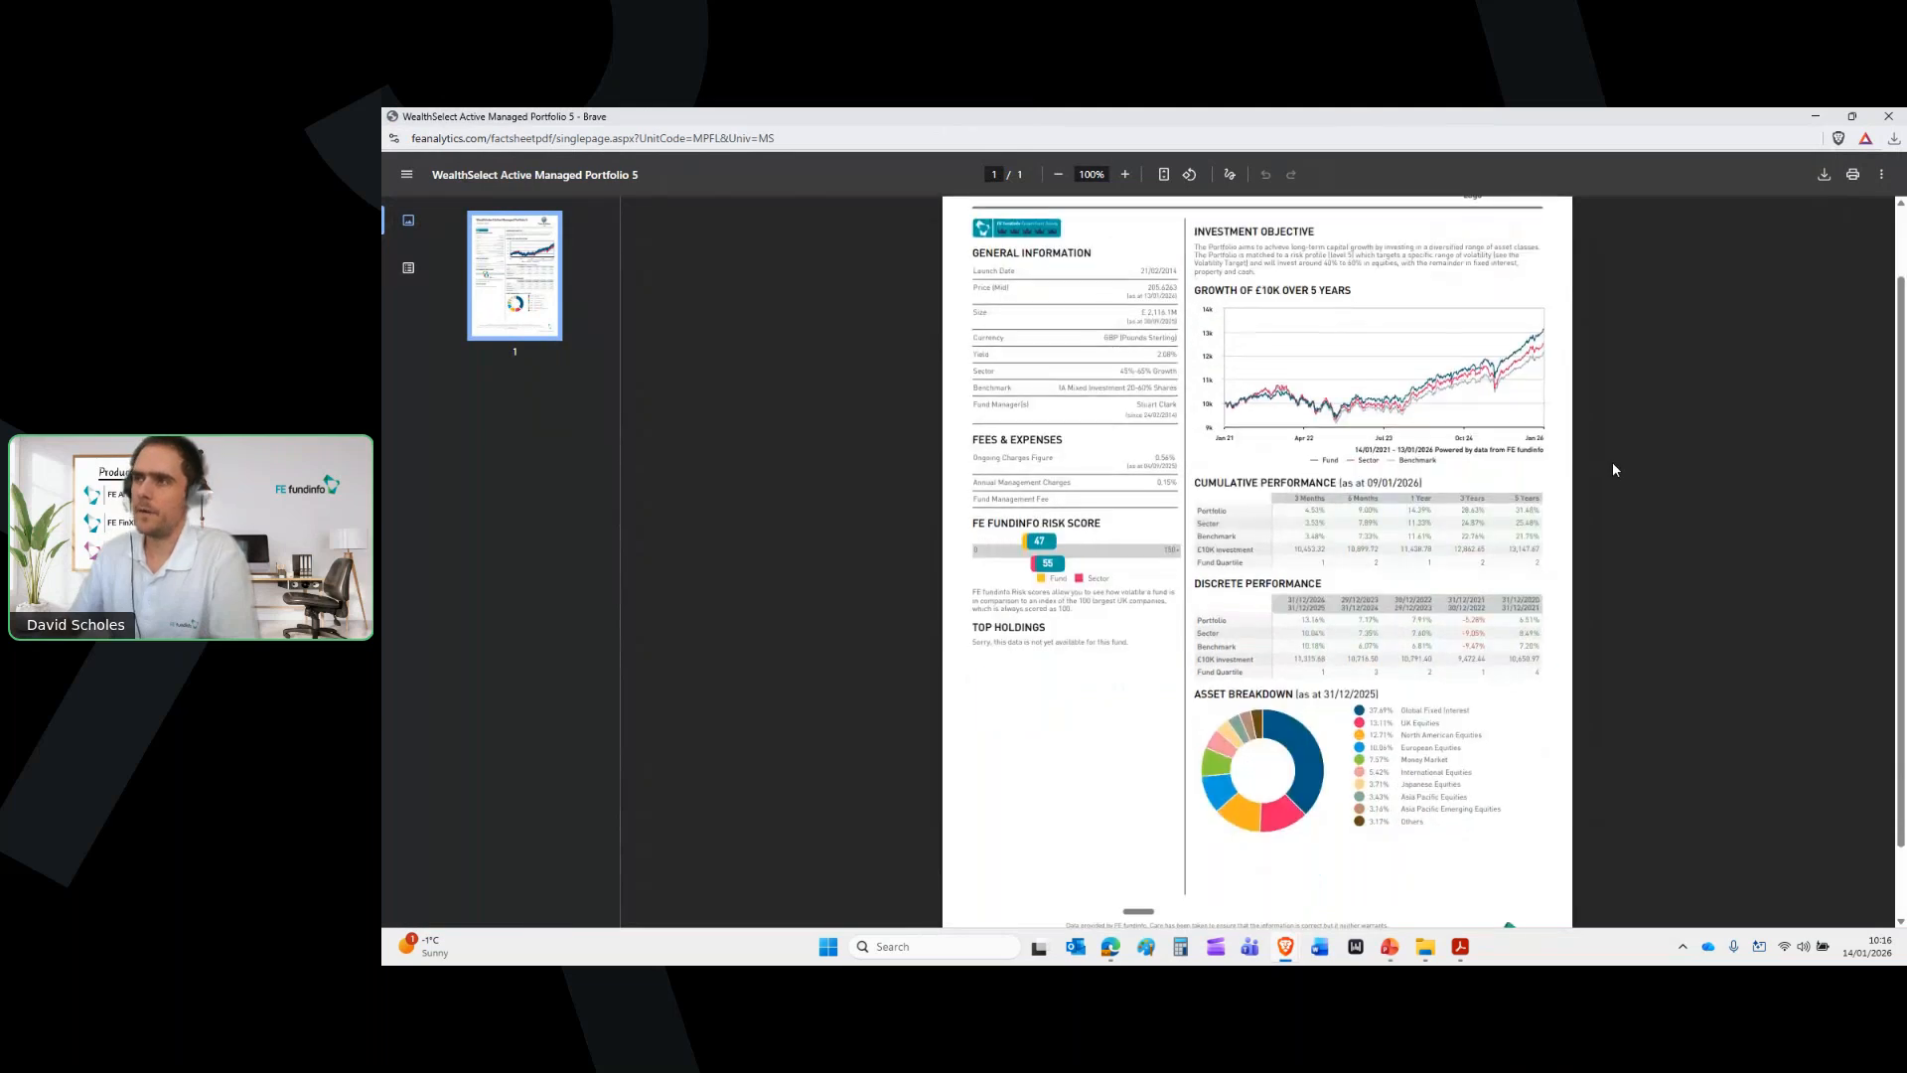
scroll(1613, 465, "down", 1)
scroll(1613, 462, "up", 2)
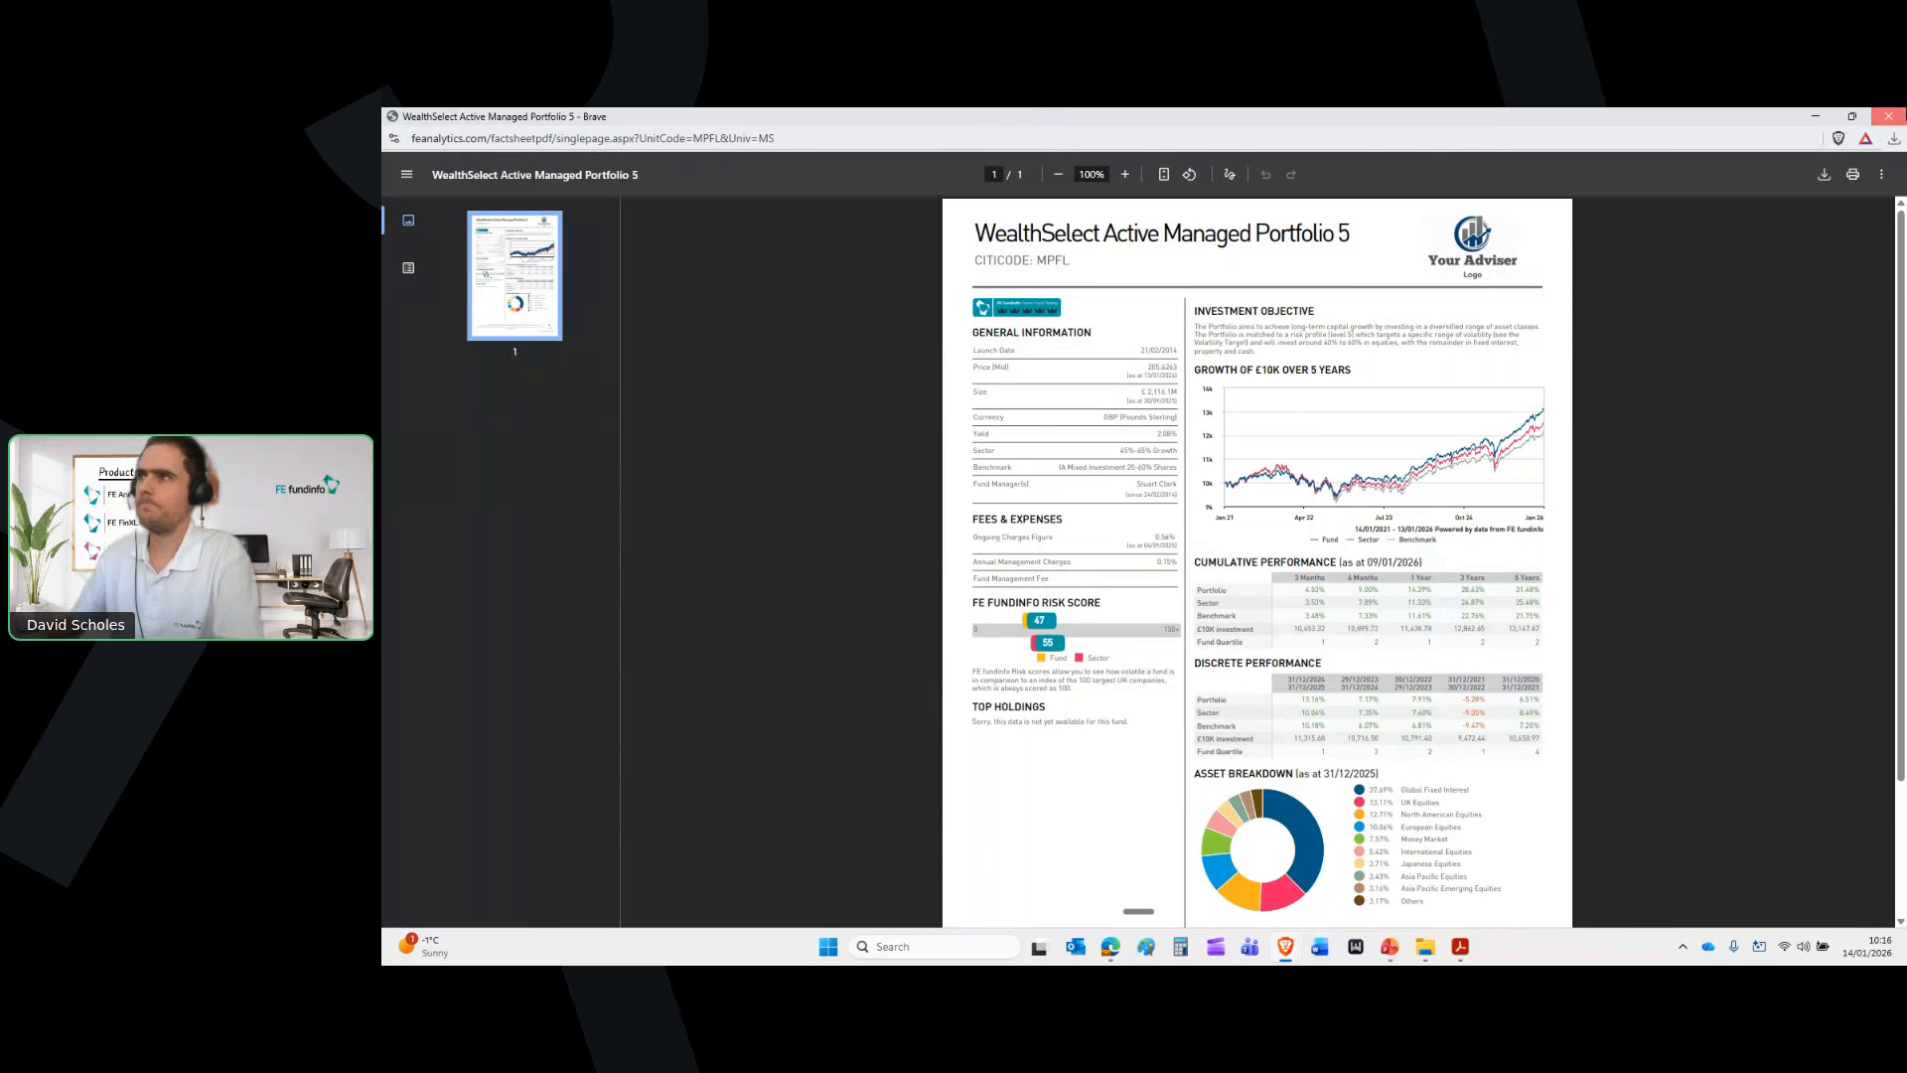
left_click(1889, 116)
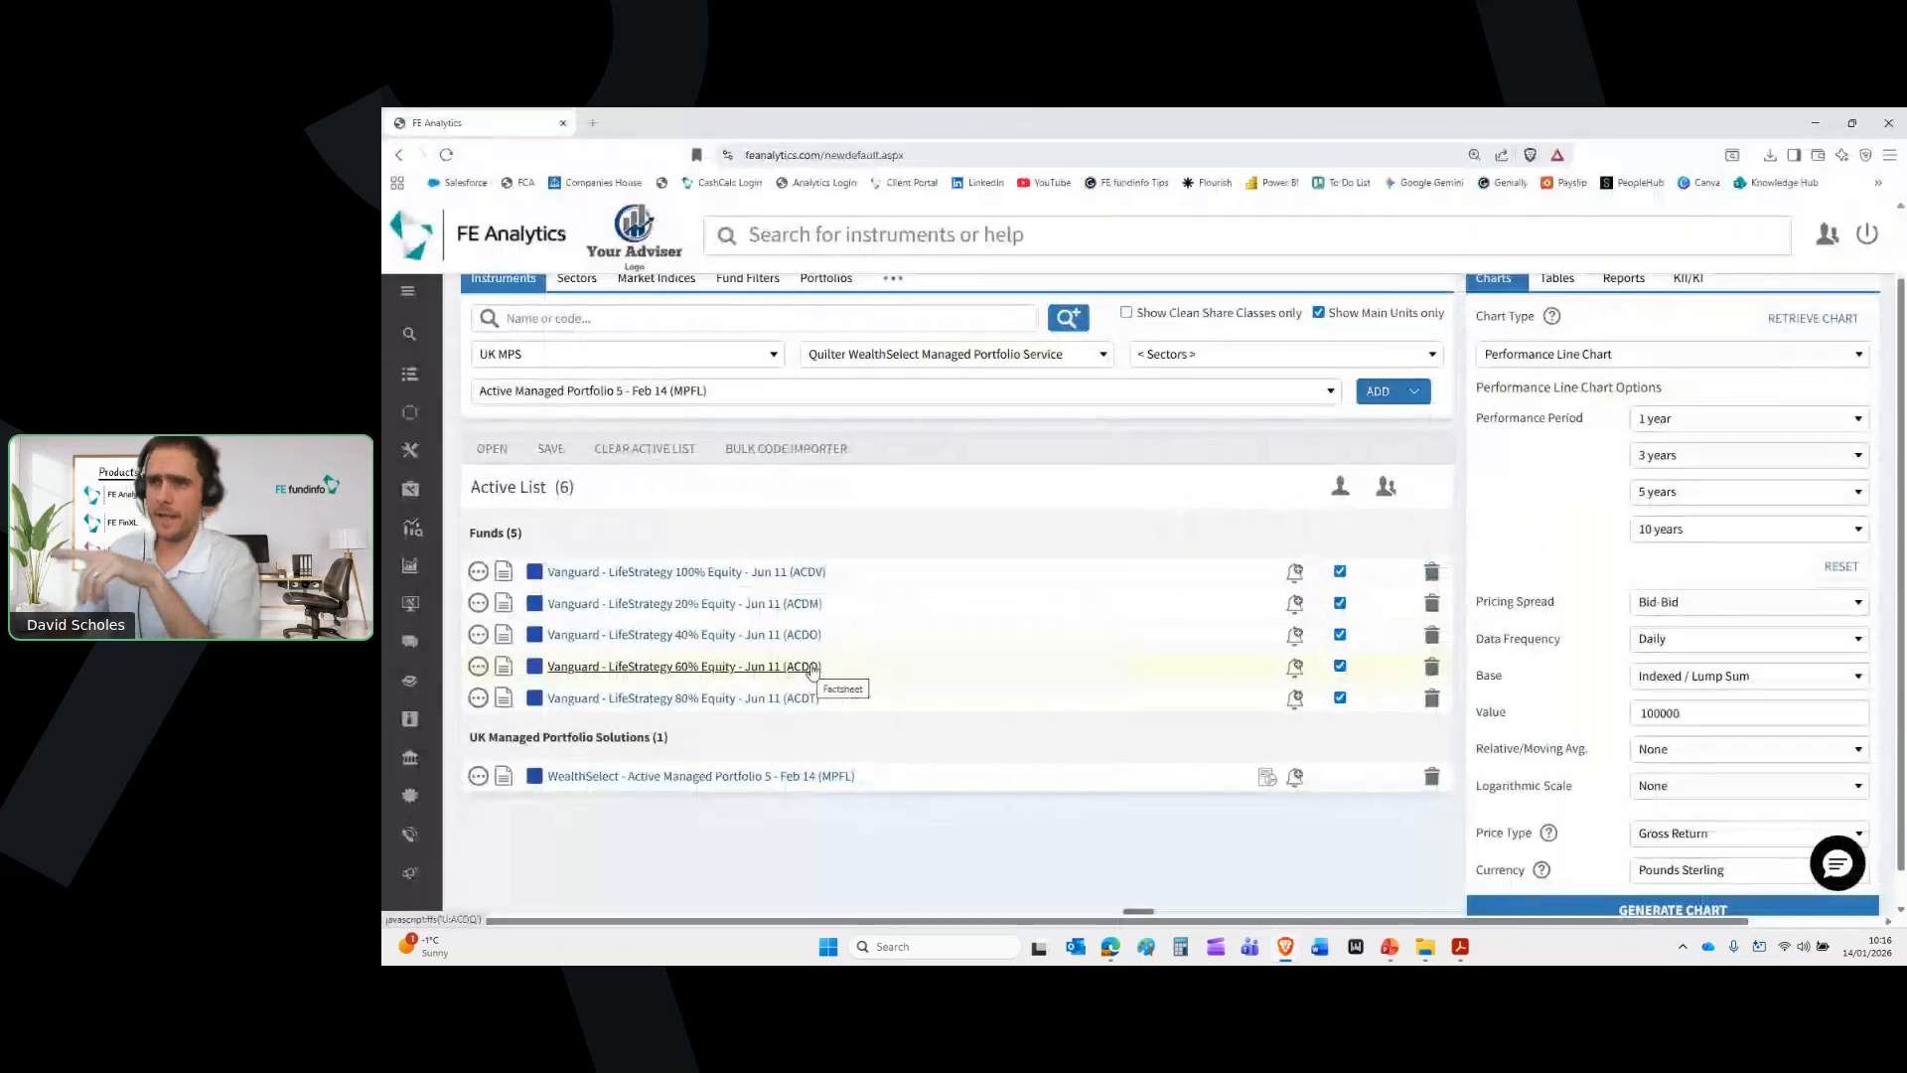
Browse the Sectors list, then switch to searching Market Indices
scroll(770, 561, "up", 1)
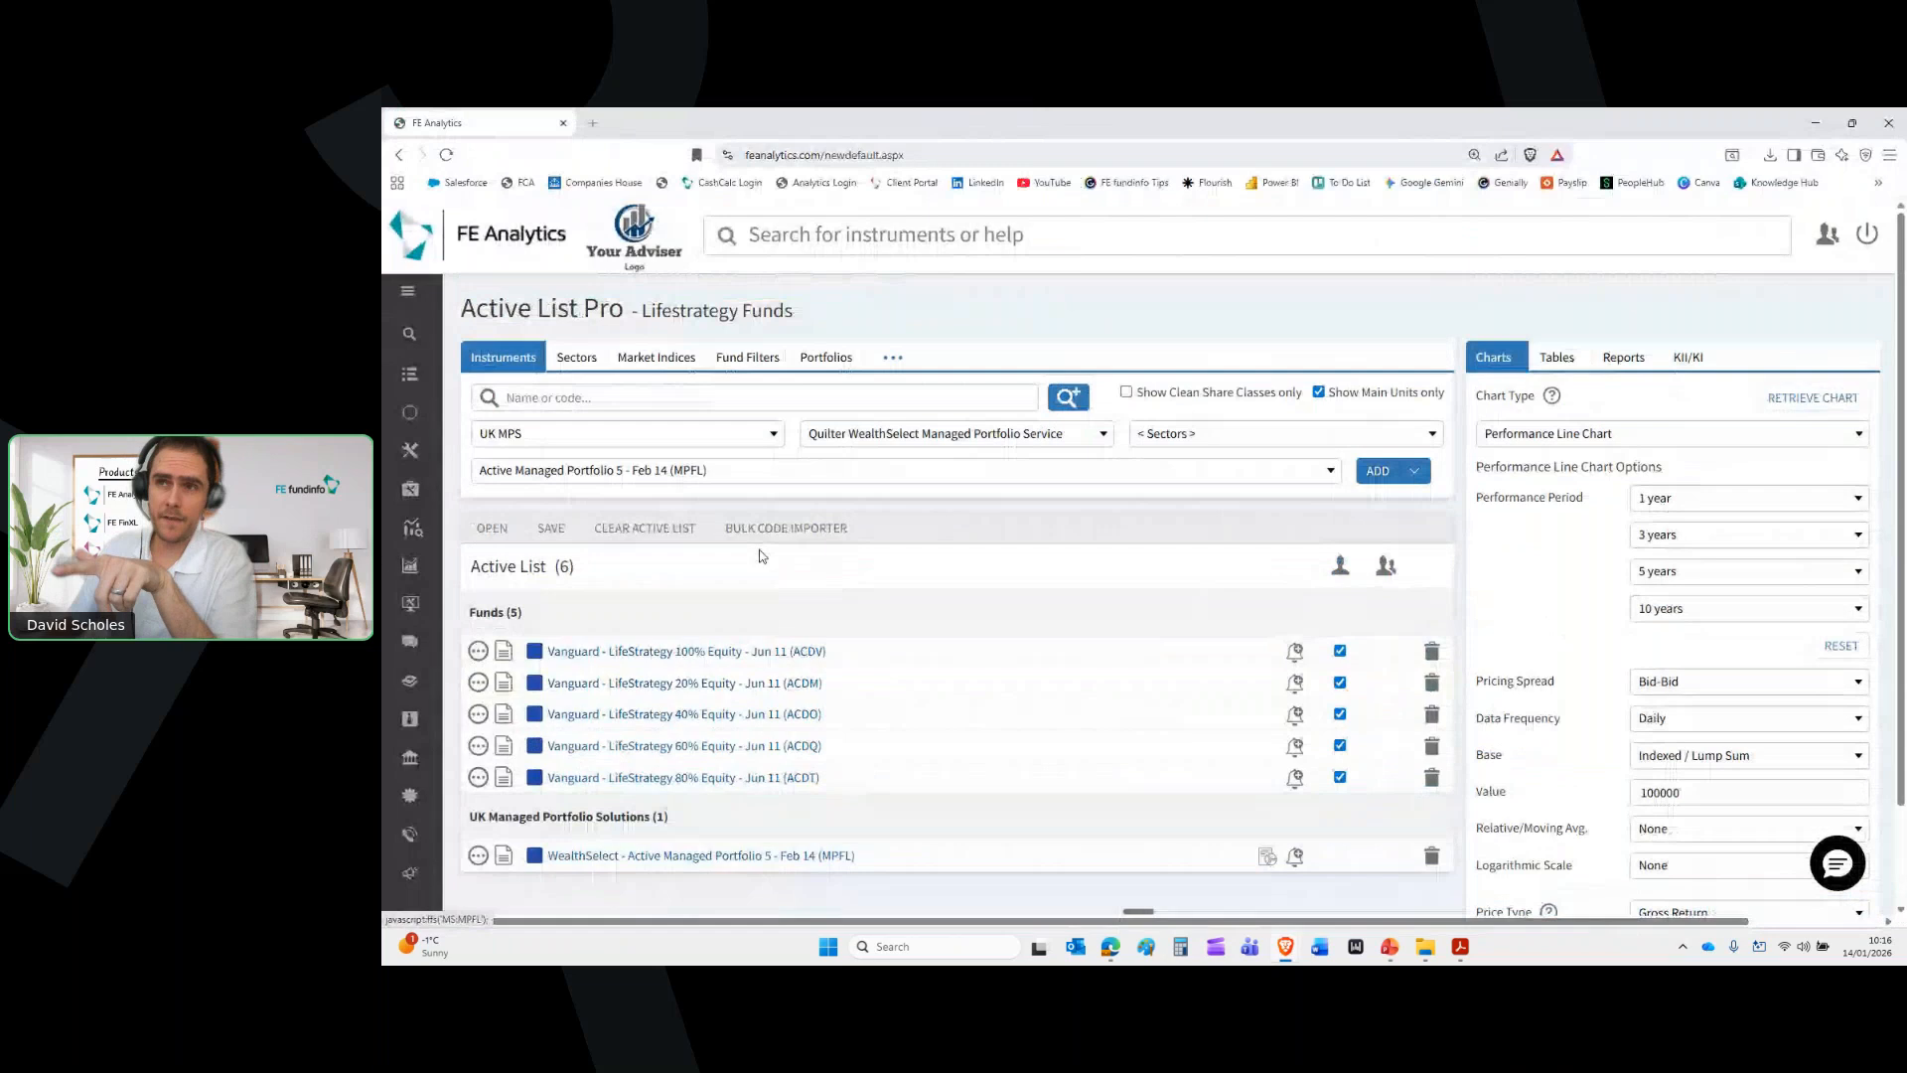
left_click(581, 358)
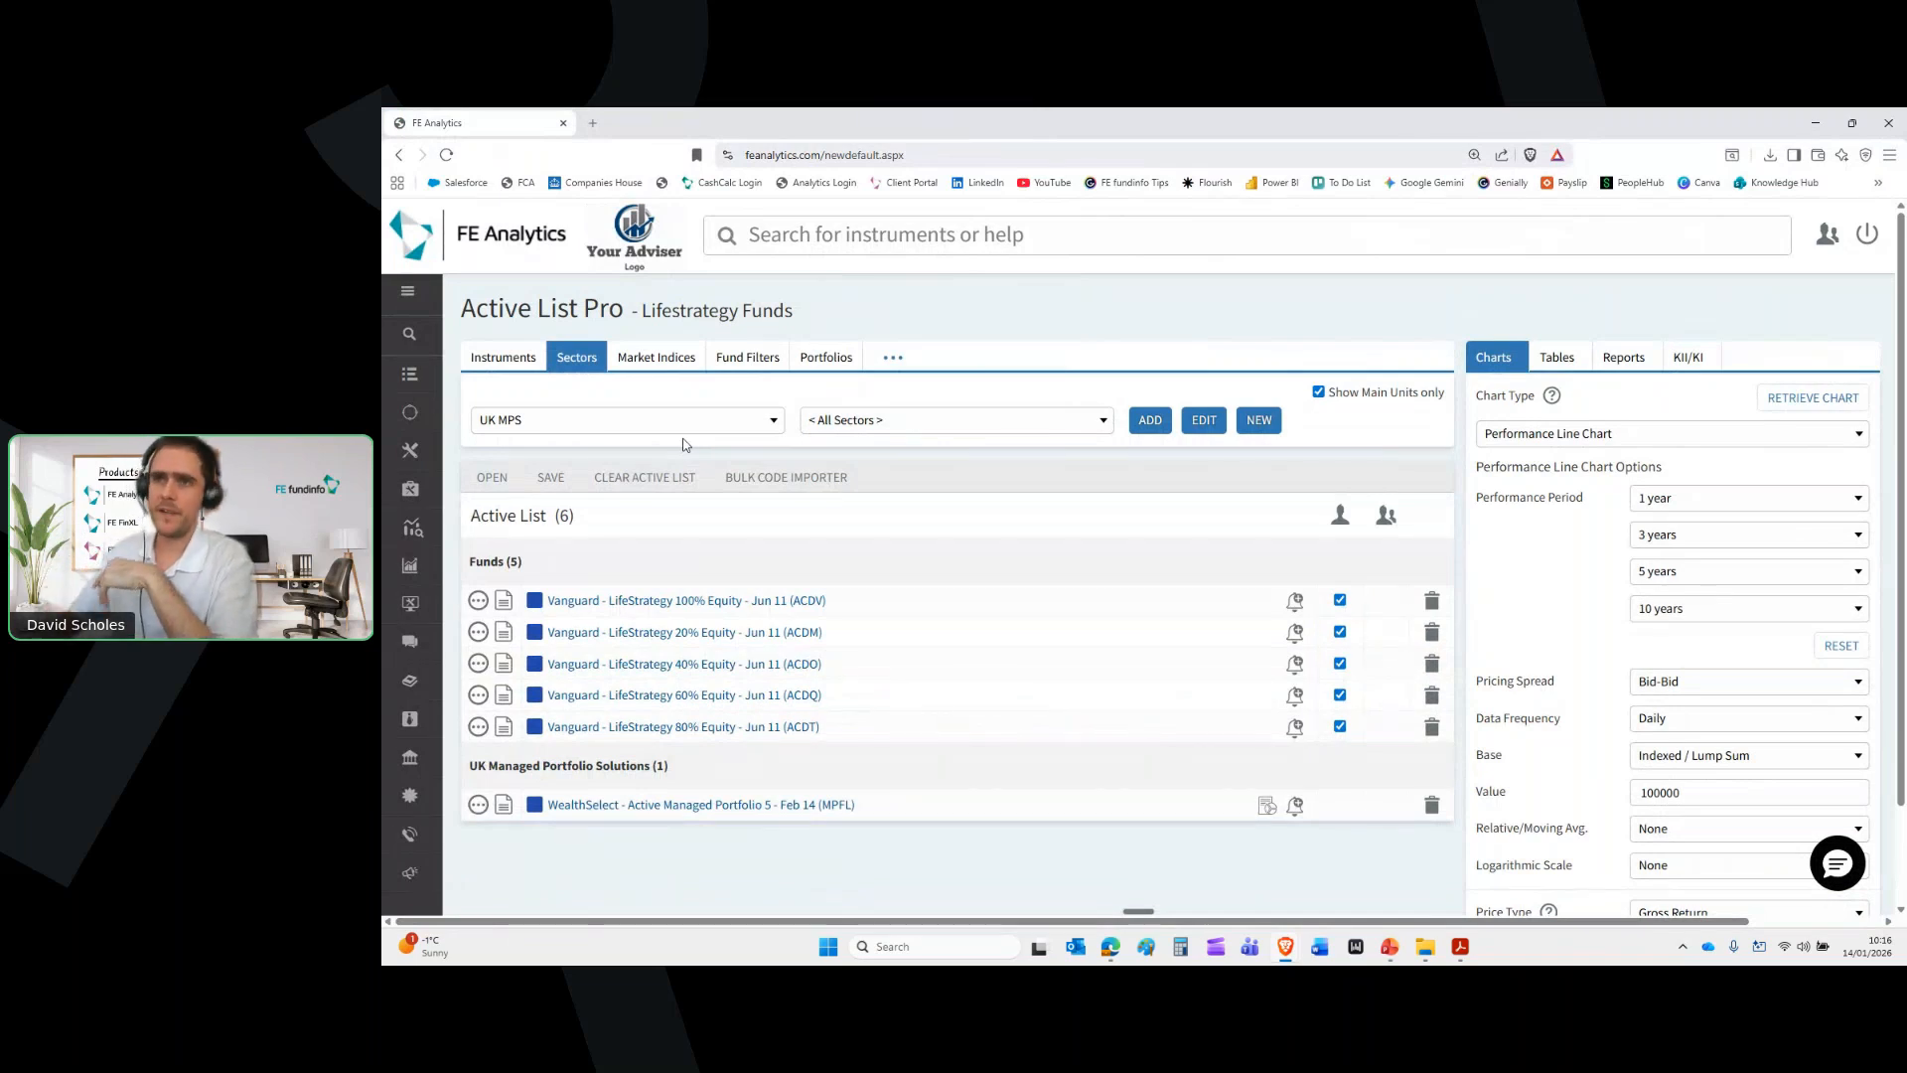
left_click(866, 421)
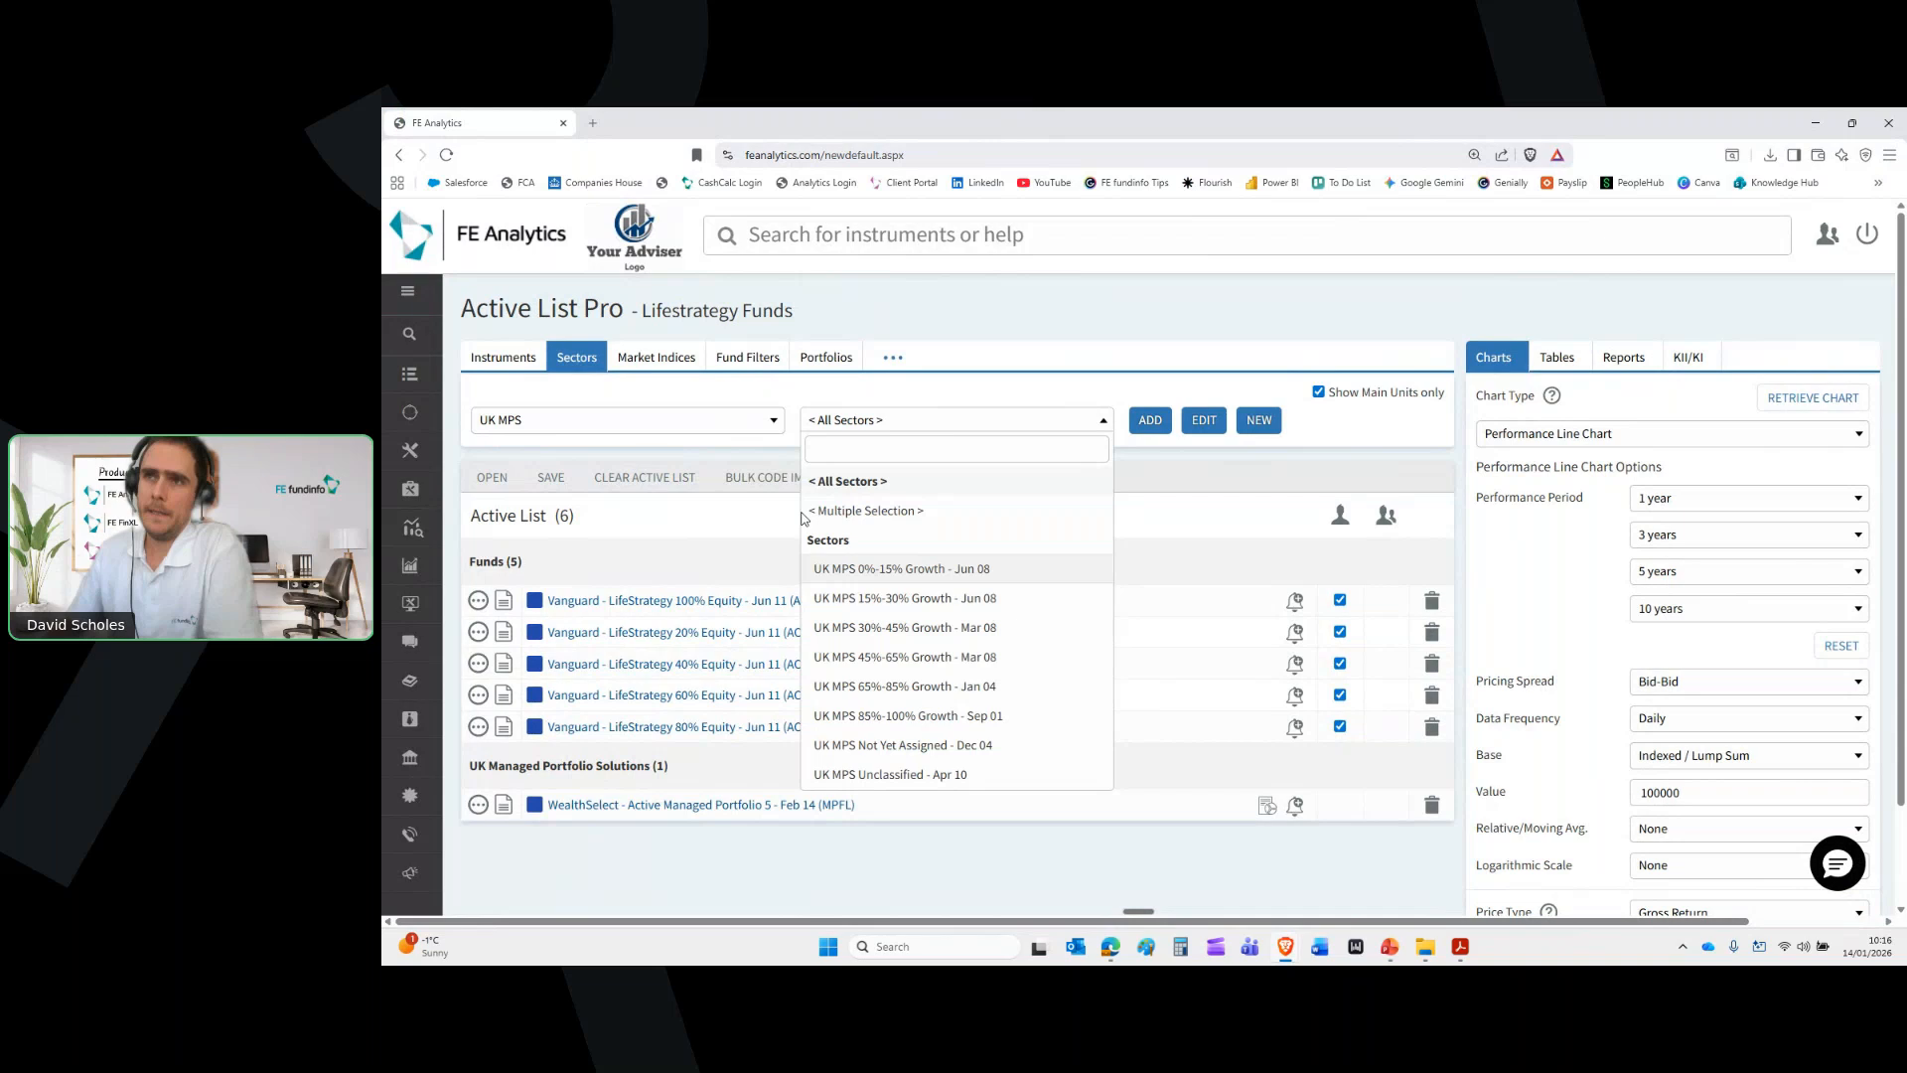
left_click(656, 357)
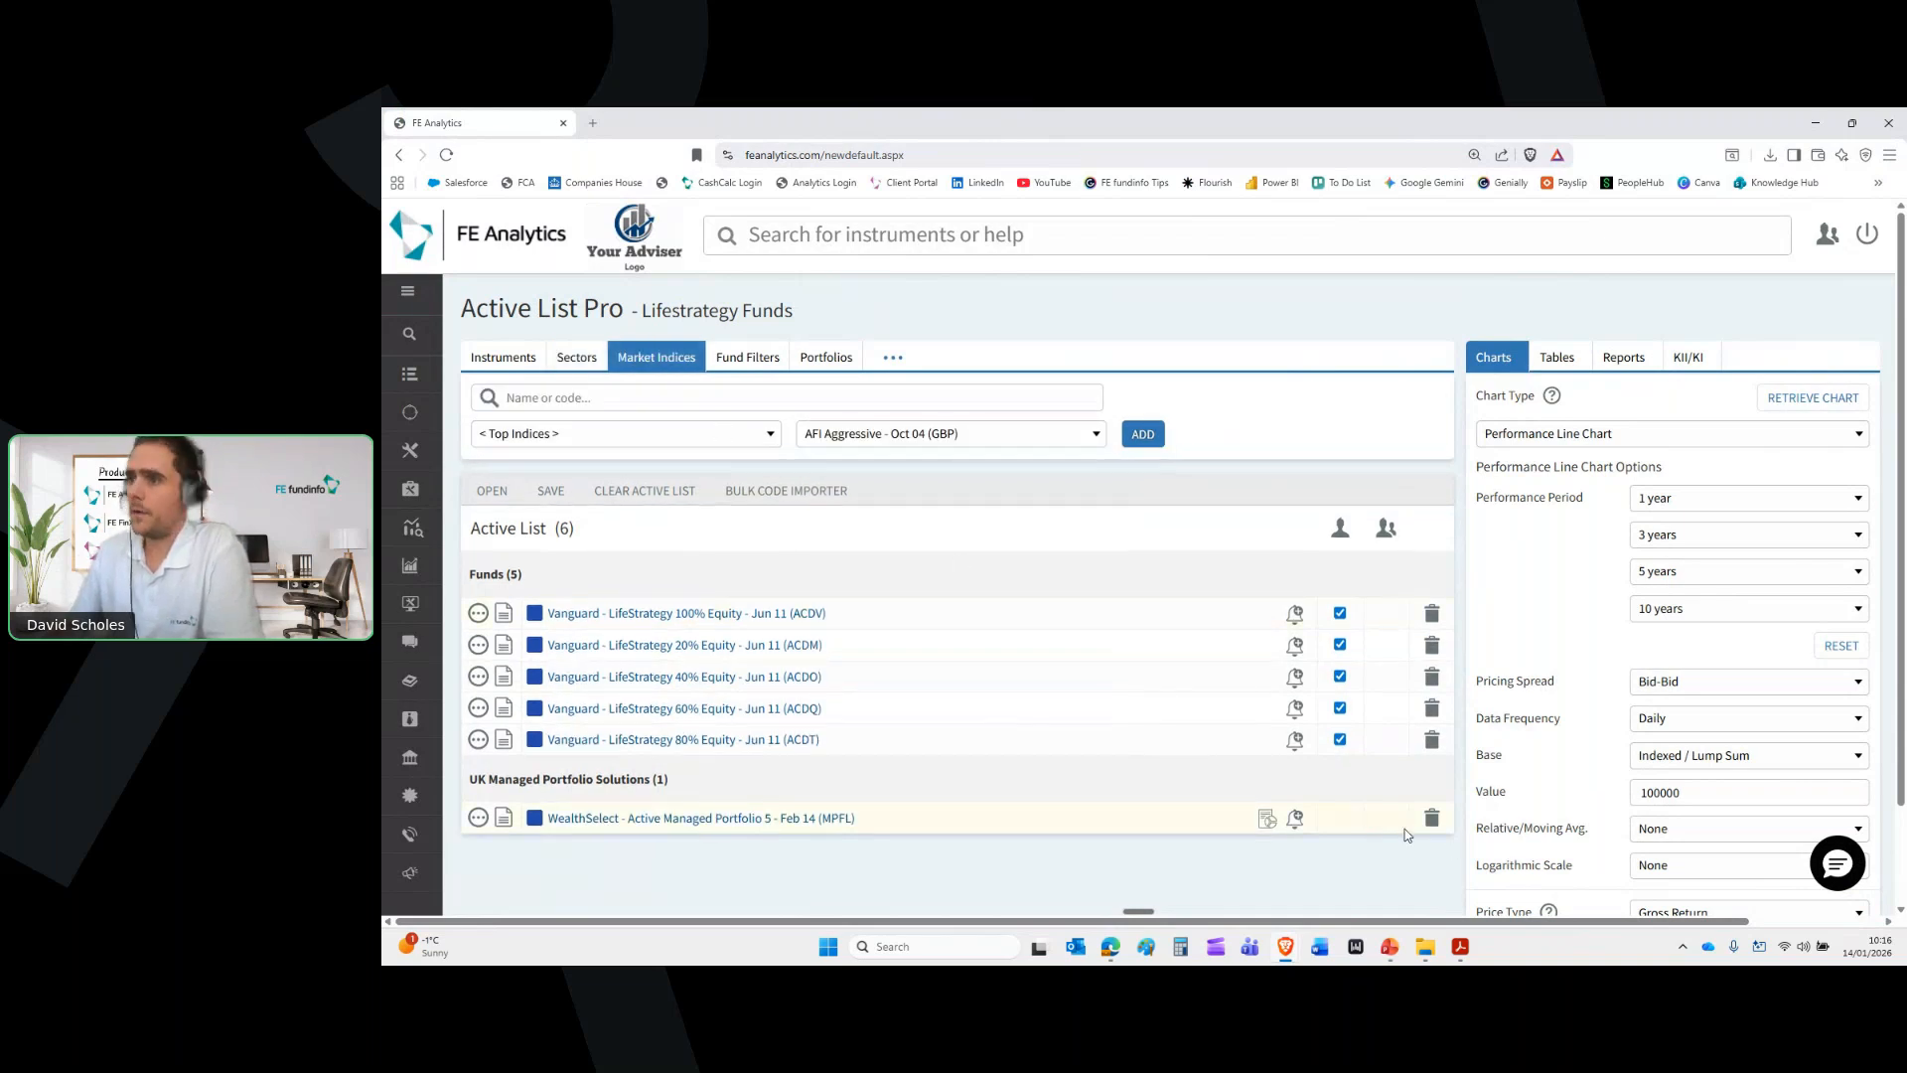
Remove the WealthSelect portfolio and the LifeStrategy 80% Equity fund from the active list
left_click(1432, 818)
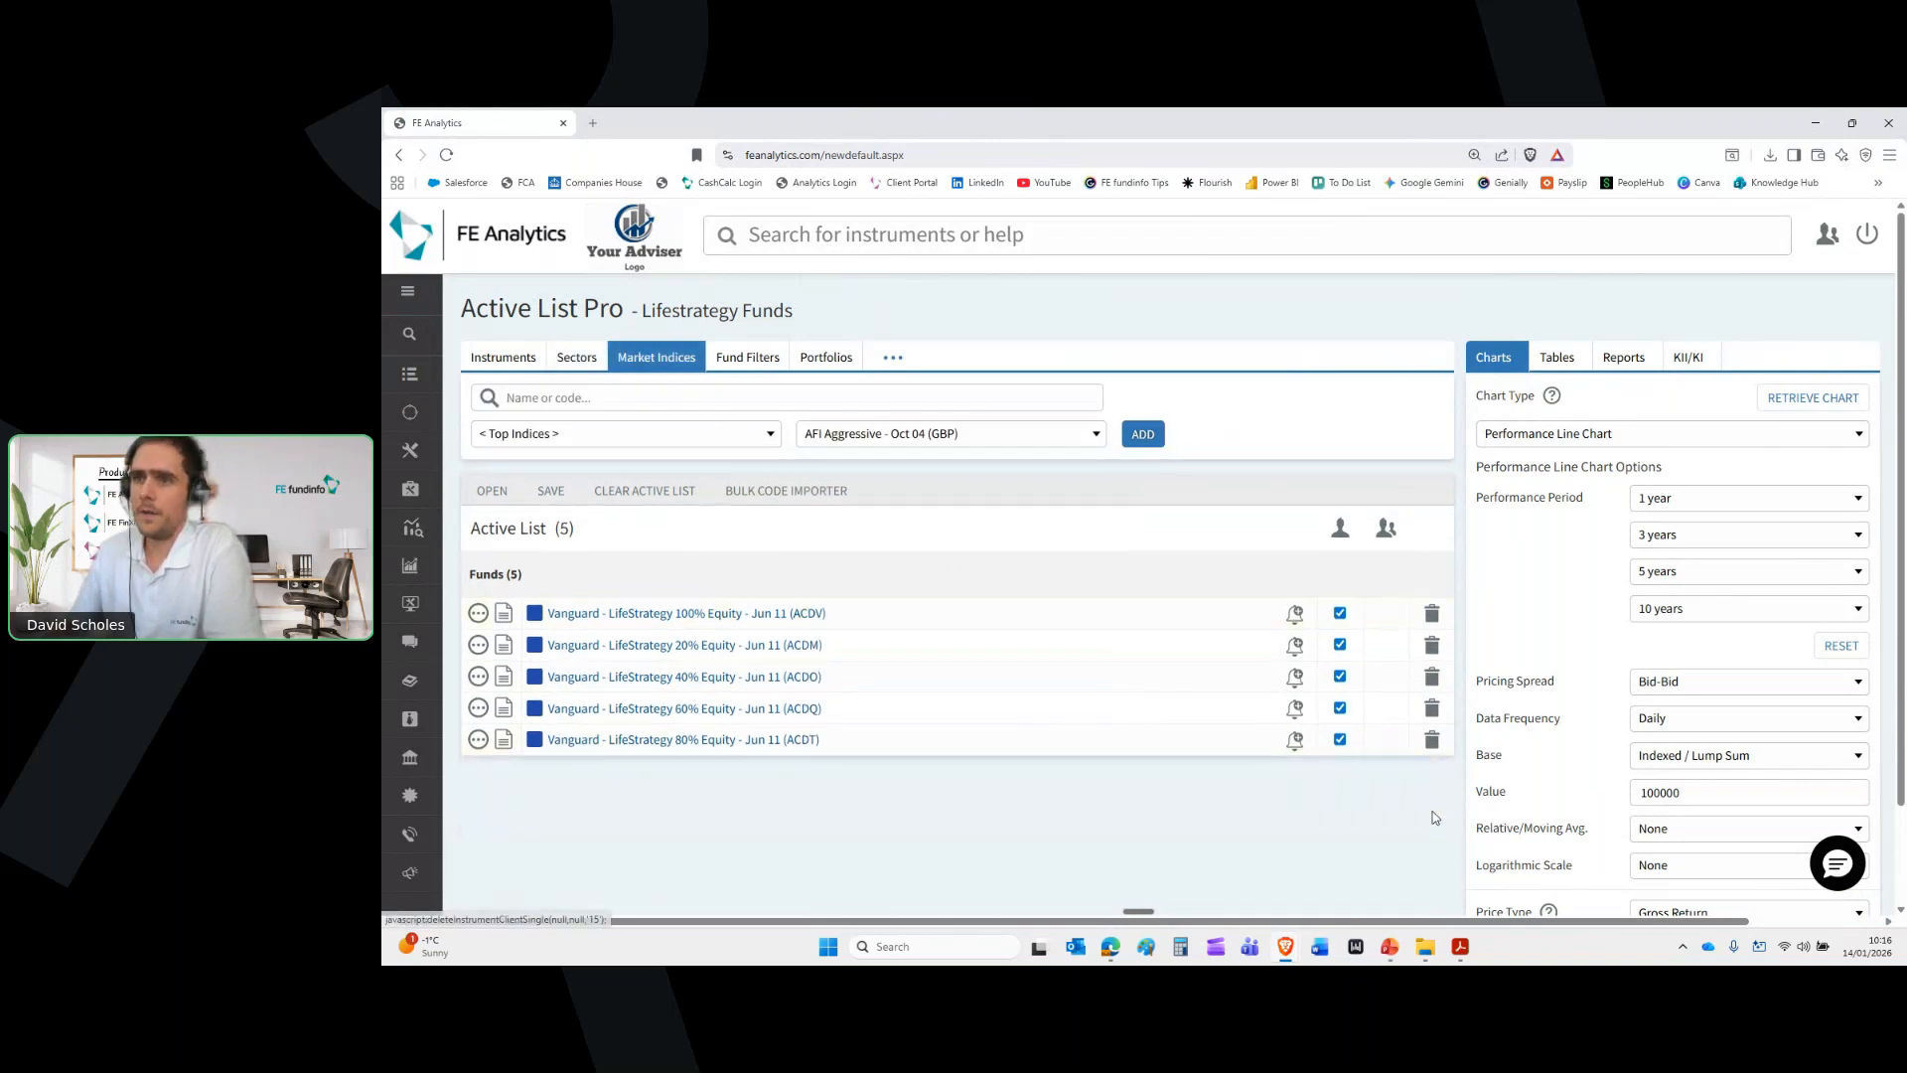
left_click(1432, 741)
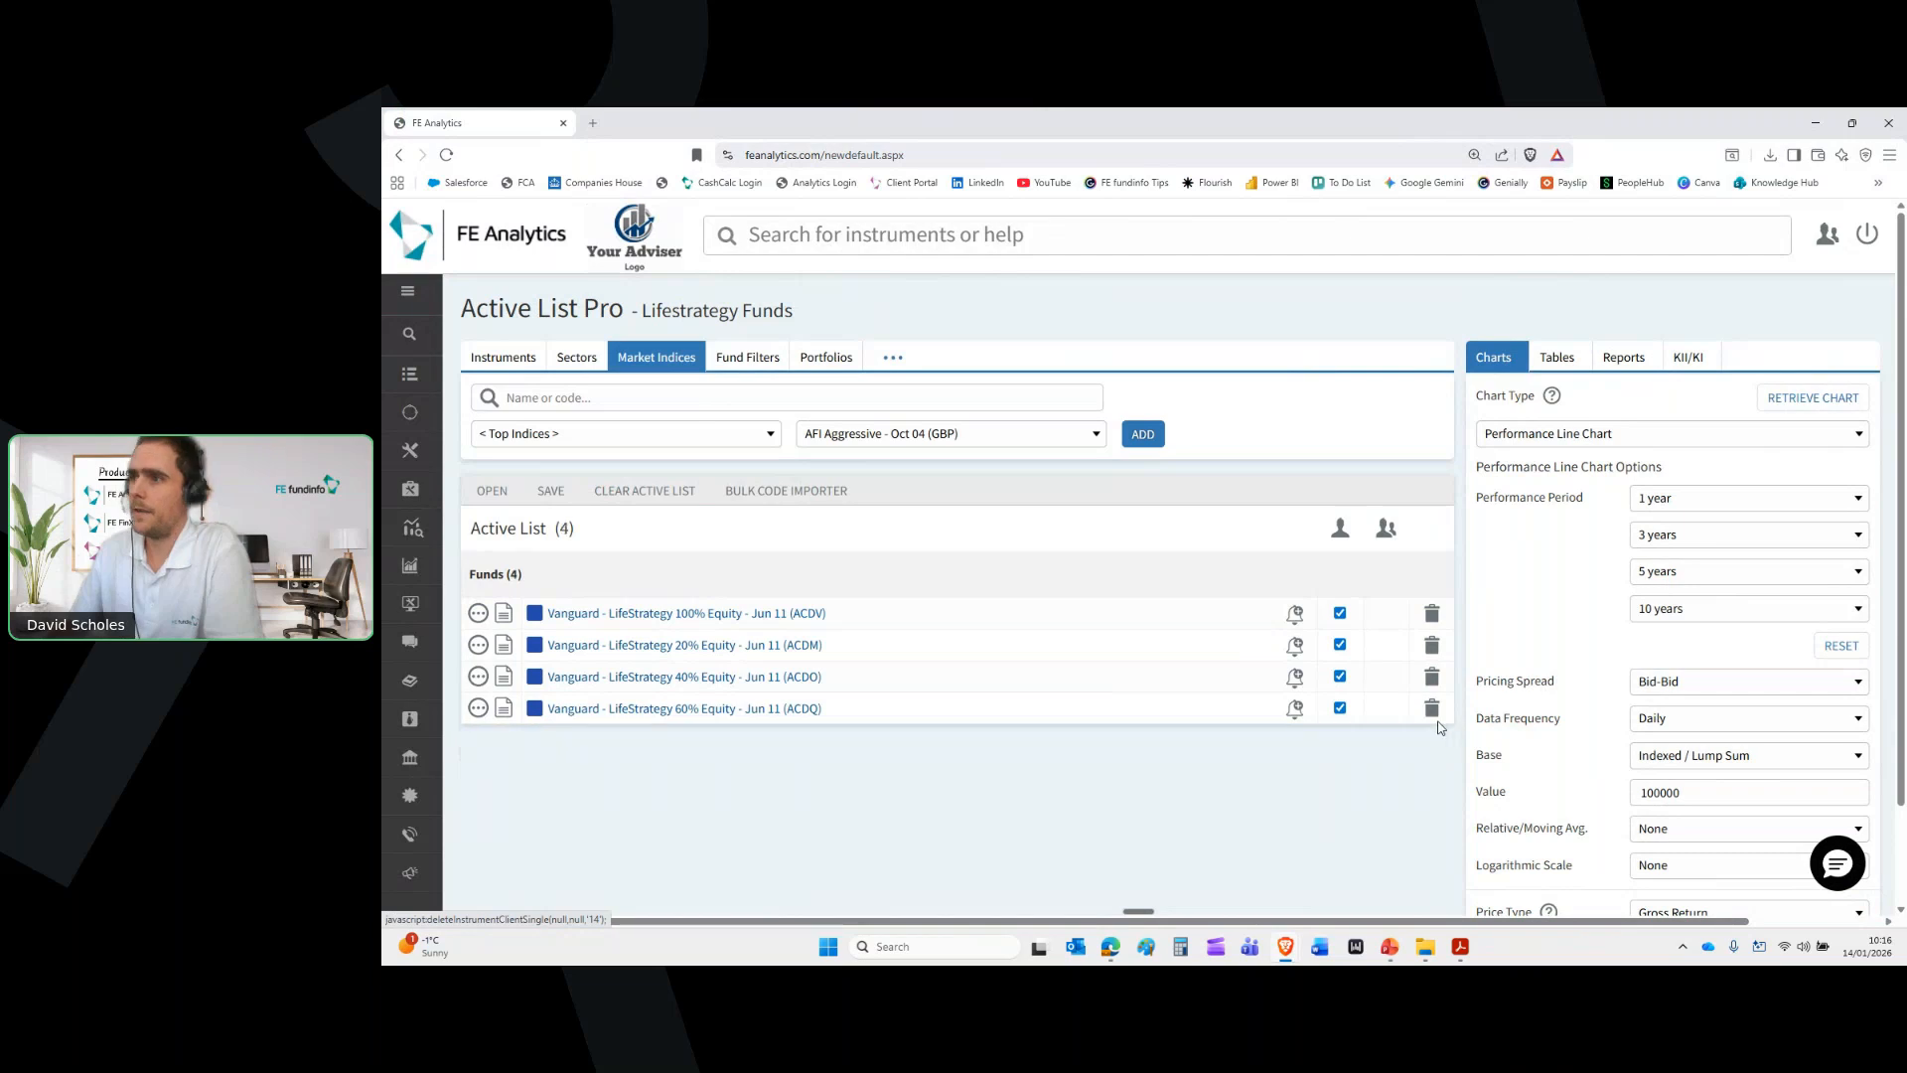
left_click(688, 402)
Add UK Retail Price Index and Bank Of England Base Rate - Jan 75 (GBP) via 'rpi' and 'england' searches
type("rpi")
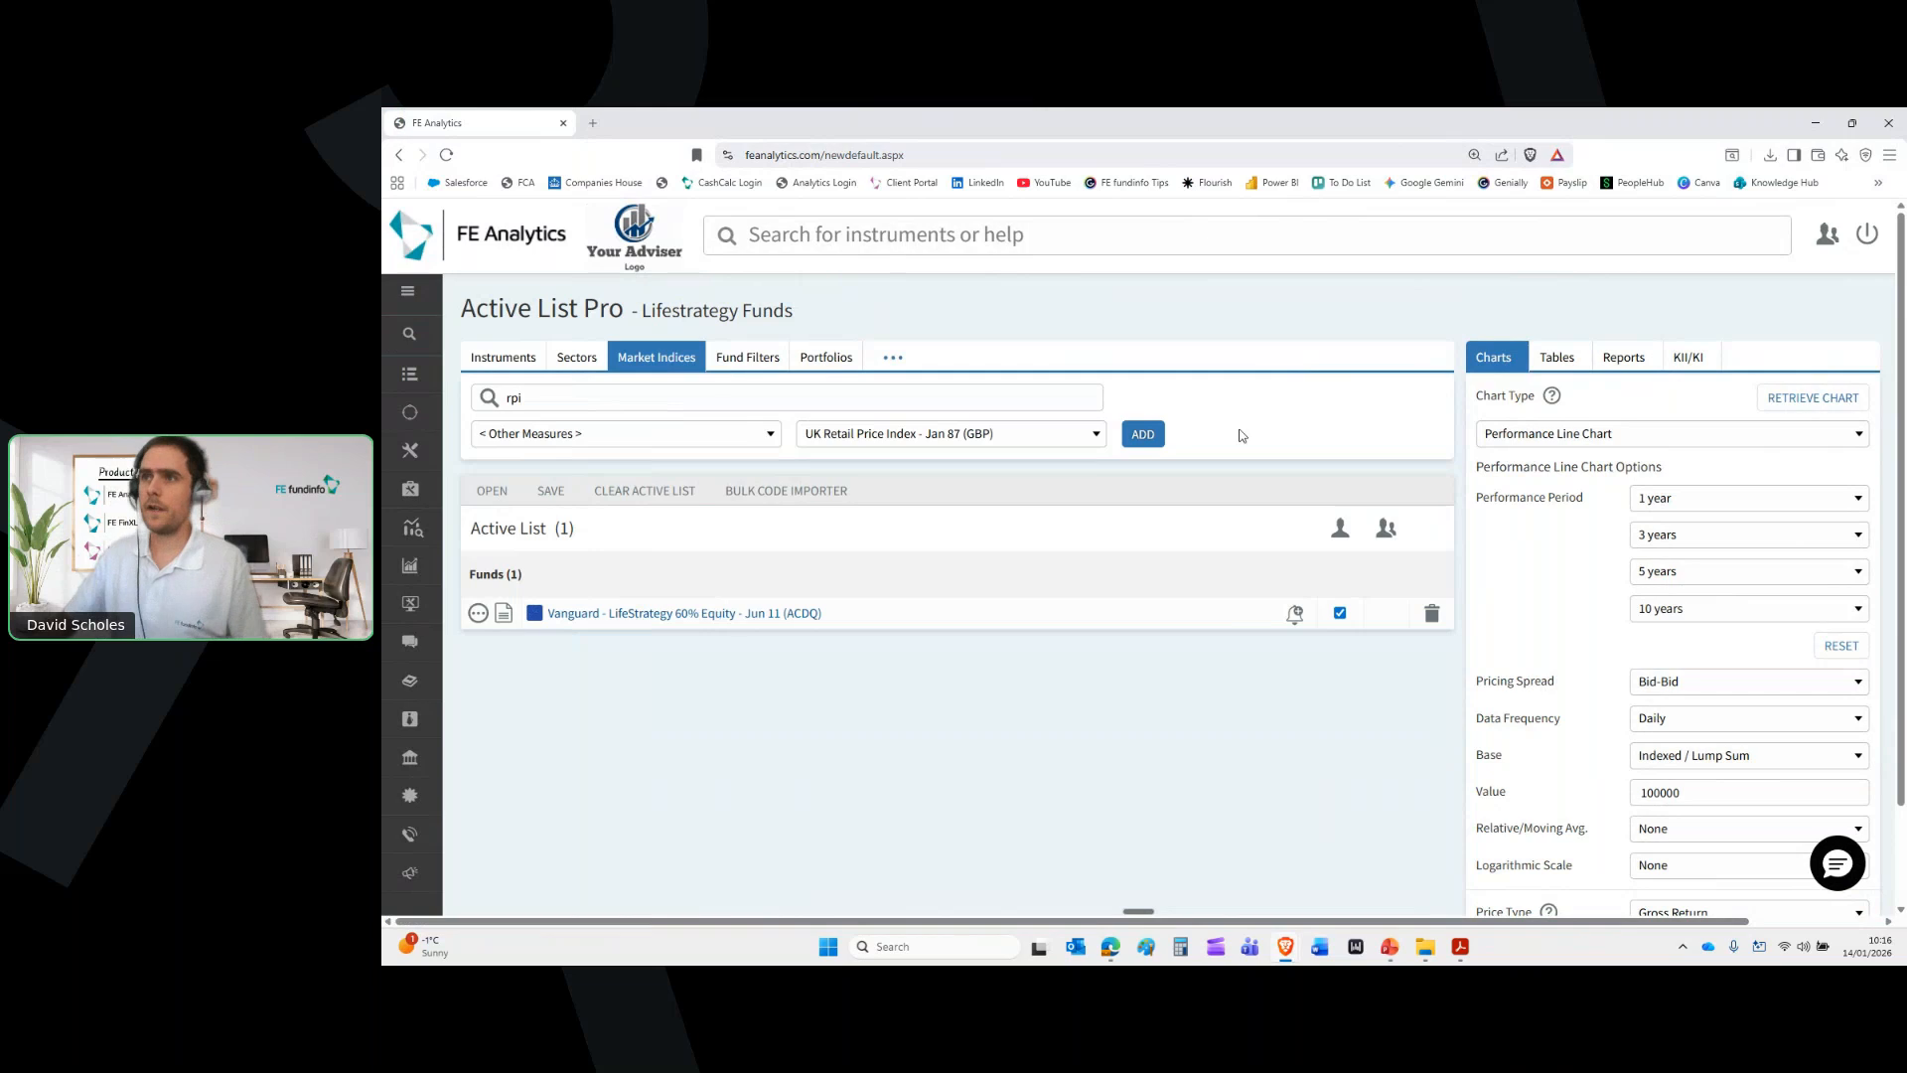
left_click(1140, 437)
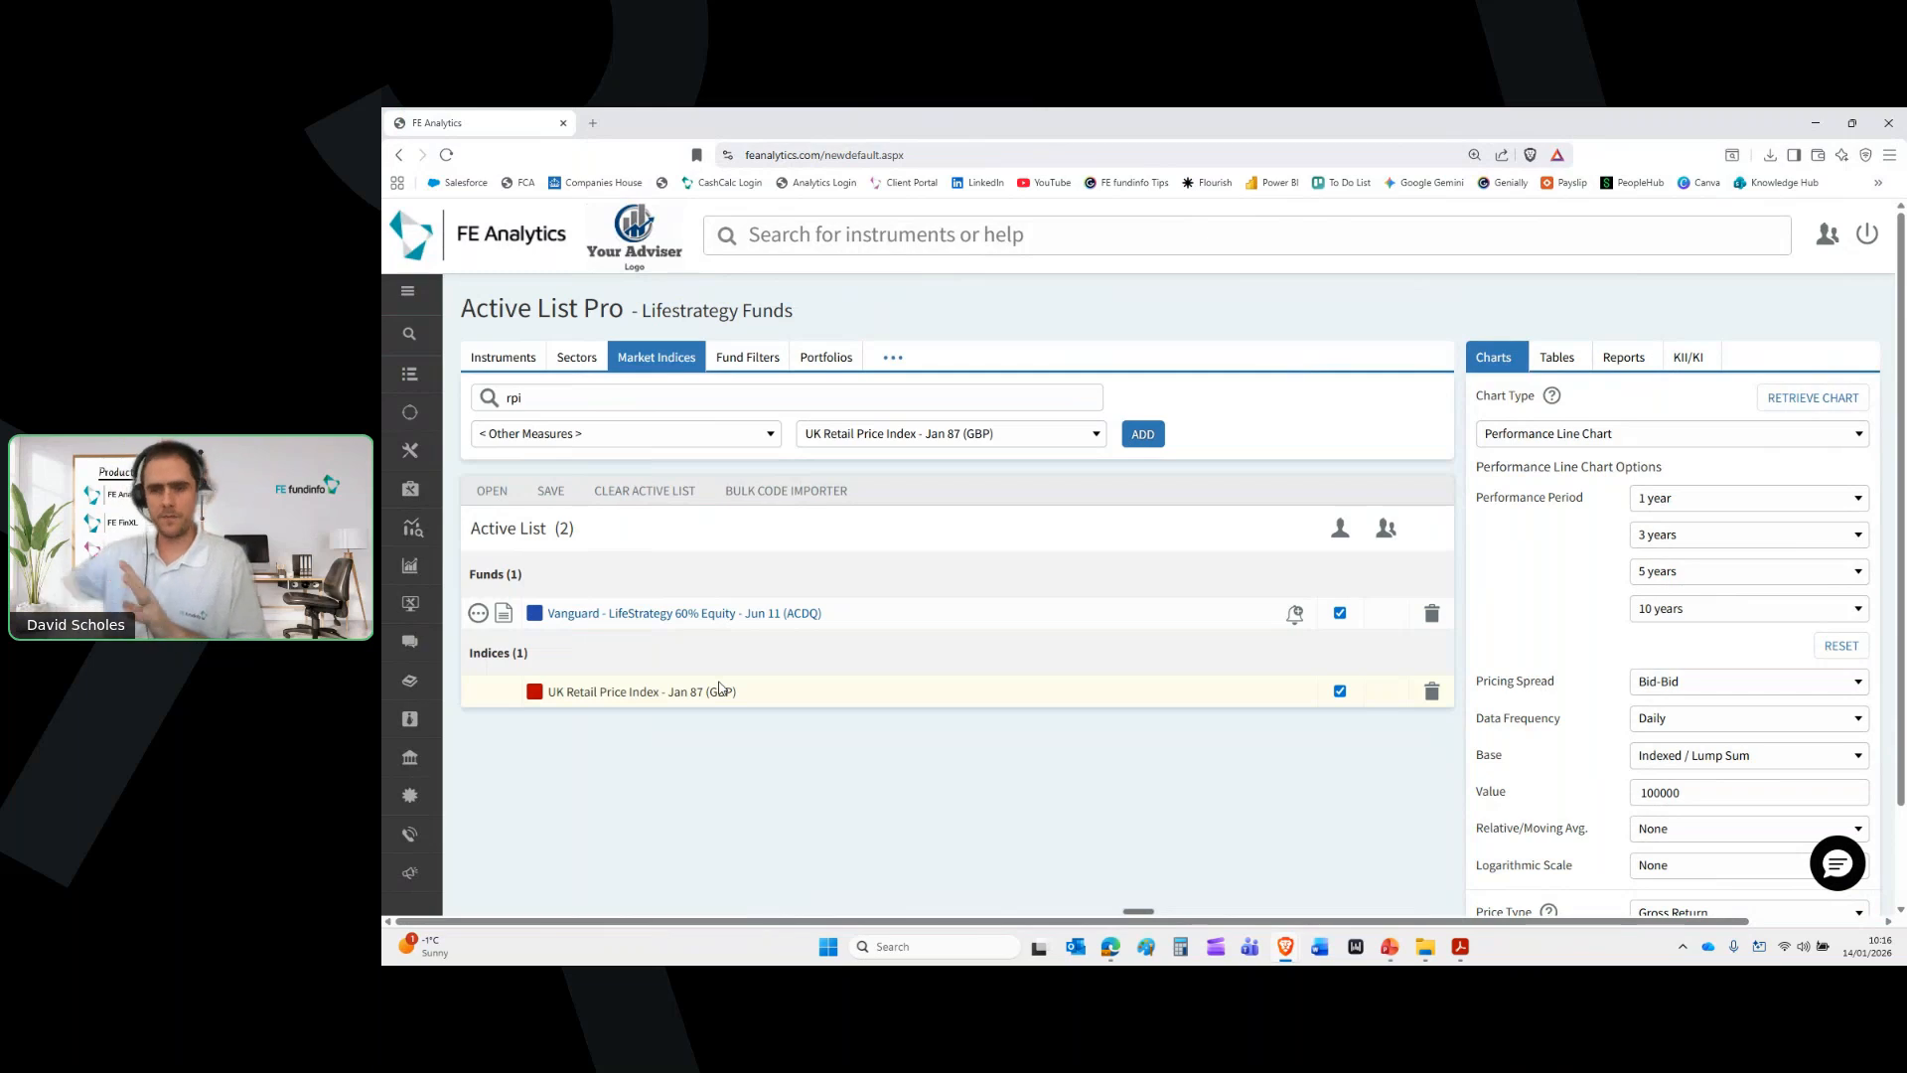
double_click(568, 395)
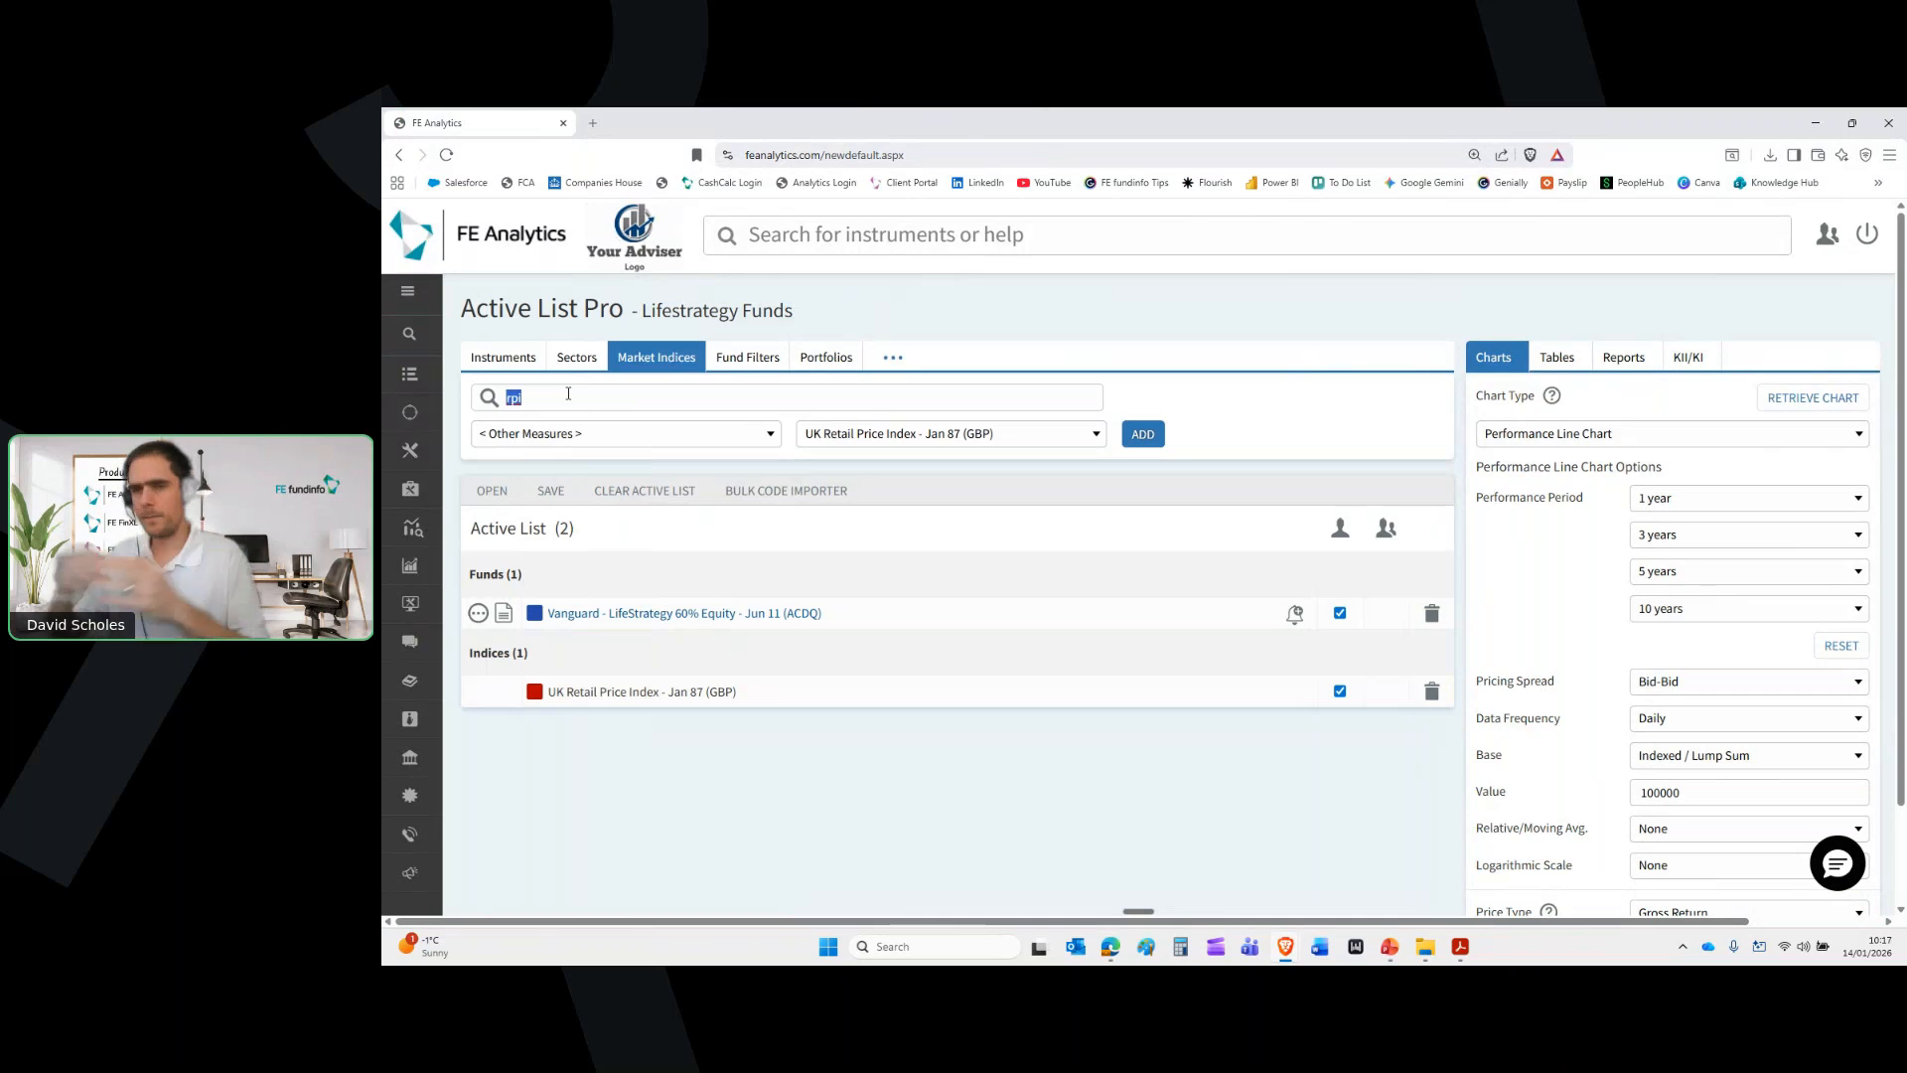
type("england")
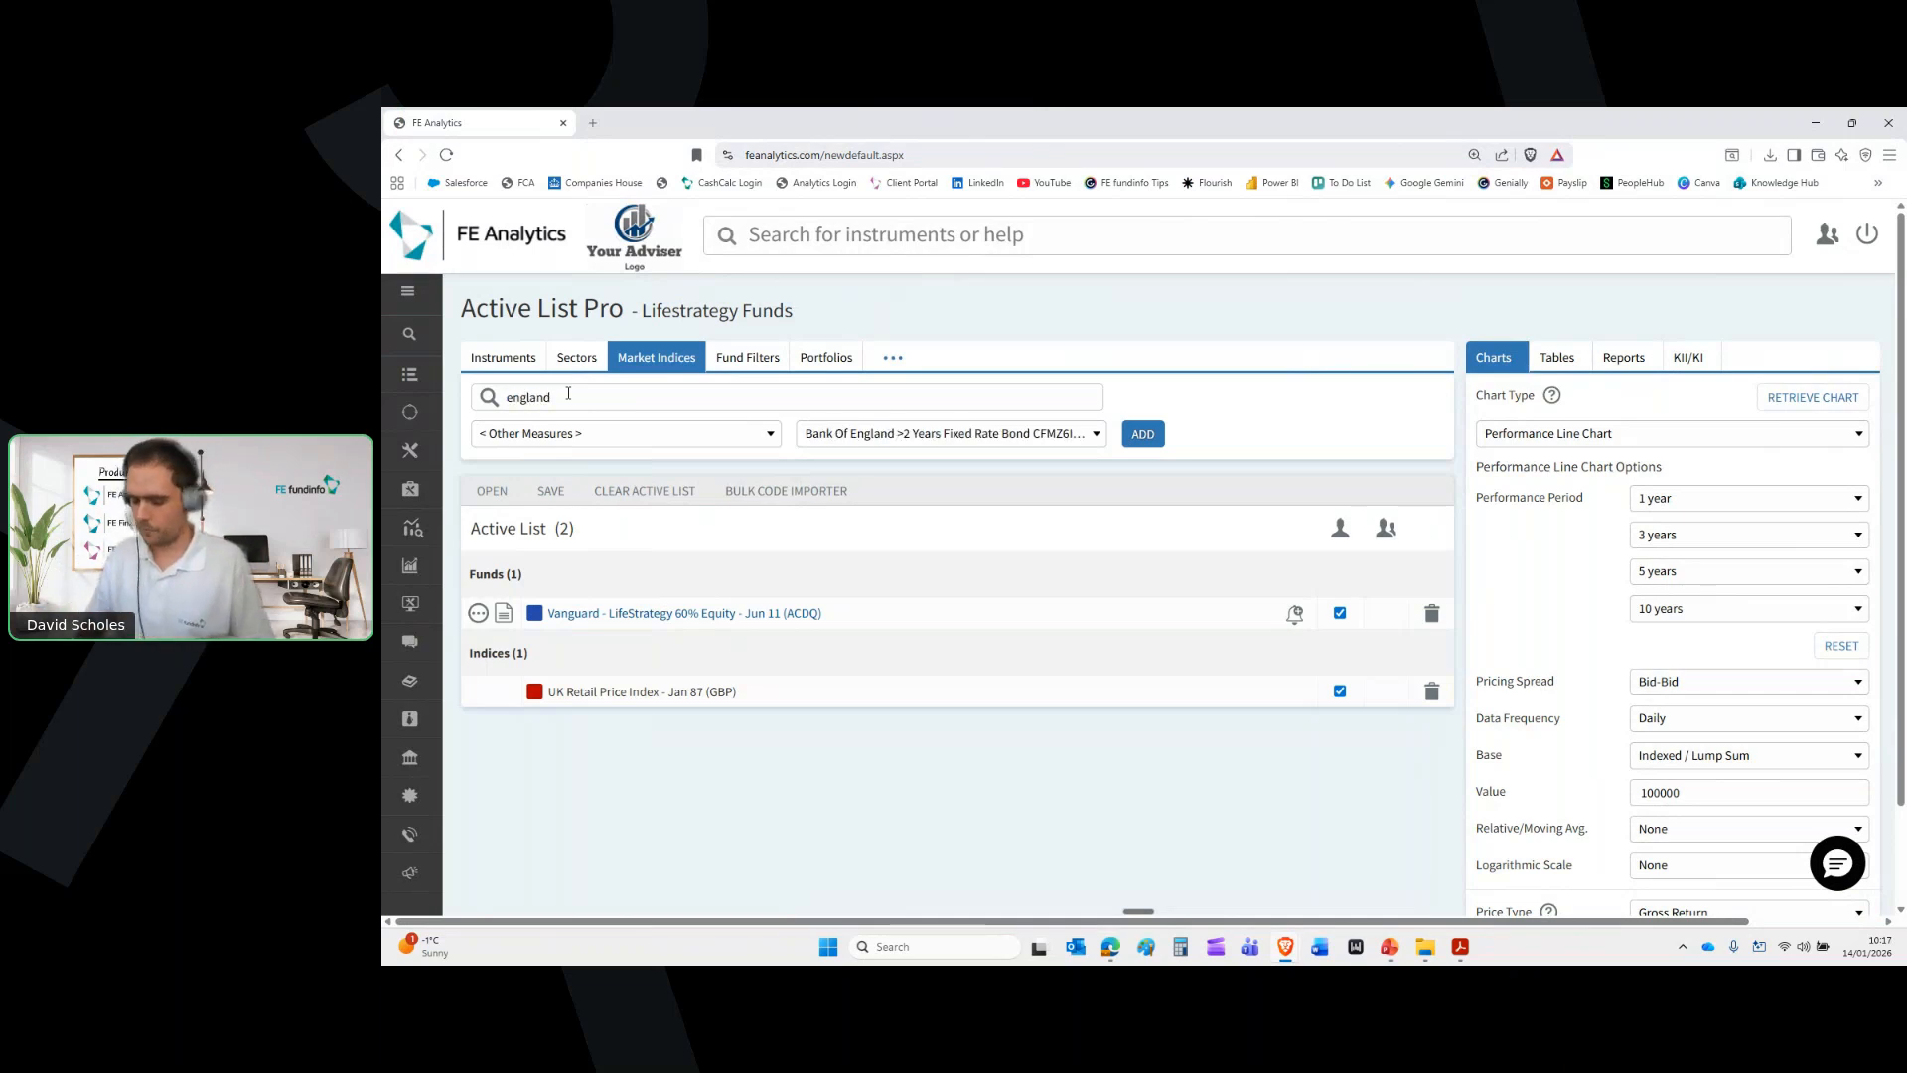
left_click(959, 443)
scroll(984, 596, "down", 3)
left_click(983, 601)
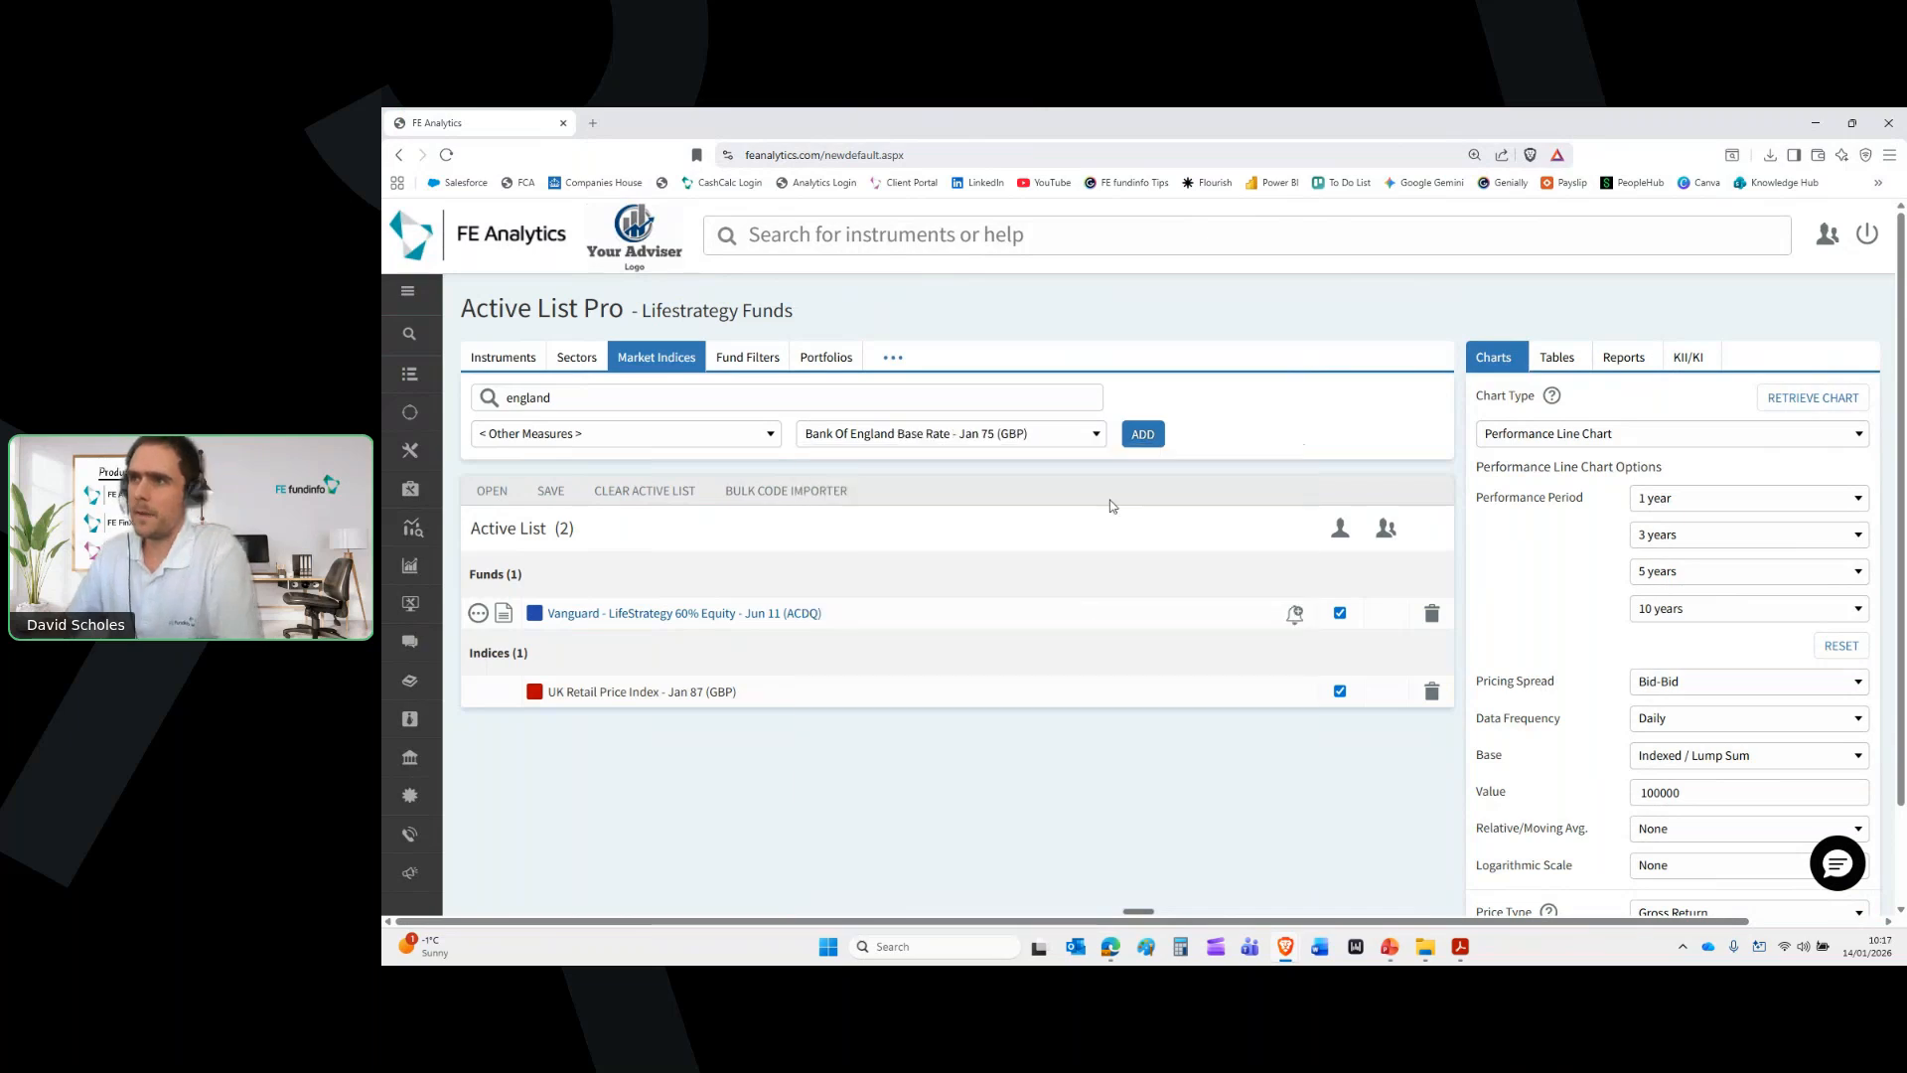
left_click(1144, 434)
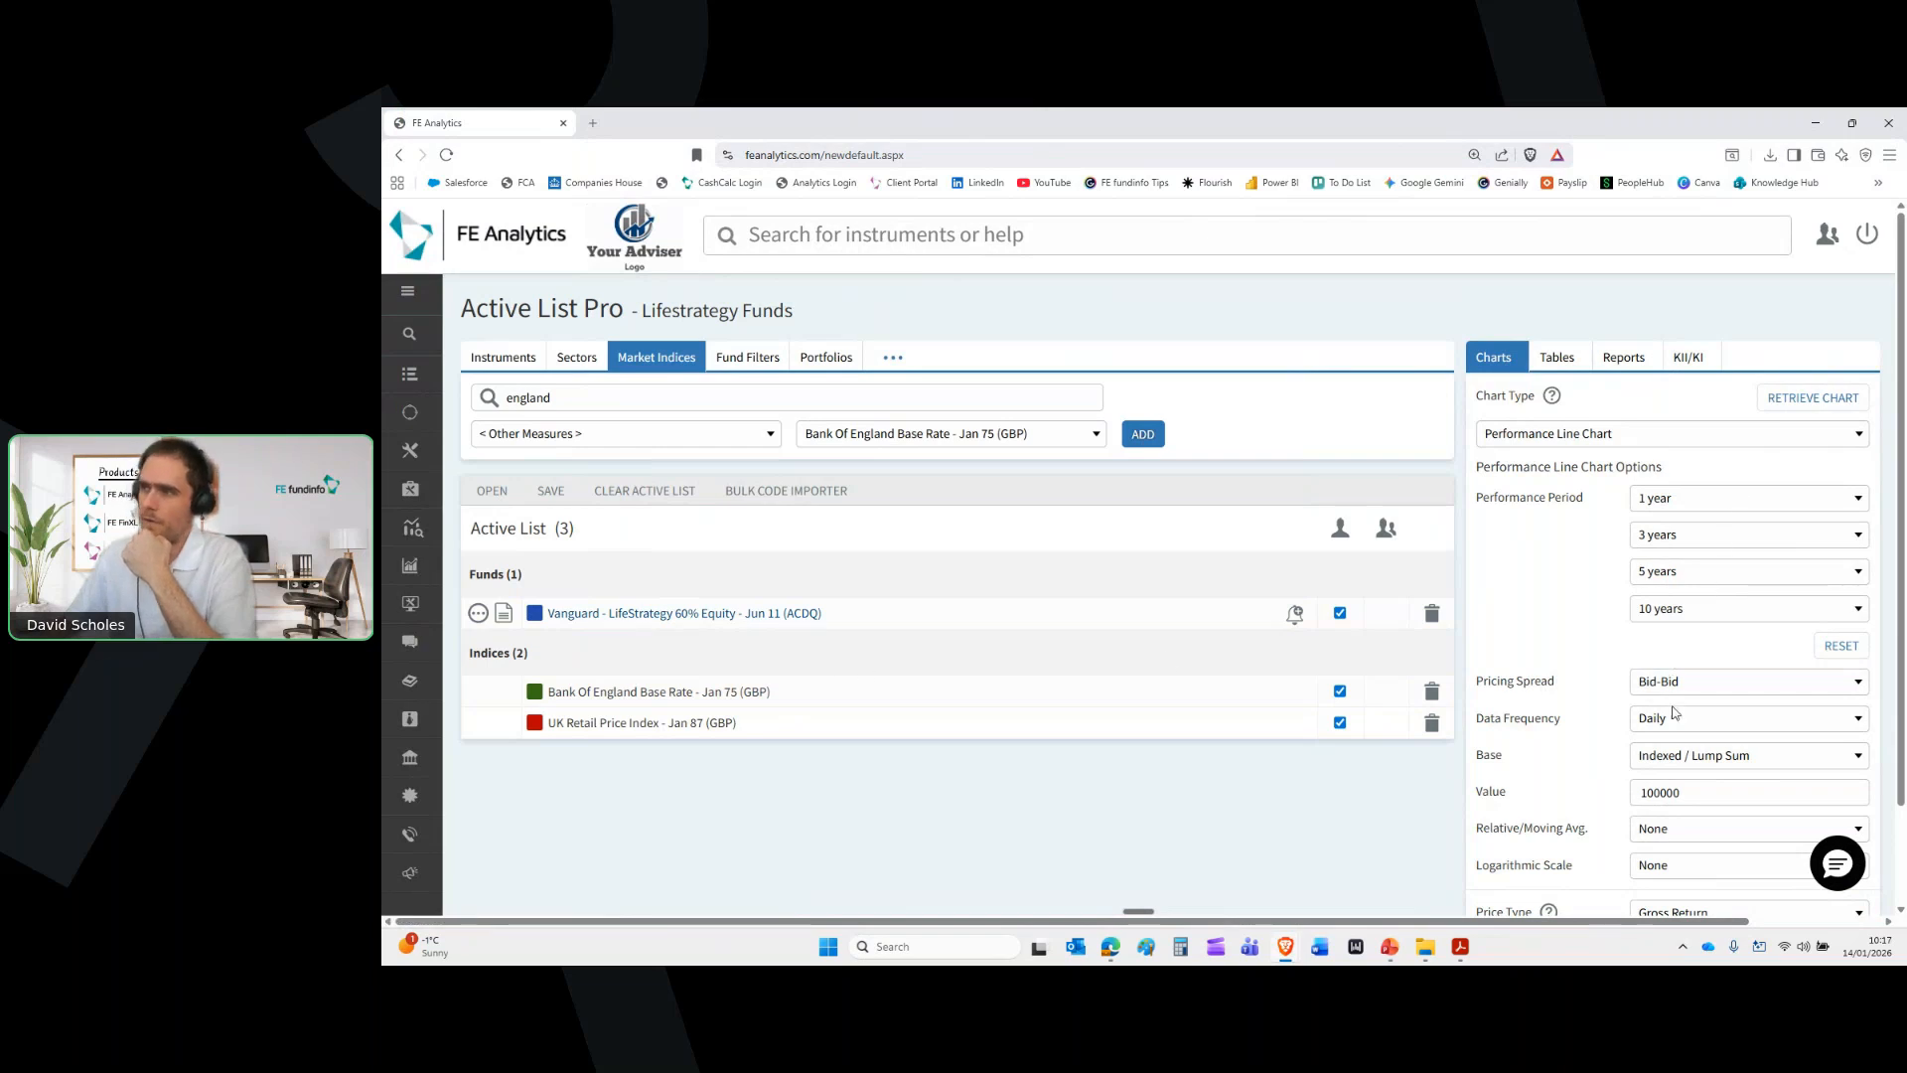
Generate the 1, 3, 5 and 10-year line chart for the fund and both indices, view it full-size, then close it
scroll(1677, 835, "down", 1)
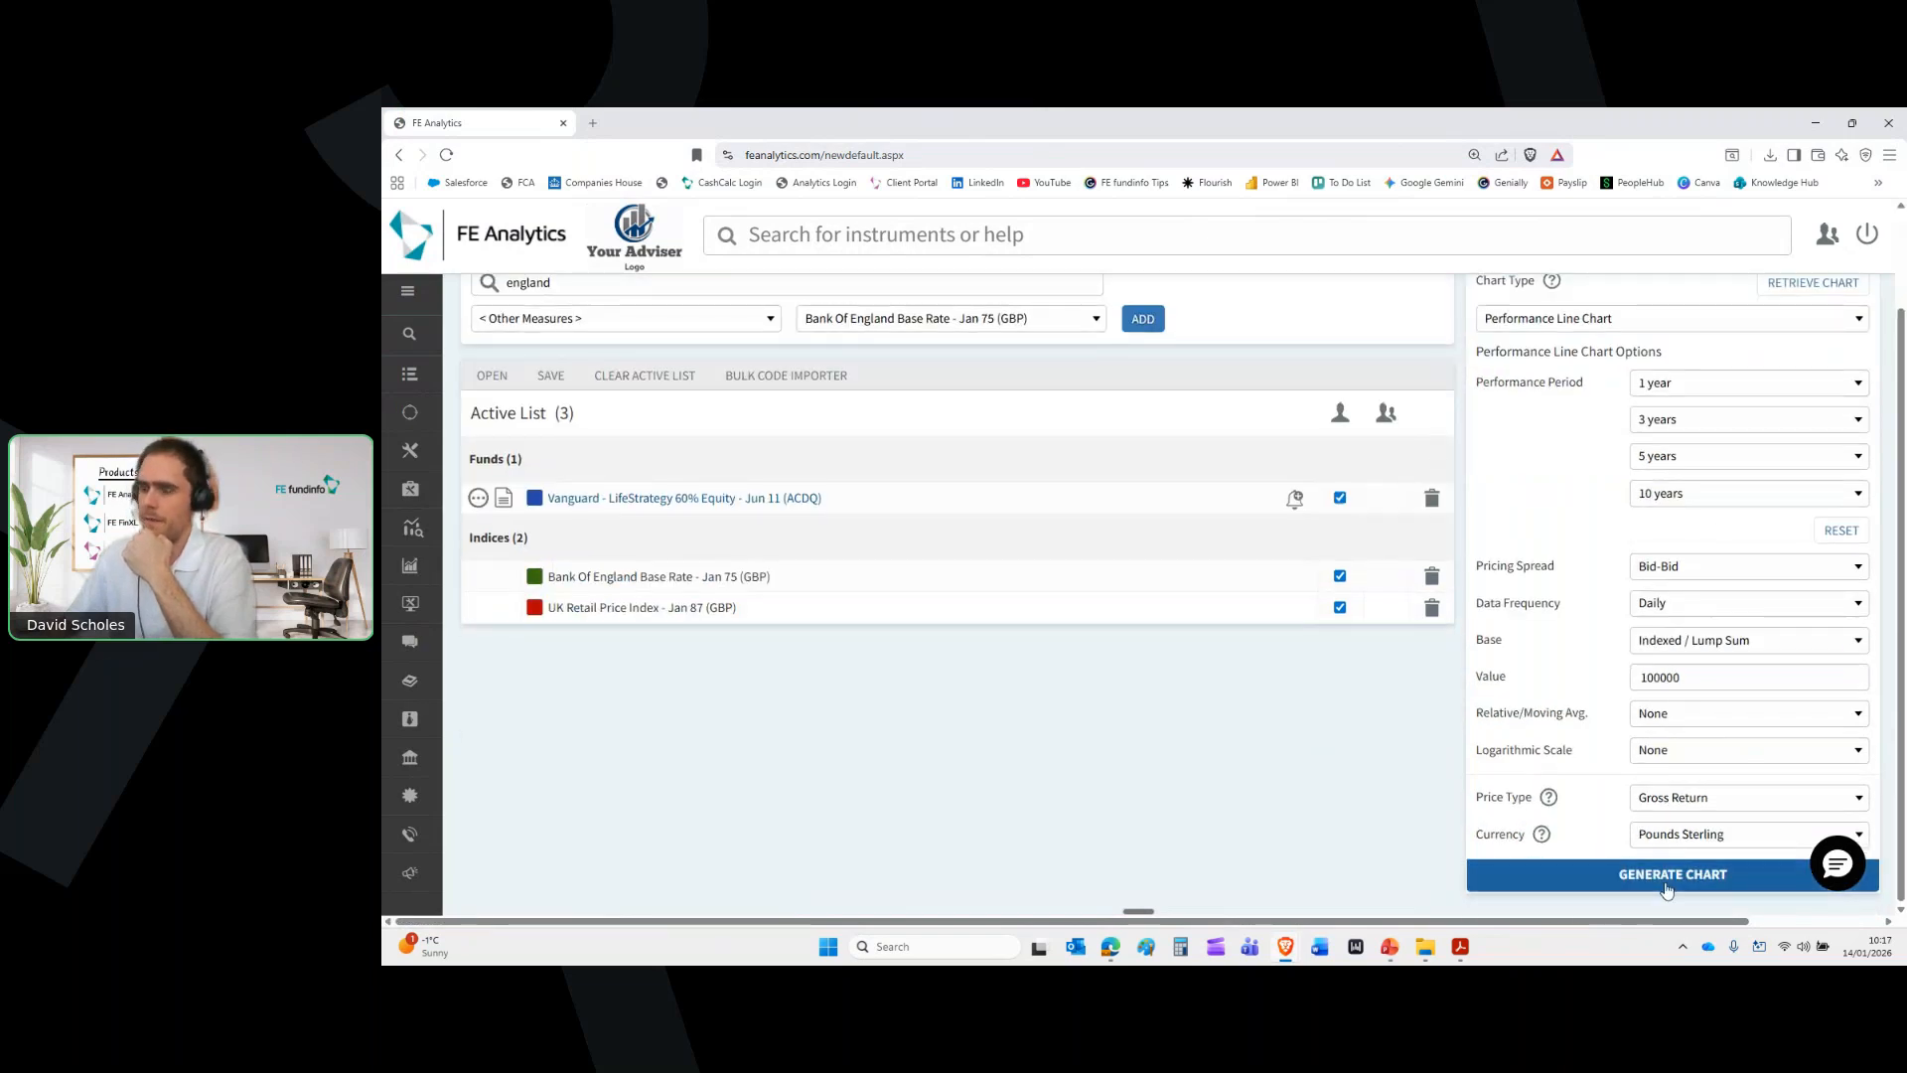
left_click(1668, 887)
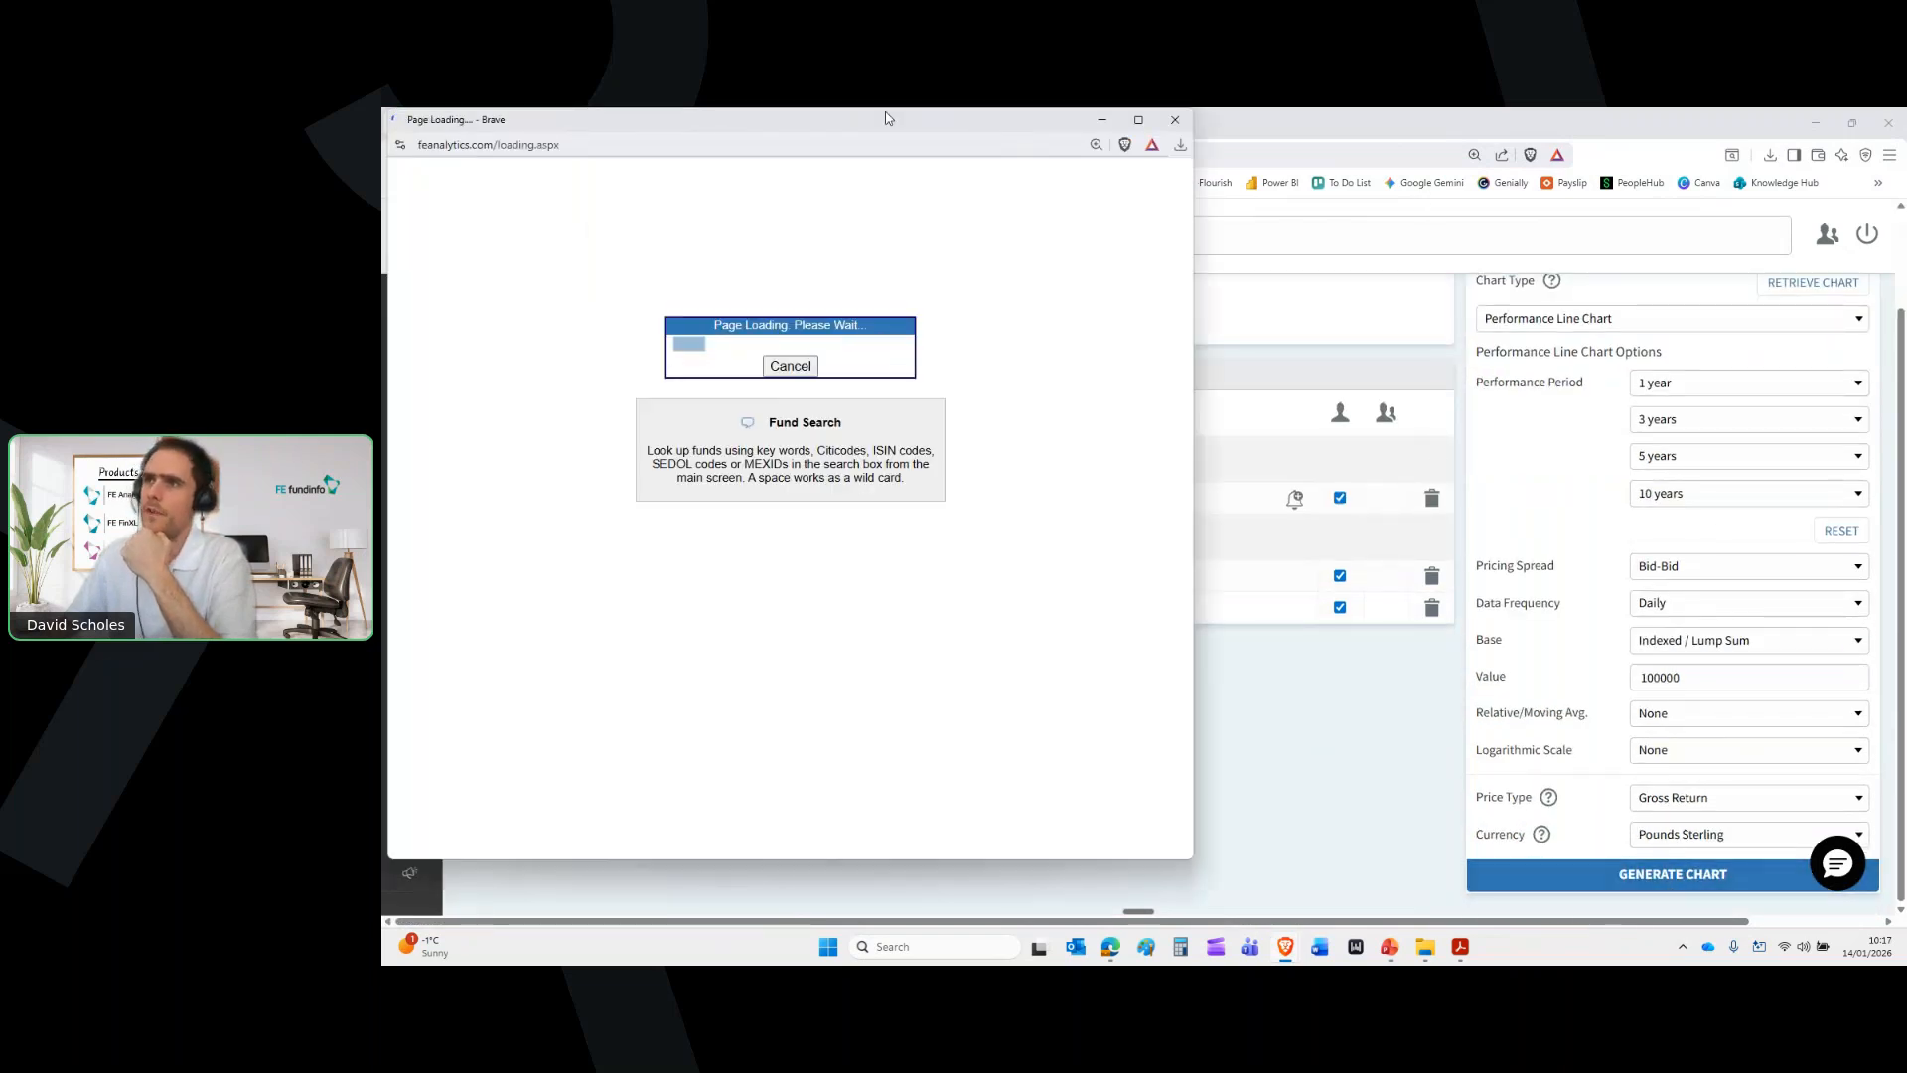
left_click_drag(887, 119, 1500, 229)
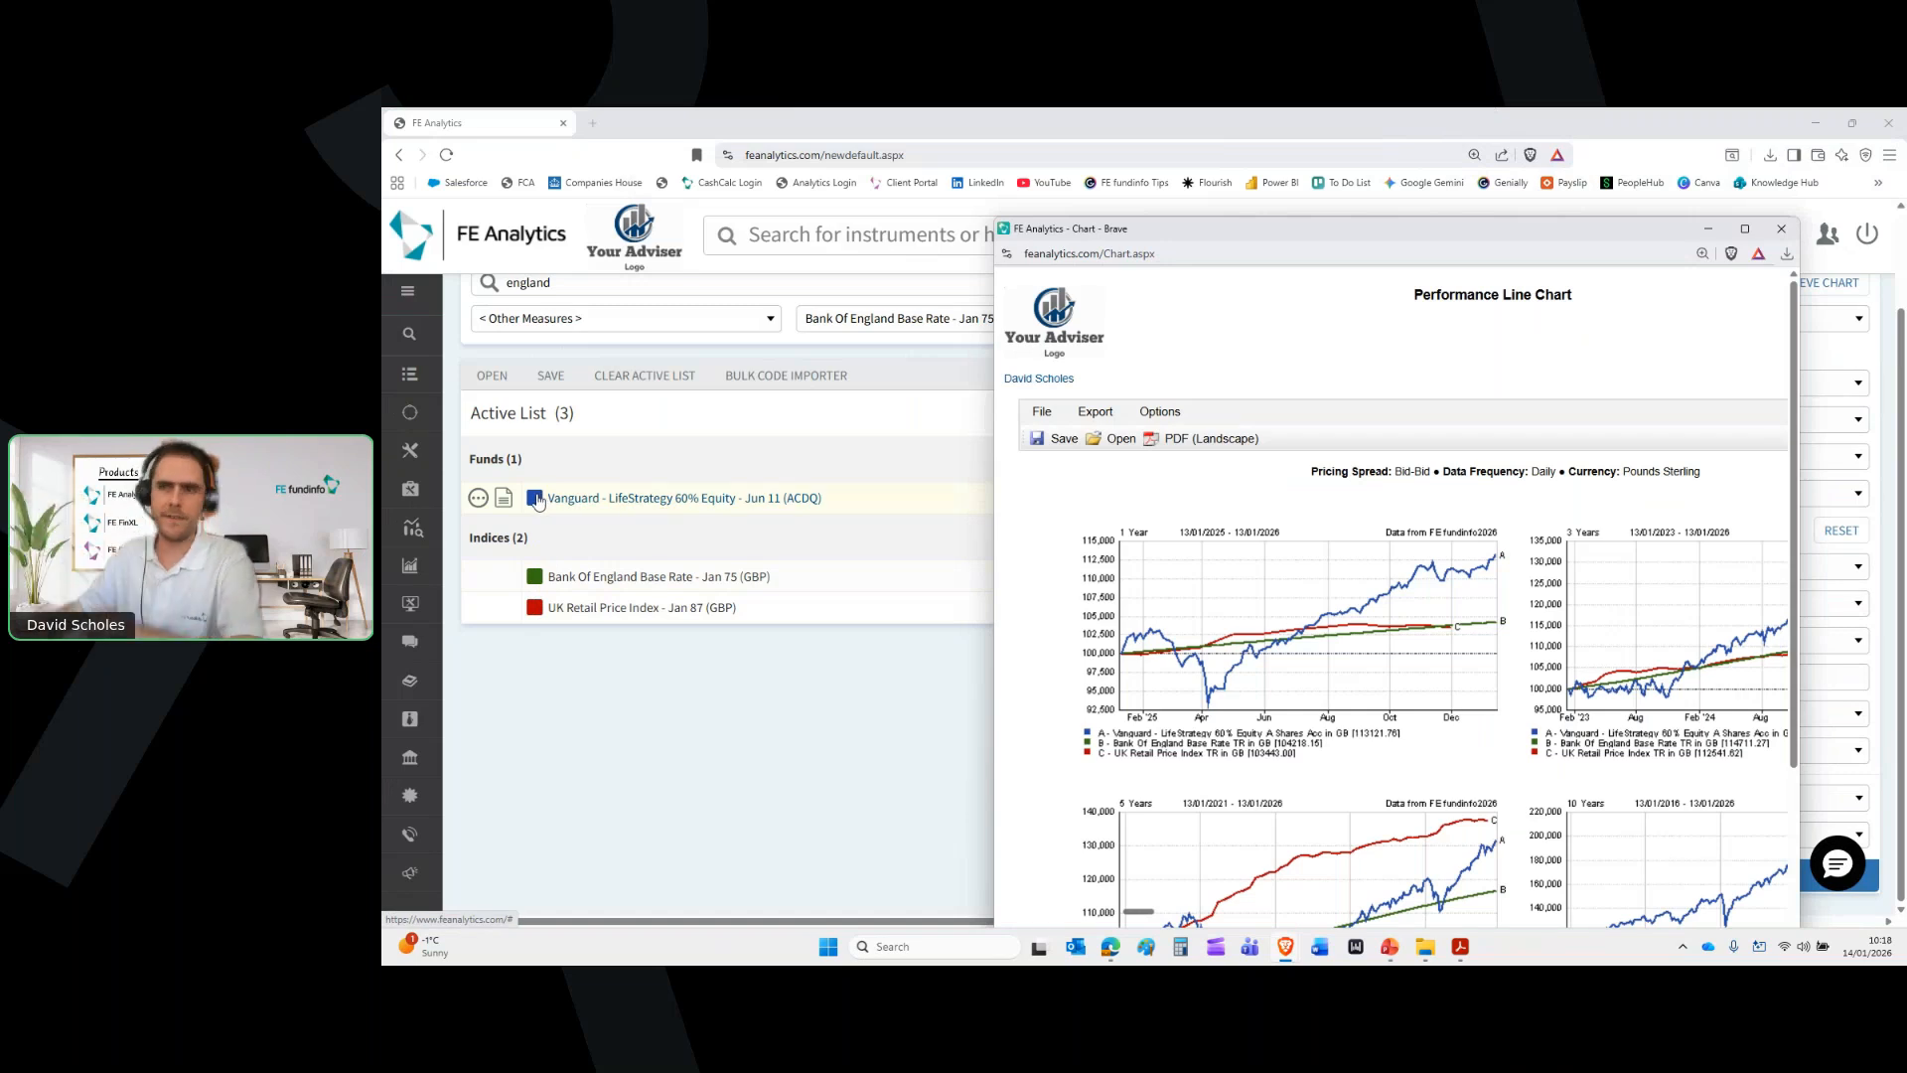
mouse_move(386, 482)
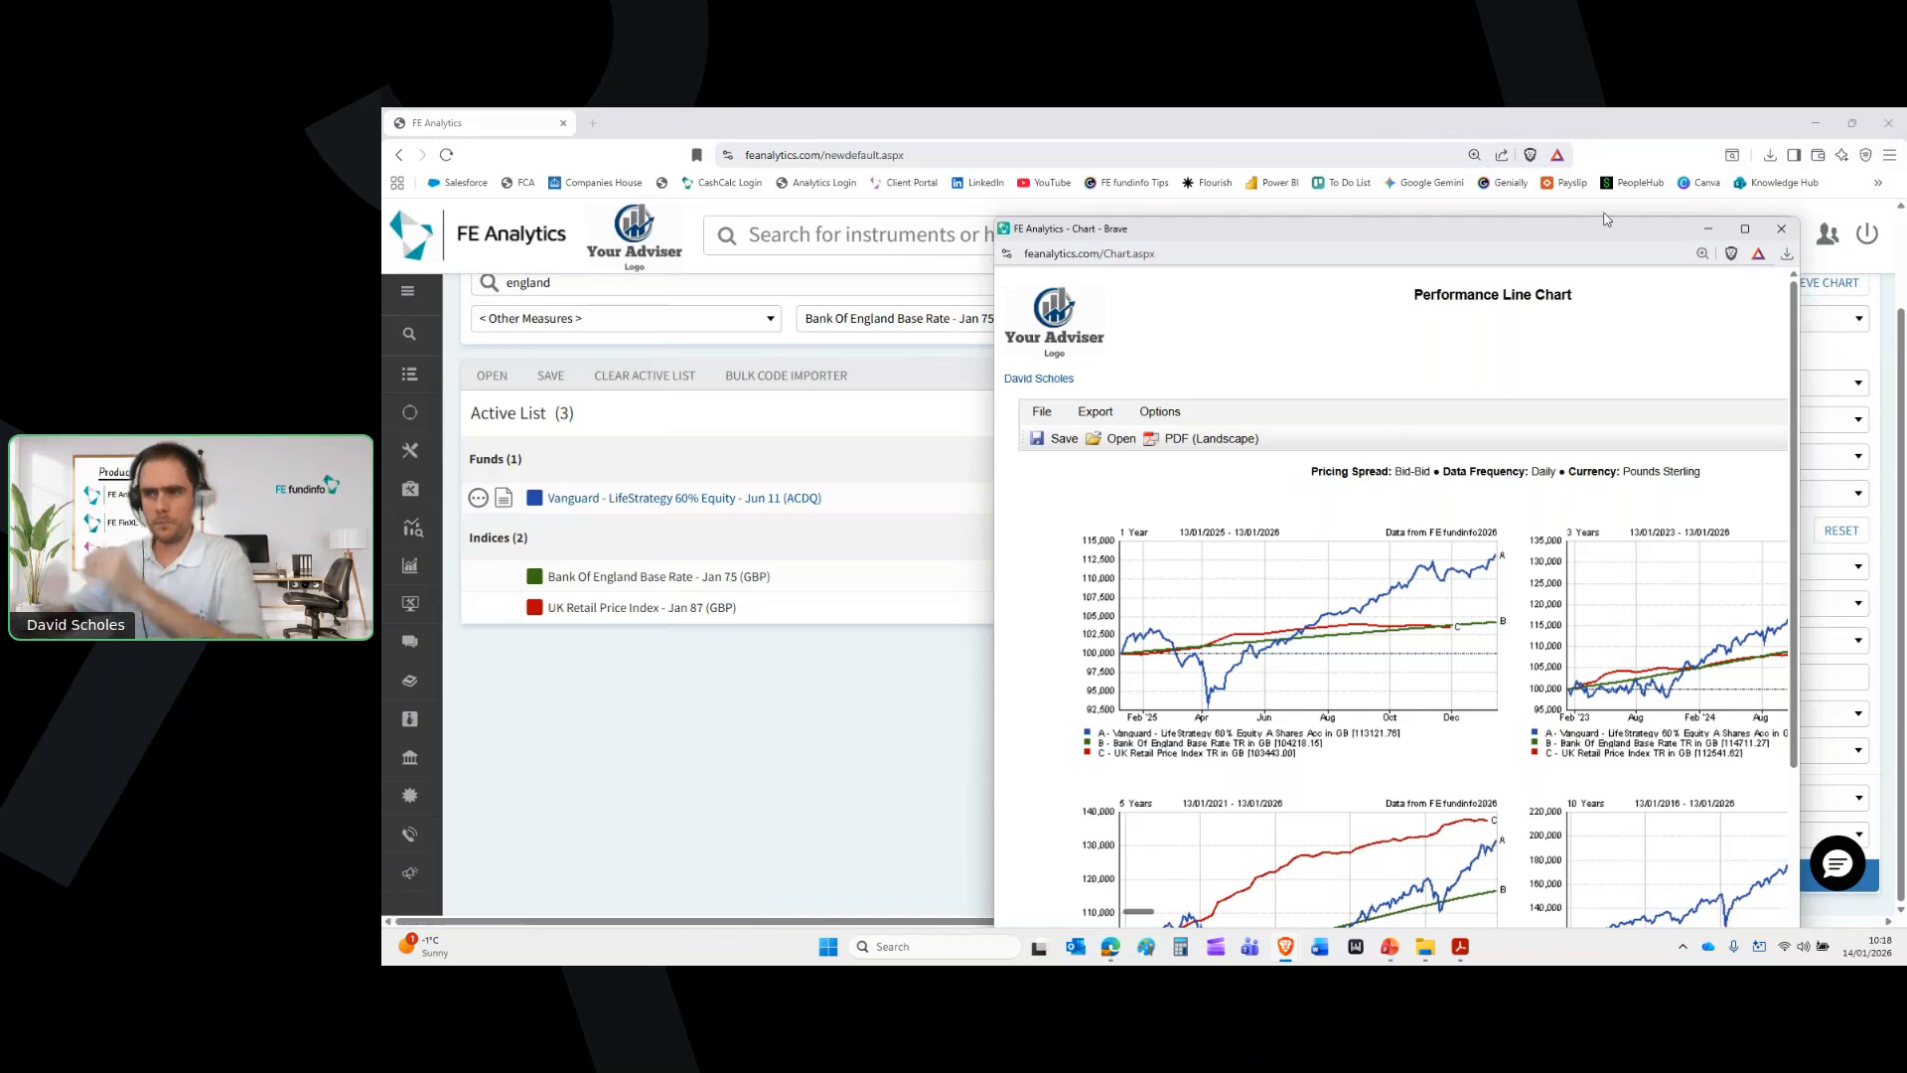
left_click(1745, 228)
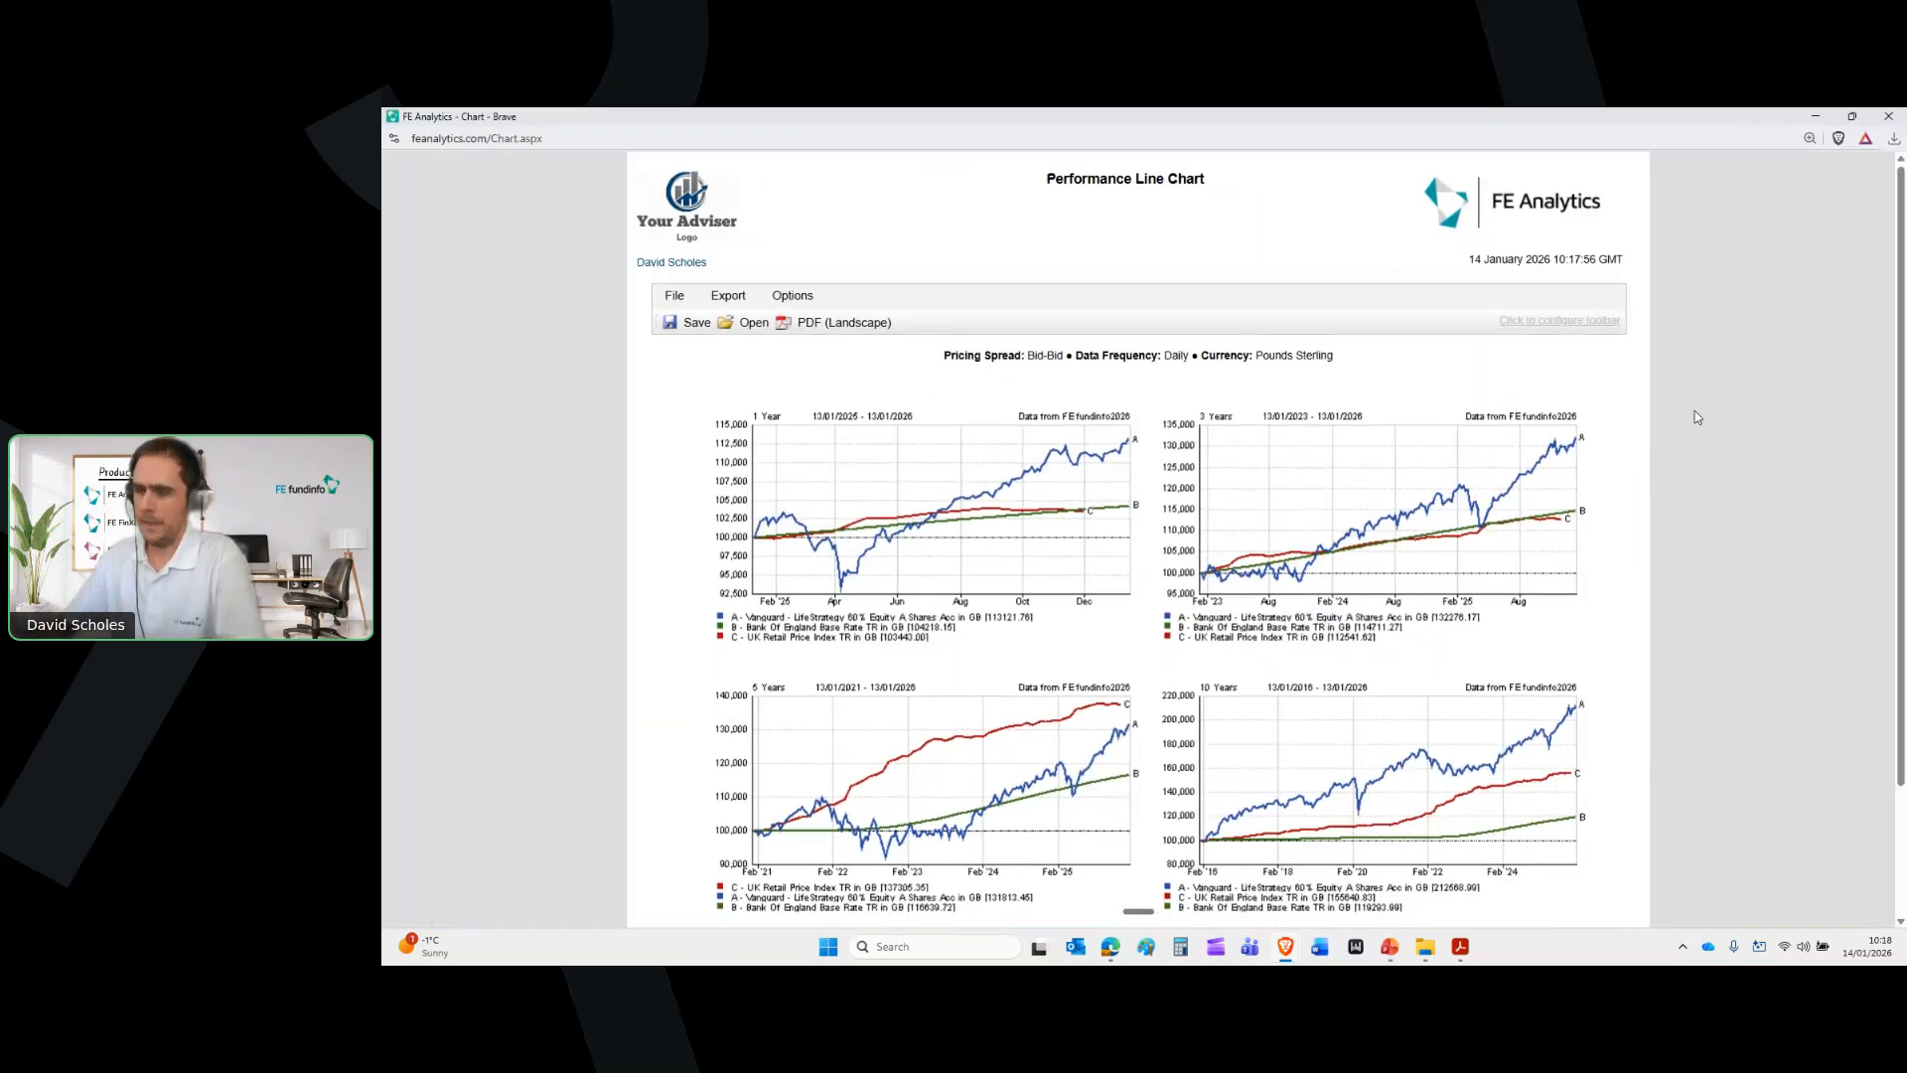
scroll(1697, 417, "down", 1)
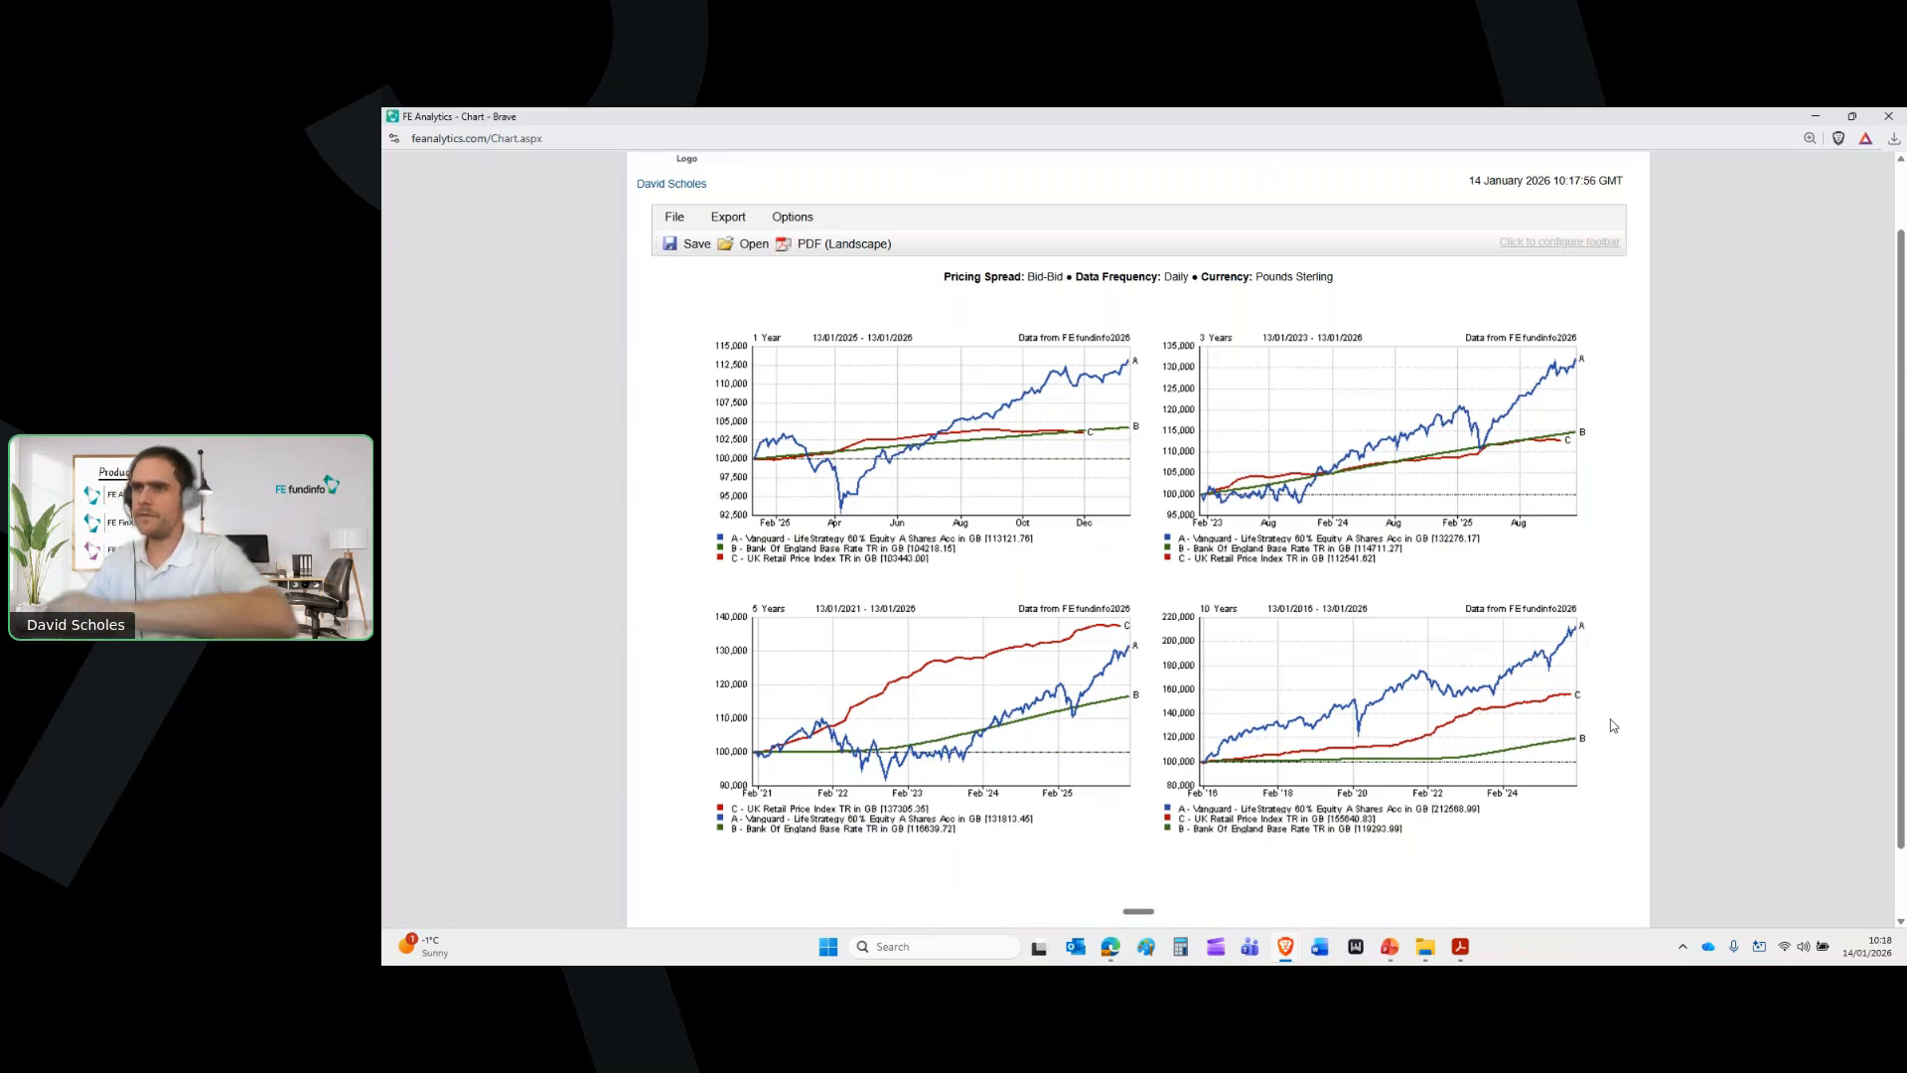
left_click(1903, 114)
Set the chart type to Regular Savings/Withdrawals with a 10-year performance period
scroll(1647, 609, "up", 2)
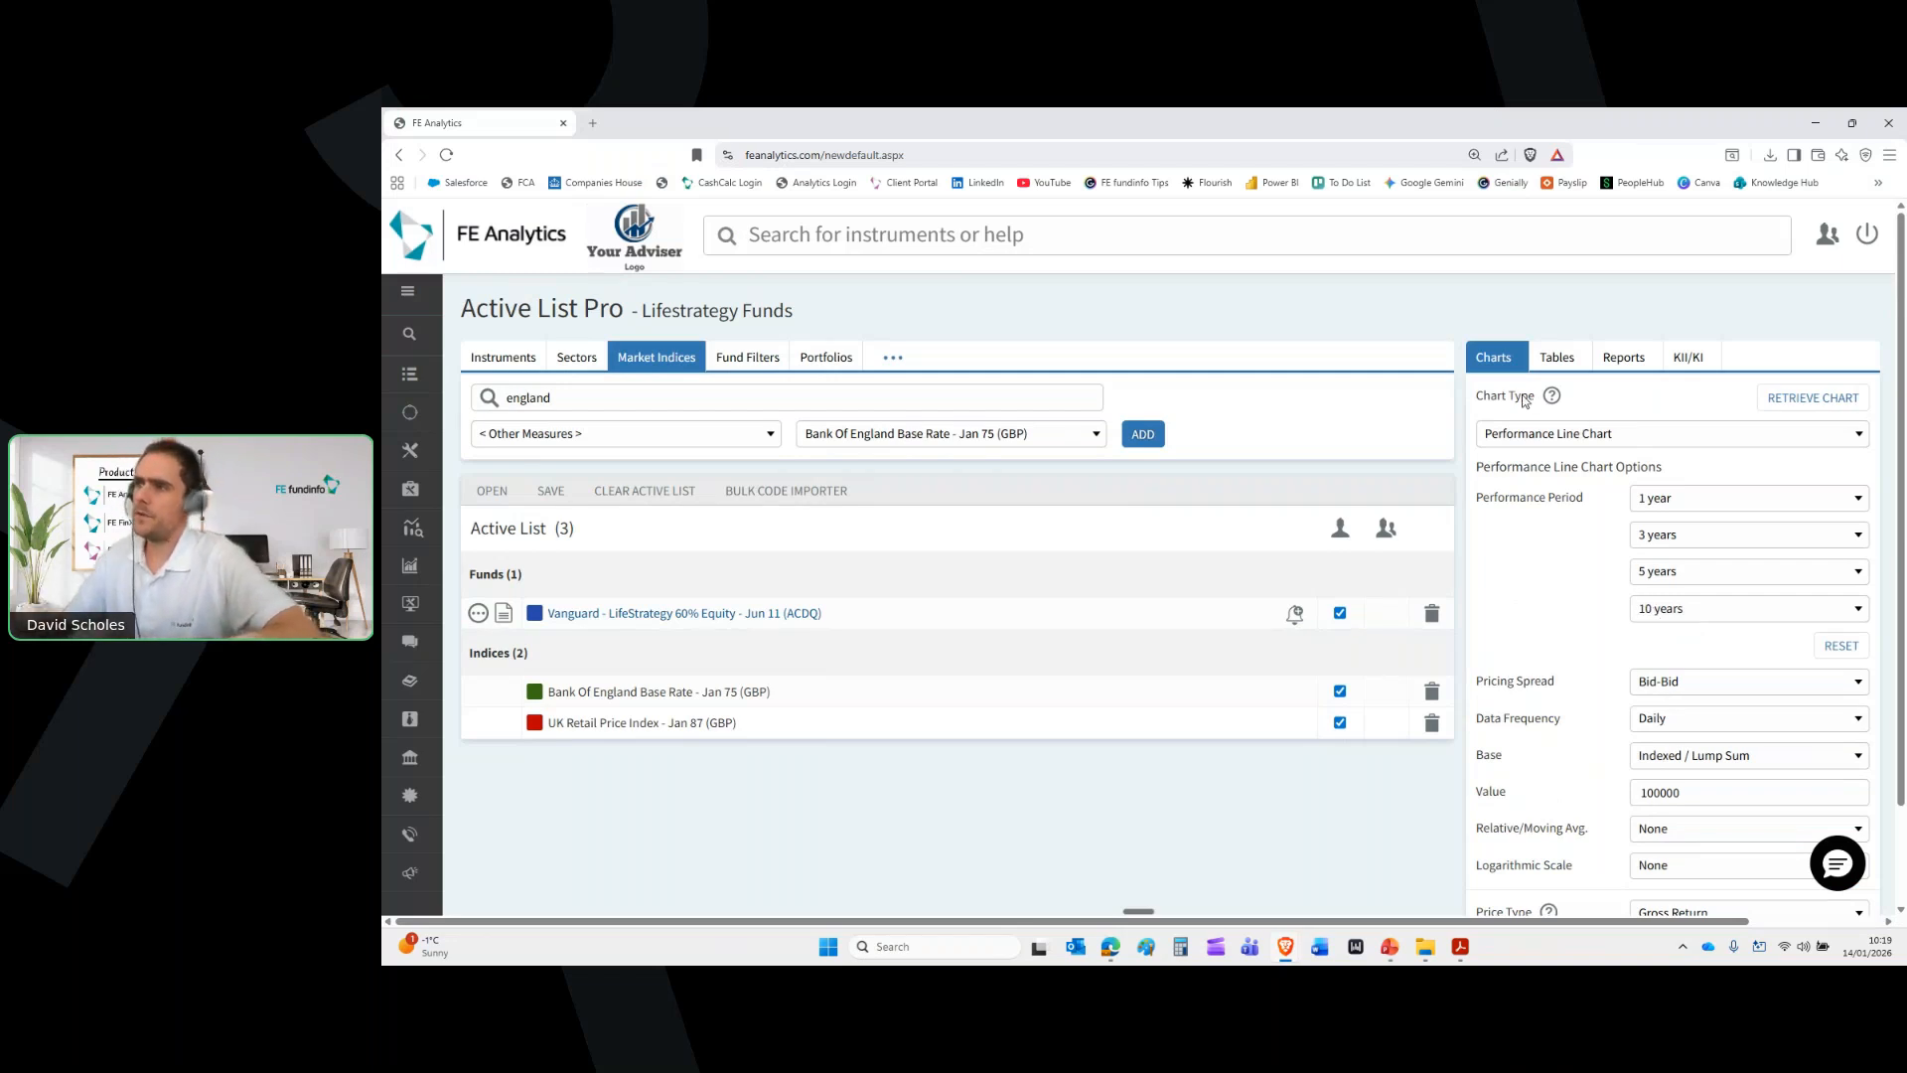
left_click(1555, 440)
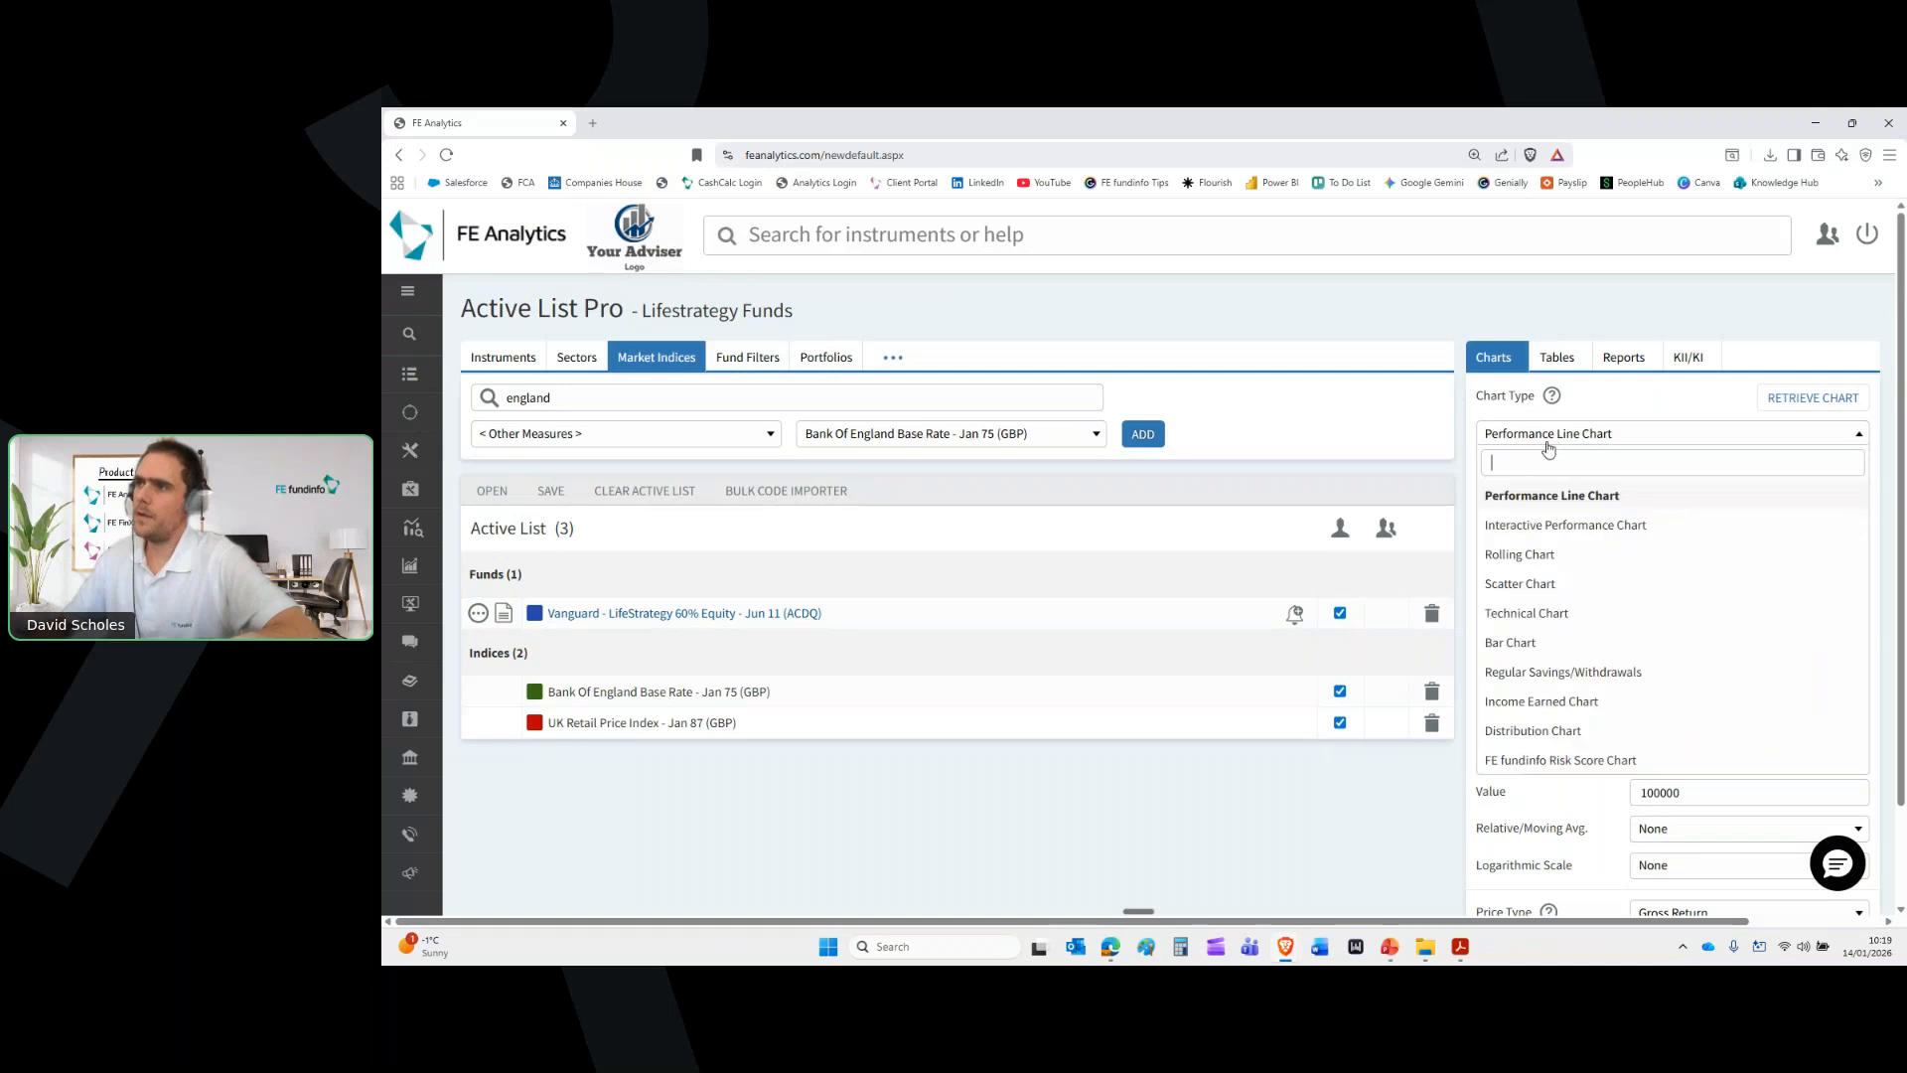
left_click(1567, 672)
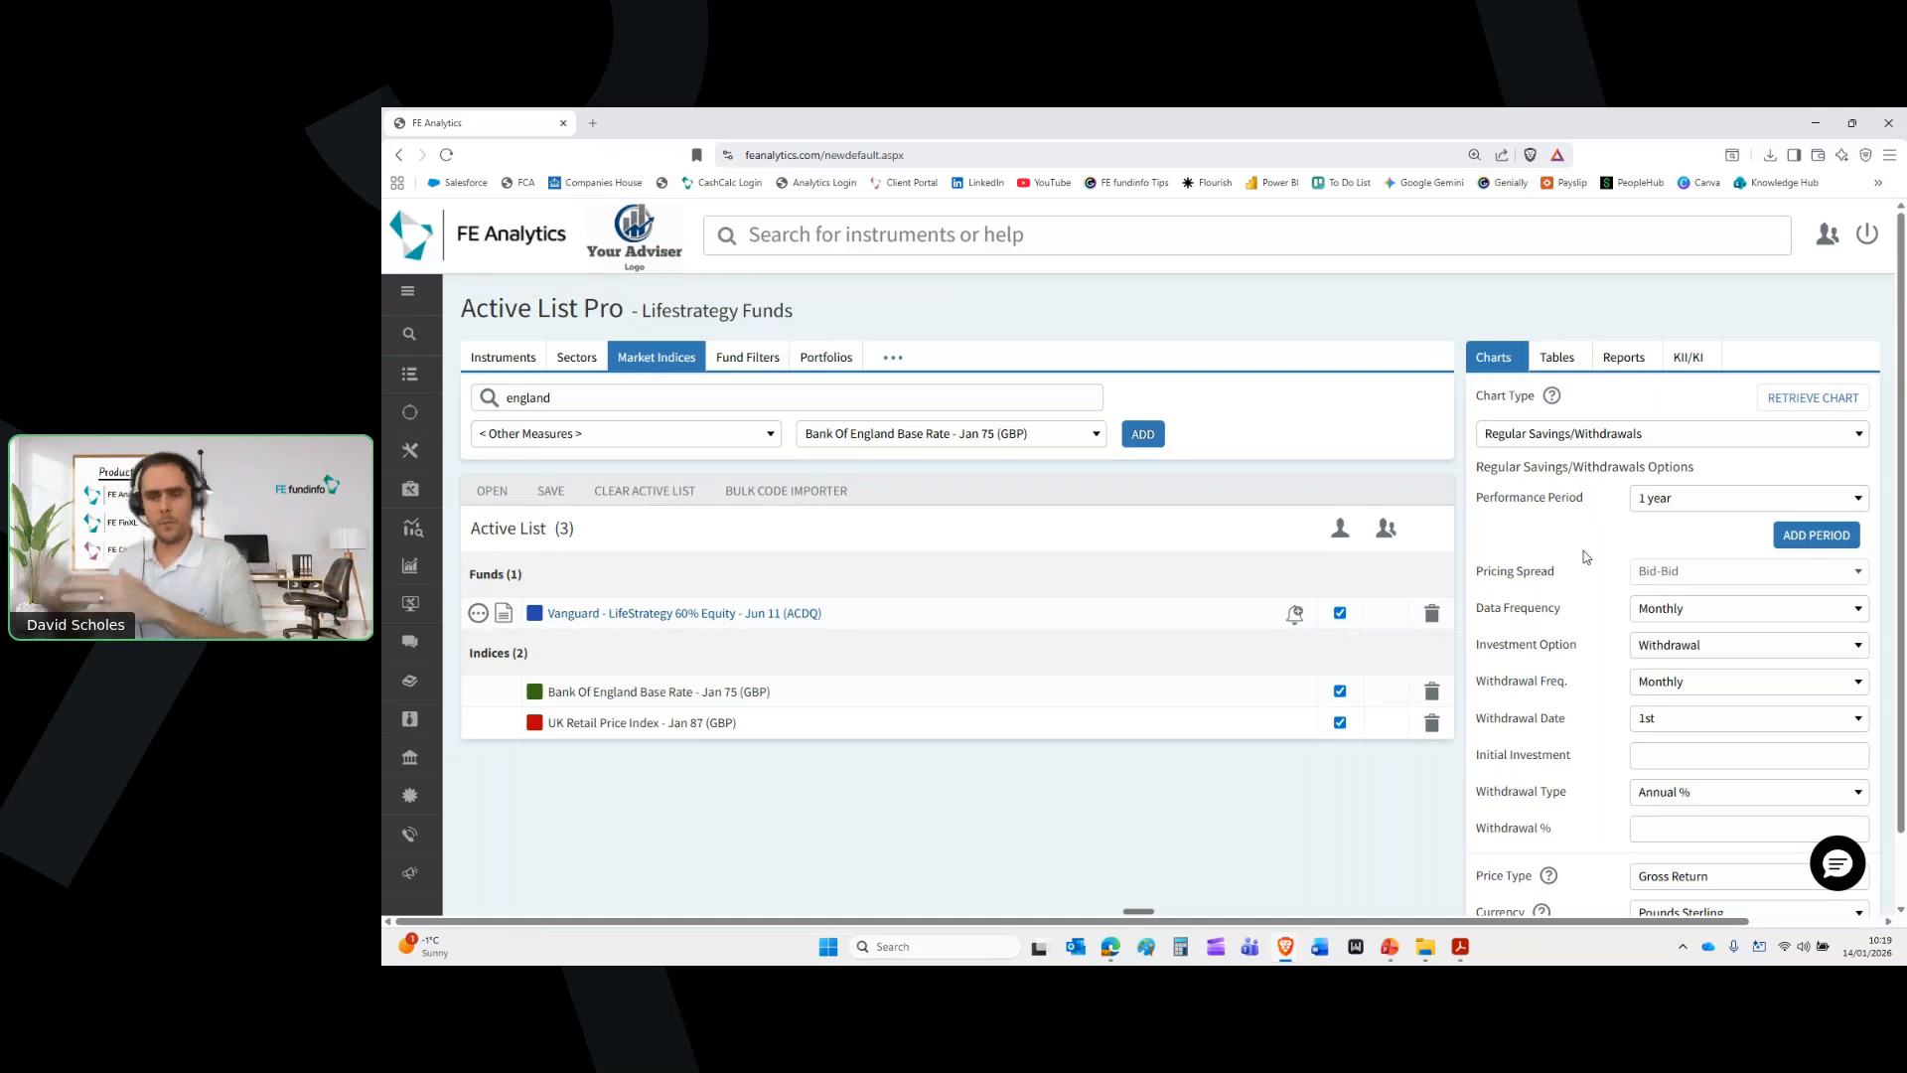
left_click(1708, 505)
scroll(1717, 675, "down", 3)
left_click(1689, 782)
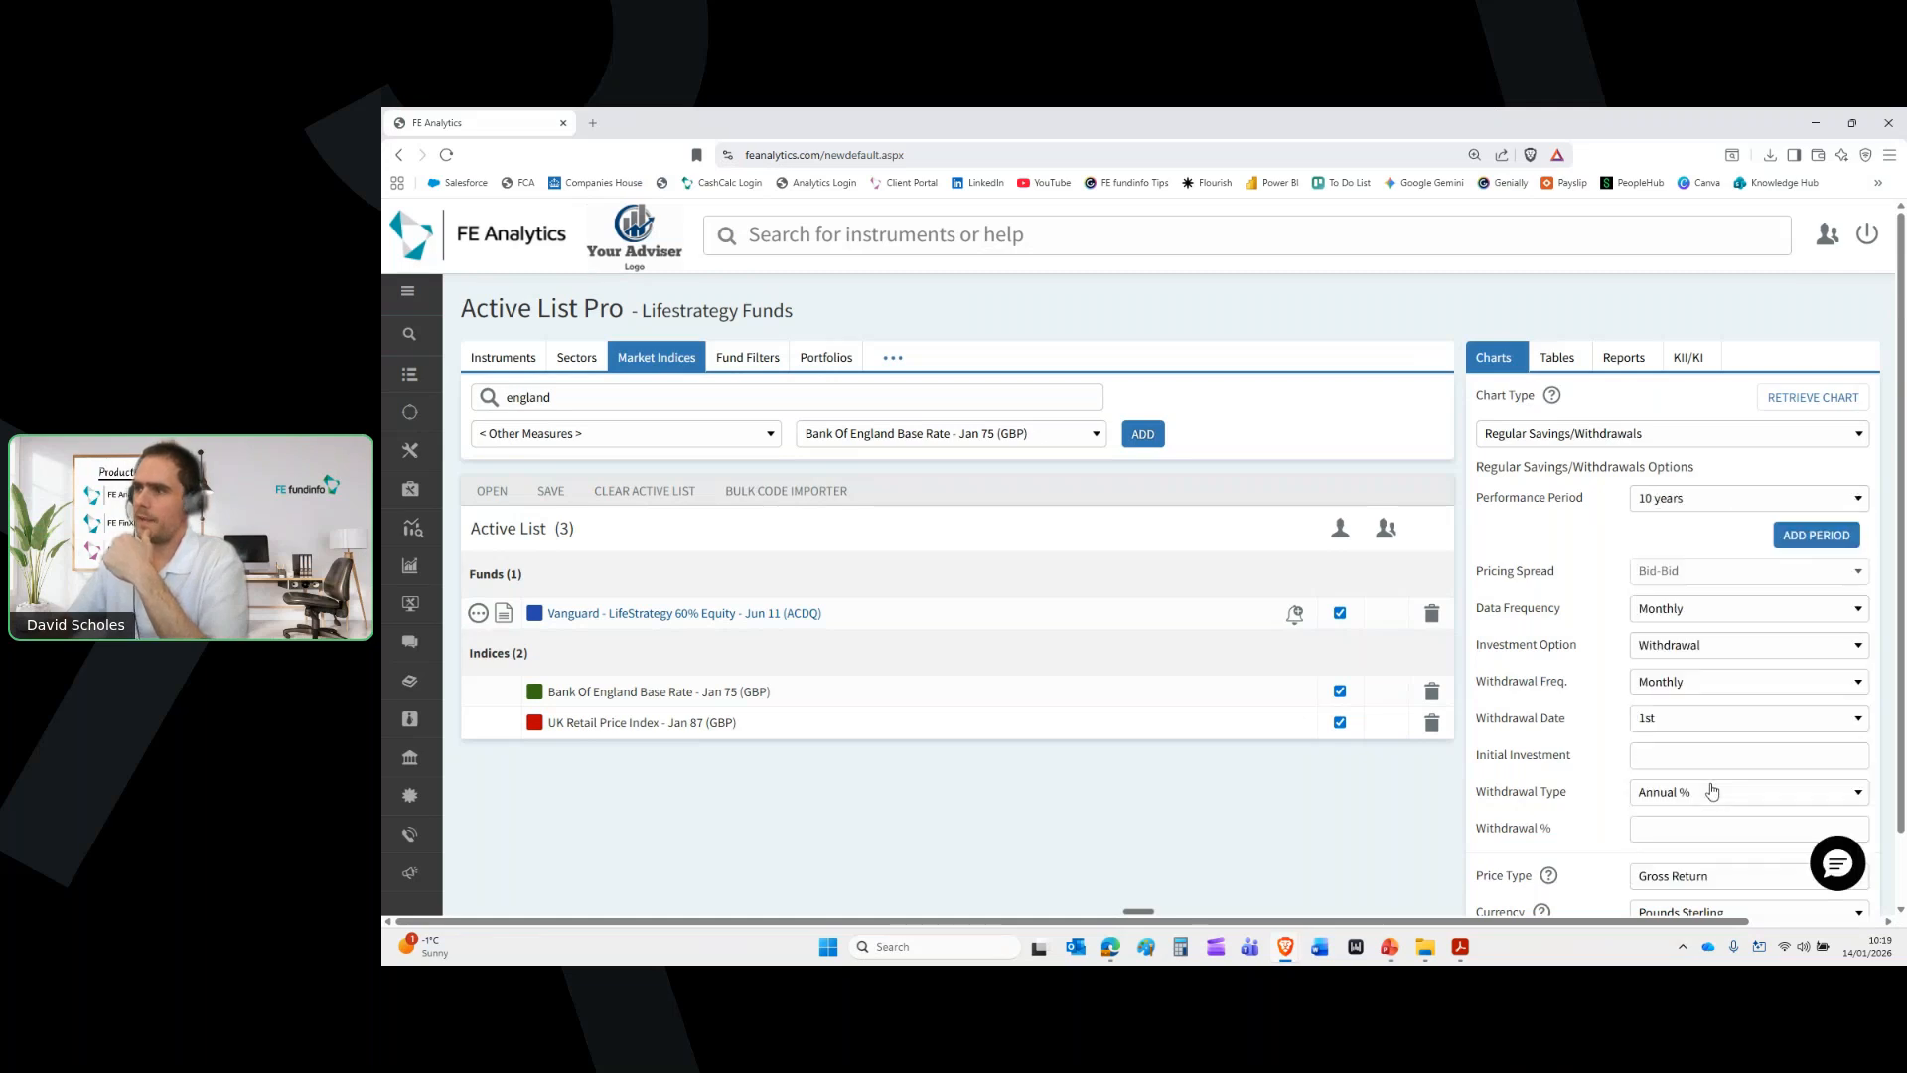
Delete both index rows and add the client's pension portfolio from Portfolios to the active list
left_click(1432, 691)
left_click(1431, 692)
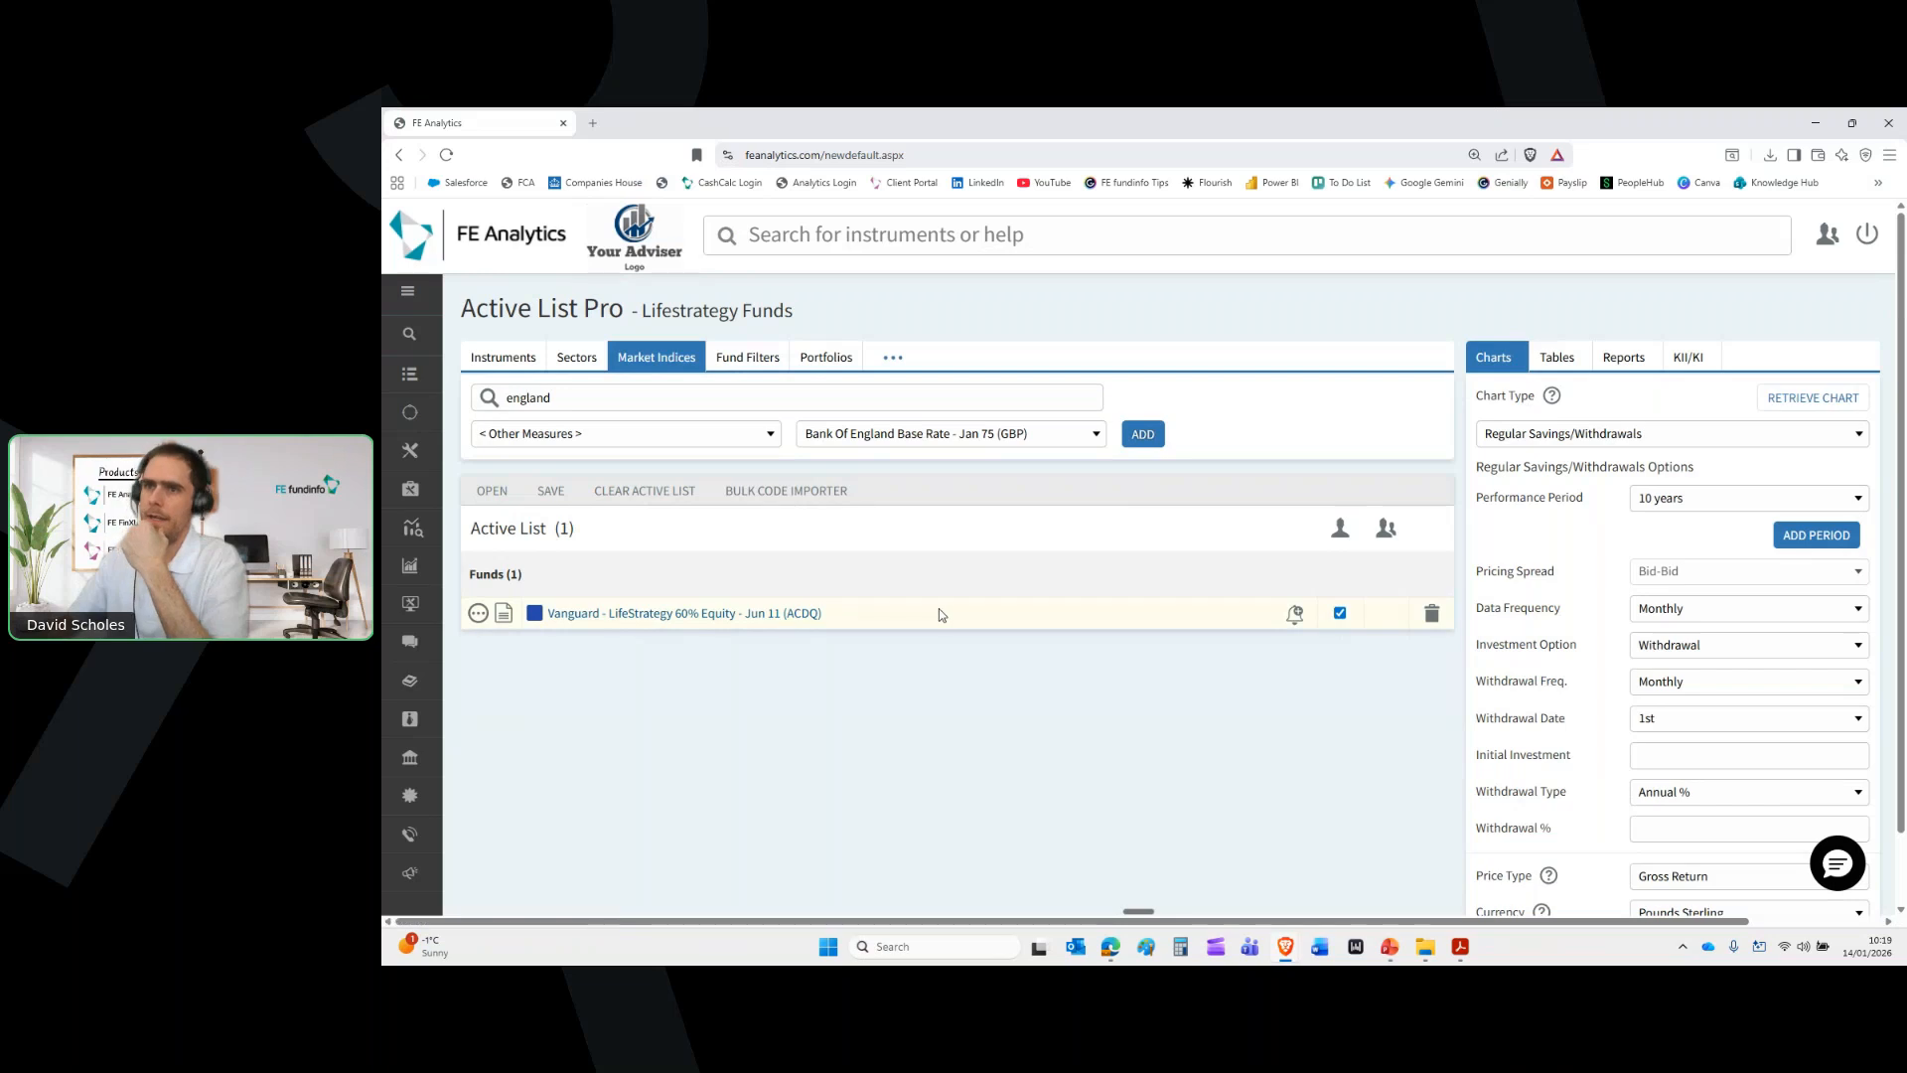
left_click(823, 360)
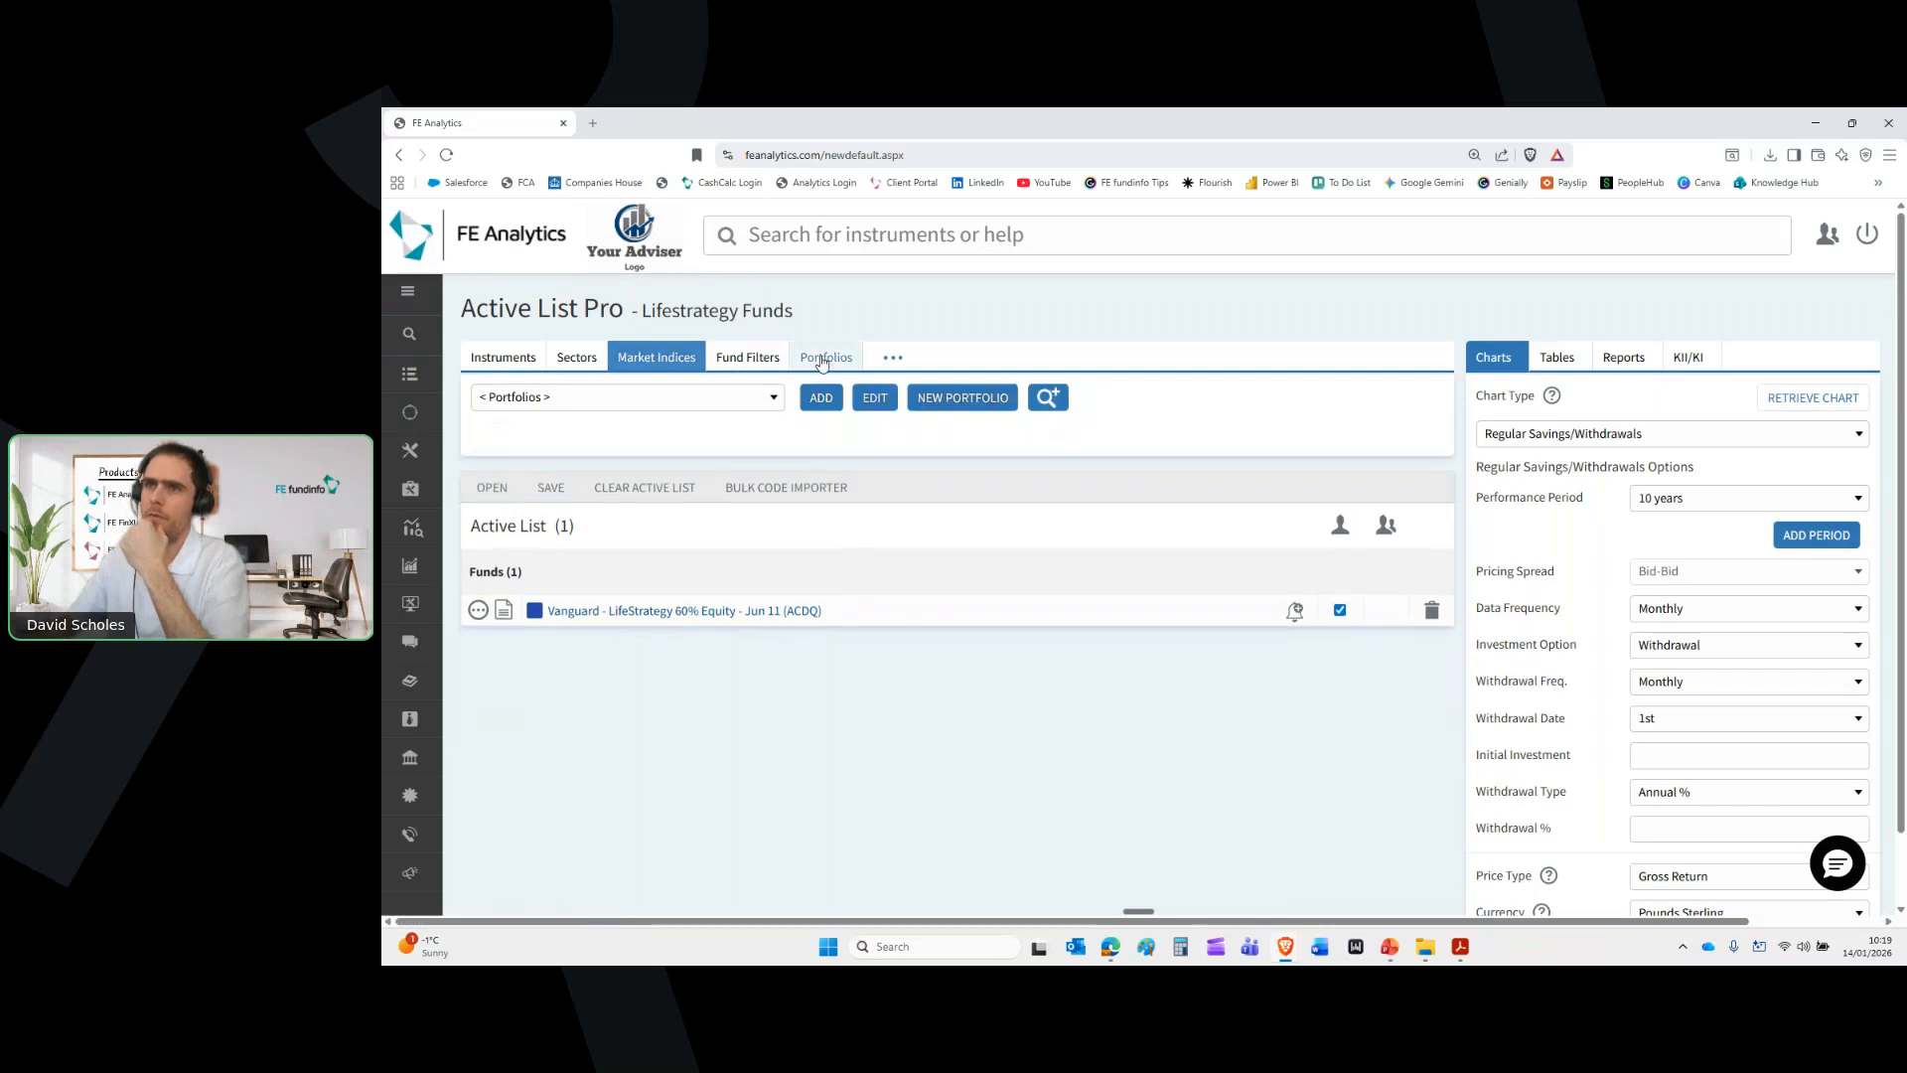
left_click(711, 405)
type("keith ba")
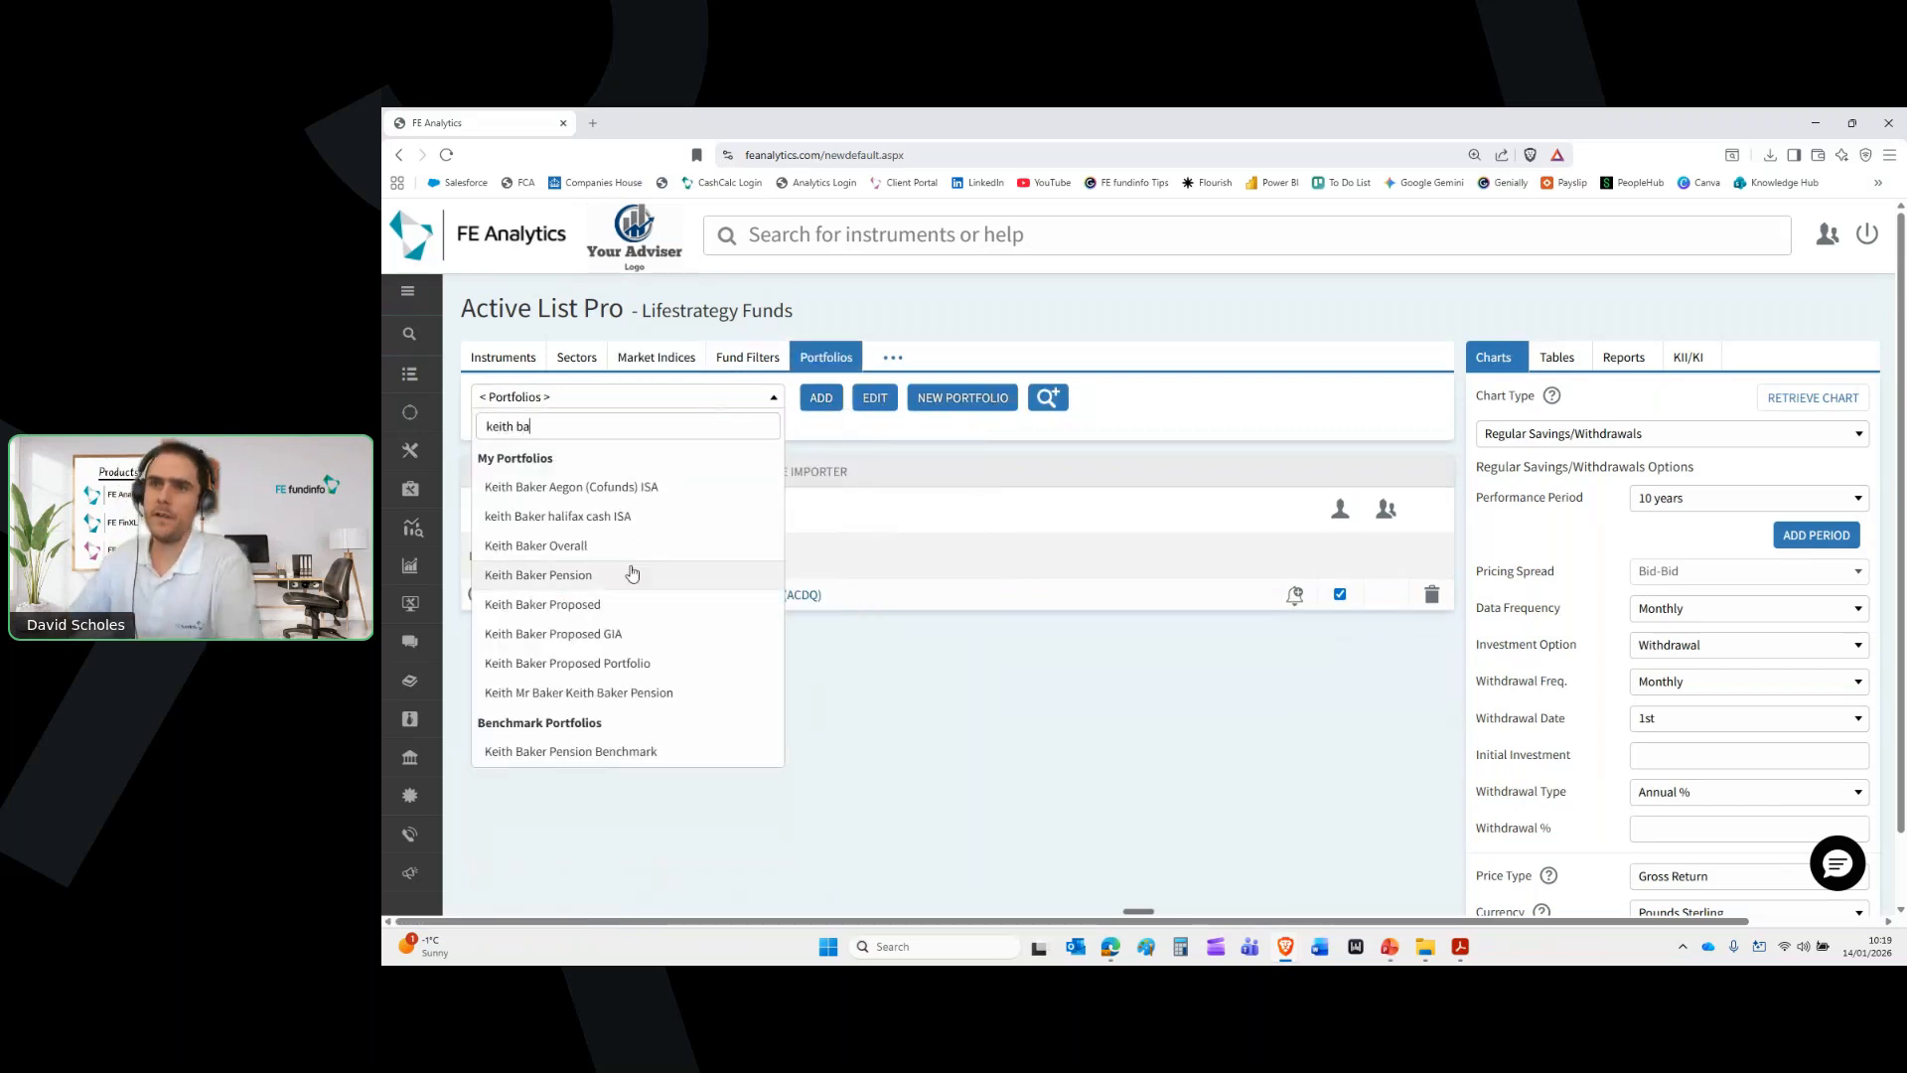
left_click(632, 574)
left_click(816, 401)
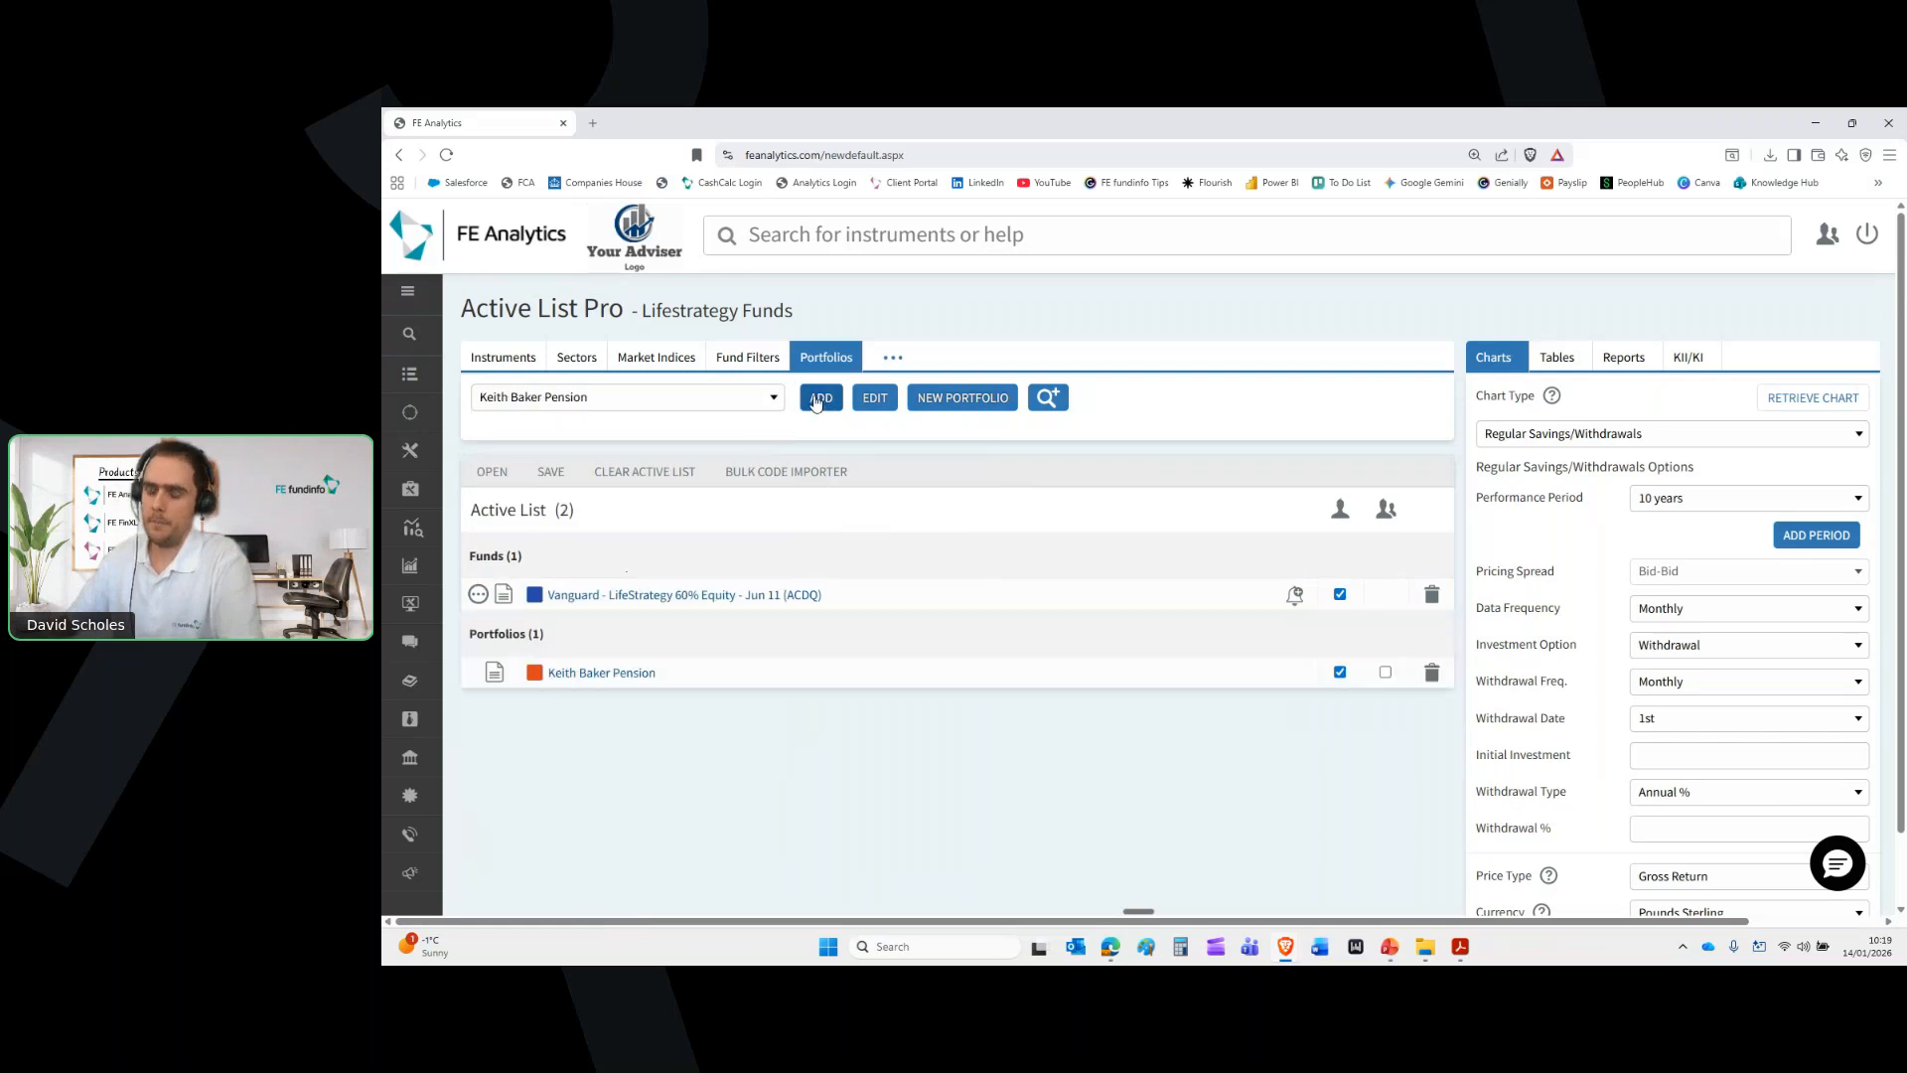
left_click_drag(660, 677, 554, 674)
left_click(615, 740)
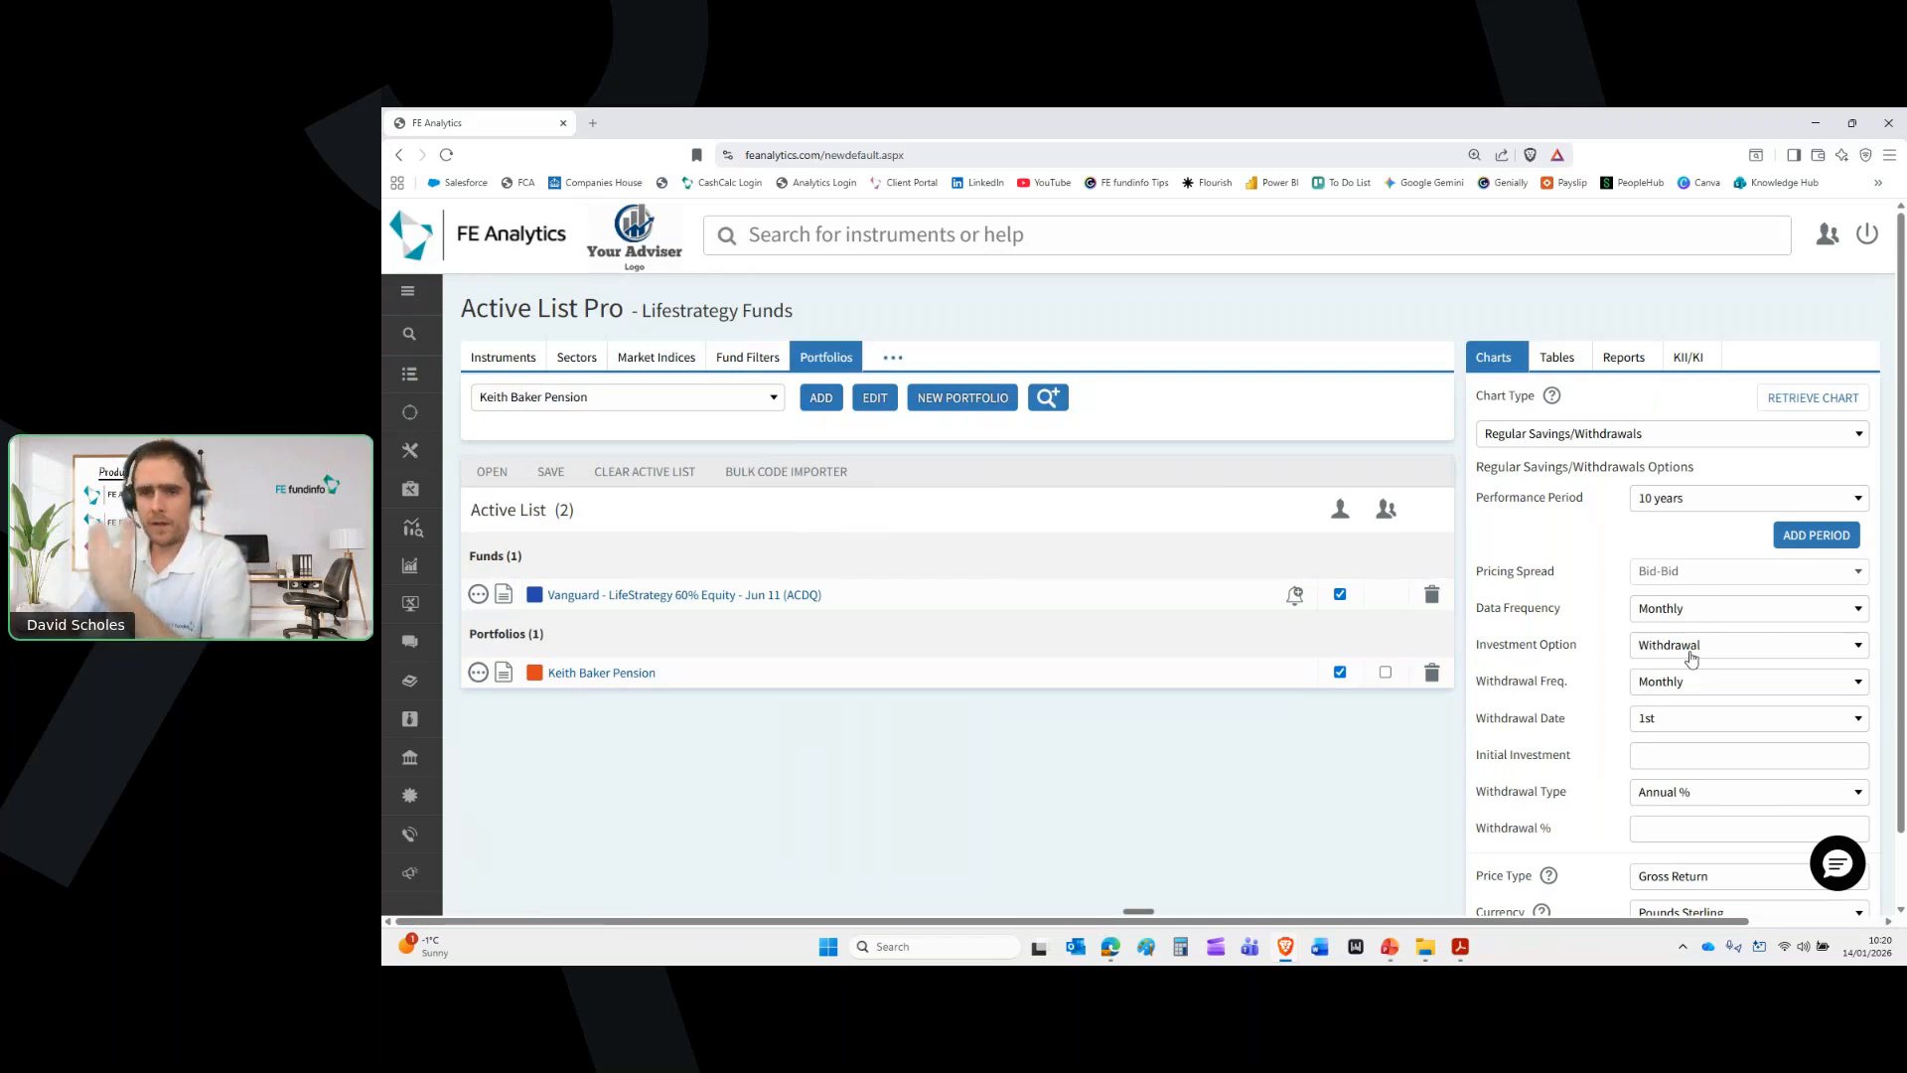
Enter a 600000 initial investment with a Regular 2000 withdrawal and generate the chart
left_click(1671, 760)
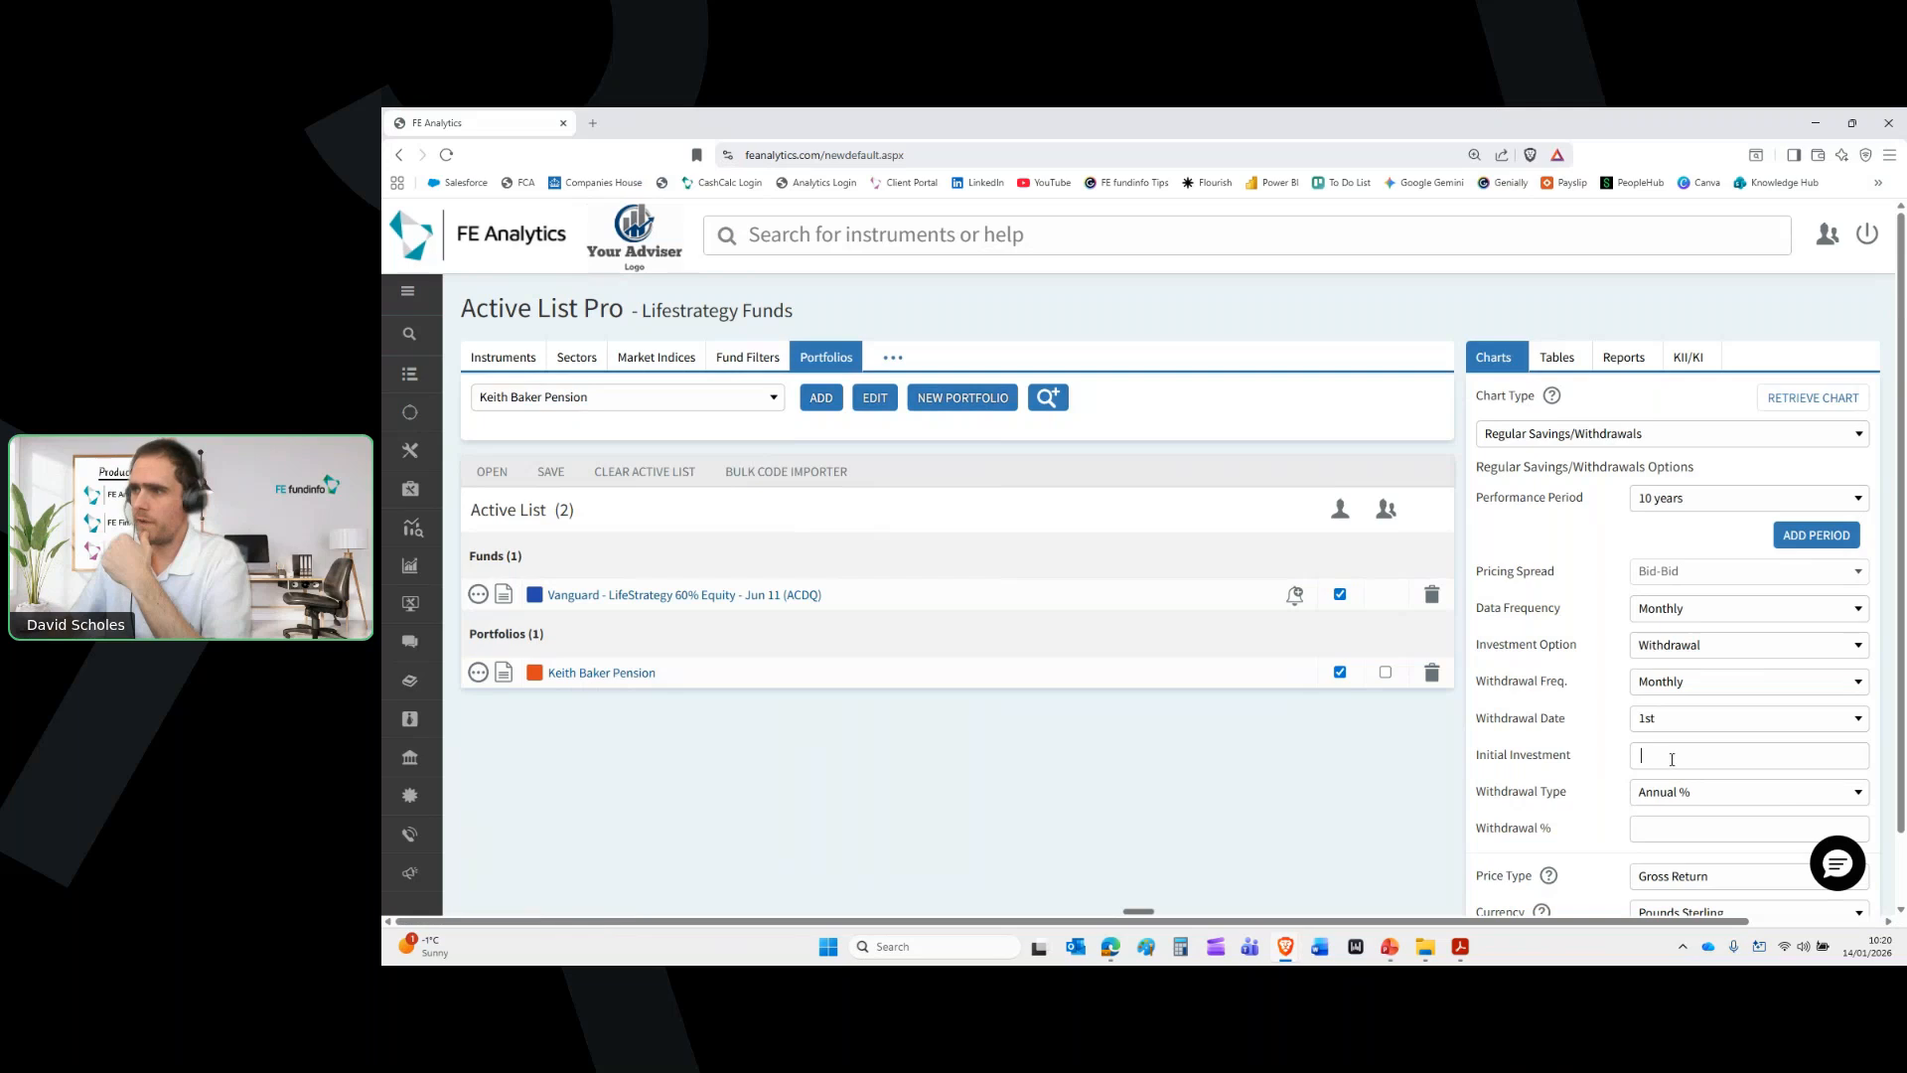
type("600000")
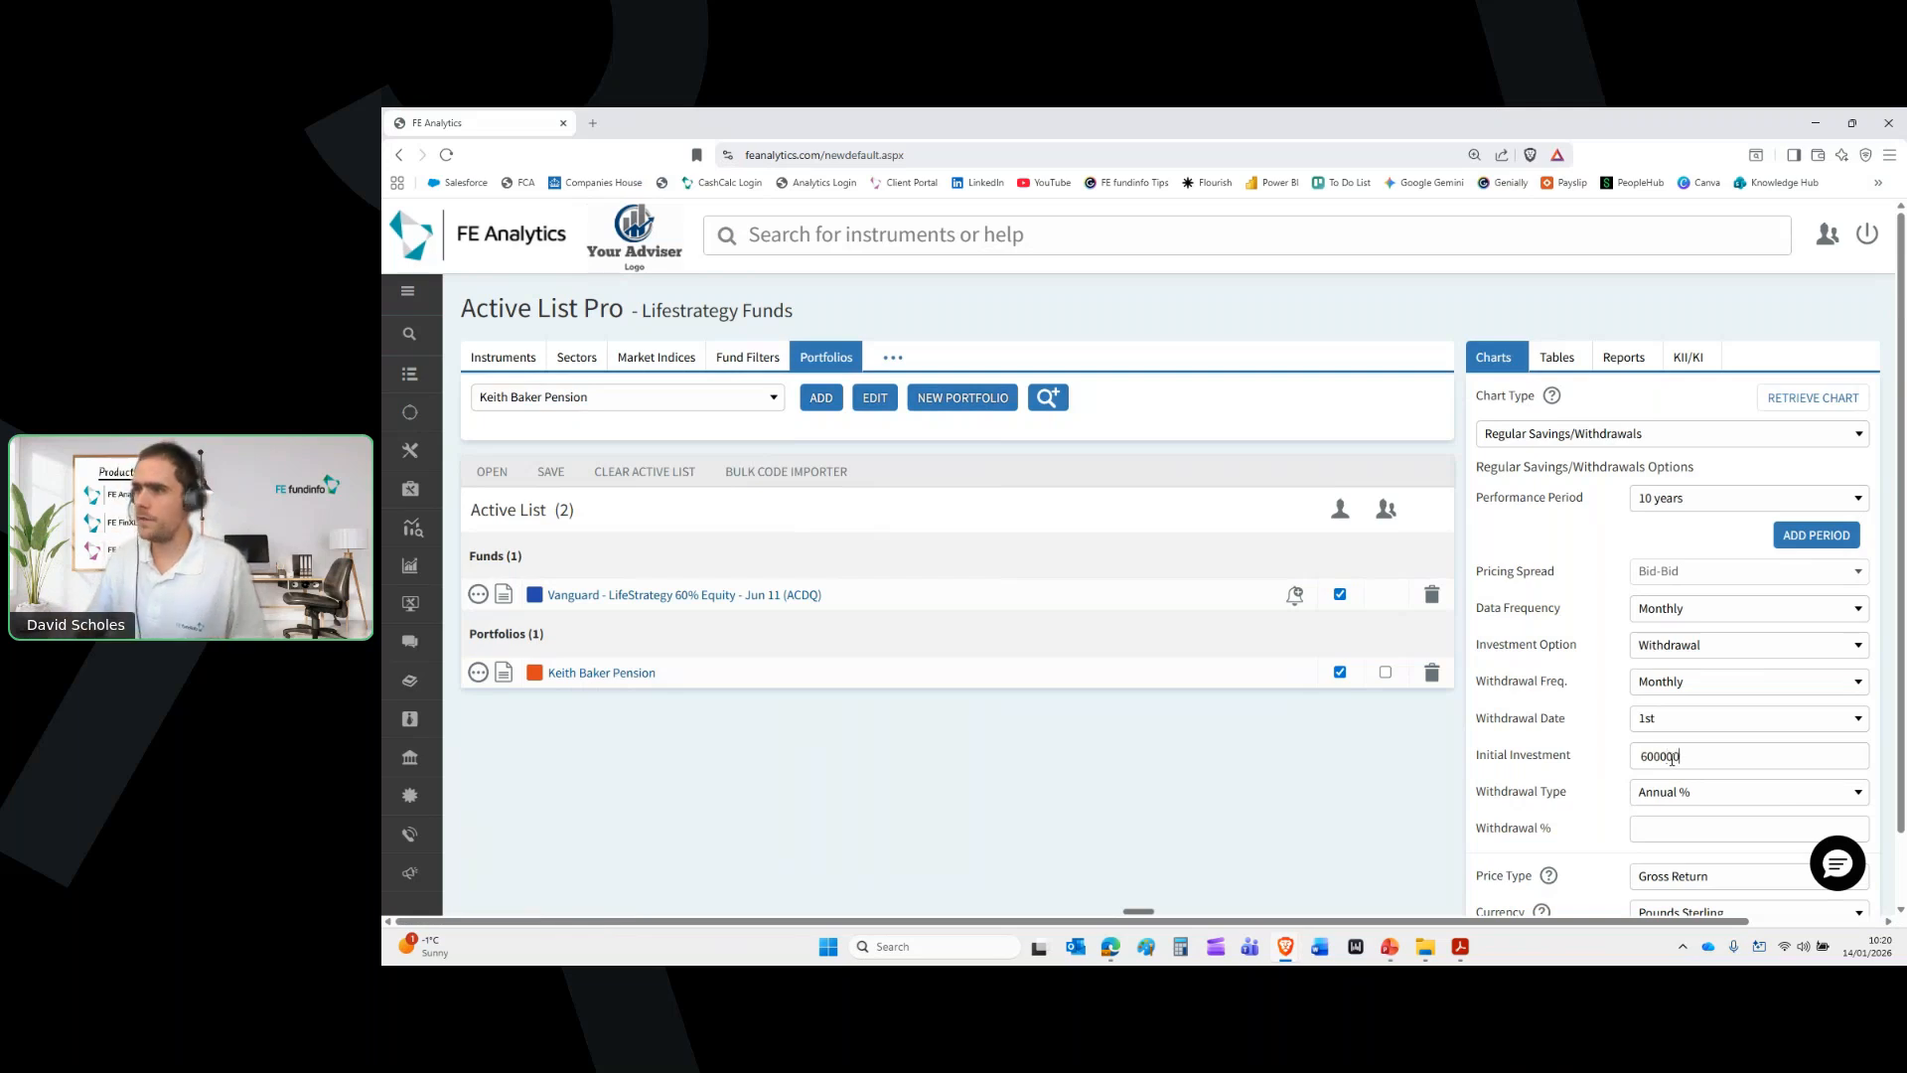
left_click(1697, 800)
left_click(1701, 777)
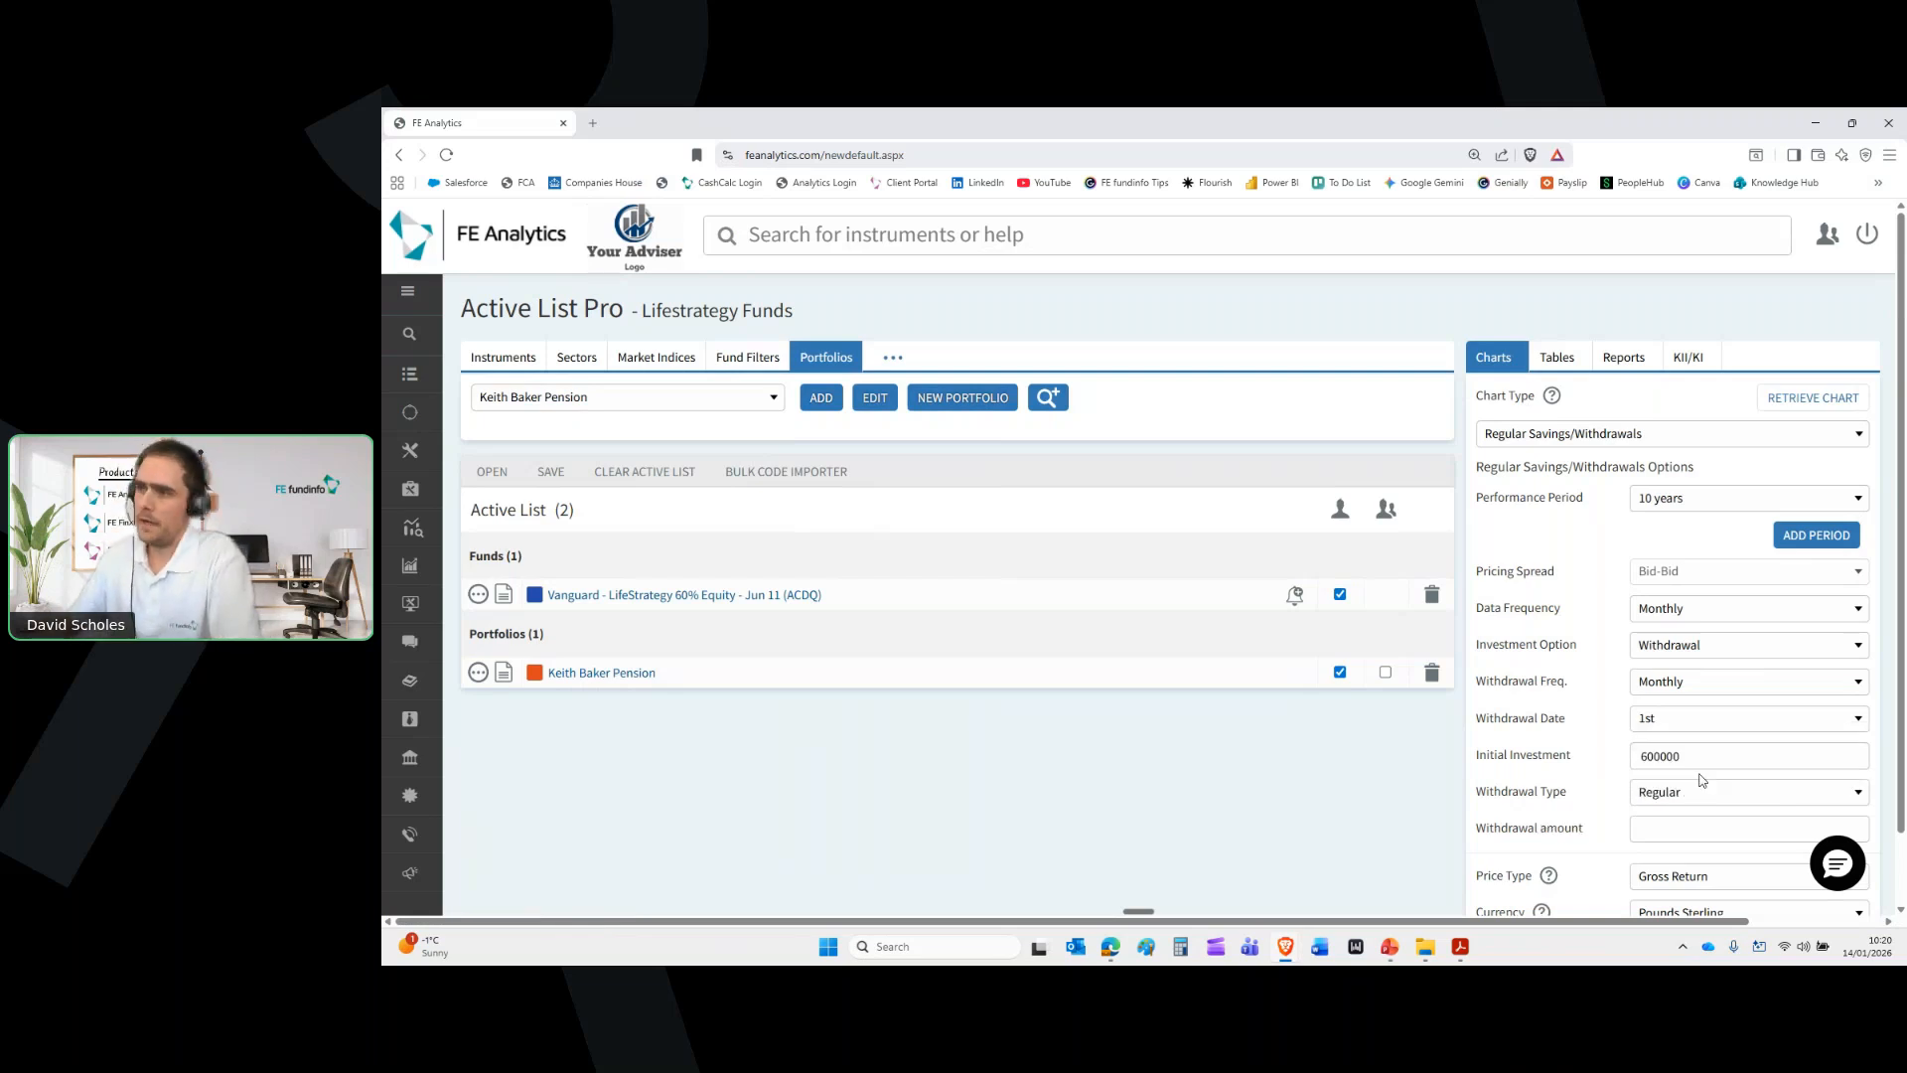
left_click(1697, 825)
type("2000")
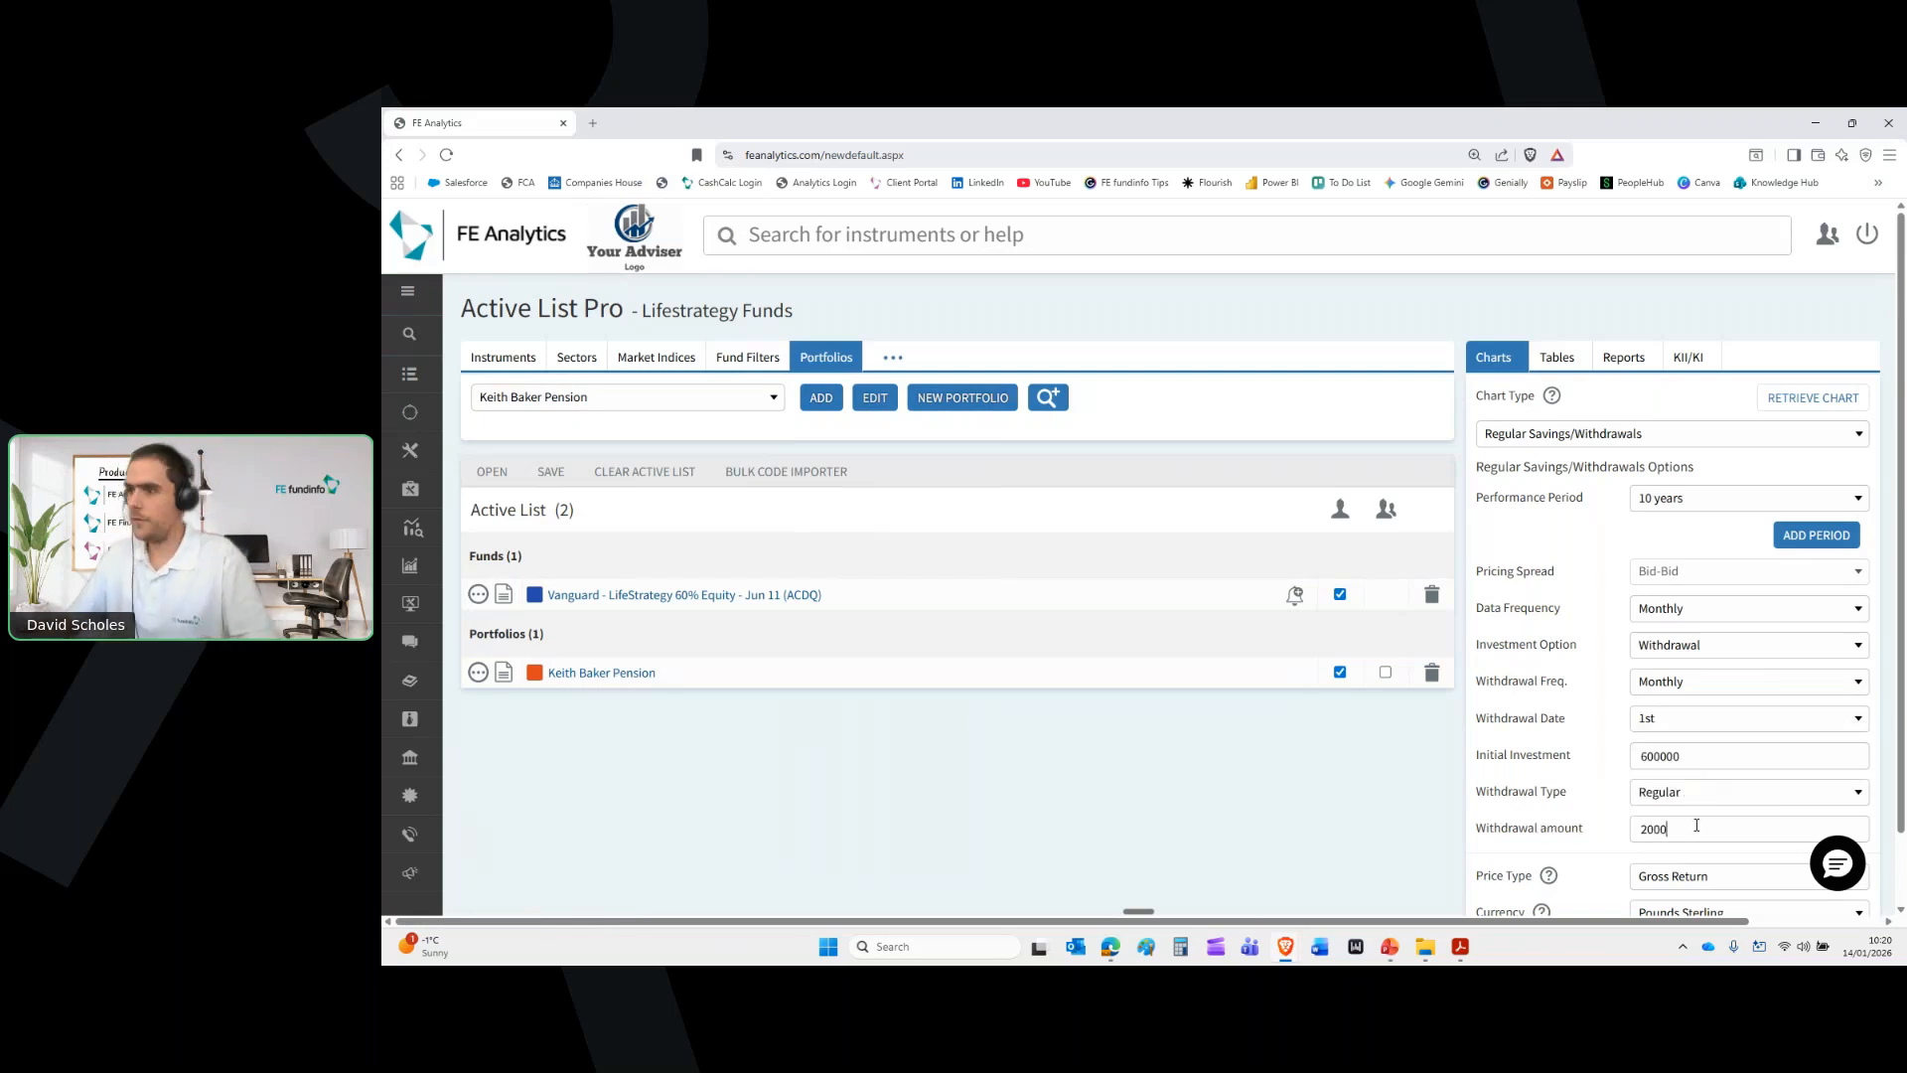
left_click_drag(1686, 827, 1592, 787)
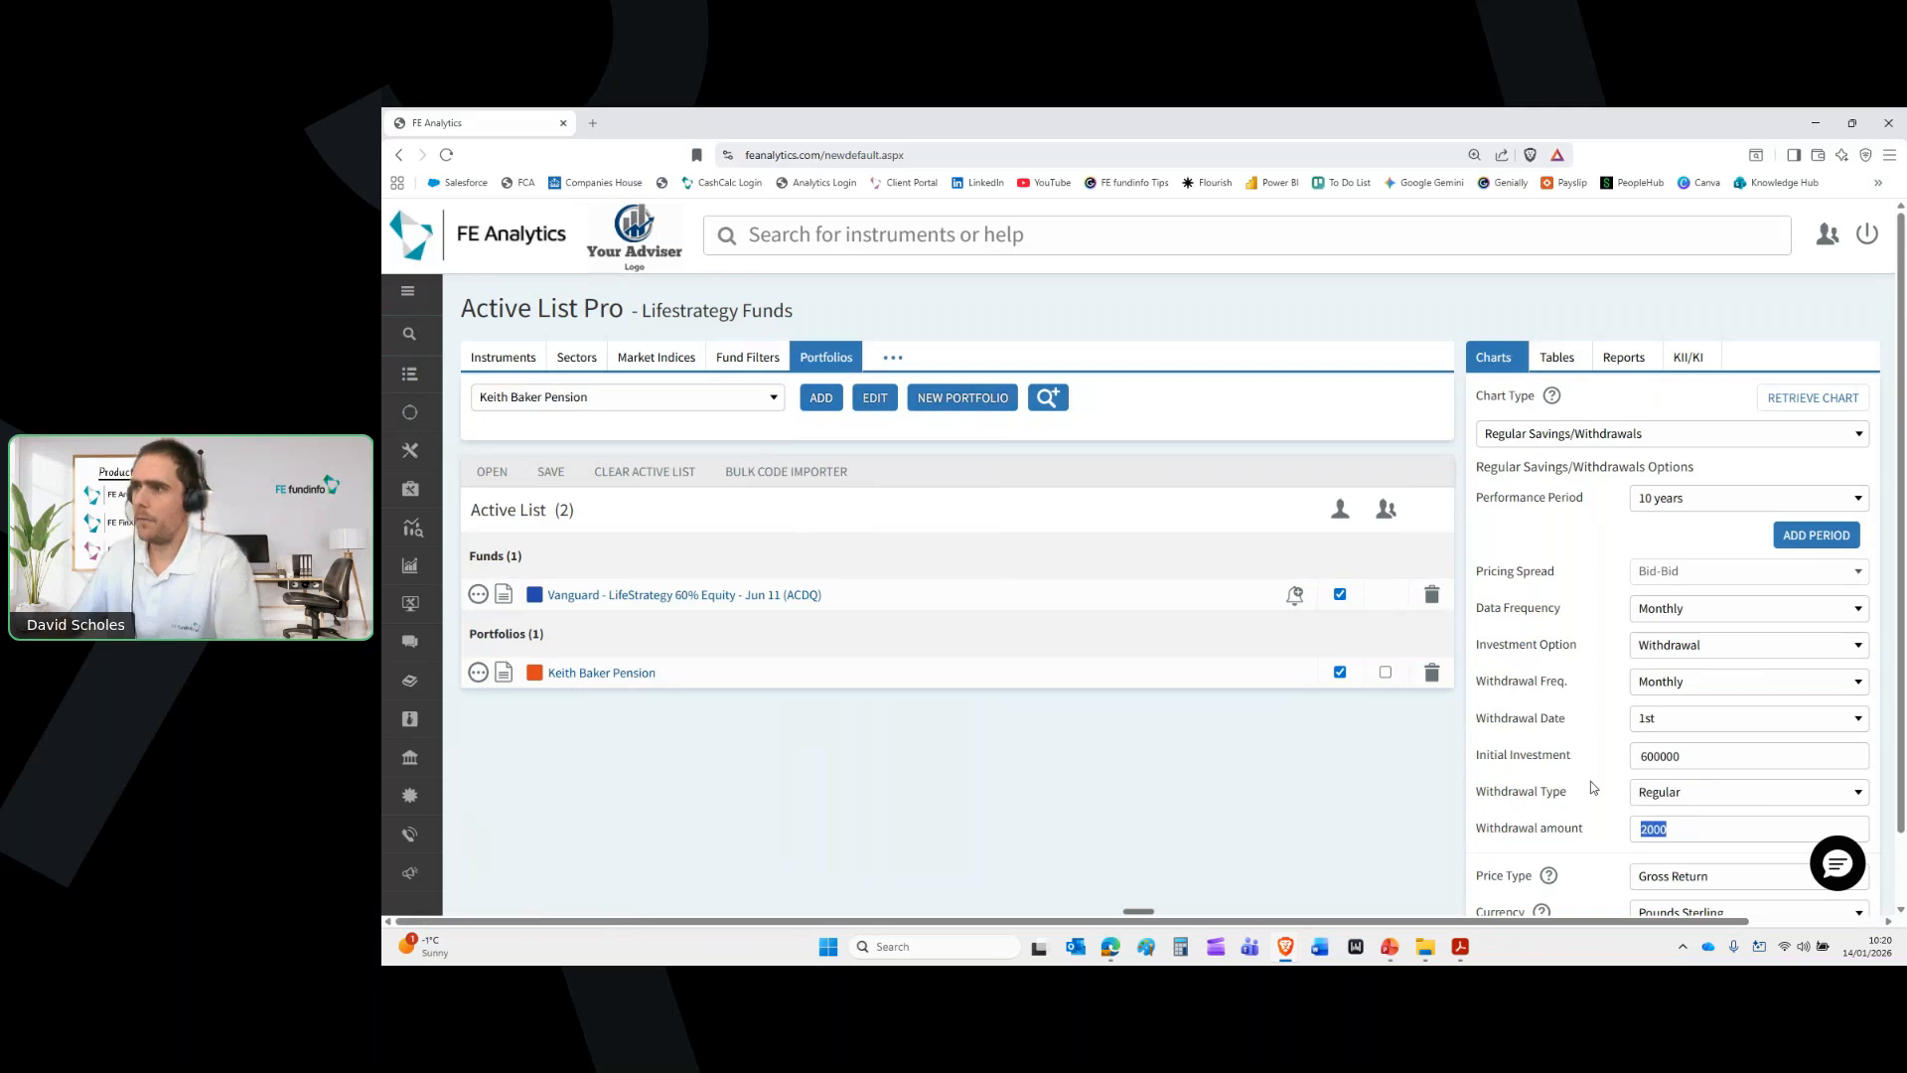
scroll(1592, 787, "down", 1)
left_click(1664, 877)
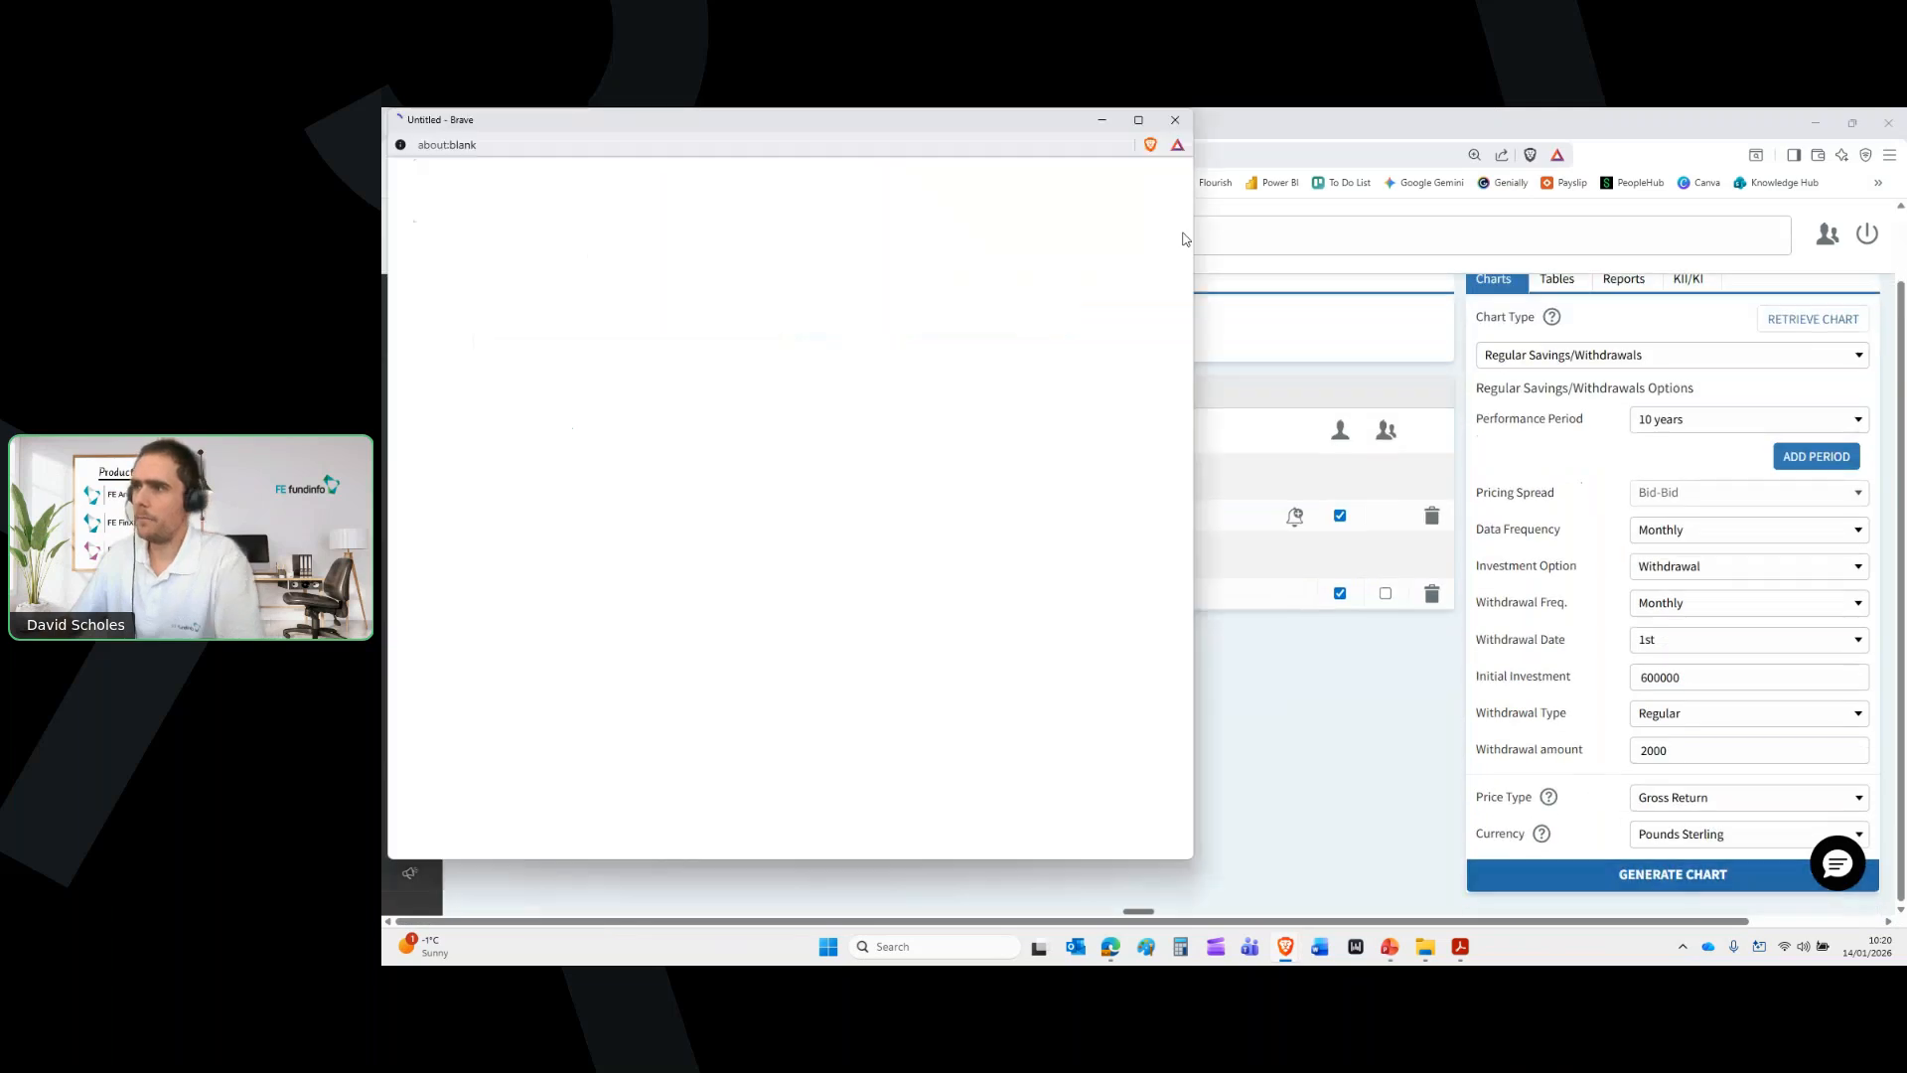
Maximise the withdrawals chart, compare 882487.20 for LifeStrategy 60% against 563060.63 for the pension, then close it
left_click(1138, 120)
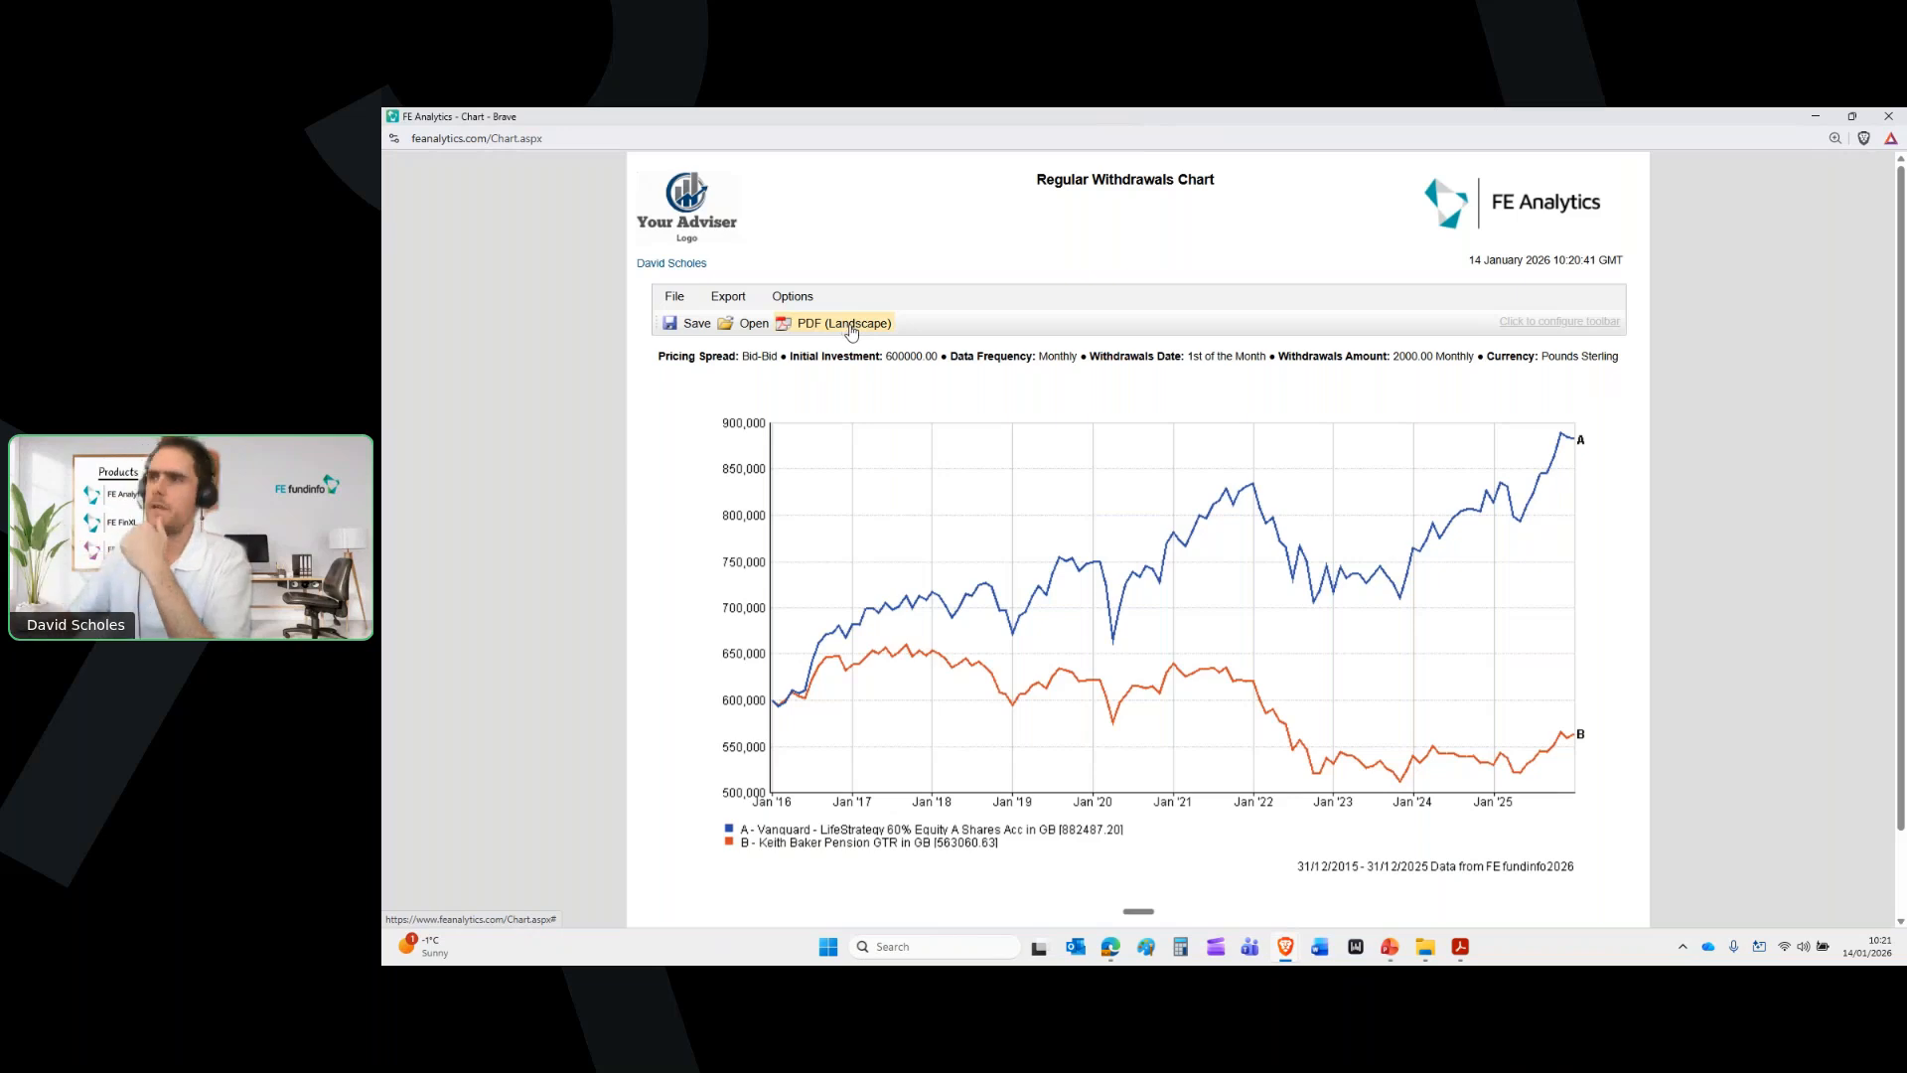
left_click(1888, 116)
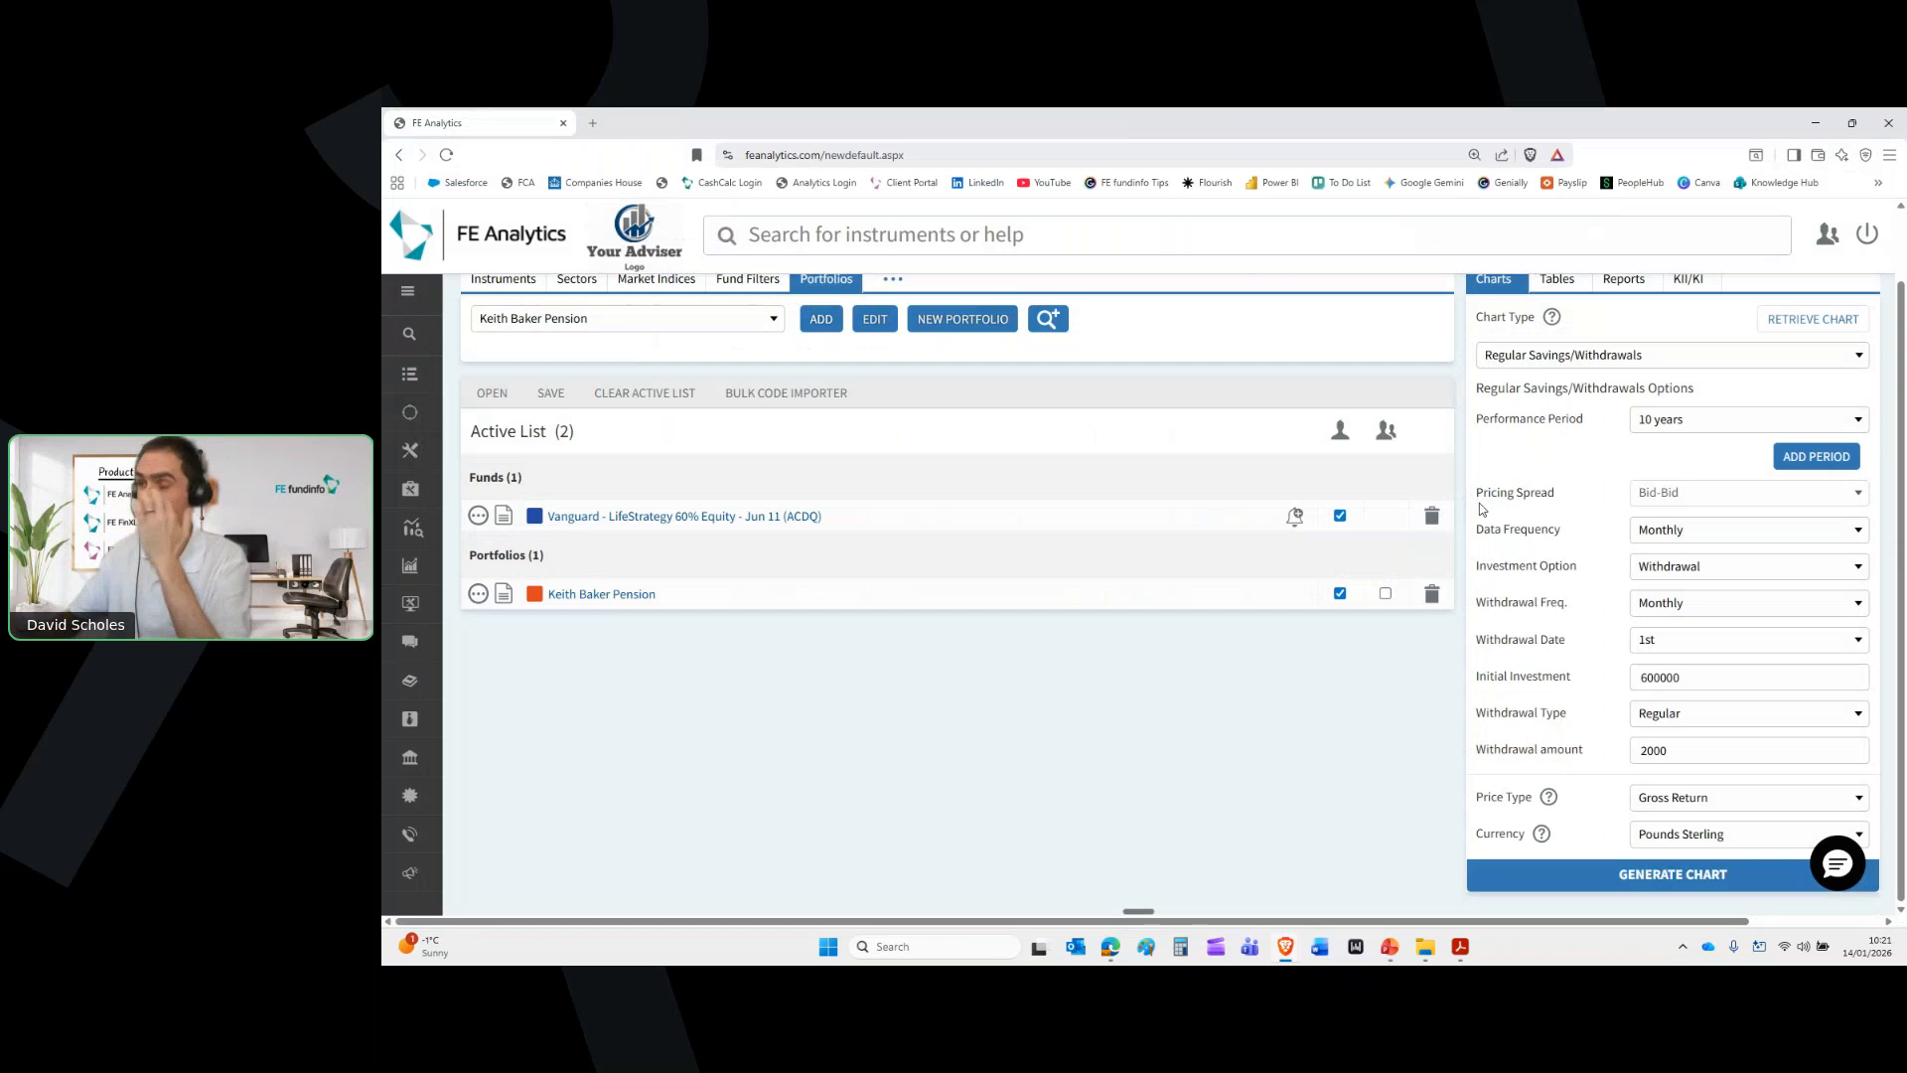
Generate a Savings chart with a 100000 initial investment and 1000 monthly investment
left_click(1689, 566)
left_click(1692, 630)
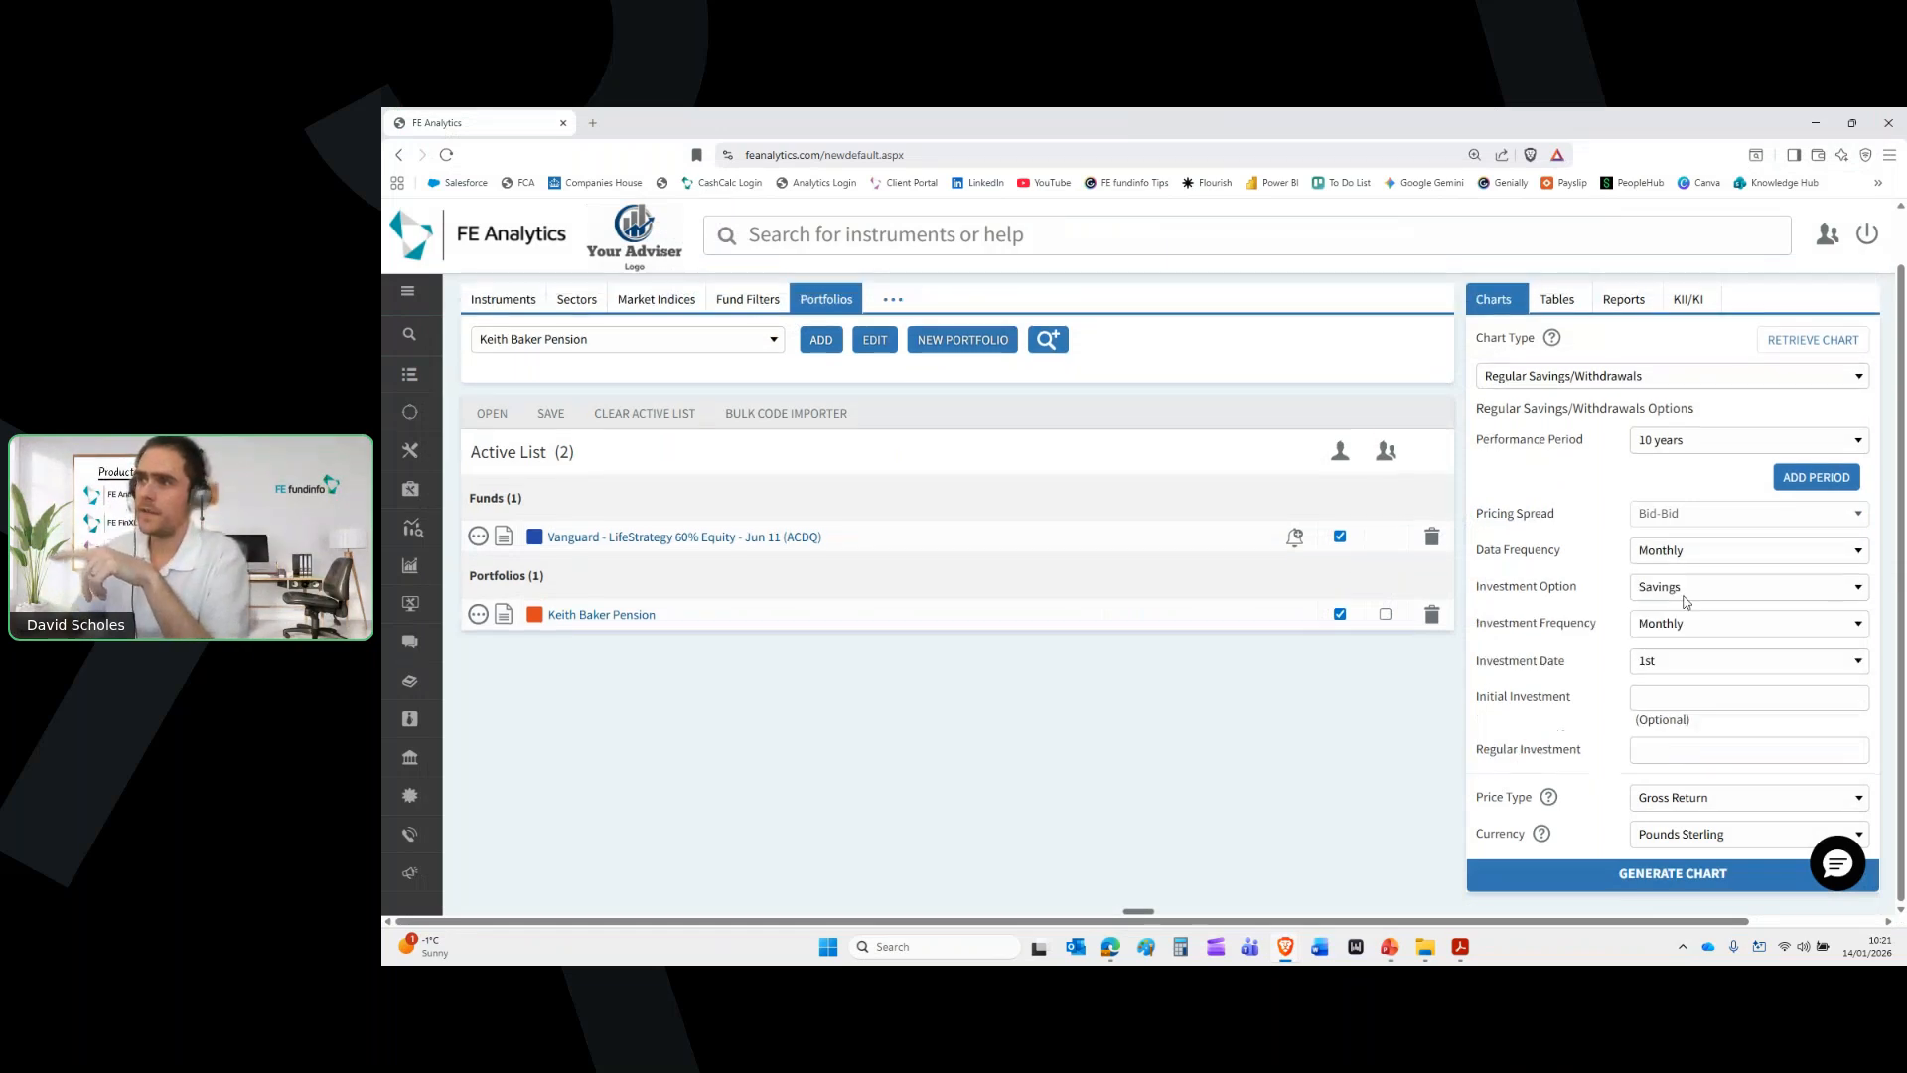
left_click(1677, 699)
type("100000")
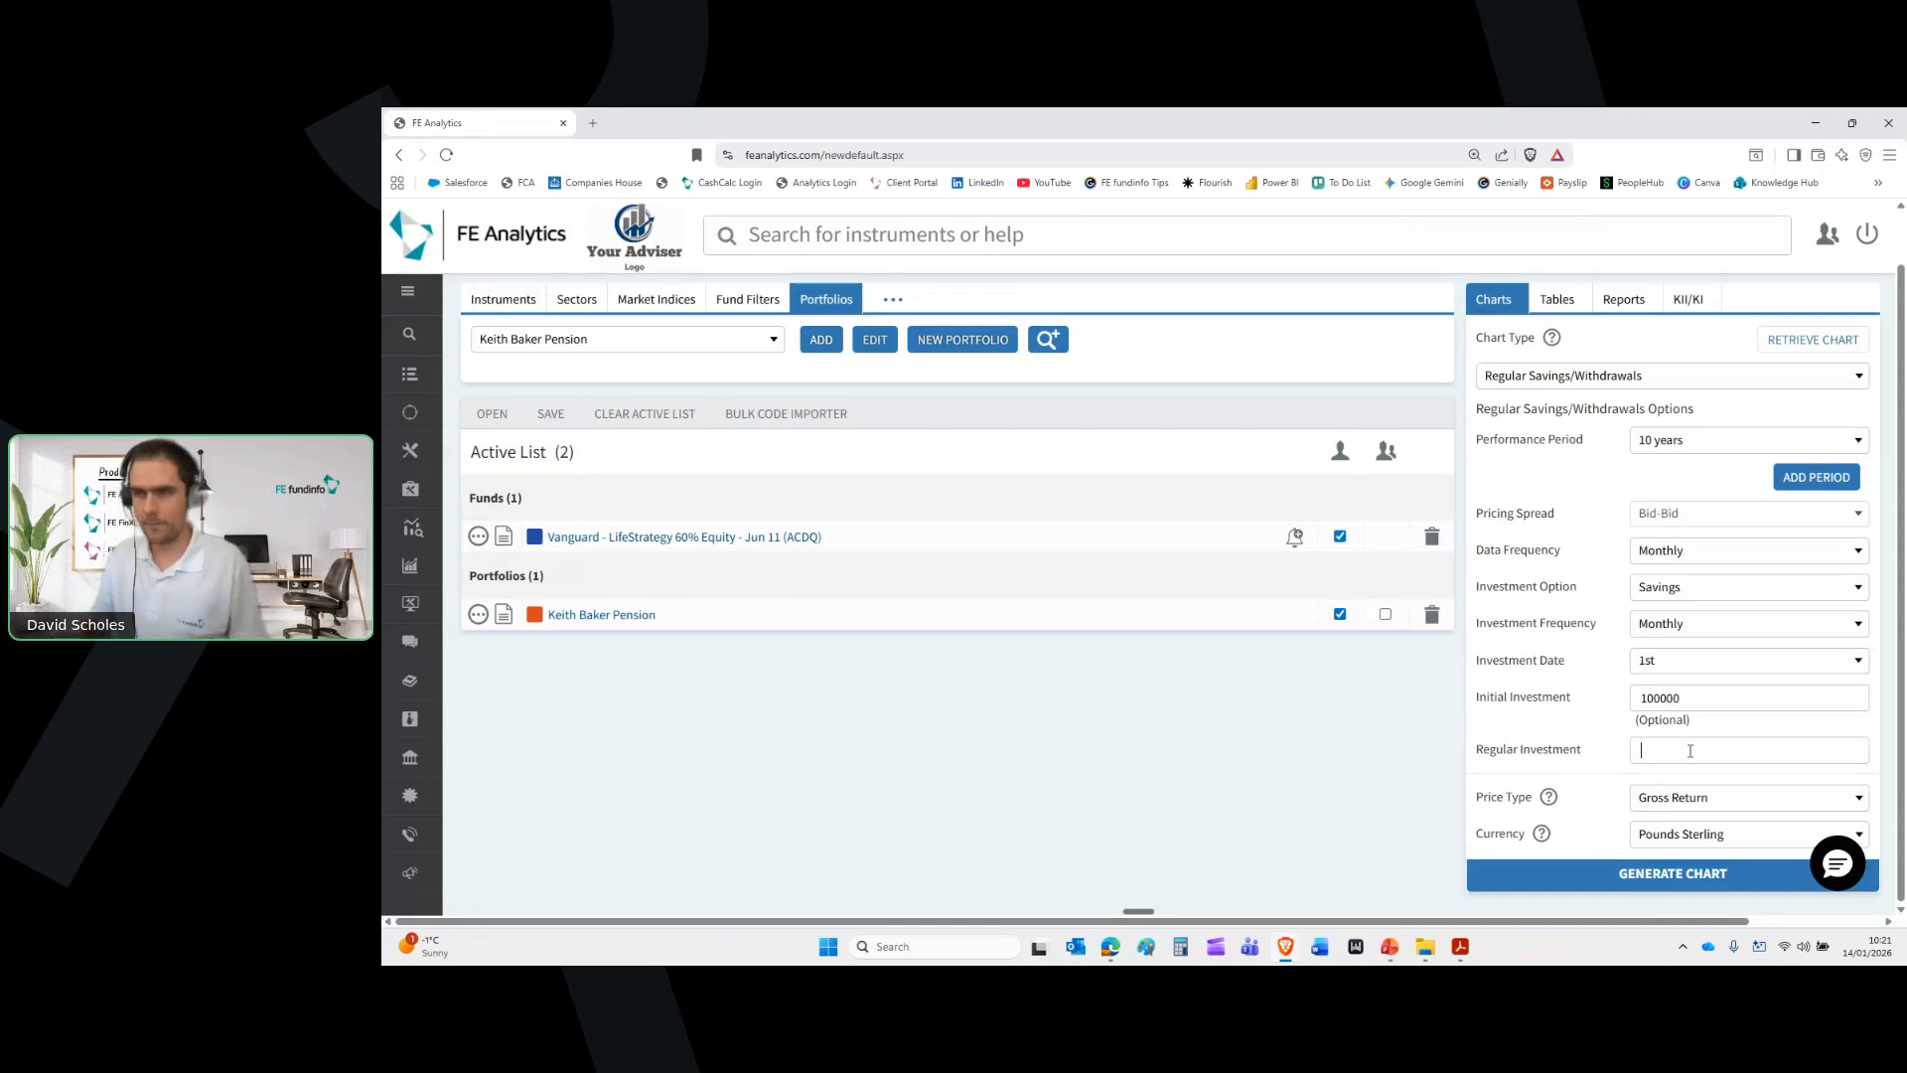
type("1000")
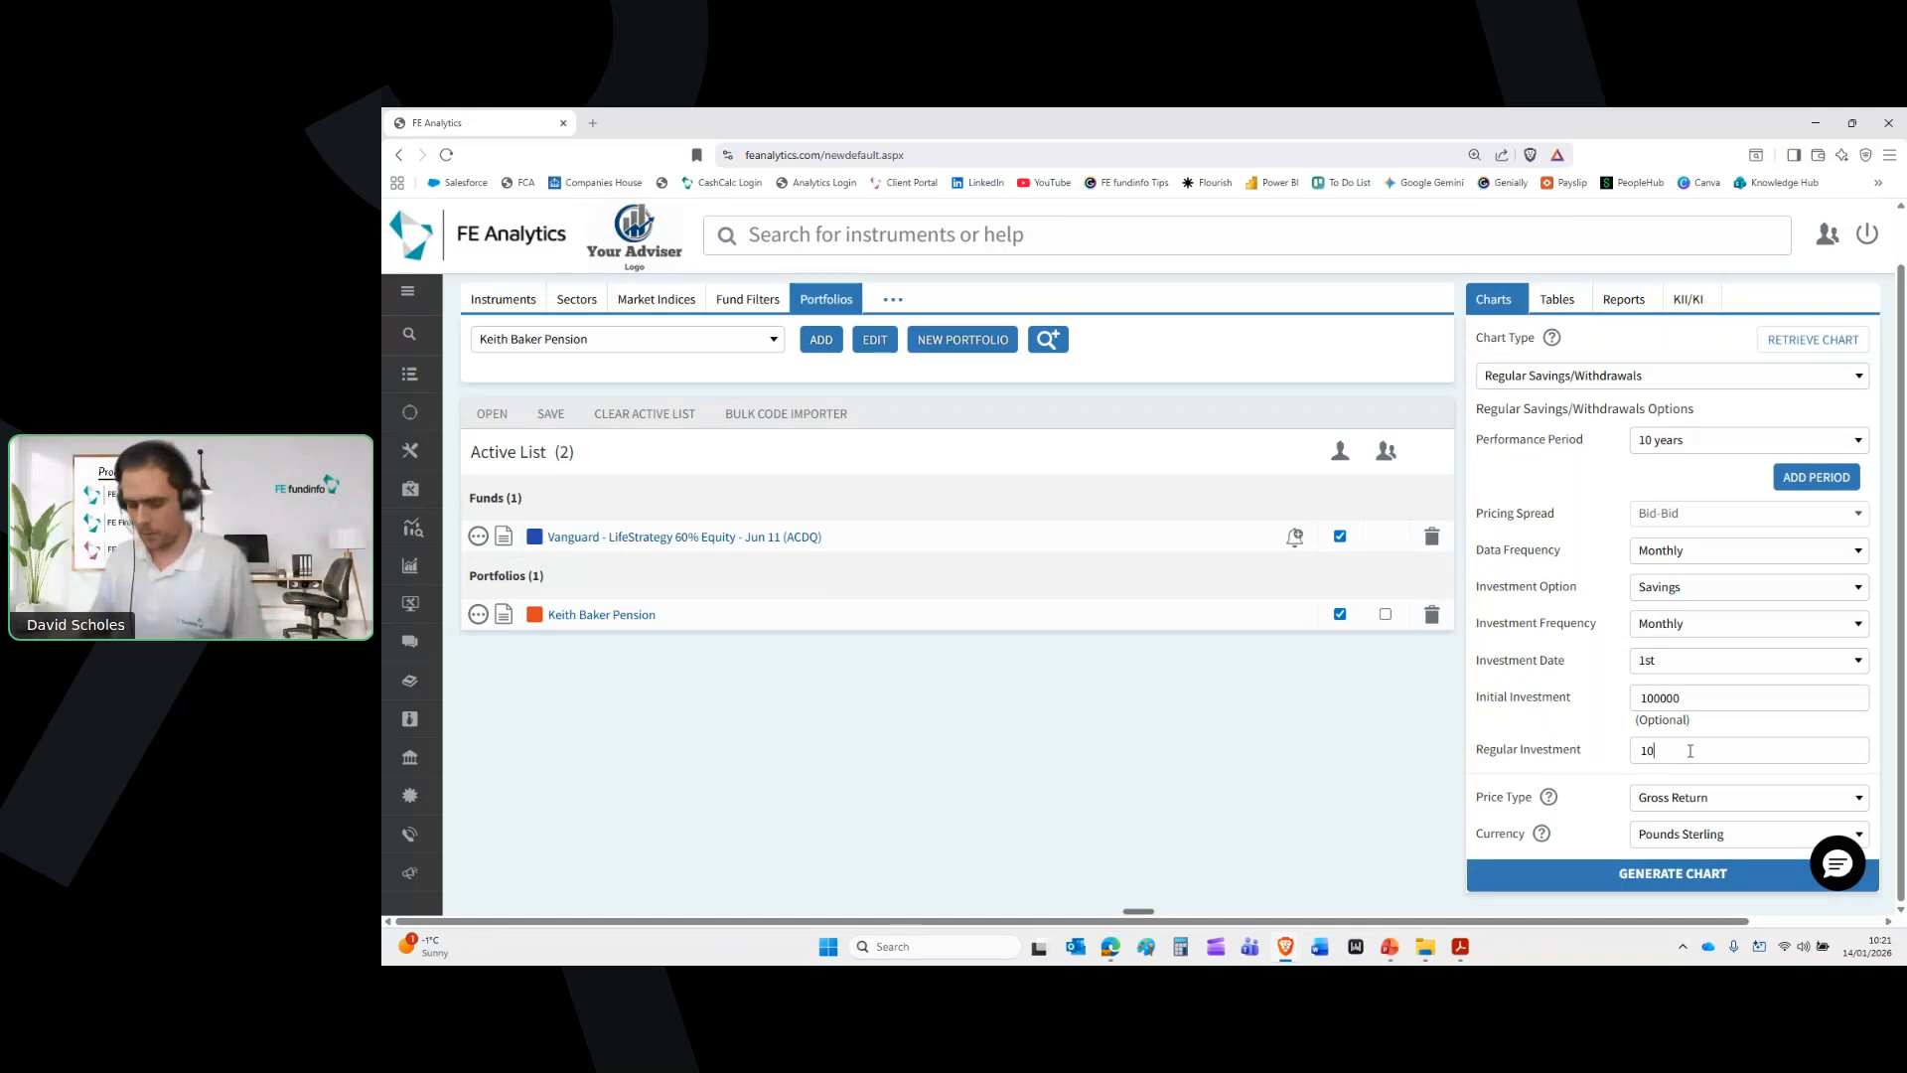
left_click(1694, 883)
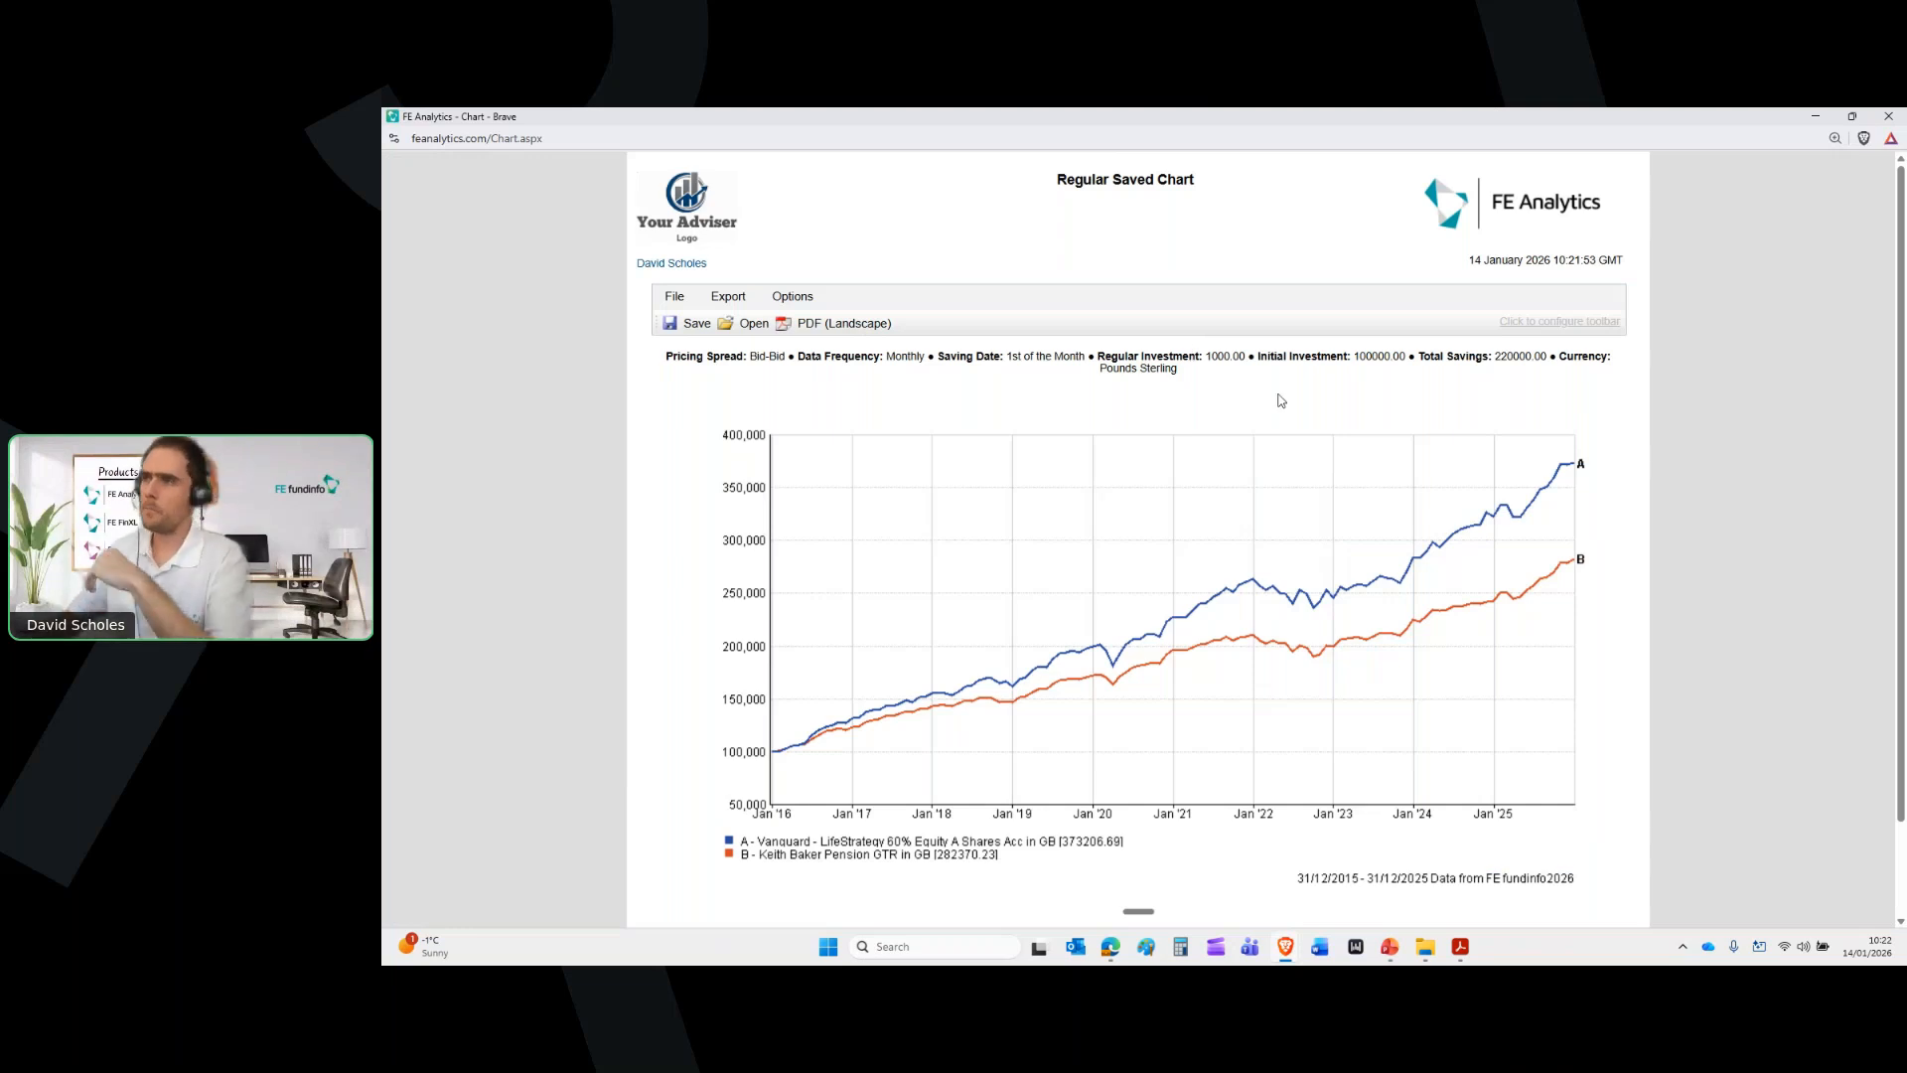
Note the 220000.00 total savings on the regular savings chart, then close the chart
double_click(1502, 356)
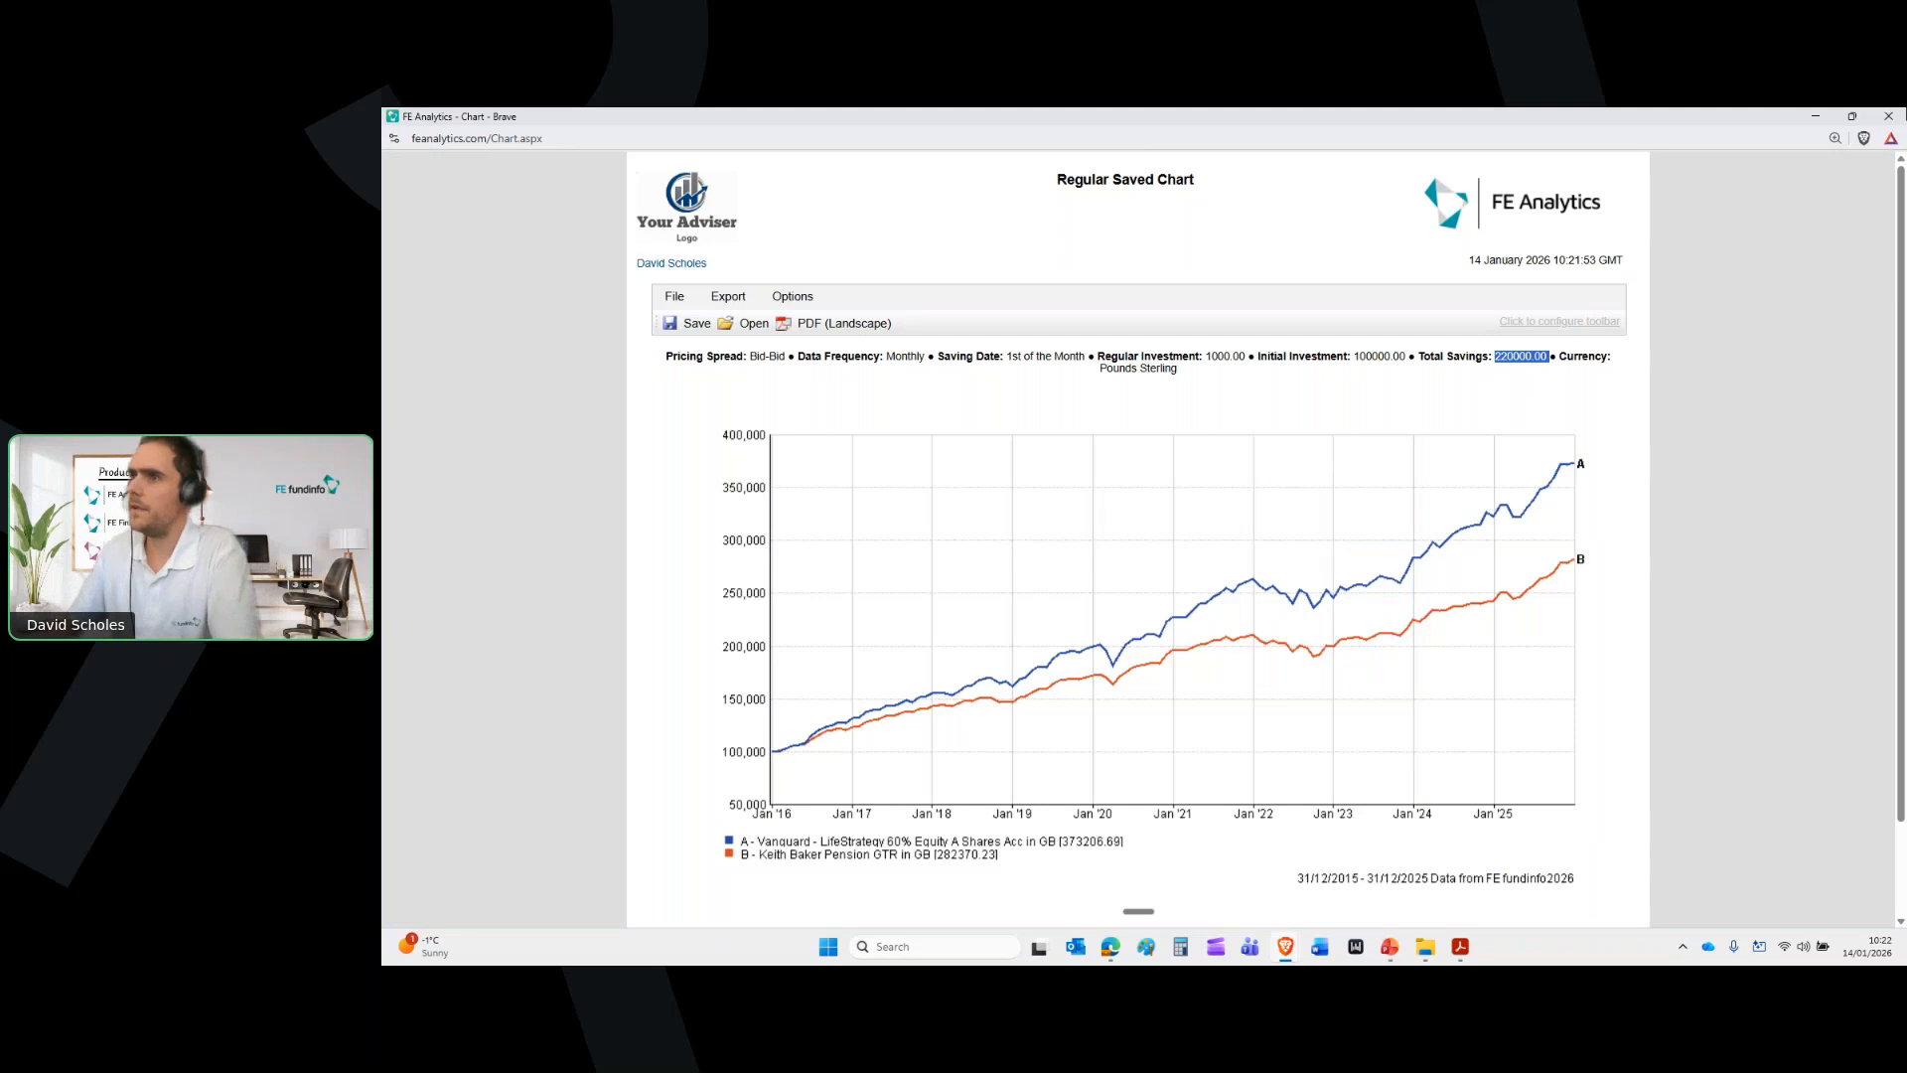
left_click(1904, 112)
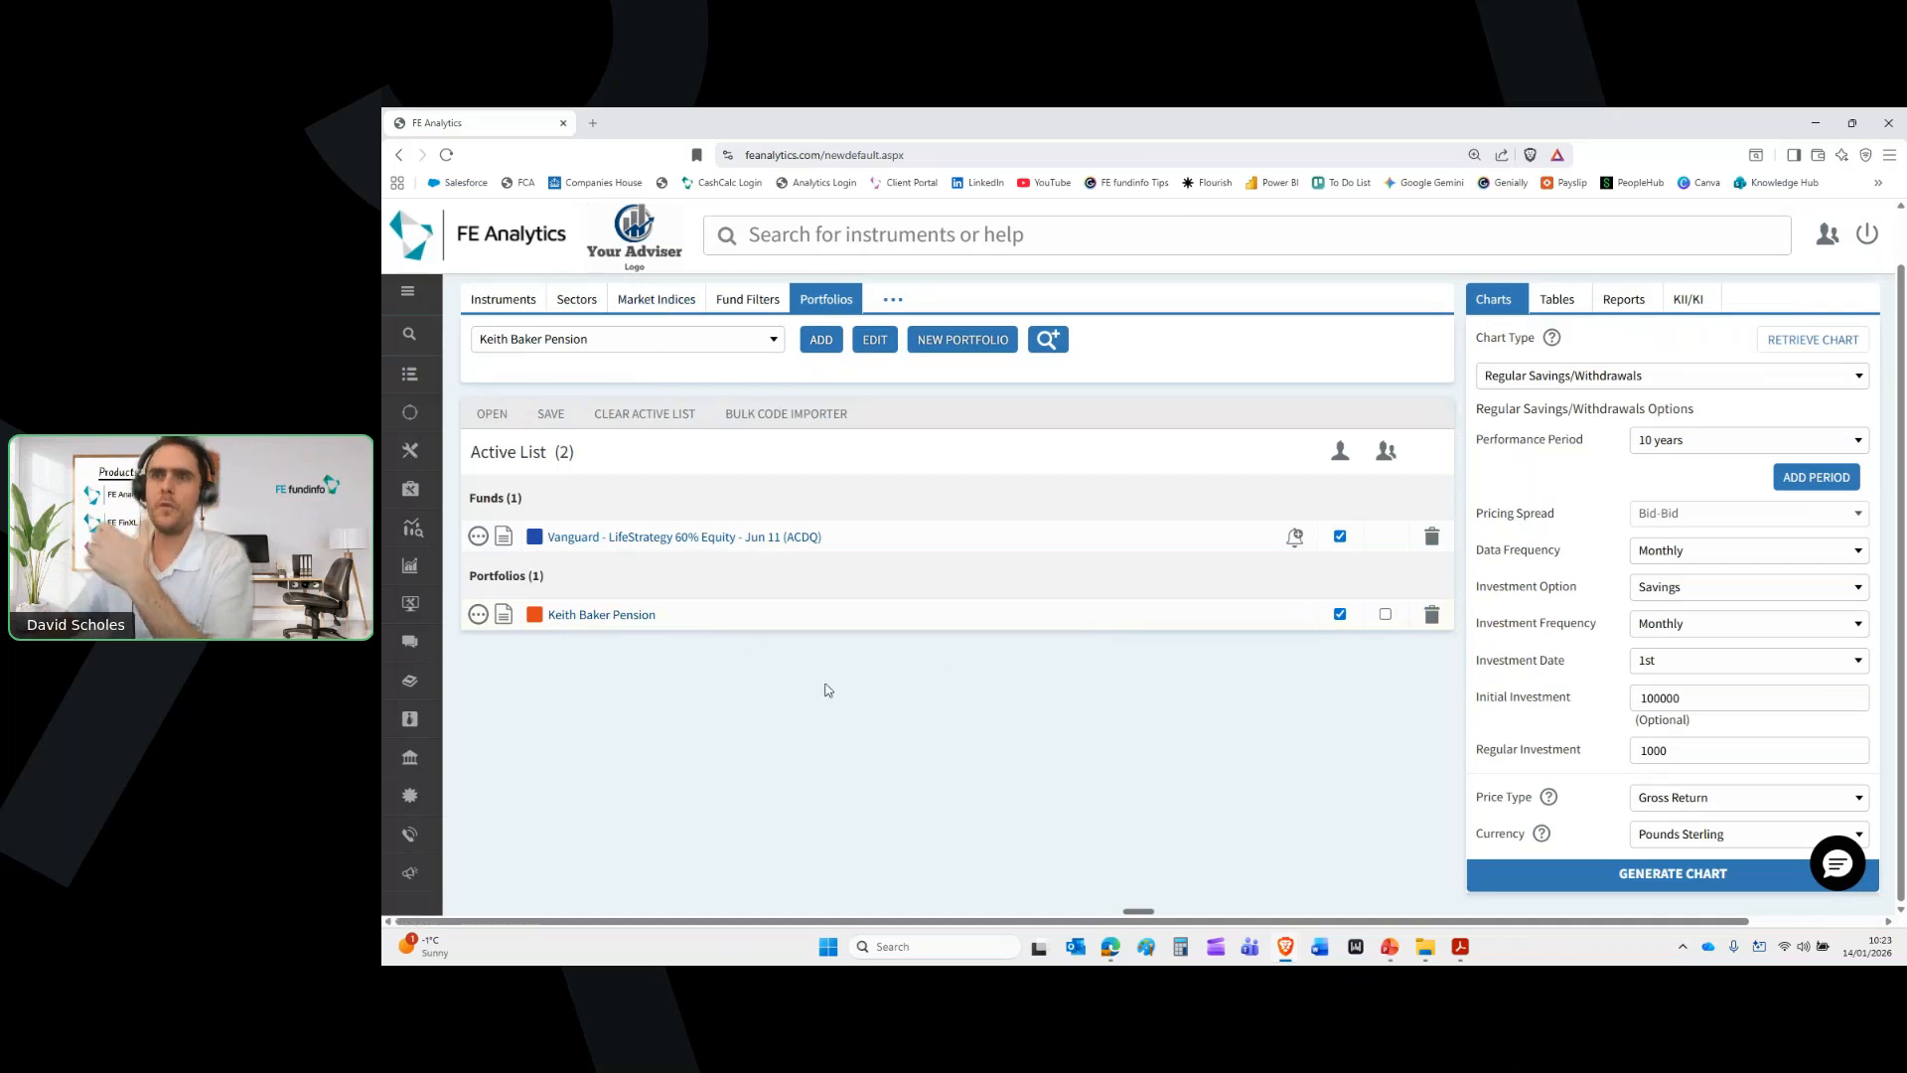
Start a new portfolio and maximise the Portfolio Builder window
scroll(945, 670, "up", 1)
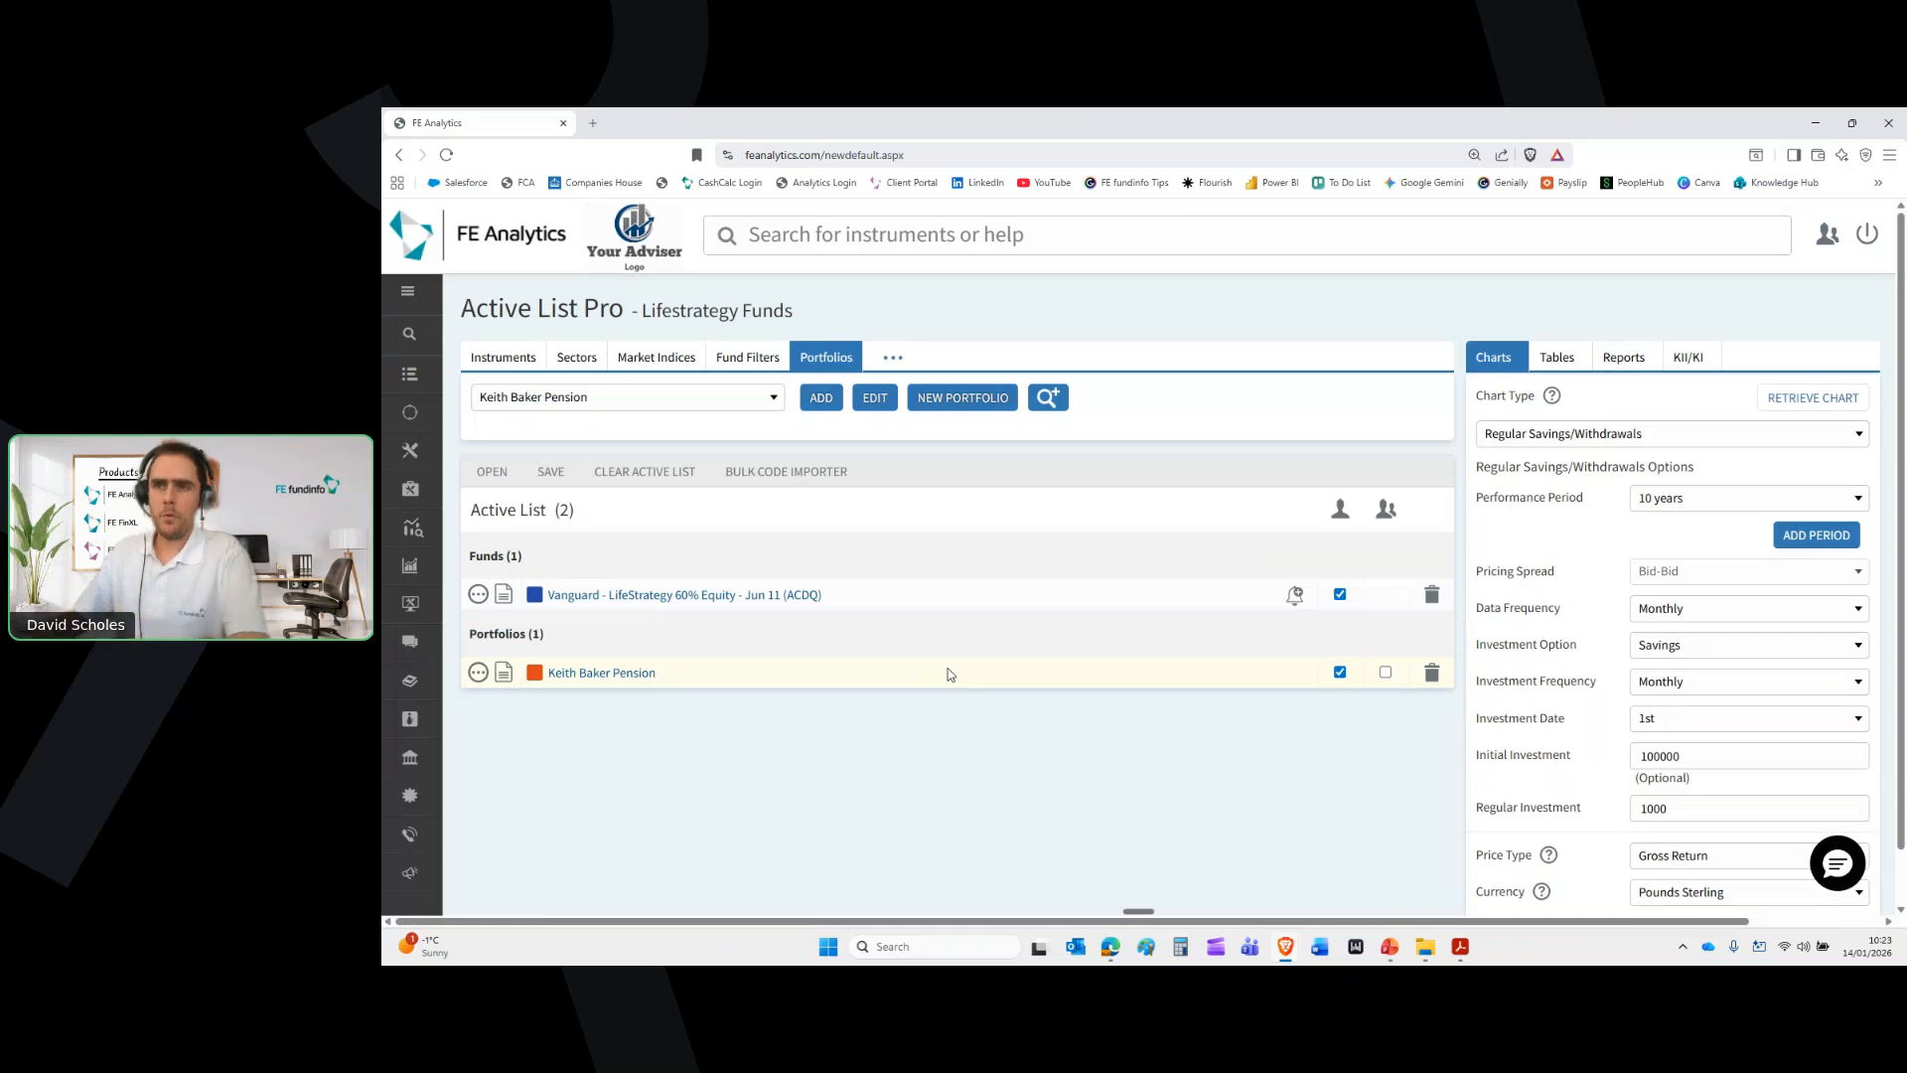
left_click(963, 407)
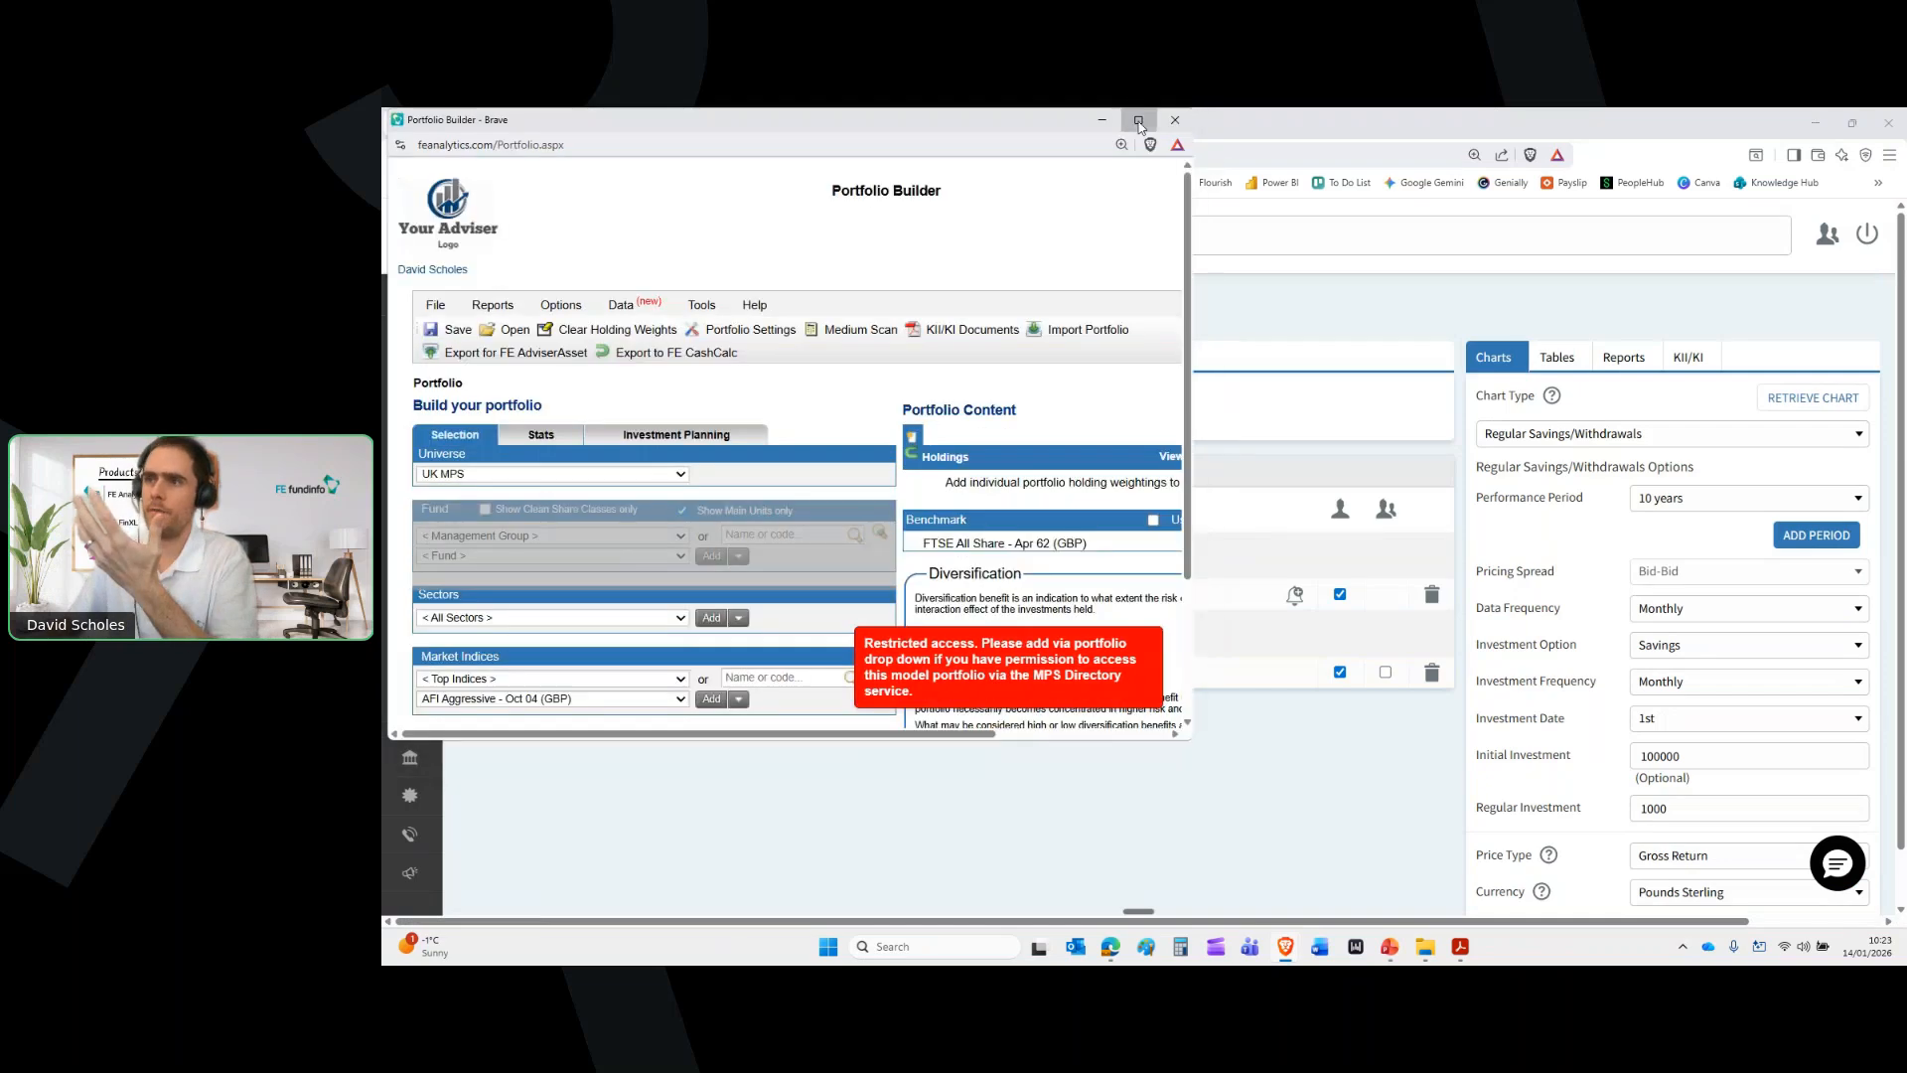
left_click(1141, 125)
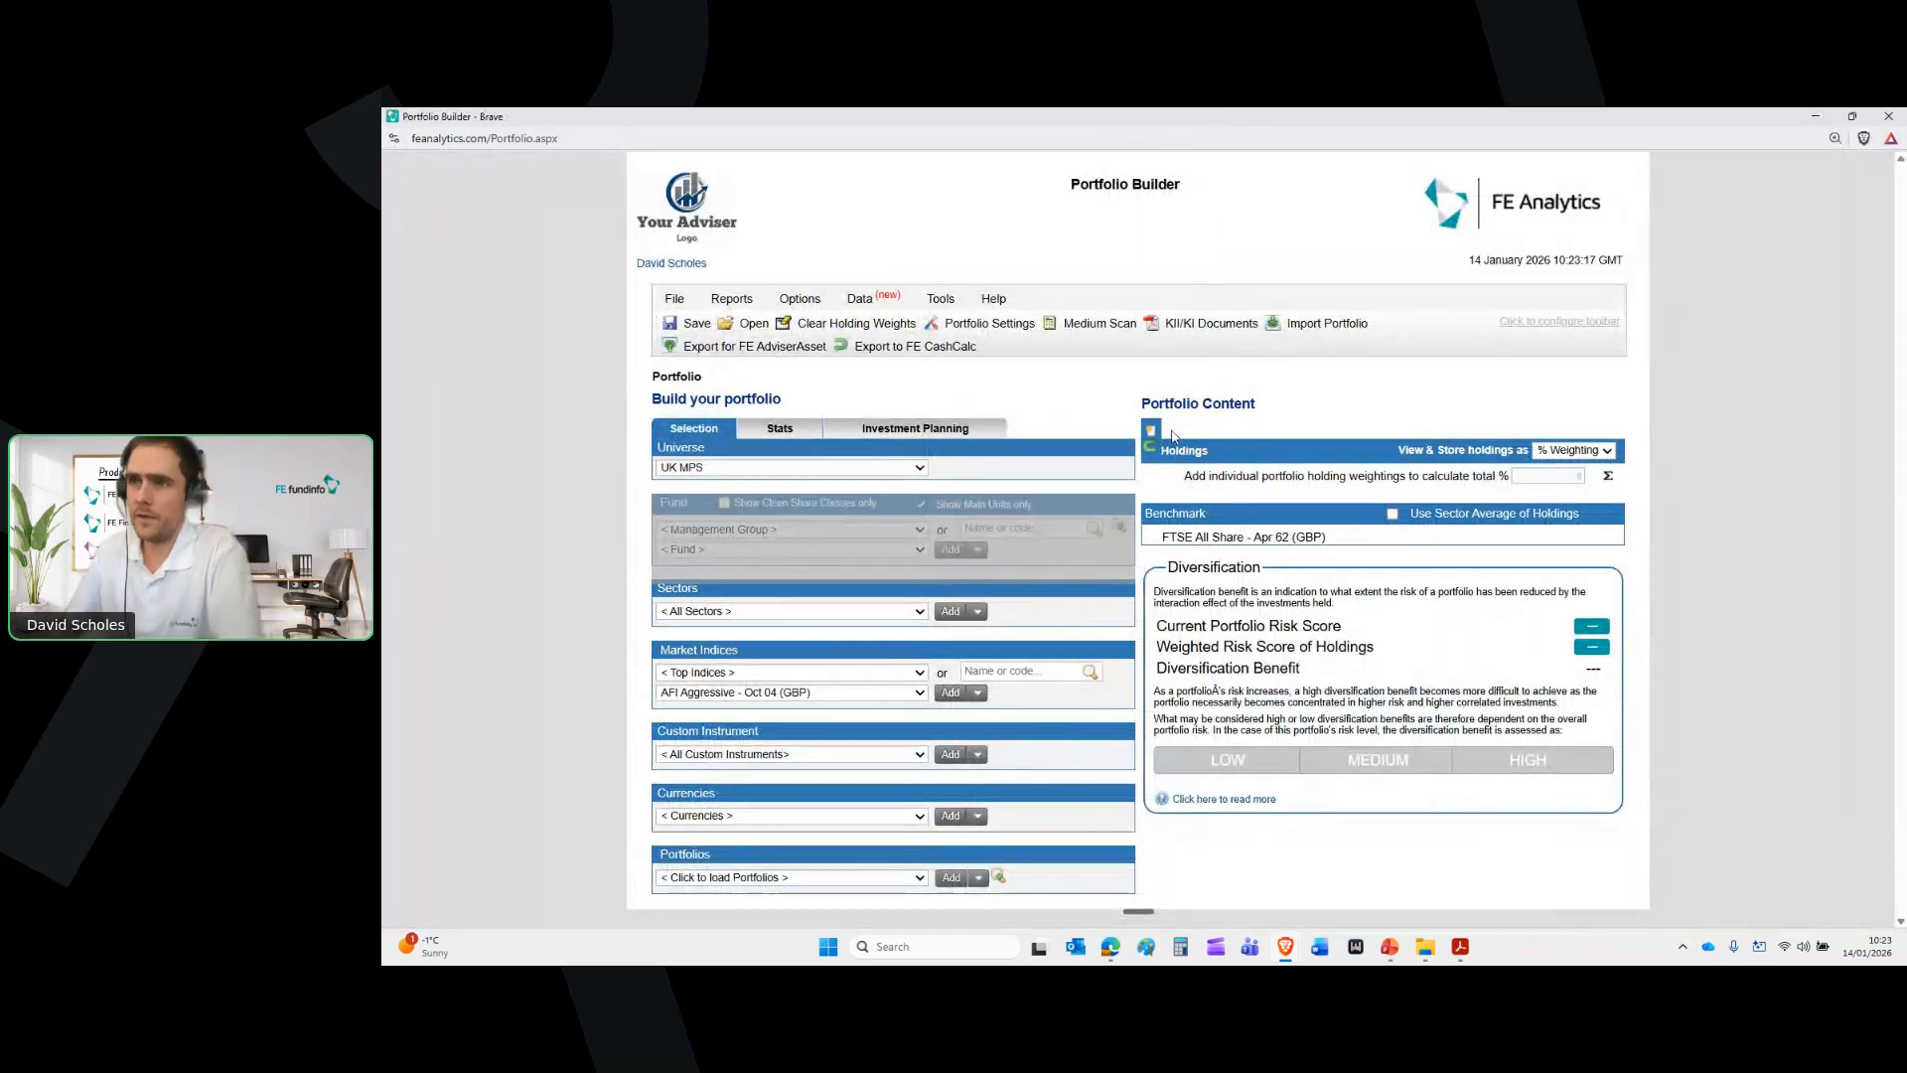
left_click(786, 471)
Set the Portfolio Builder fund universe to Pension
scroll(808, 586, "up", 7)
scroll(808, 586, "up", 2)
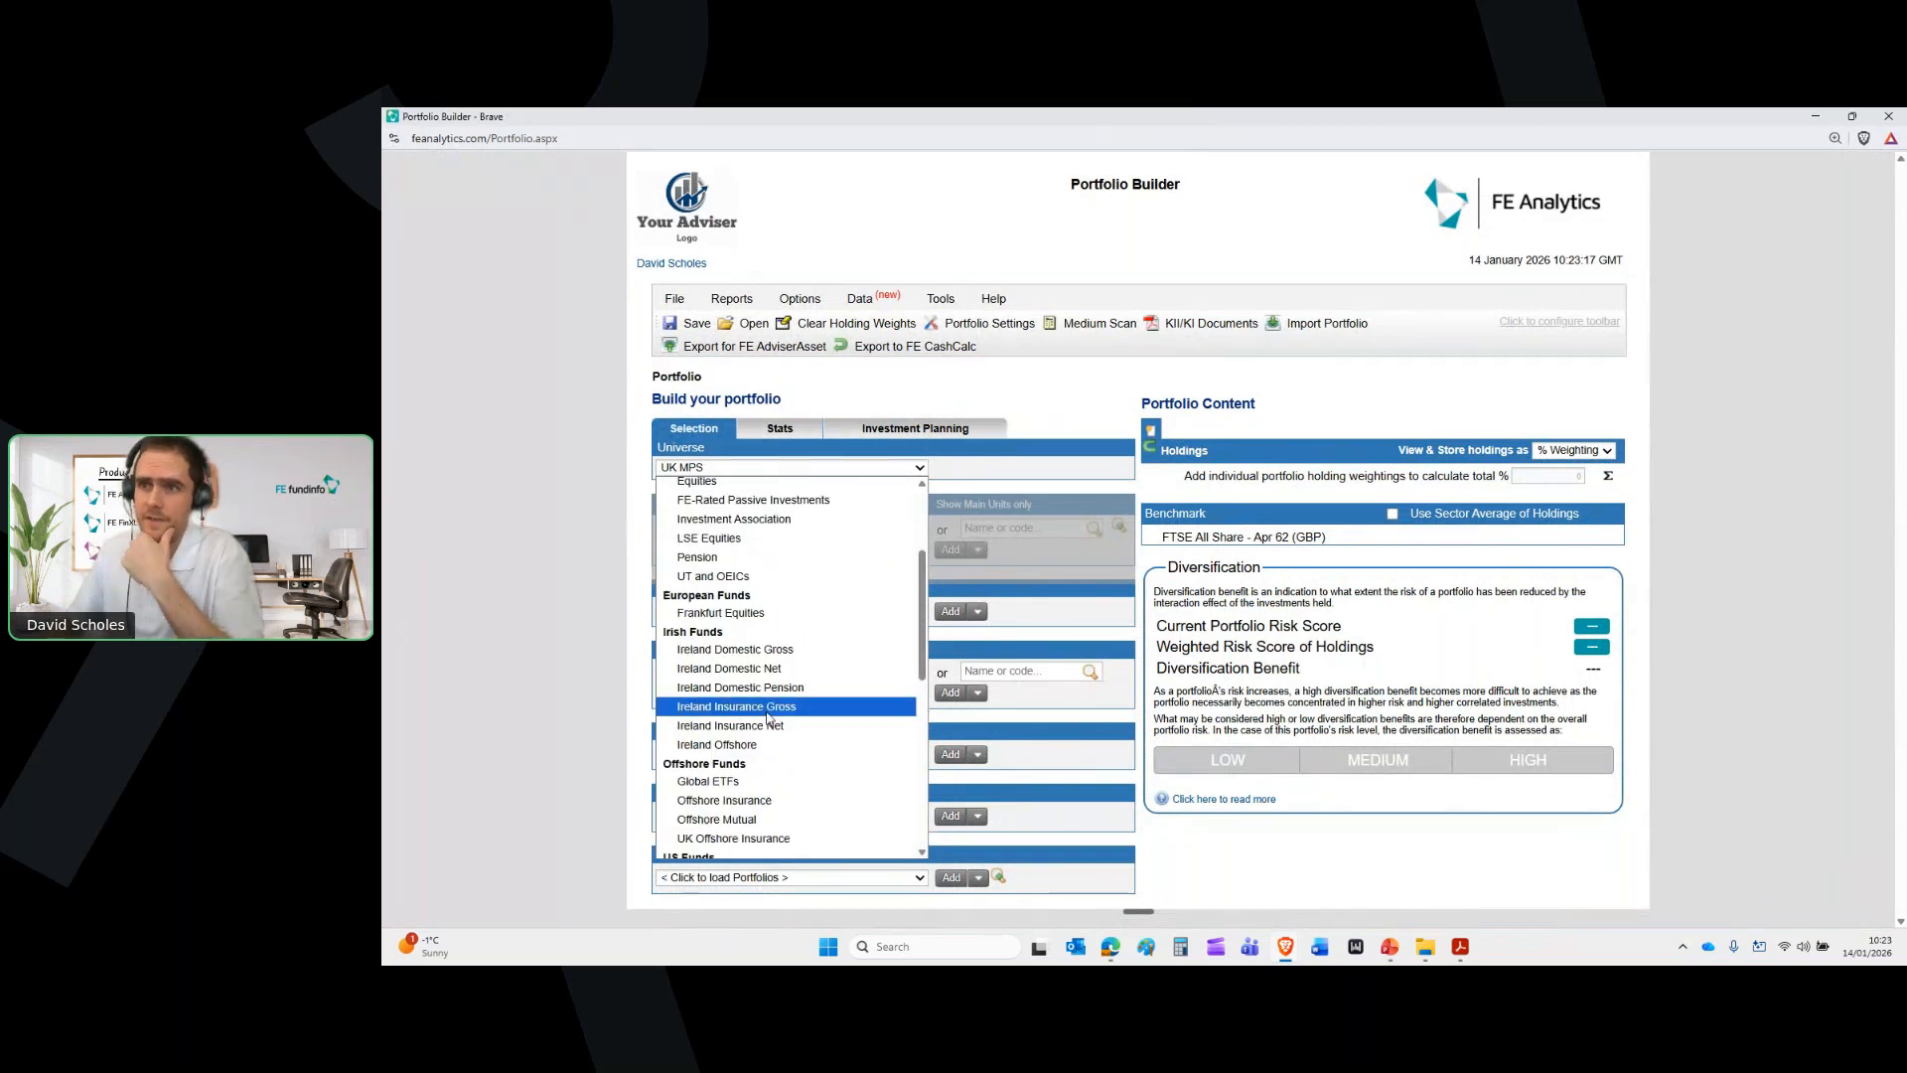
left_click(765, 577)
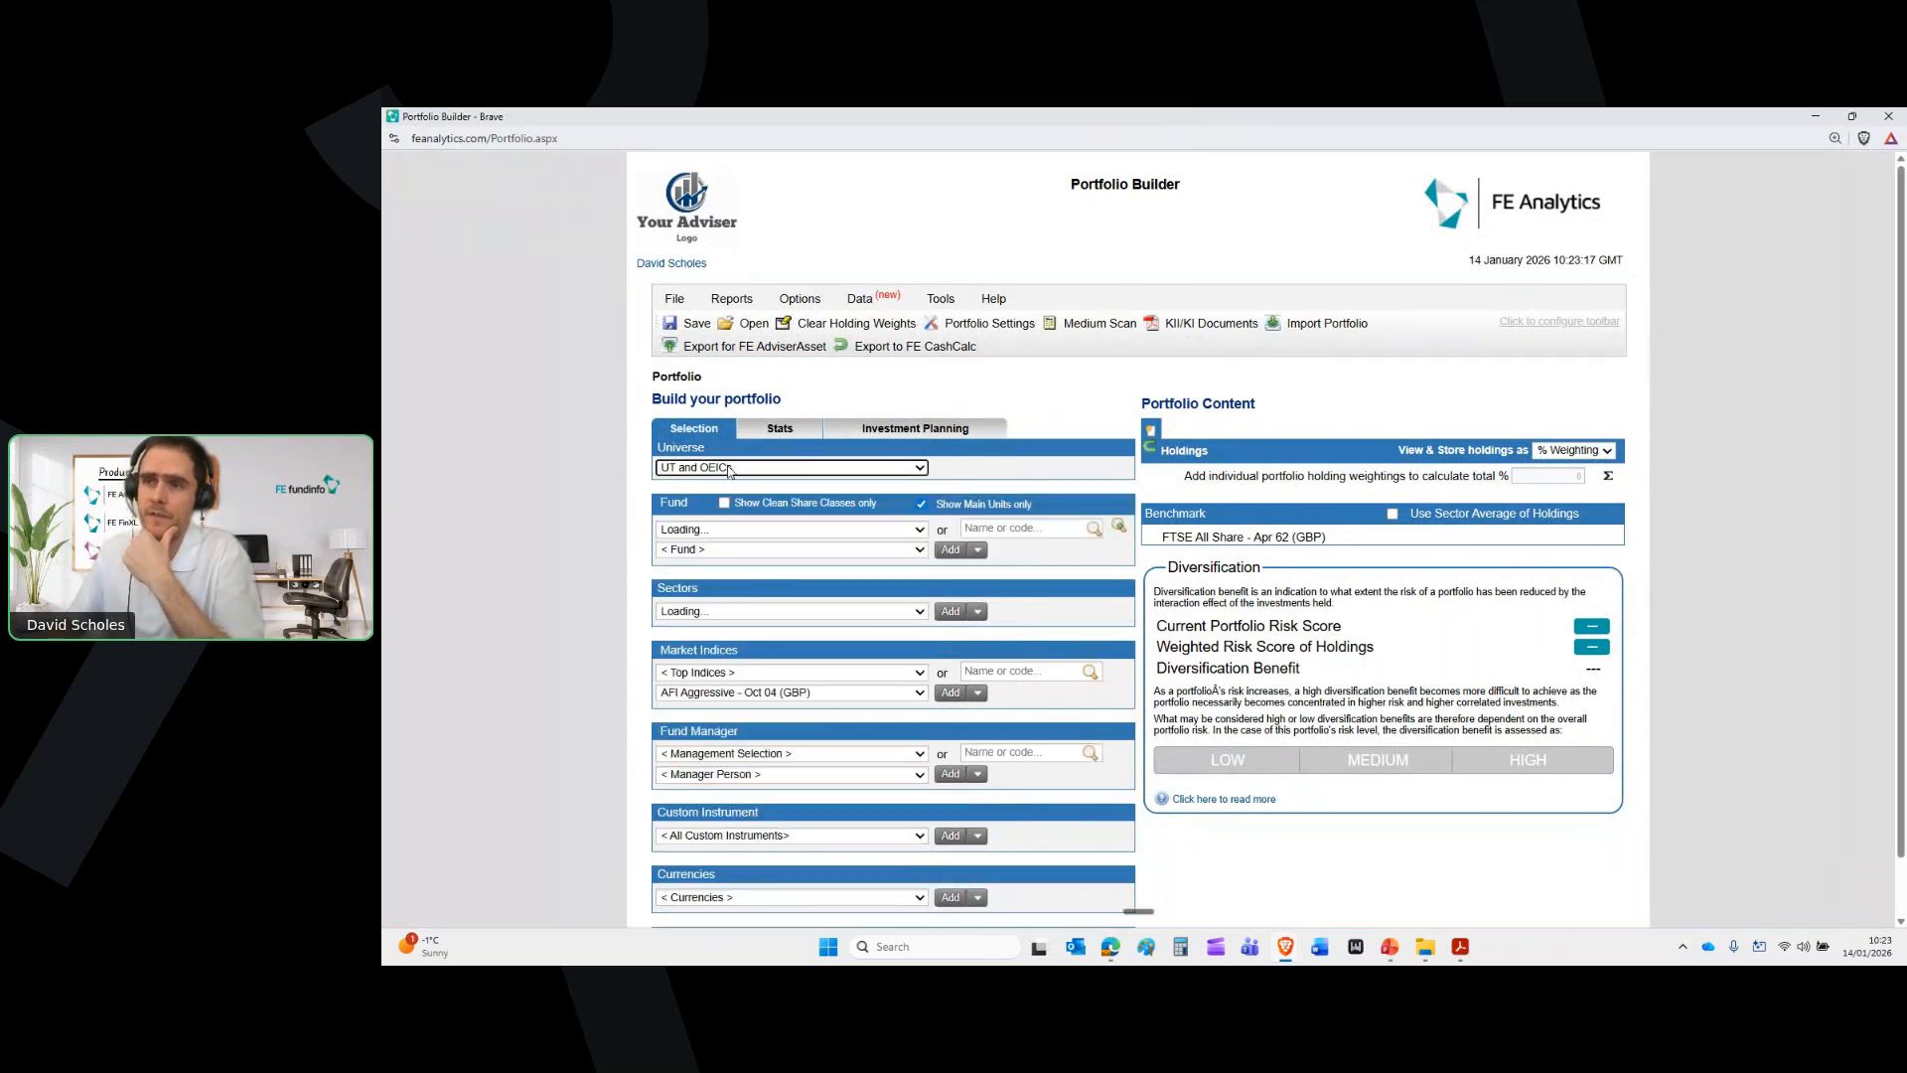
left_click(793, 531)
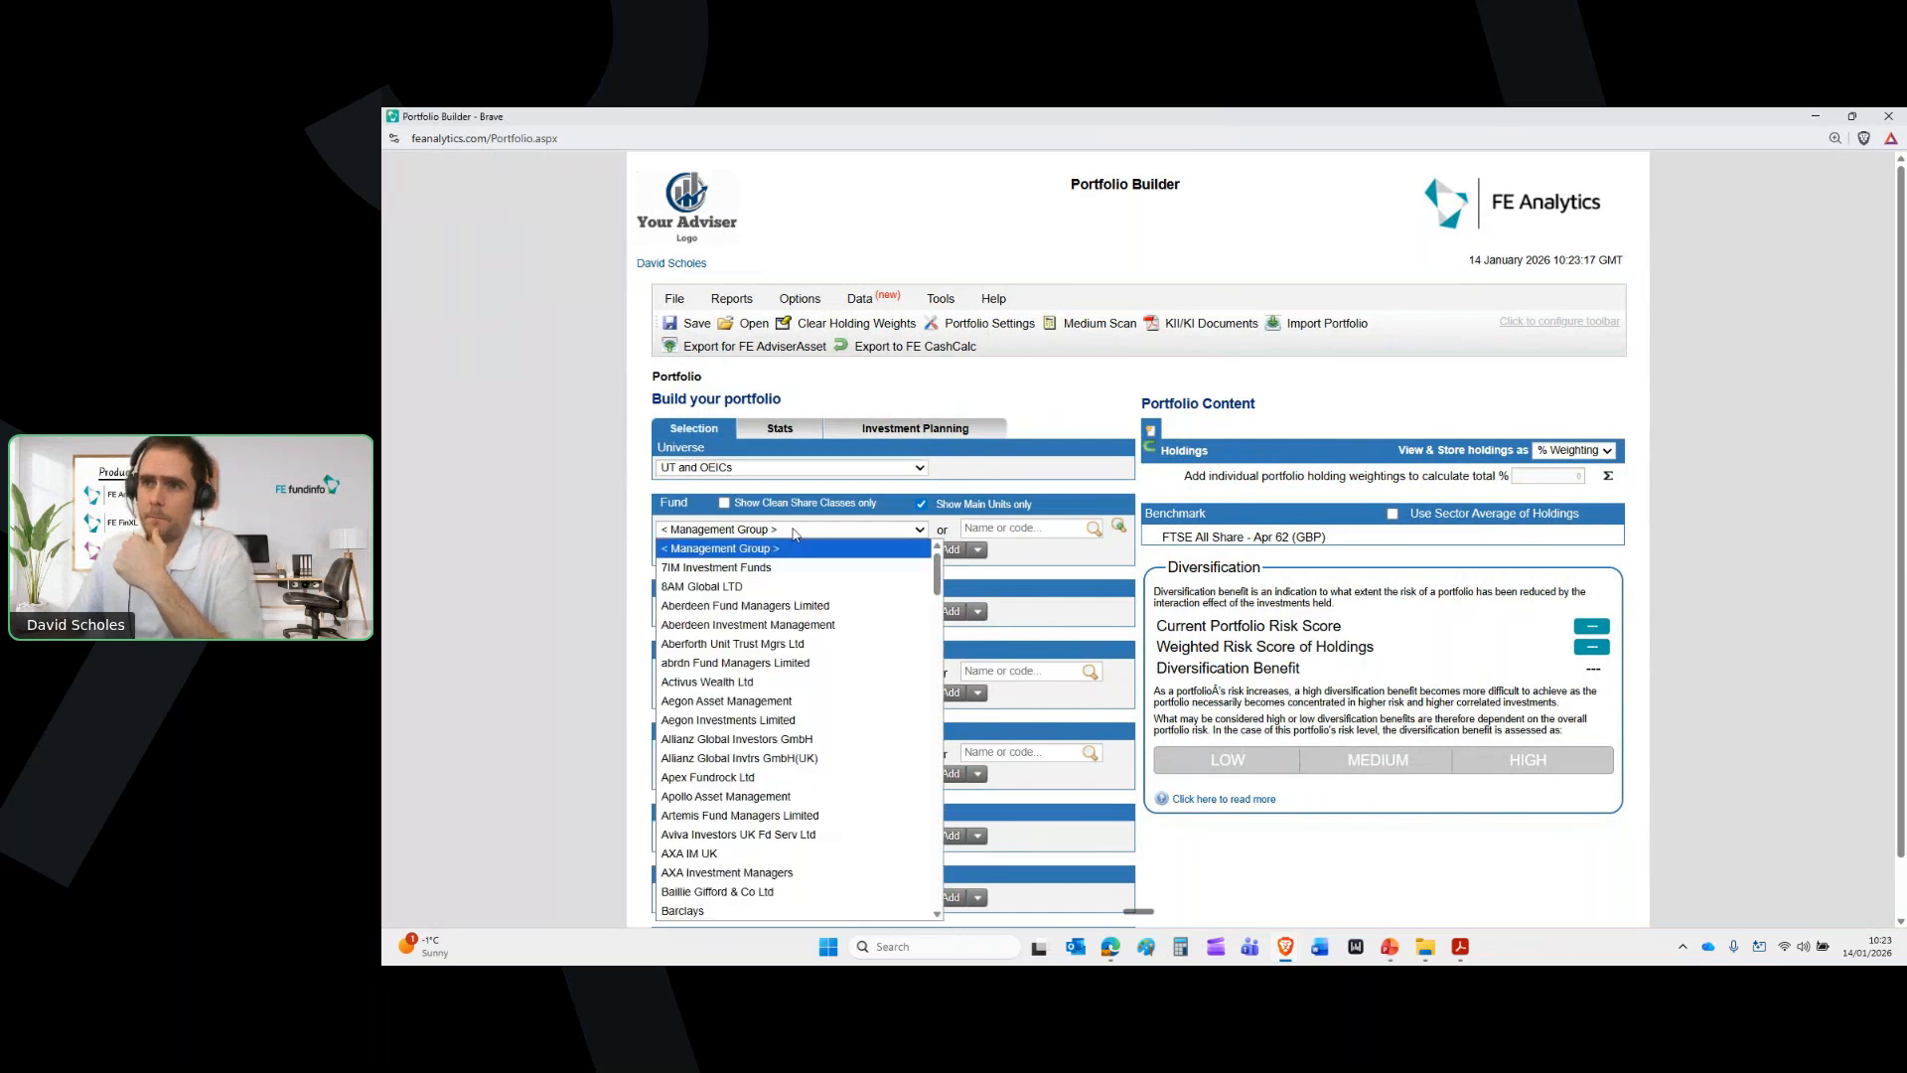
left_click(795, 532)
left_click(788, 469)
left_click(788, 469)
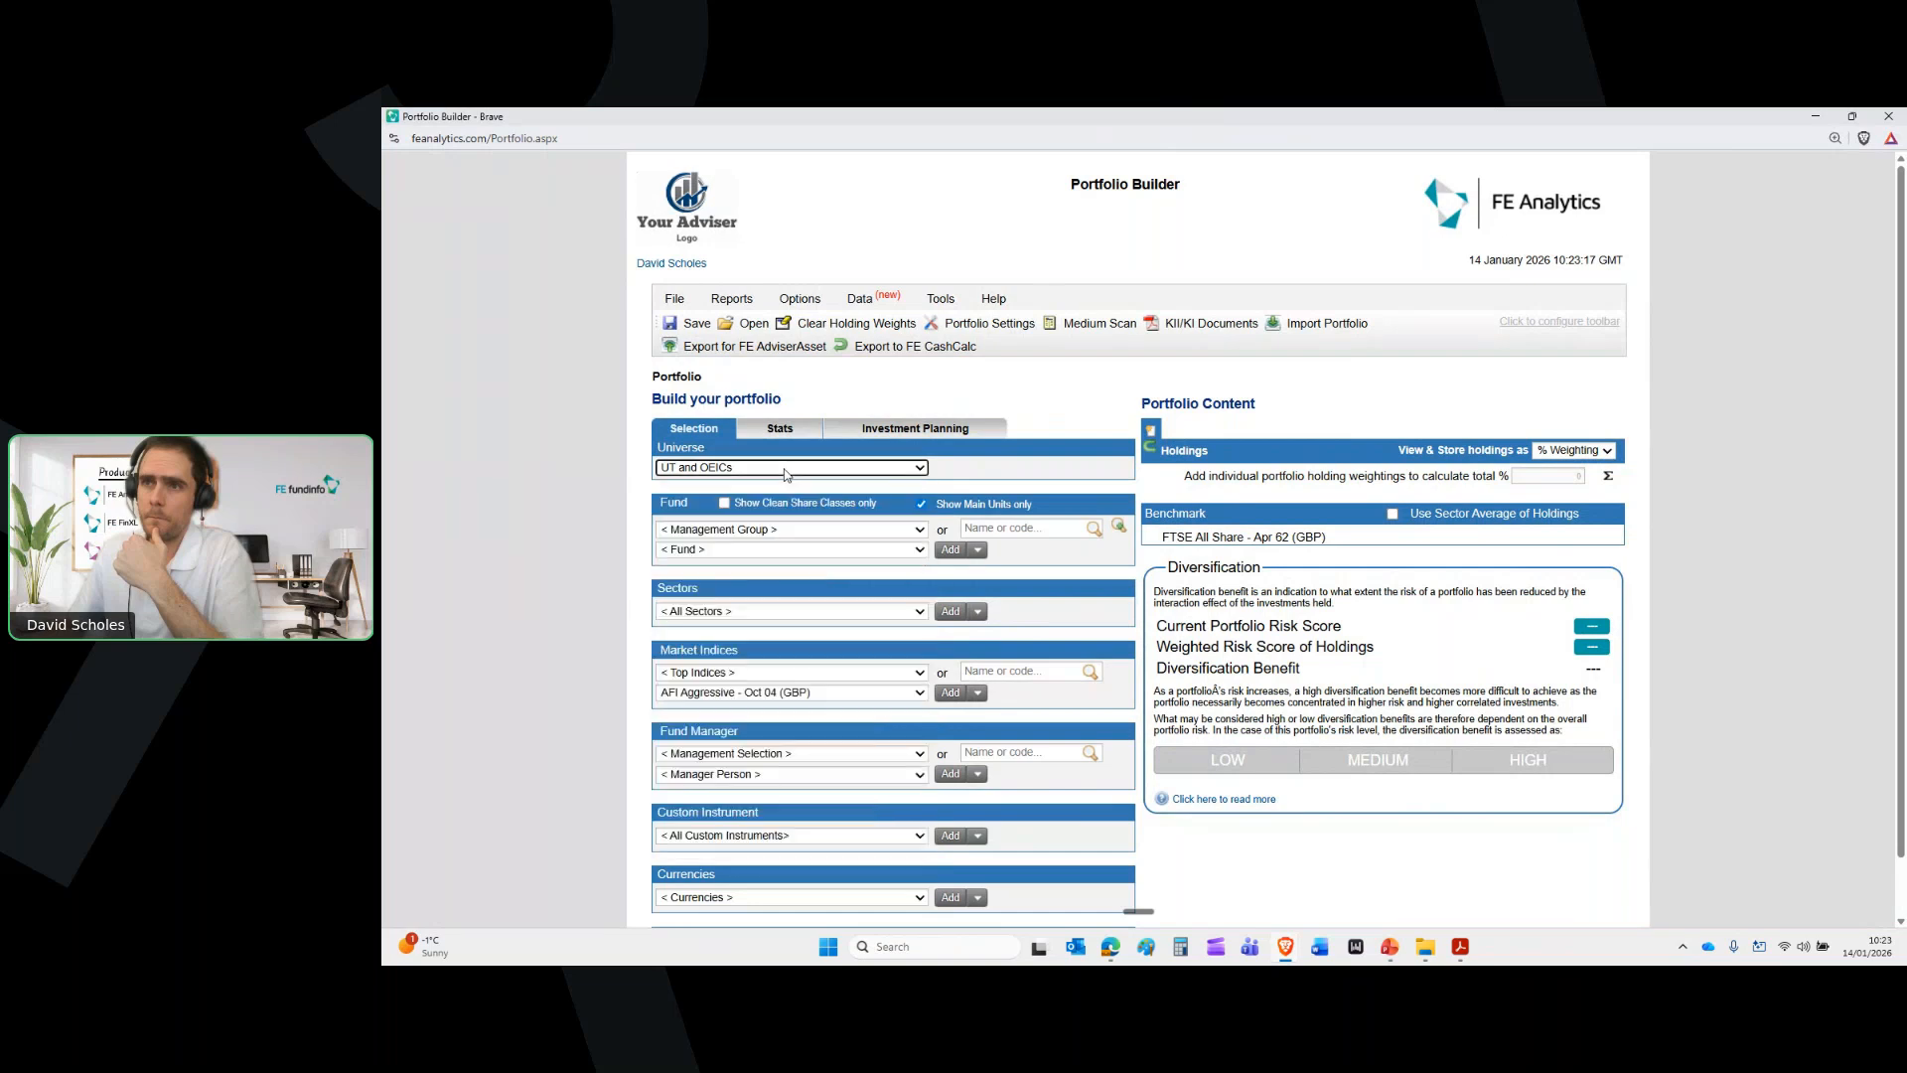
left_click(805, 468)
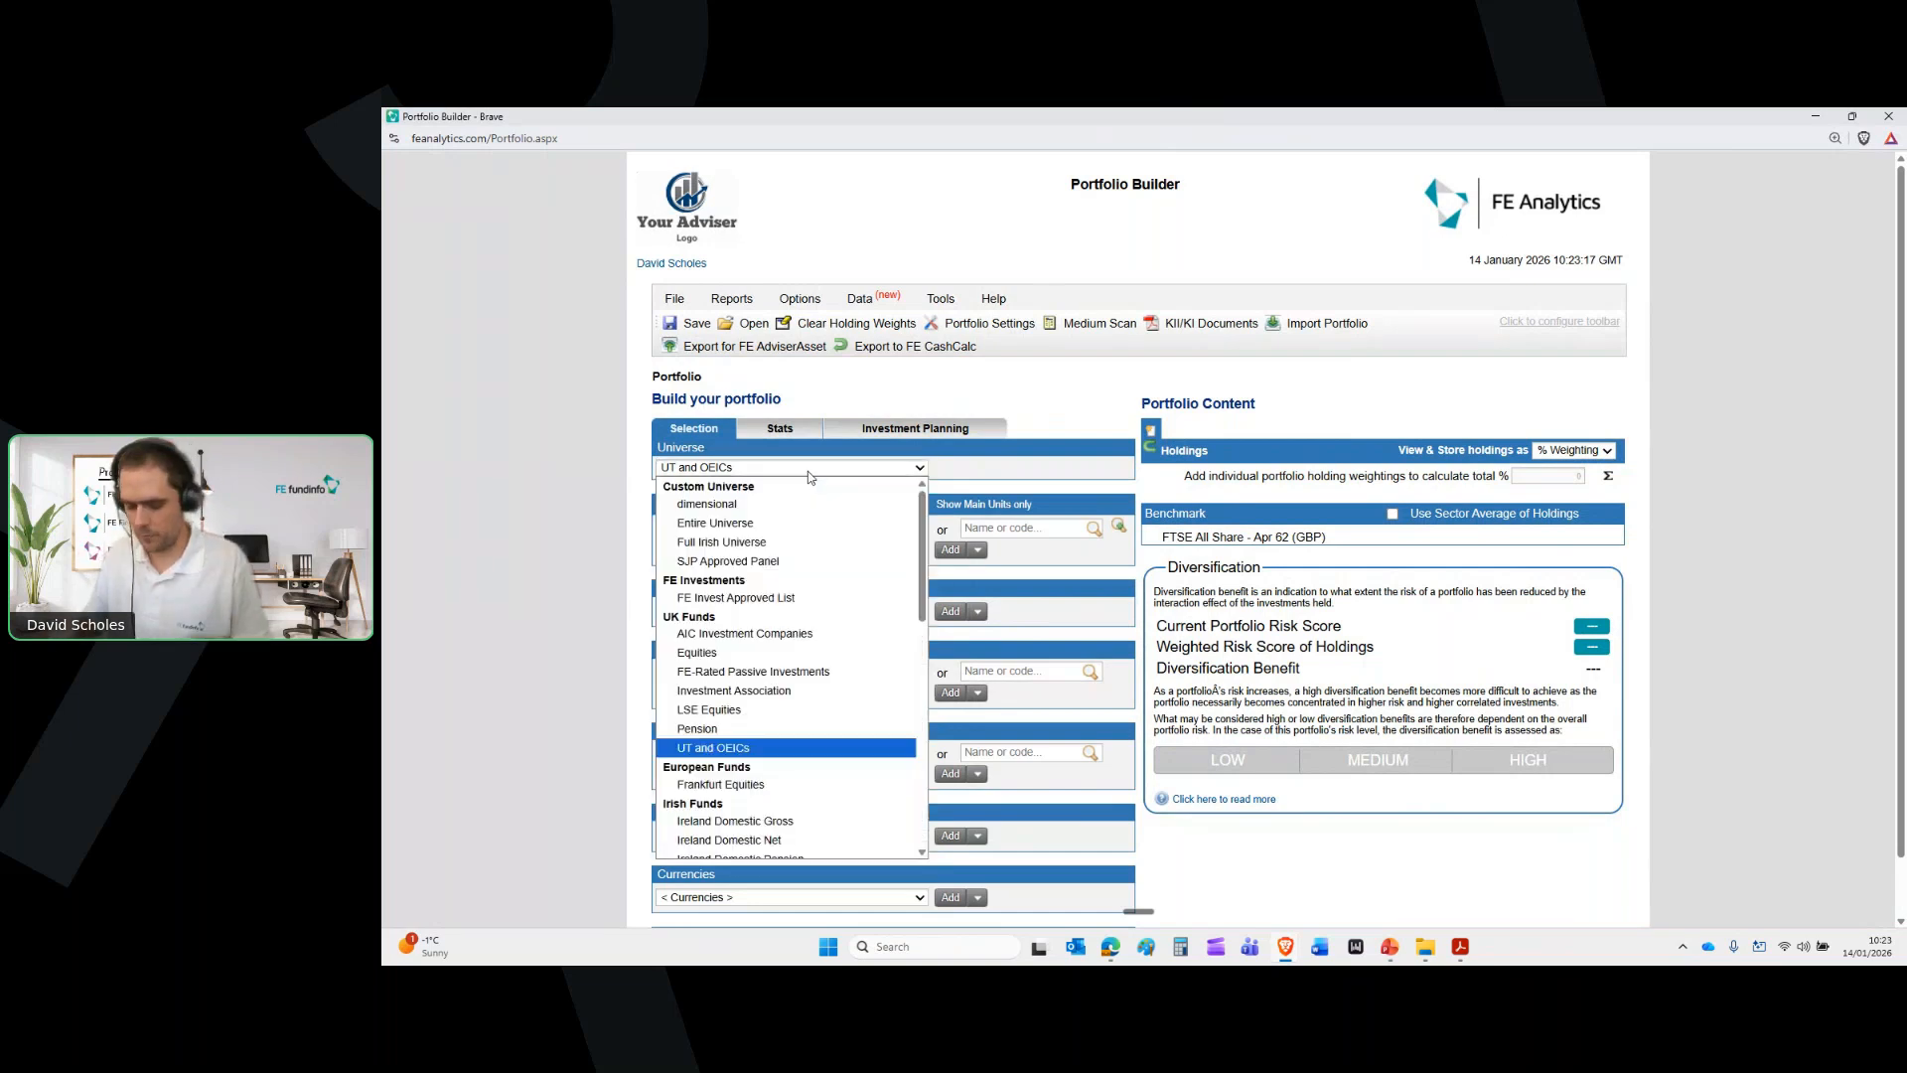
left_click(737, 728)
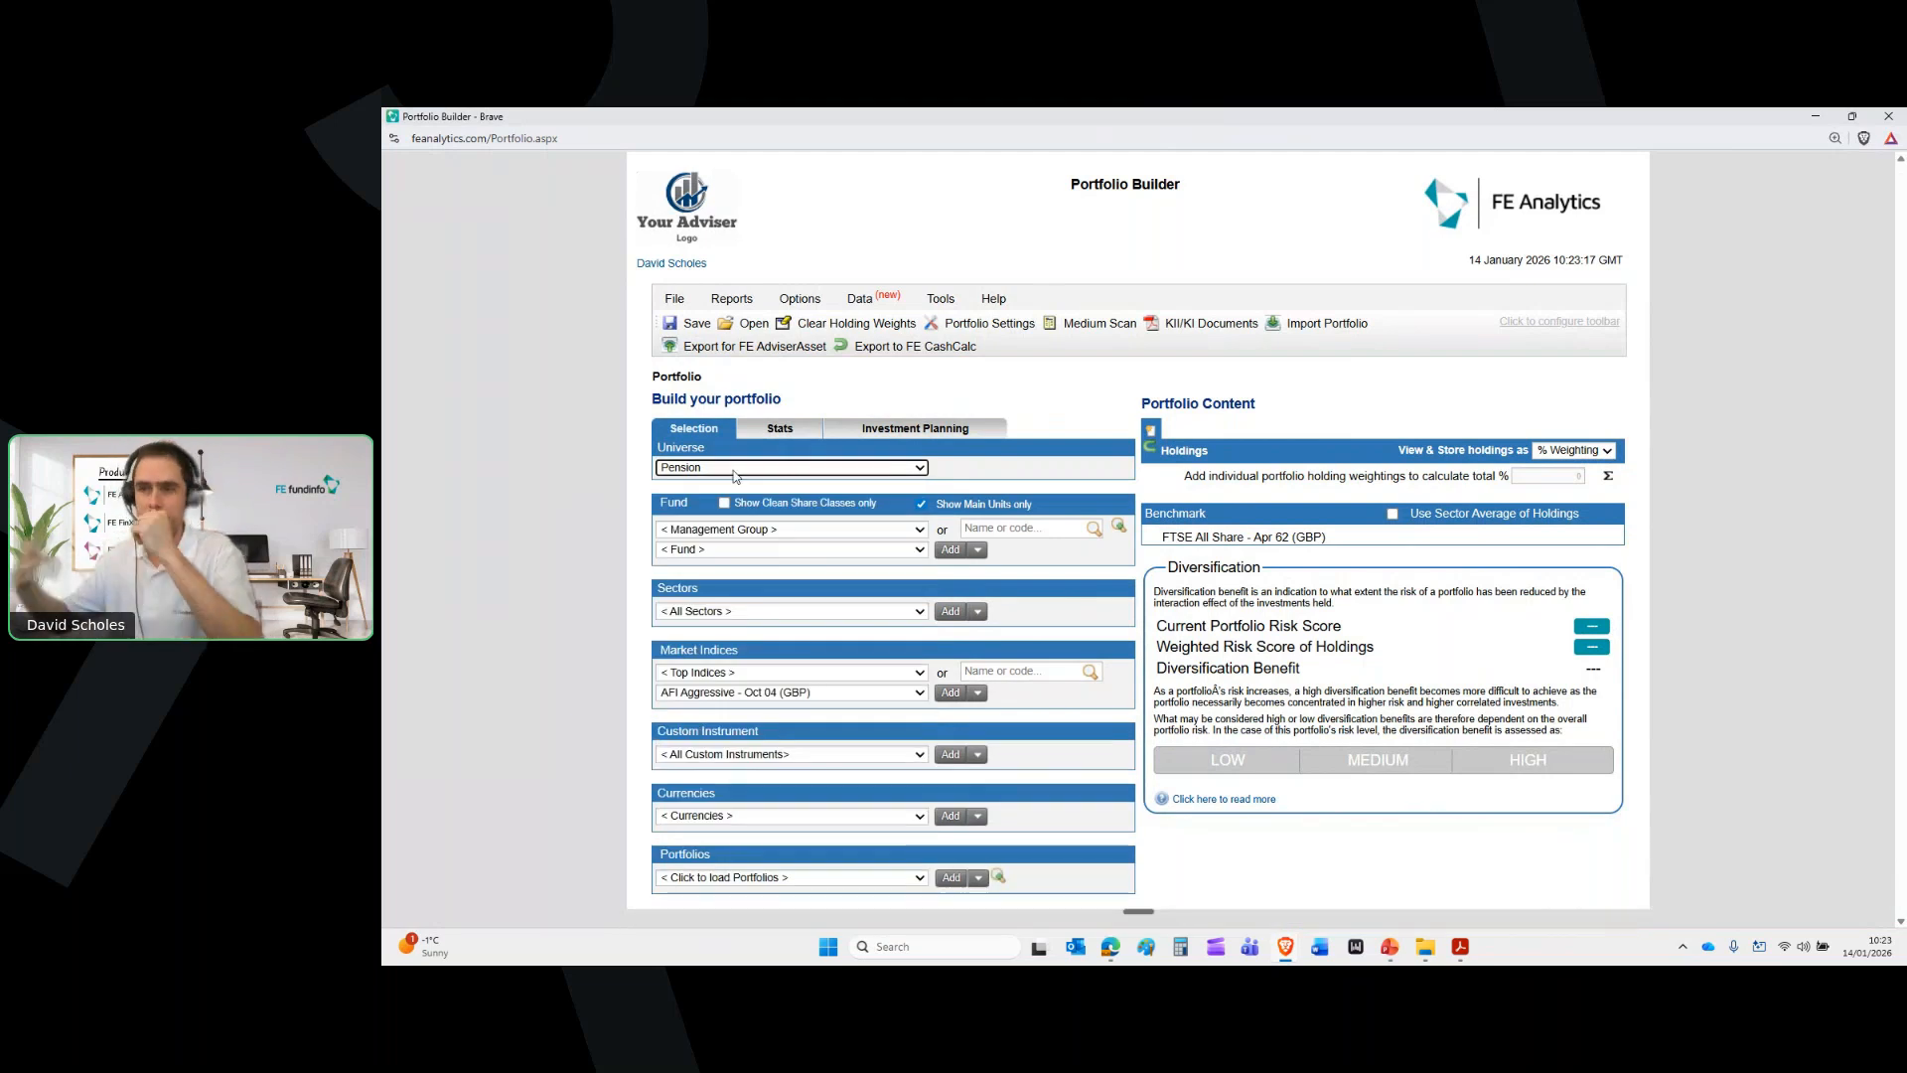
Add abrdn Diversified Growth and Income Pn - Nov 10 from Aviva Life & Pensions
left_click(785, 531)
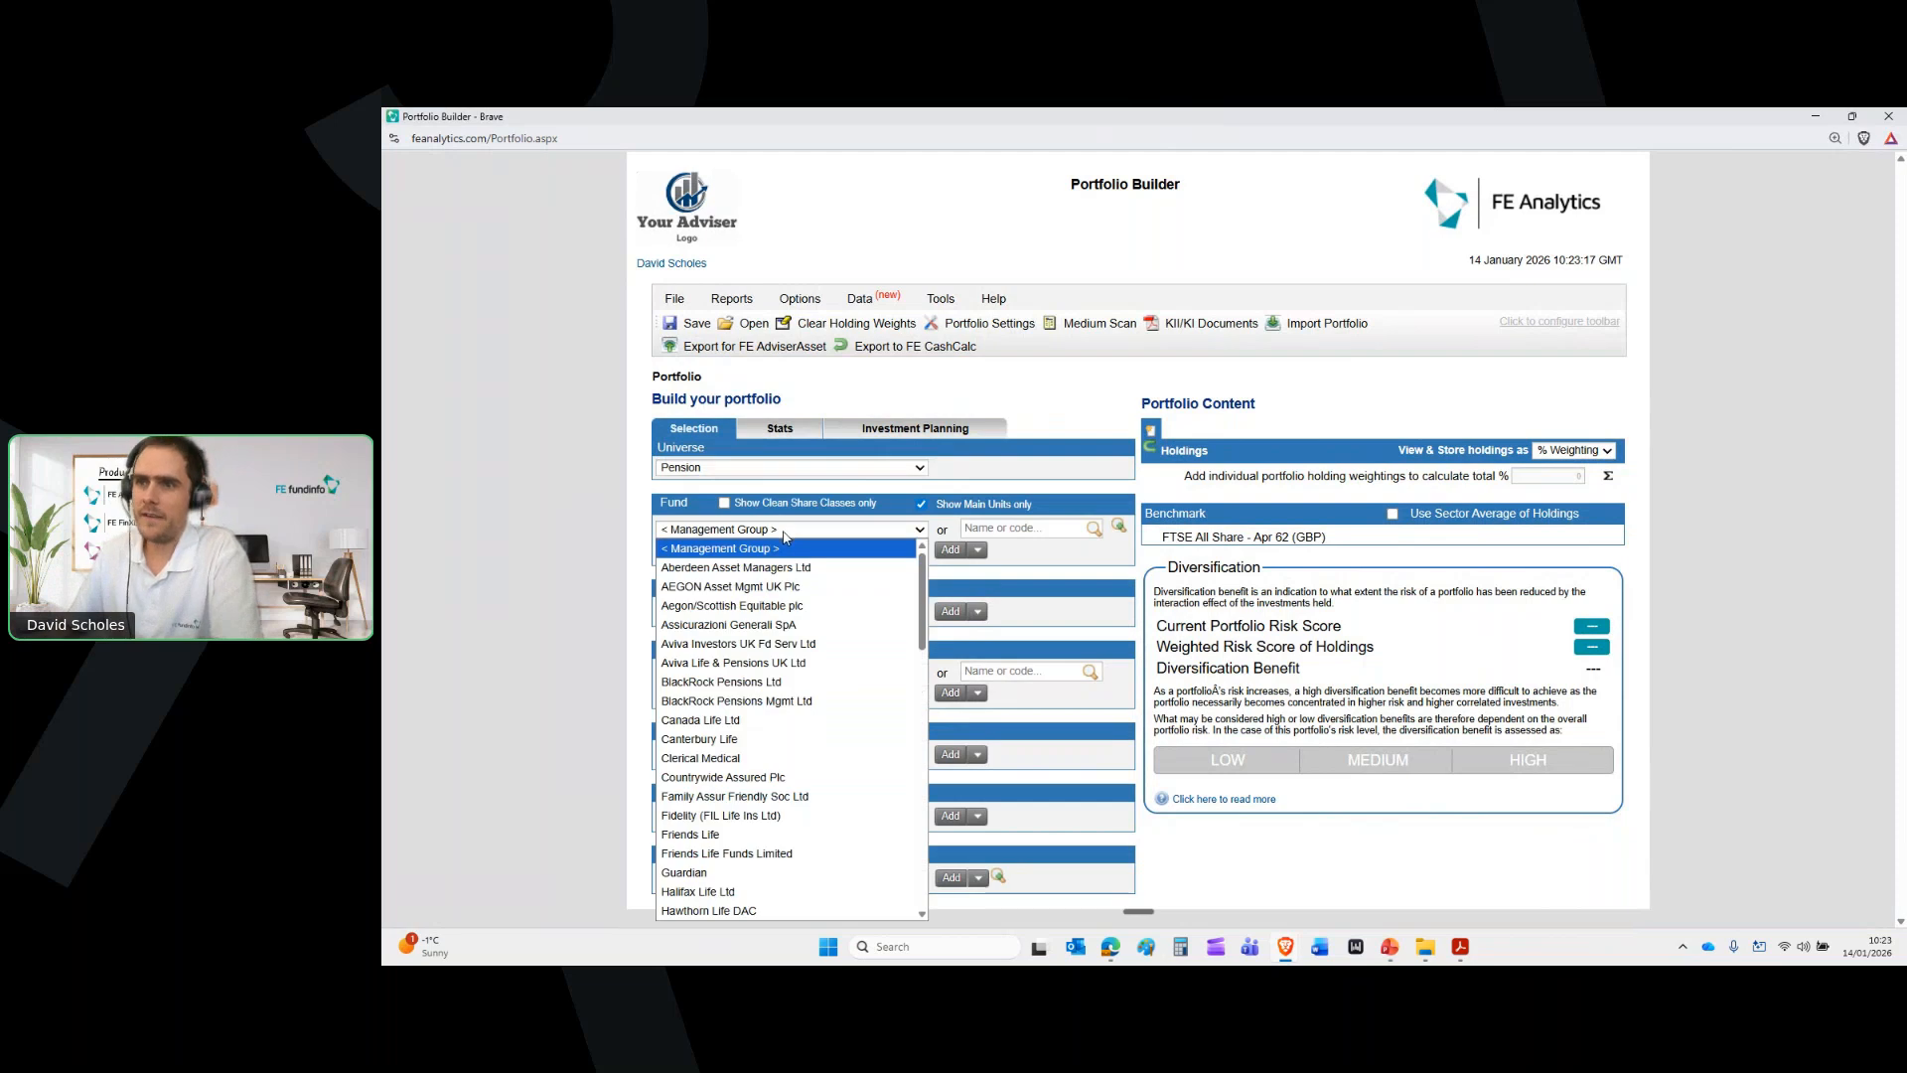
left_click(752, 836)
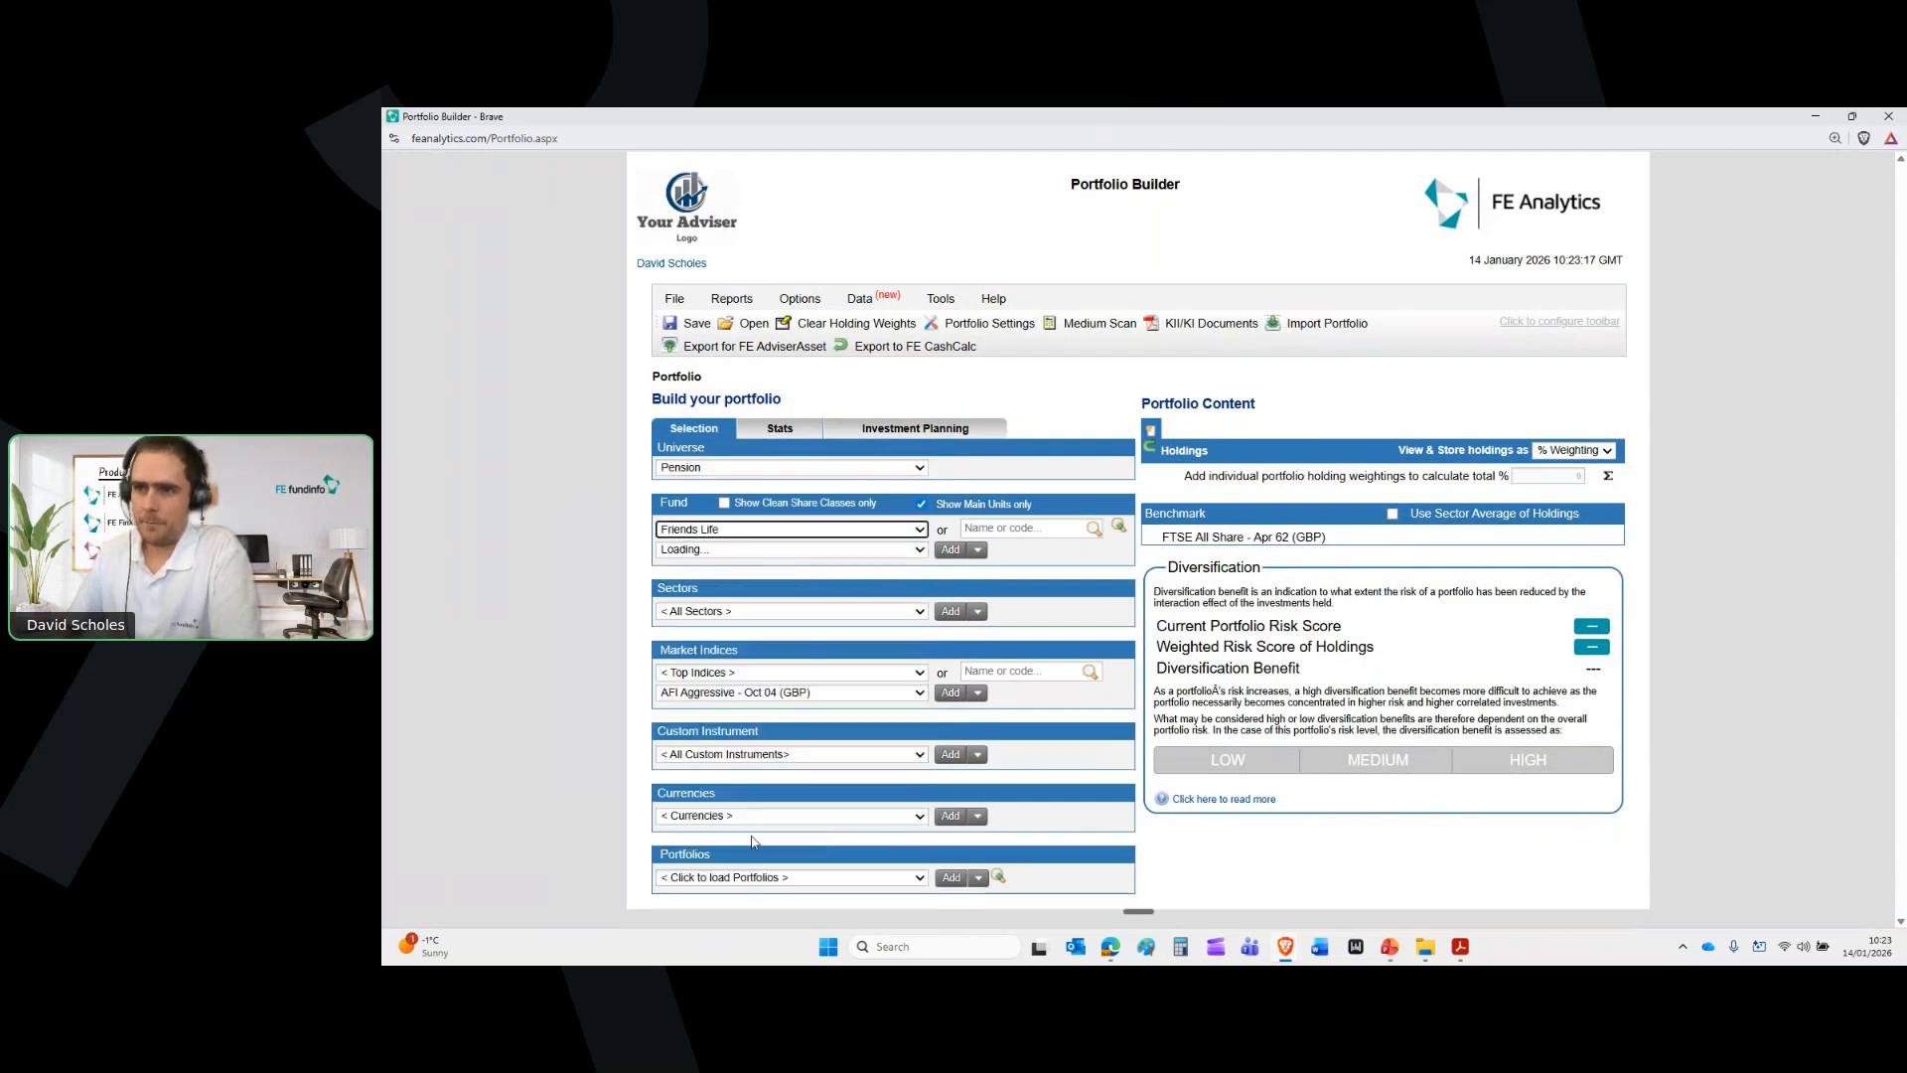
left_click(791, 551)
left_click(791, 551)
left_click(796, 530)
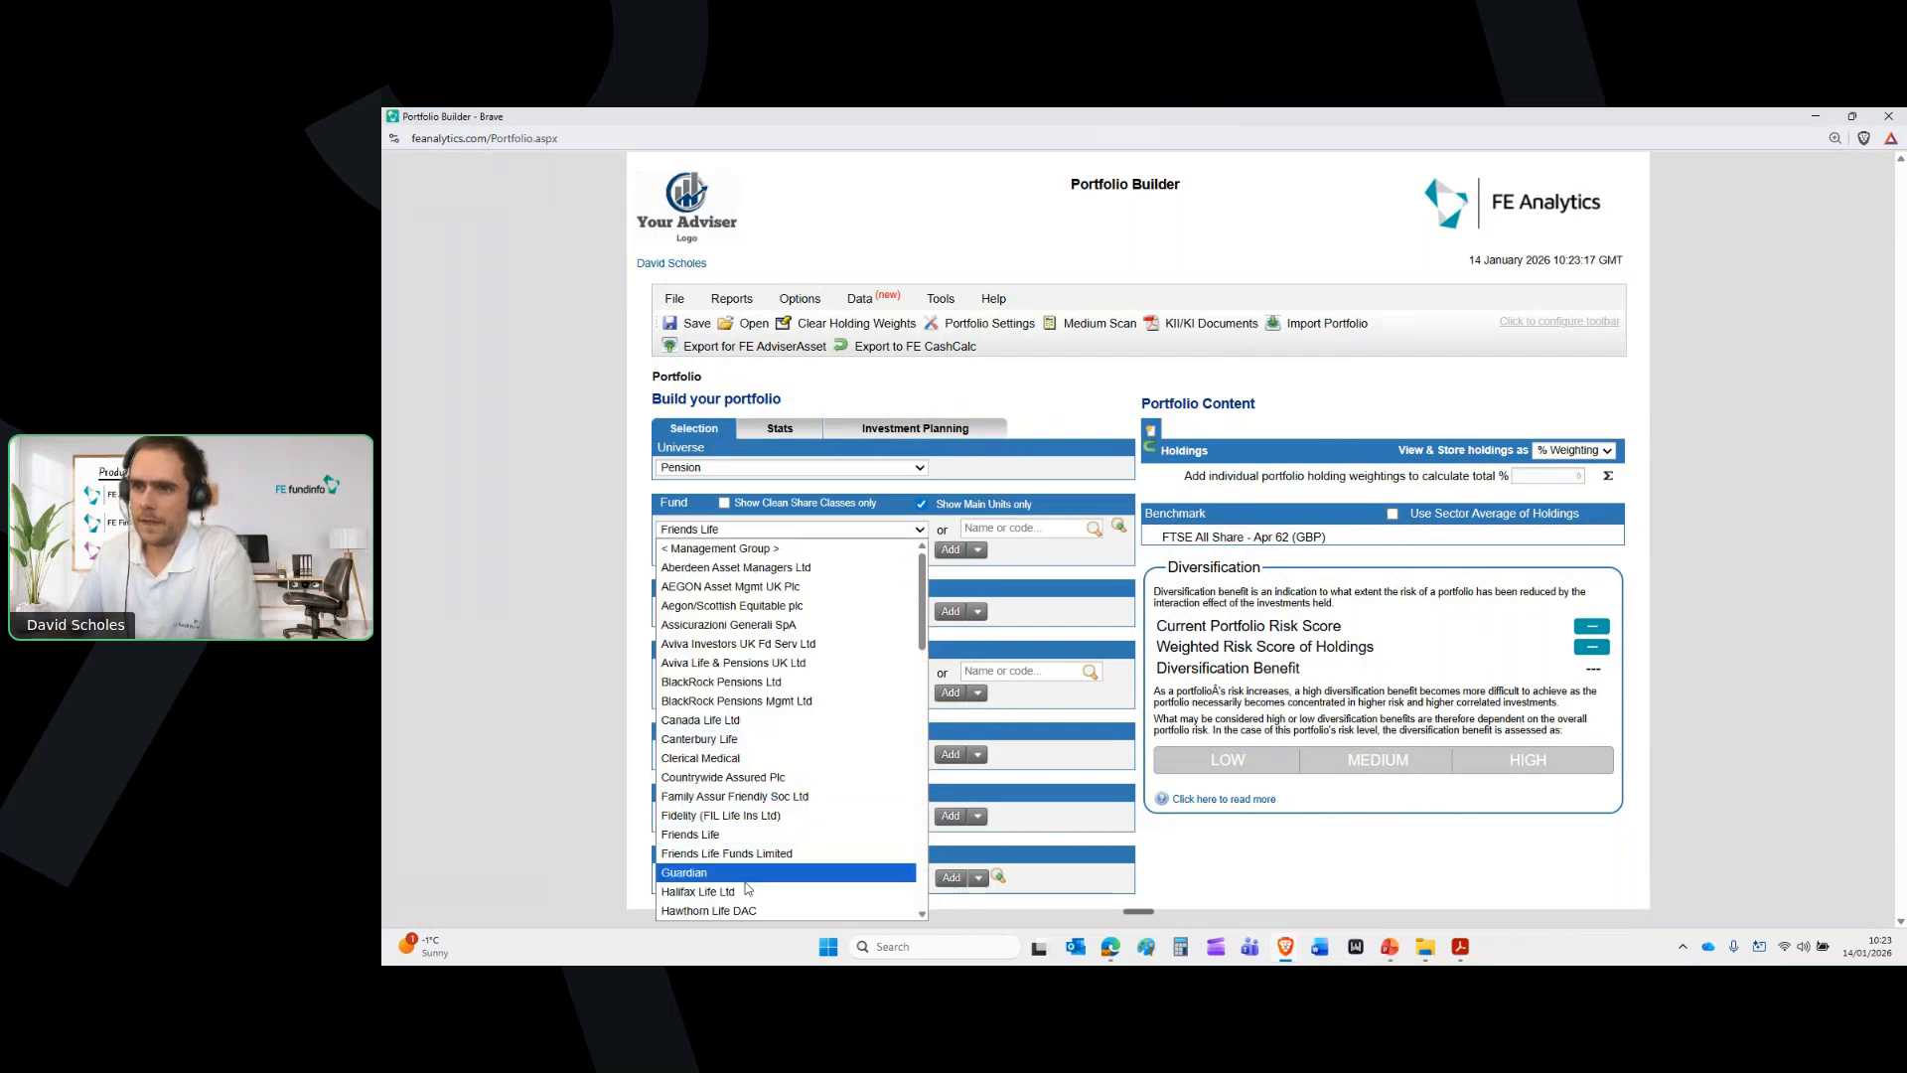
left_click(743, 663)
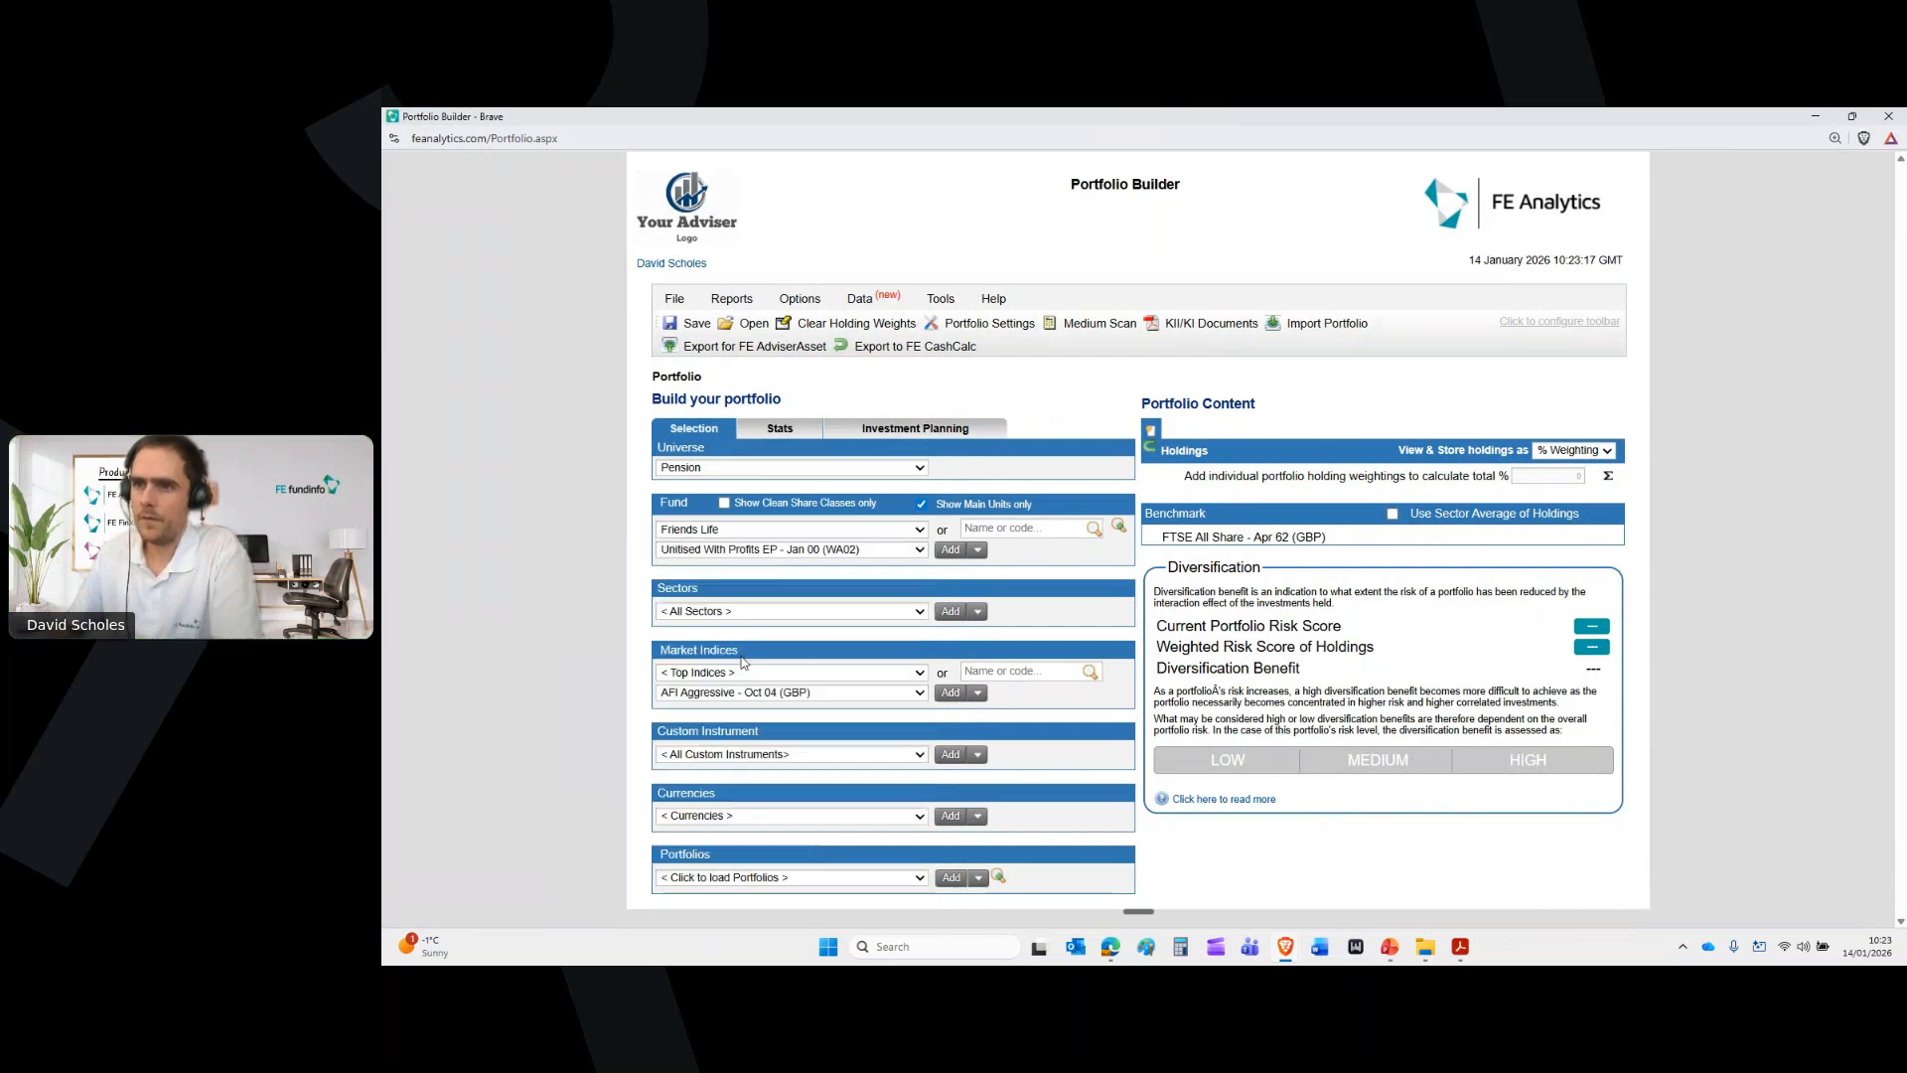
left_click(786, 552)
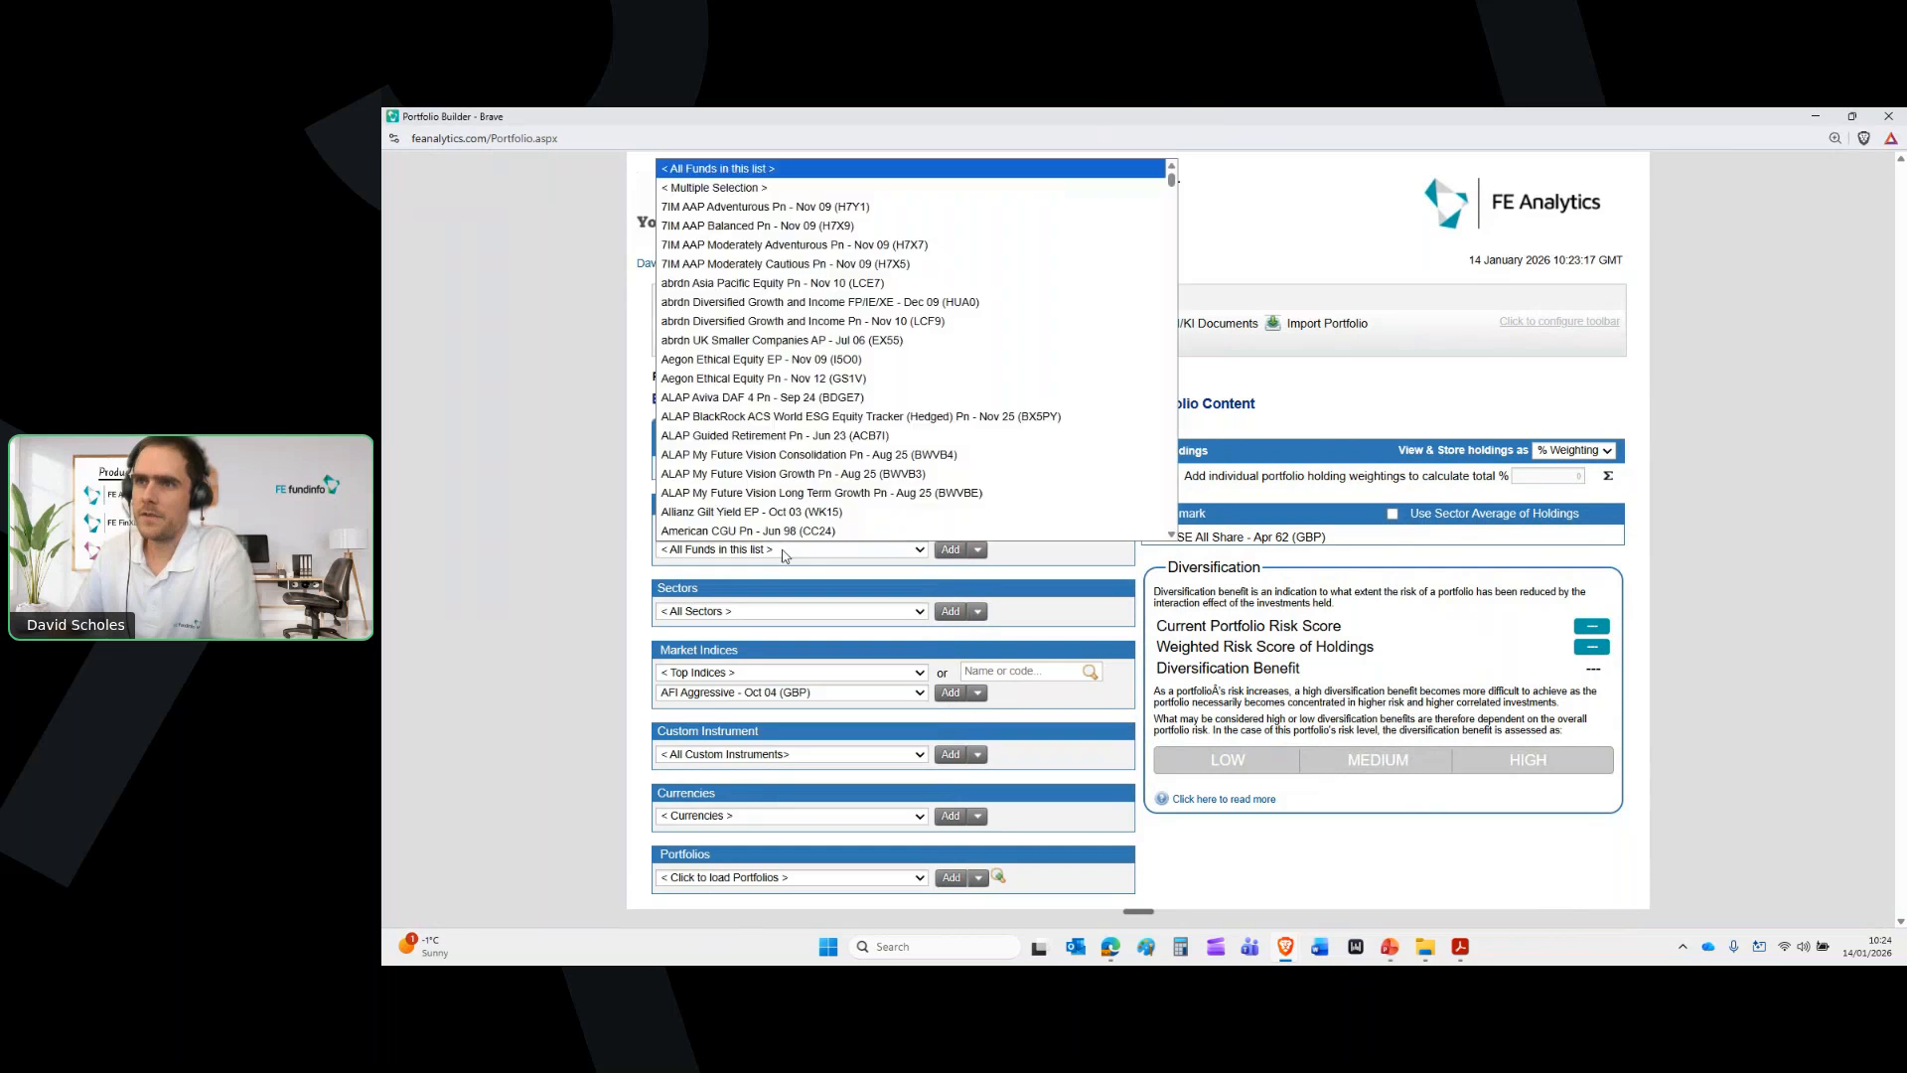
left_click(824, 325)
left_click(950, 550)
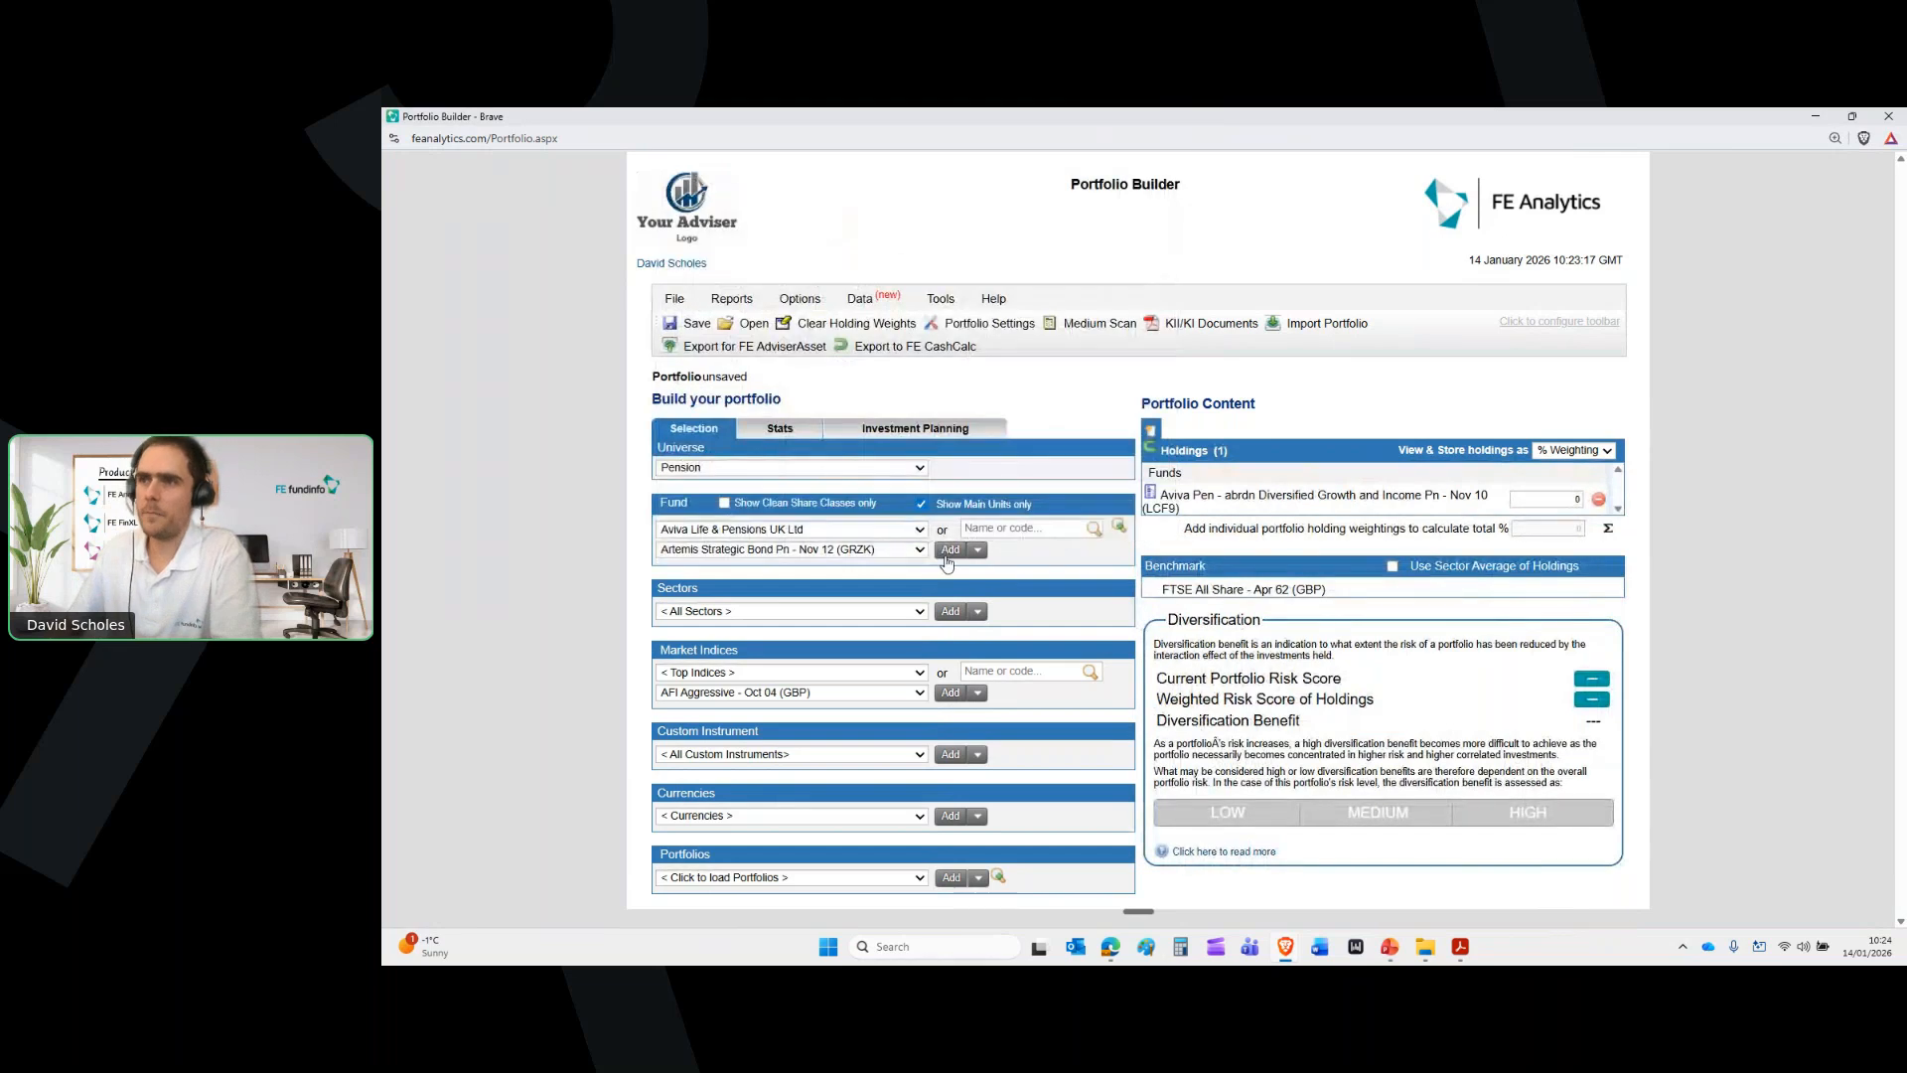
Add Artemis Strategic Bond and Artemis UK Special Situations as further holdings
left_click(948, 552)
left_click(912, 549)
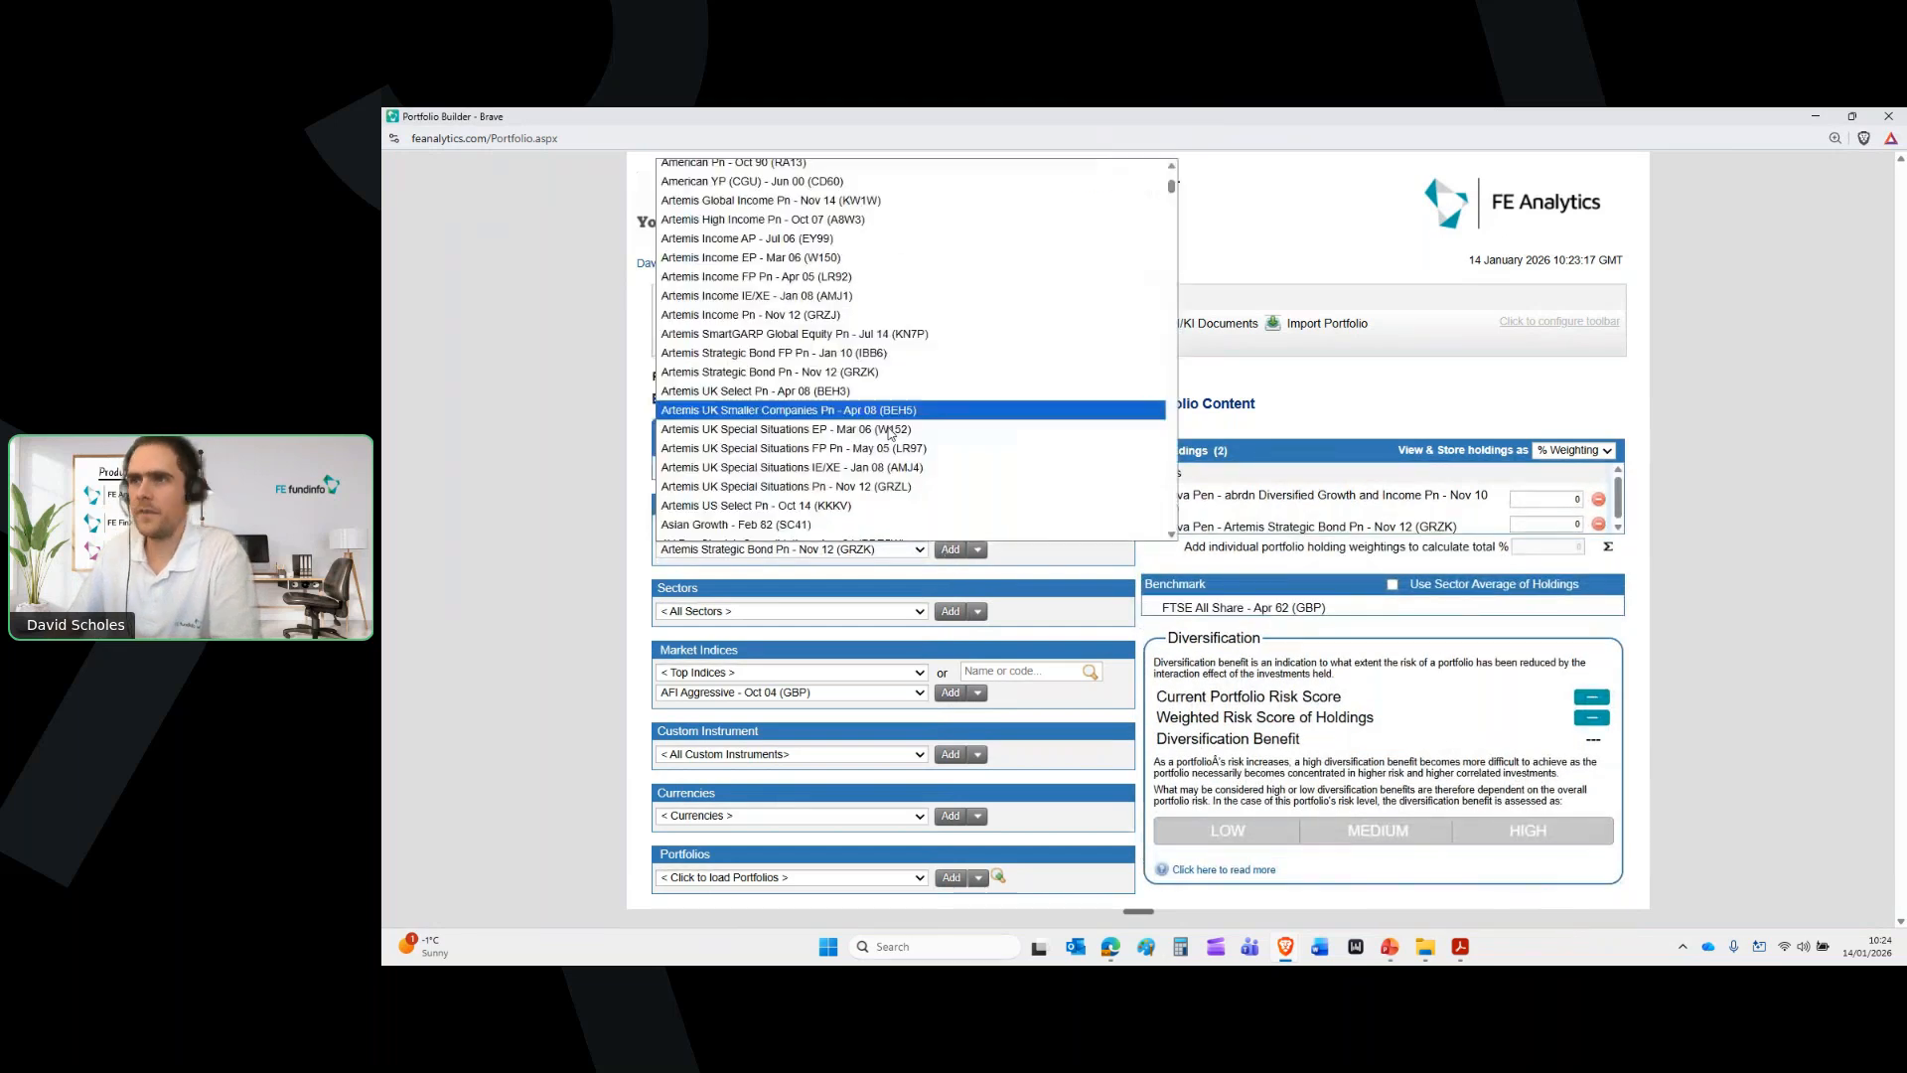
left_click(889, 467)
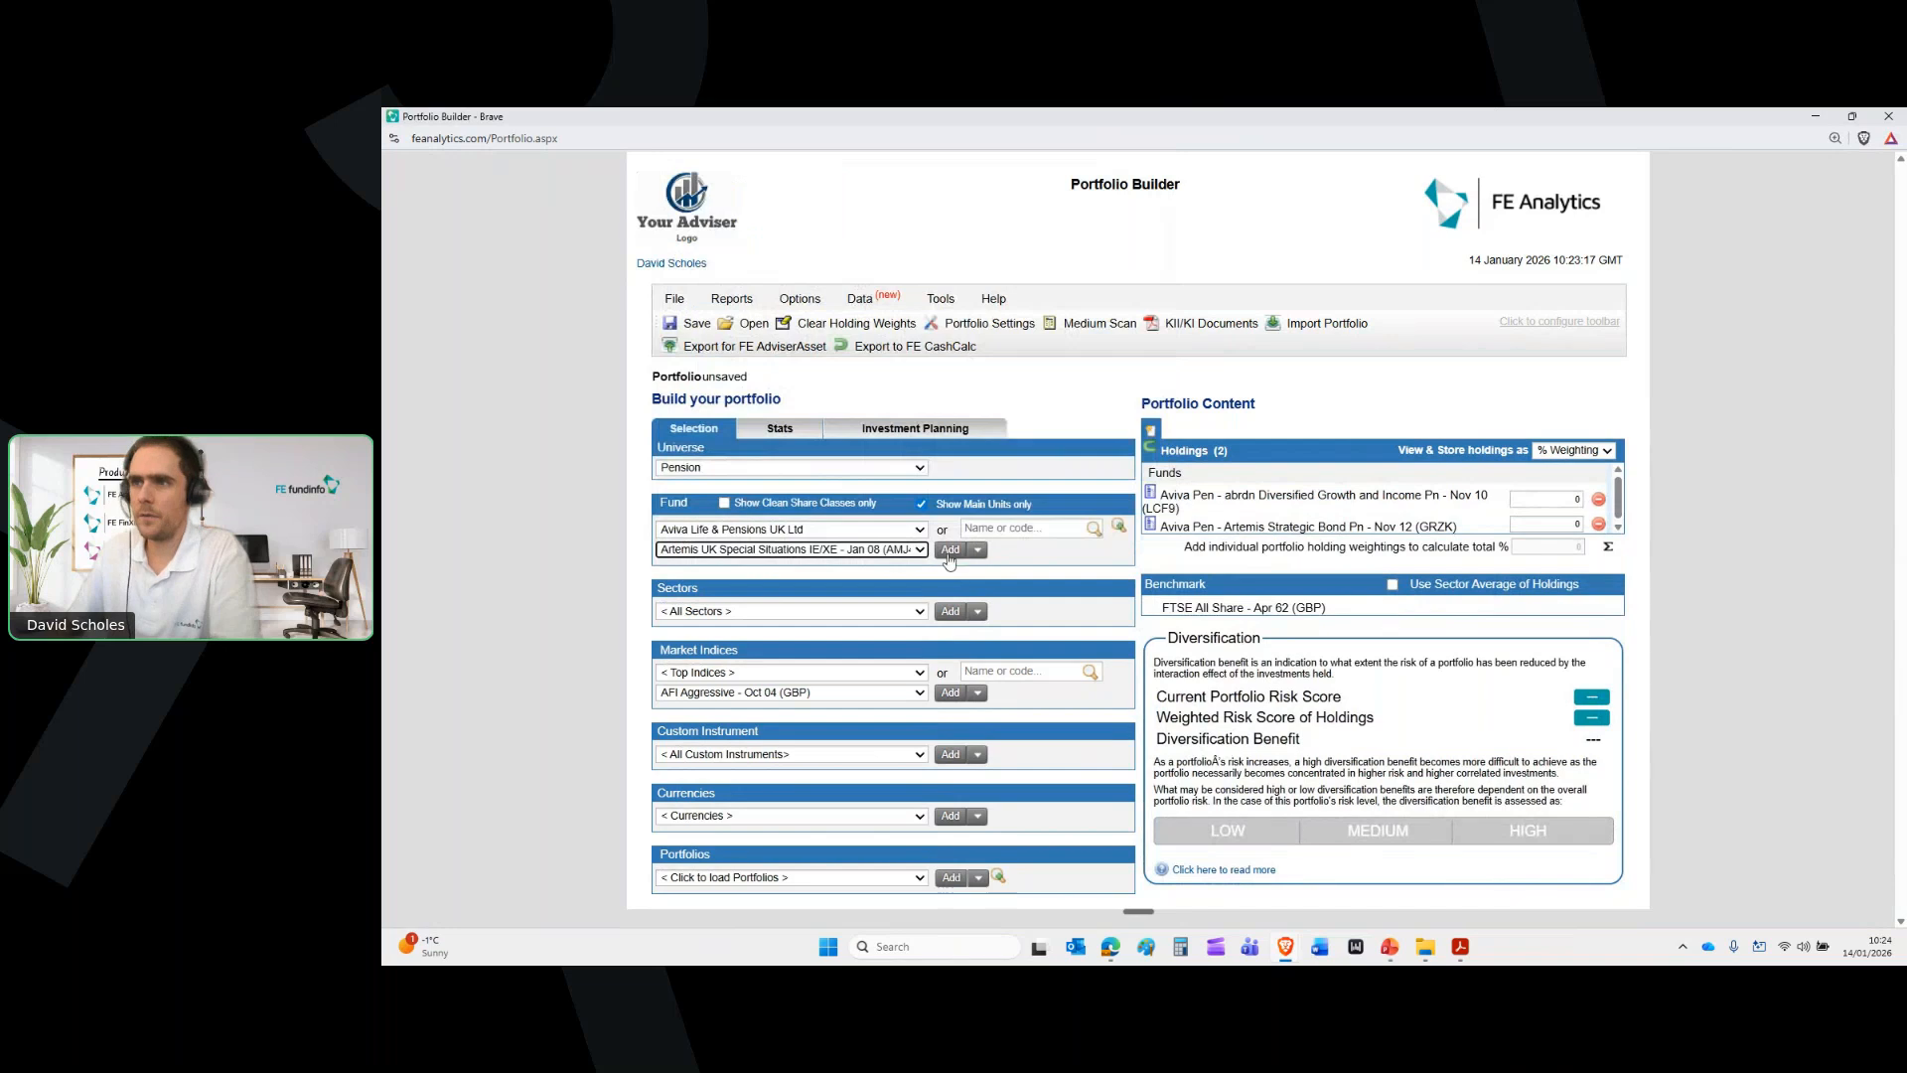
left_click(949, 553)
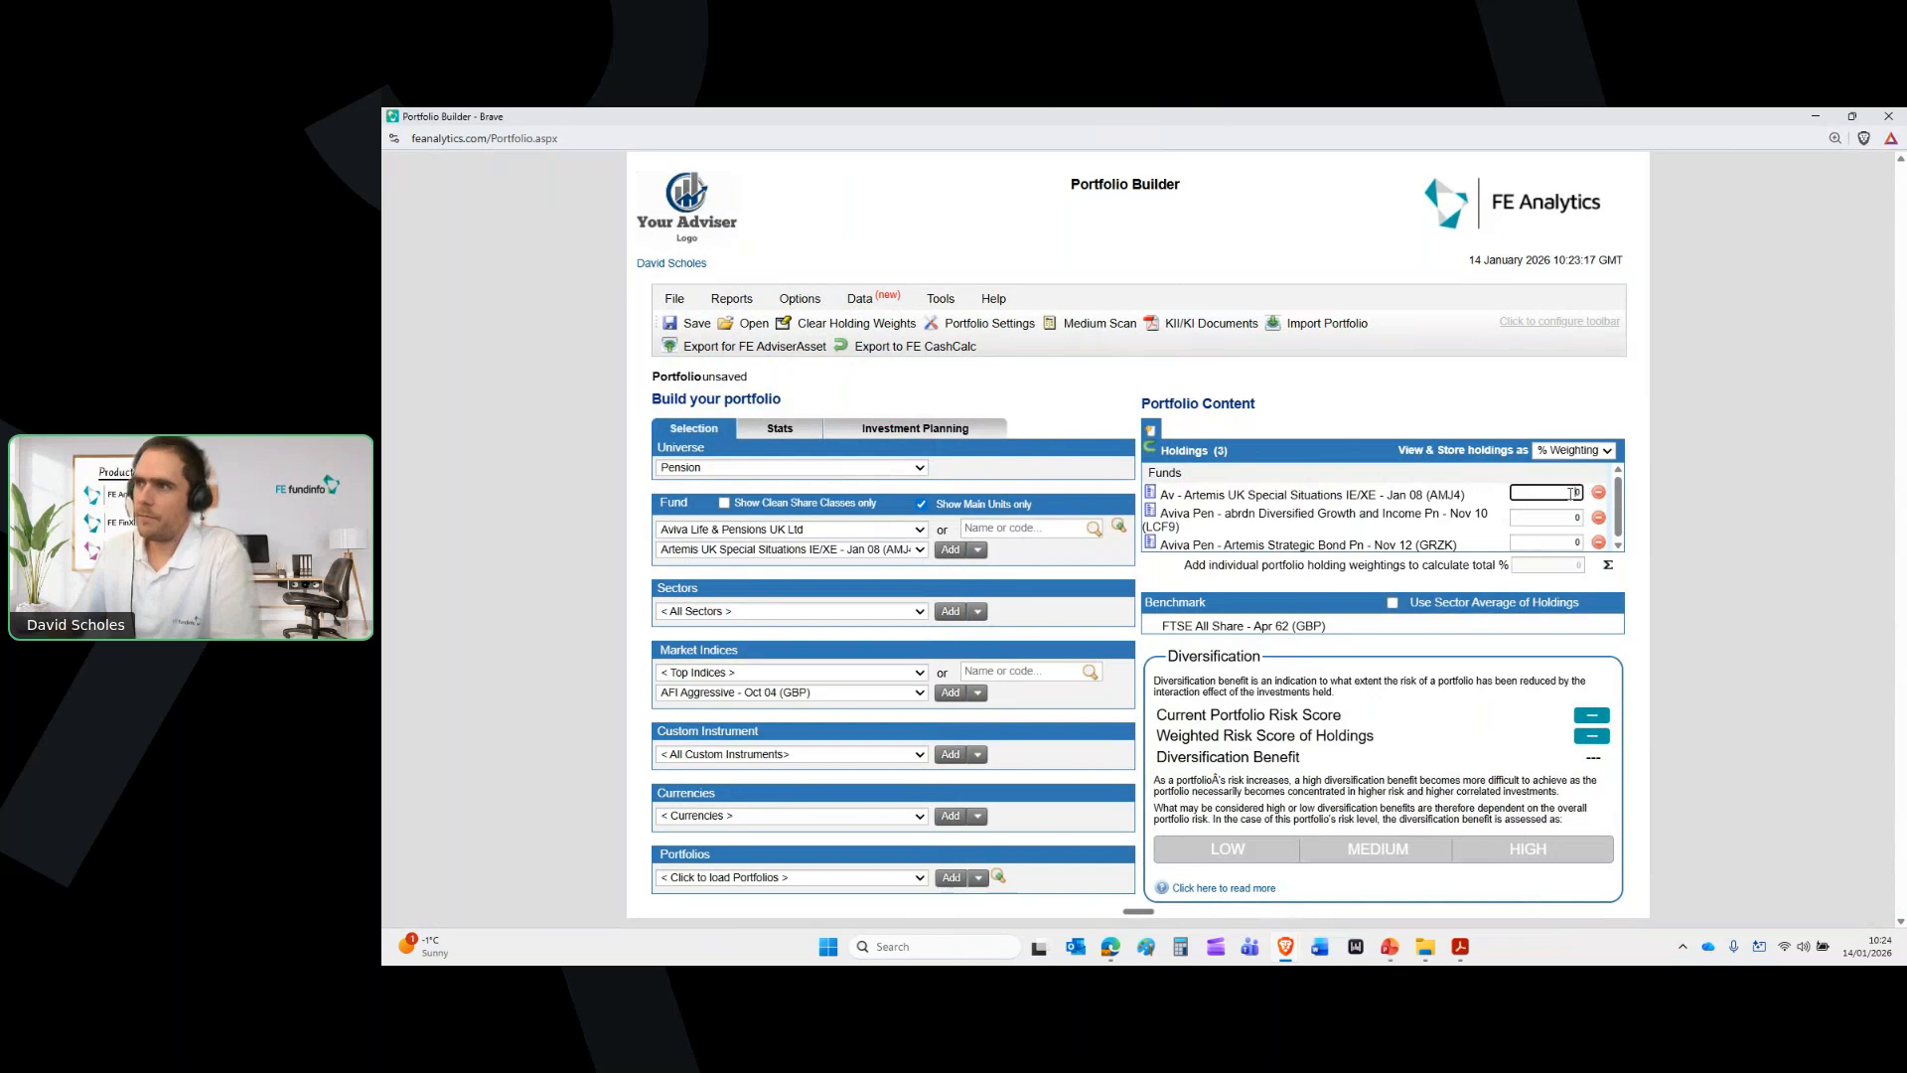
Enter GBP values 76543, 23456 and 78543, then convert them to % weightings
left_click(1579, 459)
left_click(1568, 469)
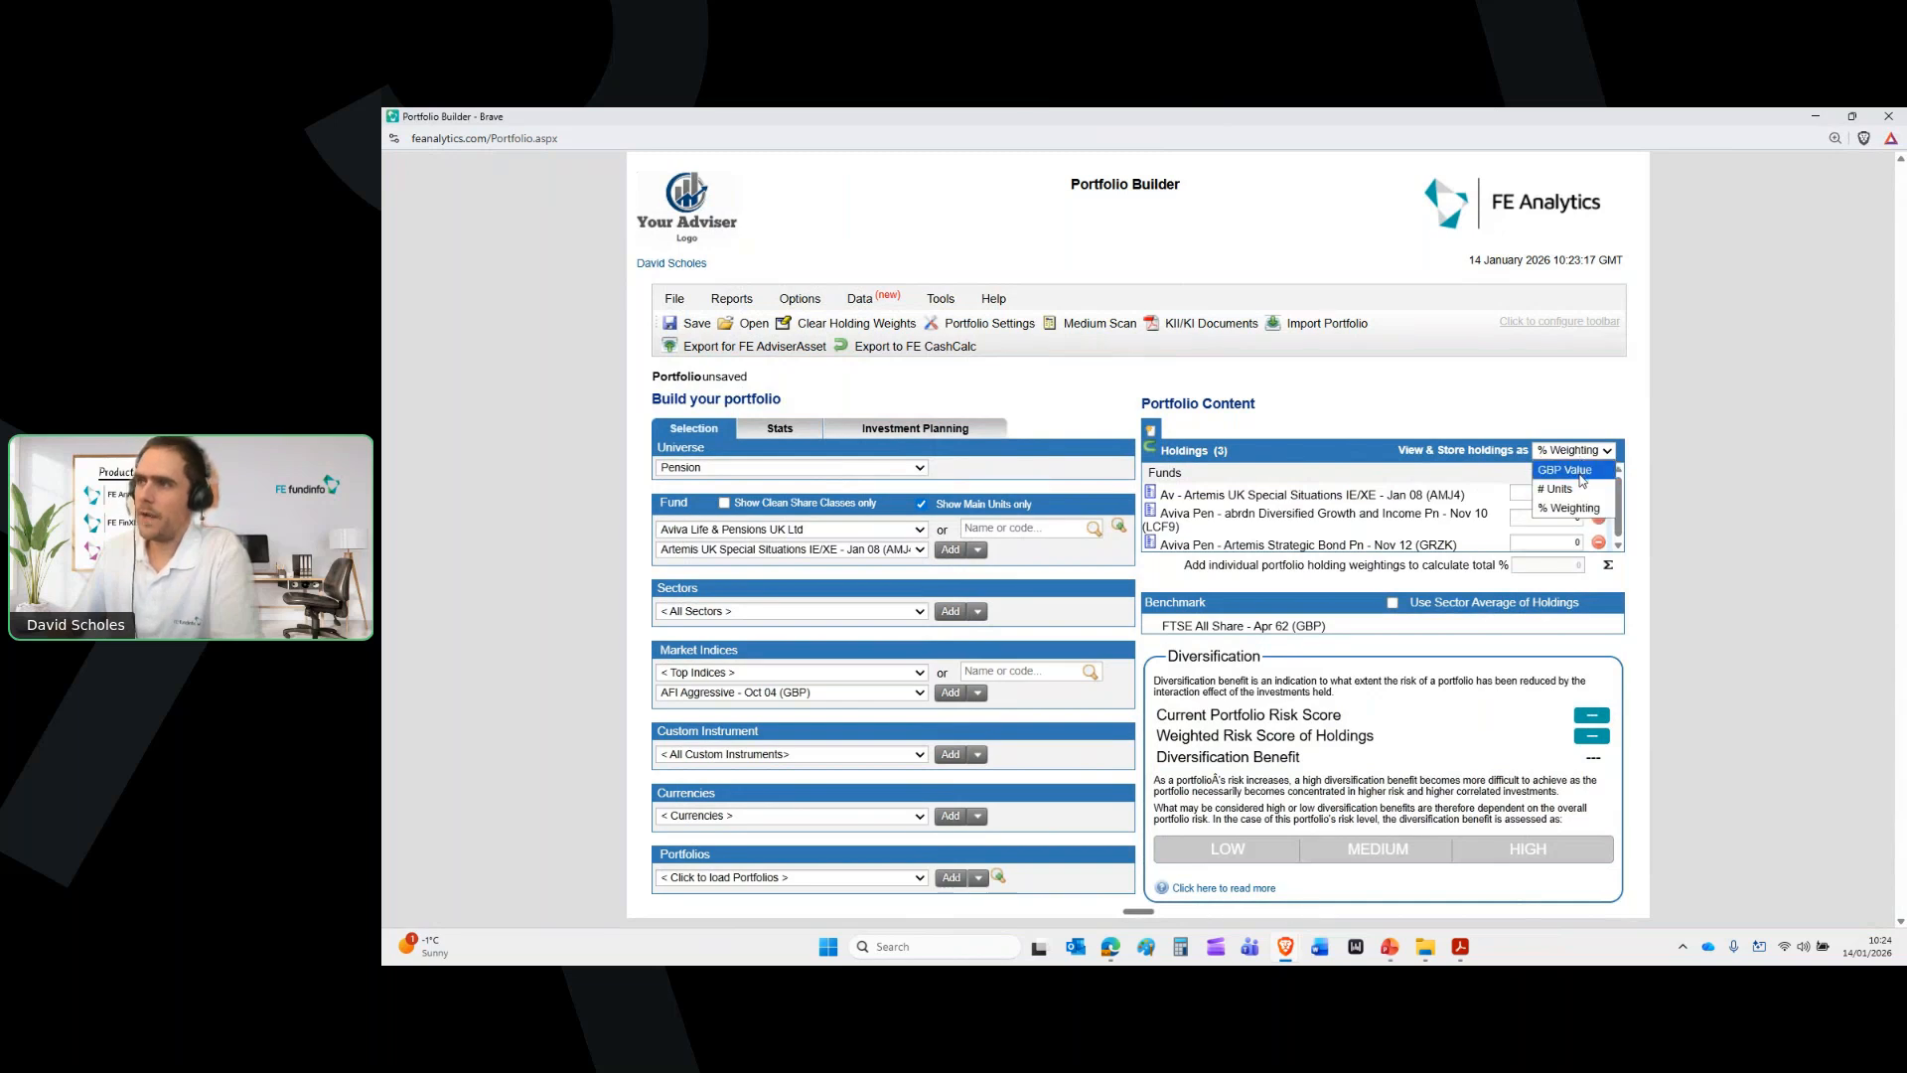
left_click(1534, 494)
type("76543")
left_click(1550, 518)
type("23456")
left_click(1551, 543)
type("78543")
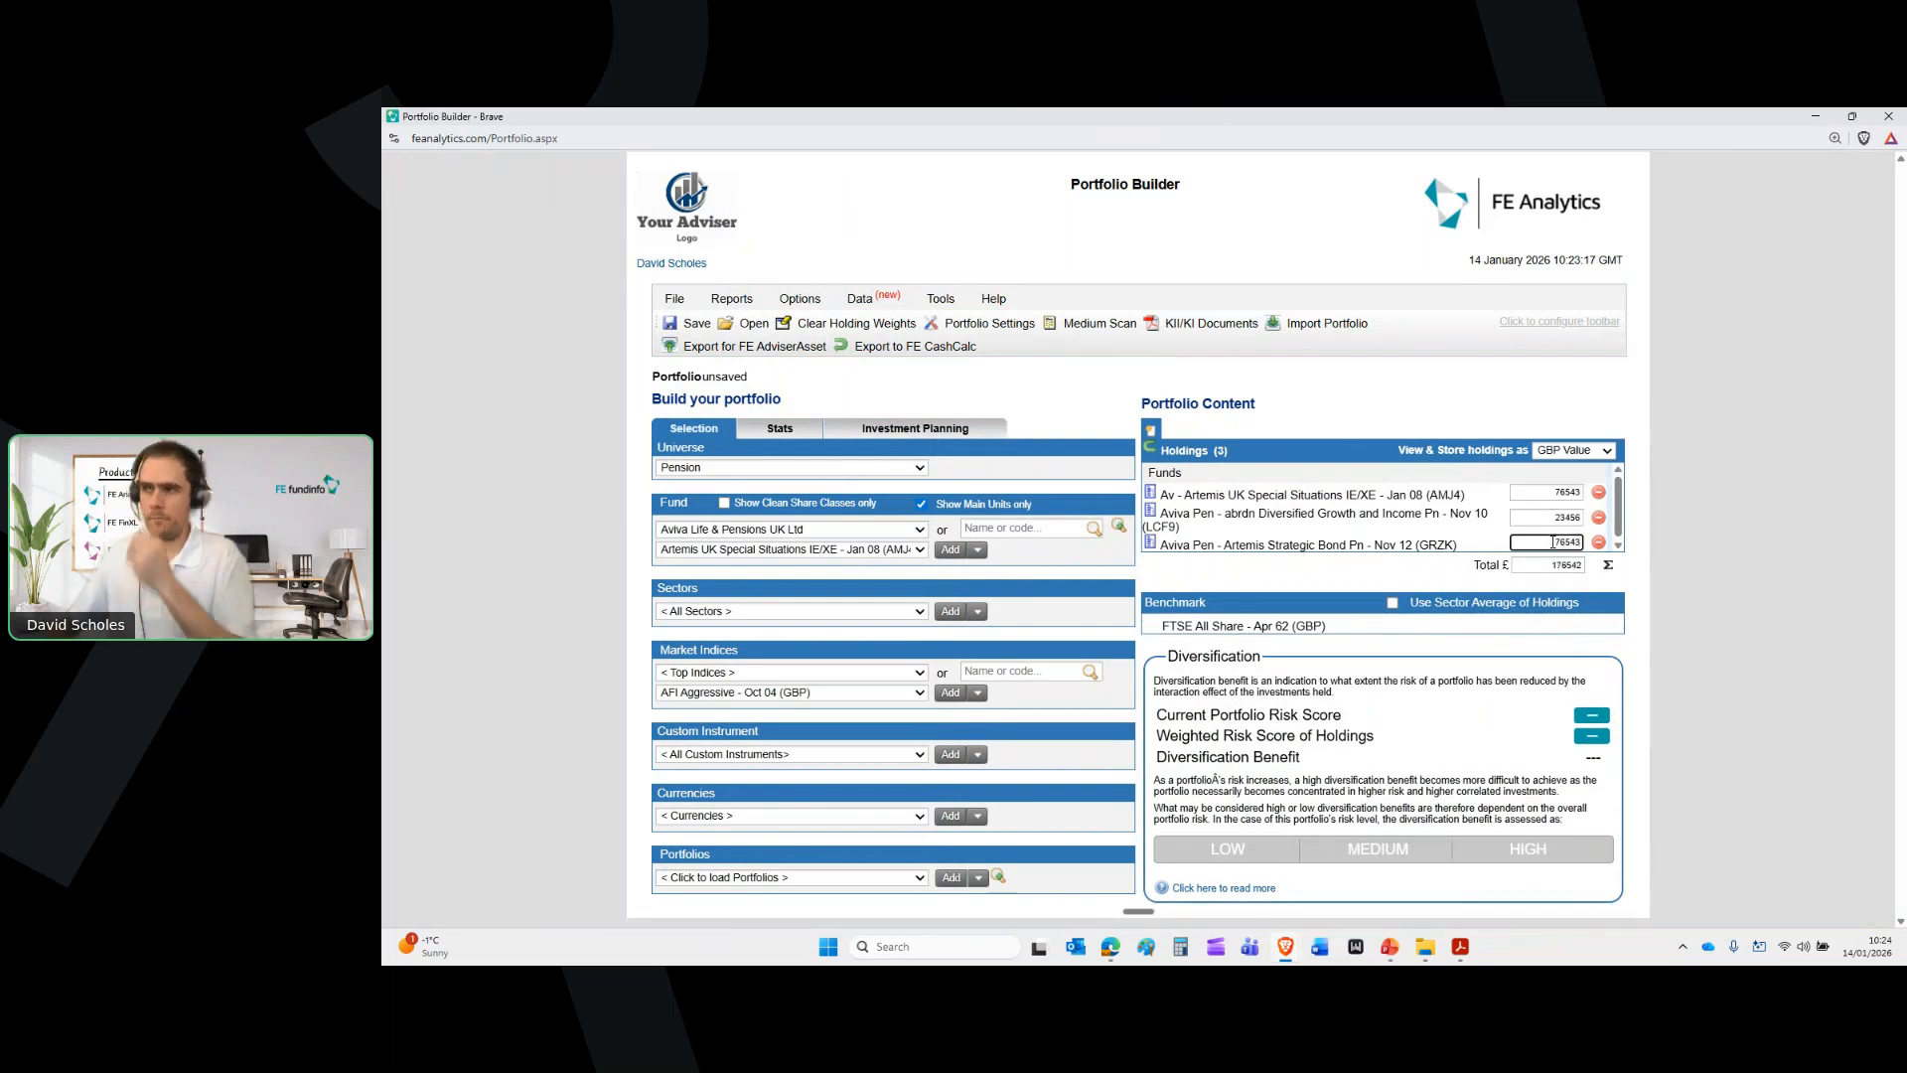
left_click(1568, 454)
left_click(1571, 507)
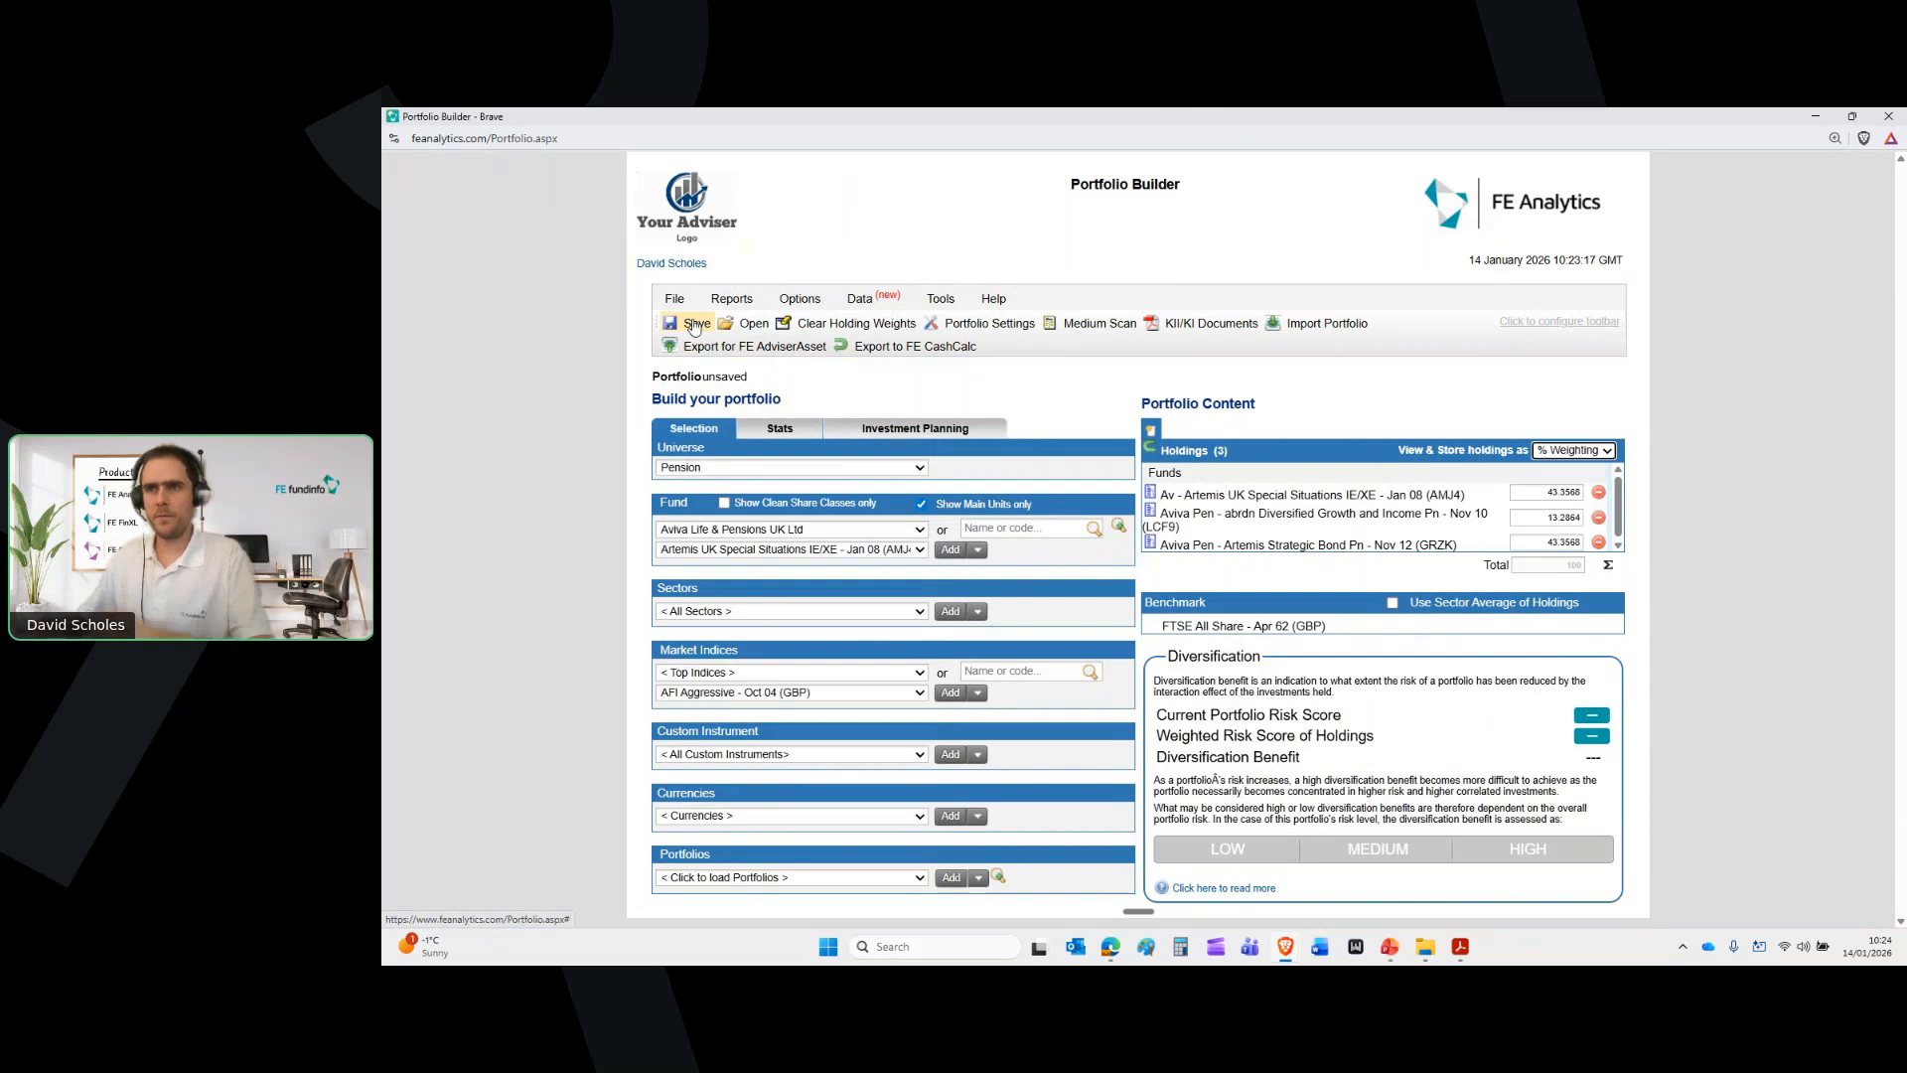
Delete all three holdings from the portfolio
left_click(1599, 493)
left_click(1599, 493)
left_click(1599, 493)
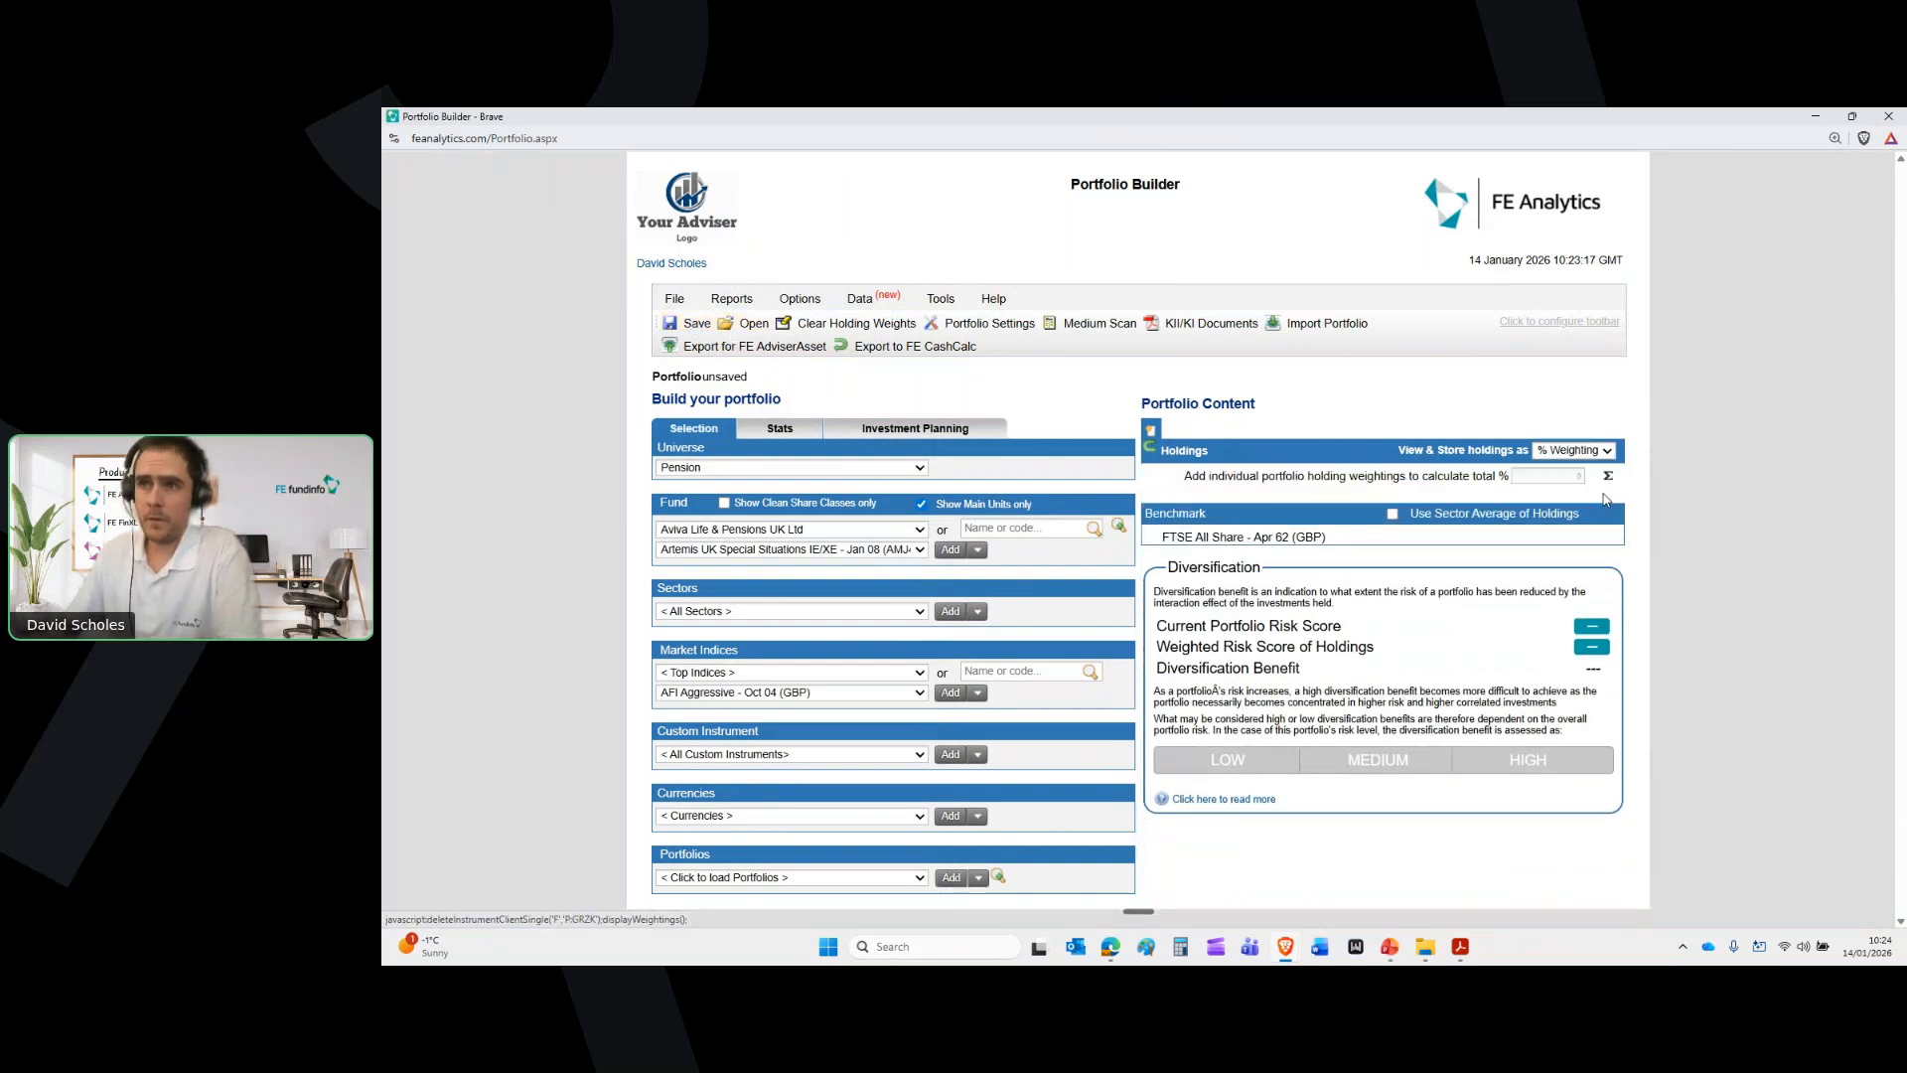
left_click(782, 534)
Search 'lifestrategy' in UT and OEICs and add Vanguard LifeStrategy 60% Equity
left_click(796, 467)
scroll(752, 594, "down", 2)
left_click(750, 589)
left_click(1023, 527)
type("lifestartegy")
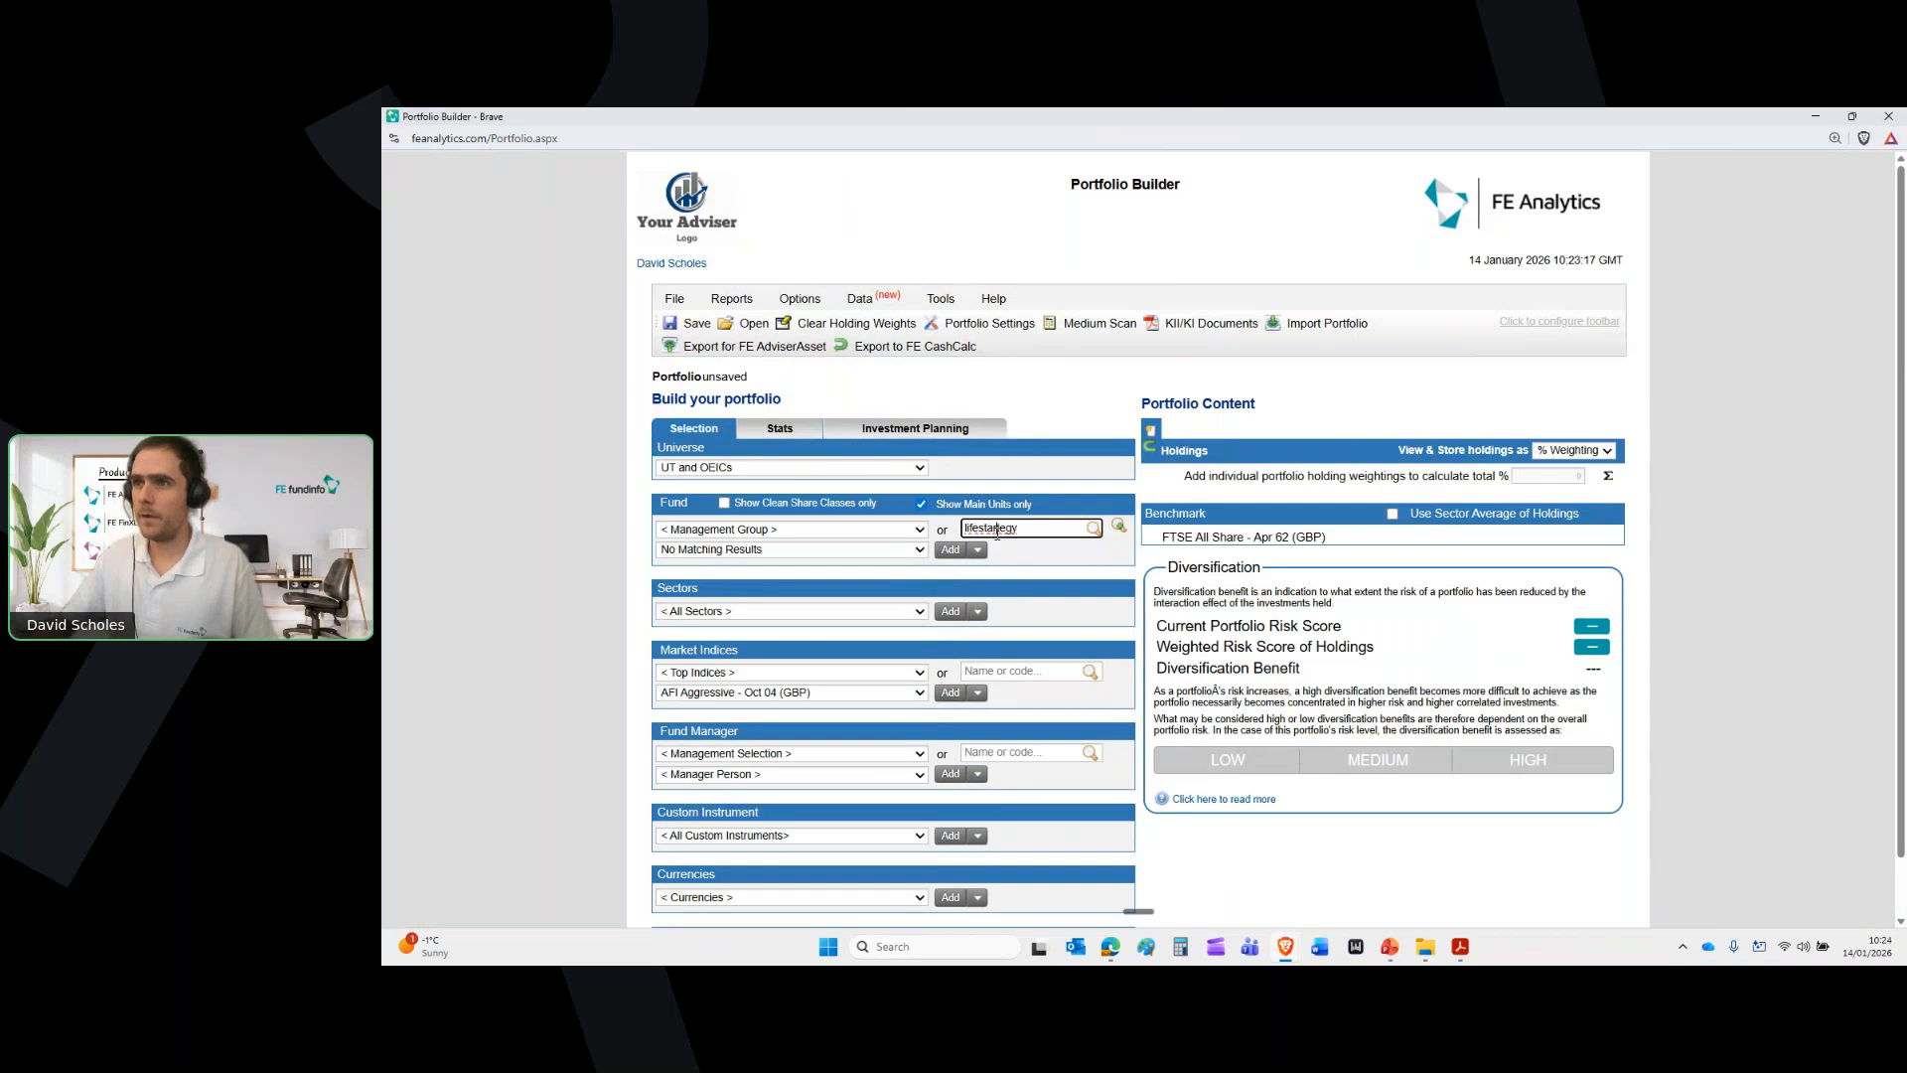
key("ctrl+a")
type("lifestrategy")
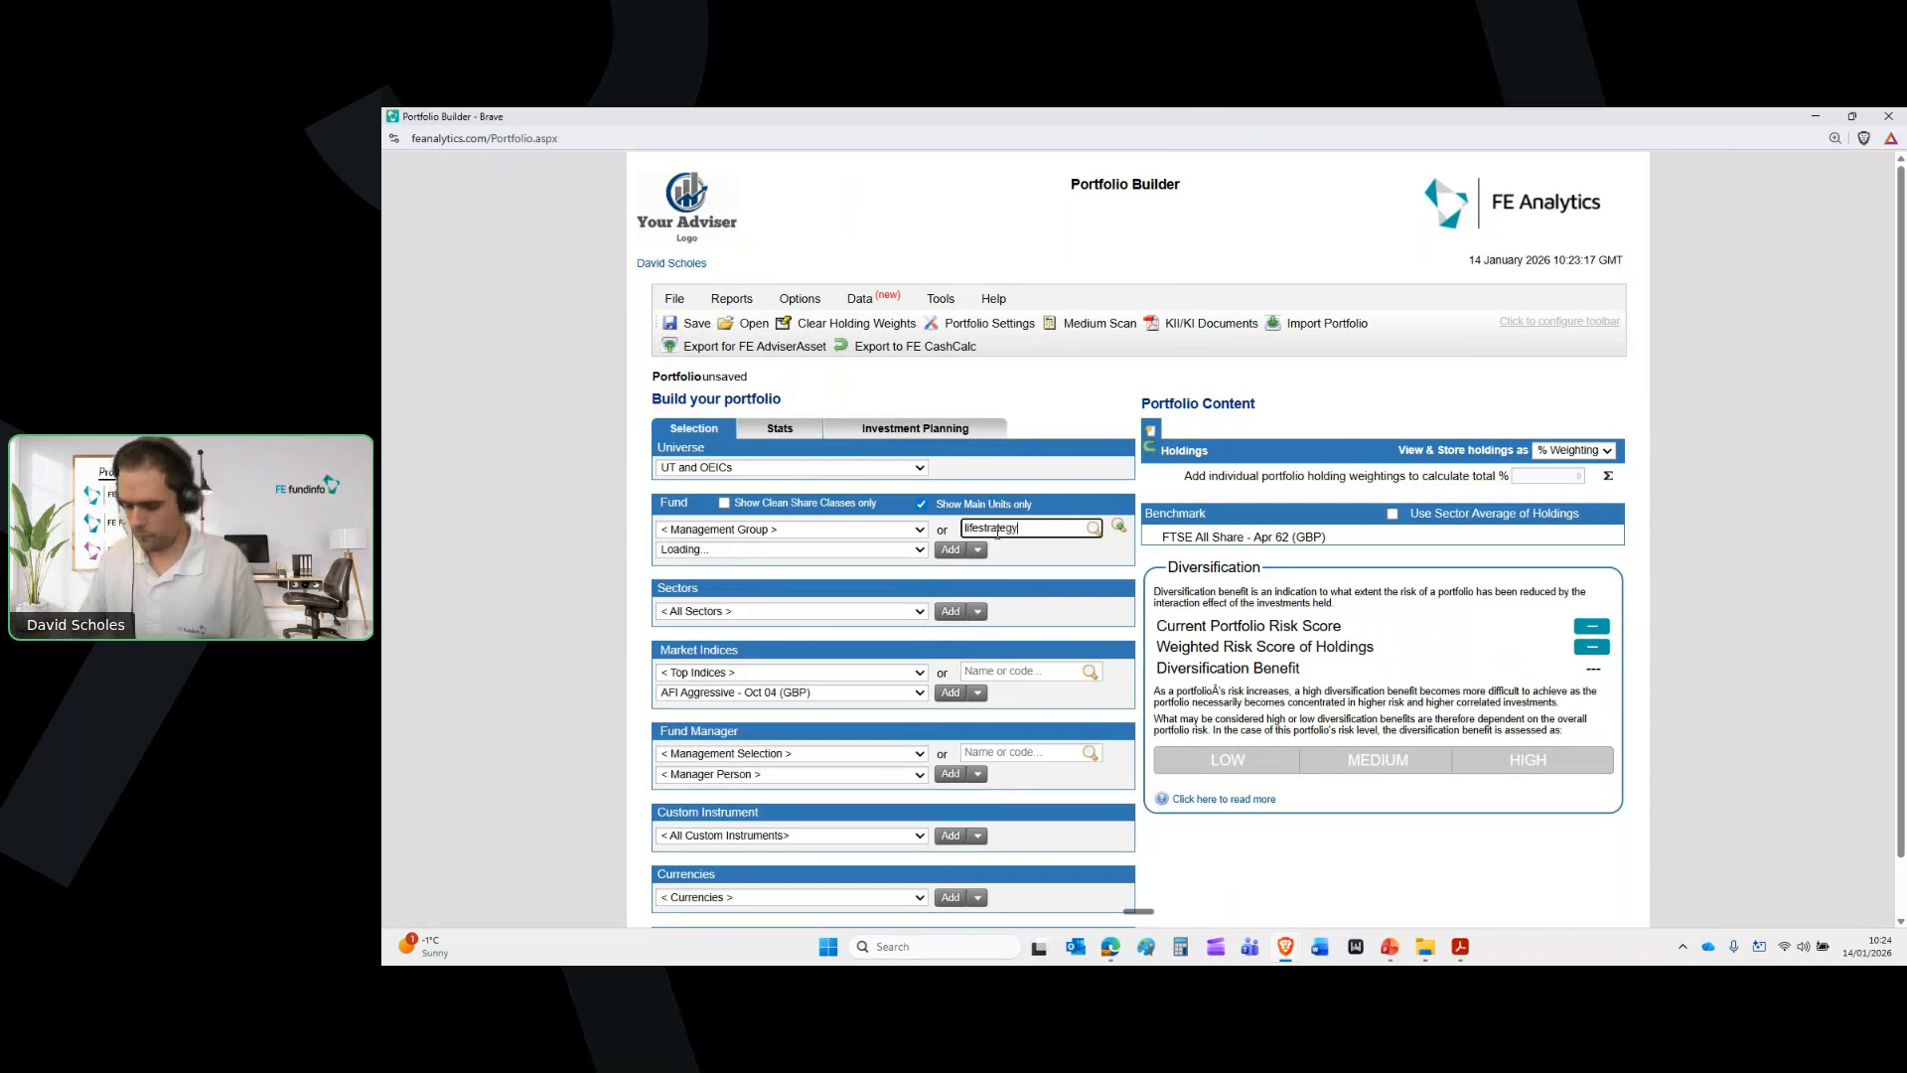
left_click(878, 552)
left_click(852, 663)
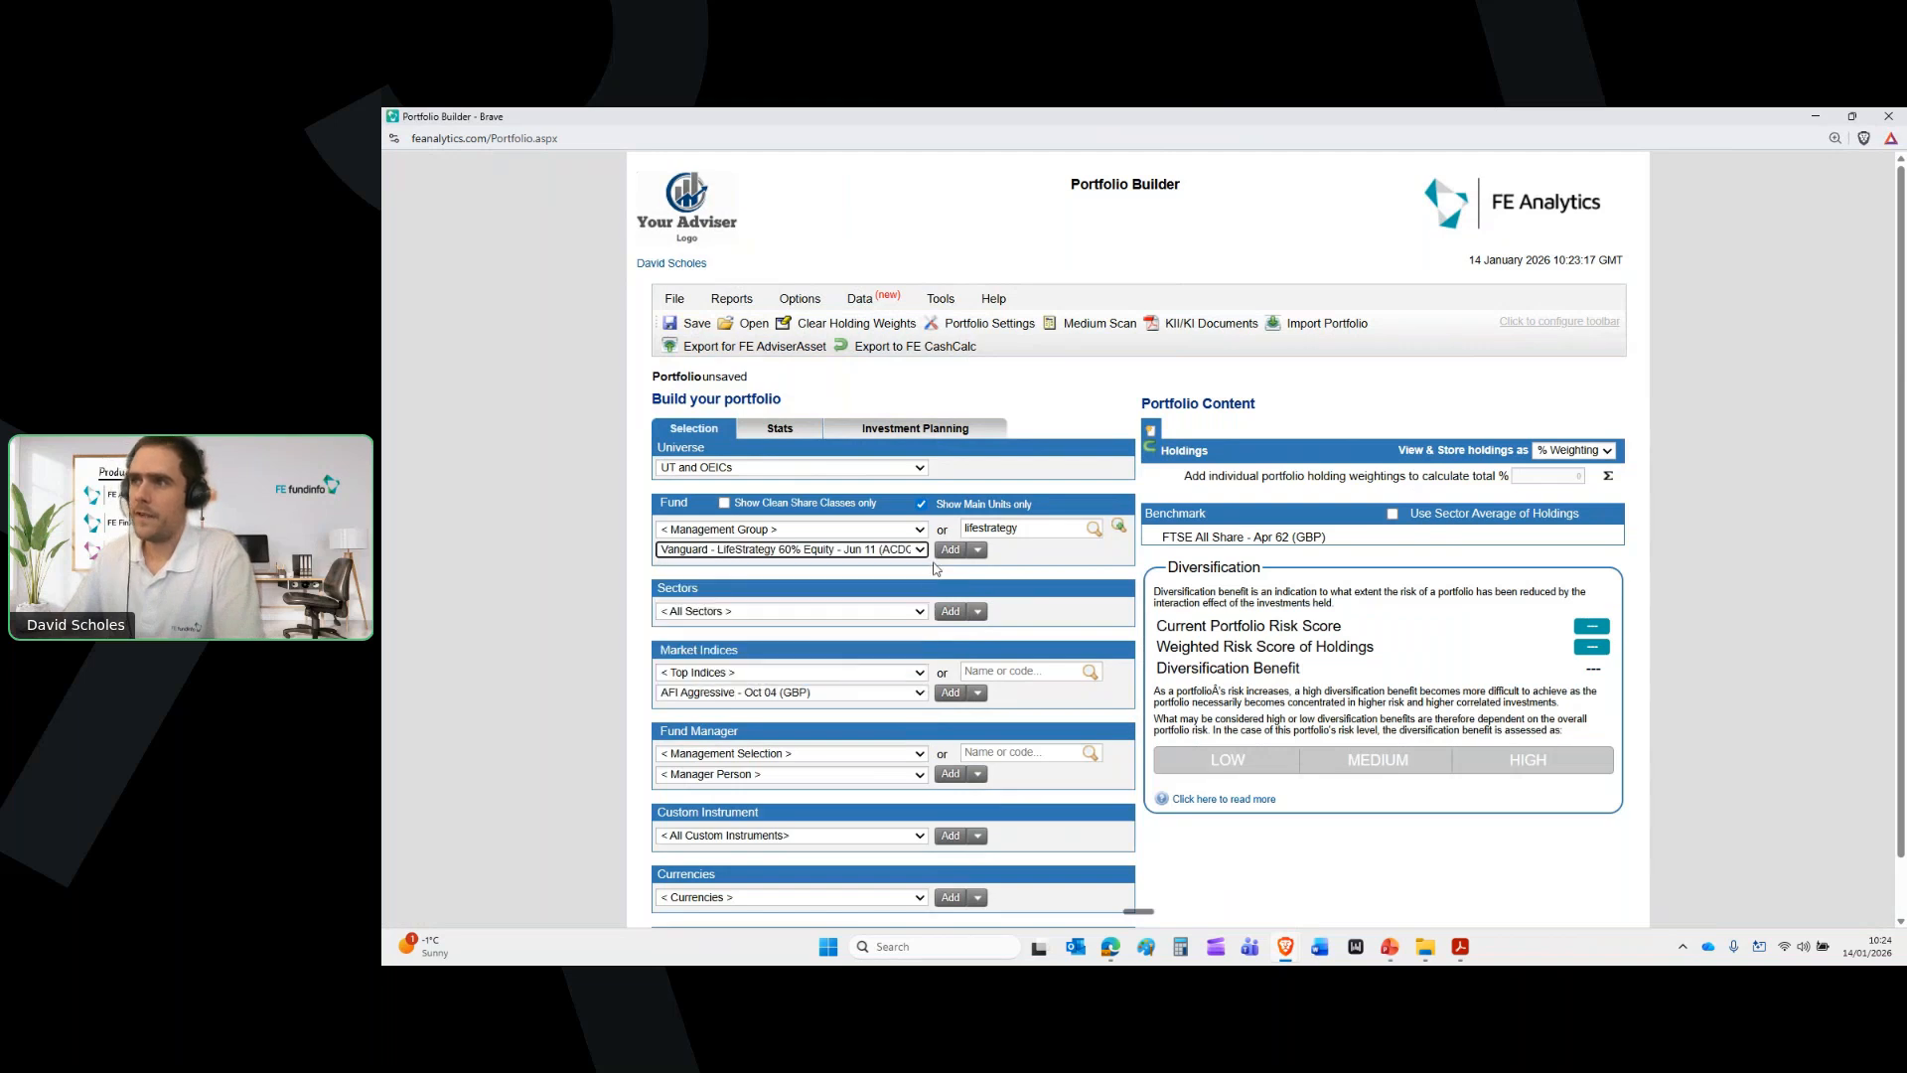
left_click(949, 550)
Add the LGT WM Balanced - Nov 09 model portfolio as a second holding
scroll(716, 883, "down", 1)
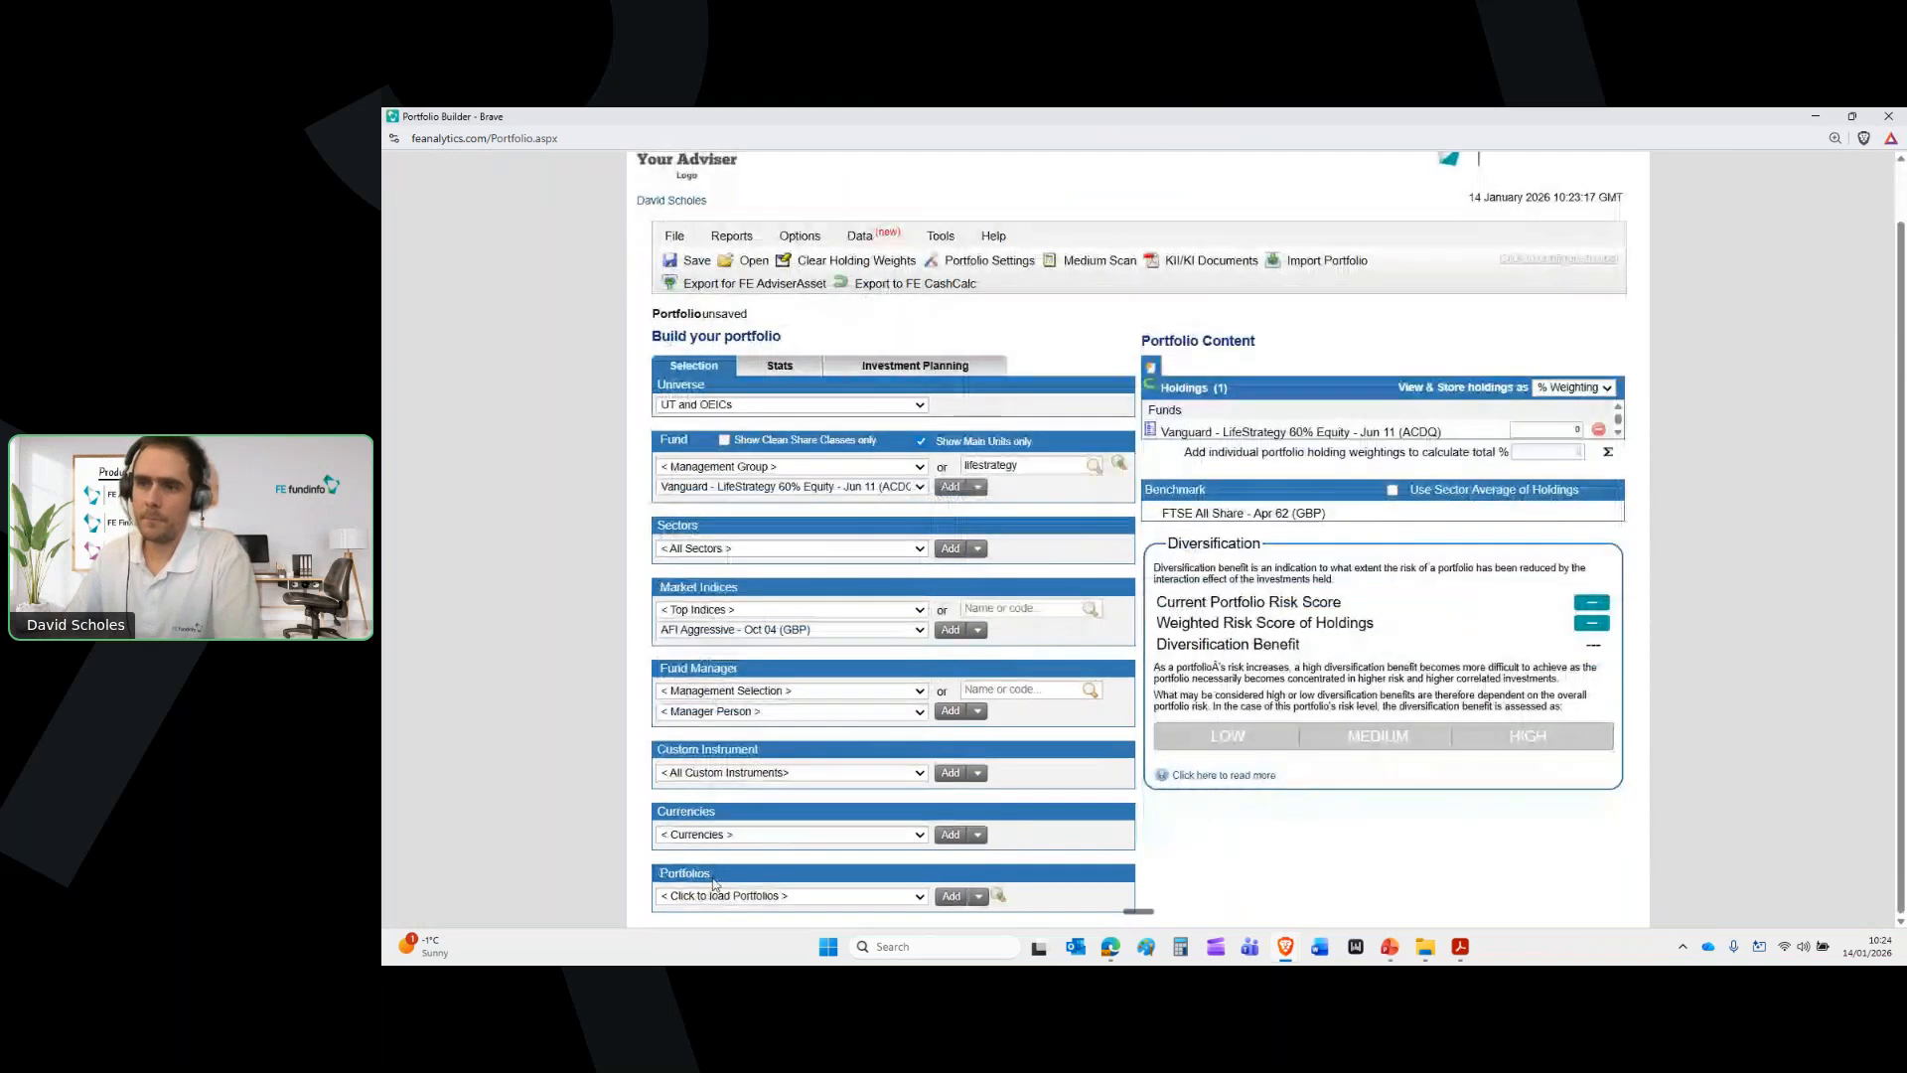
left_click(753, 899)
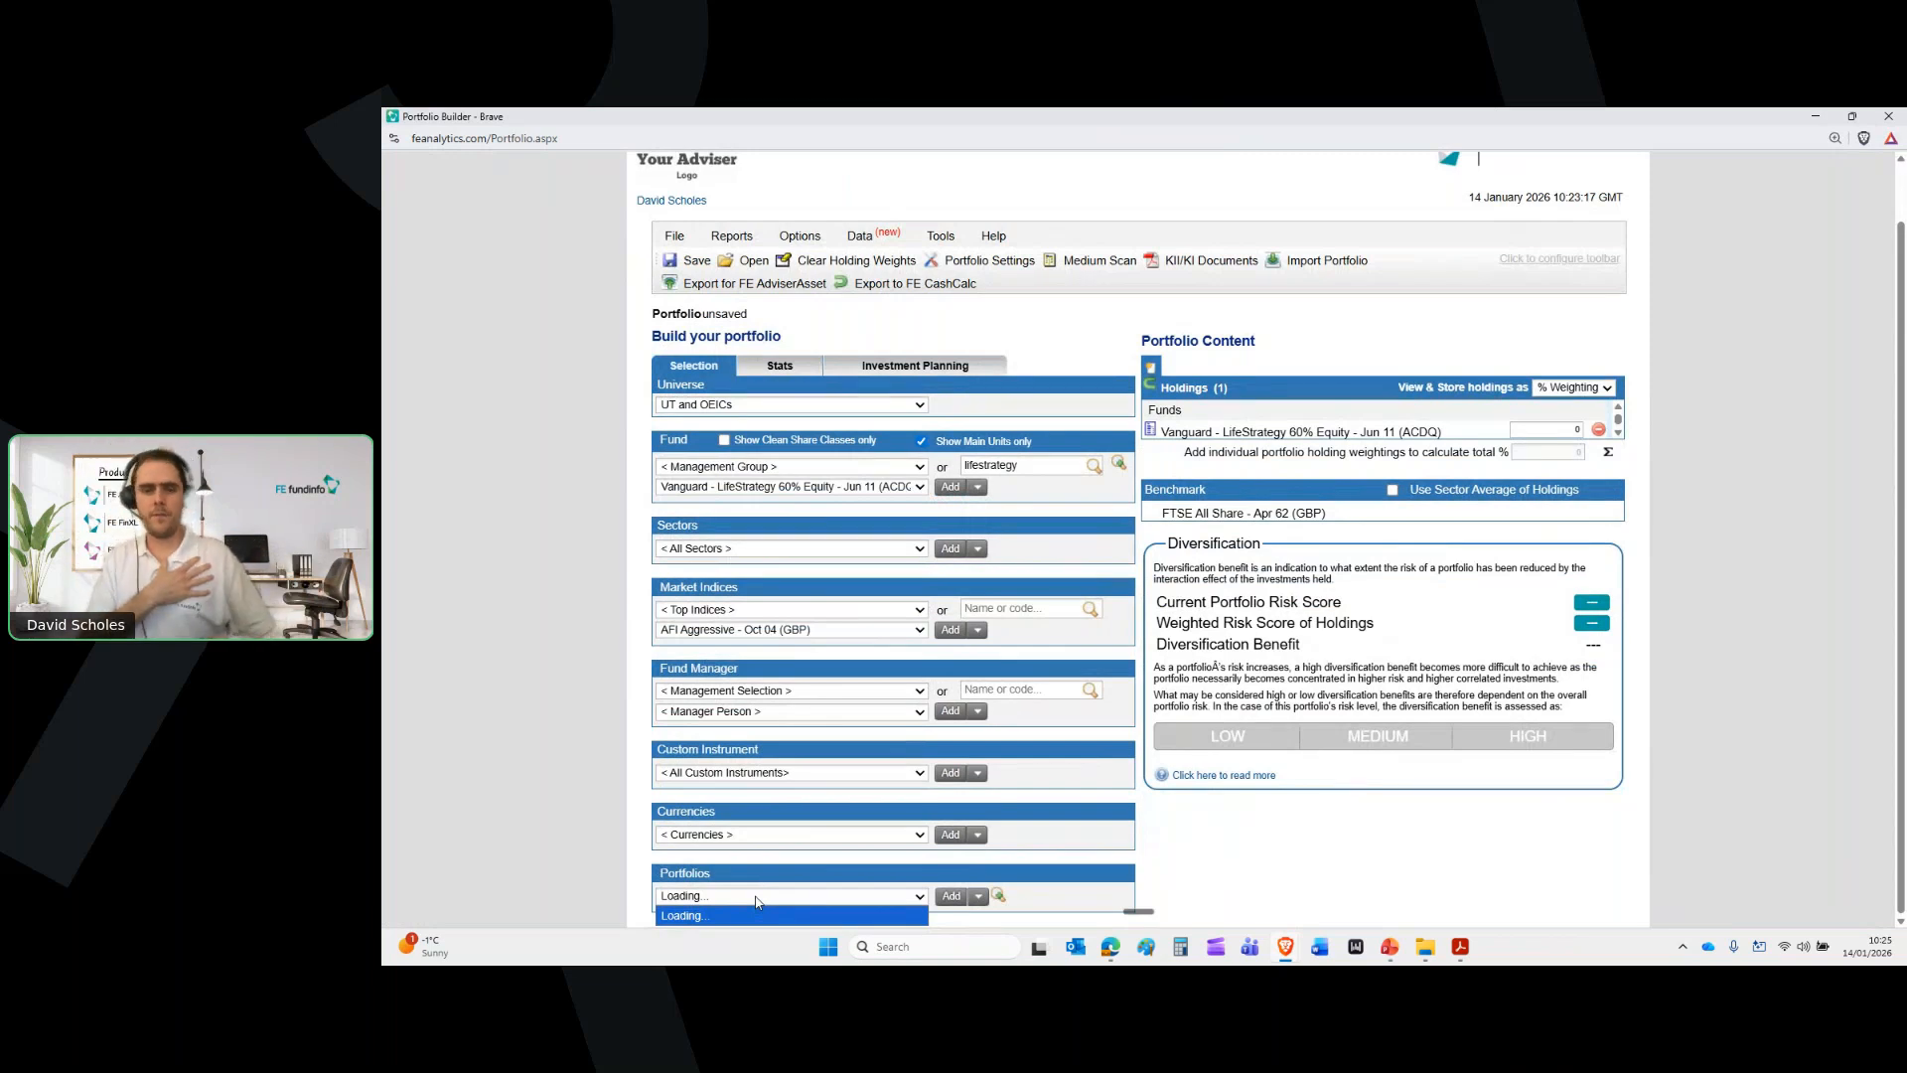
left_click(756, 899)
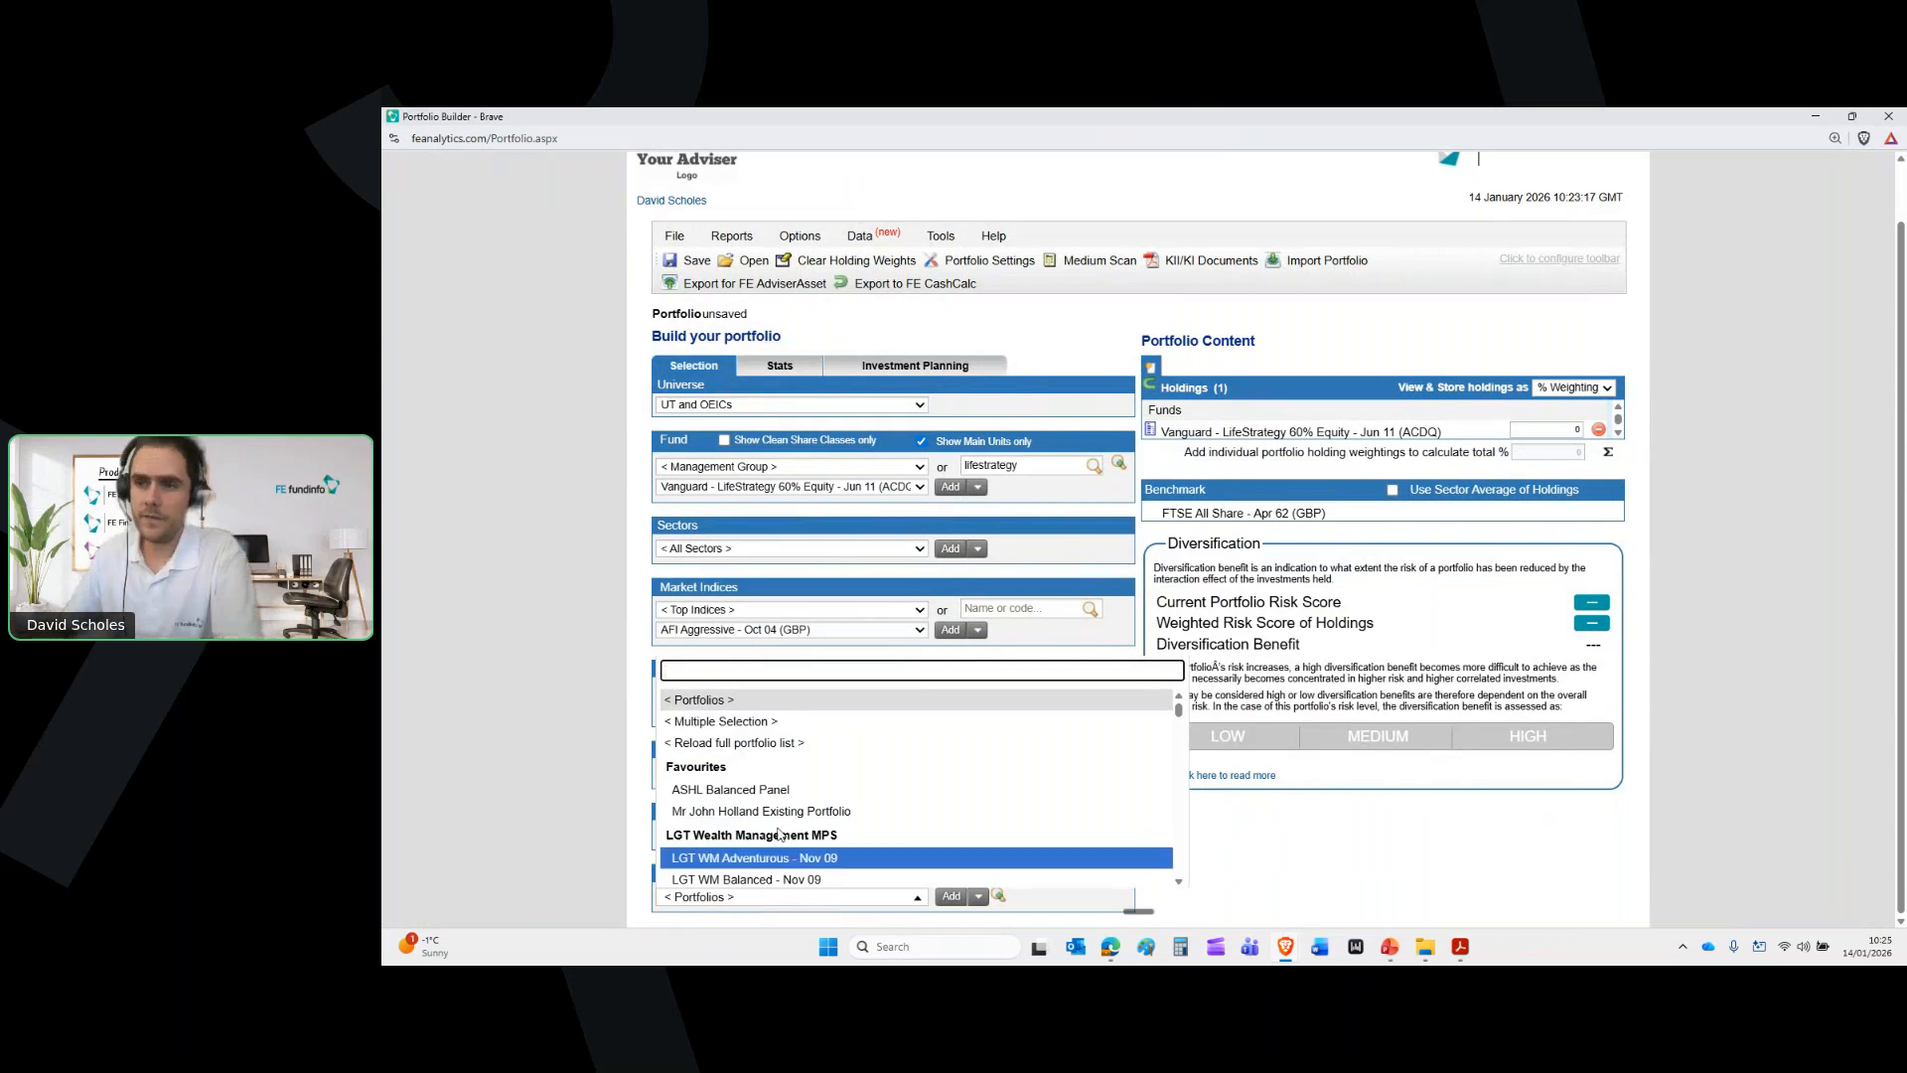
scroll(807, 780, "down", 2)
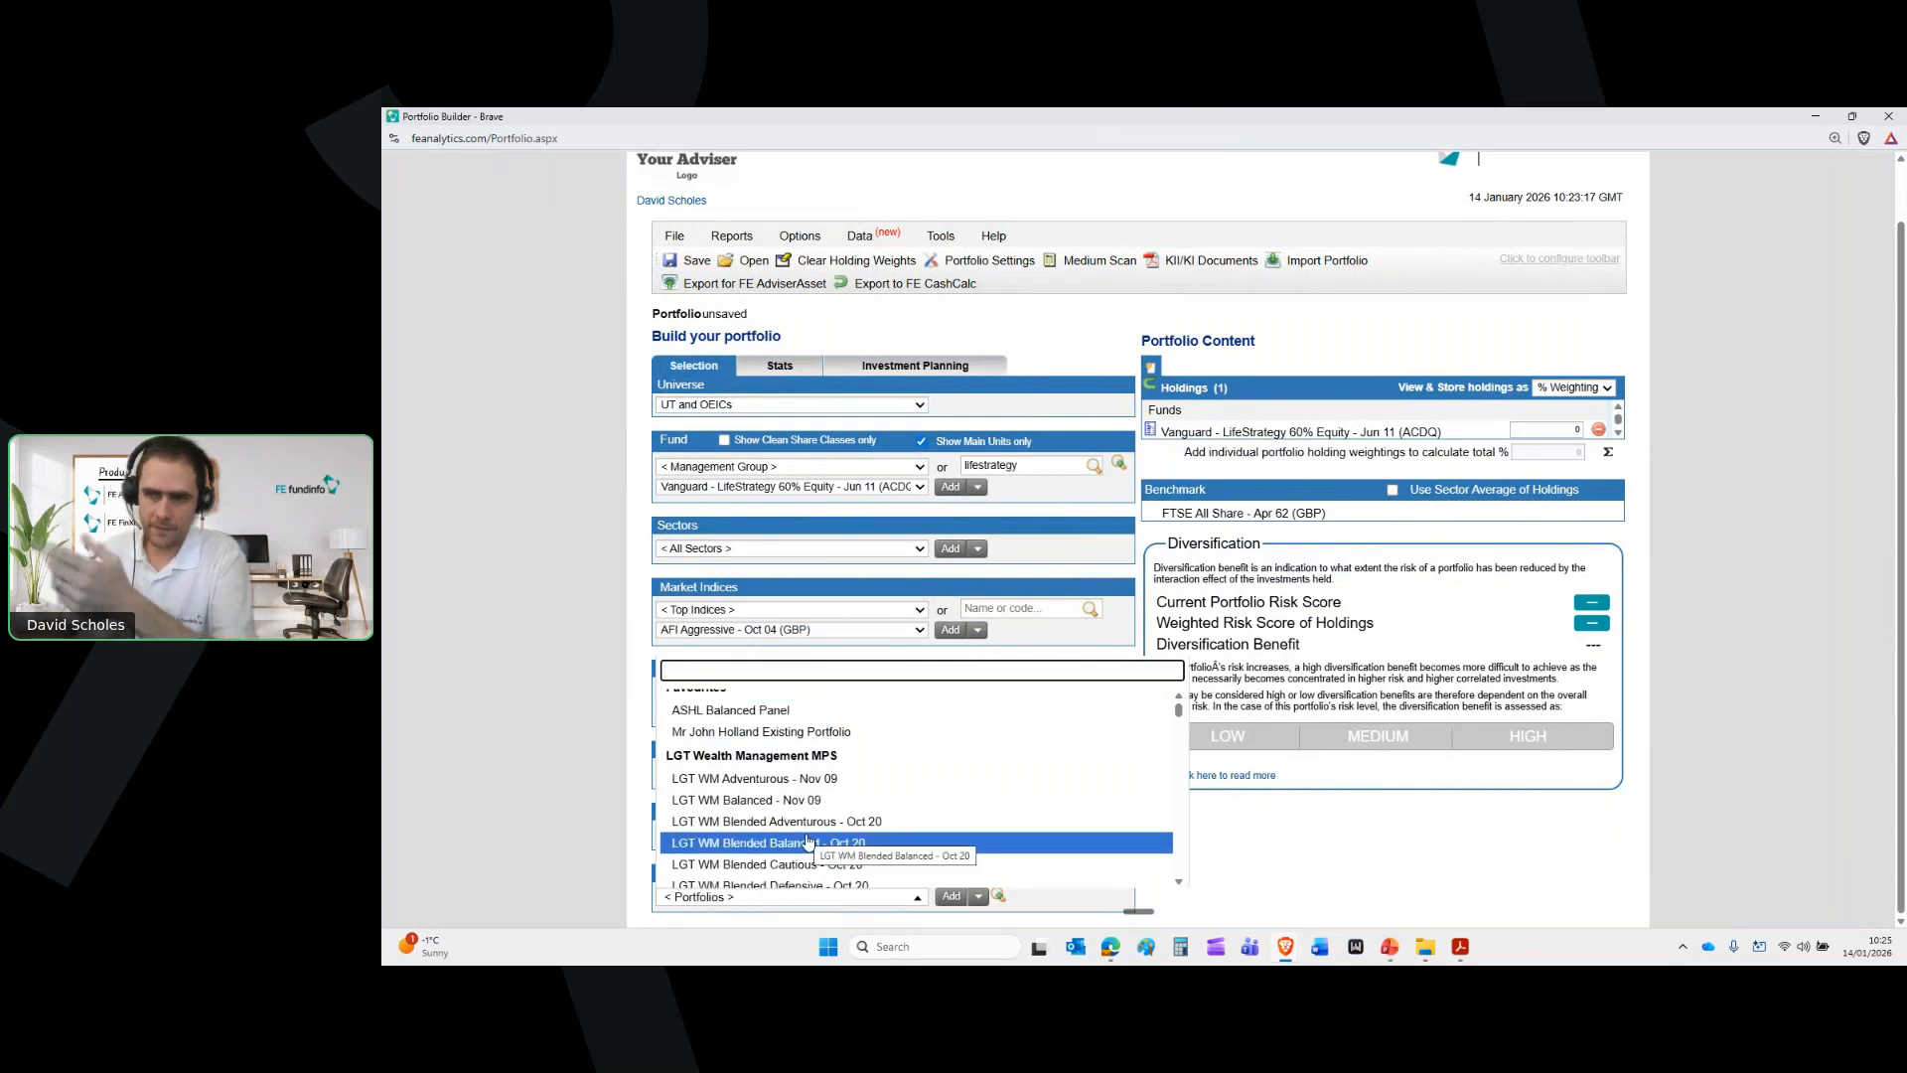
left_click(814, 801)
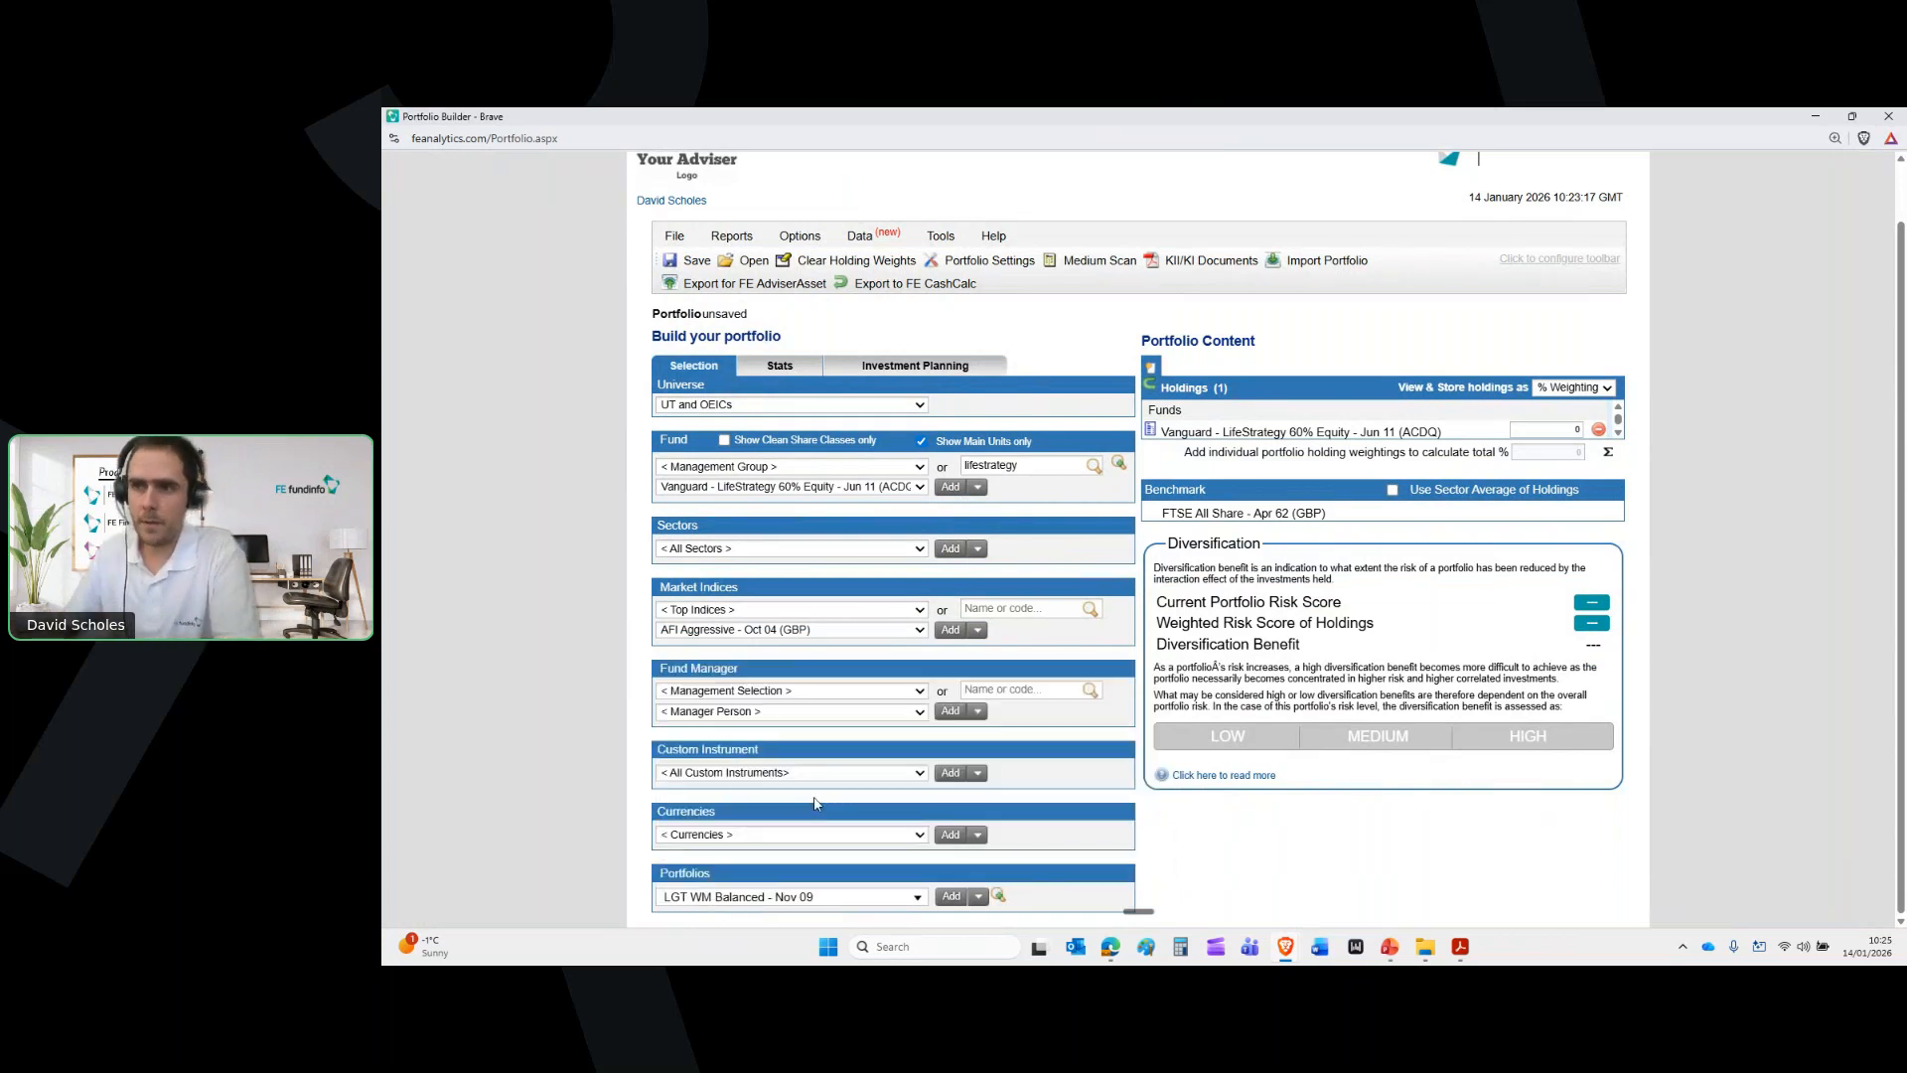
left_click(952, 896)
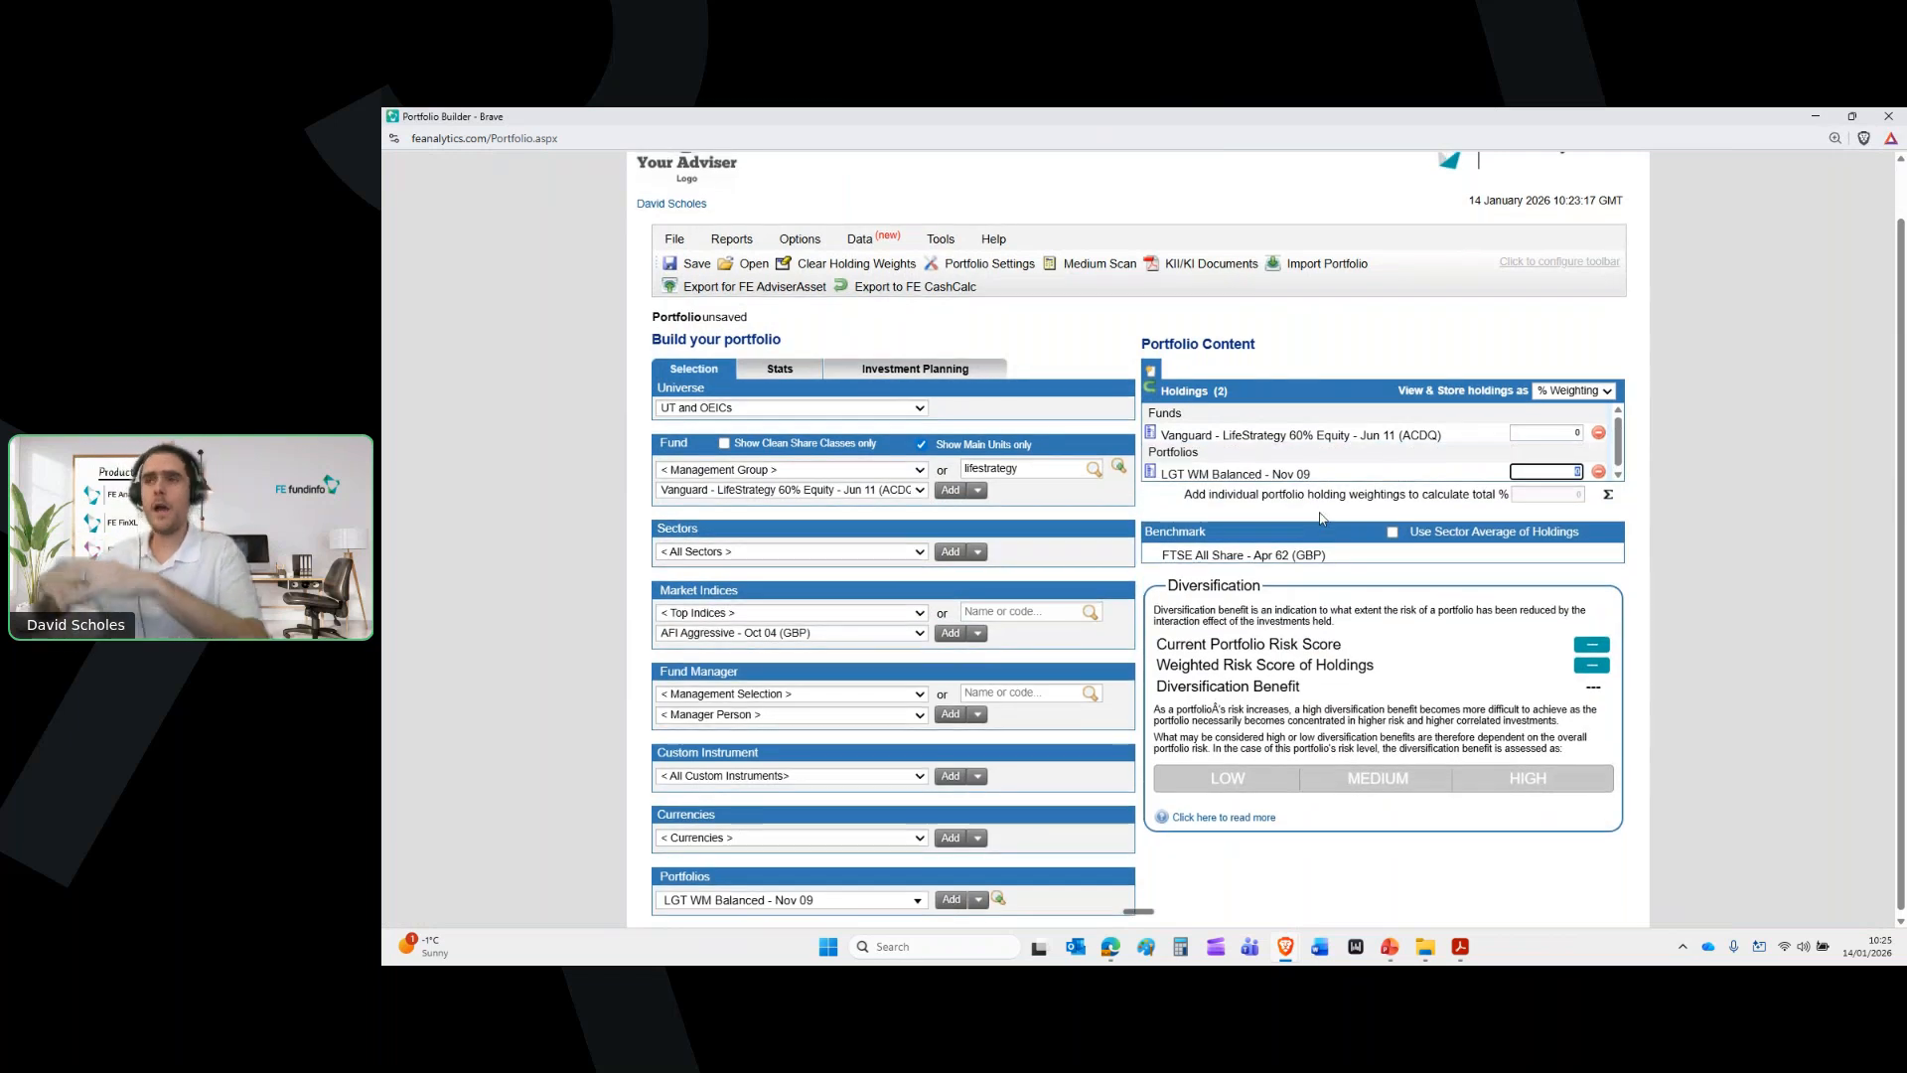
scroll(1321, 518, "up", 1)
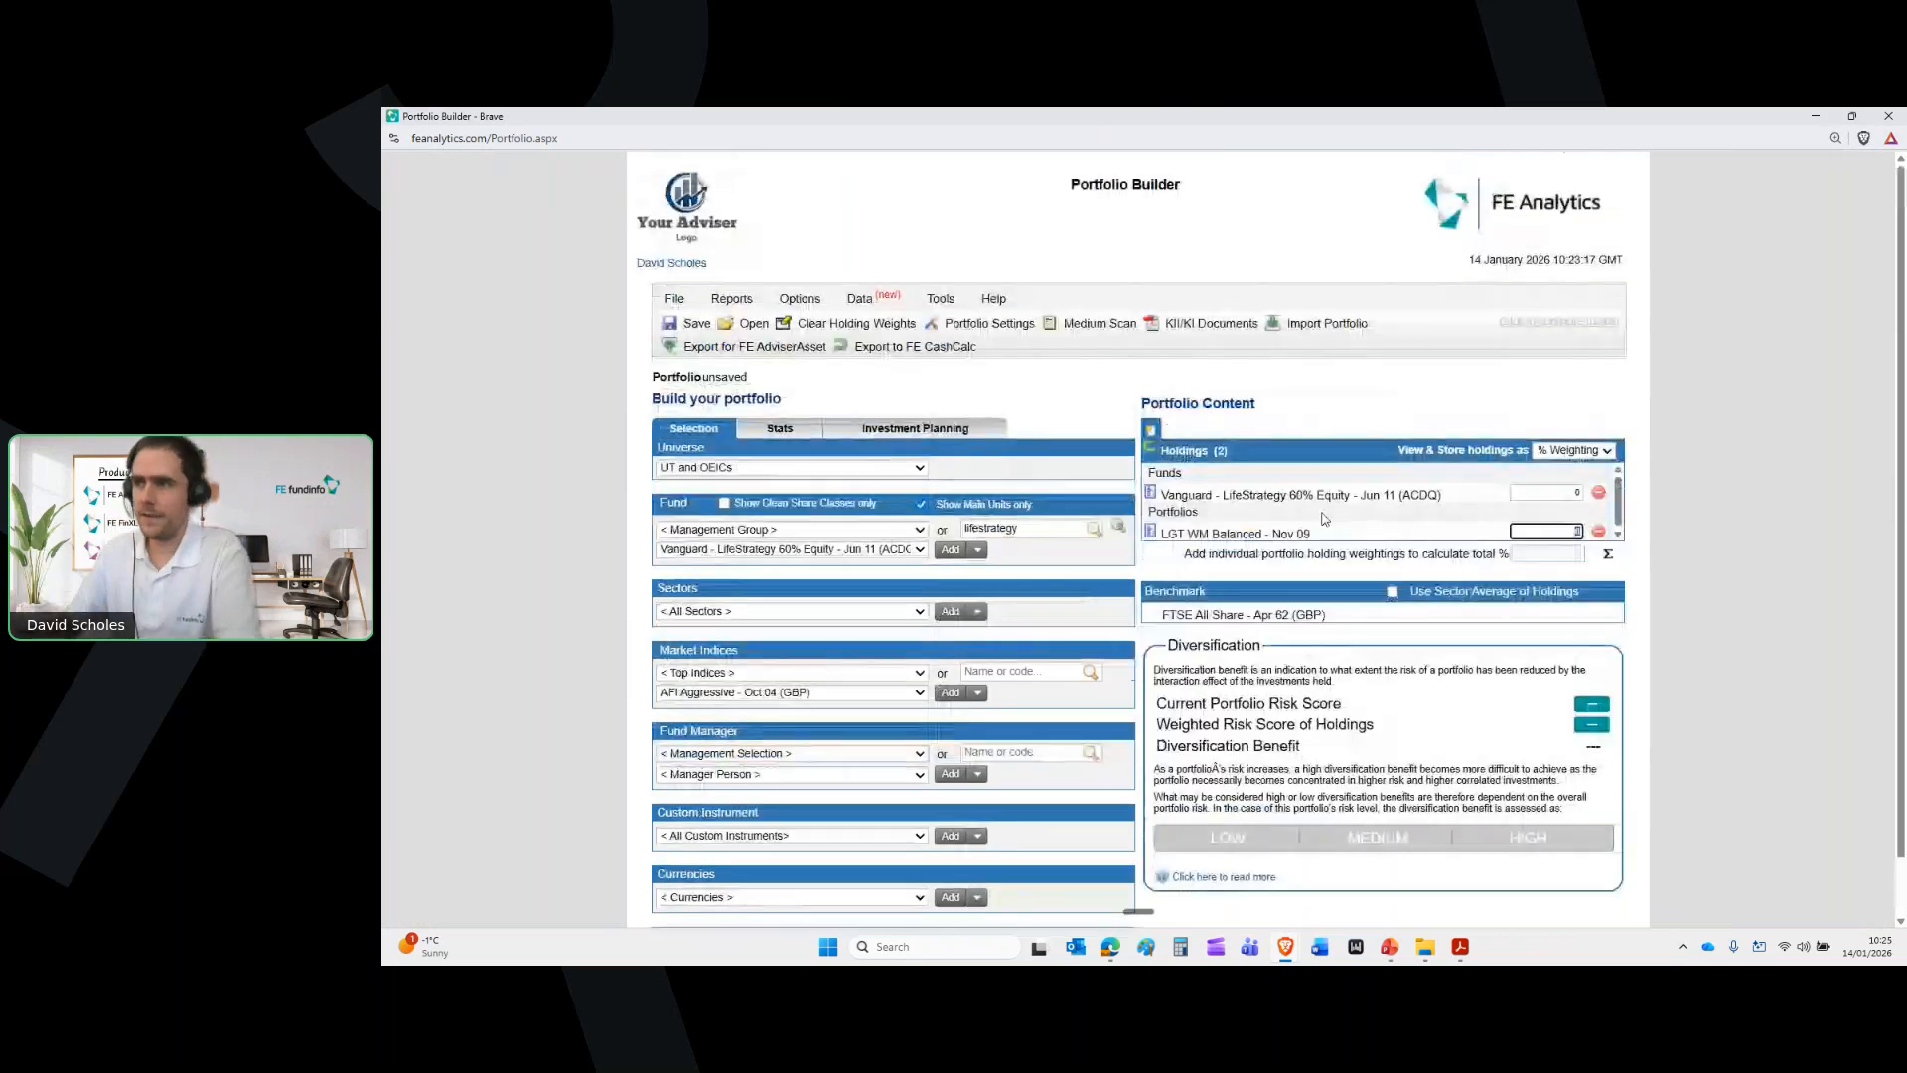
Weight the Vanguard LifeStrategy fund and LGT WM Balanced portfolio at 50% each
left_click(1608, 553)
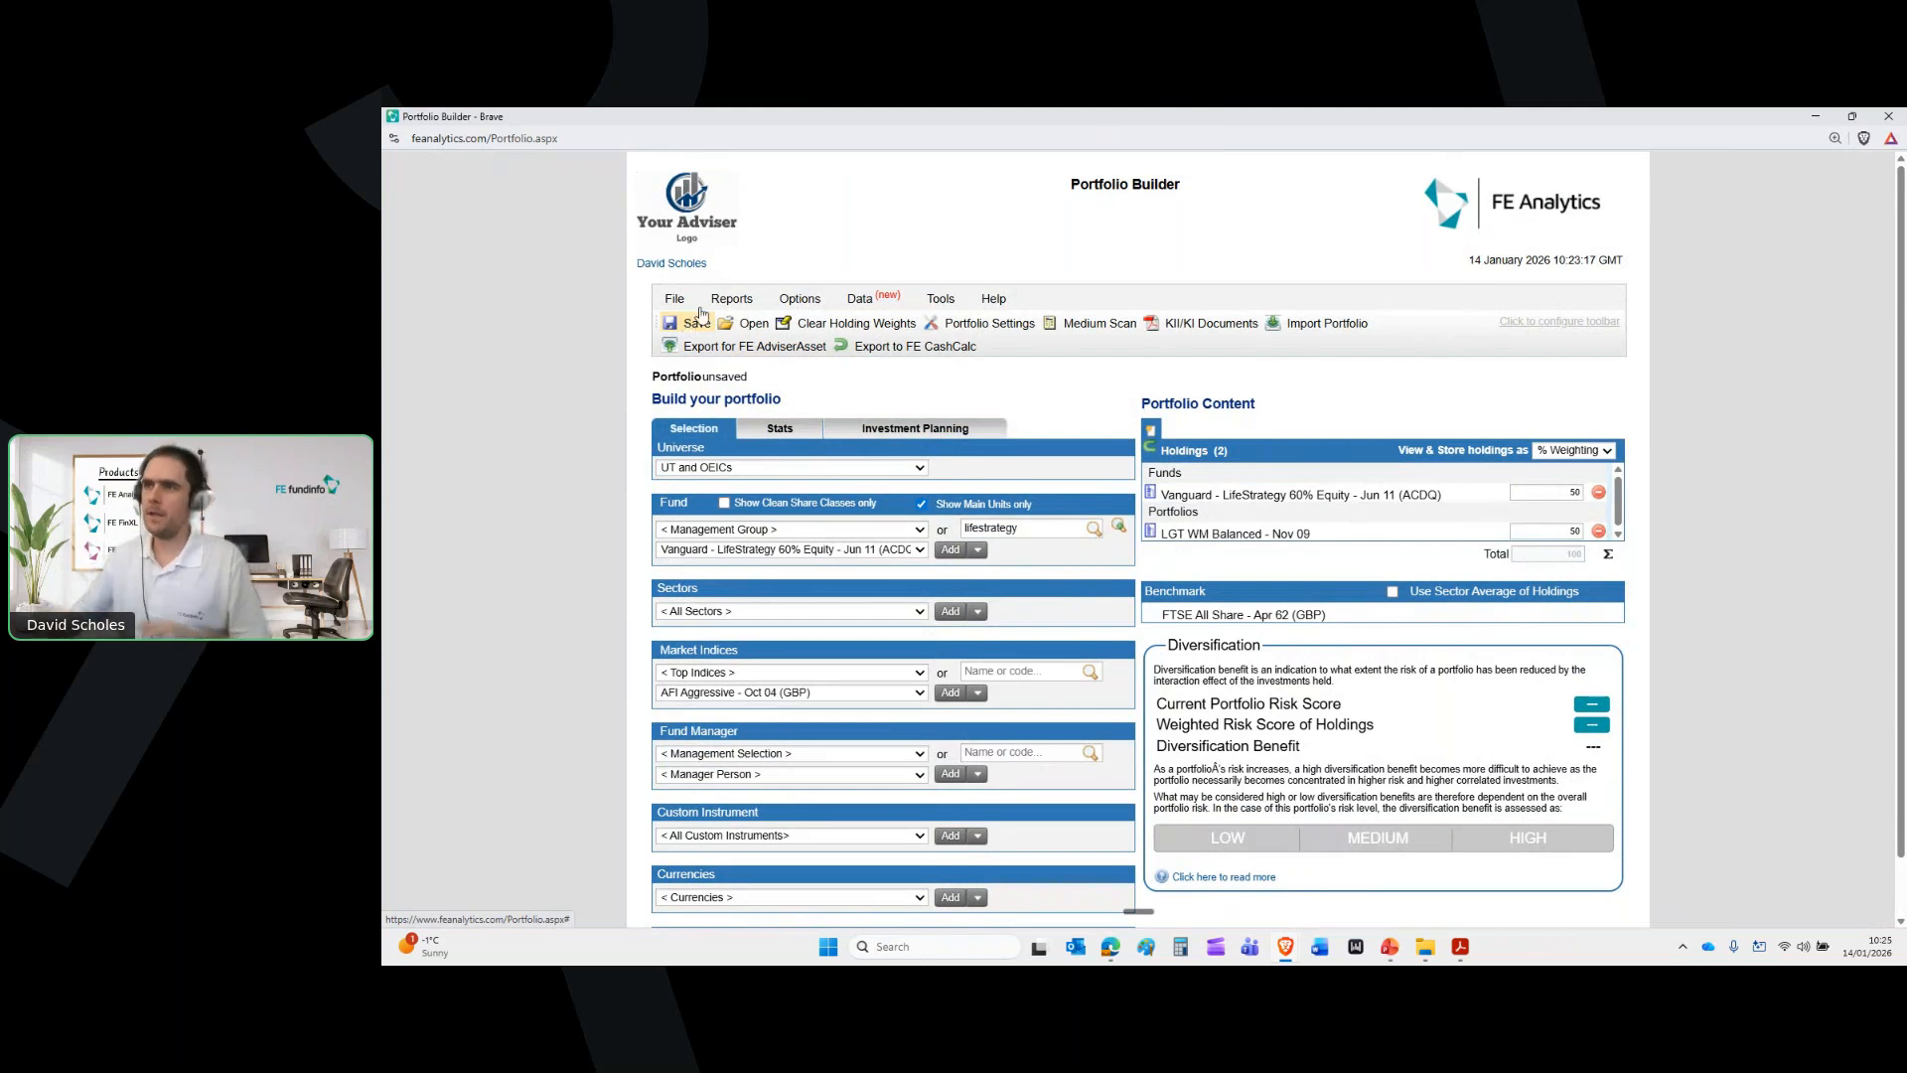
left_click_drag(1176, 491, 1345, 493)
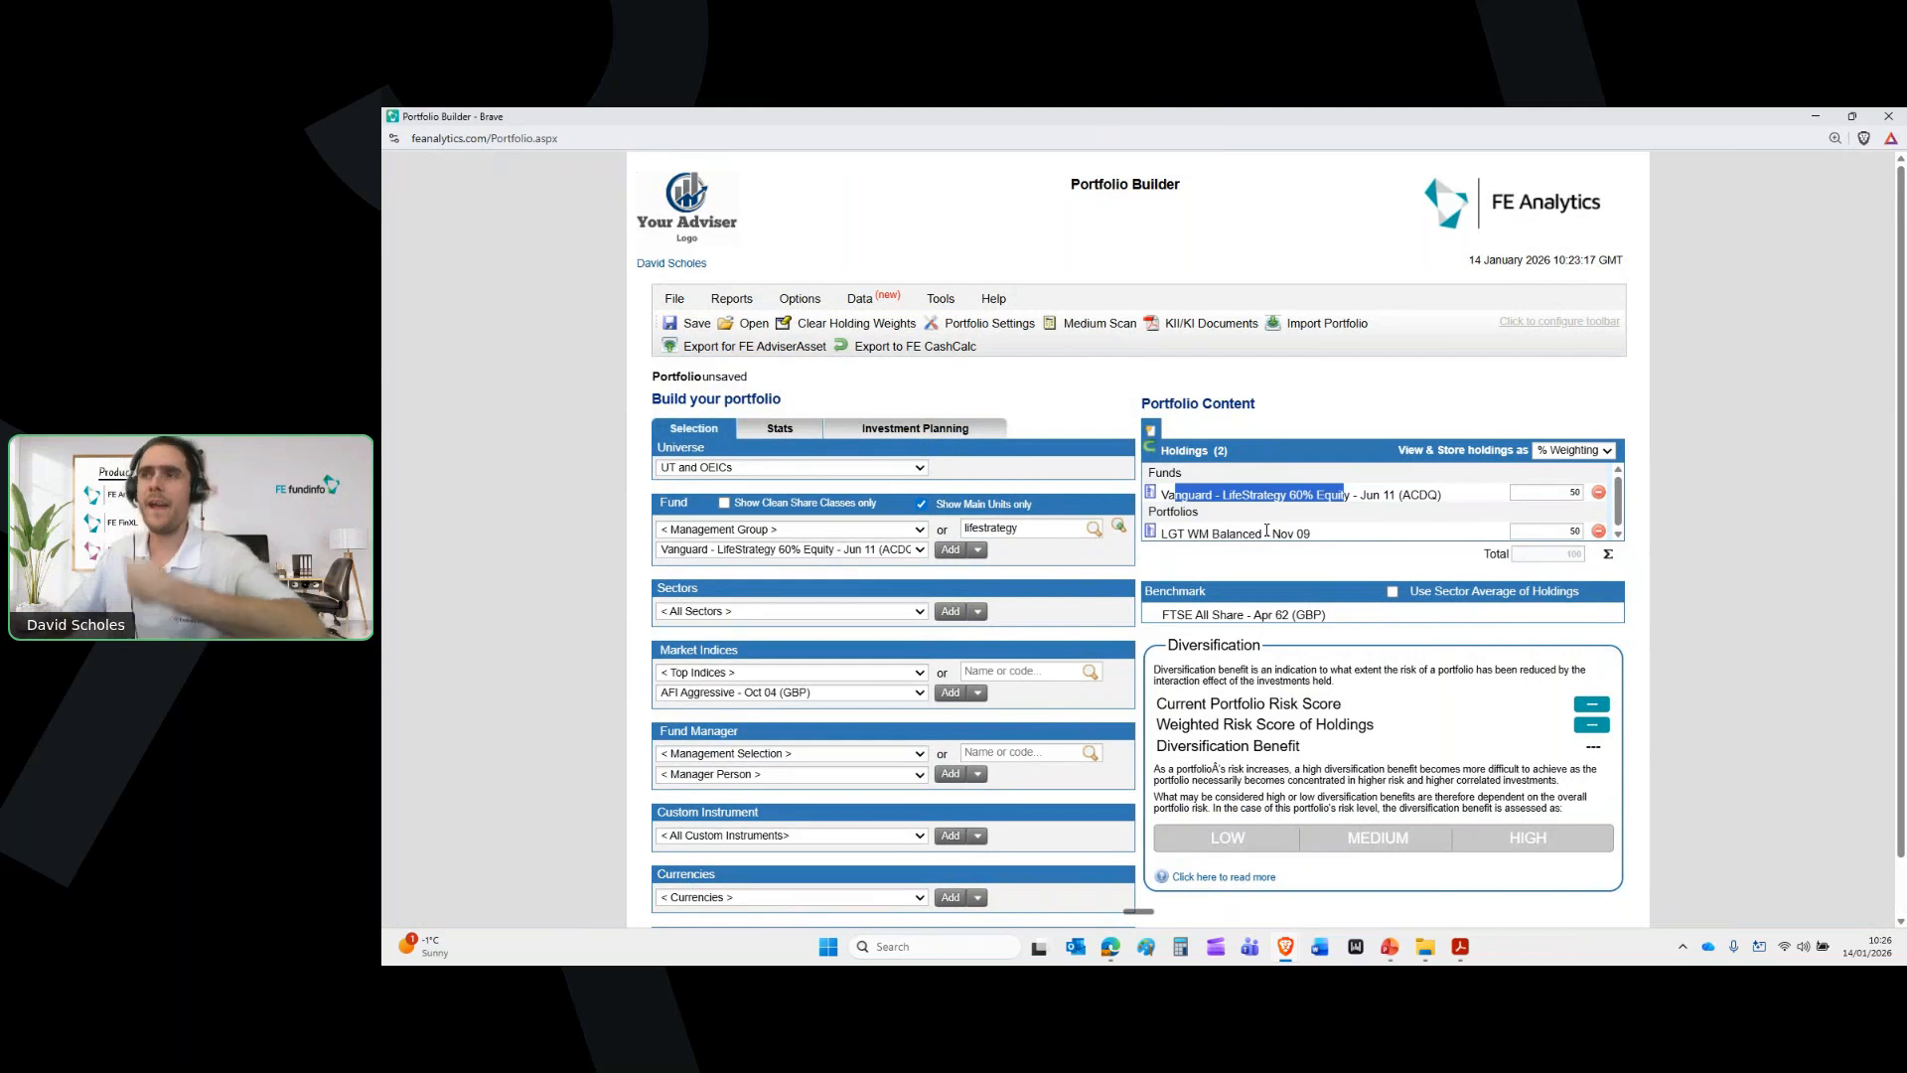
left_click(975, 328)
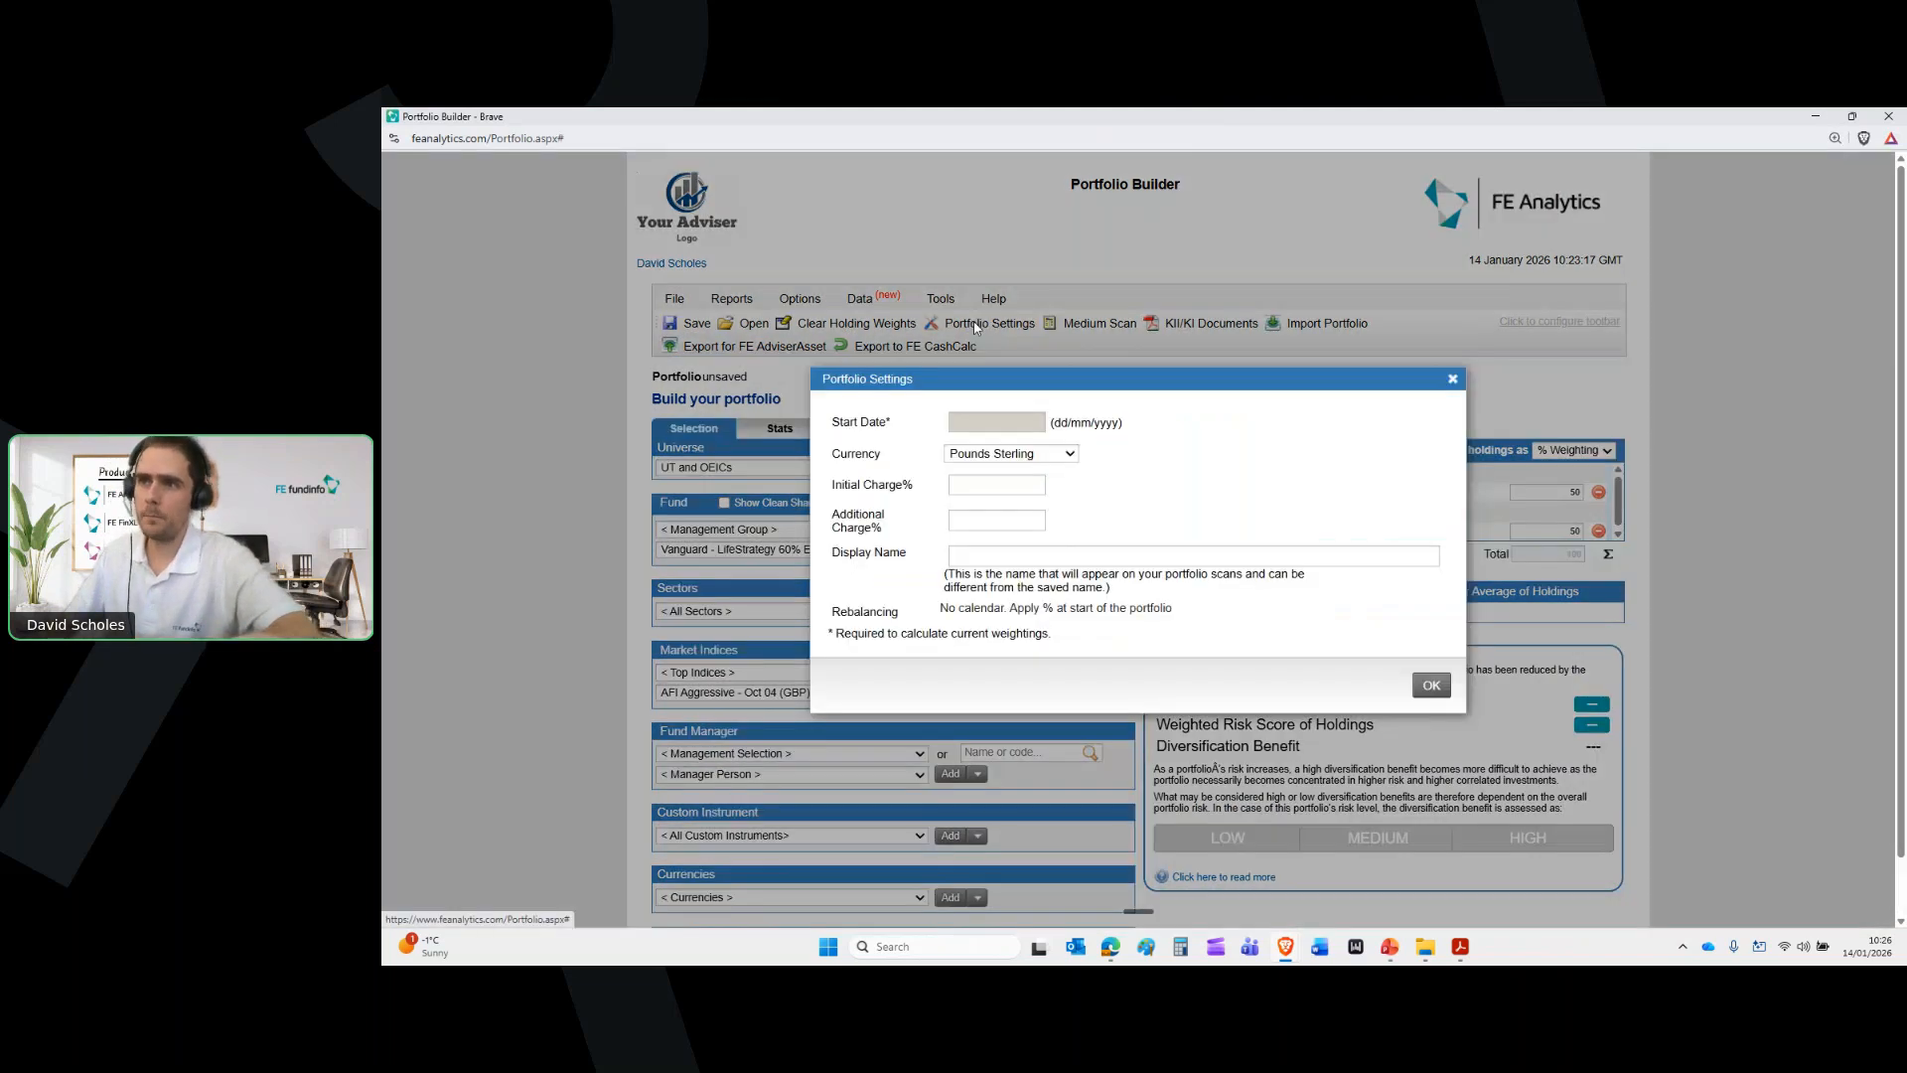
Review the additional charge percentage in Portfolio Settings, then close the dialog
left_click(955, 518)
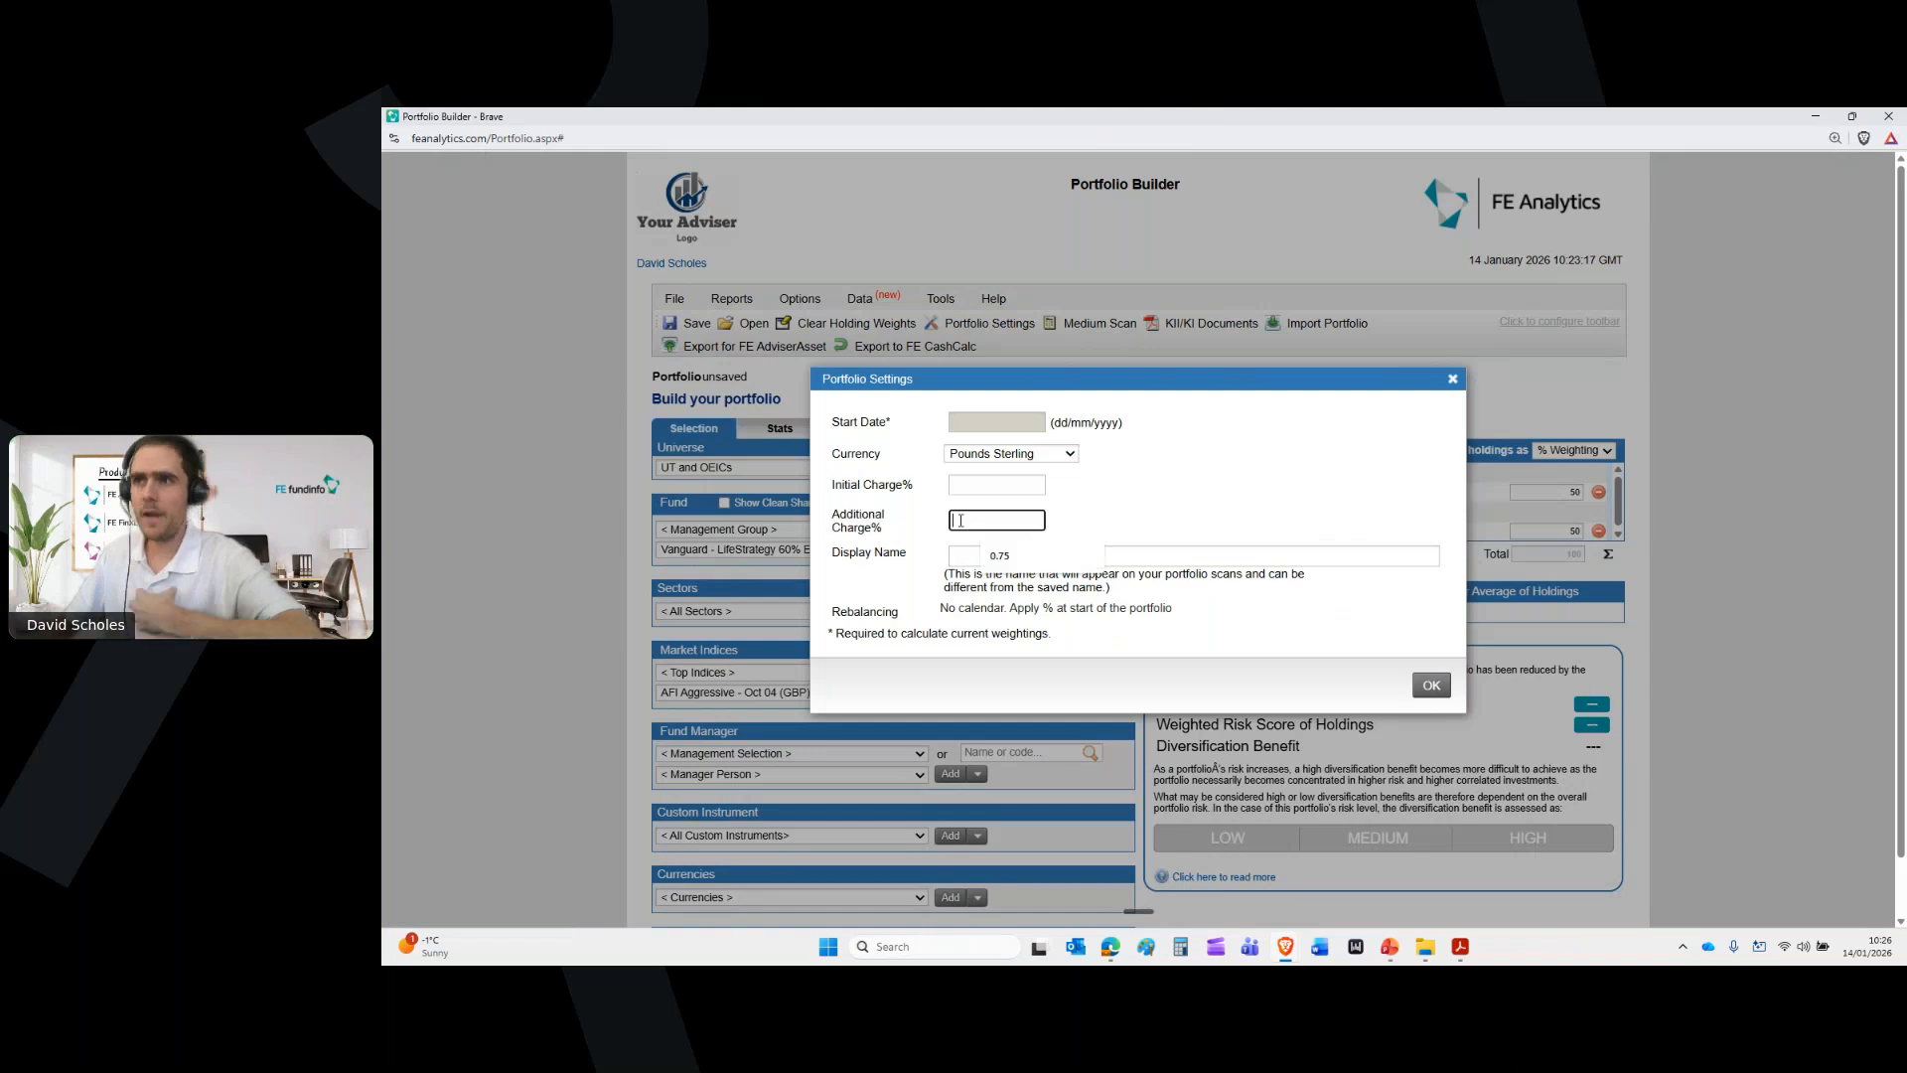
left_click(1112, 512)
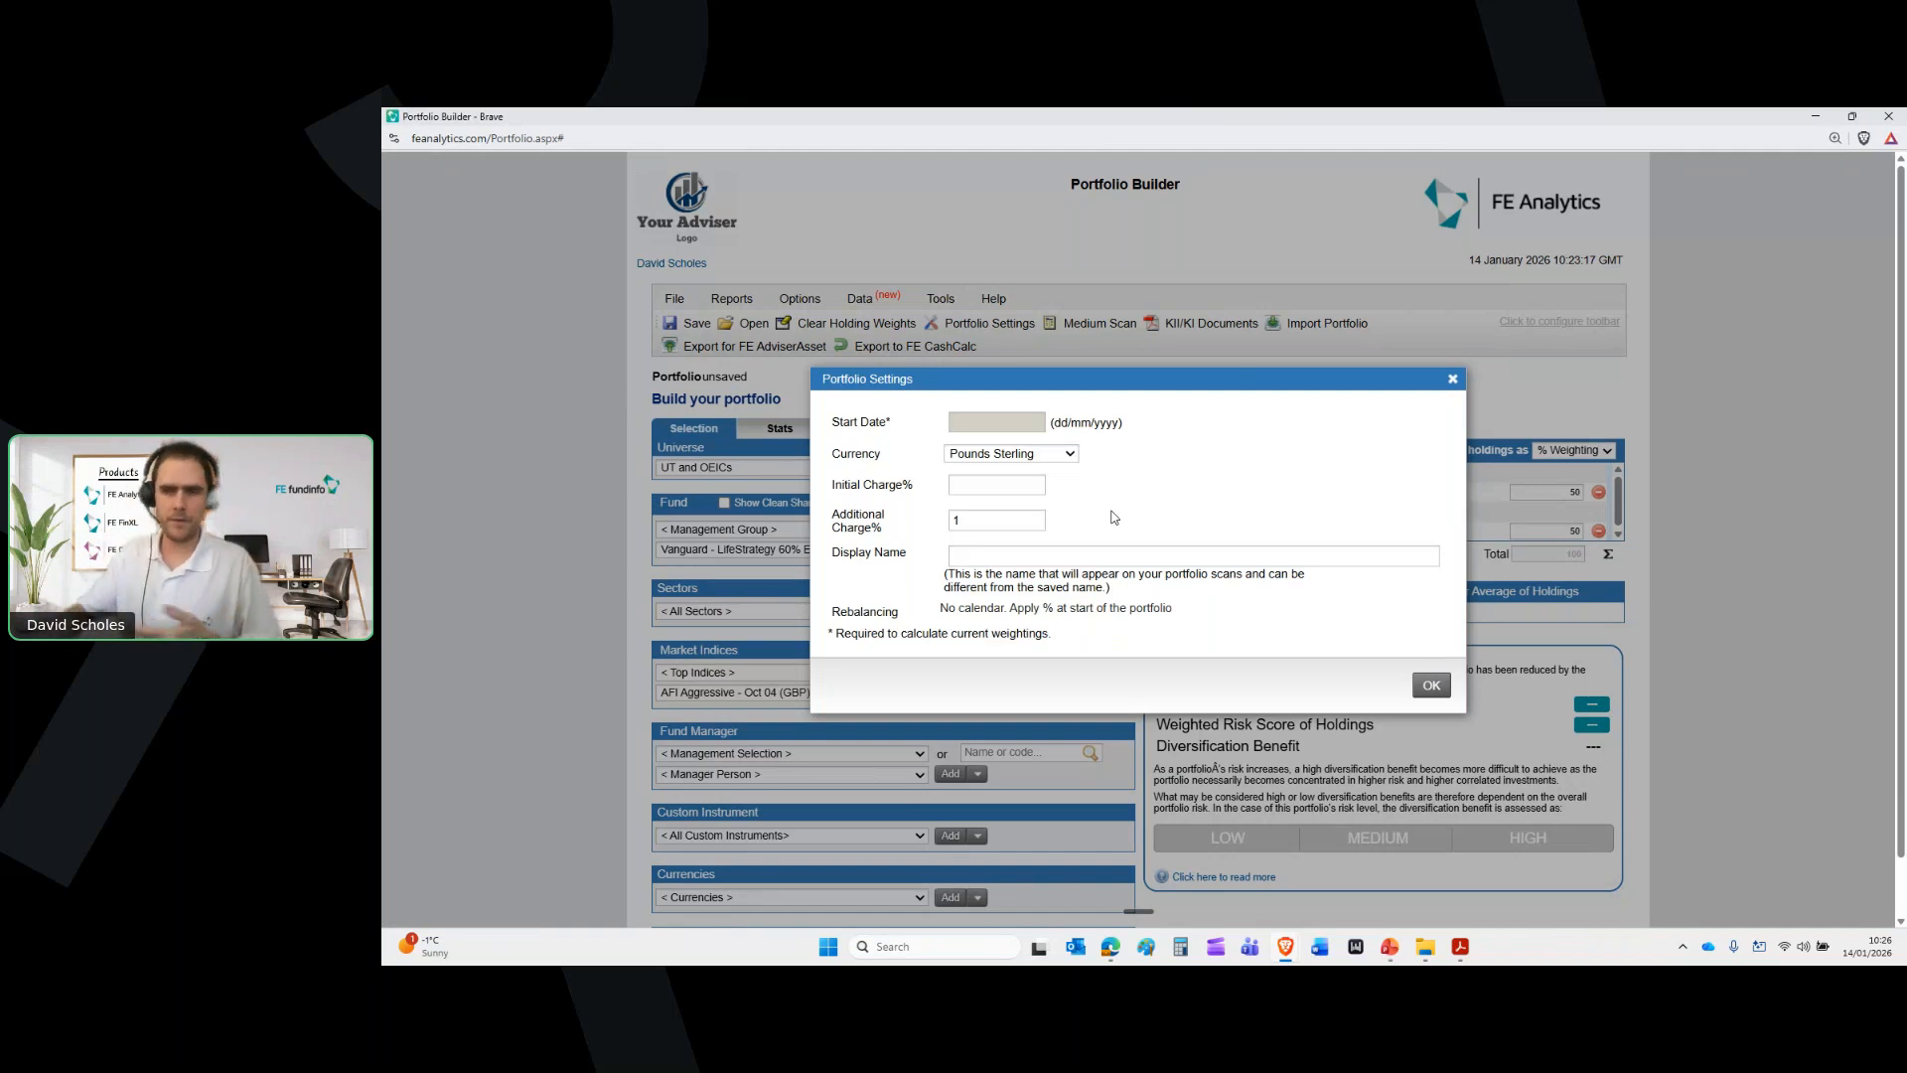
left_click(1453, 380)
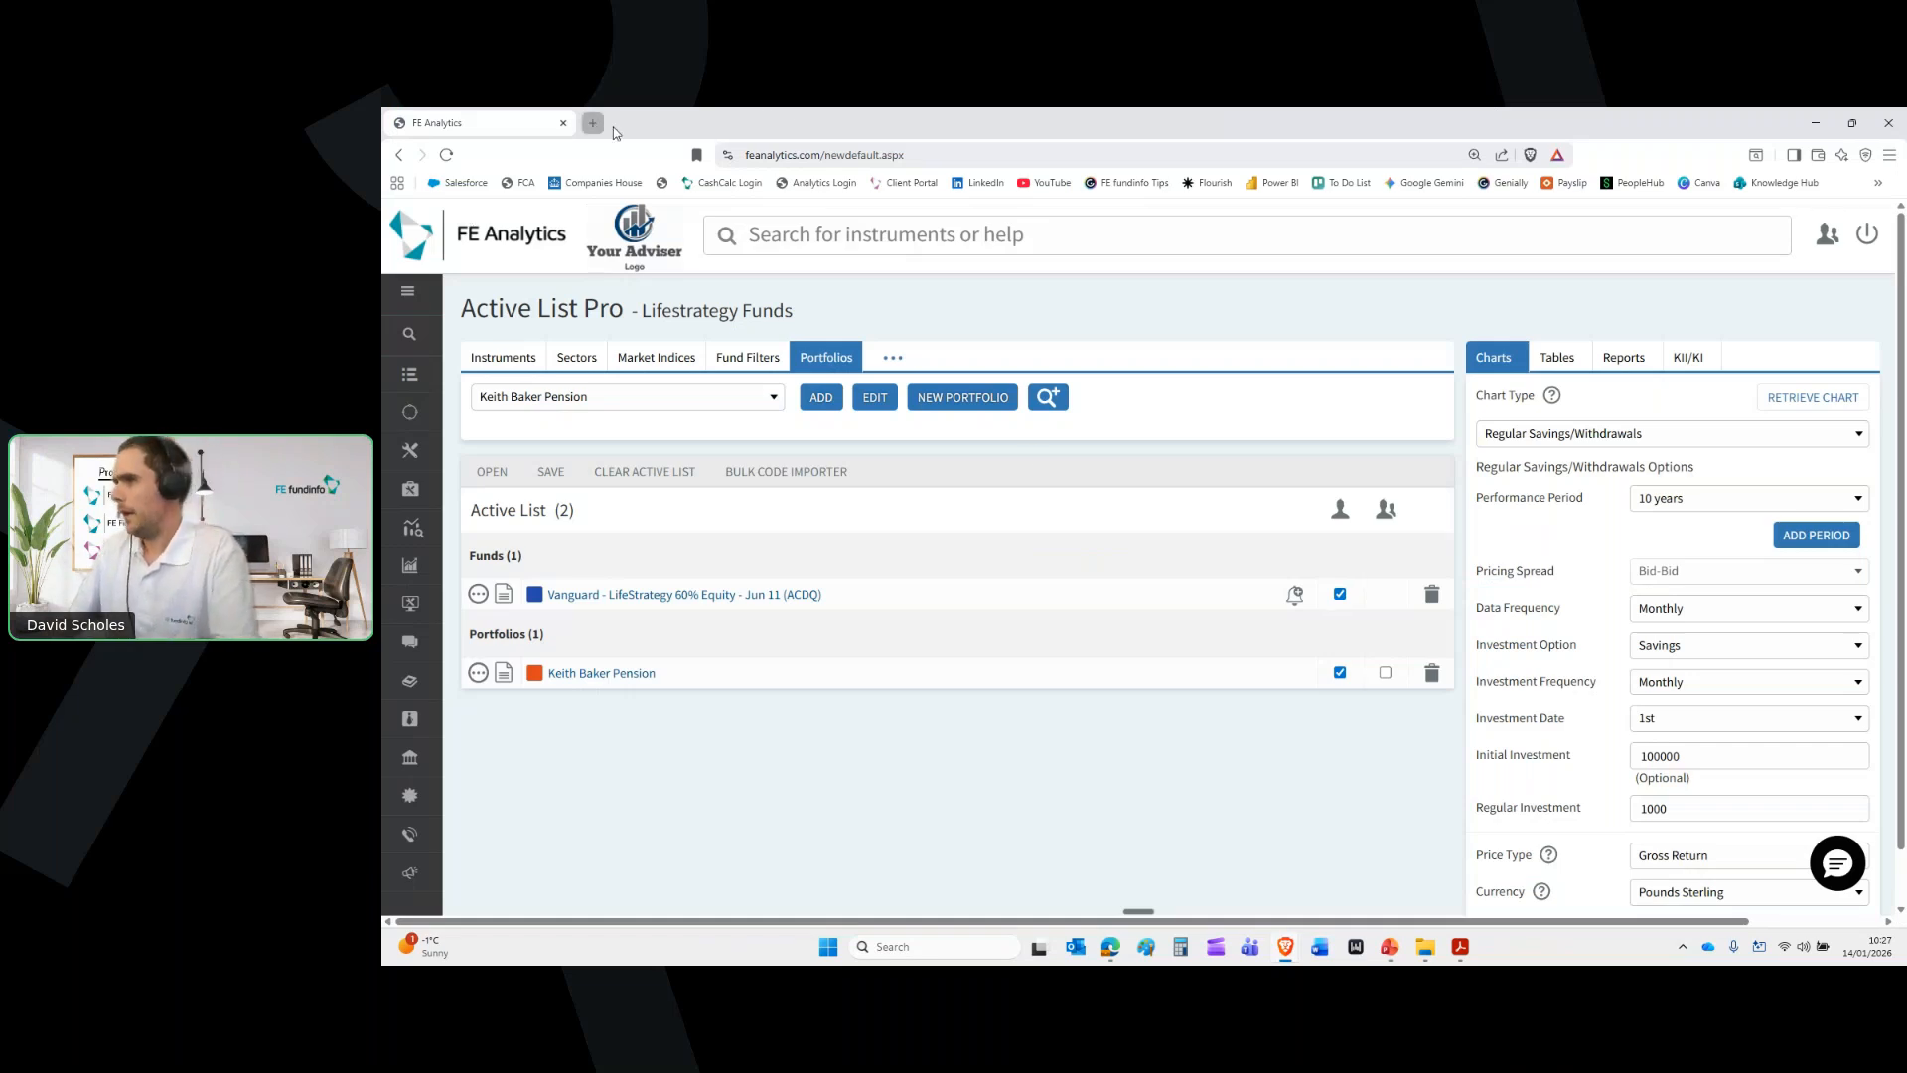
Open intelliflo office from the bookmarks in a new browser tab
key("ctrl+t")
left_click(1879, 183)
left_click(1734, 569)
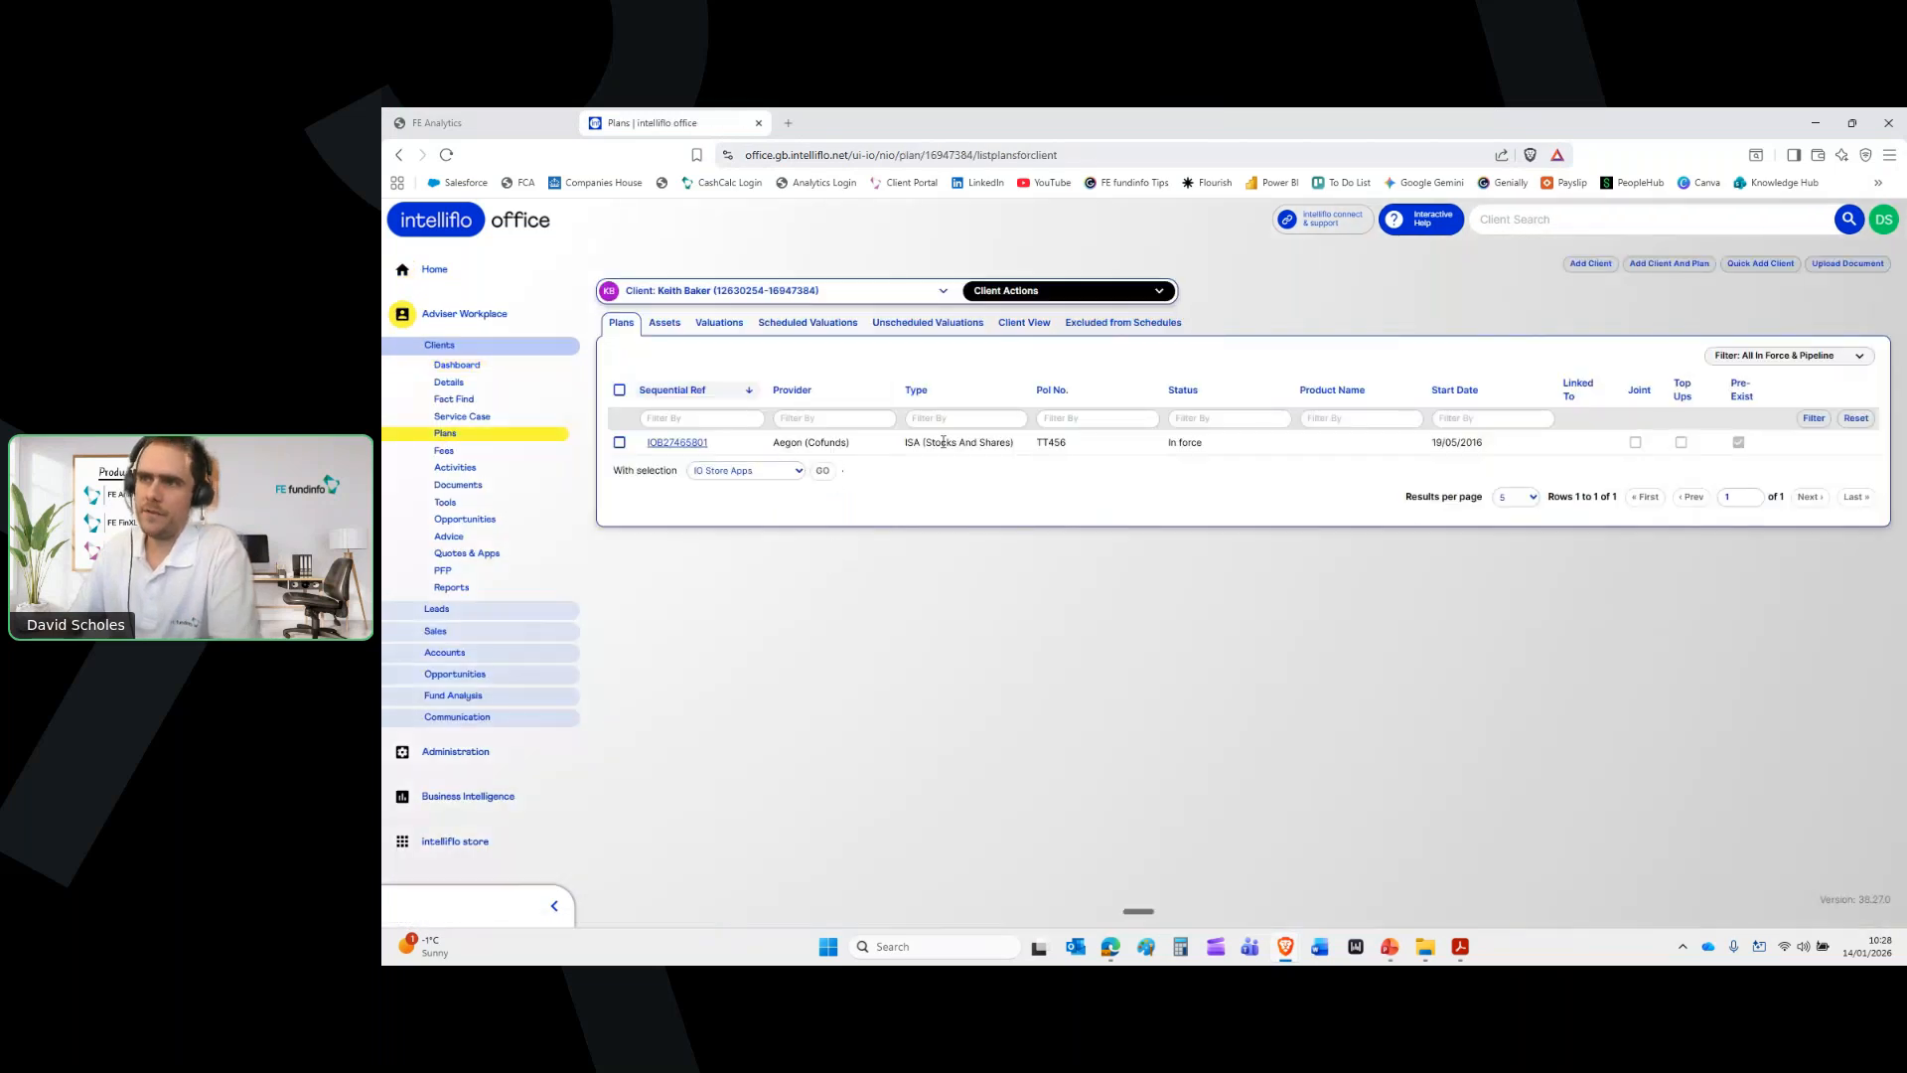
Tick the client's Aegon (Cofunds) ISA plan and choose FE Analytics under 'With selection'
left_click(620, 443)
left_click(745, 470)
left_click(720, 510)
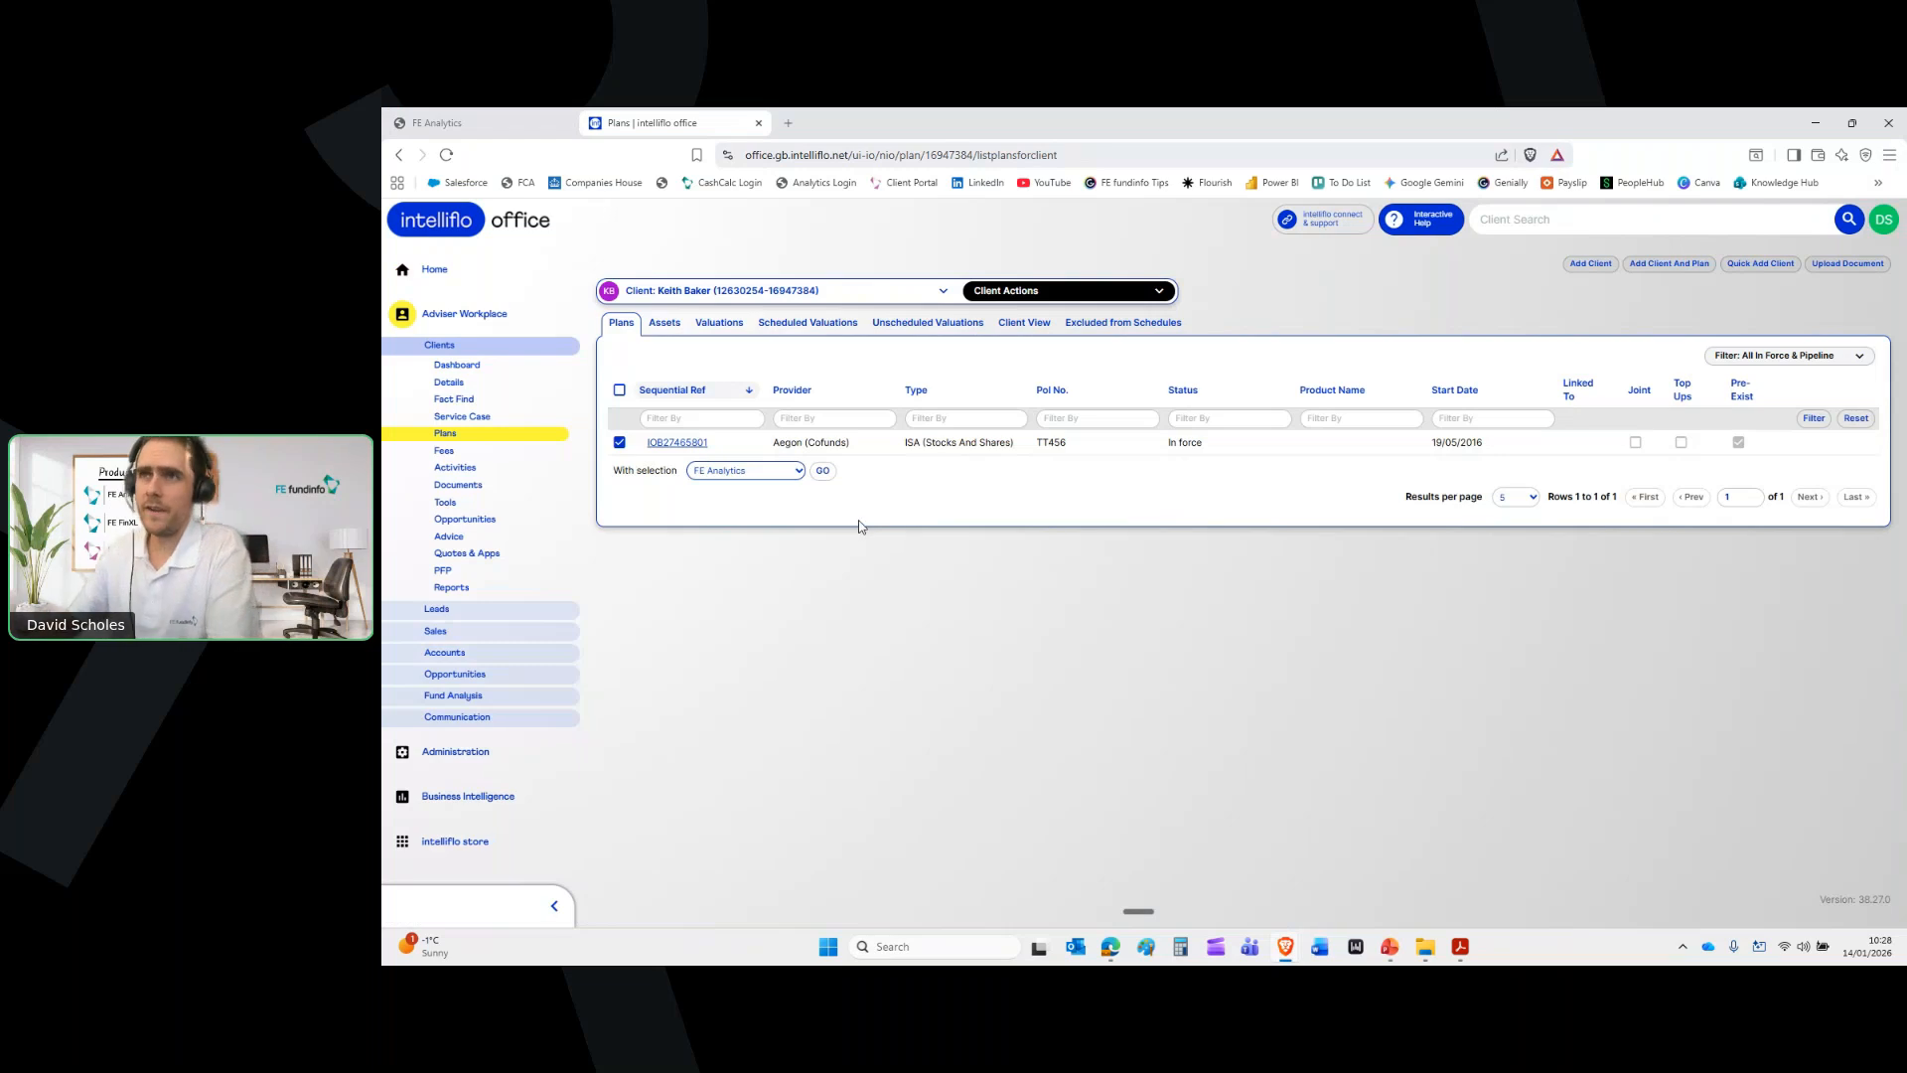
Search for the client and select their Aegon (Cofunds) ISA portfolio, then open the pension's factsheet
left_click(500, 139)
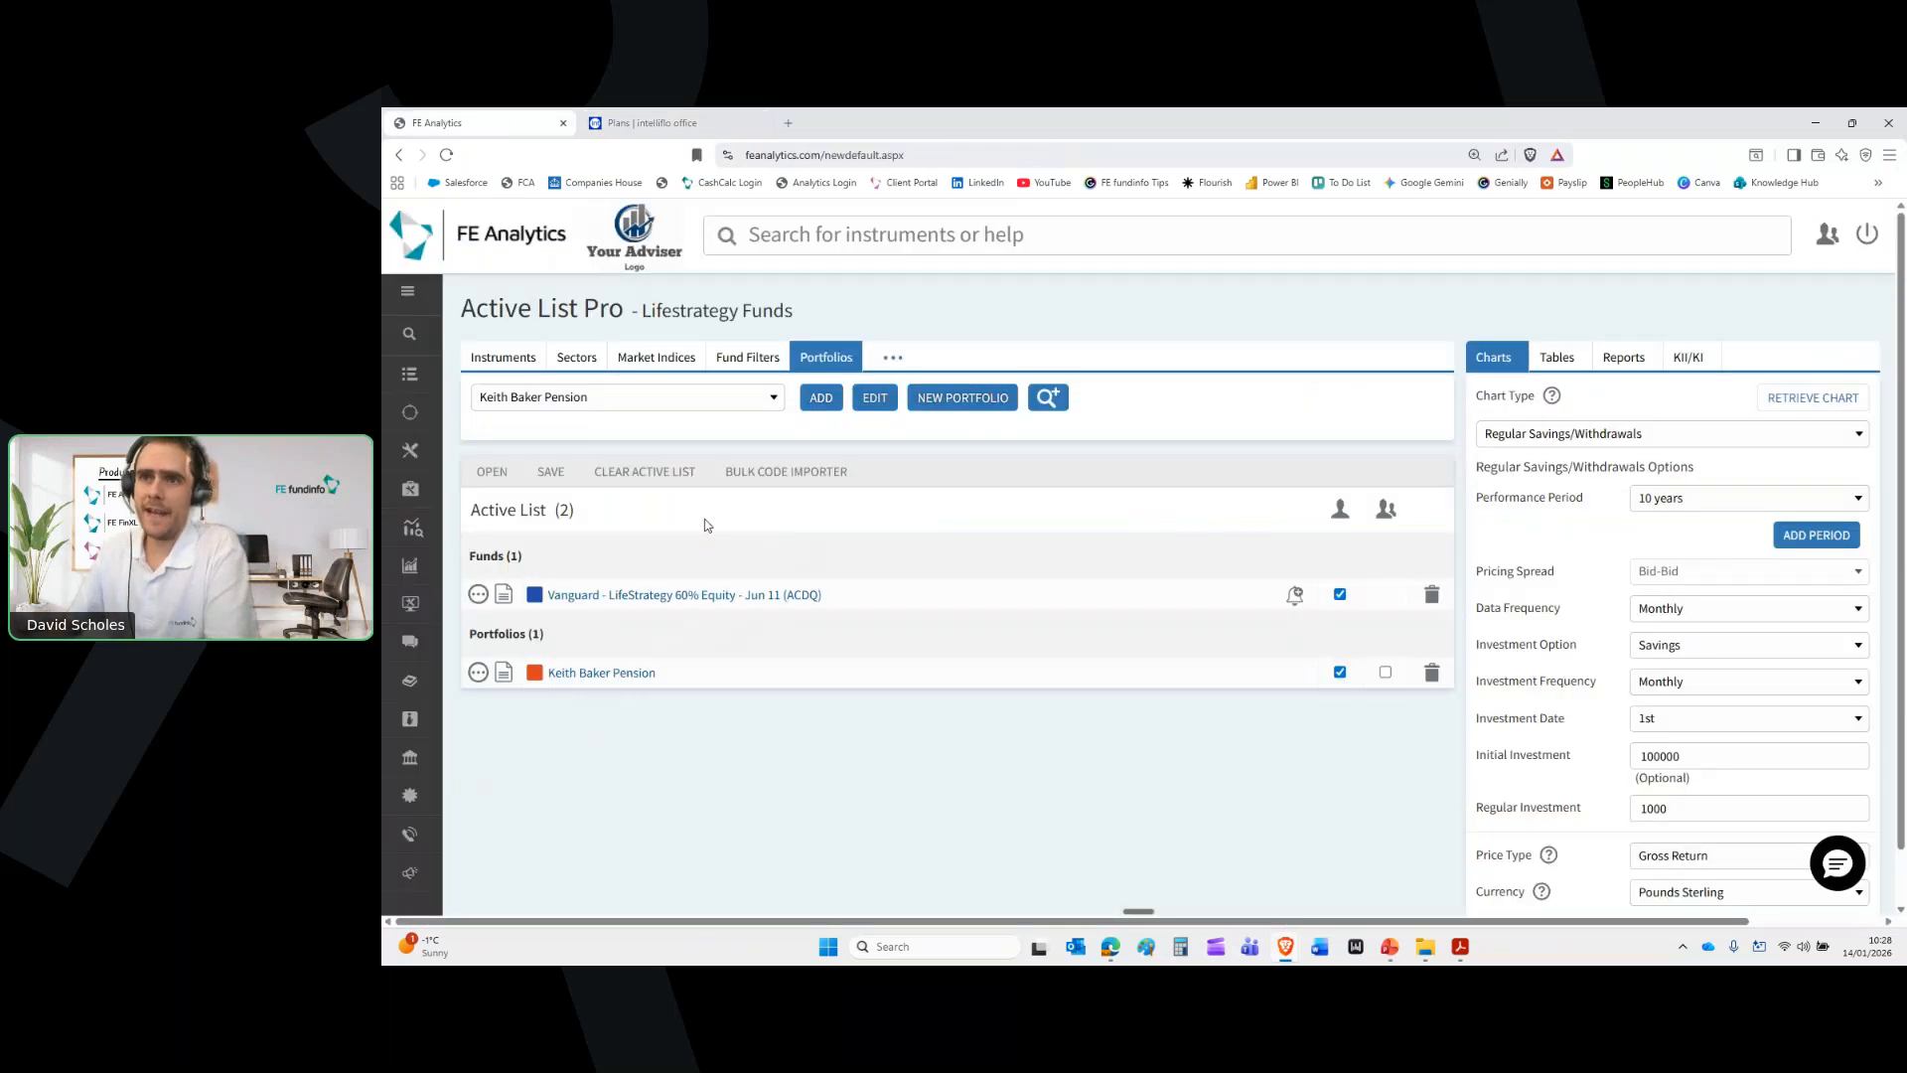
left_click(720, 409)
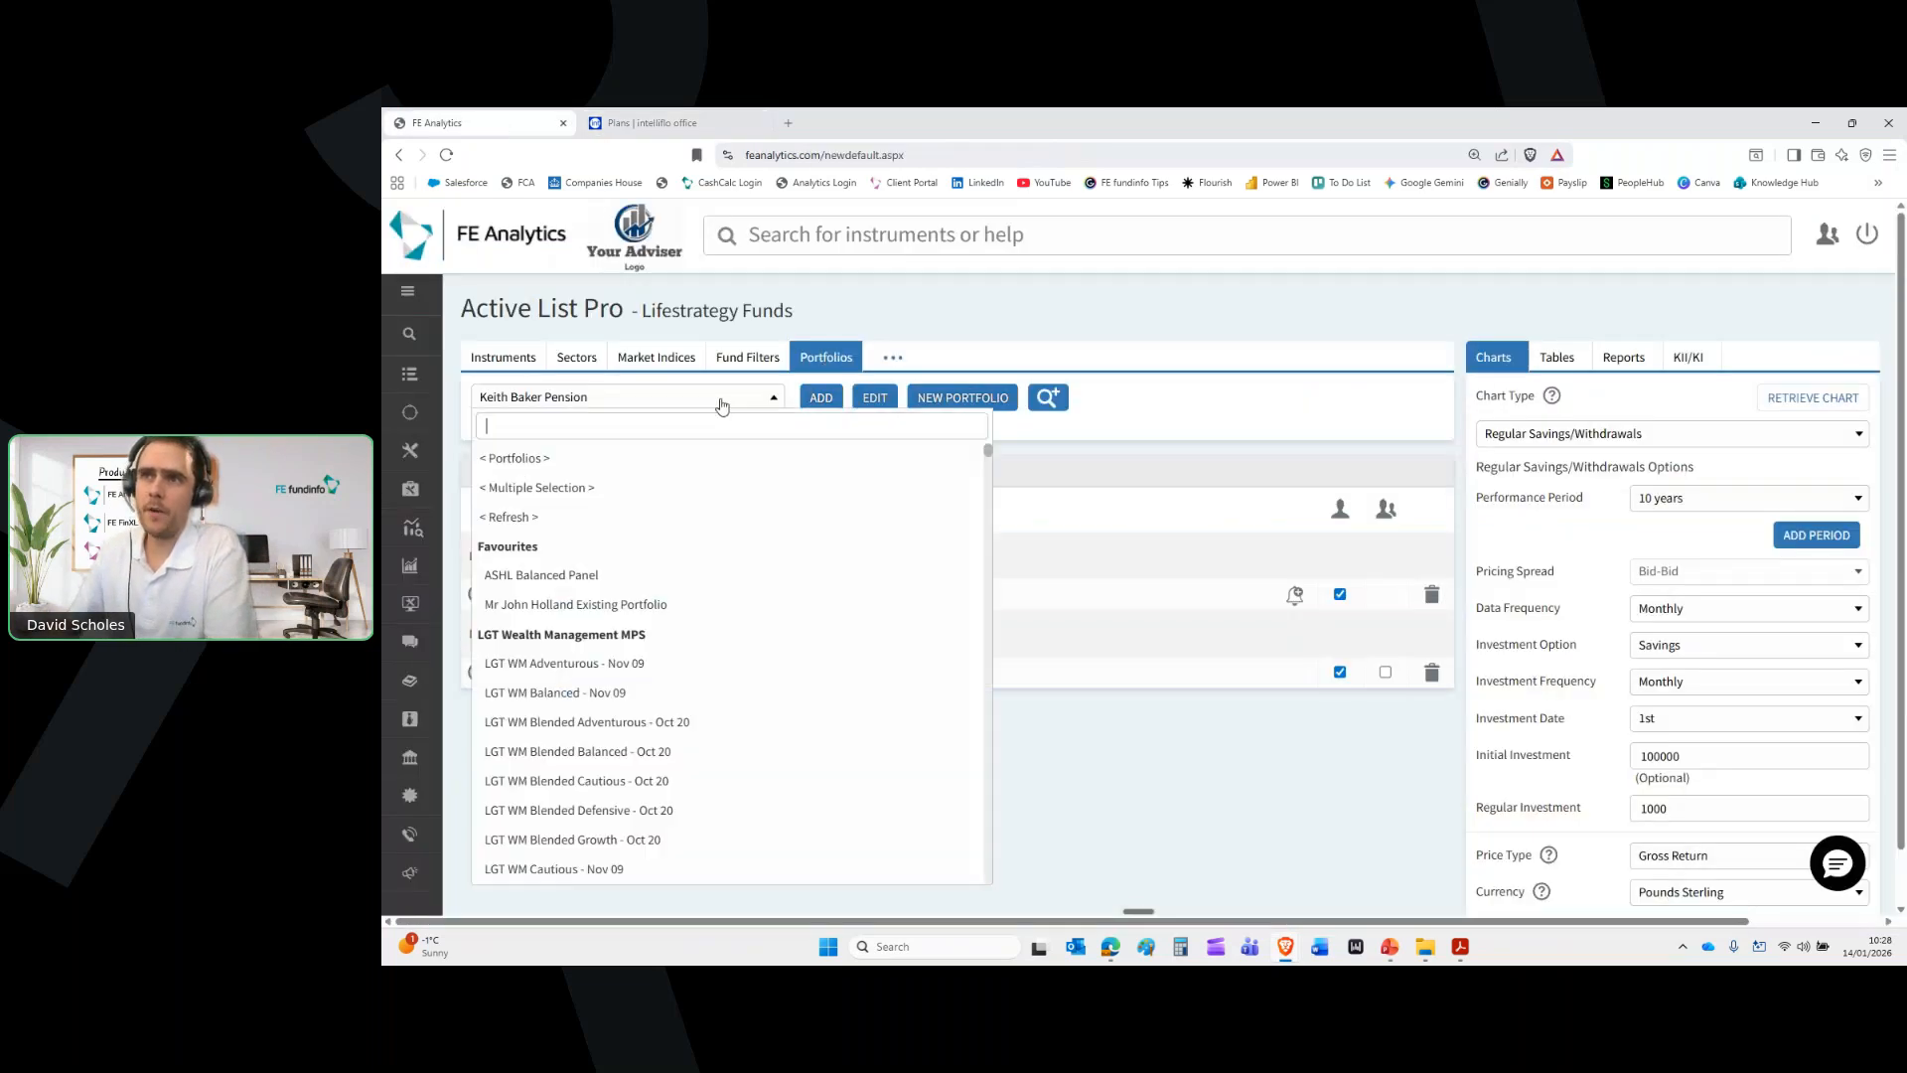
type("keith ba")
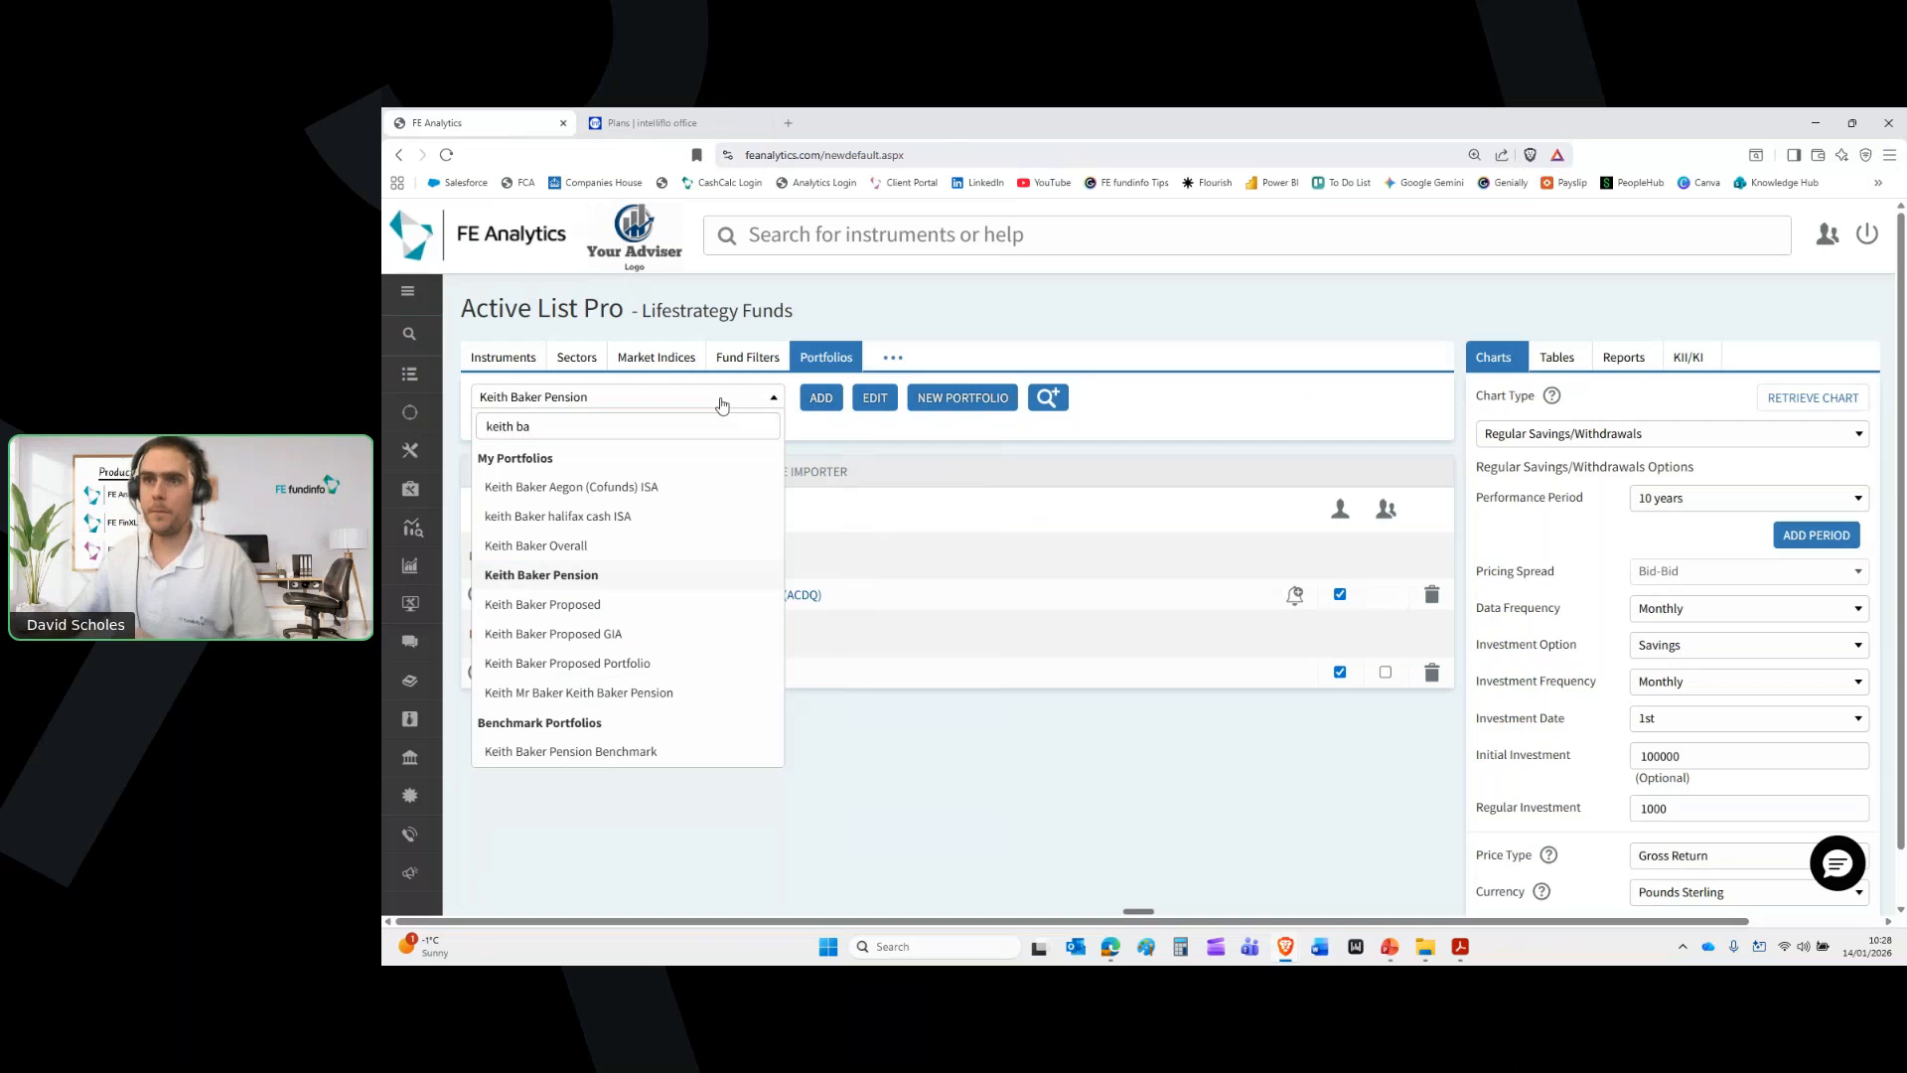
left_click(657, 487)
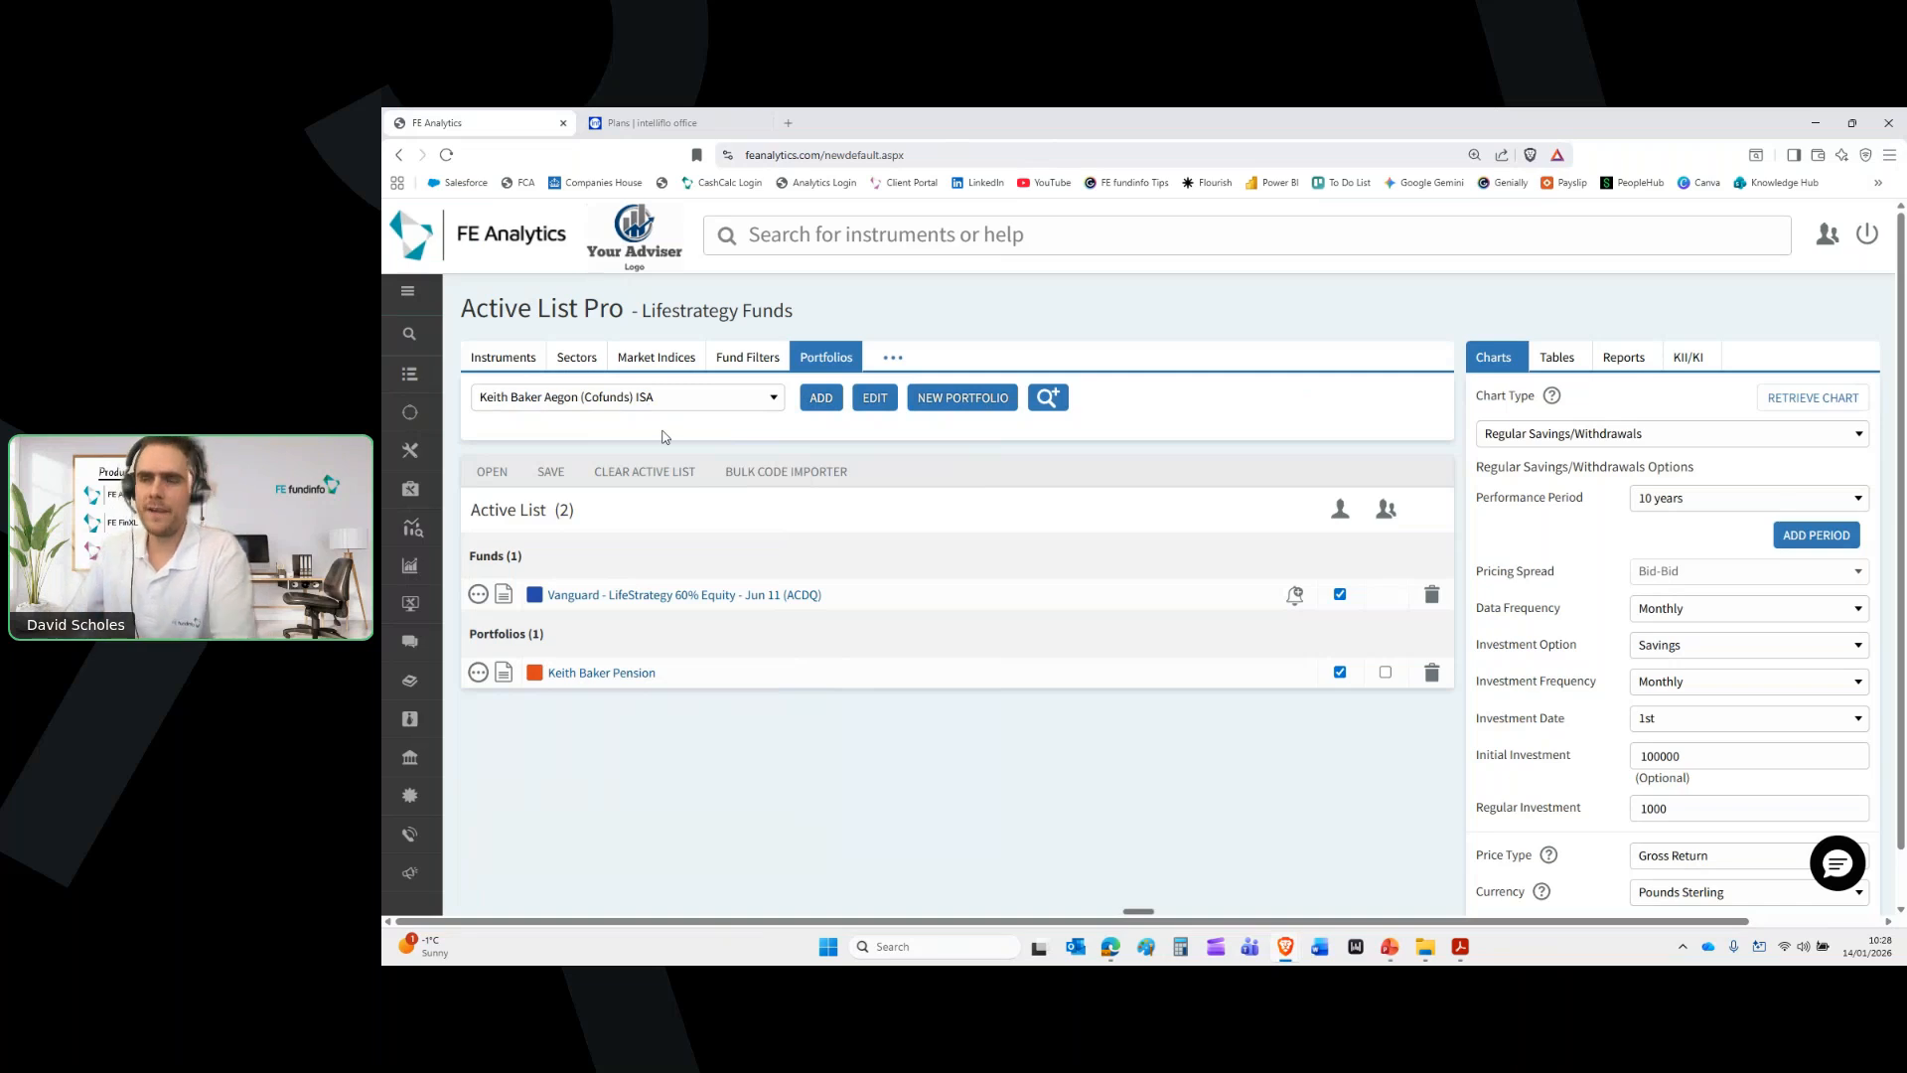
left_click_drag(655, 676, 546, 676)
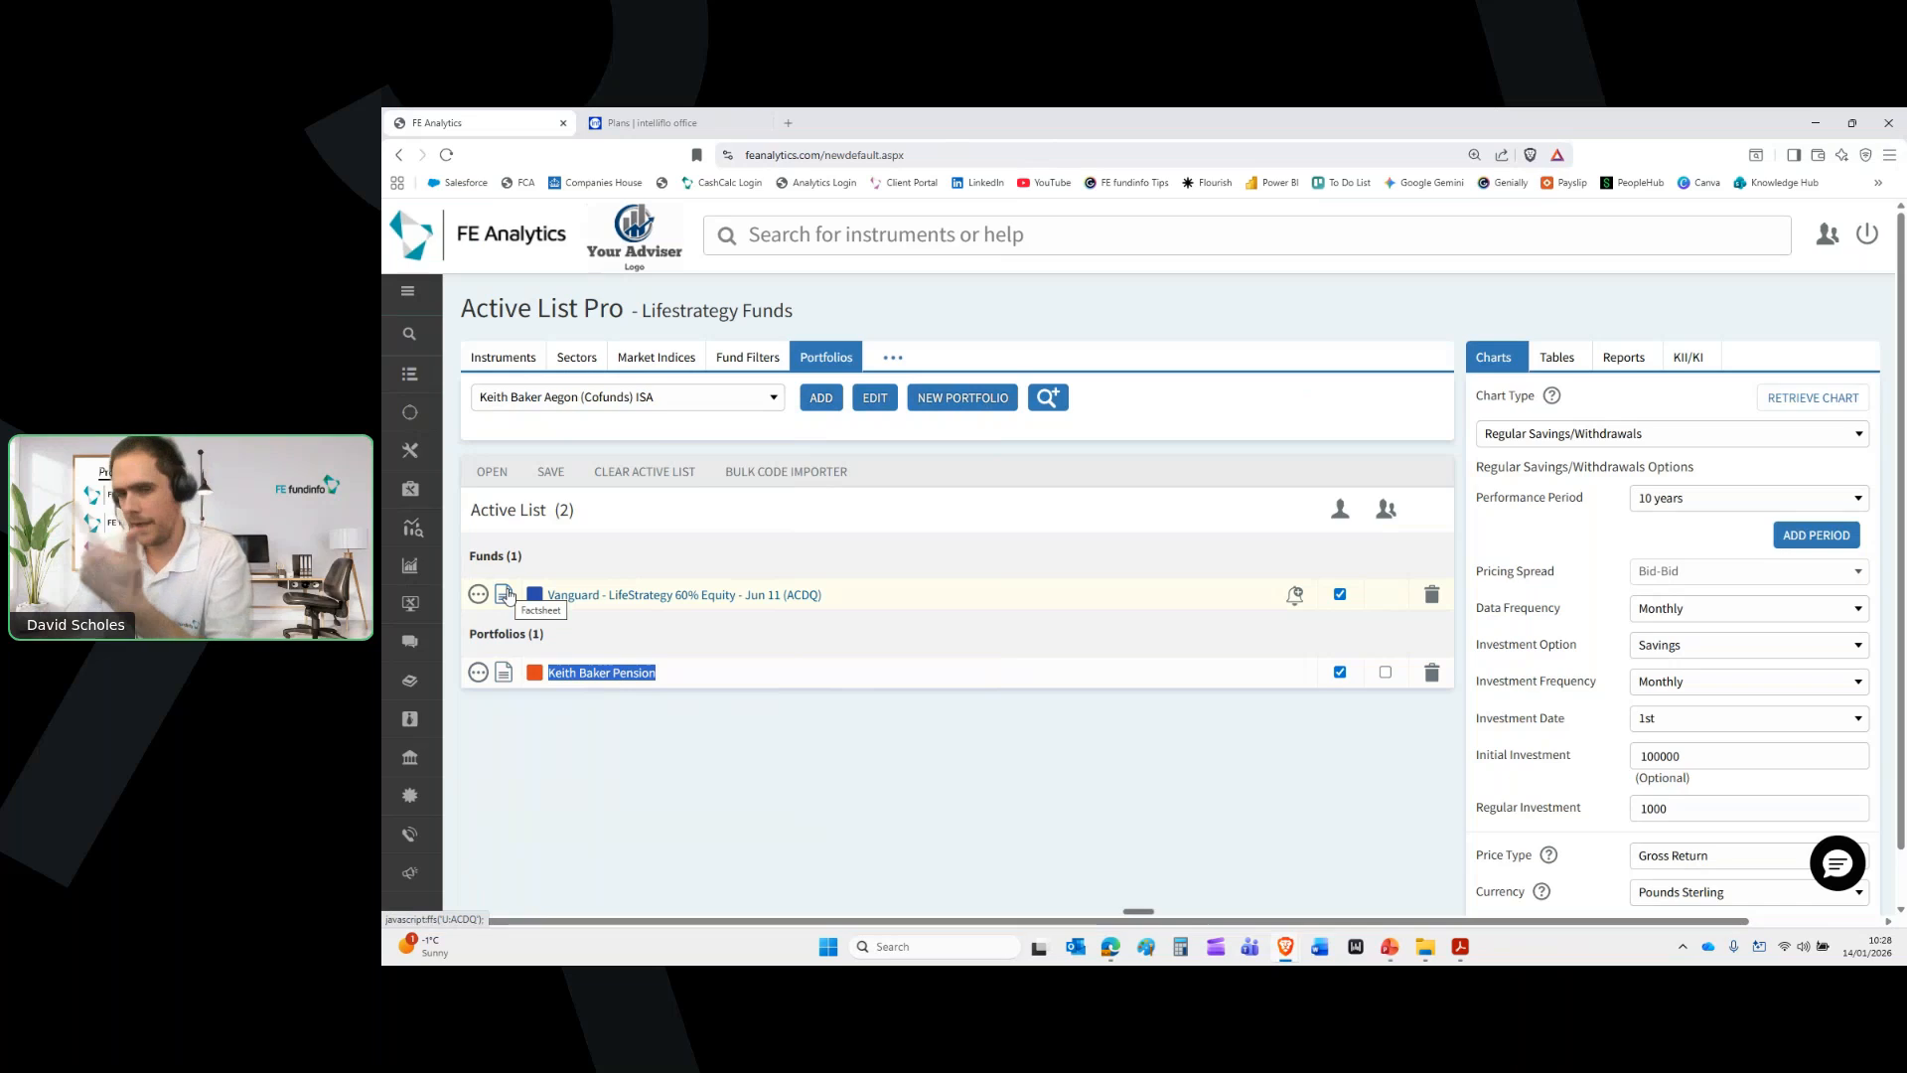
left_click(505, 675)
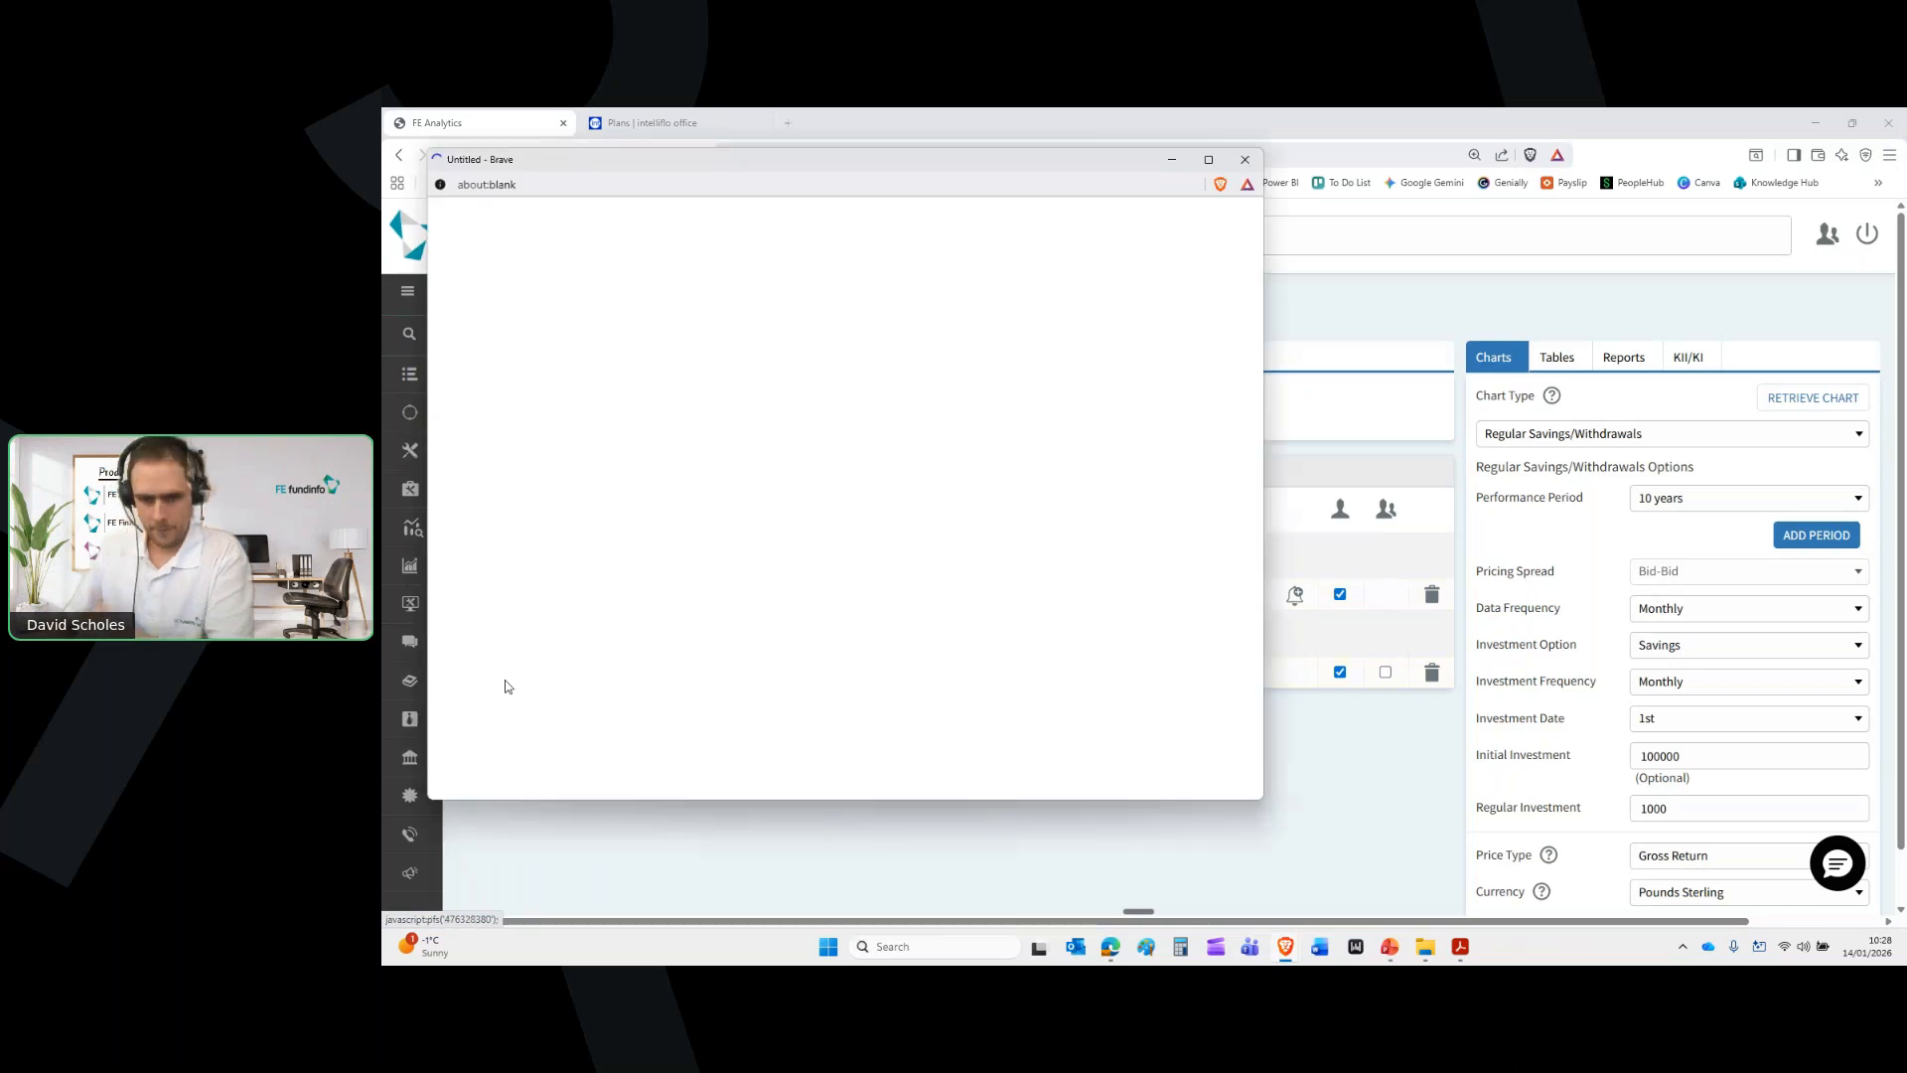
left_click(1208, 160)
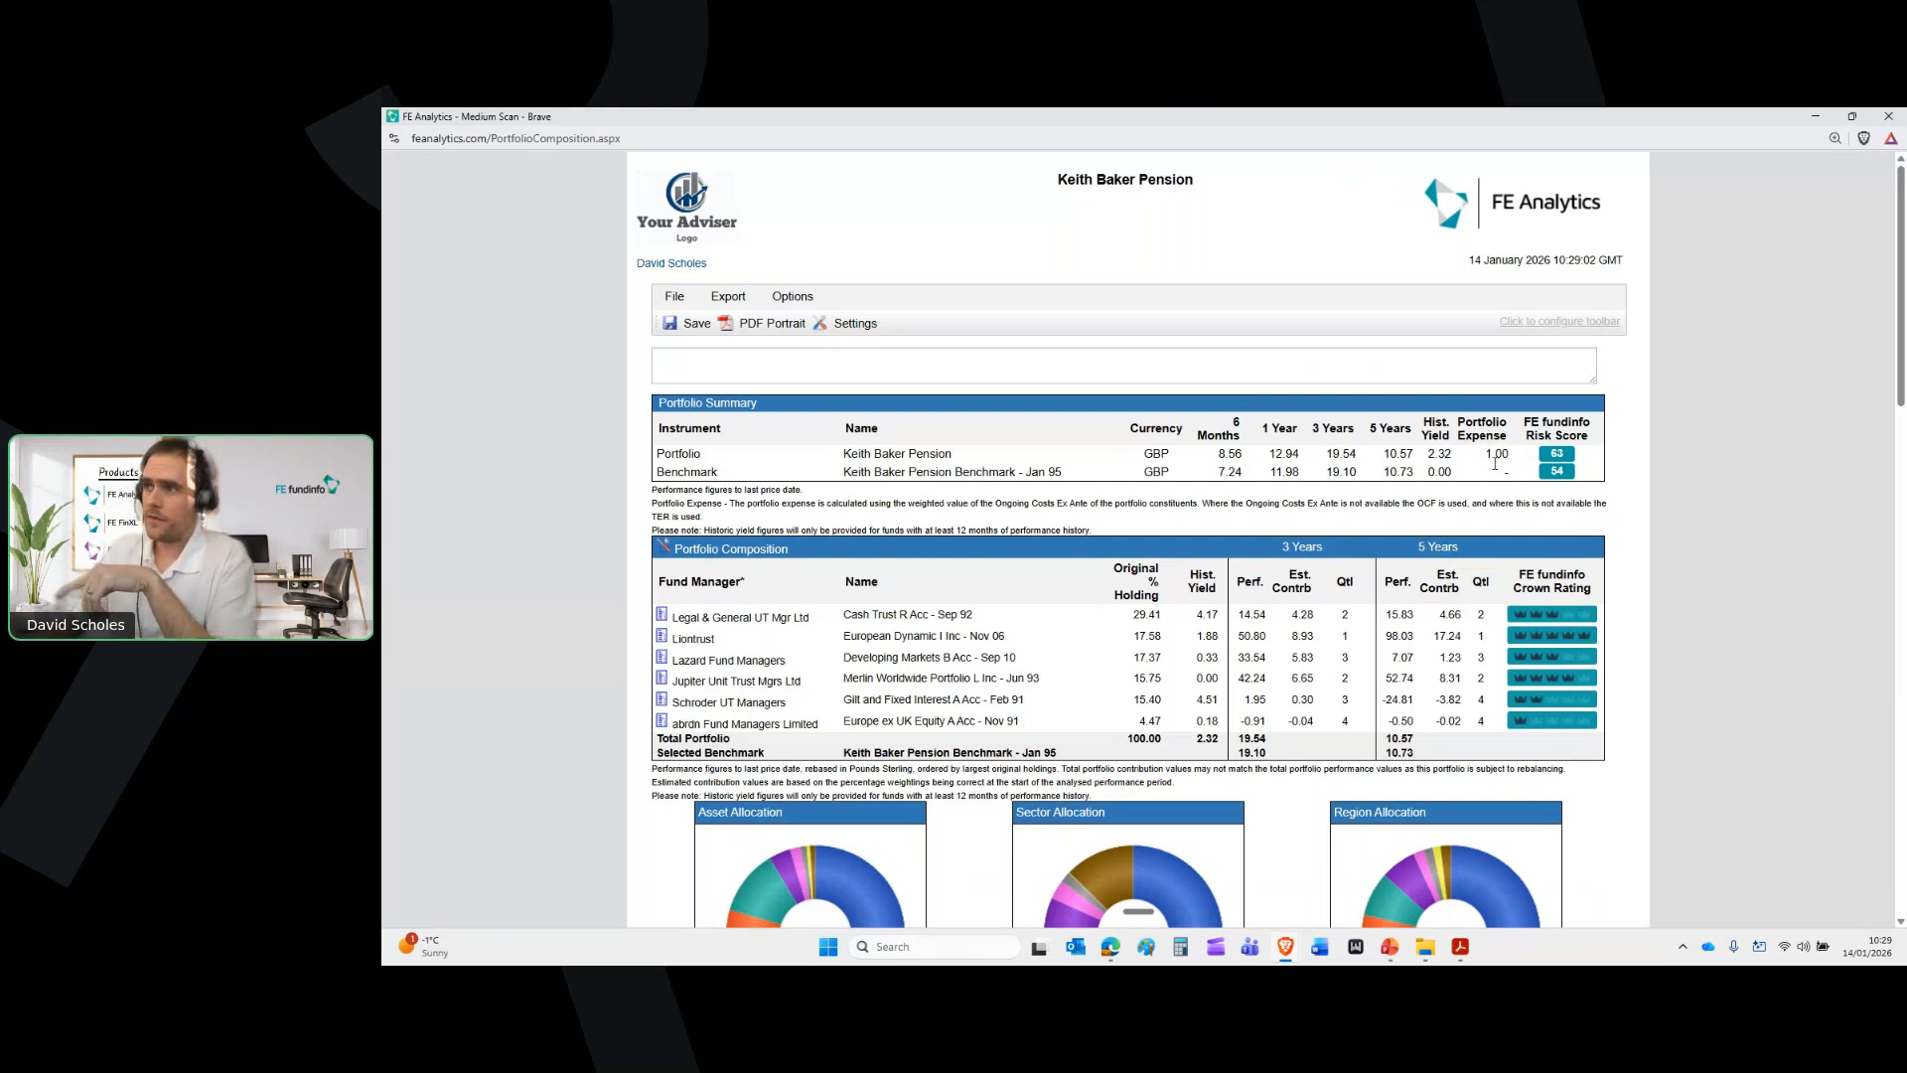
scroll(1495, 464, "down", 1)
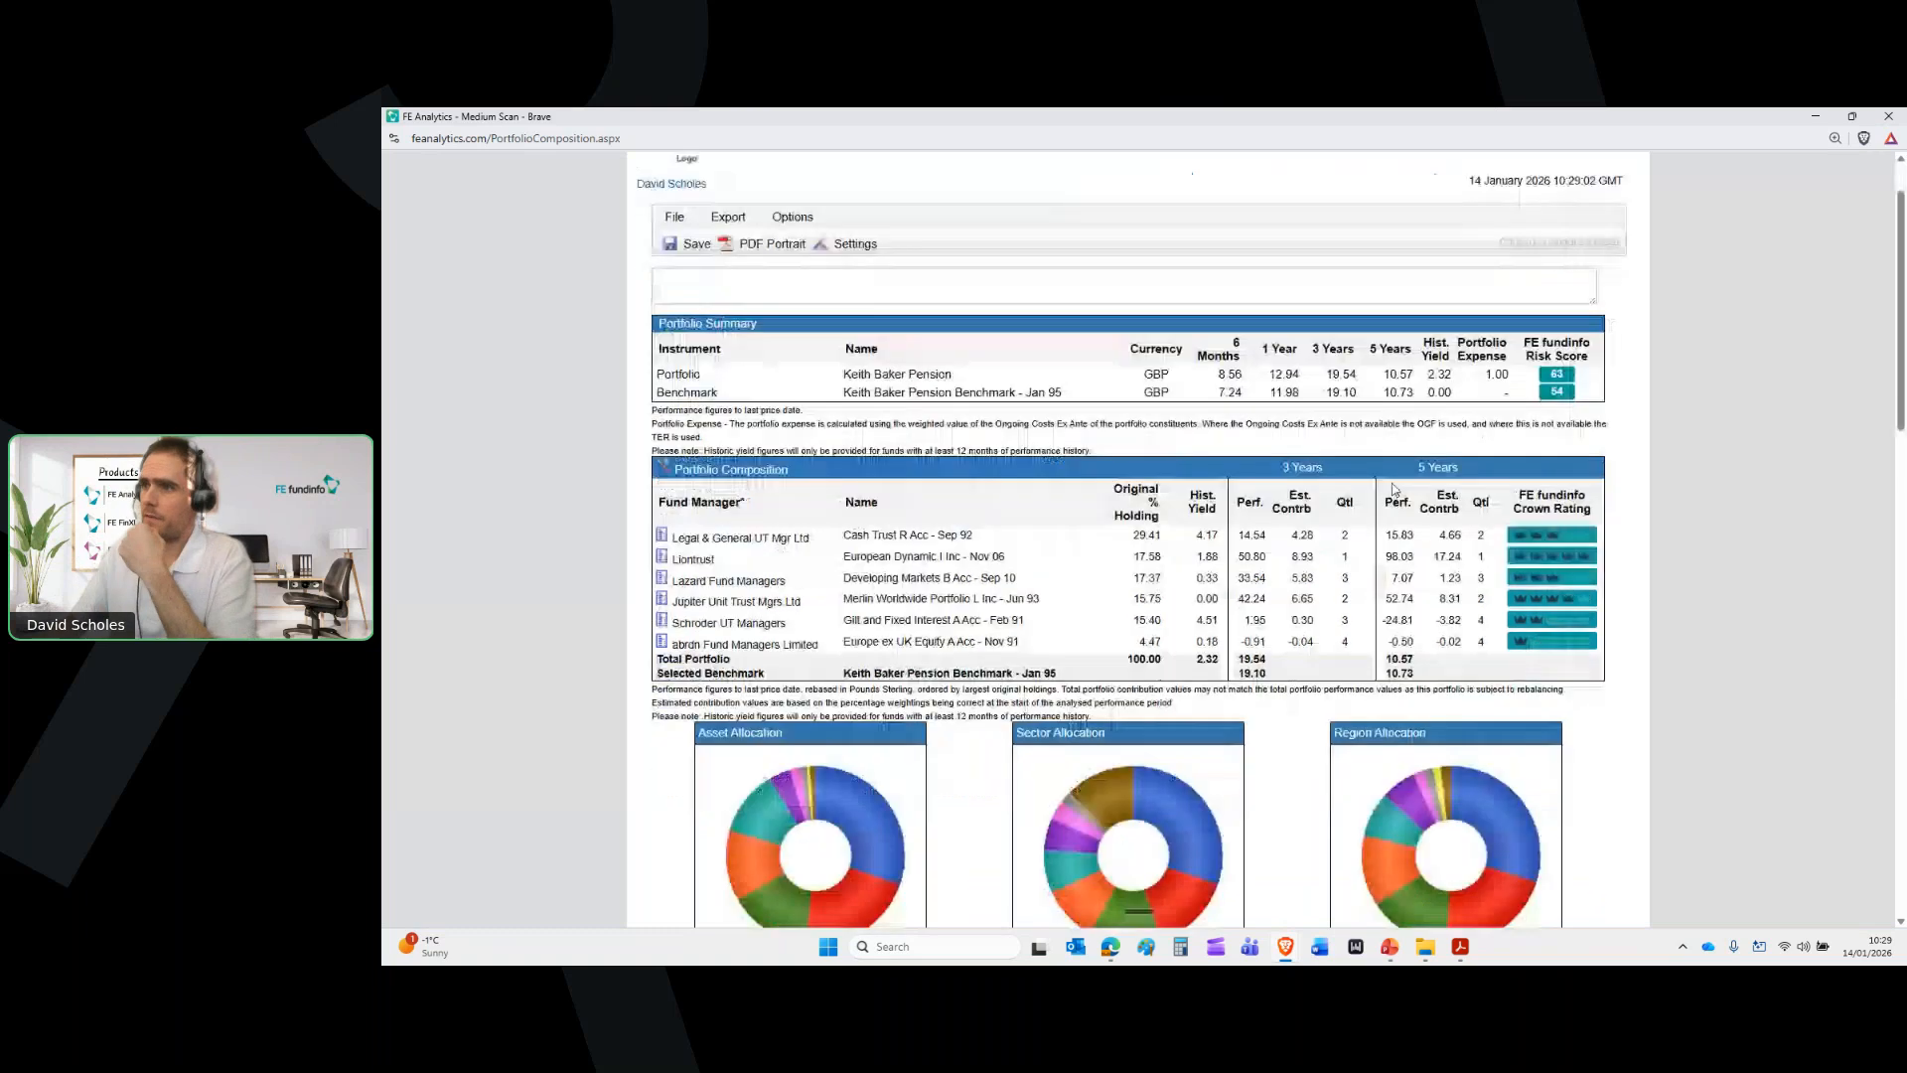
scroll(1431, 502, "down", 3)
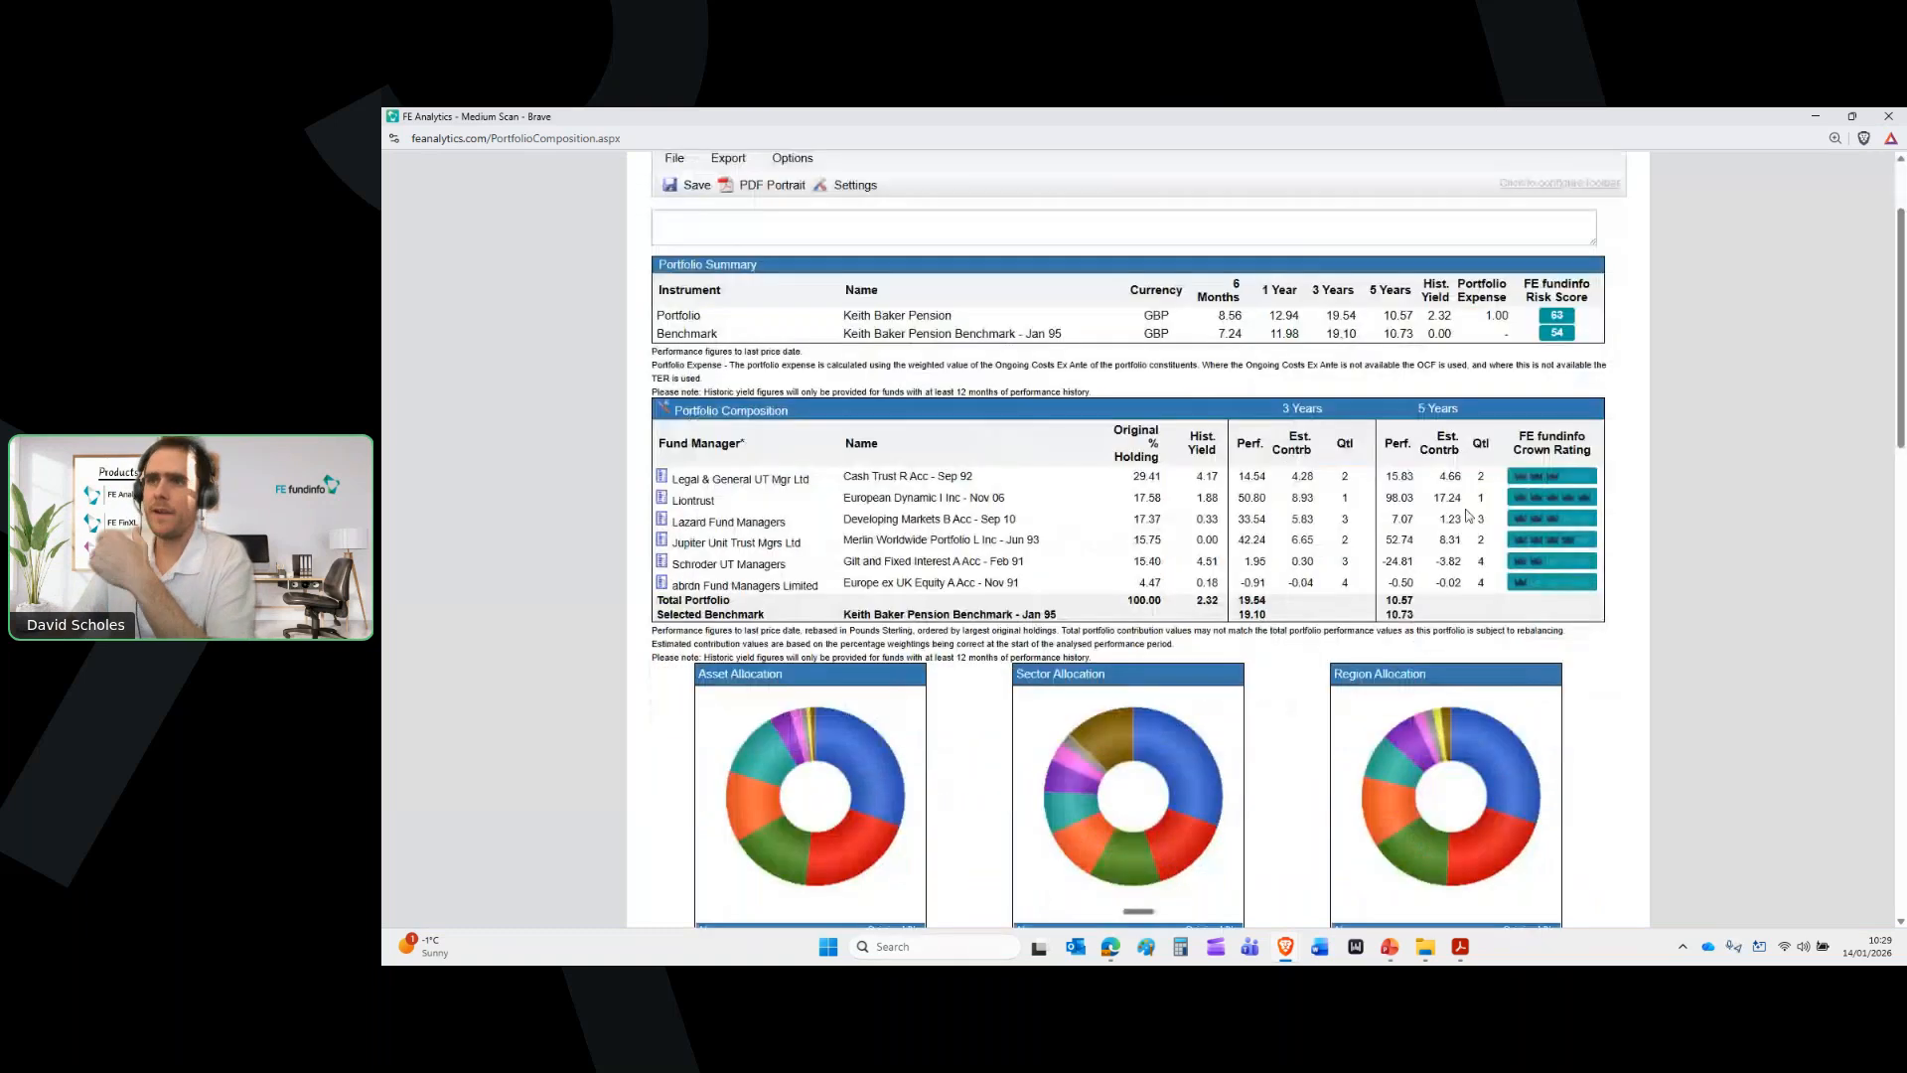
scroll(1467, 514, "down", 5)
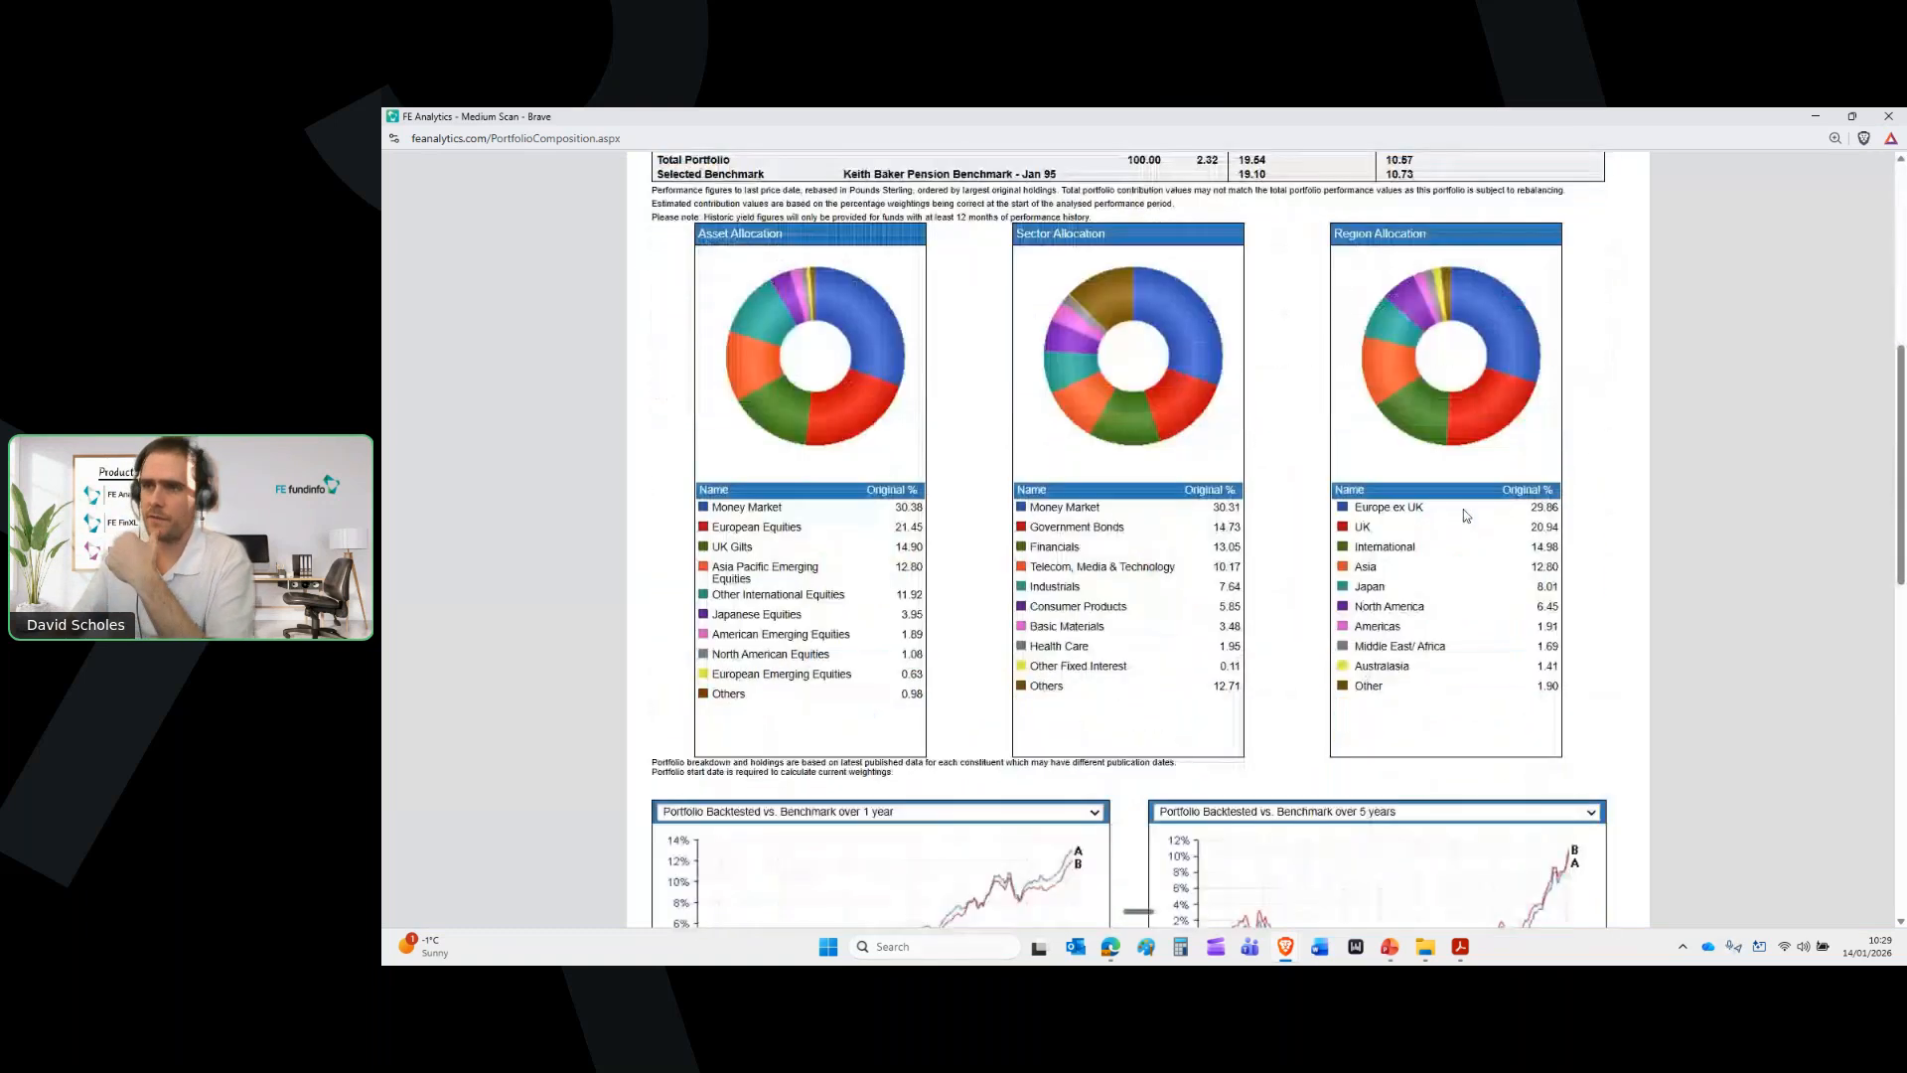
scroll(1465, 515, "down", 5)
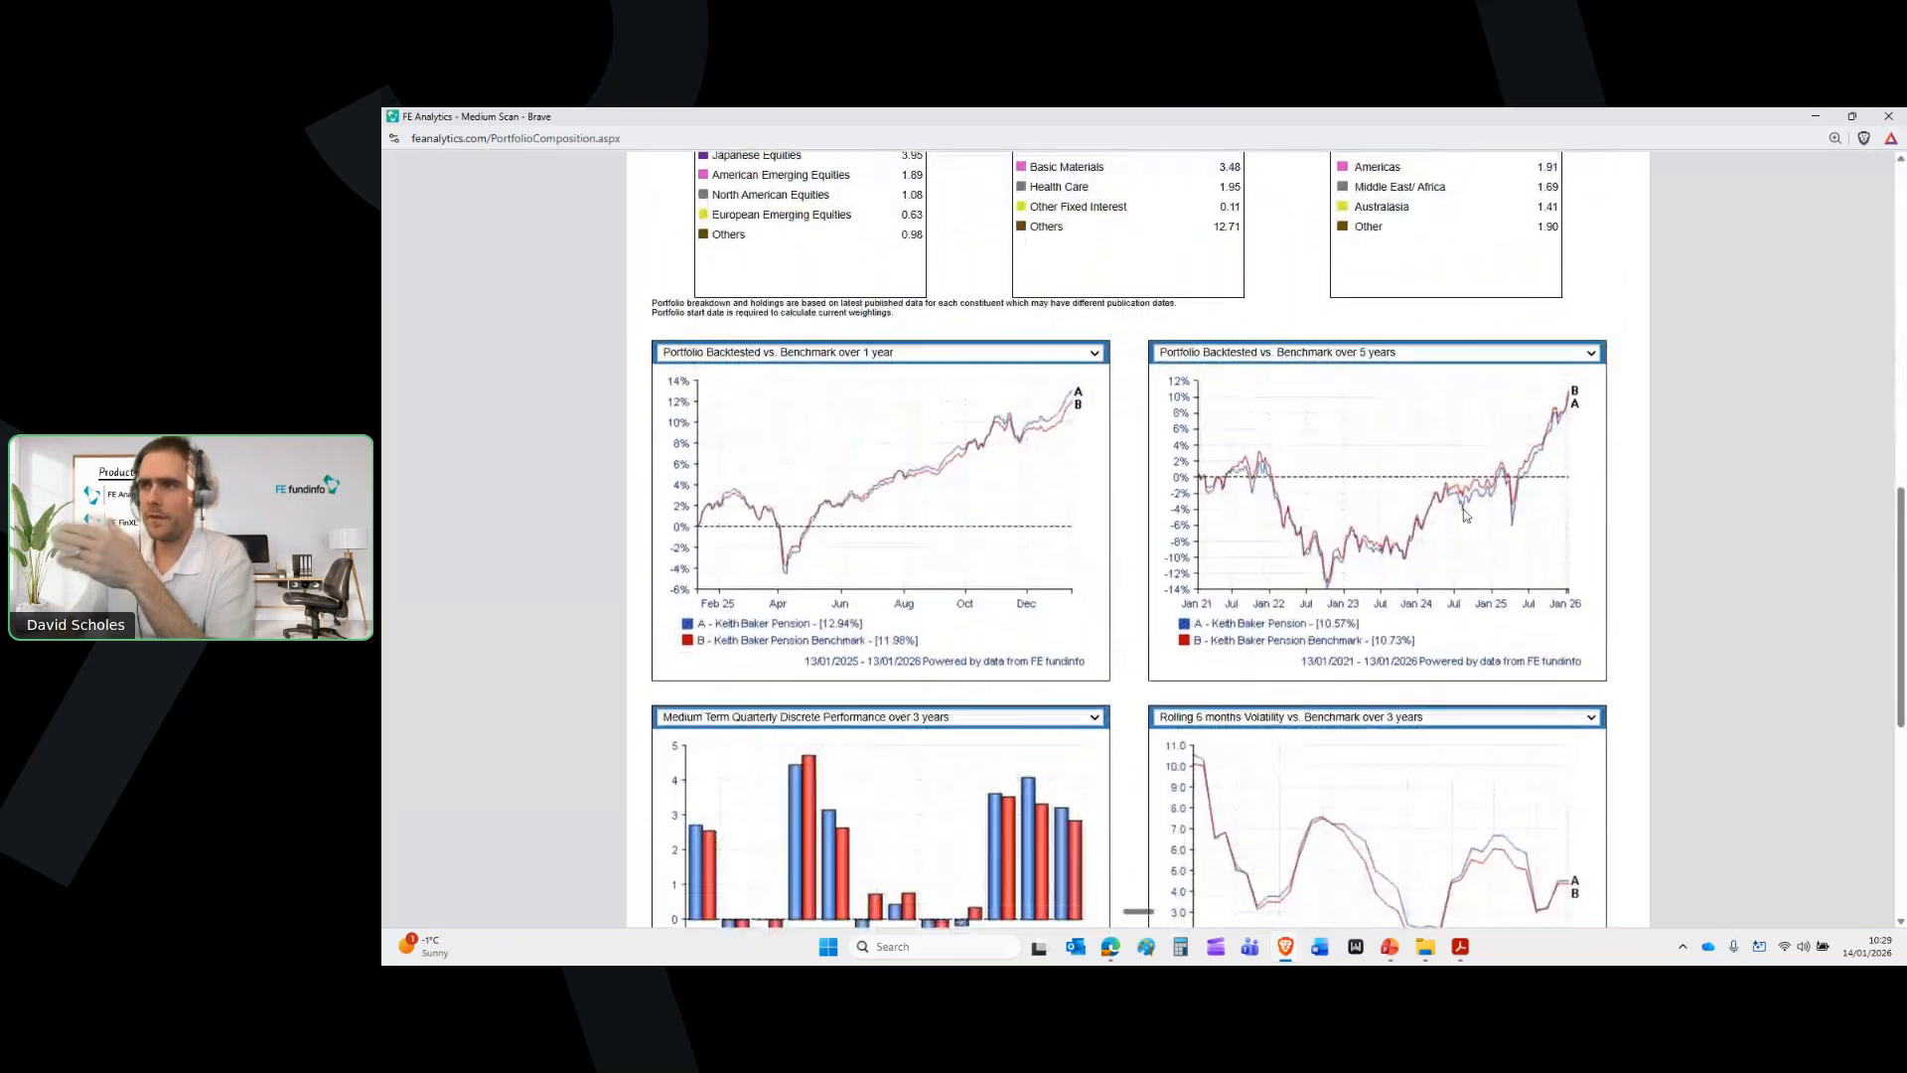
scroll(1464, 515, "down", 6)
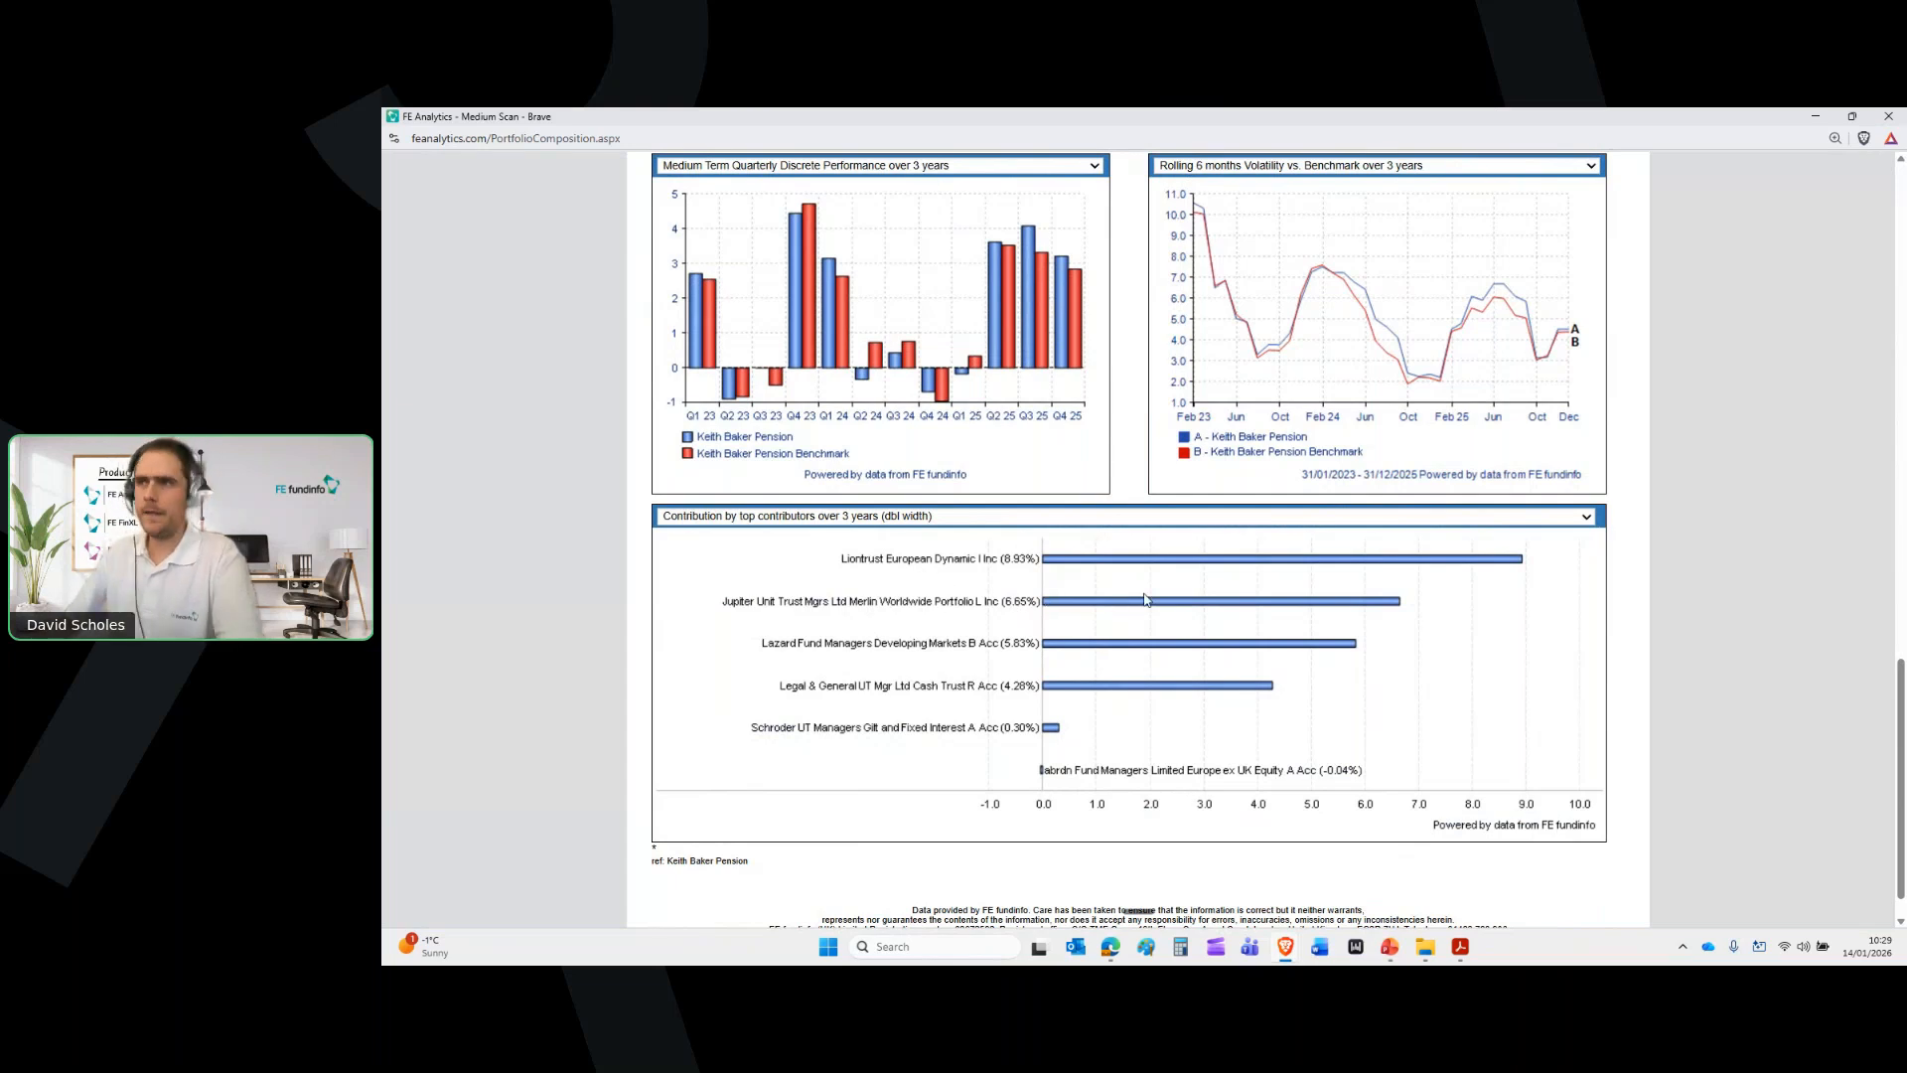
scroll(1252, 590, "up", 7)
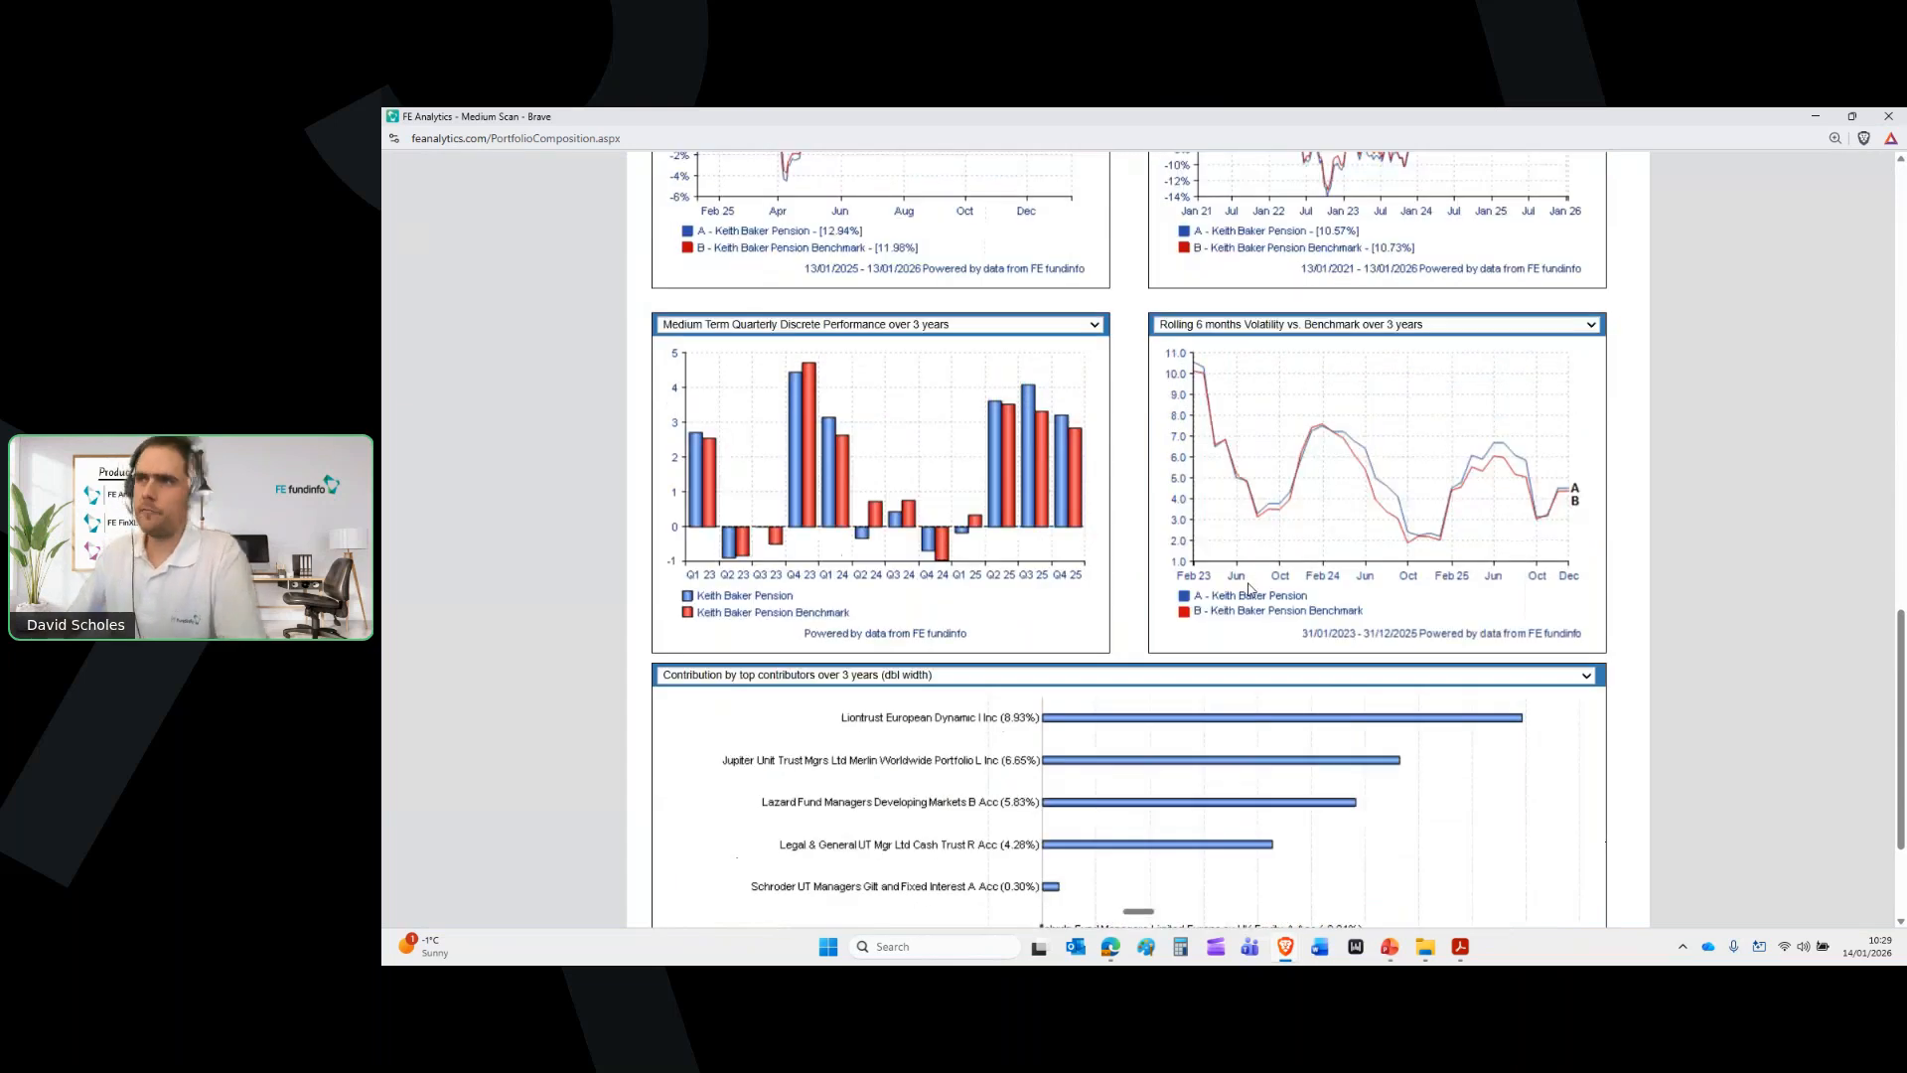
left_click(894, 596)
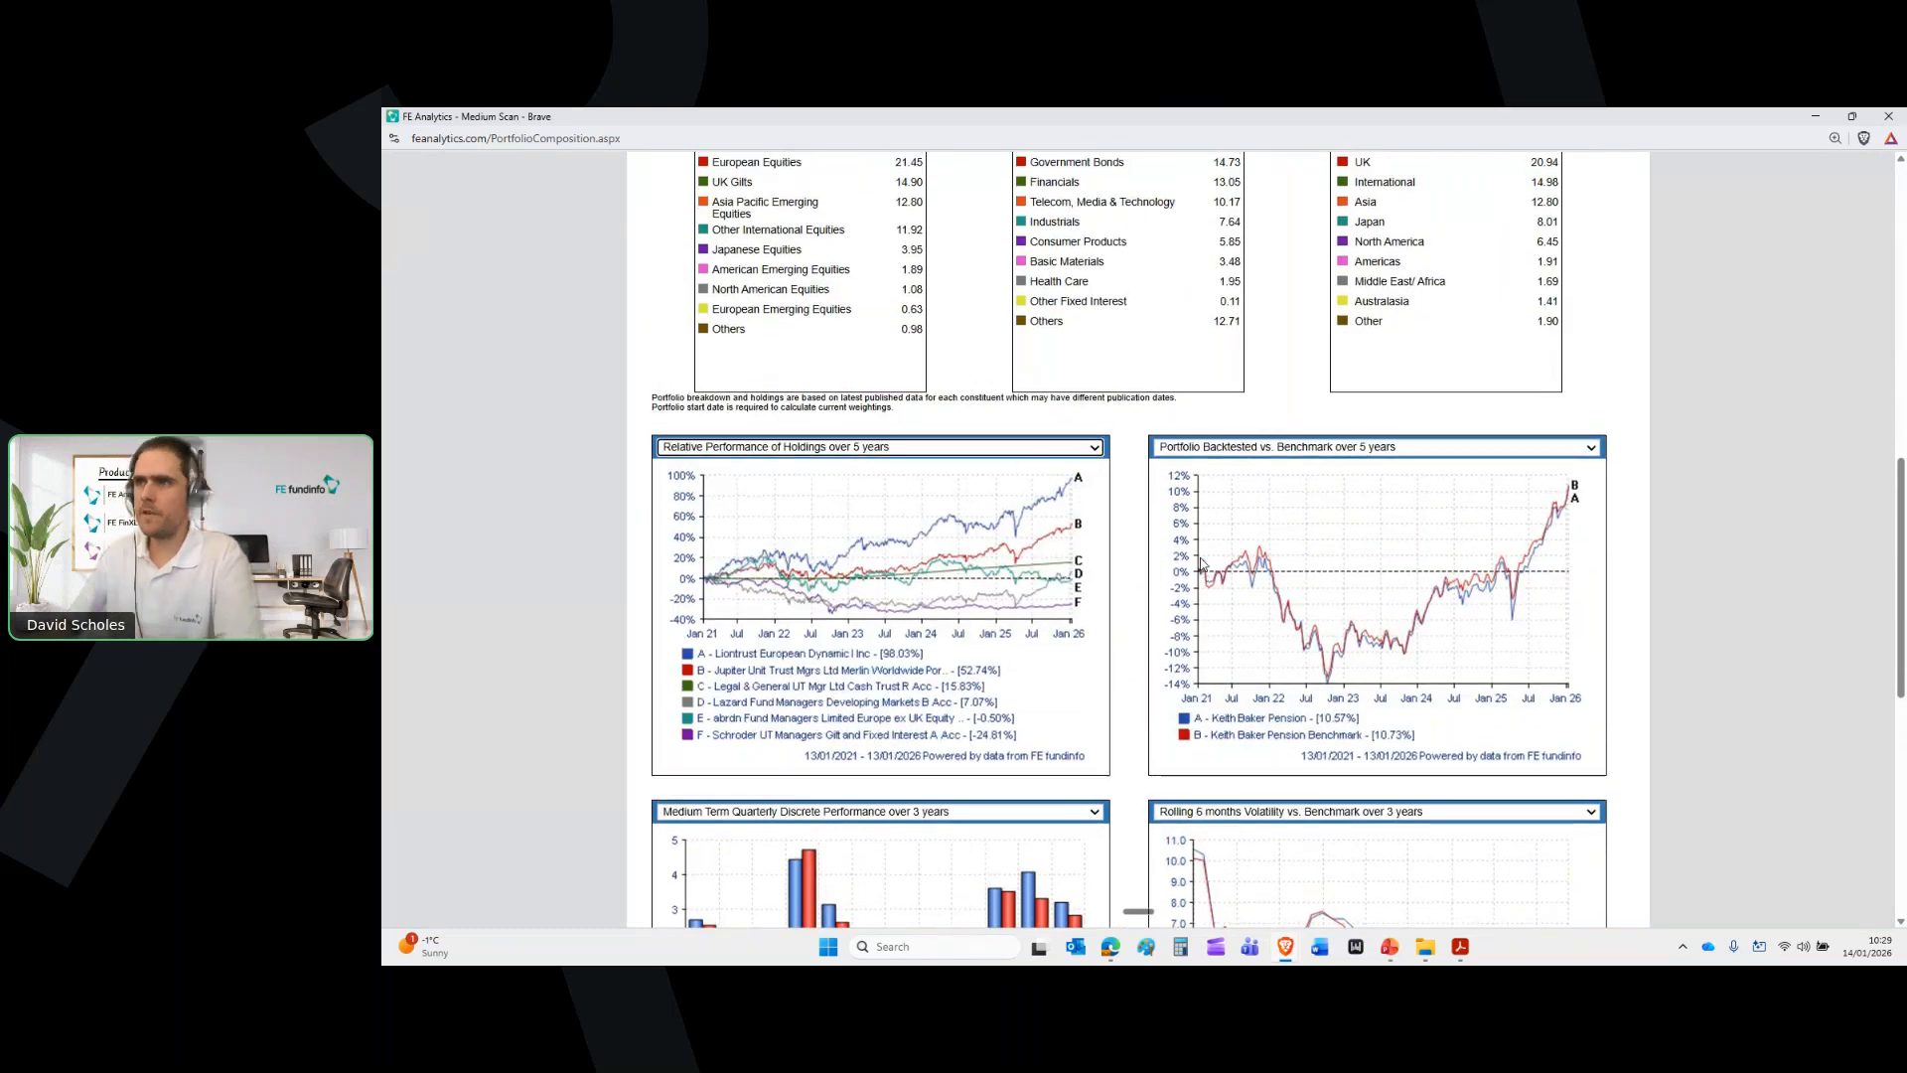
scroll(1202, 562, "up", 4)
scroll(1200, 557, "up", 6)
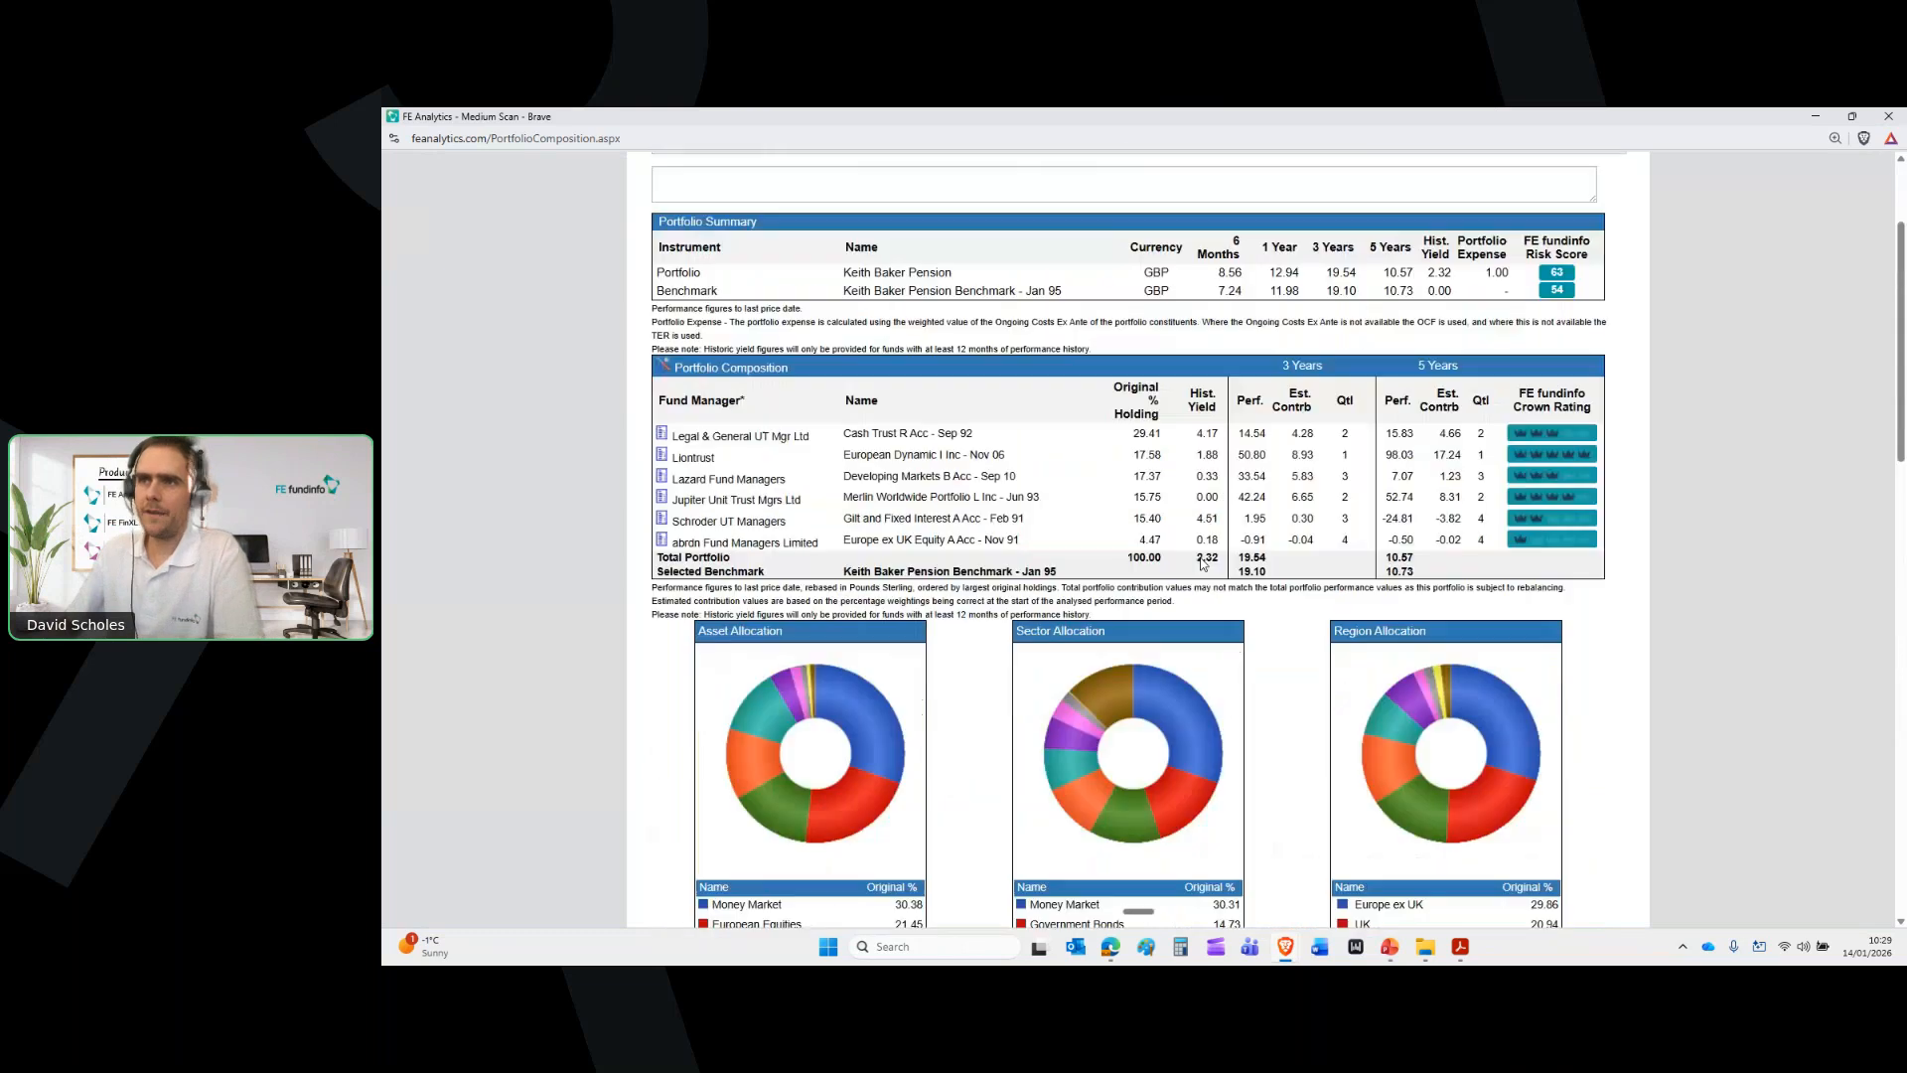
left_click(872, 350)
type("wehfwuhfwhfkfhefherfkerhkfherkghegehgkehrgj")
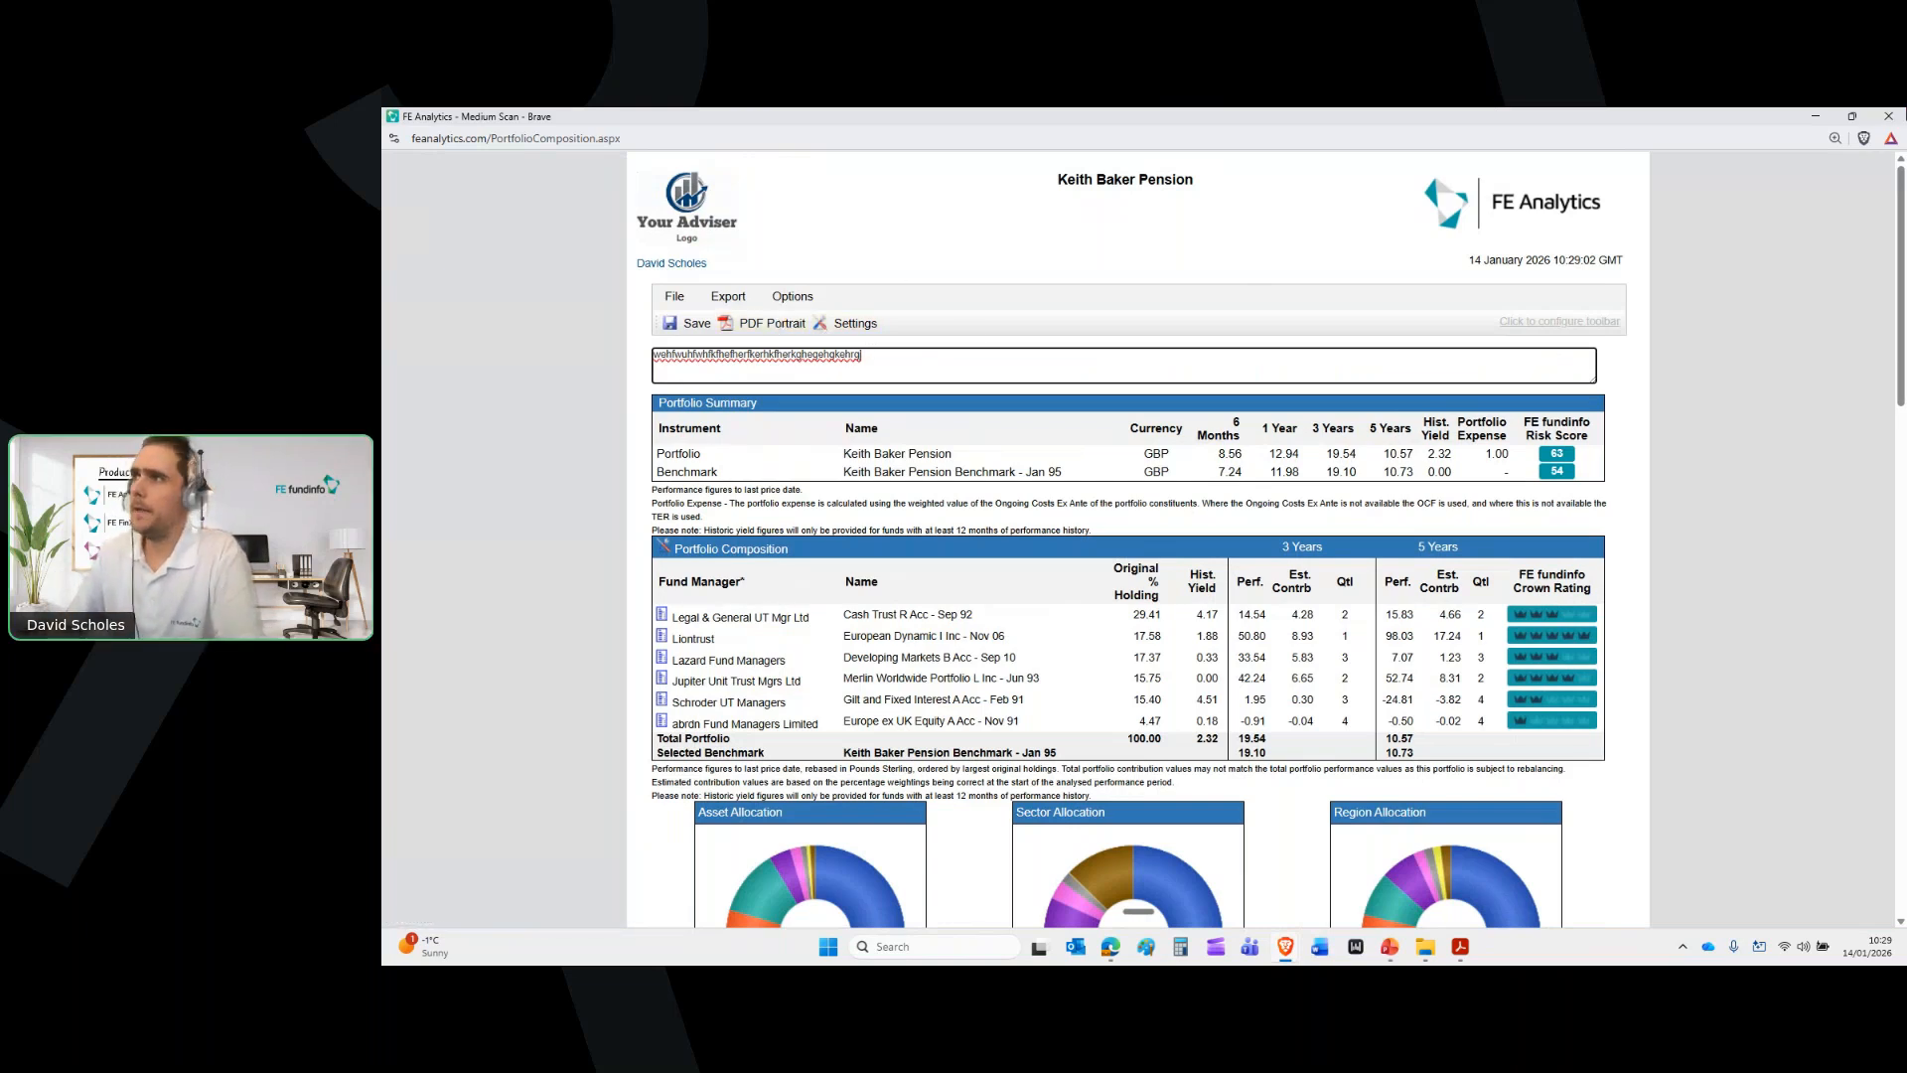
left_click(1890, 116)
left_click(800, 721)
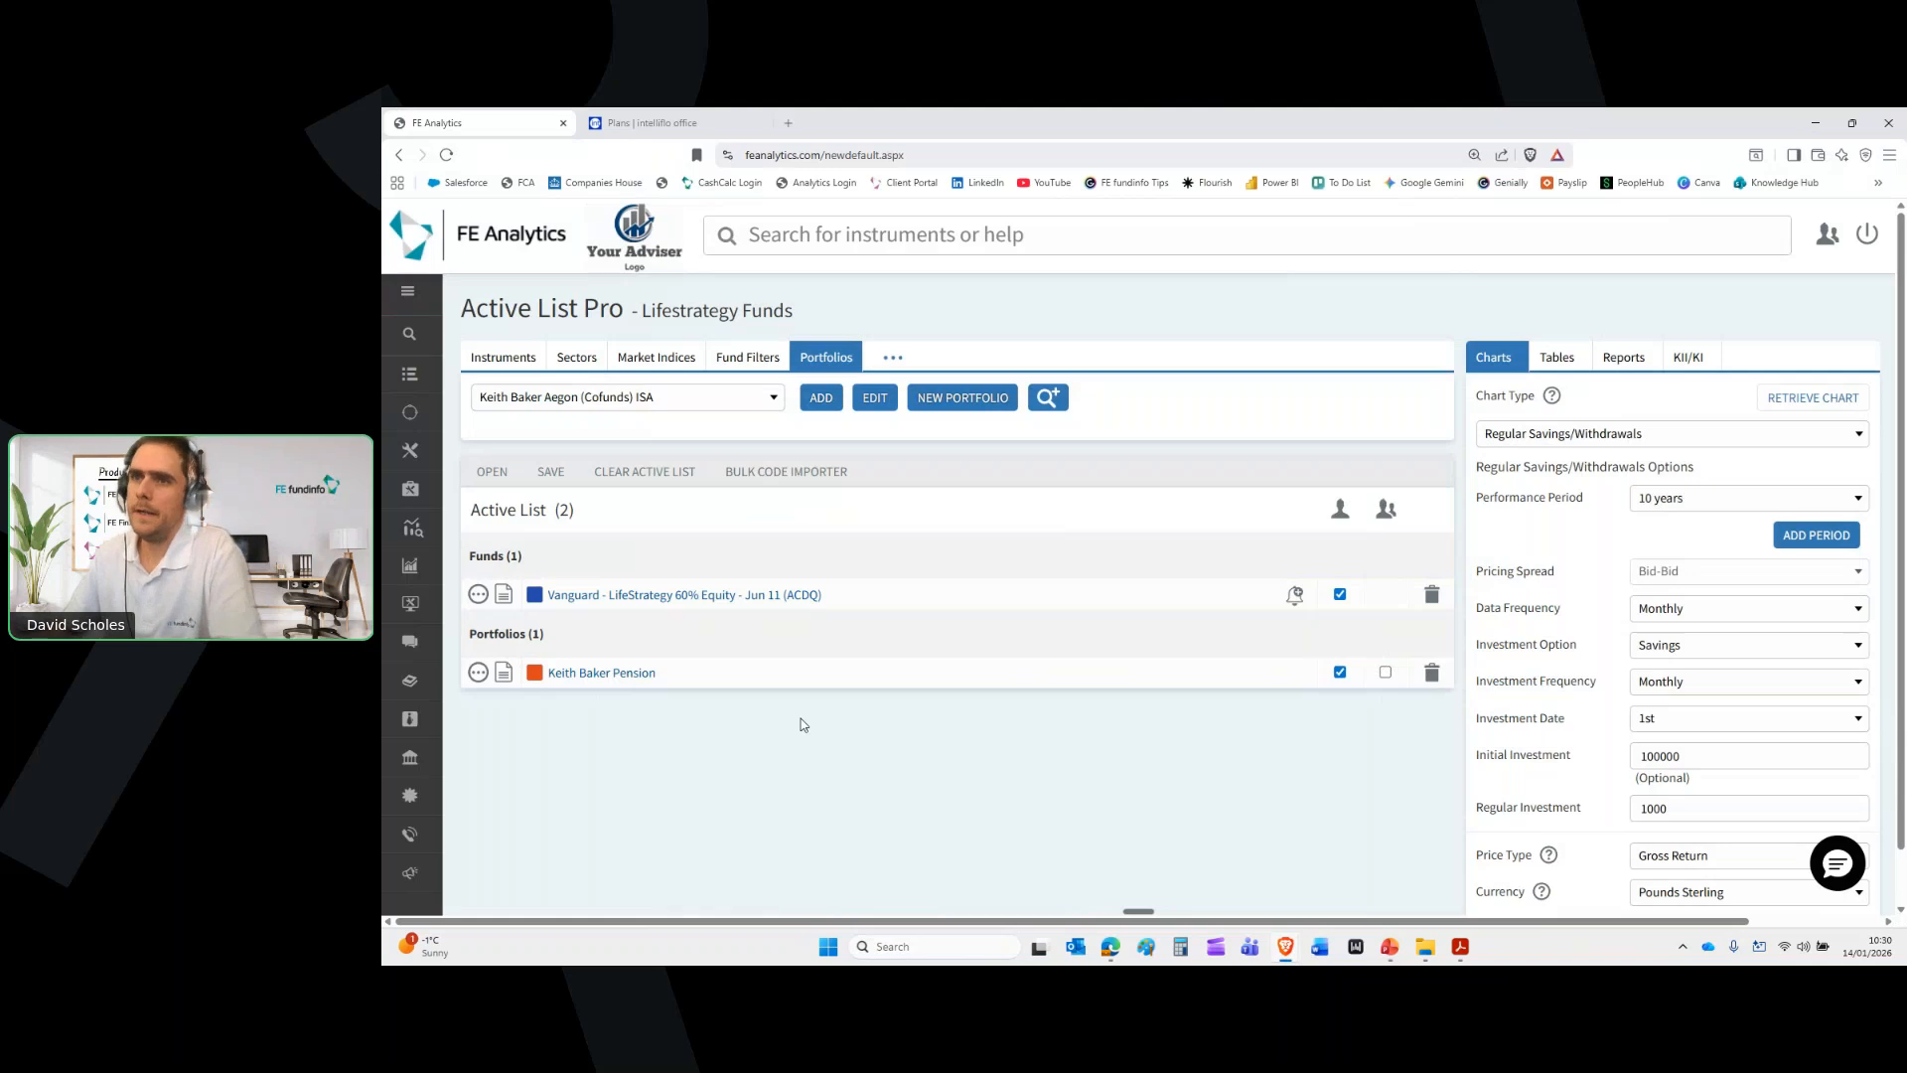
left_click(1598, 438)
Set Scatter Chart as the chart type and load the saved Lifestrategy Funds list from My Items
left_click(1535, 588)
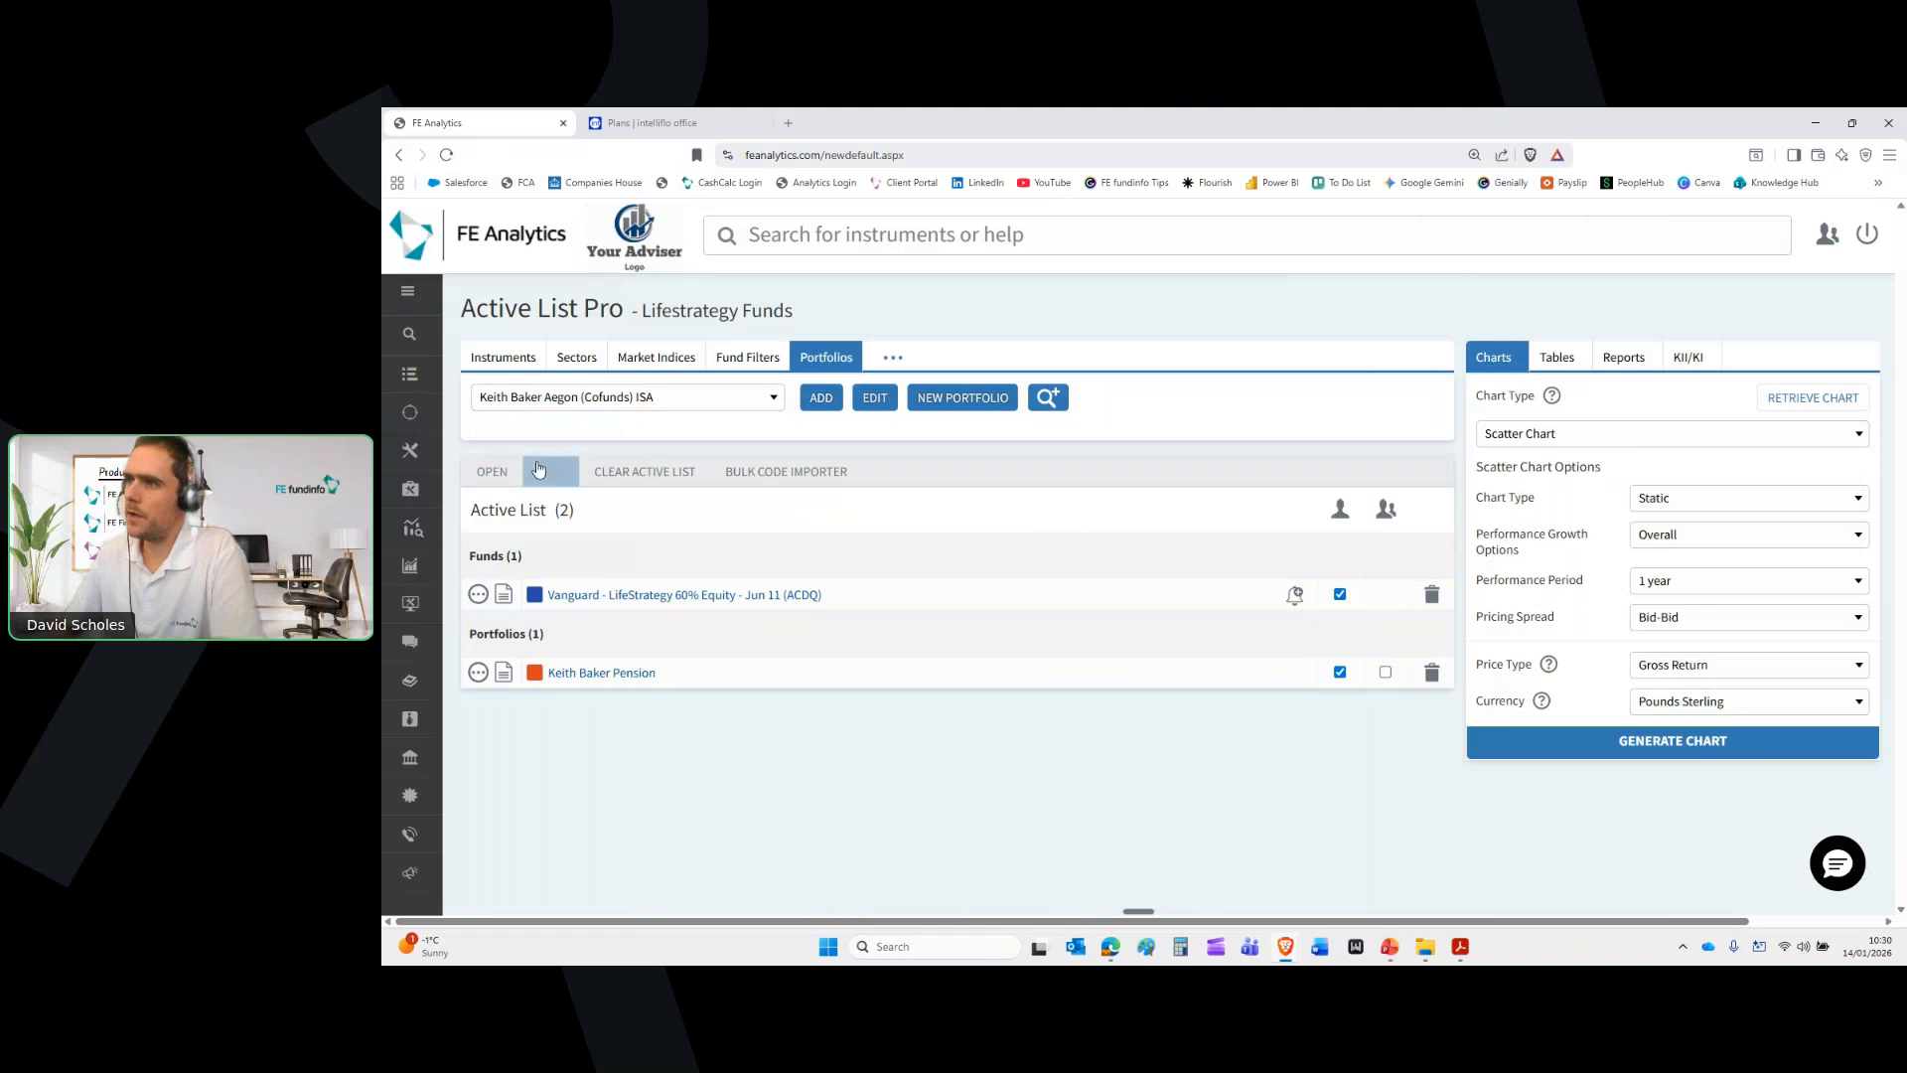
left_click(482, 475)
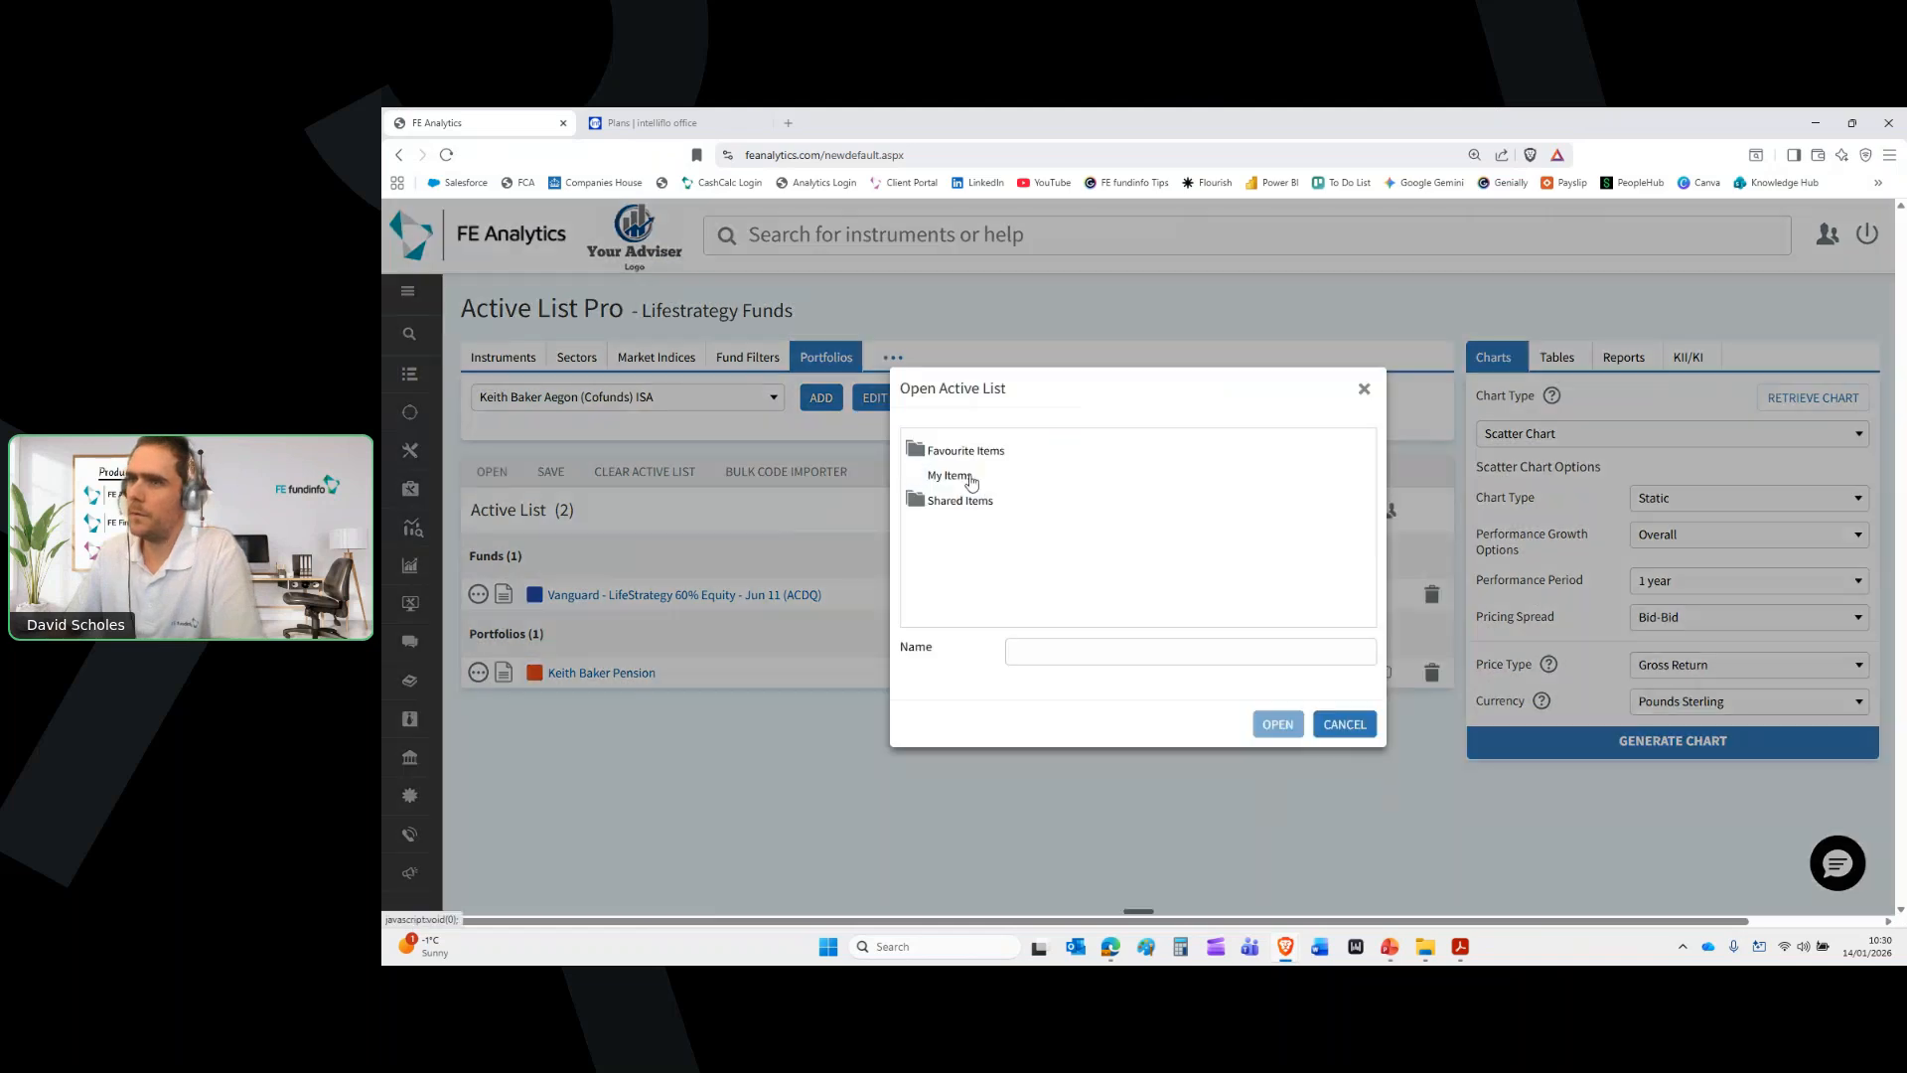
left_click(970, 480)
scroll(1150, 544, "down", 5)
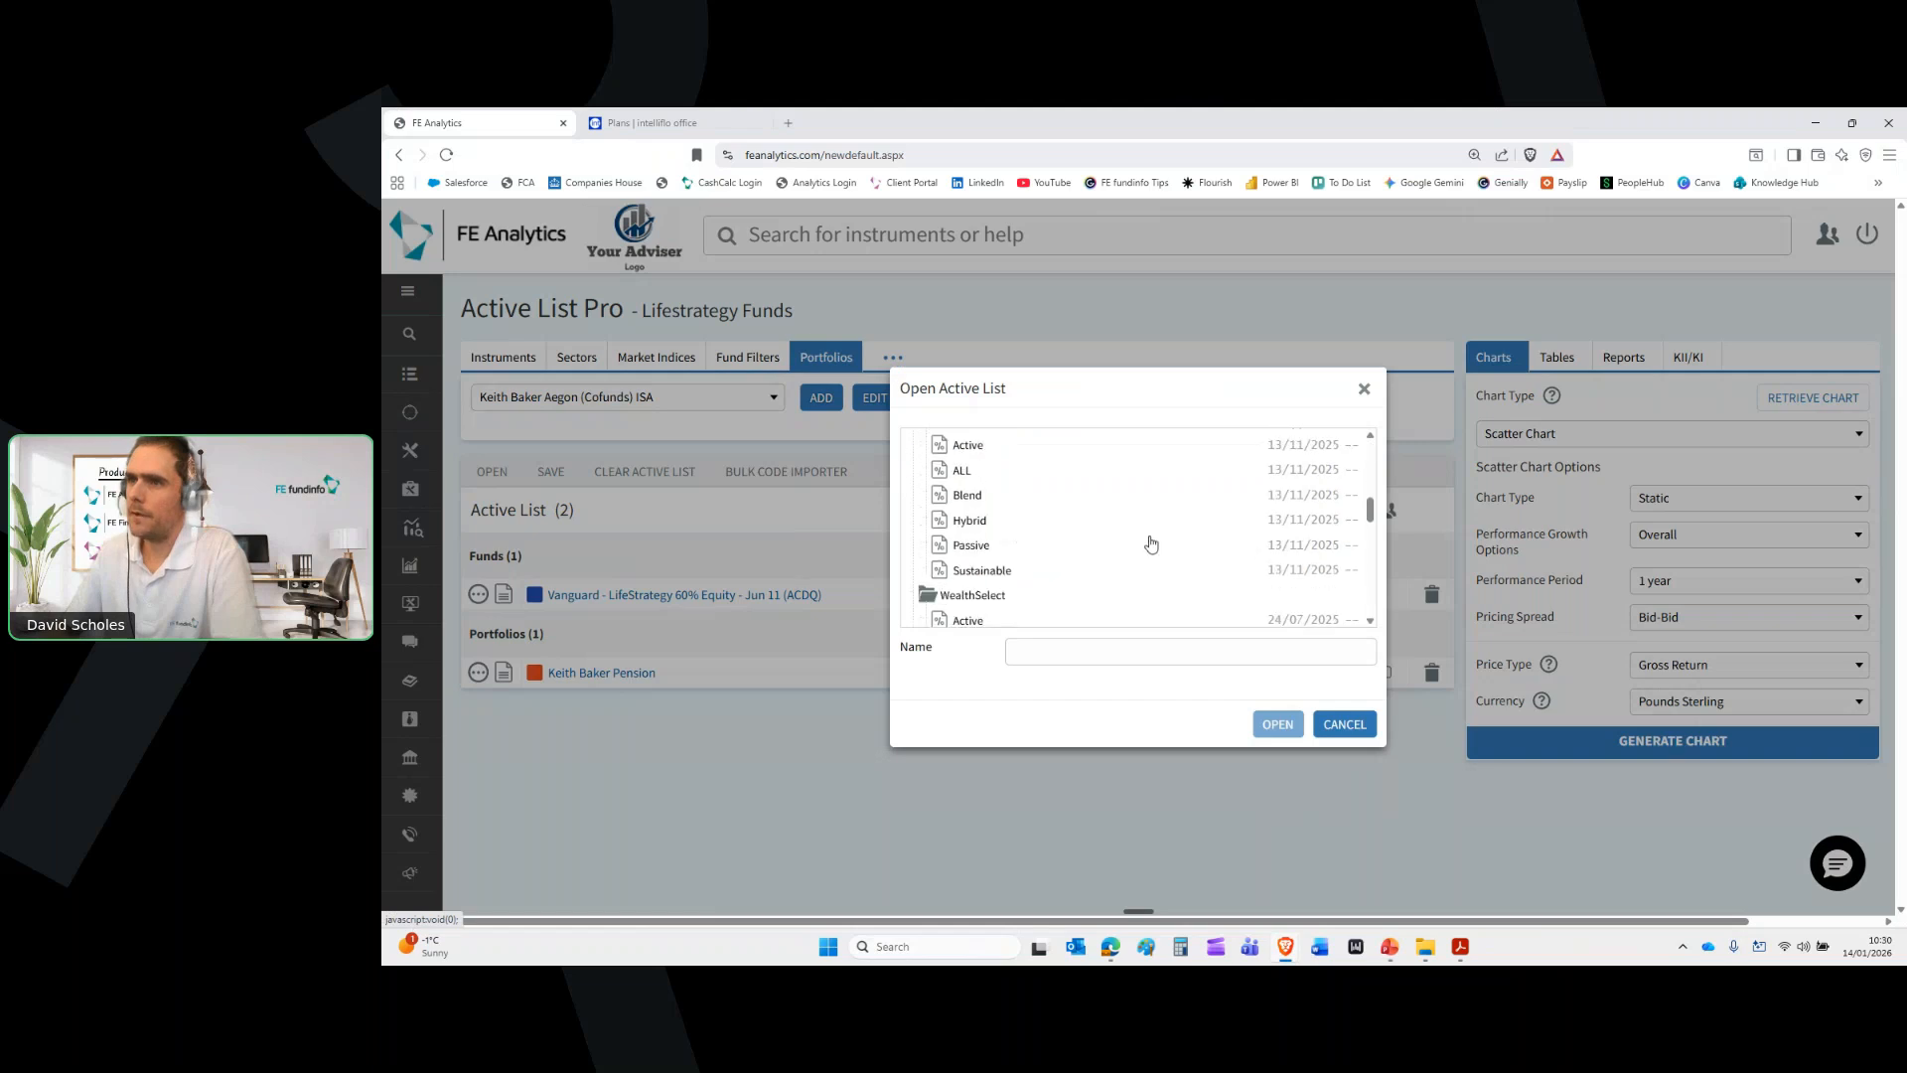
scroll(1151, 544, "down", 3)
double_click(997, 529)
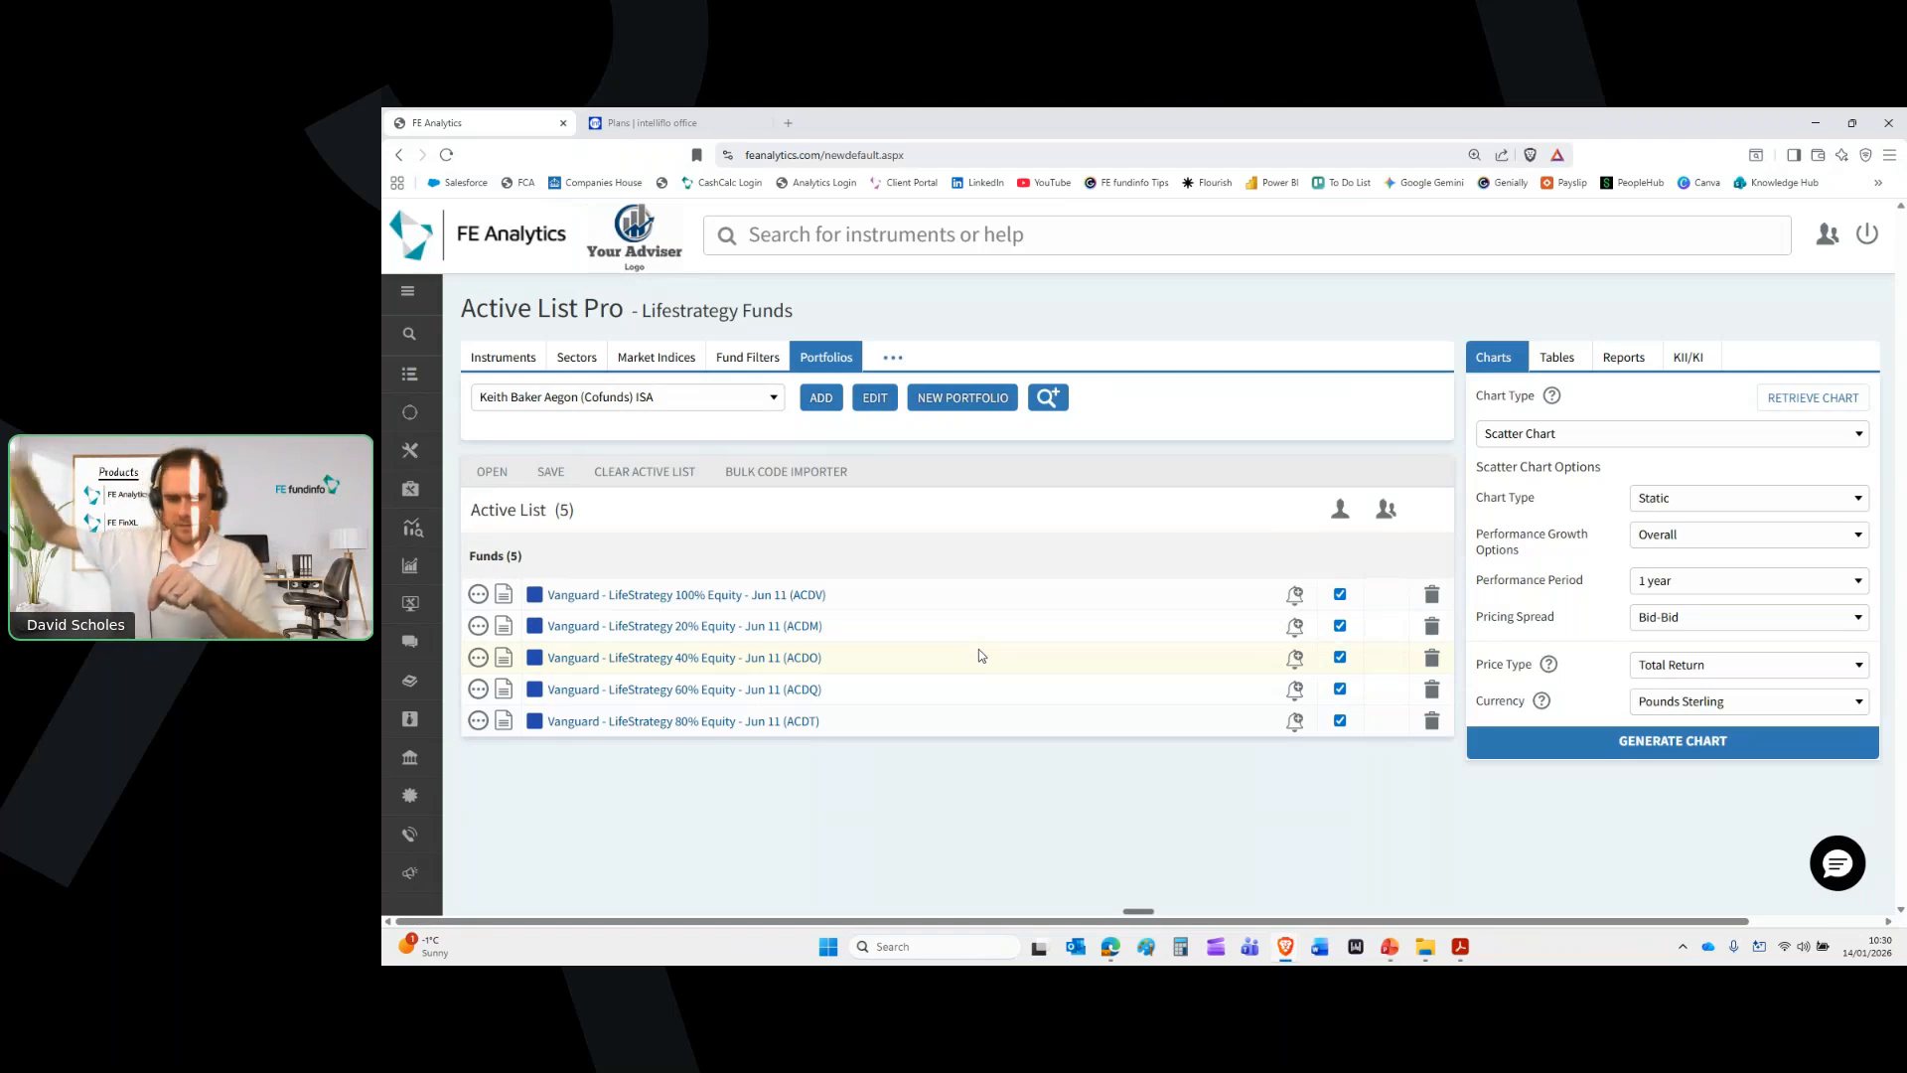
Add the client's pension portfolio to the active list and colour it red
left_click(675, 398)
type("kei")
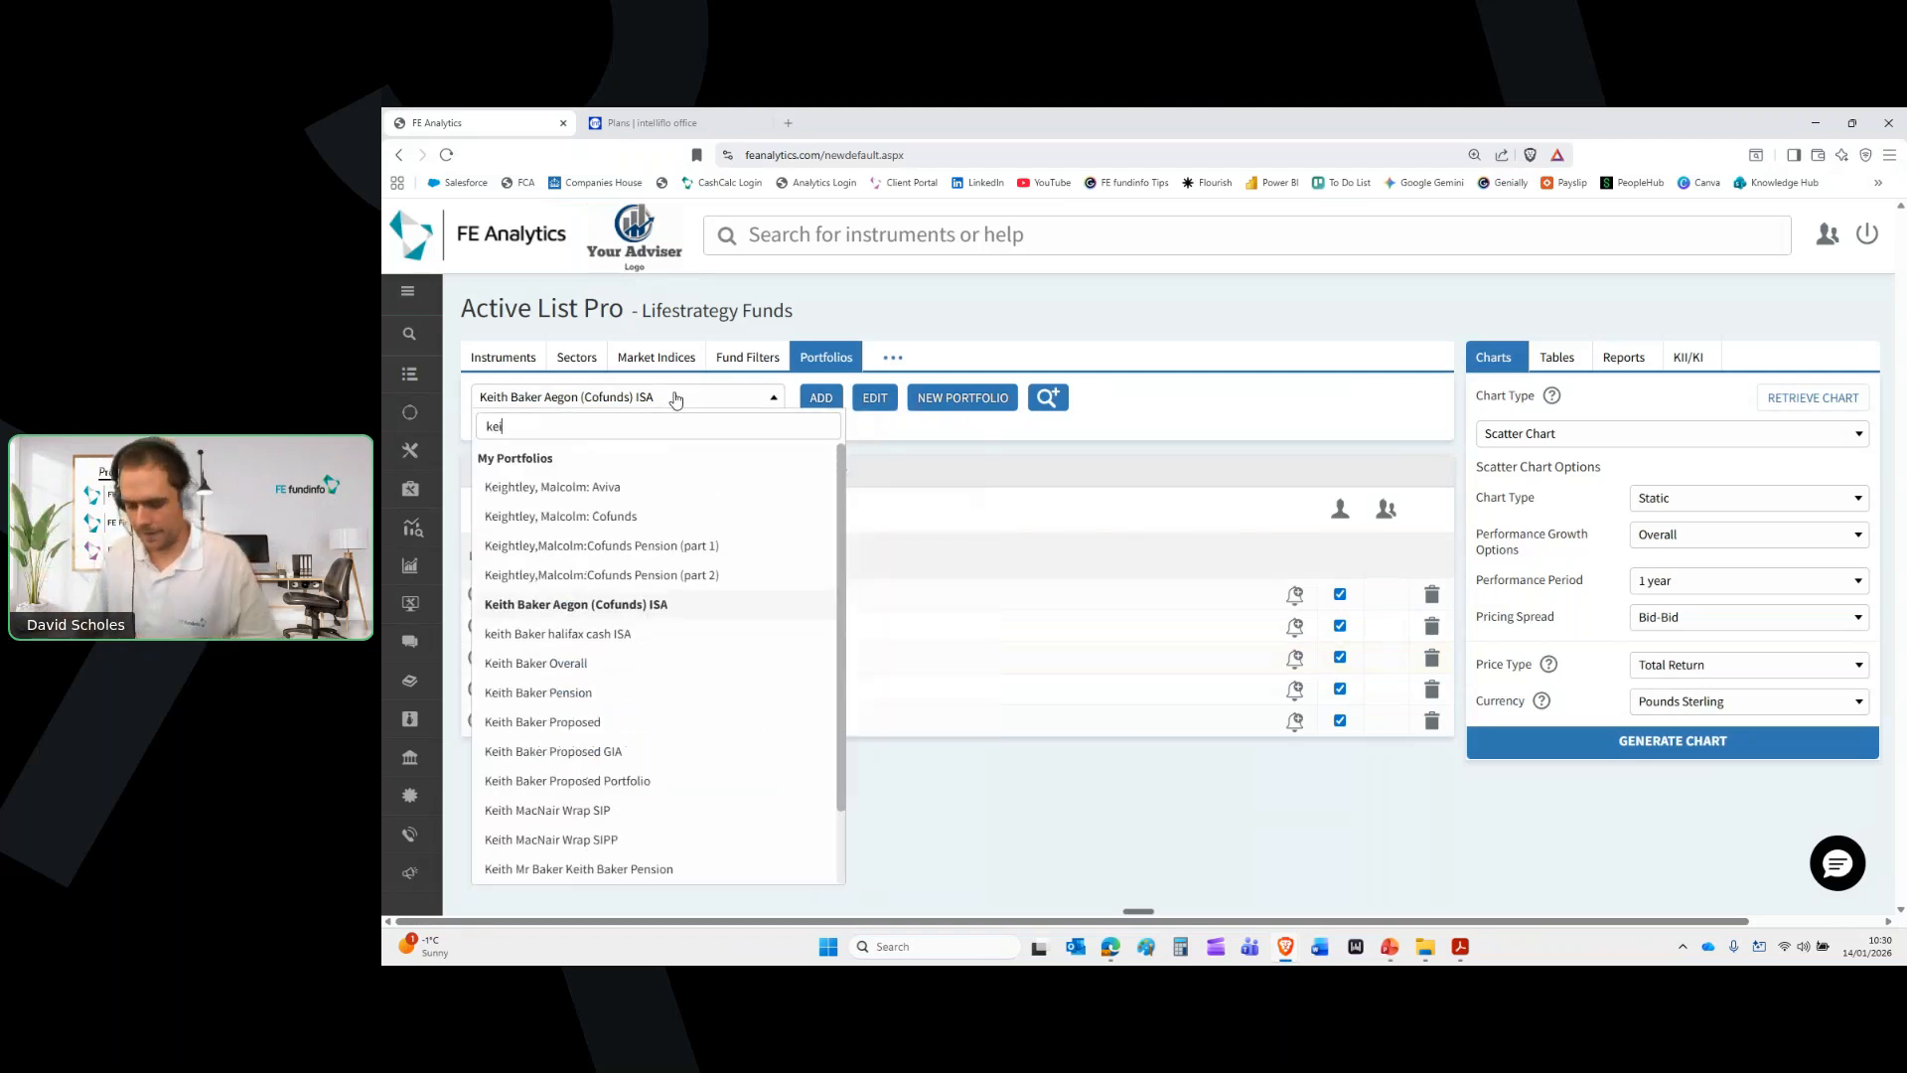
type("th ba")
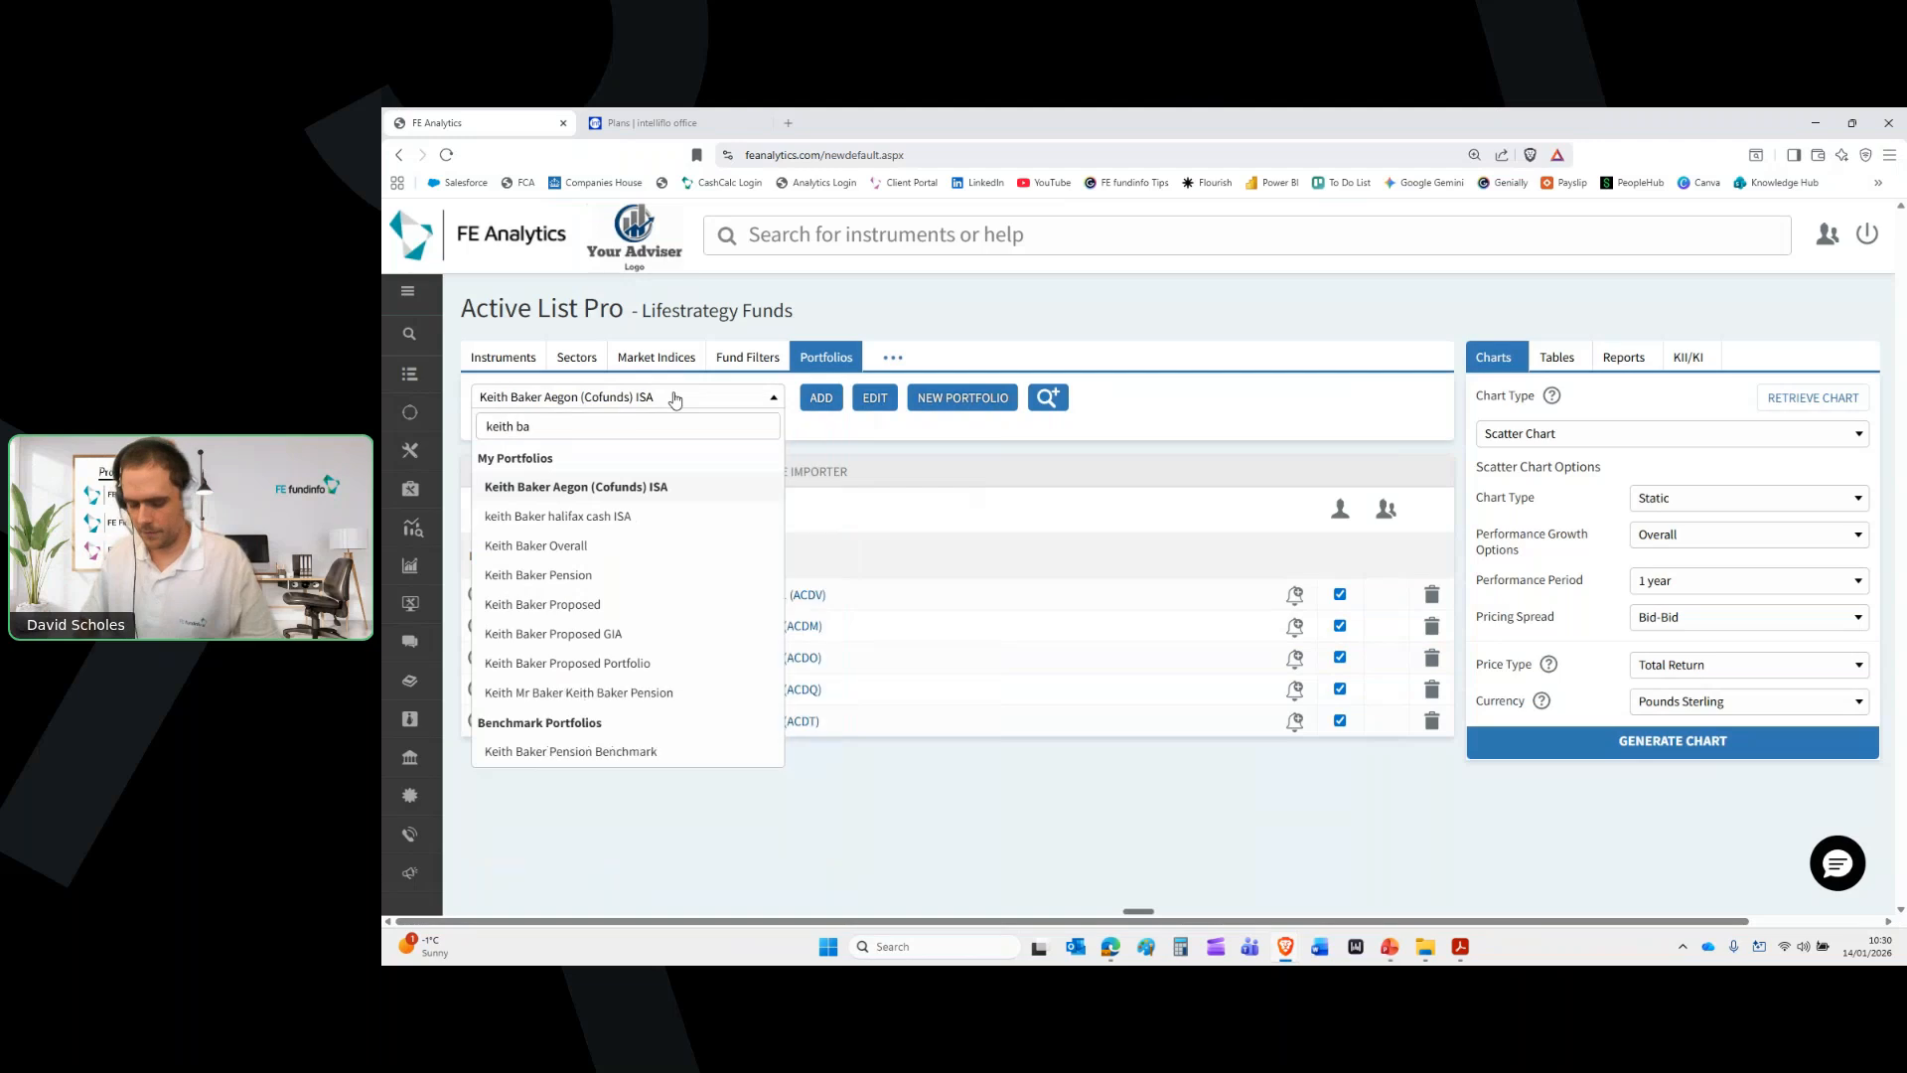
left_click(621, 574)
left_click(821, 397)
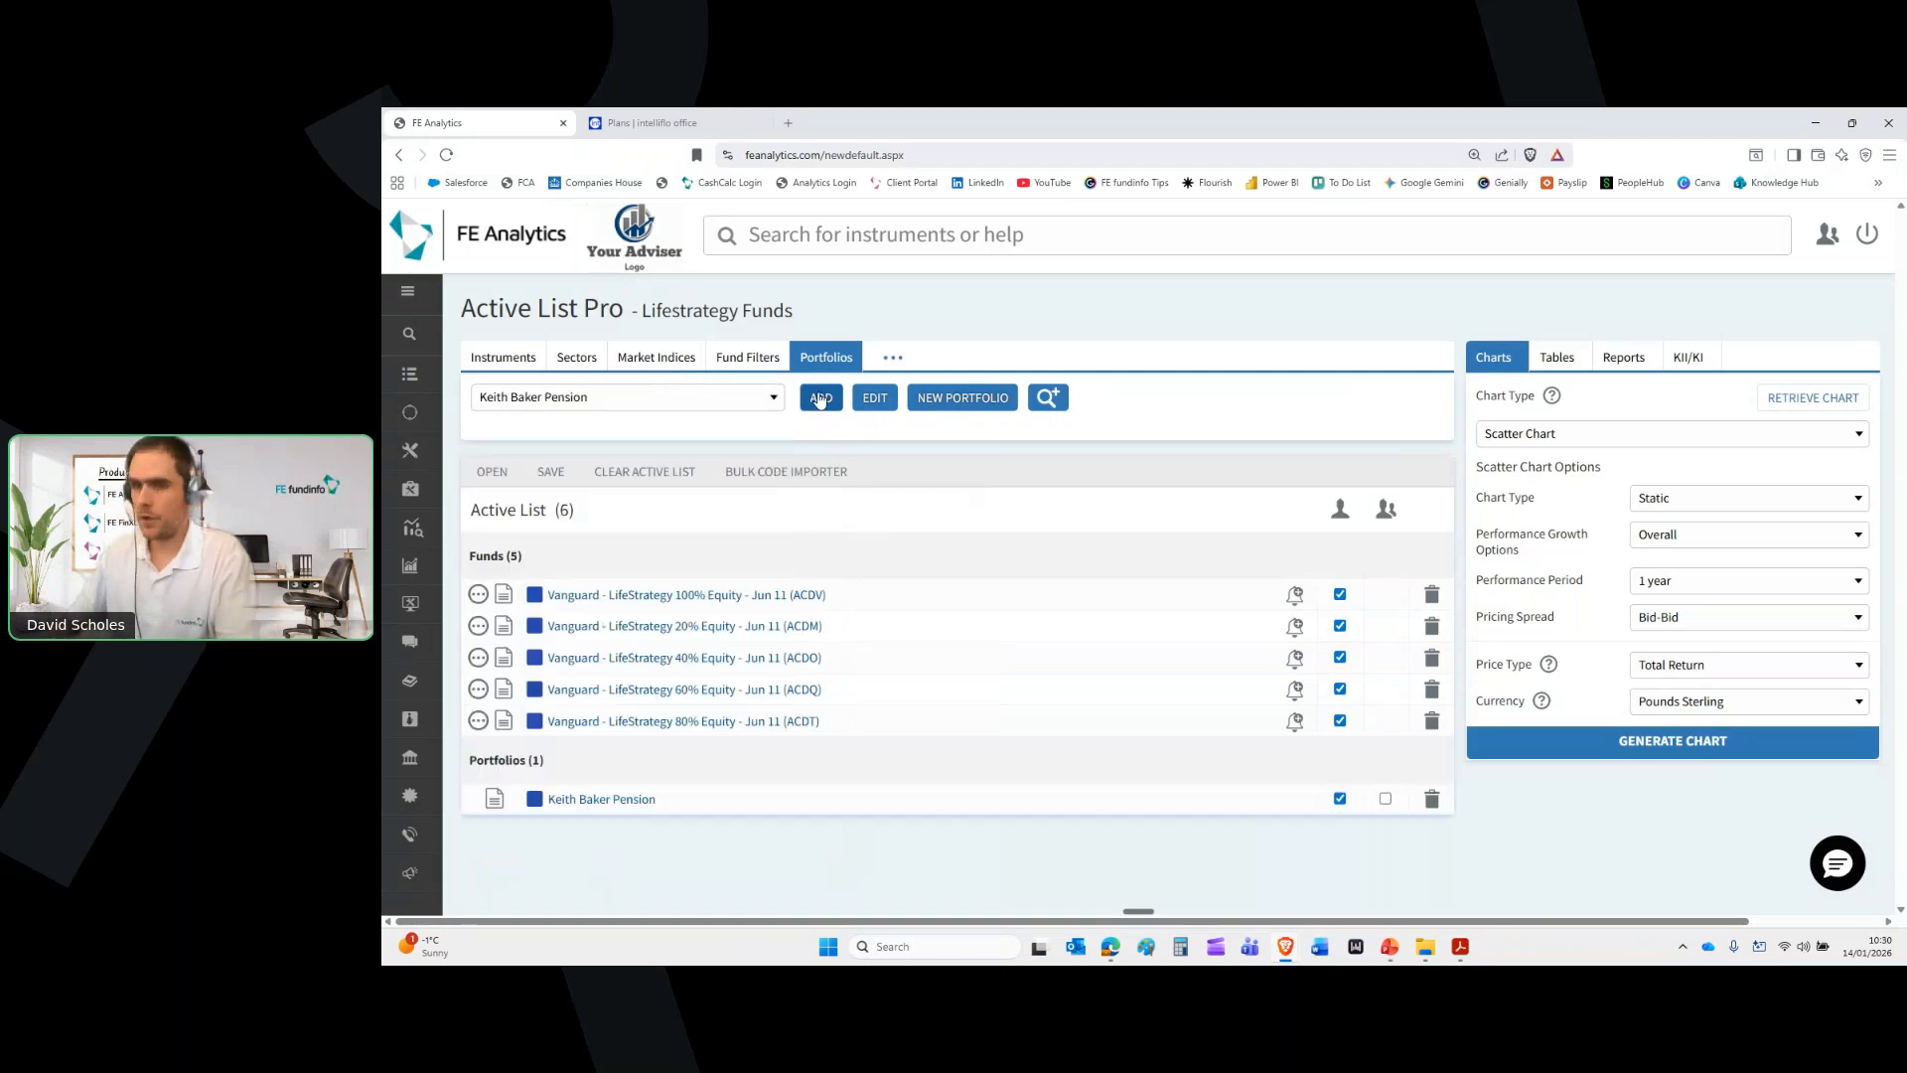
left_click(533, 806)
left_click(555, 811)
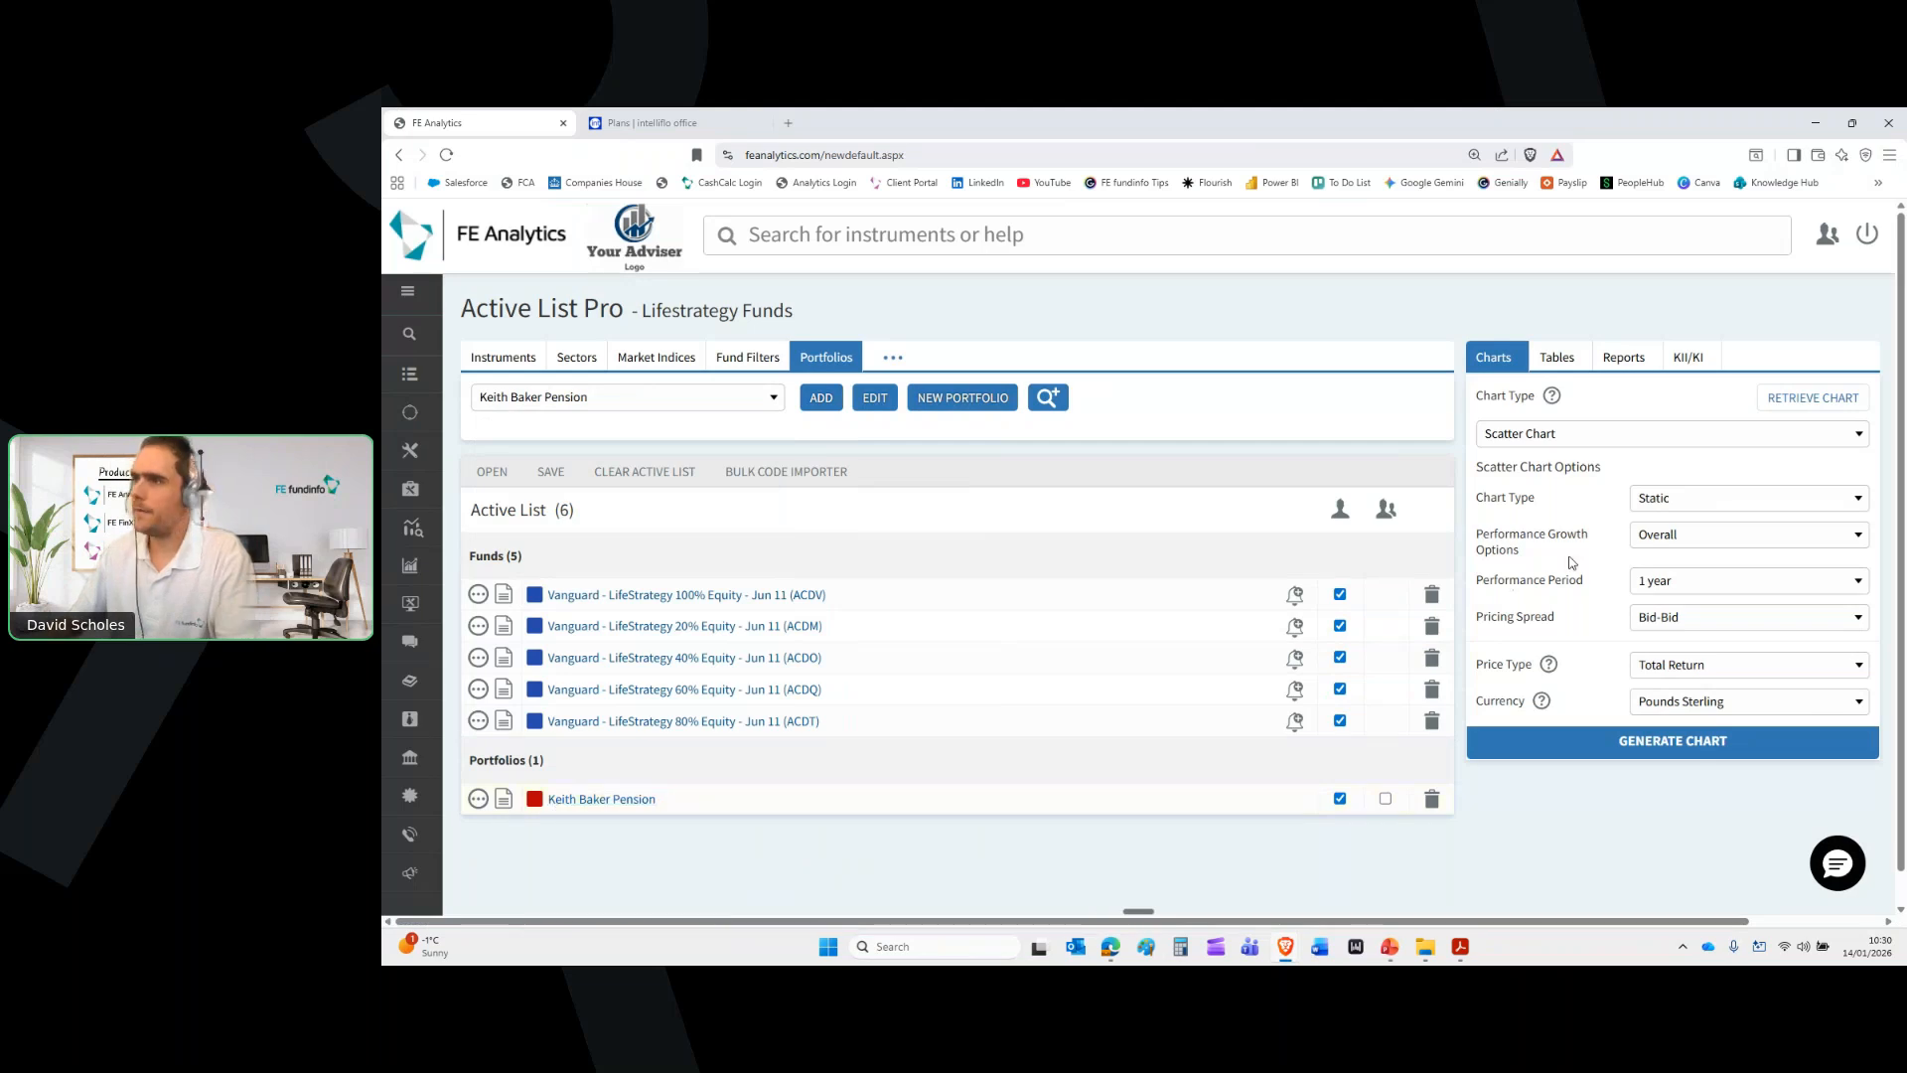
Generate the scatter chart over a 5-year performance period and enlarge the loading window
left_click(1669, 600)
left_click(1655, 832)
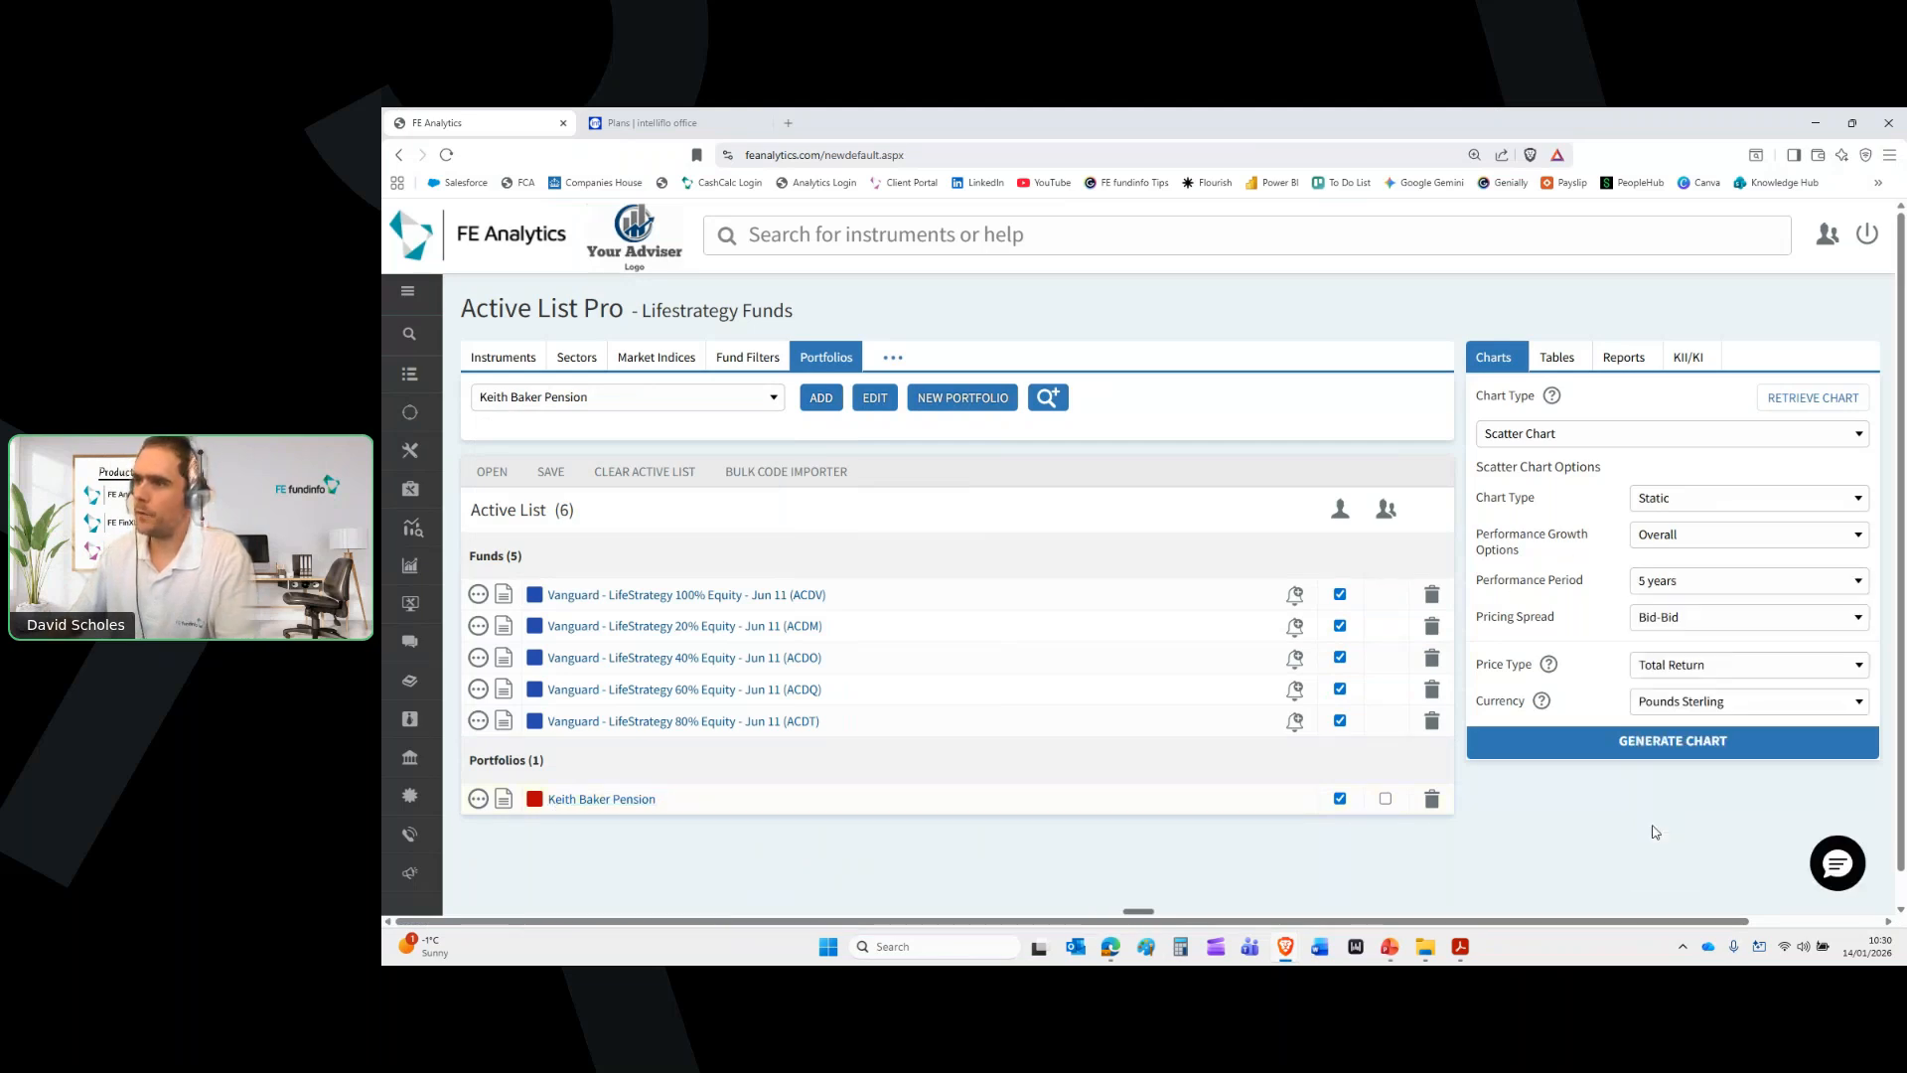
left_click(1657, 742)
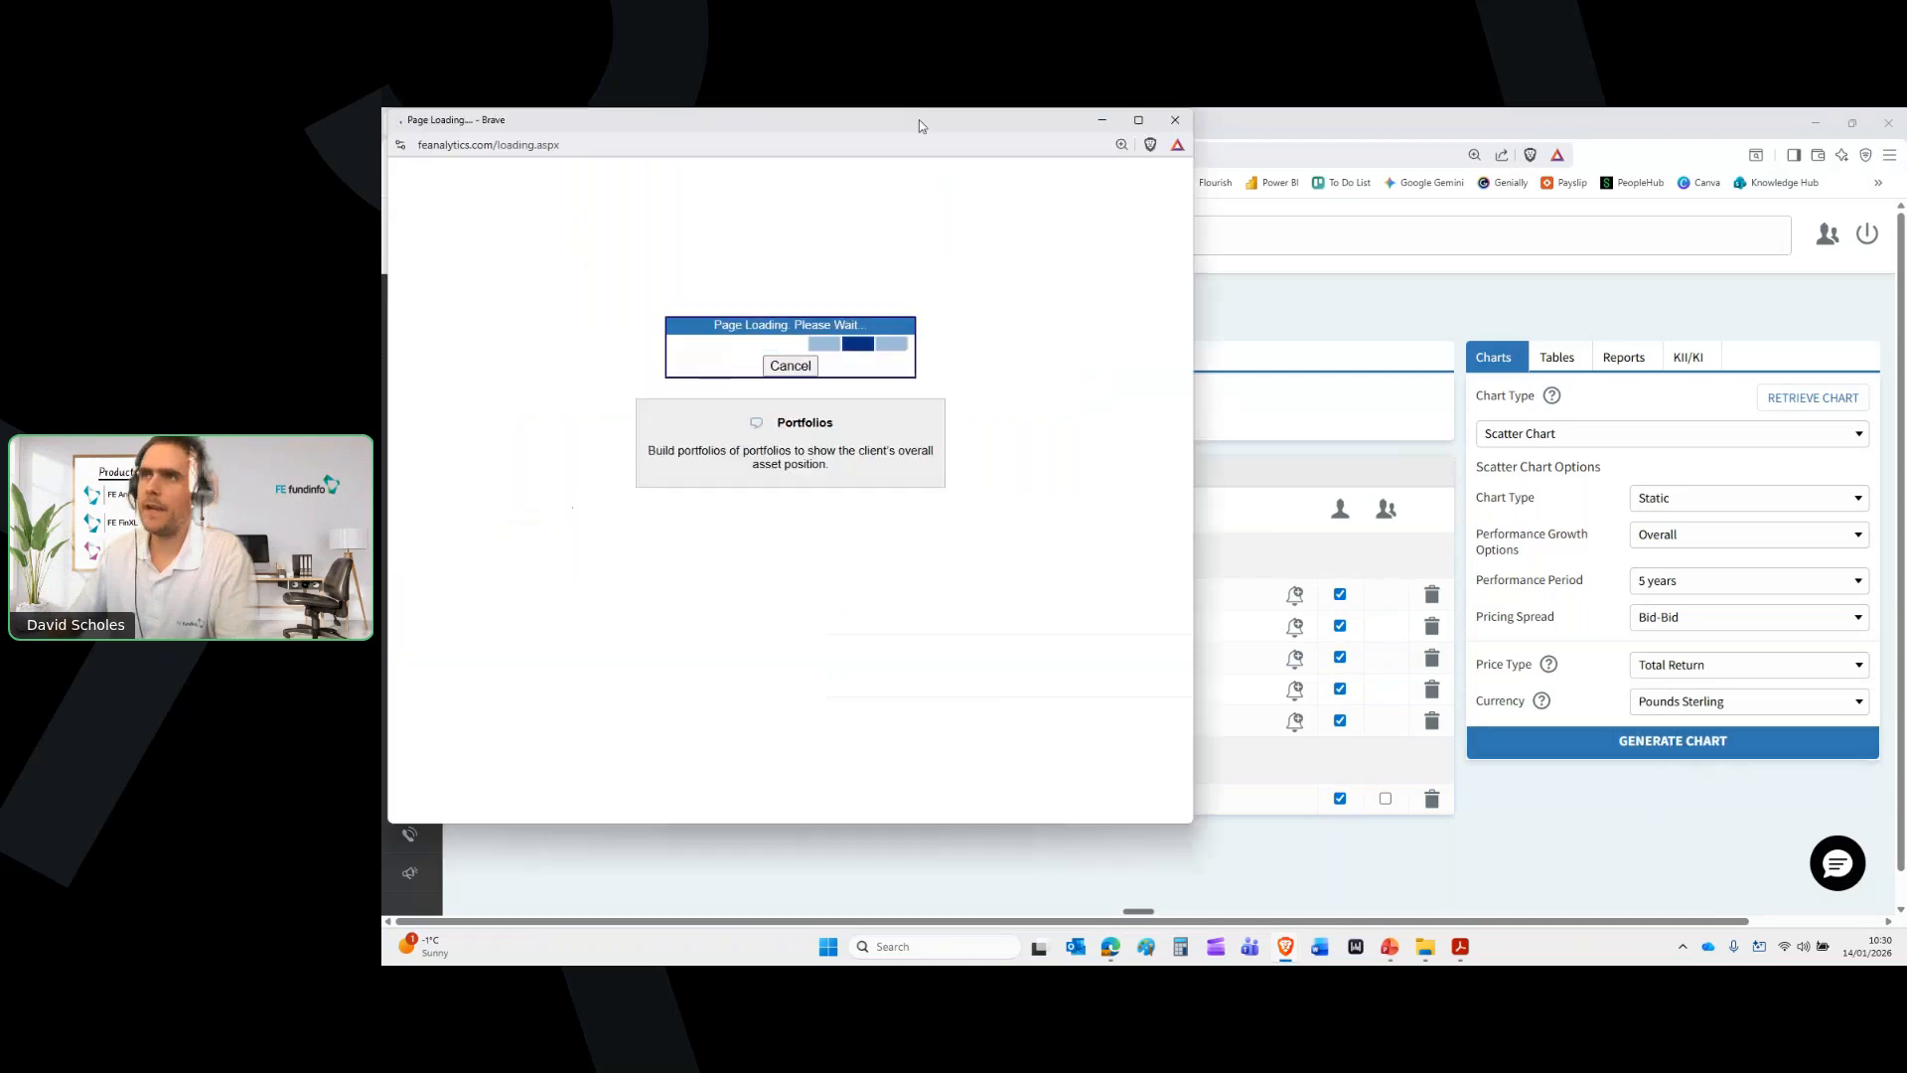
double_click(920, 119)
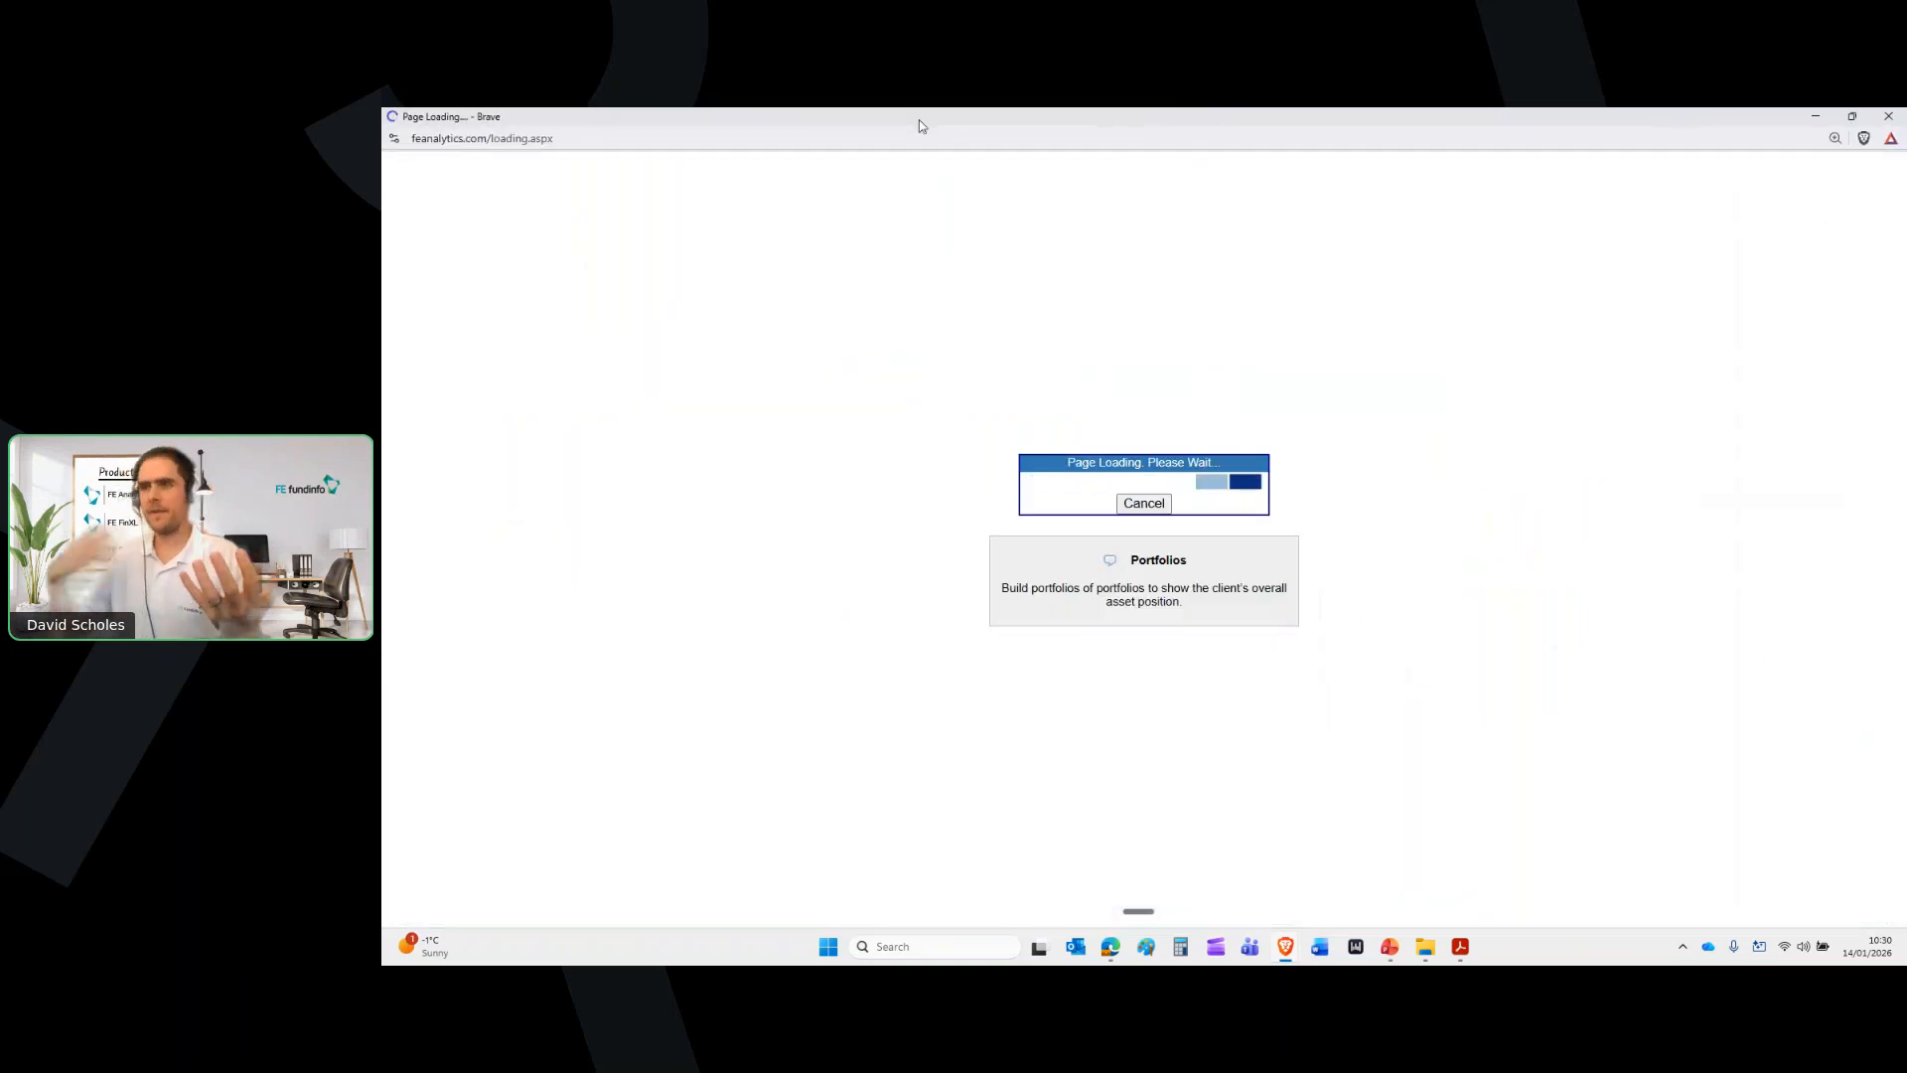
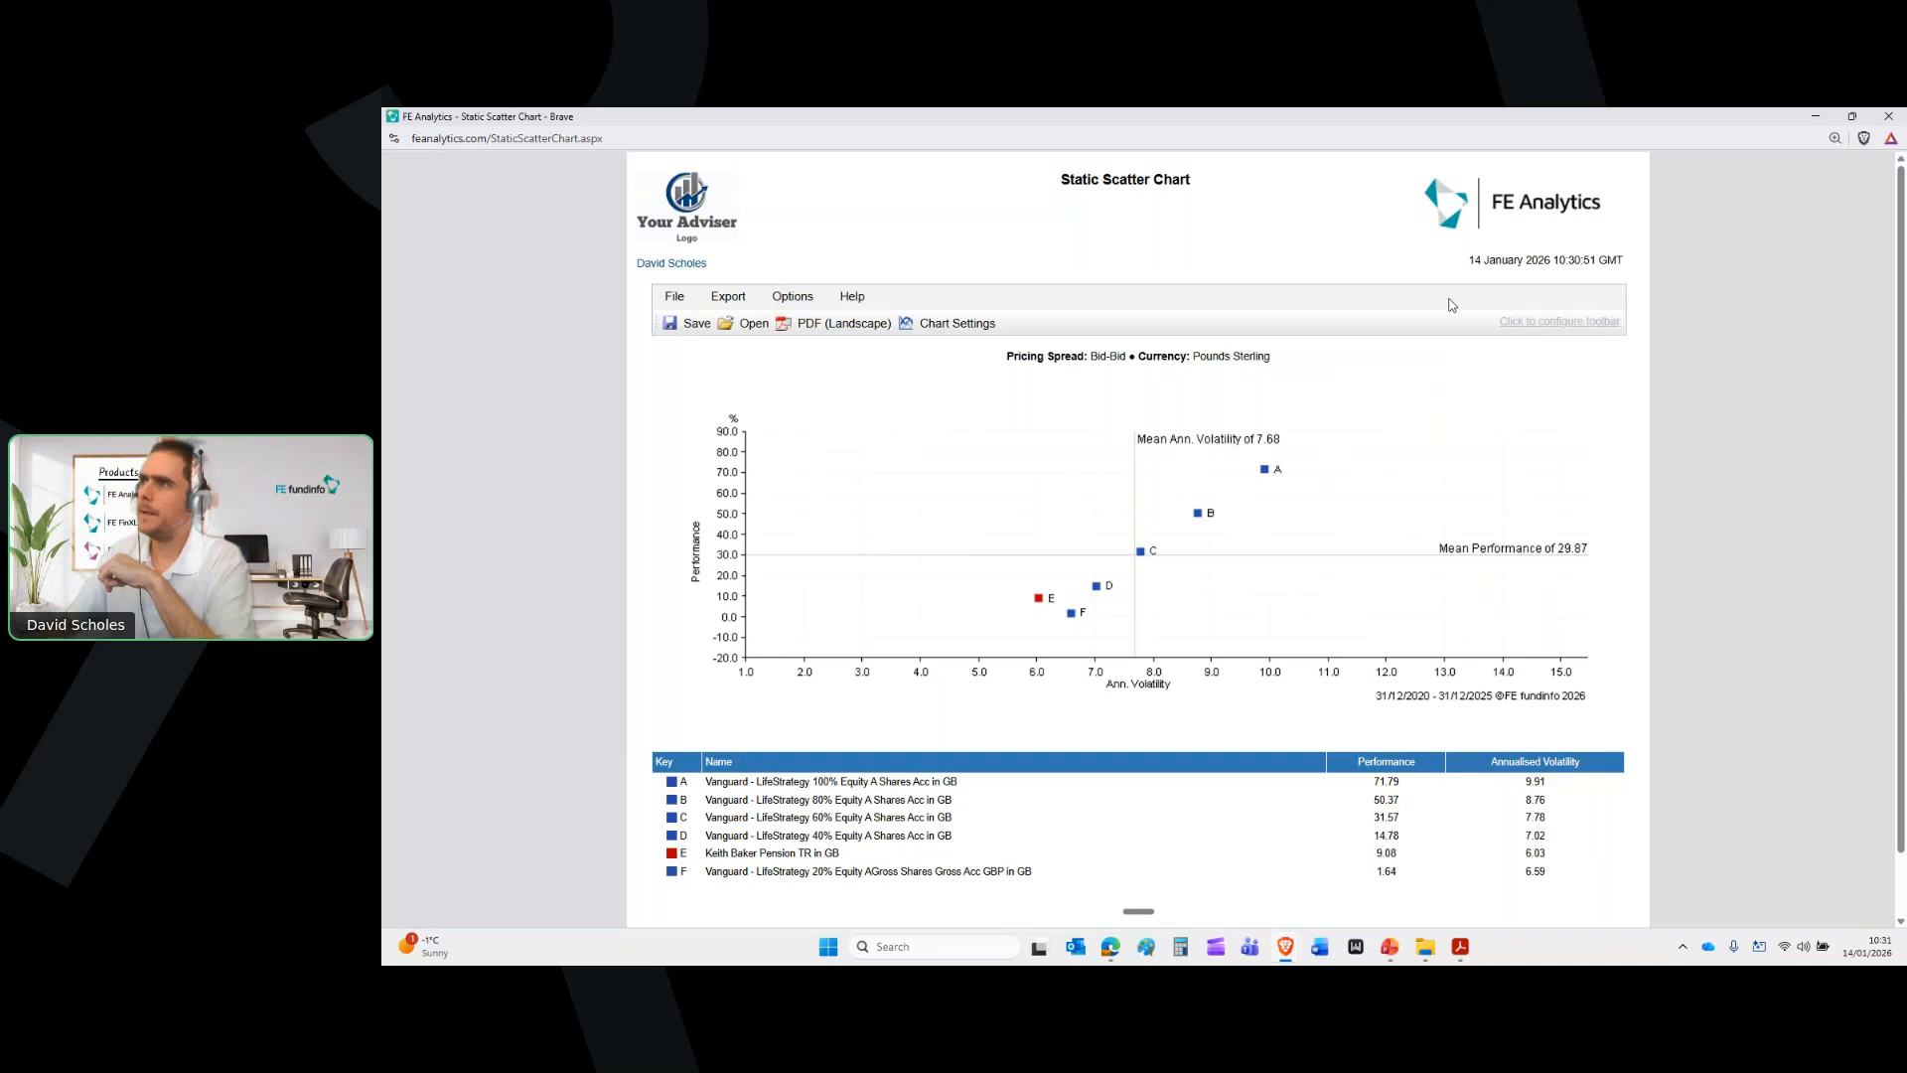
Close the Static Scatter Chart and expand Portfolio Tools in the side menu
left_click(1903, 114)
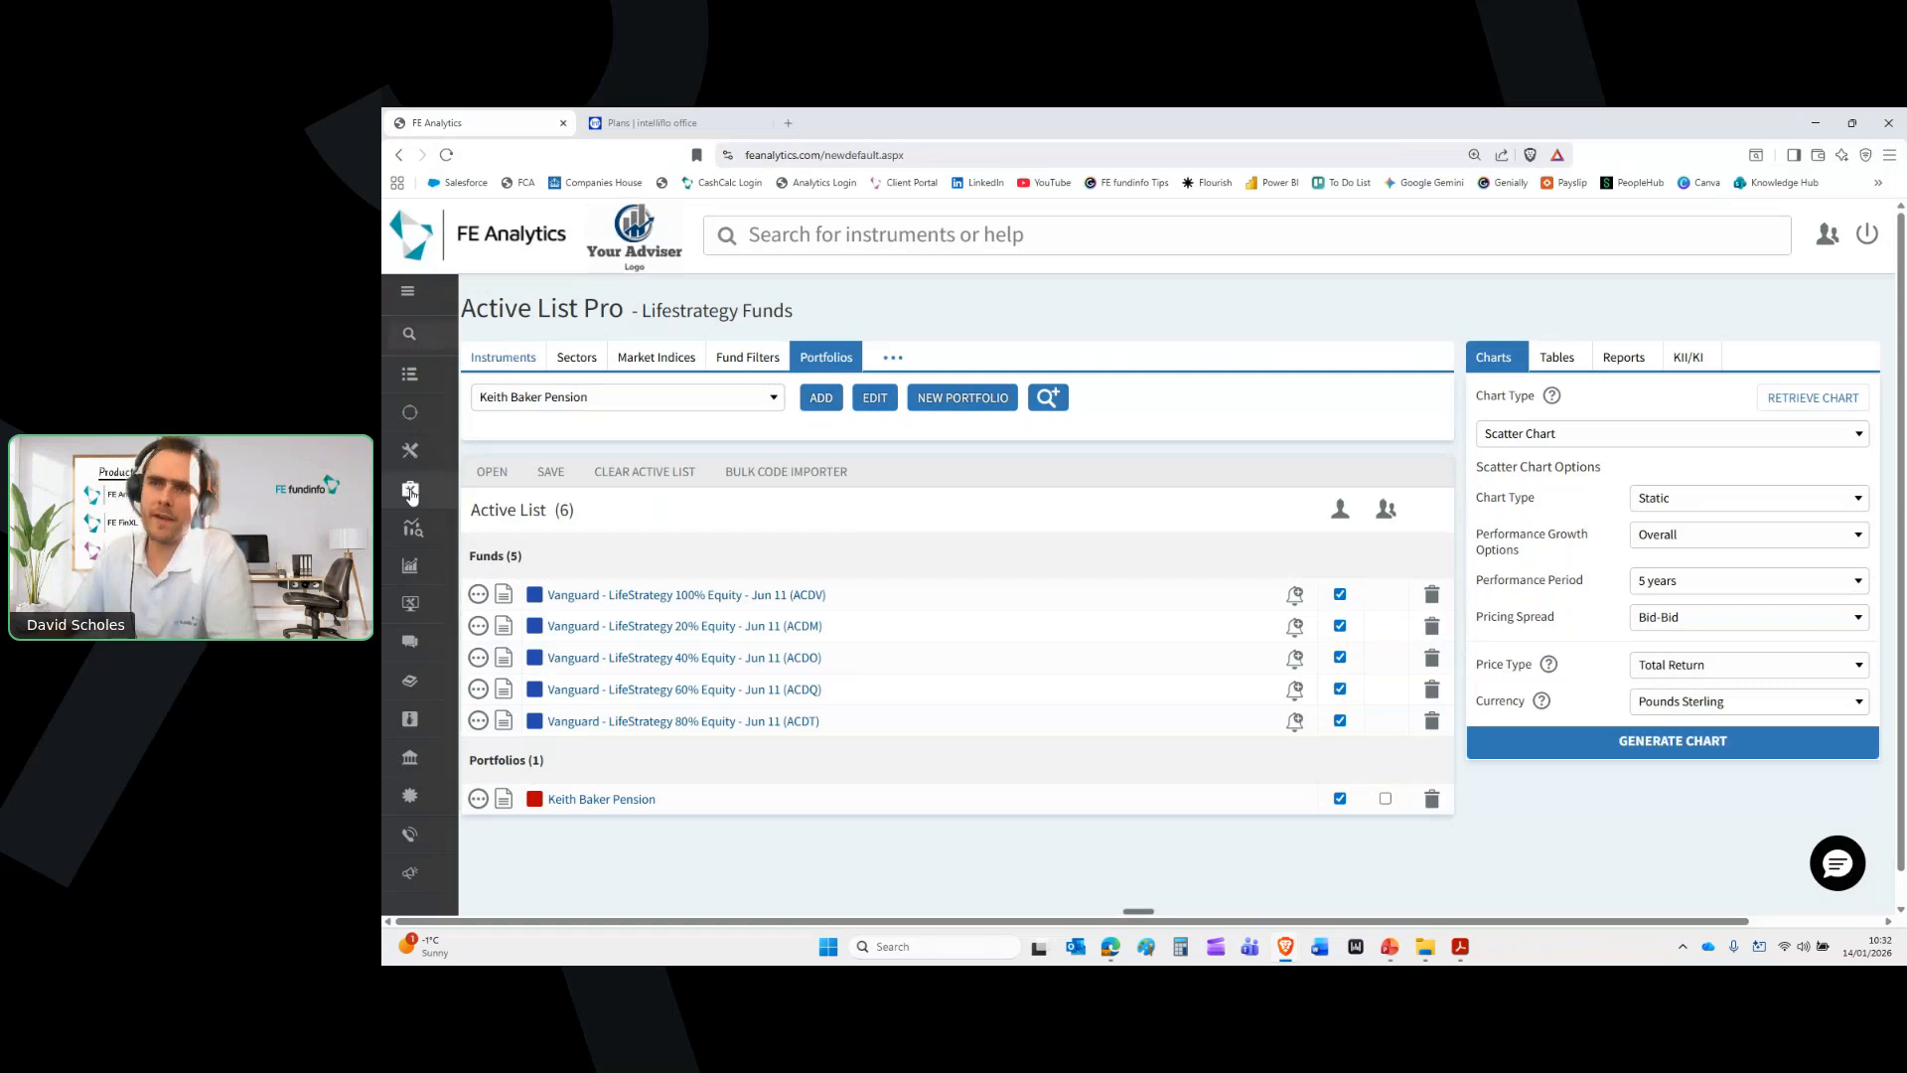
left_click(477, 491)
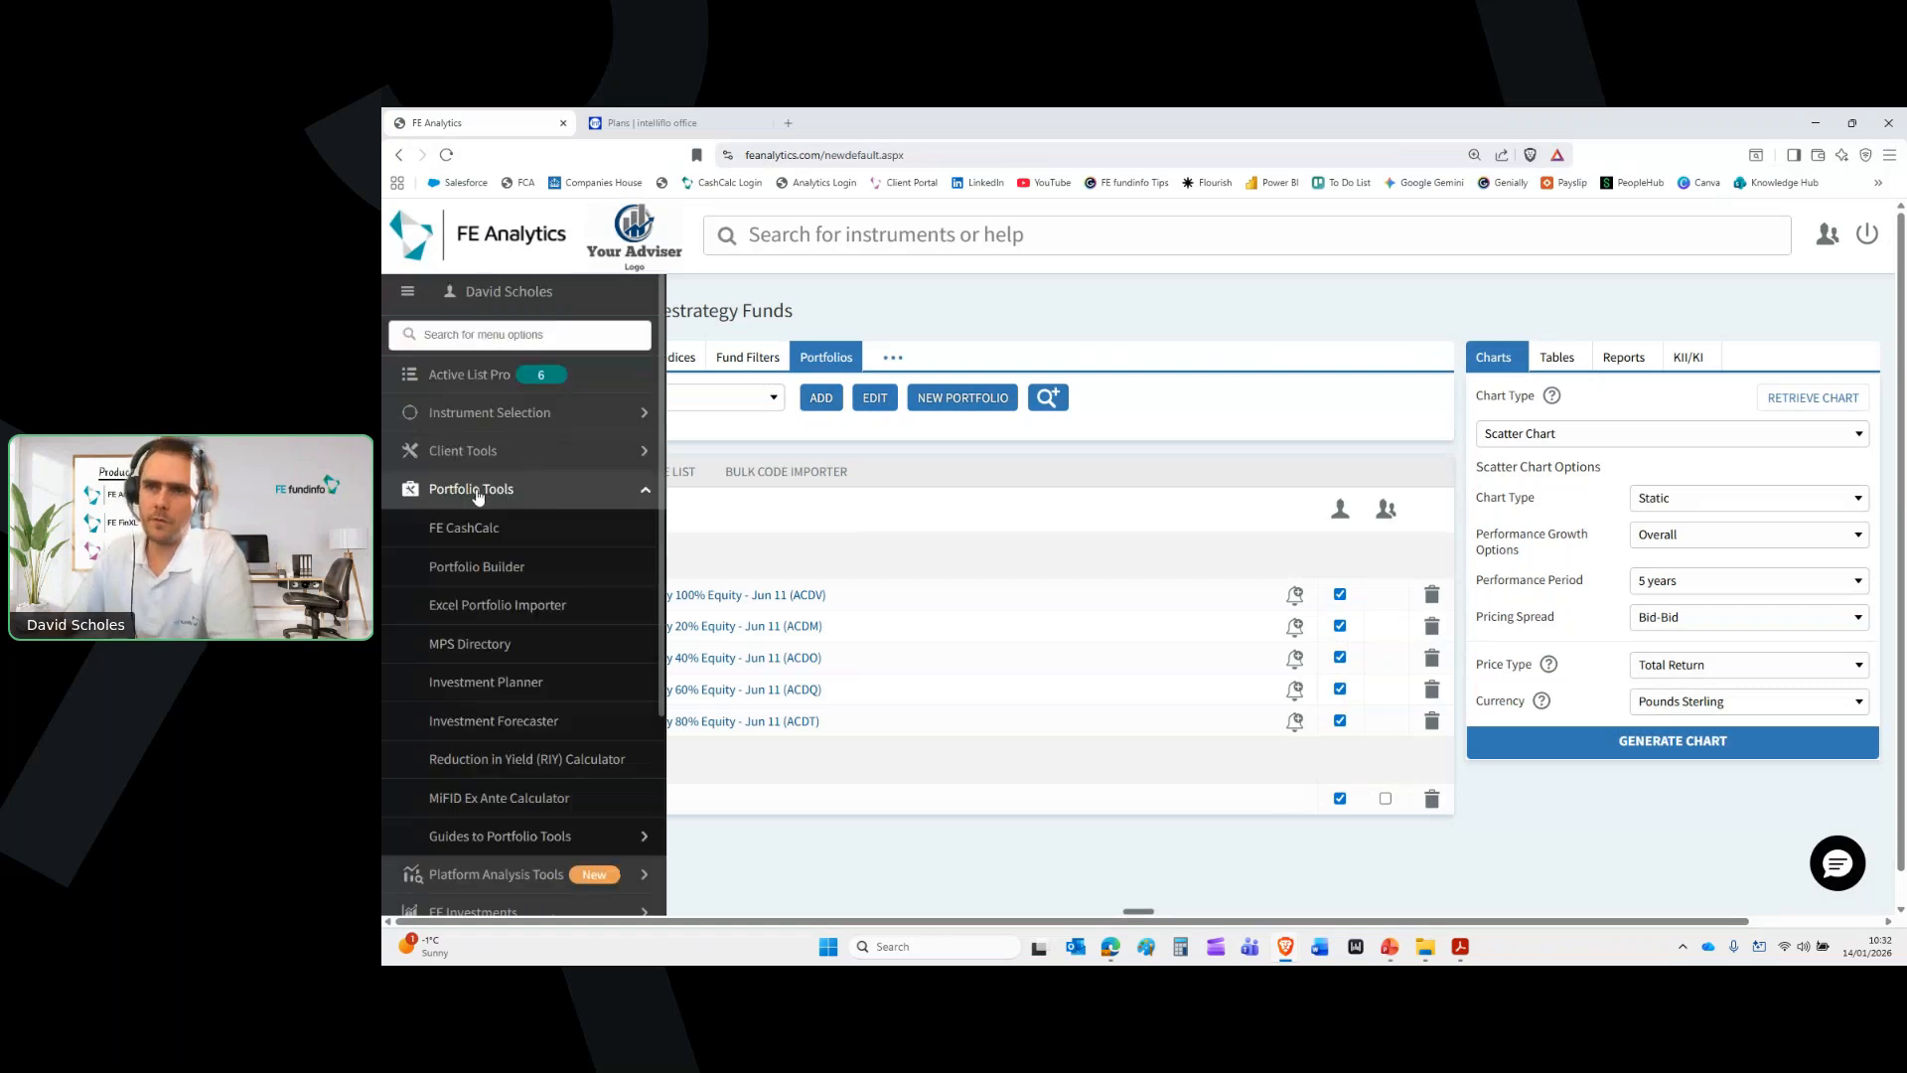
Browse the full-screen MPS Directory and view King & Shaxson's provider profile
left_click(470, 645)
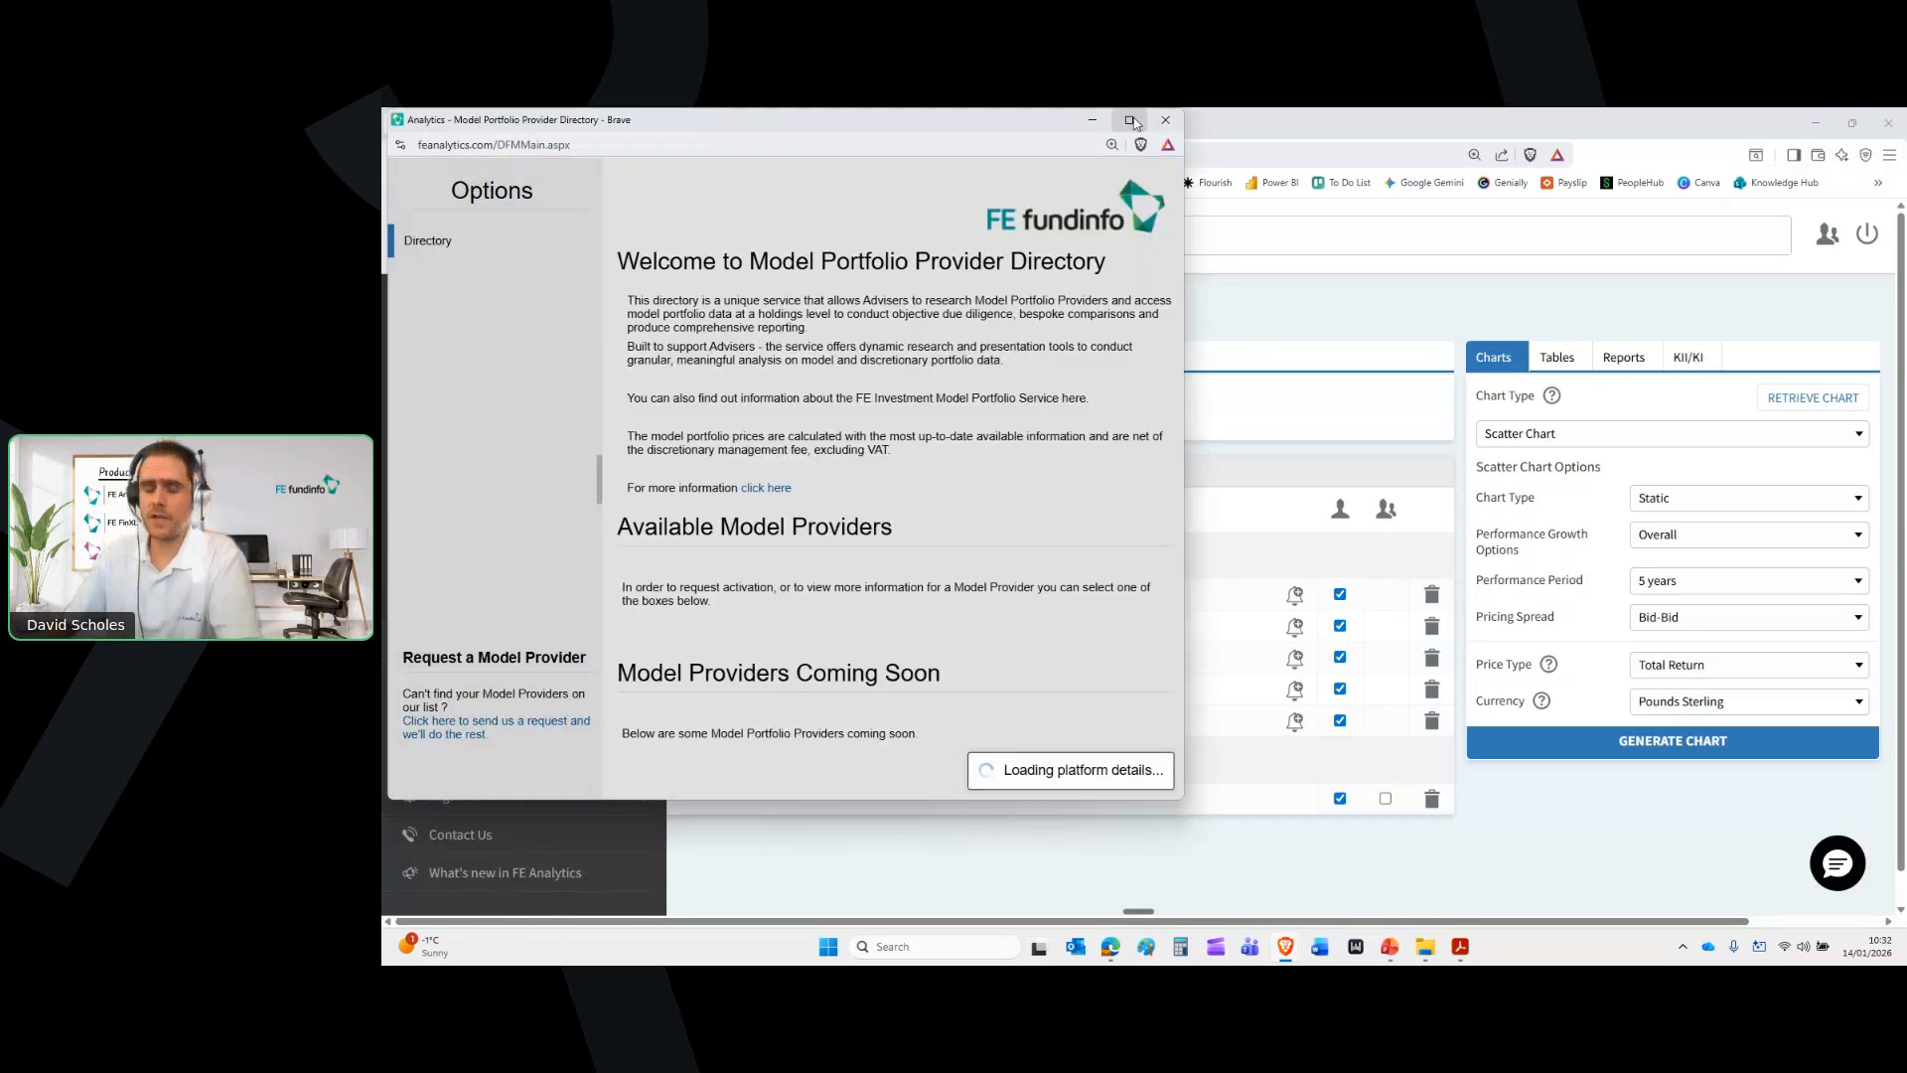
left_click(1130, 120)
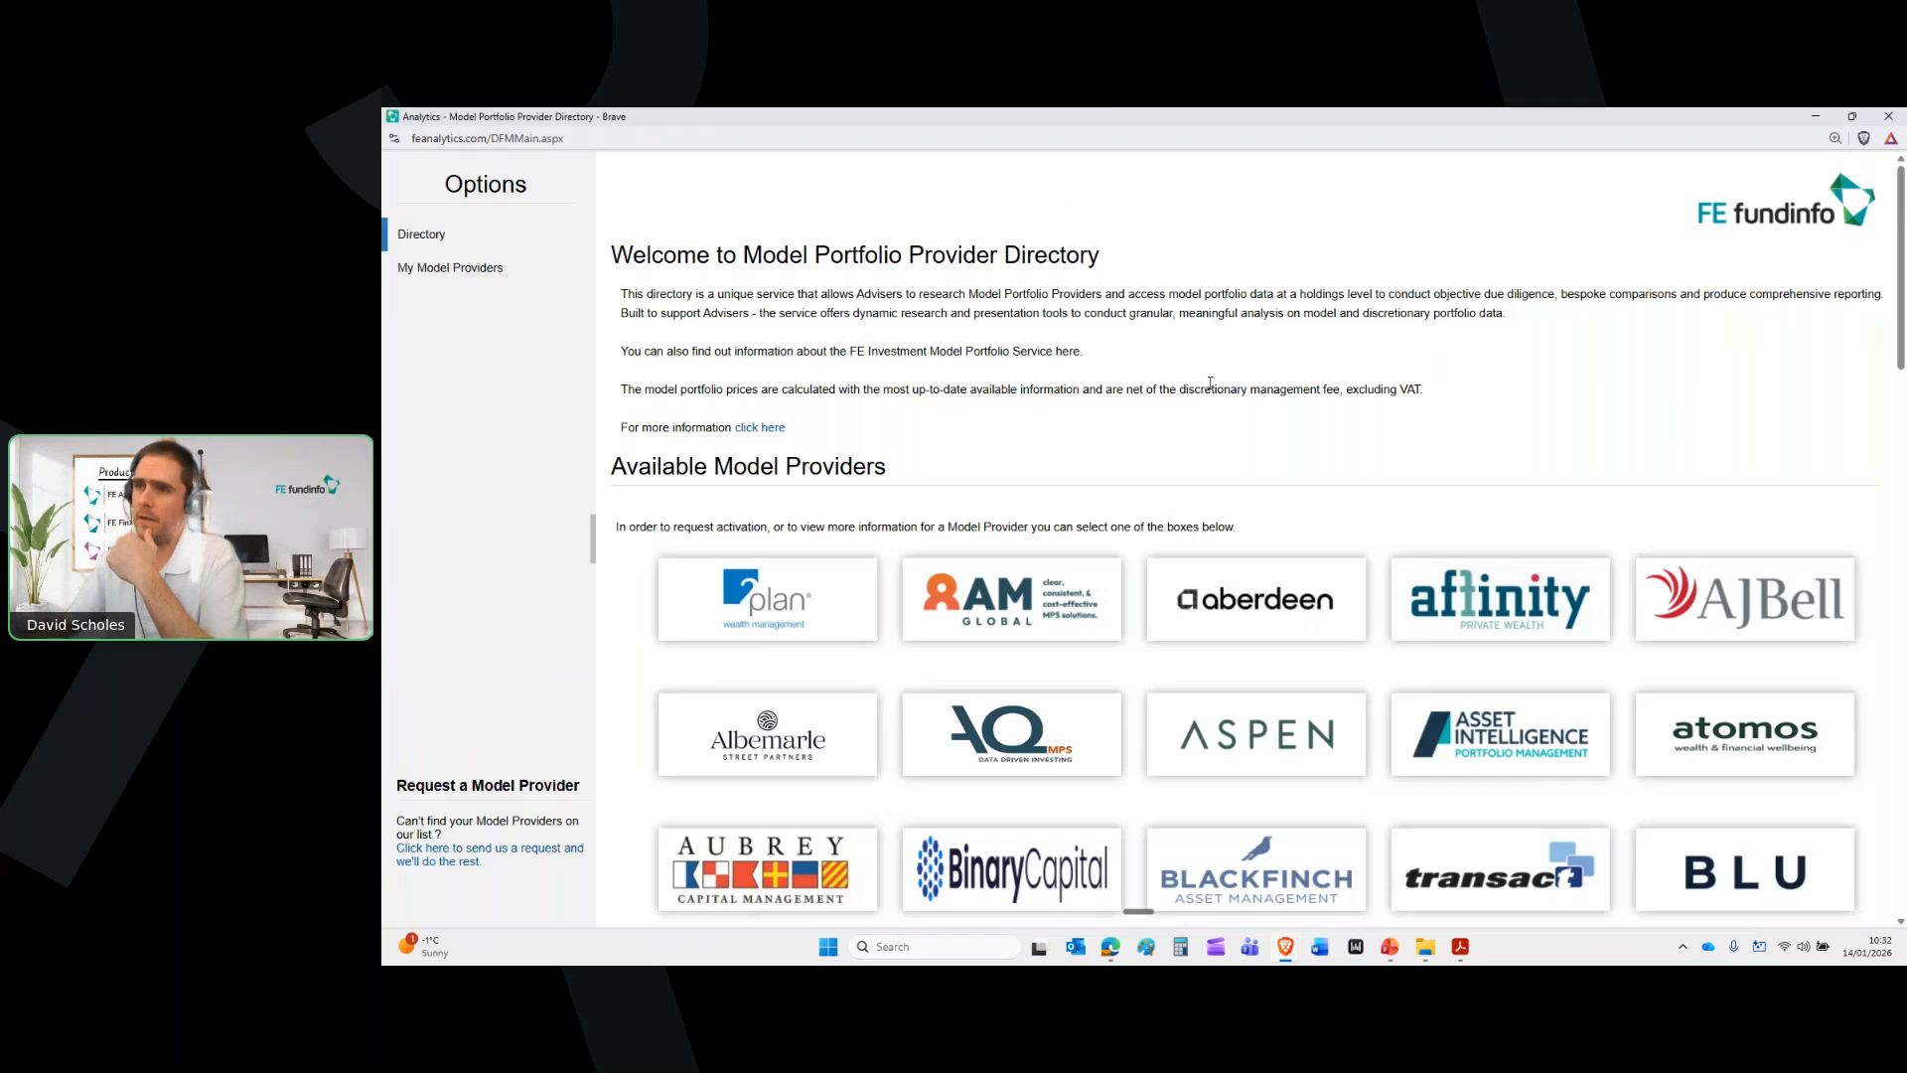
scroll(1210, 382, "down", 1)
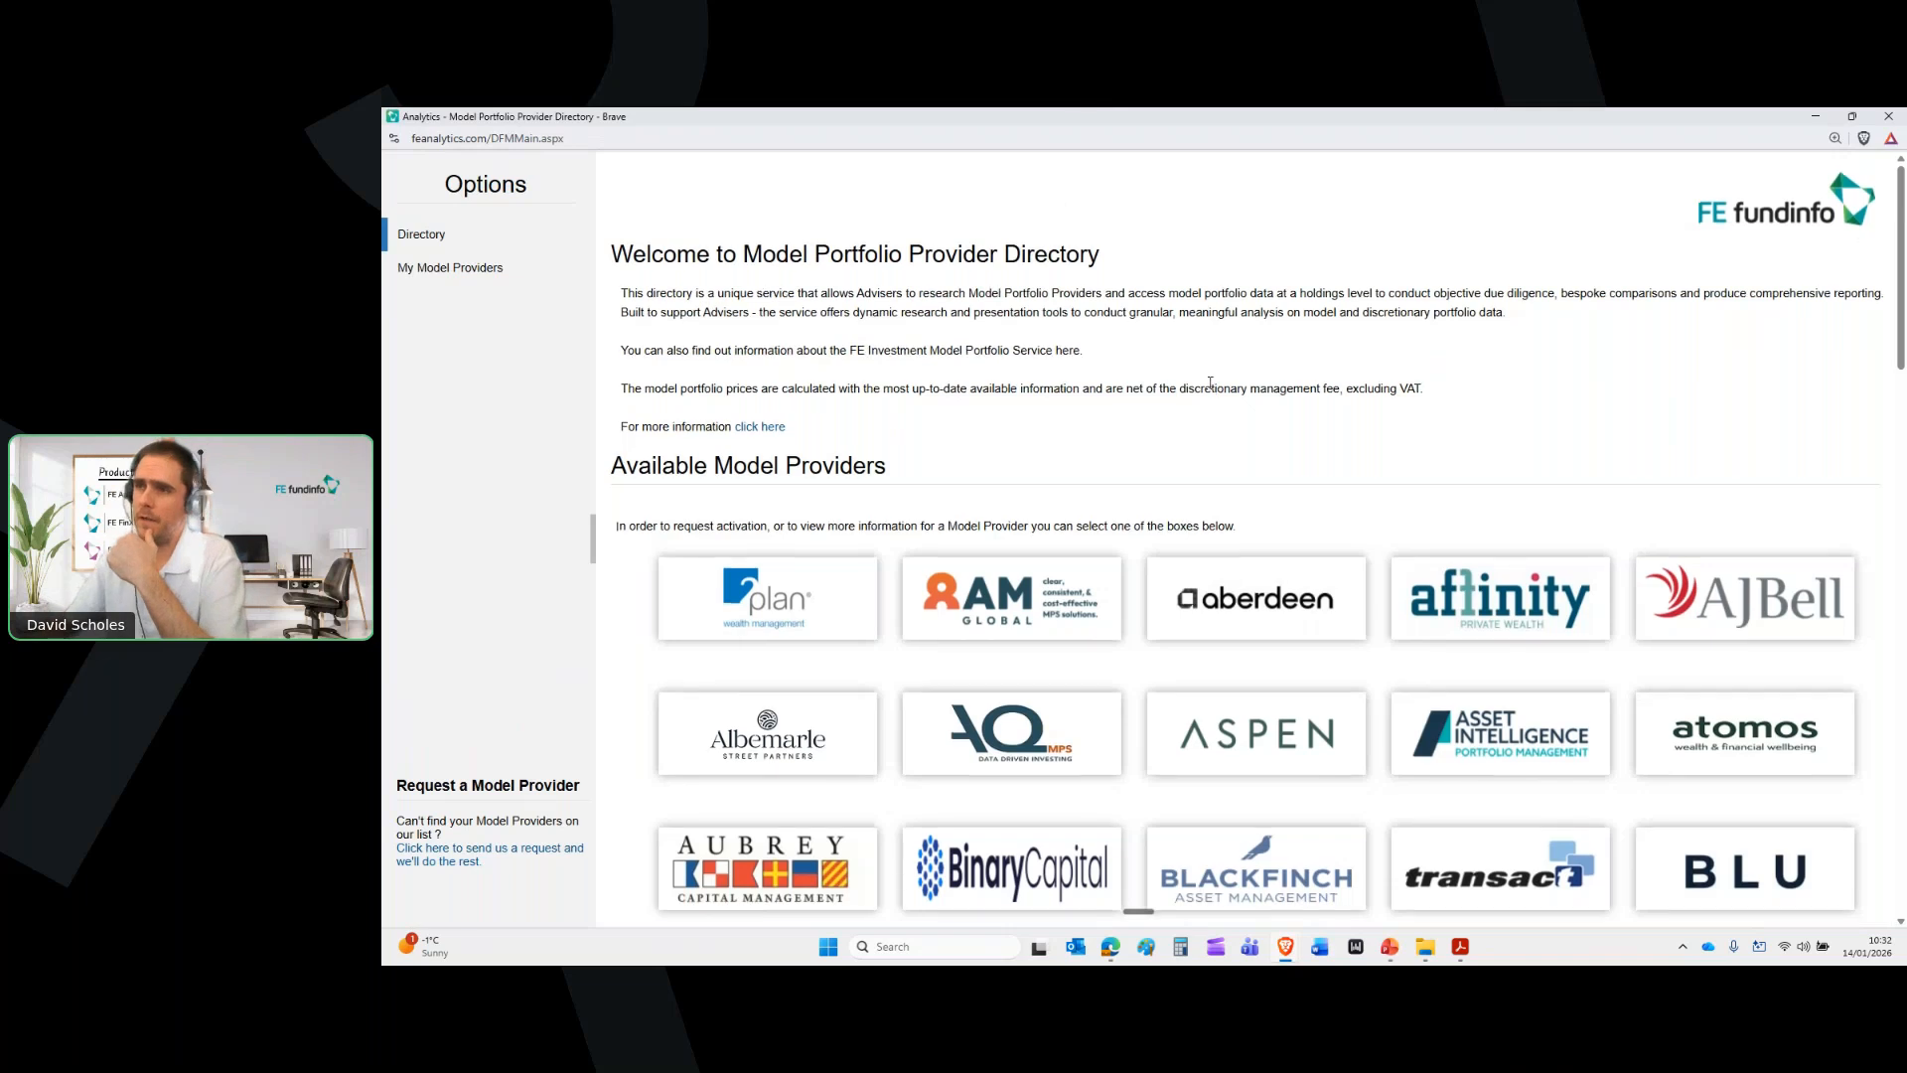
scroll(1210, 383, "down", 6)
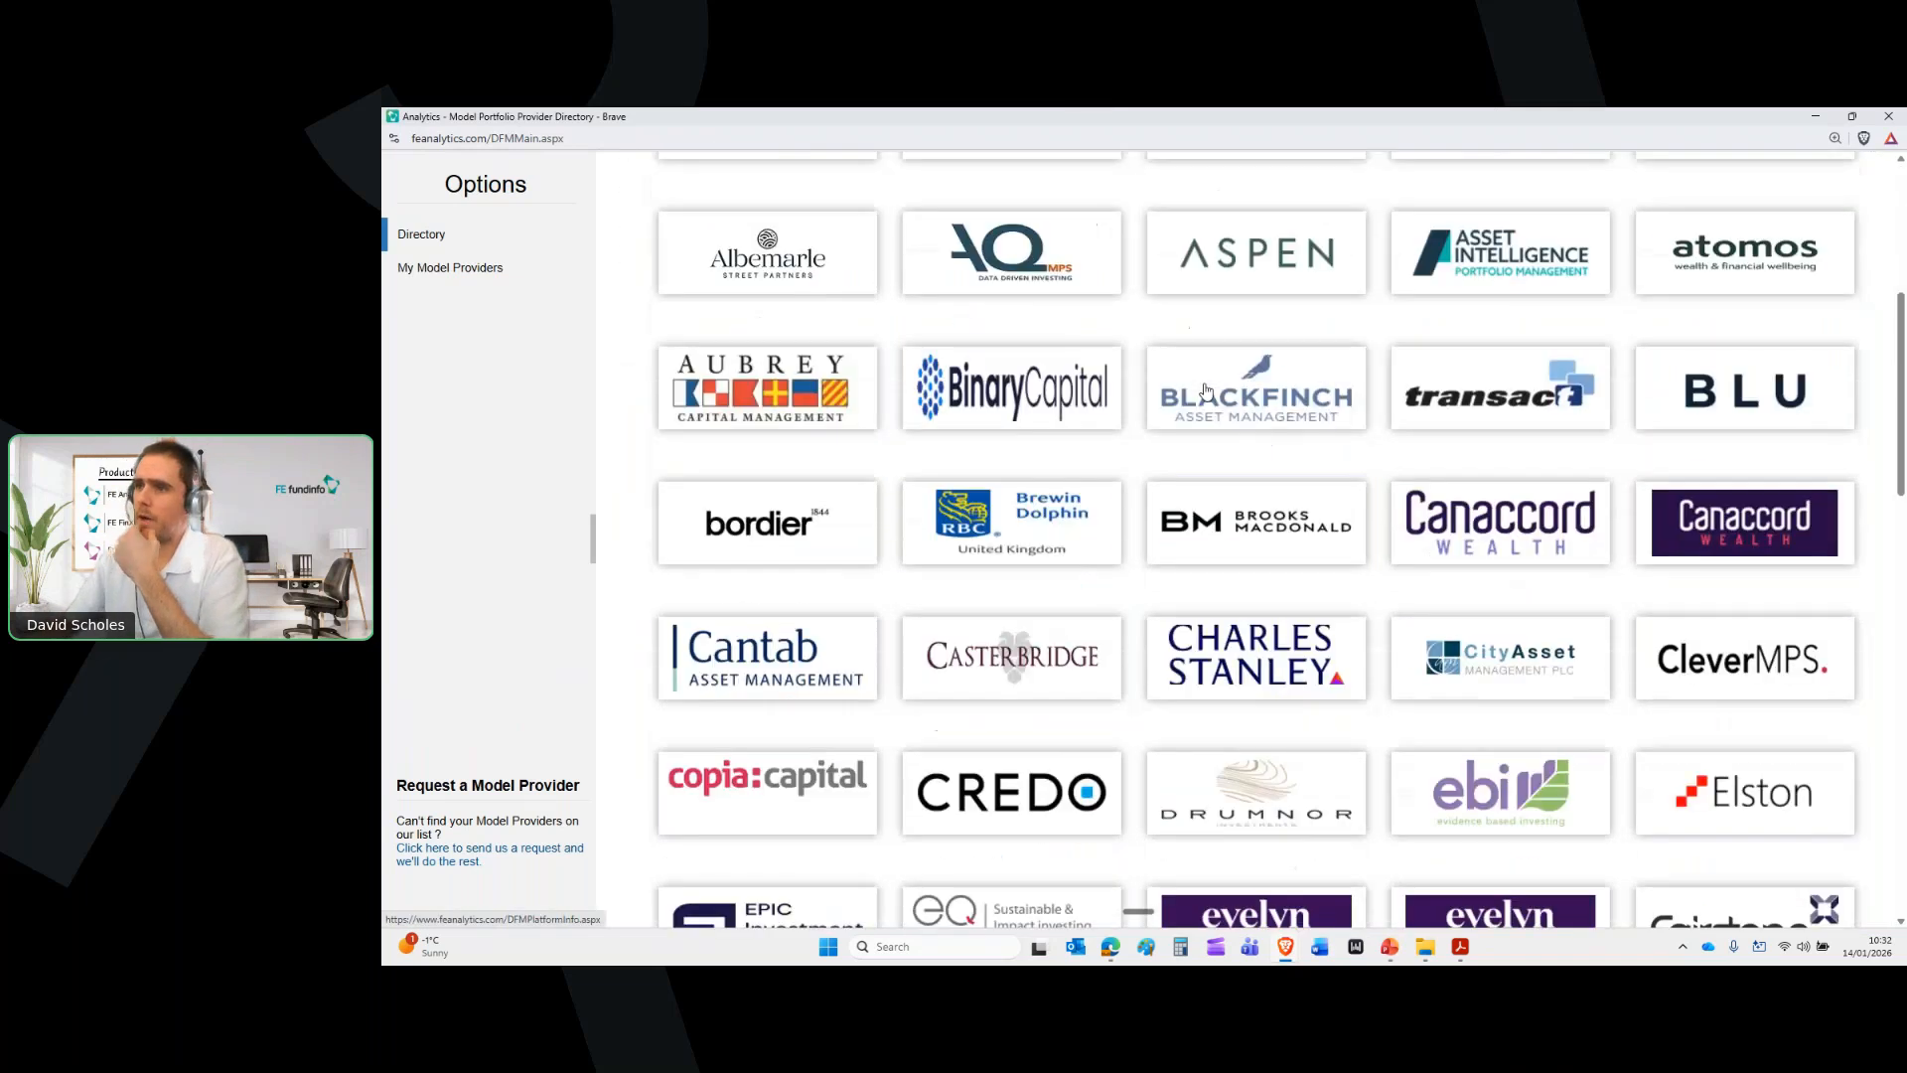
scroll(1206, 390, "down", 5)
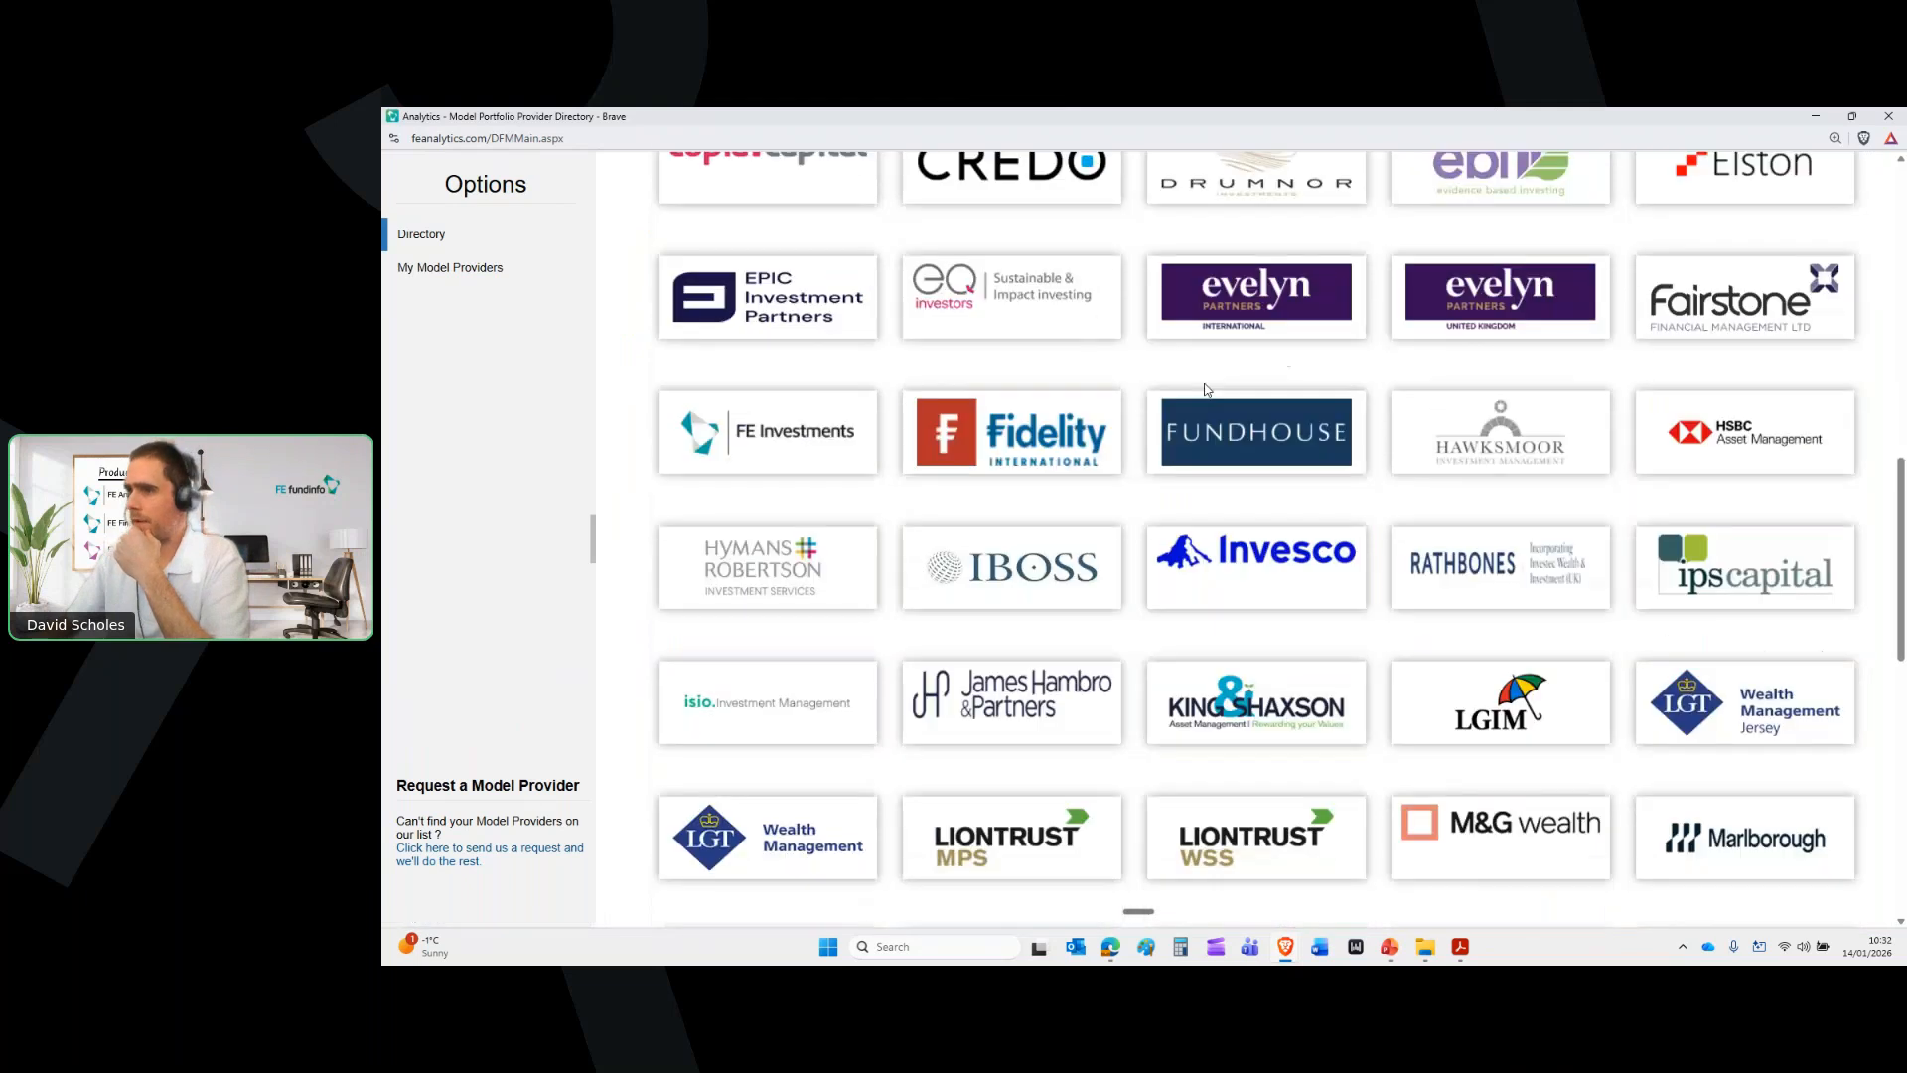
left_click(1256, 717)
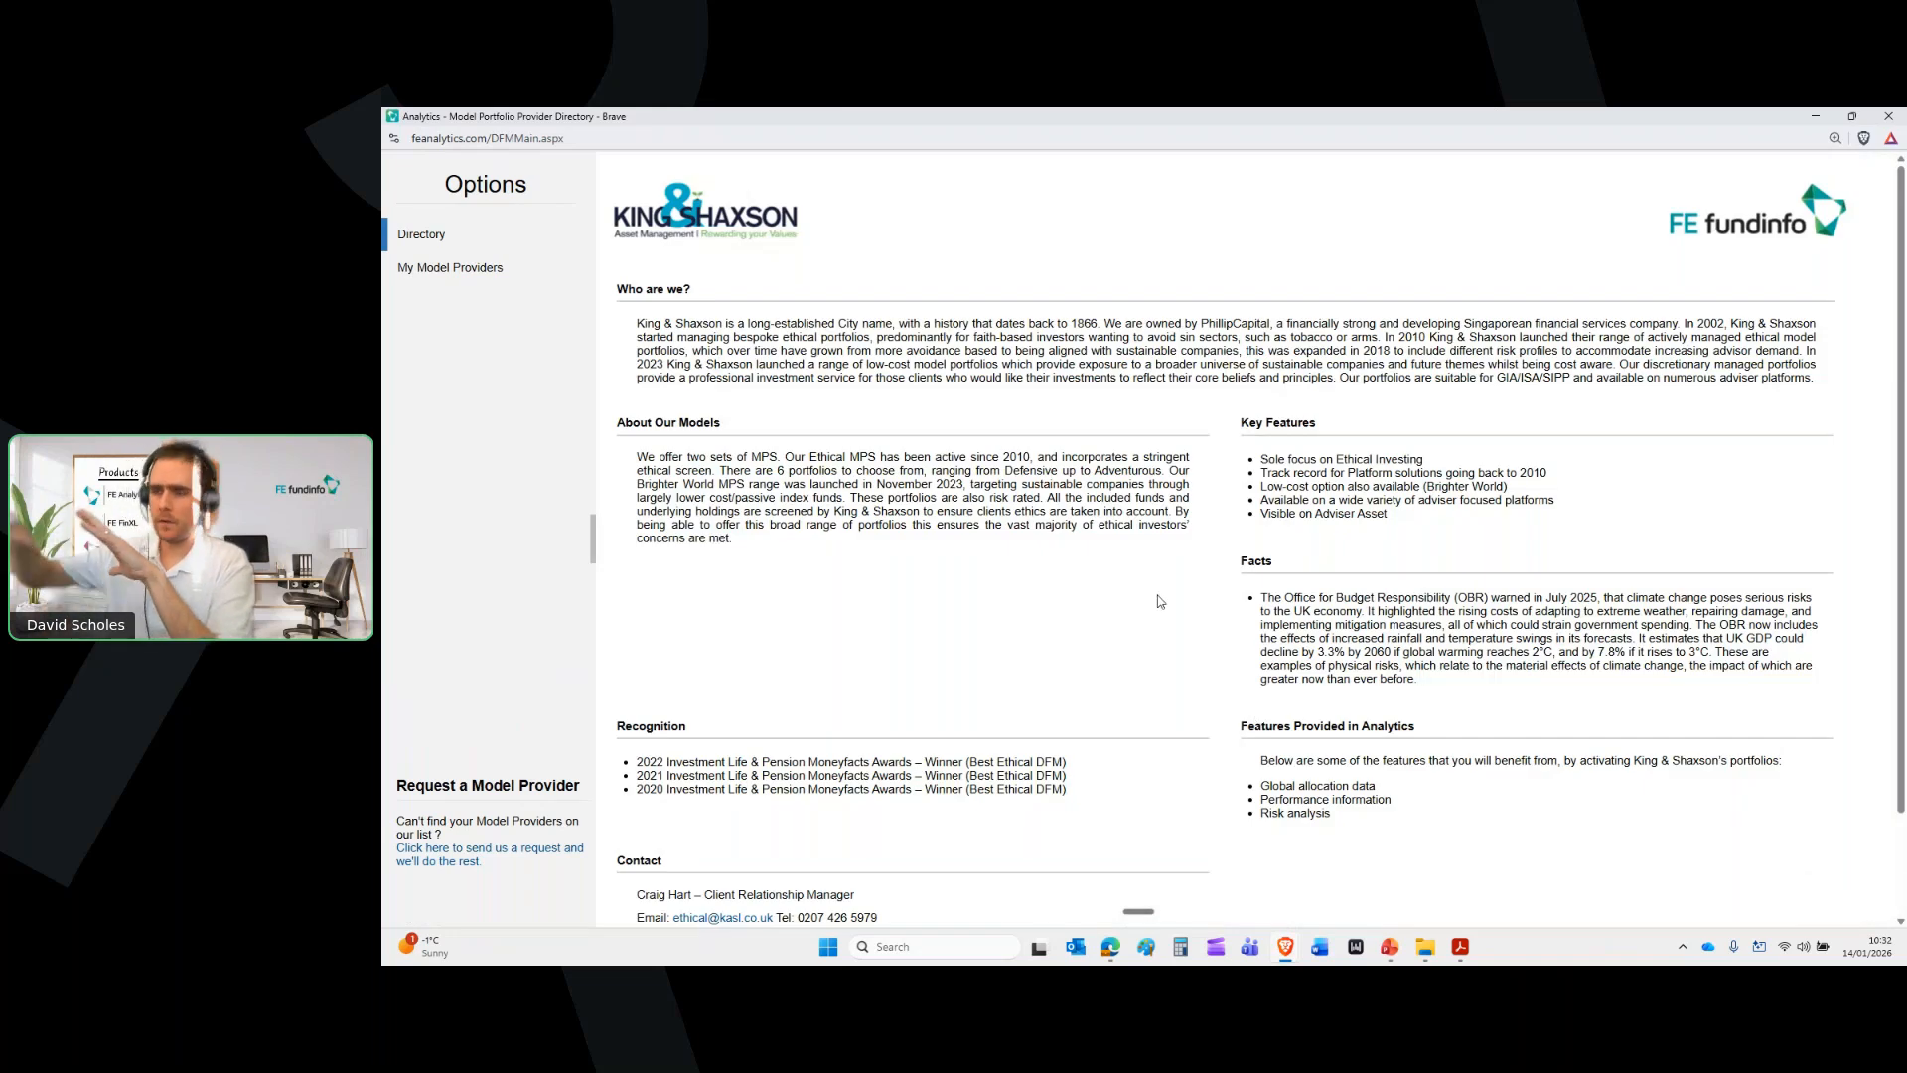
scroll(1198, 611, "down", 2)
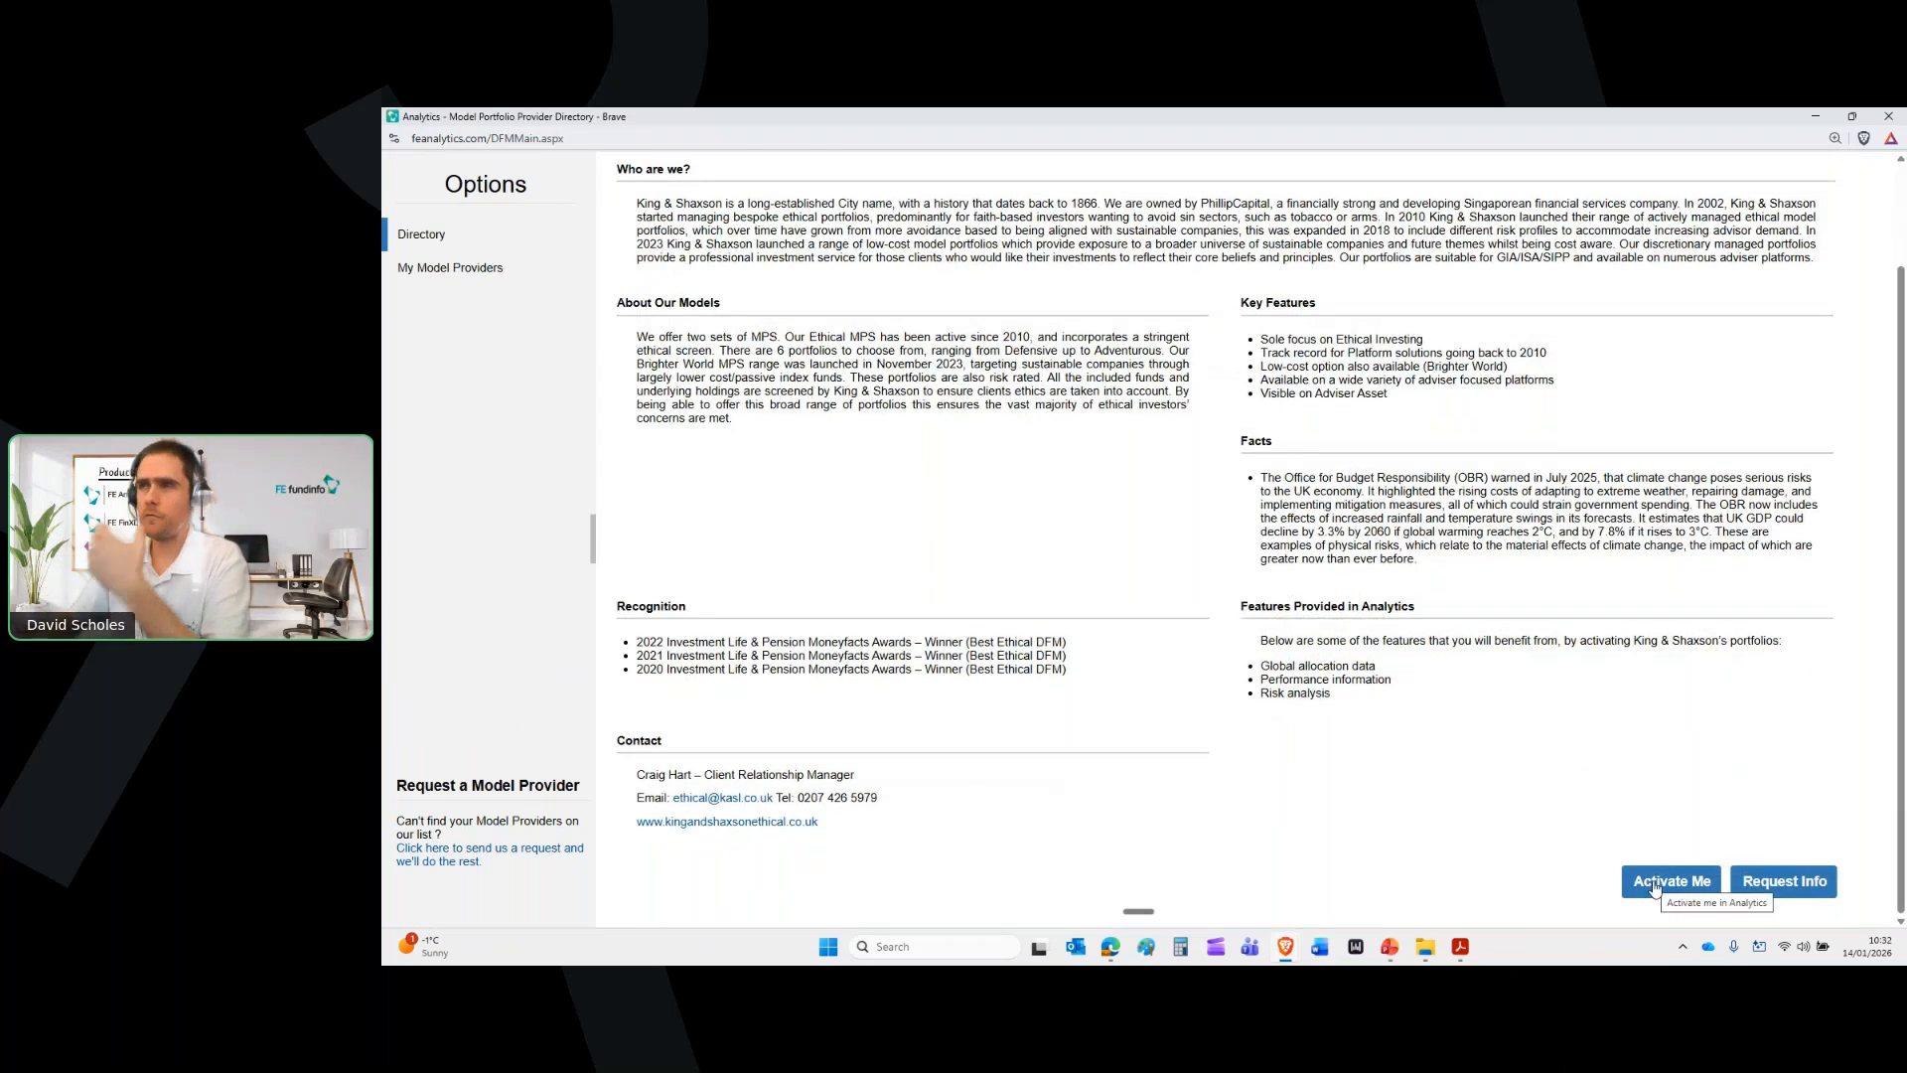
Close the directory, collapse the side menu and remove the five Vanguard funds
left_click(1888, 116)
left_click(411, 292)
left_click(411, 292)
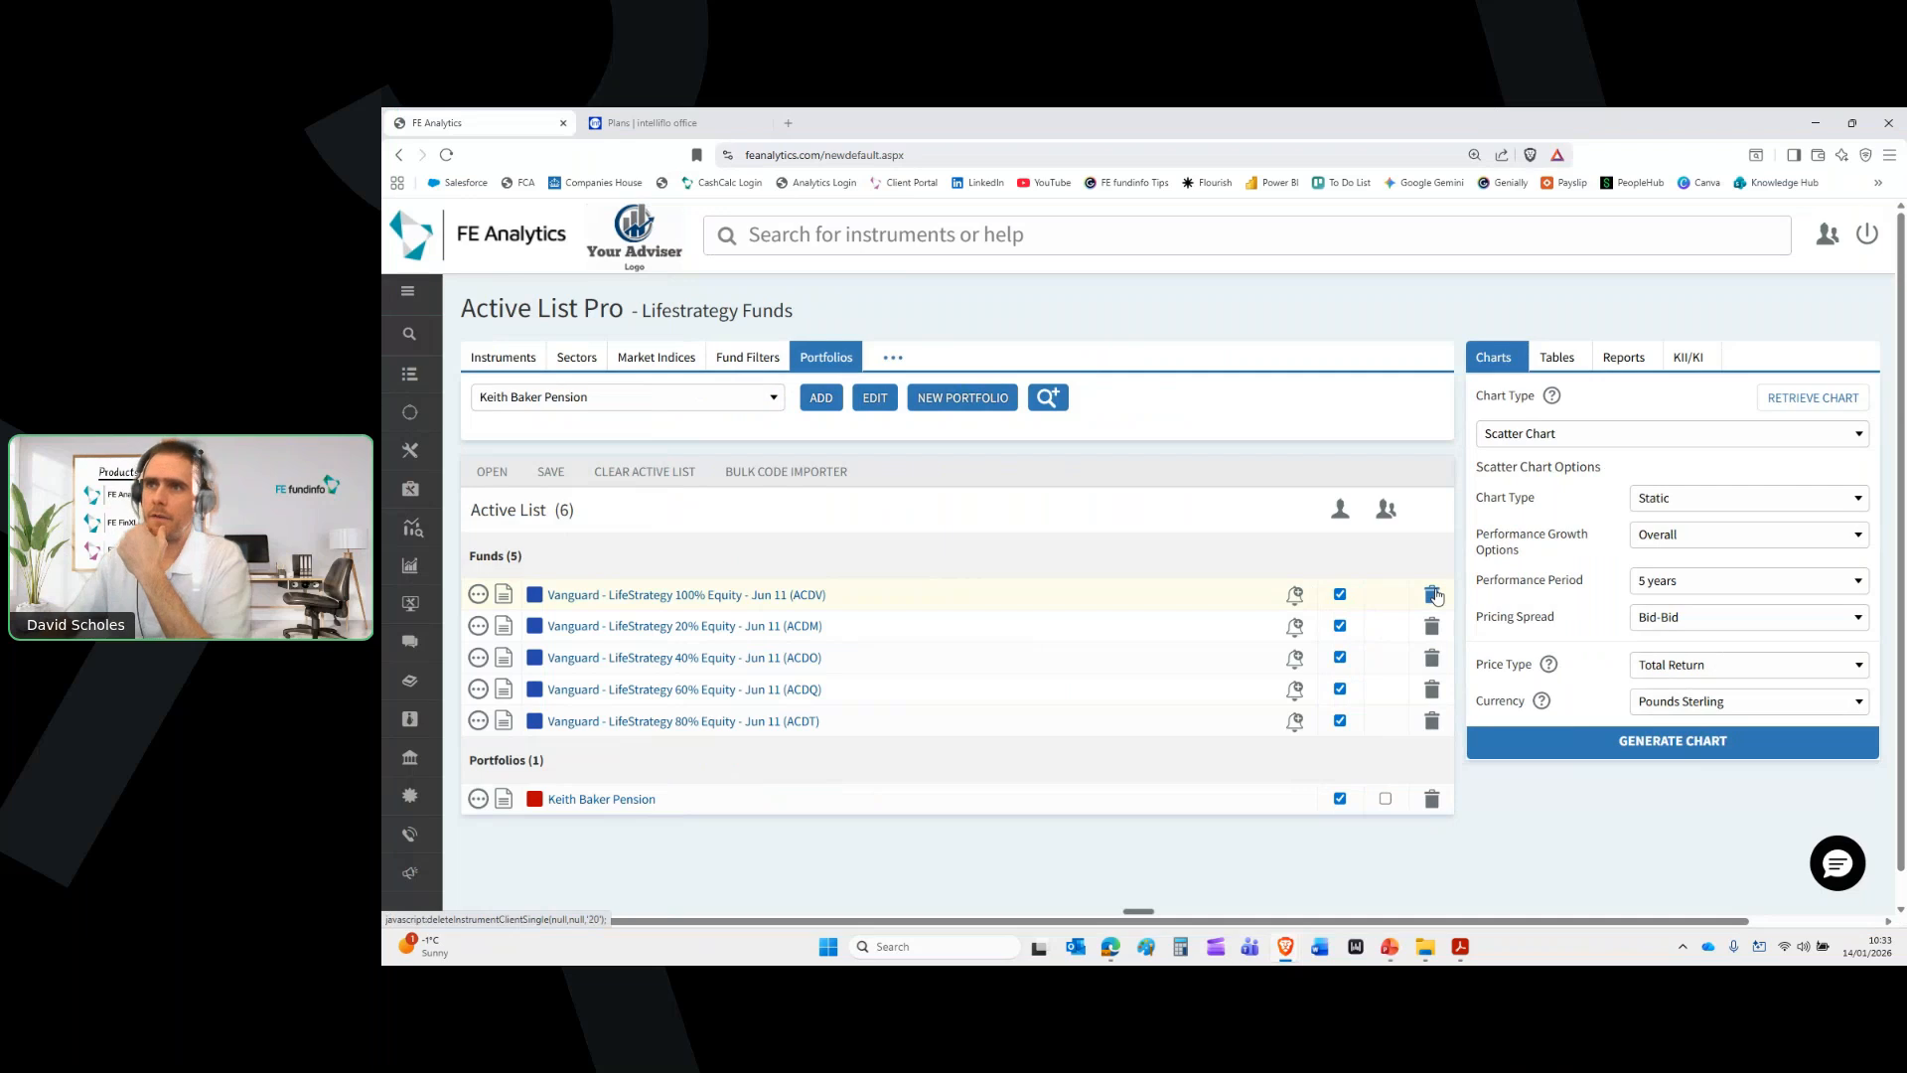
left_click(1433, 594)
Add the LGT WM Balanced - Nov 09 portfolio to the Active List, coloured blue
left_click(737, 402)
scroll(738, 564, "down", 3)
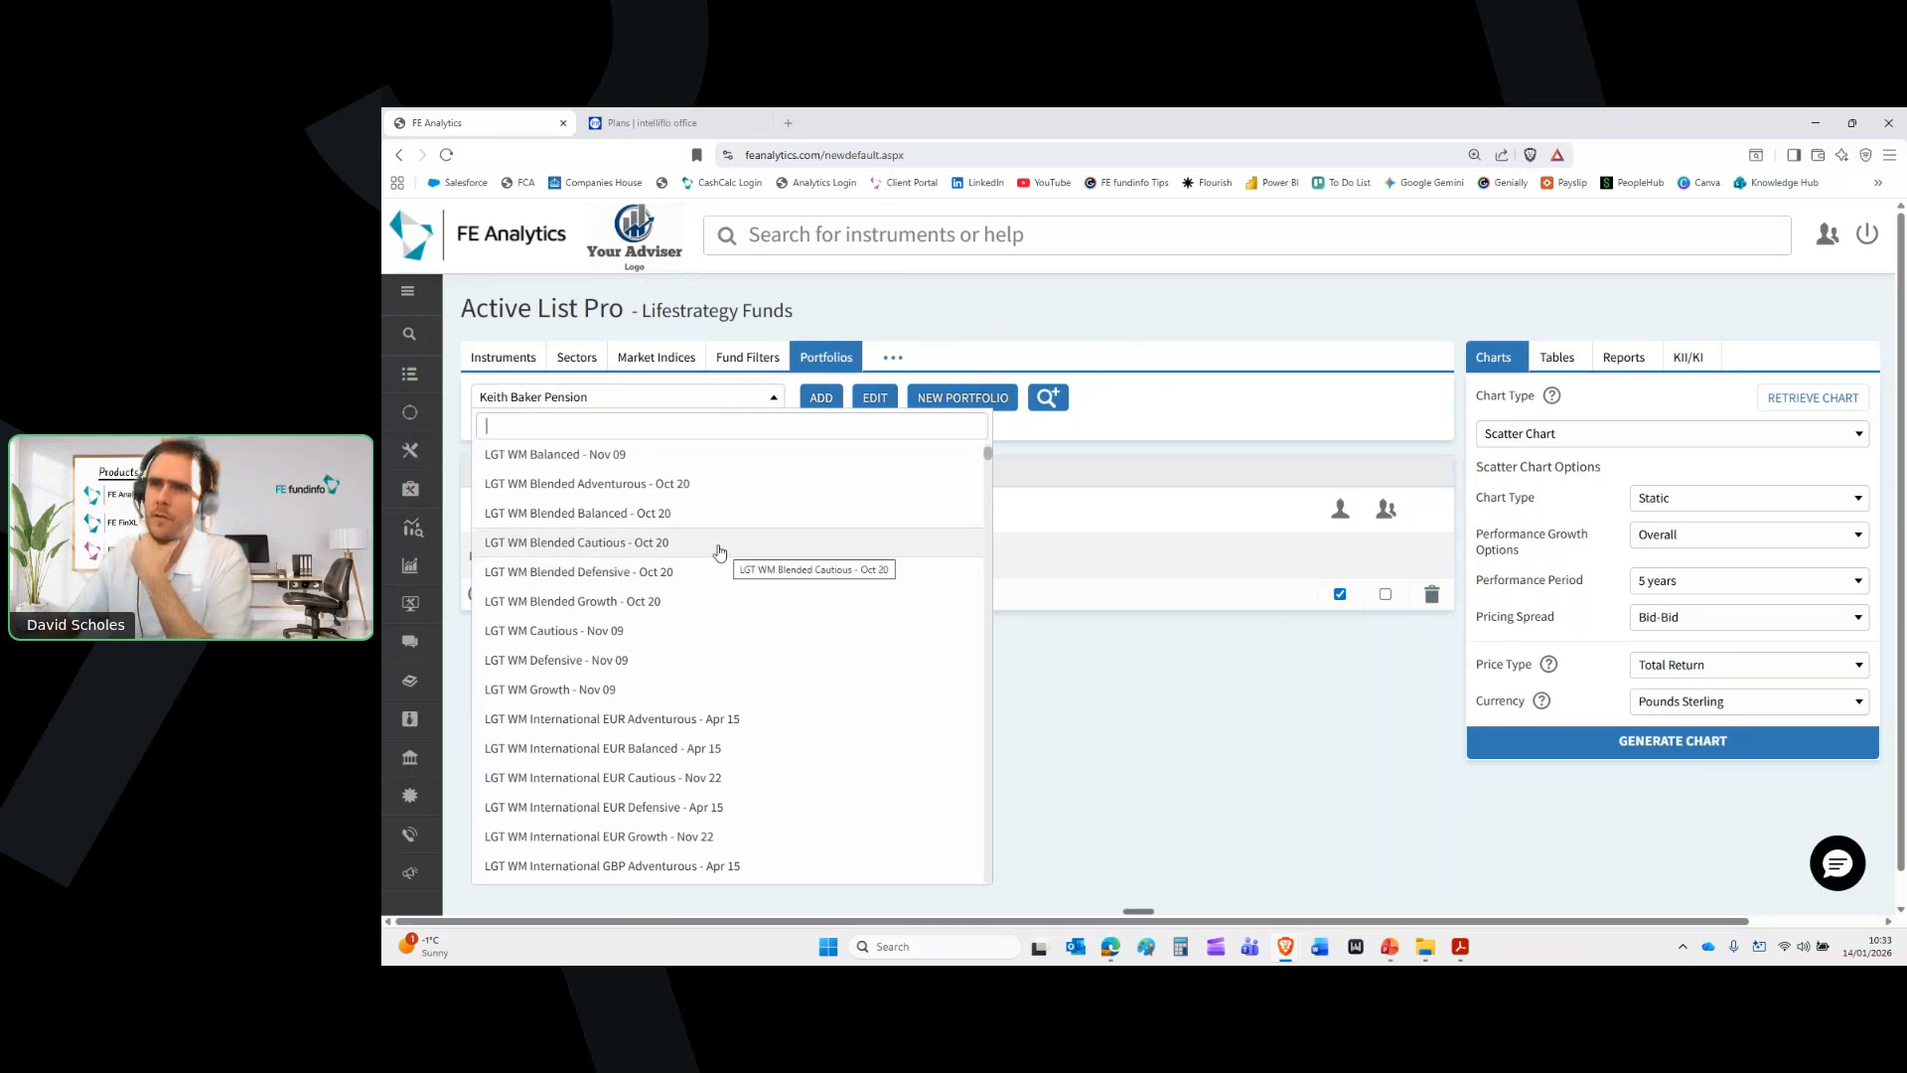
left_click(632, 458)
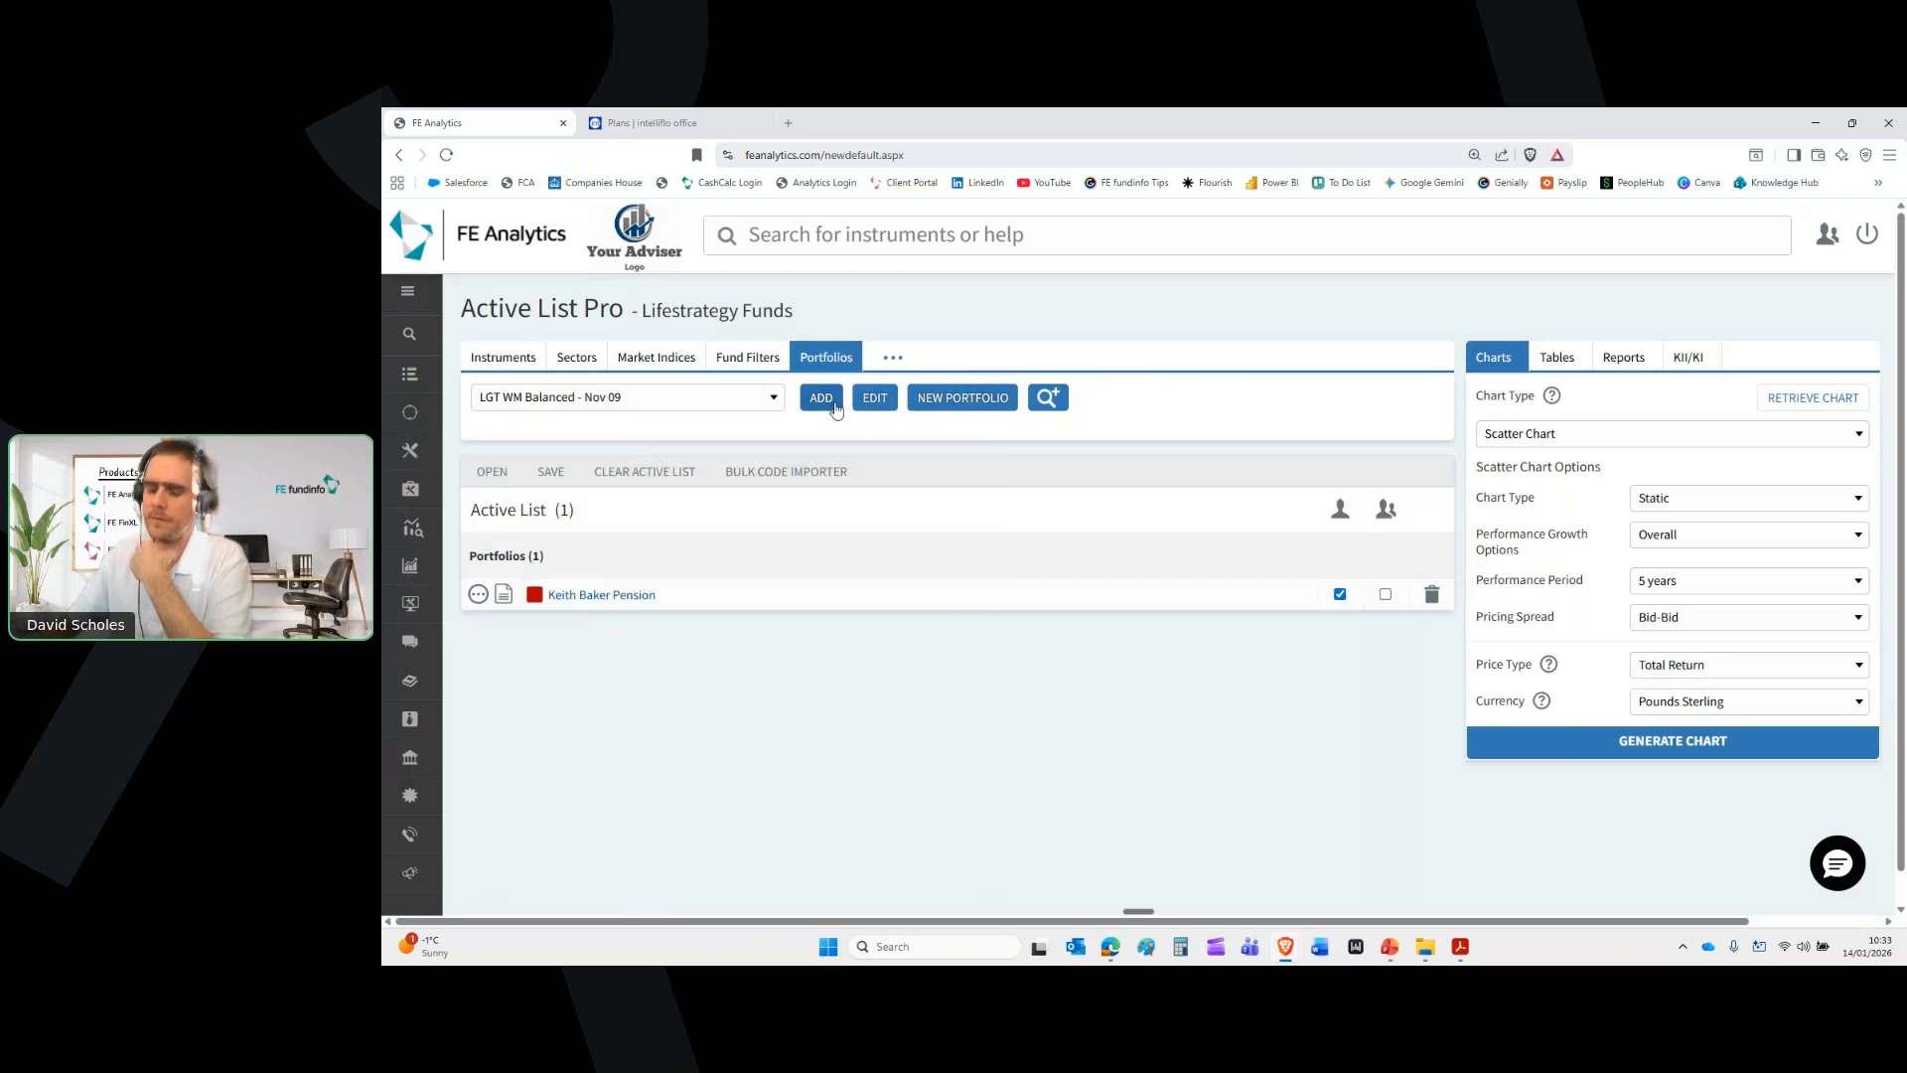
left_click(828, 404)
left_click(533, 629)
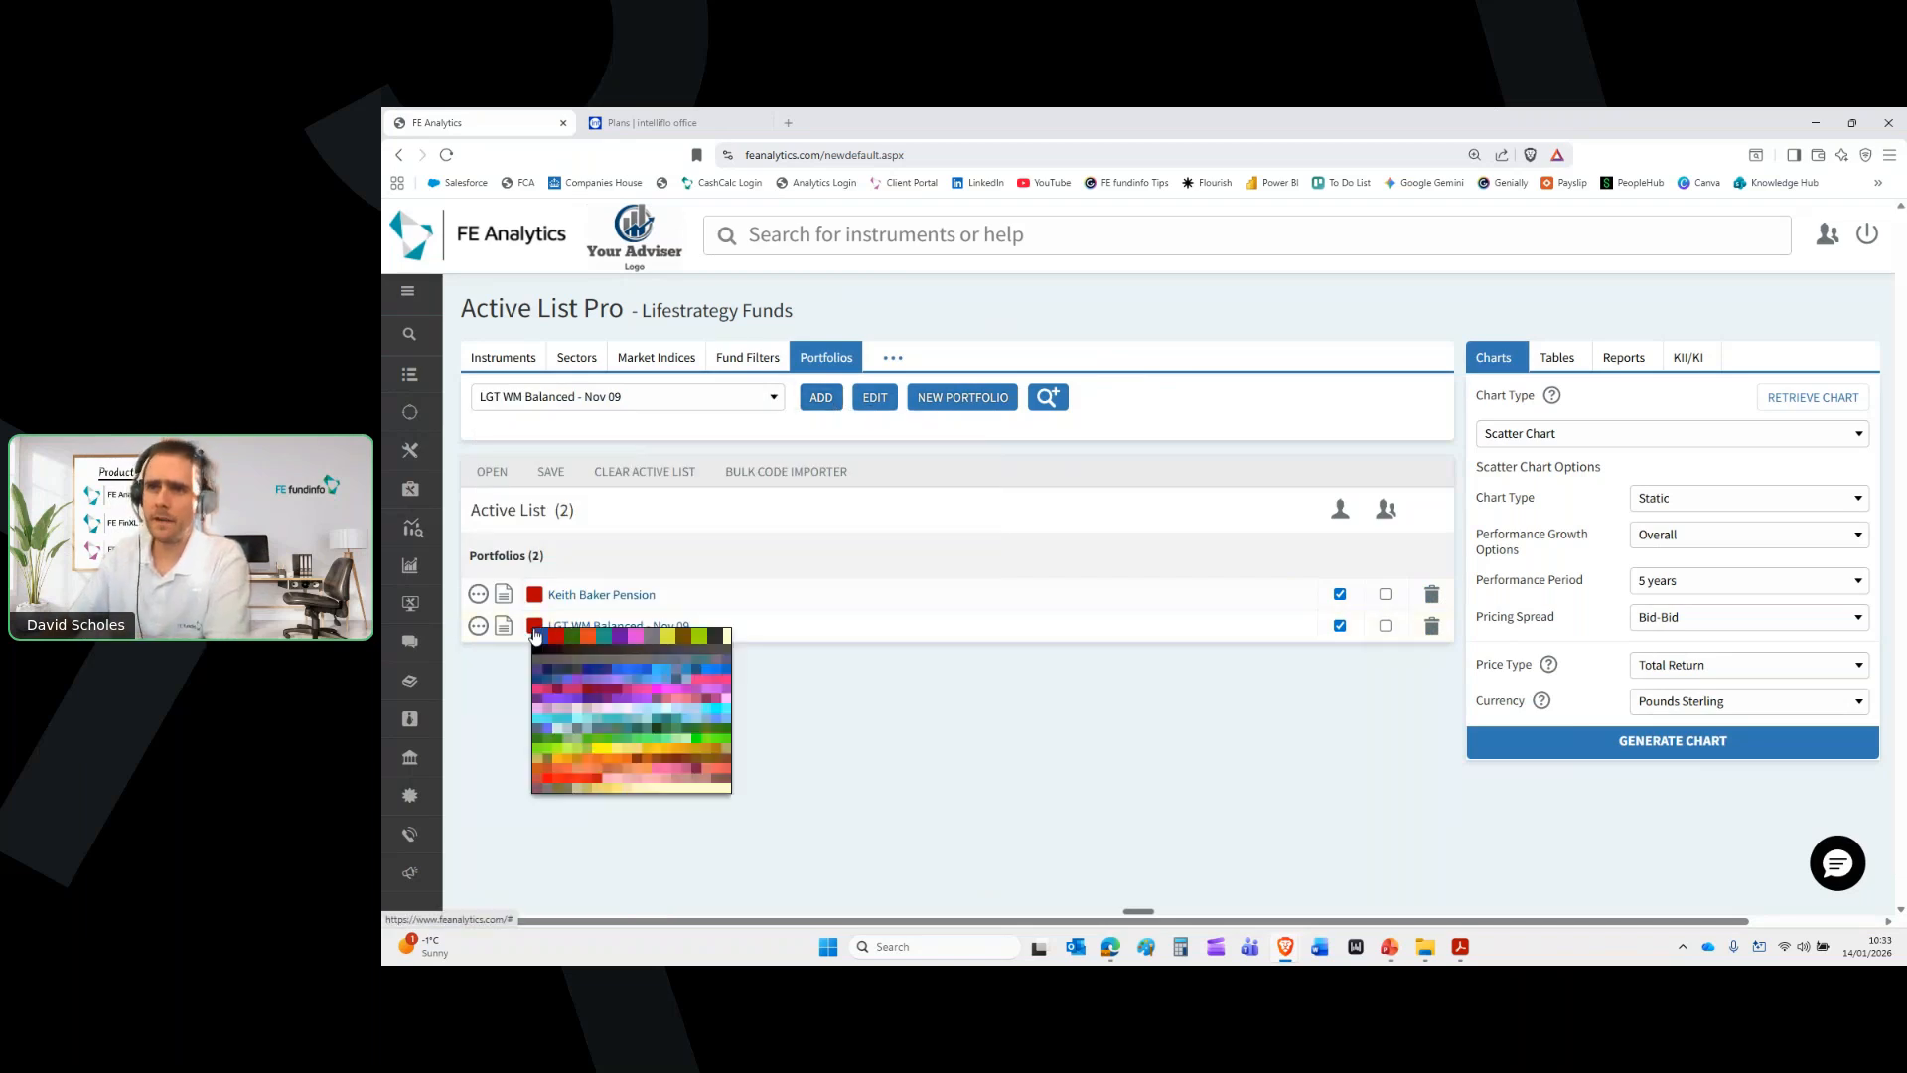
left_click(562, 663)
Review the LGT portfolio's 30 holdings and linked date ranges in Portfolio Builder
left_click(623, 627)
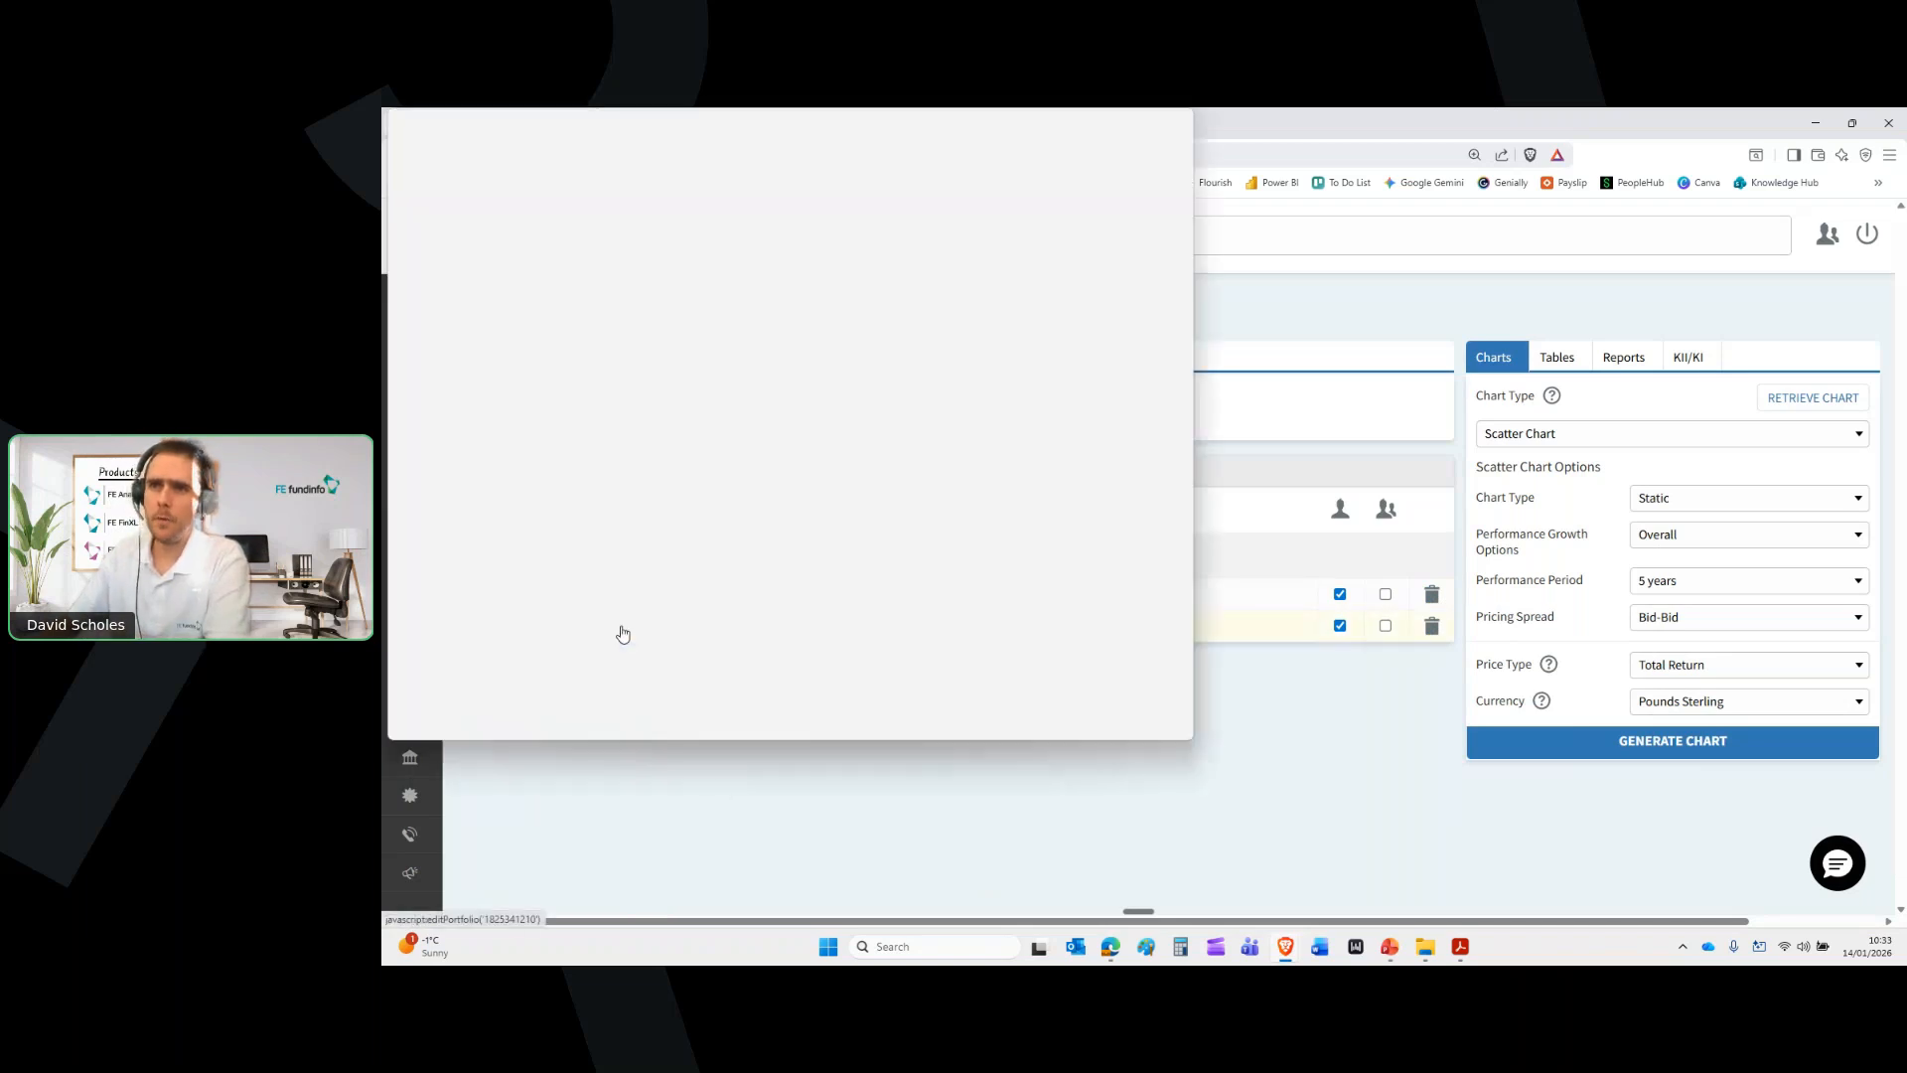
left_click(1139, 120)
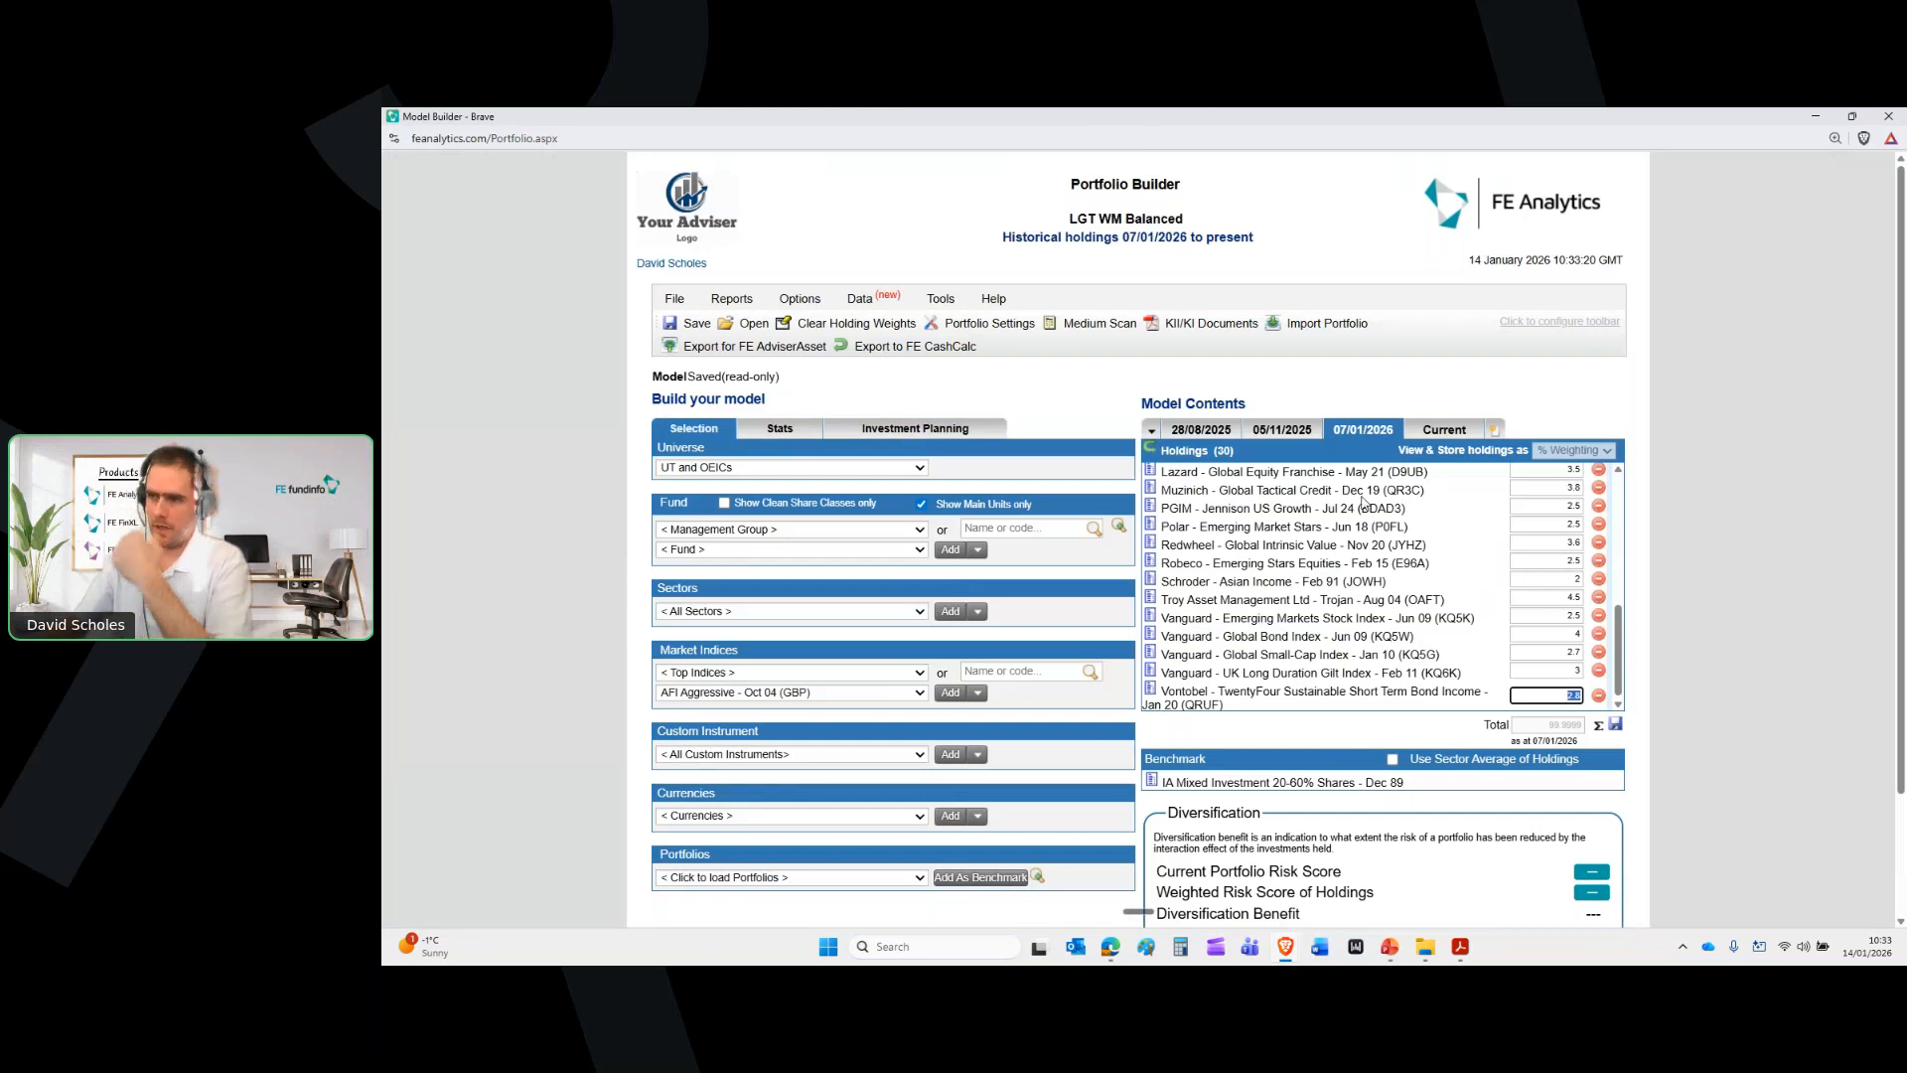
scroll(1369, 513, "up", 10)
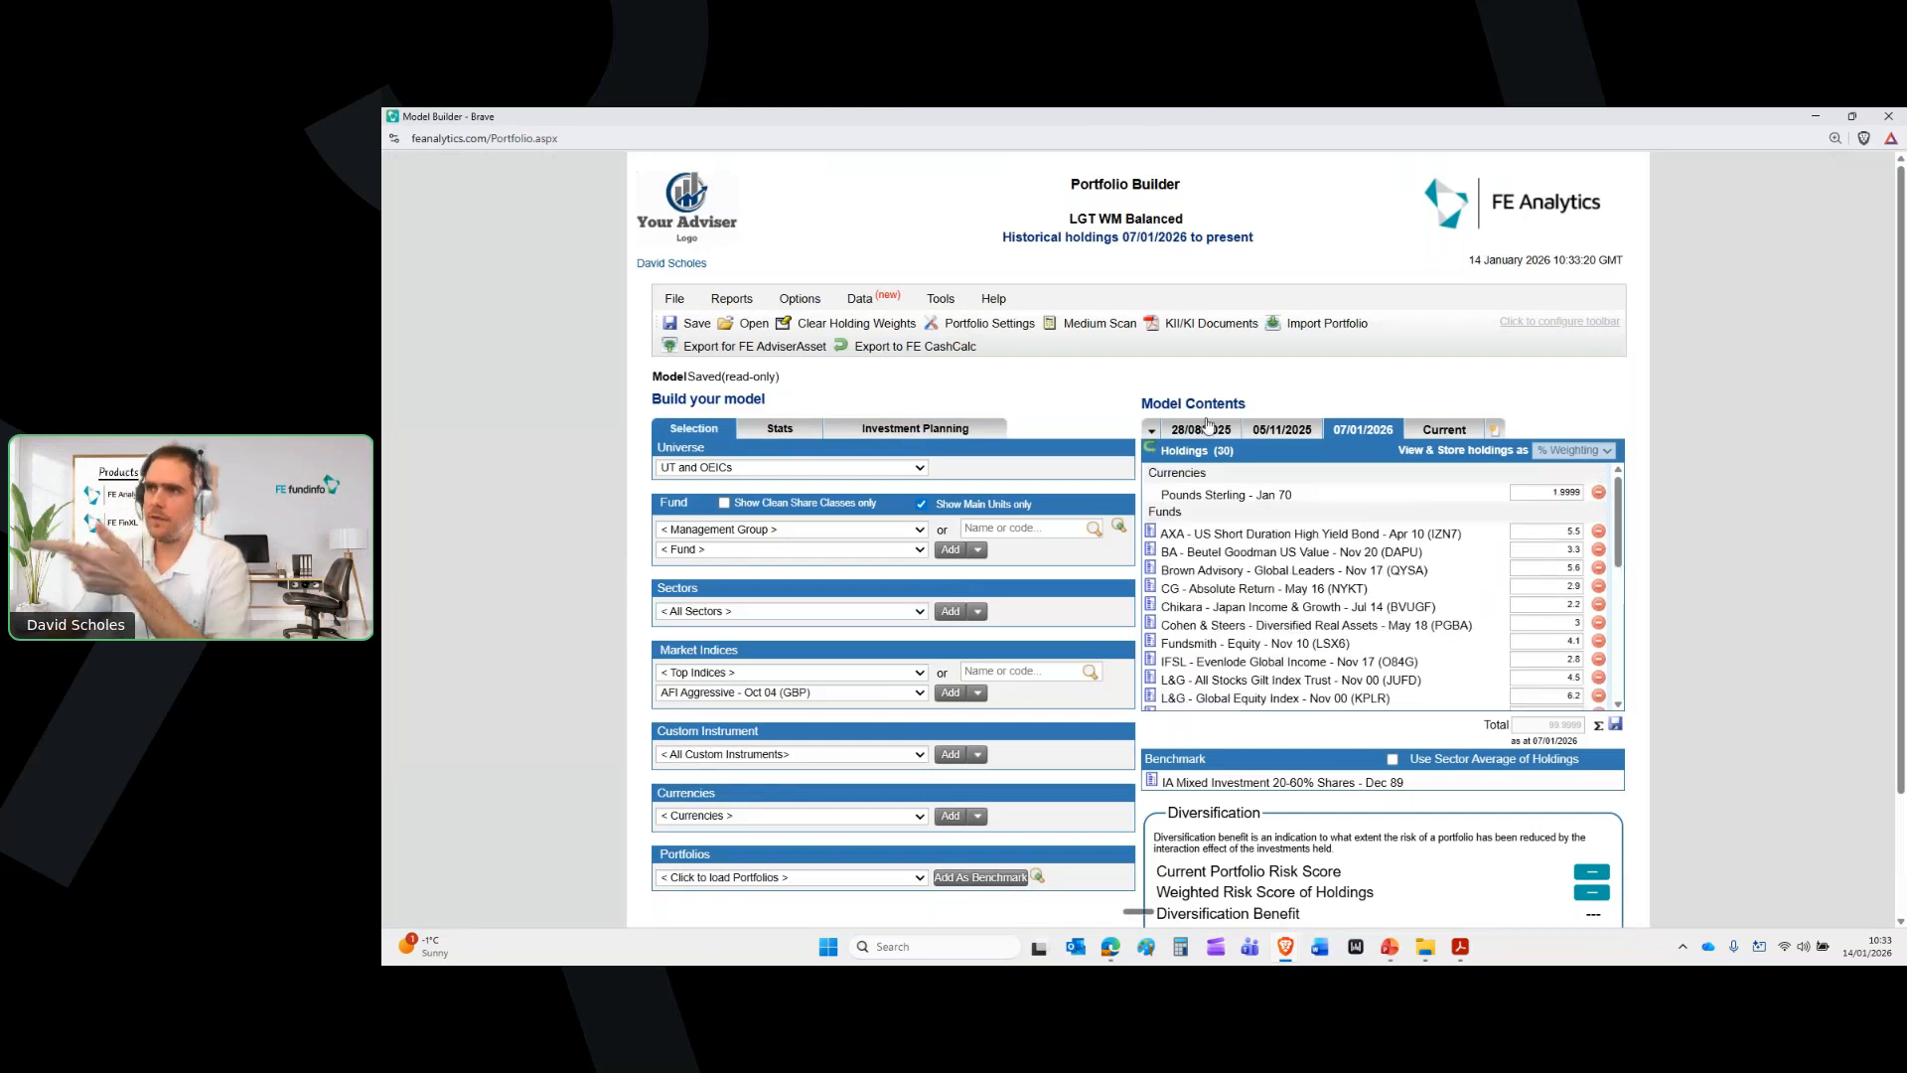
left_click(1147, 432)
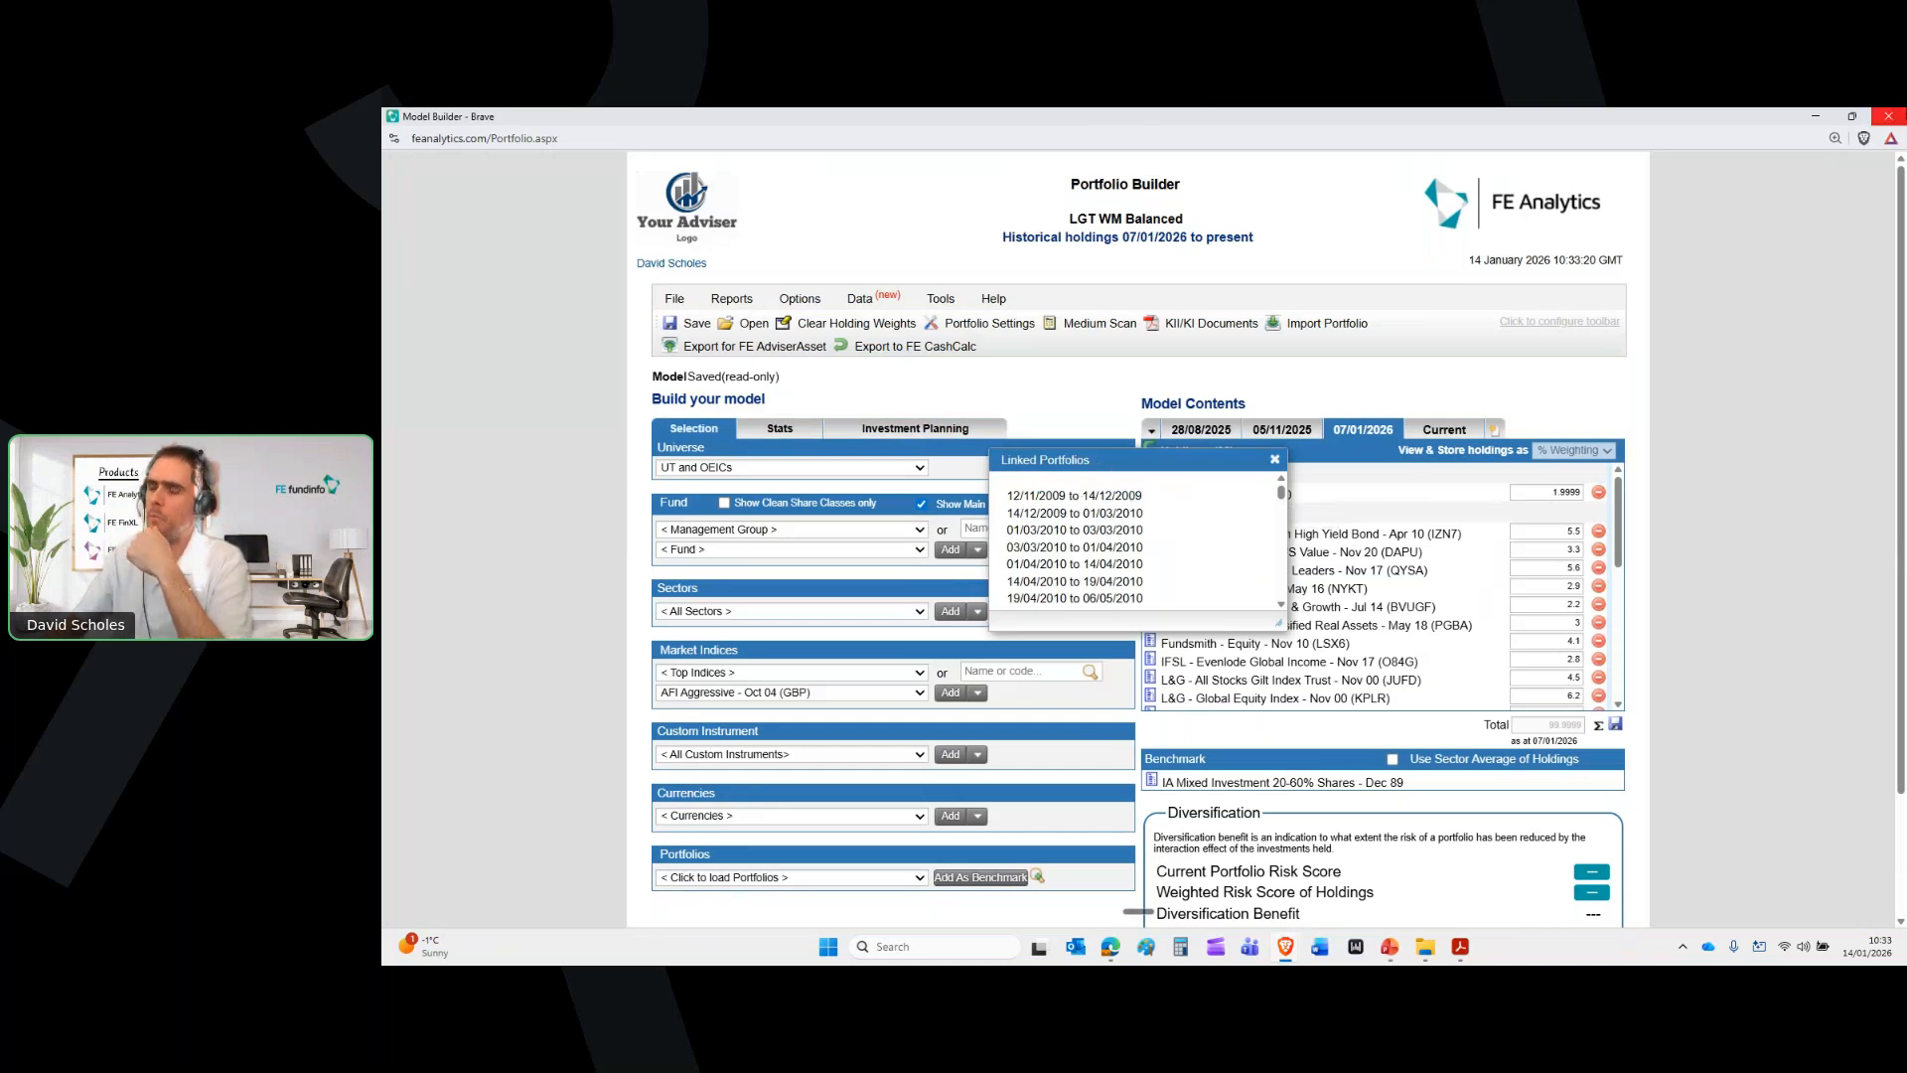
left_click(1888, 116)
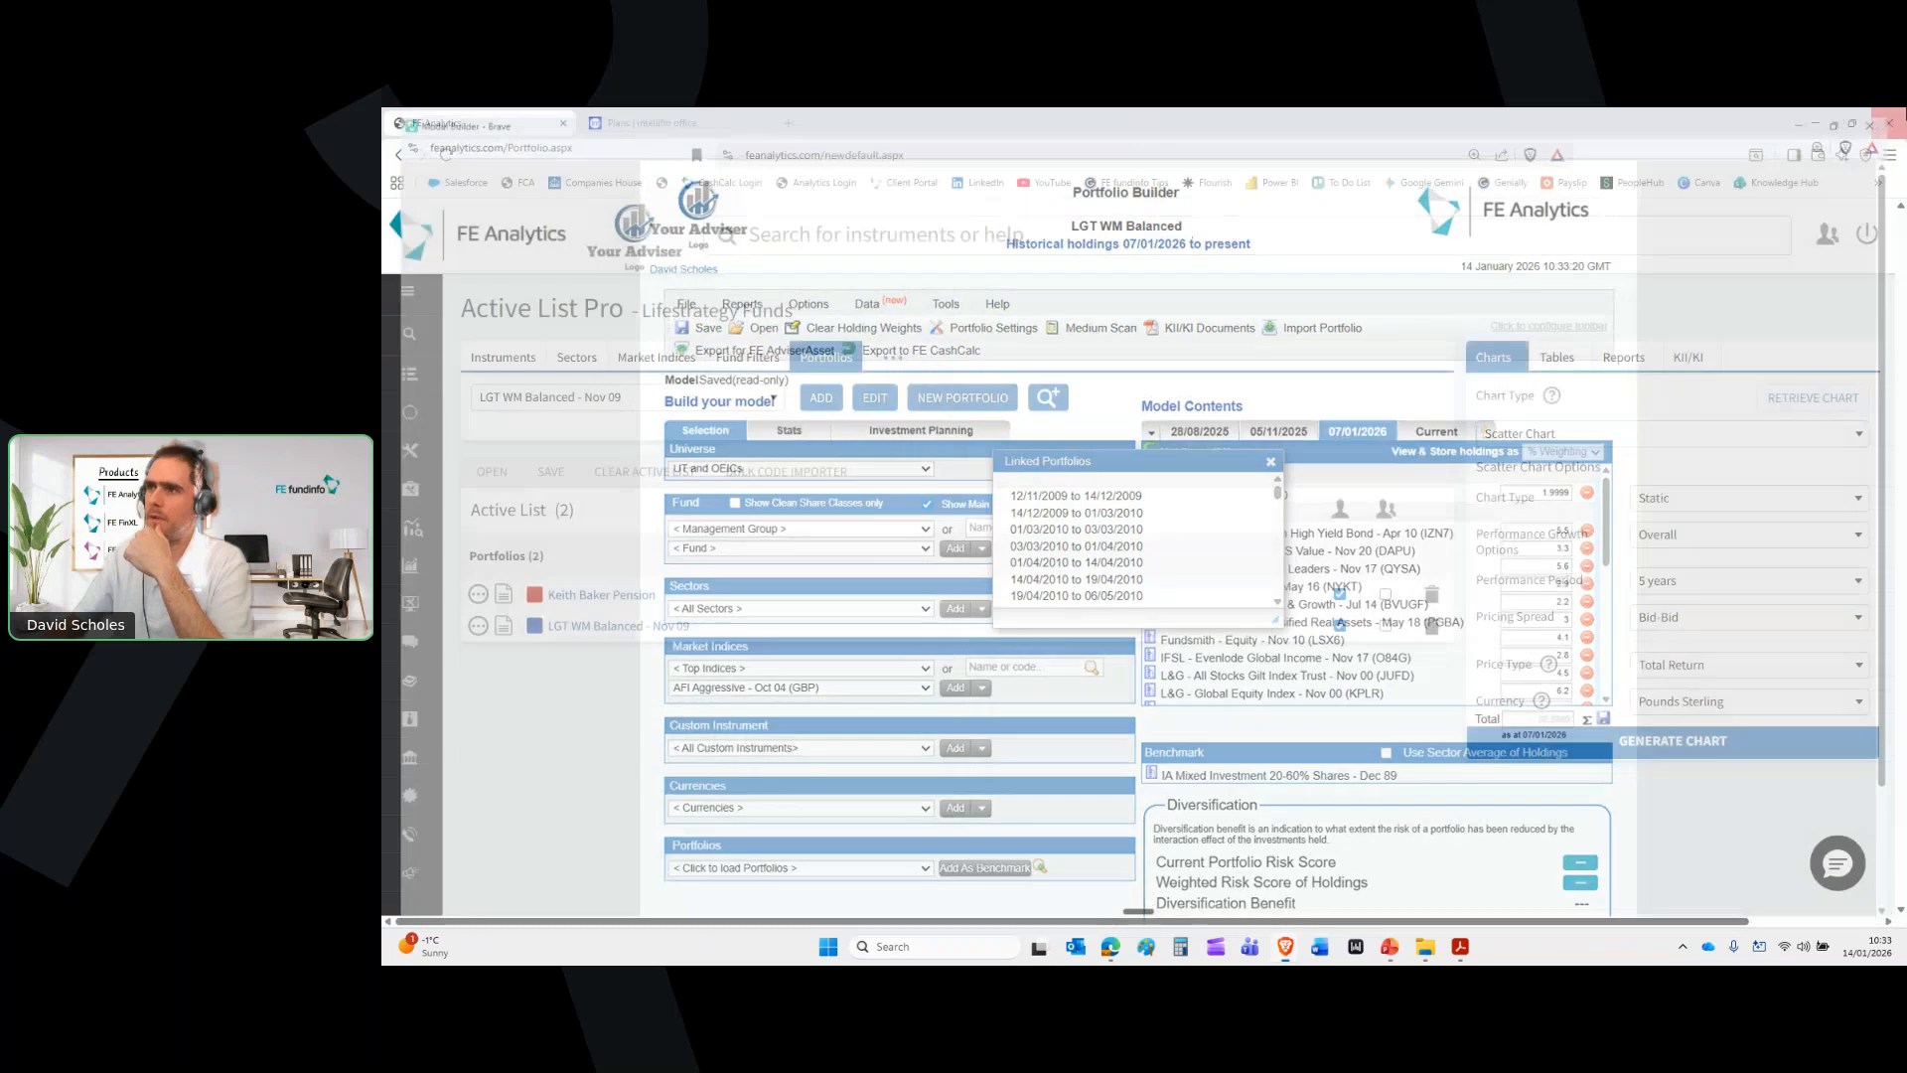
left_click(1550, 434)
Generate a 5-year % Change Performance Line Chart for both portfolios, then close it
left_click(1545, 496)
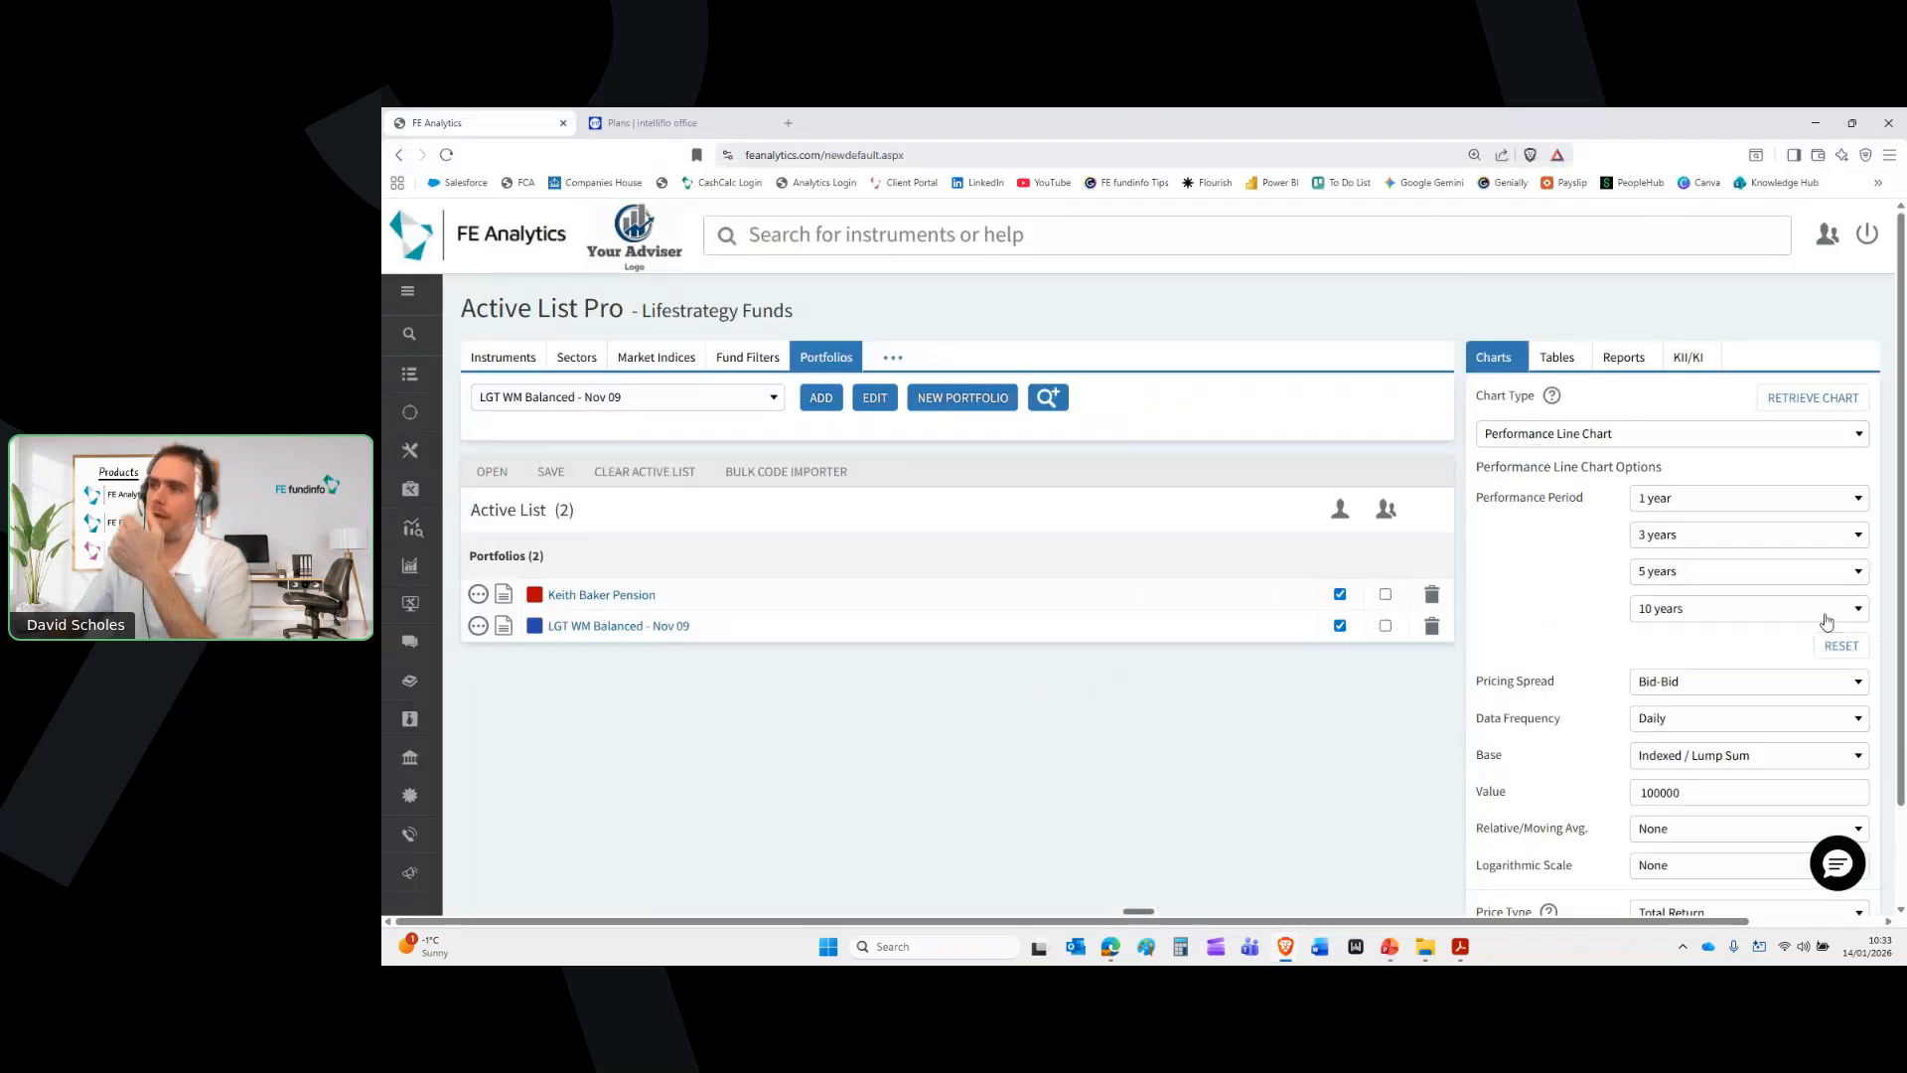
left_click(1731, 501)
left_click(1679, 797)
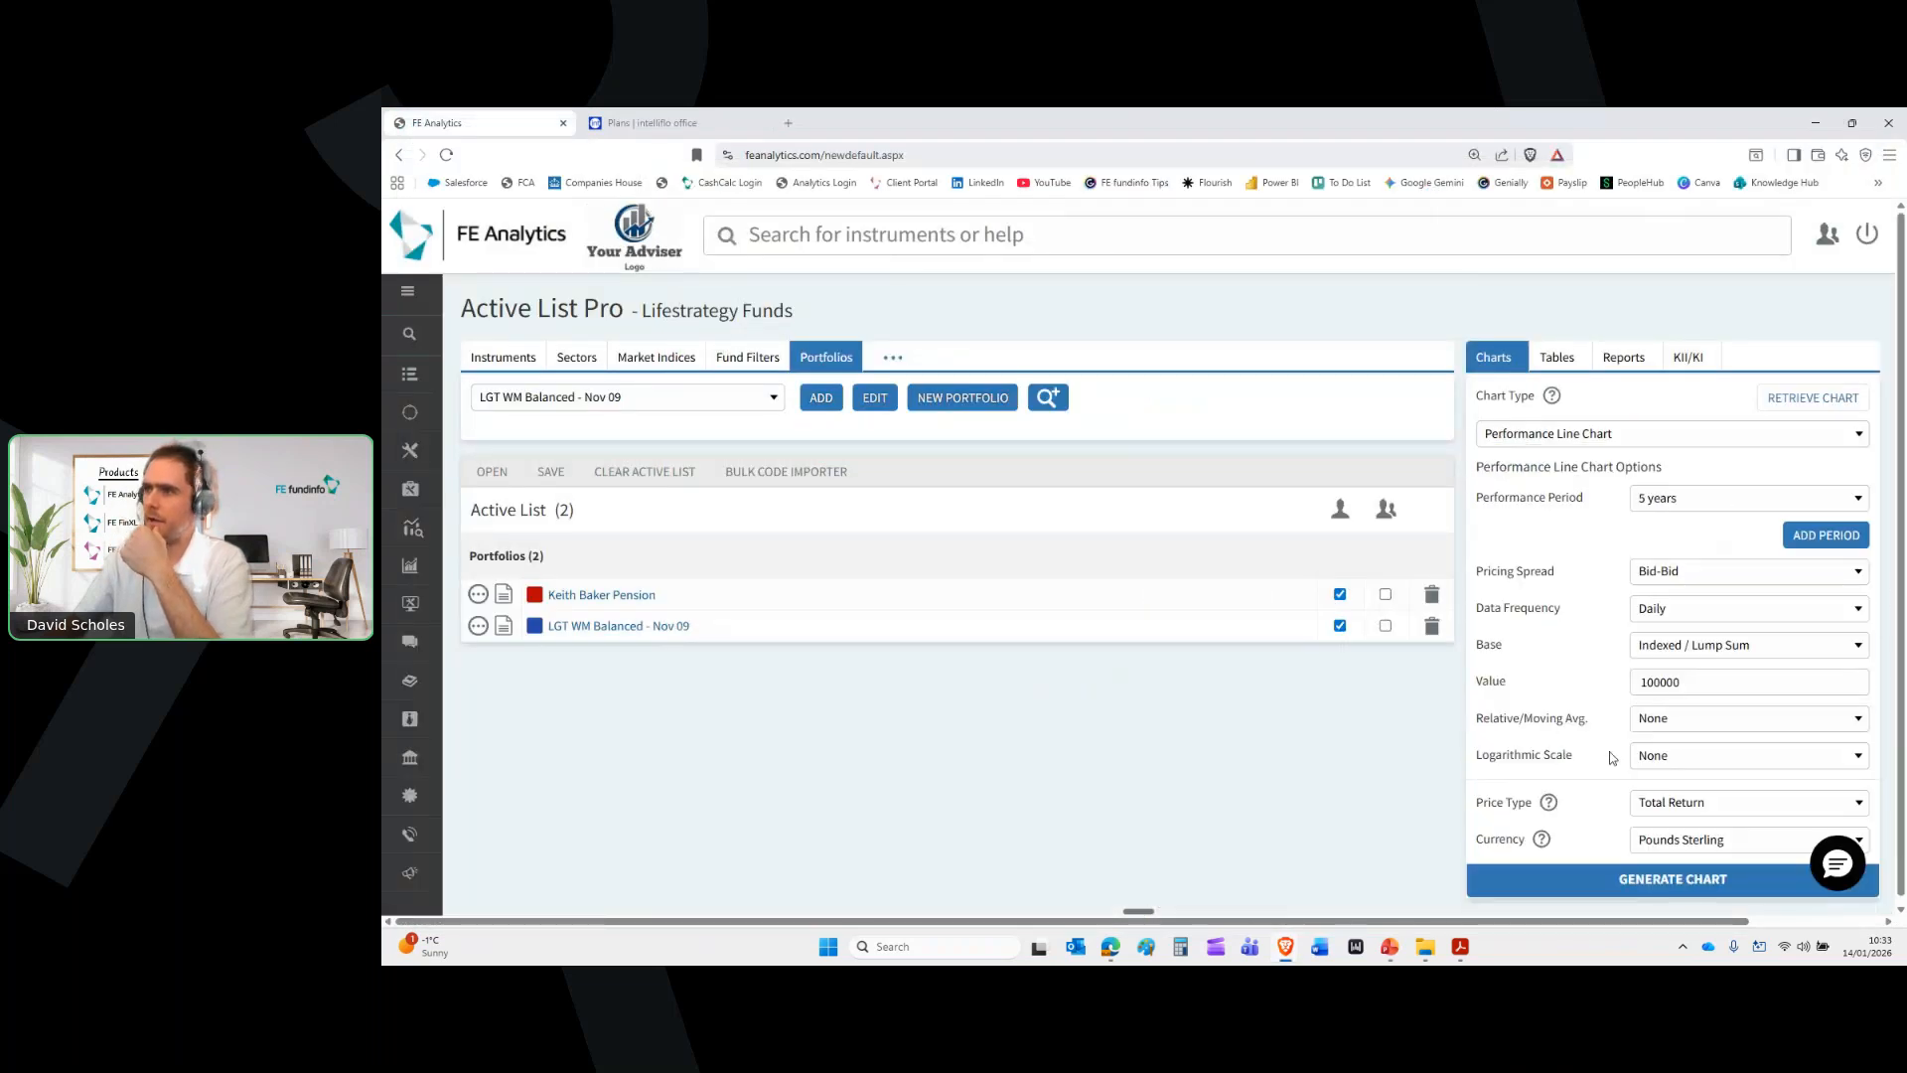
left_click(1697, 641)
left_click(1692, 588)
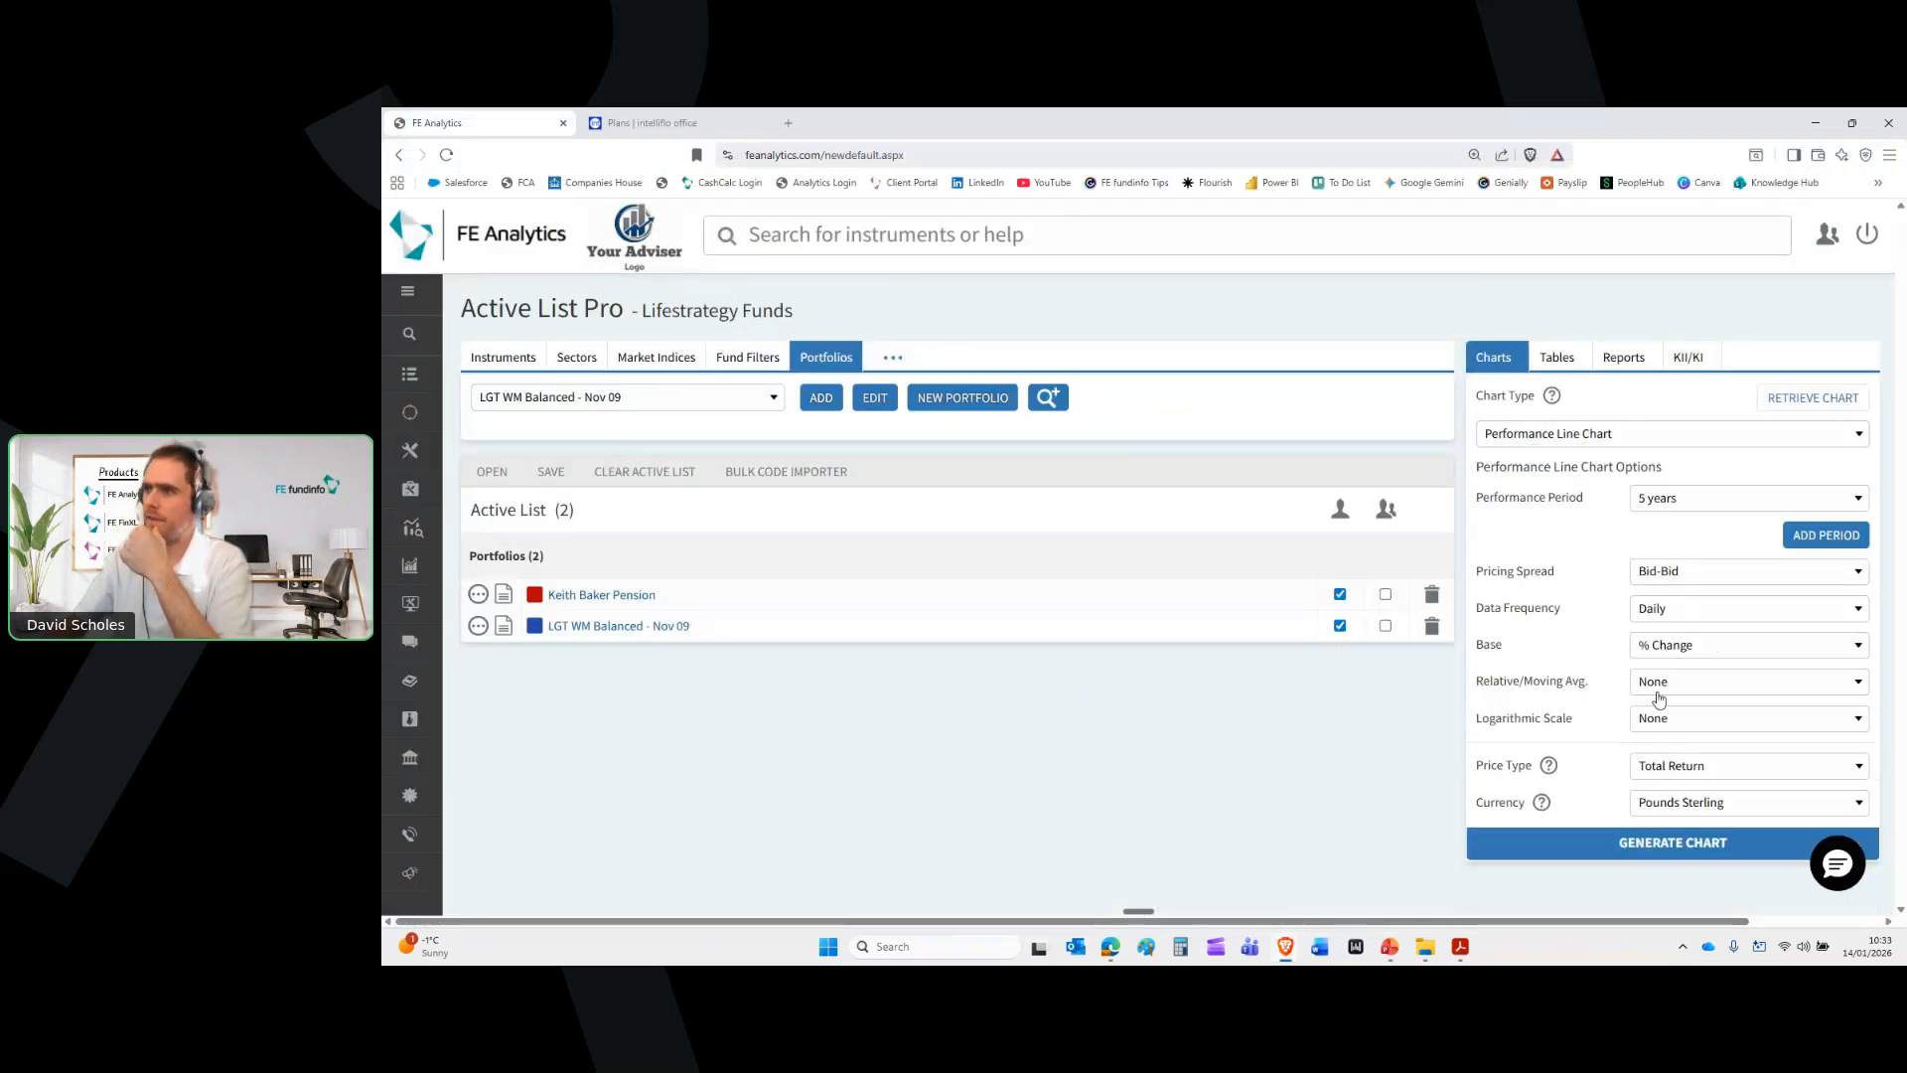
left_click(1654, 843)
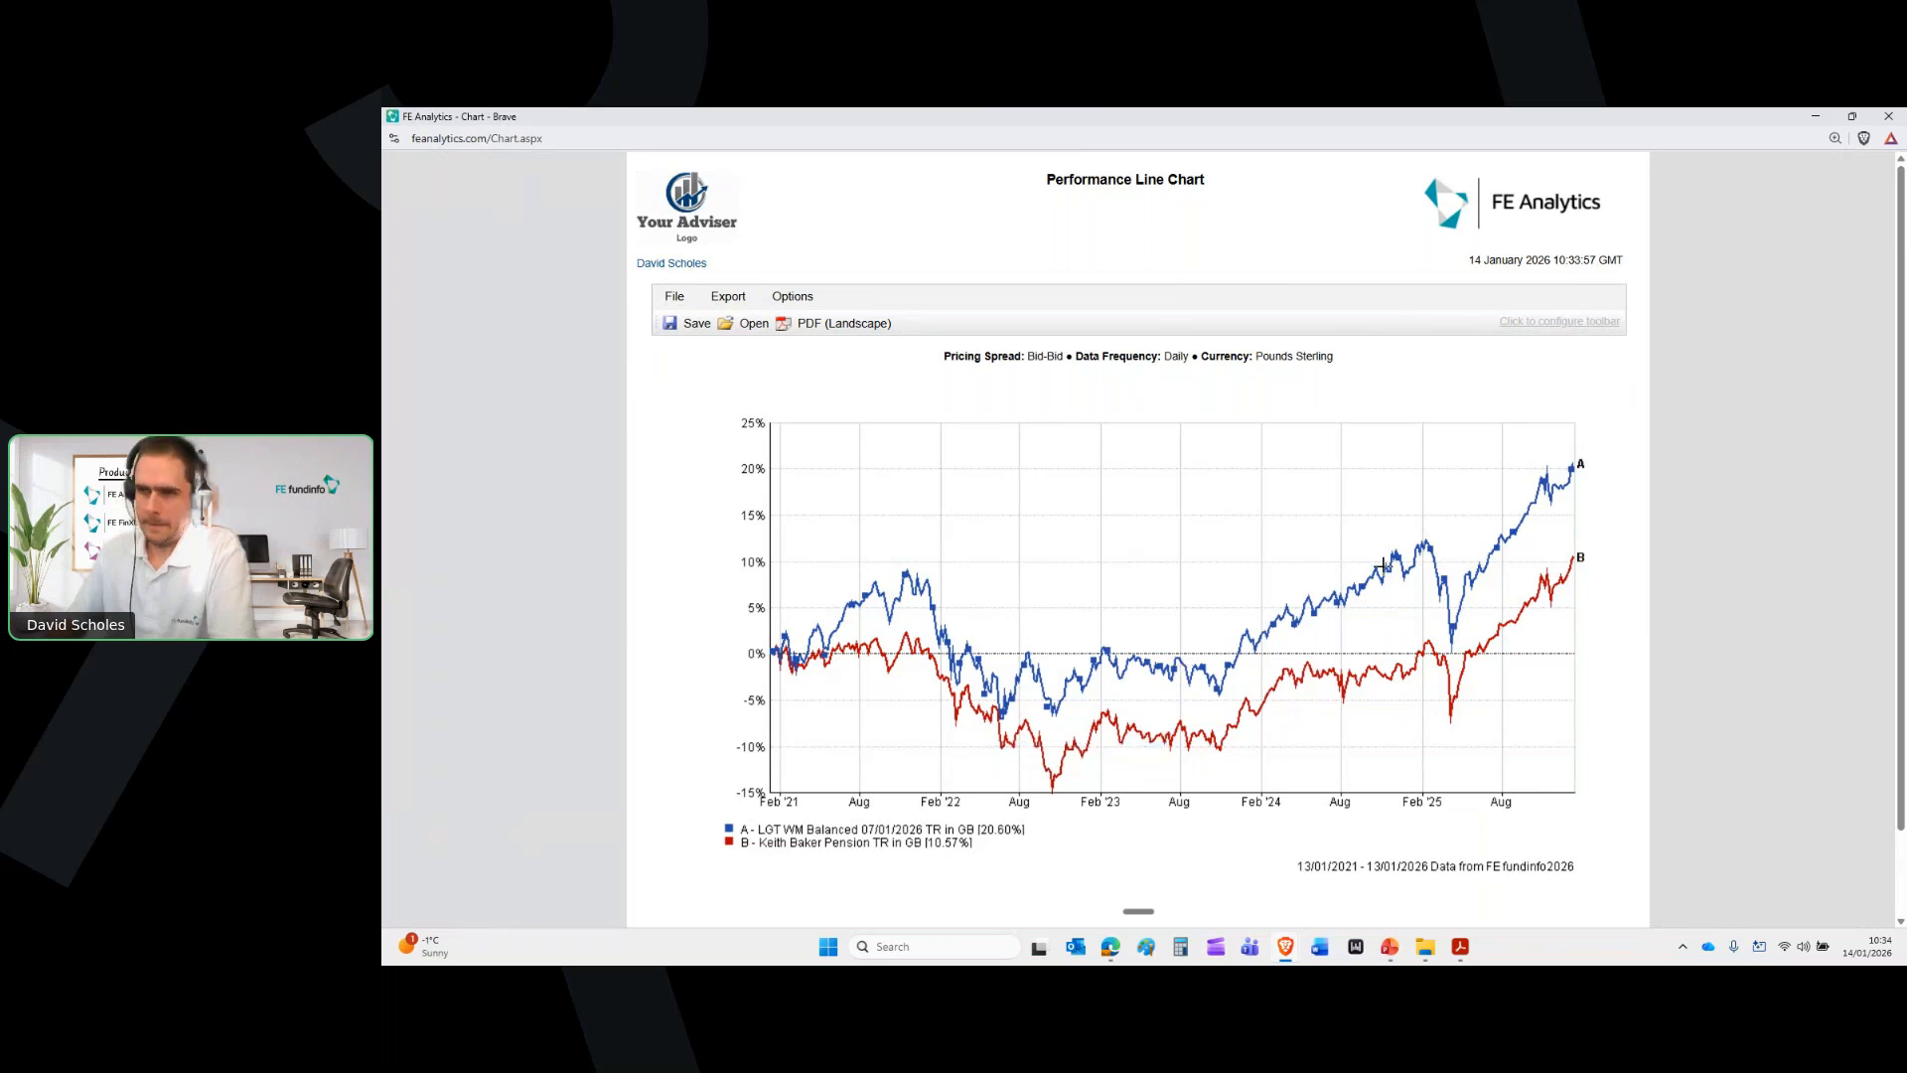
left_click(1905, 111)
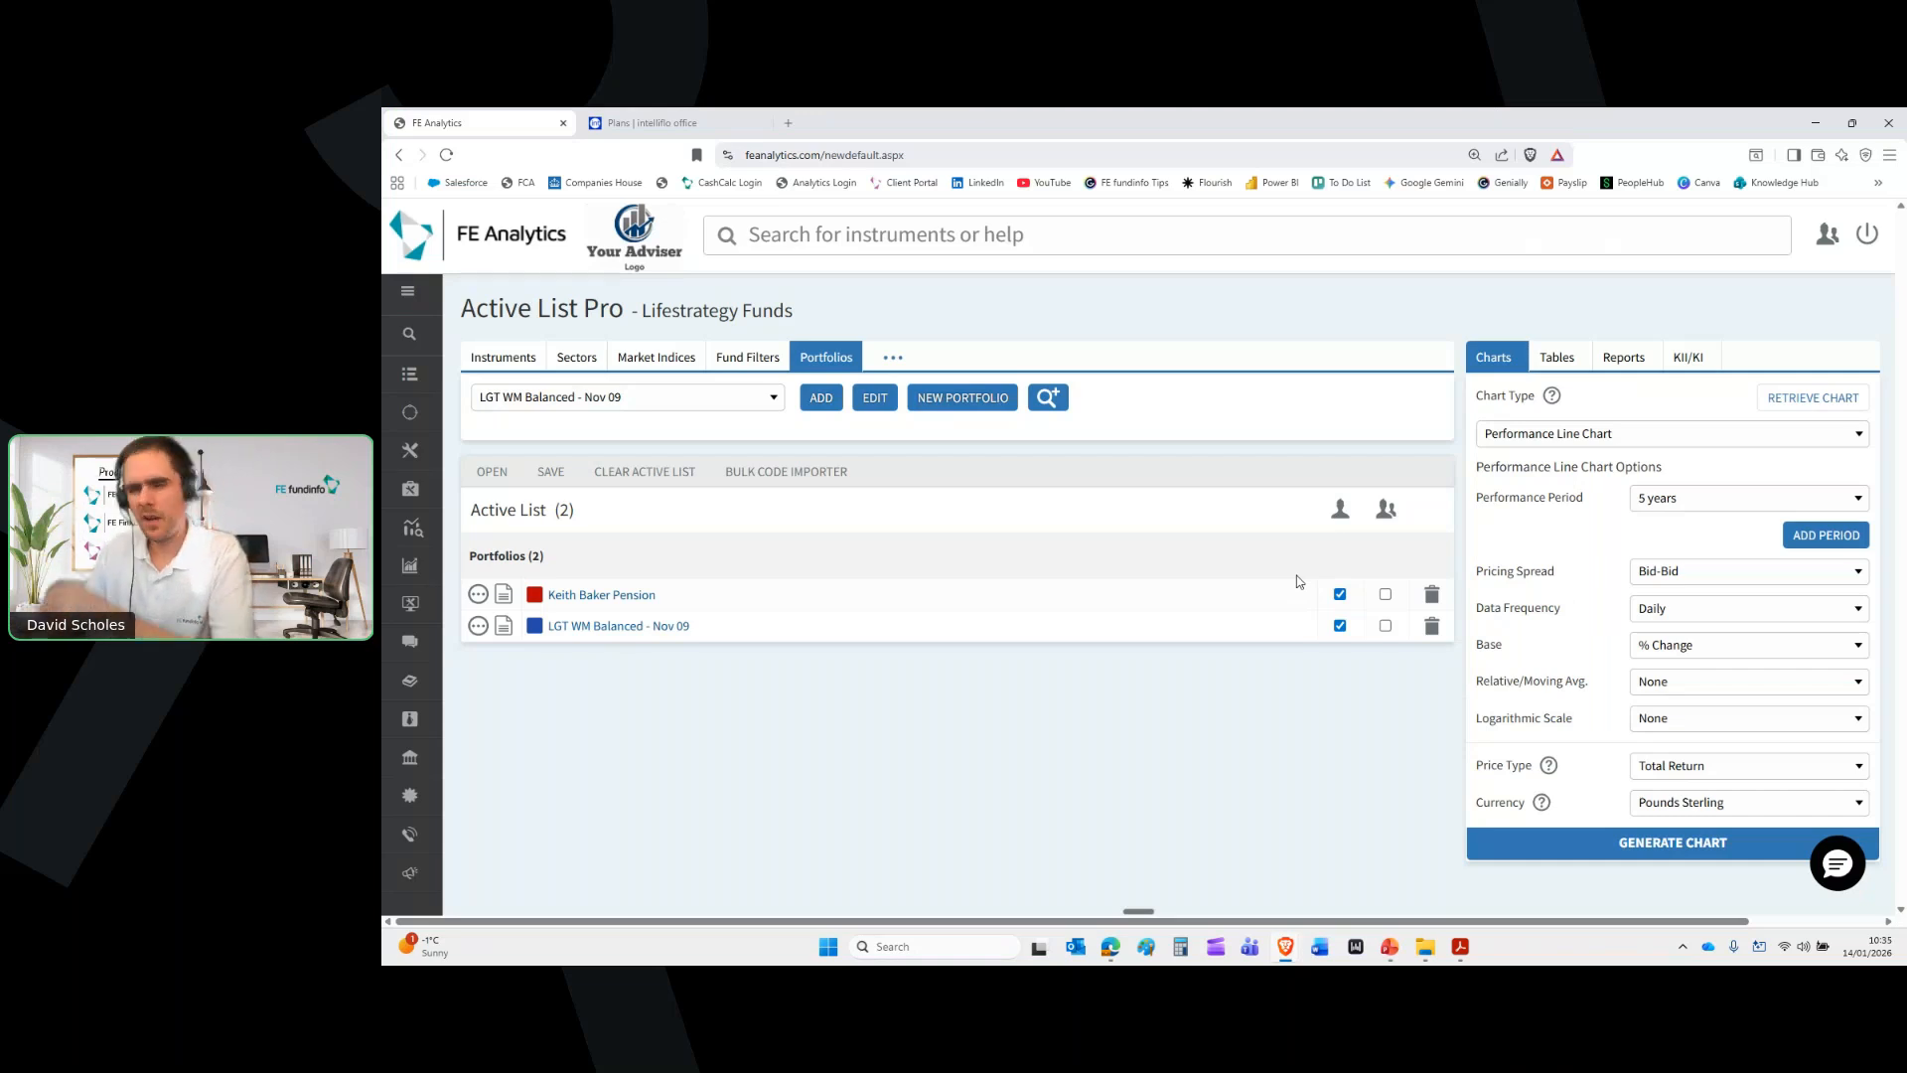
left_click(1625, 359)
Generate a Portfolio Comparison report: client's pension versus LGT WM Balanced - Nov 09, maximised
left_click(1644, 437)
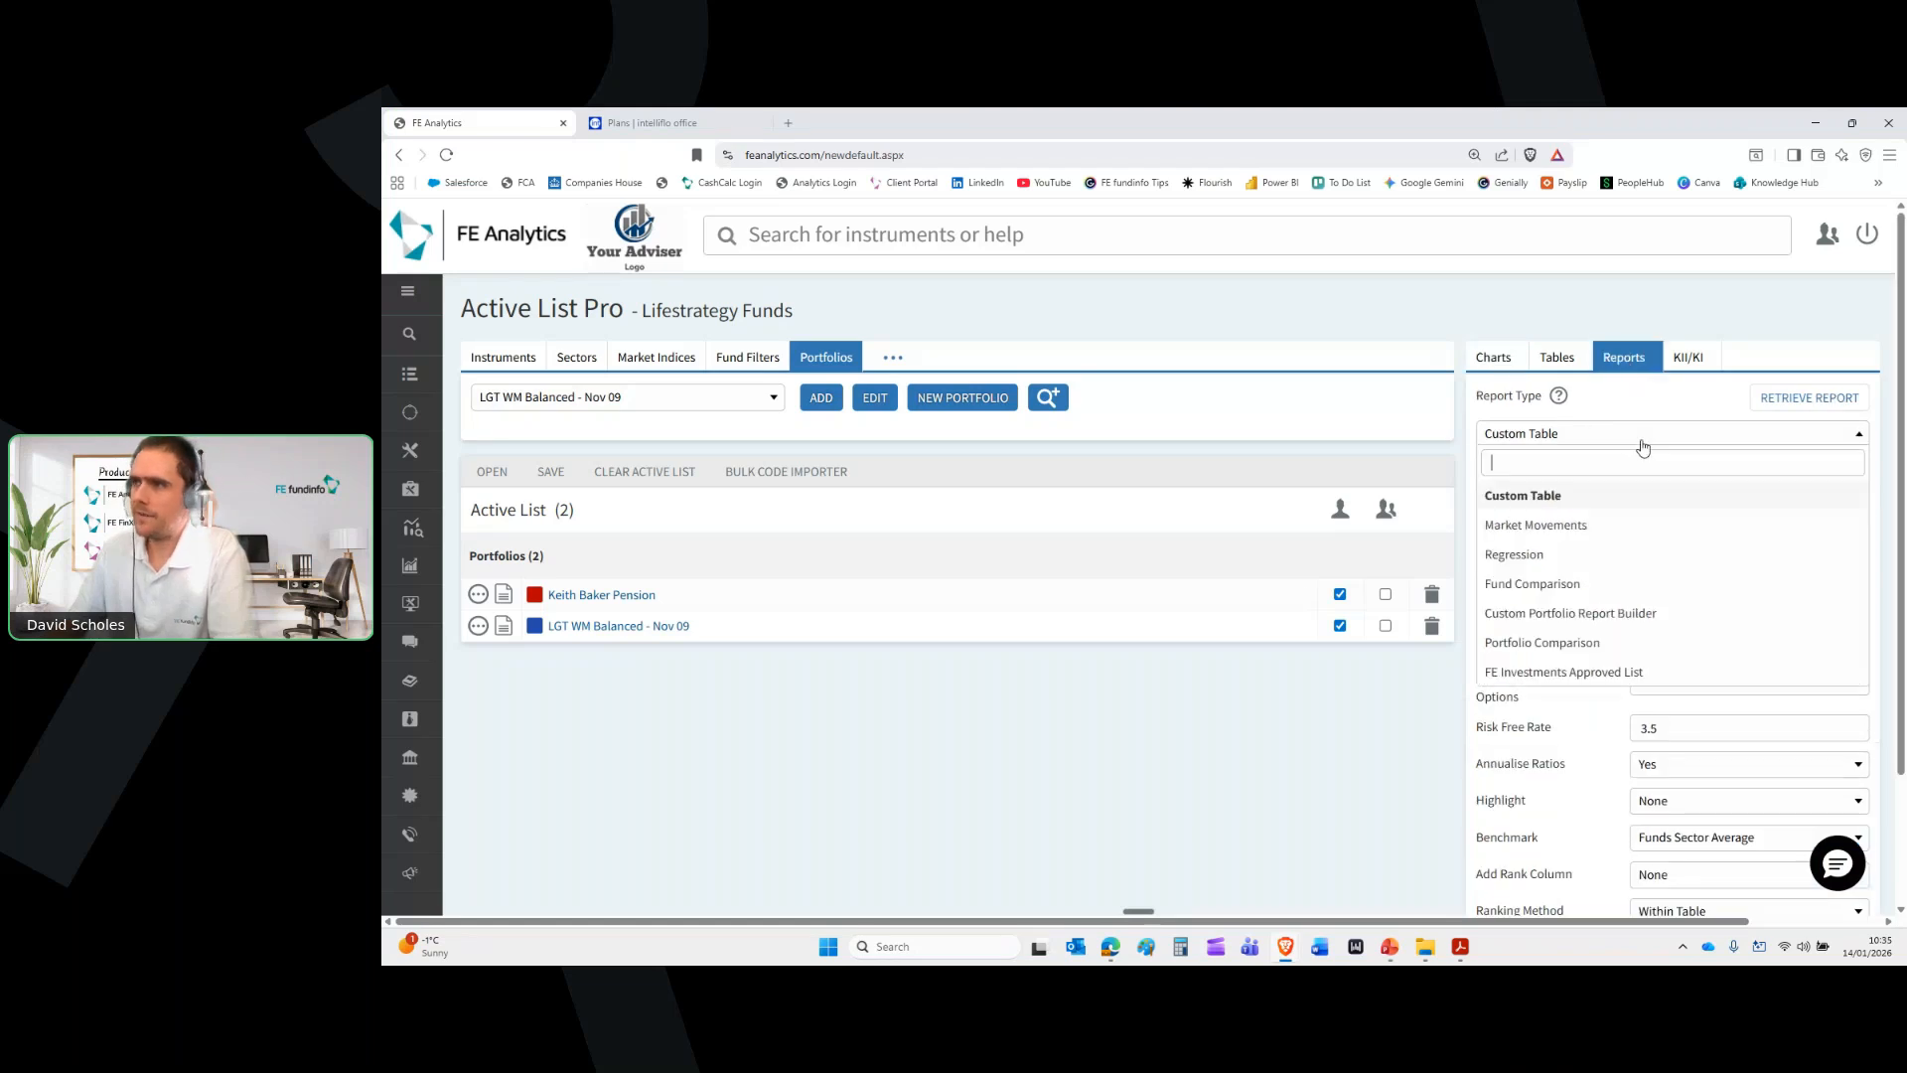
left_click(1621, 646)
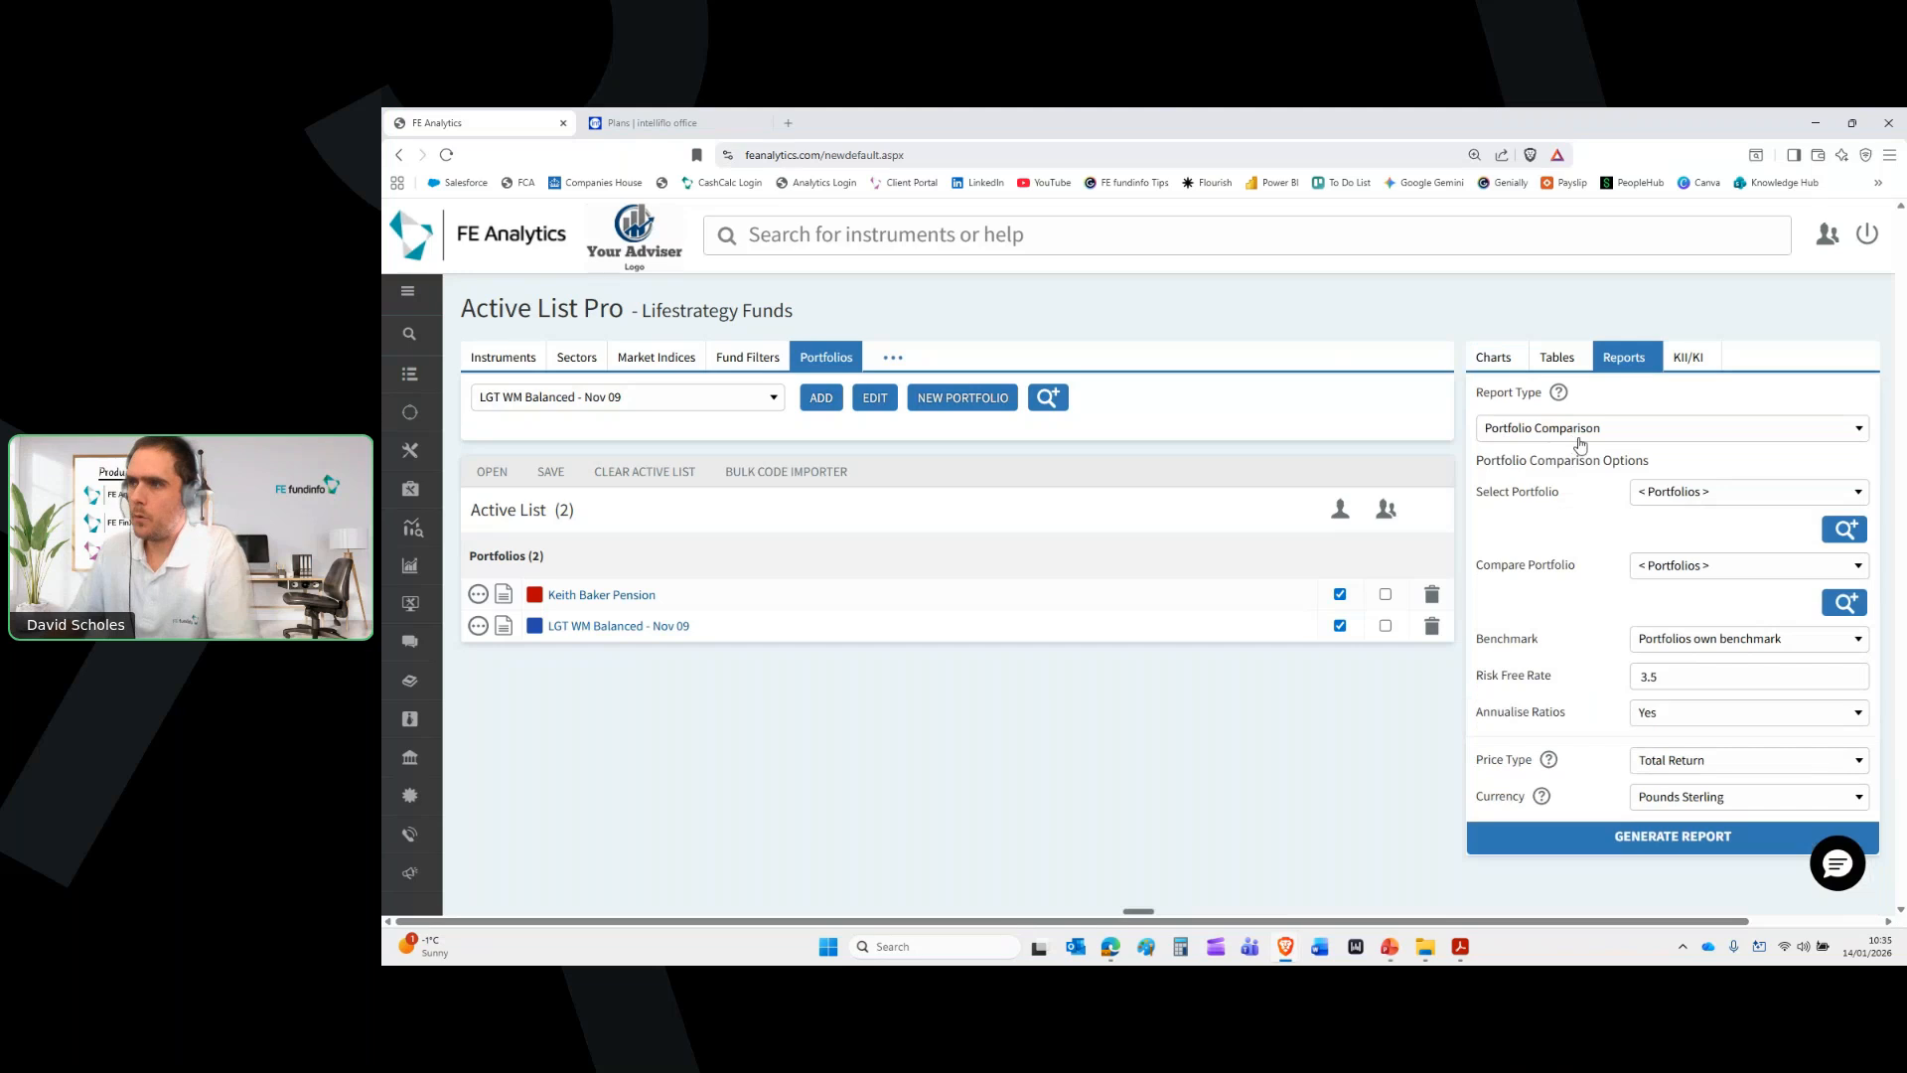
left_click(1716, 494)
type("keith a")
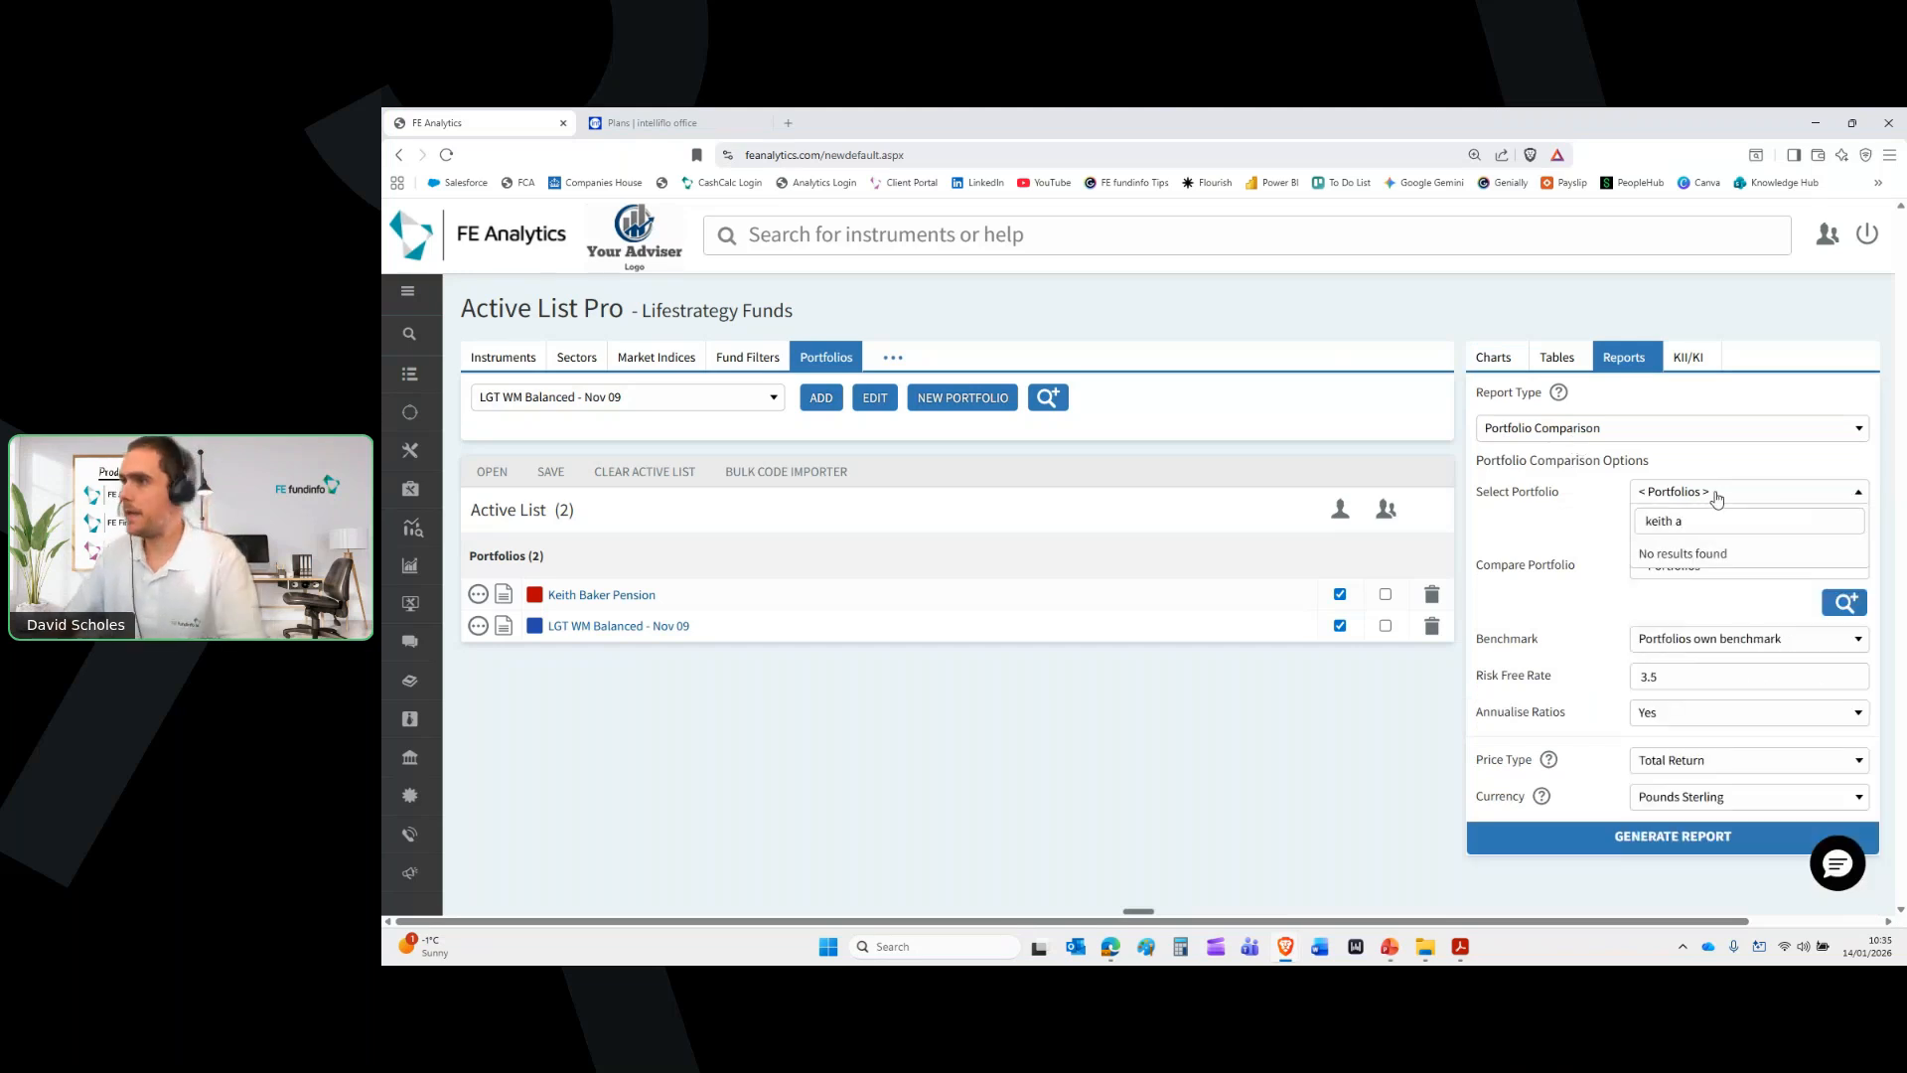
key("BackSpace")
type("ba")
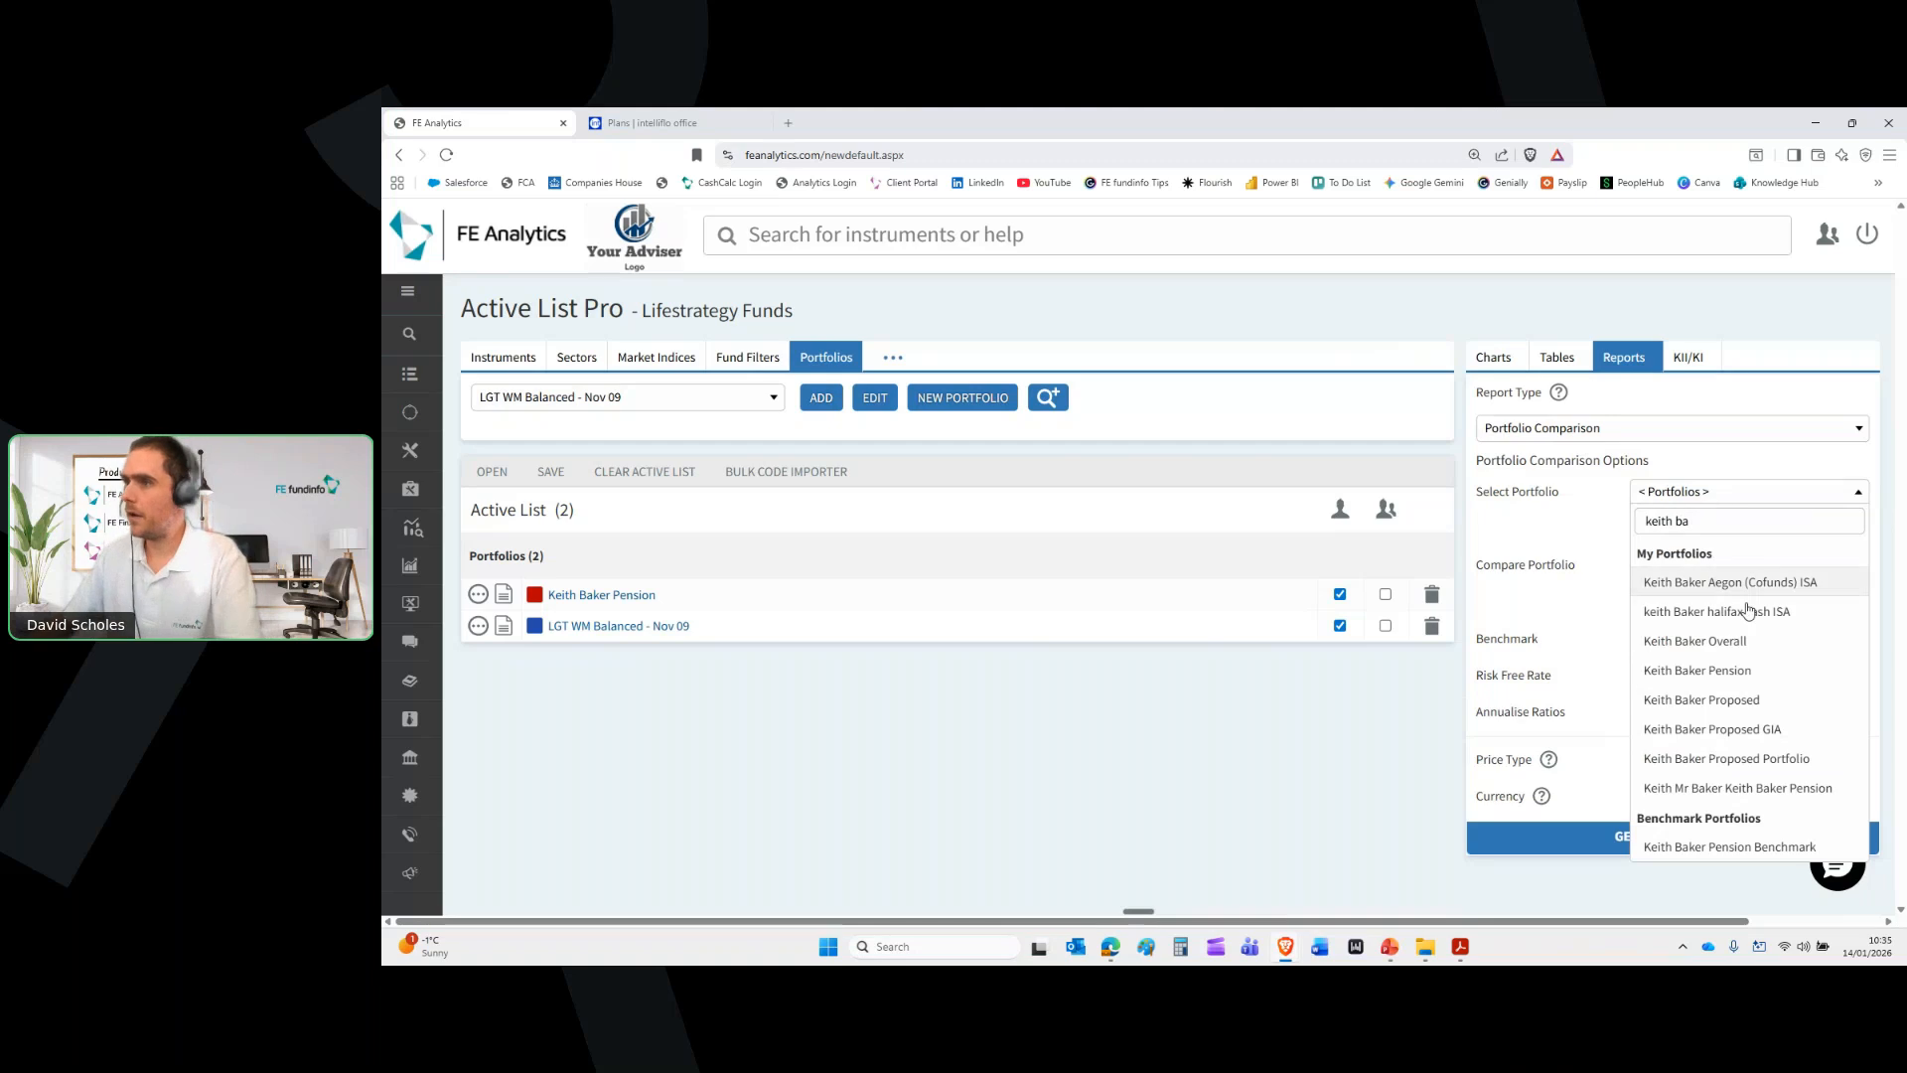
left_click(1697, 670)
left_click(1709, 566)
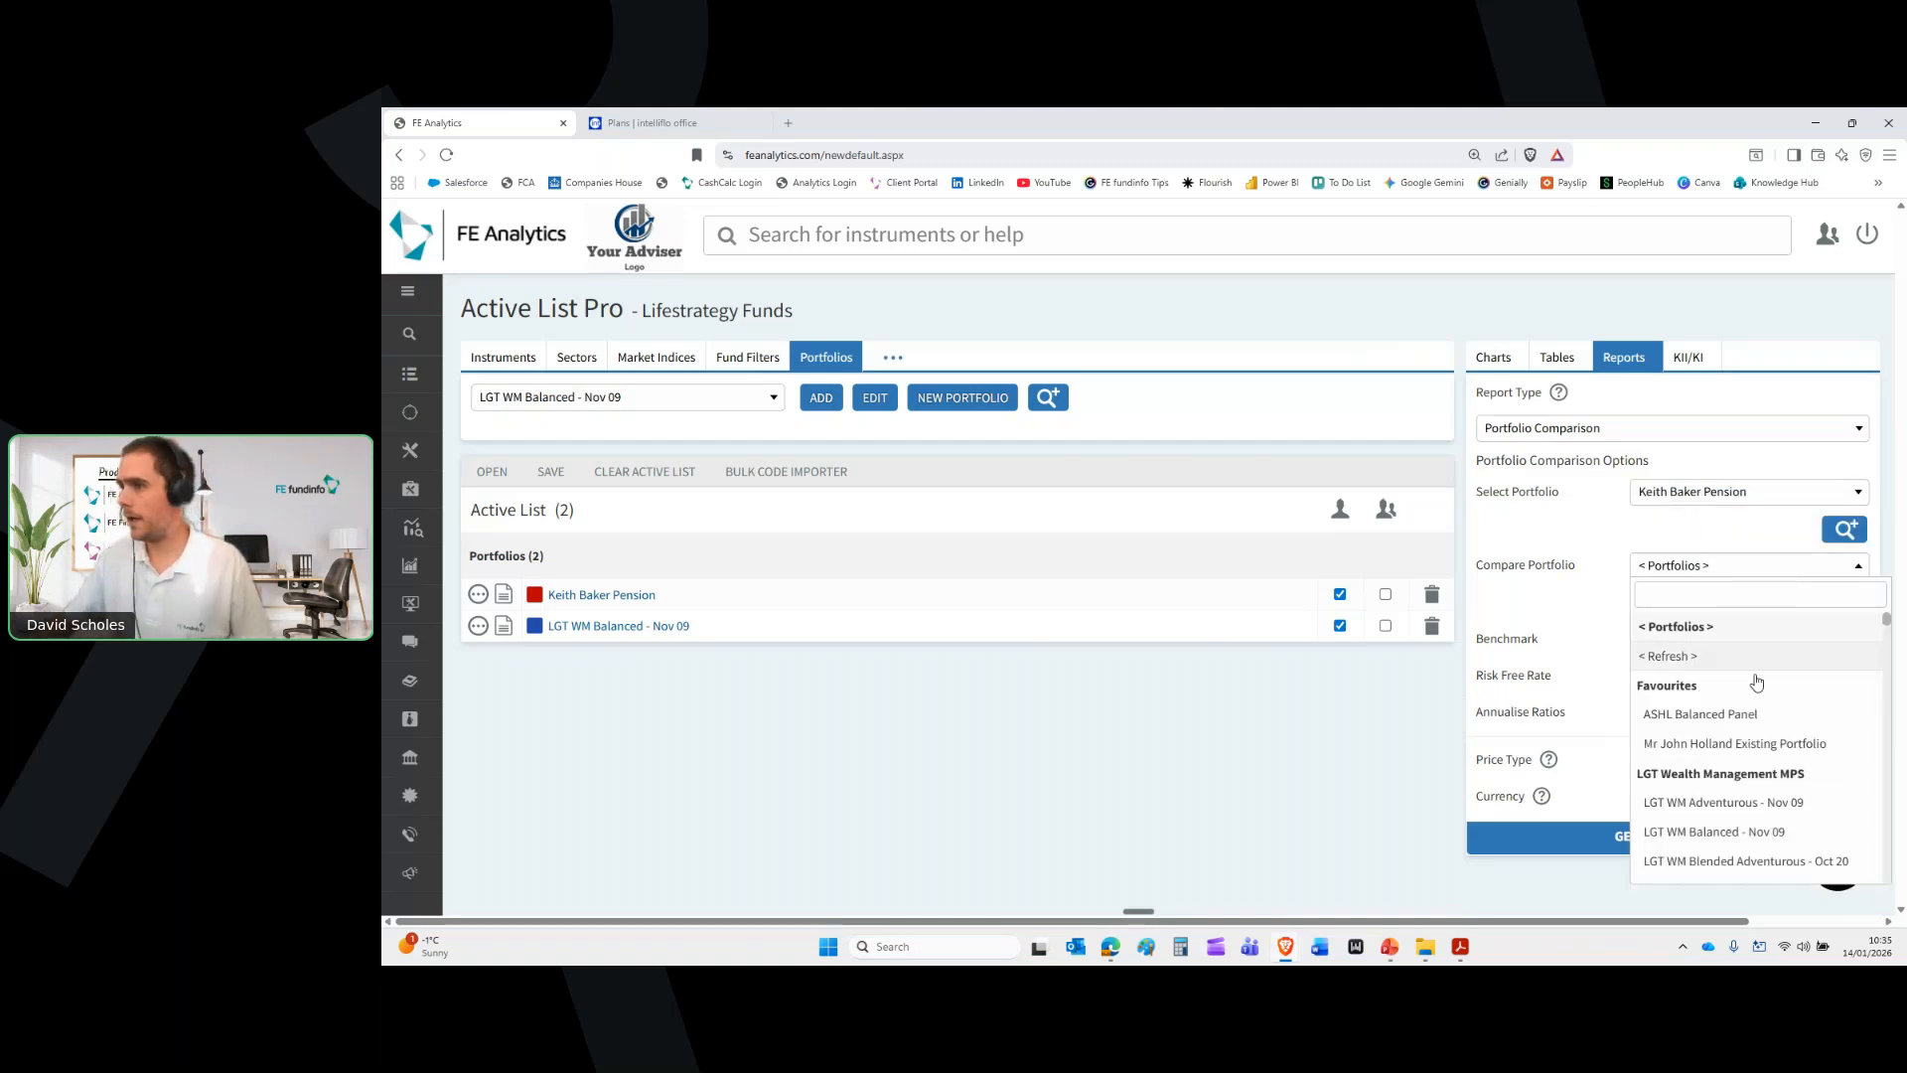
left_click(1733, 833)
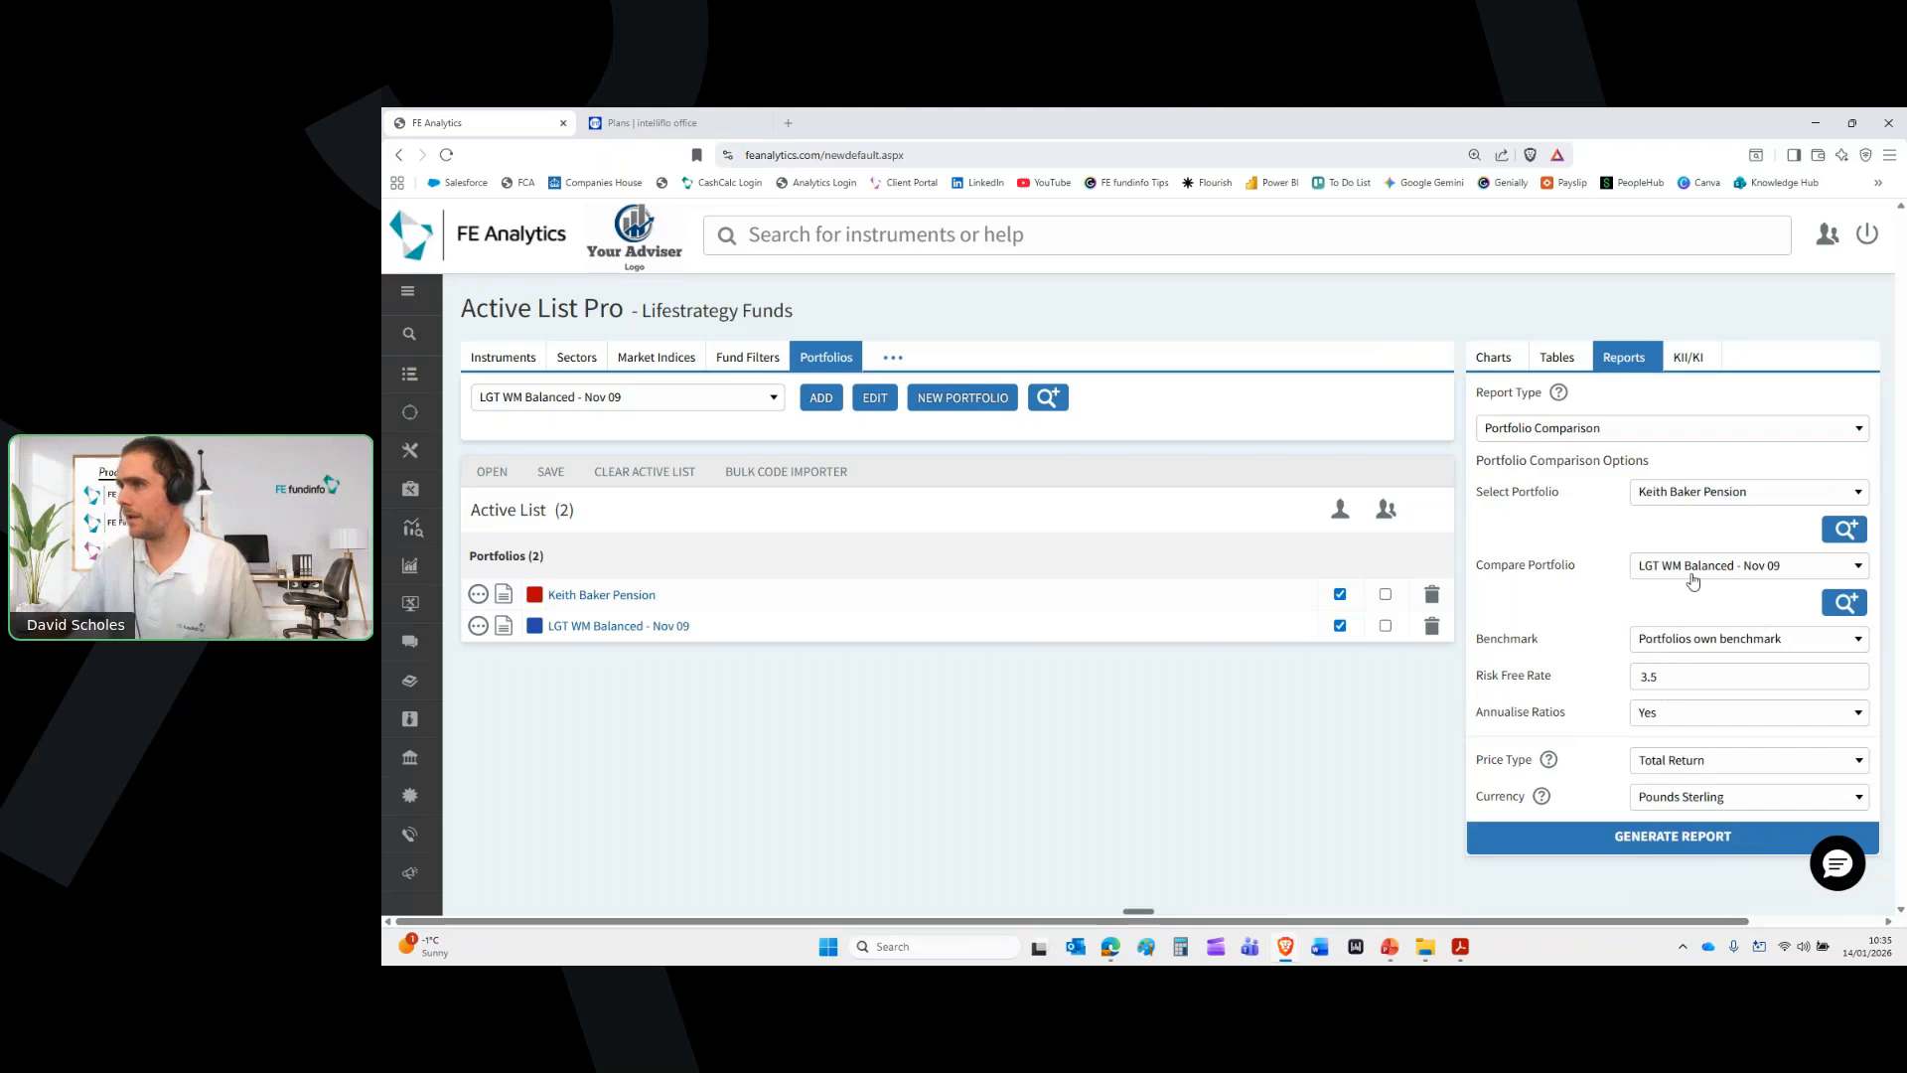
left_click(1647, 847)
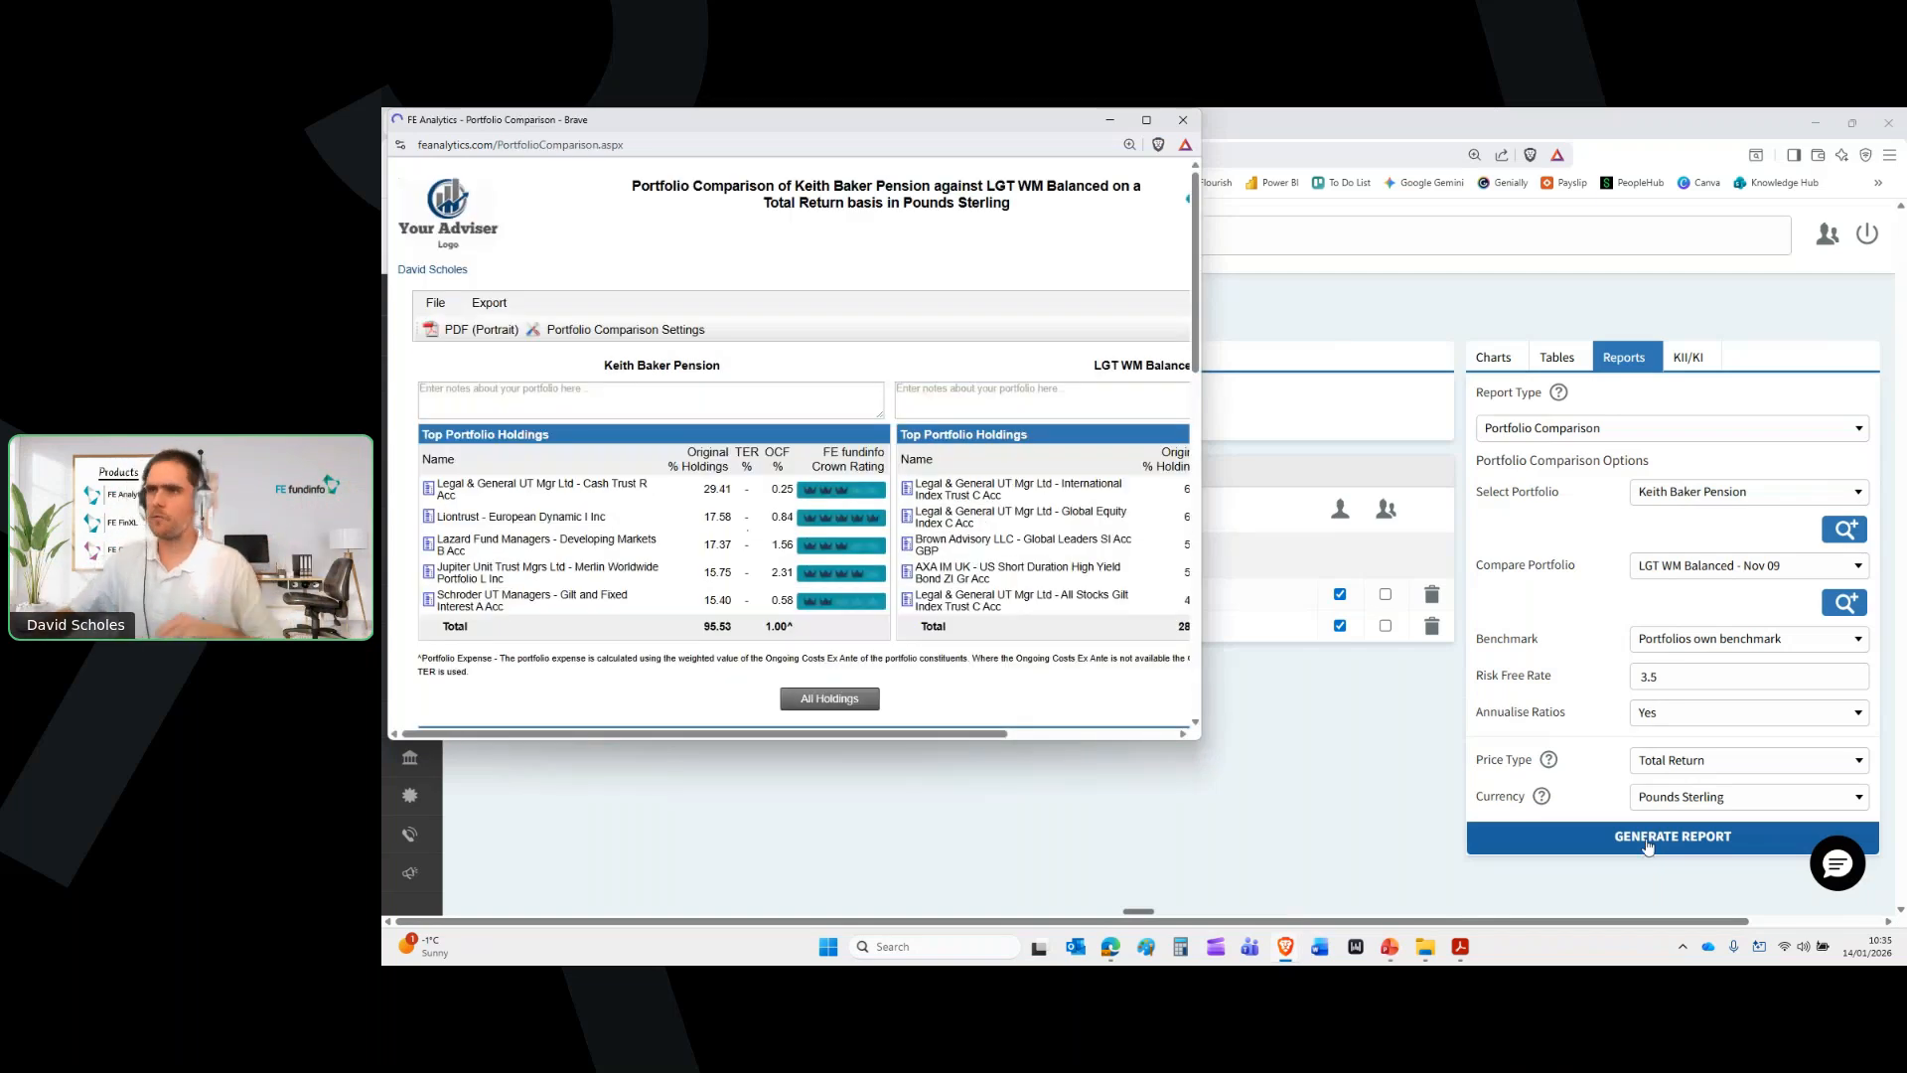
left_click(1147, 120)
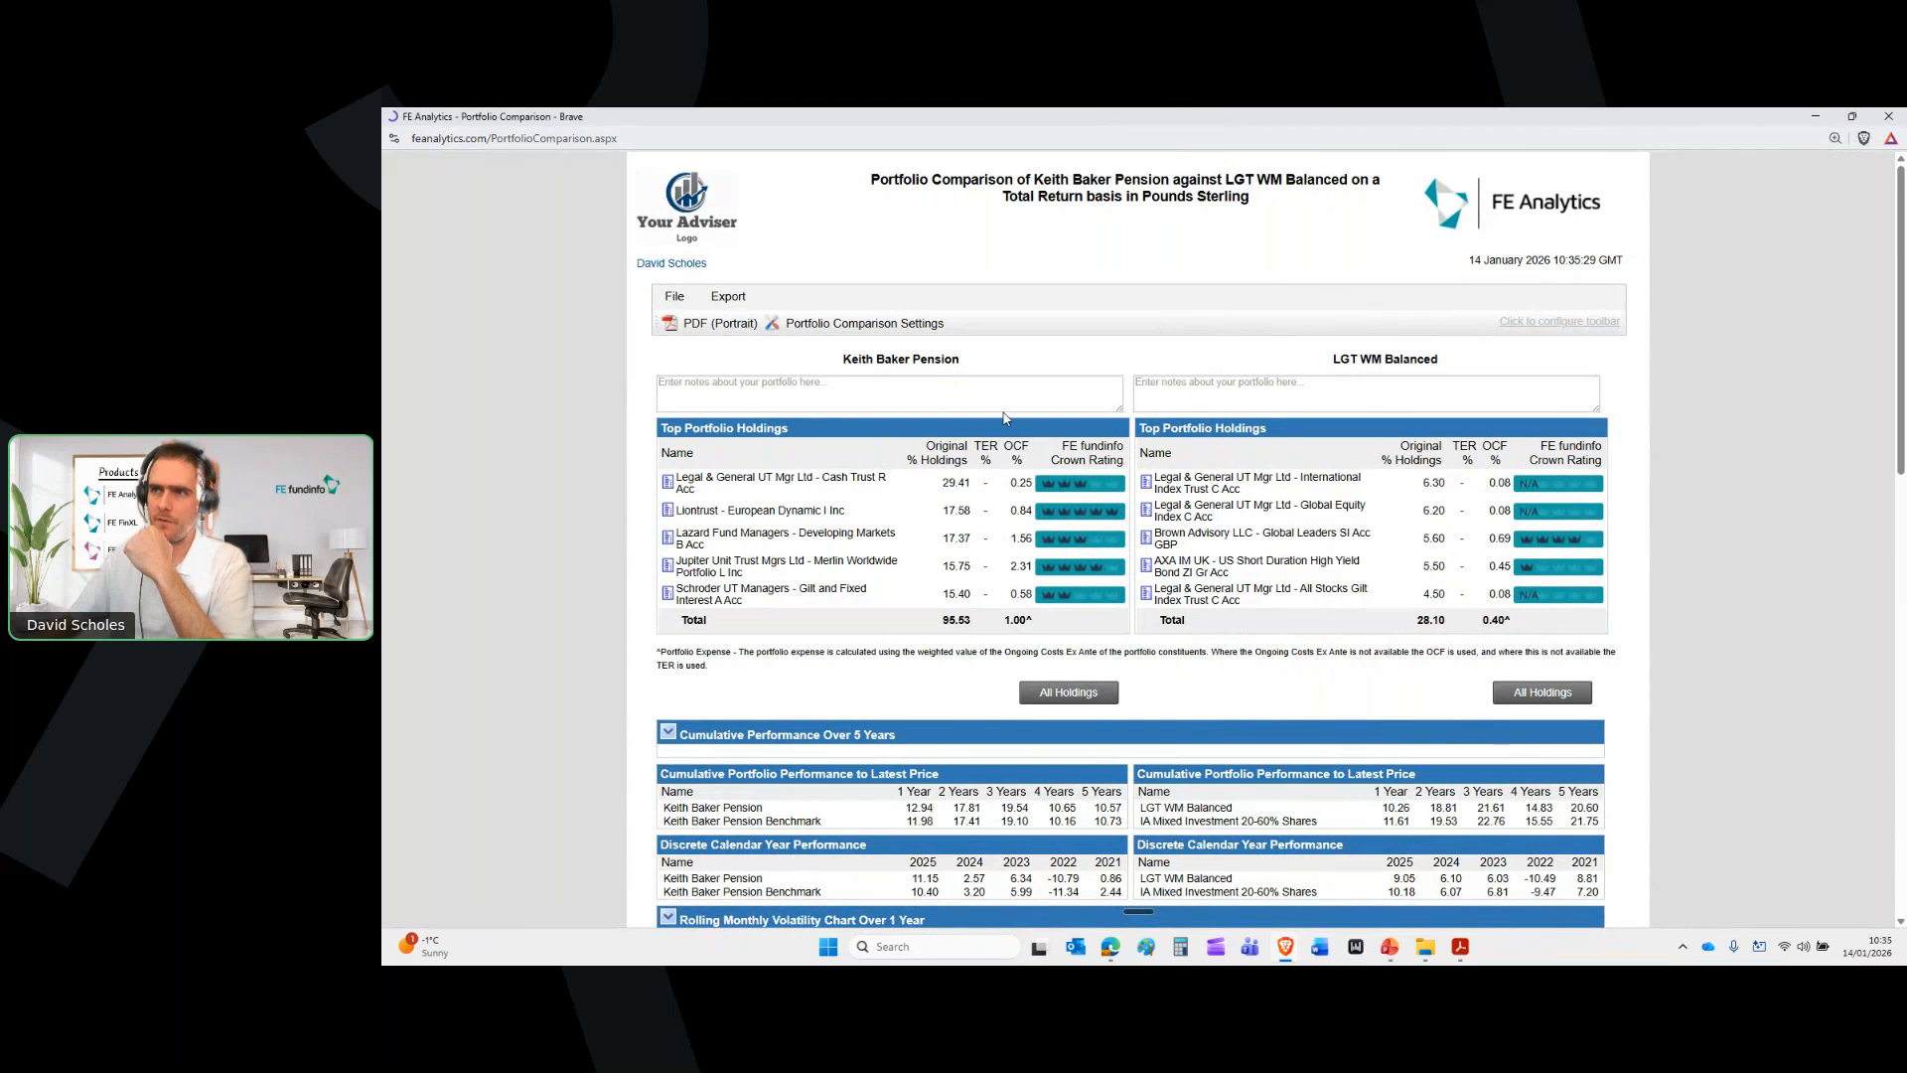
Show all holdings, scroll through the comparison report's holdings and performance, then close it
left_click(1059, 695)
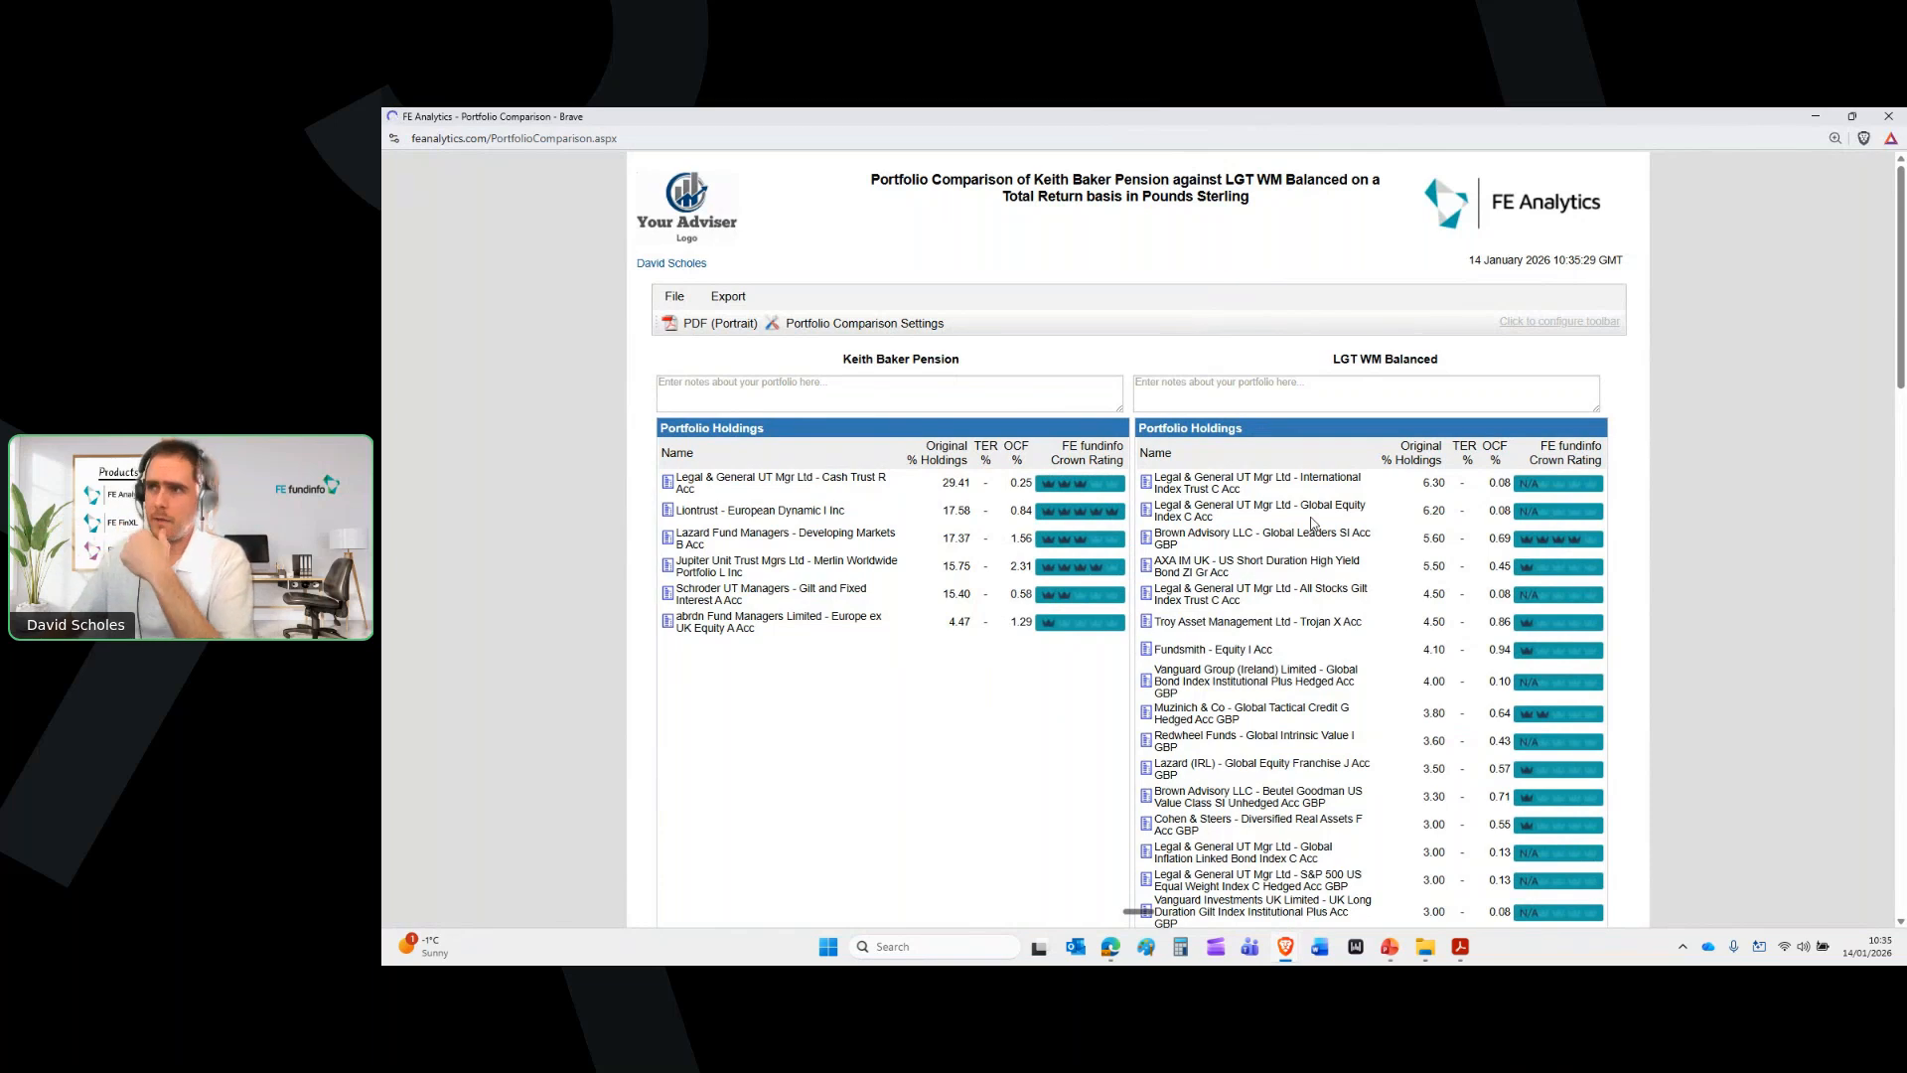
scroll(1318, 522, "down", 1)
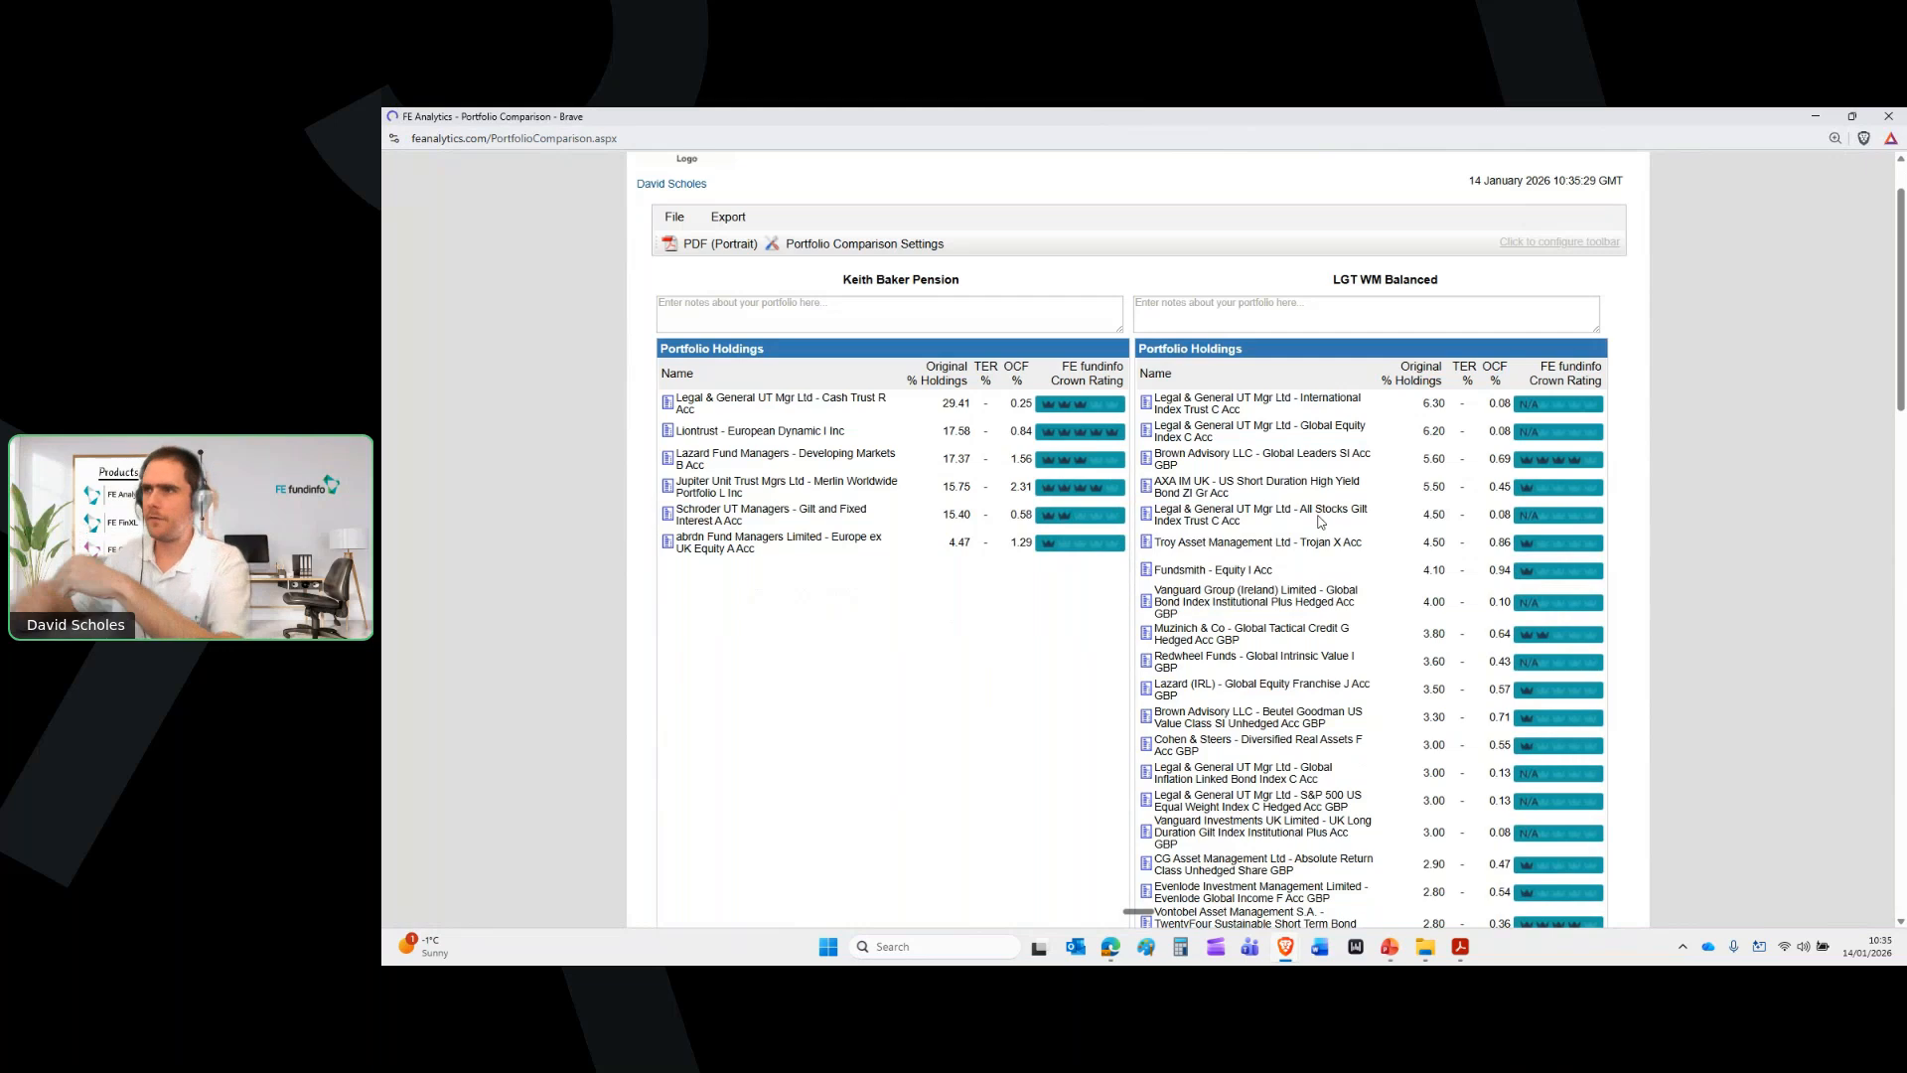
scroll(1319, 522, "down", 4)
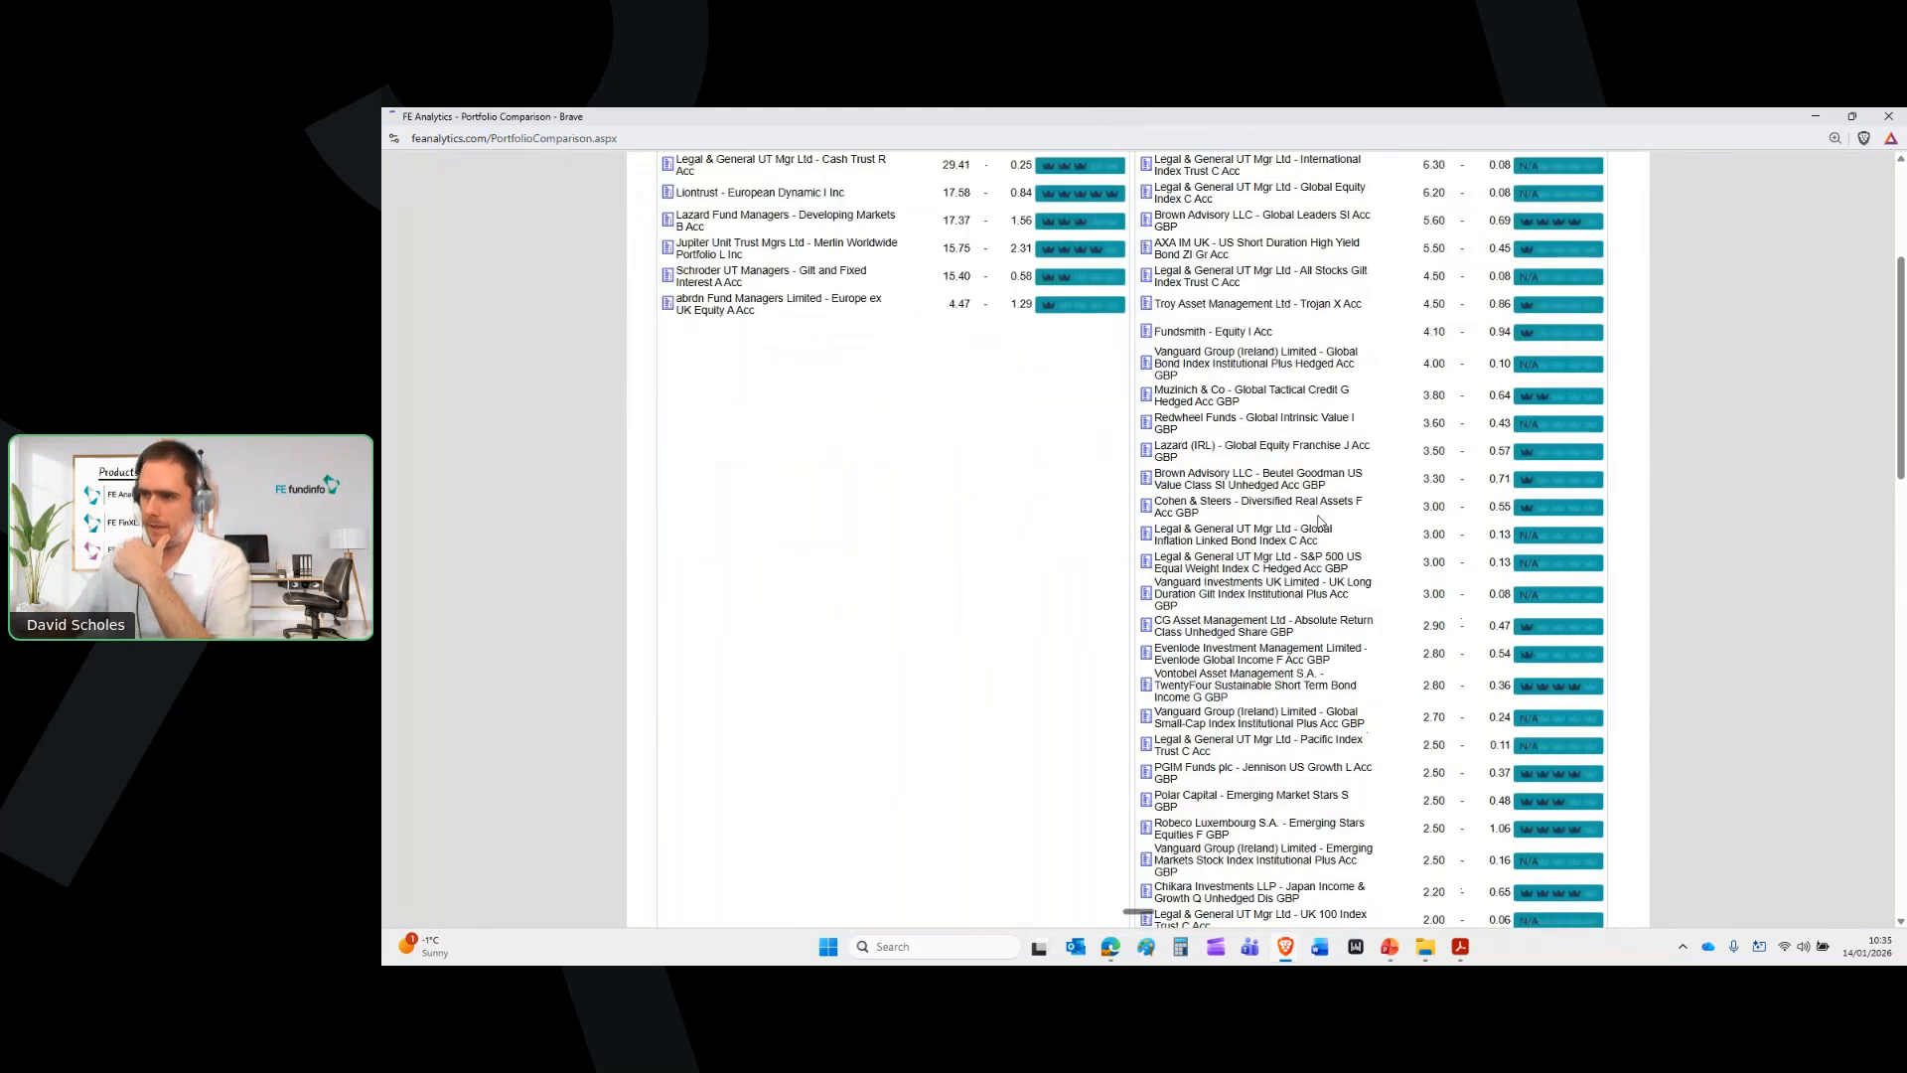
scroll(1298, 606, "down", 4)
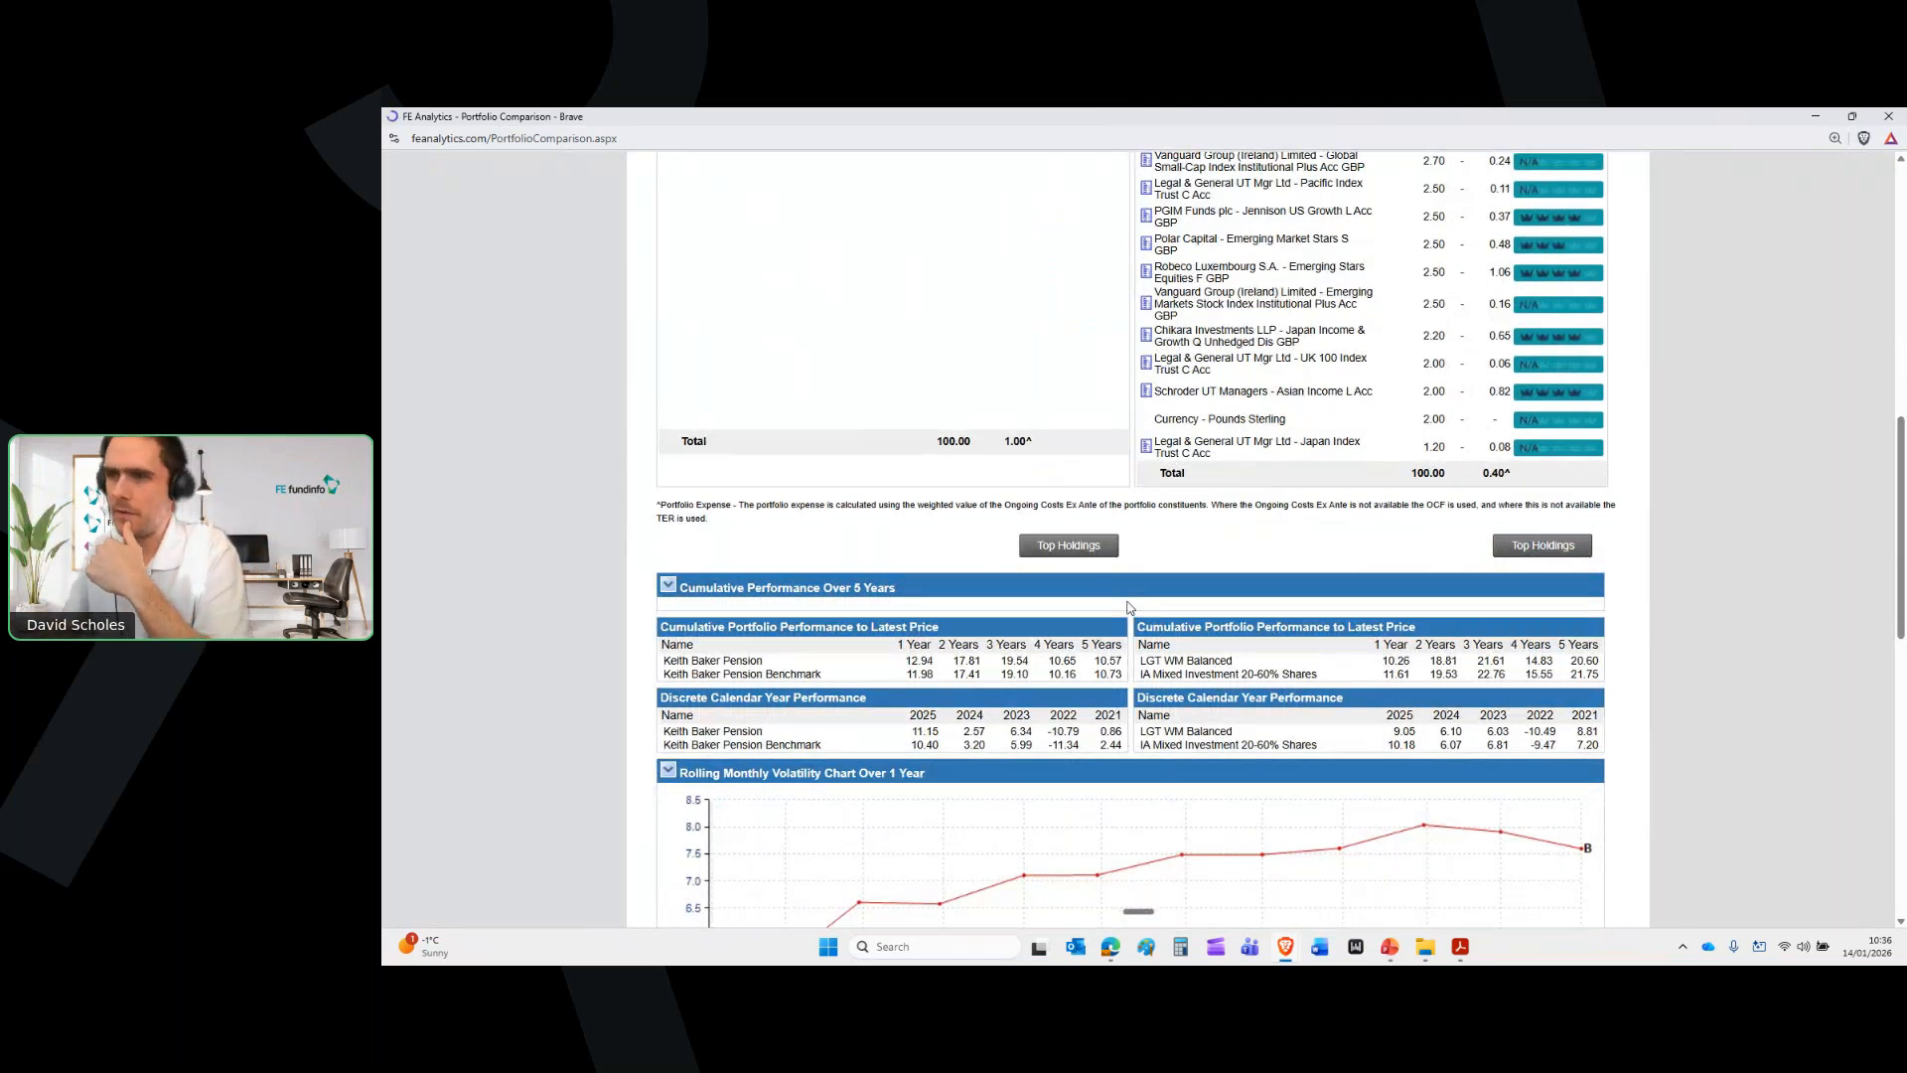
scroll(1127, 608, "down", 3)
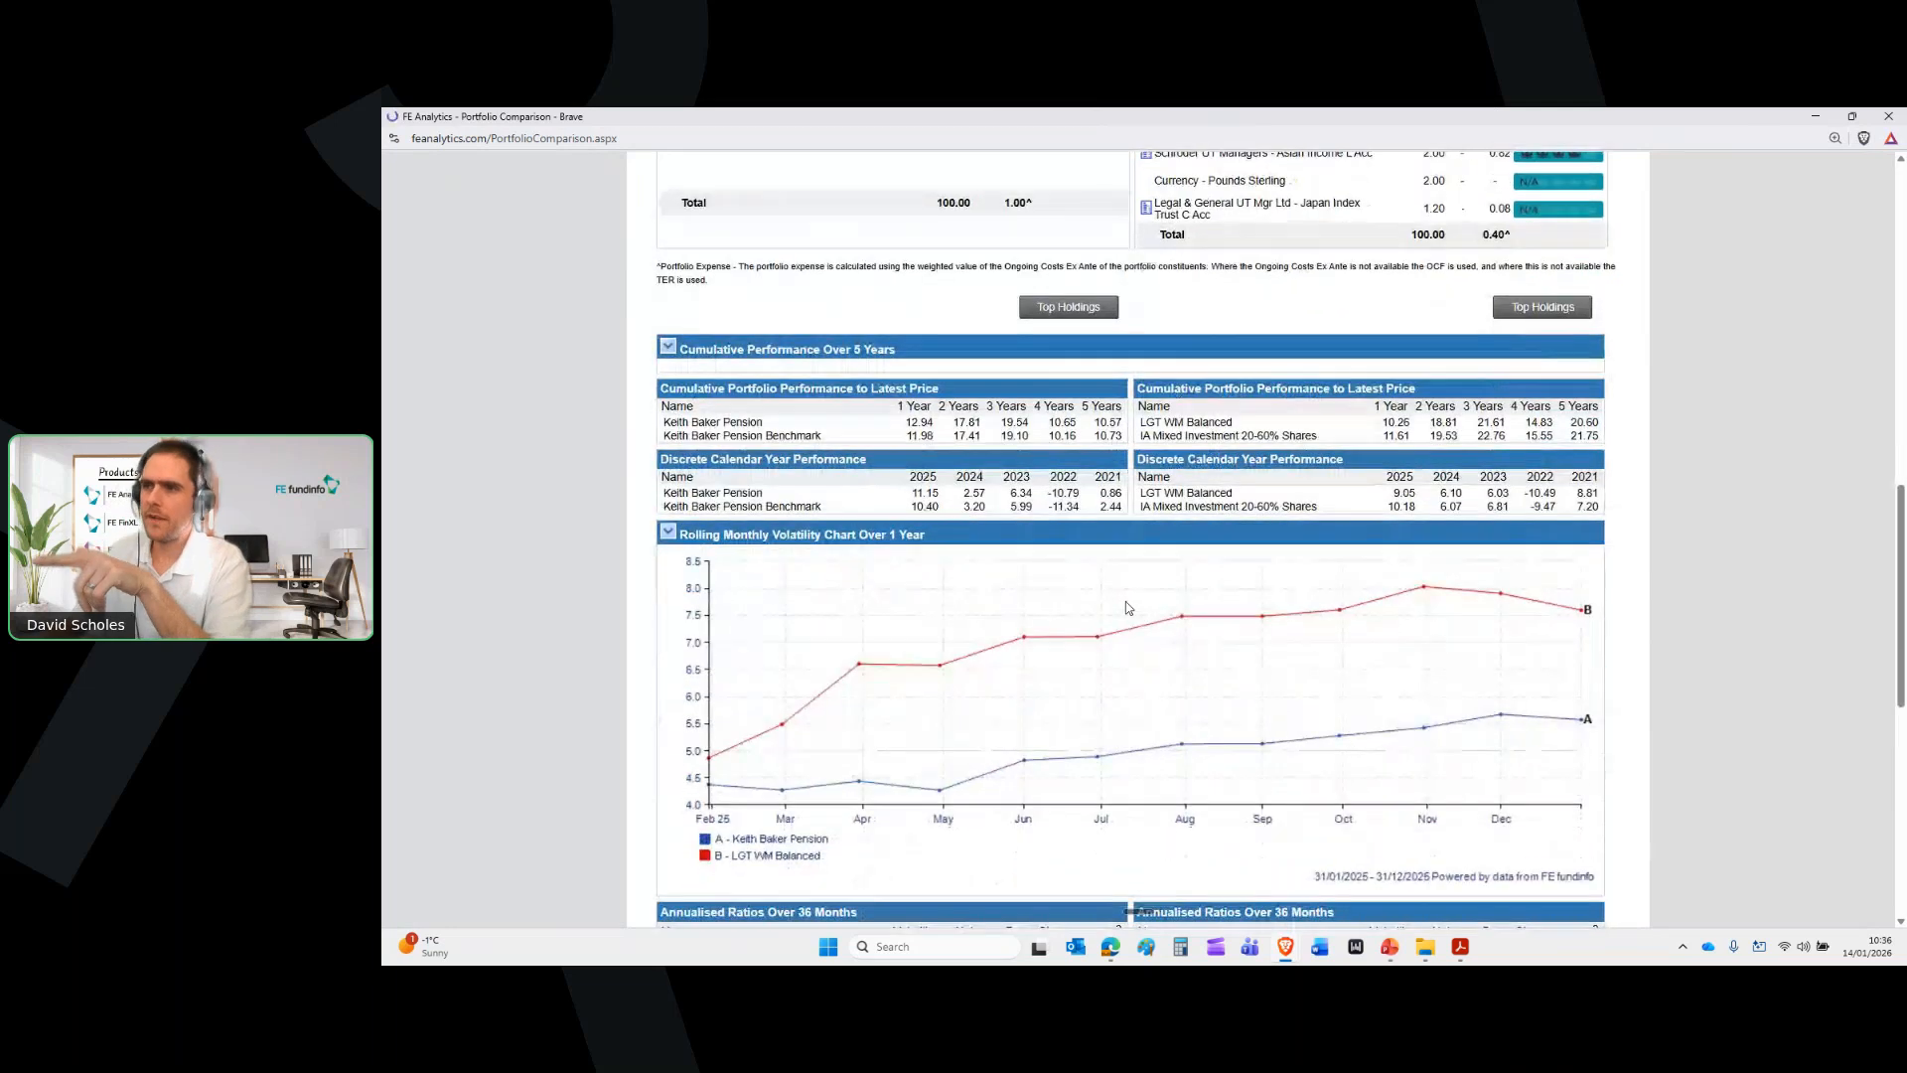
scroll(1210, 597, "up", 1)
scroll(1152, 615, "up", 1)
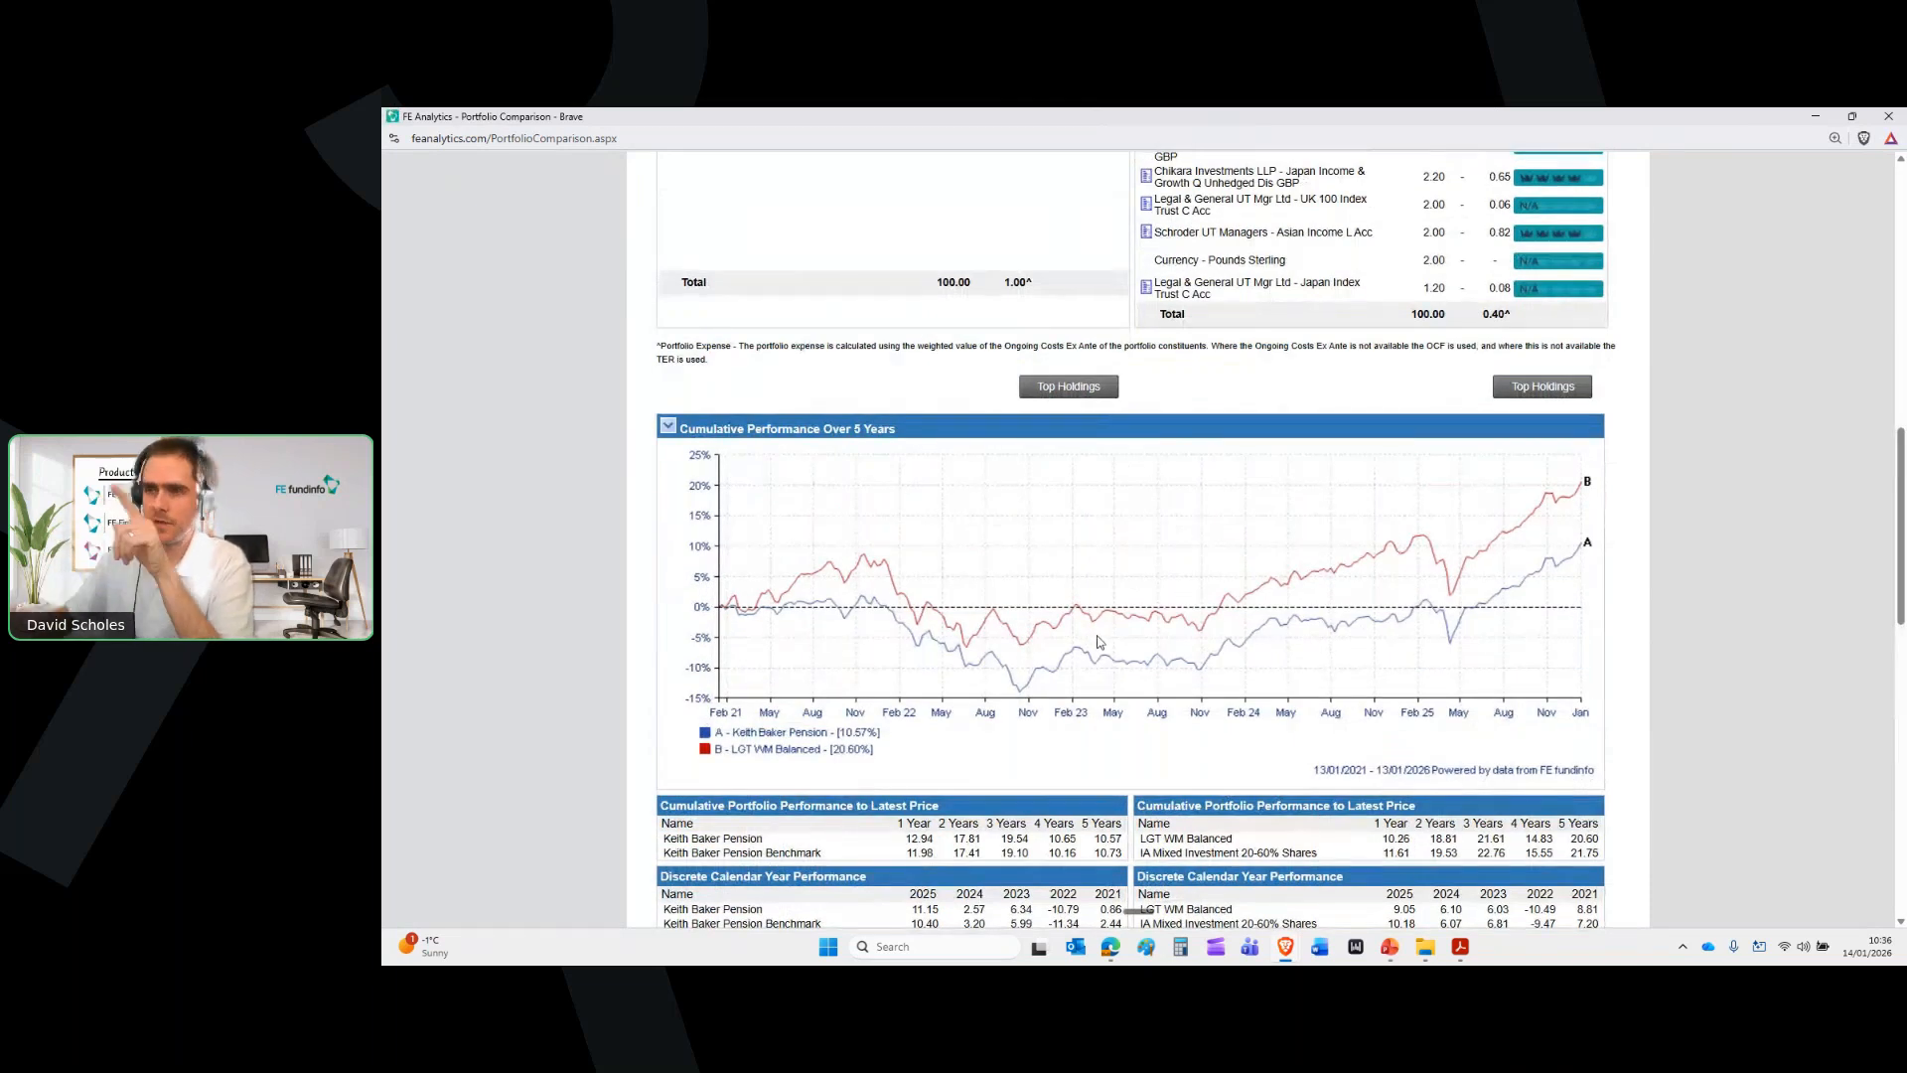
scroll(1121, 639, "down", 3)
scroll(1122, 639, "down", 4)
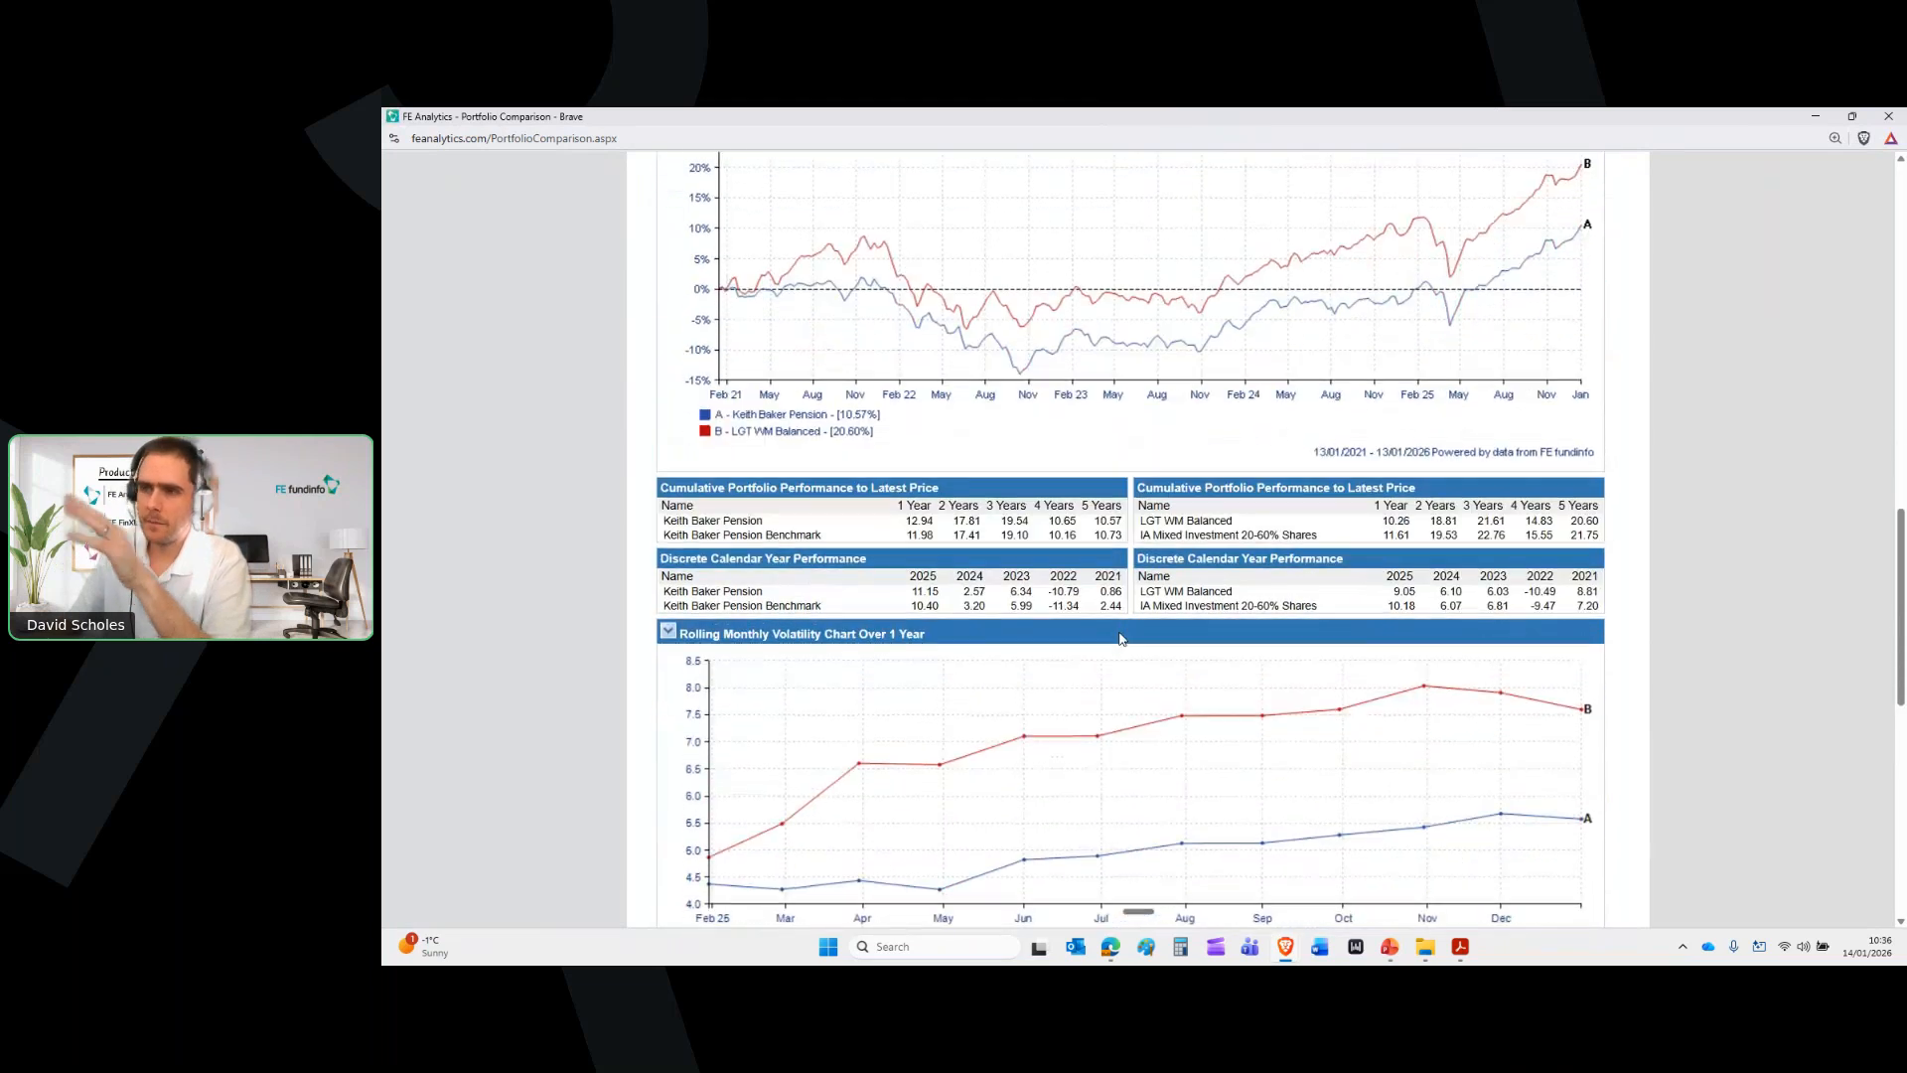
scroll(1122, 638, "down", 5)
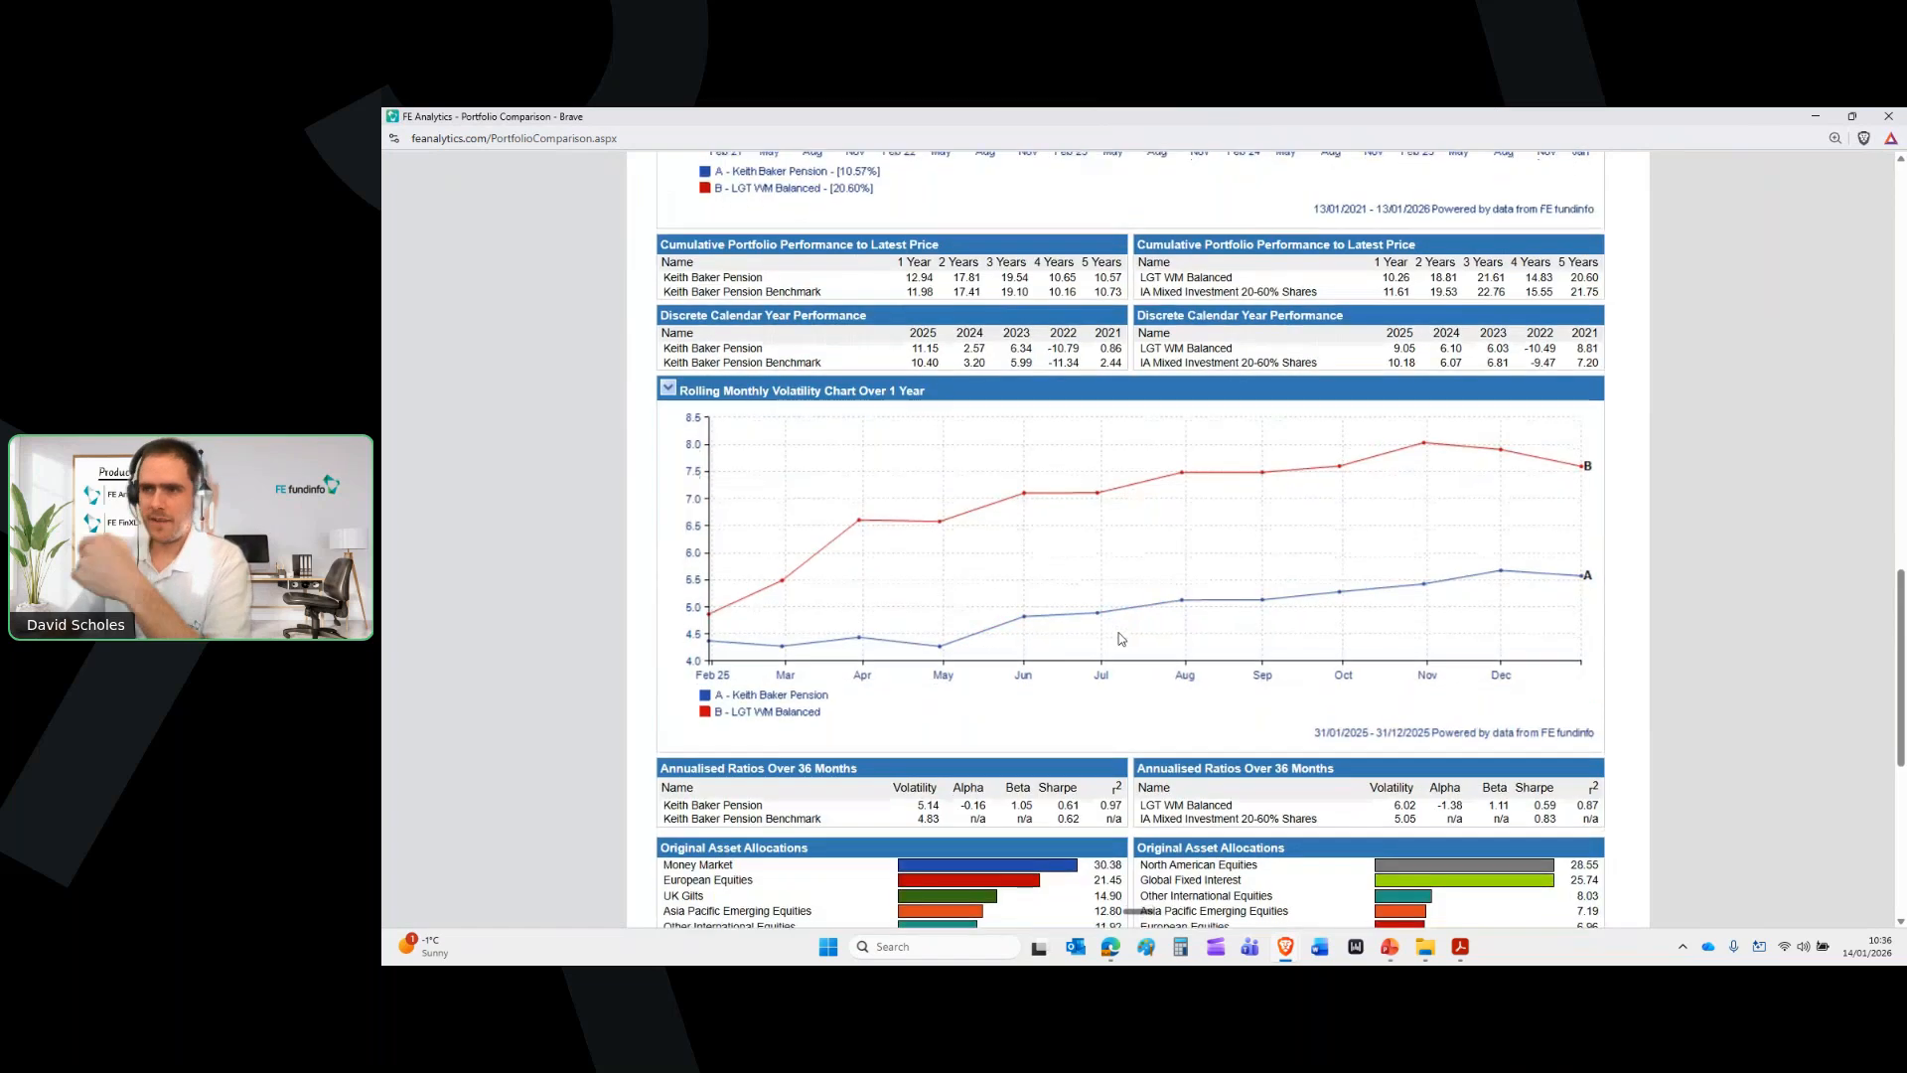
scroll(1120, 633, "down", 1)
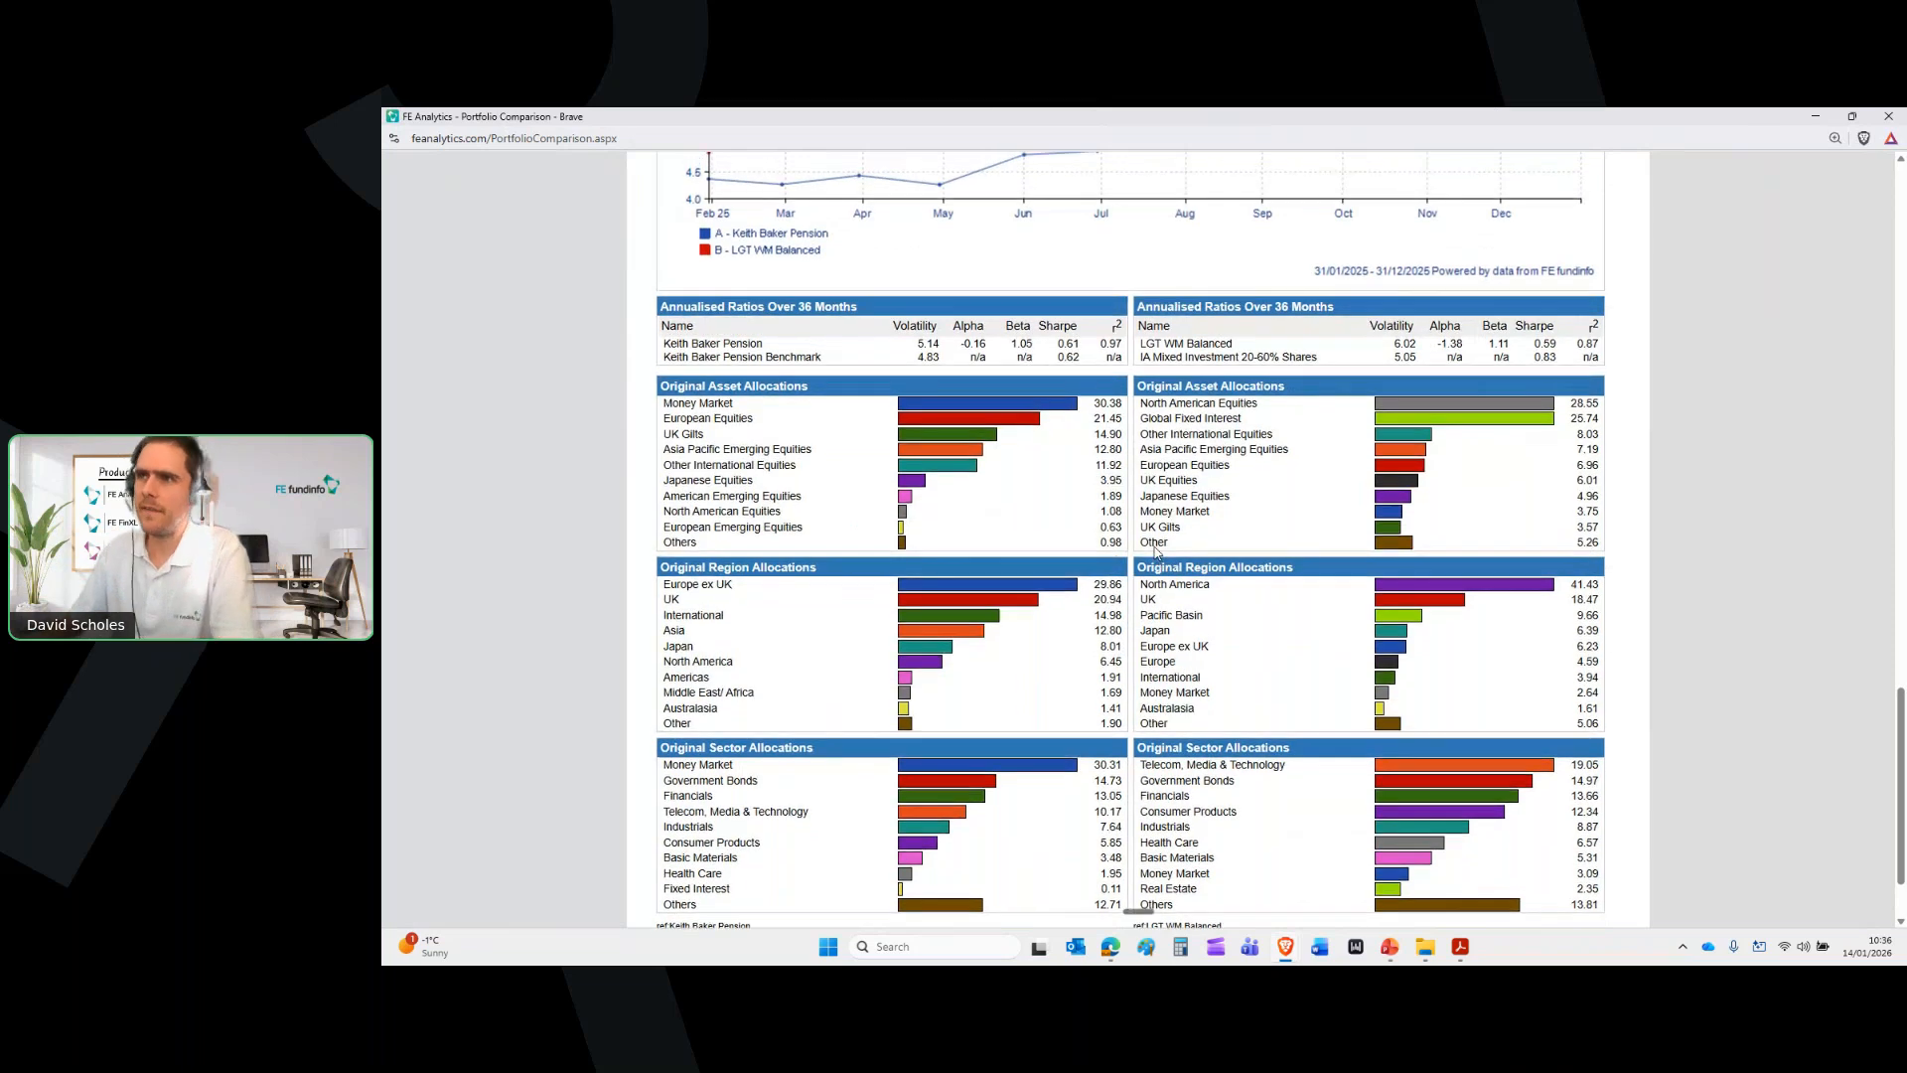
scroll(1155, 553, "up", 6)
scroll(1156, 553, "up", 6)
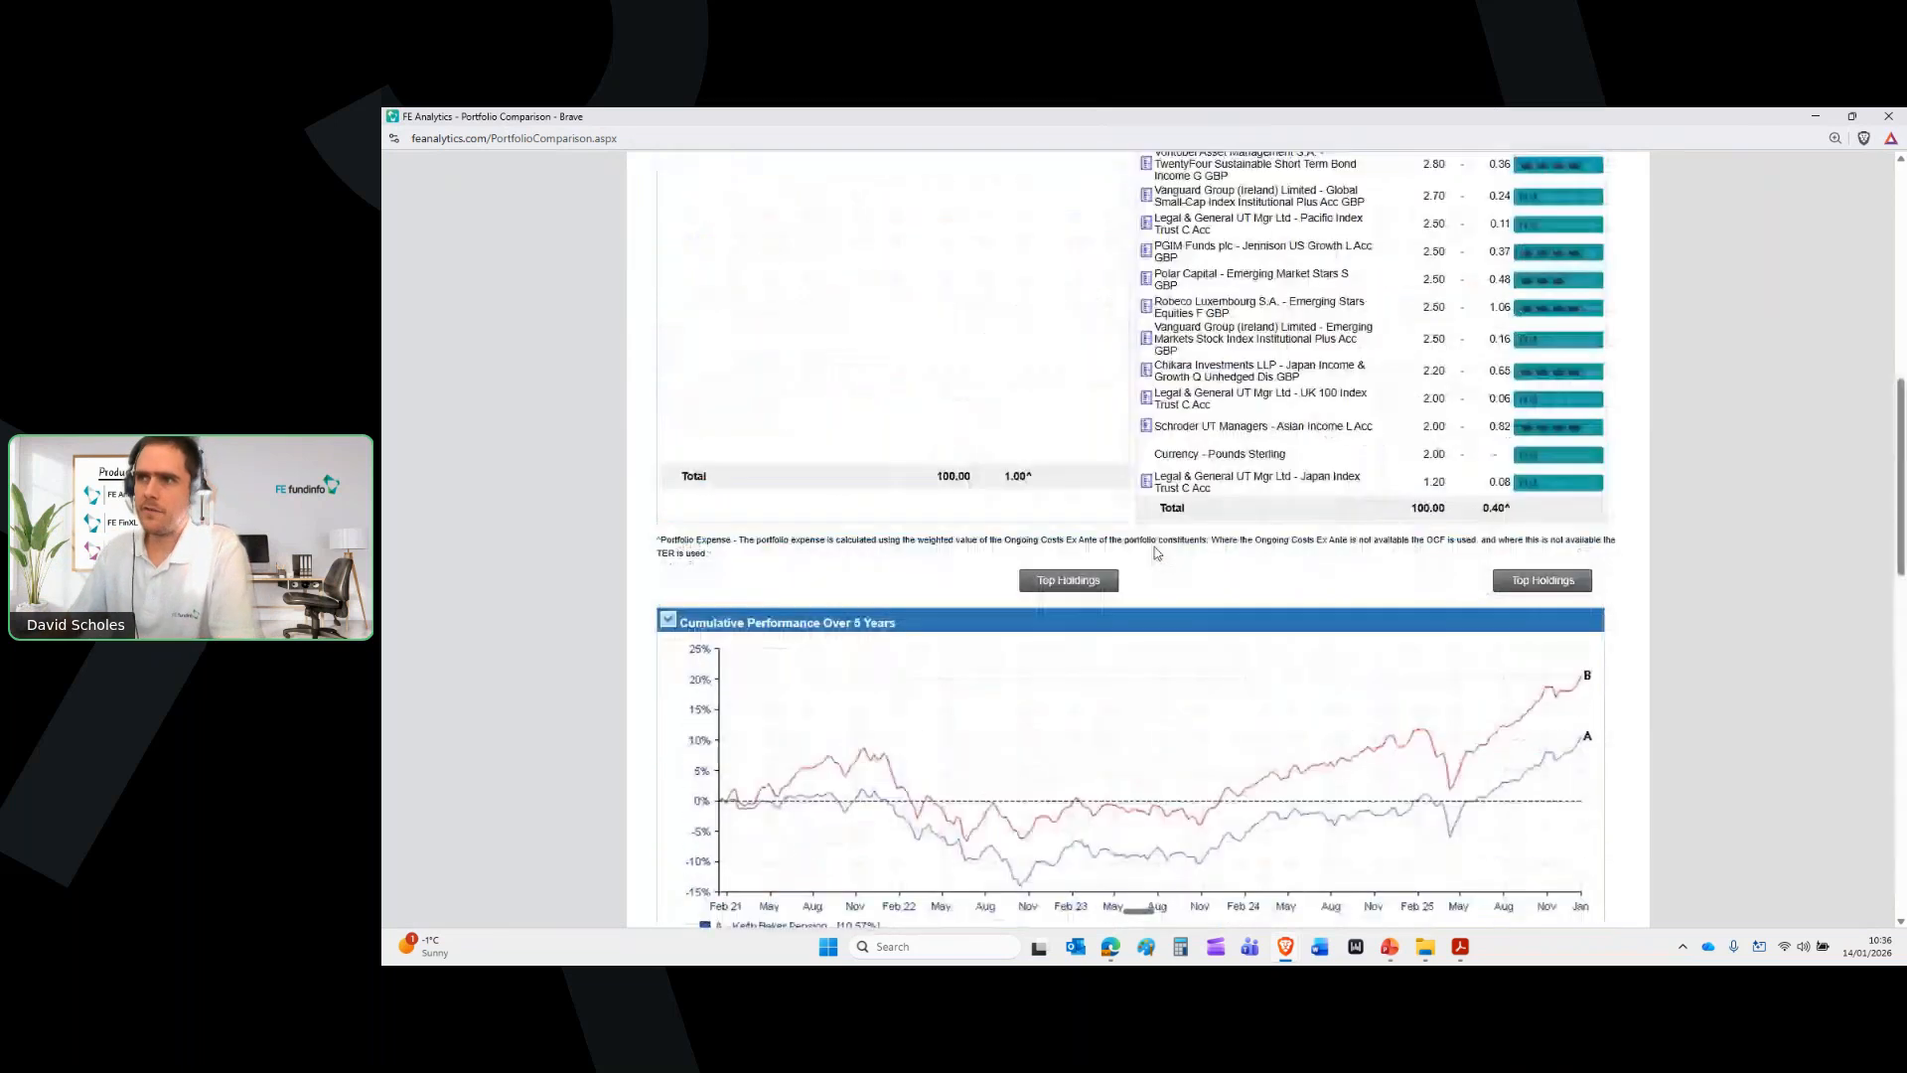
scroll(1155, 554, "up", 7)
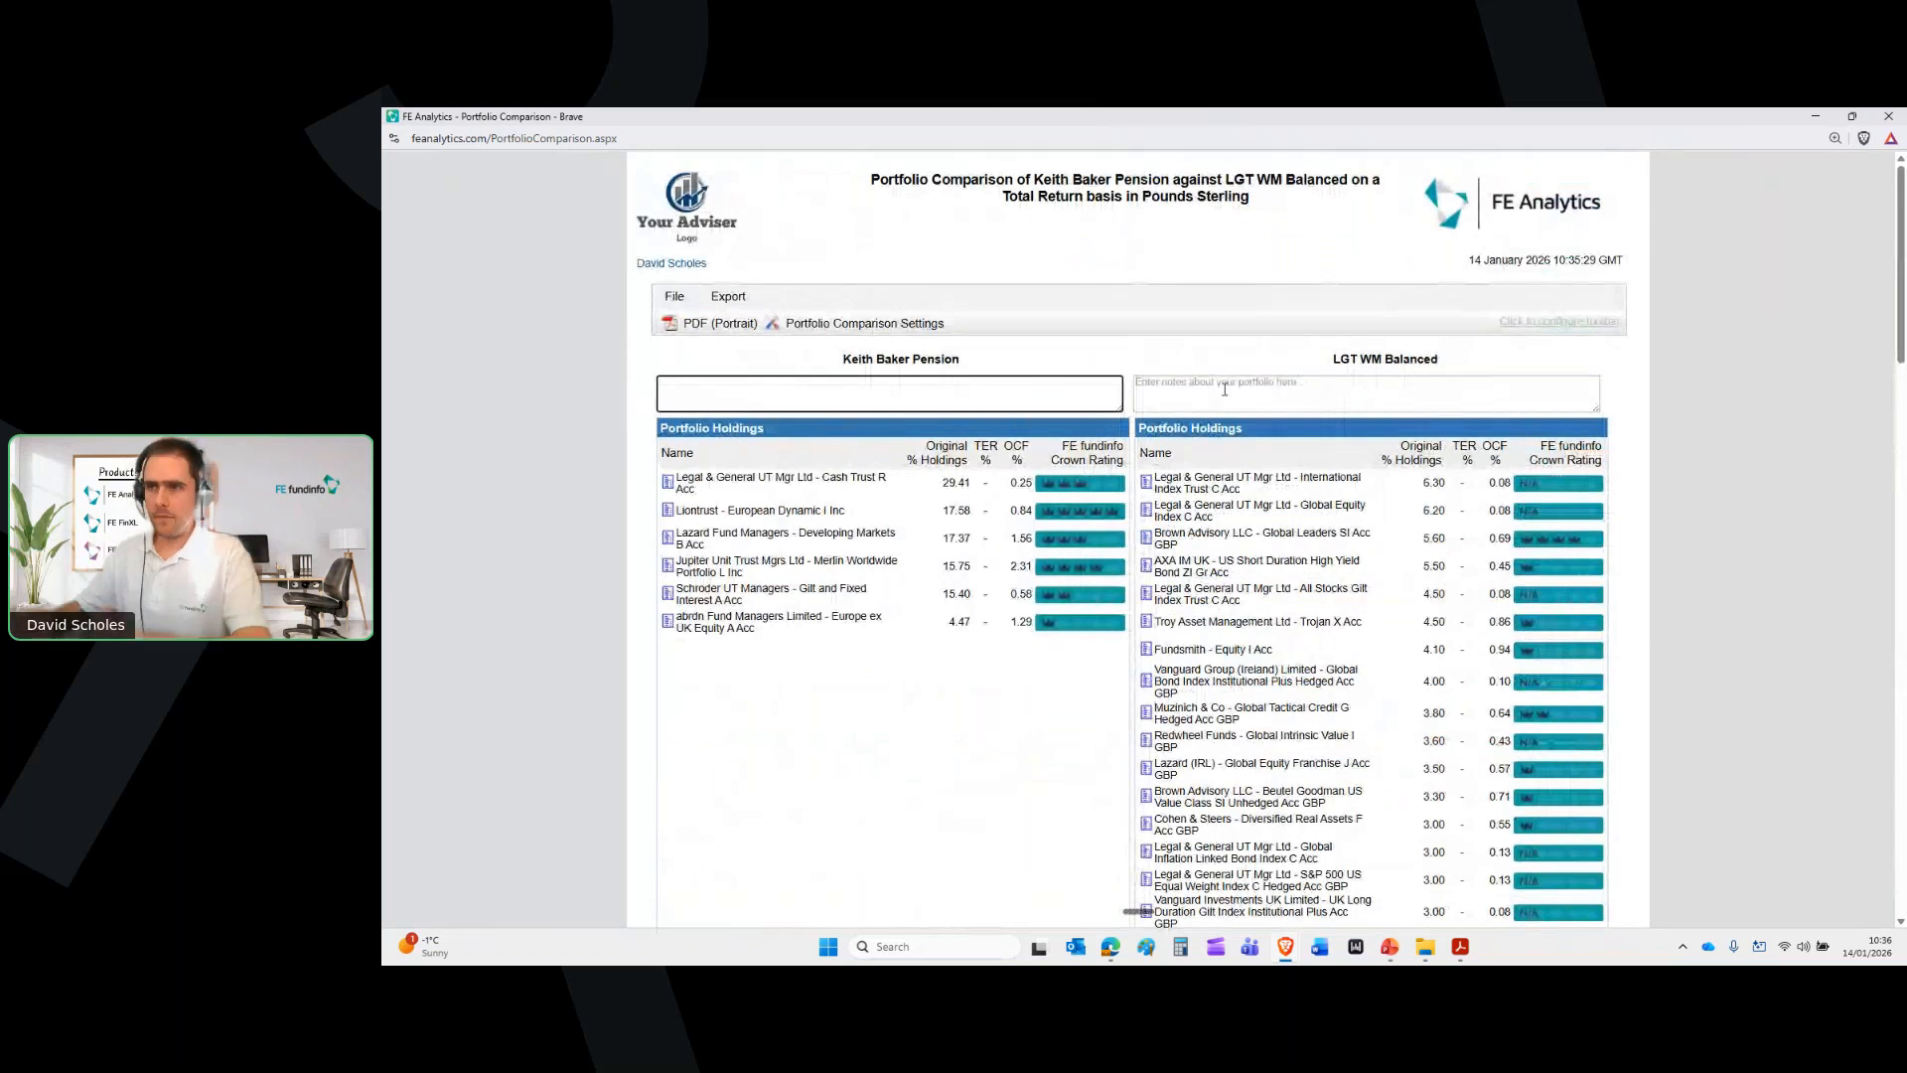
left_click(1889, 116)
Open the Custom Portfolio Report Builder and preview the sample Portfolio Performance Report
left_click(1638, 428)
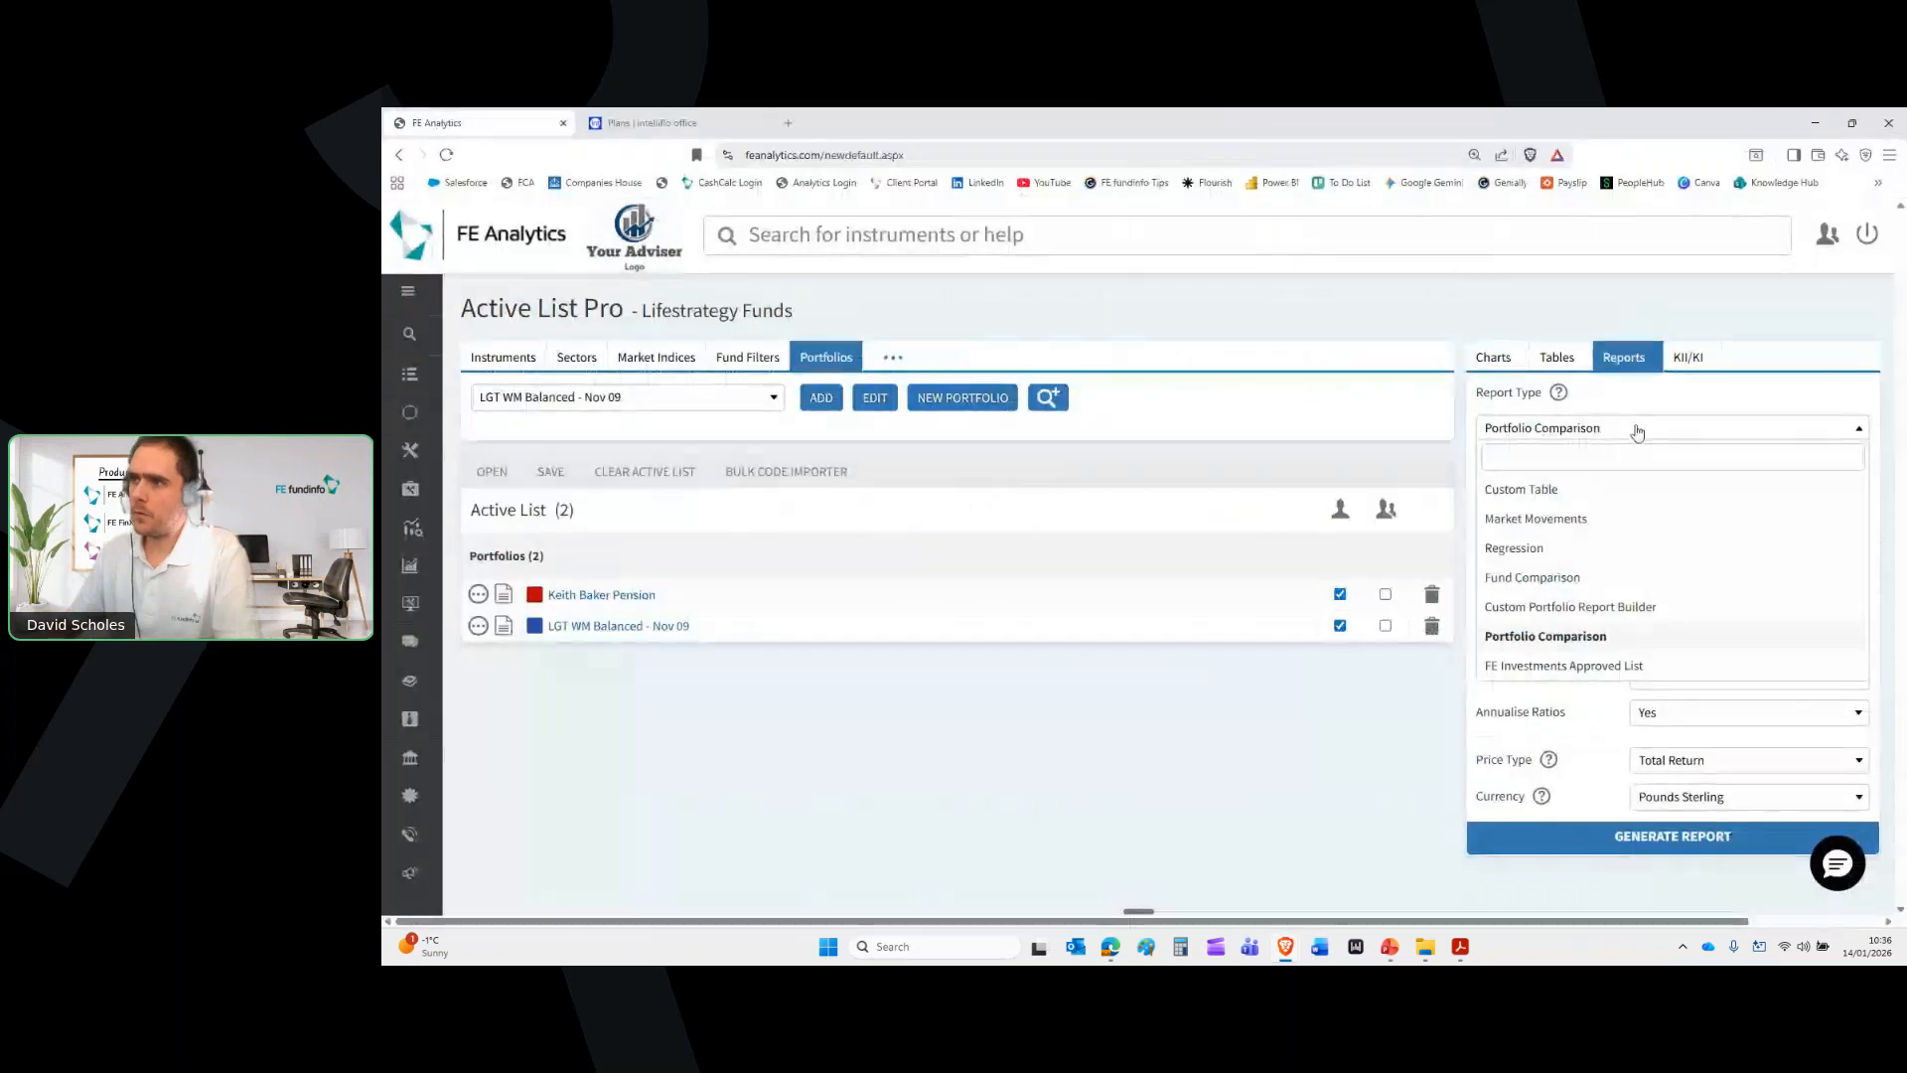
left_click(1623, 607)
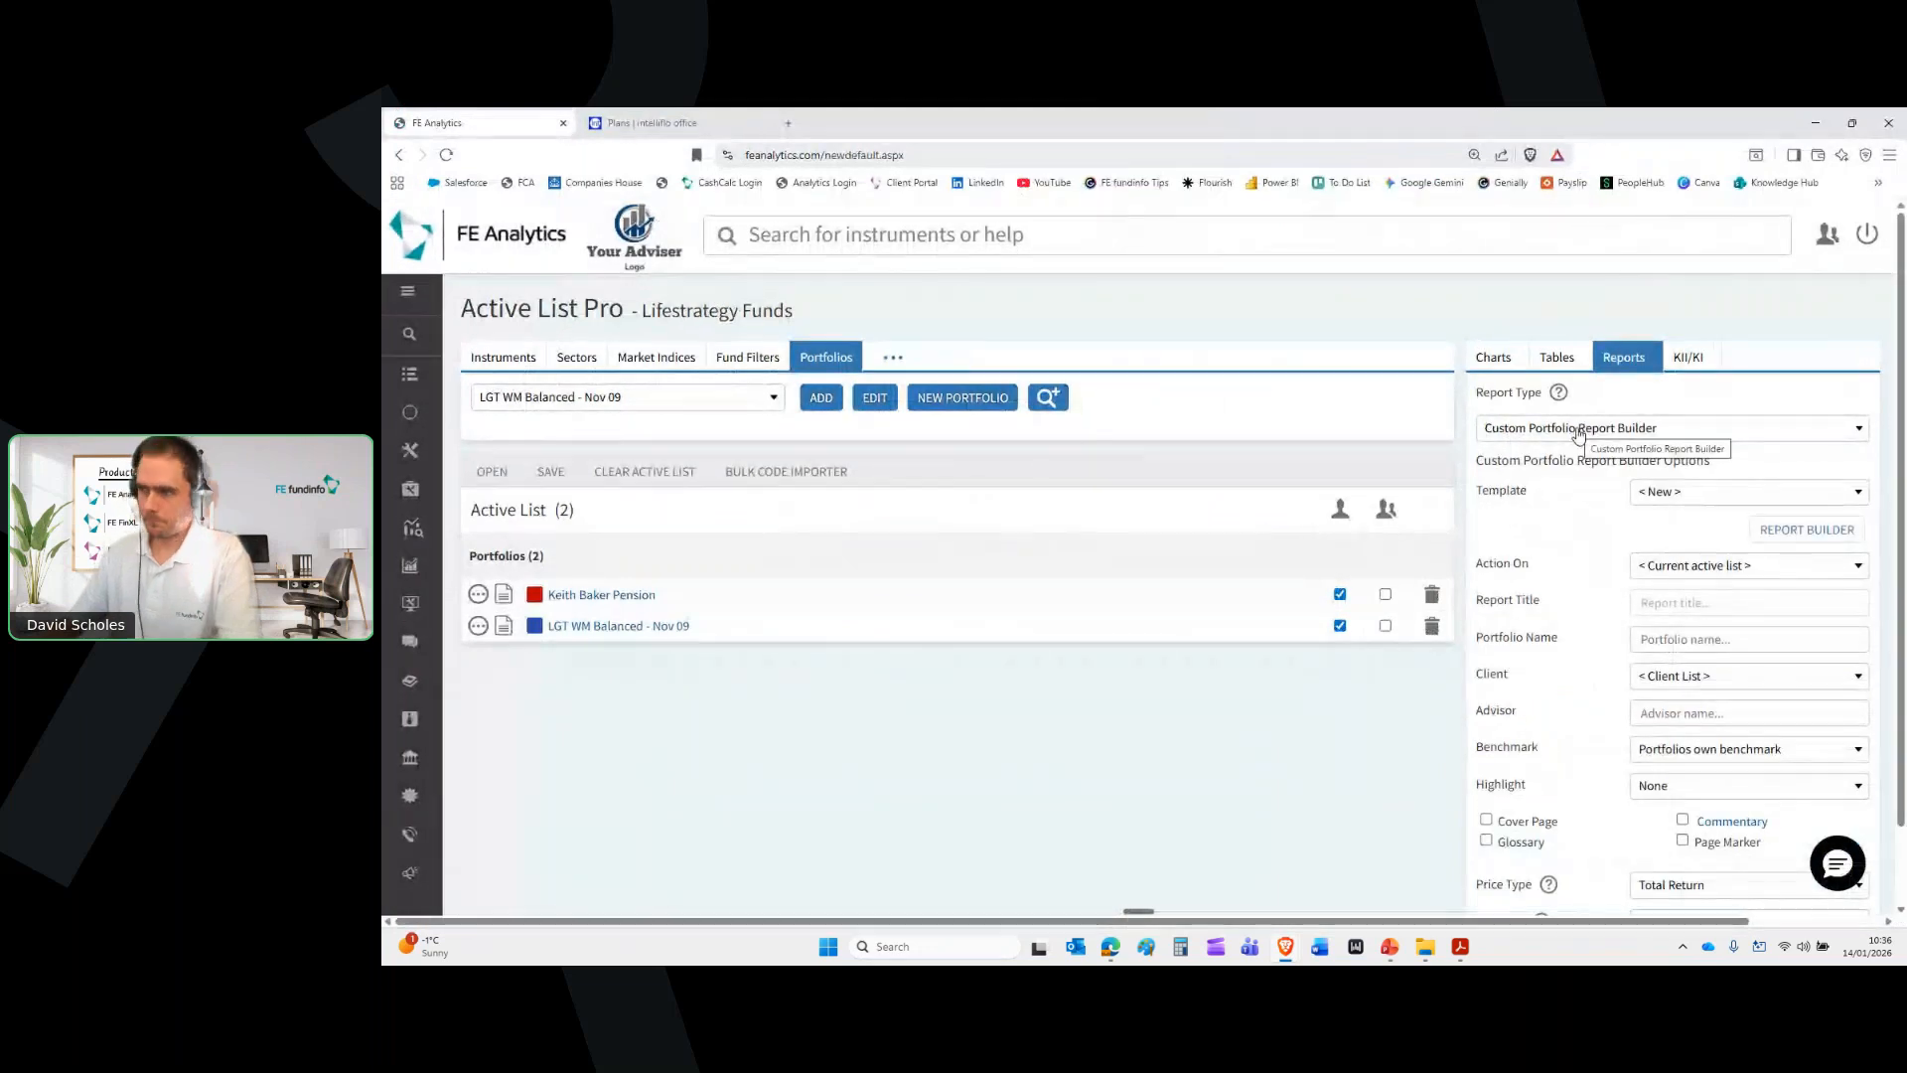
left_click(1804, 529)
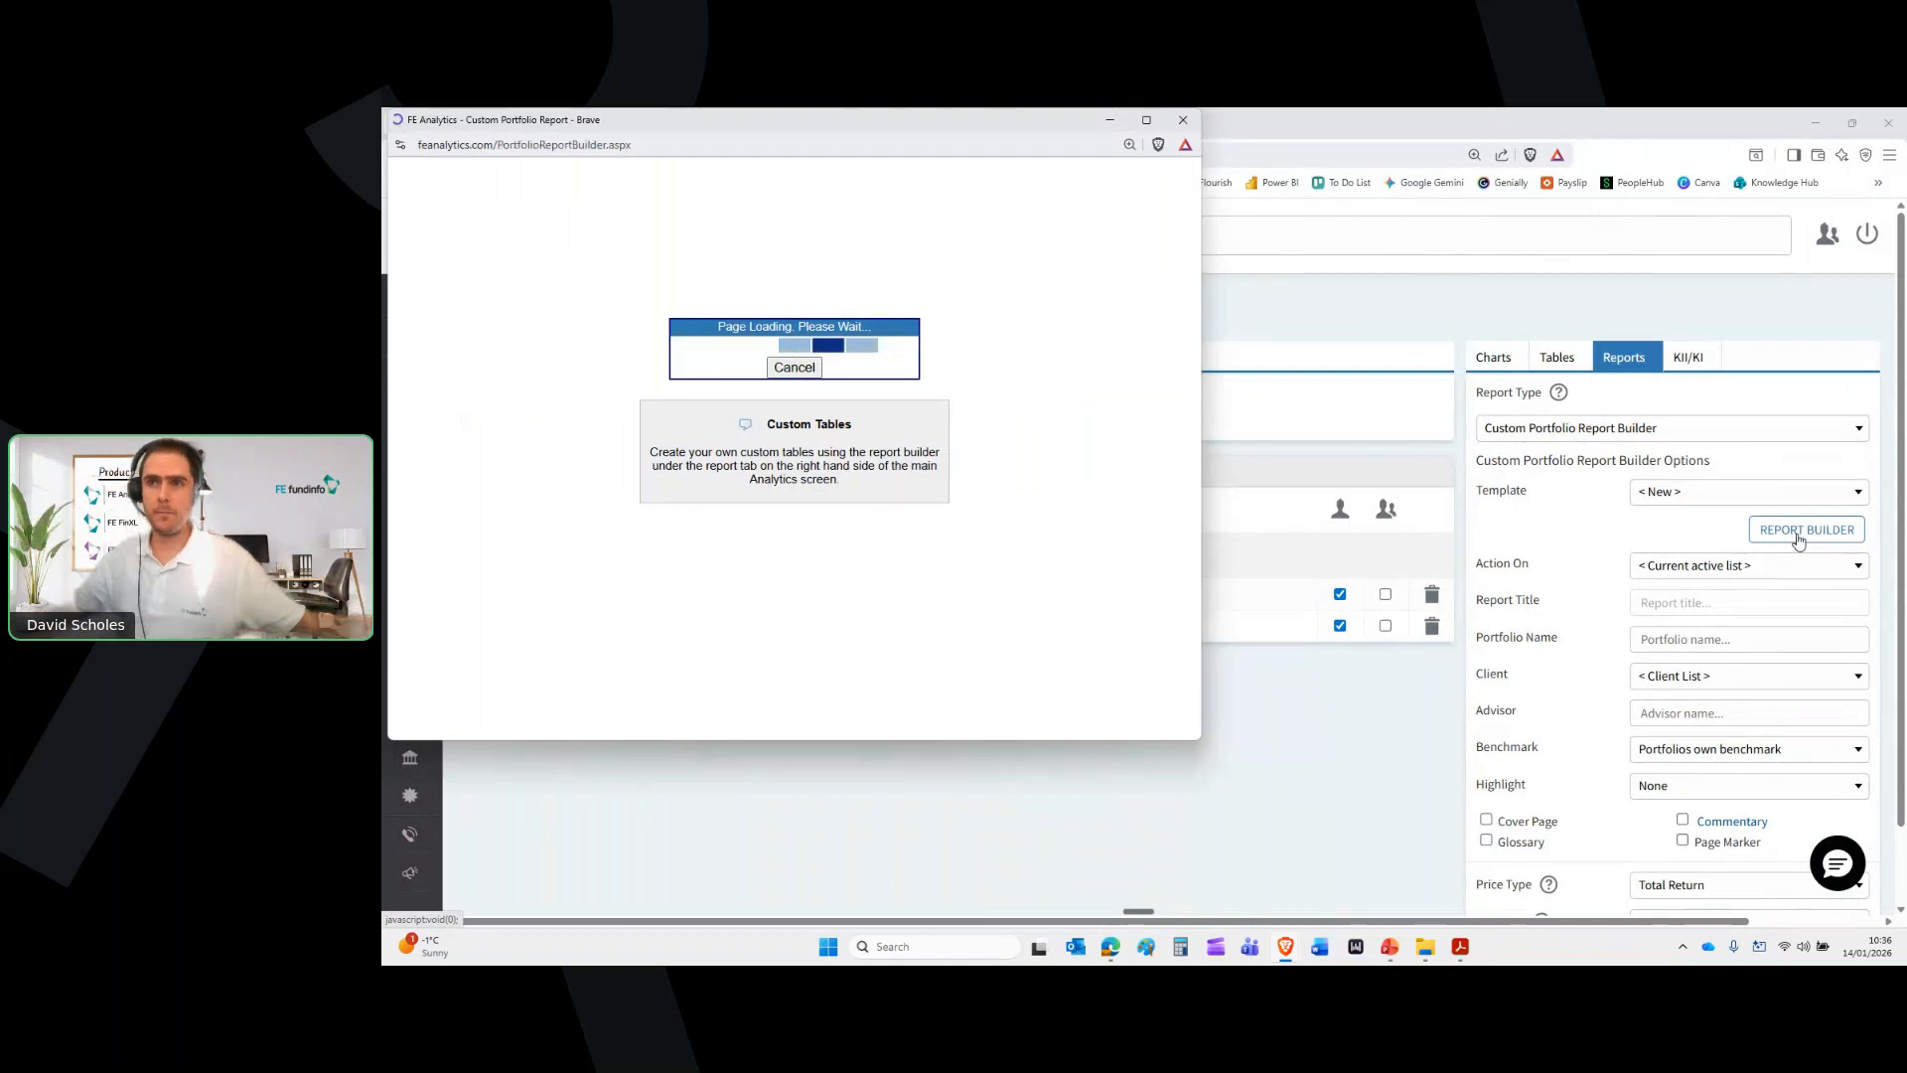
left_click(1150, 120)
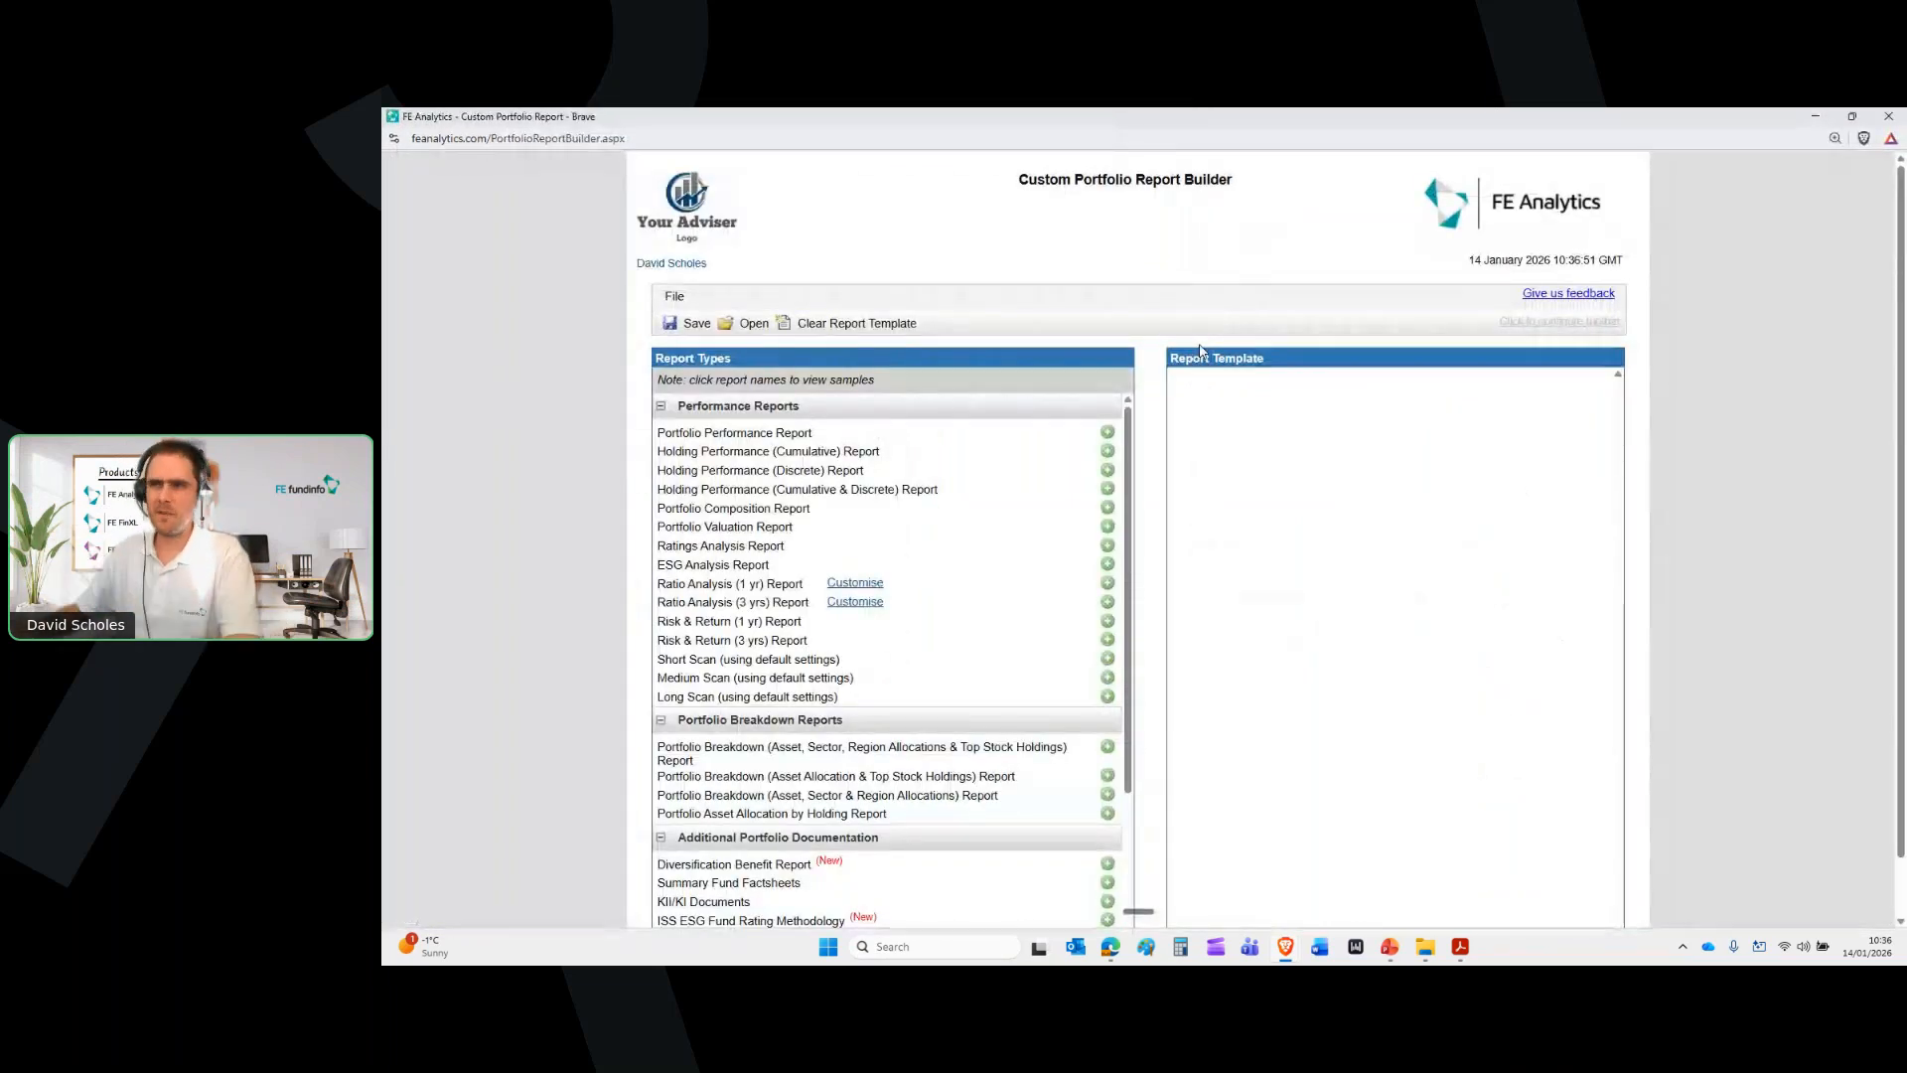
left_click(744, 440)
scroll(1421, 407, "down", 1)
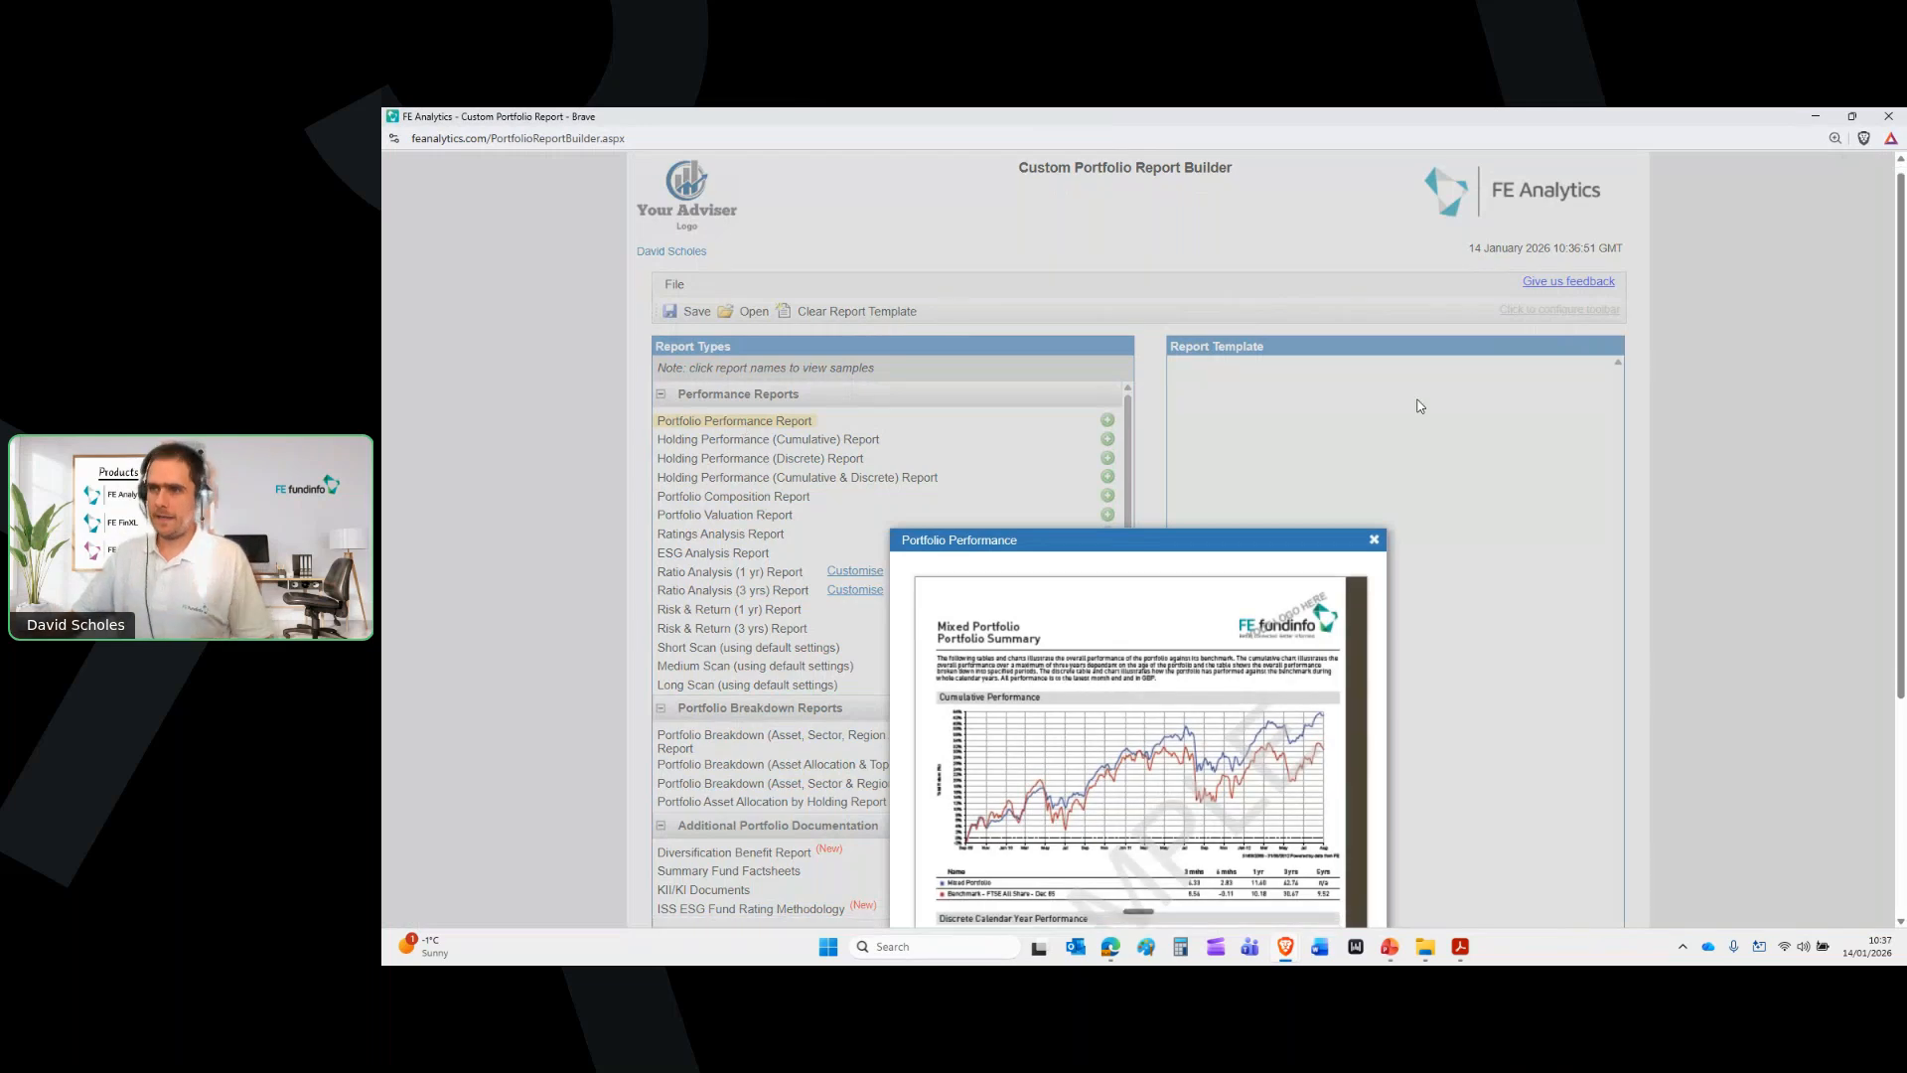
scroll(1421, 407, "down", 3)
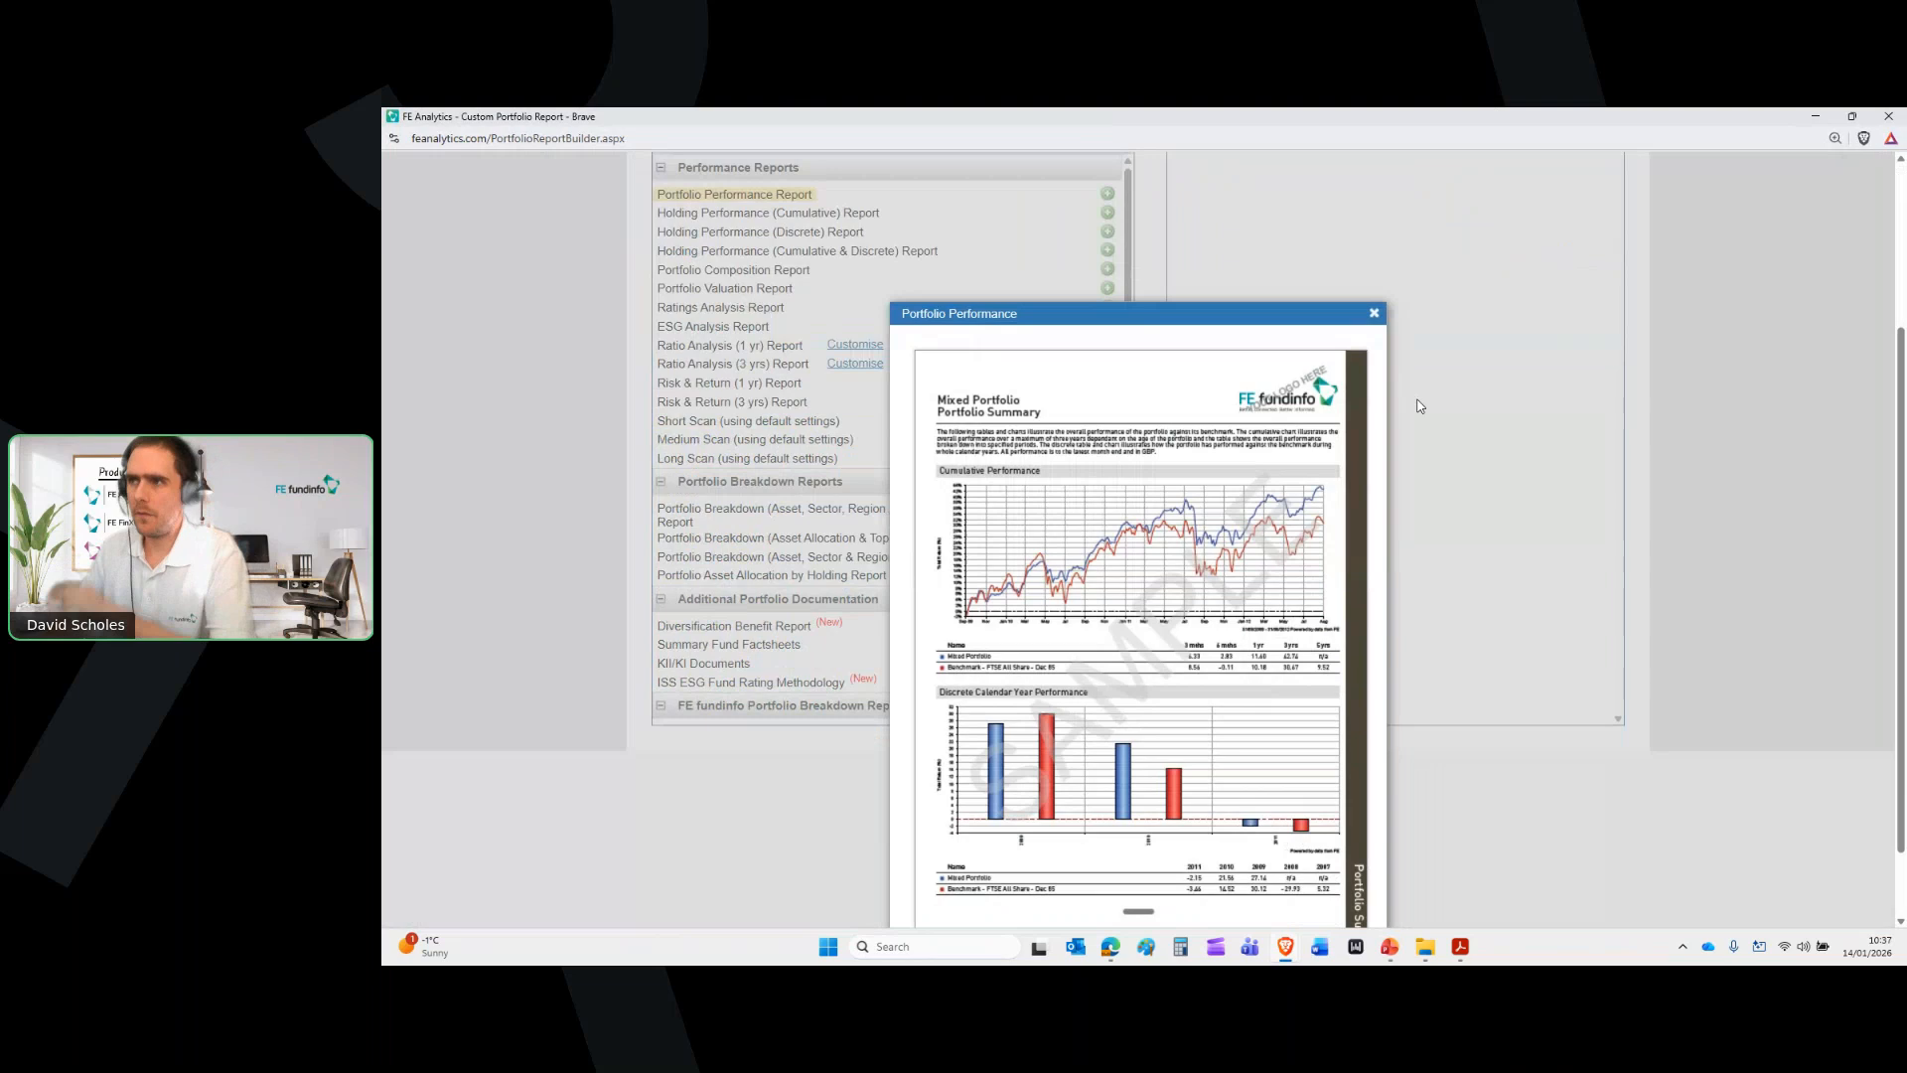
left_click(1379, 315)
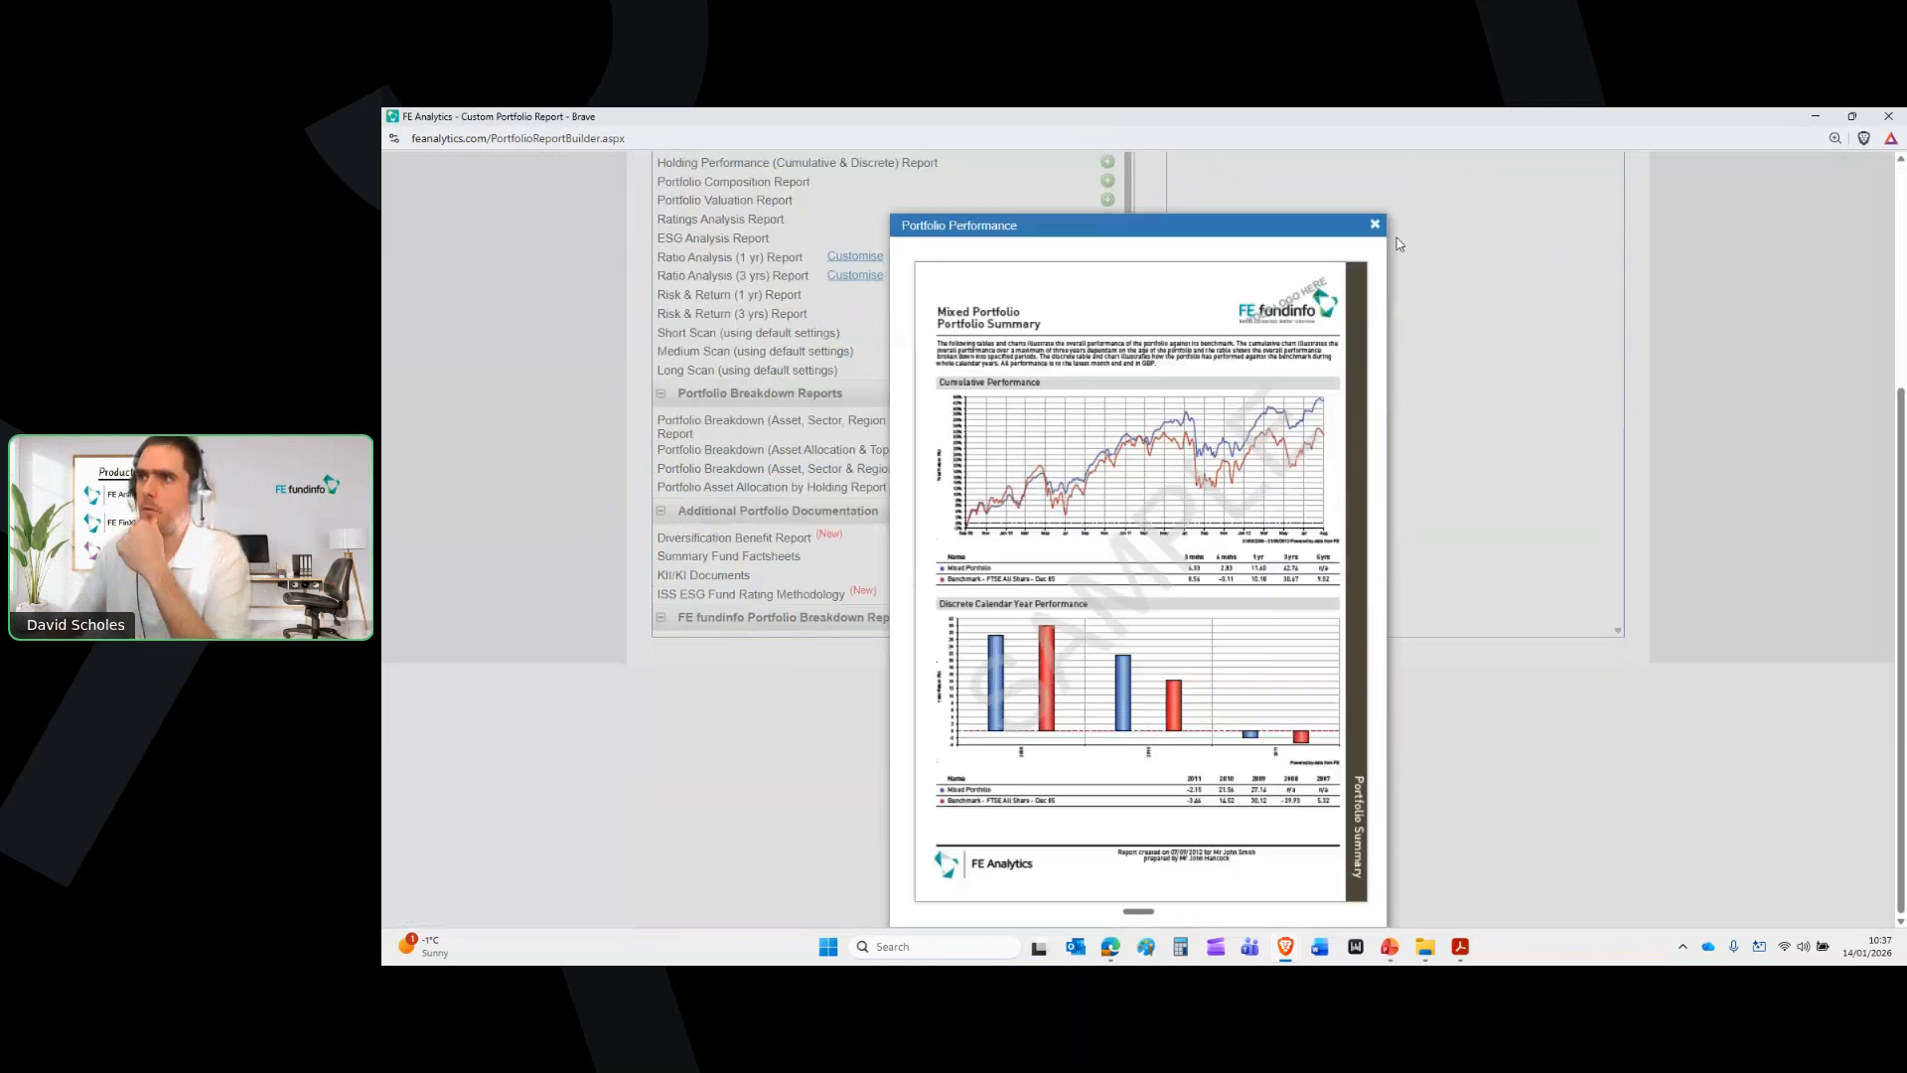
Add Portfolio Performance, Holding Performance reports, Breakdown, Medium Scan, Factsheets and KII/KI Documents
left_click(1108, 432)
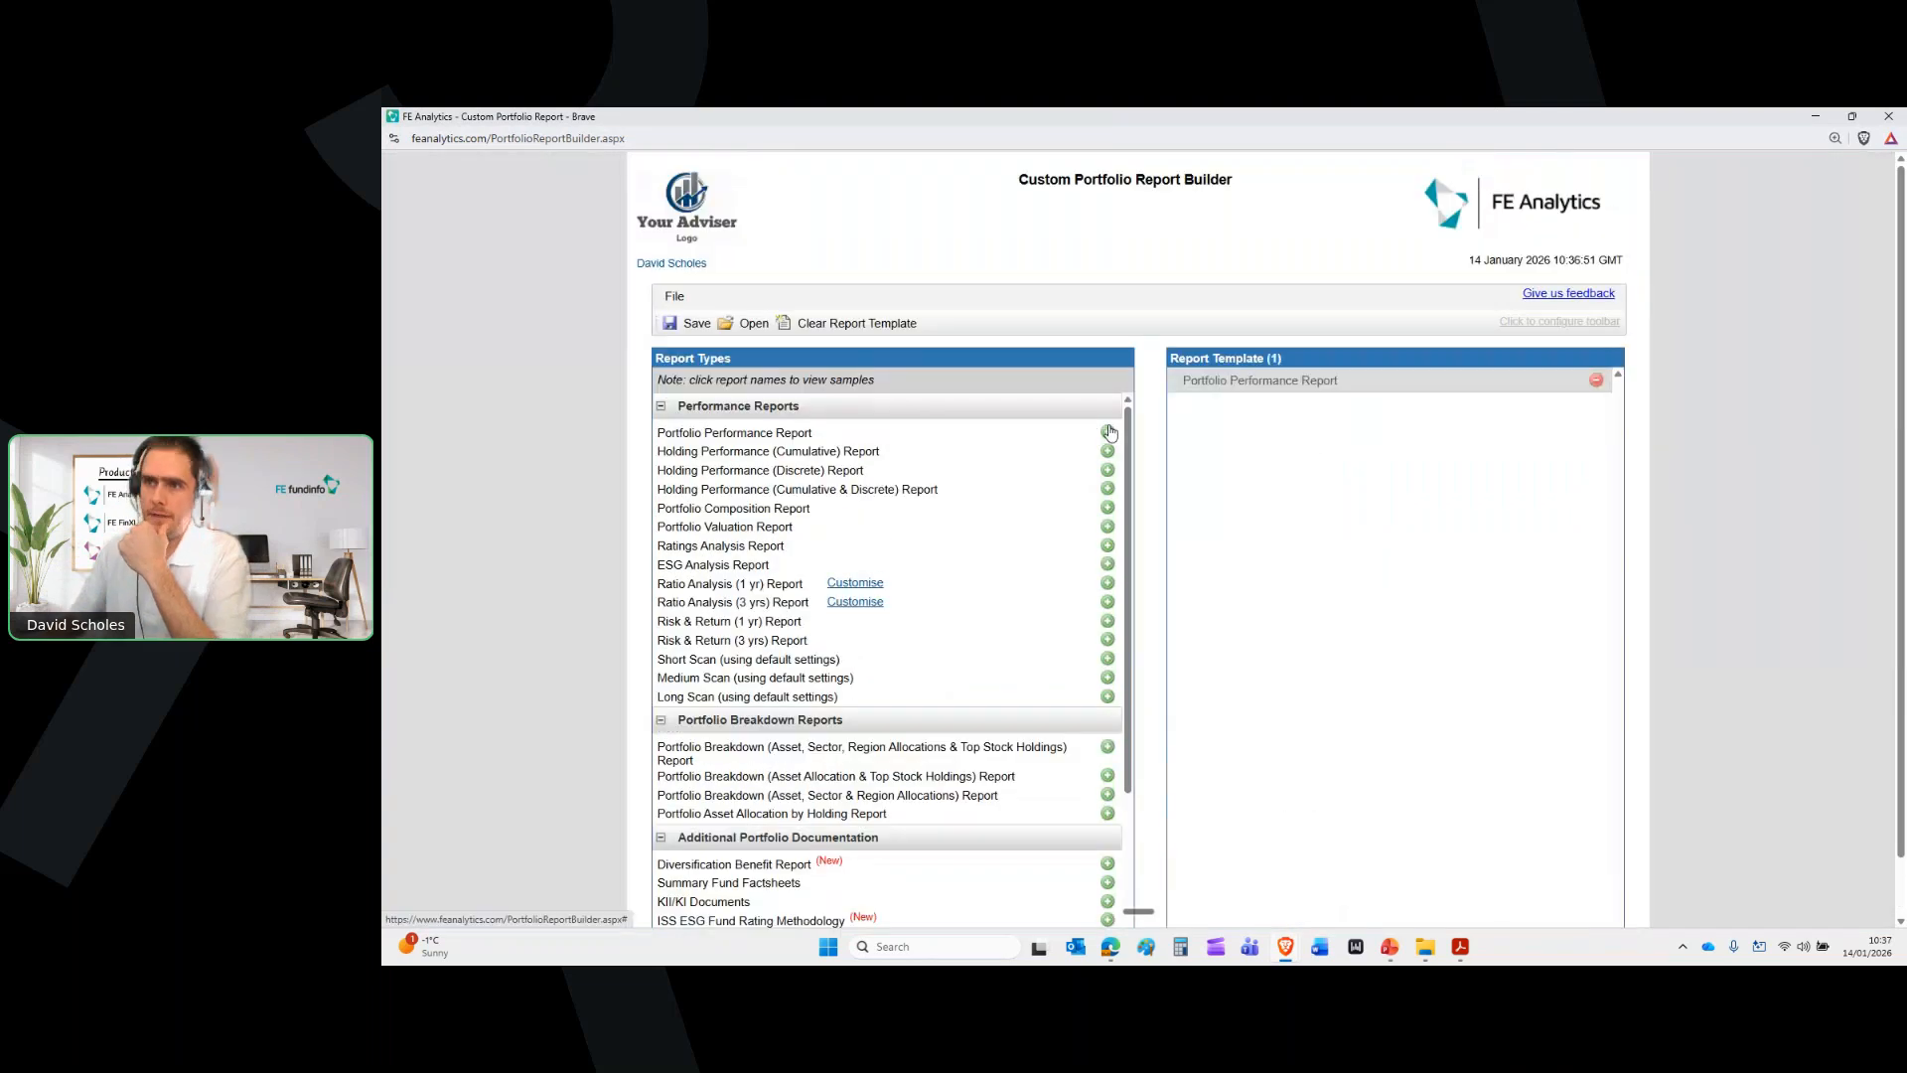
left_click(860, 453)
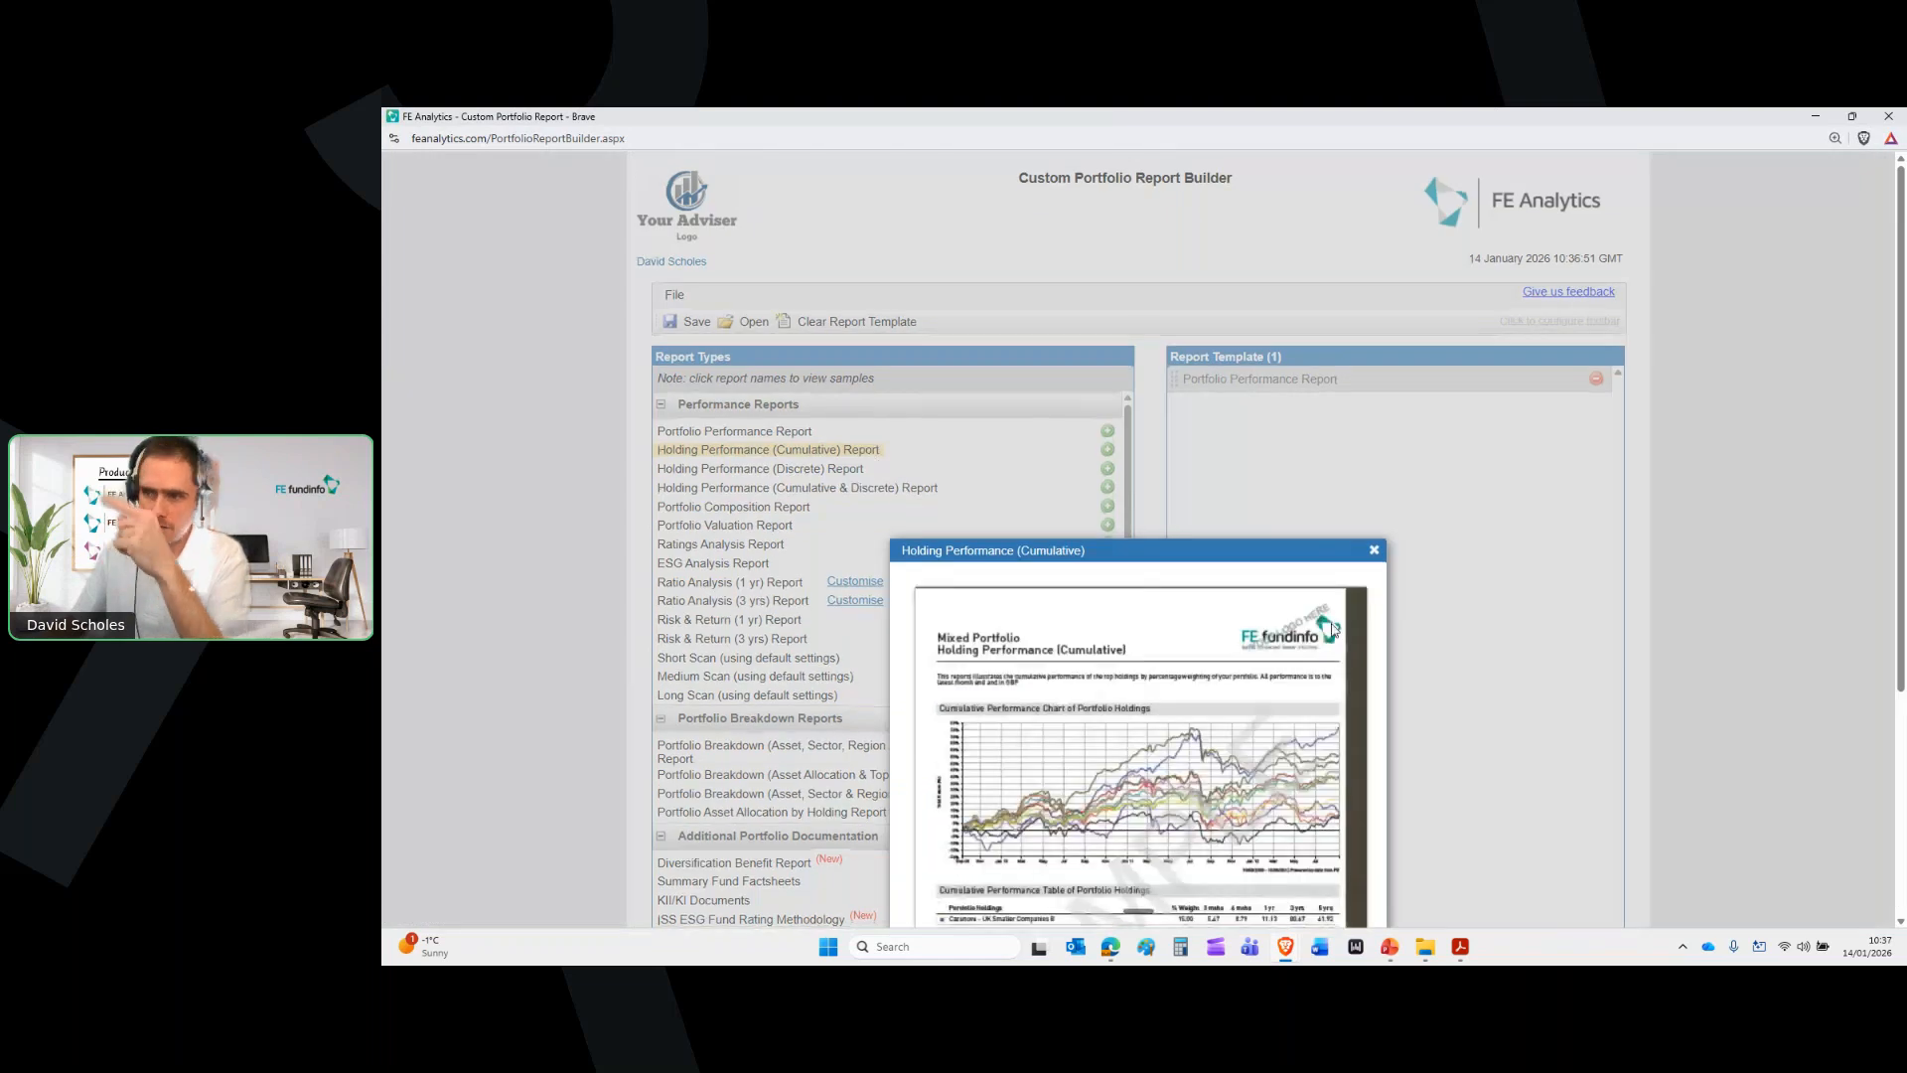
left_click(1375, 395)
left_click(1108, 389)
left_click(837, 417)
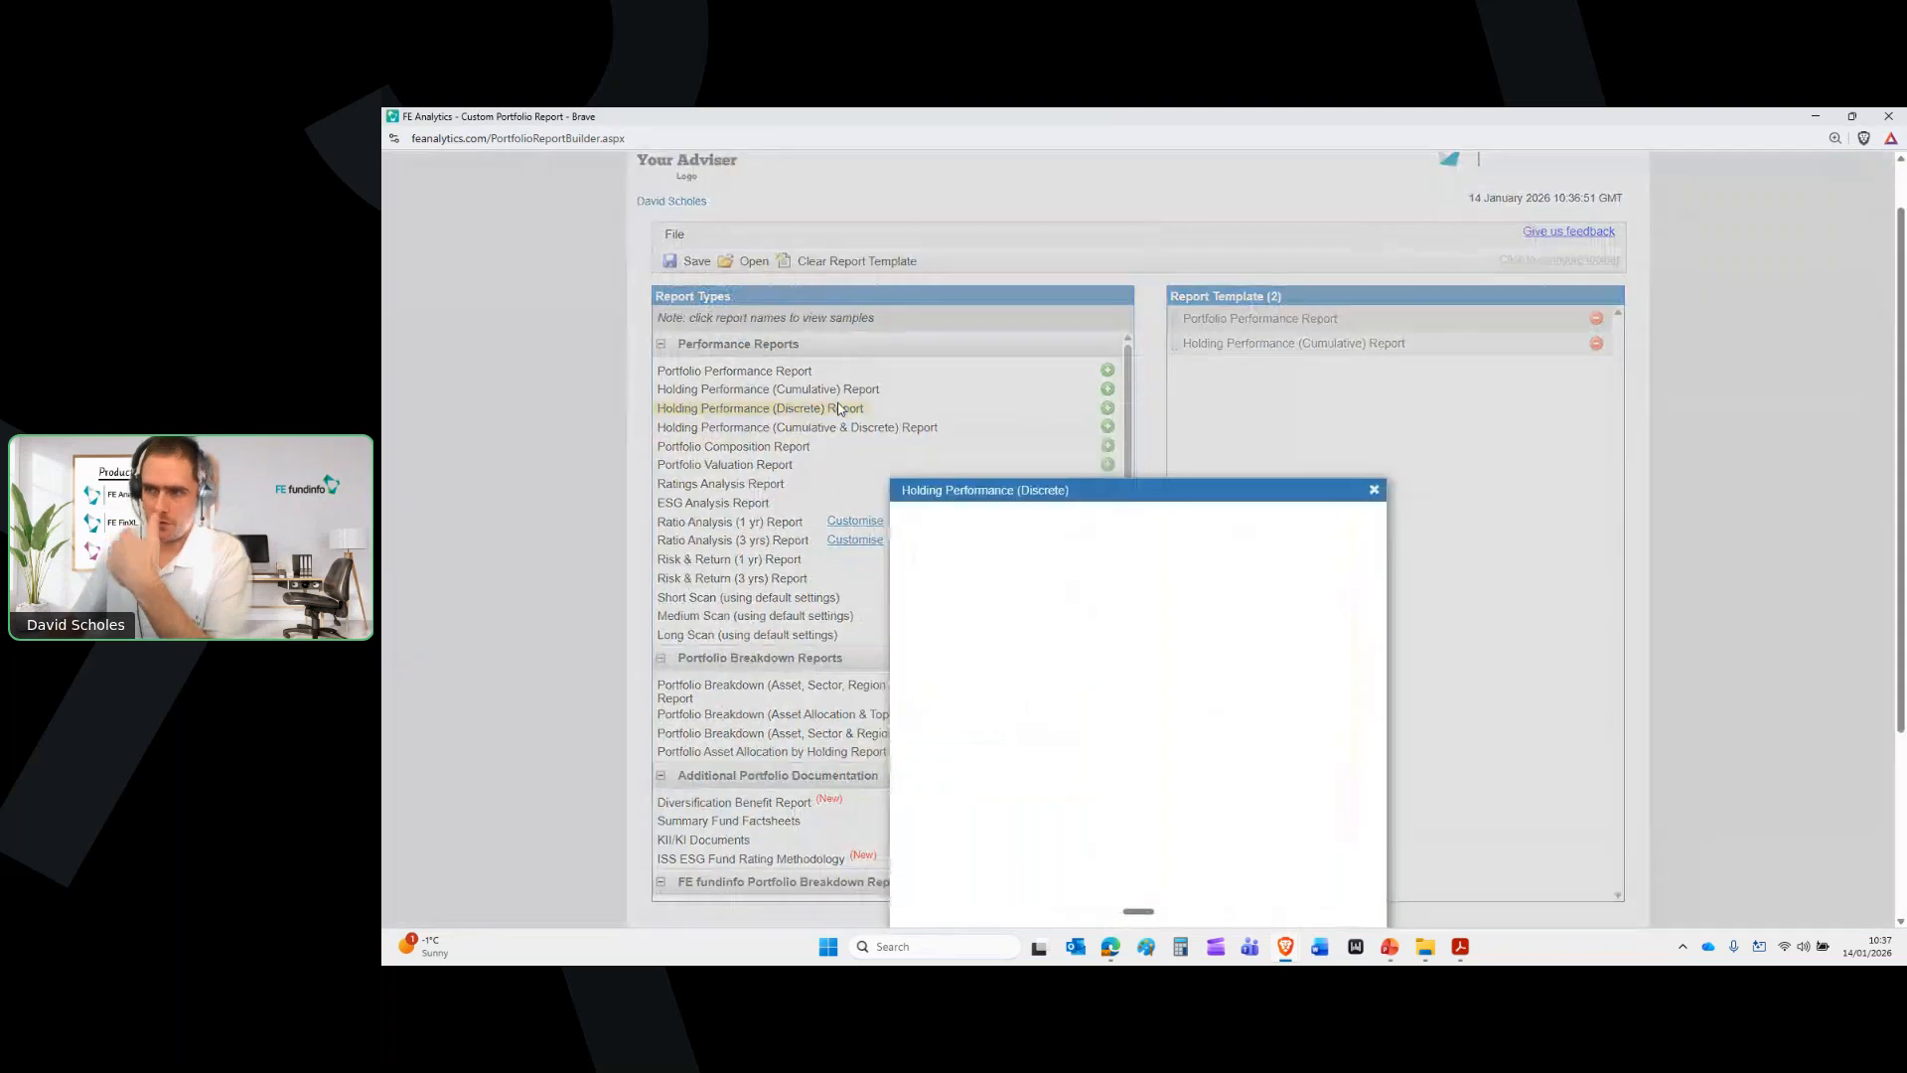
left_click(1374, 490)
left_click(1107, 408)
left_click(1108, 427)
left_click(1108, 684)
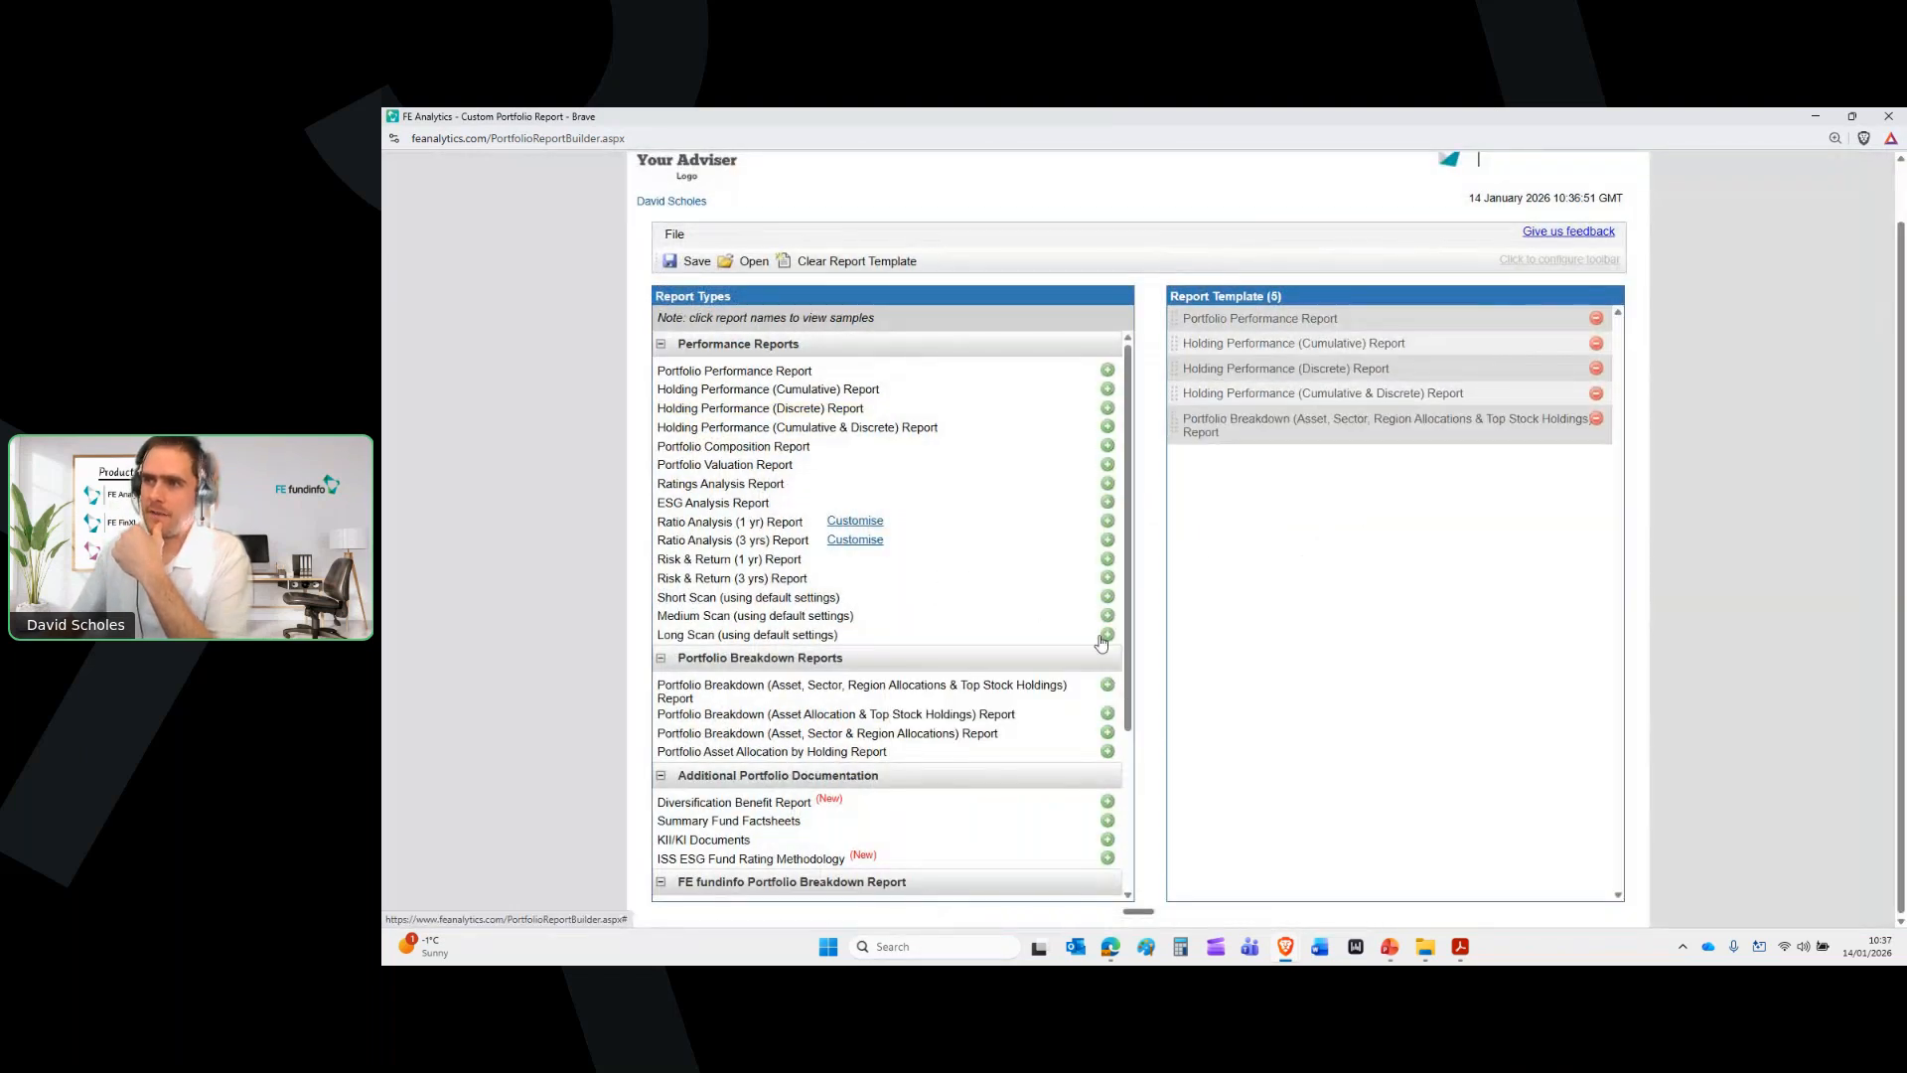
left_click(1108, 616)
scroll(1073, 635, "down", 3)
scroll(1059, 645, "down", 1)
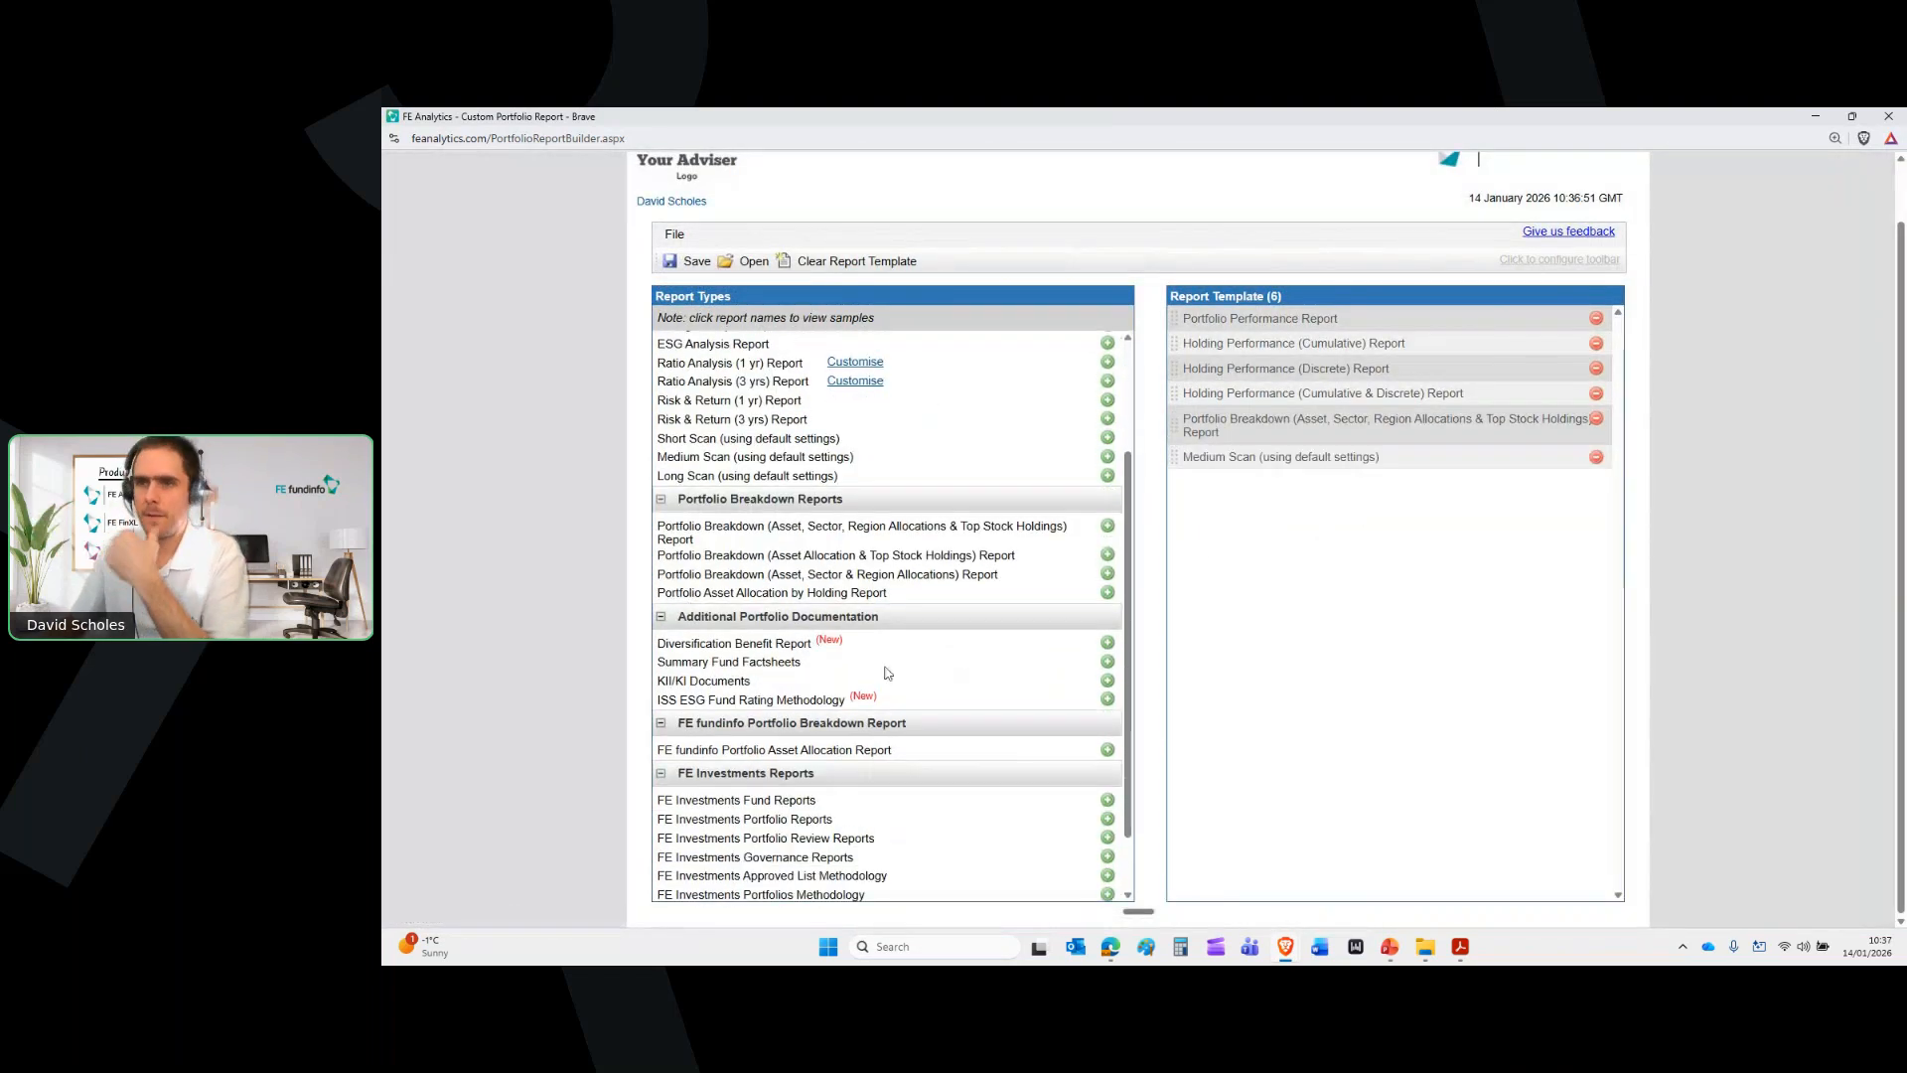
left_click(1107, 661)
left_click(1107, 682)
Save the report template under the name GOLD
scroll(1250, 545, "up", 1)
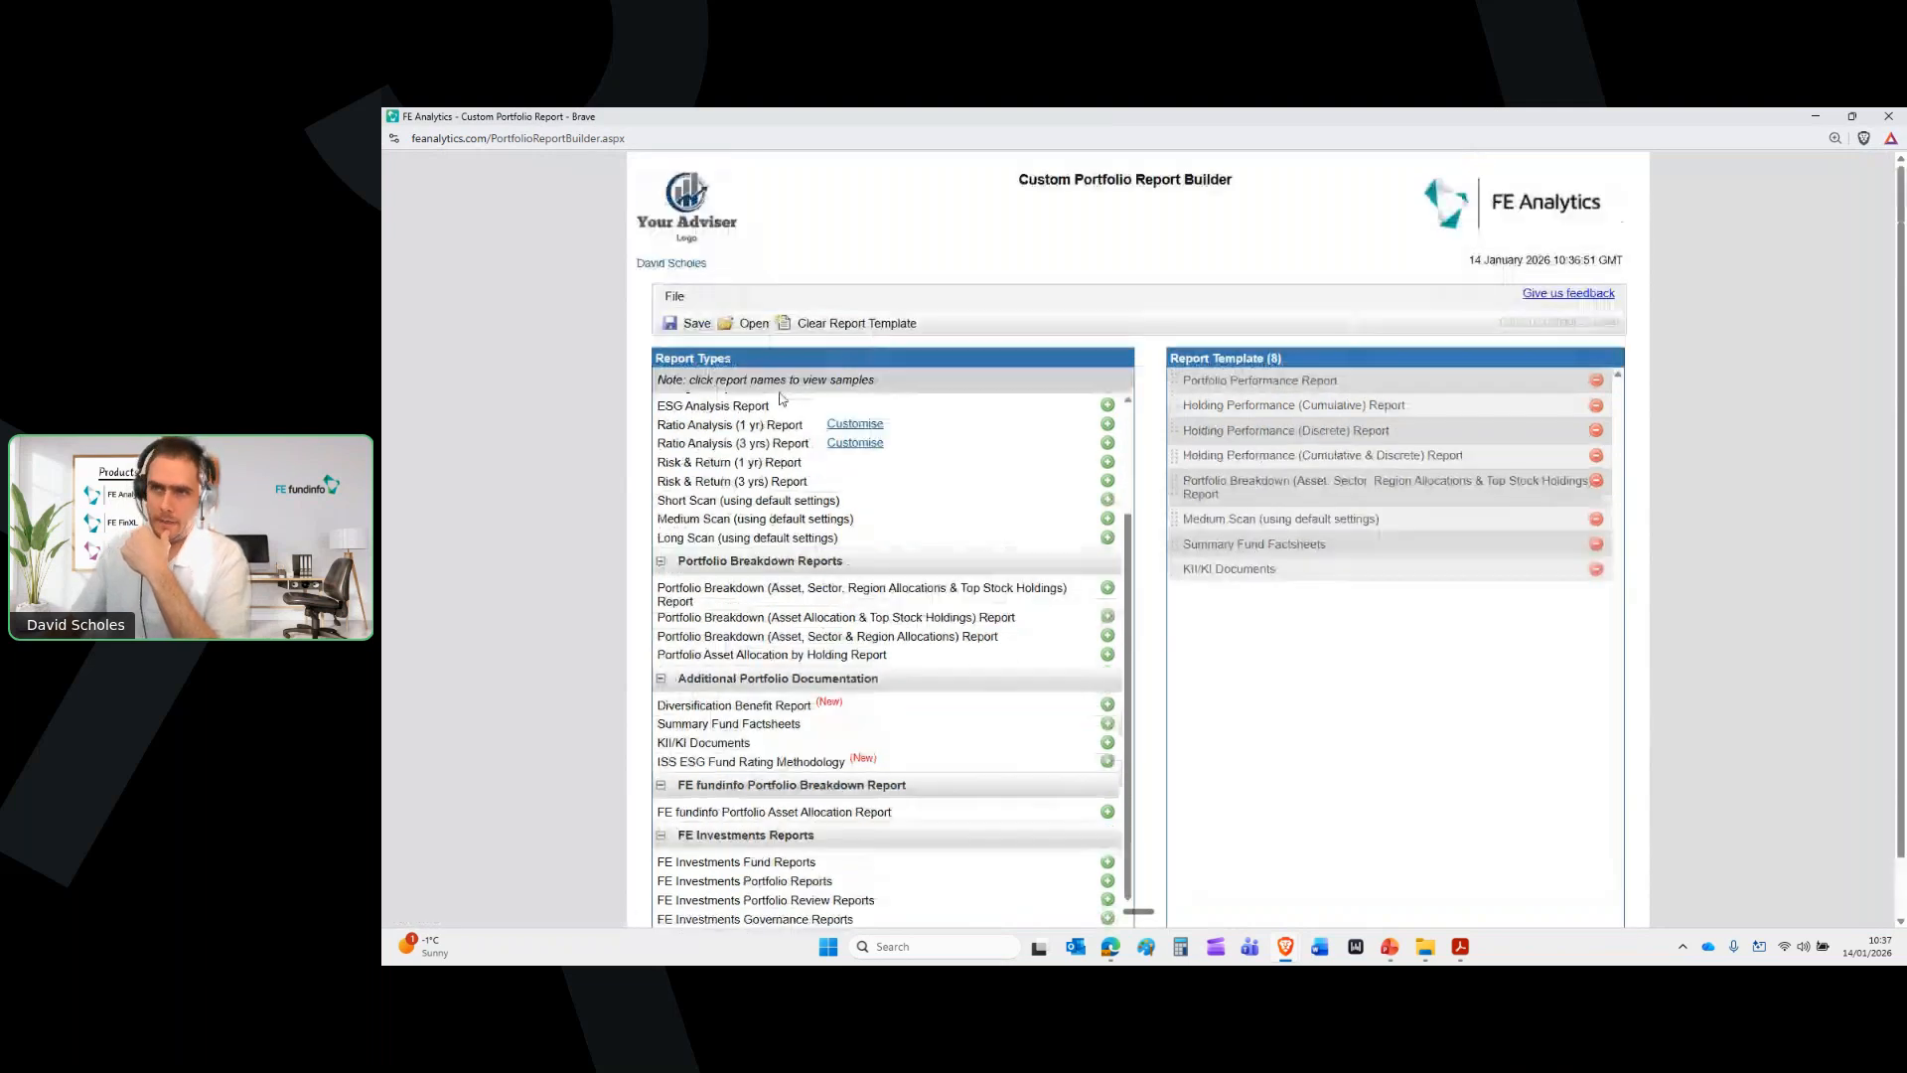
left_click(697, 323)
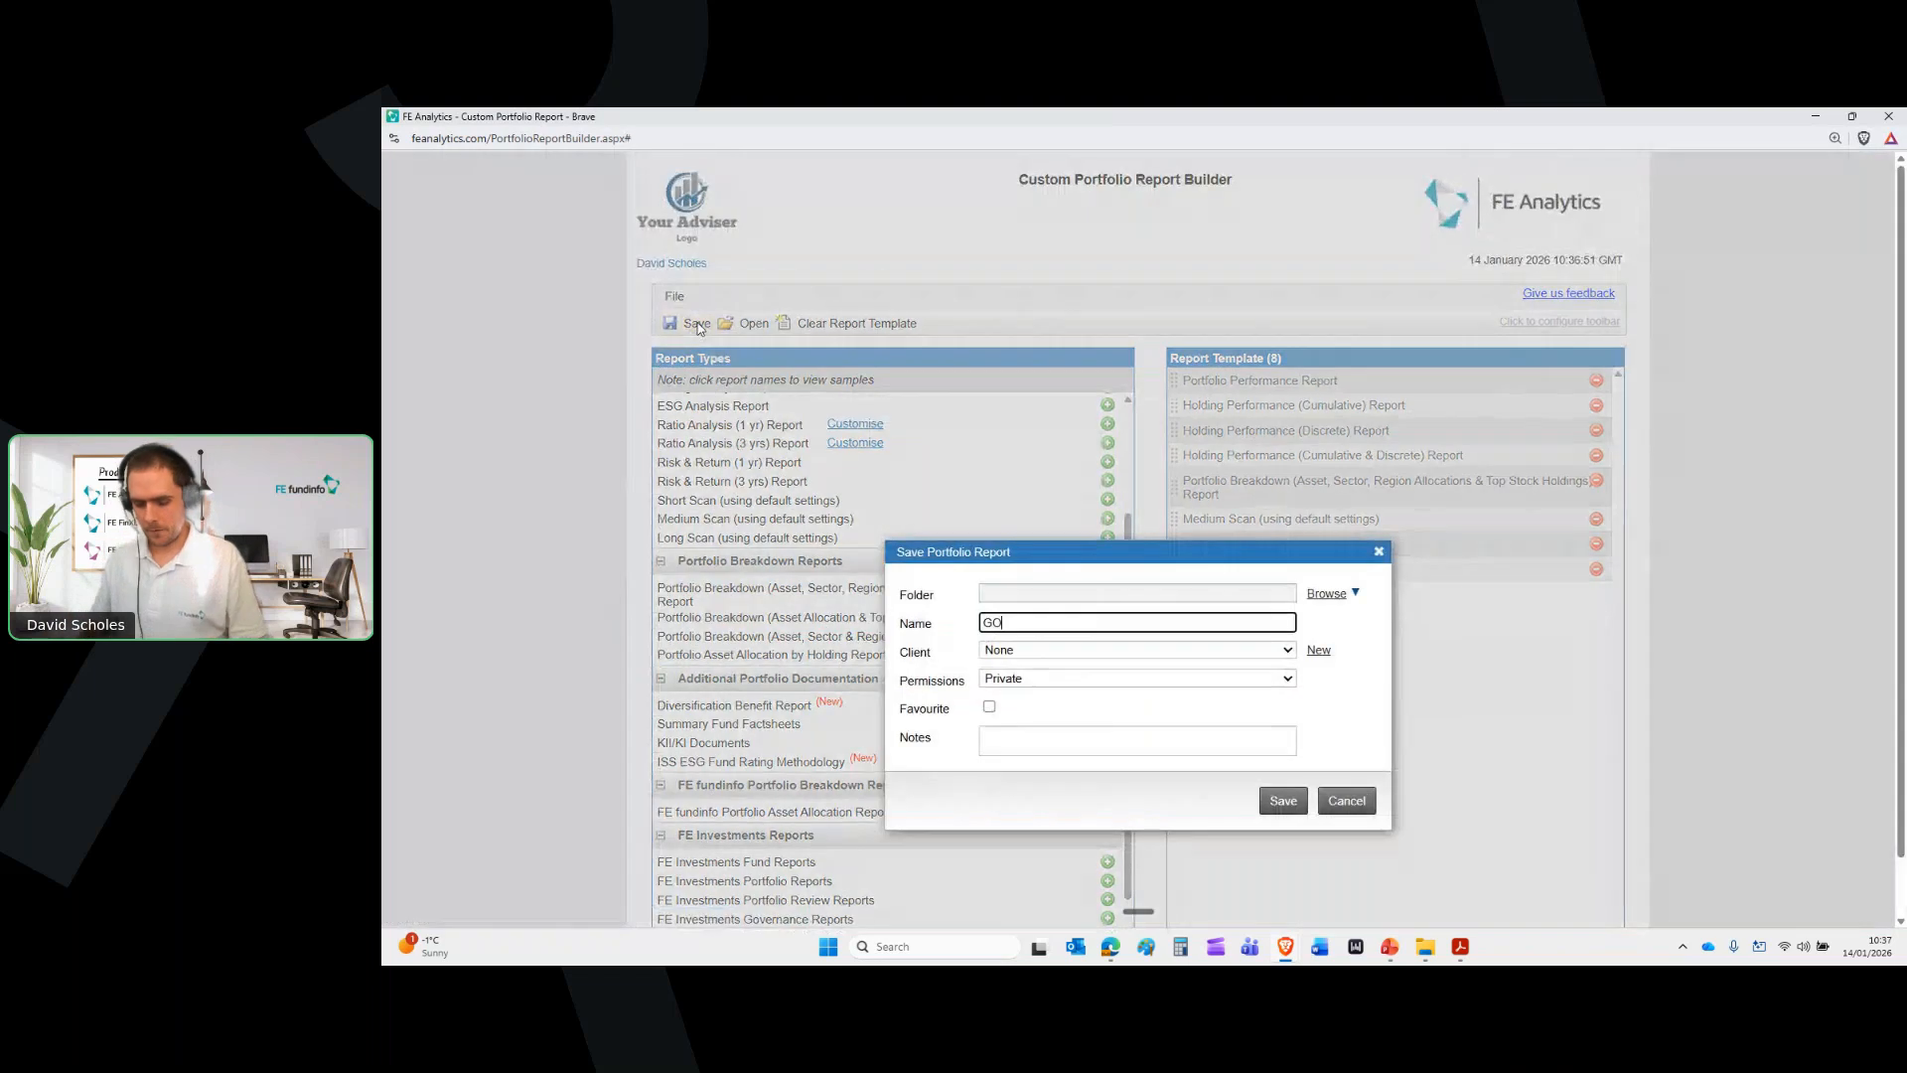
type("GOLD")
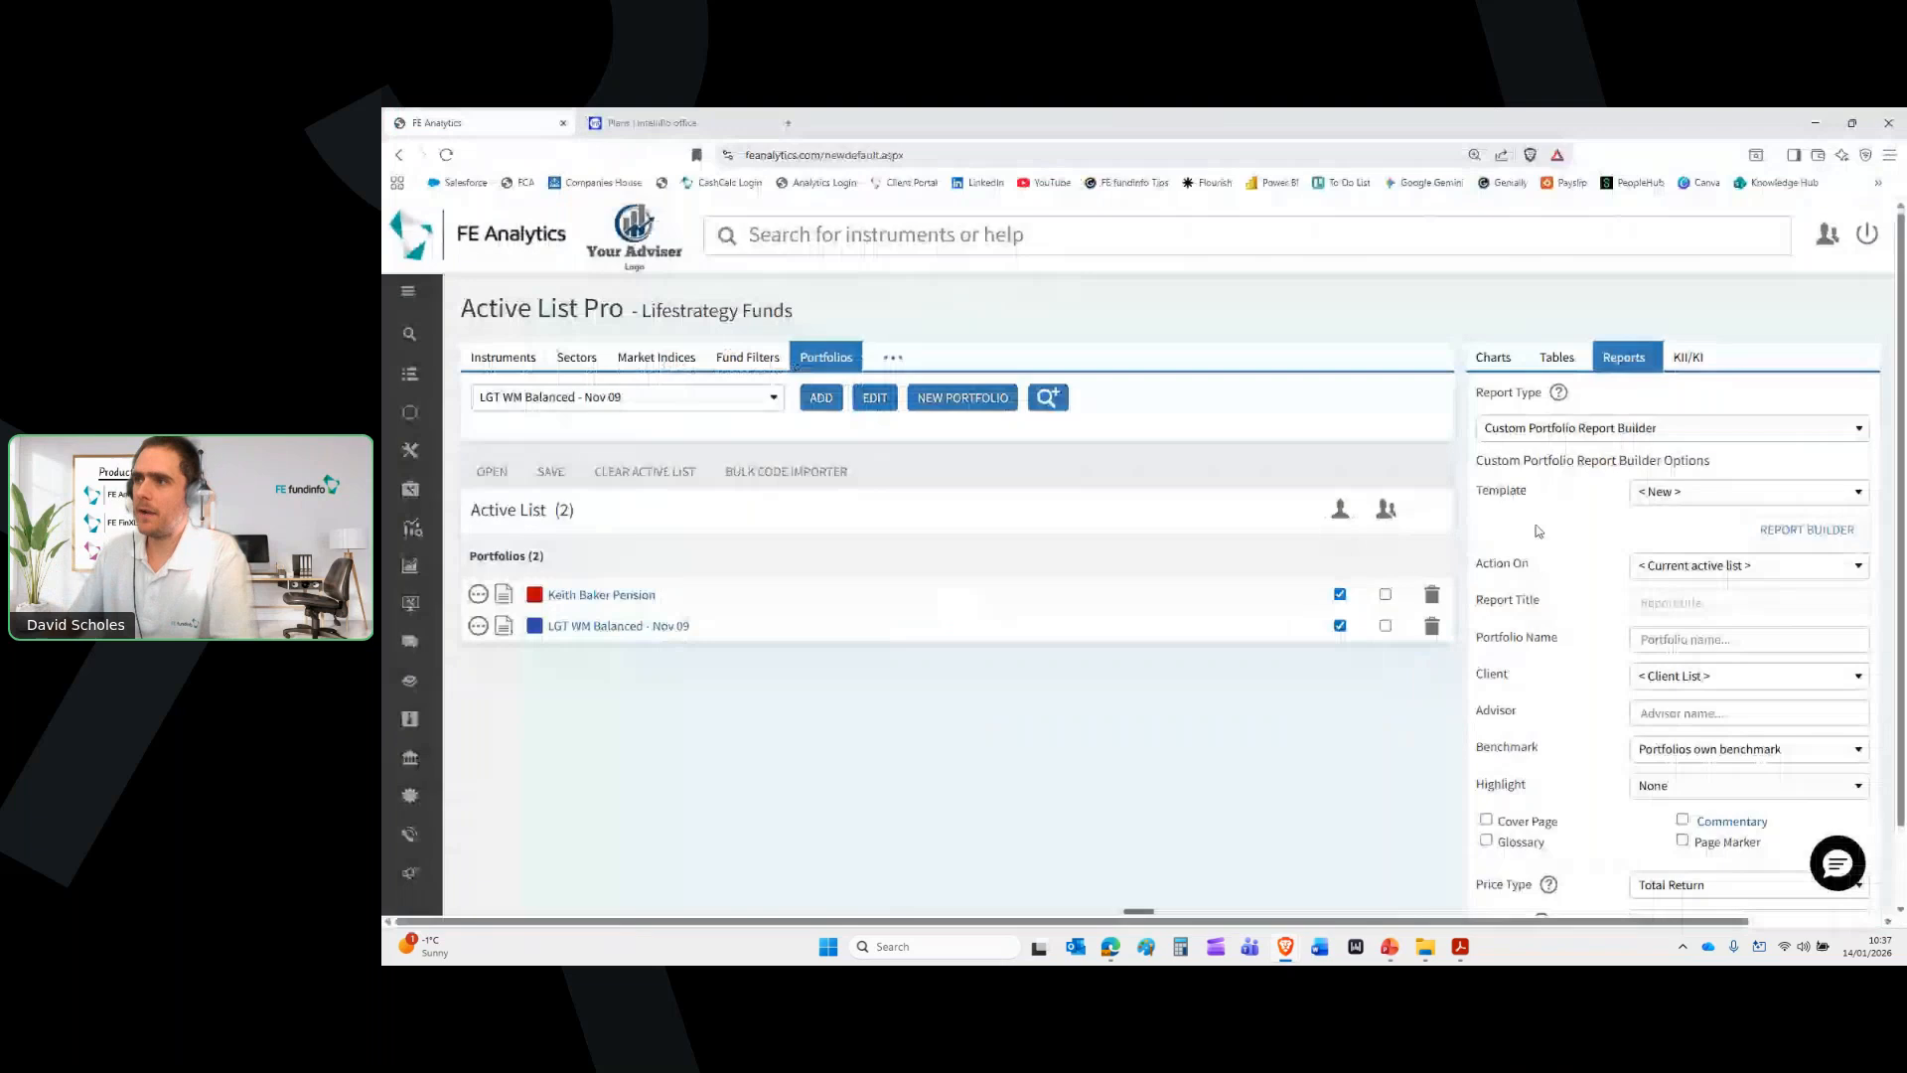
Apply the saved Gold template to the custom portfolio report
left_click_drag(1532, 492, 1480, 493)
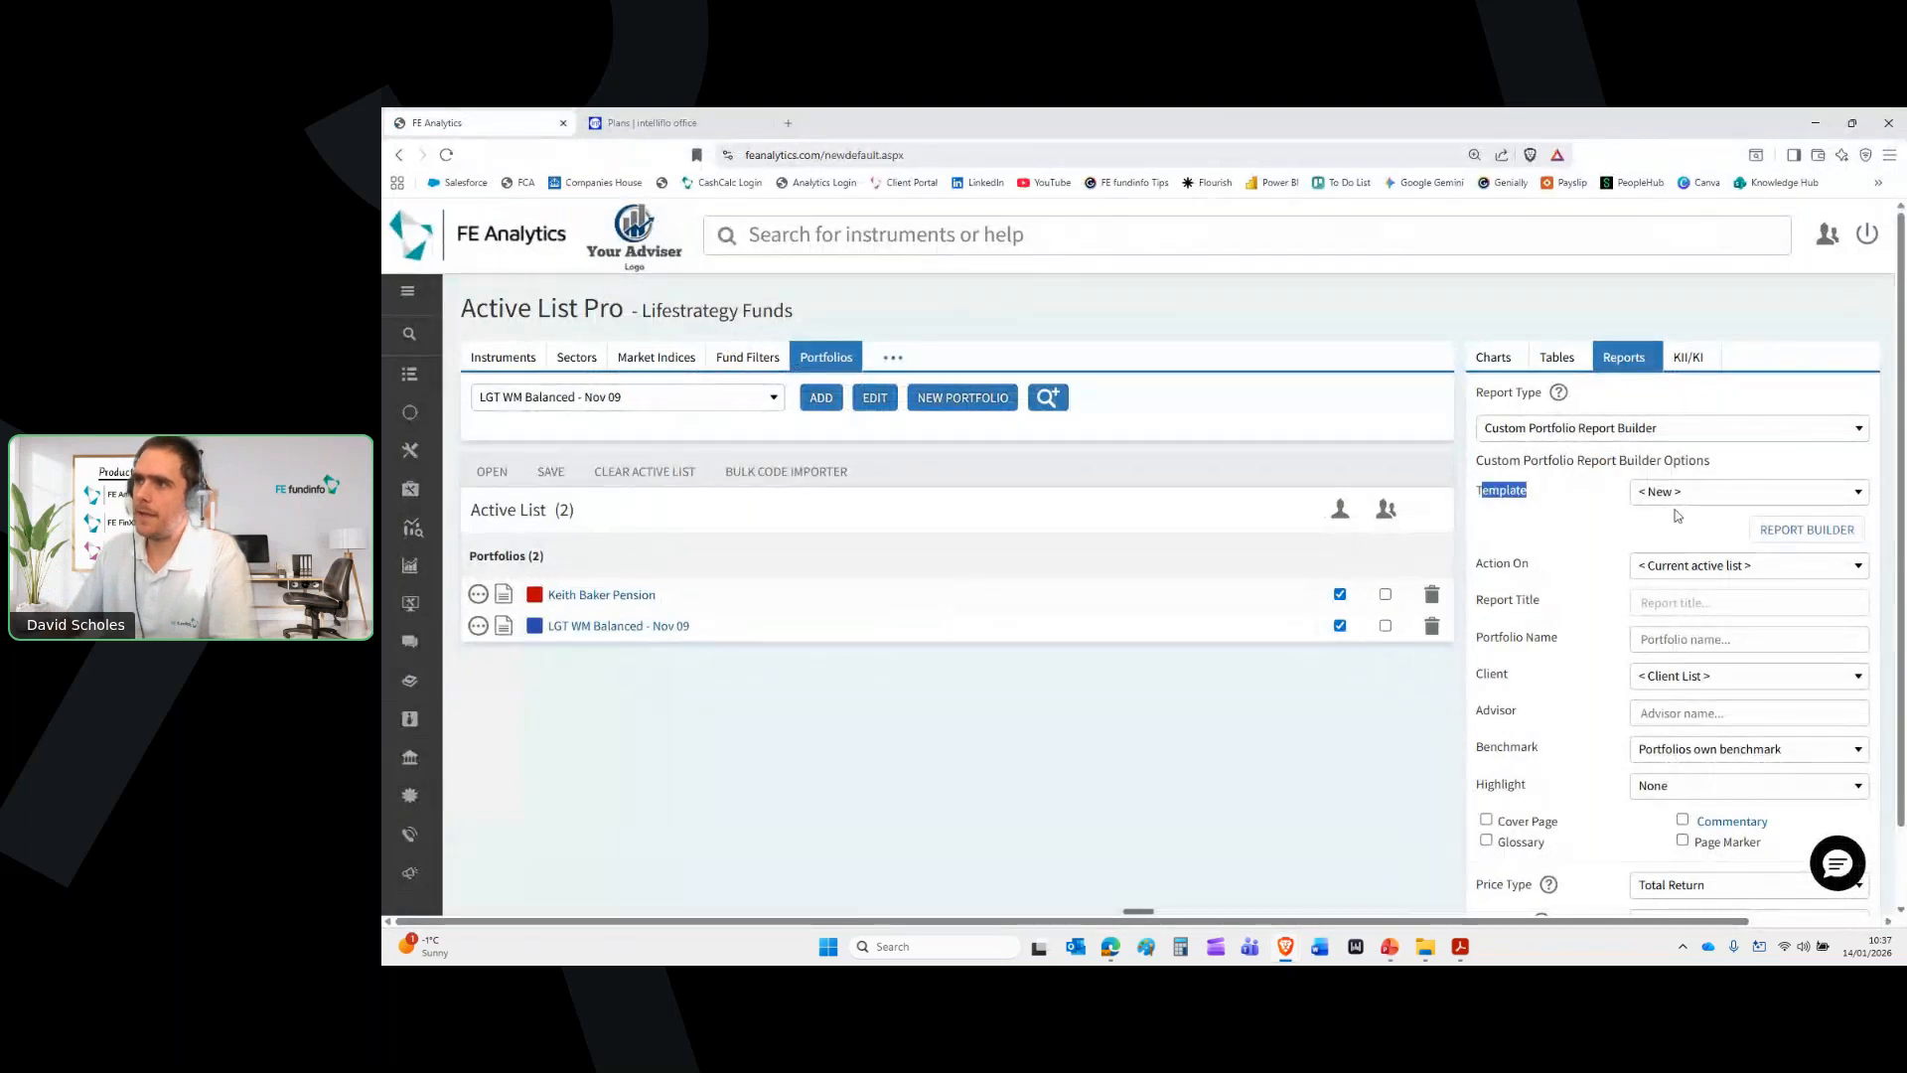
left_click(1725, 497)
left_click(1713, 575)
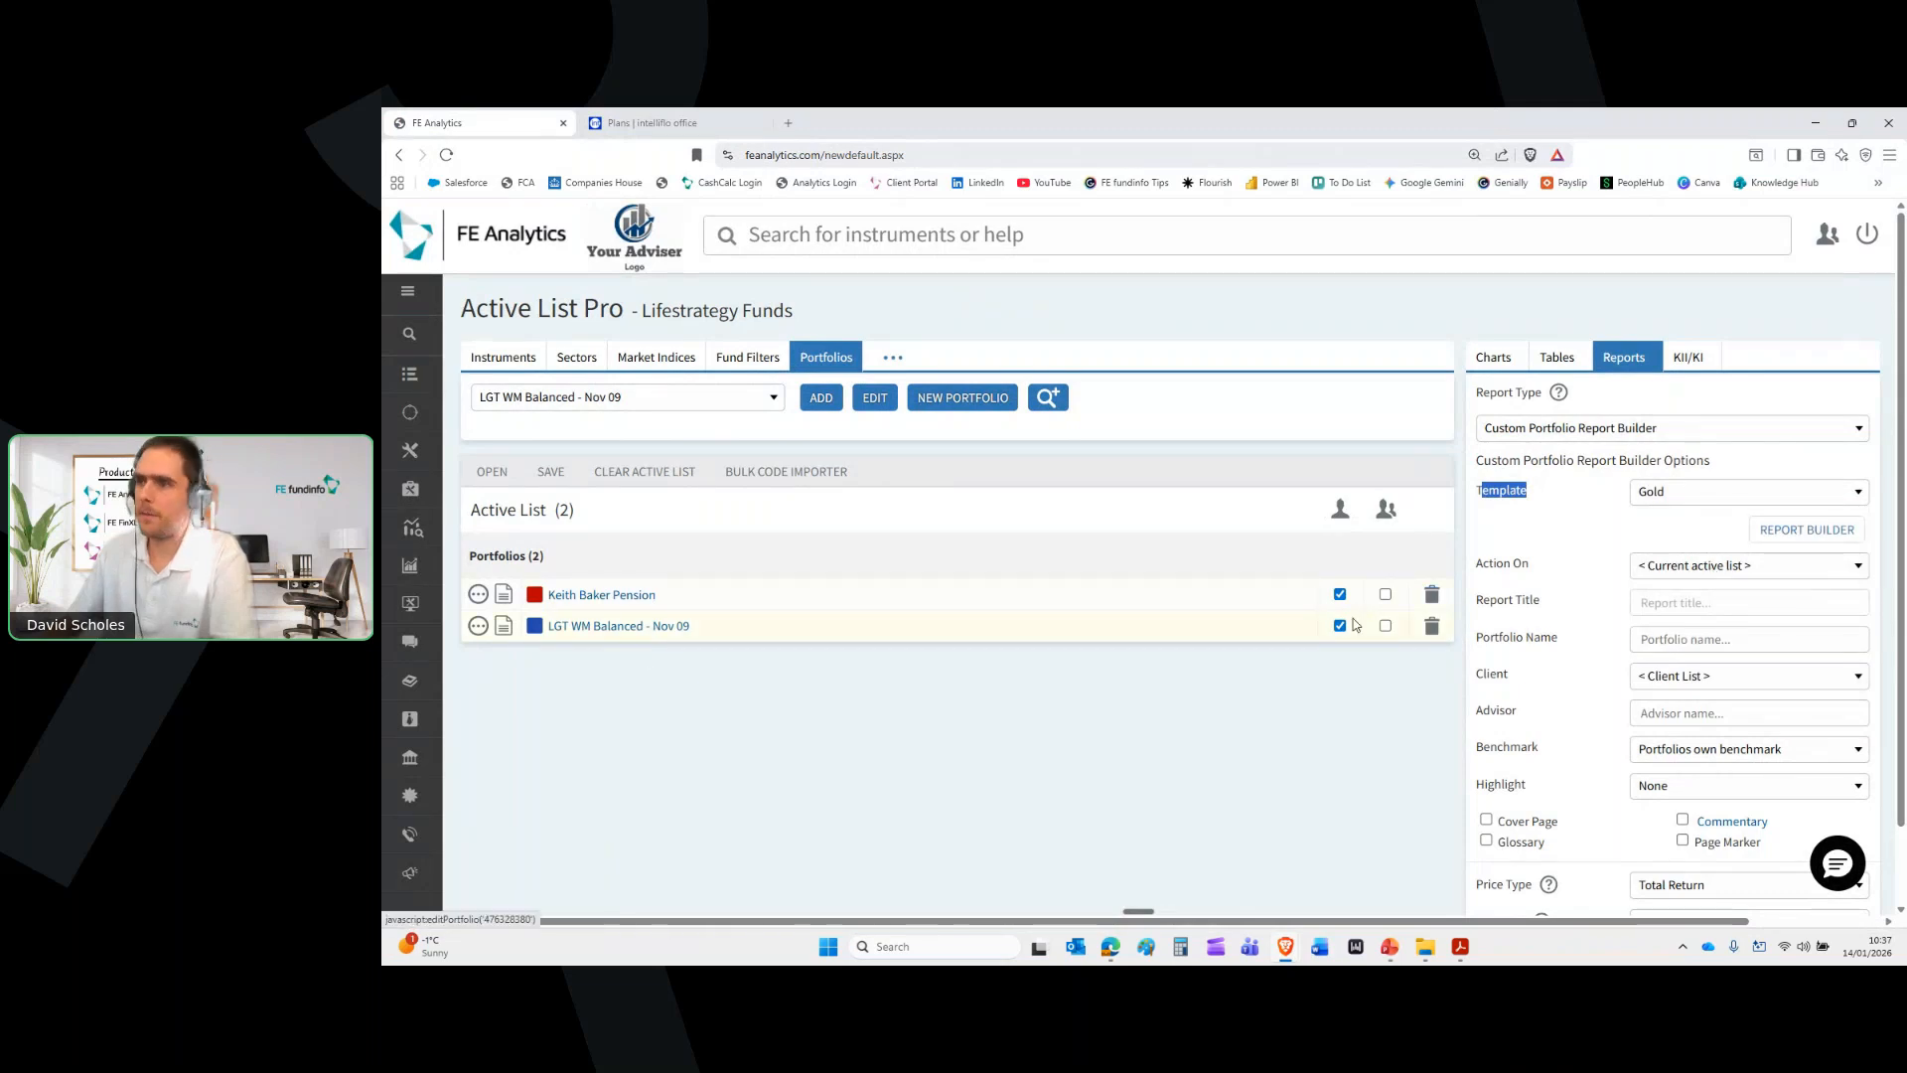
Remove LGT WM Balanced from the Active List and include a cover page
left_click(1433, 626)
left_click_drag(663, 596, 547, 596)
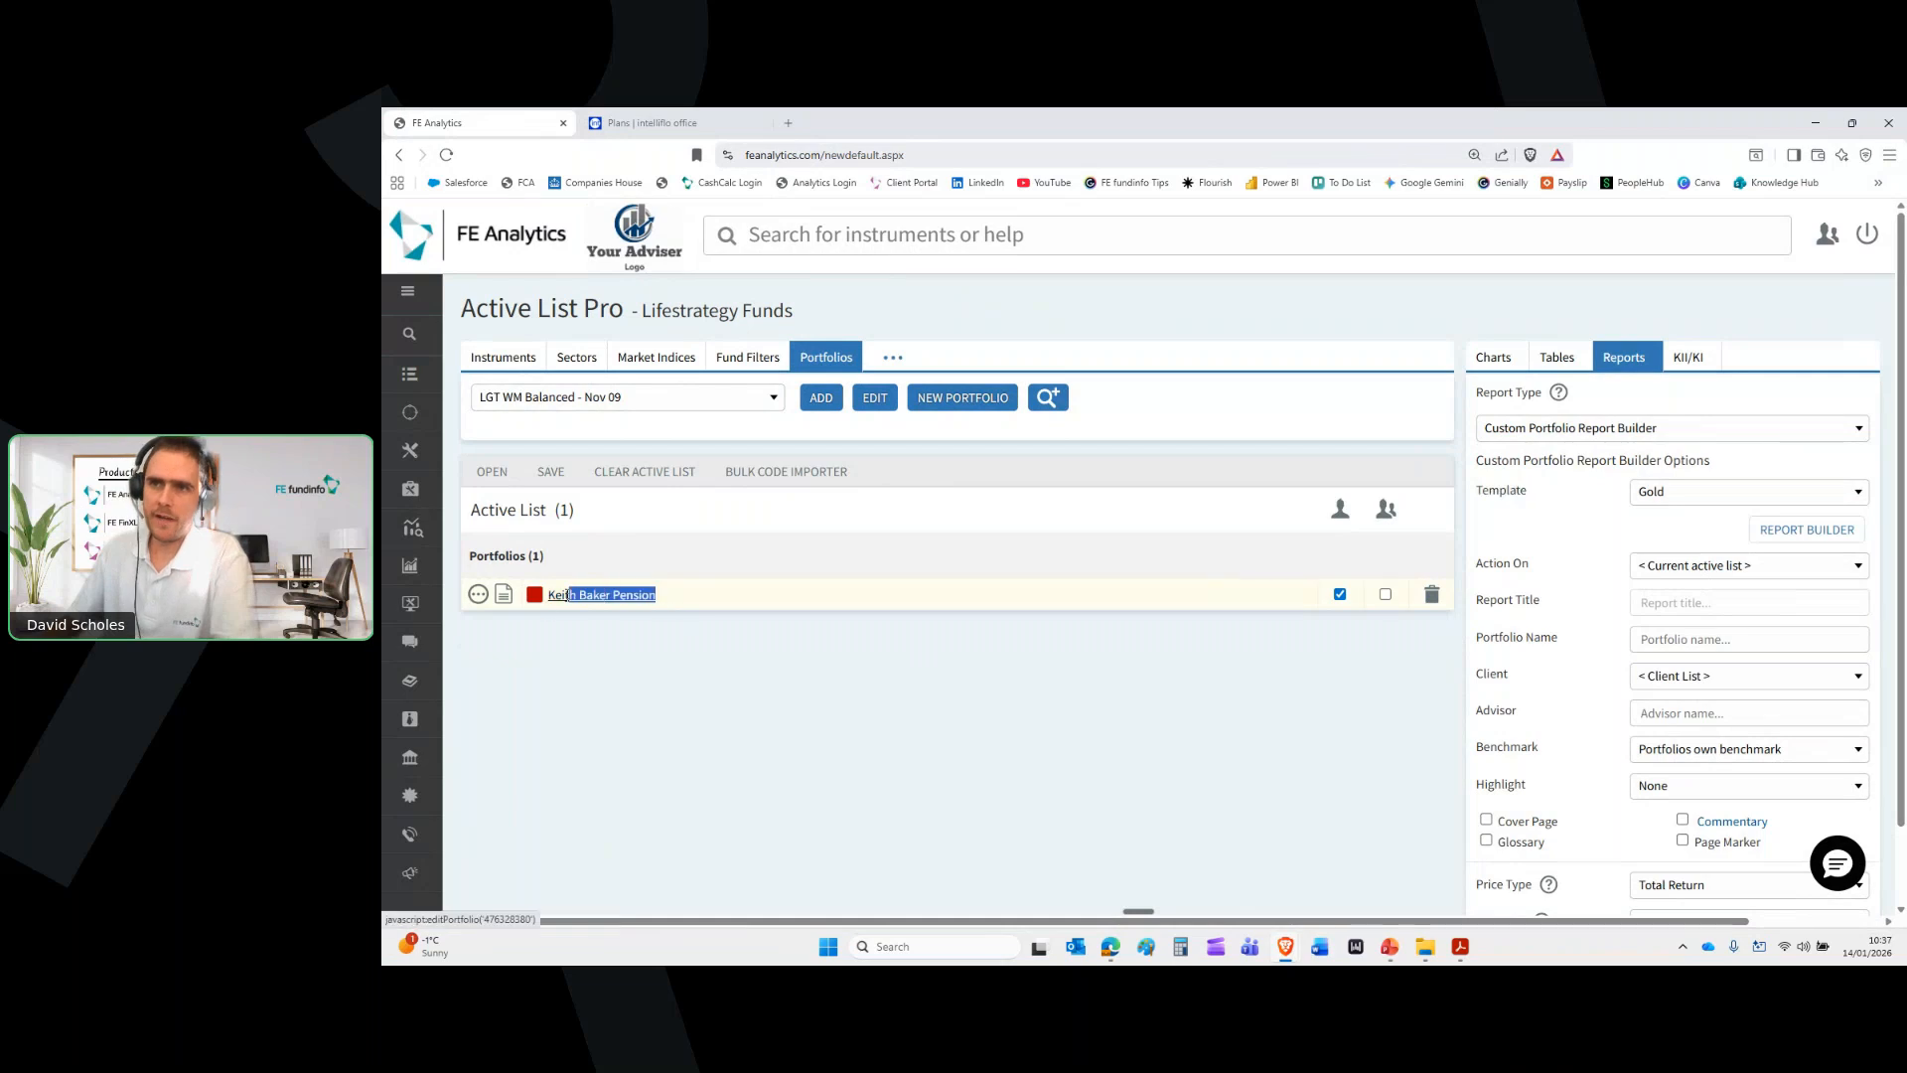
left_click(837, 718)
left_click_drag(1550, 601, 1471, 603)
left_click(1681, 610)
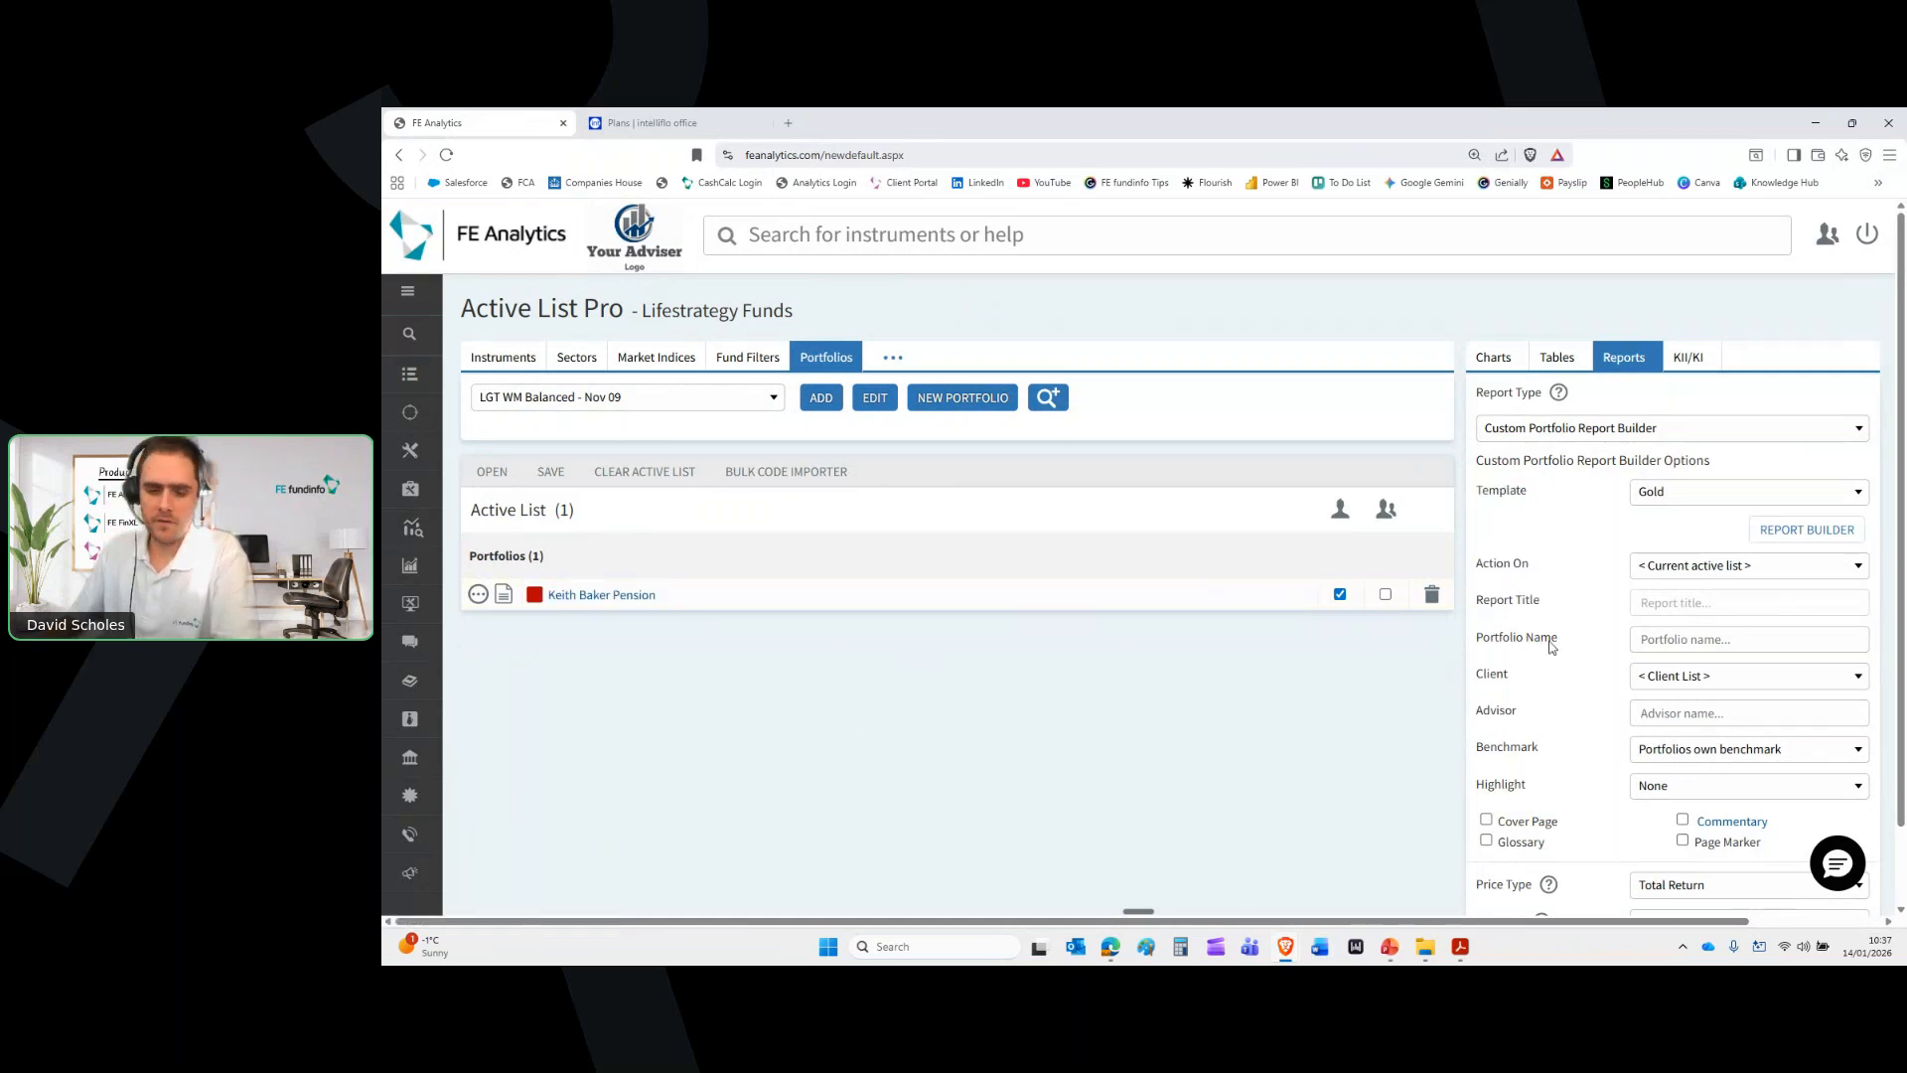
scroll(1559, 624, "down", 1)
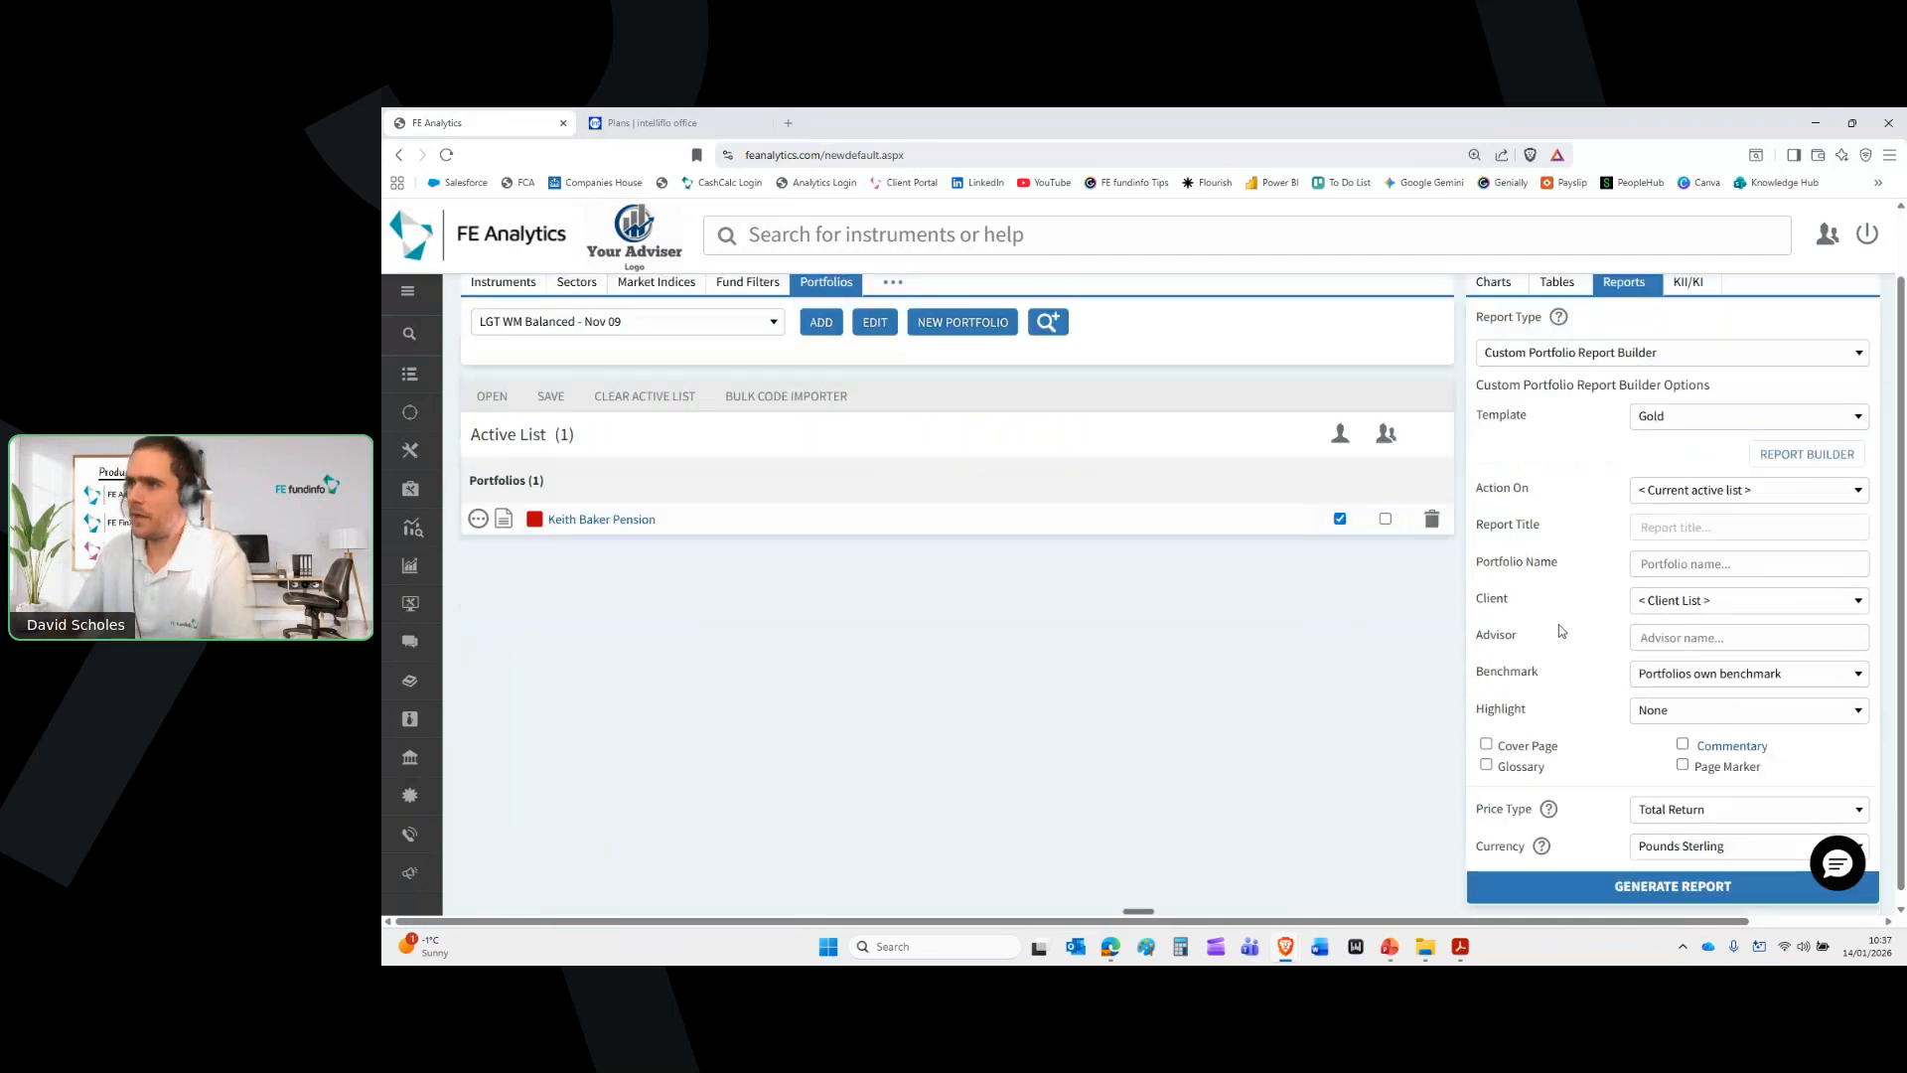
left_click(1681, 632)
left_click(1487, 733)
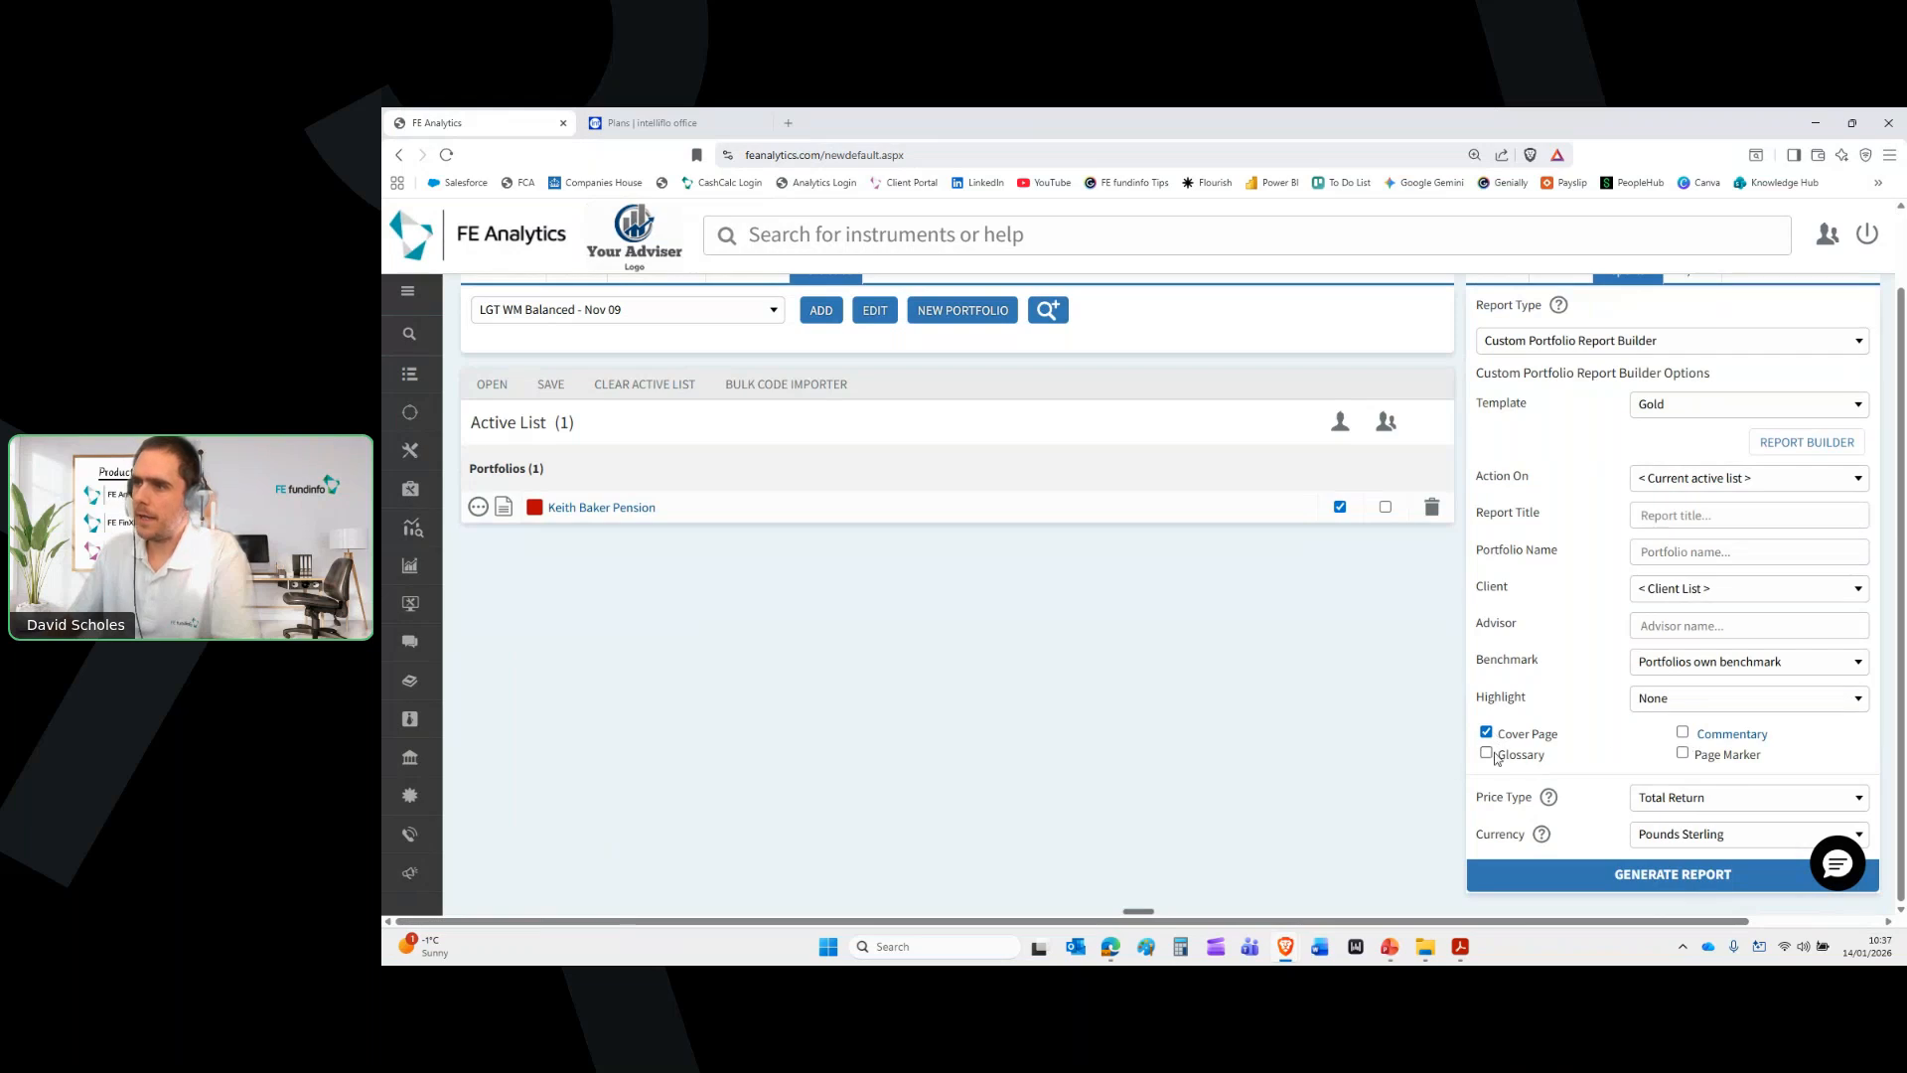
Include a glossary and commentary, entering a test title and several placeholder body lines
left_click(1487, 755)
left_click(1681, 732)
left_click(1043, 422)
type("wefhwjfkwklfeklfnelfknerf")
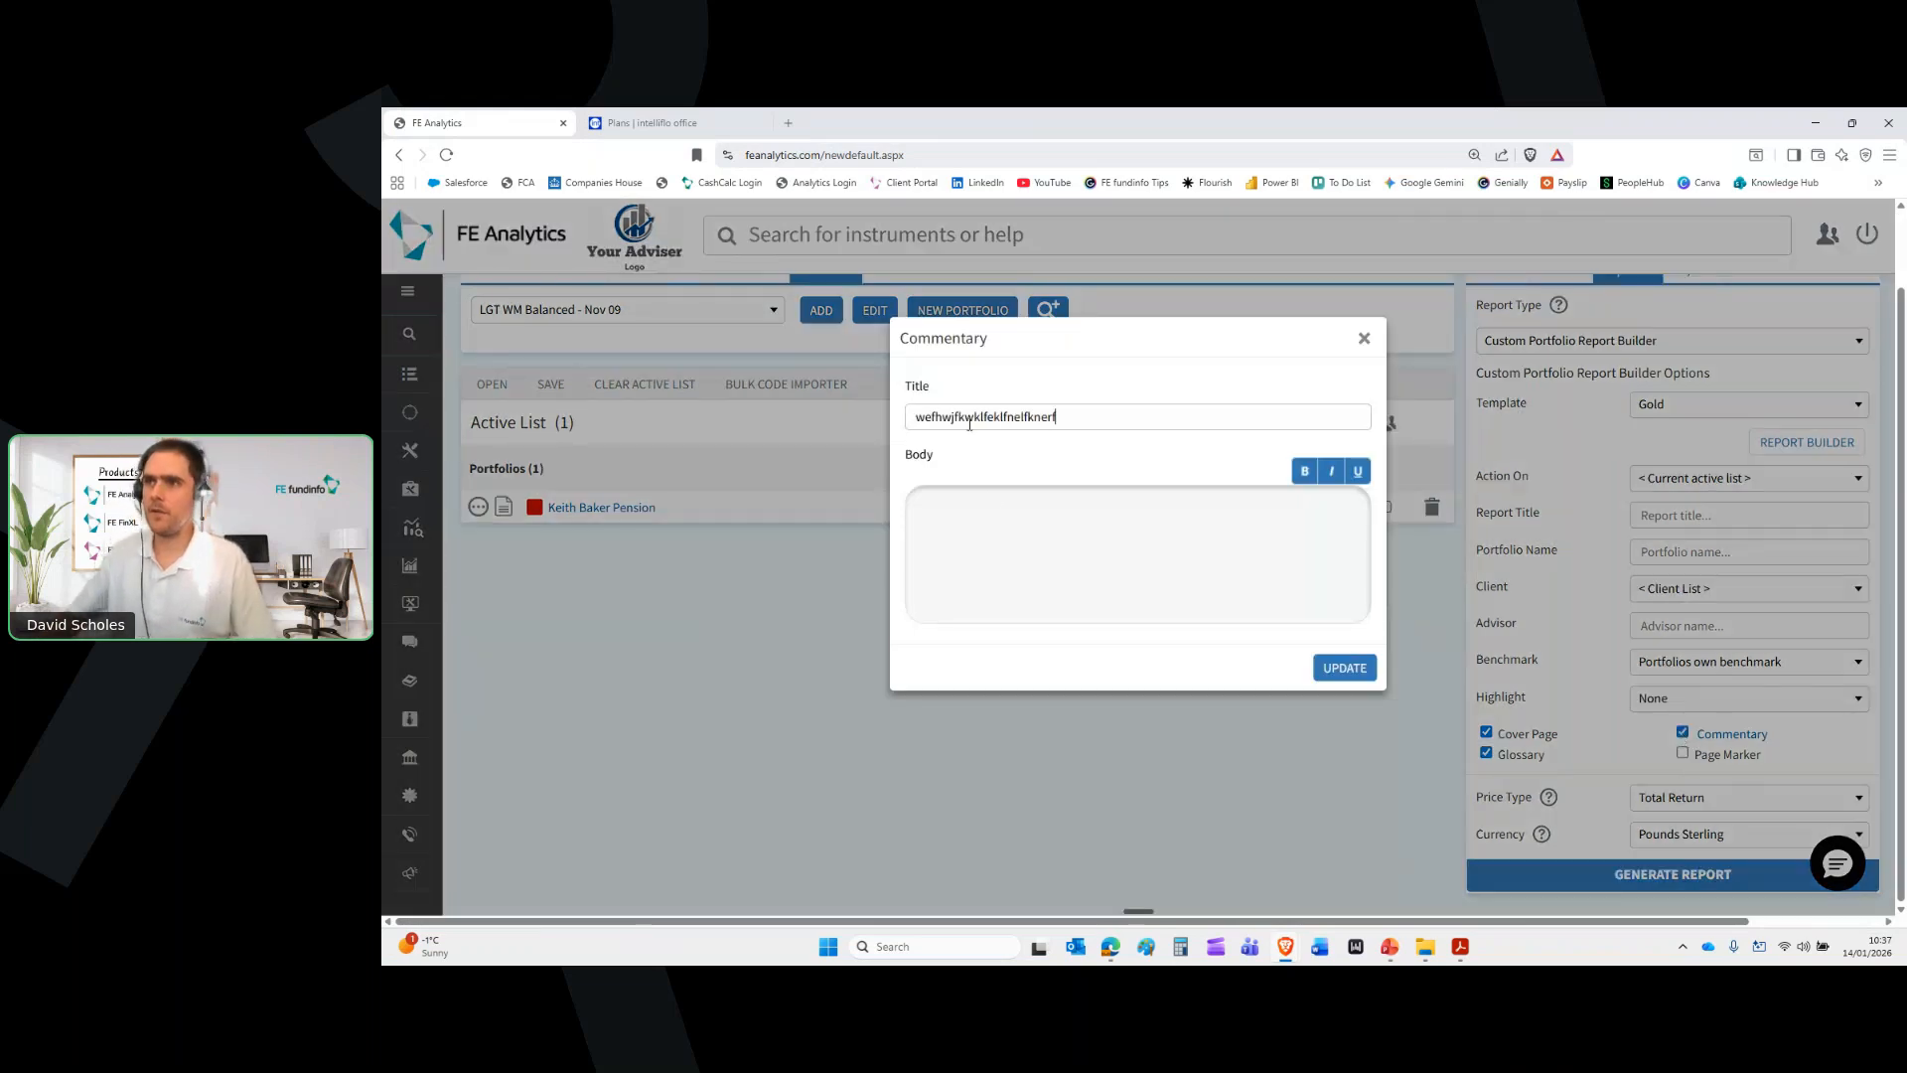
left_click(992, 501)
type("ergerwgerg")
key("Return")
type("egewgeg")
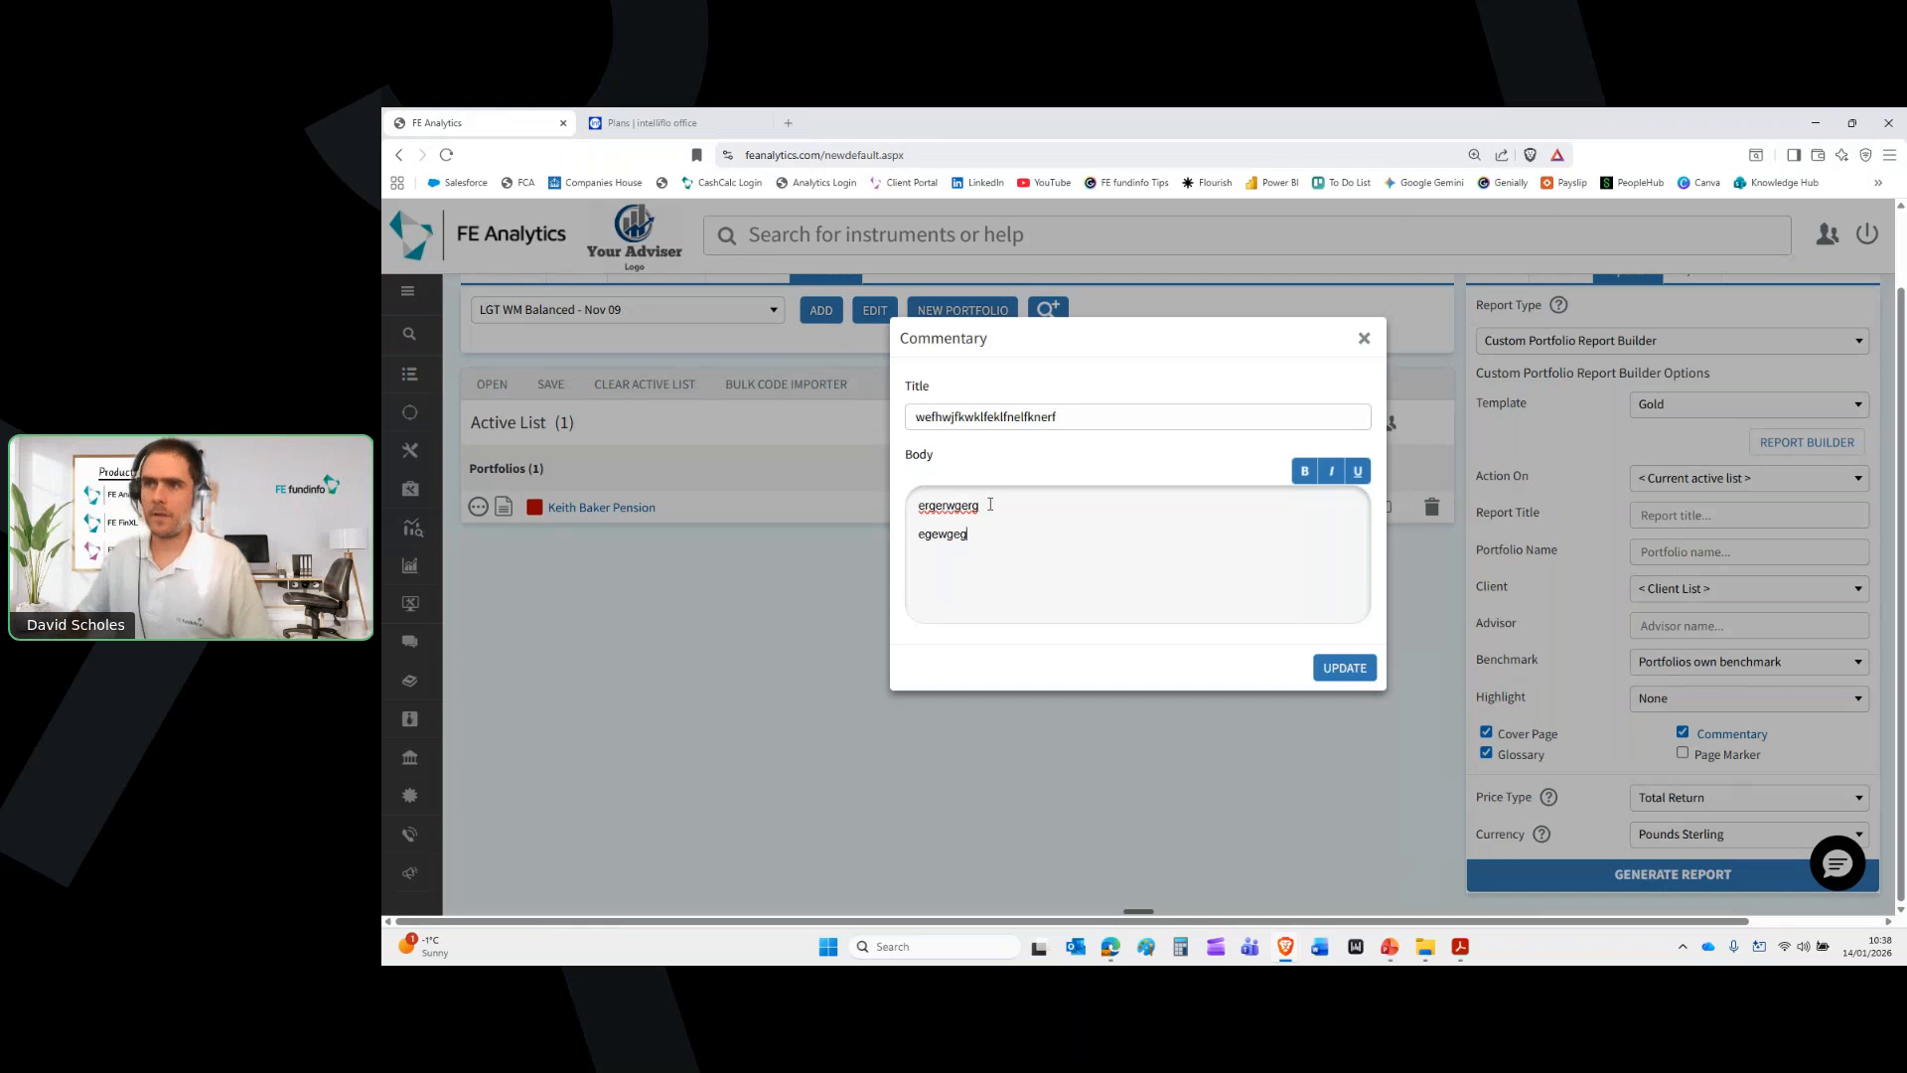
type("ewgwerrgewr")
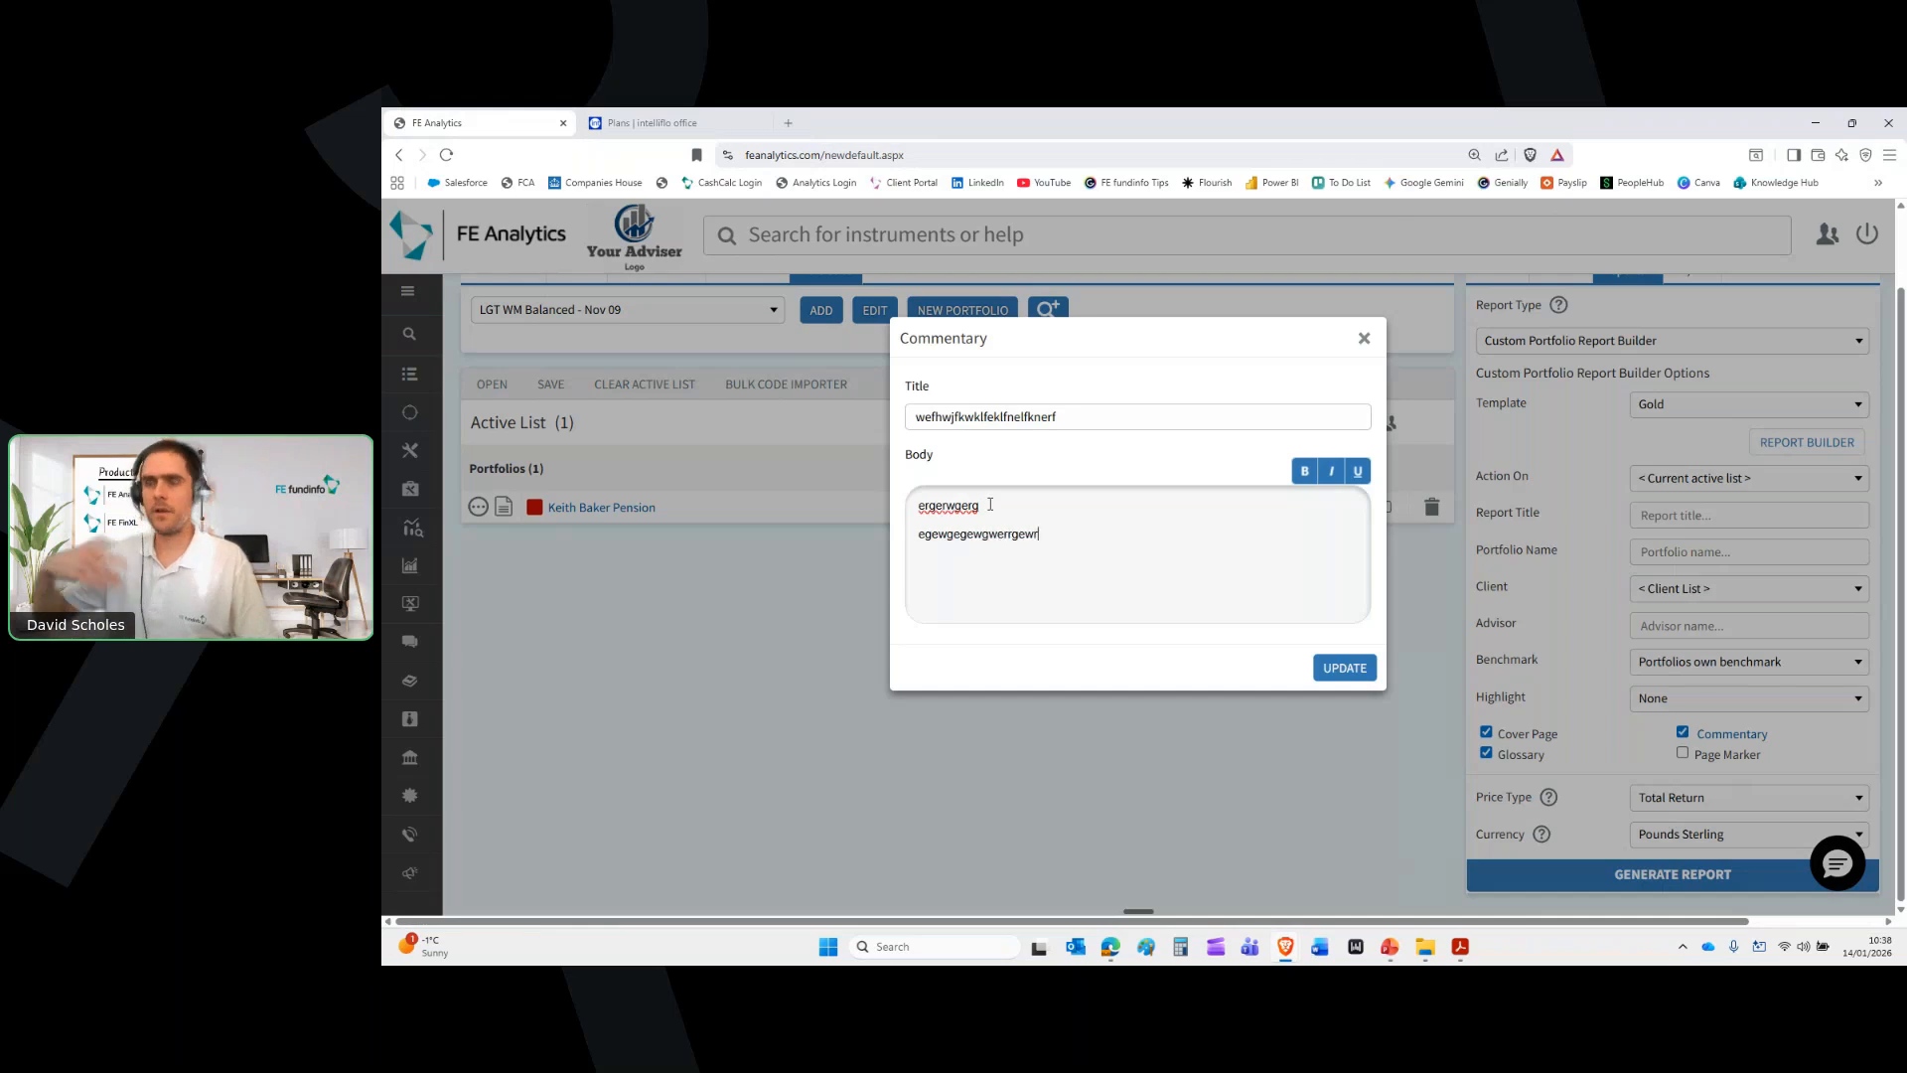
type("gerwgerg")
key("Return")
type("wergewrgwergewgeg")
key("Return")
type("wergwergergergwerg")
key("Return")
type("wergewrgwergergerg")
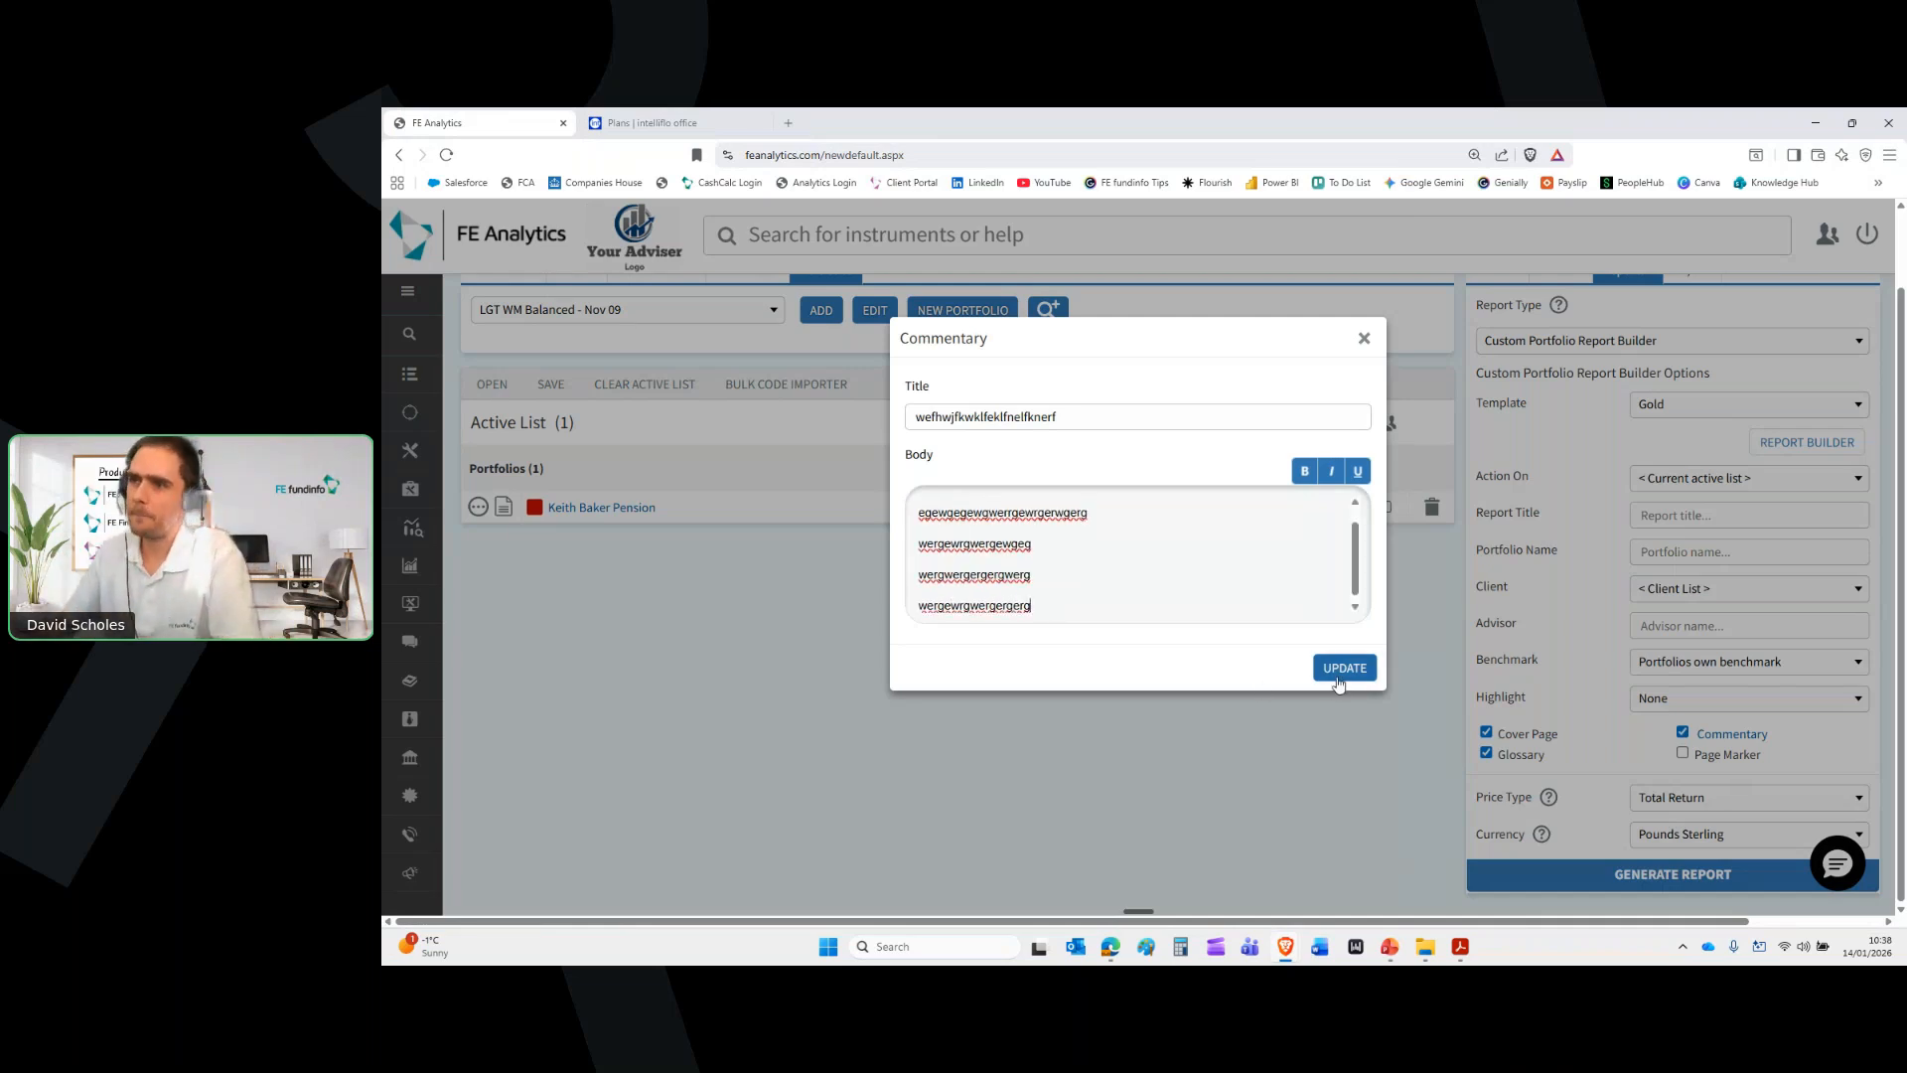
Discard the commentary and bring the CPRB Yearly Review PDF to the front
left_click(1363, 342)
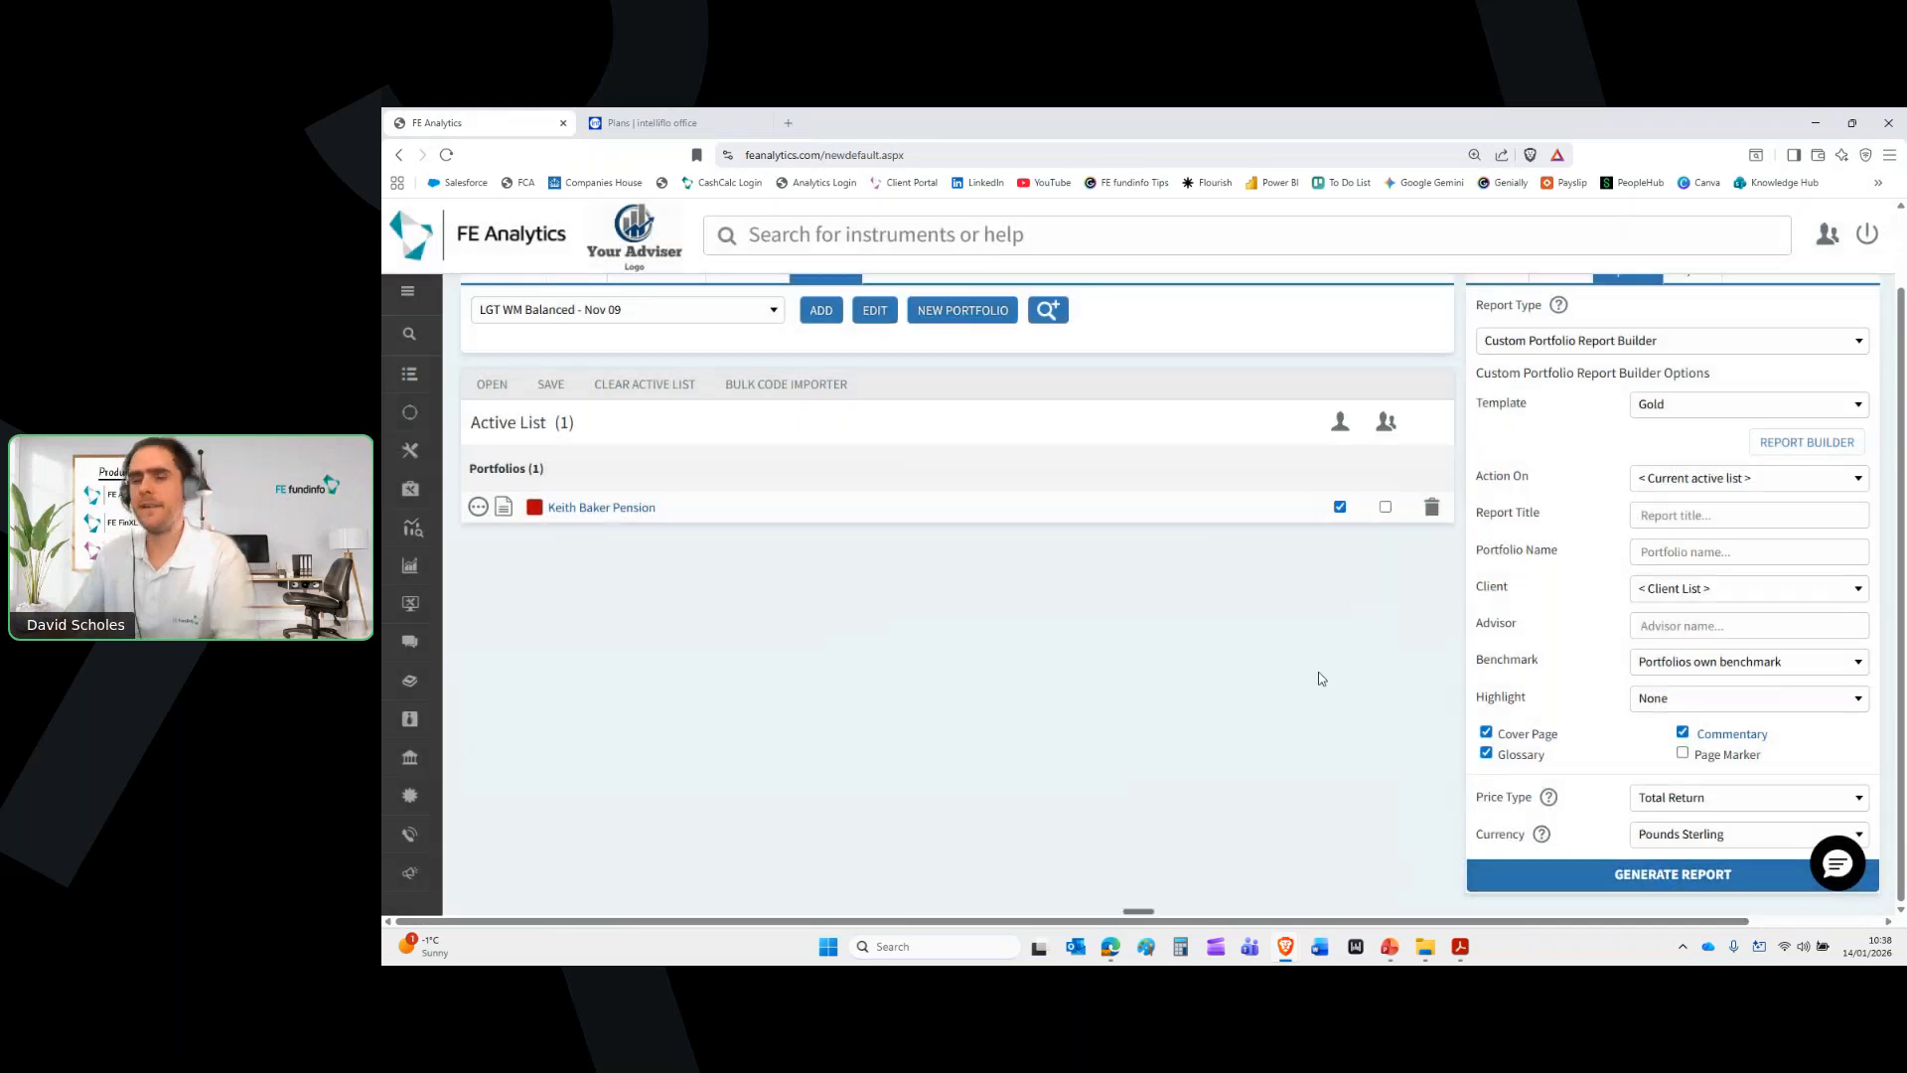
scroll(1429, 703, "up", 1)
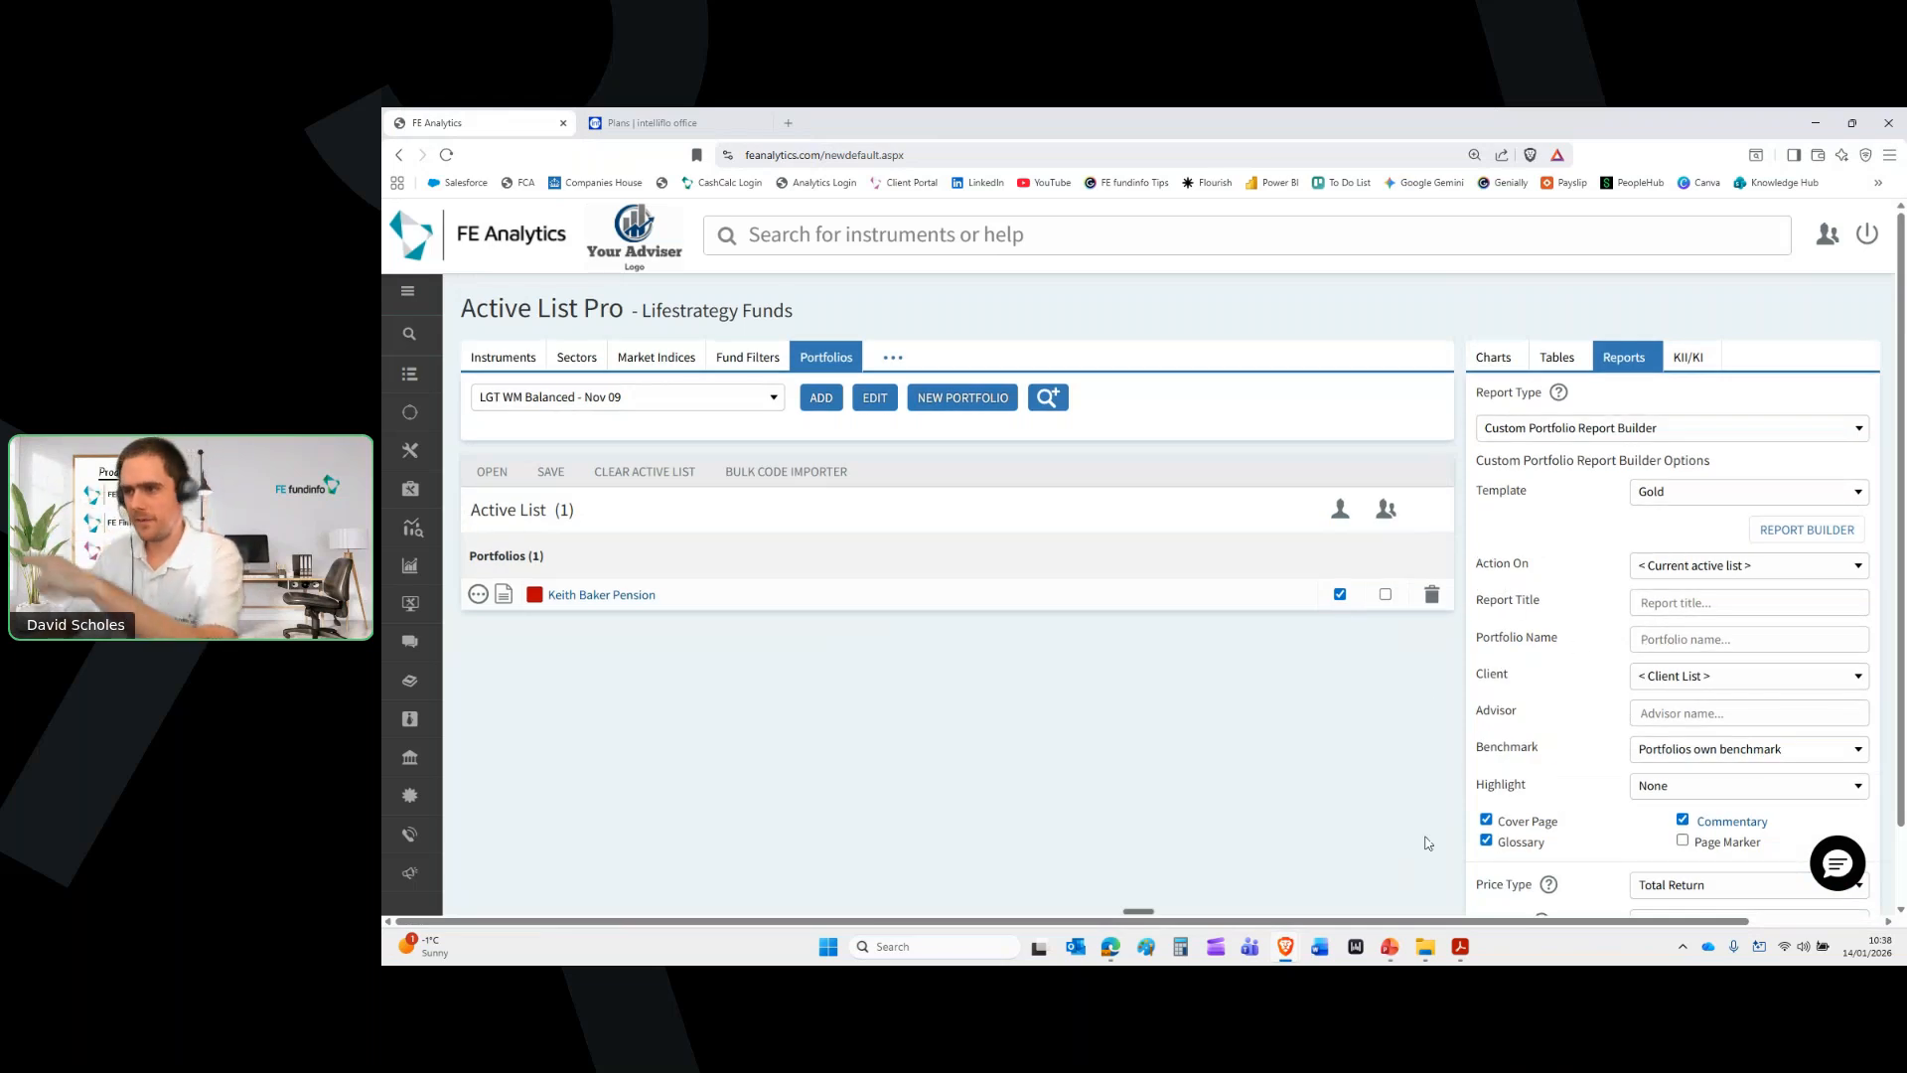
left_click(1459, 954)
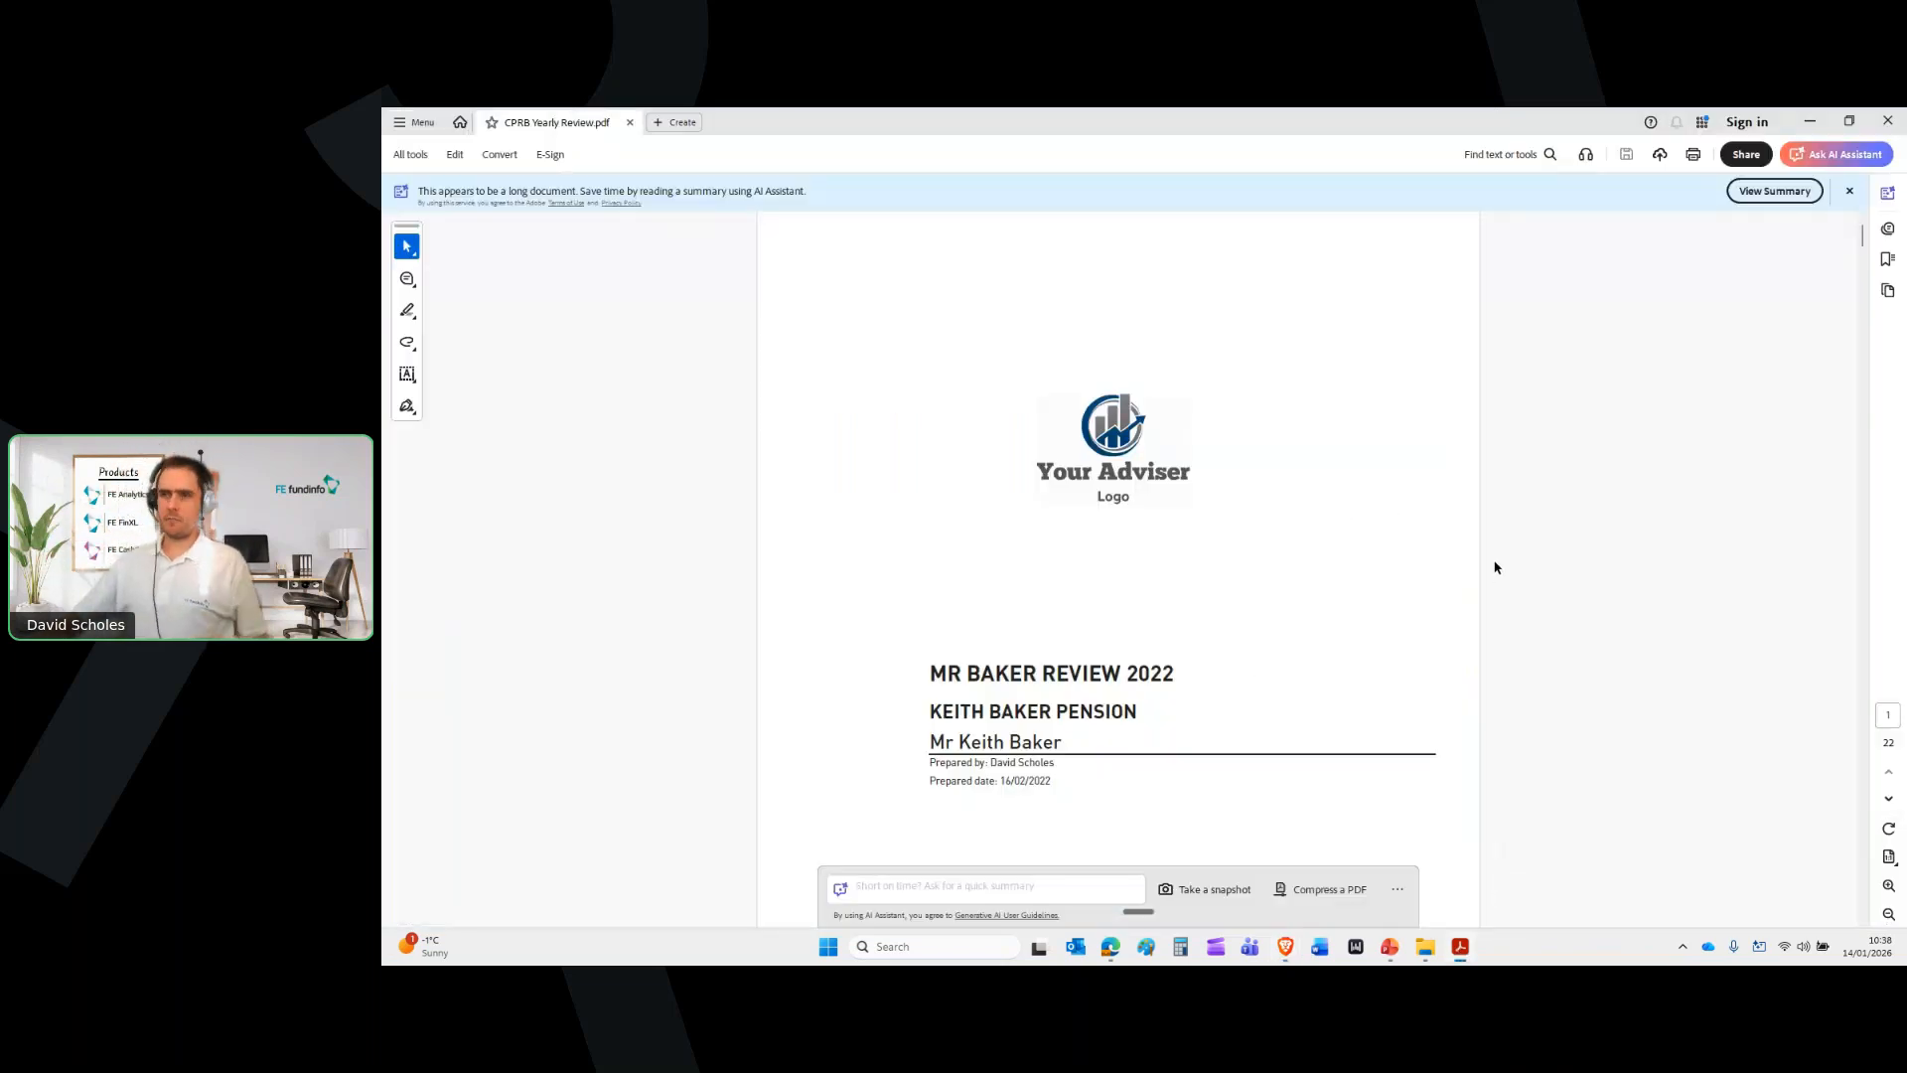
Scroll through all pages of the CPRB Yearly Review PDF, then switch back to FE Analytics
scroll(1496, 567, "down", 1)
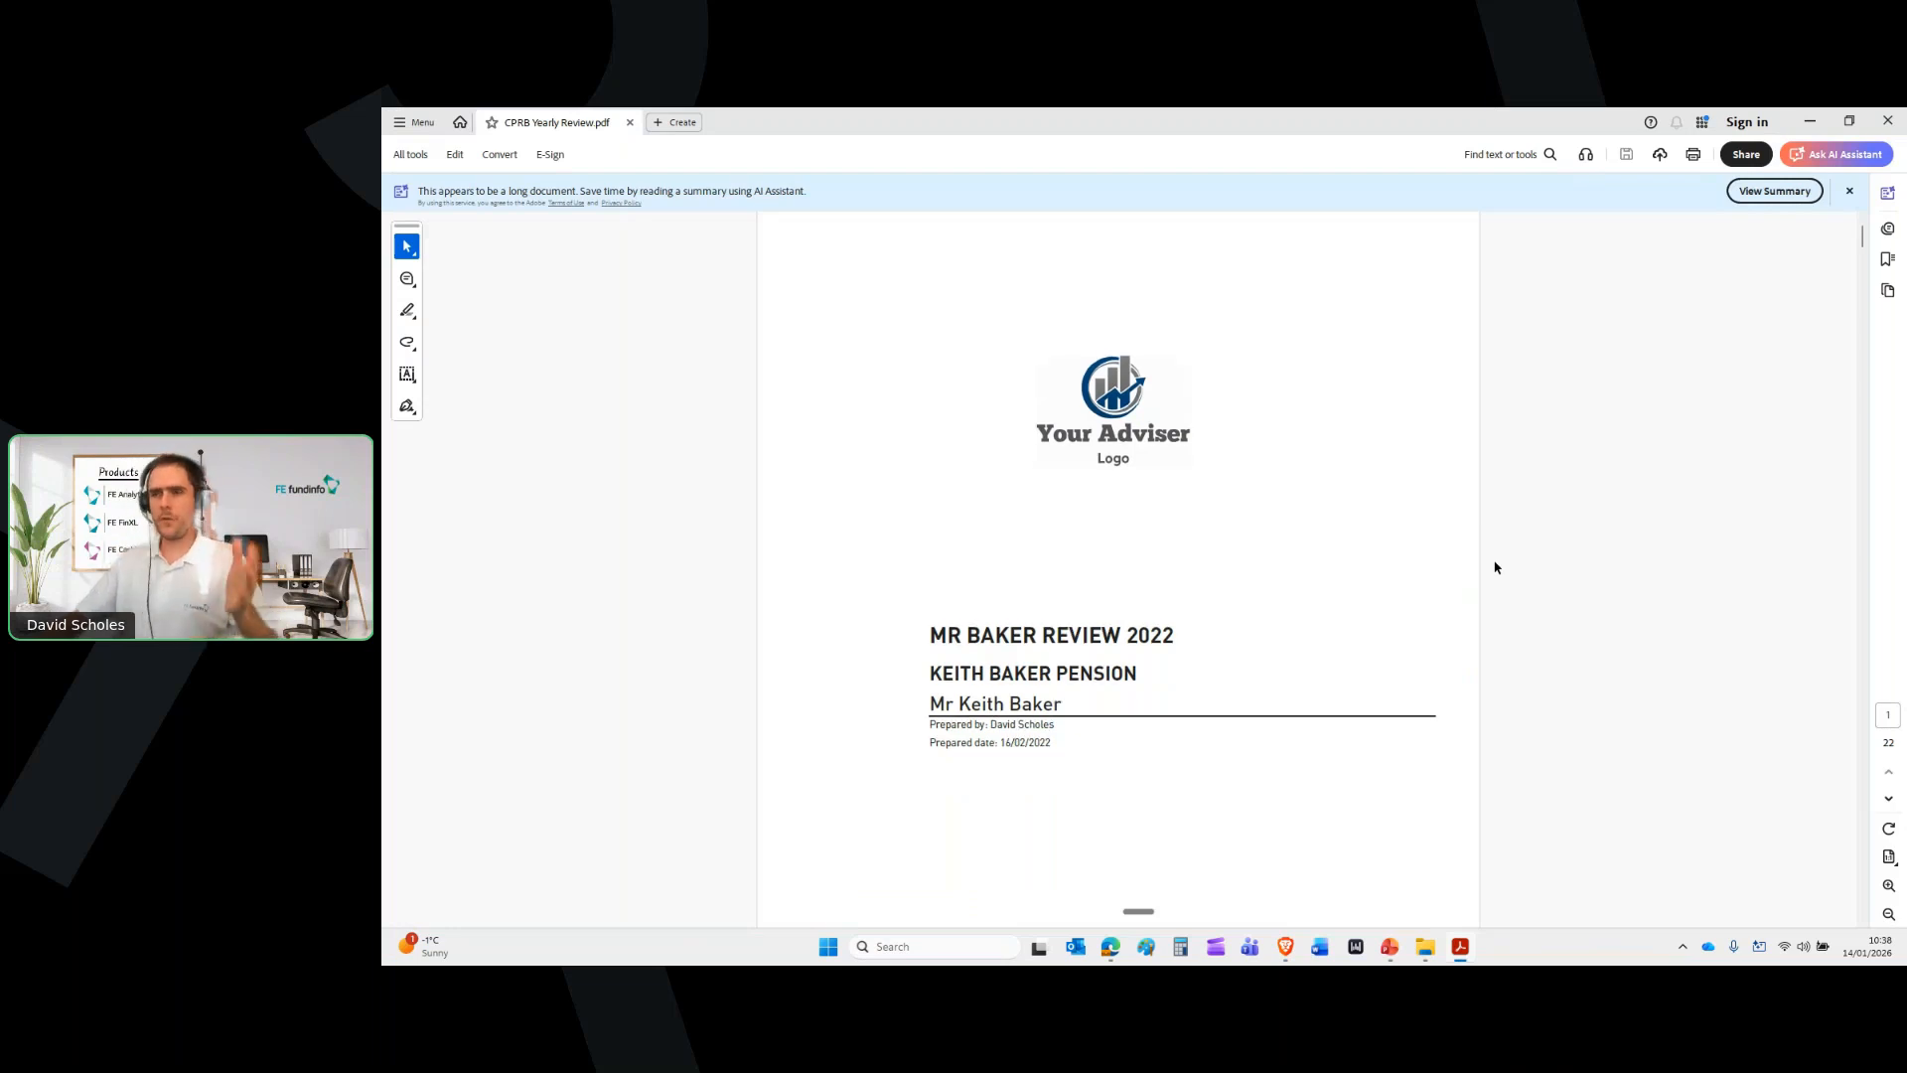
scroll(1496, 568, "down", 2)
scroll(1493, 568, "down", 12)
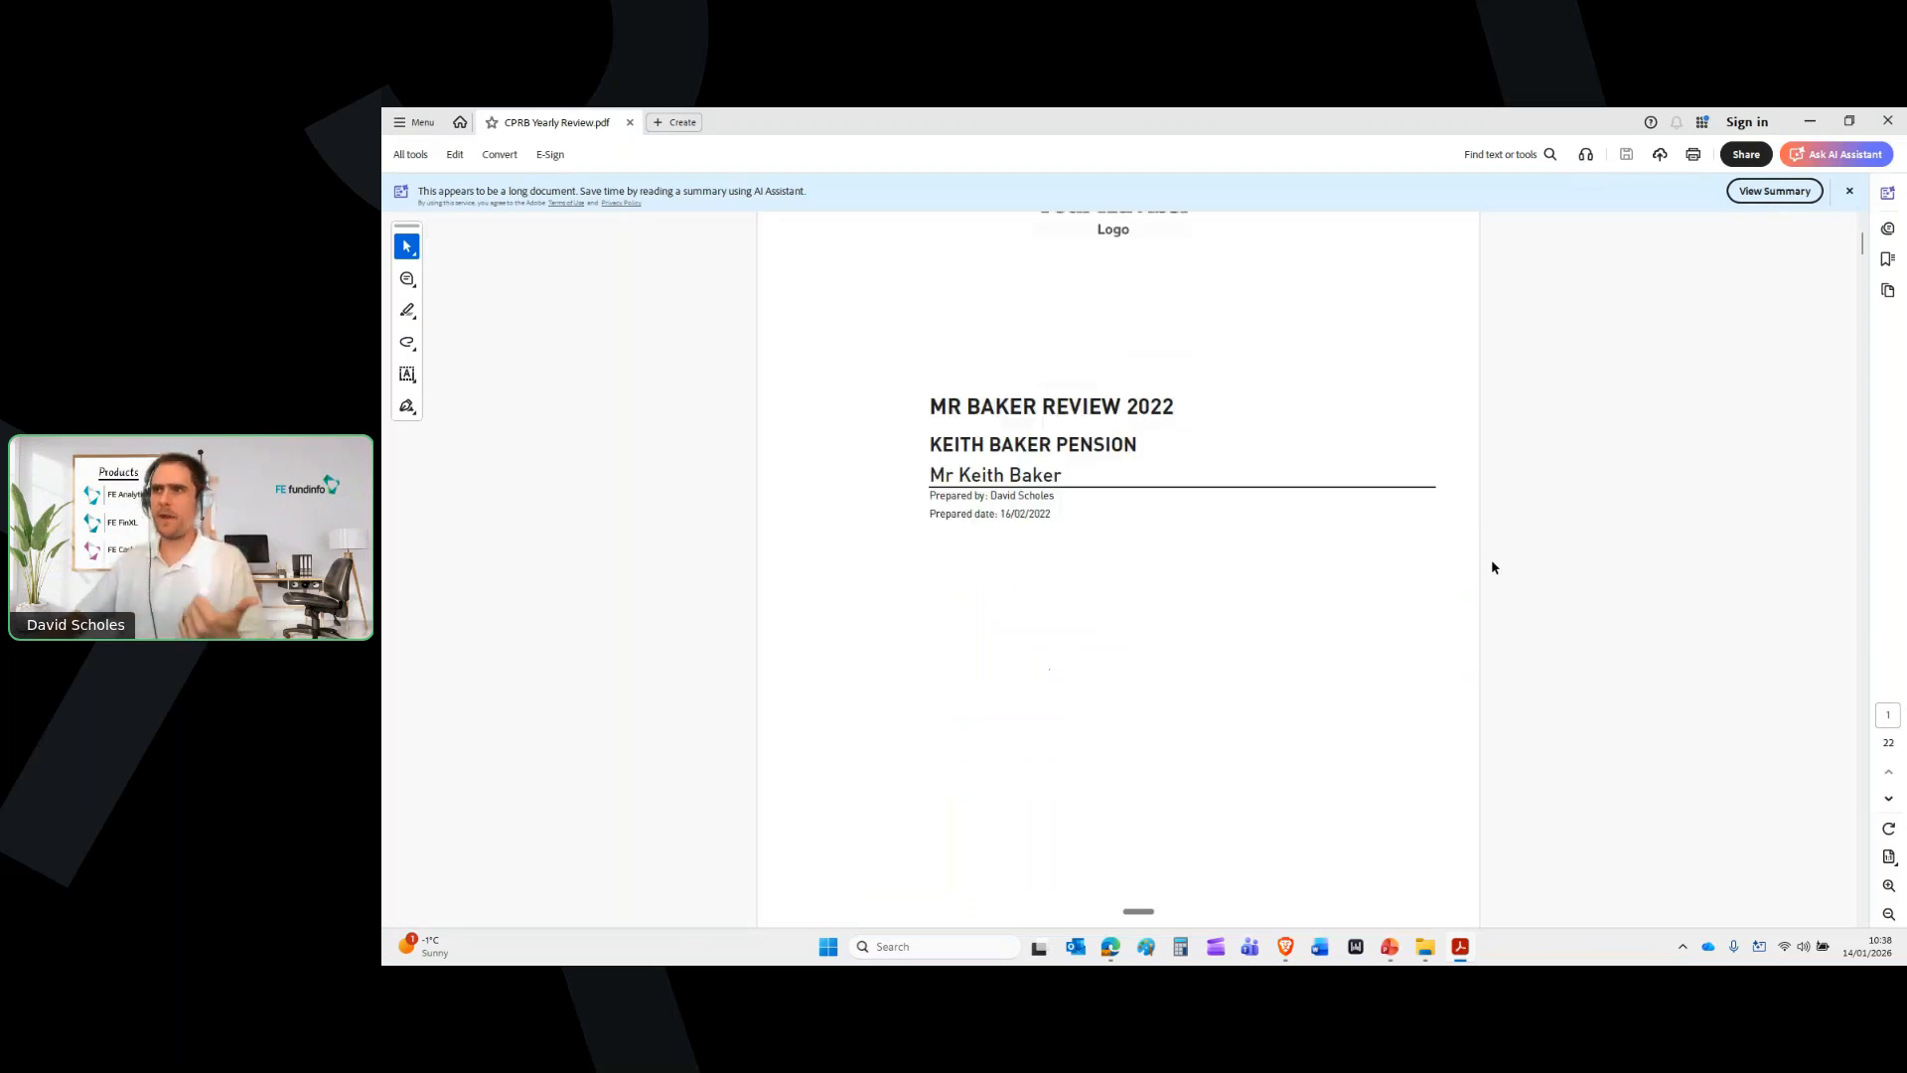
scroll(1492, 568, "down", 10)
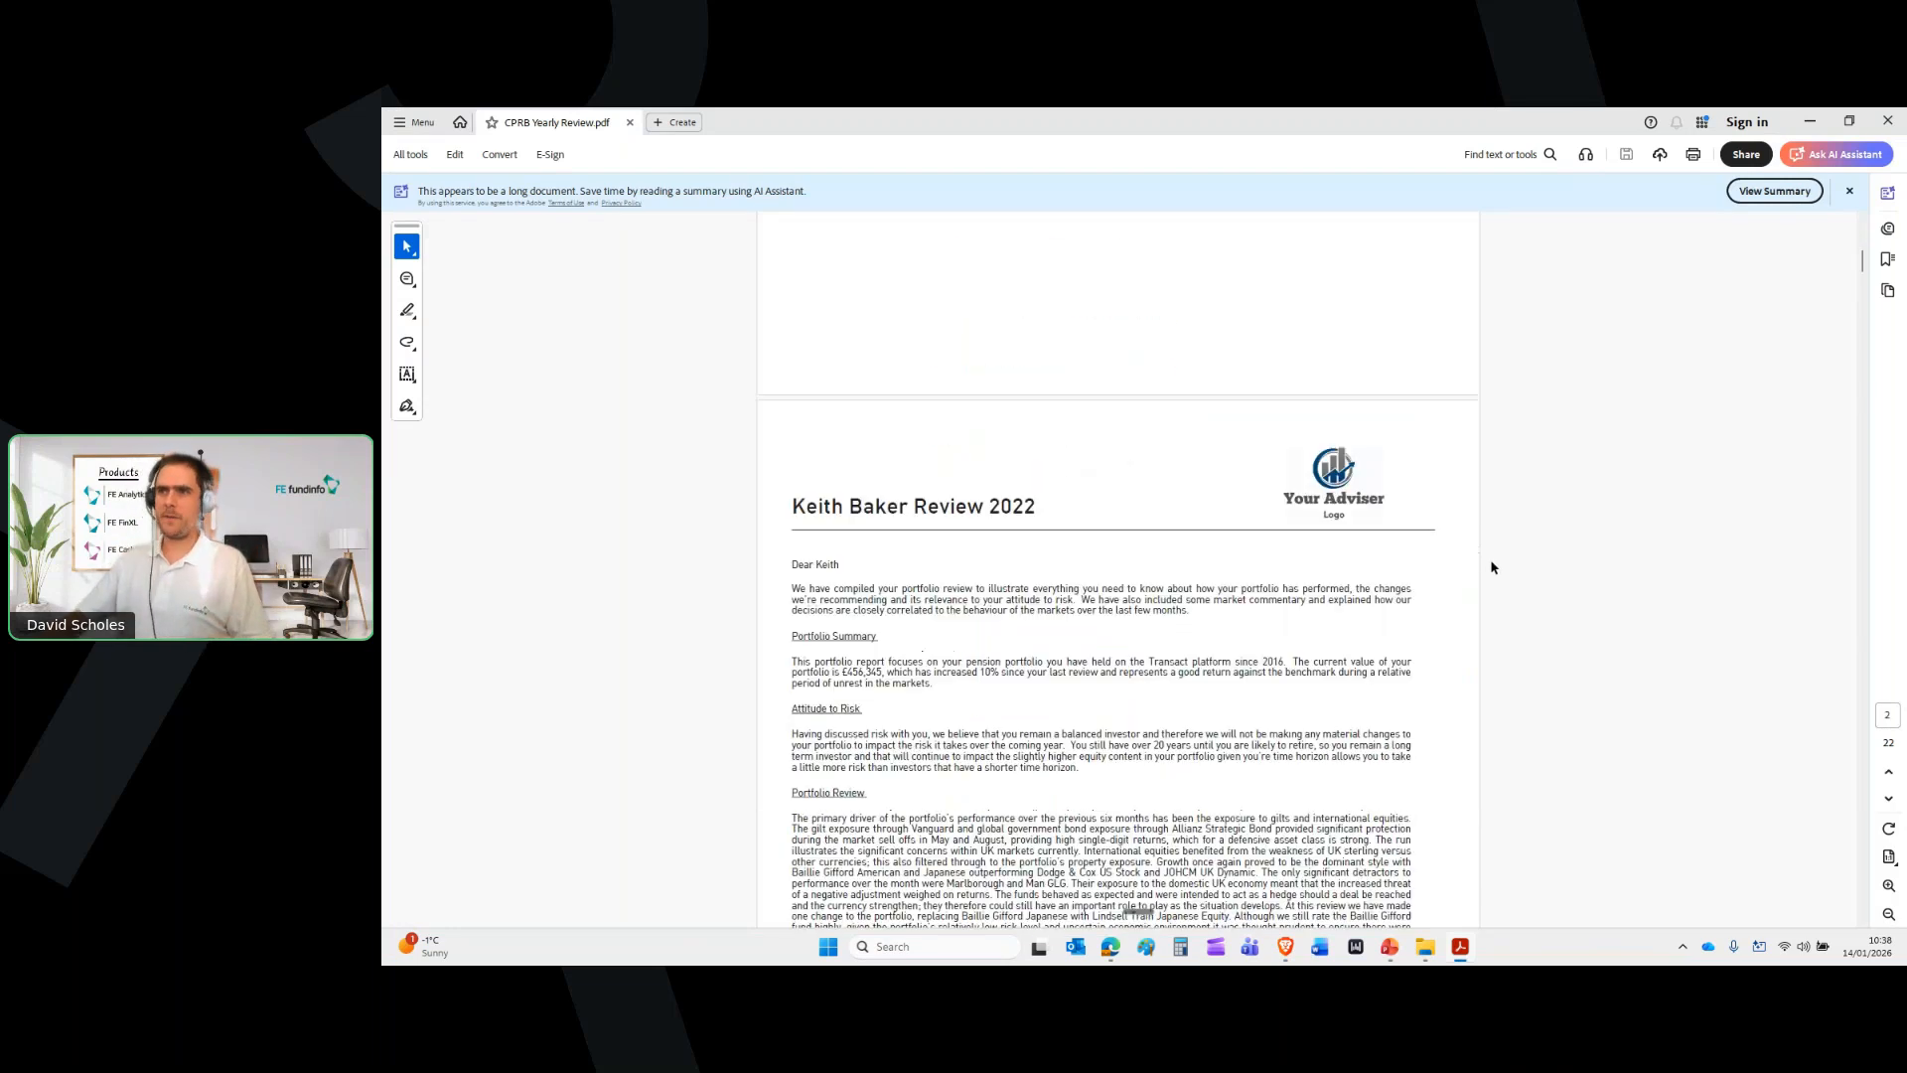
scroll(1493, 568, "down", 2)
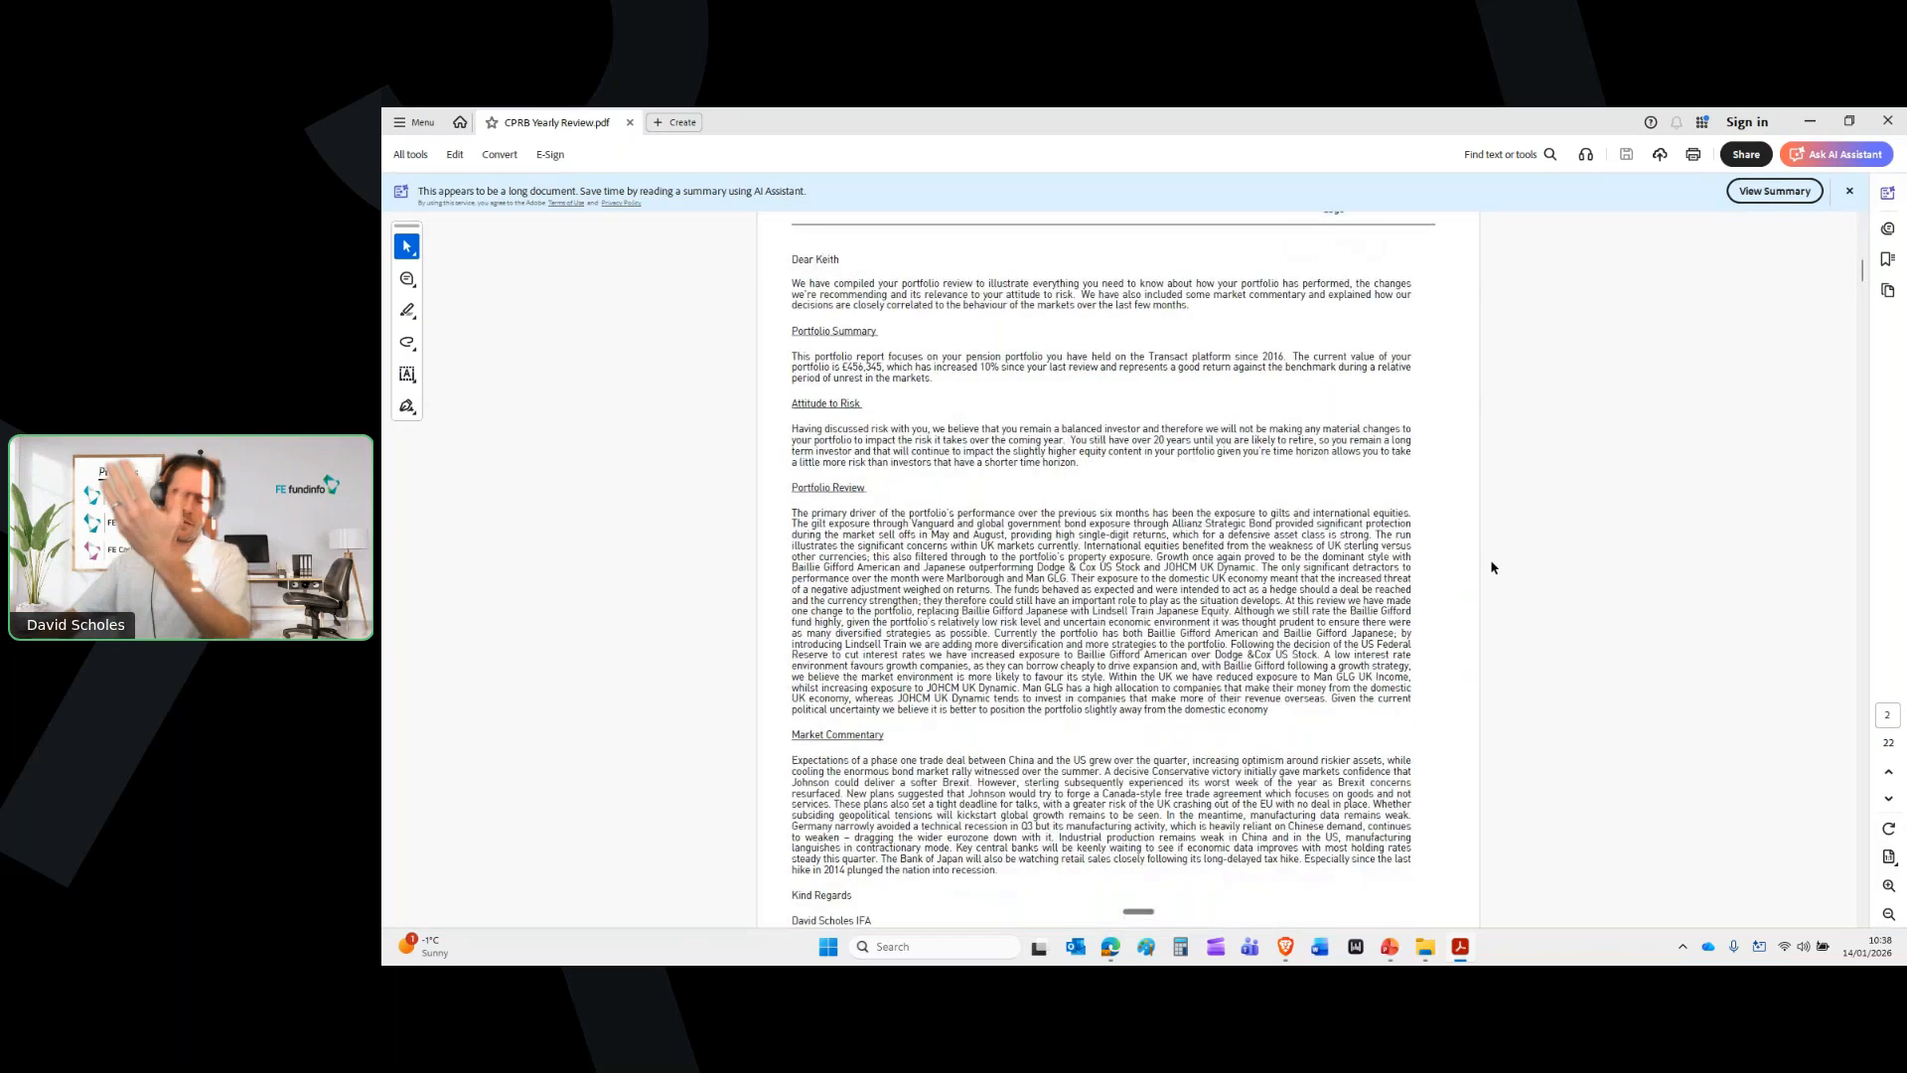
scroll(1492, 567, "down", 8)
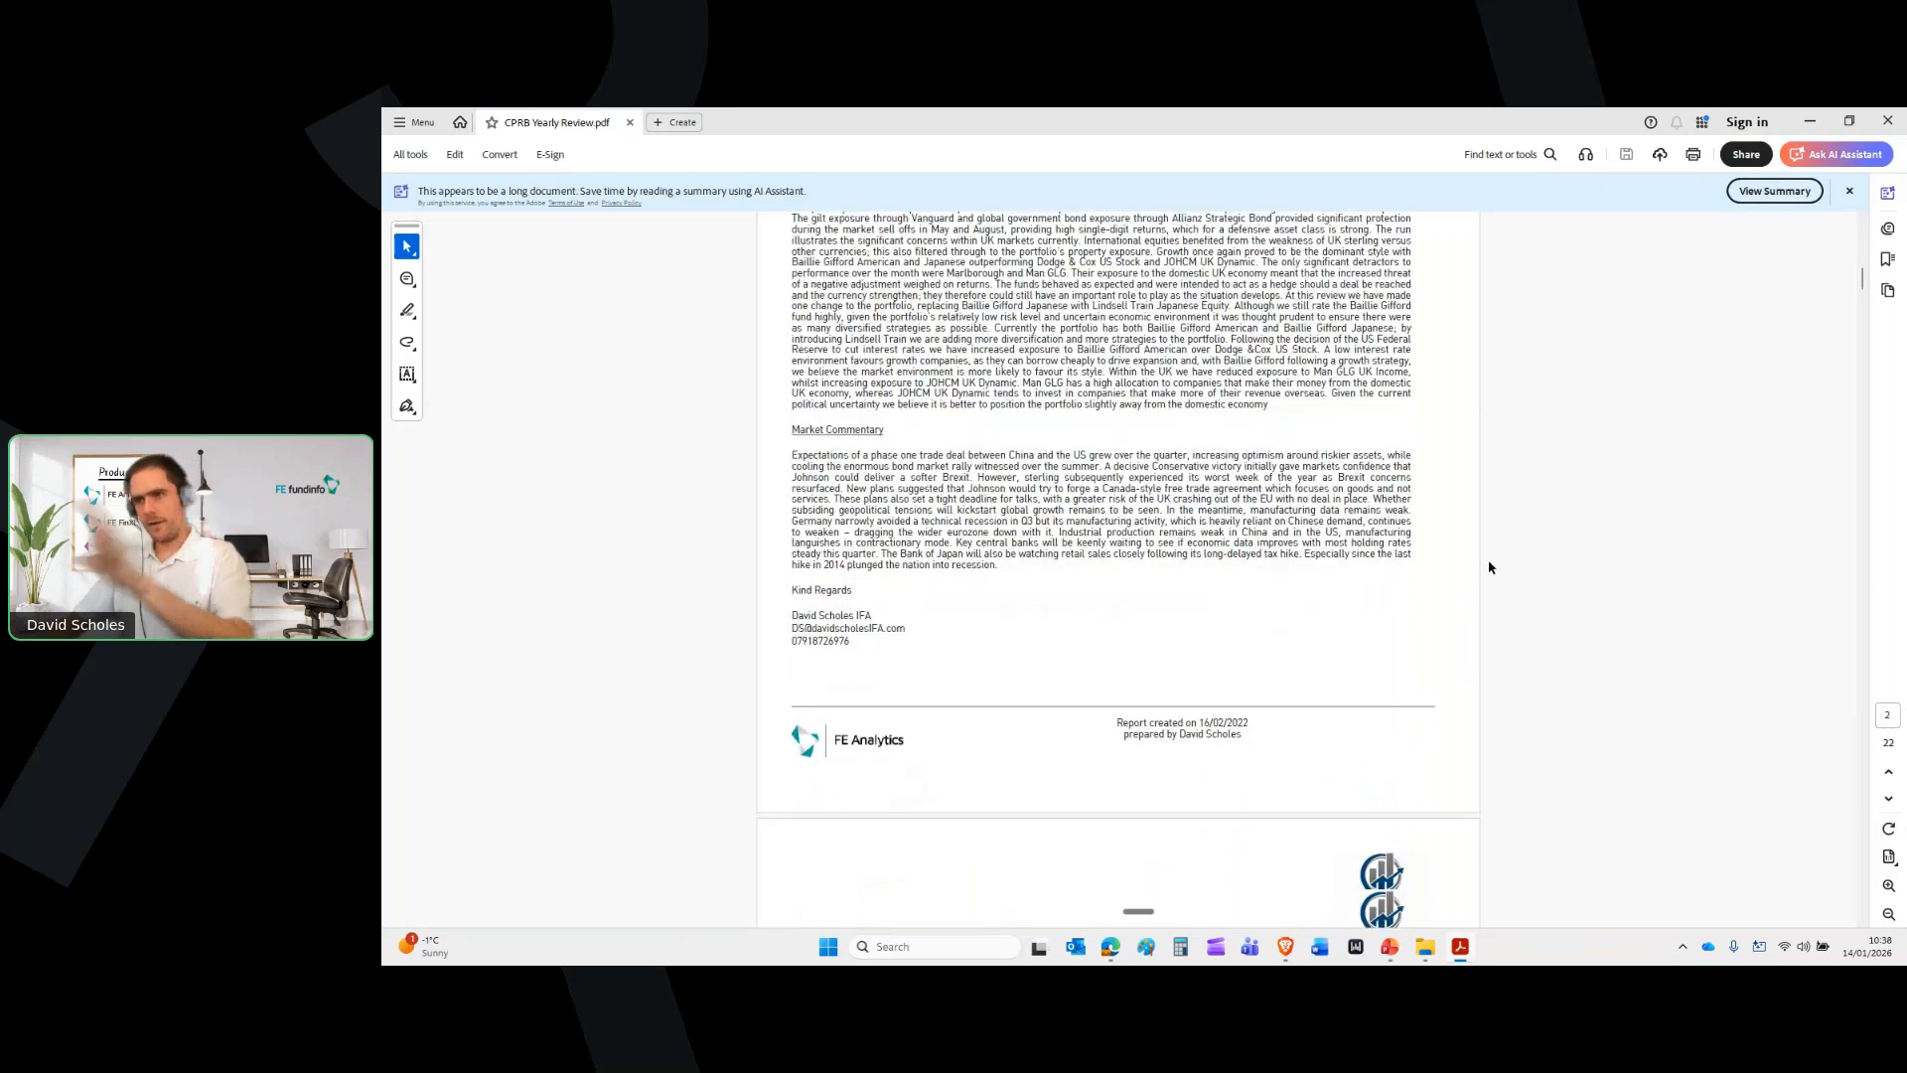
scroll(1490, 567, "down", 15)
scroll(1486, 567, "down", 18)
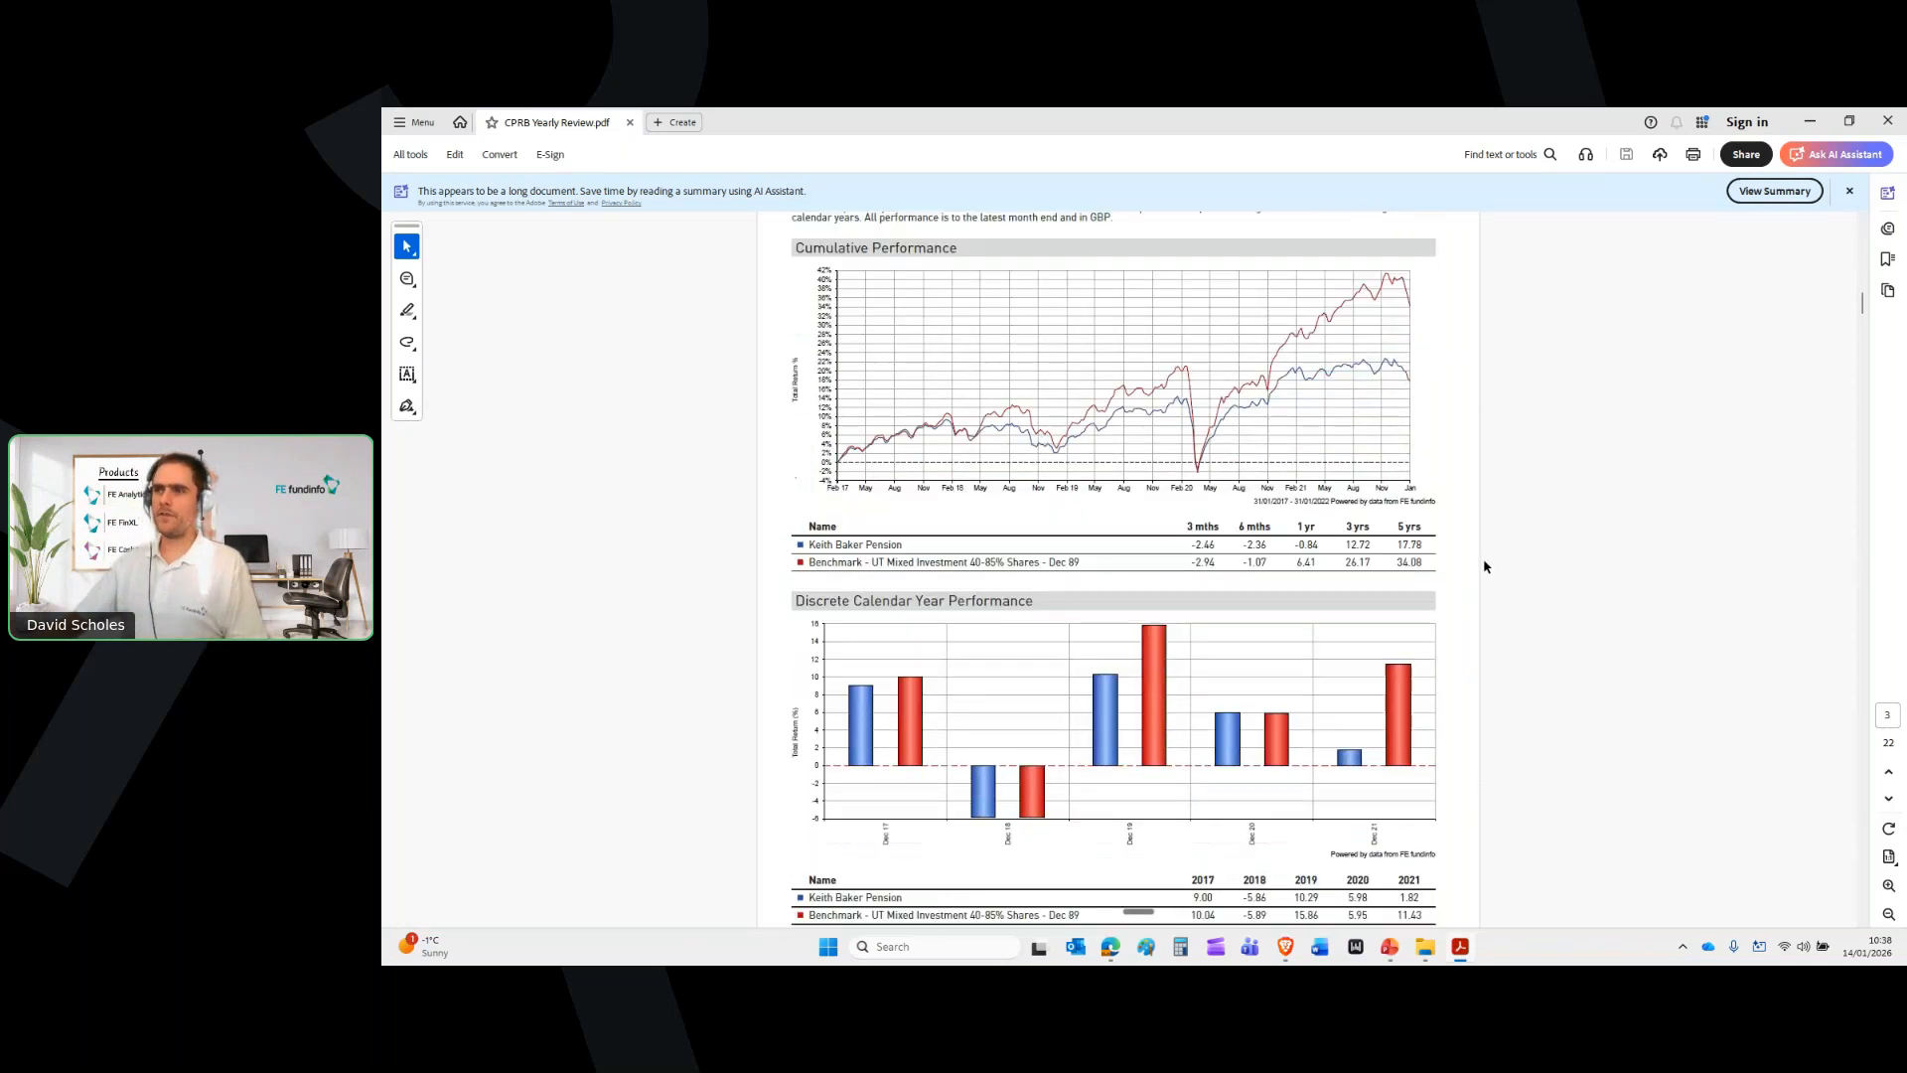
scroll(1478, 567, "down", 18)
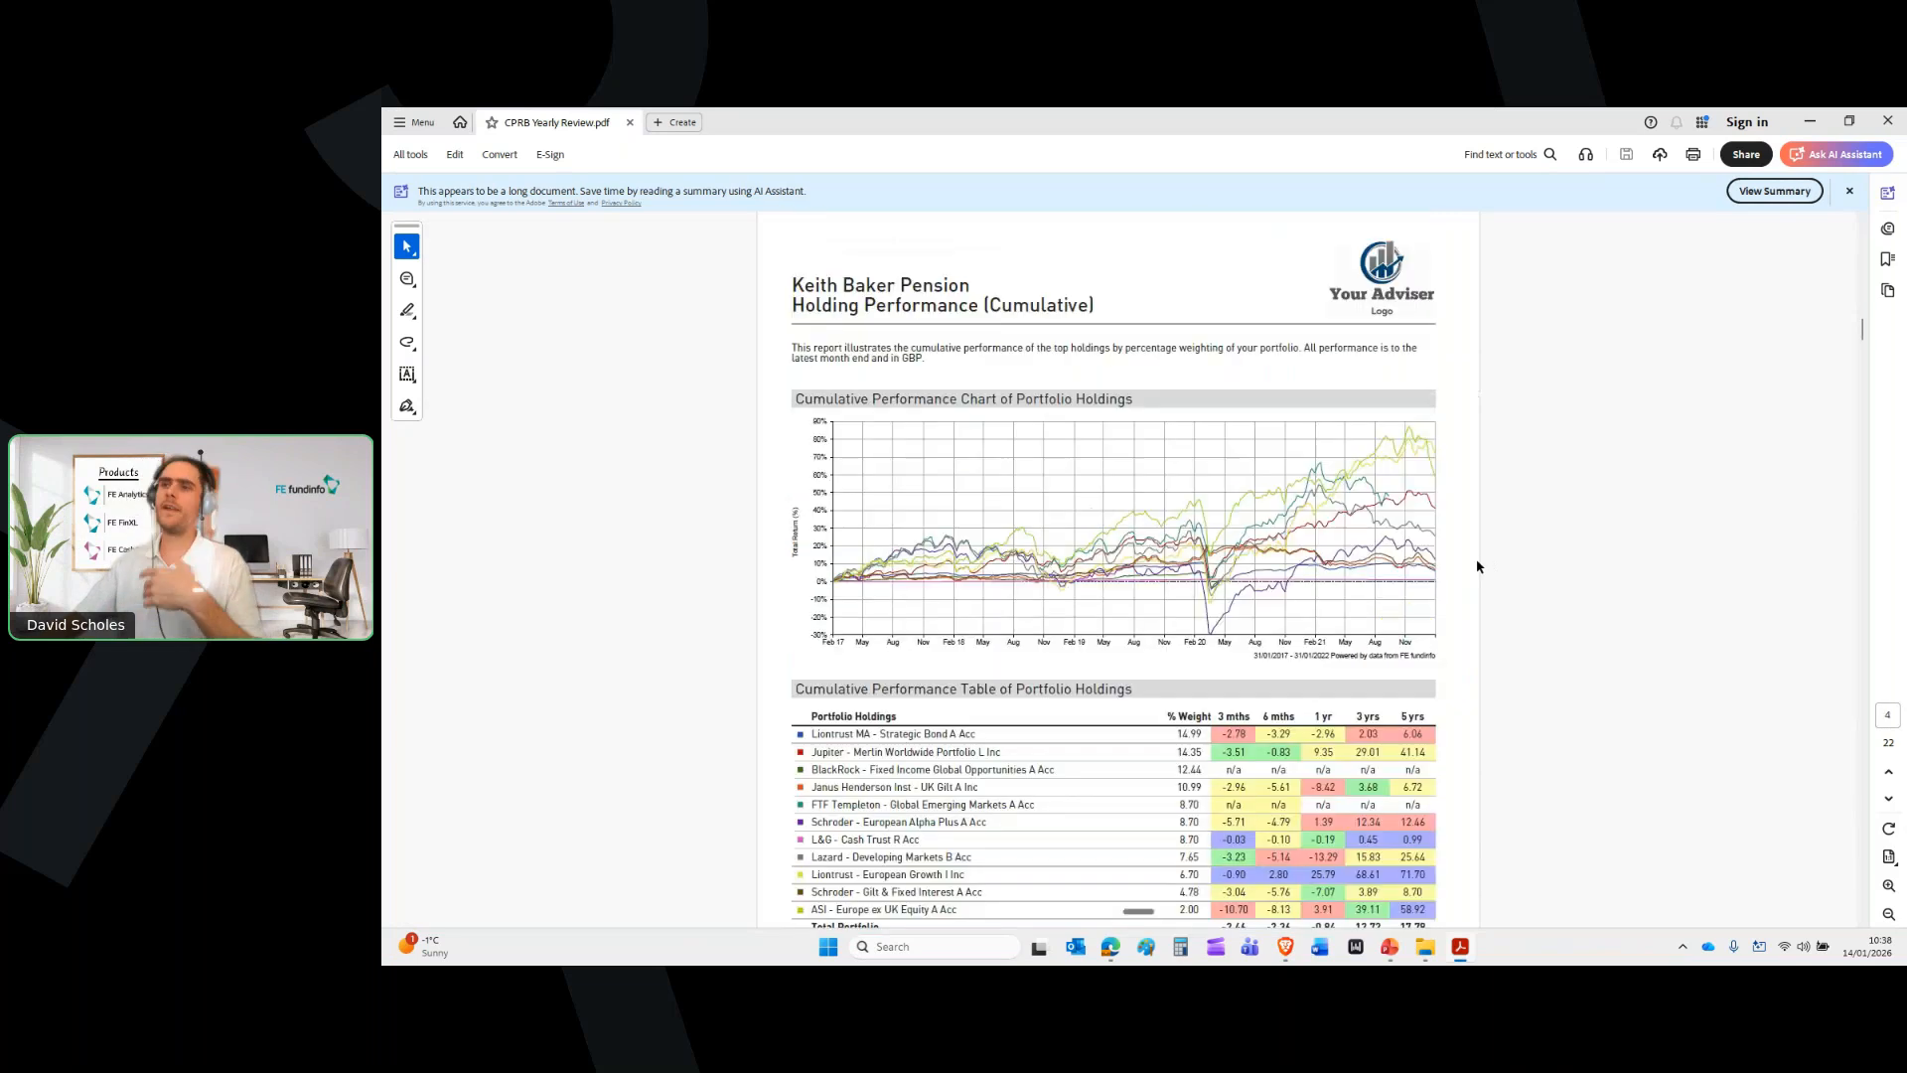
scroll(1477, 561, "down", 20)
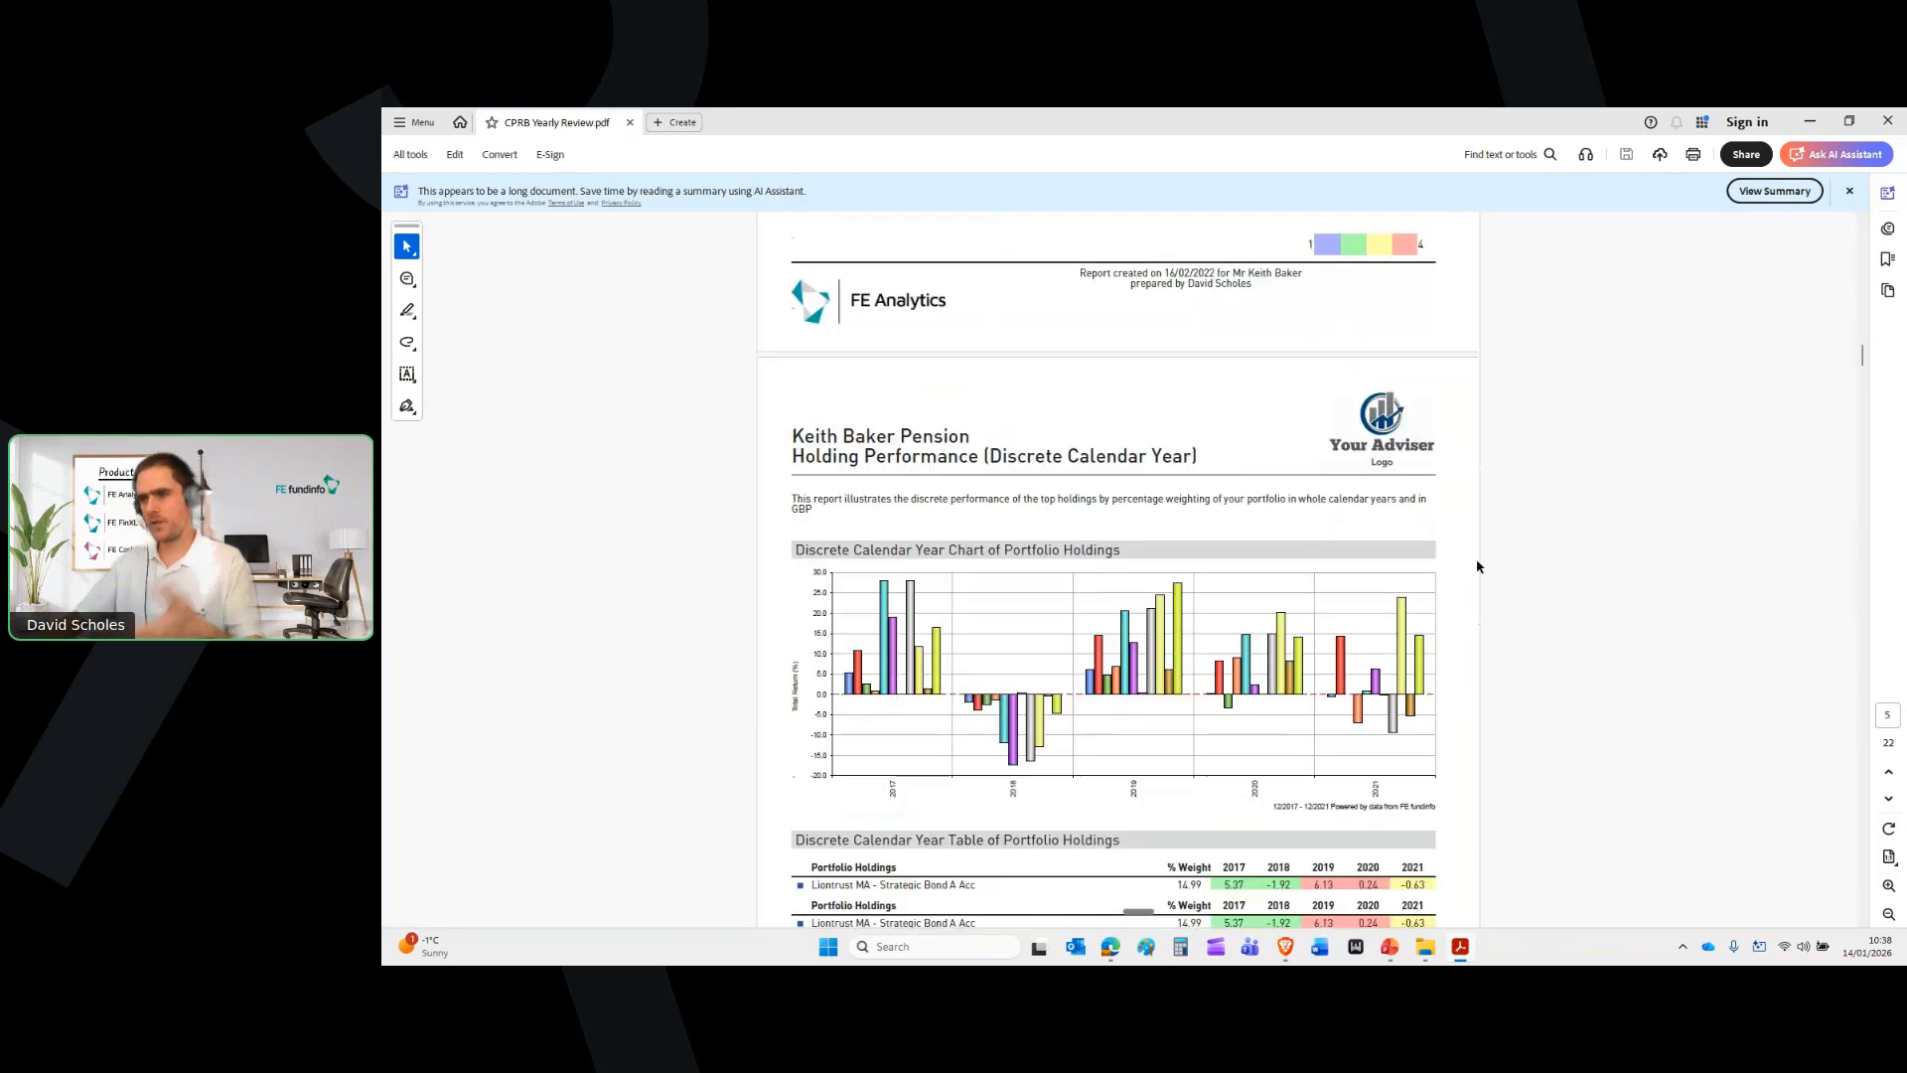
scroll(1476, 562, "down", 20)
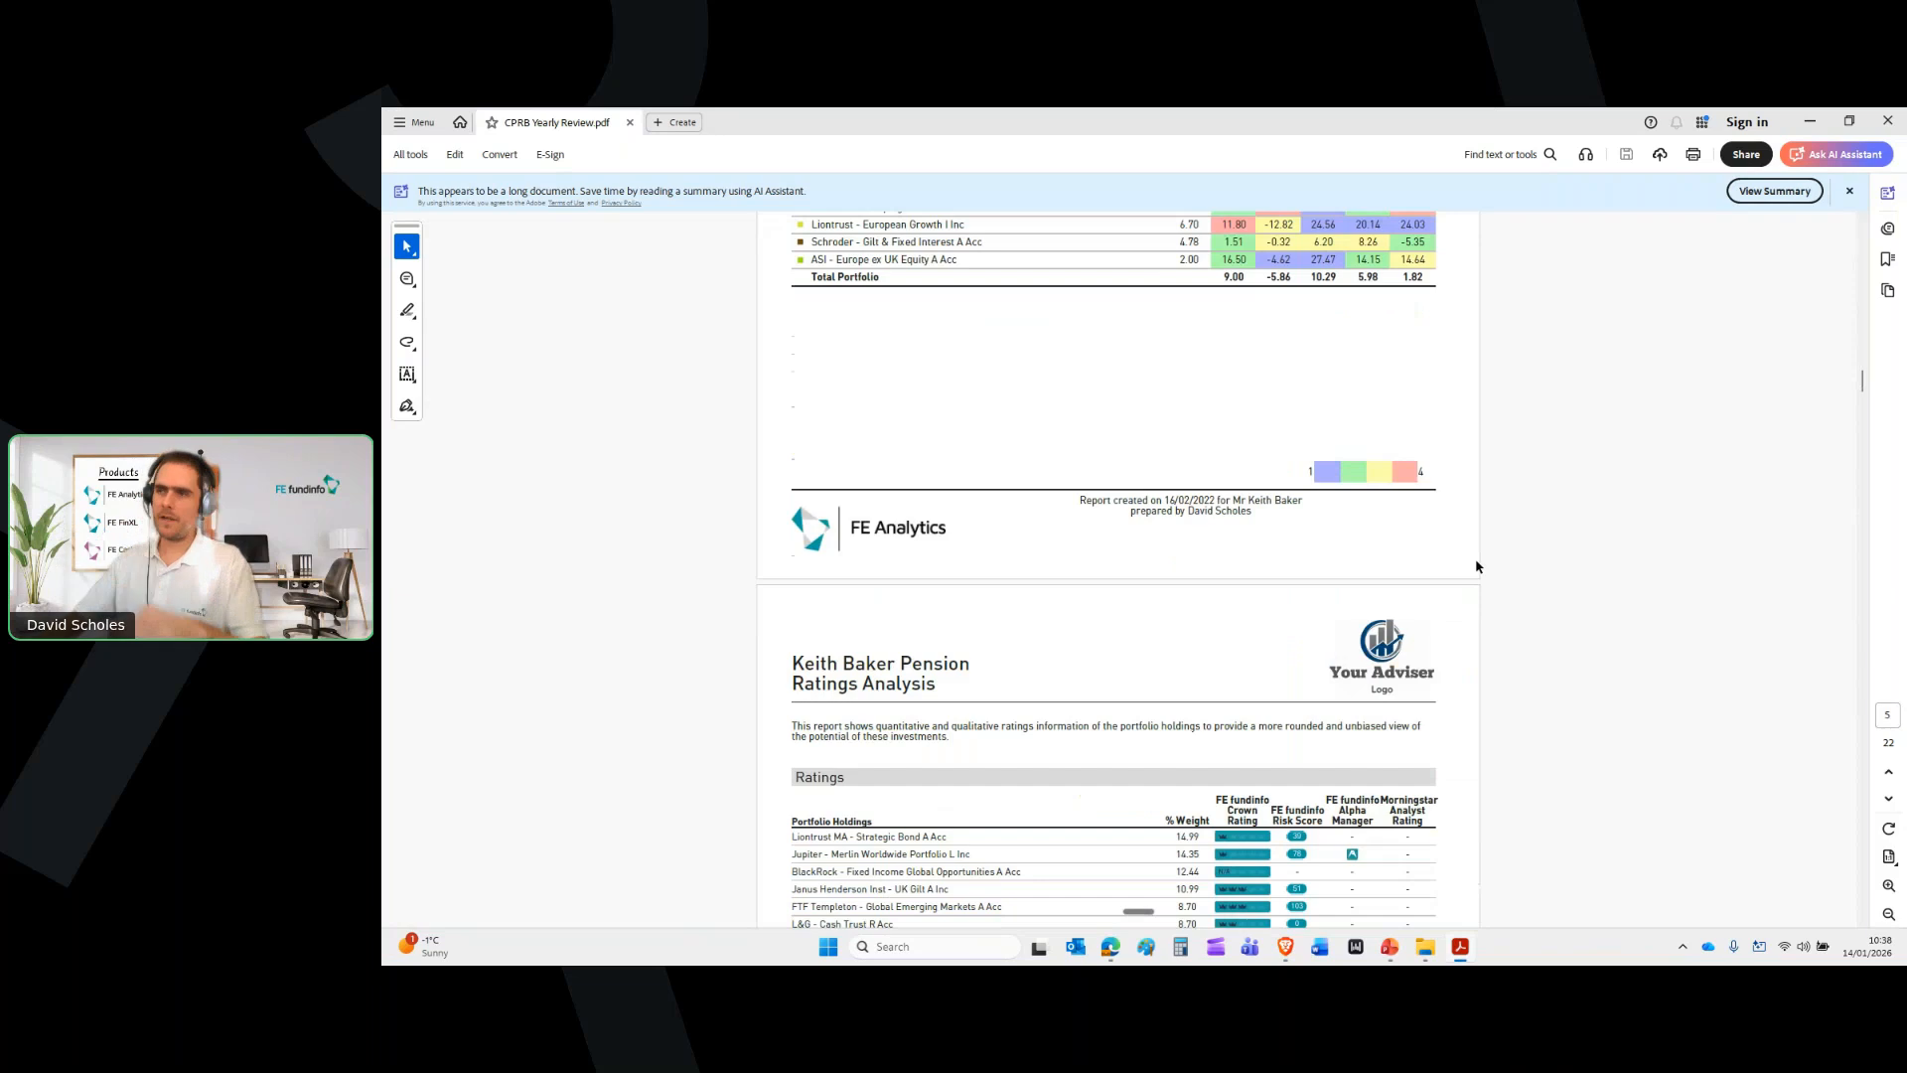
scroll(1476, 566, "down", 15)
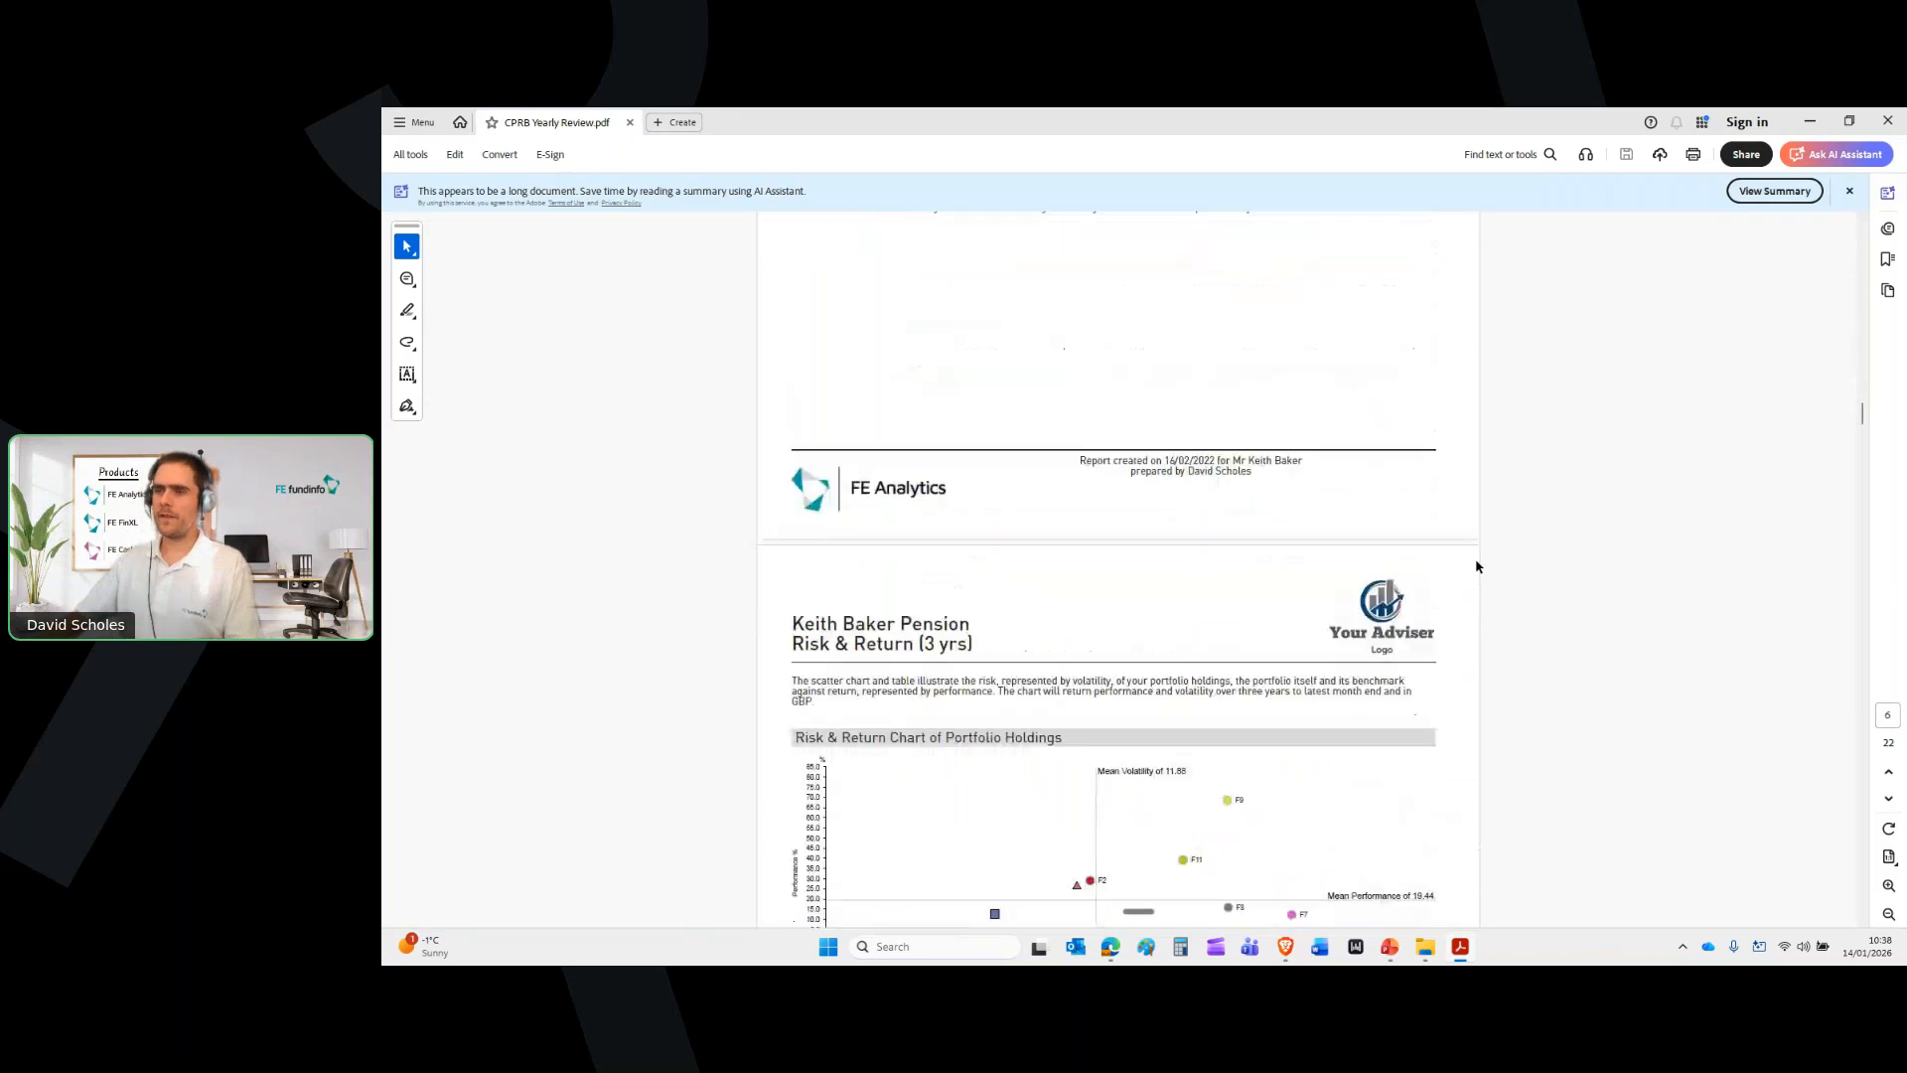
scroll(1477, 566, "down", 20)
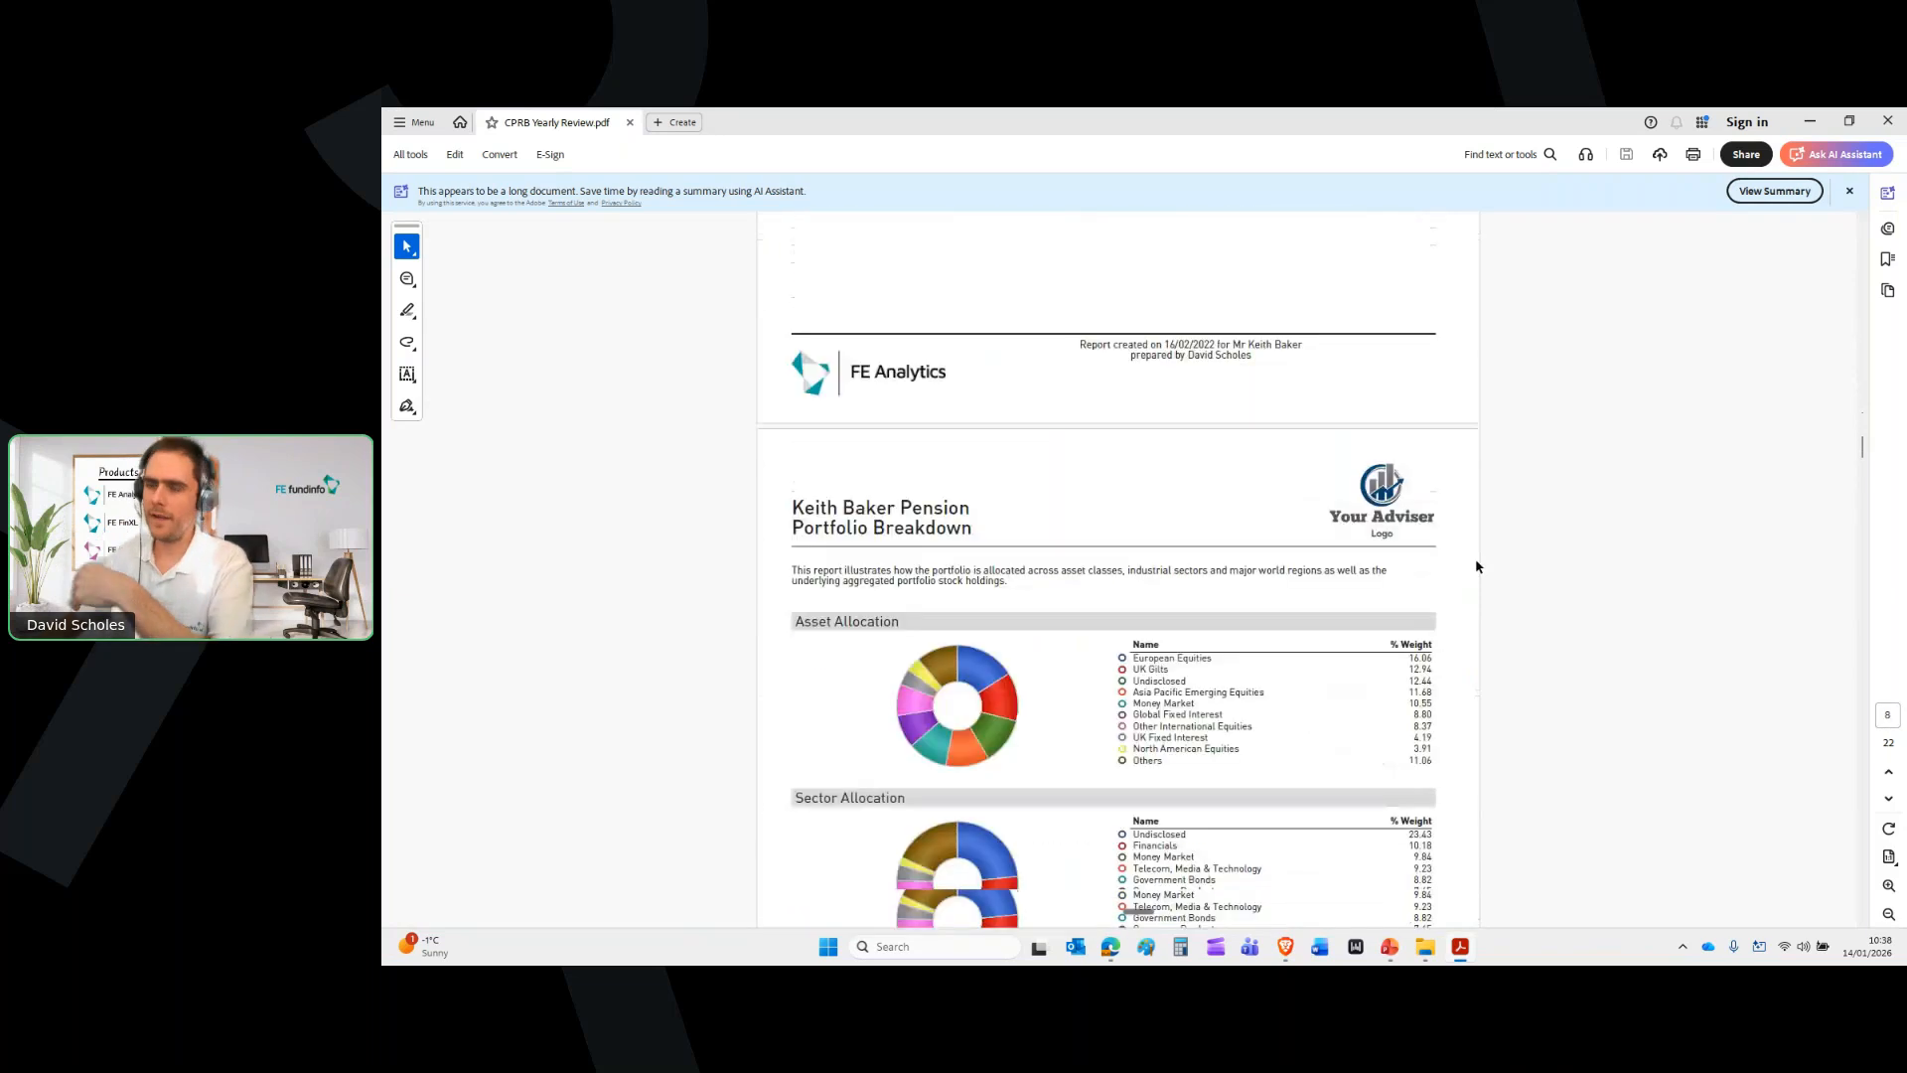
scroll(1477, 567, "down", 20)
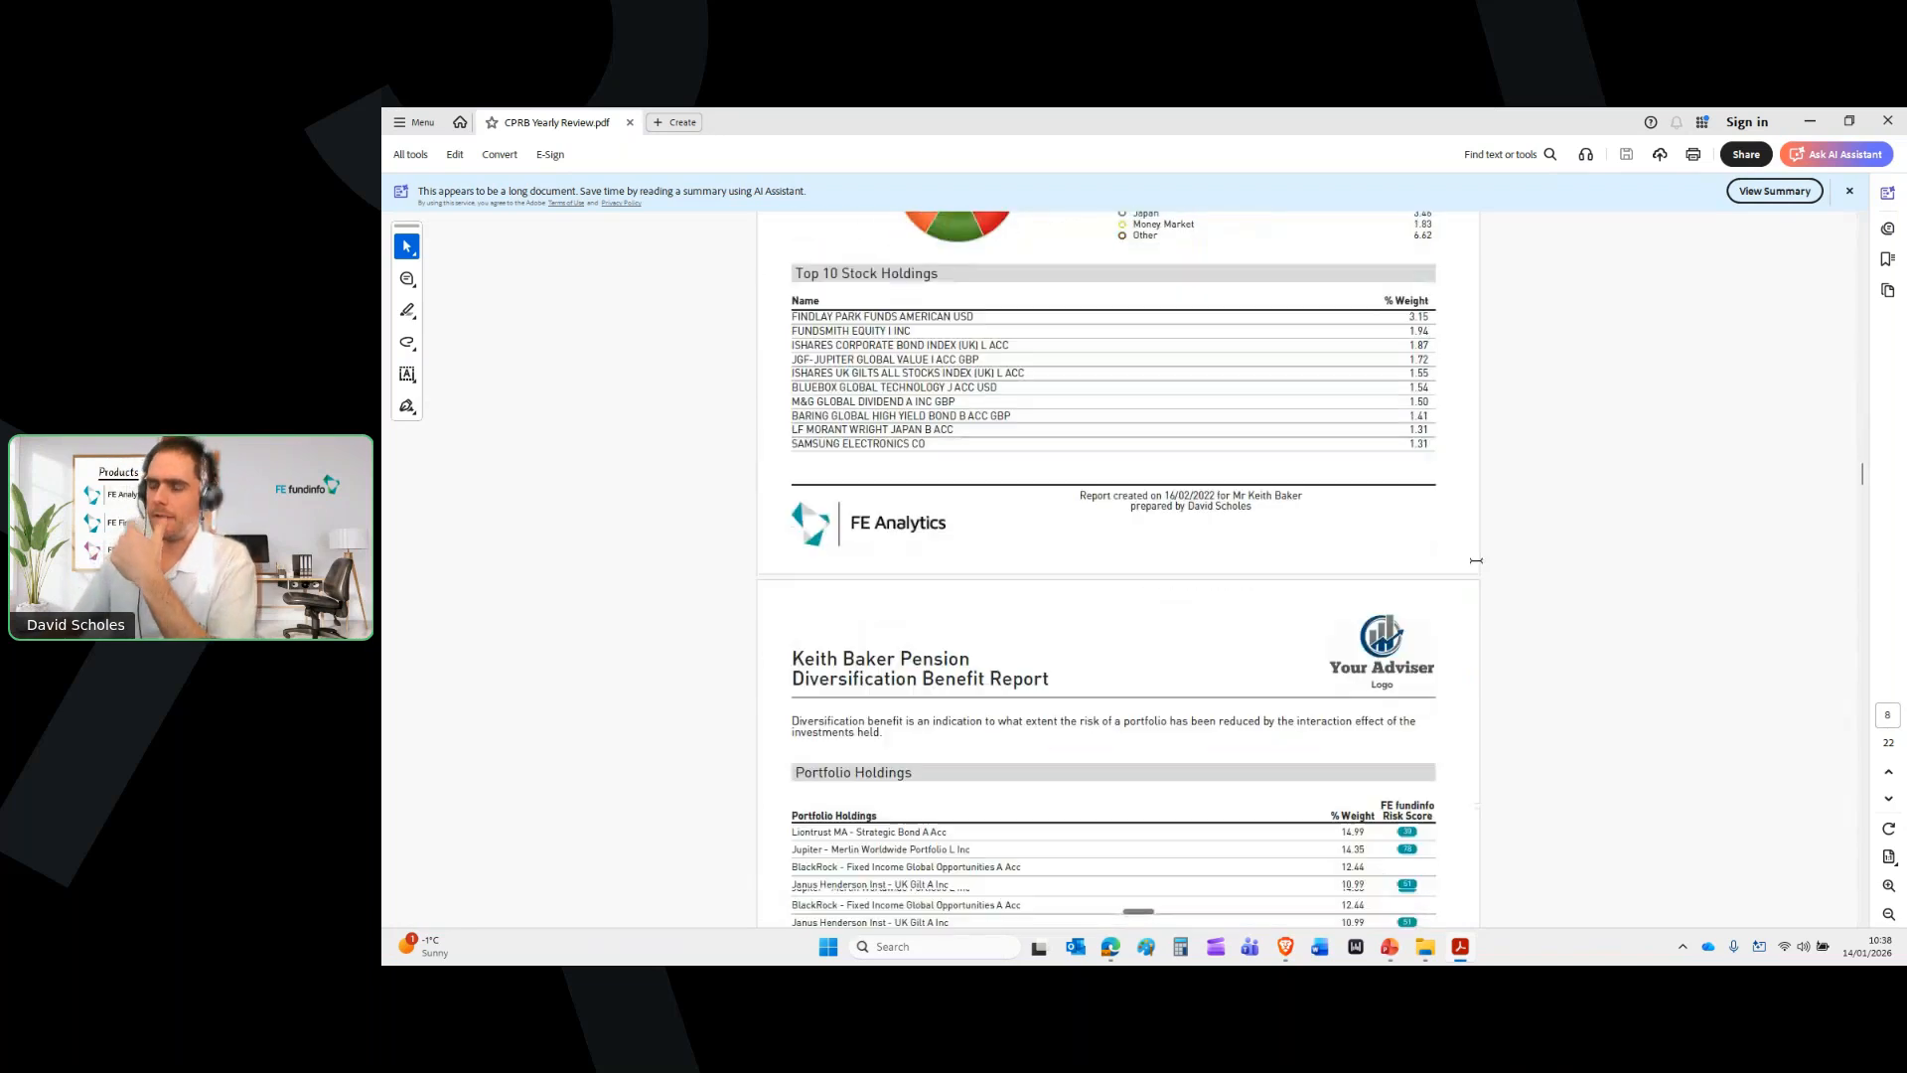
scroll(1476, 567, "down", 15)
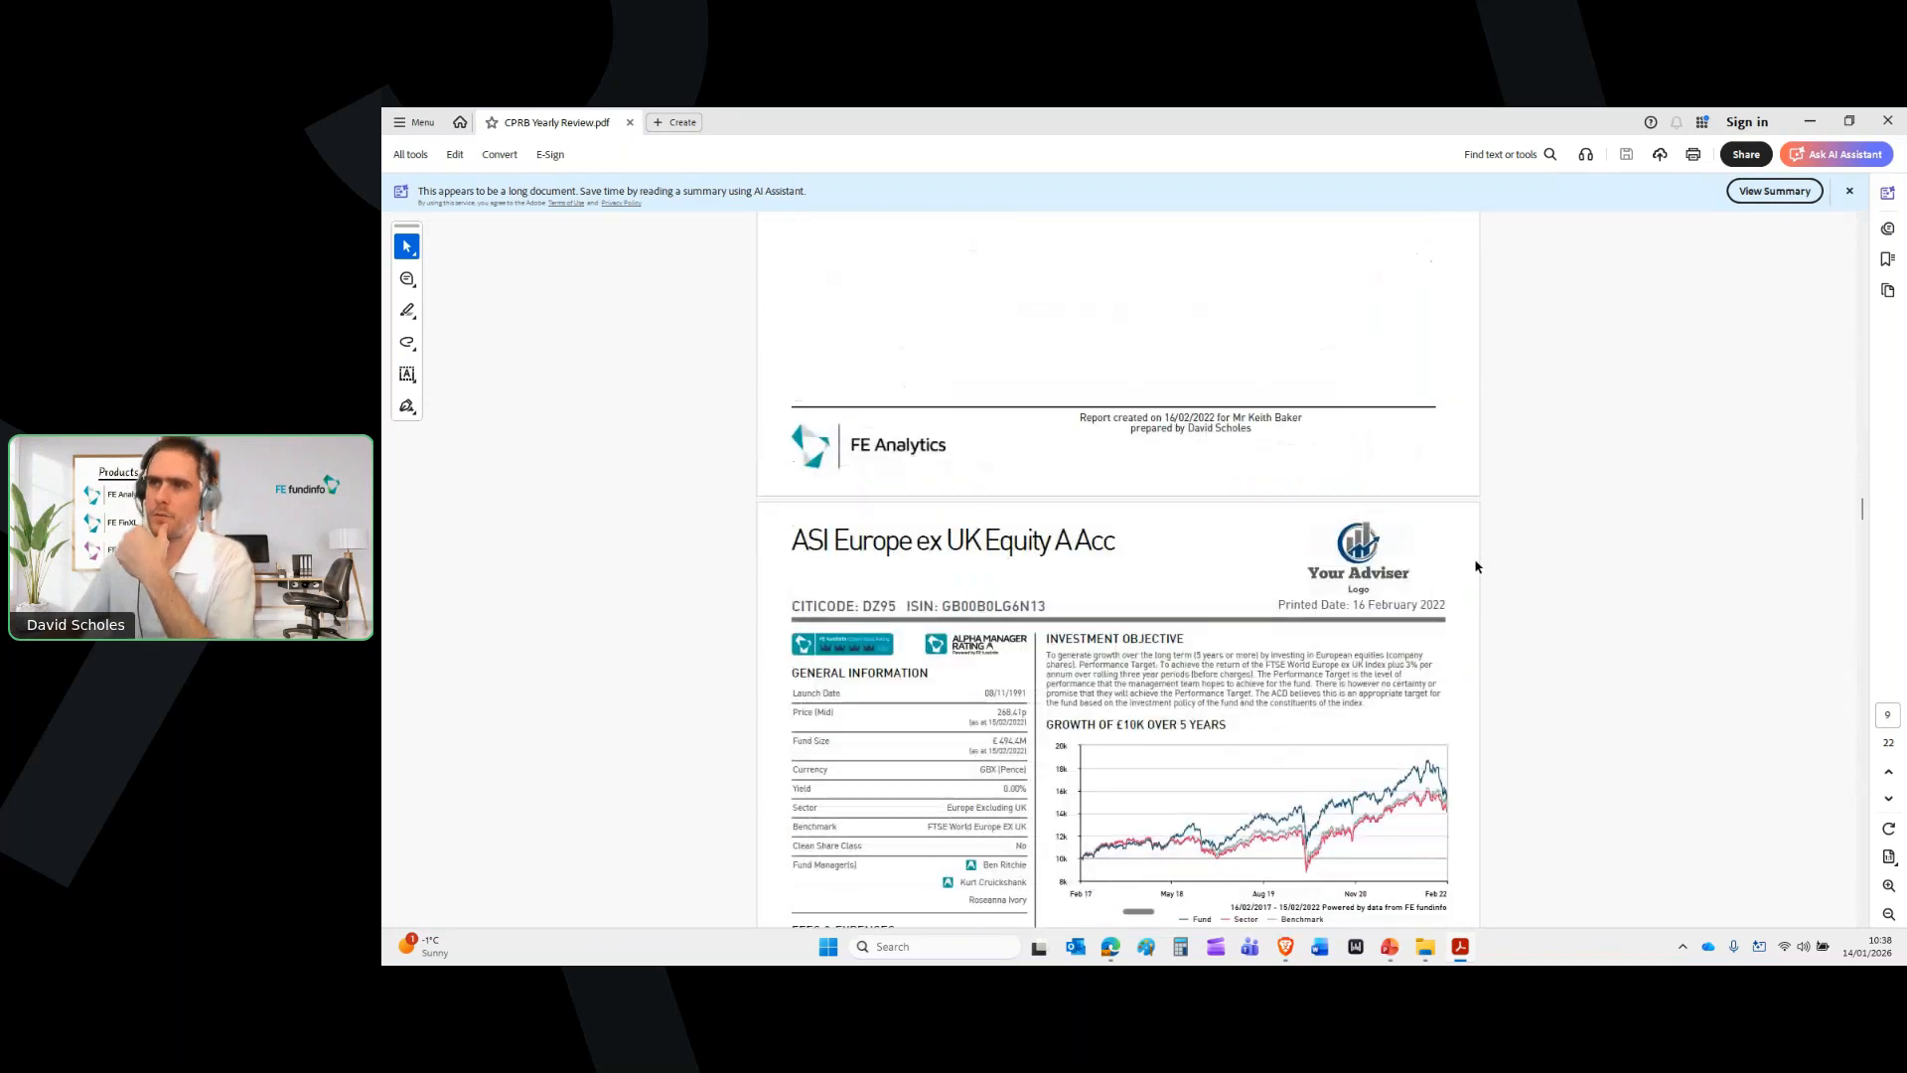
scroll(1476, 566, "down", 5)
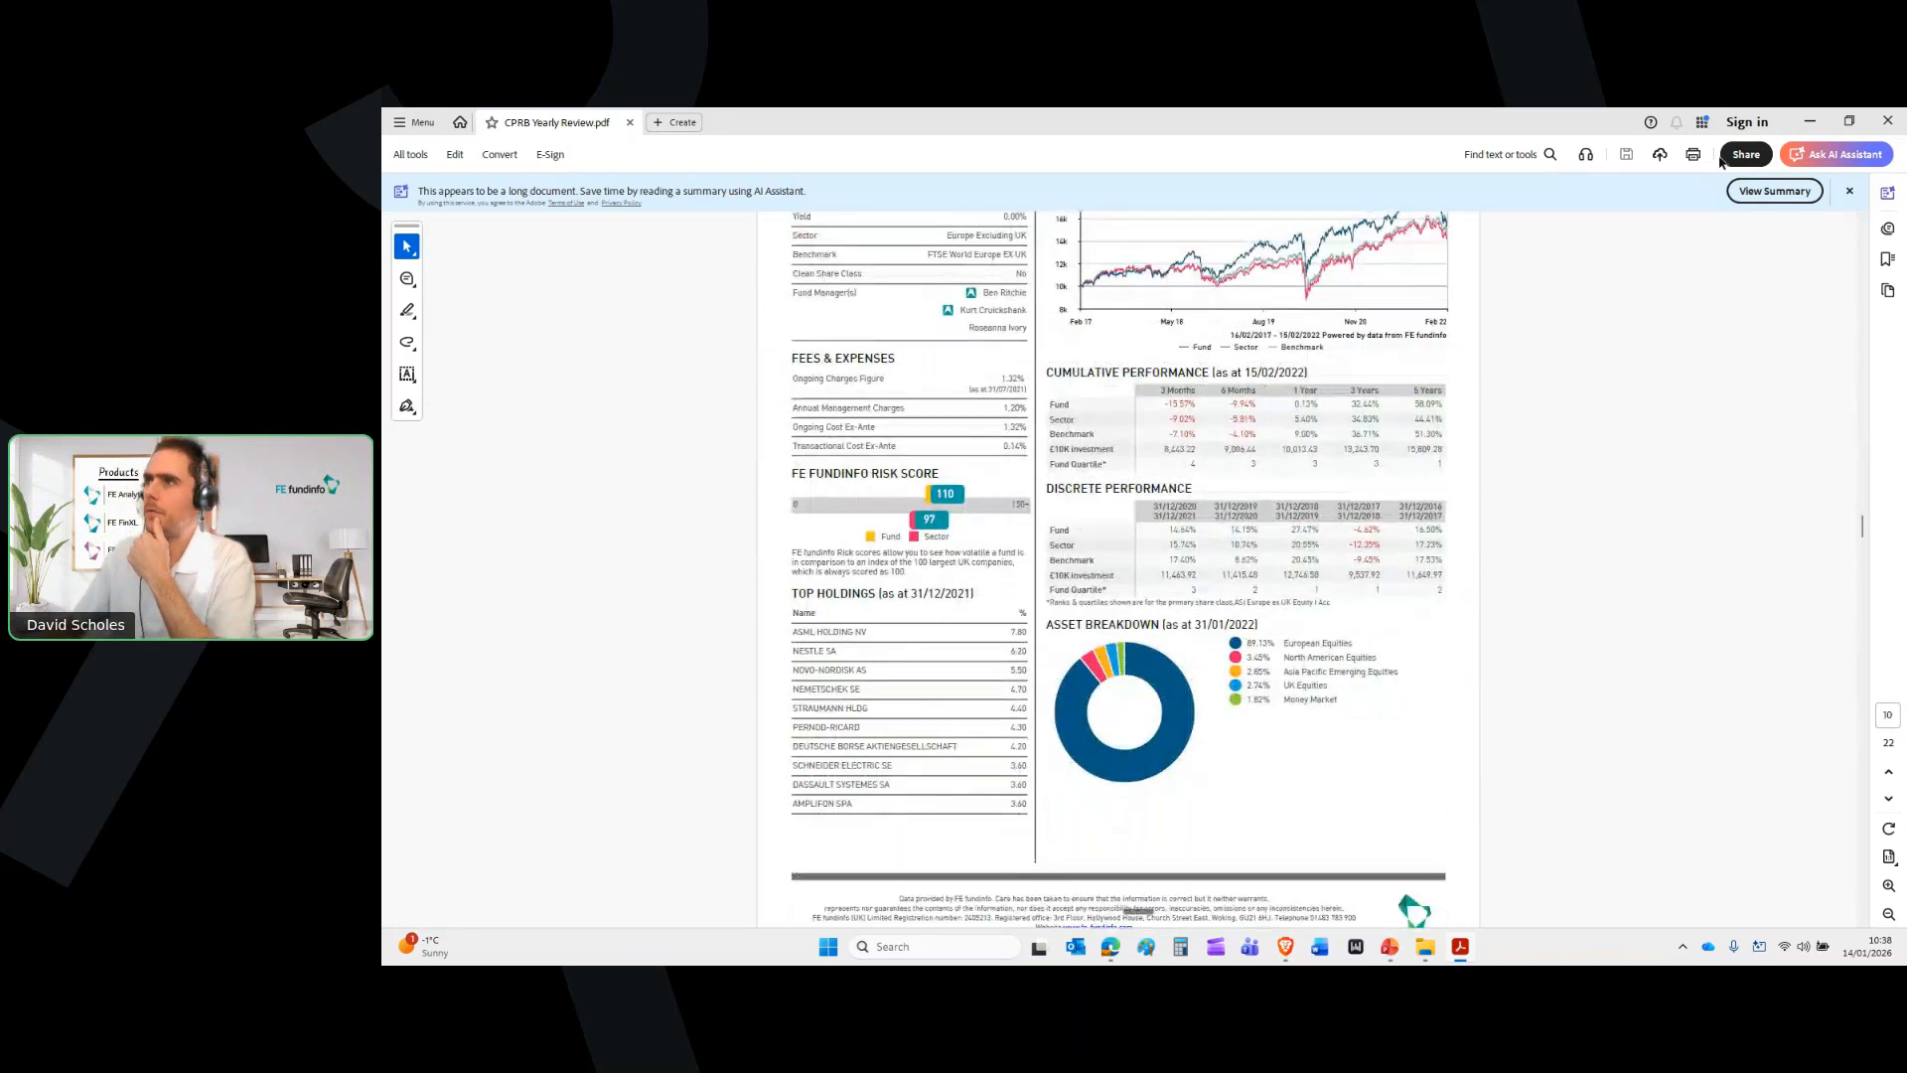
mouse_move(1277, 955)
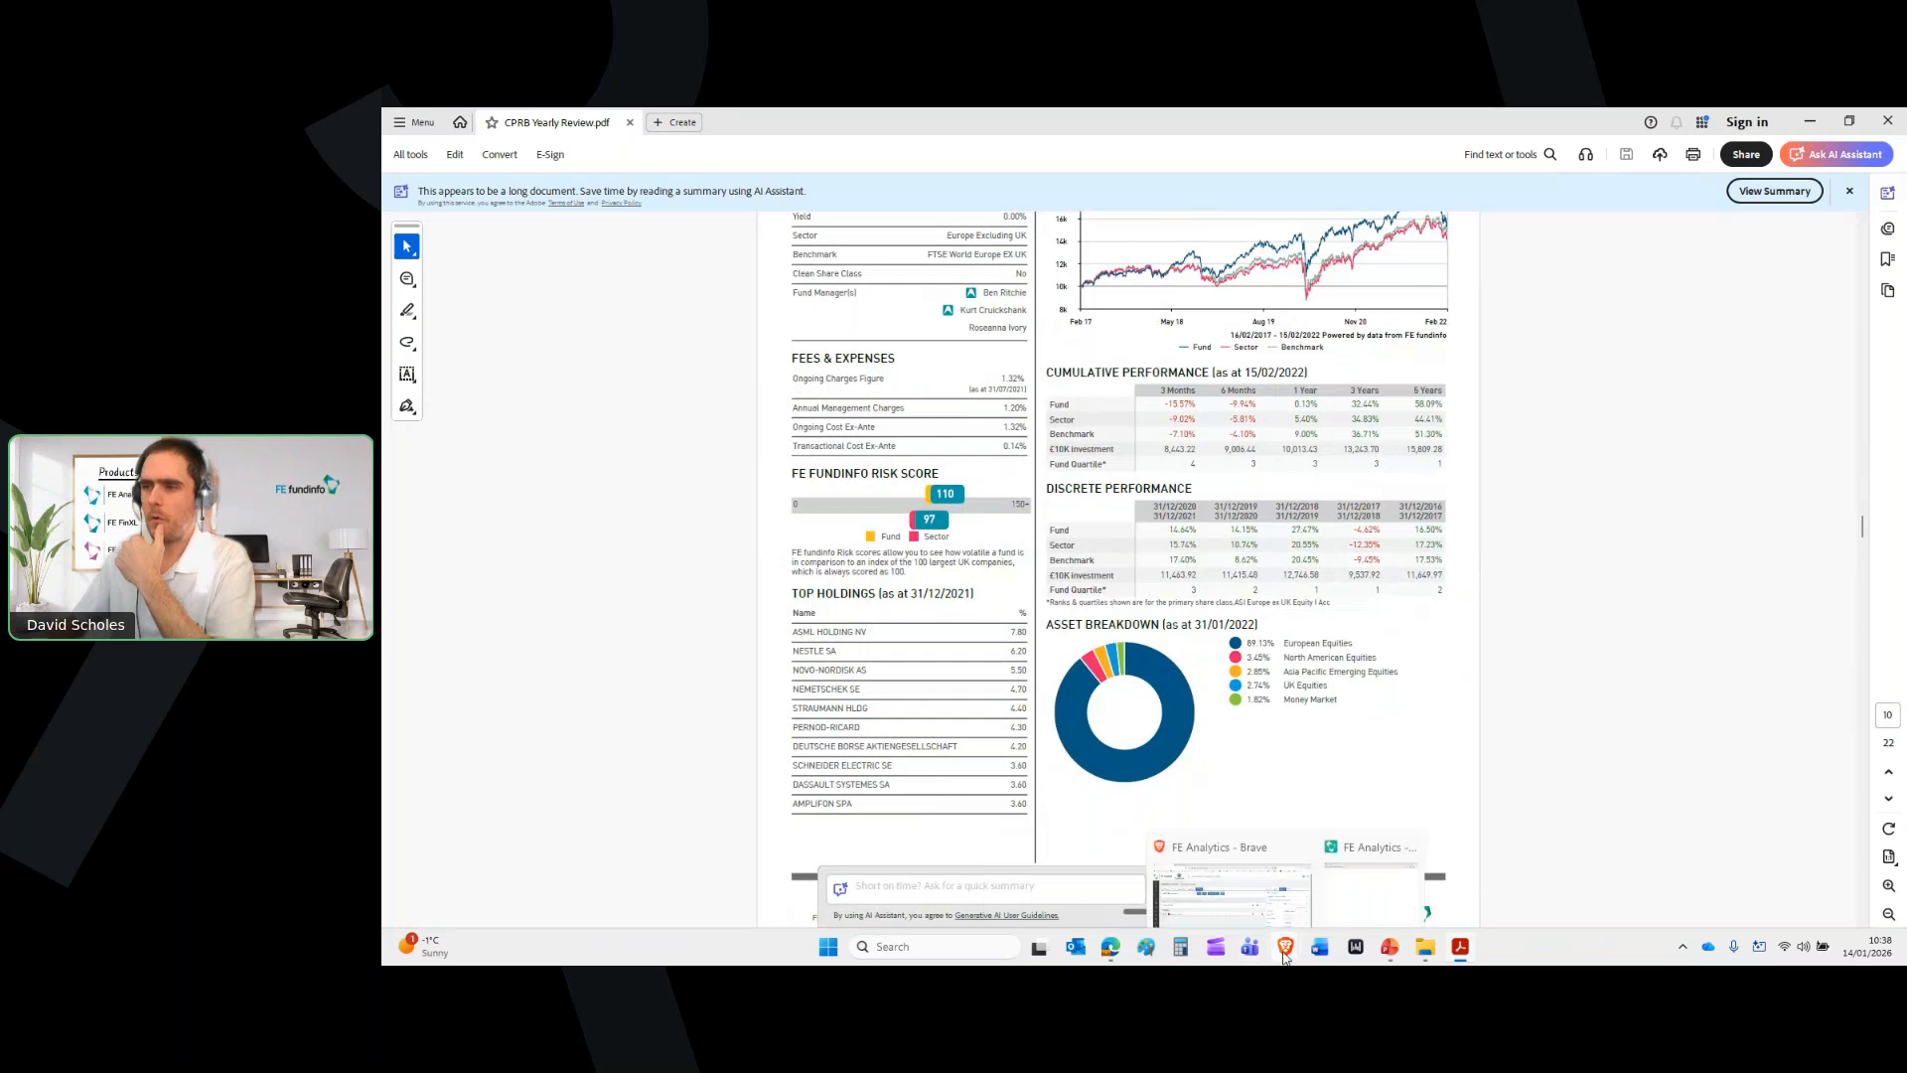
left_click(1267, 873)
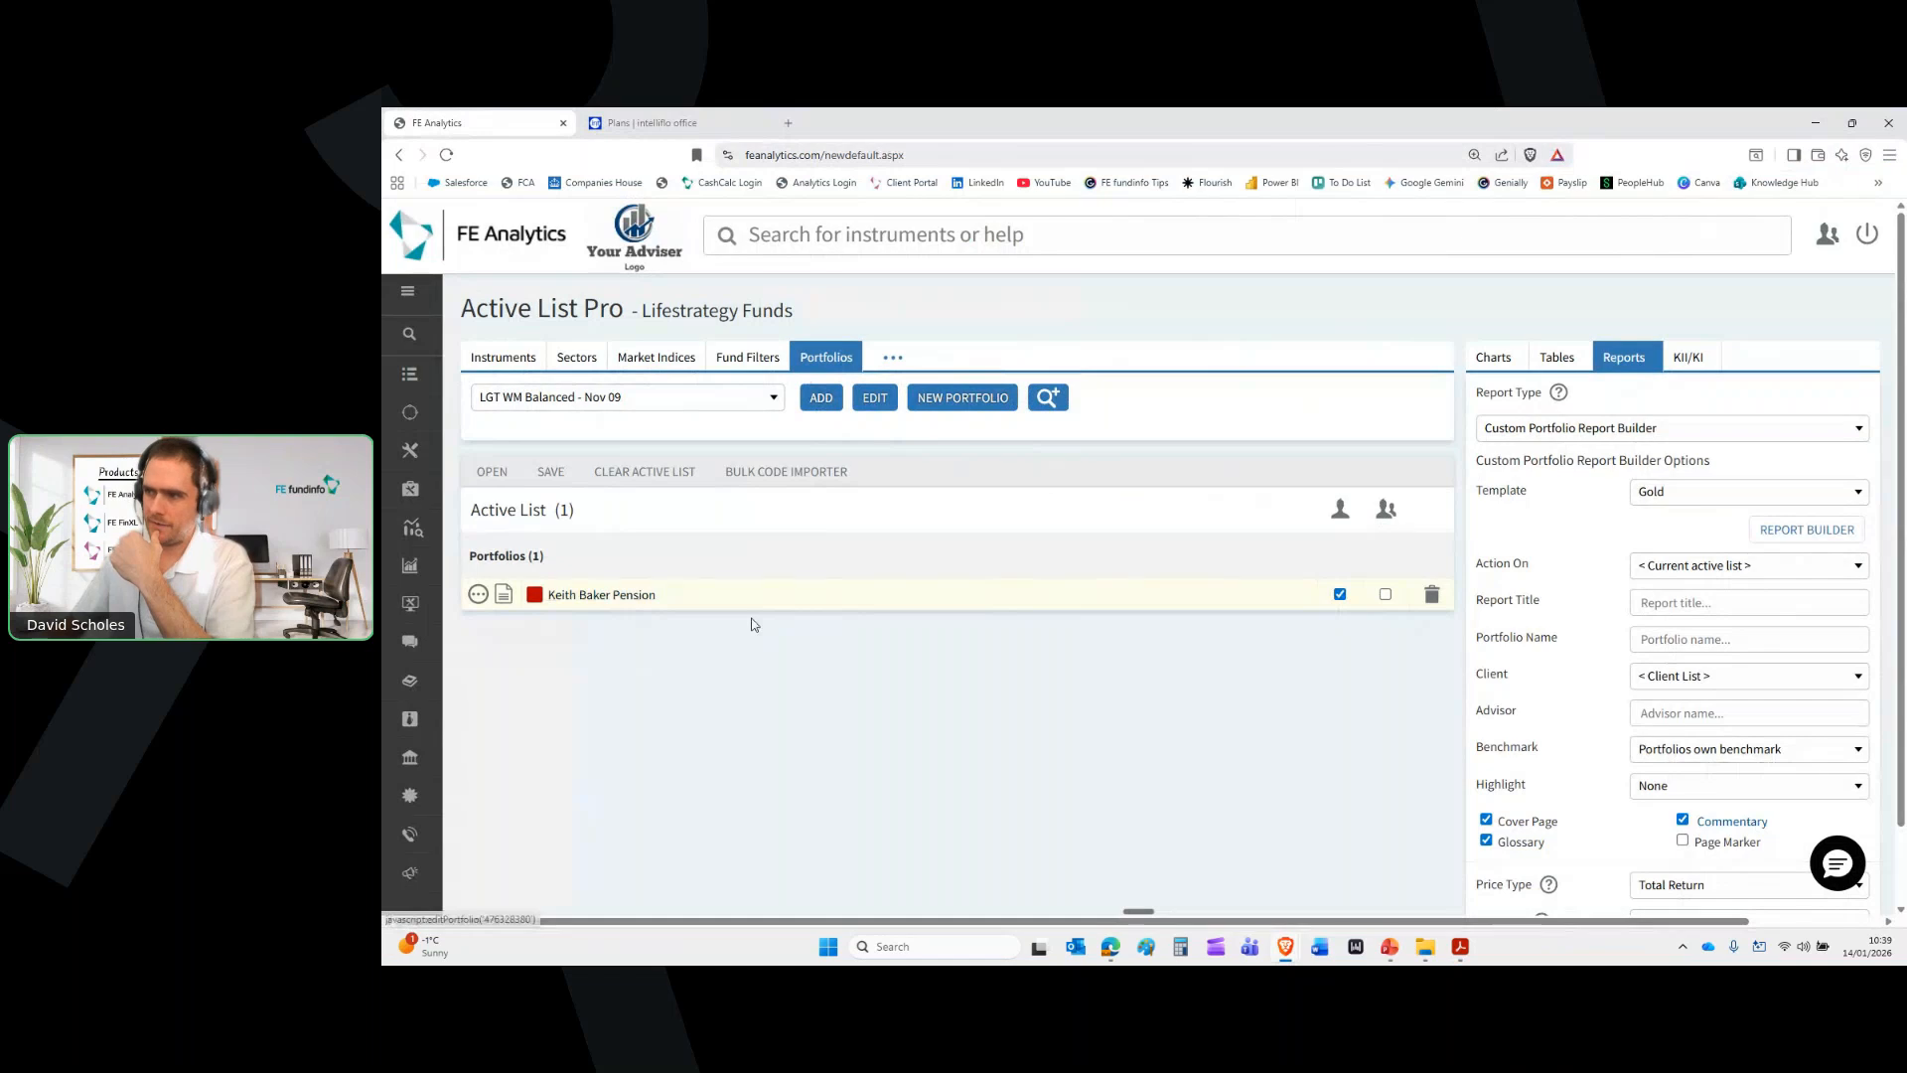
scroll(1610, 831, "down", 2)
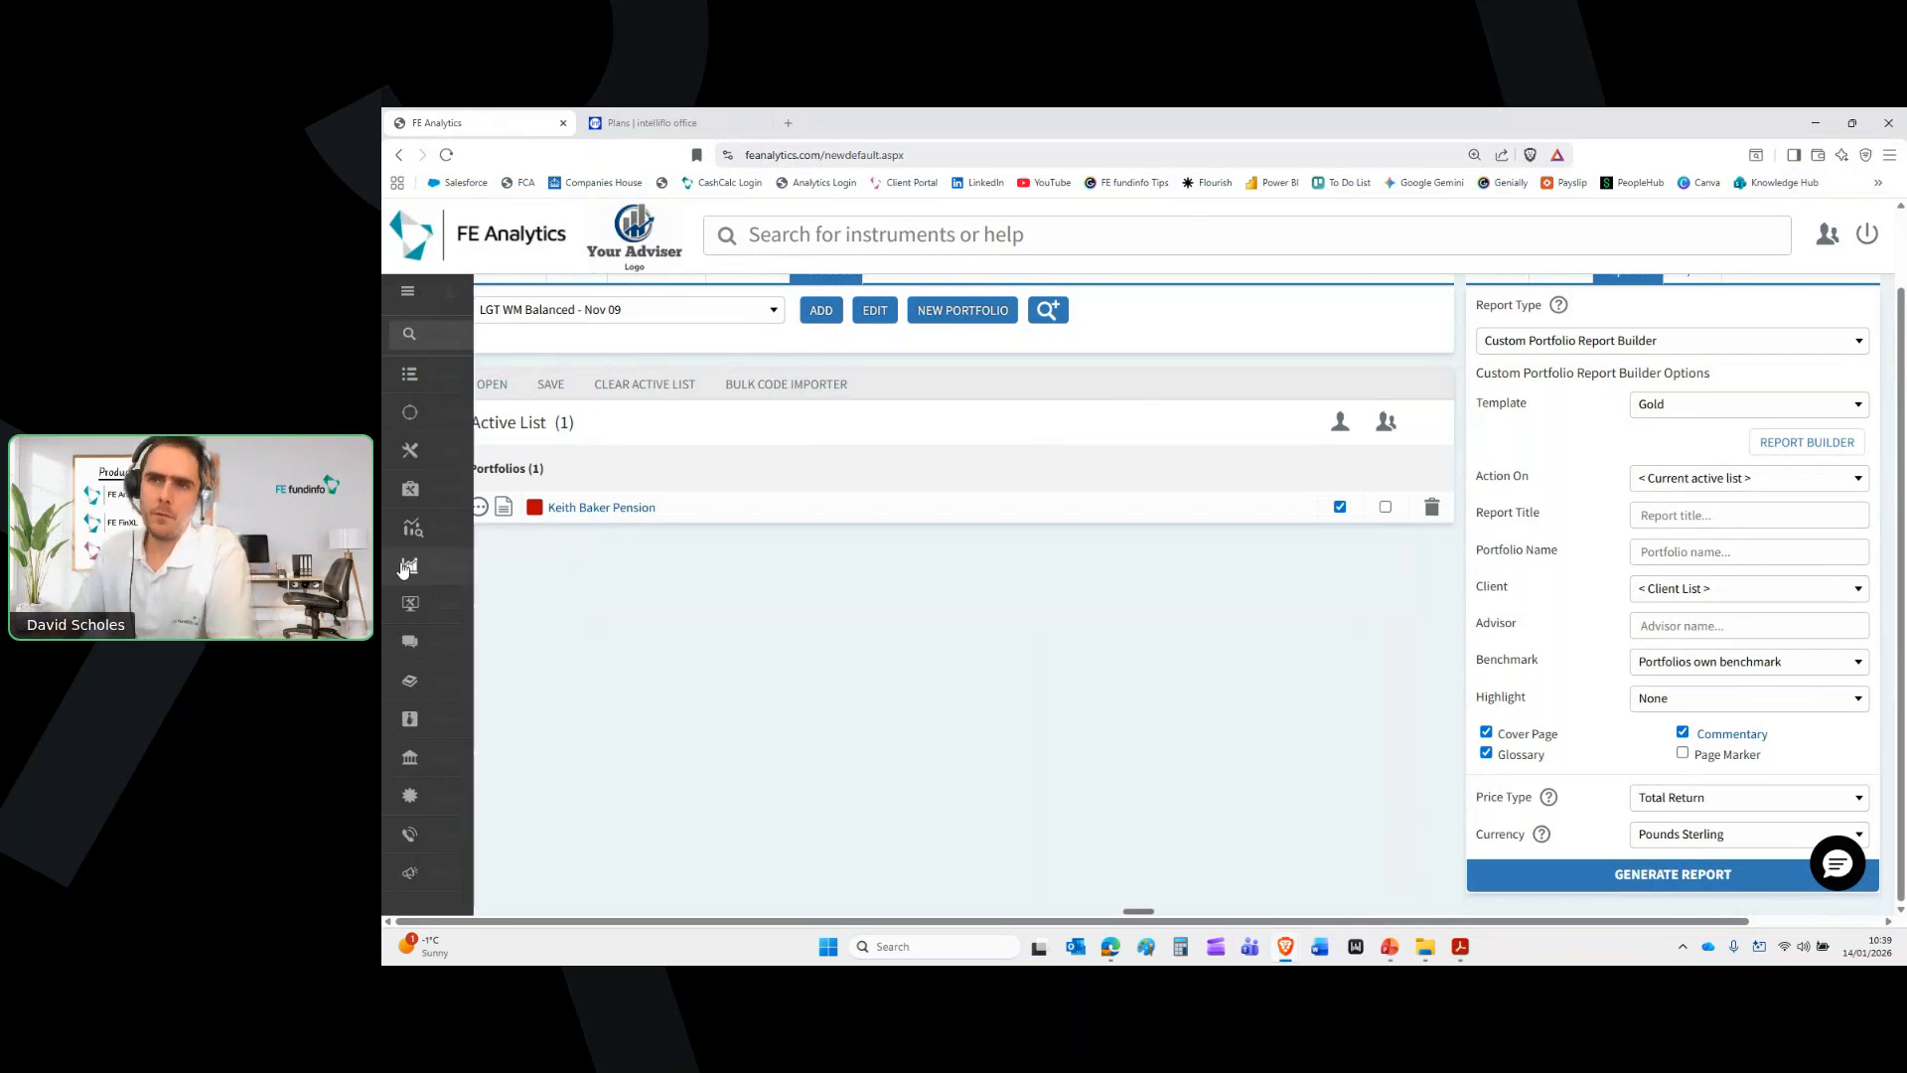
Launch Consolidation/switch analysis from the Platform Analysis Tools menu
mouse_move(405, 567)
left_click(473, 542)
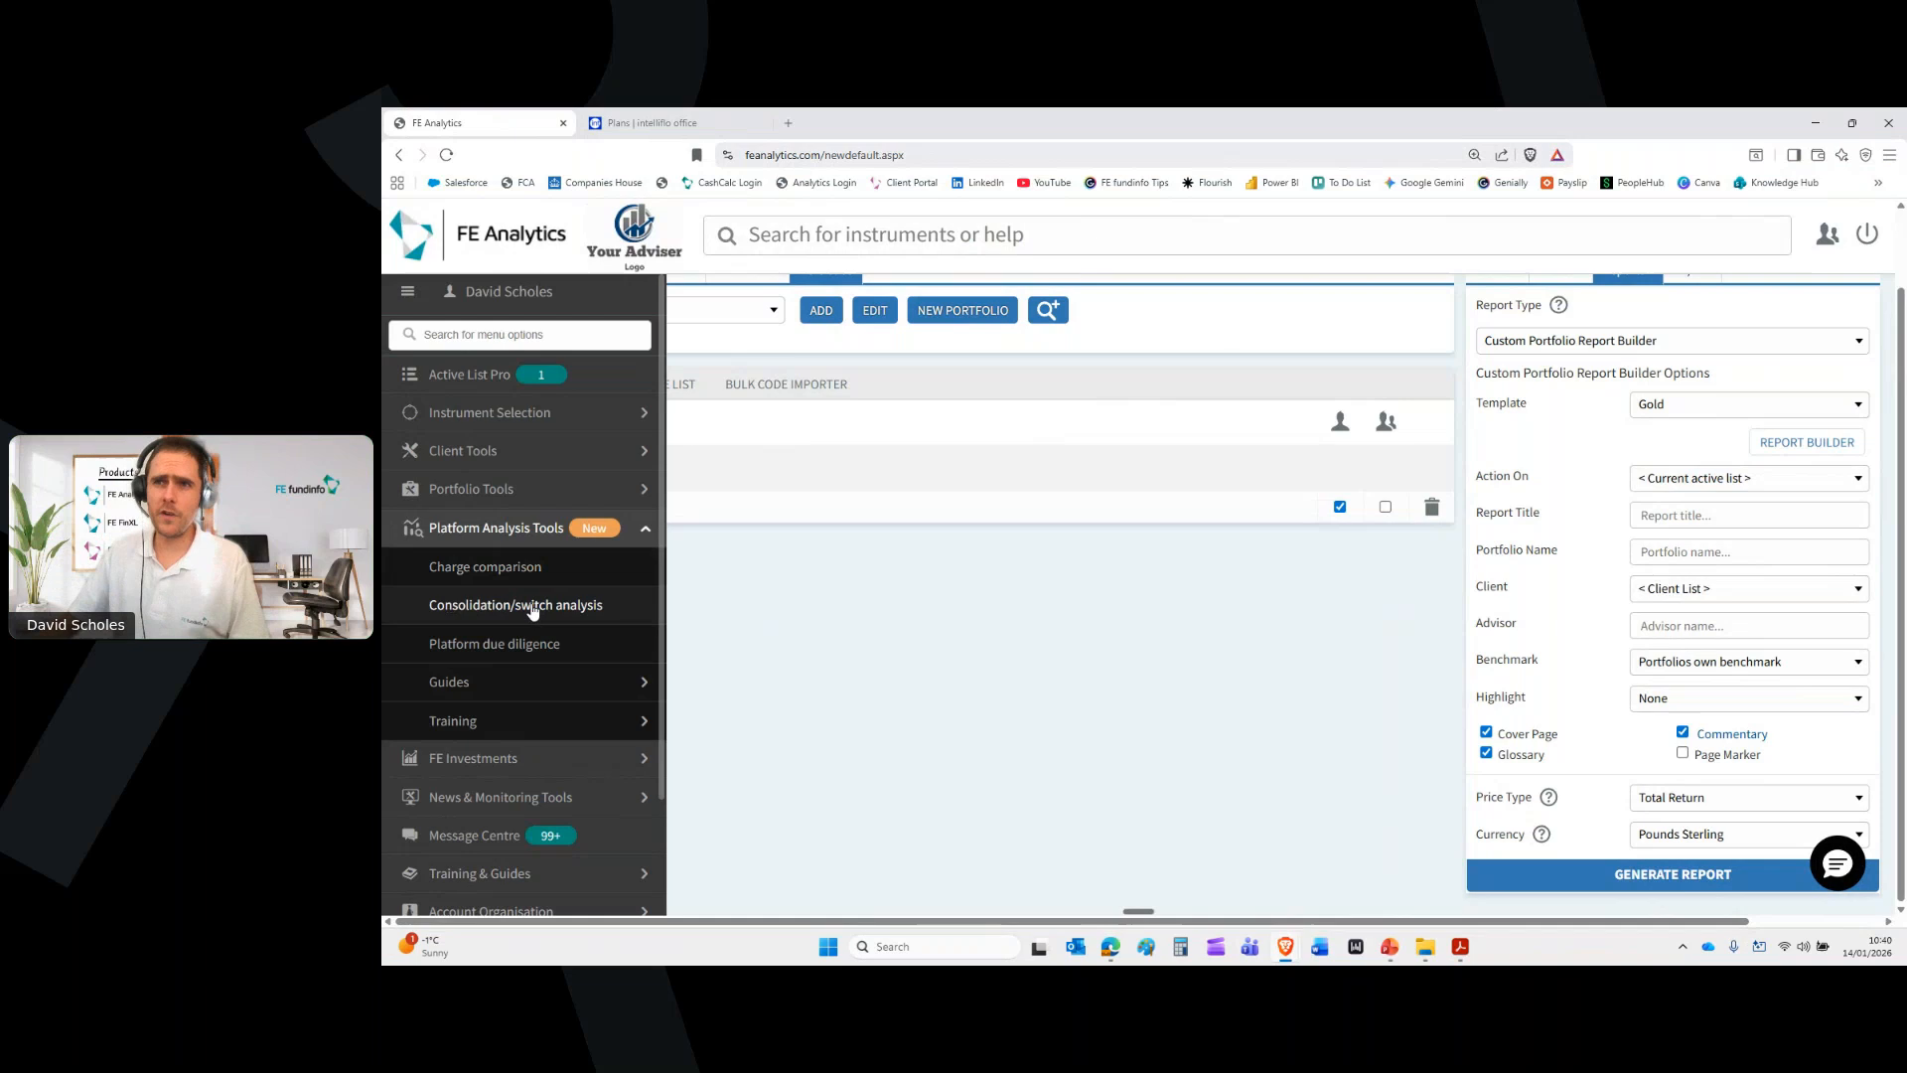
left_click(510, 614)
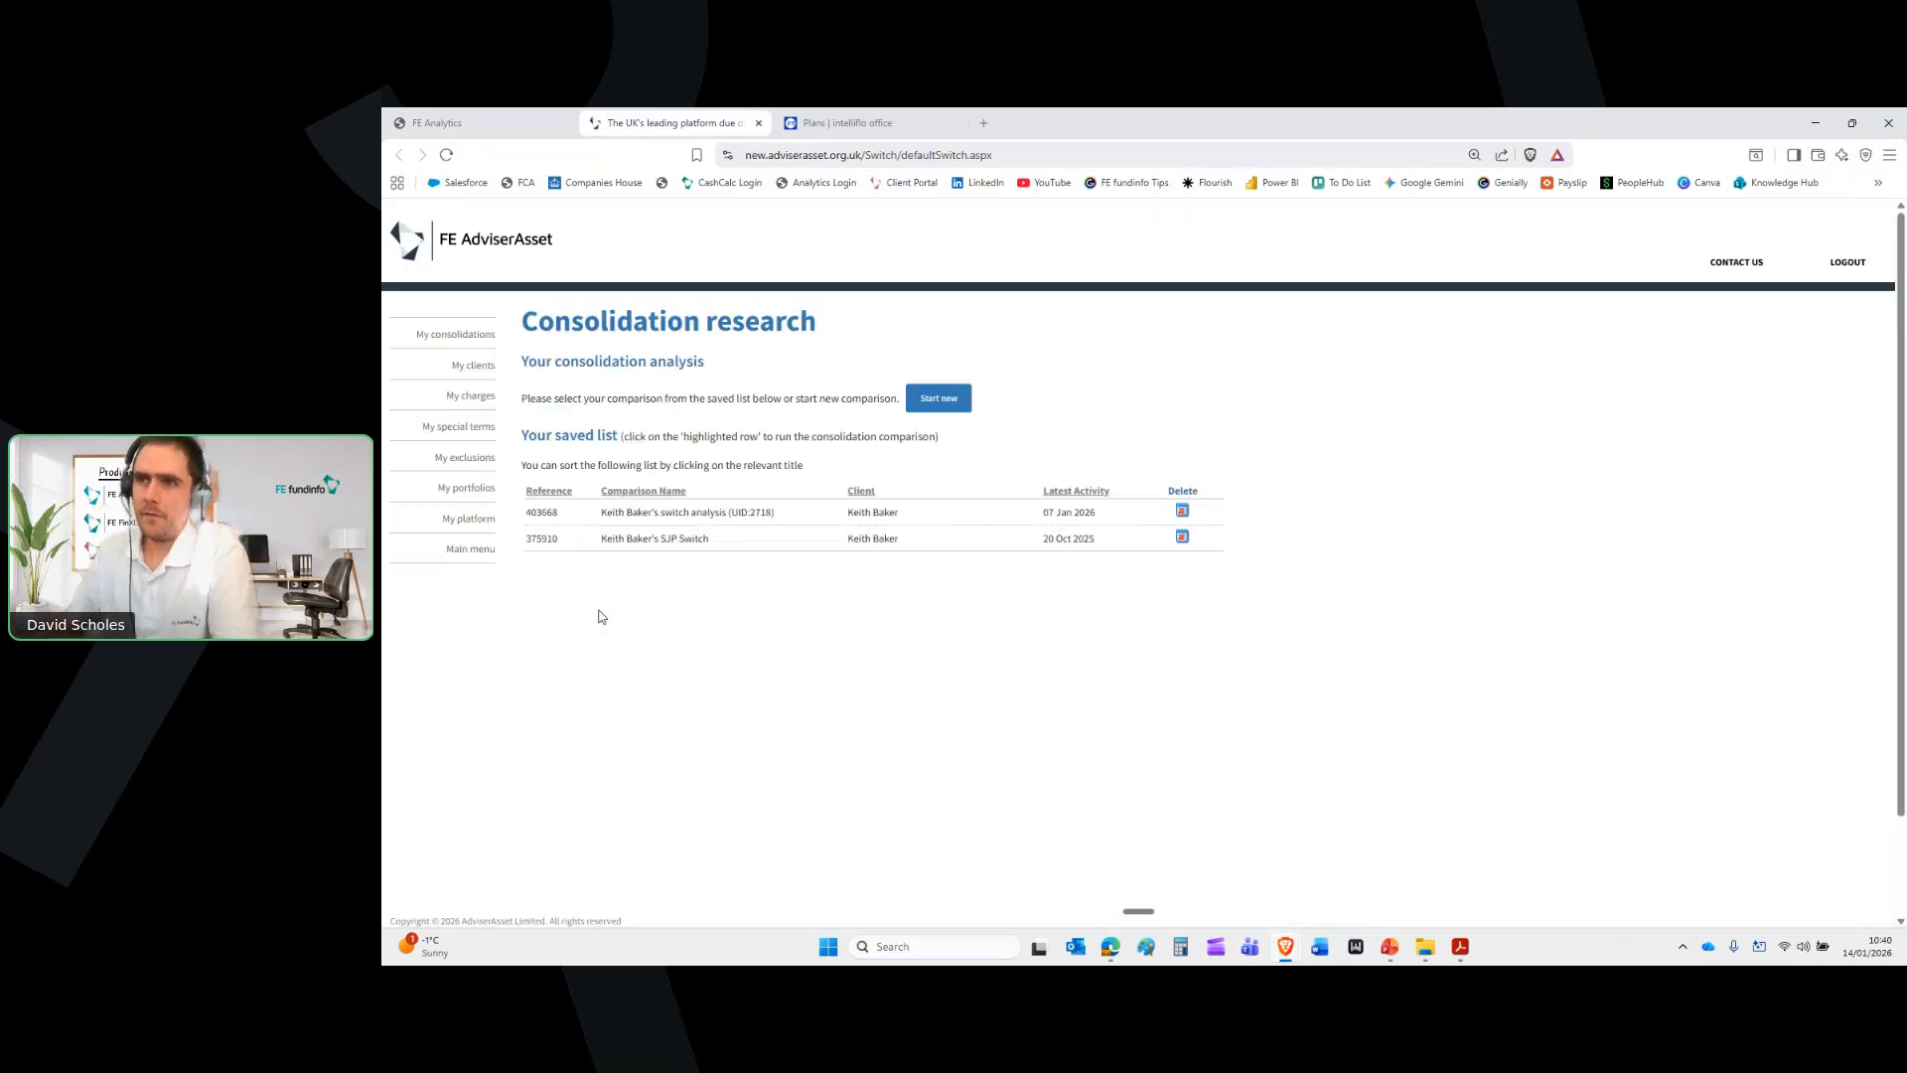
Open the top saved switch analysis, review its ISA and two Pension/SIPP ceding schemes, and continue
left_click(784, 517)
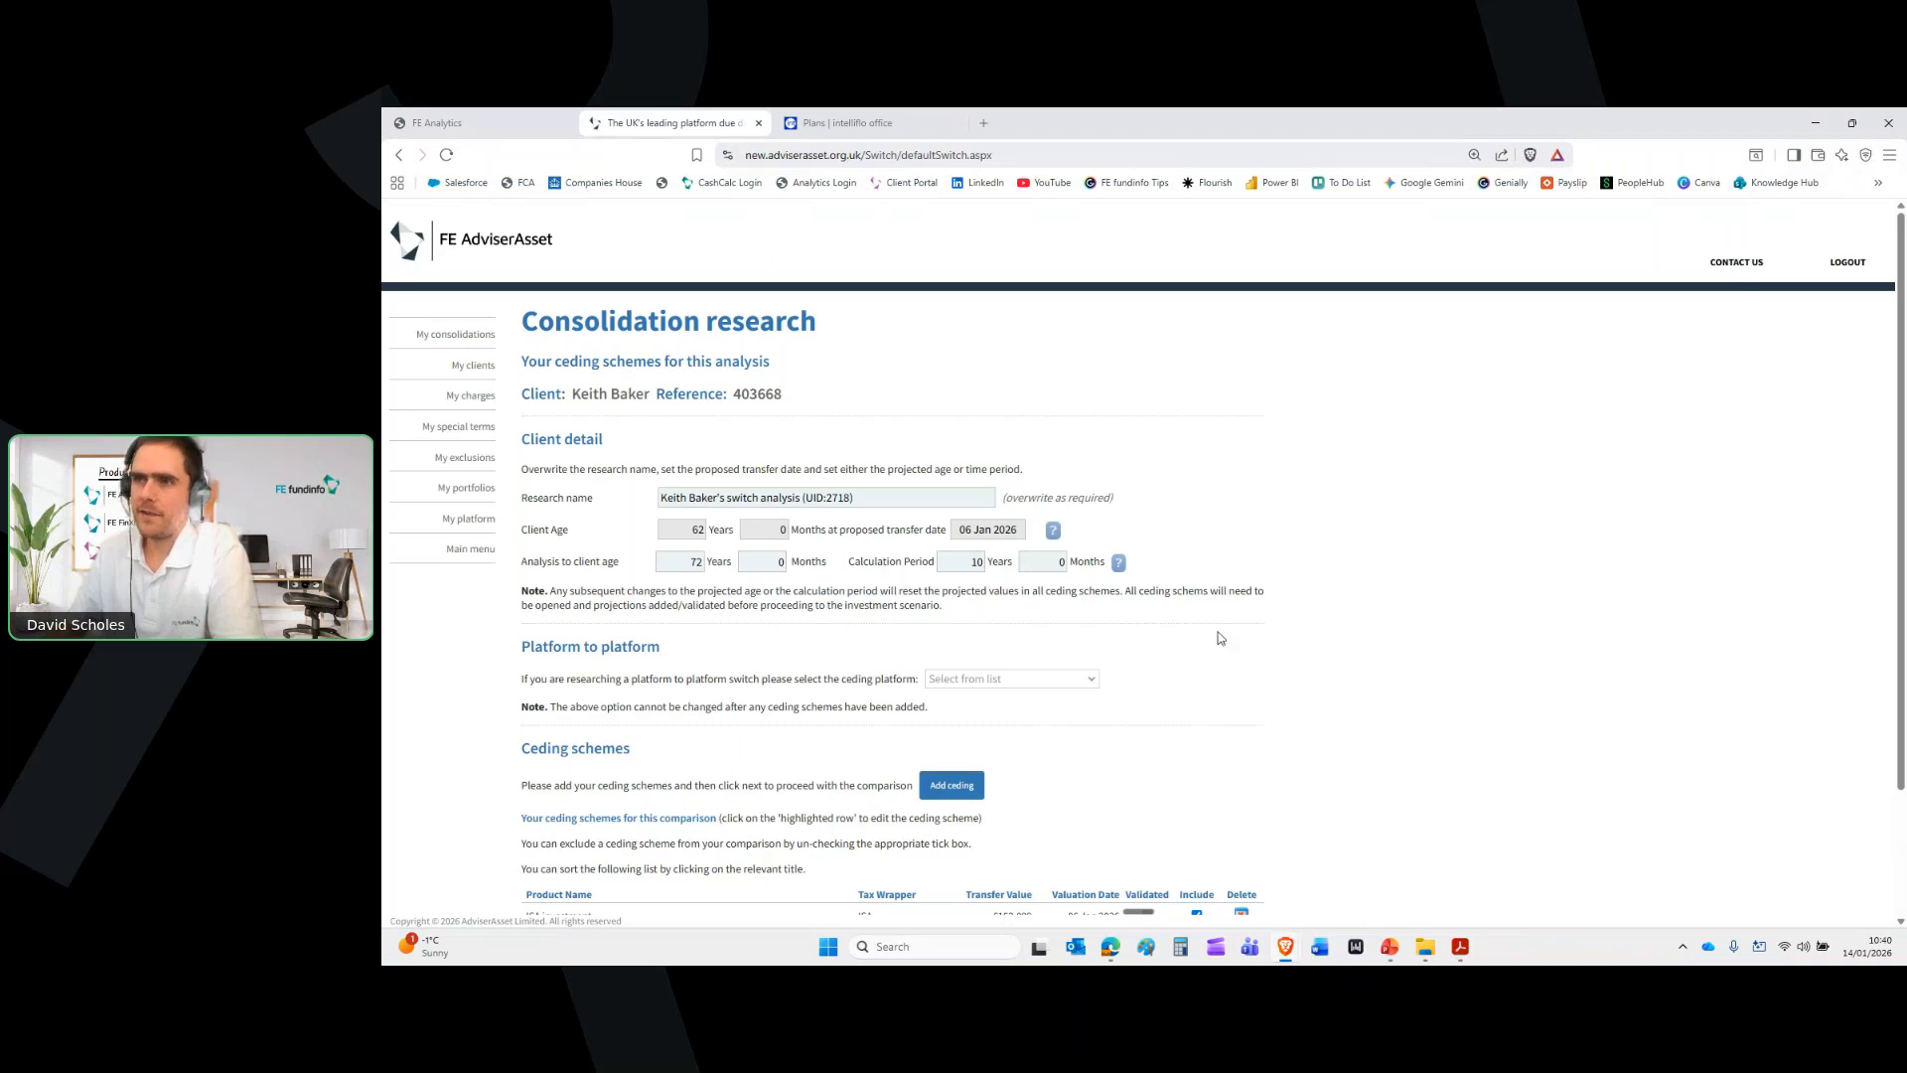
scroll(1317, 602, "down", 3)
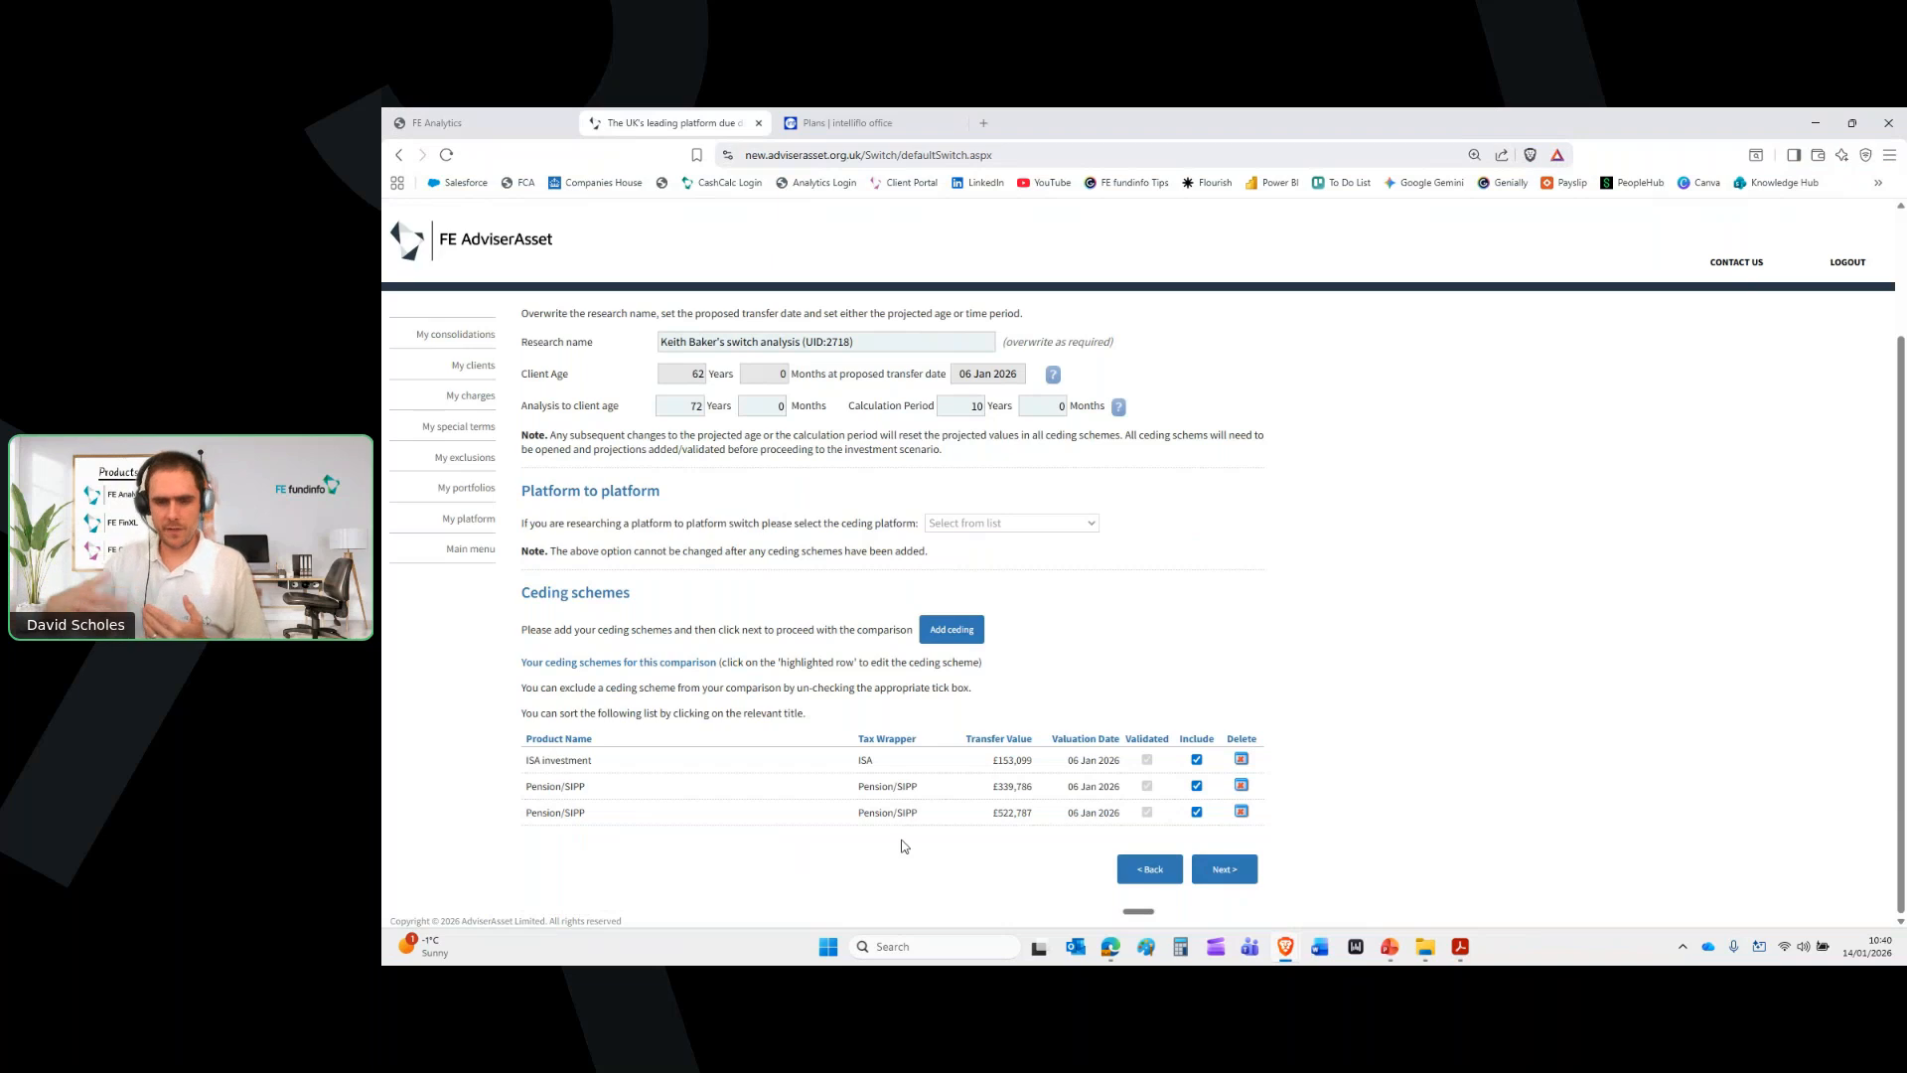
left_click(1239, 876)
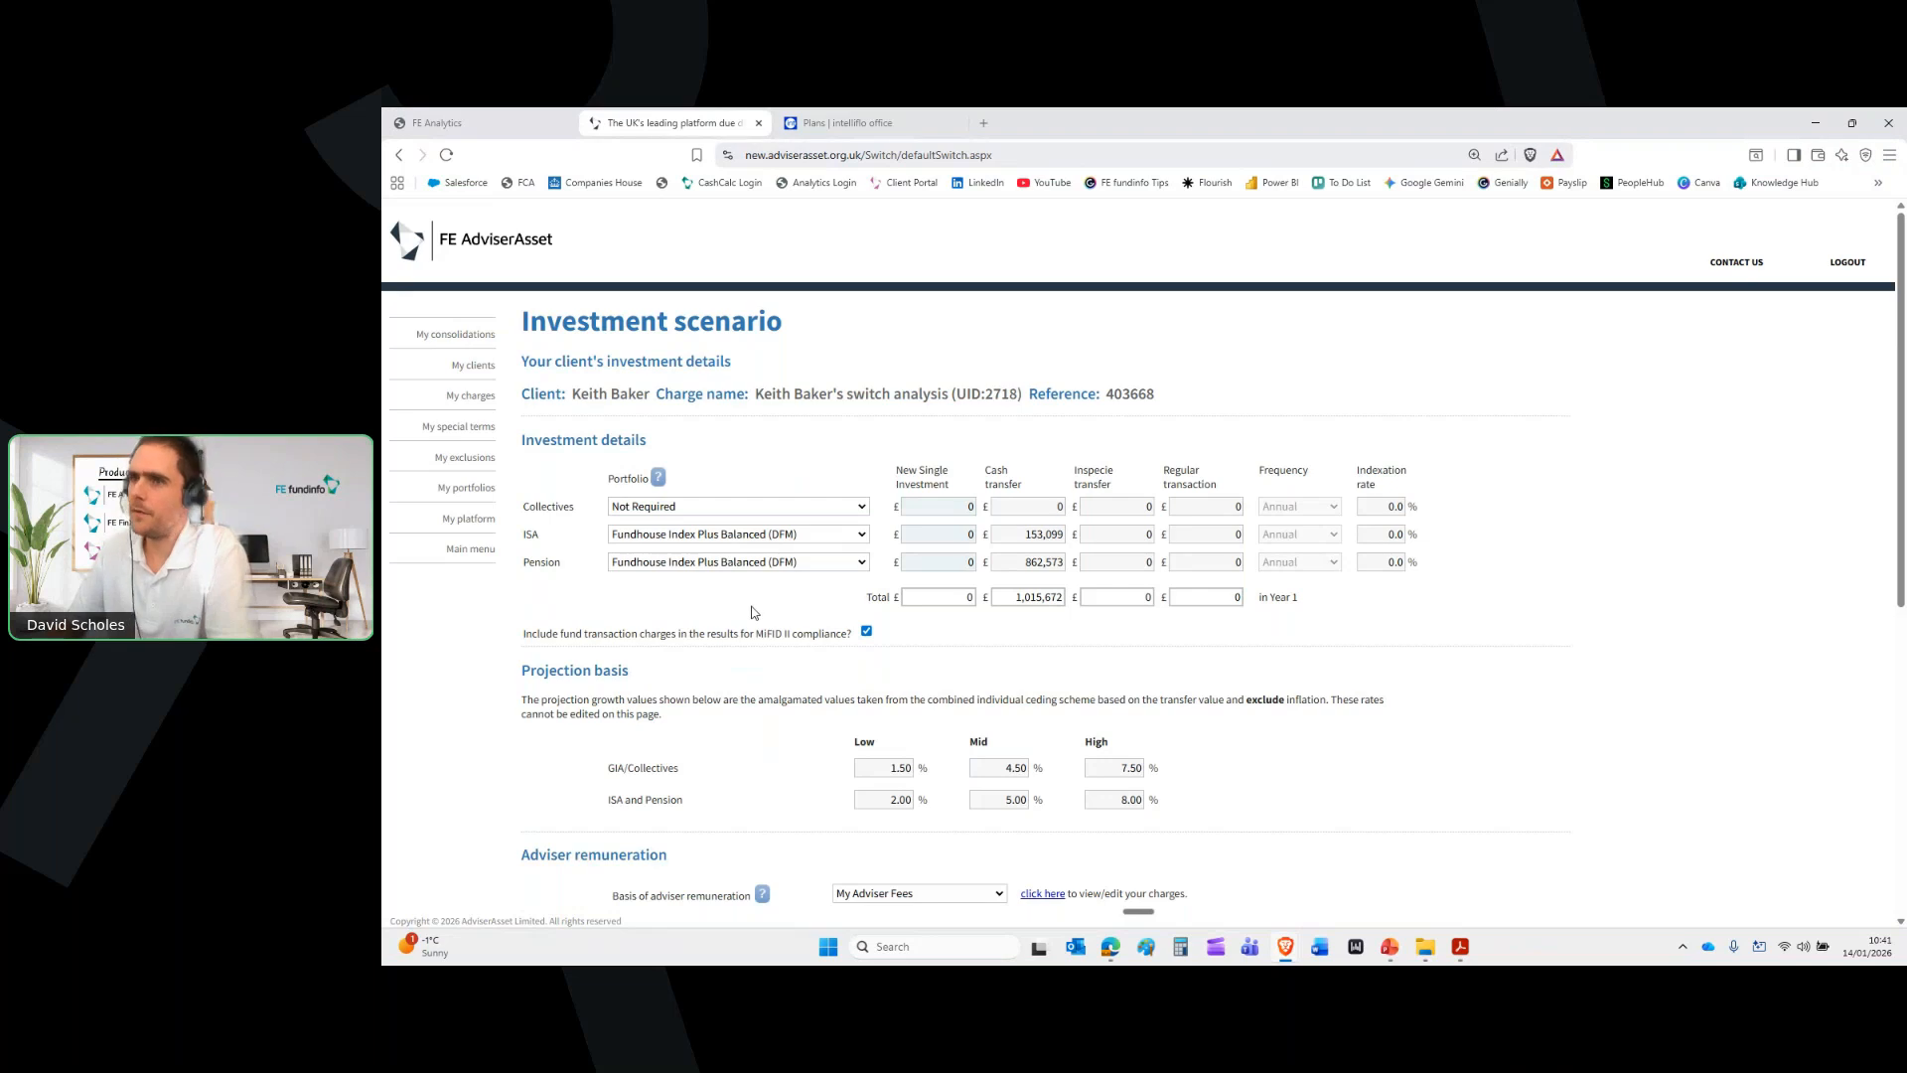
Review the investment scenario and search for suitable platform products
scroll(1457, 621, "down", 1)
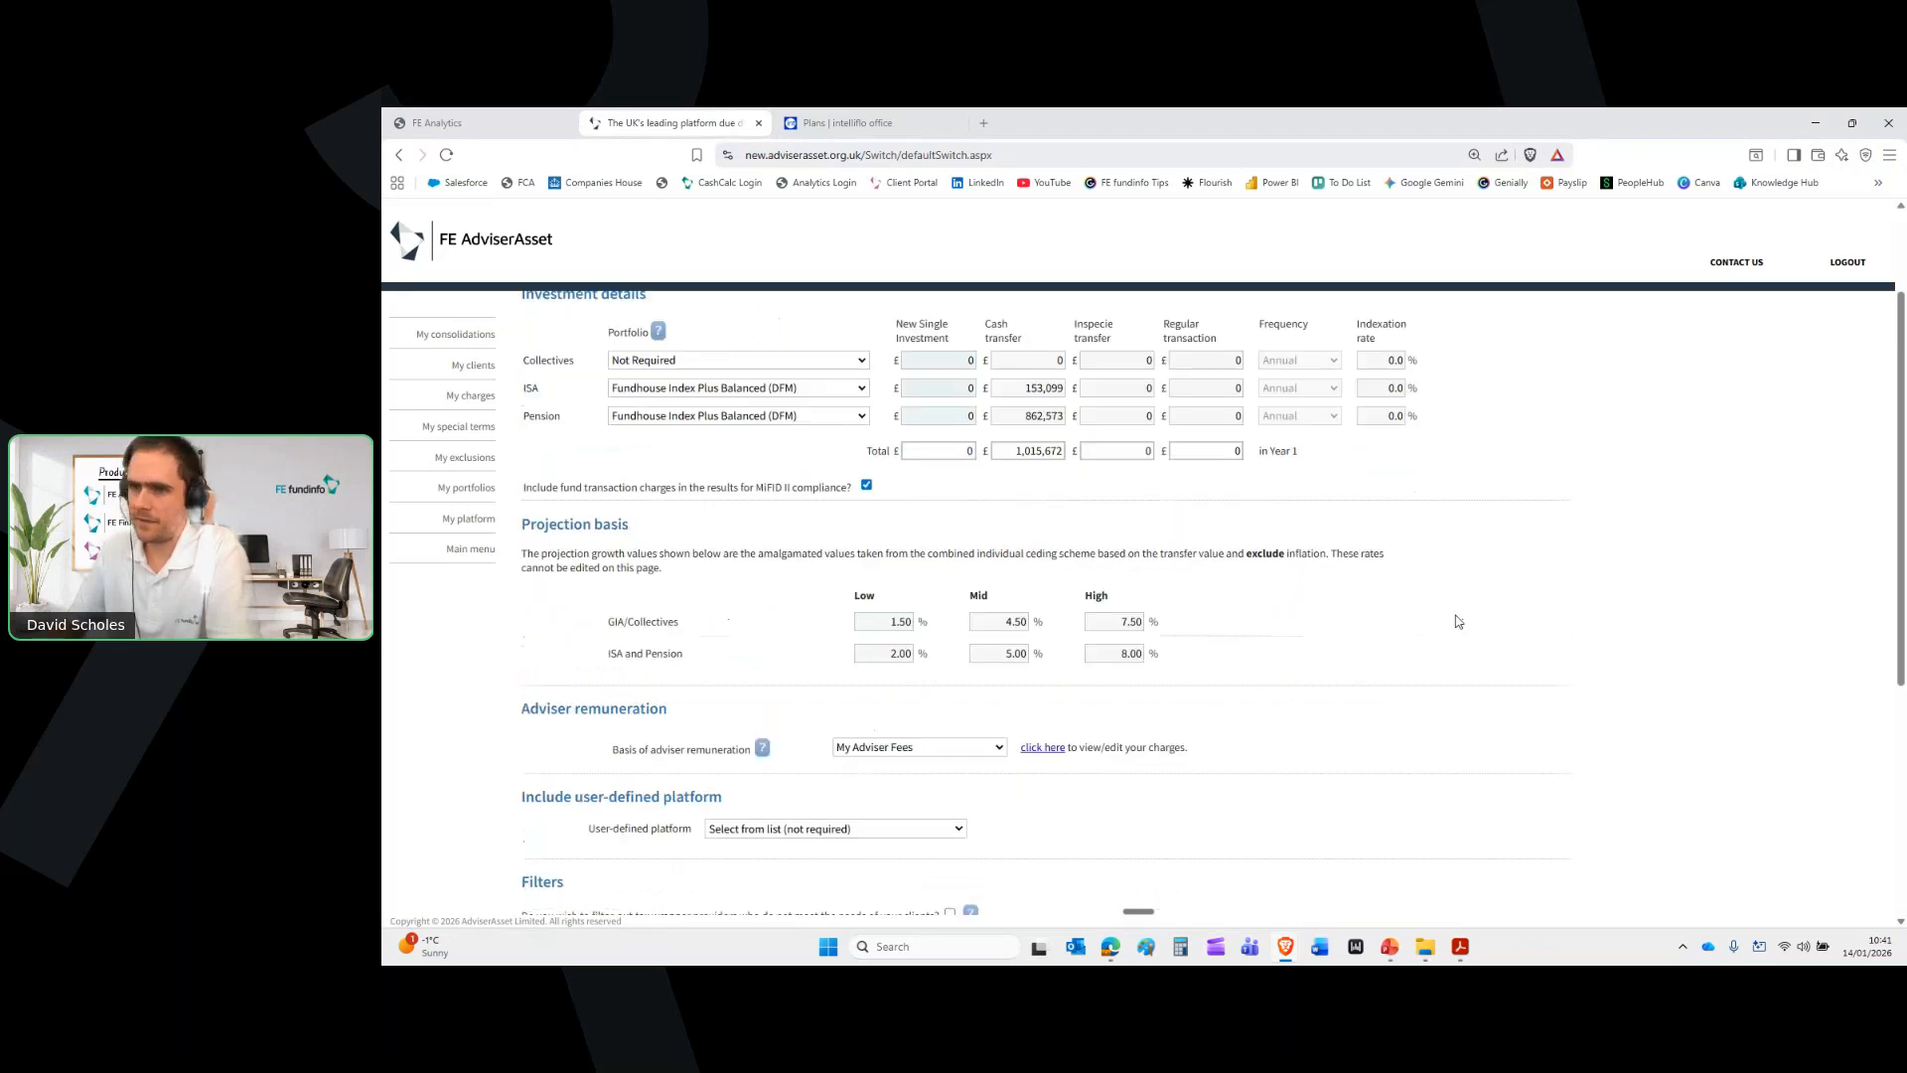
scroll(1391, 587, "down", 1)
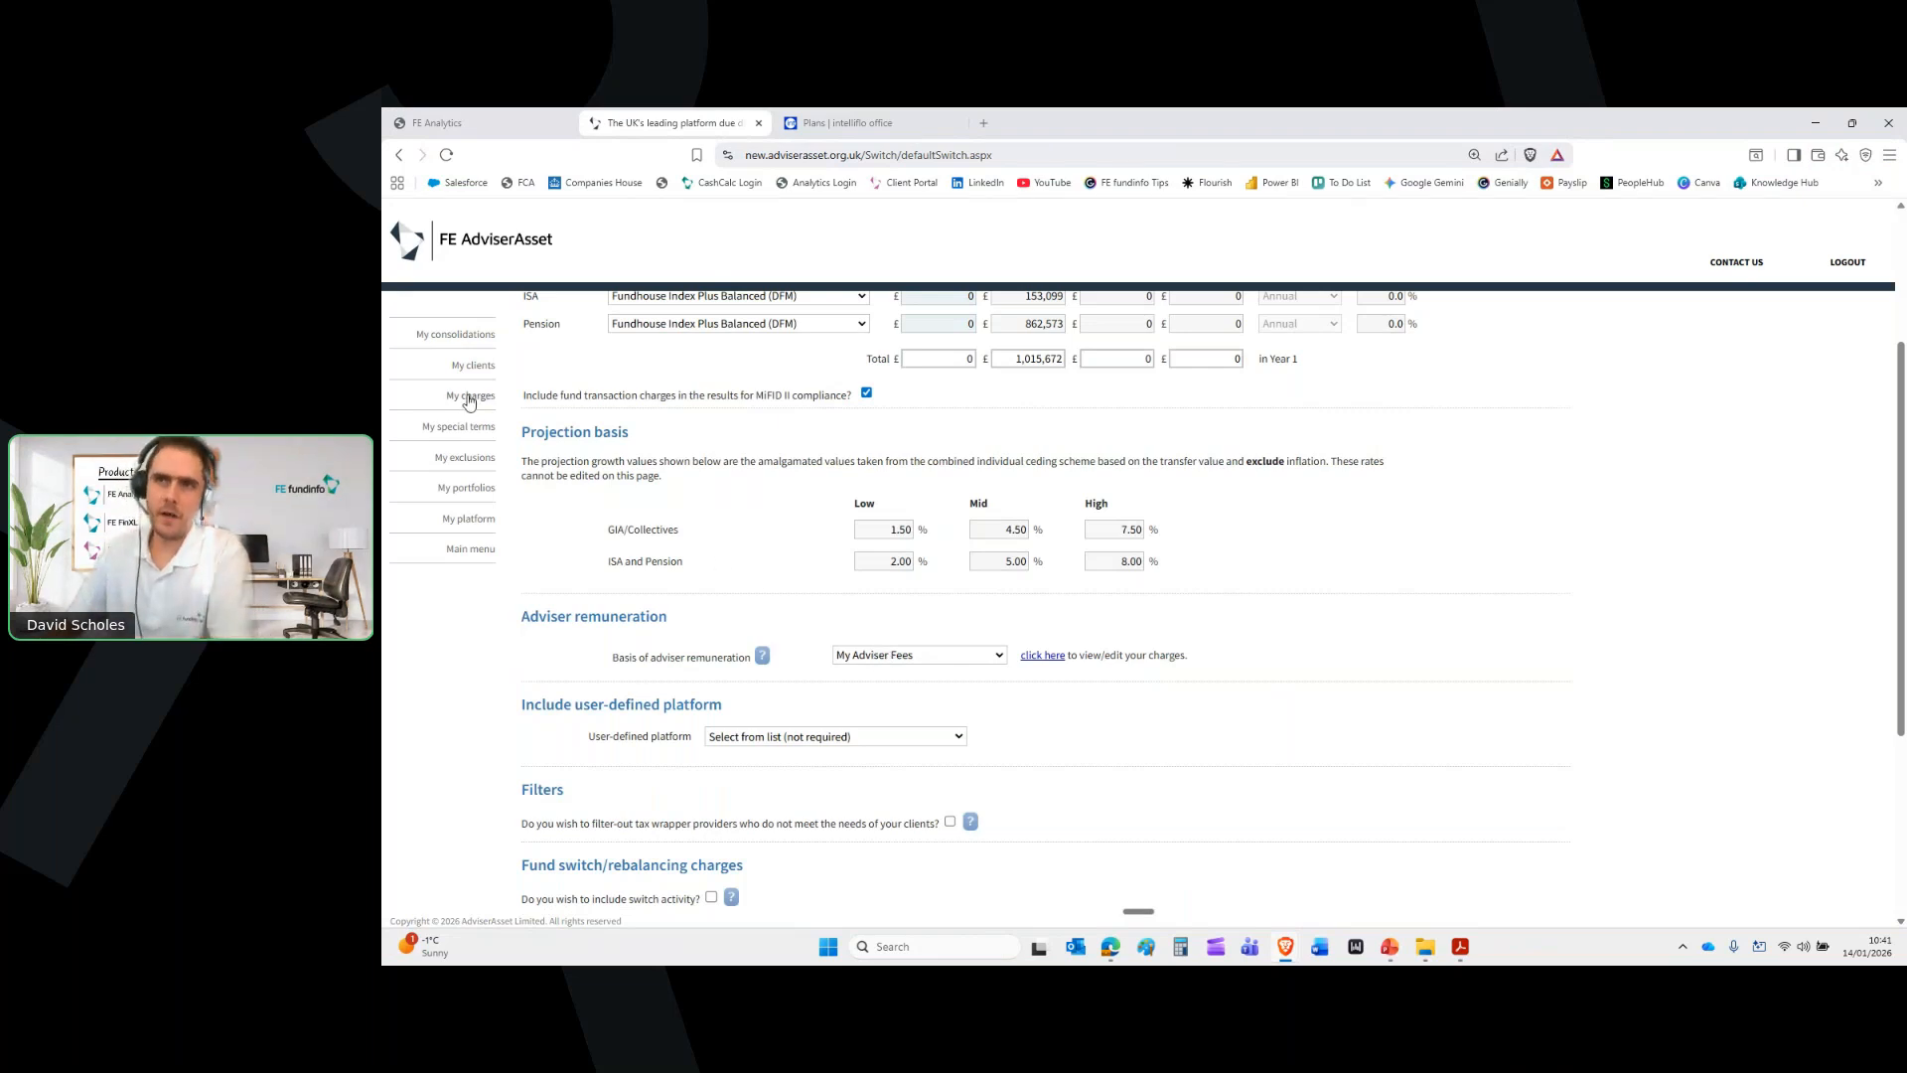
scroll(1324, 663, "down", 3)
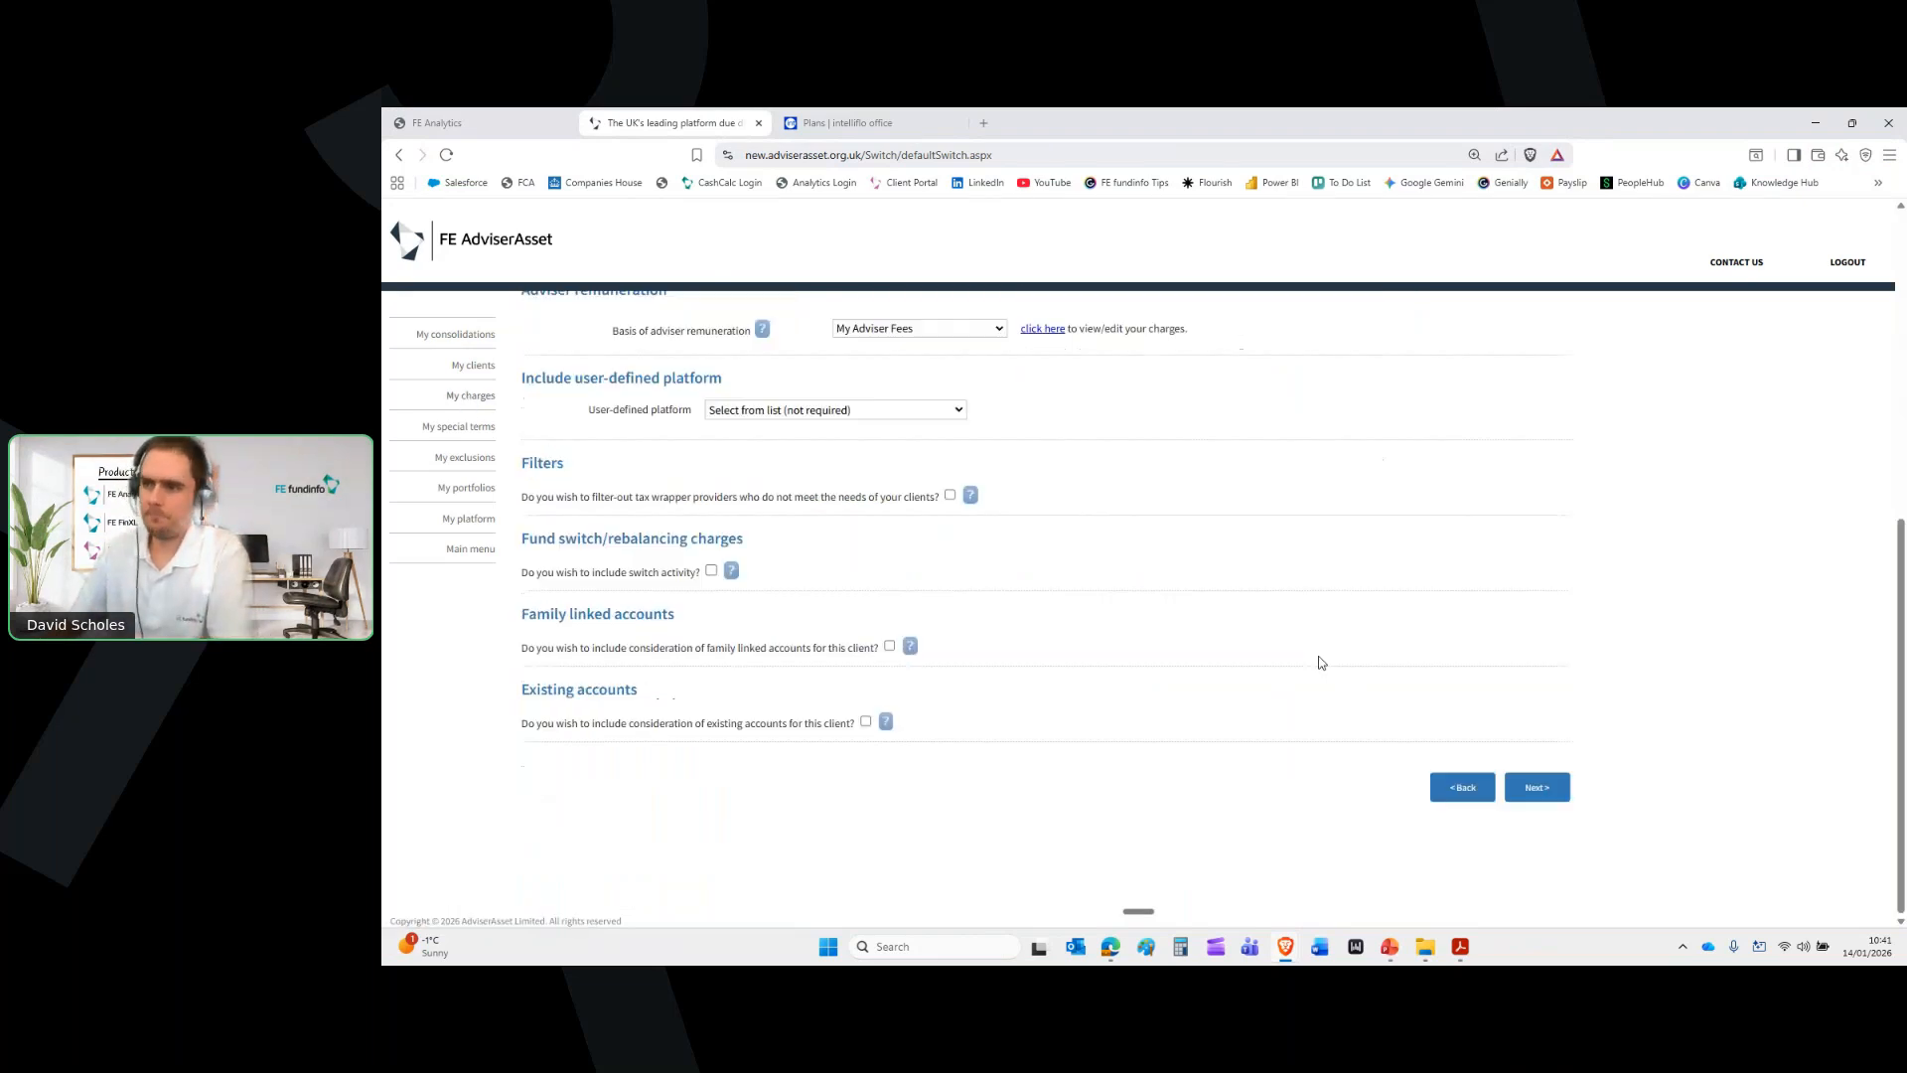
left_click(1537, 787)
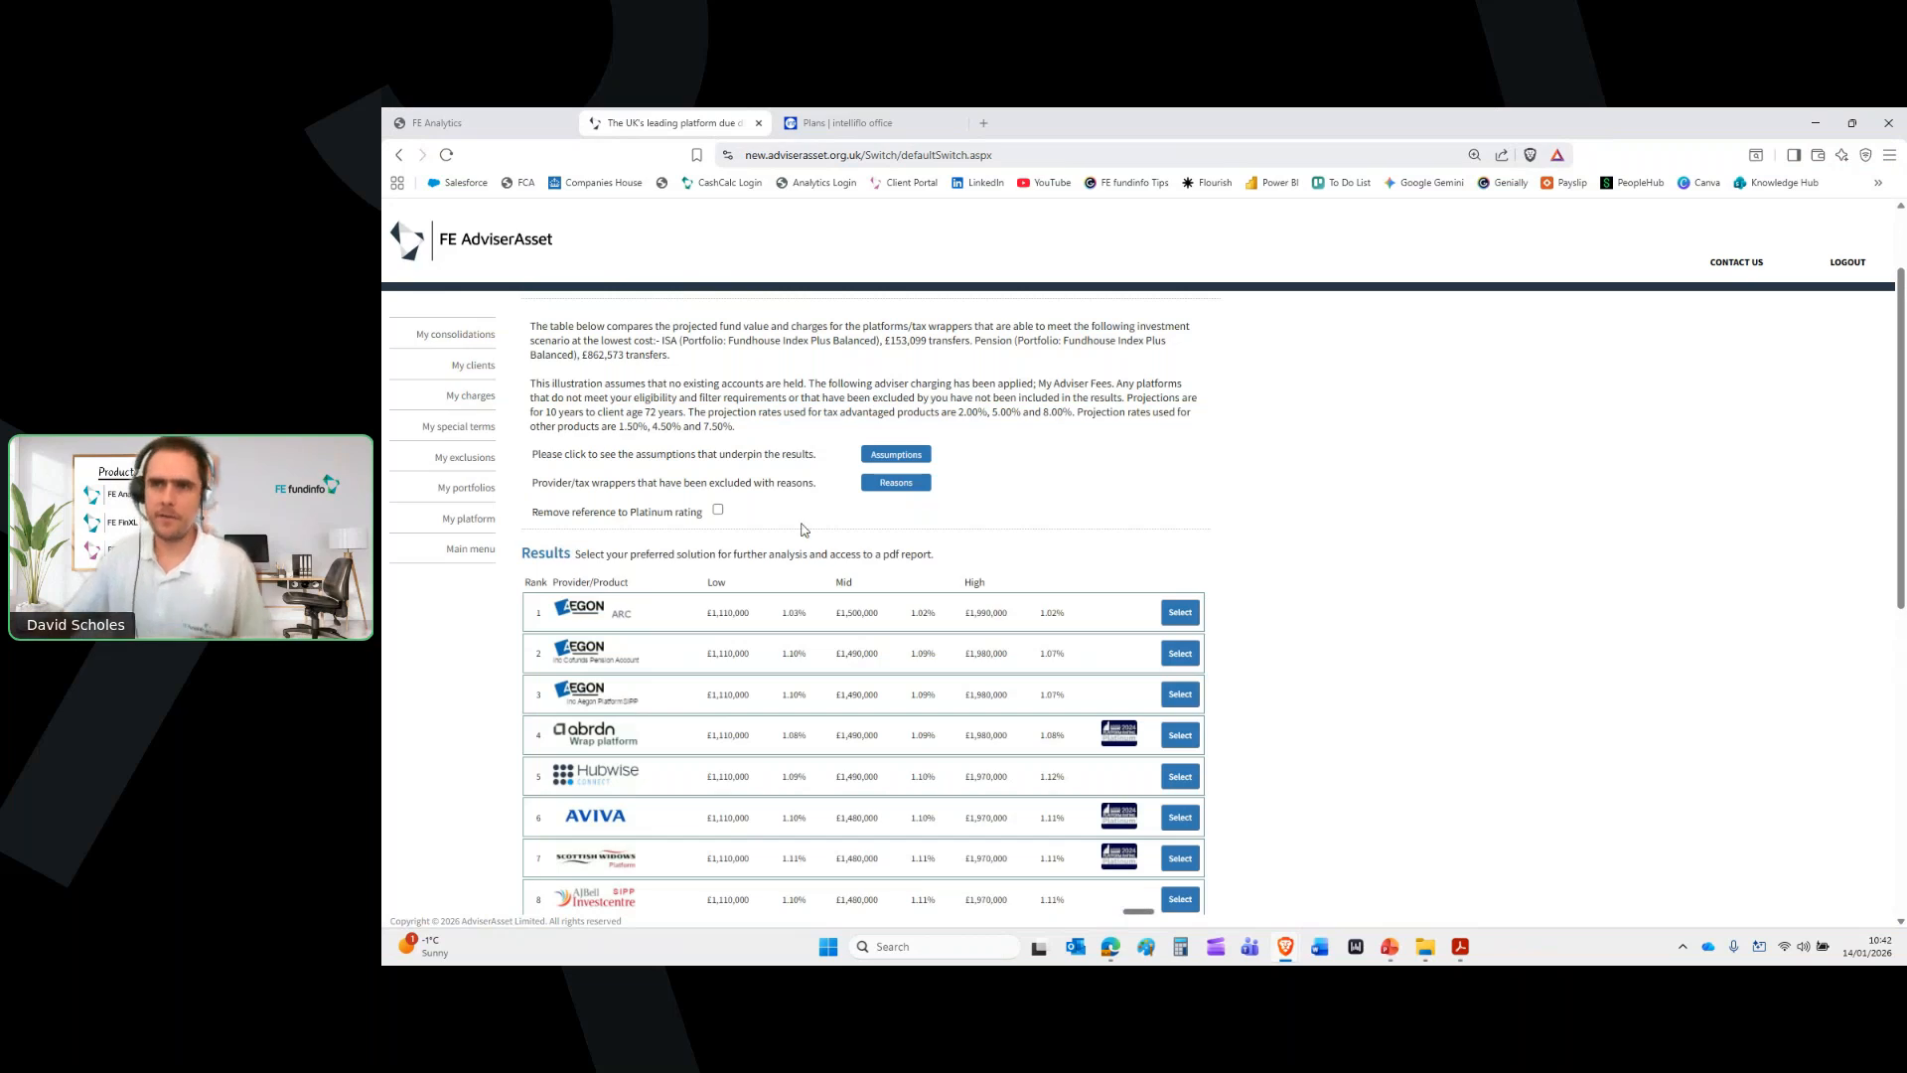
Select the top-ranked Aegon ARC platform from the ranked results as the preferred solution
scroll(943, 640, "down", 6)
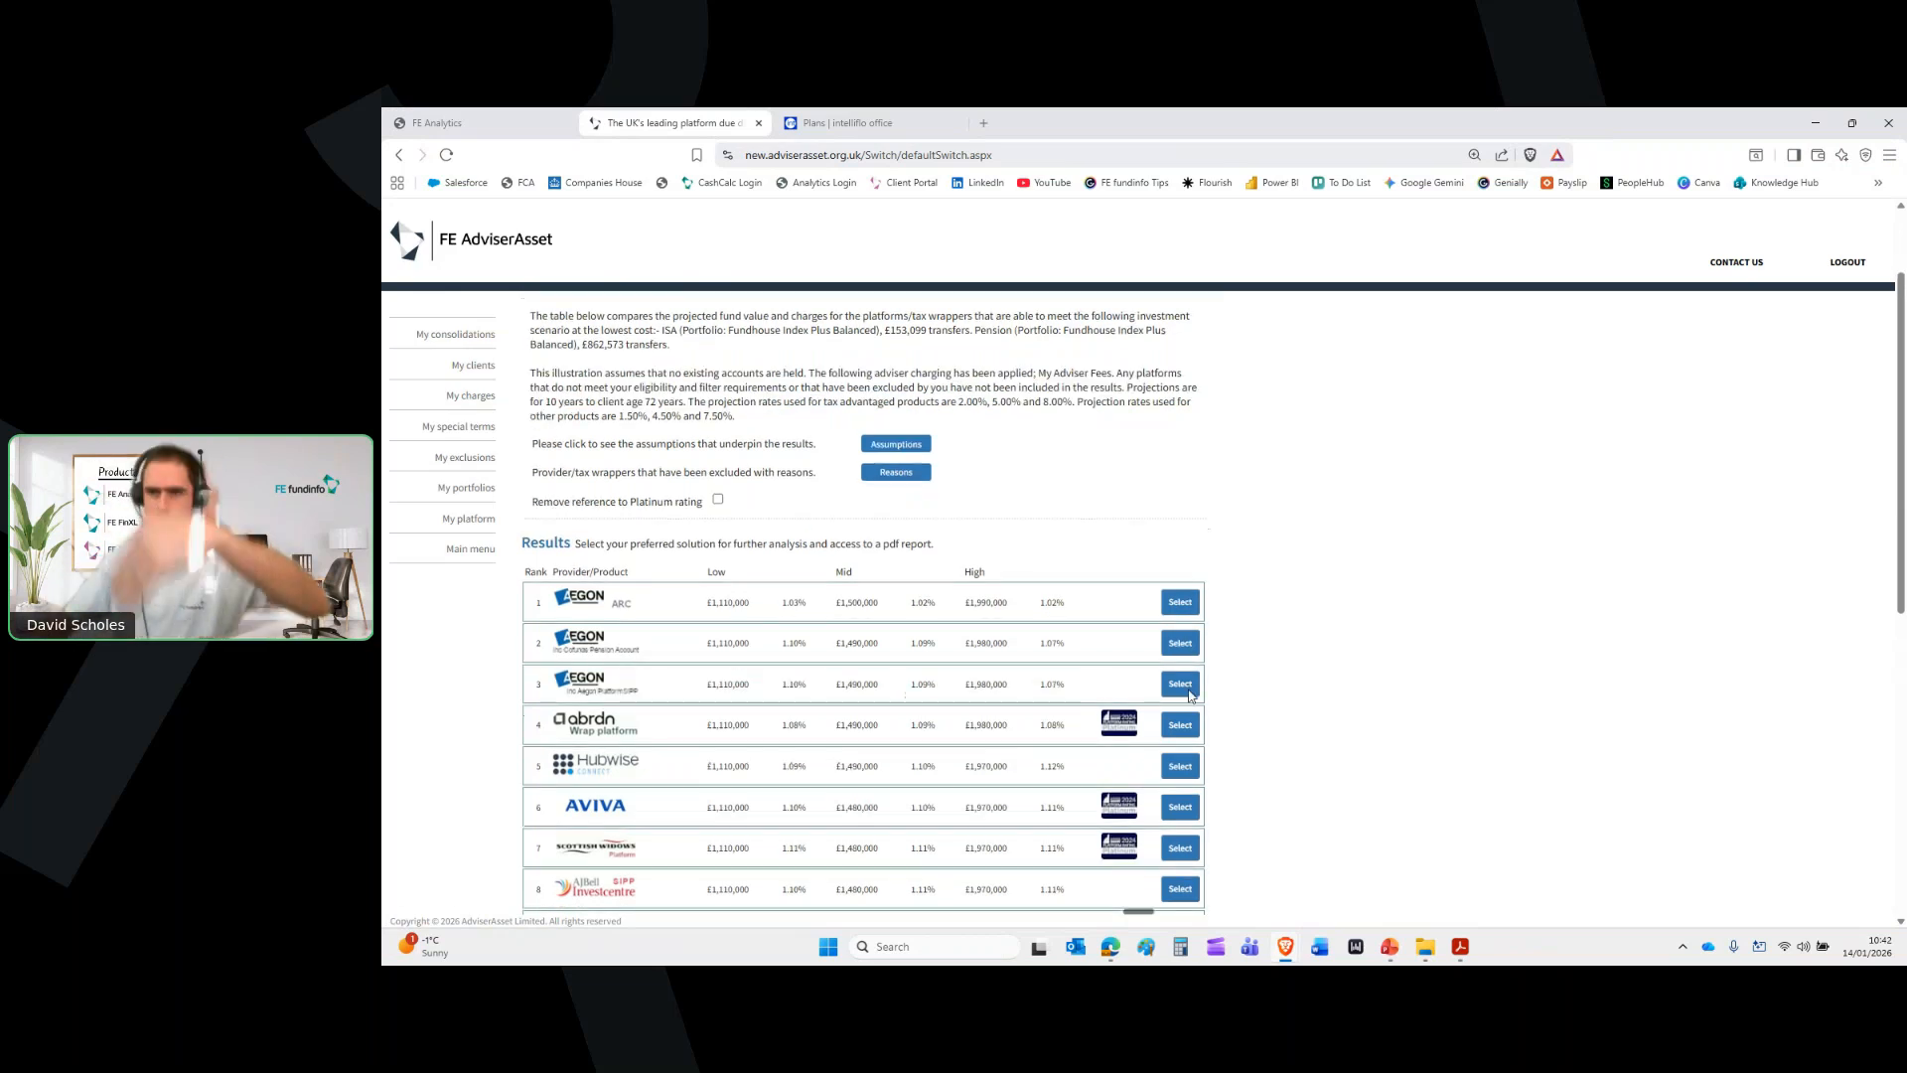
scroll(1191, 696, "up", 5)
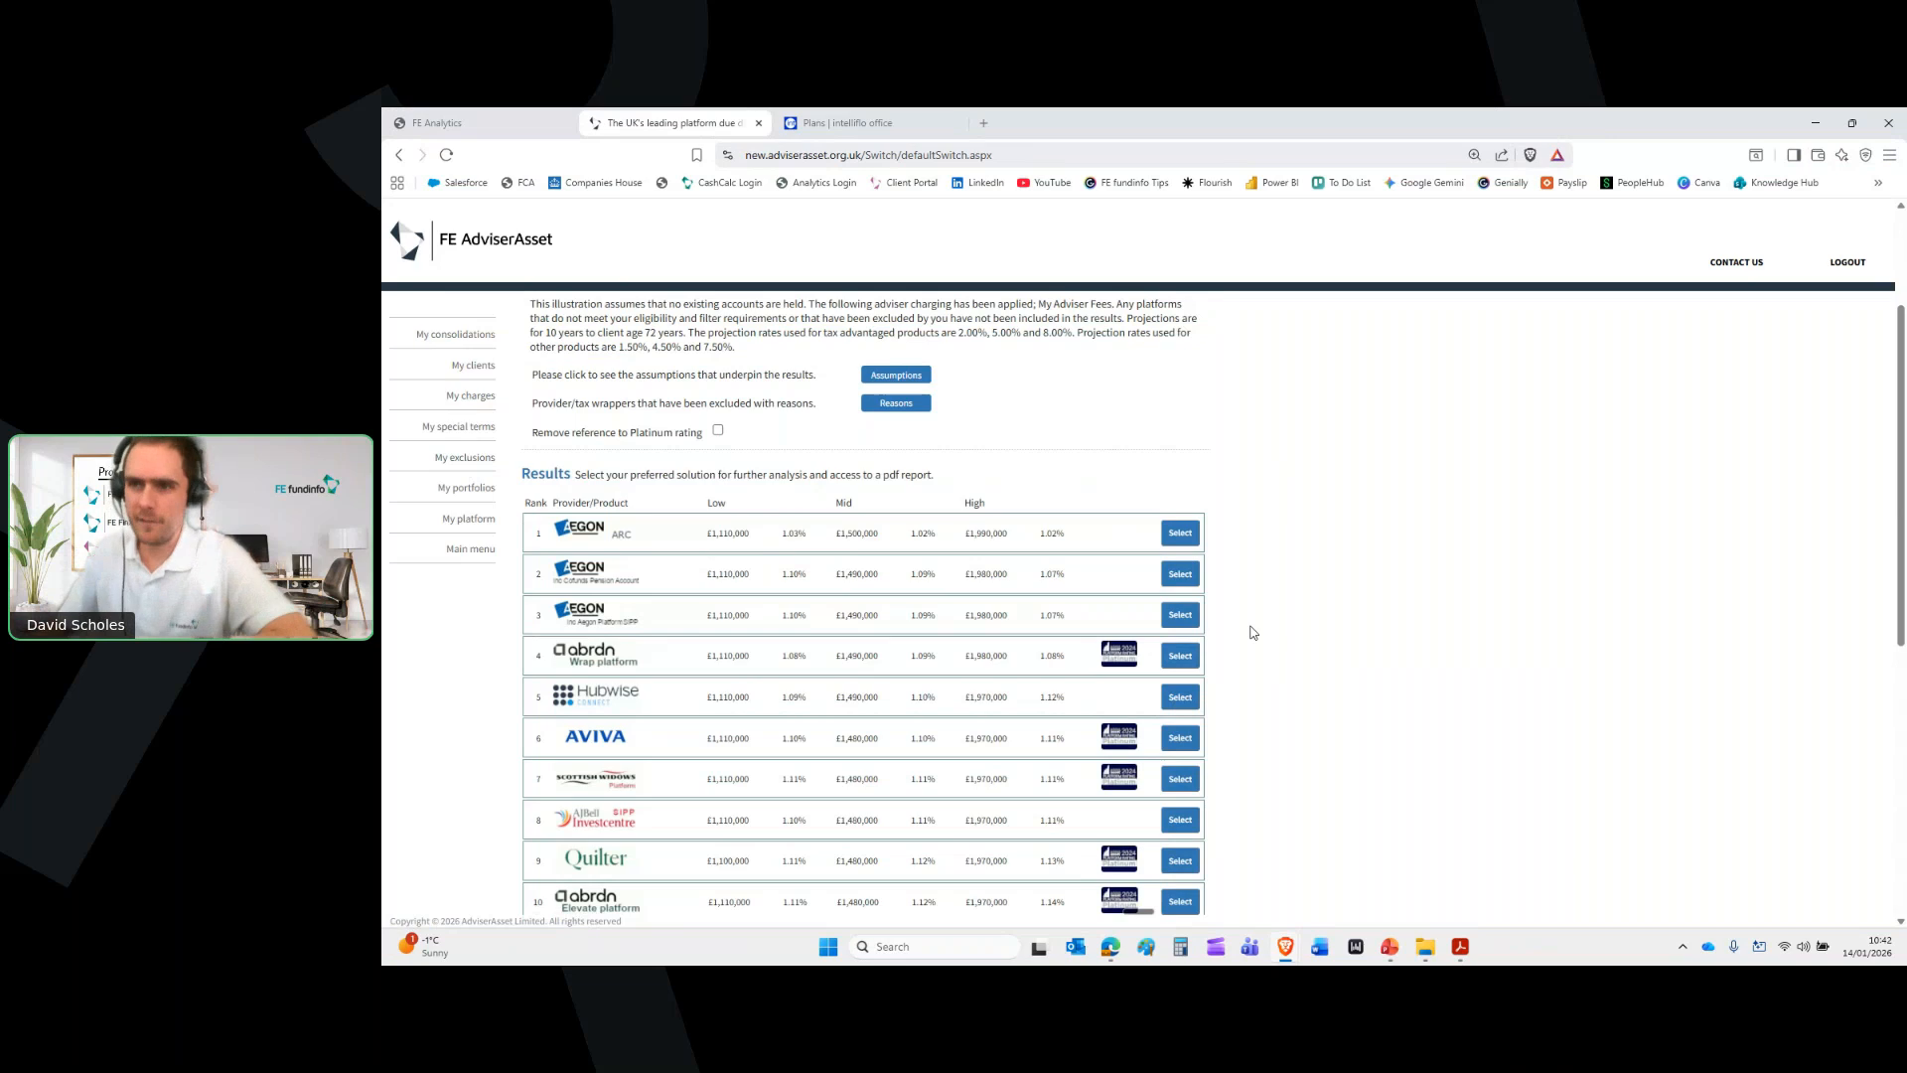
scroll(1254, 633, "down", 3)
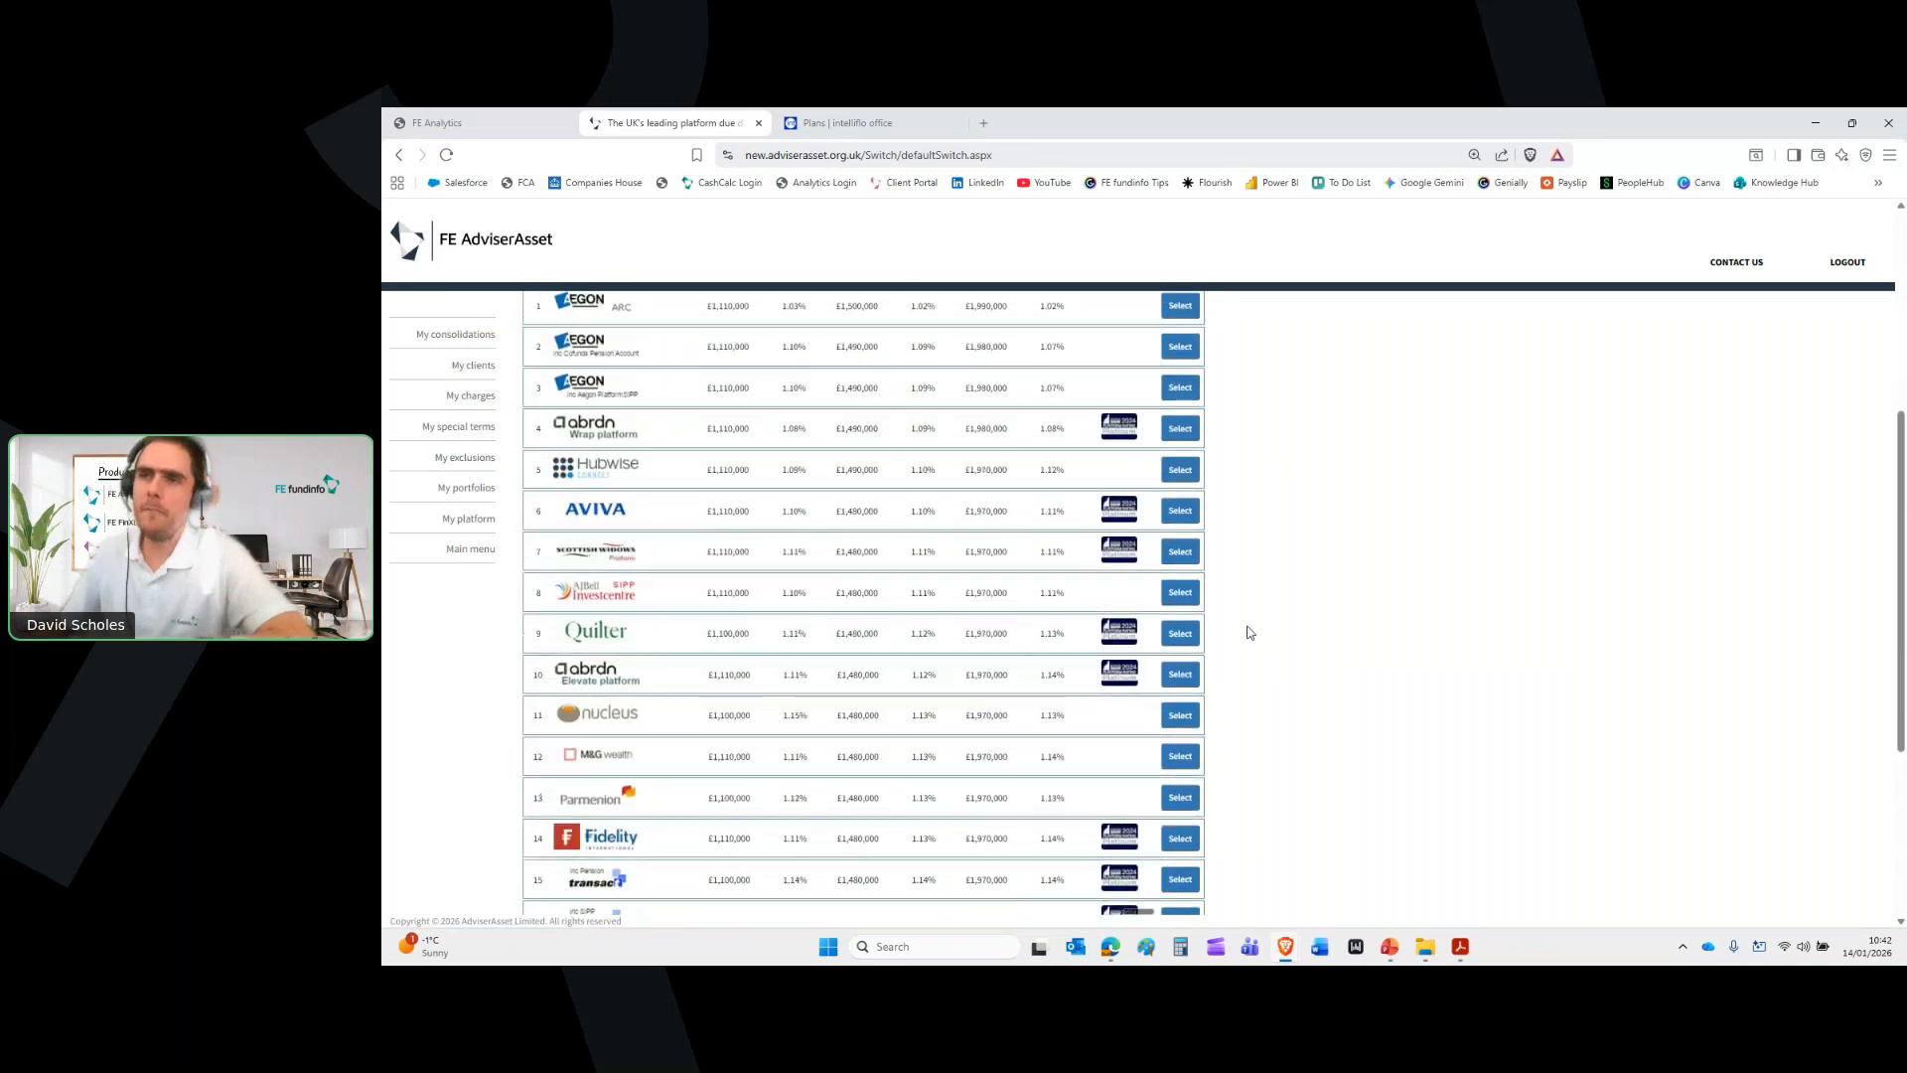
scroll(1250, 633, "up", 3)
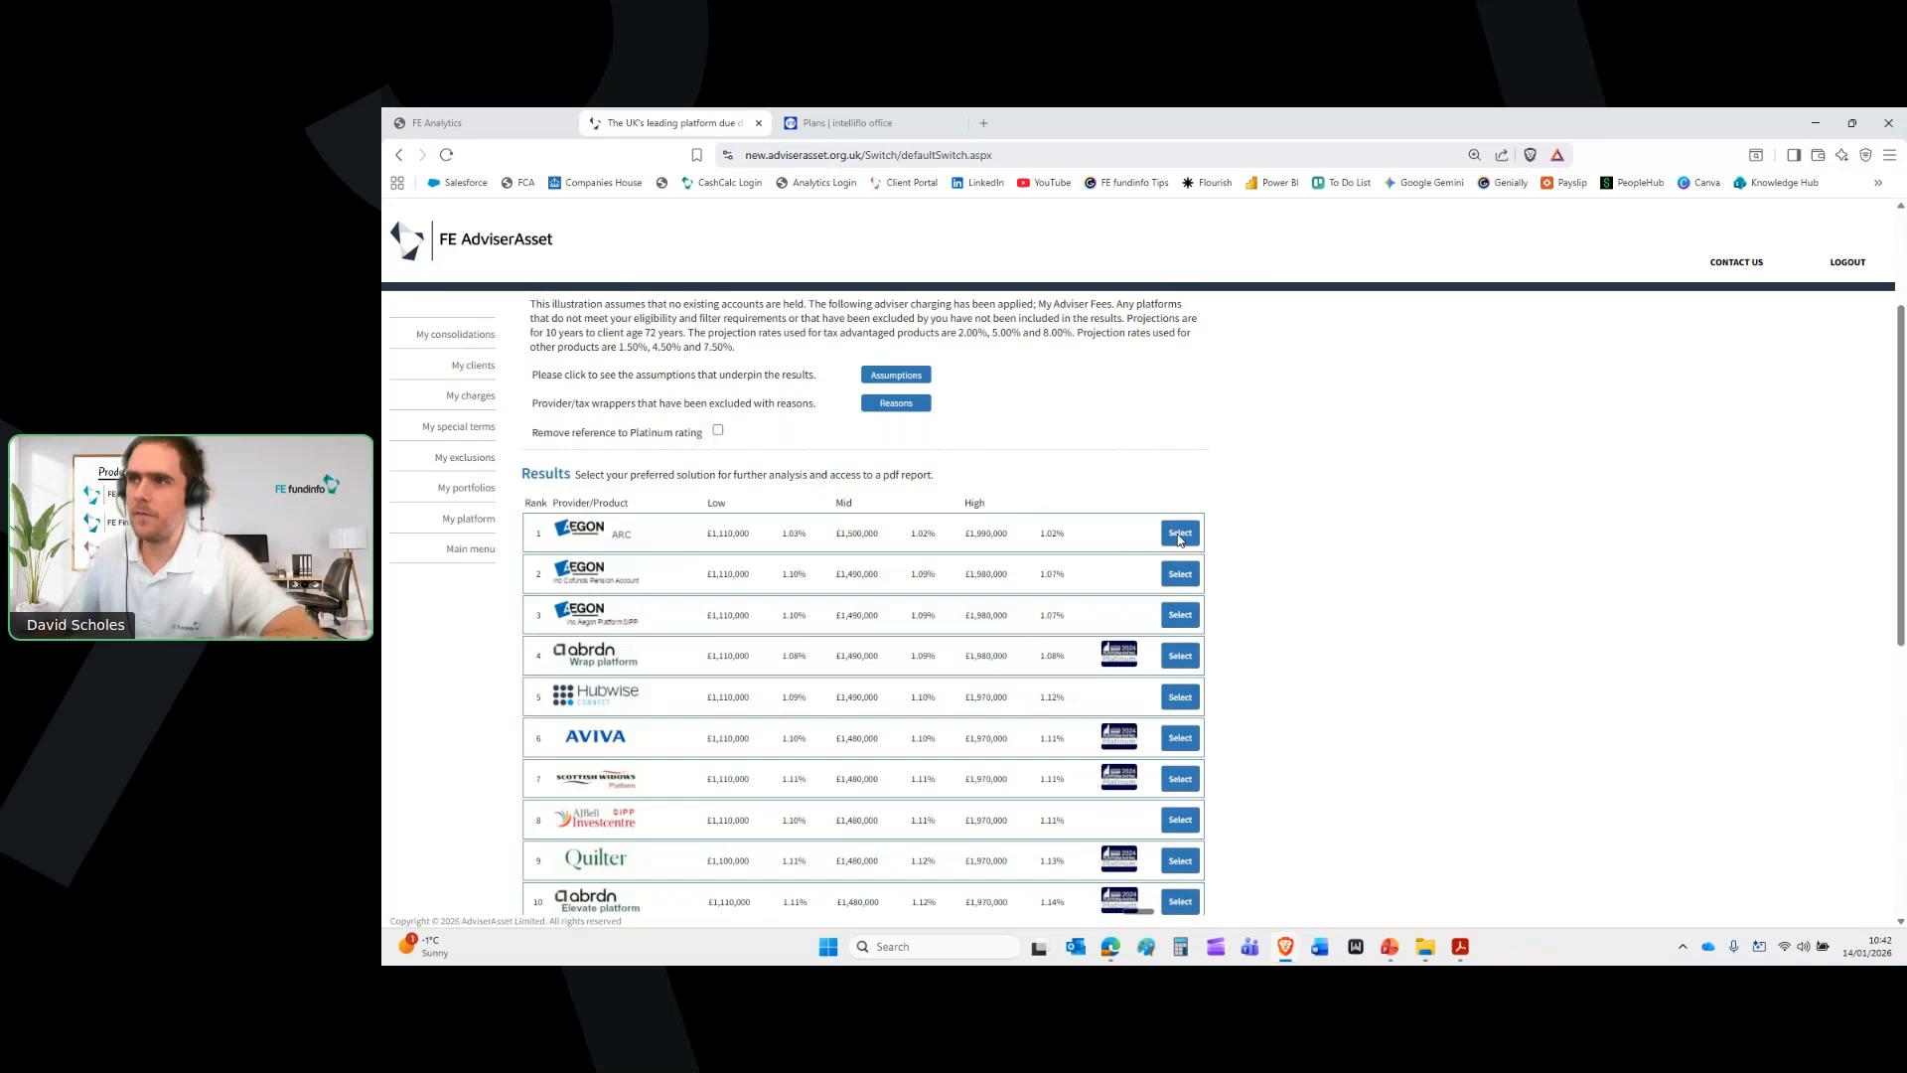
left_click(1177, 536)
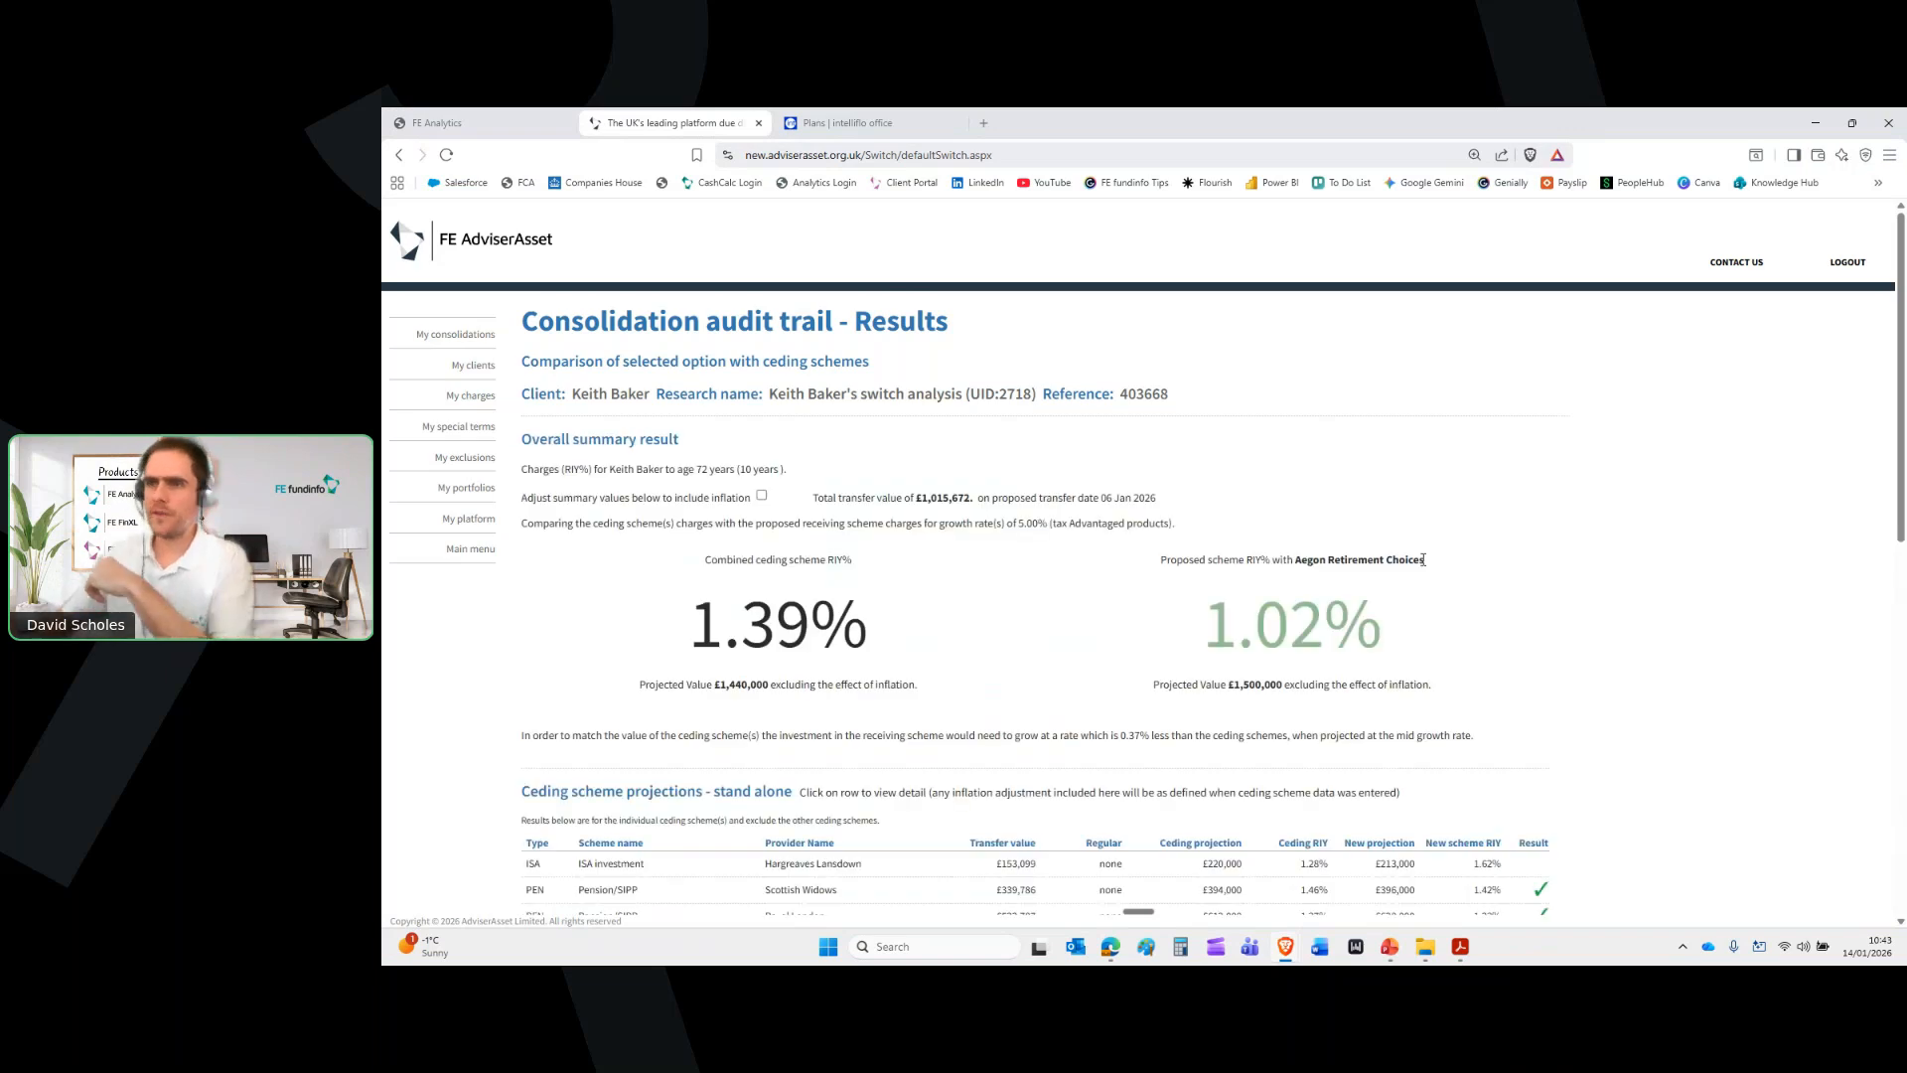
Highlight the 1.39% charge, £1,440,000 vs £1,500,000 projected values and 0.37% growth difference
scroll(1424, 560, "down", 1)
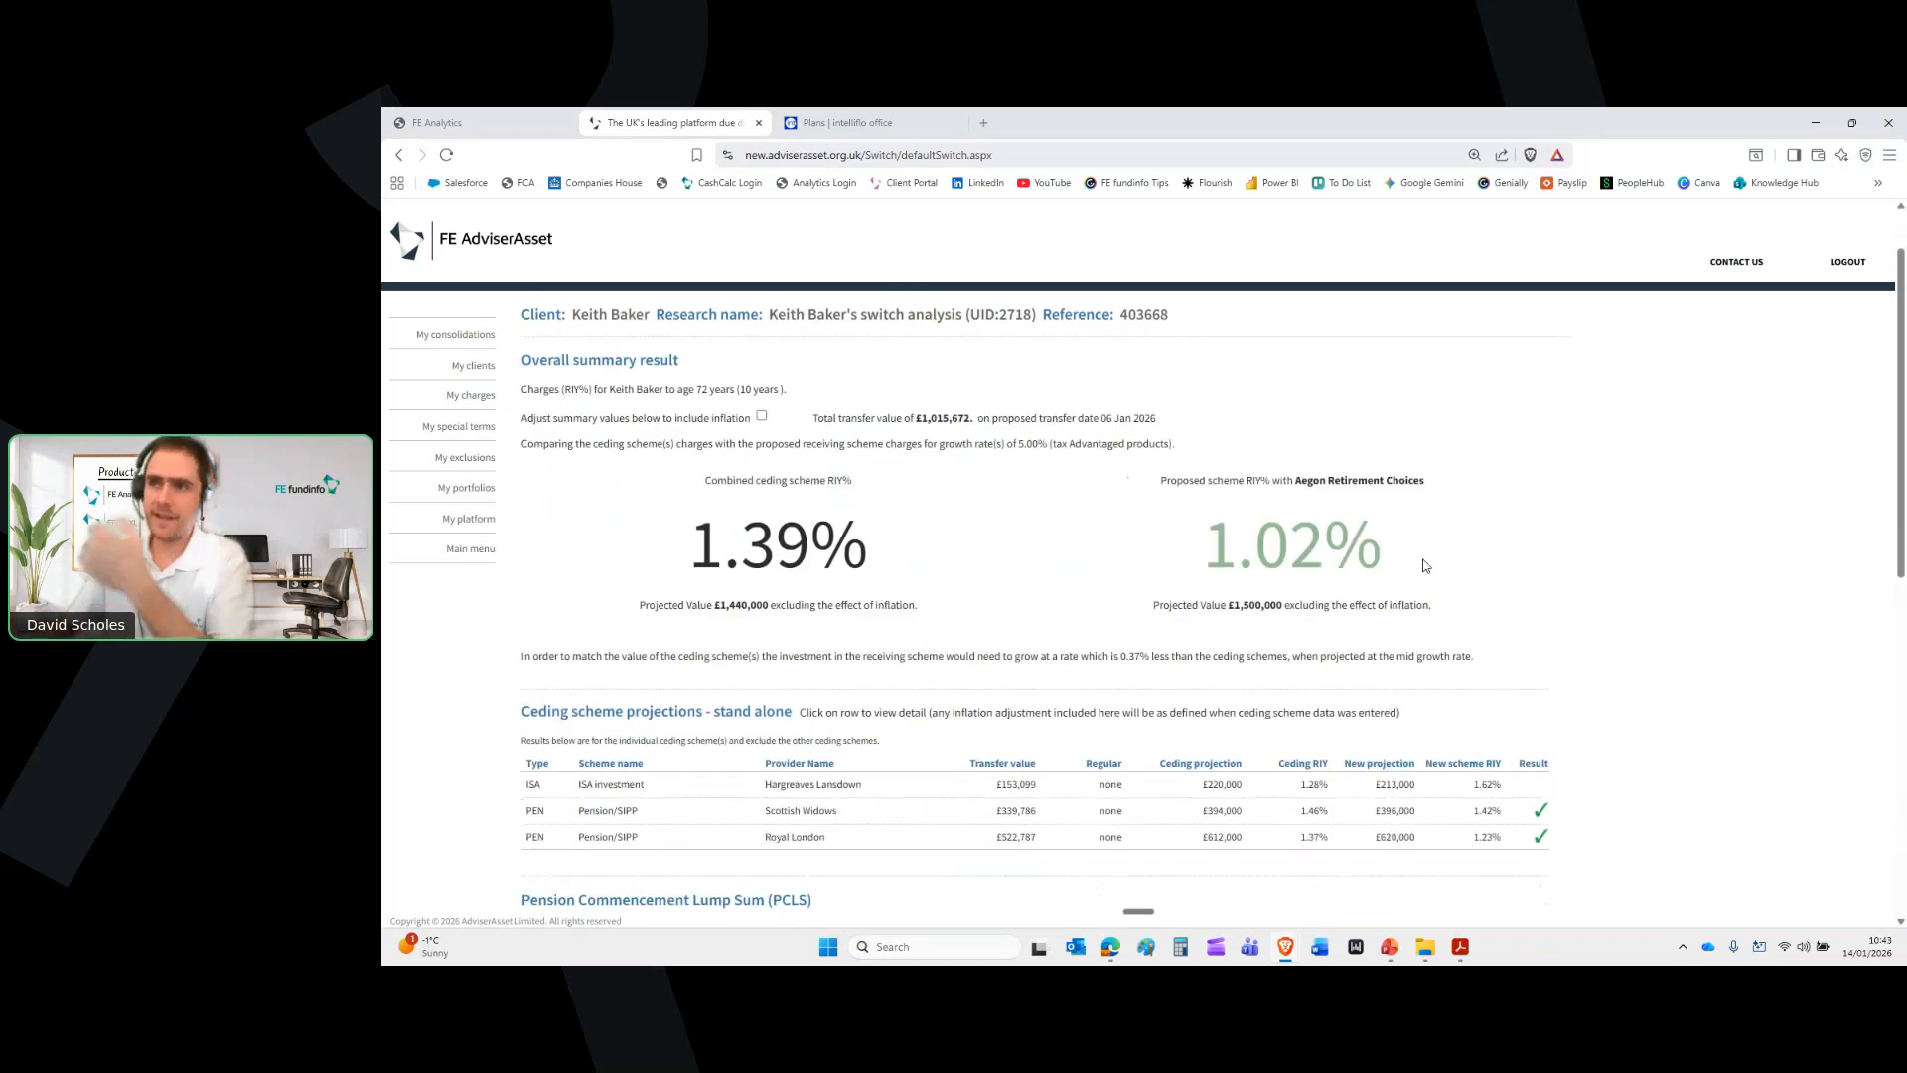
left_click_drag(656, 544, 878, 558)
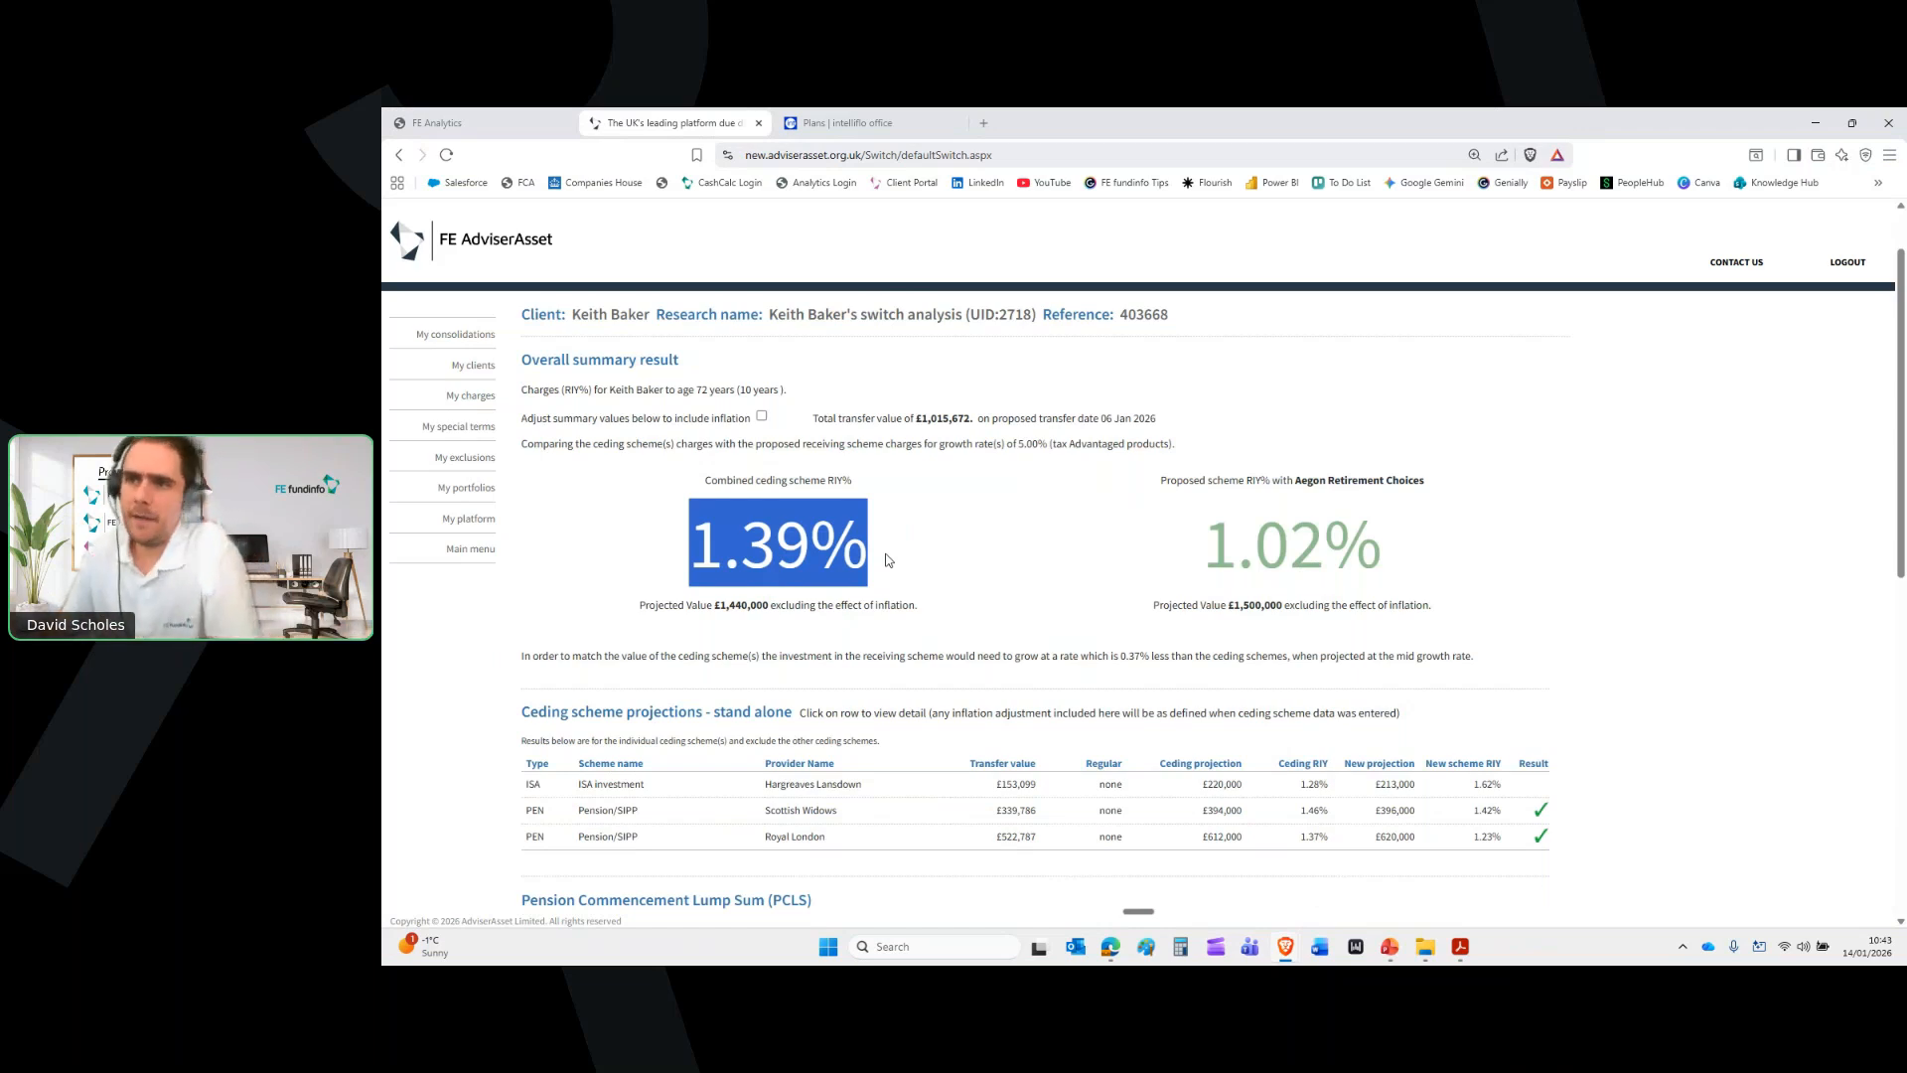
left_click_drag(714, 605, 771, 605)
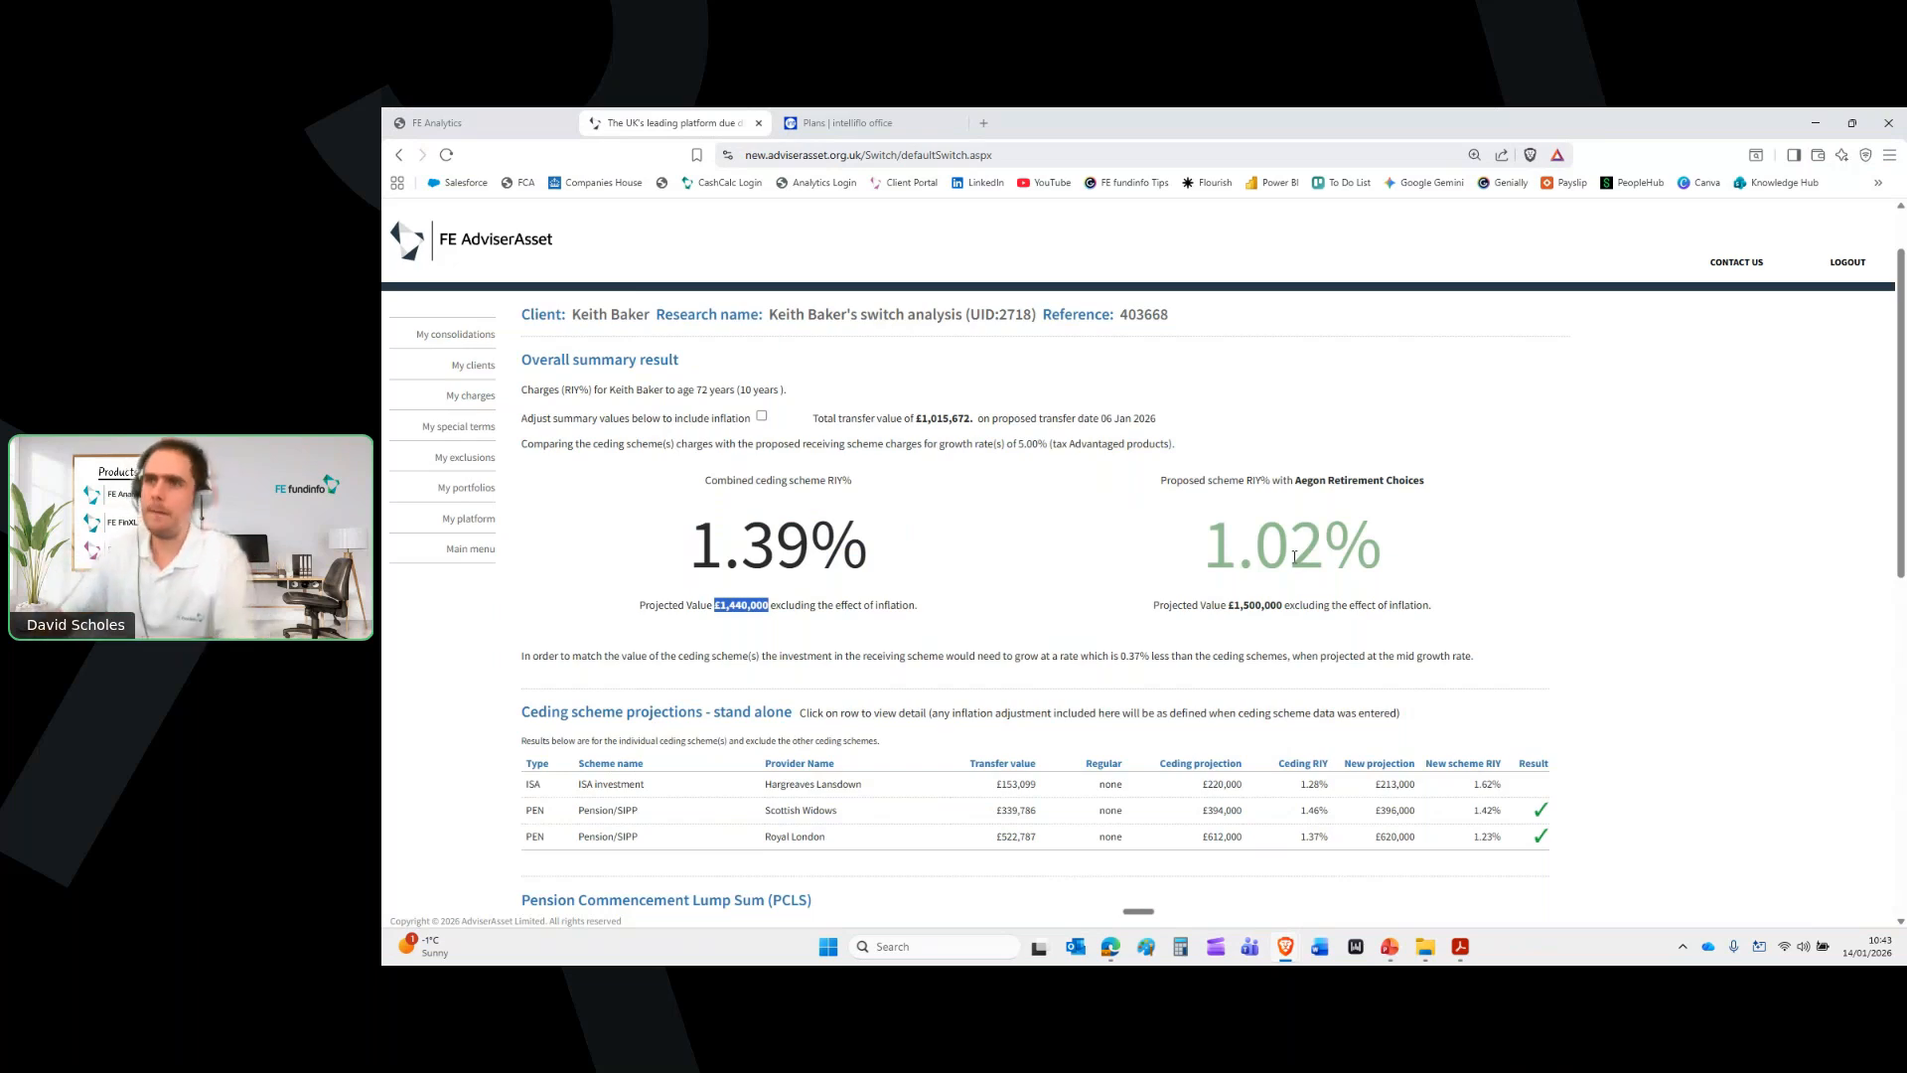
left_click_drag(1225, 599, 1293, 607)
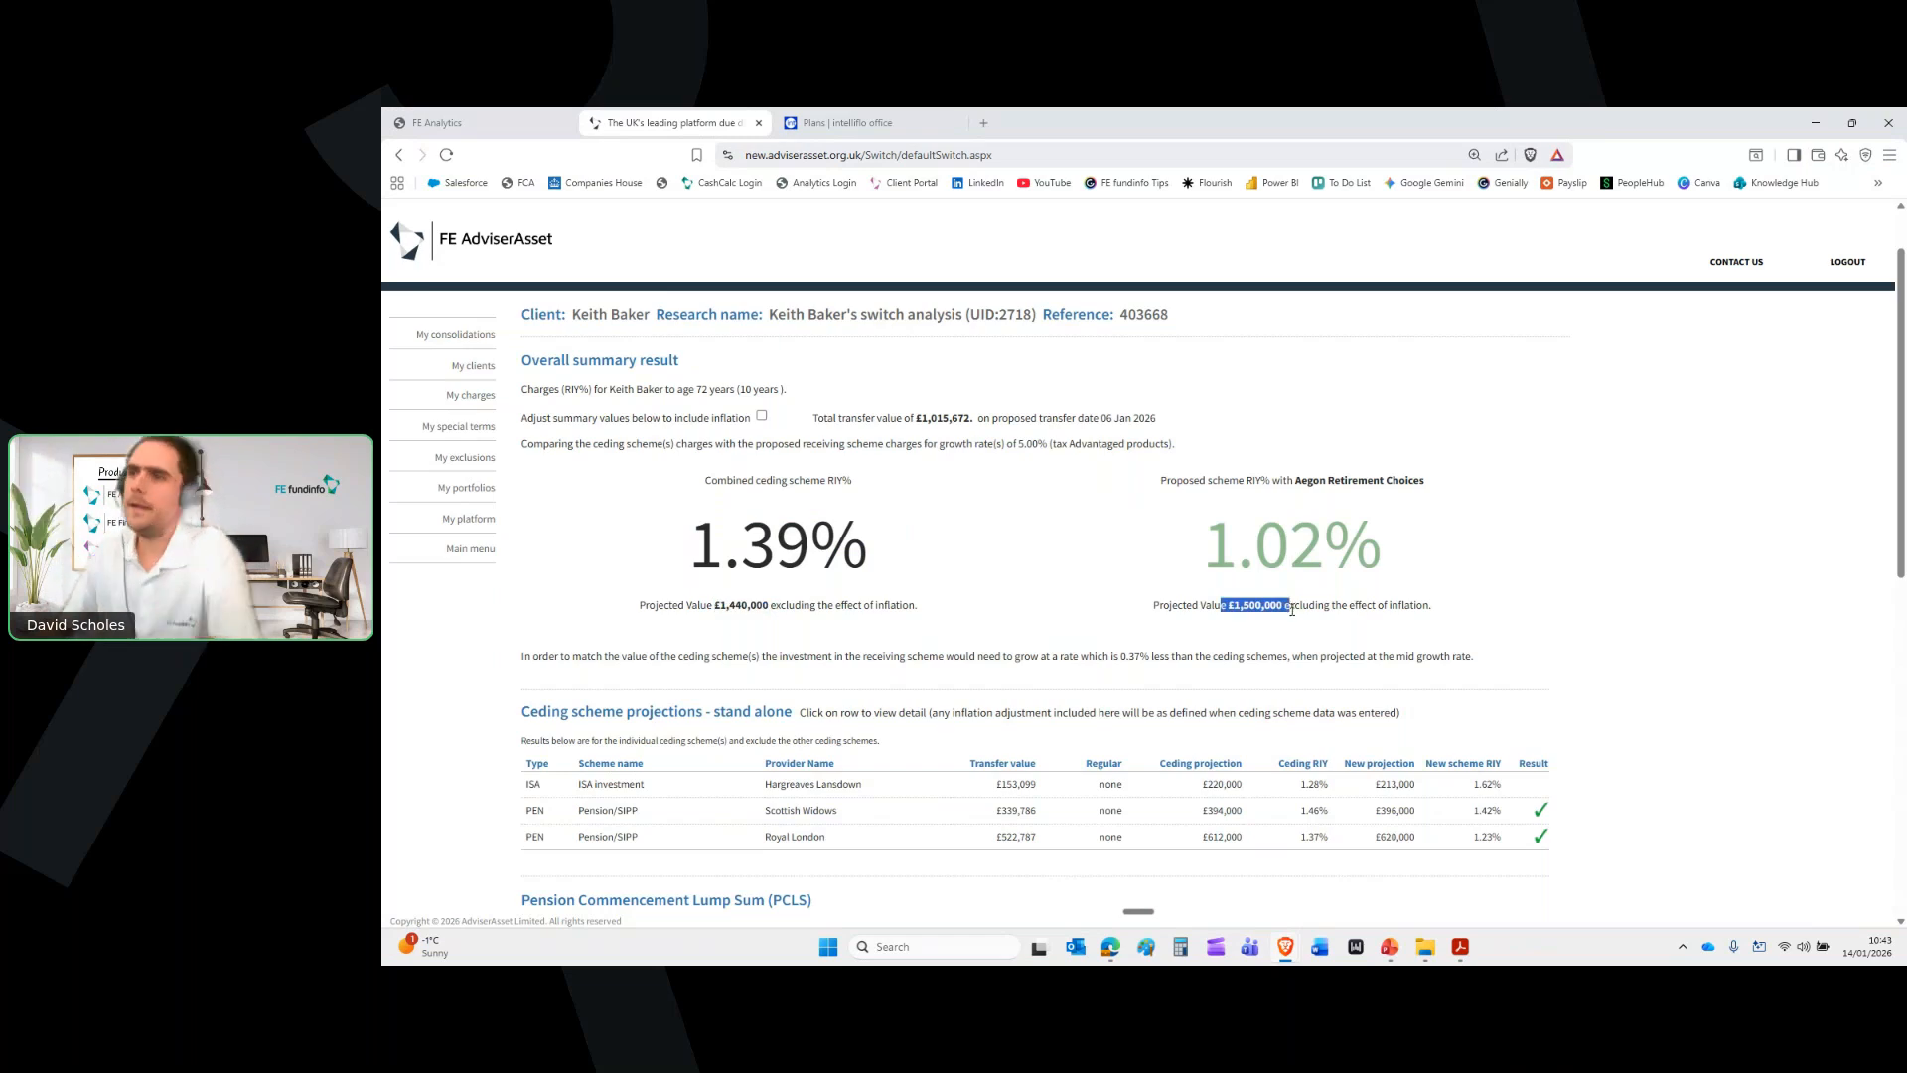
left_click(1240, 639)
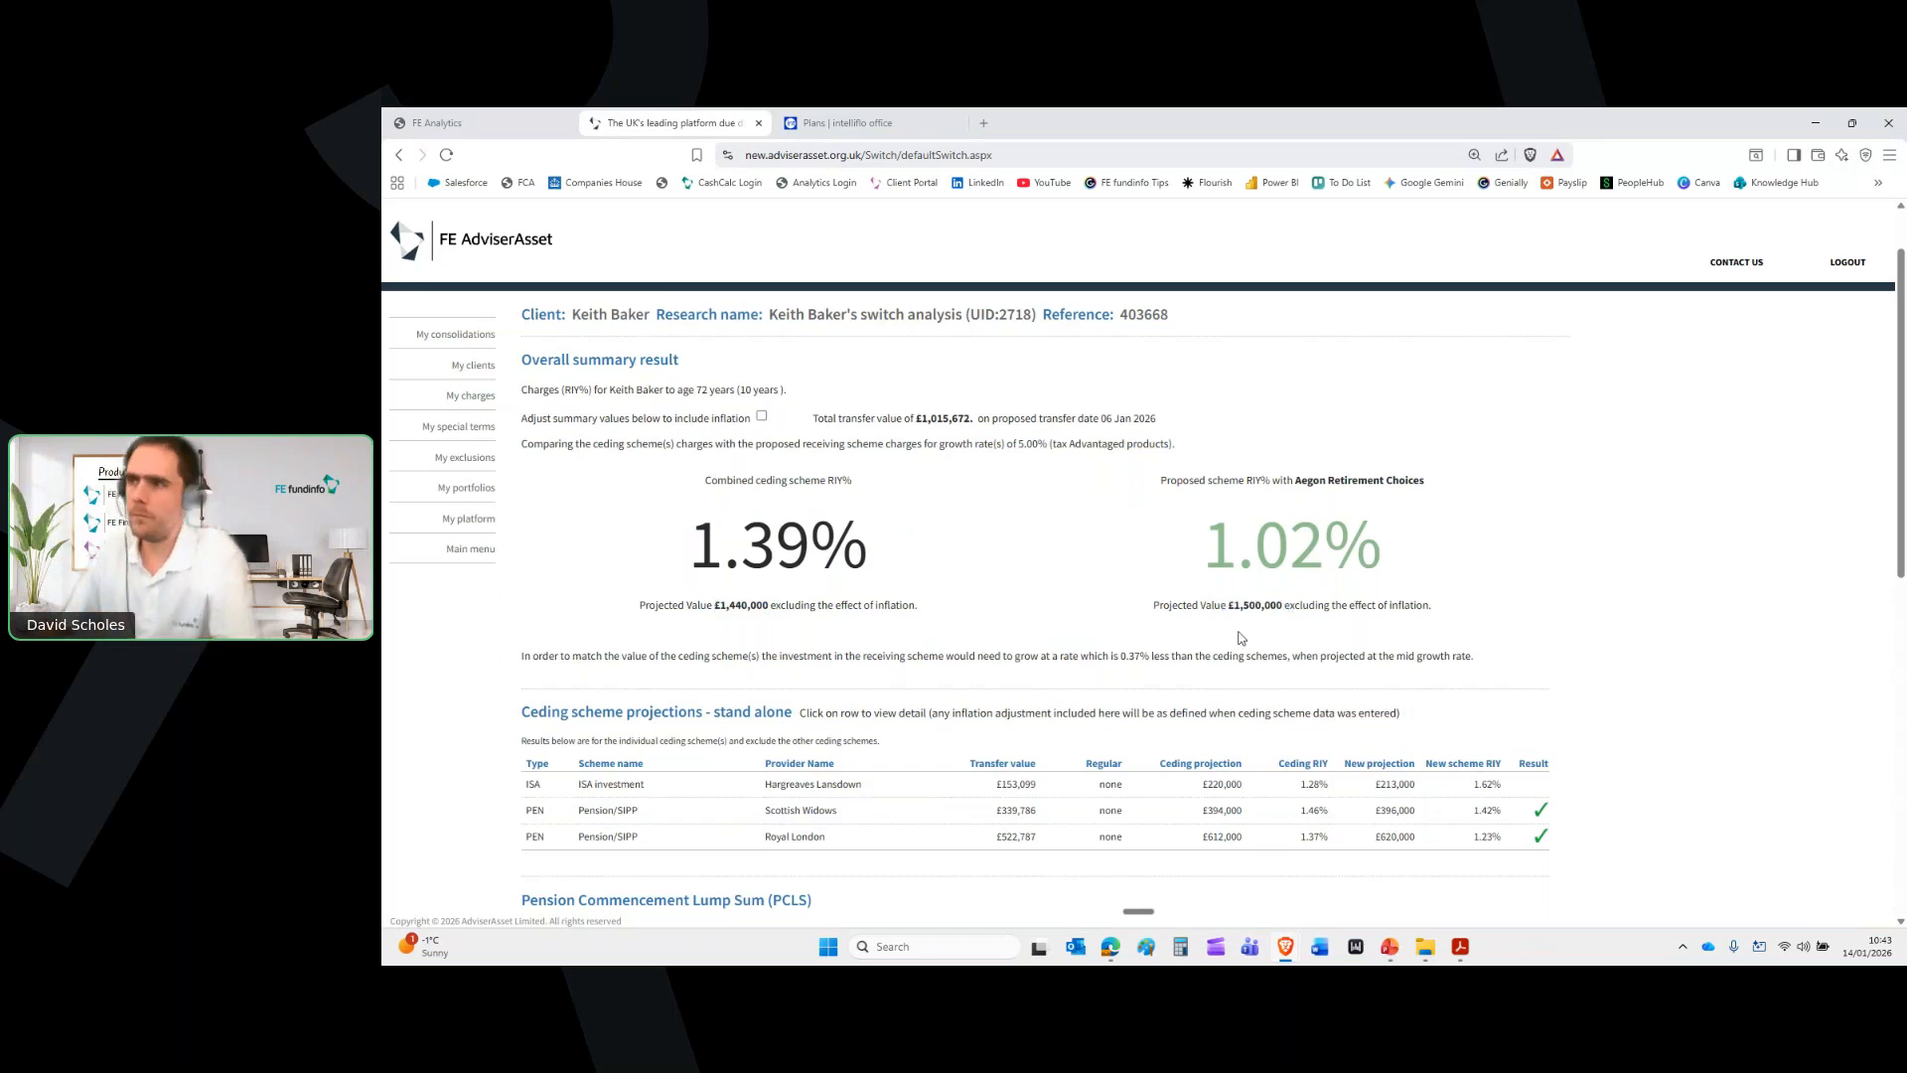
left_click_drag(1145, 657, 1107, 678)
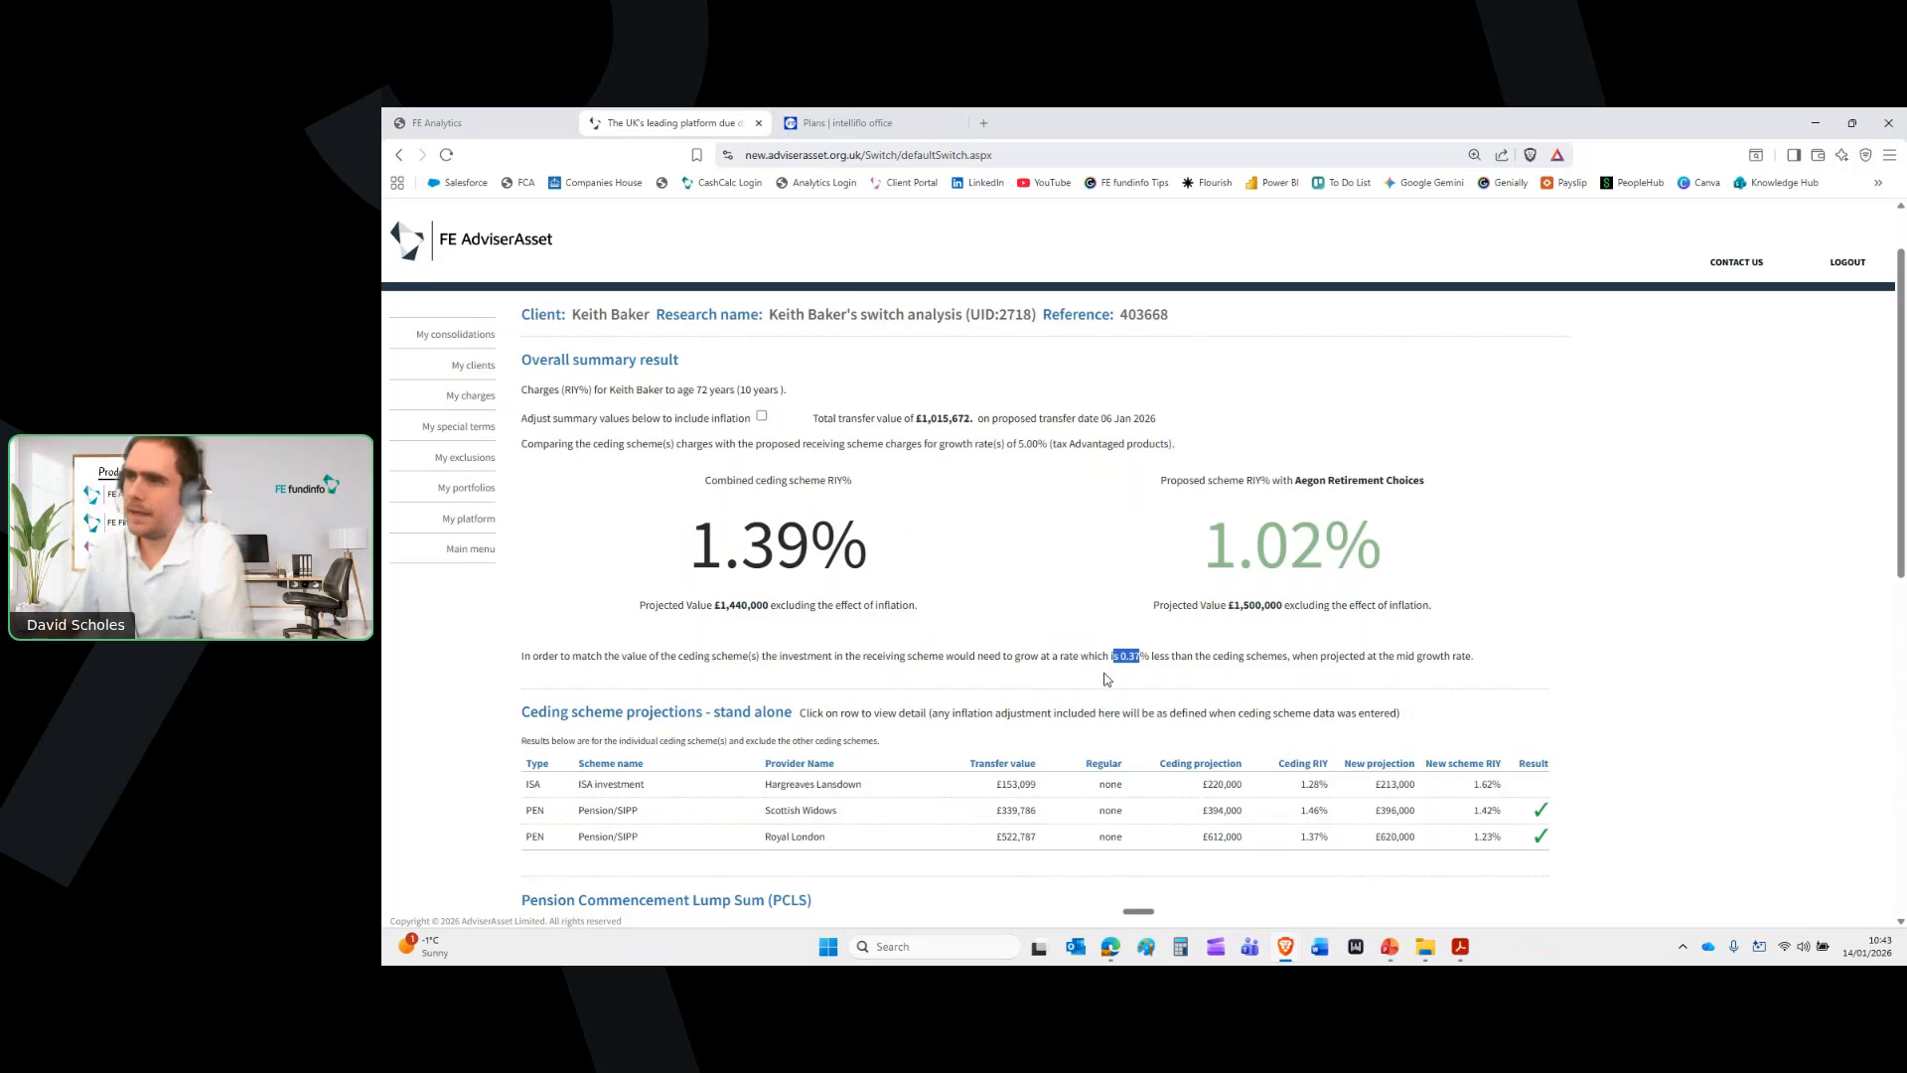
left_click(1597, 653)
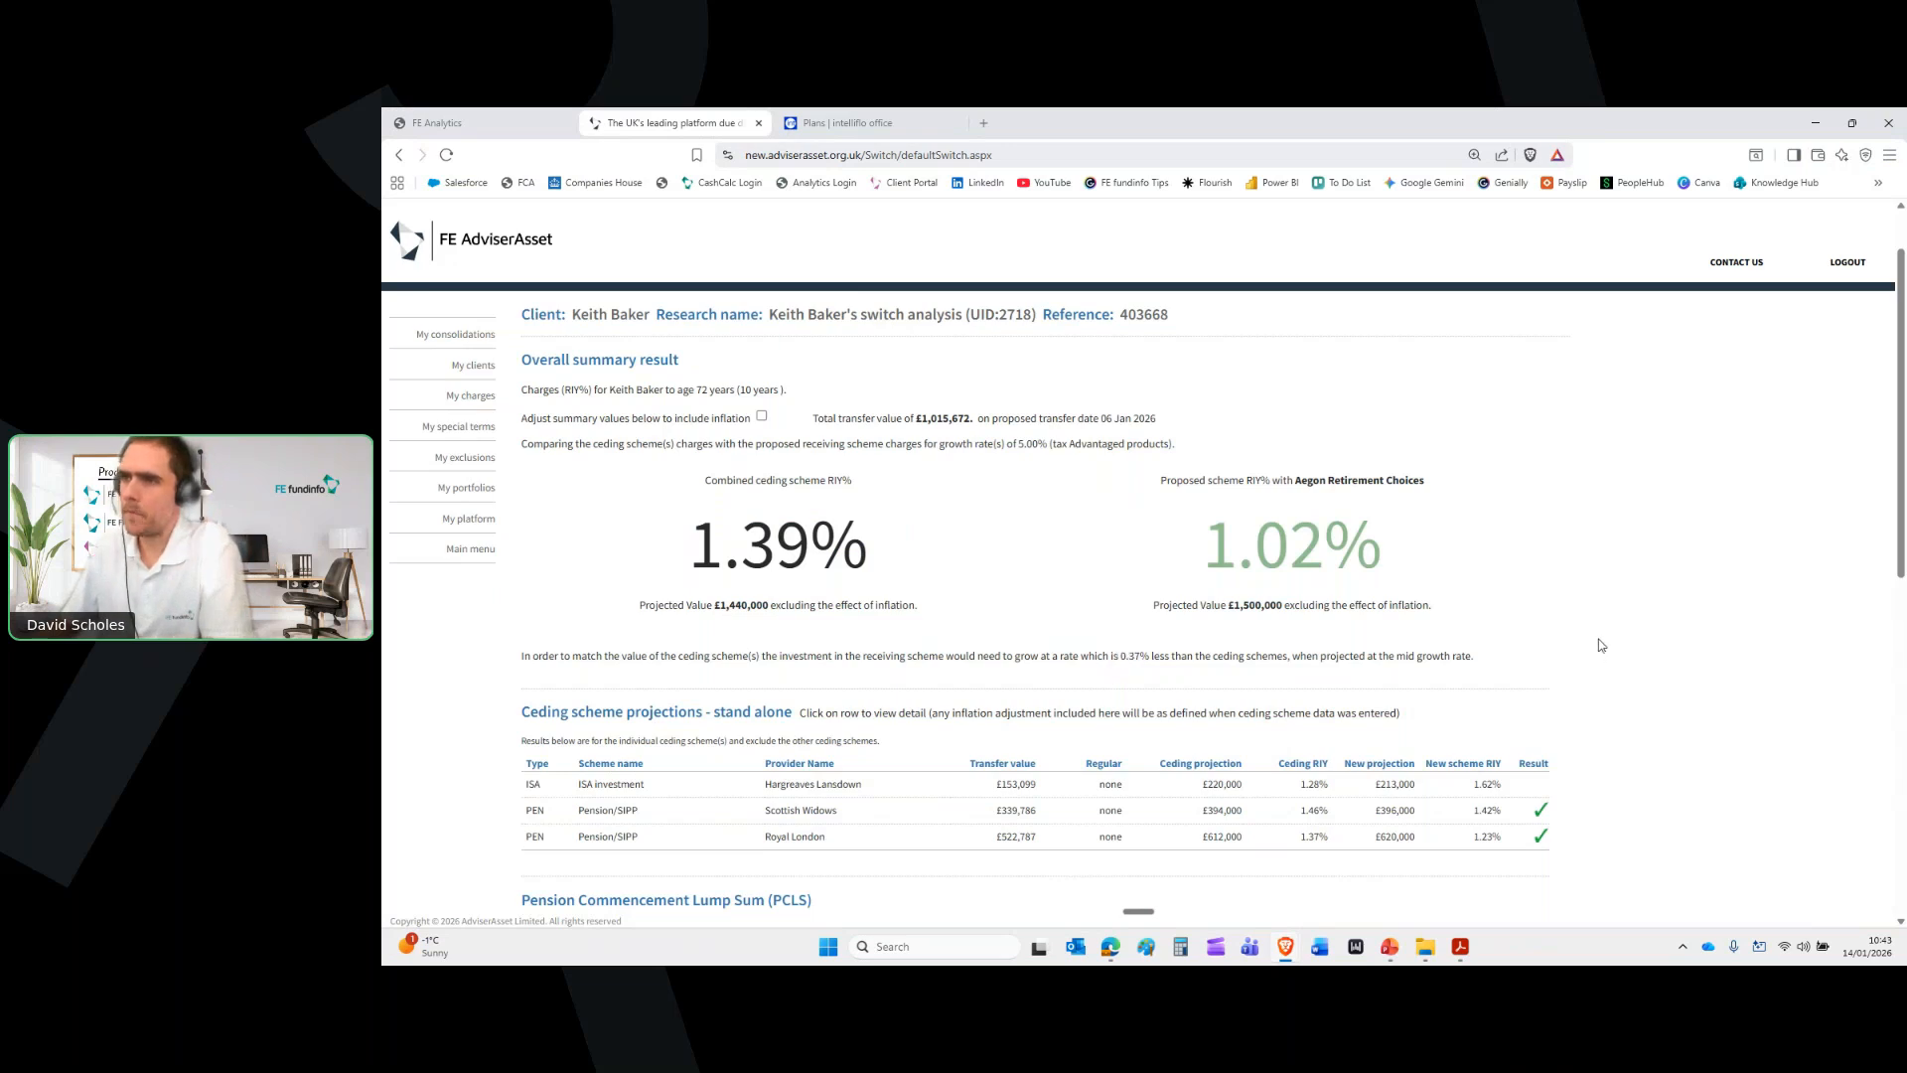
scroll(1278, 552, "down", 2)
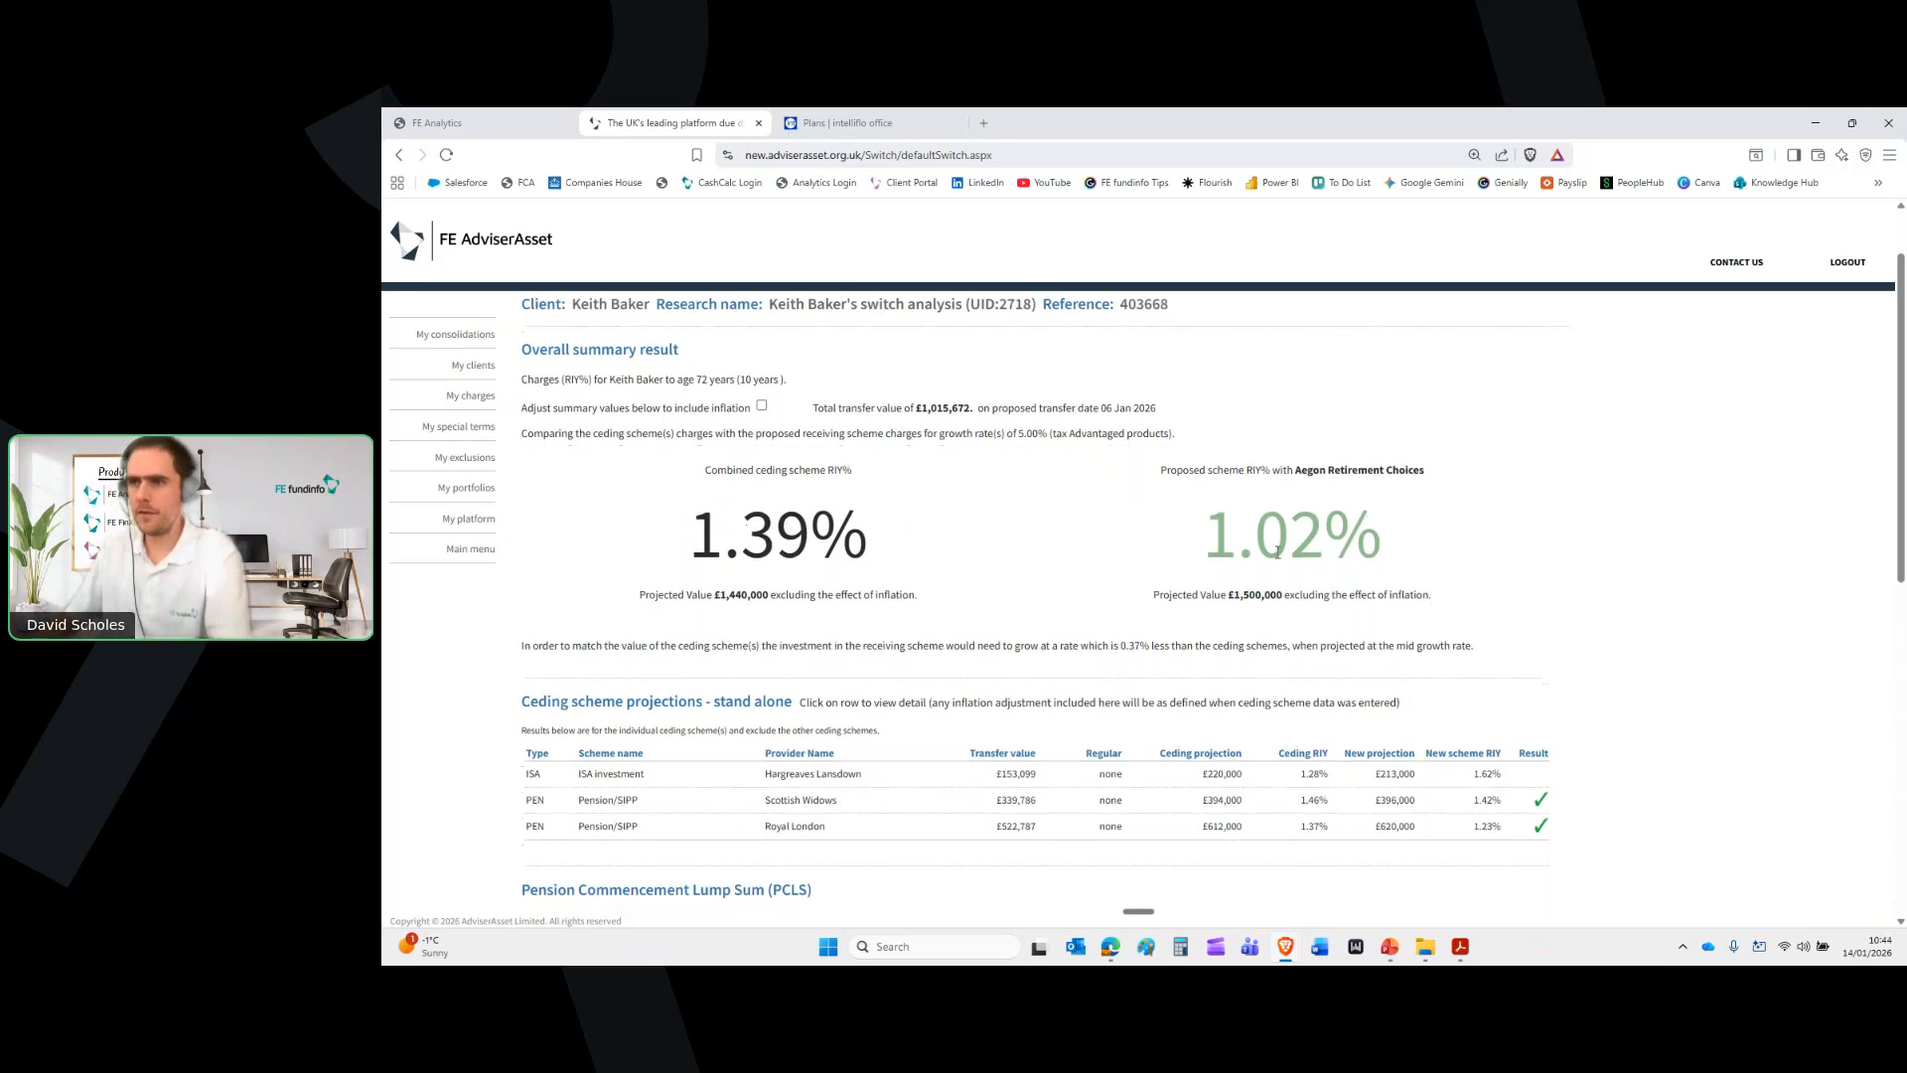
scroll(1279, 551, "down", 7)
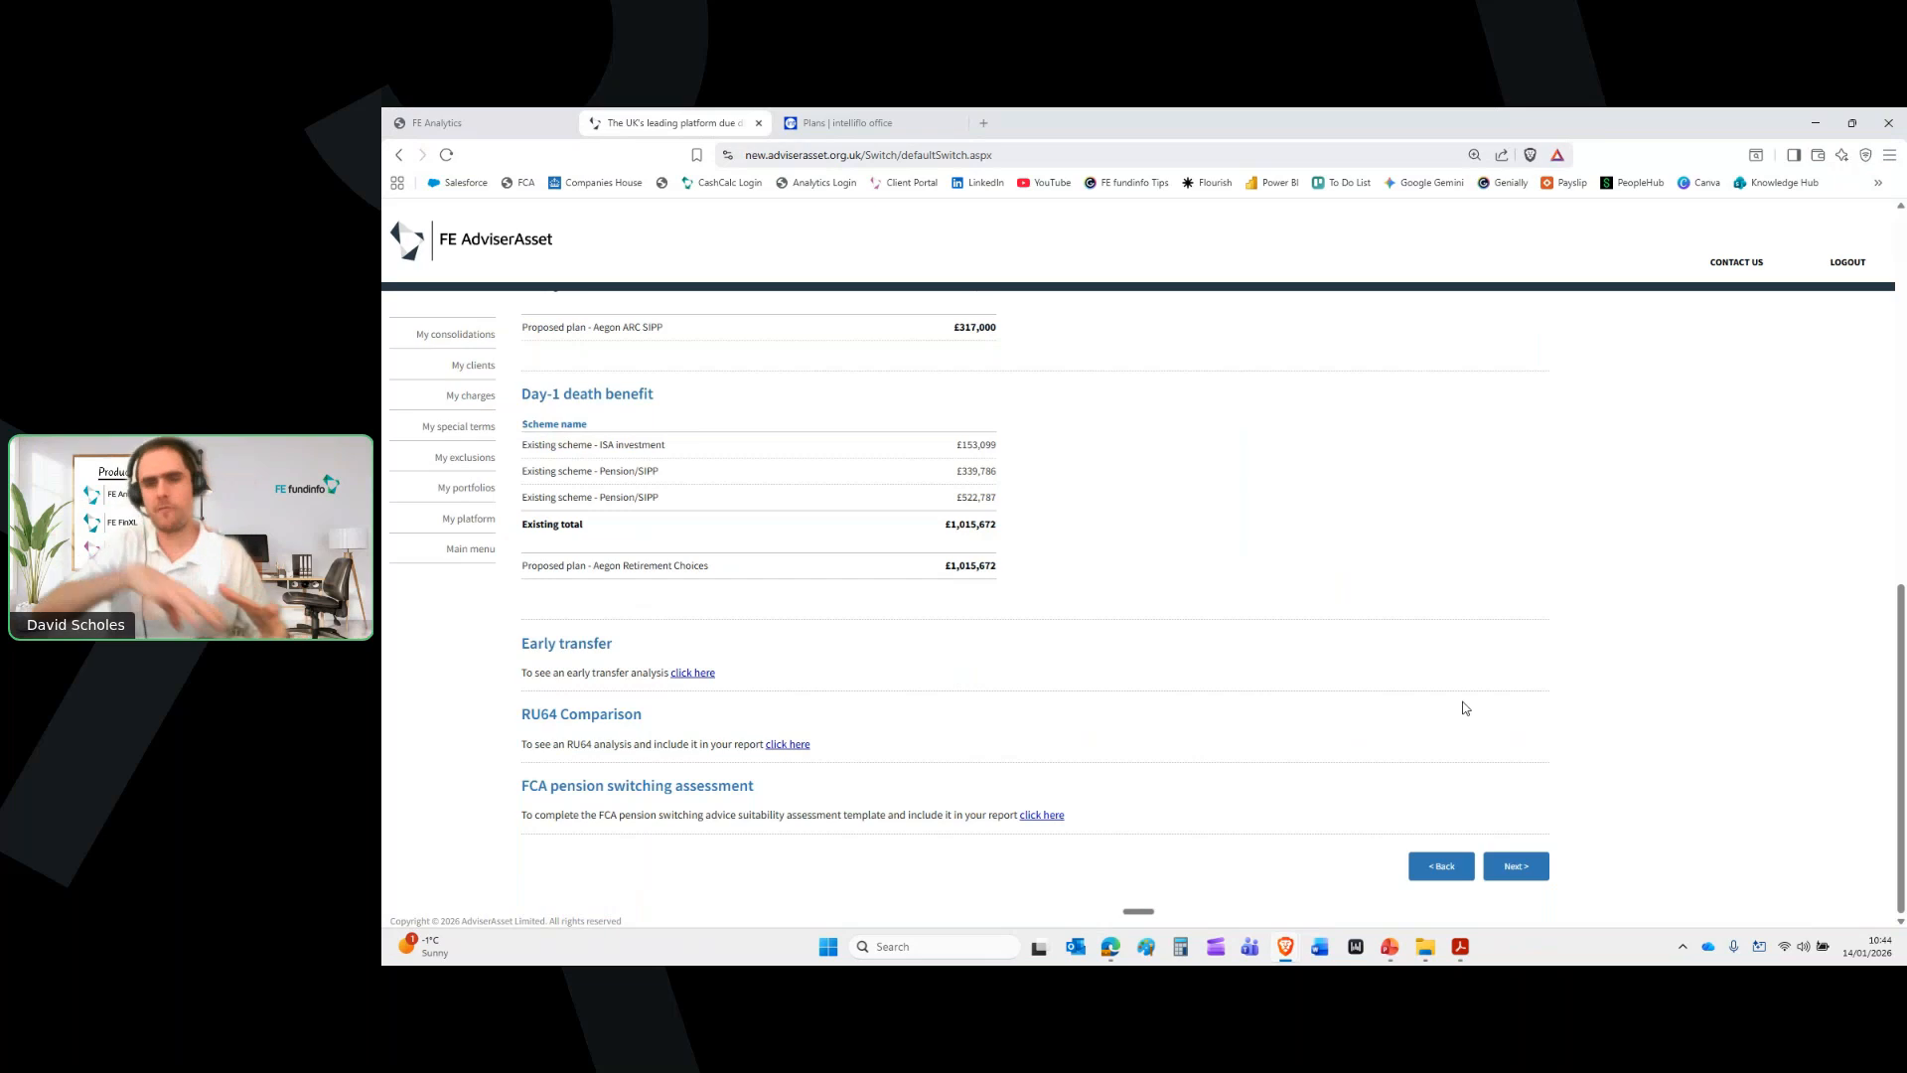
scroll(1379, 668, "up", 8)
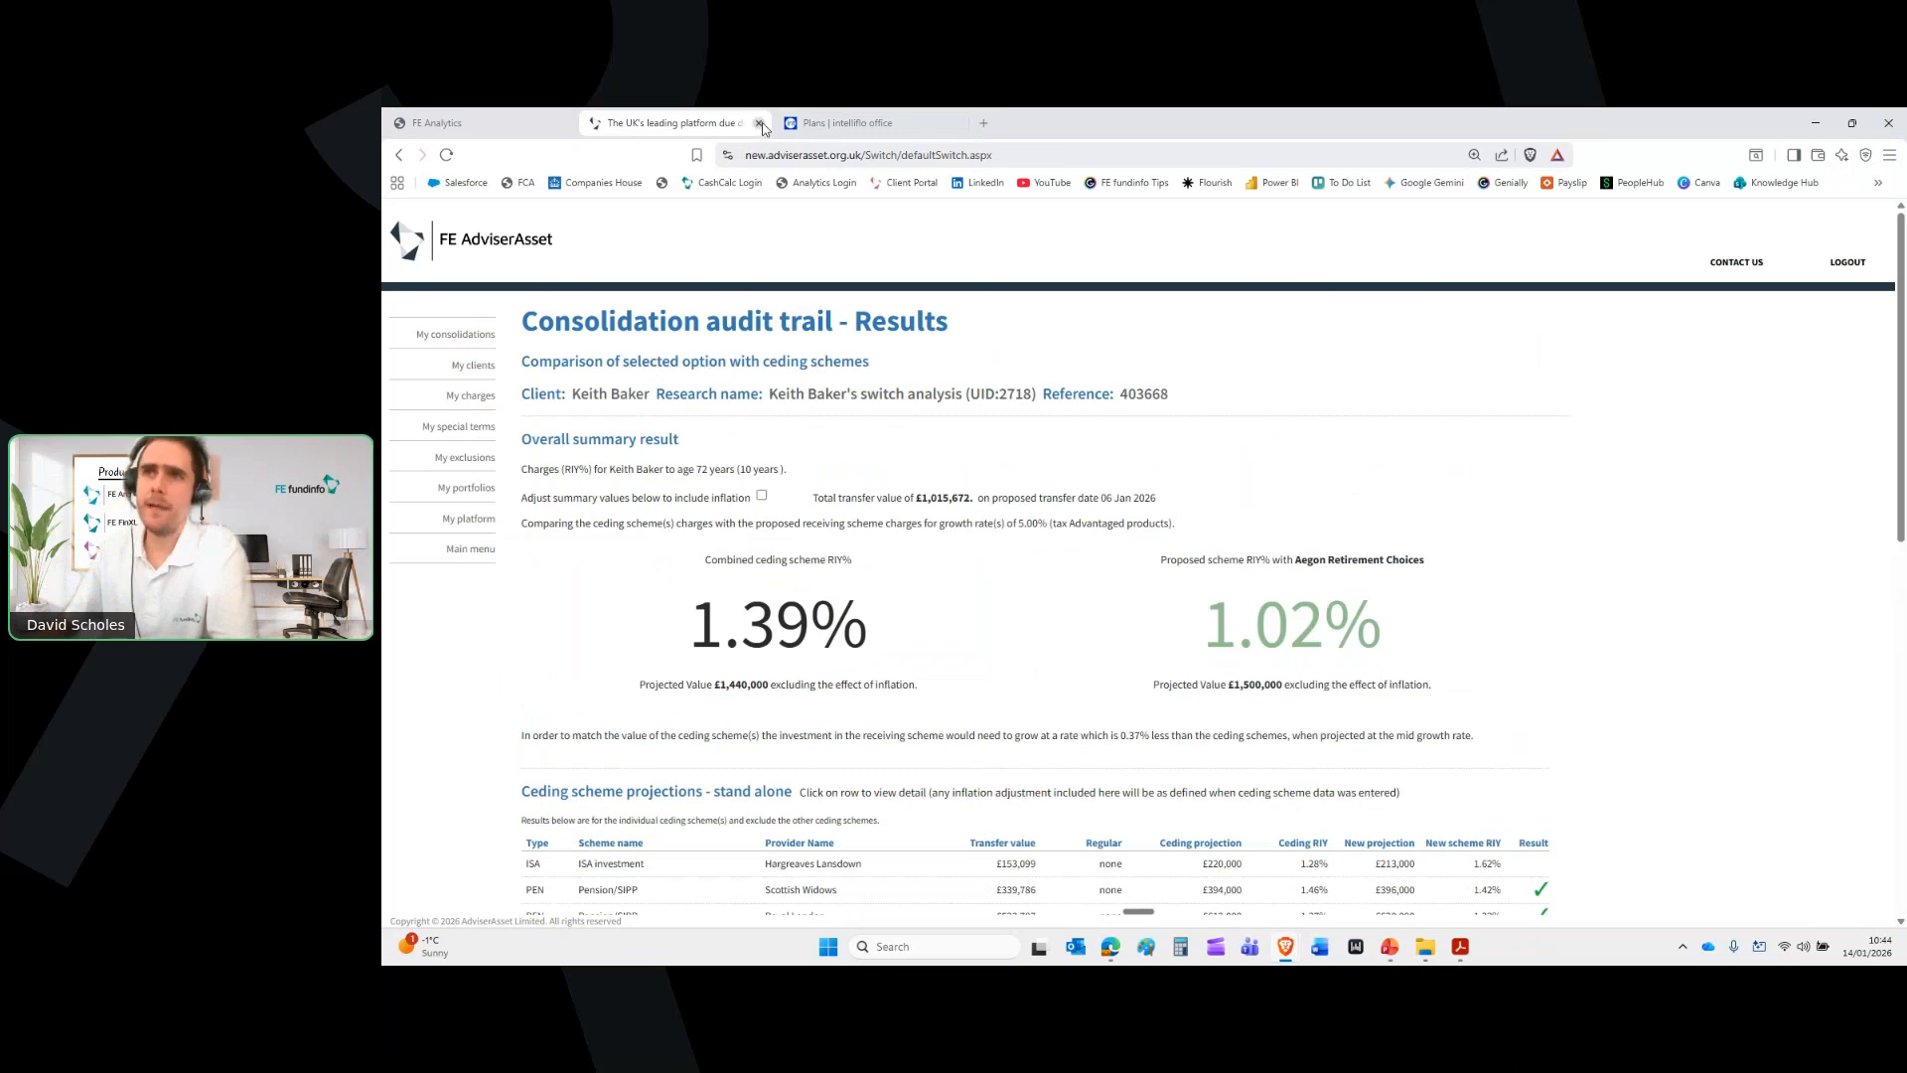
Close the switch analysis tab and launch Platform due diligence from Platform Analysis Tools
left_click(760, 123)
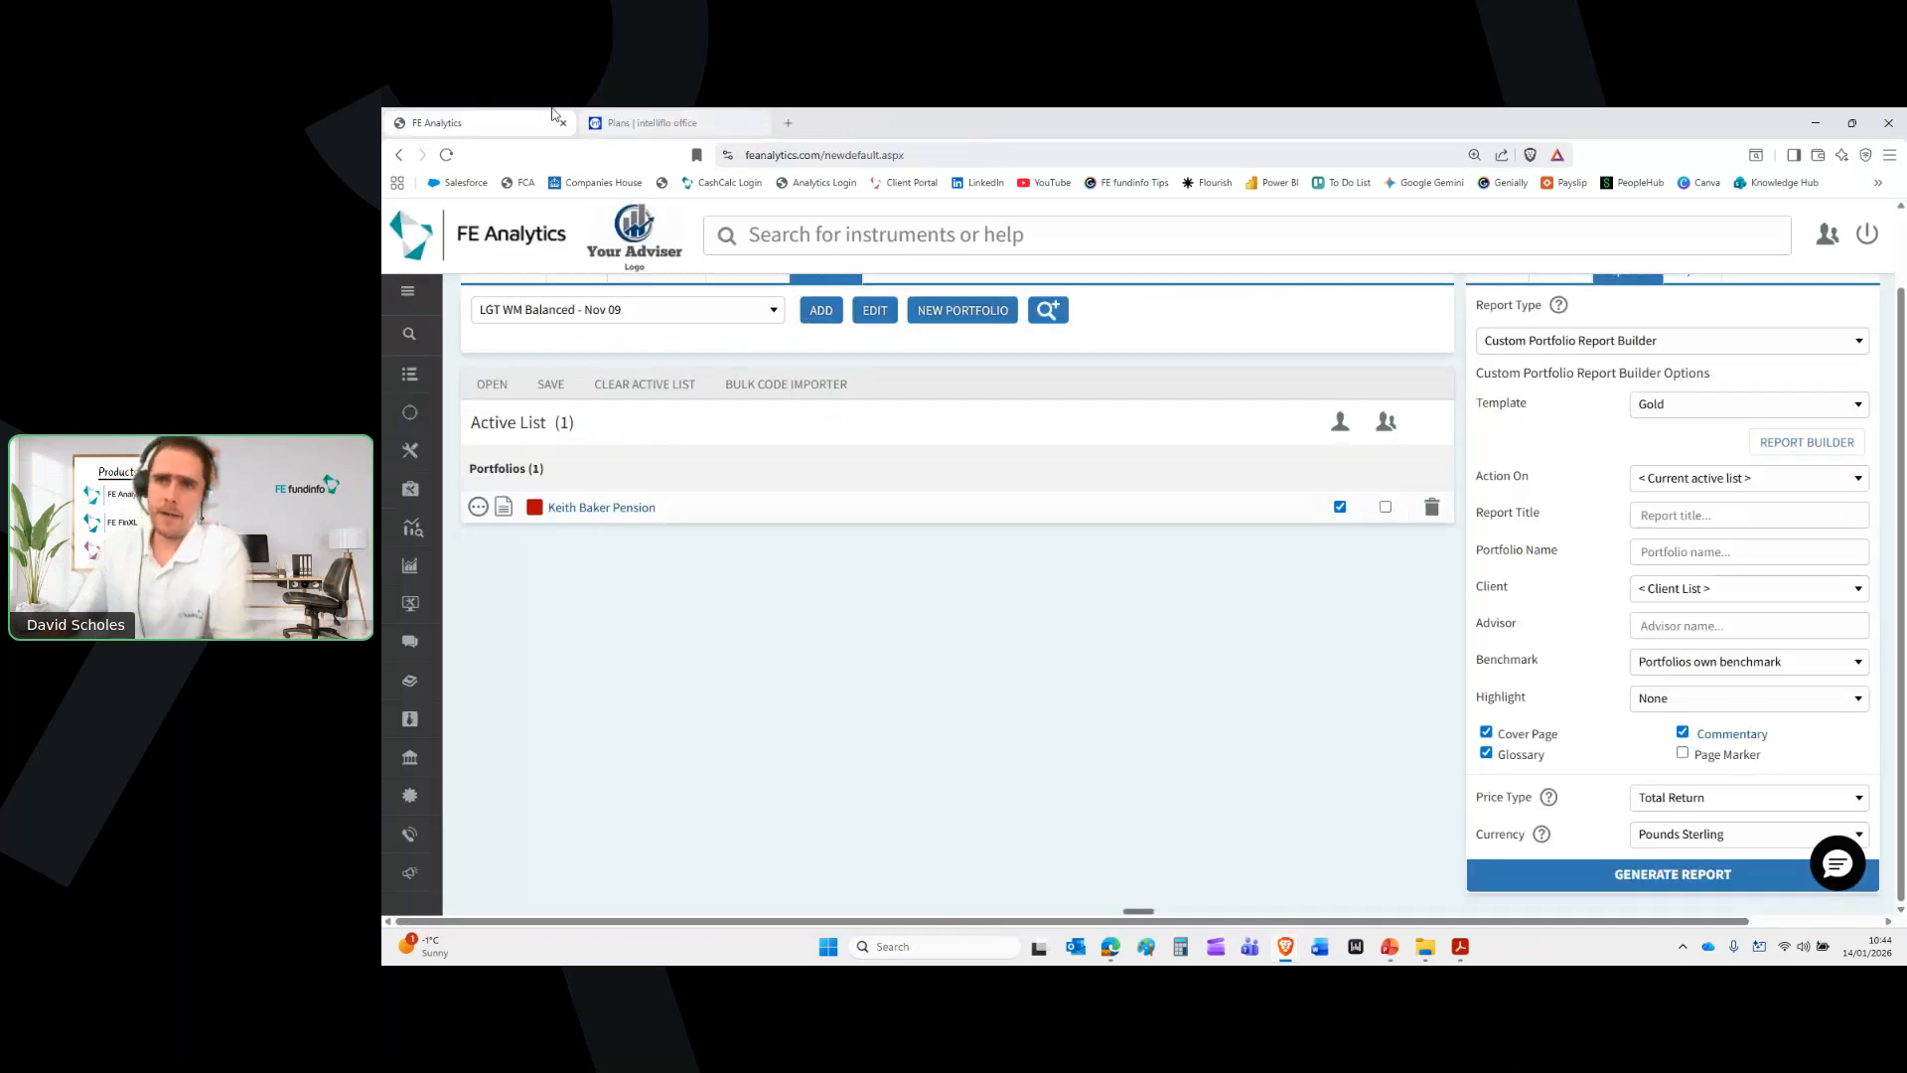
mouse_move(453, 528)
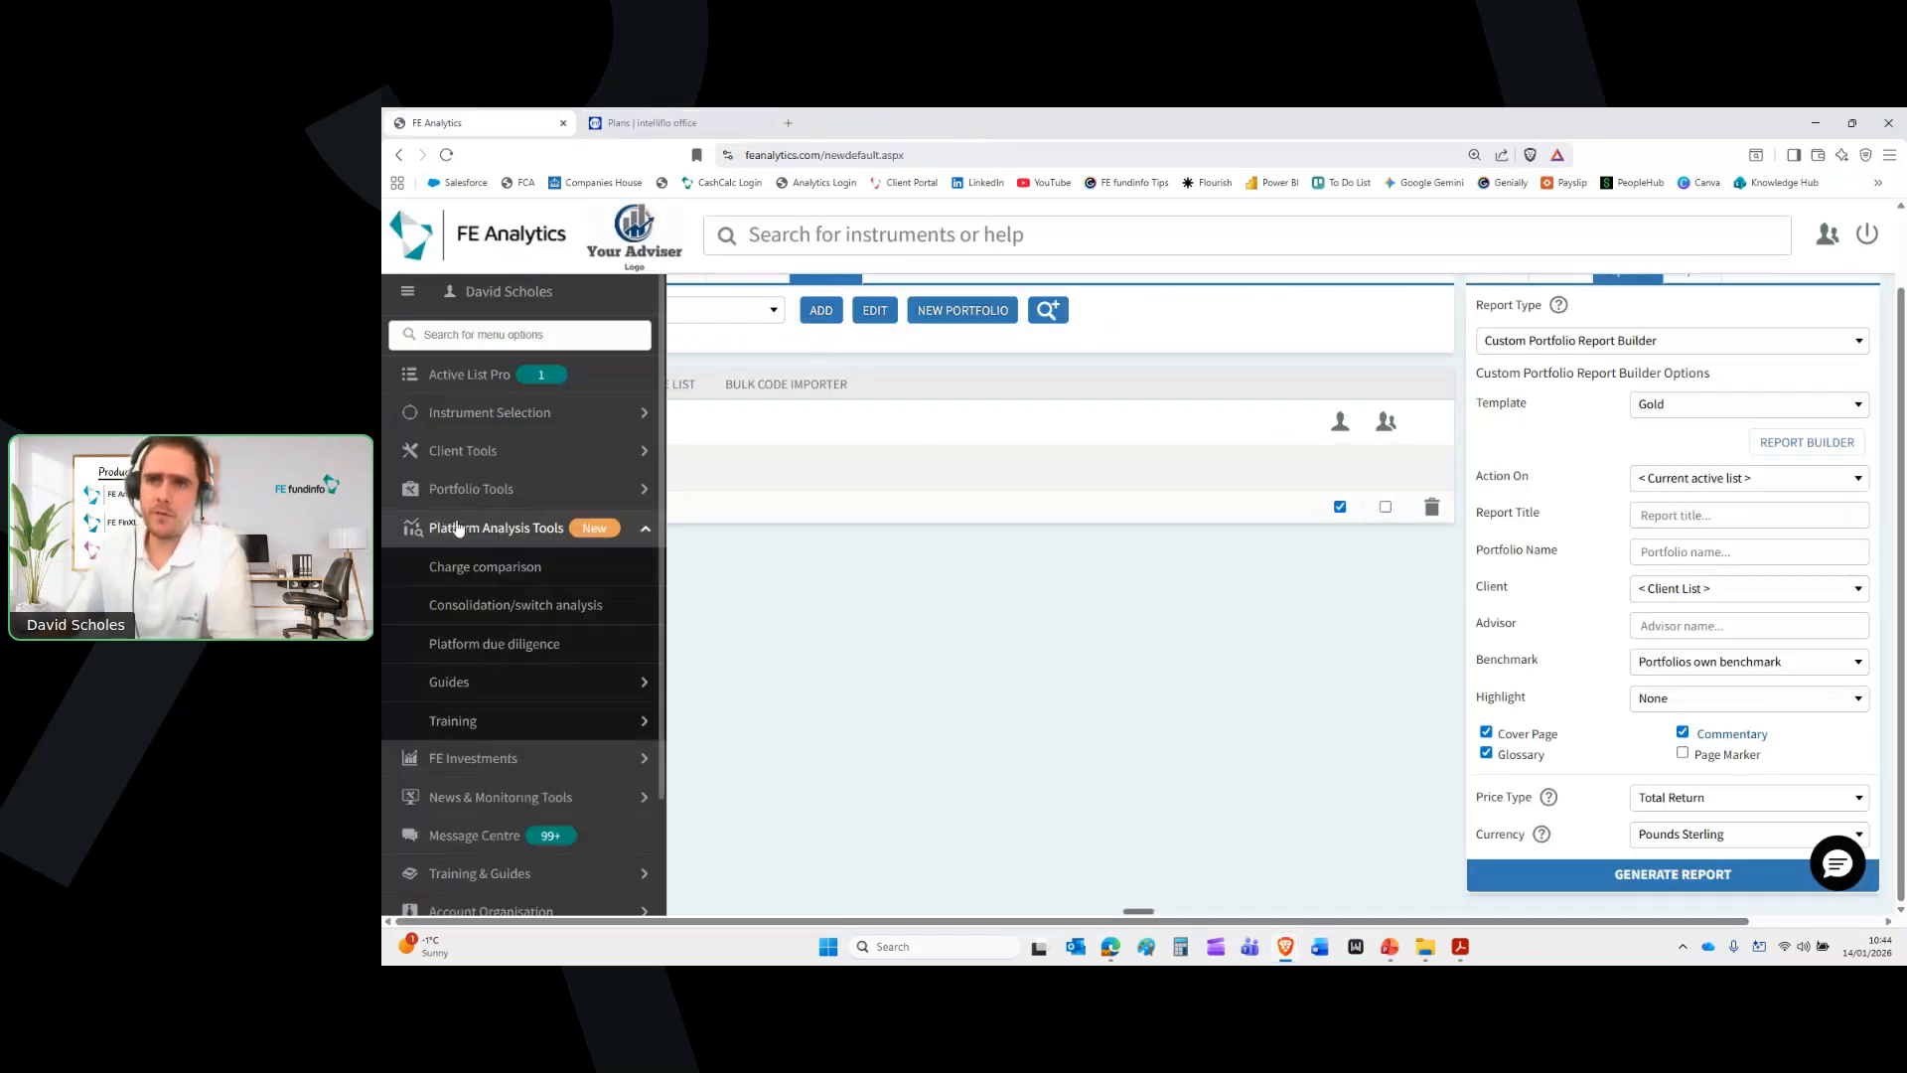
left_click(497, 646)
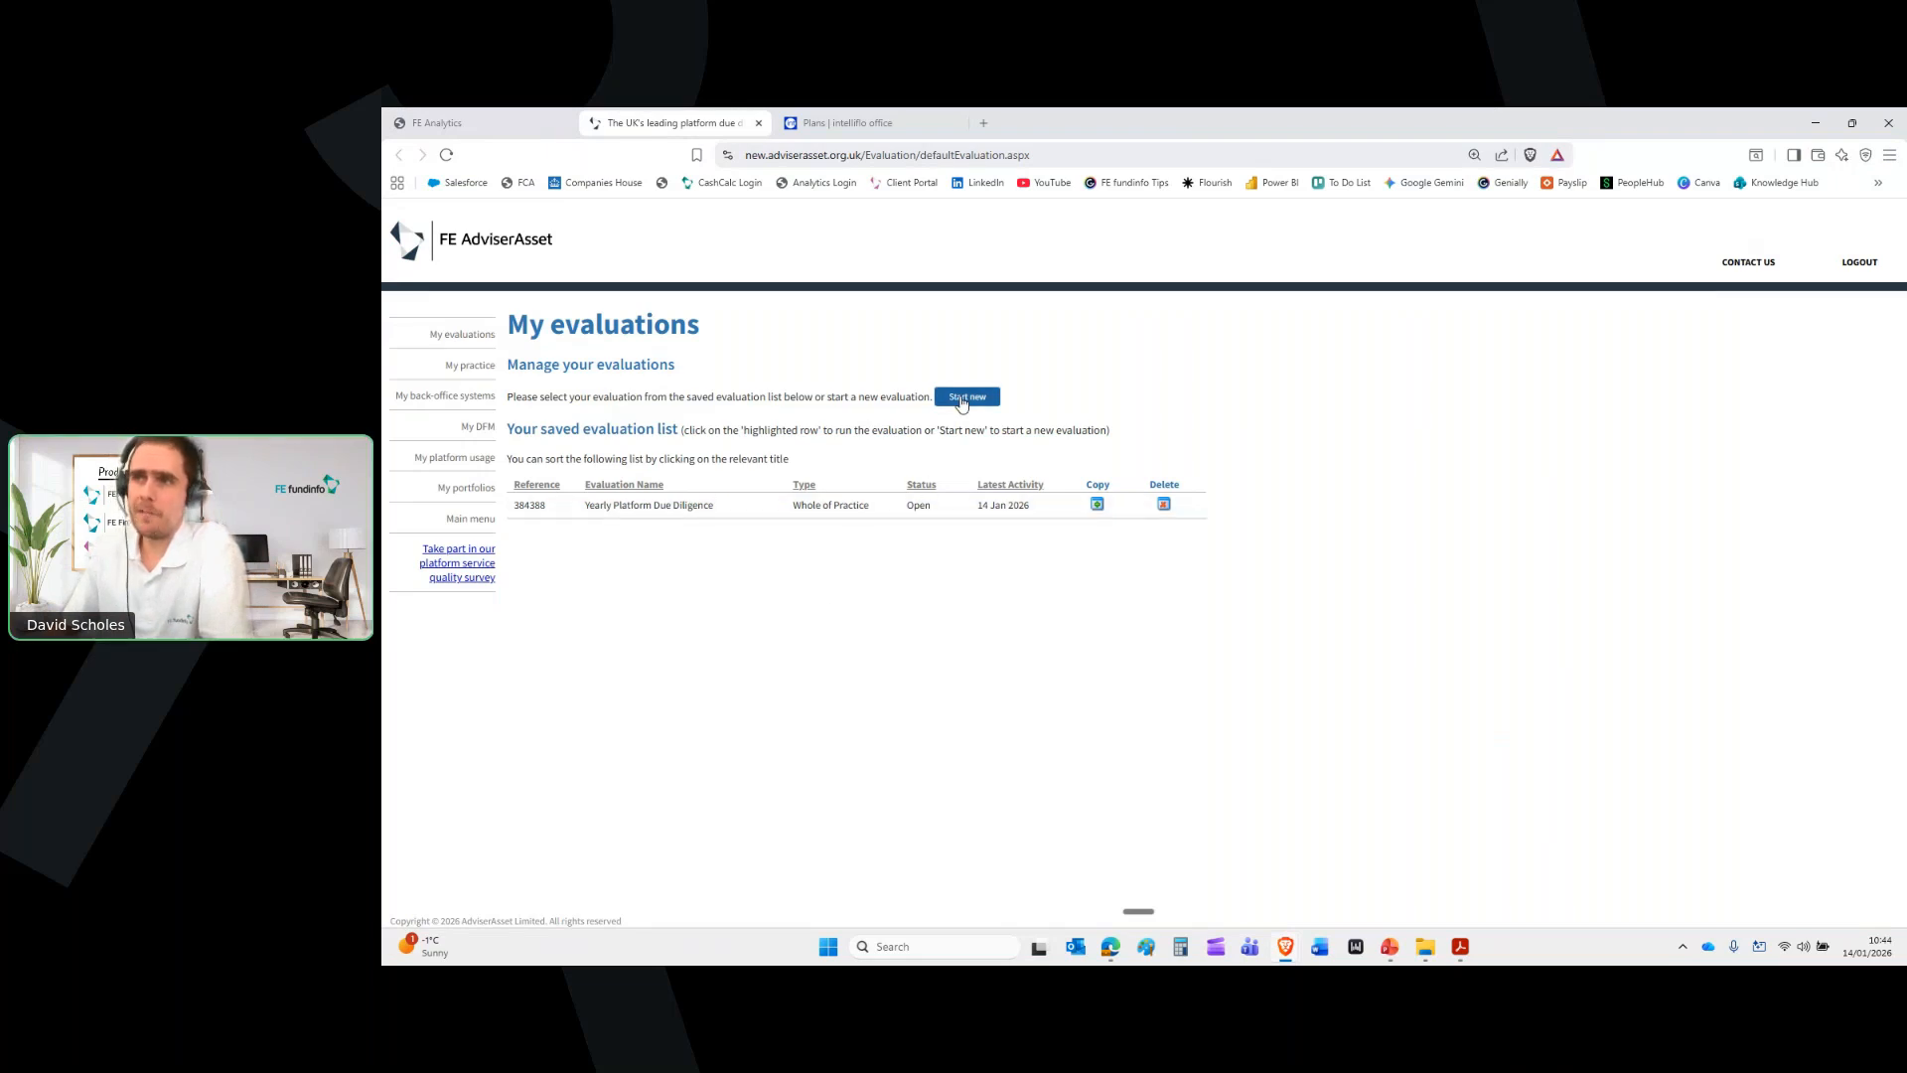
Open the Yearly Platform Due Diligence evaluation and review its Fund List requirements
left_click(898, 513)
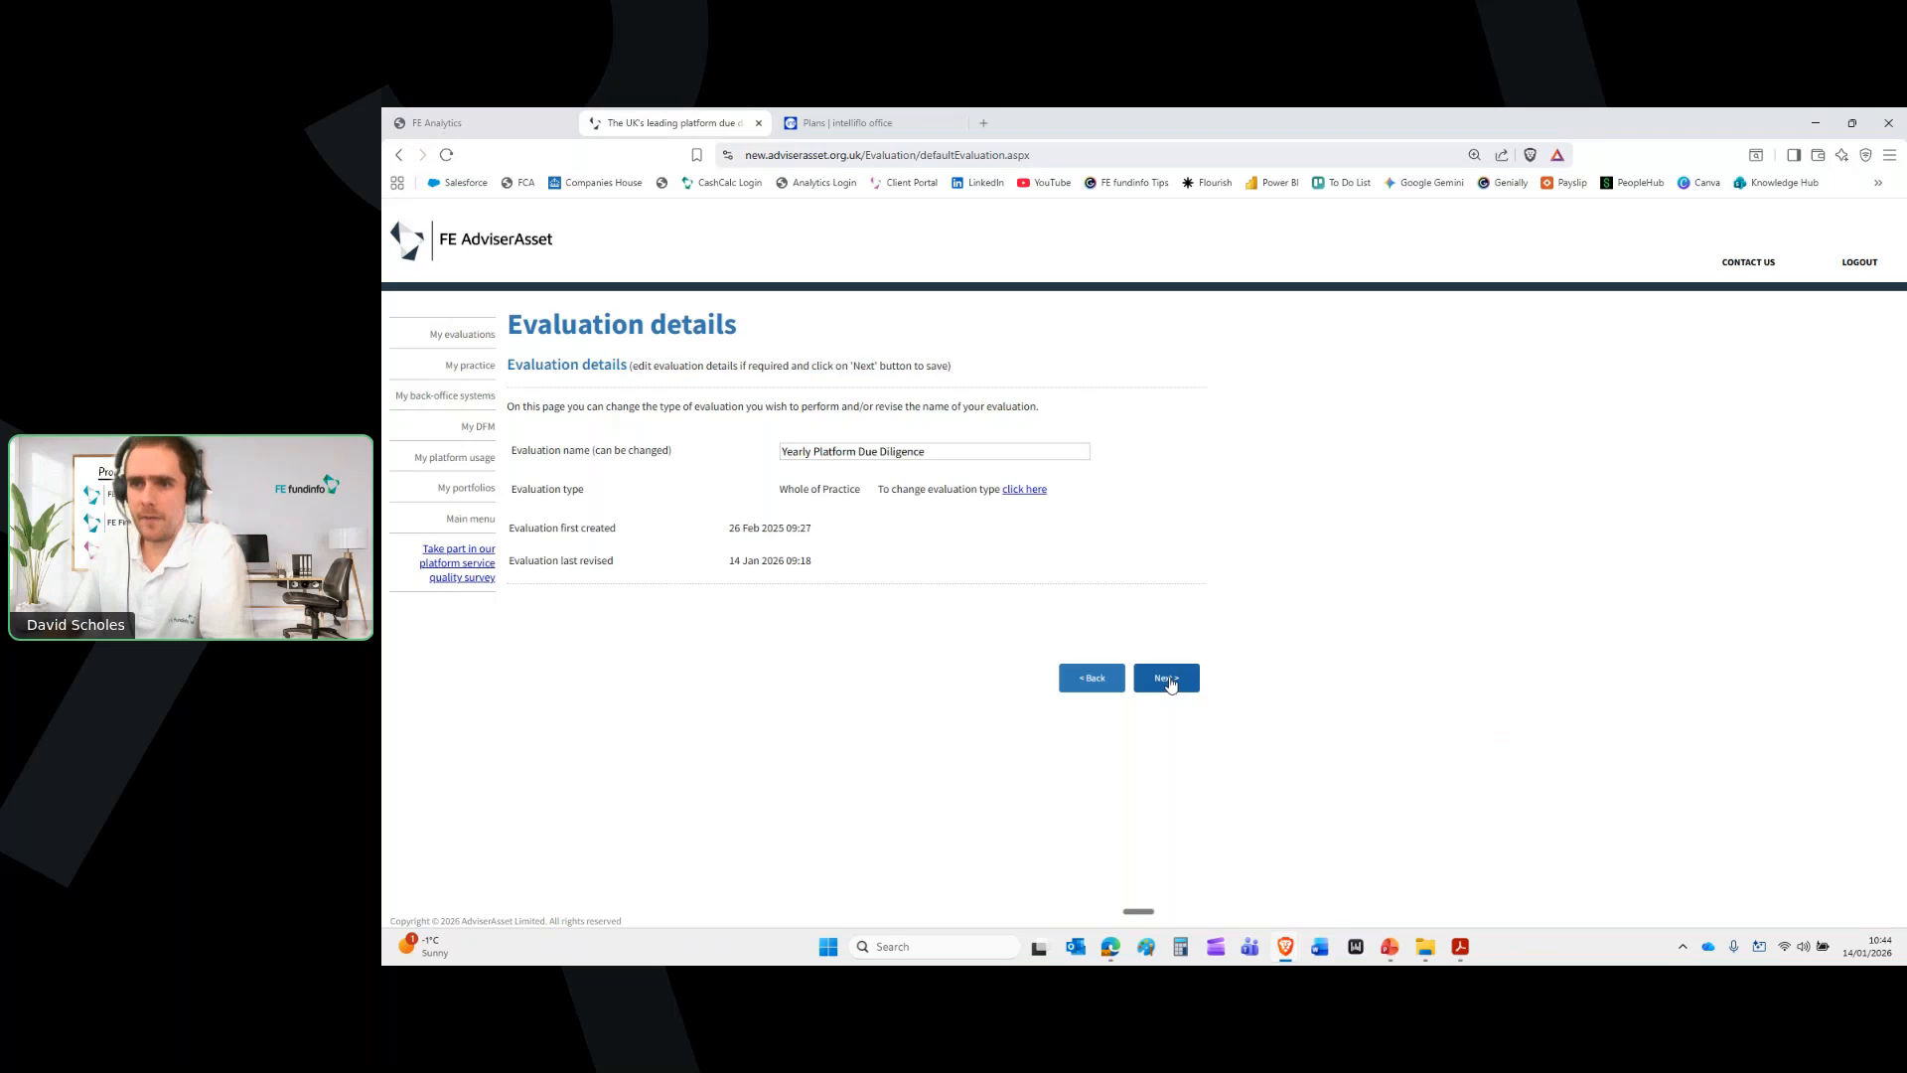
left_click(1171, 680)
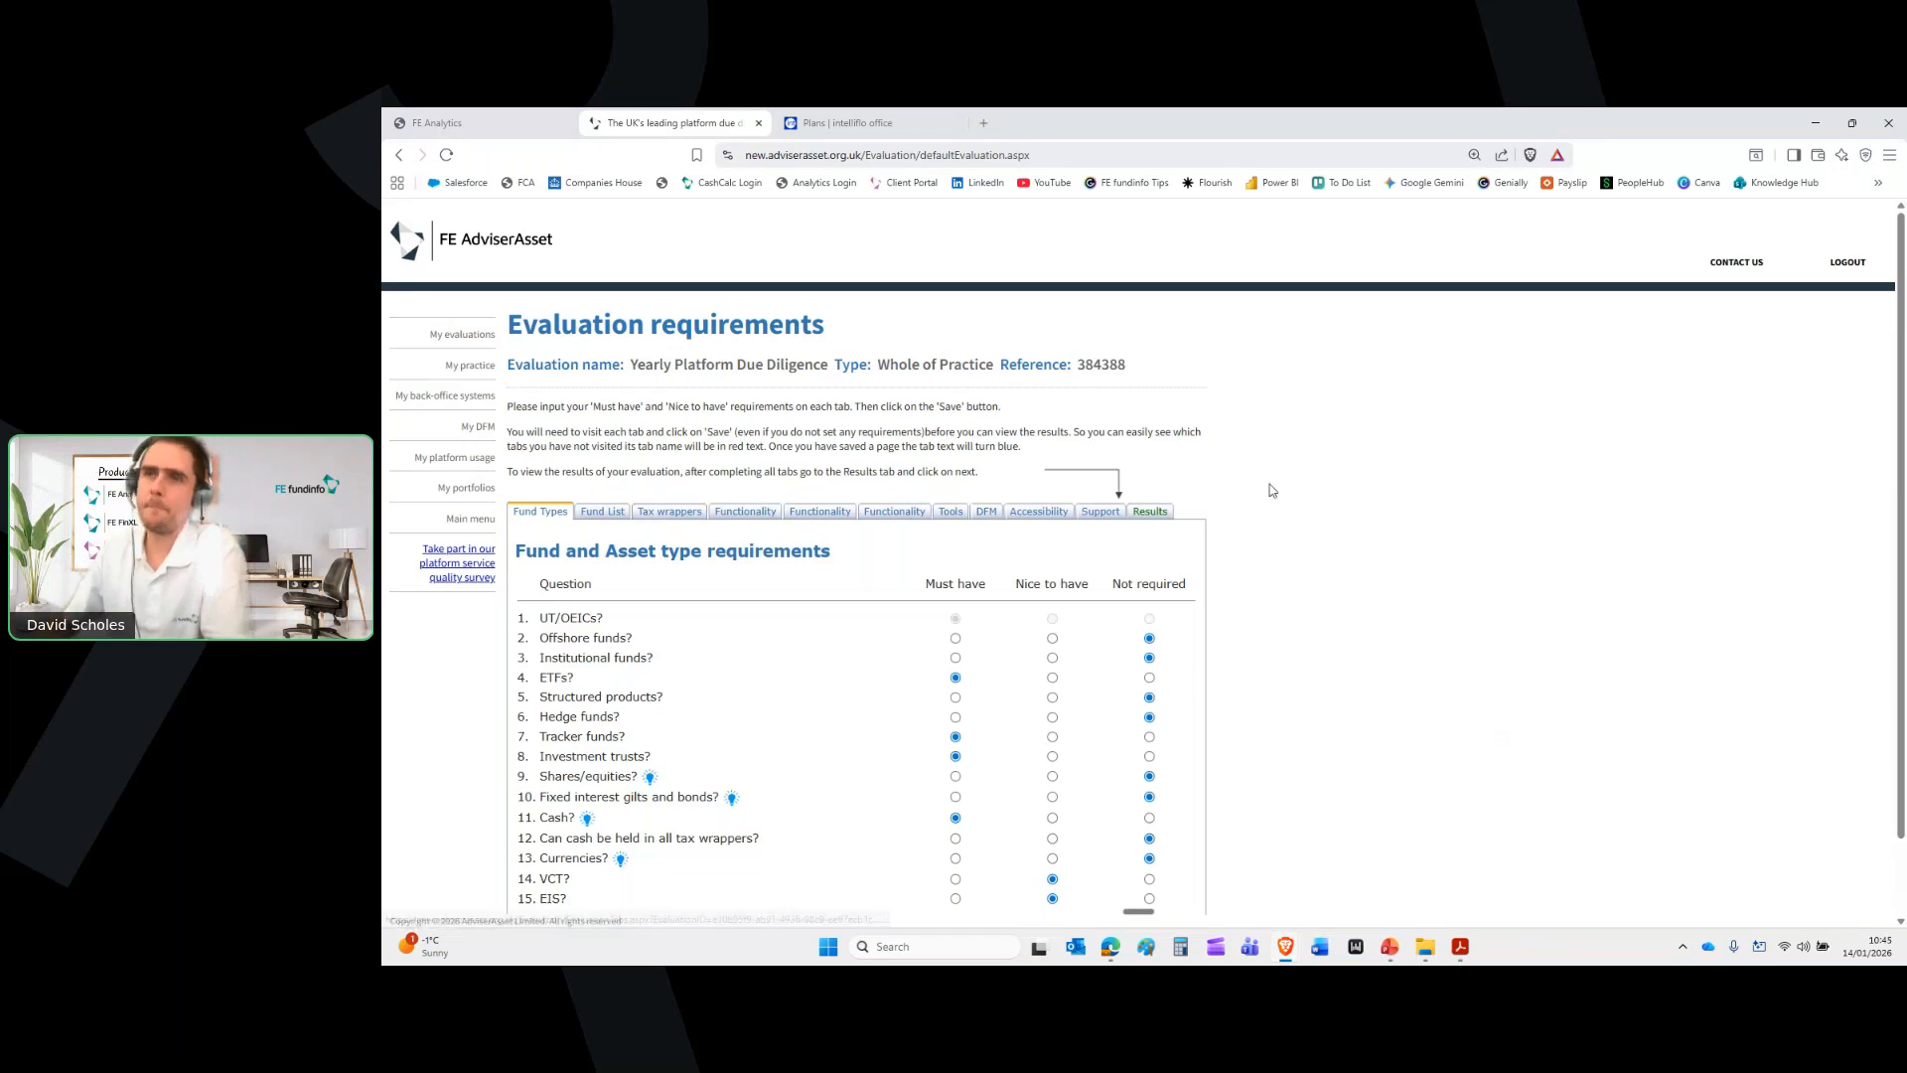
scroll(1274, 493, "down", 1)
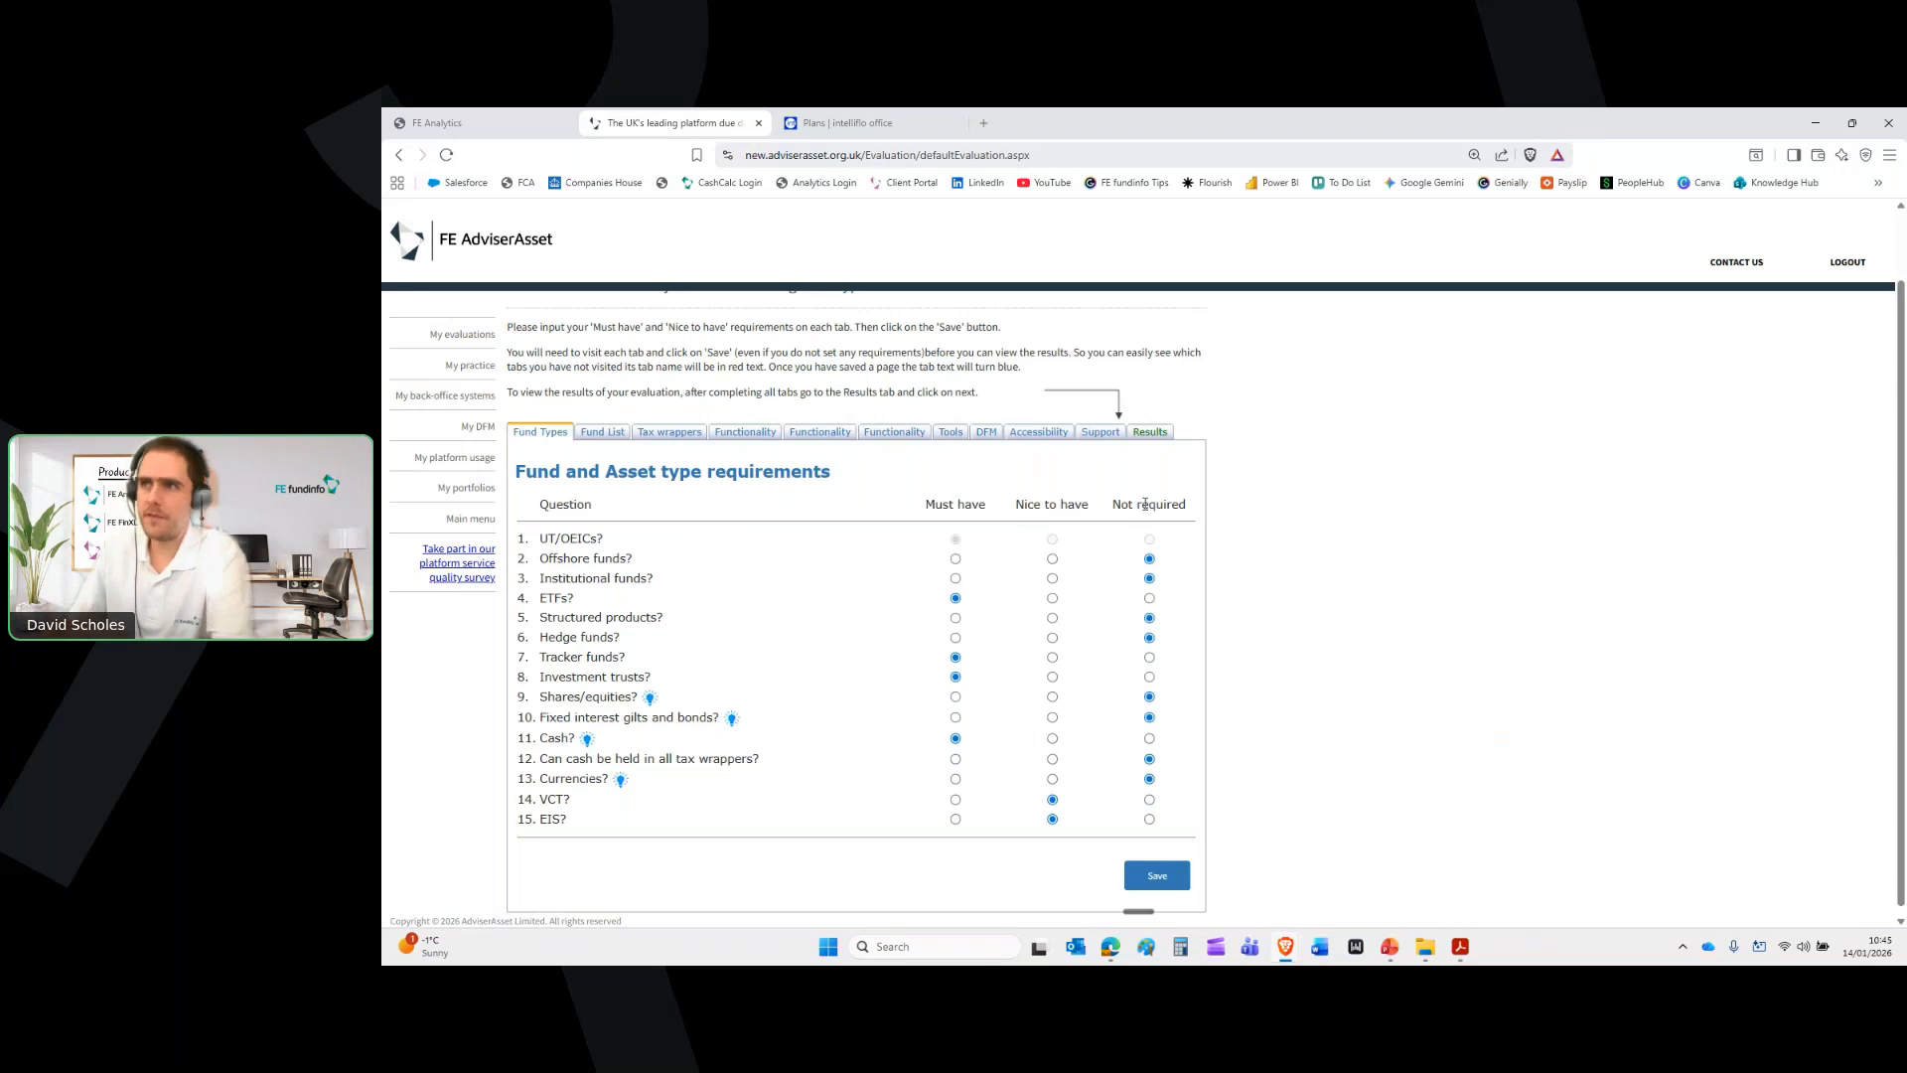
left_click(592, 435)
scroll(901, 575, "down", 2)
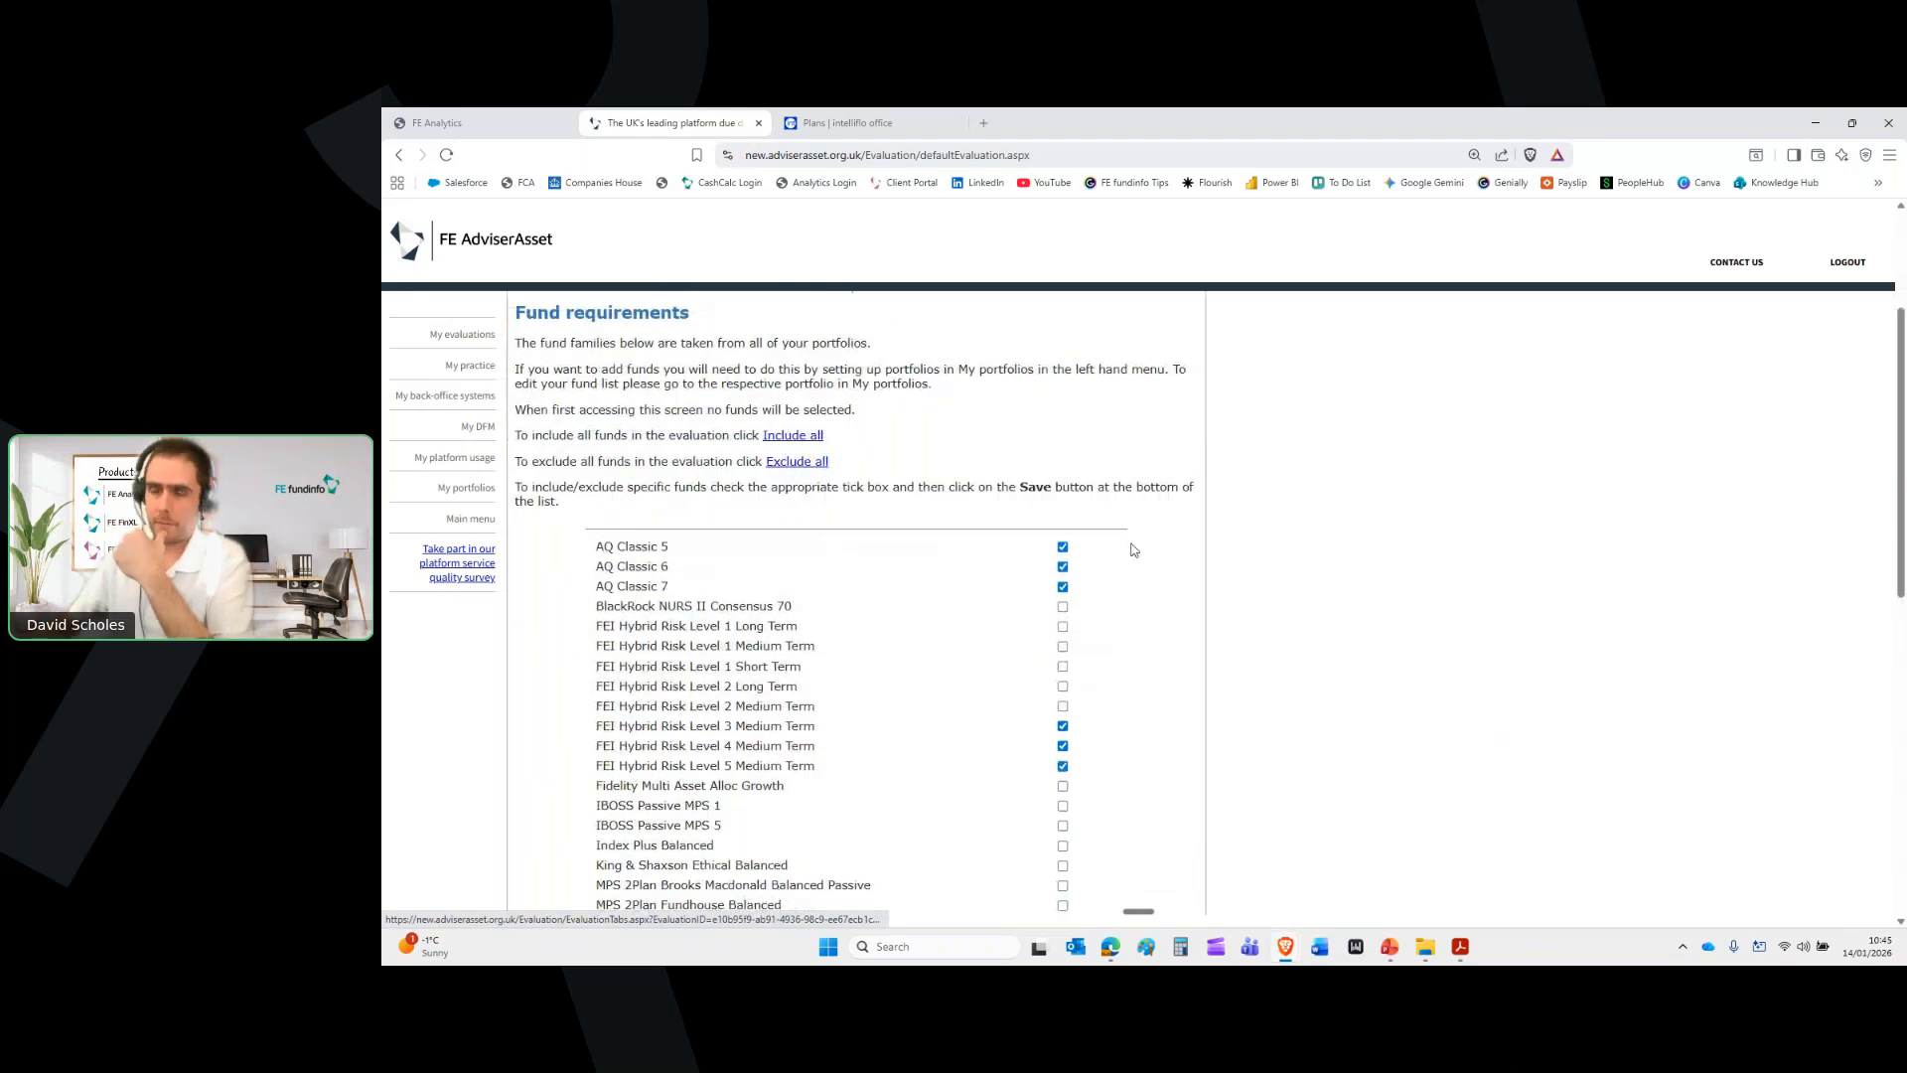
scroll(979, 740, "up", 1)
scroll(978, 742, "up", 3)
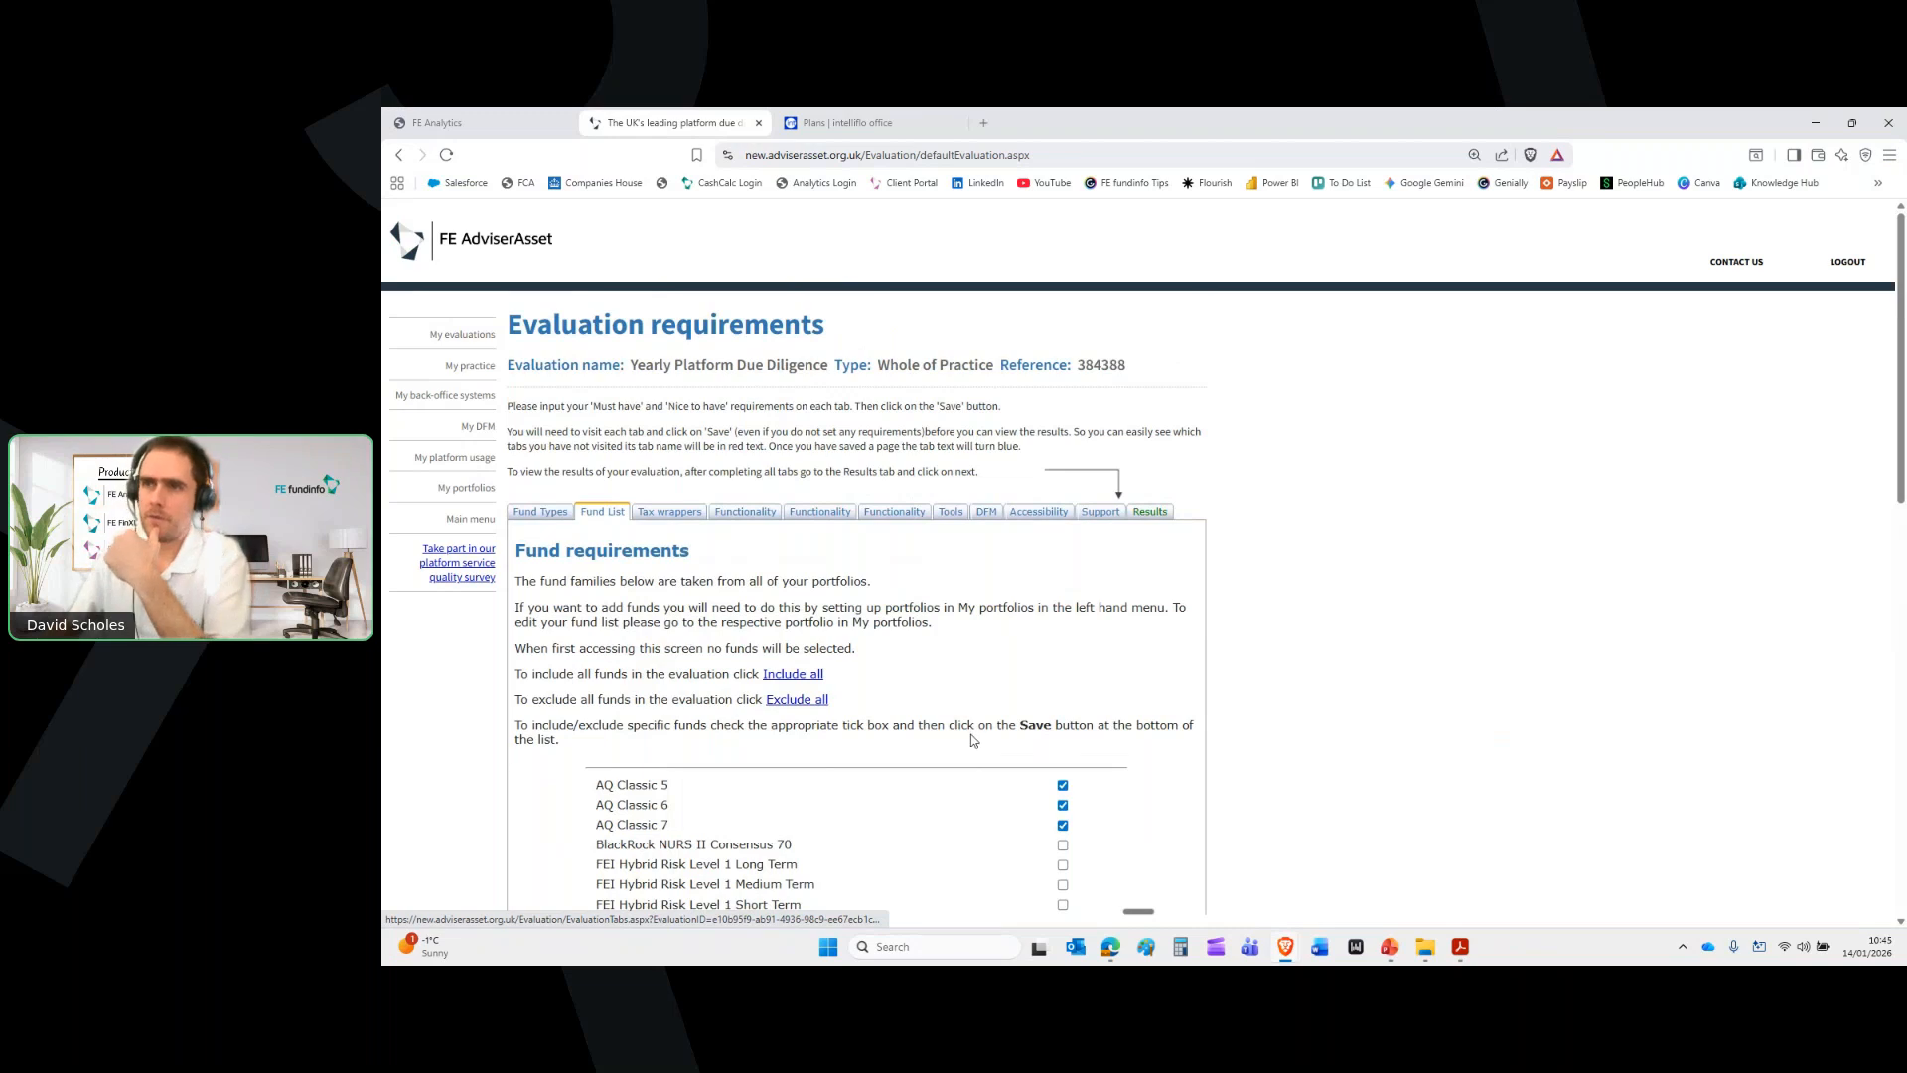
Review the Tax wrappers, Functionality, Tools, DFM, Accessibility and Support requirements, then the Results summary
left_click(684, 522)
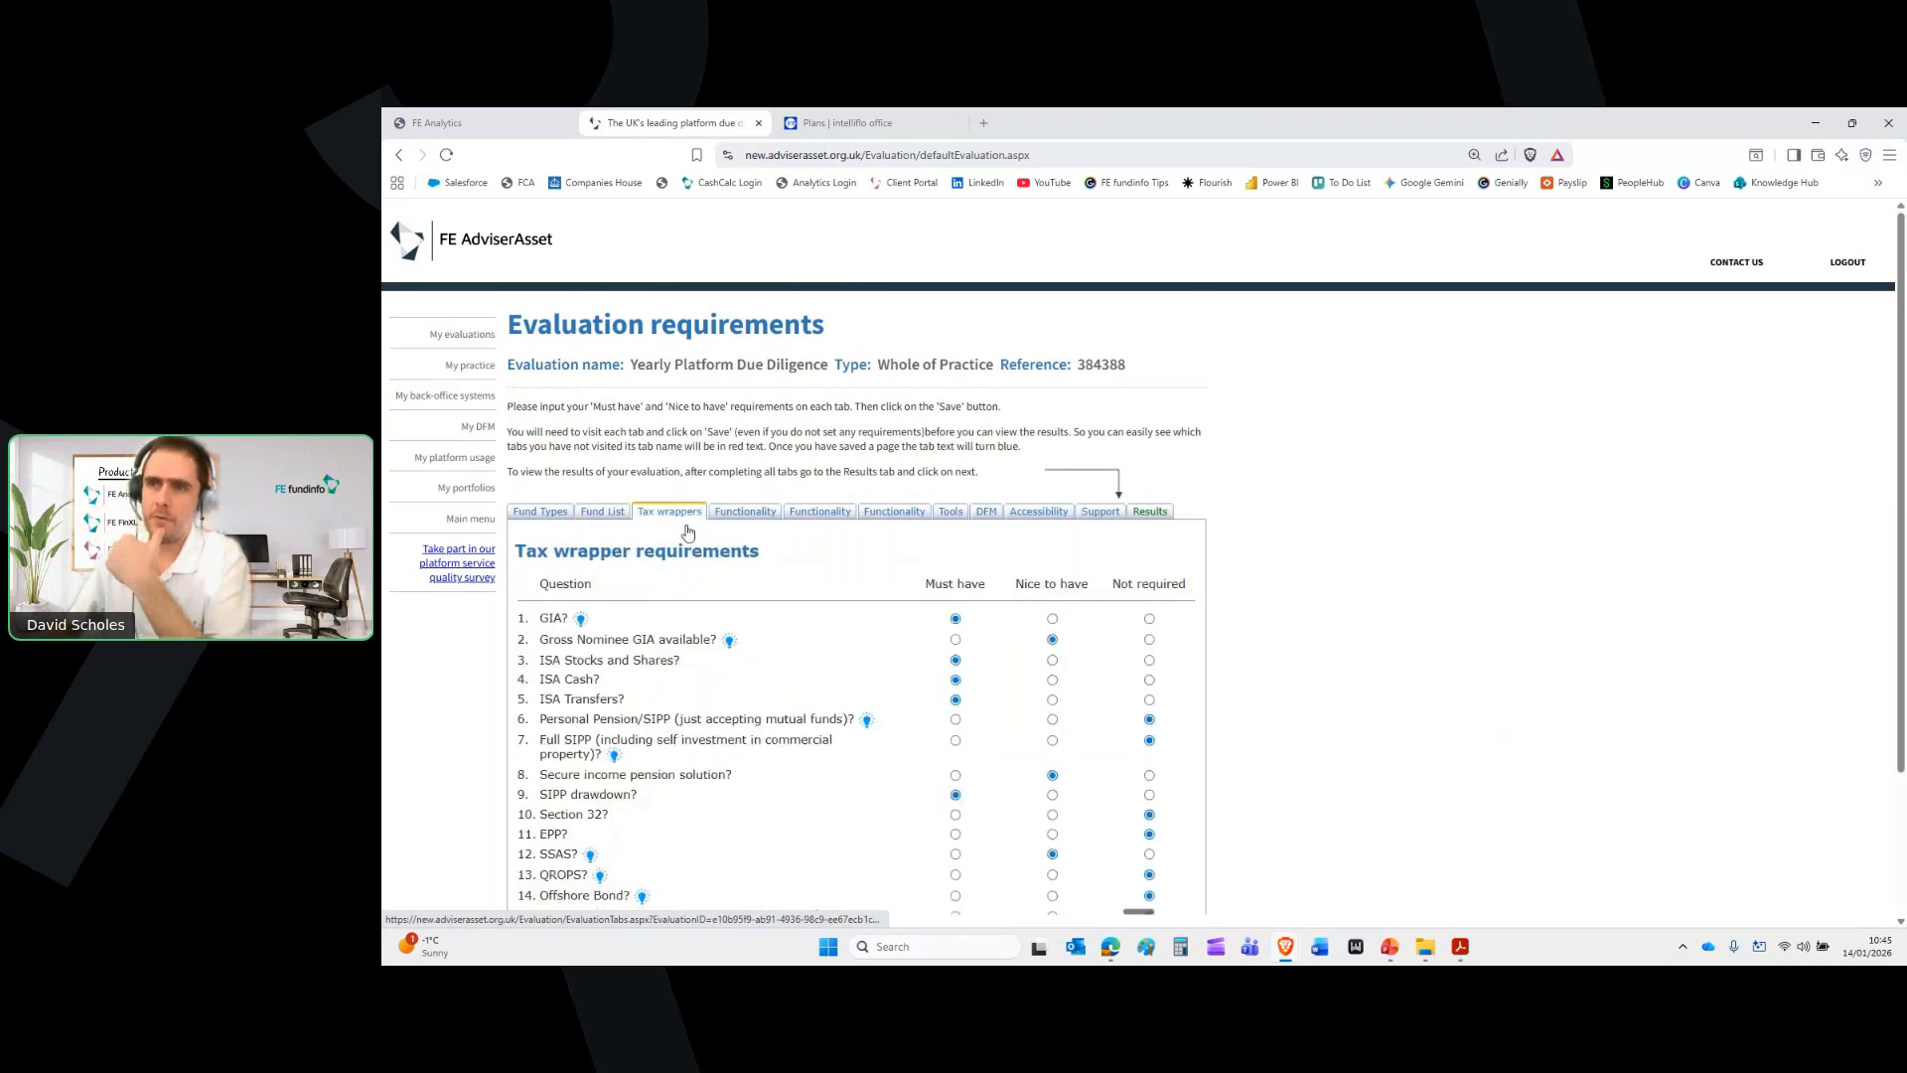
left_click(745, 513)
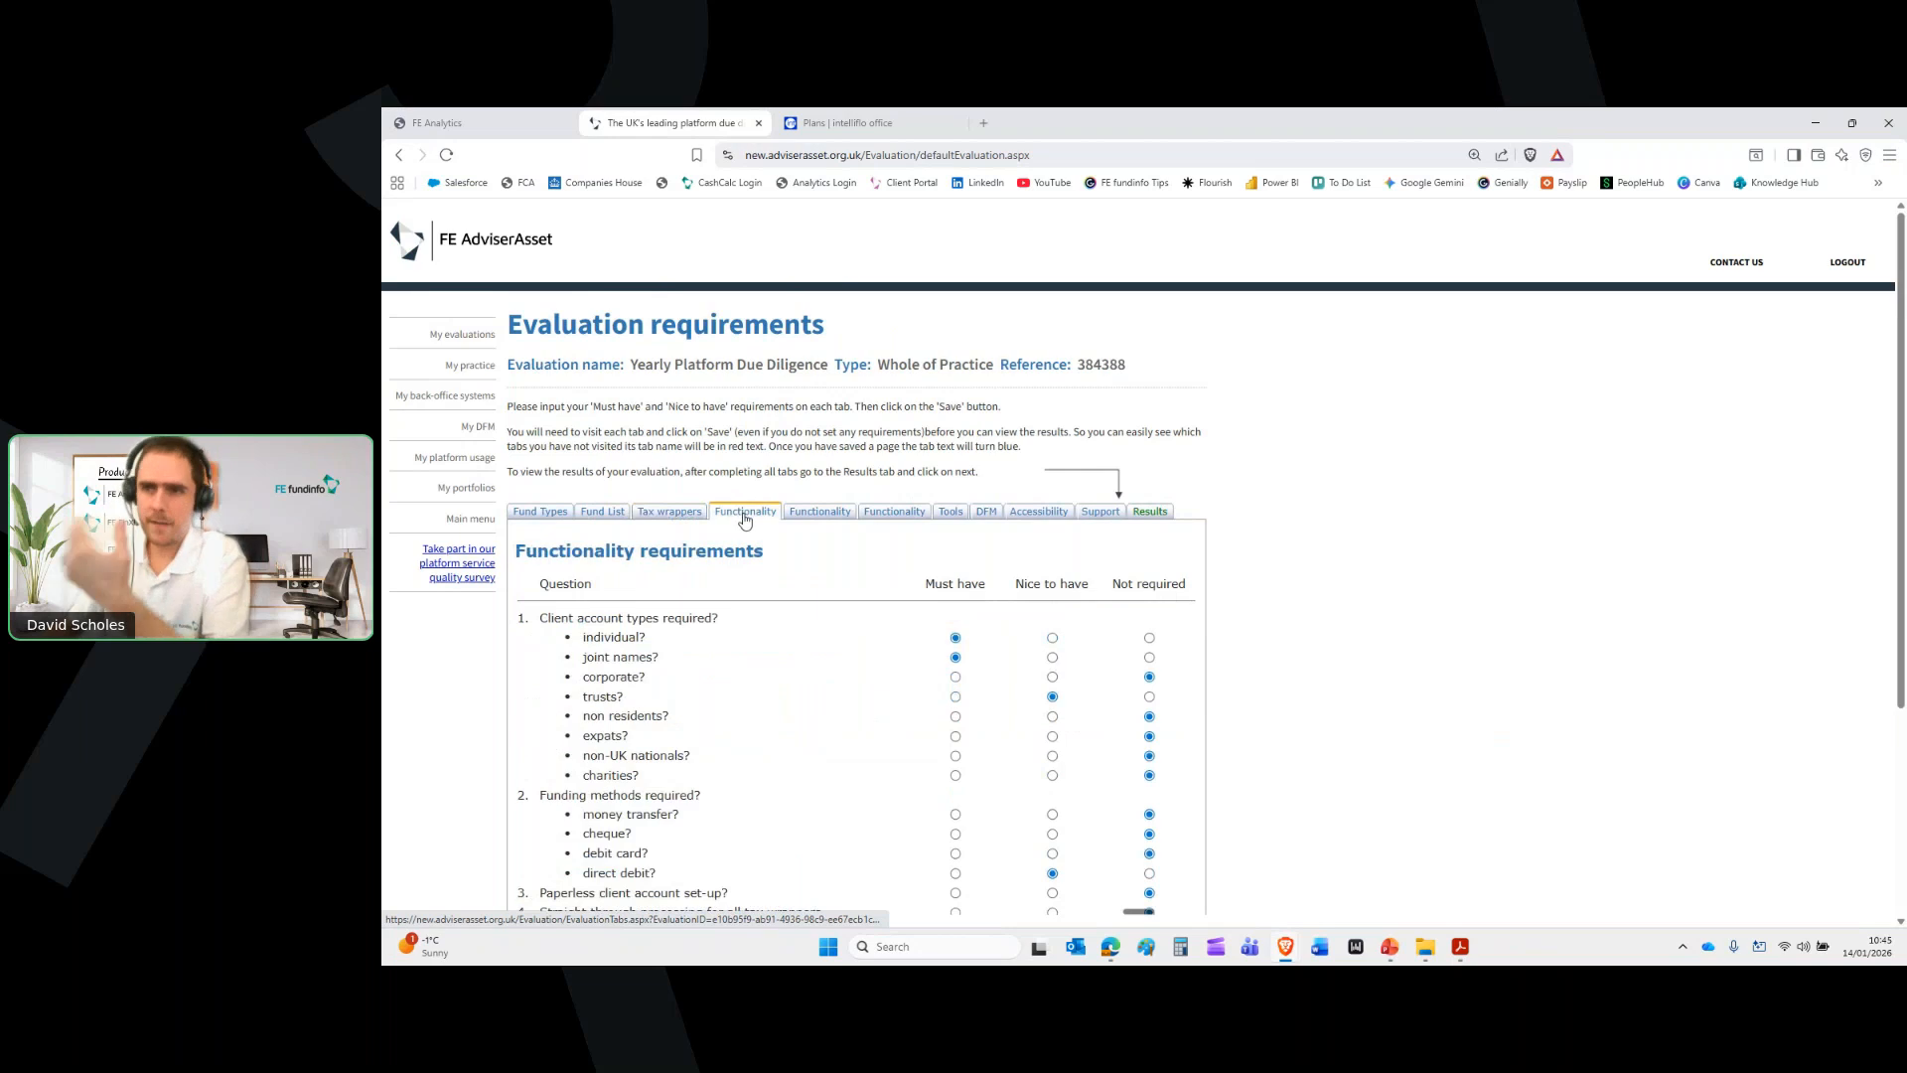
scroll(866, 633, "down", 2)
scroll(866, 634, "up", 2)
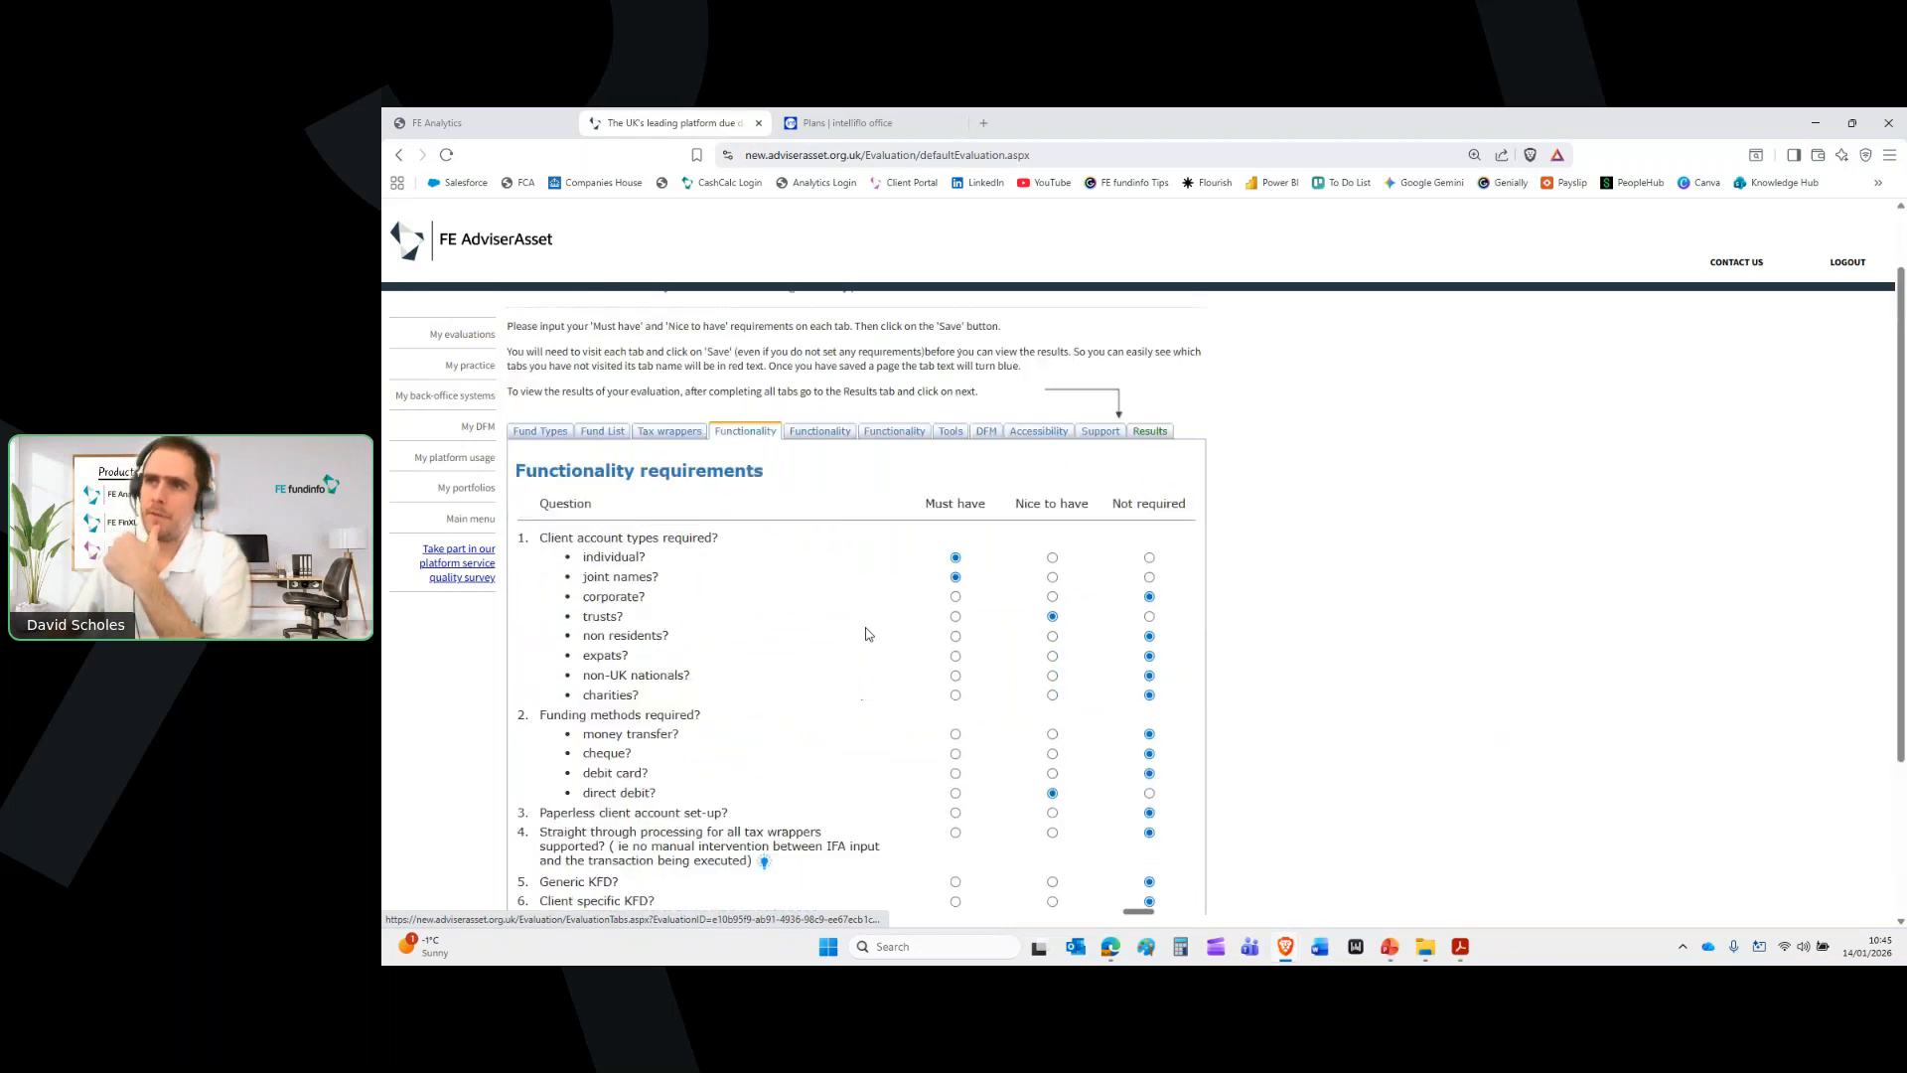
left_click(954, 433)
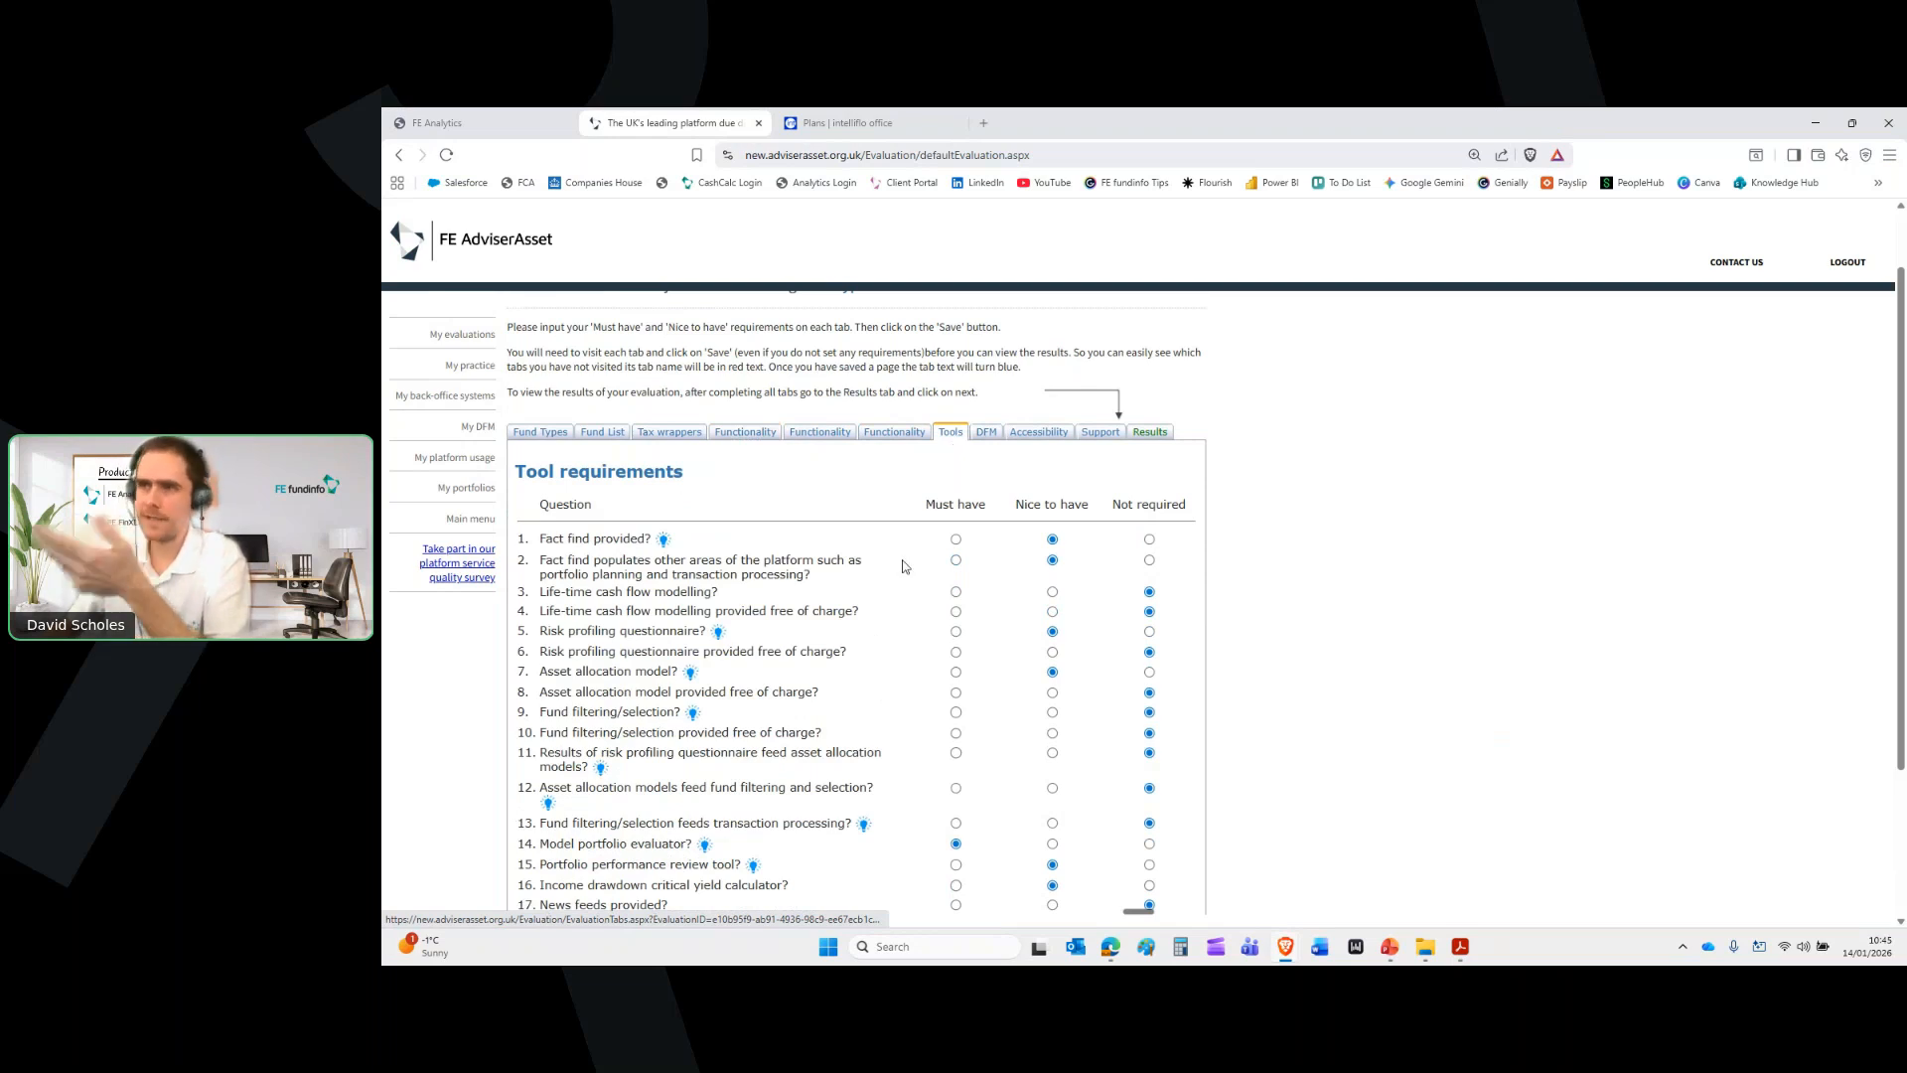
left_click(988, 434)
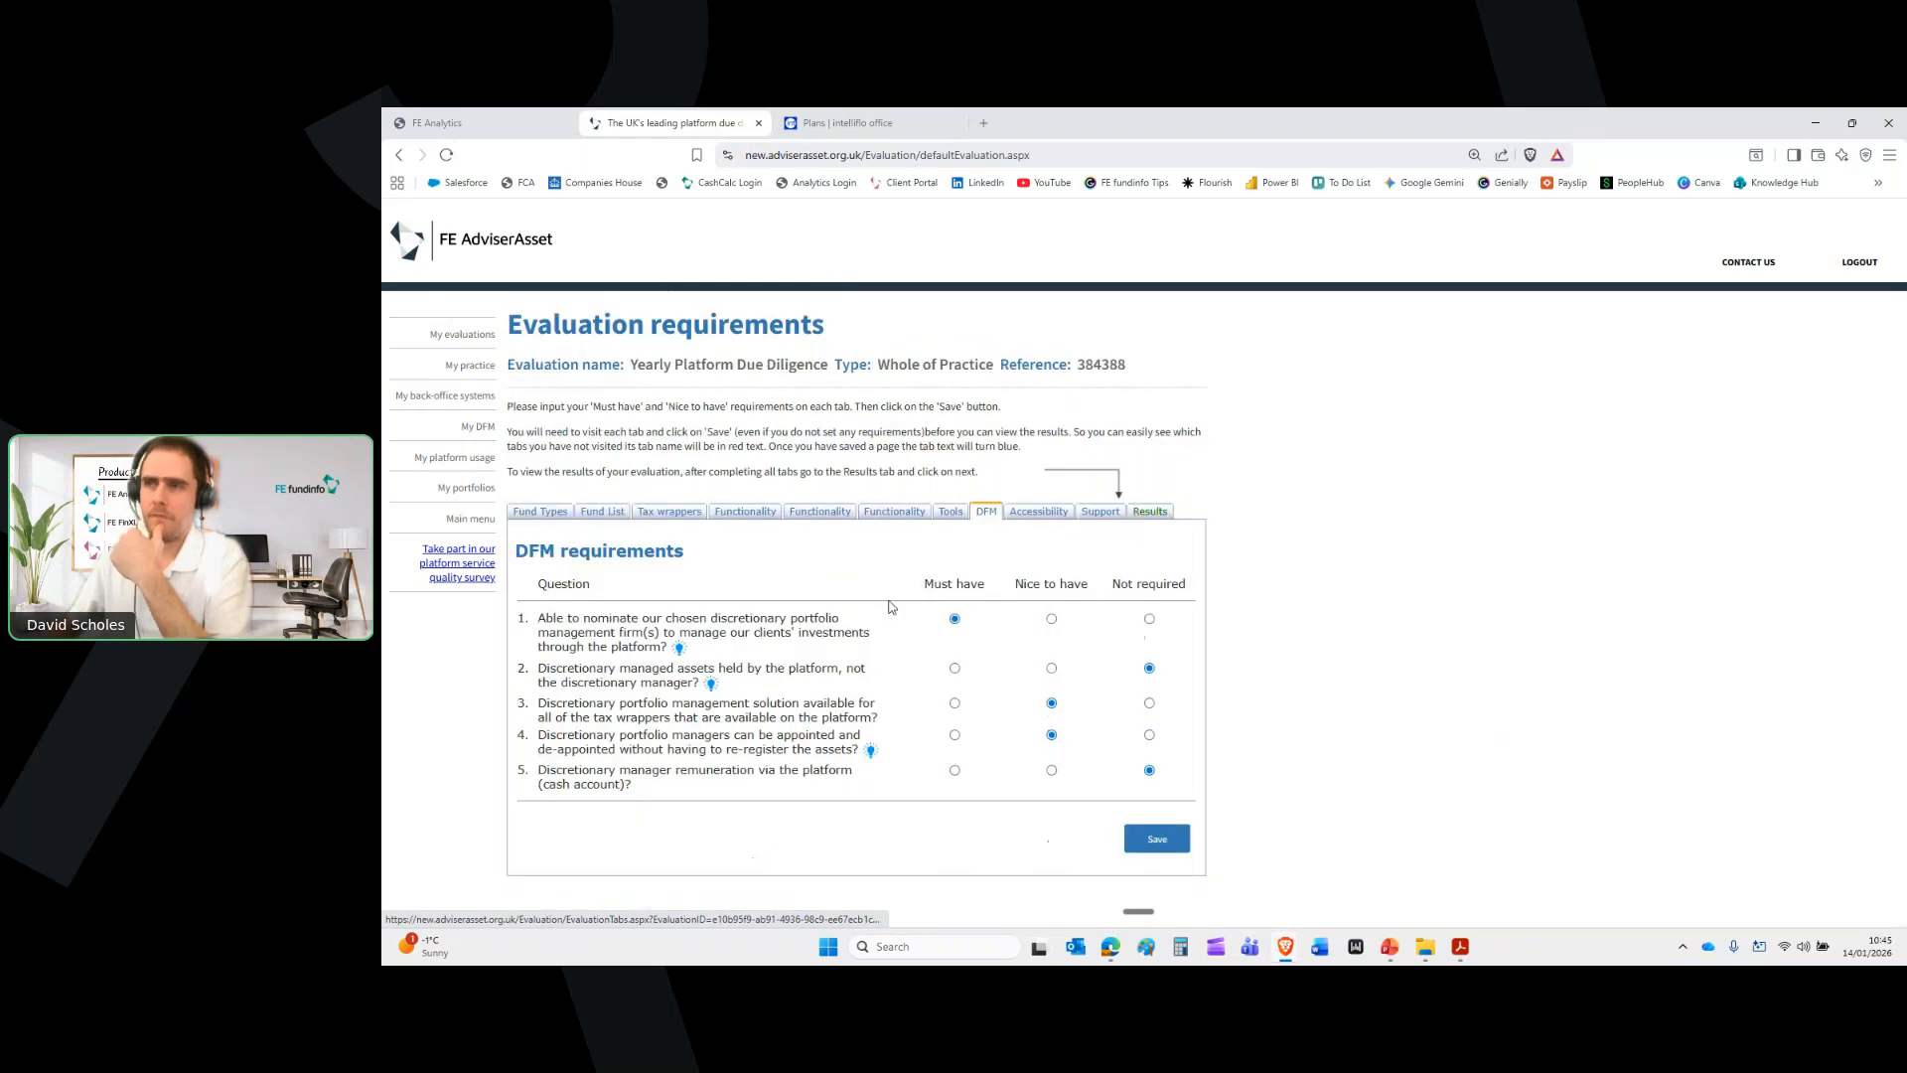
left_click(1034, 519)
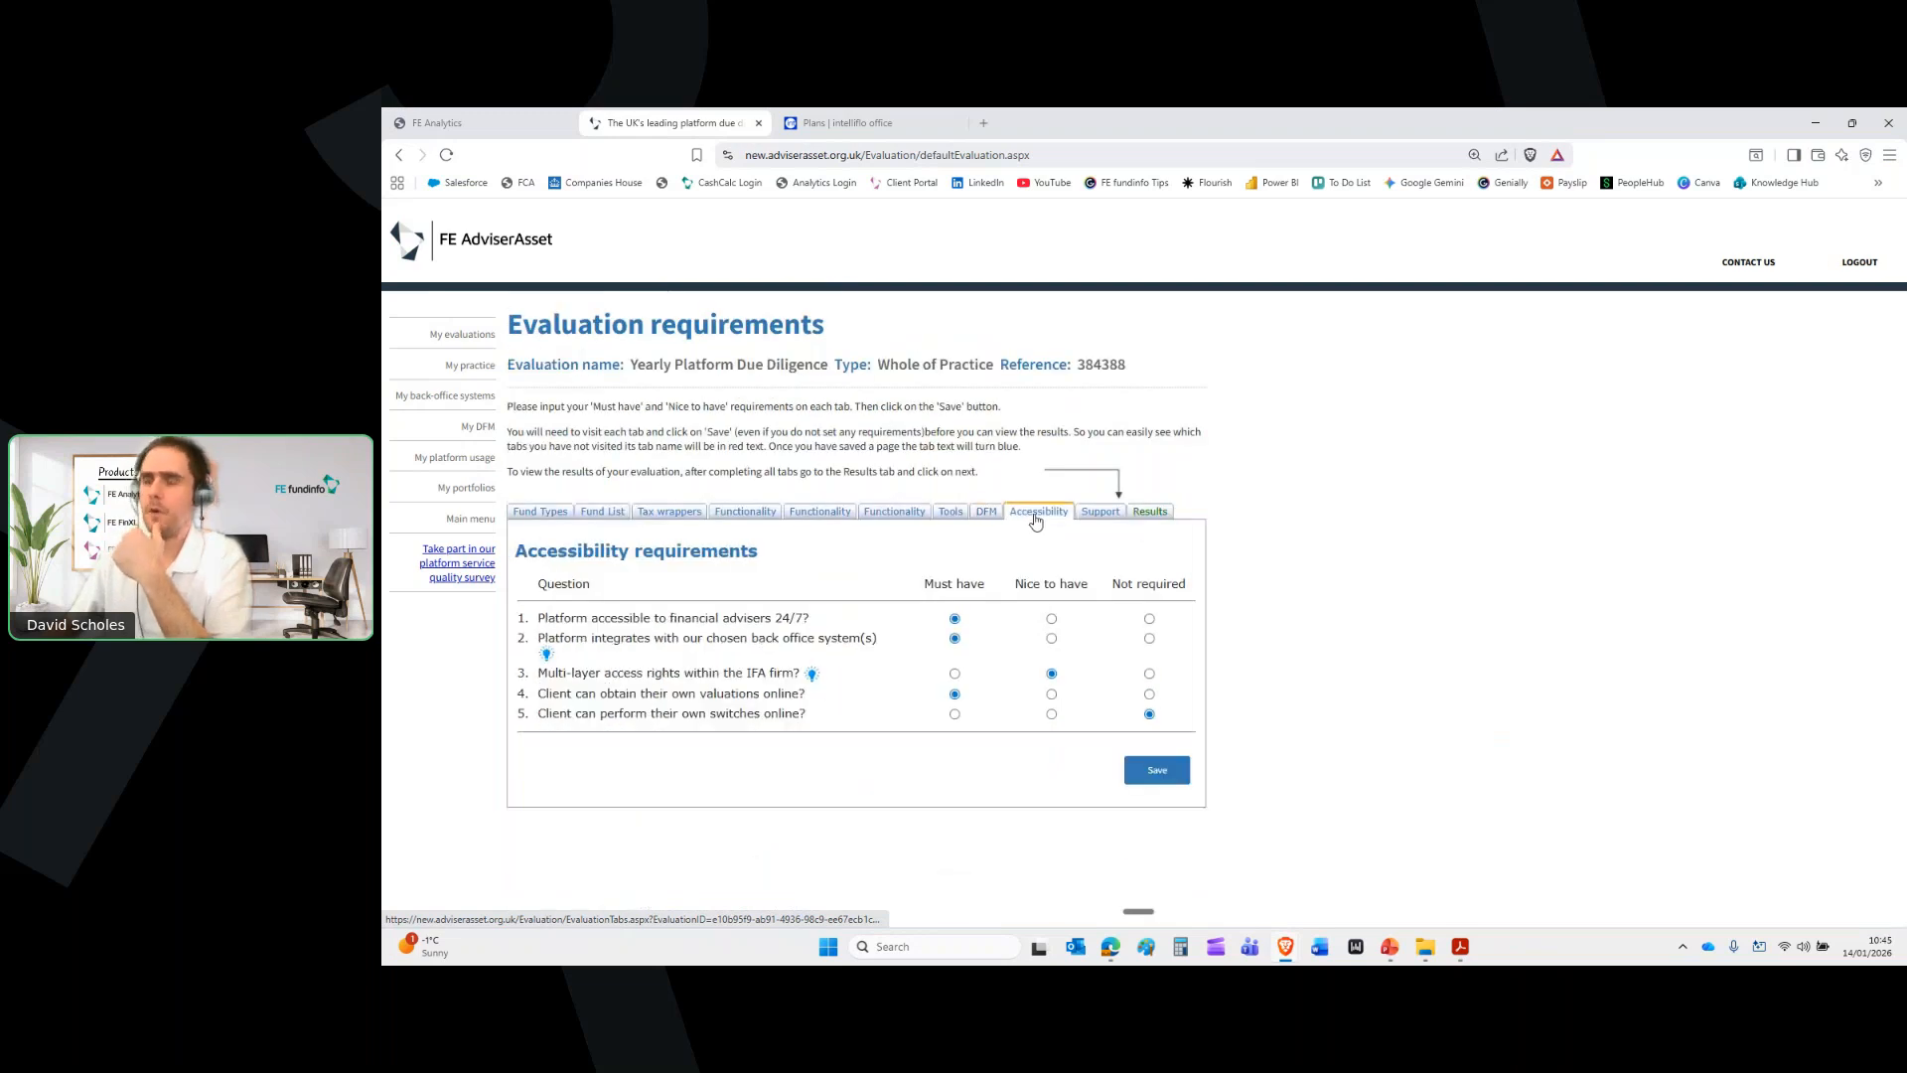
left_click(1100, 511)
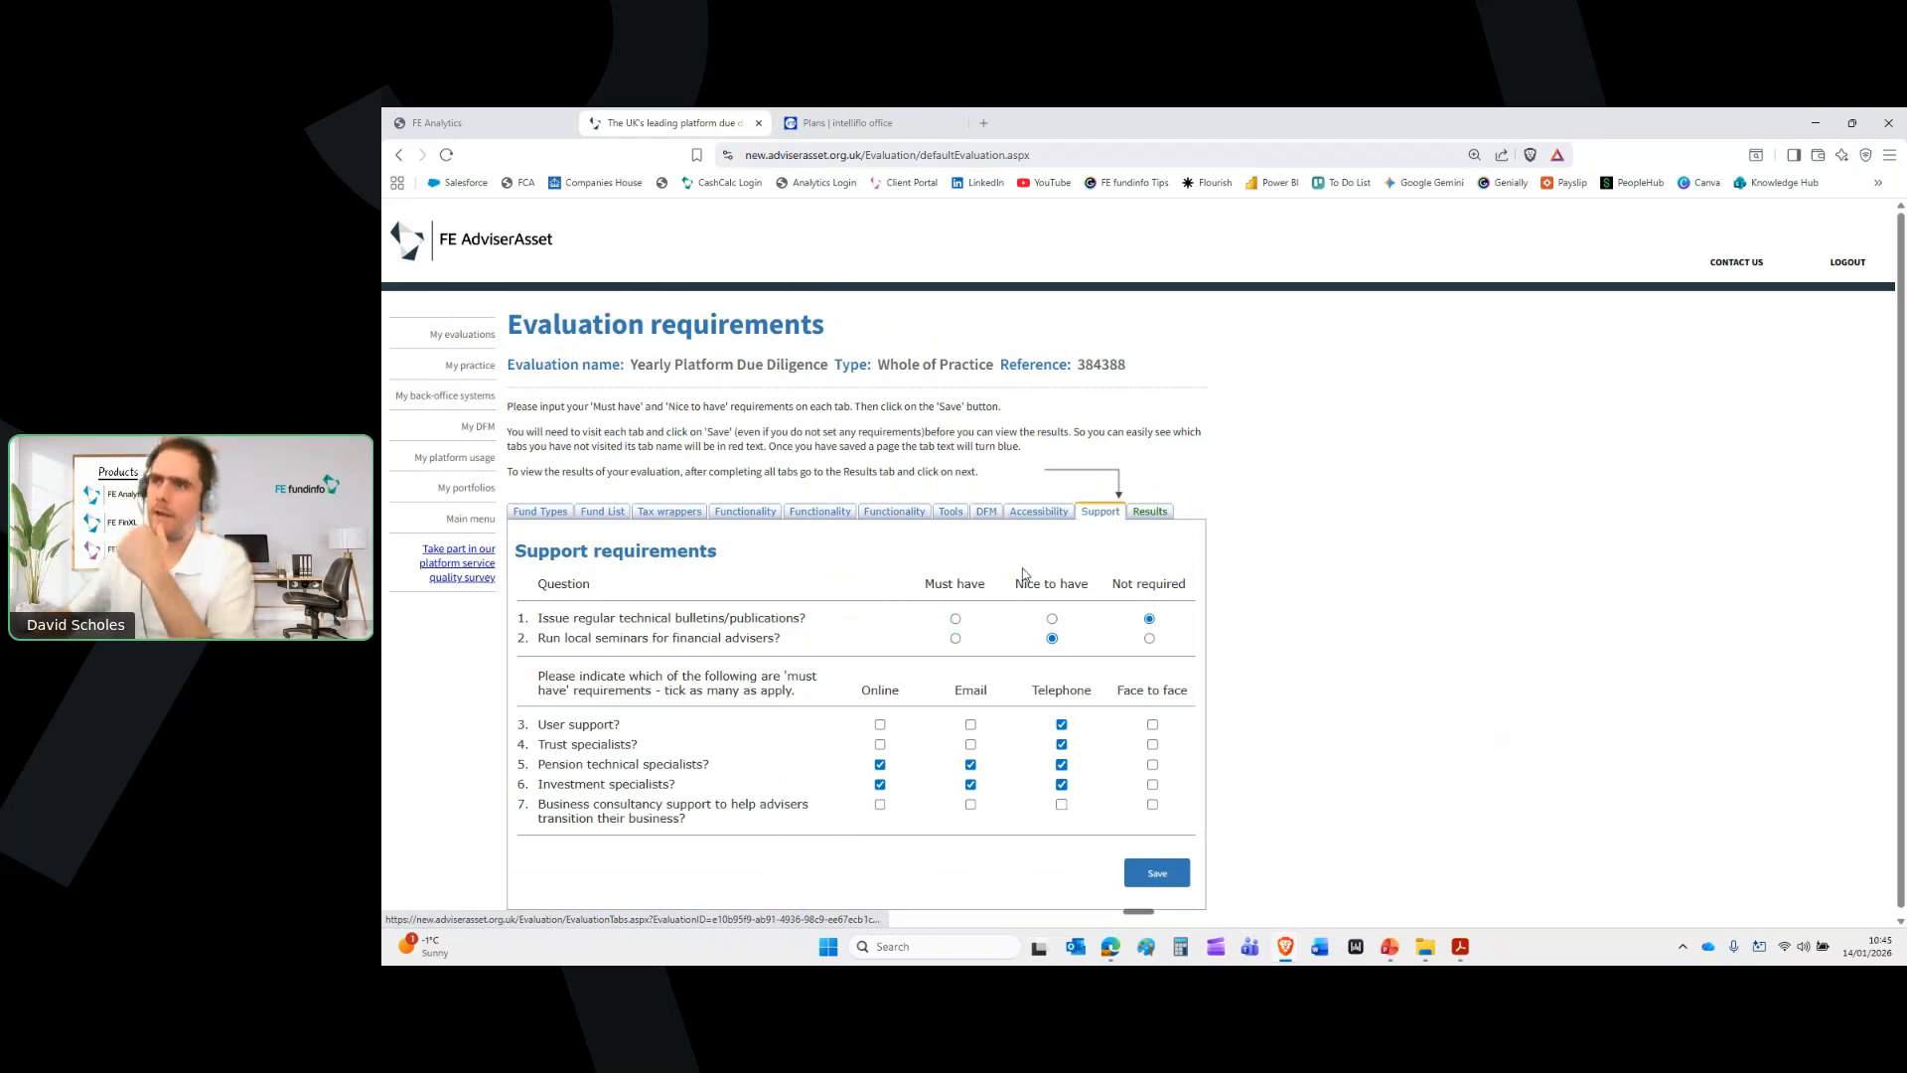
left_click(1149, 513)
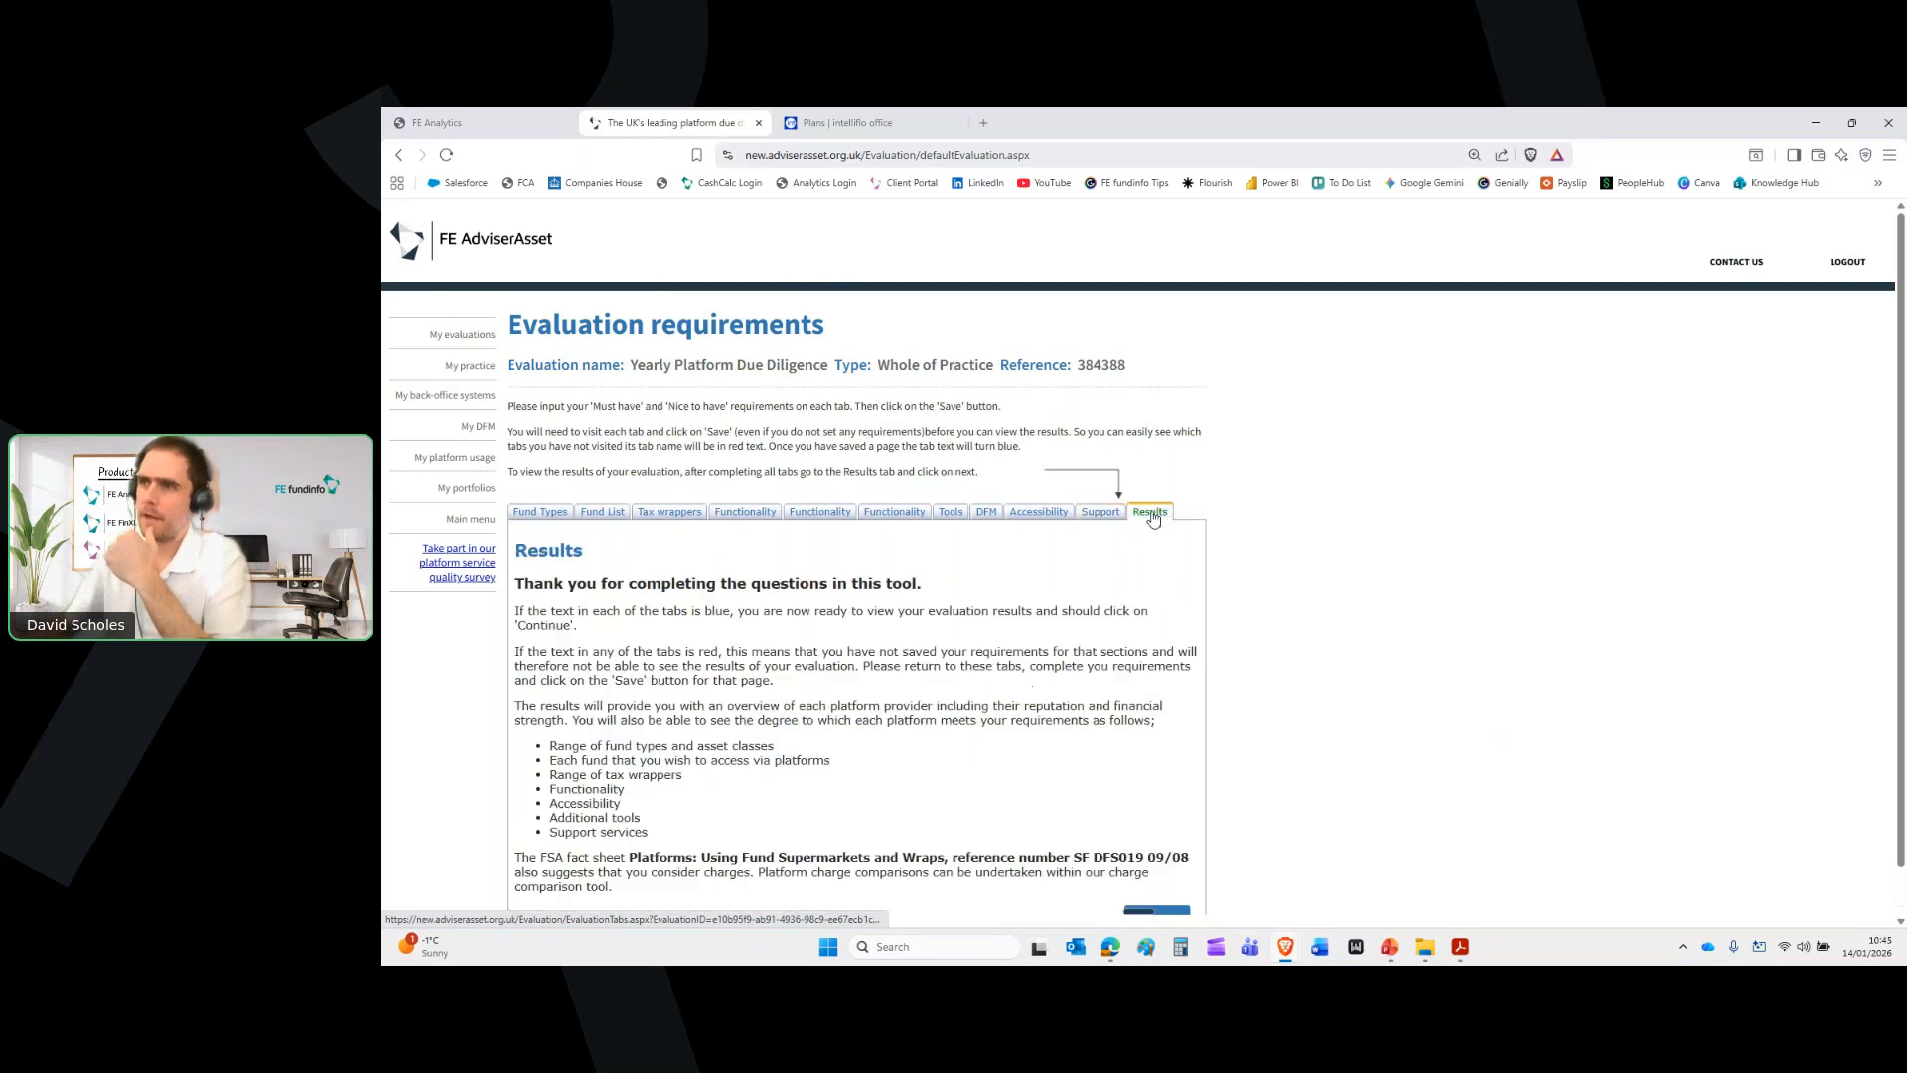
scroll(1150, 696, "down", 1)
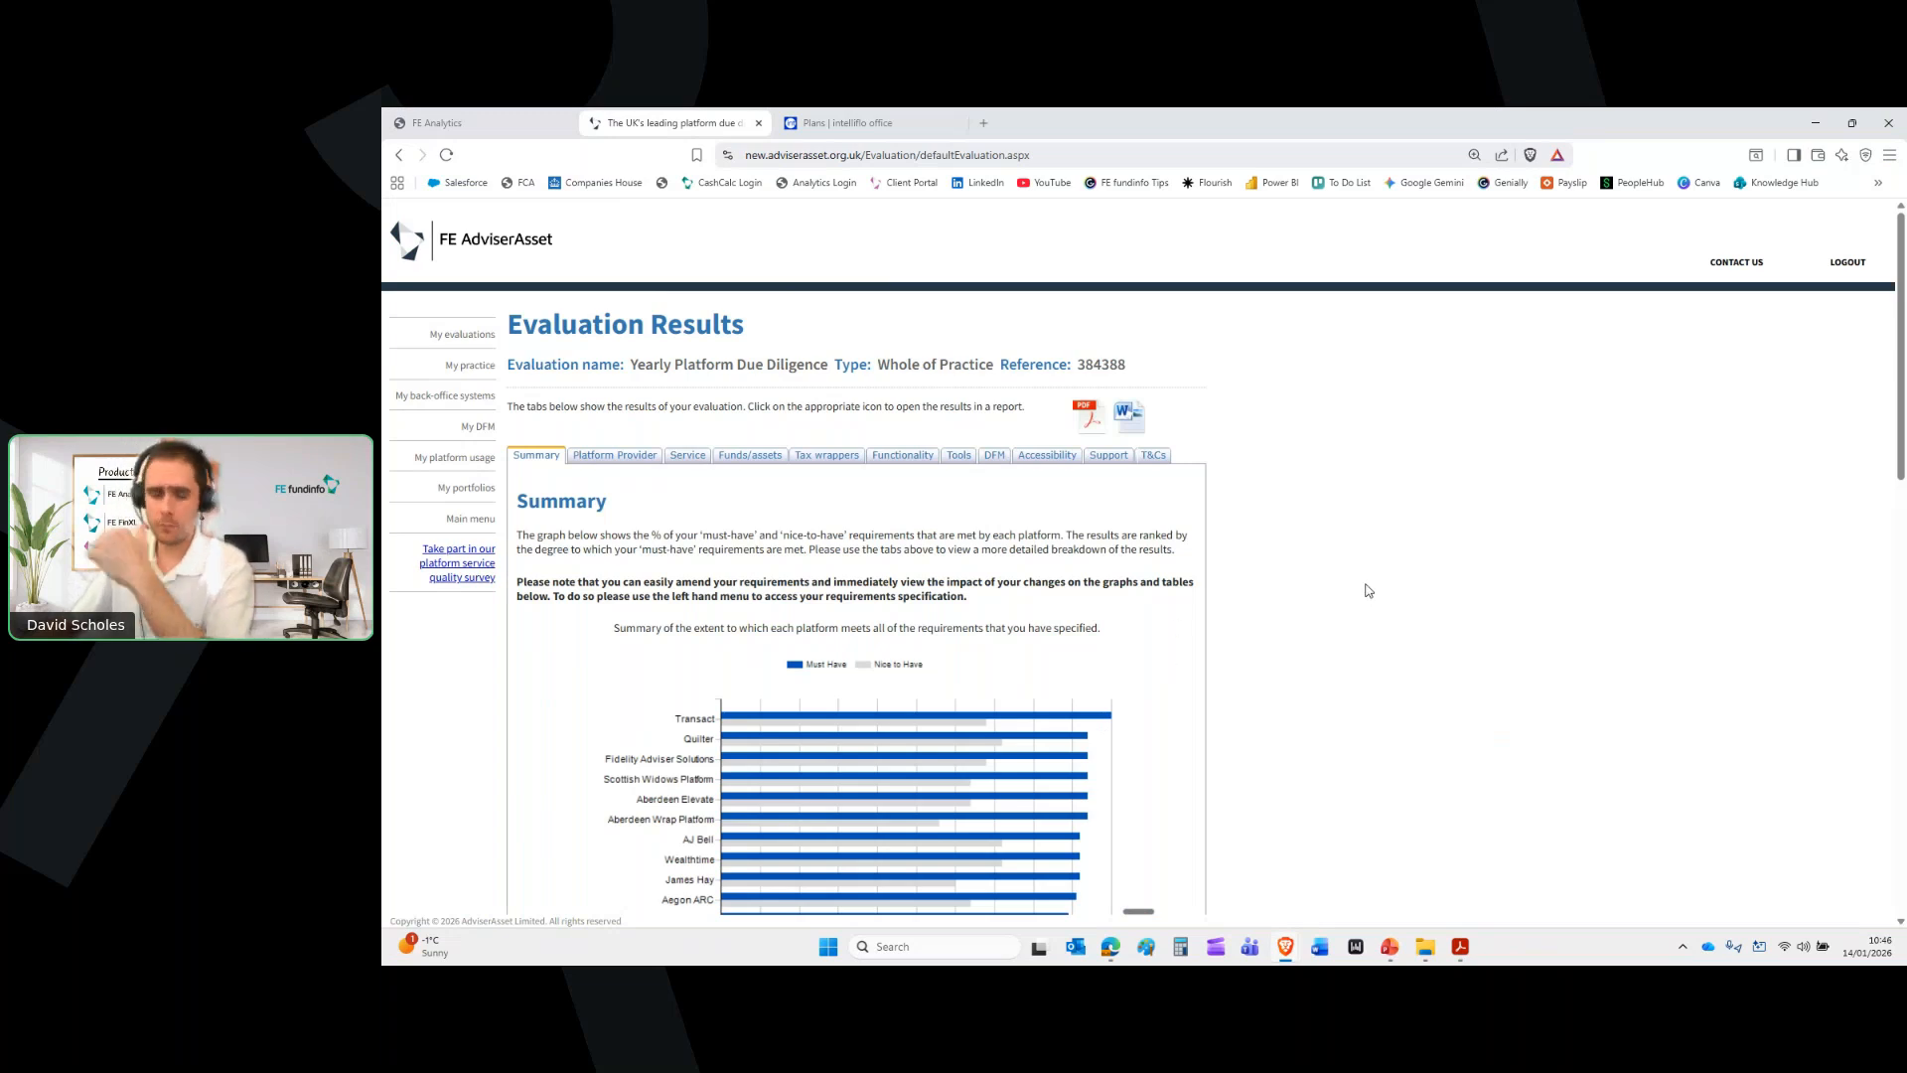
scroll(1367, 588, "down", 2)
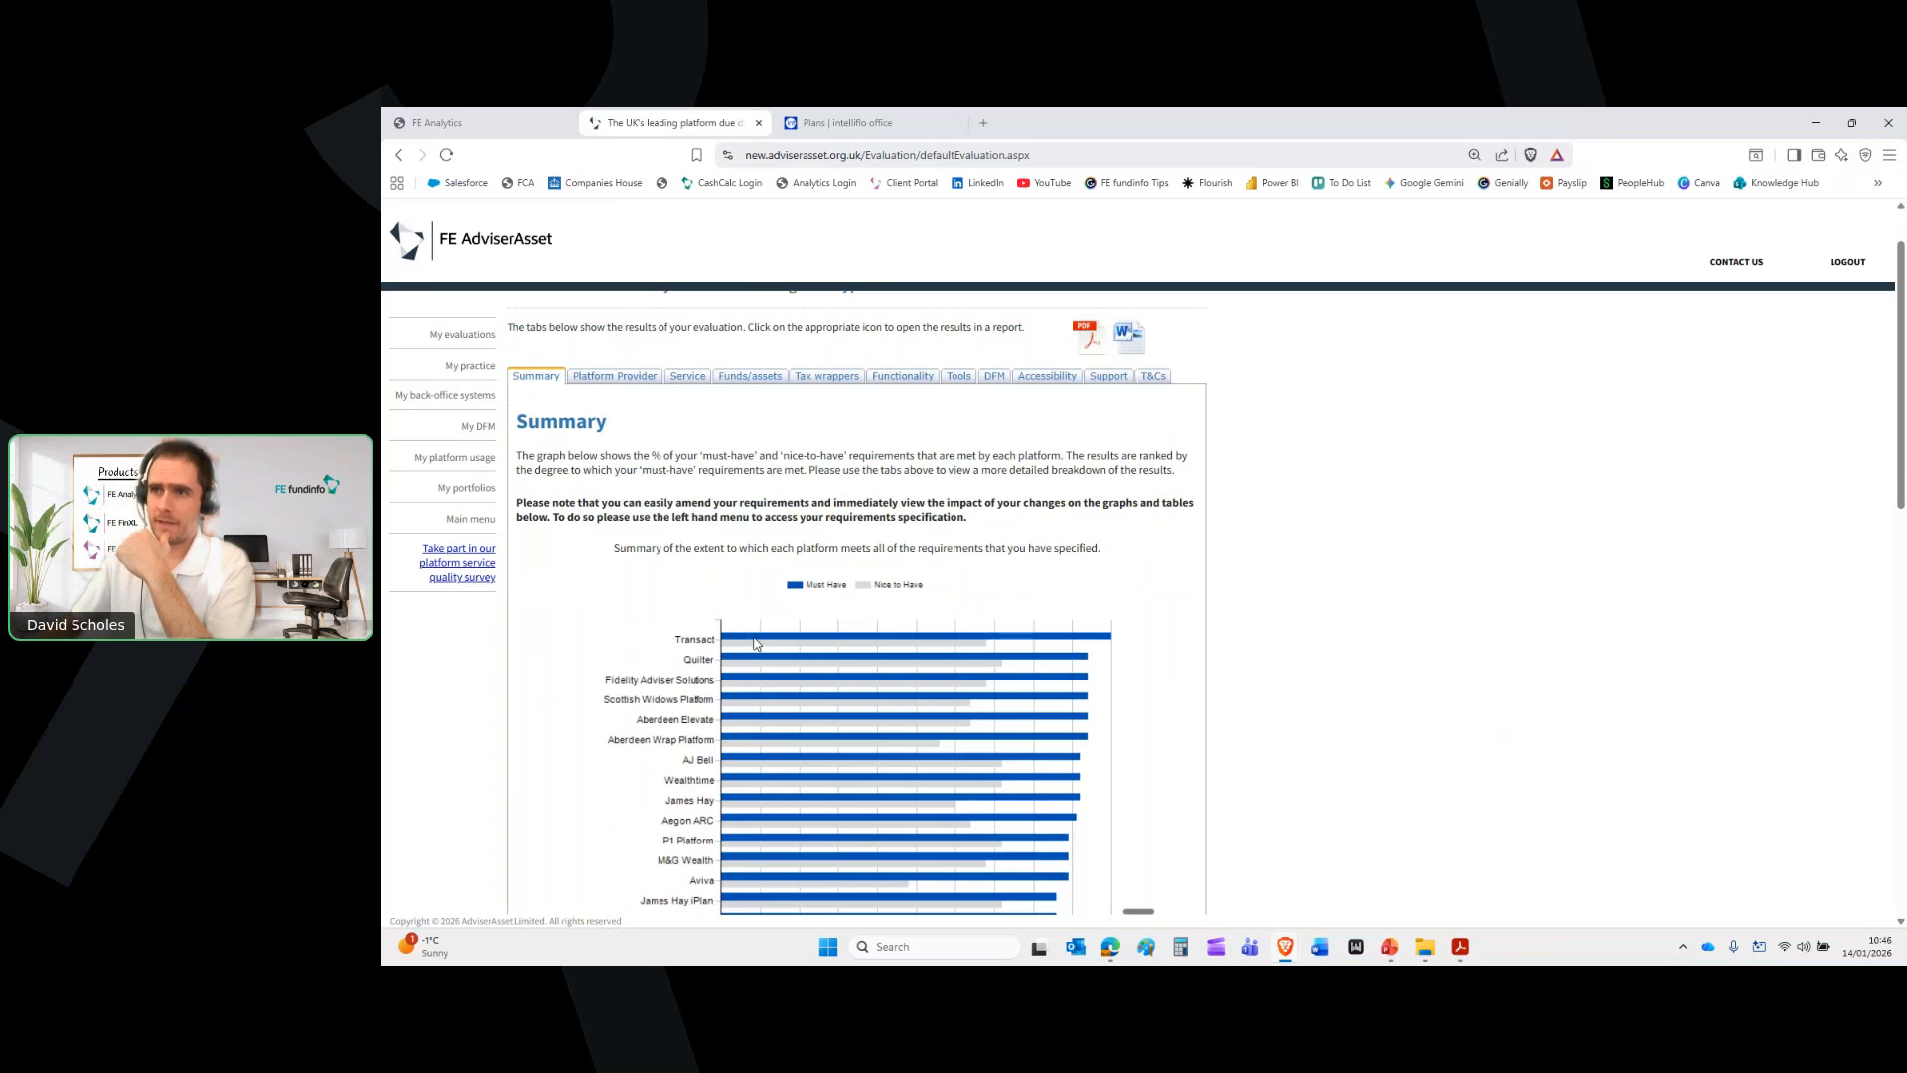
mouse_move(755, 642)
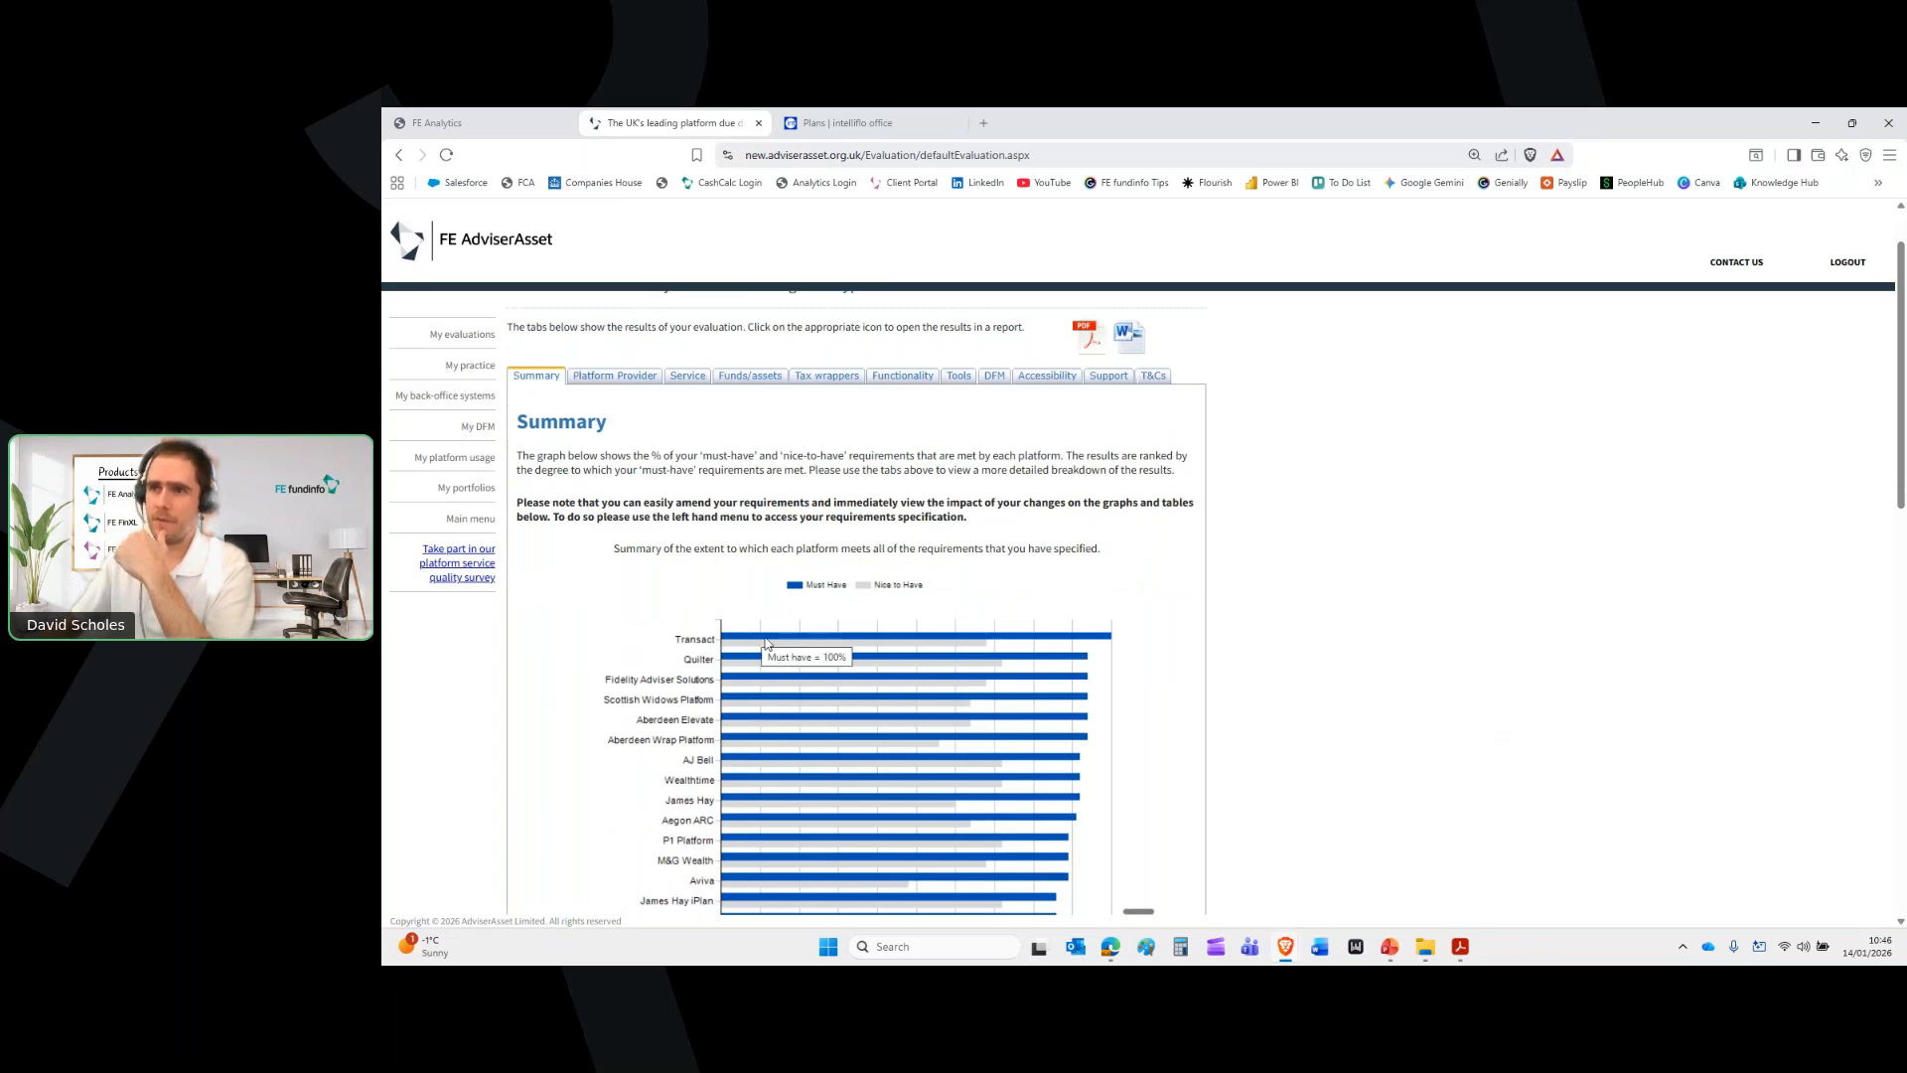
mouse_move(814, 648)
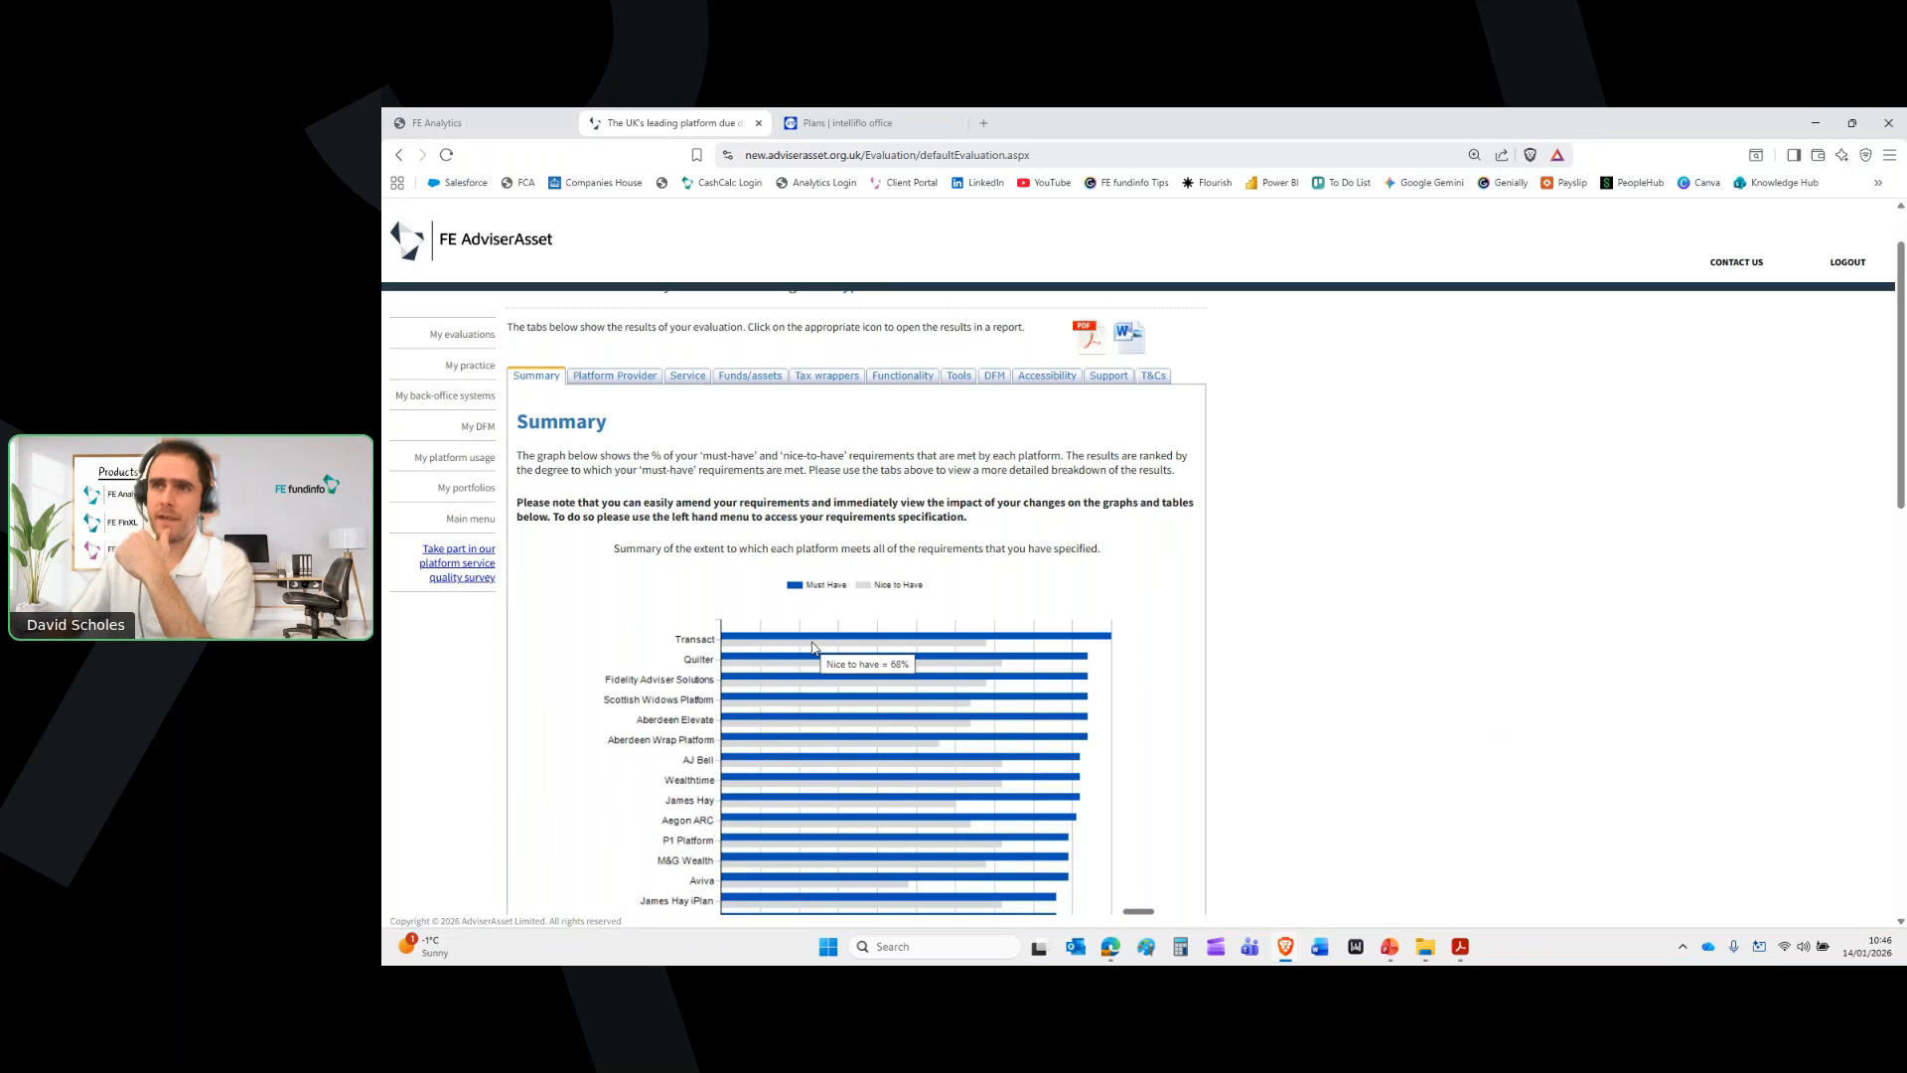
scroll(1020, 549, "down", 3)
scroll(1019, 550, "down", 5)
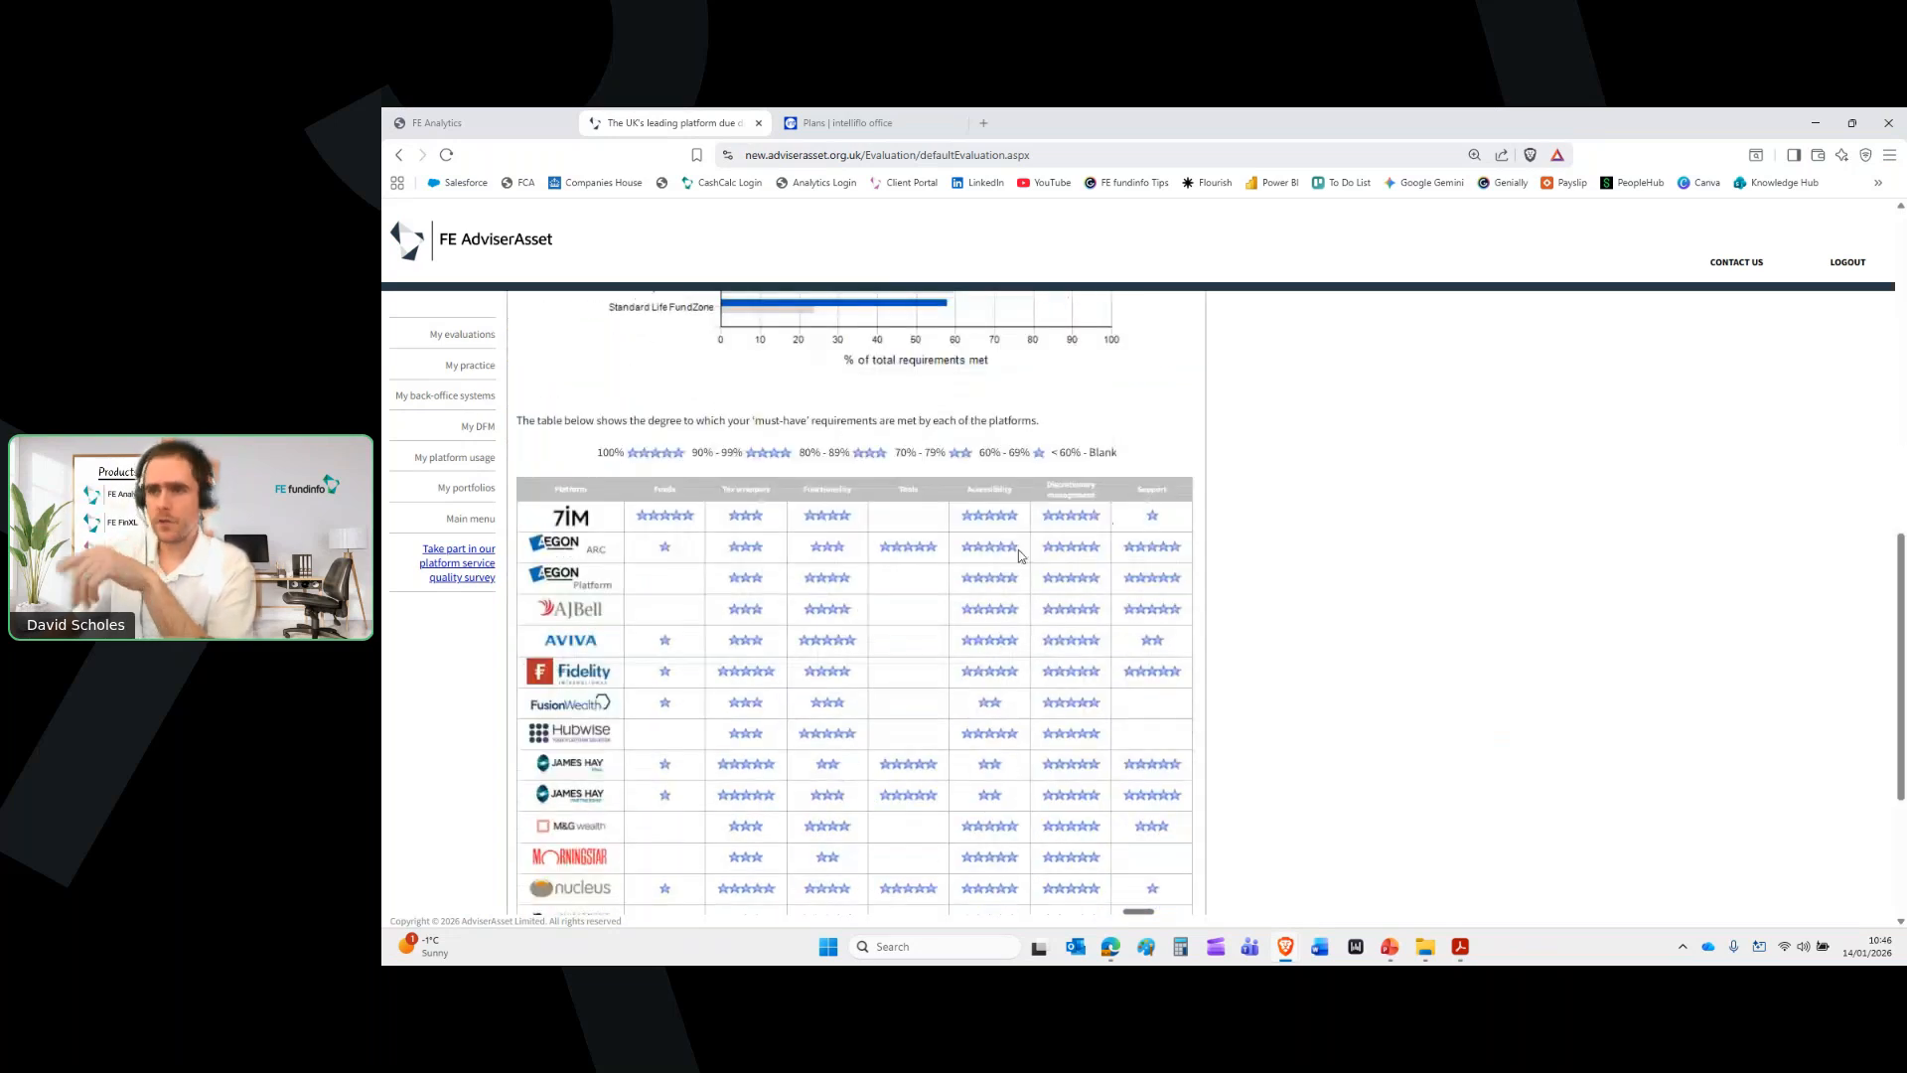
scroll(1019, 554, "down", 3)
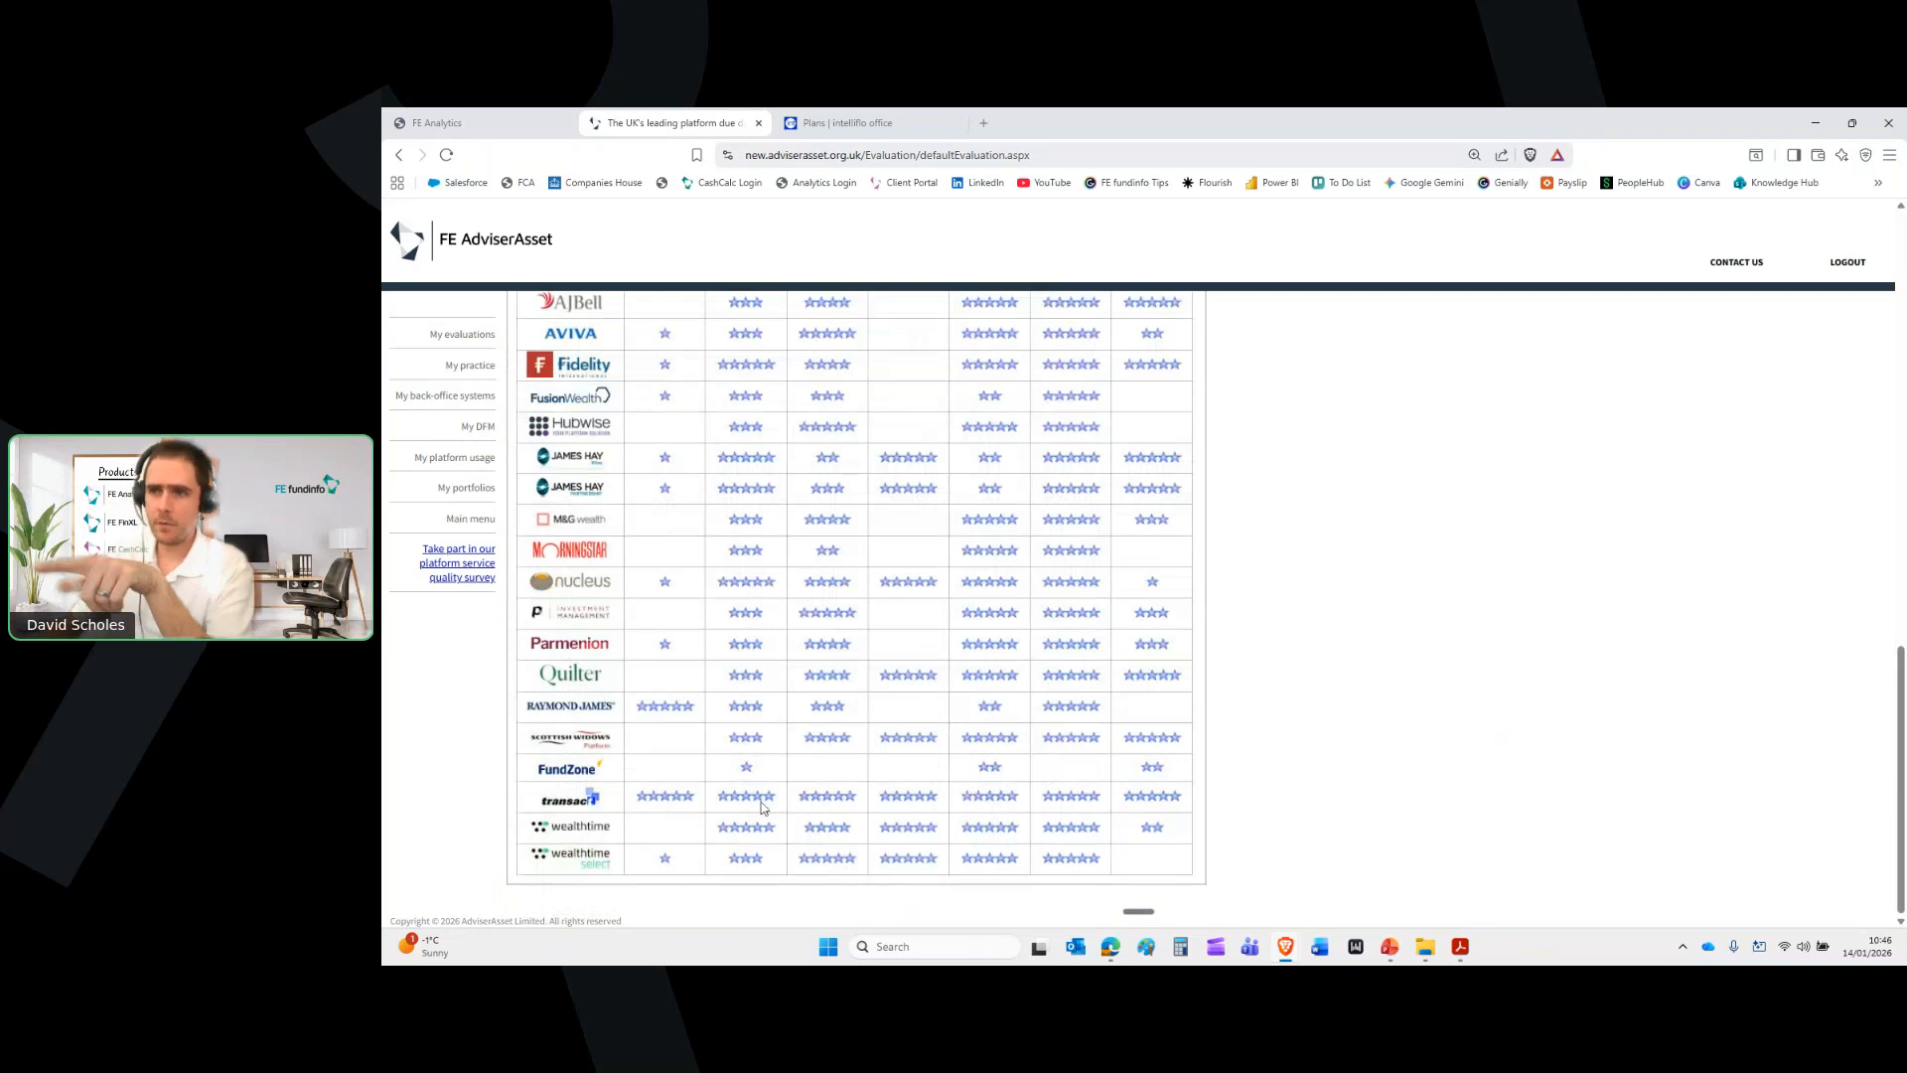
scroll(1153, 749, "up", 1)
scroll(1152, 749, "up", 2)
scroll(1152, 749, "up", 2)
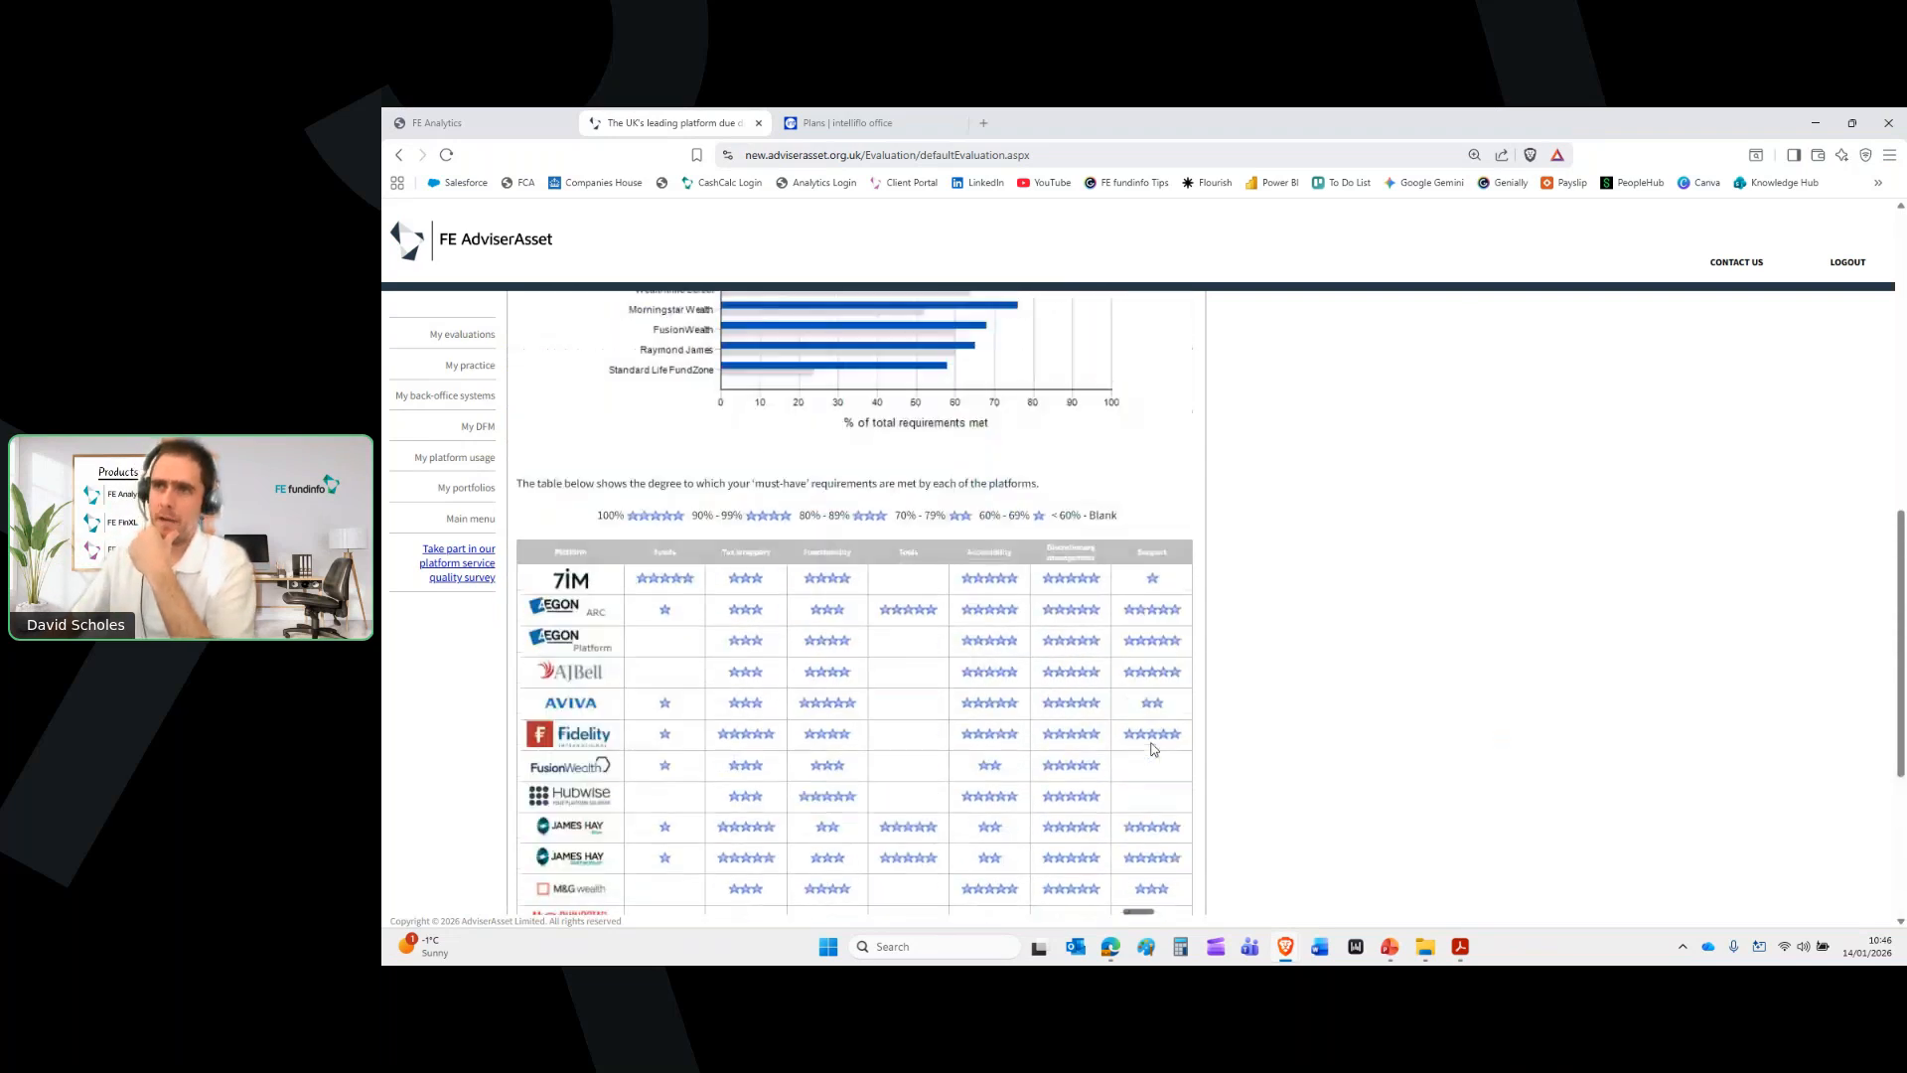
scroll(1152, 749, "up", 1)
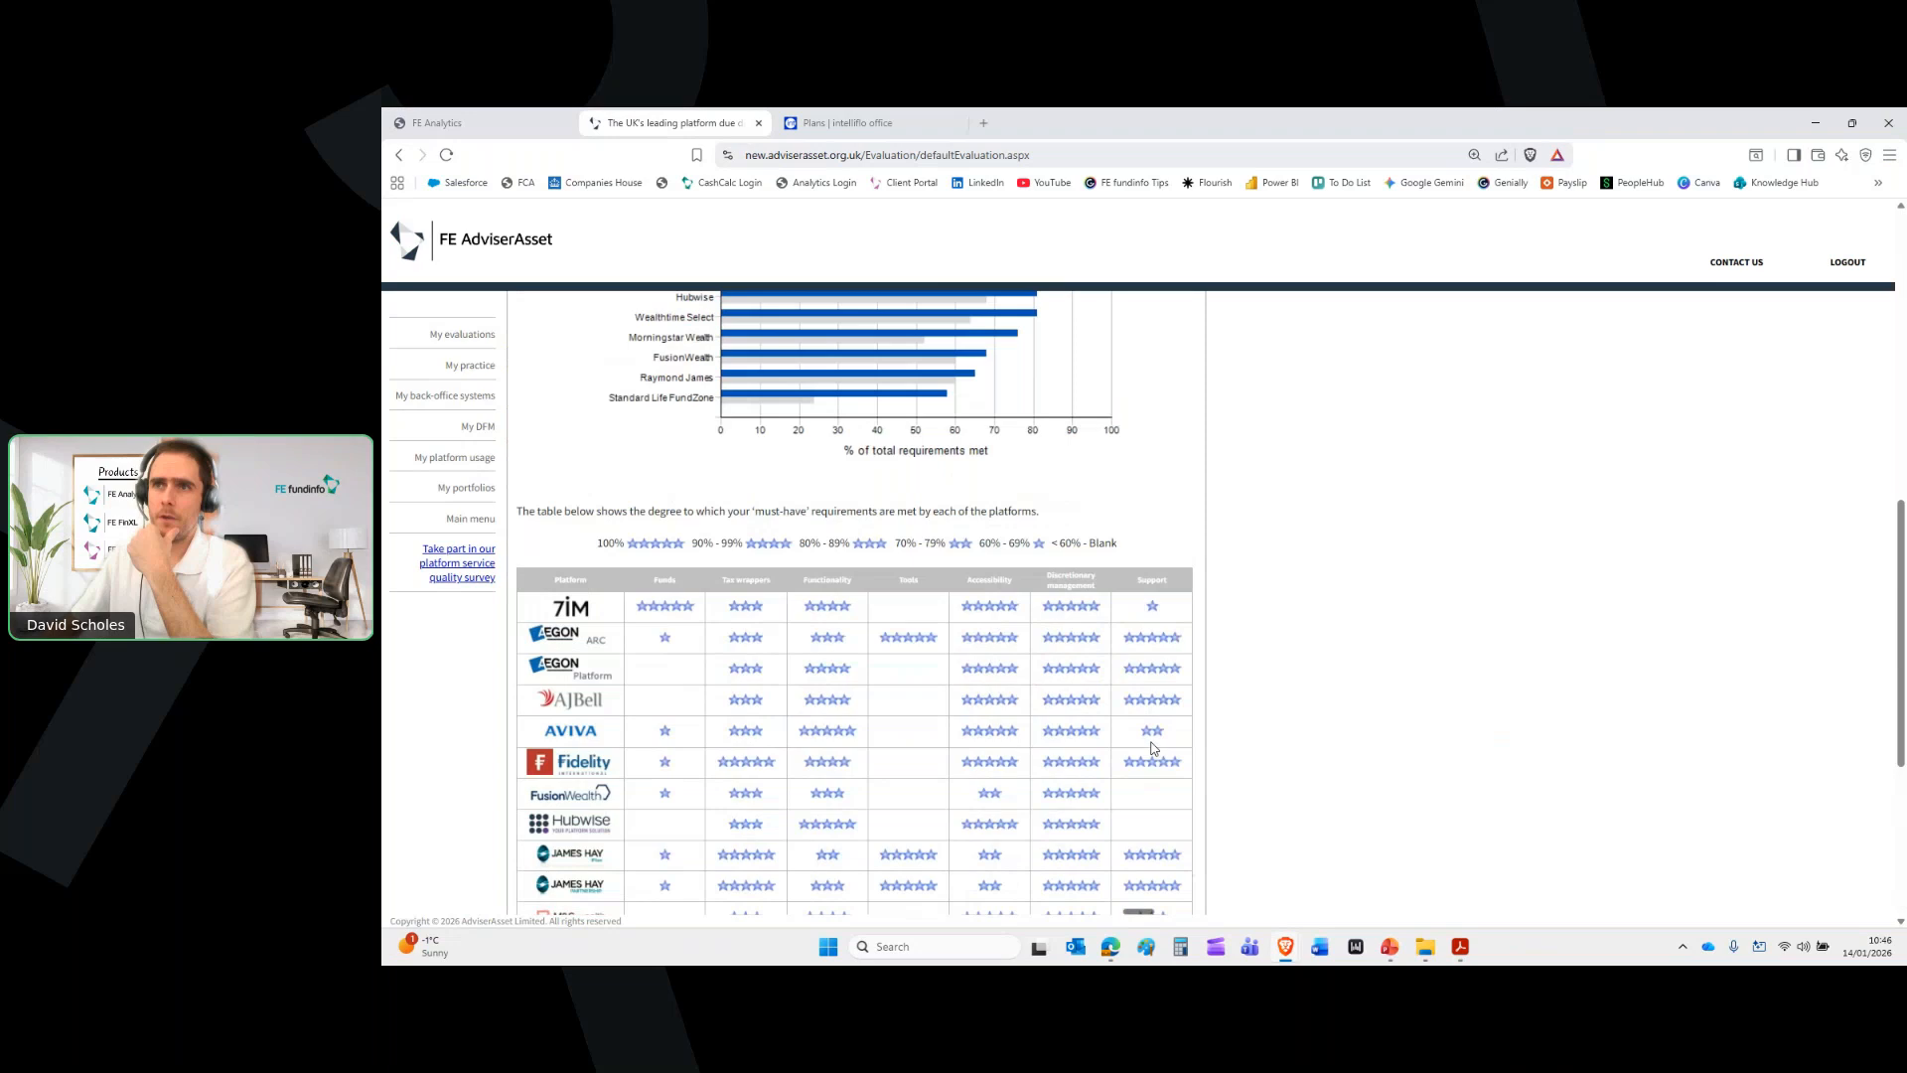
scroll(1152, 749, "up", 8)
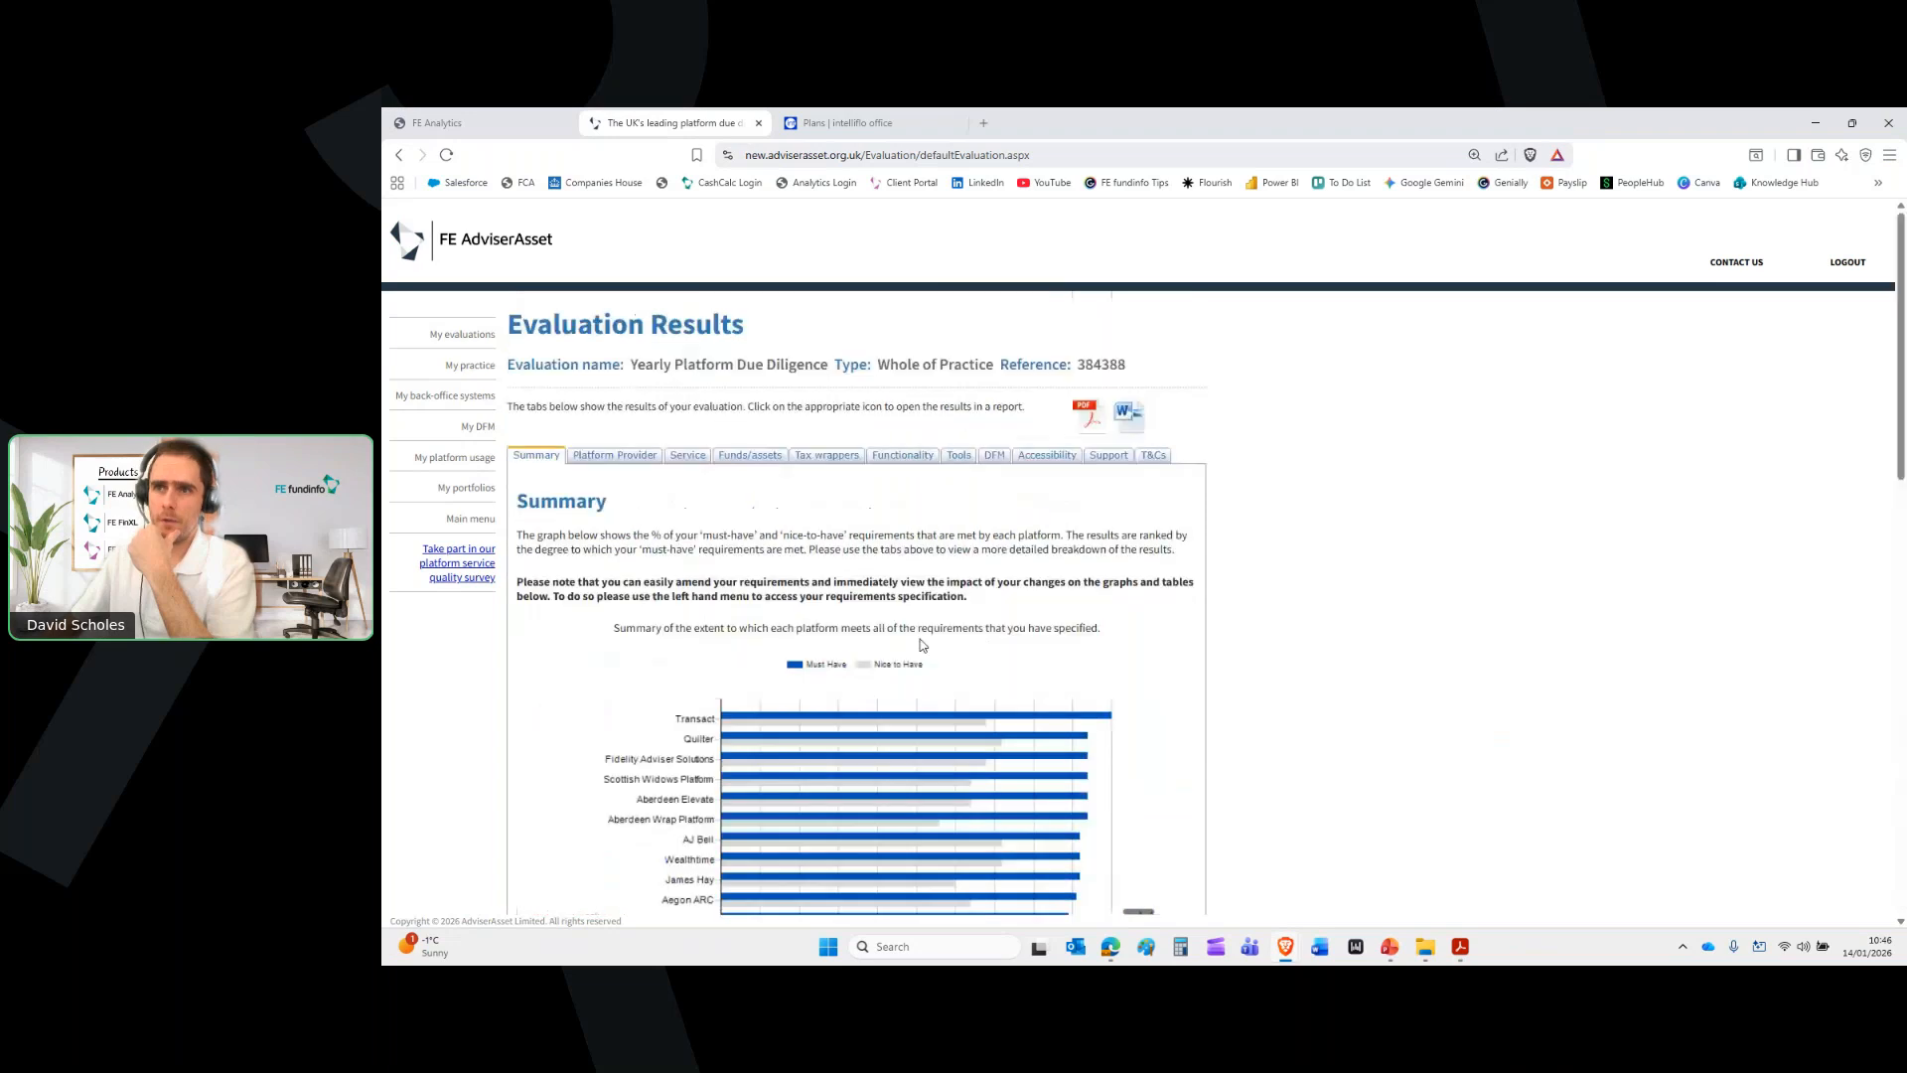
Step through Platform Provider and Tax wrappers results to the Functionality ranking led by Transact
left_click(610, 462)
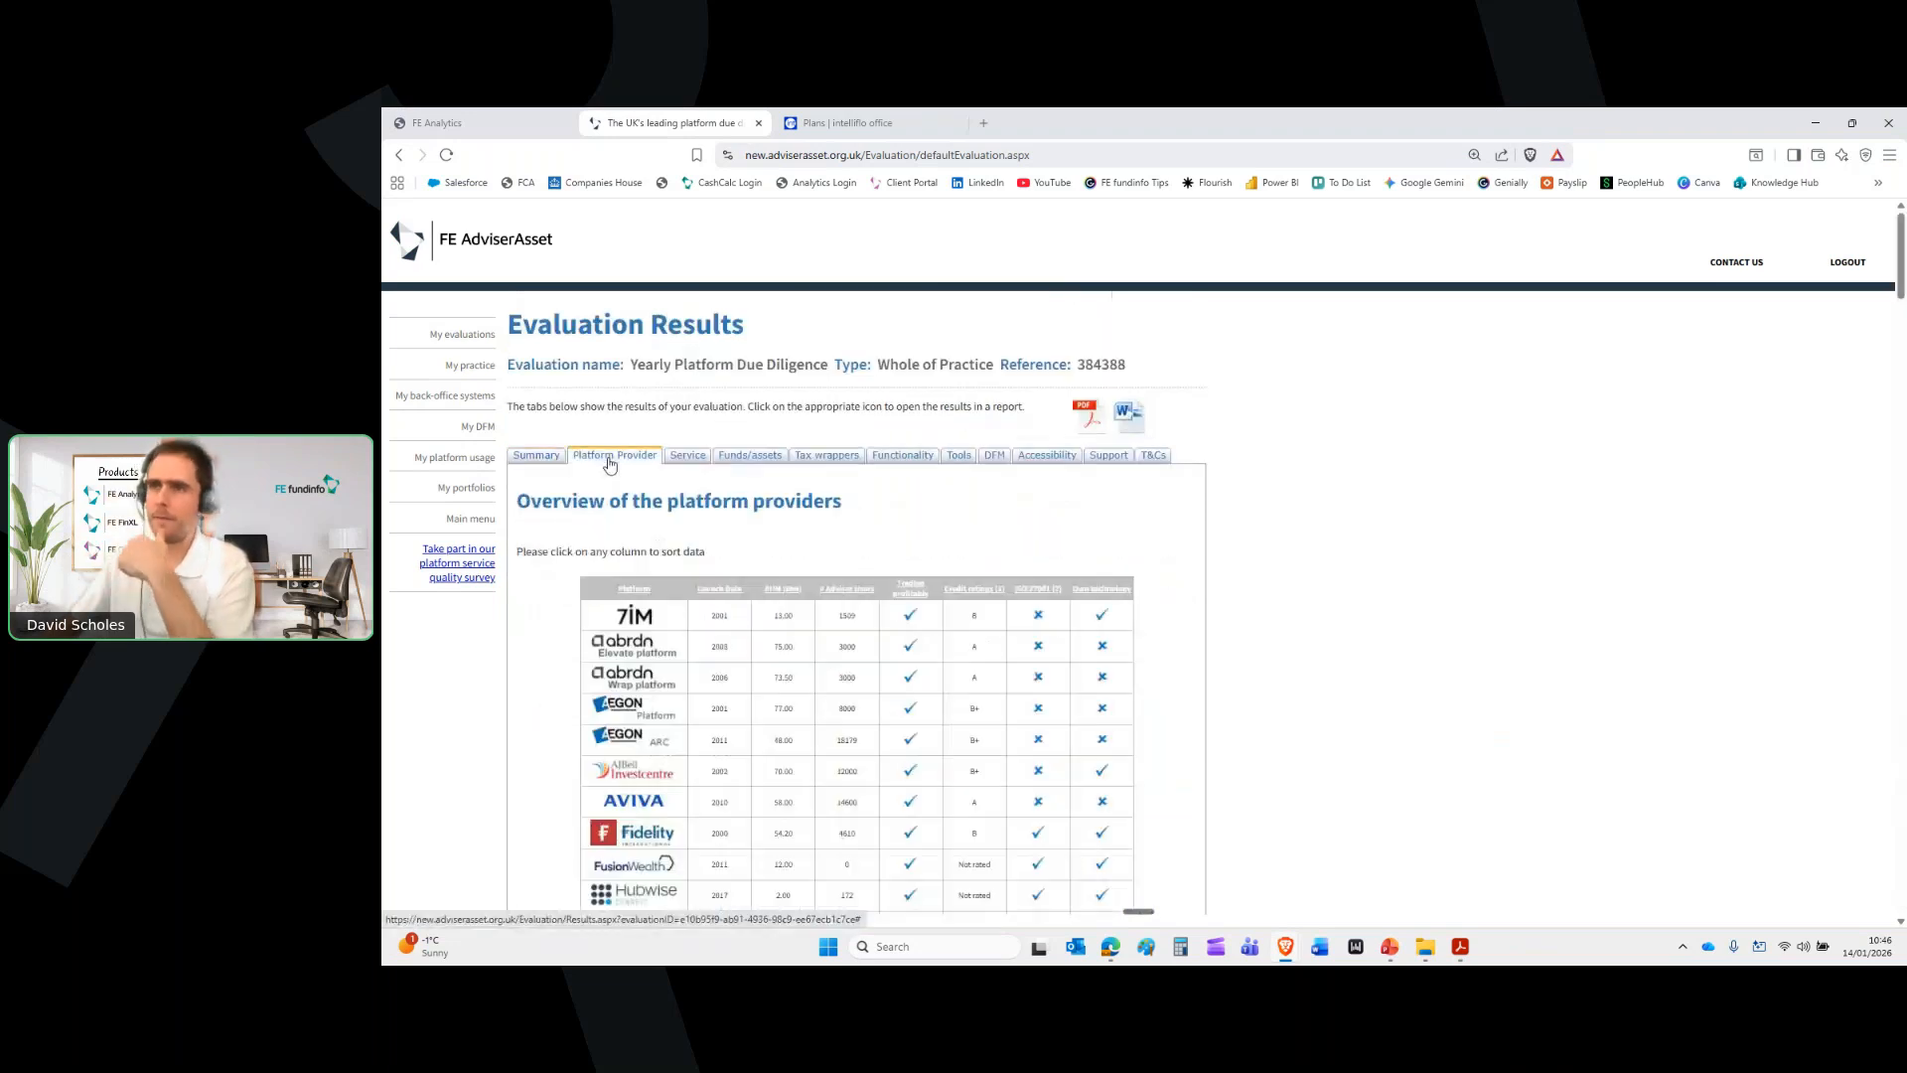
left_click(824, 458)
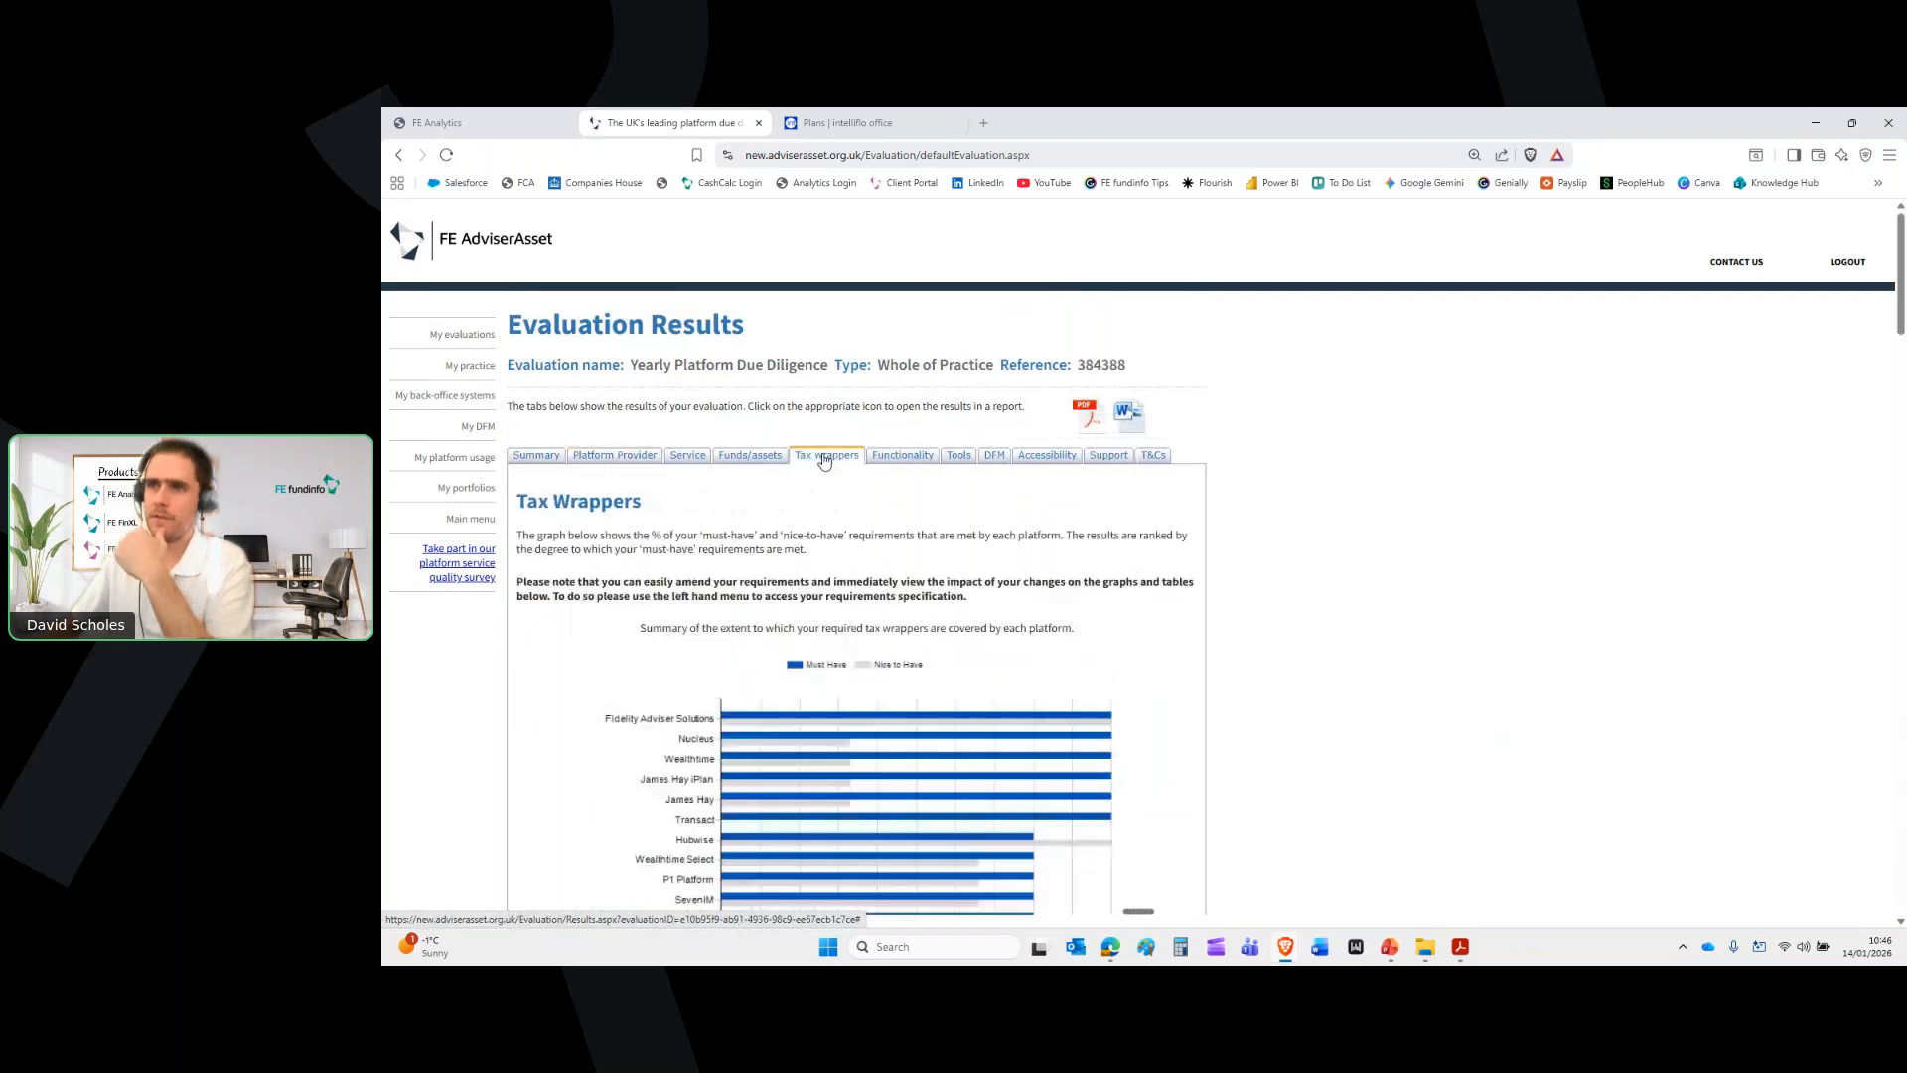
left_click(891, 460)
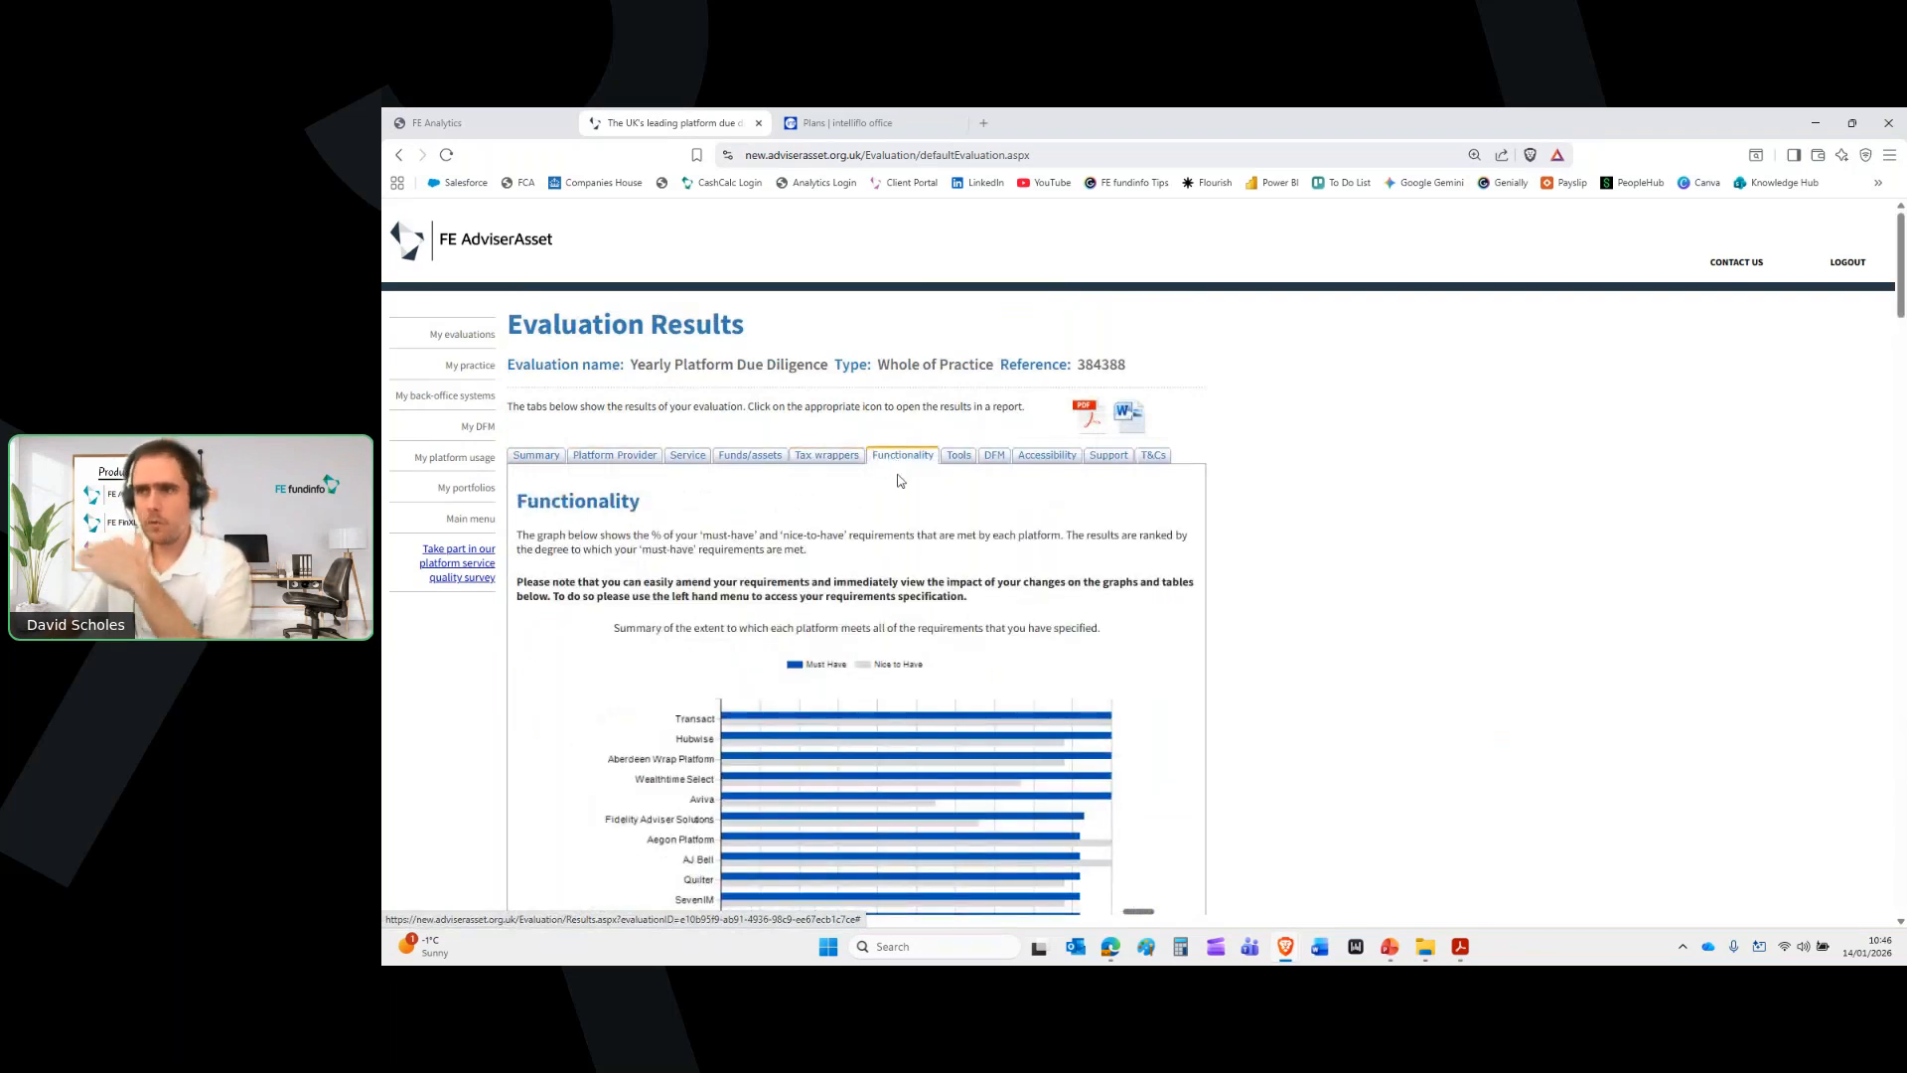
scroll(921, 548, "down", 3)
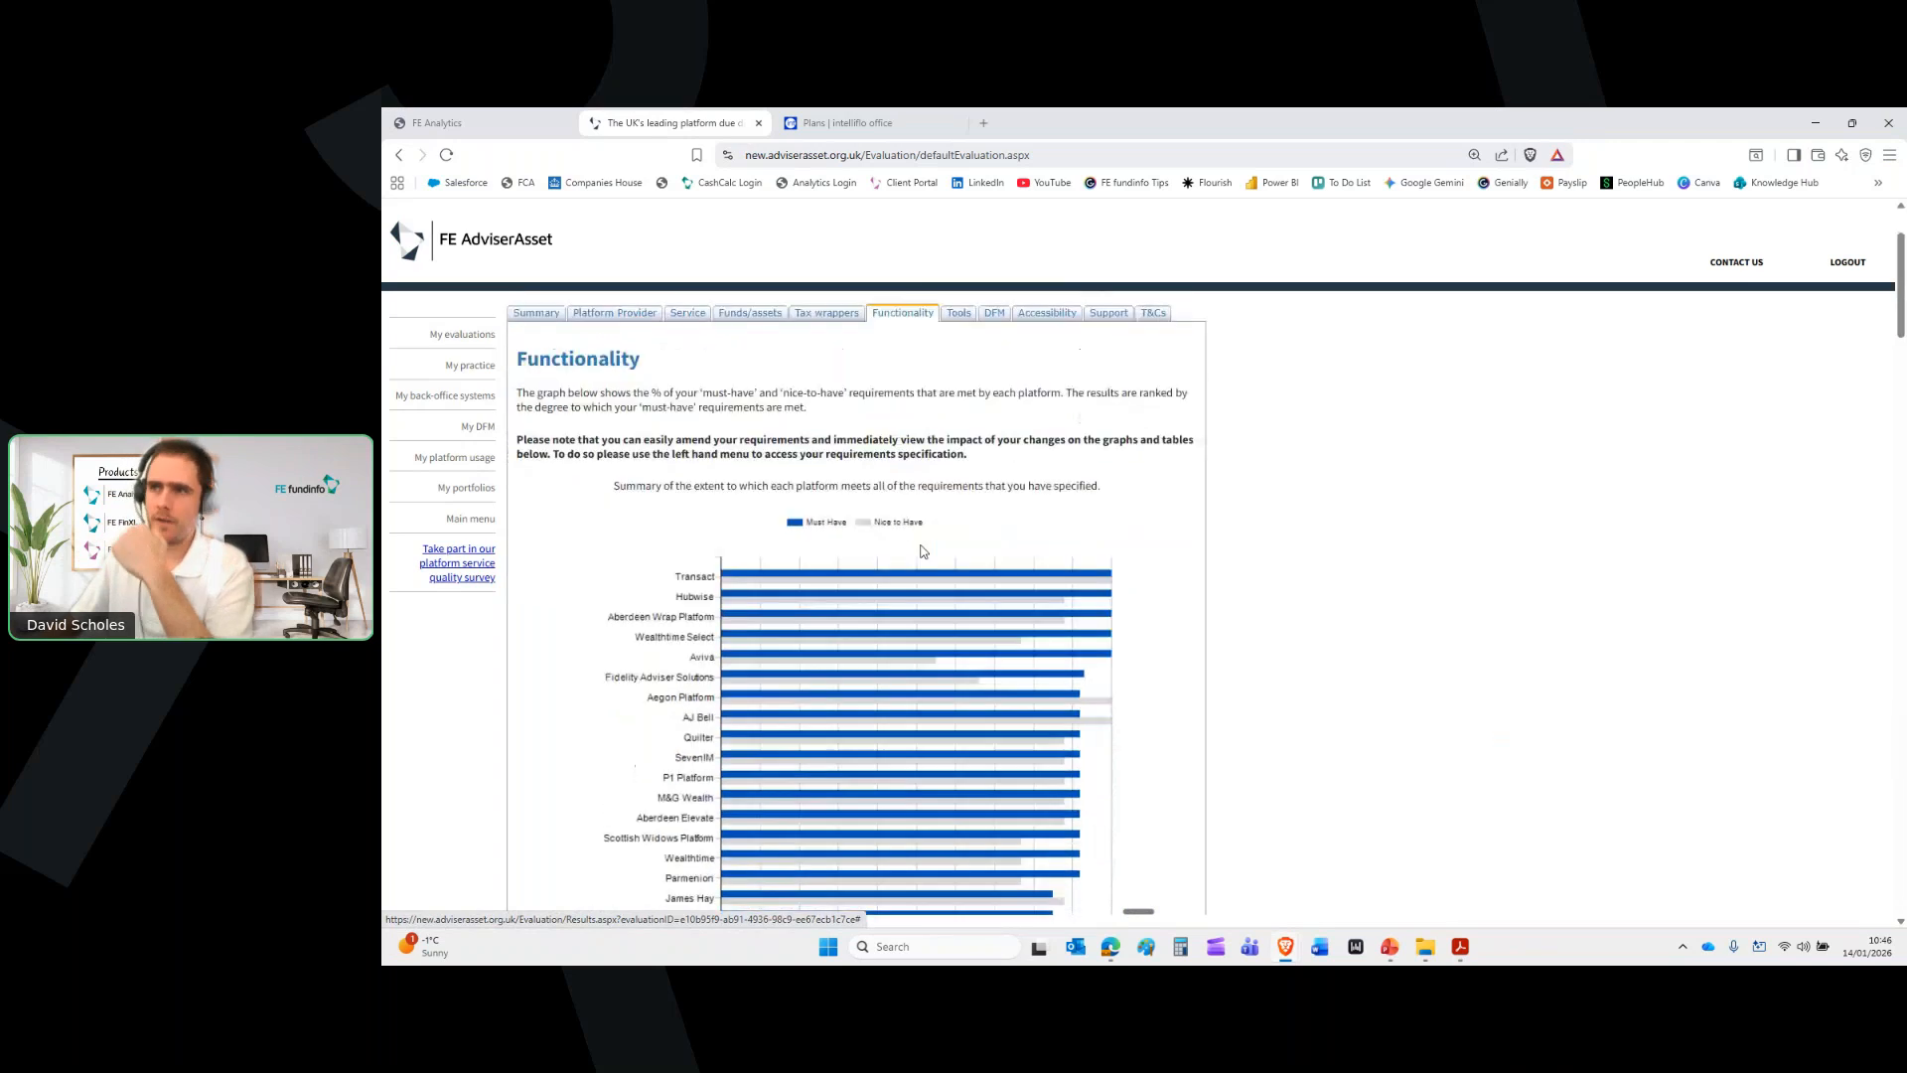
scroll(920, 548, "up", 3)
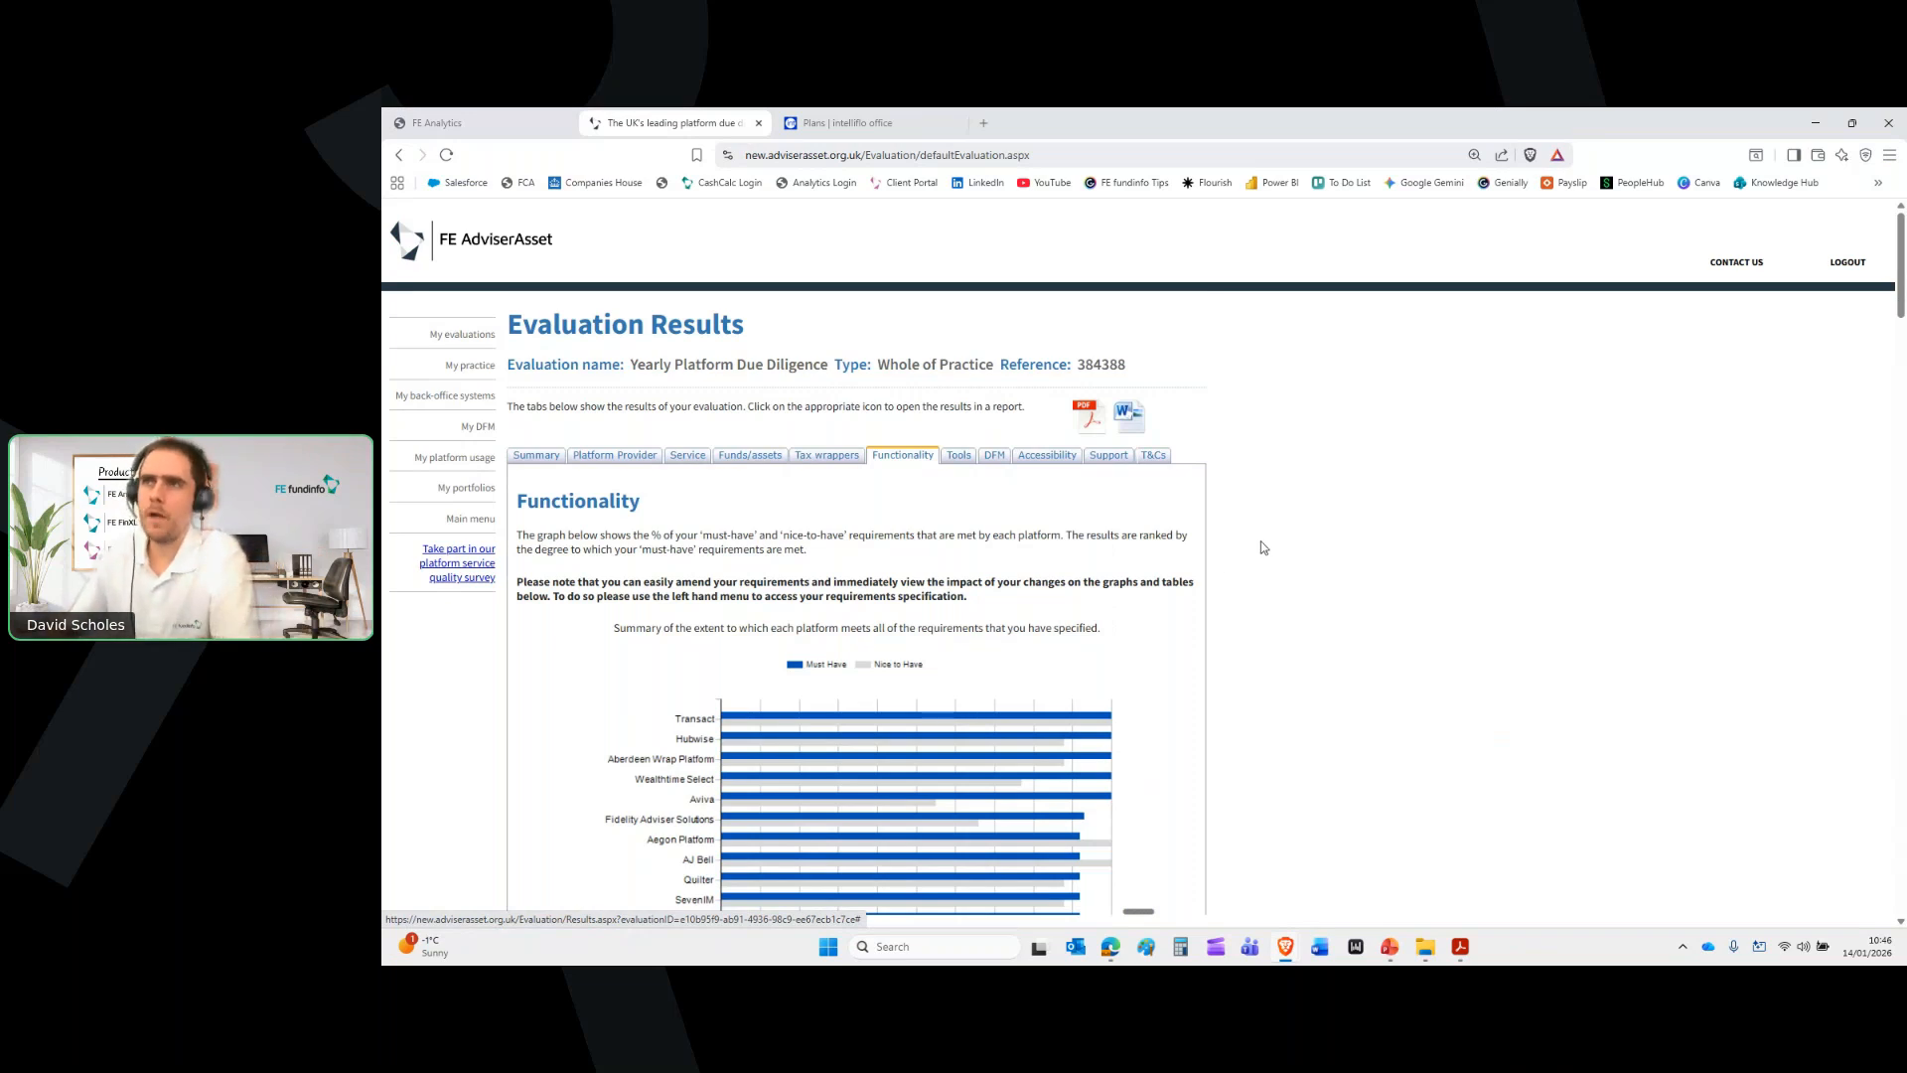
Close the due diligence tab and launch Investment Planner from Portfolio Tools
left_click(758, 123)
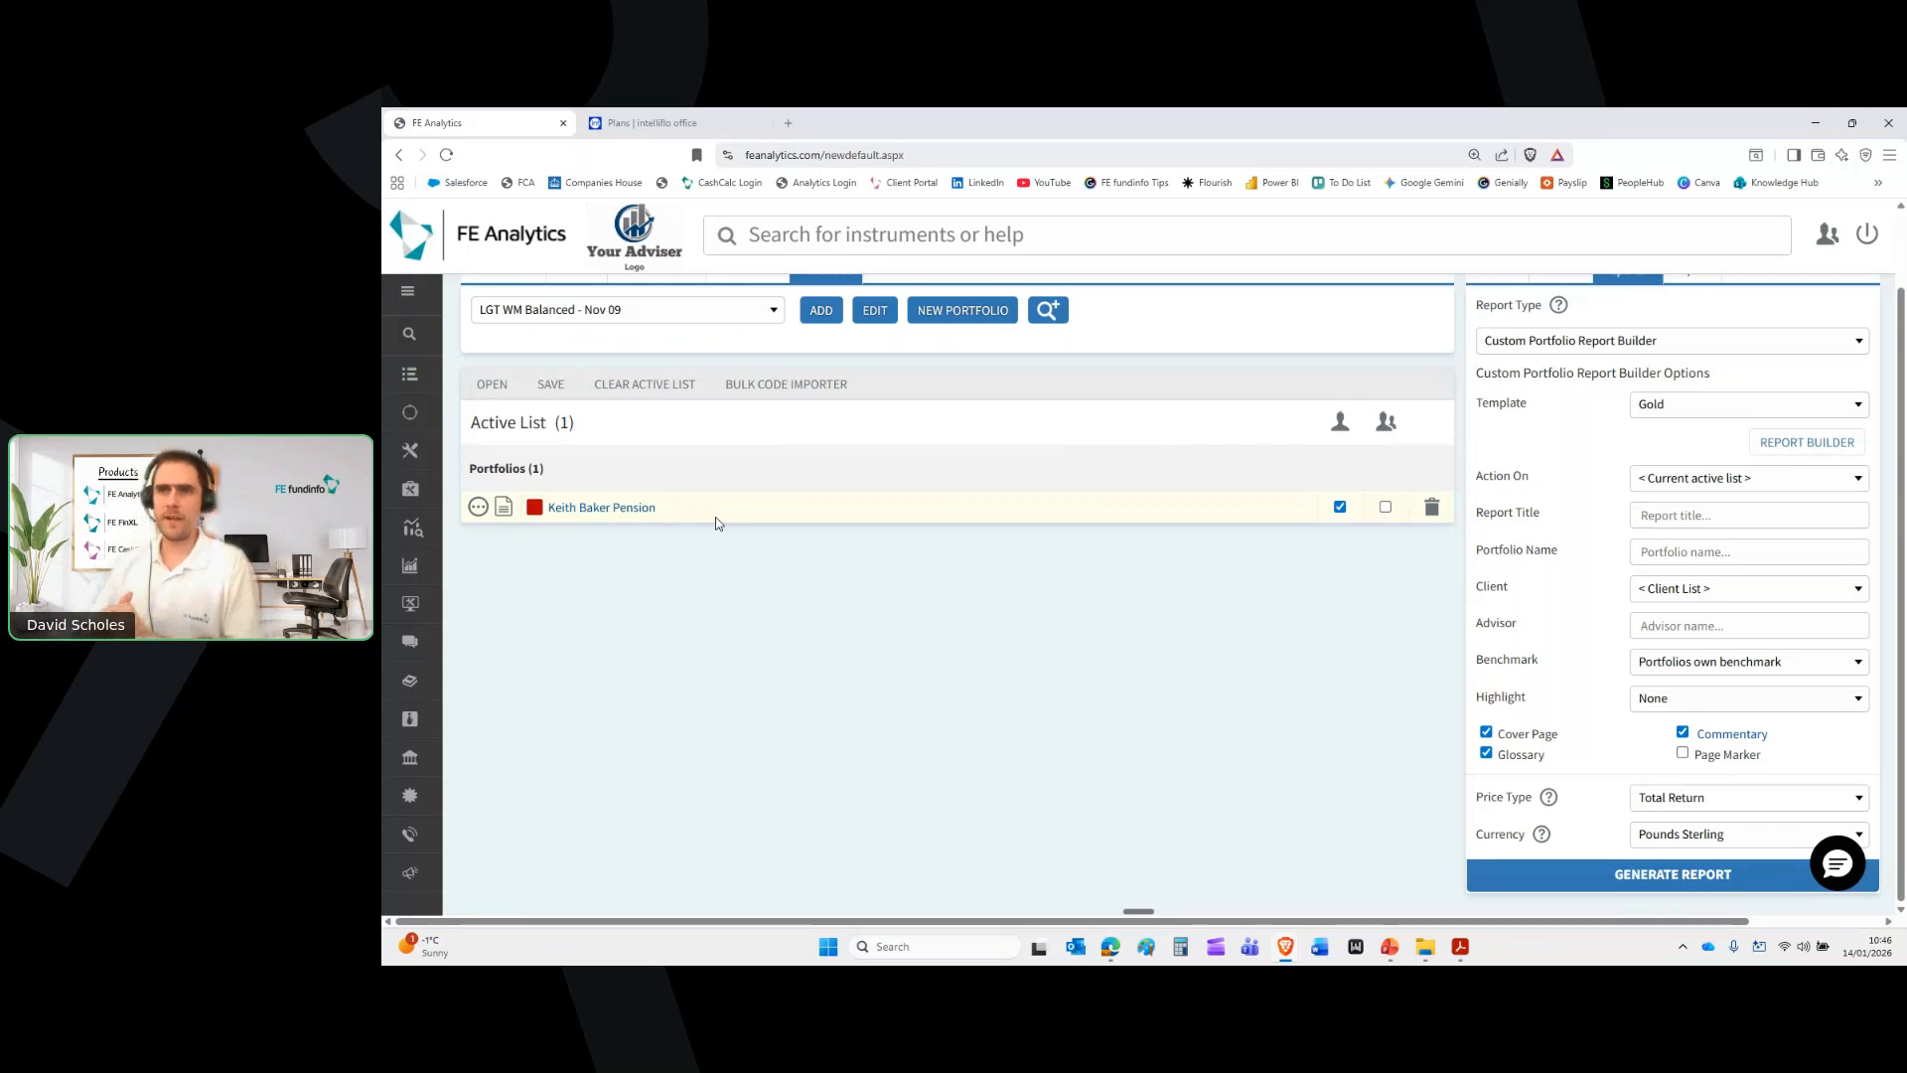
mouse_move(398, 483)
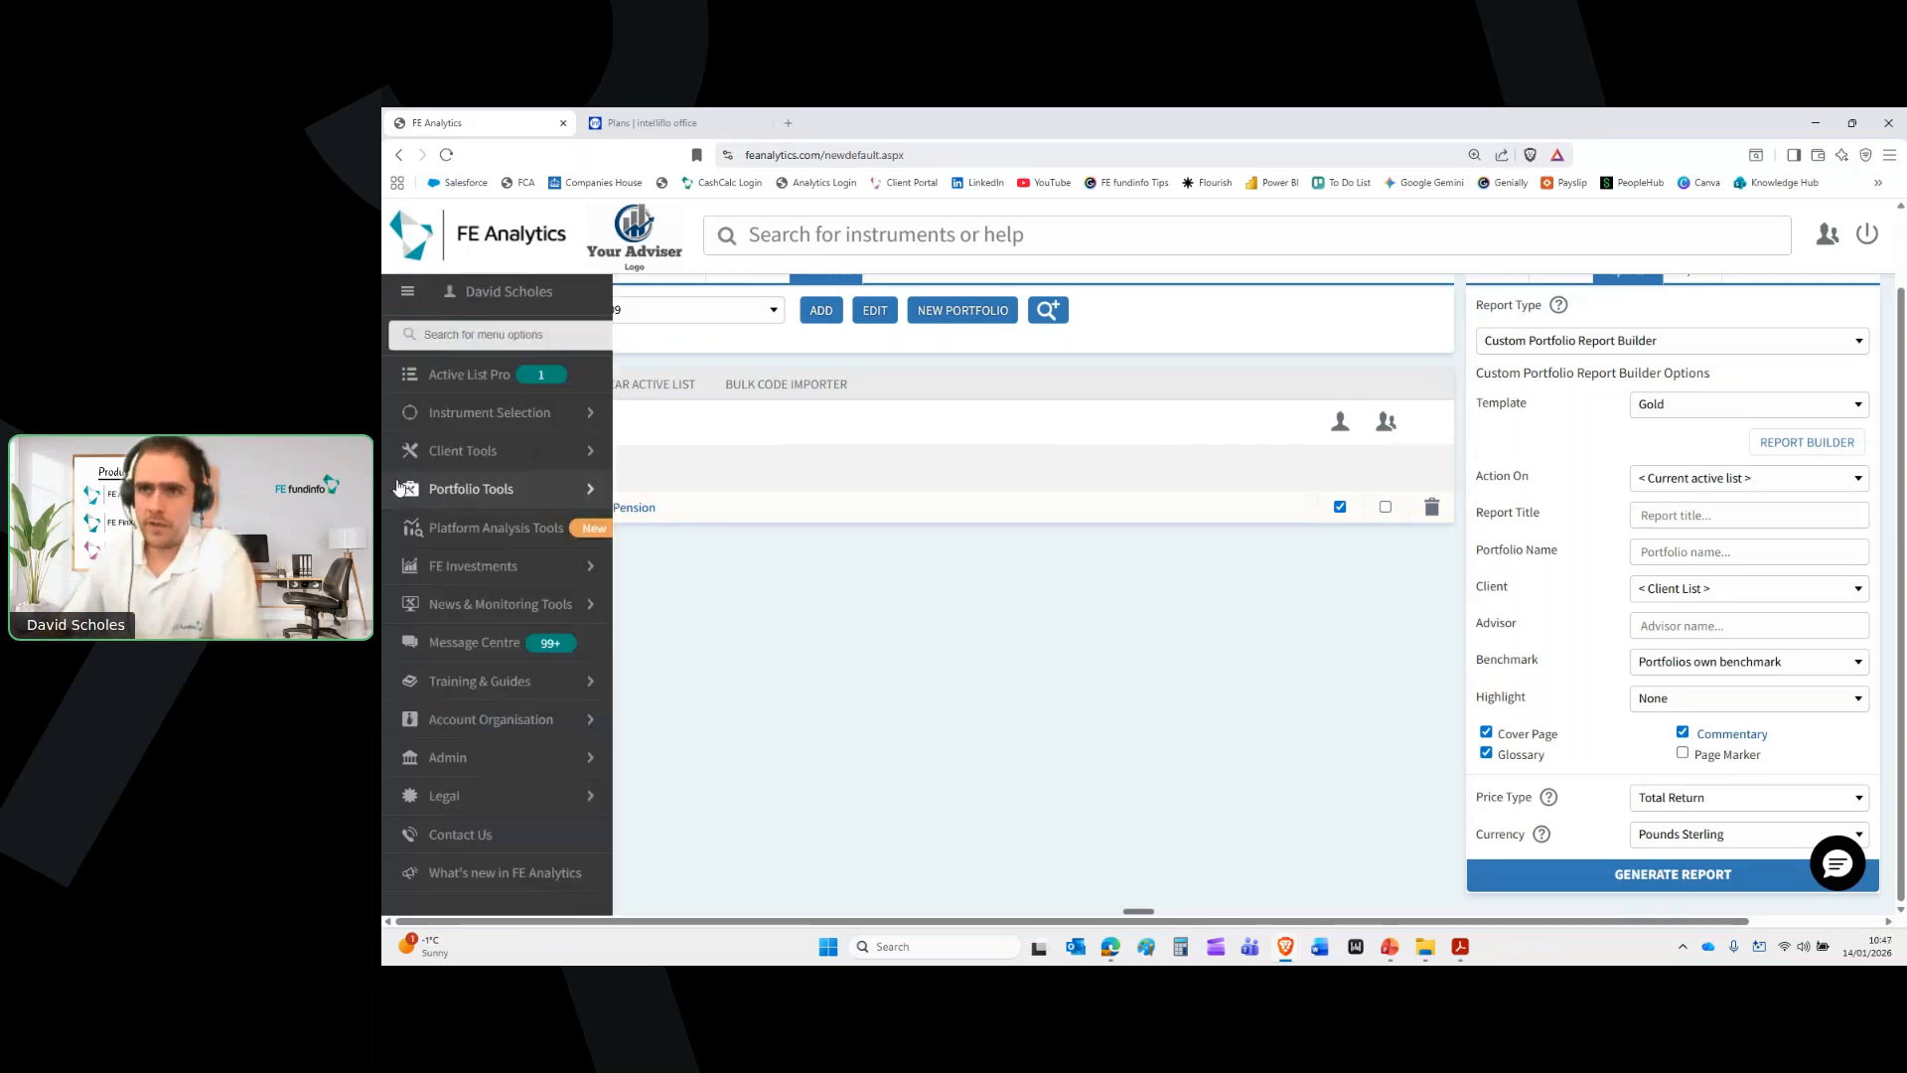
left_click(464, 529)
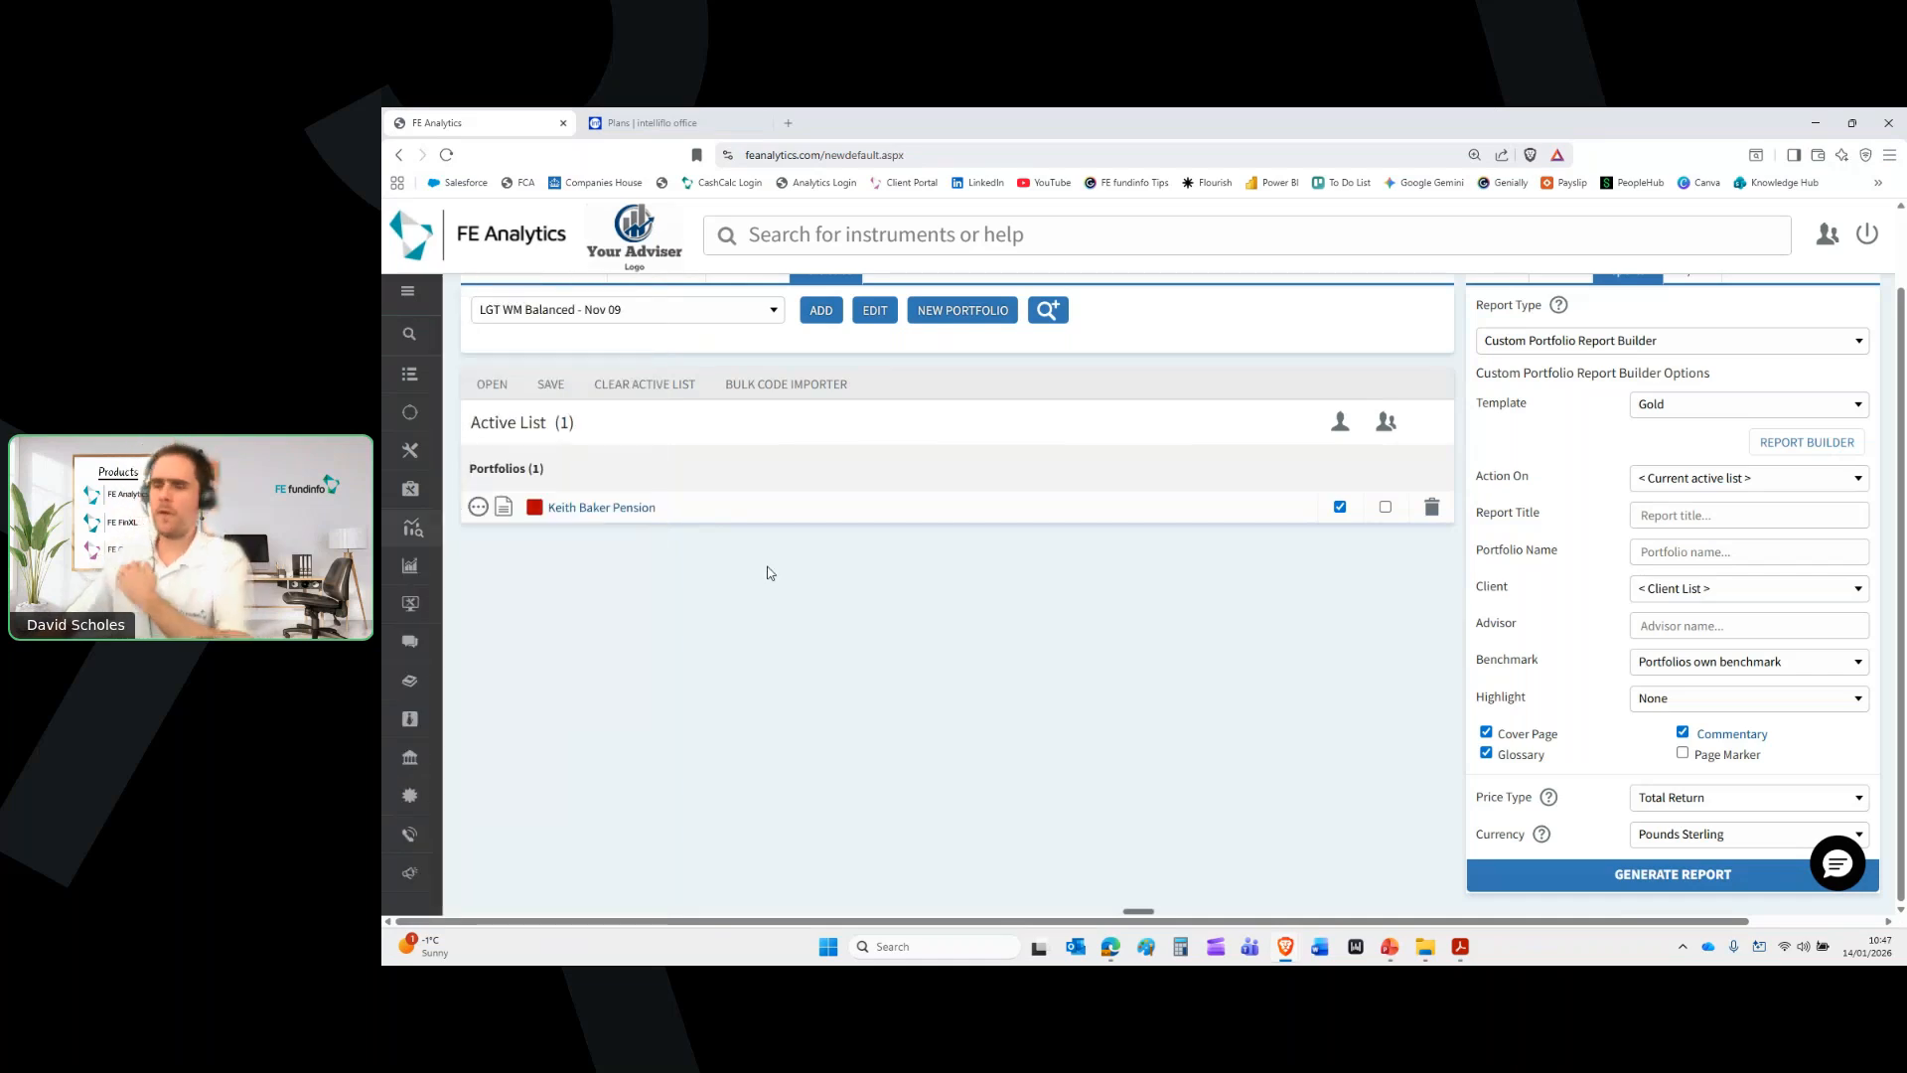
scroll(770, 571, "up", 1)
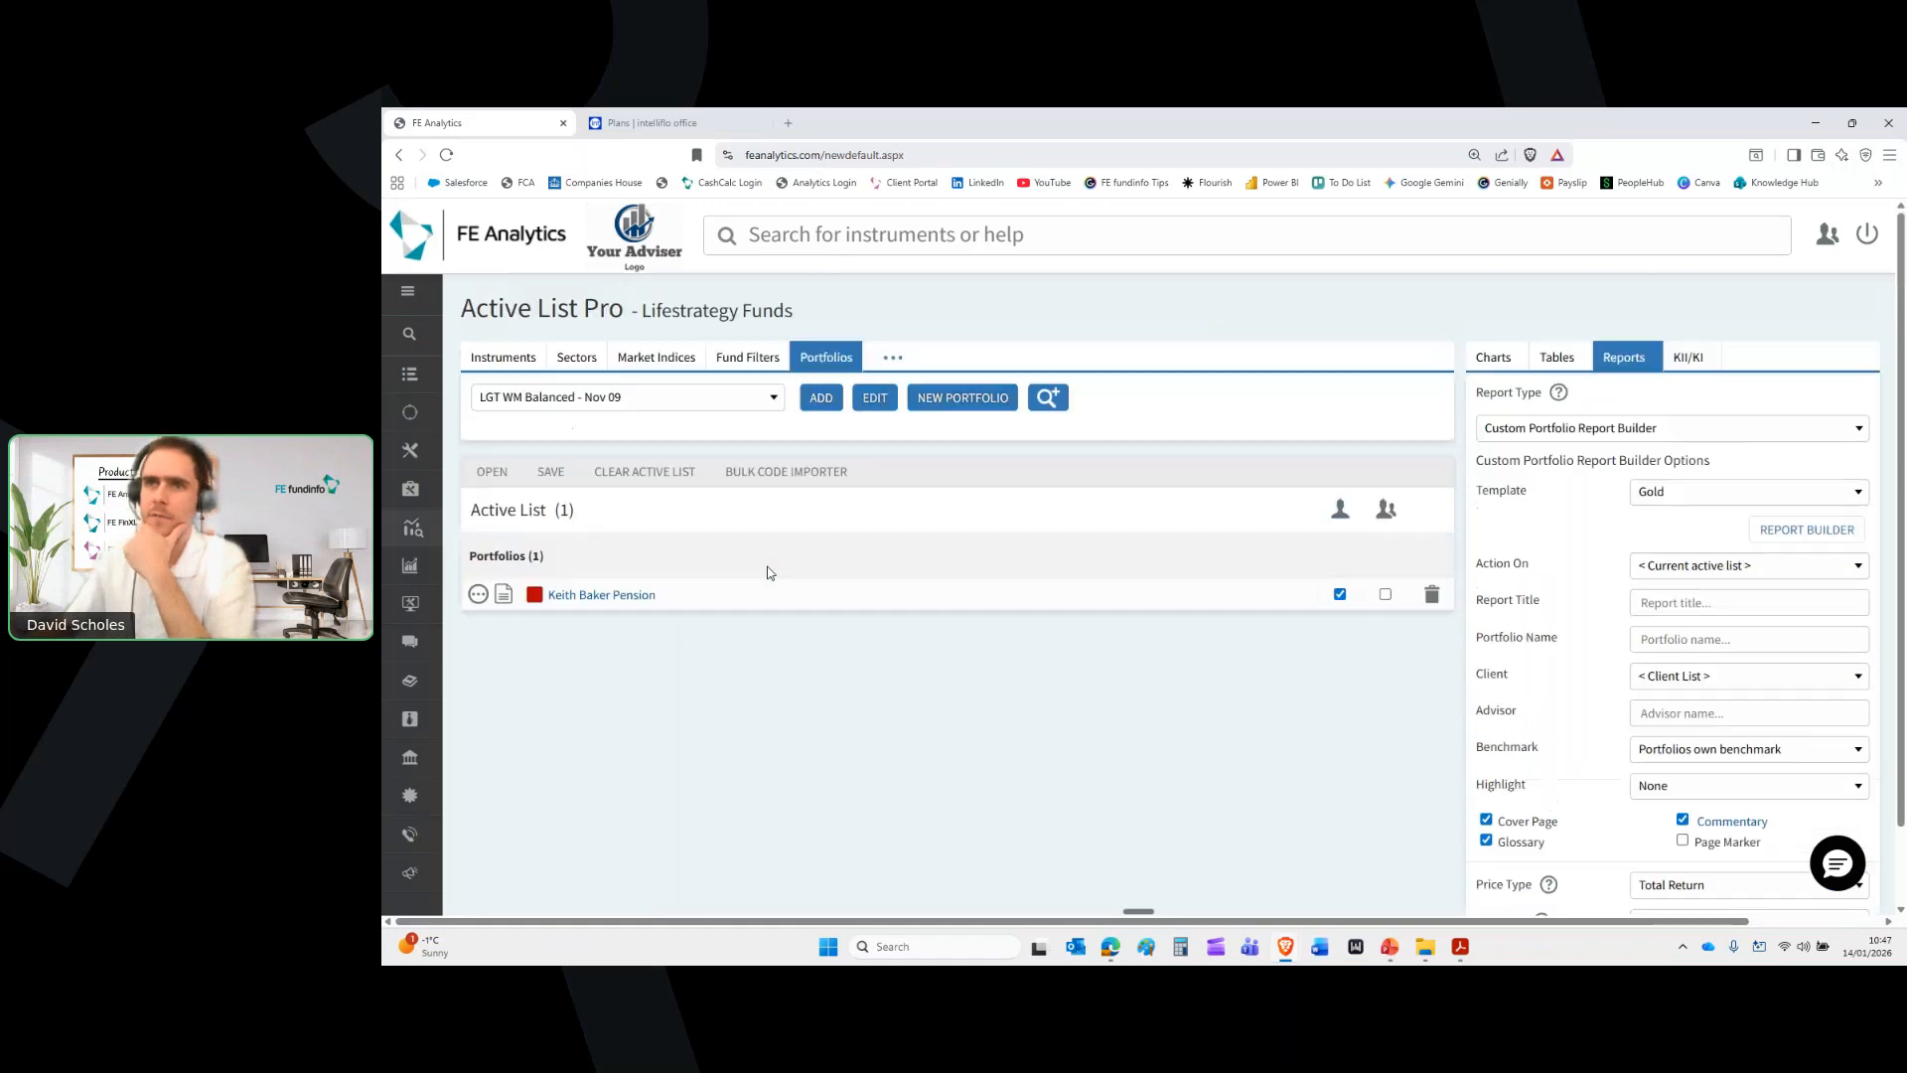
mouse_move(385, 484)
left_click(449, 490)
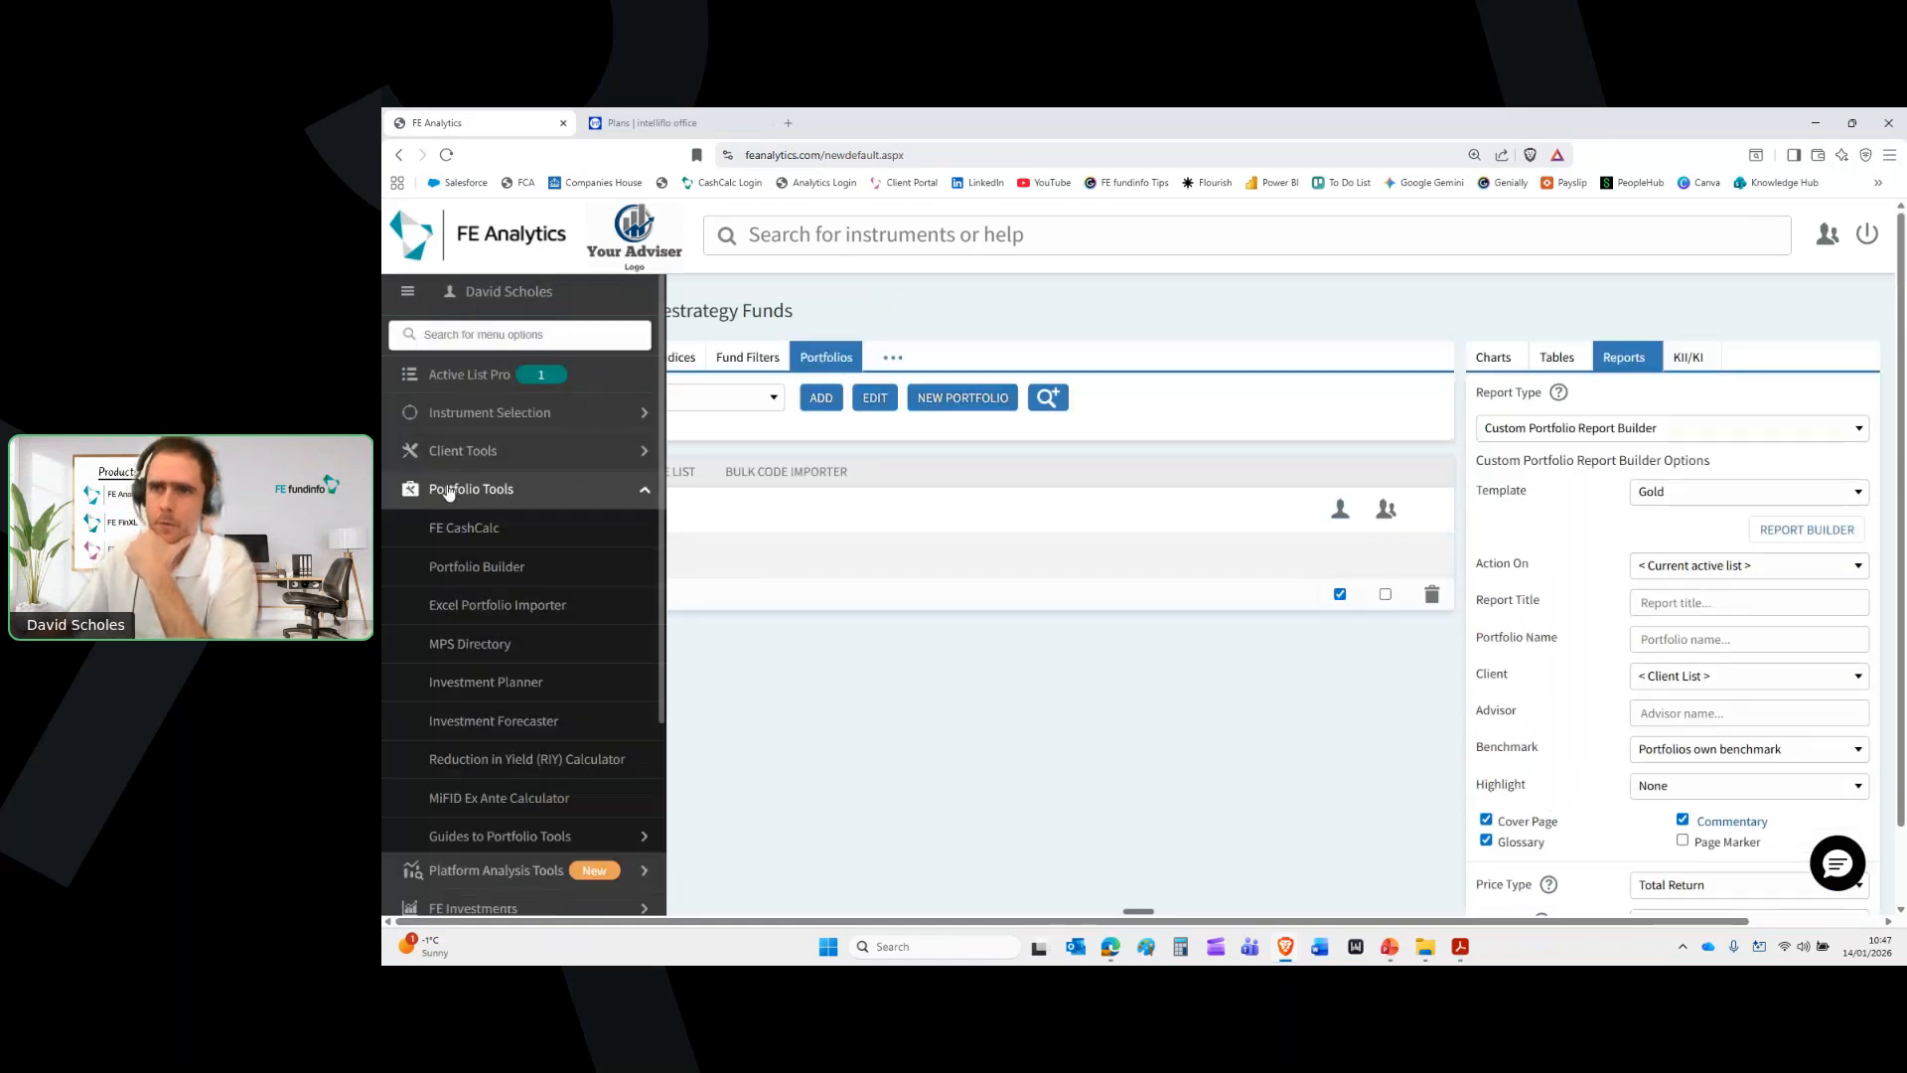
left_click(509, 683)
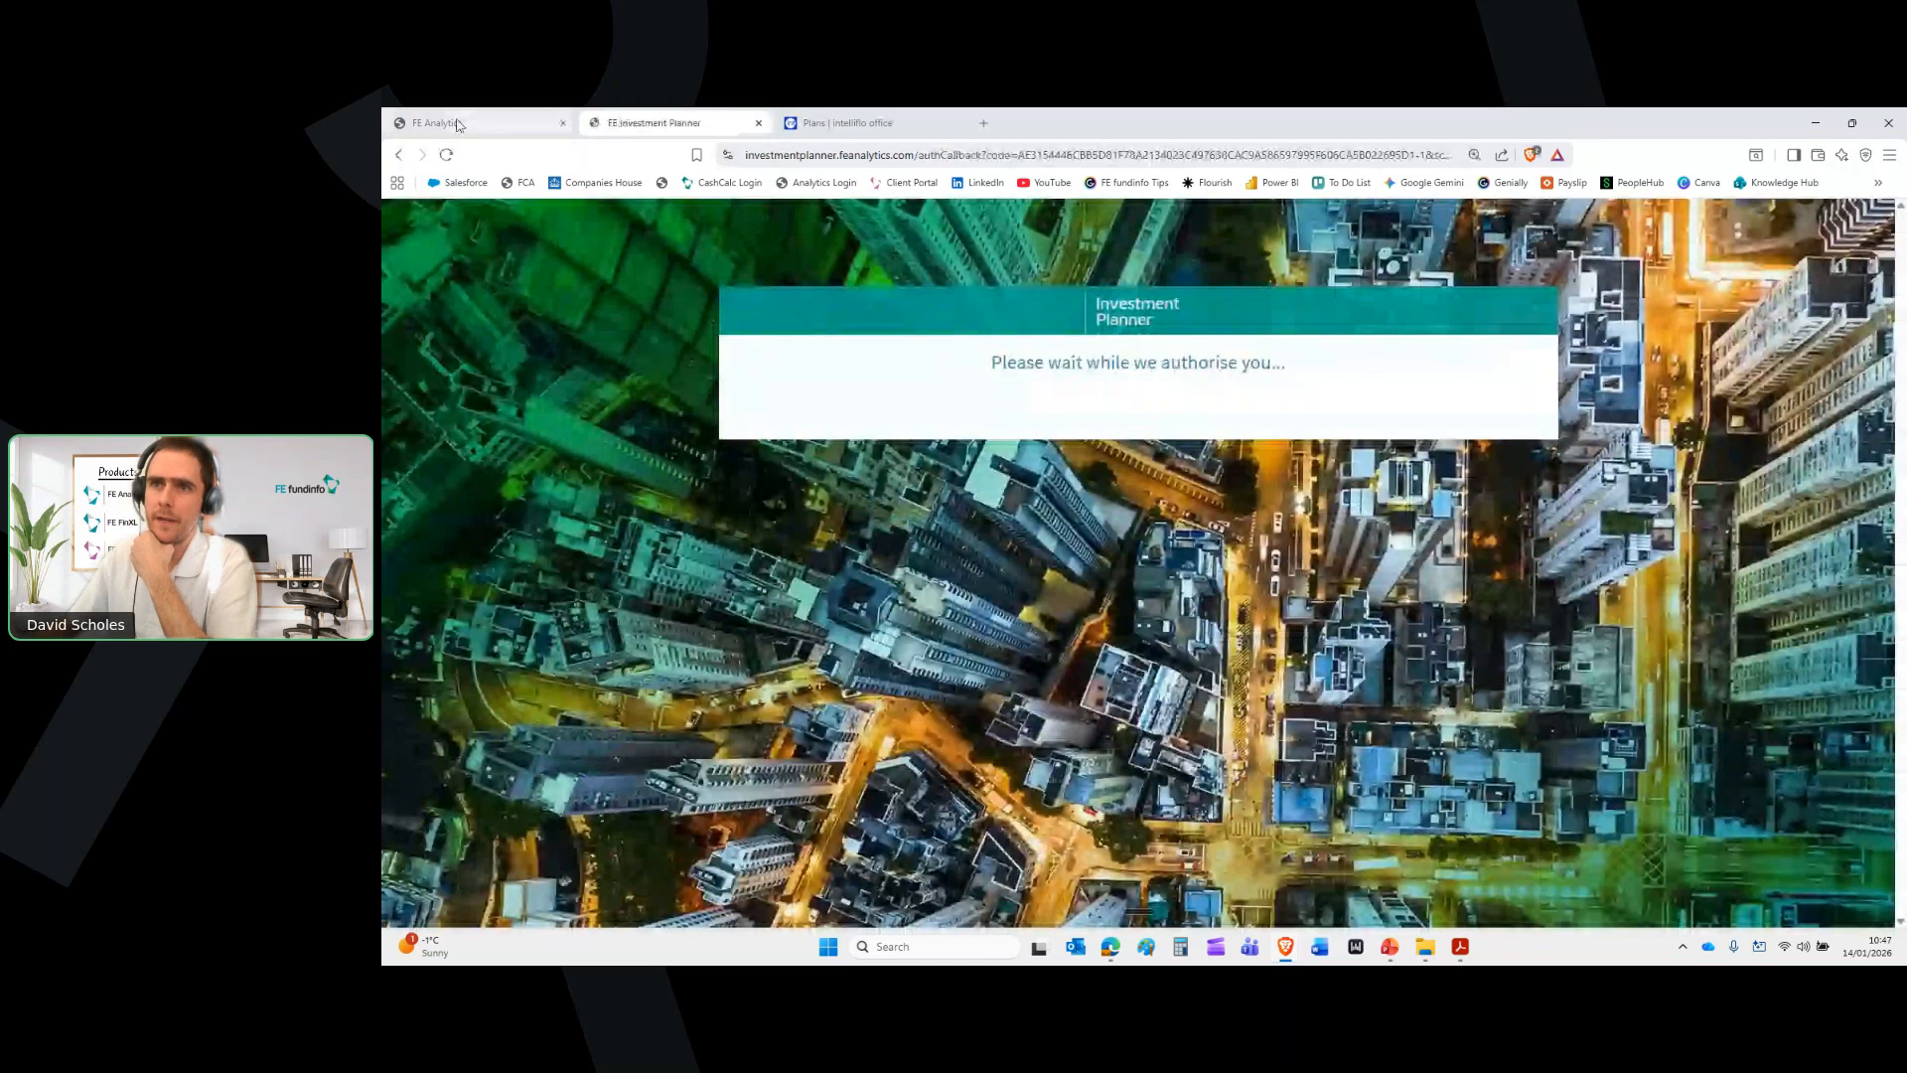
In the Investment Planner tab, open the chosen client's investment plans
left_click(458, 124)
mouse_move(407, 646)
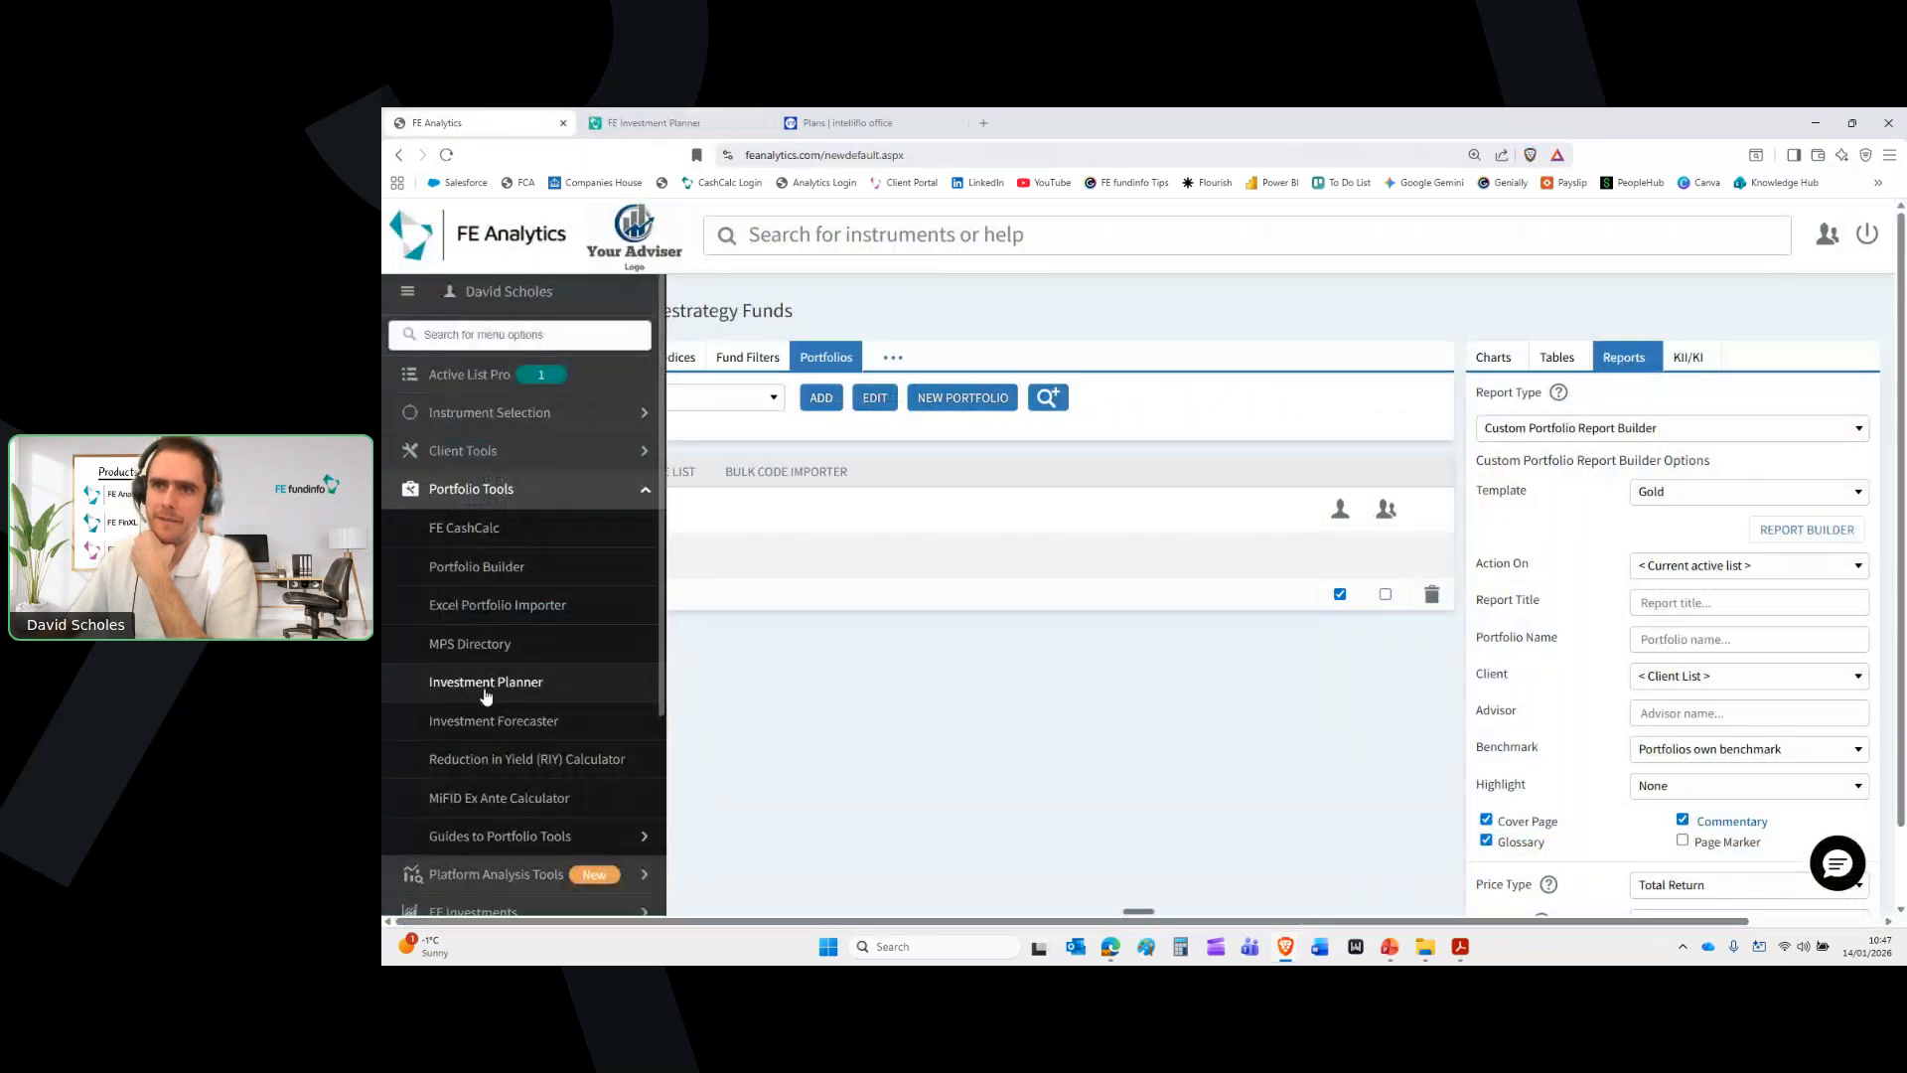
left_click(677, 120)
left_click(1051, 553)
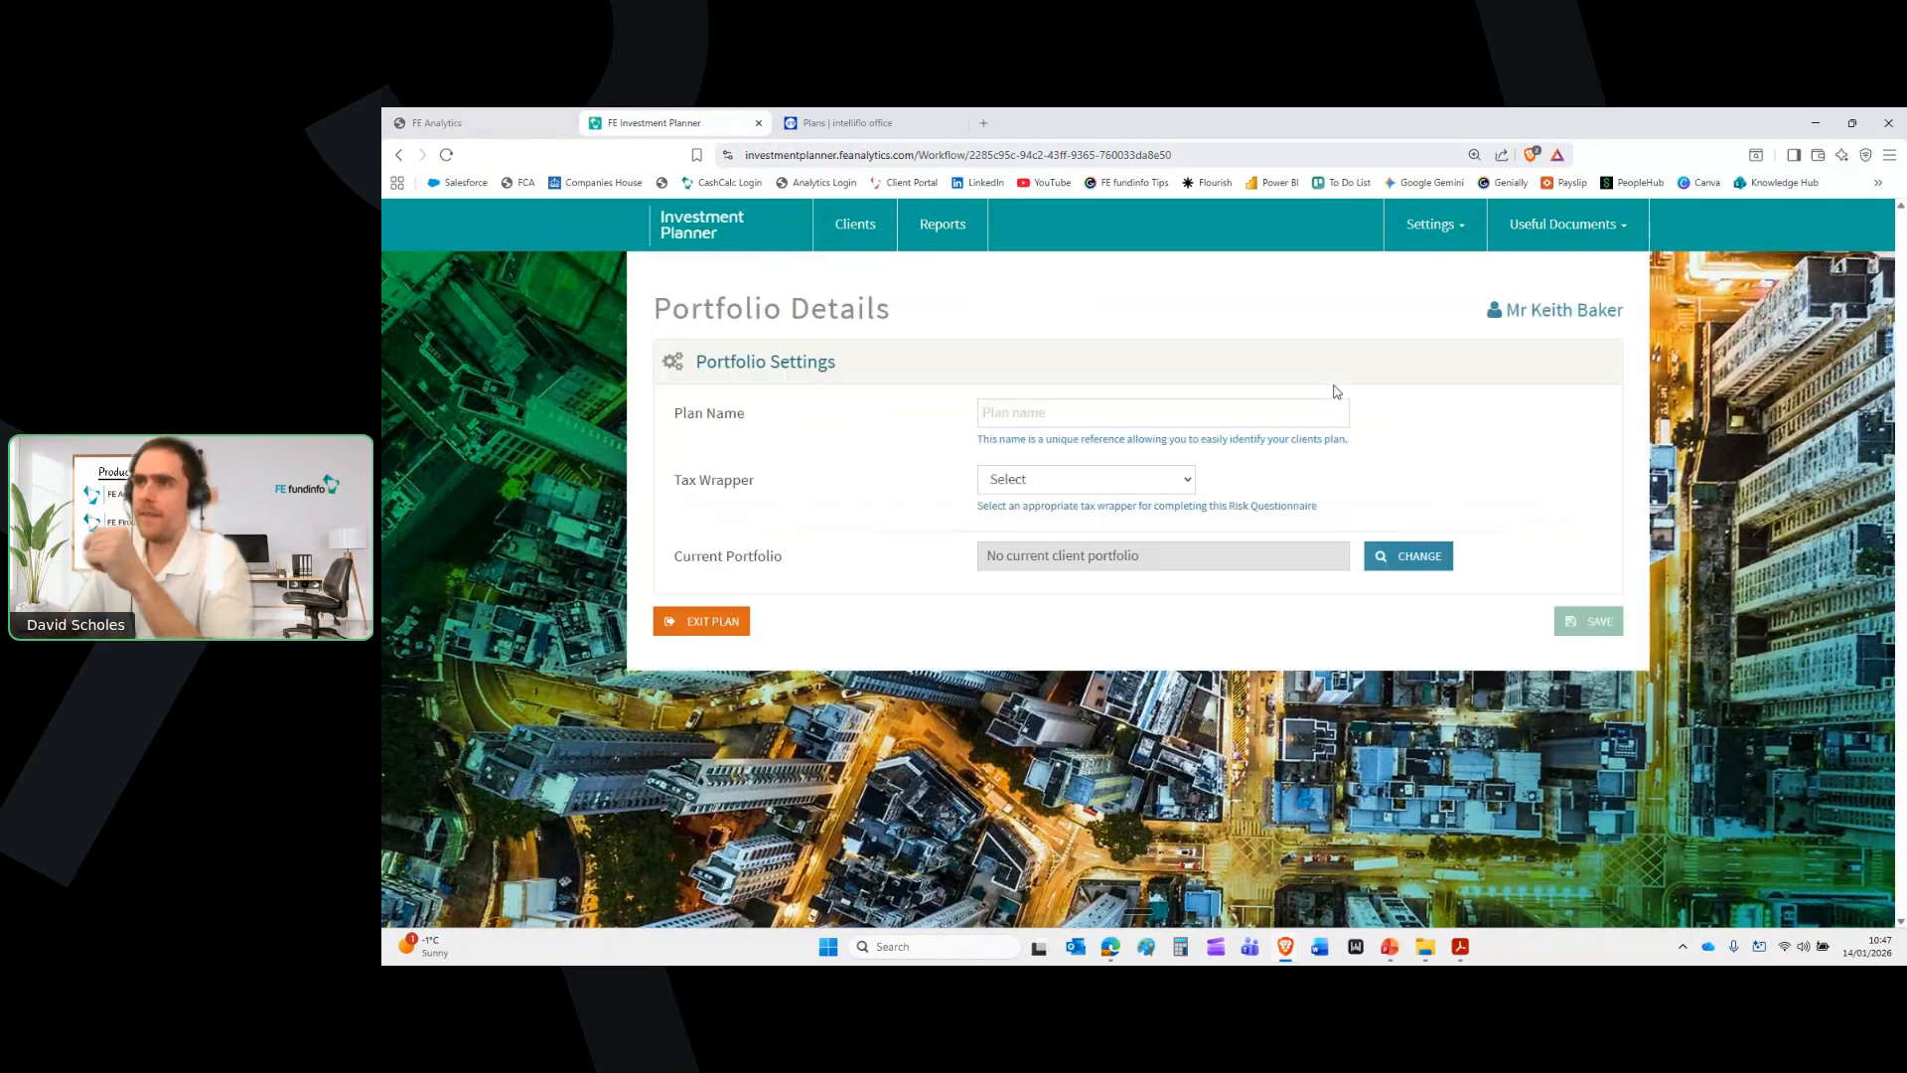
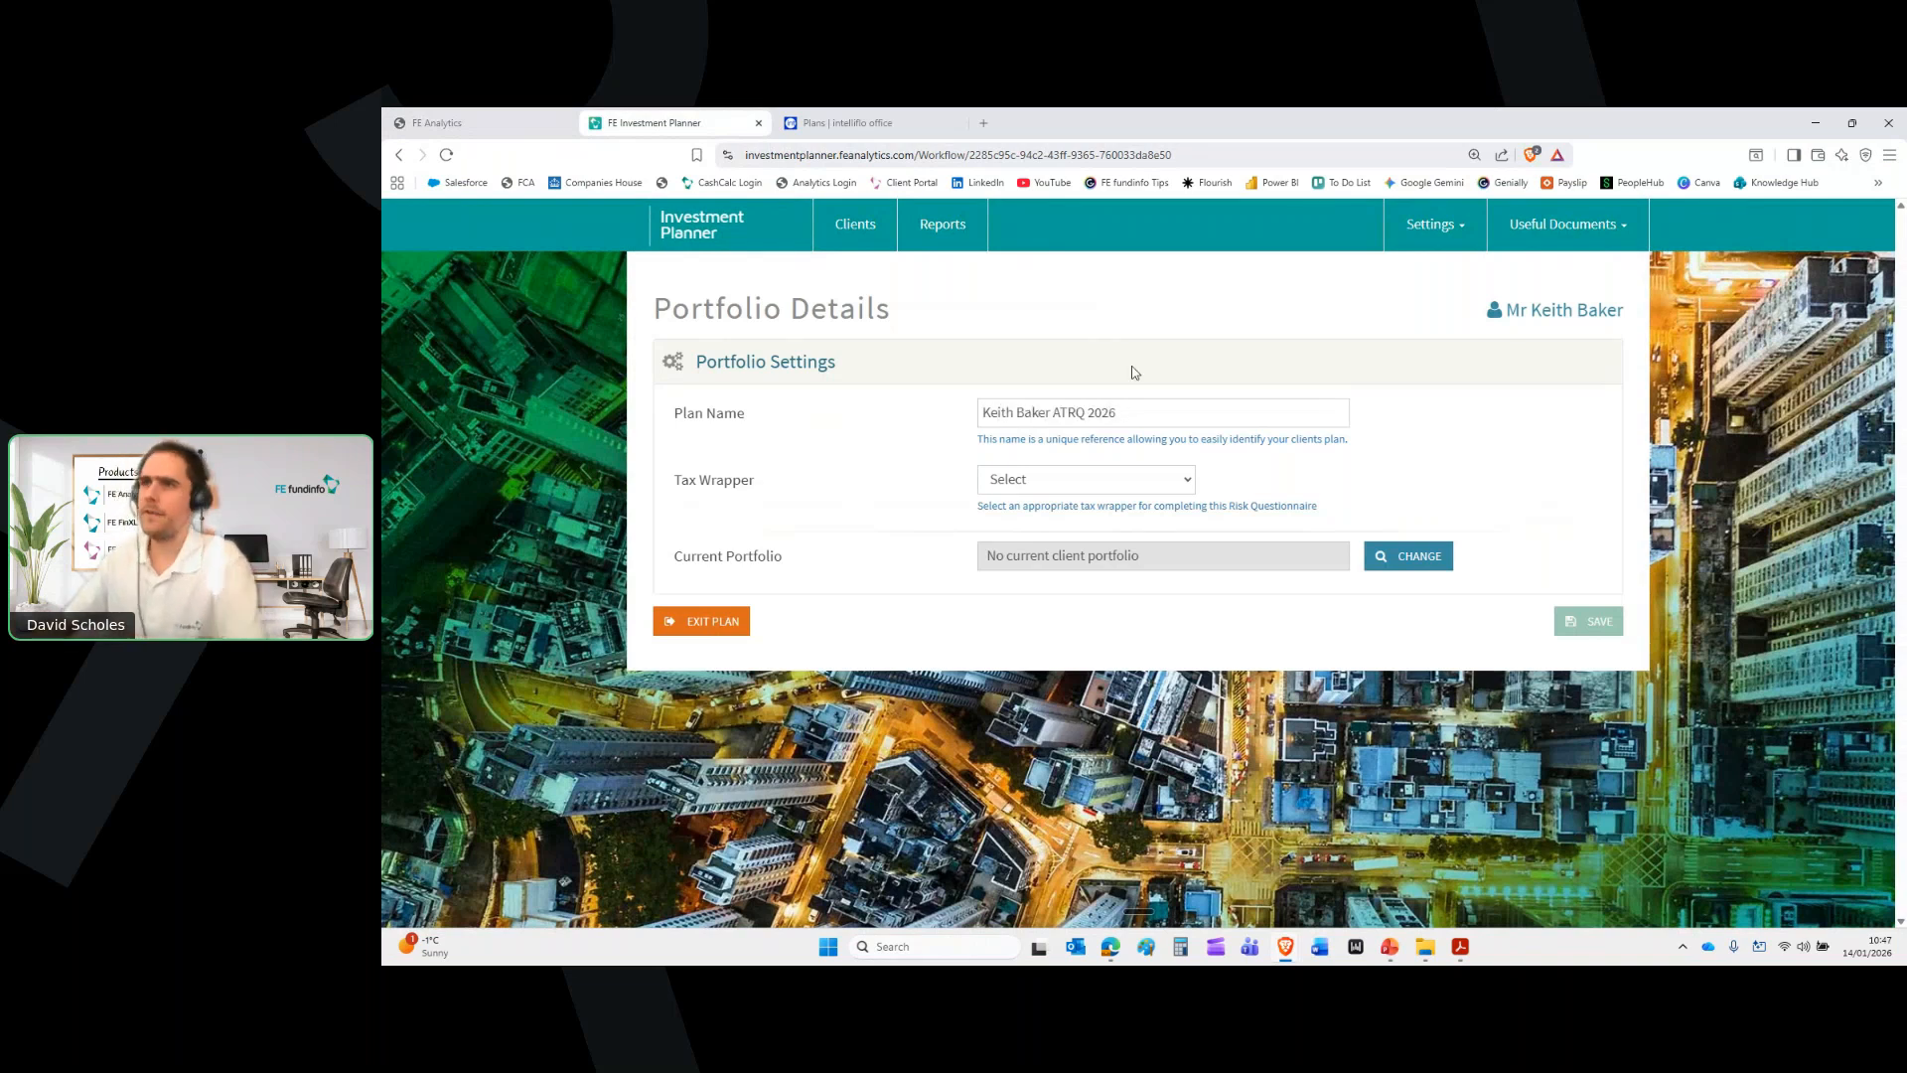
Name the plan with the client's name plus 'ATRQ 2026', set Personal Pension, link their existing pension, save
left_click(1110, 482)
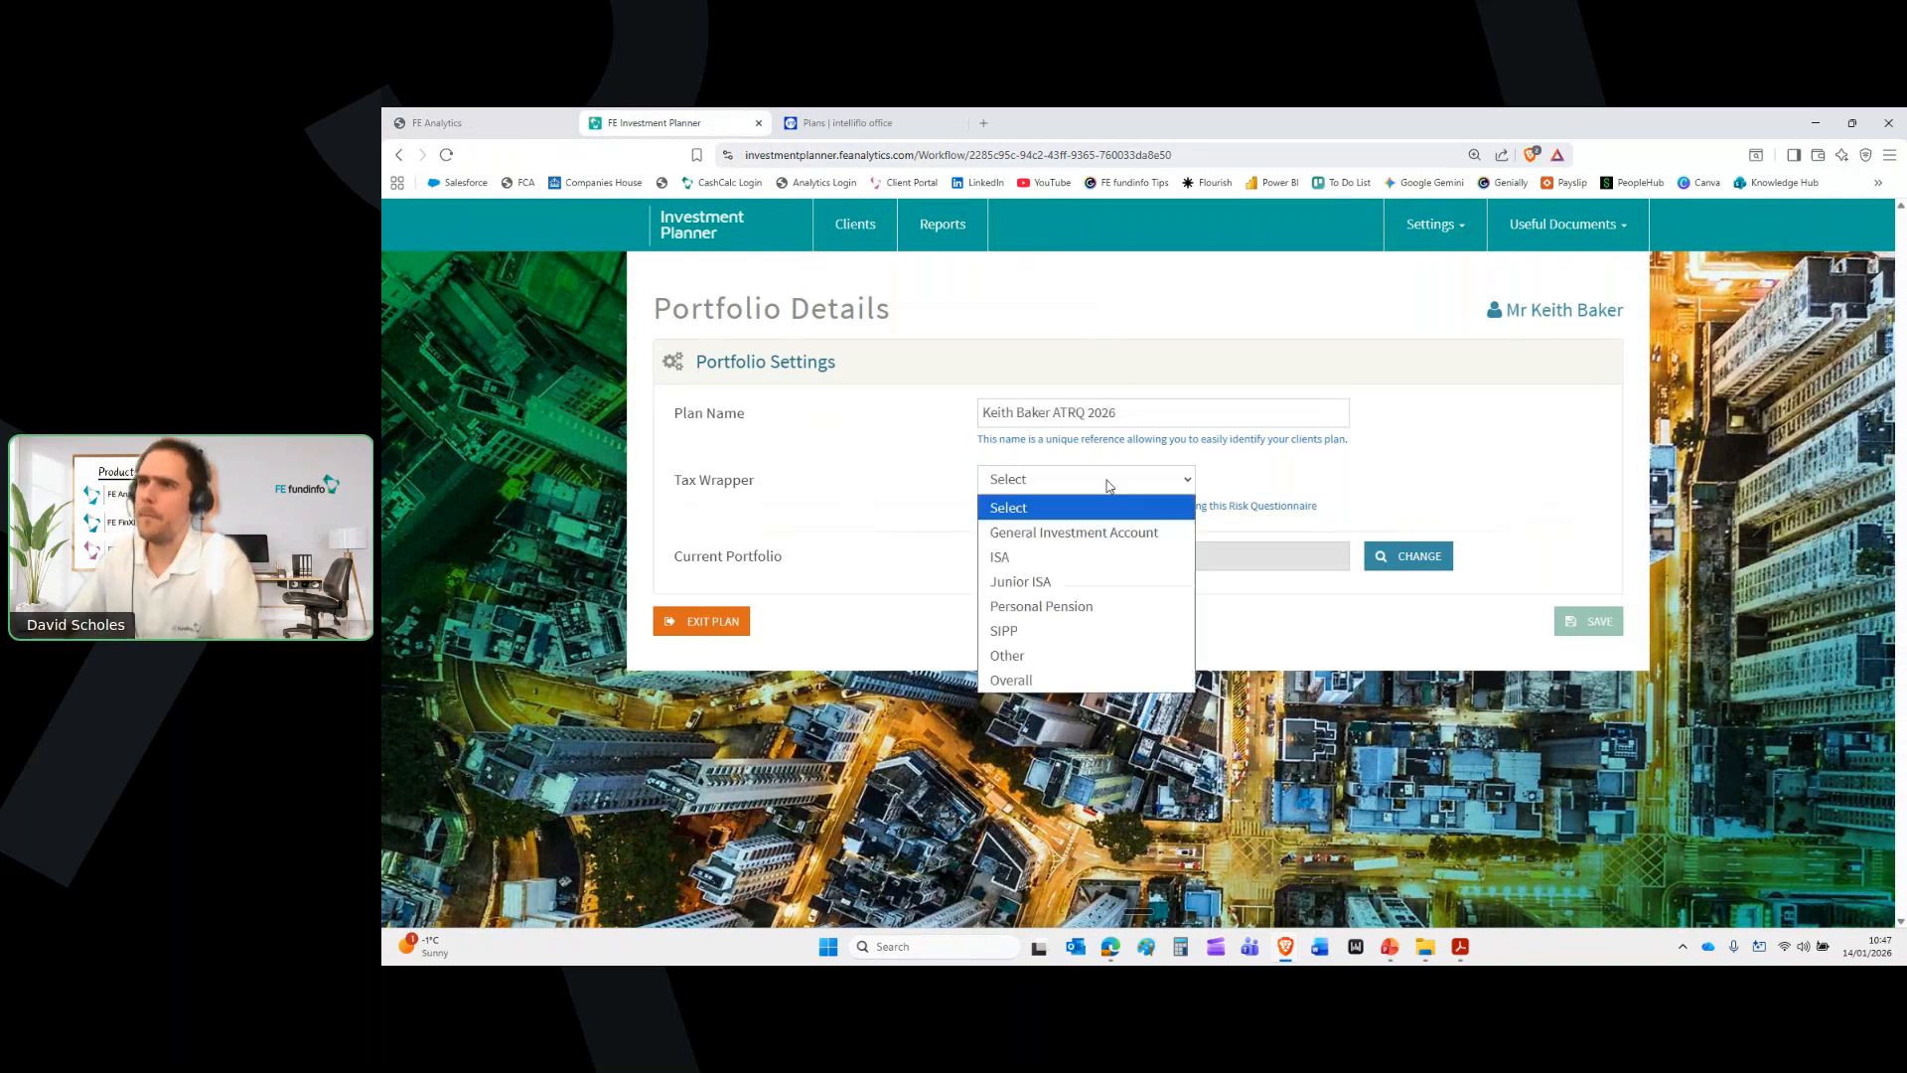
left_click(1053, 606)
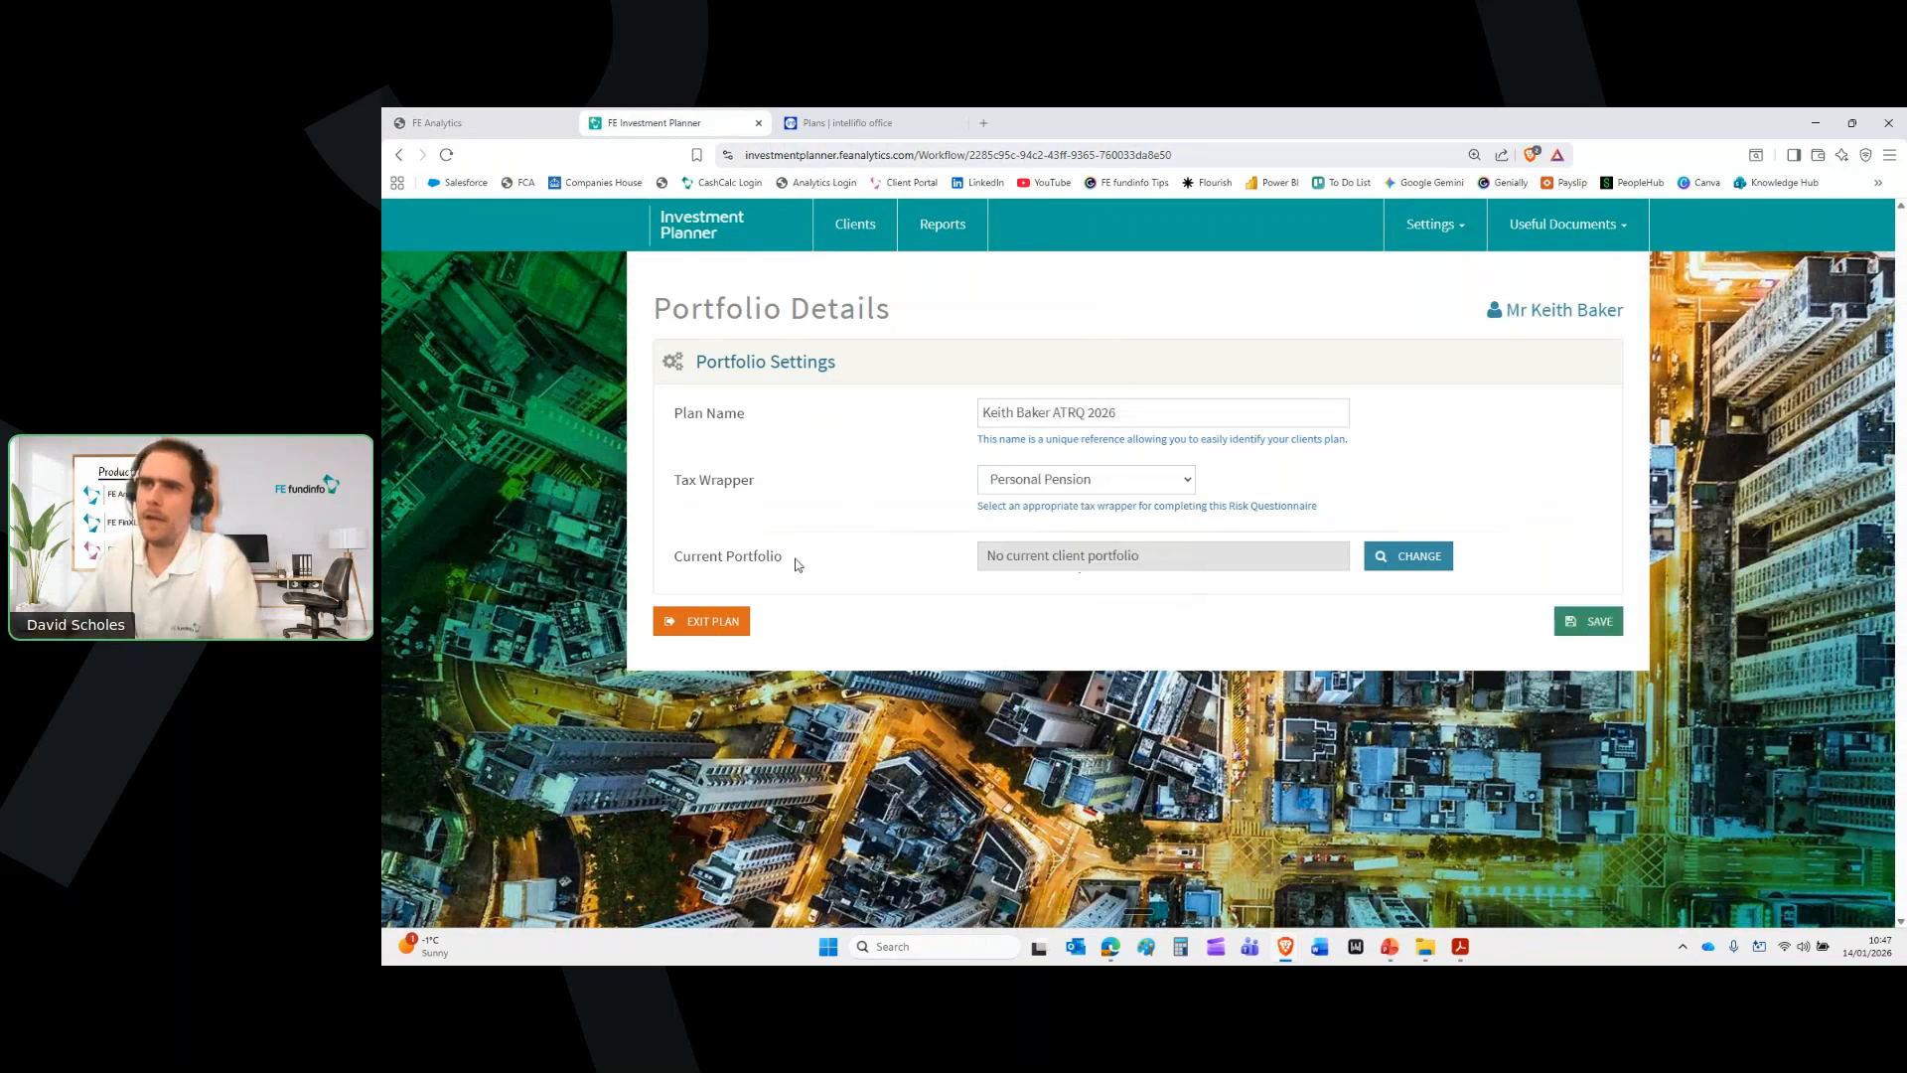
left_click(1450, 554)
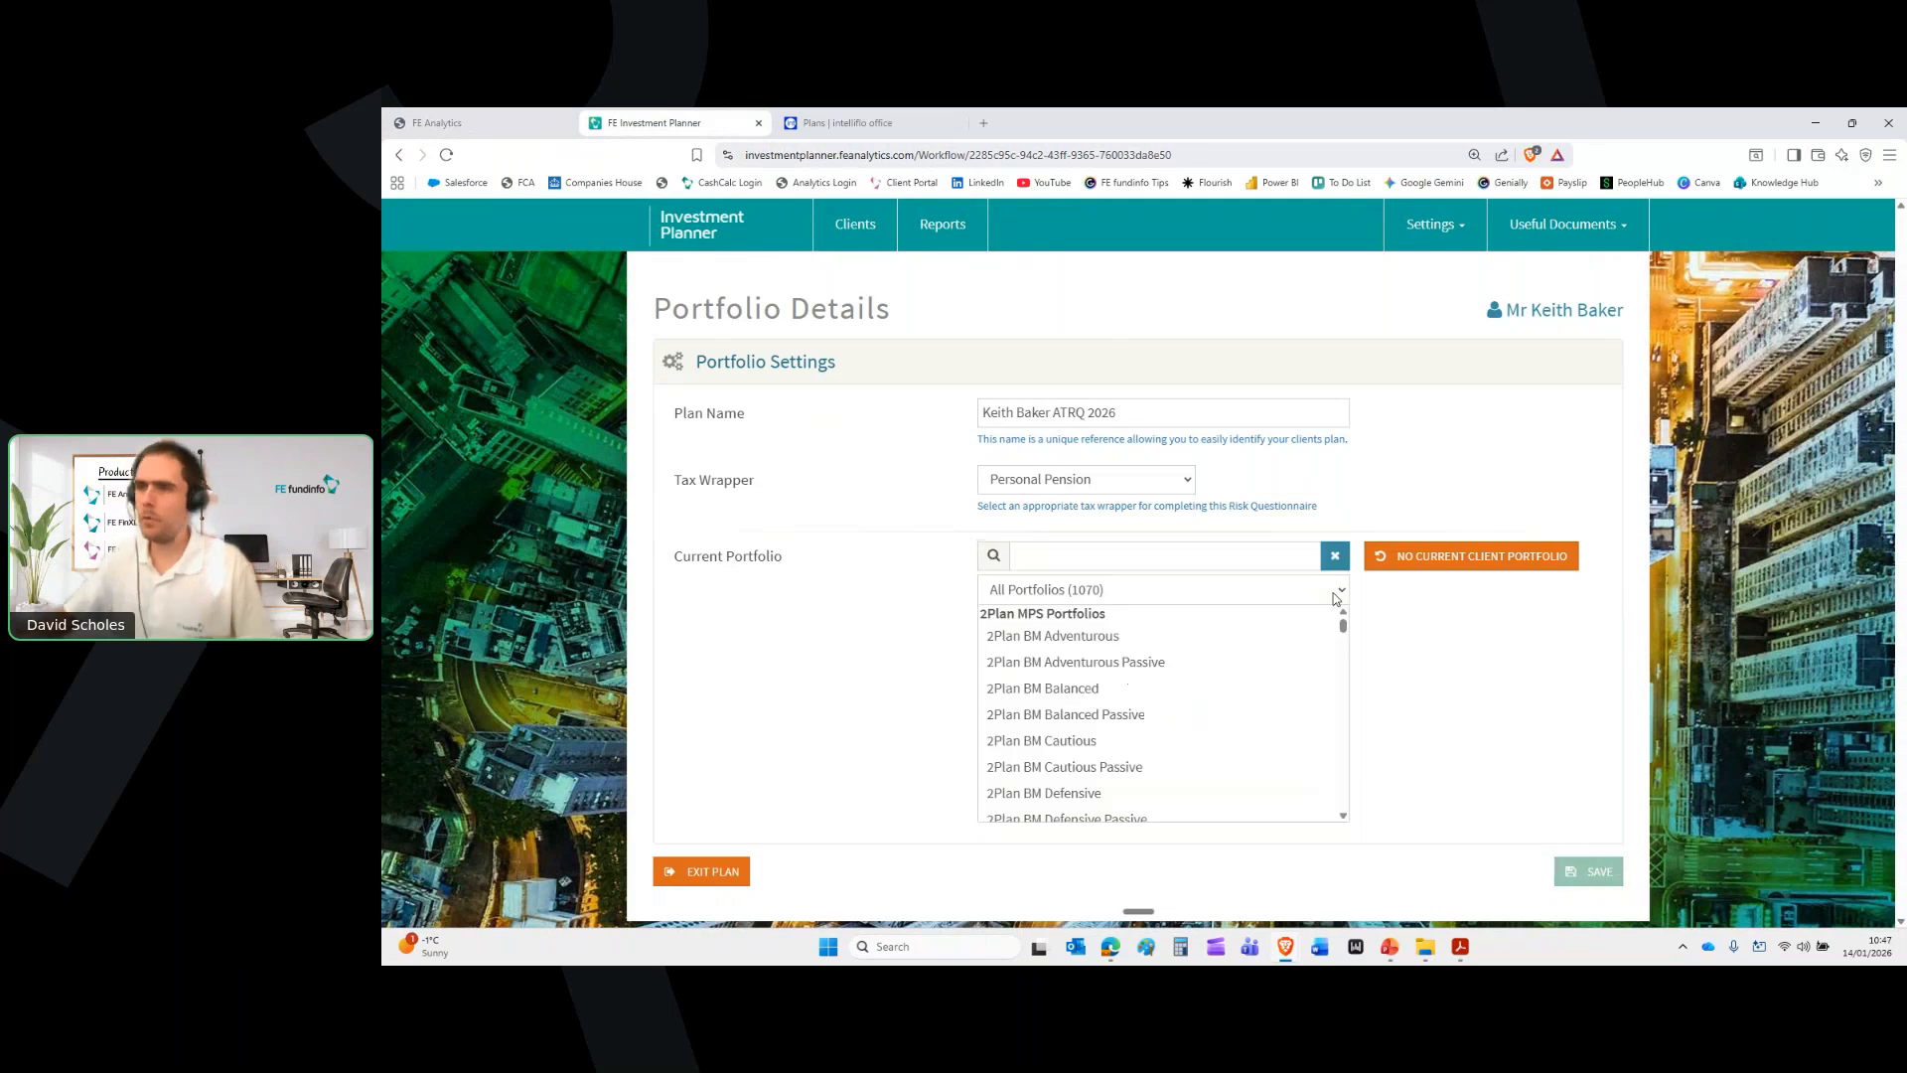
type("eith ba")
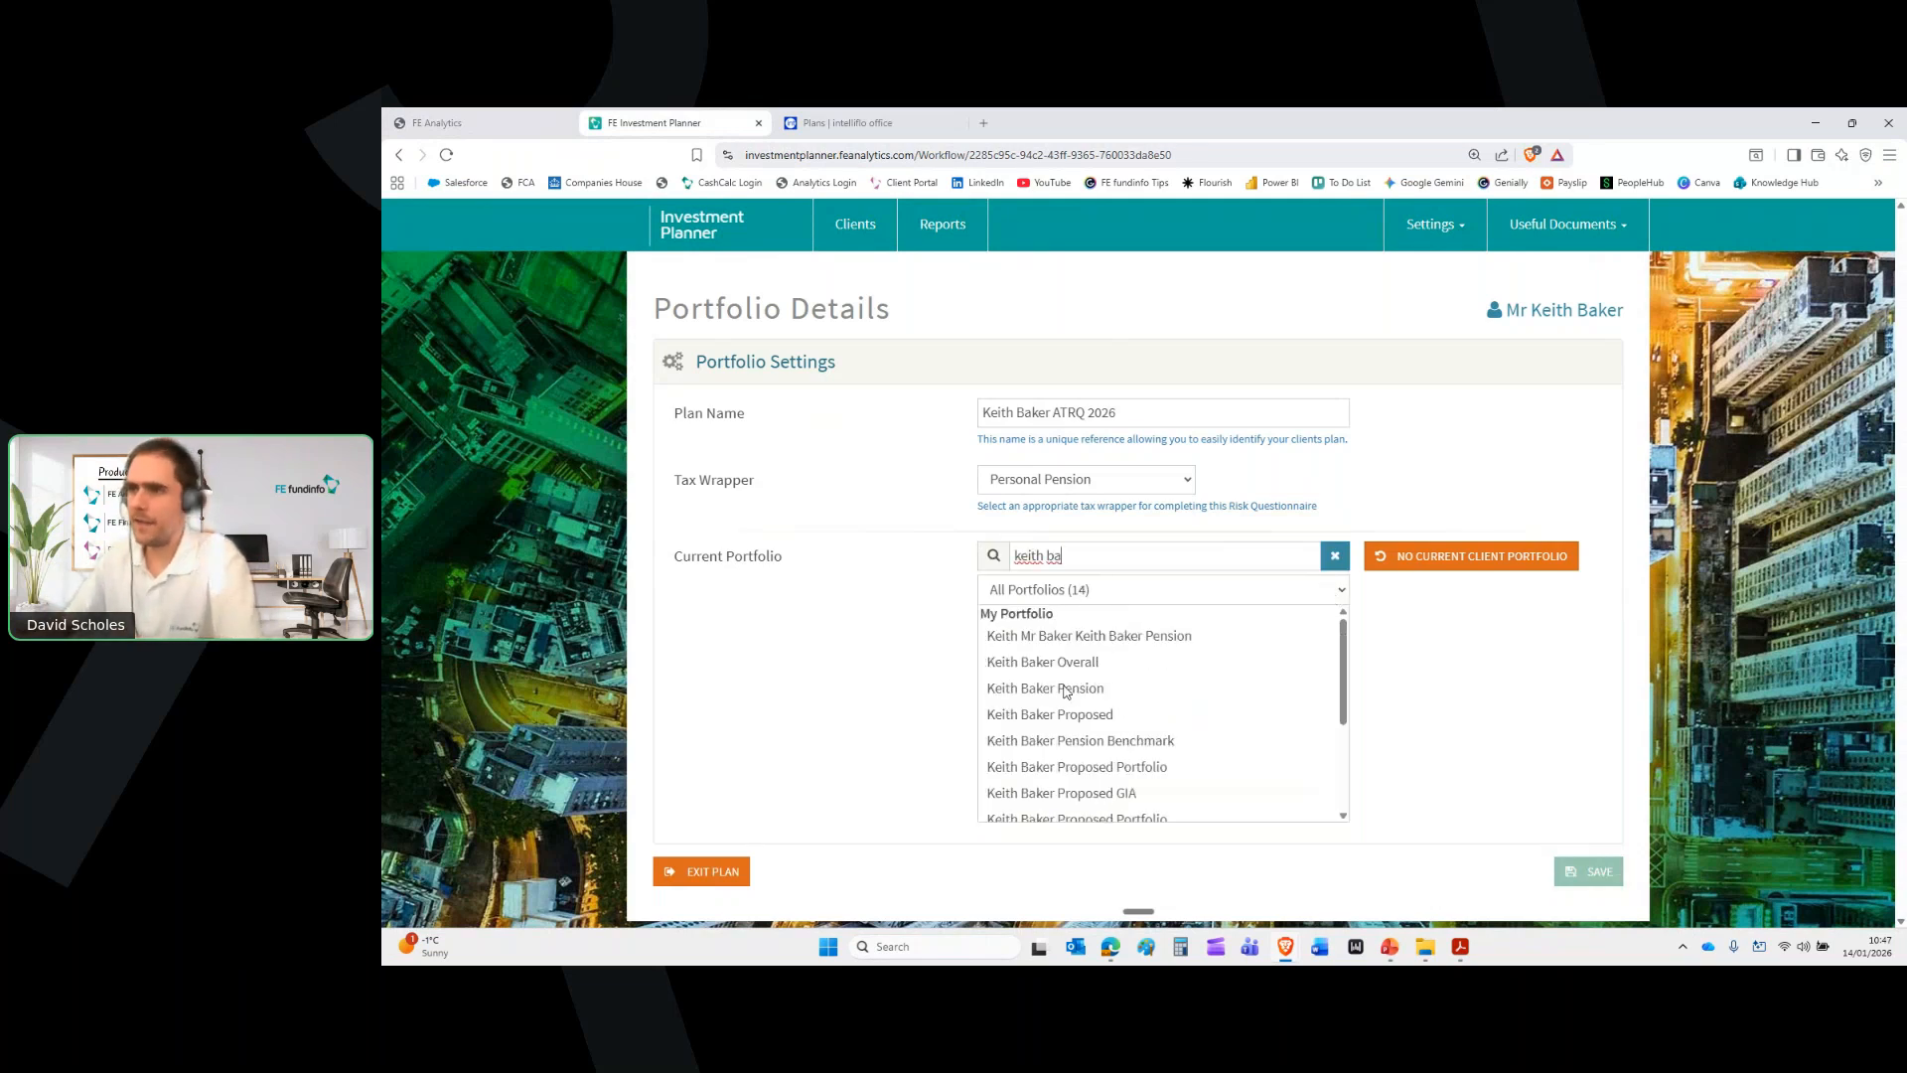
left_click(1065, 690)
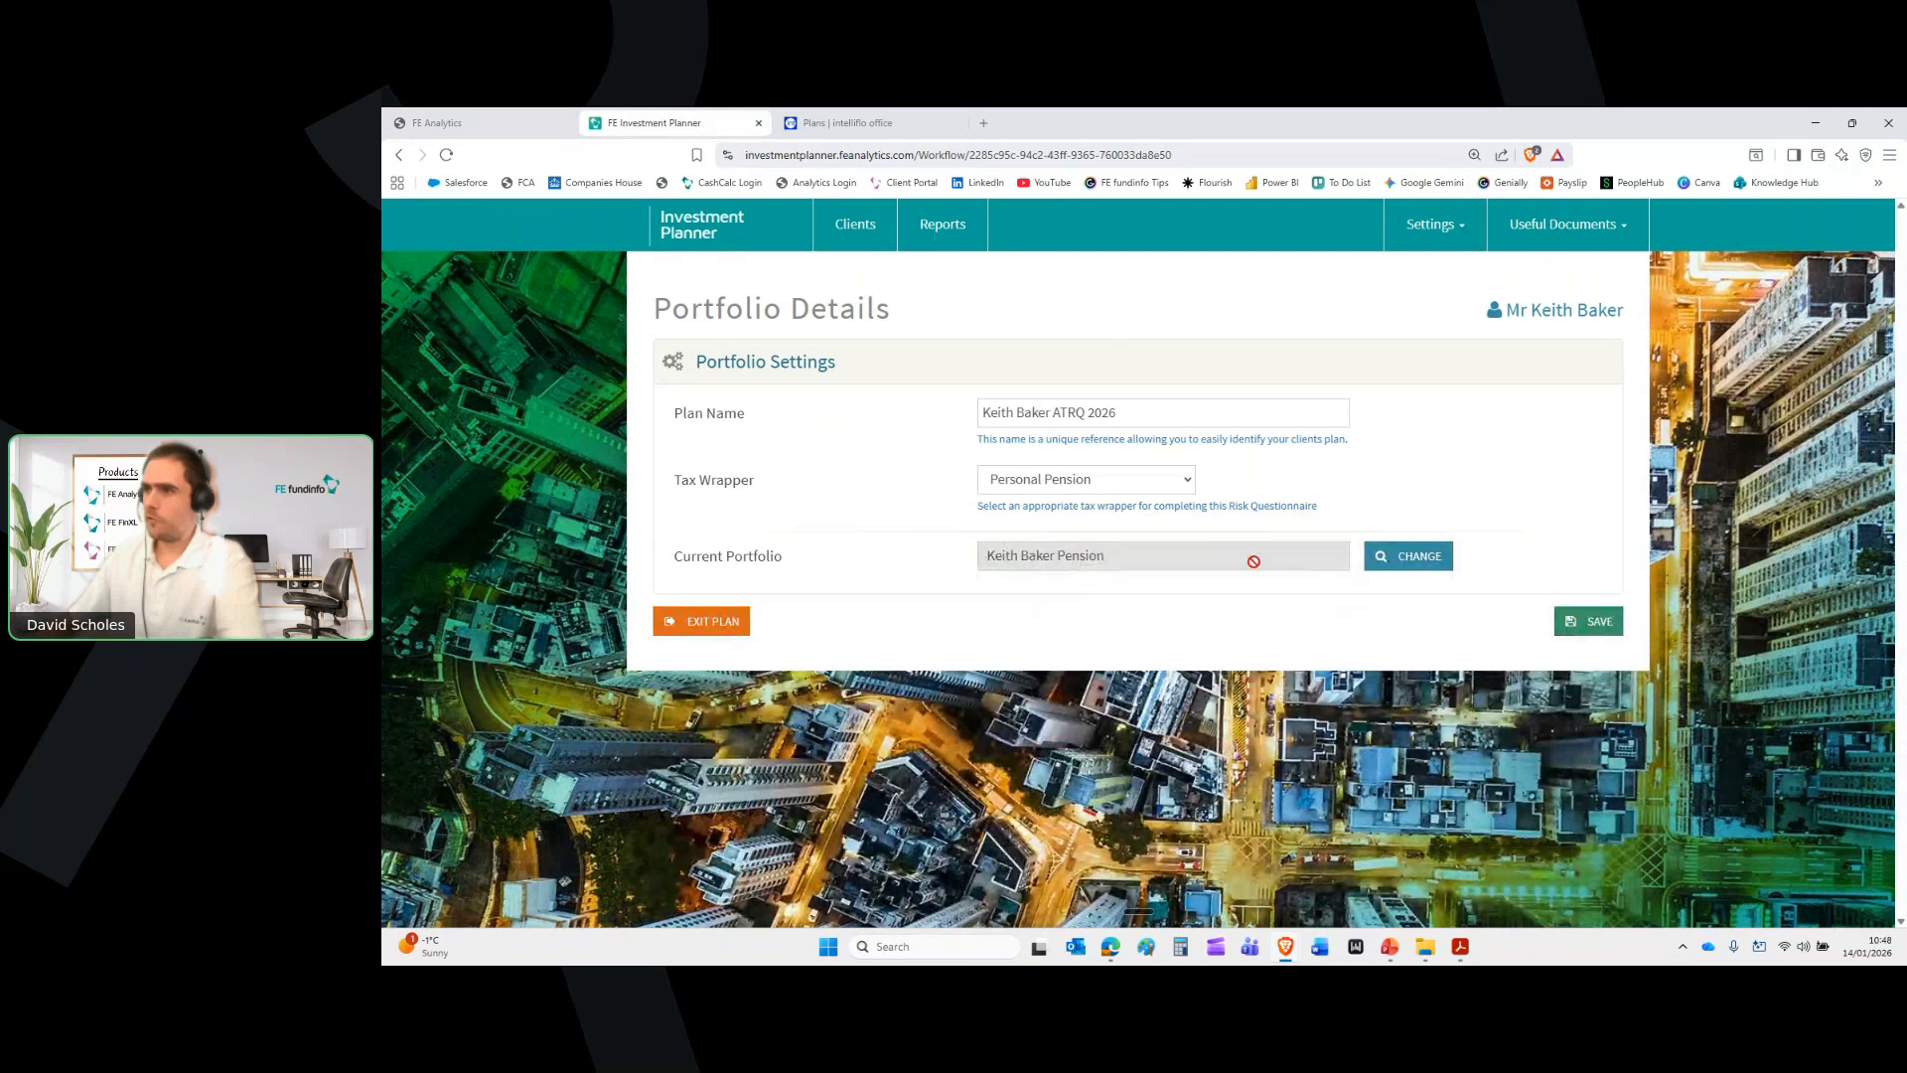
left_click(1591, 623)
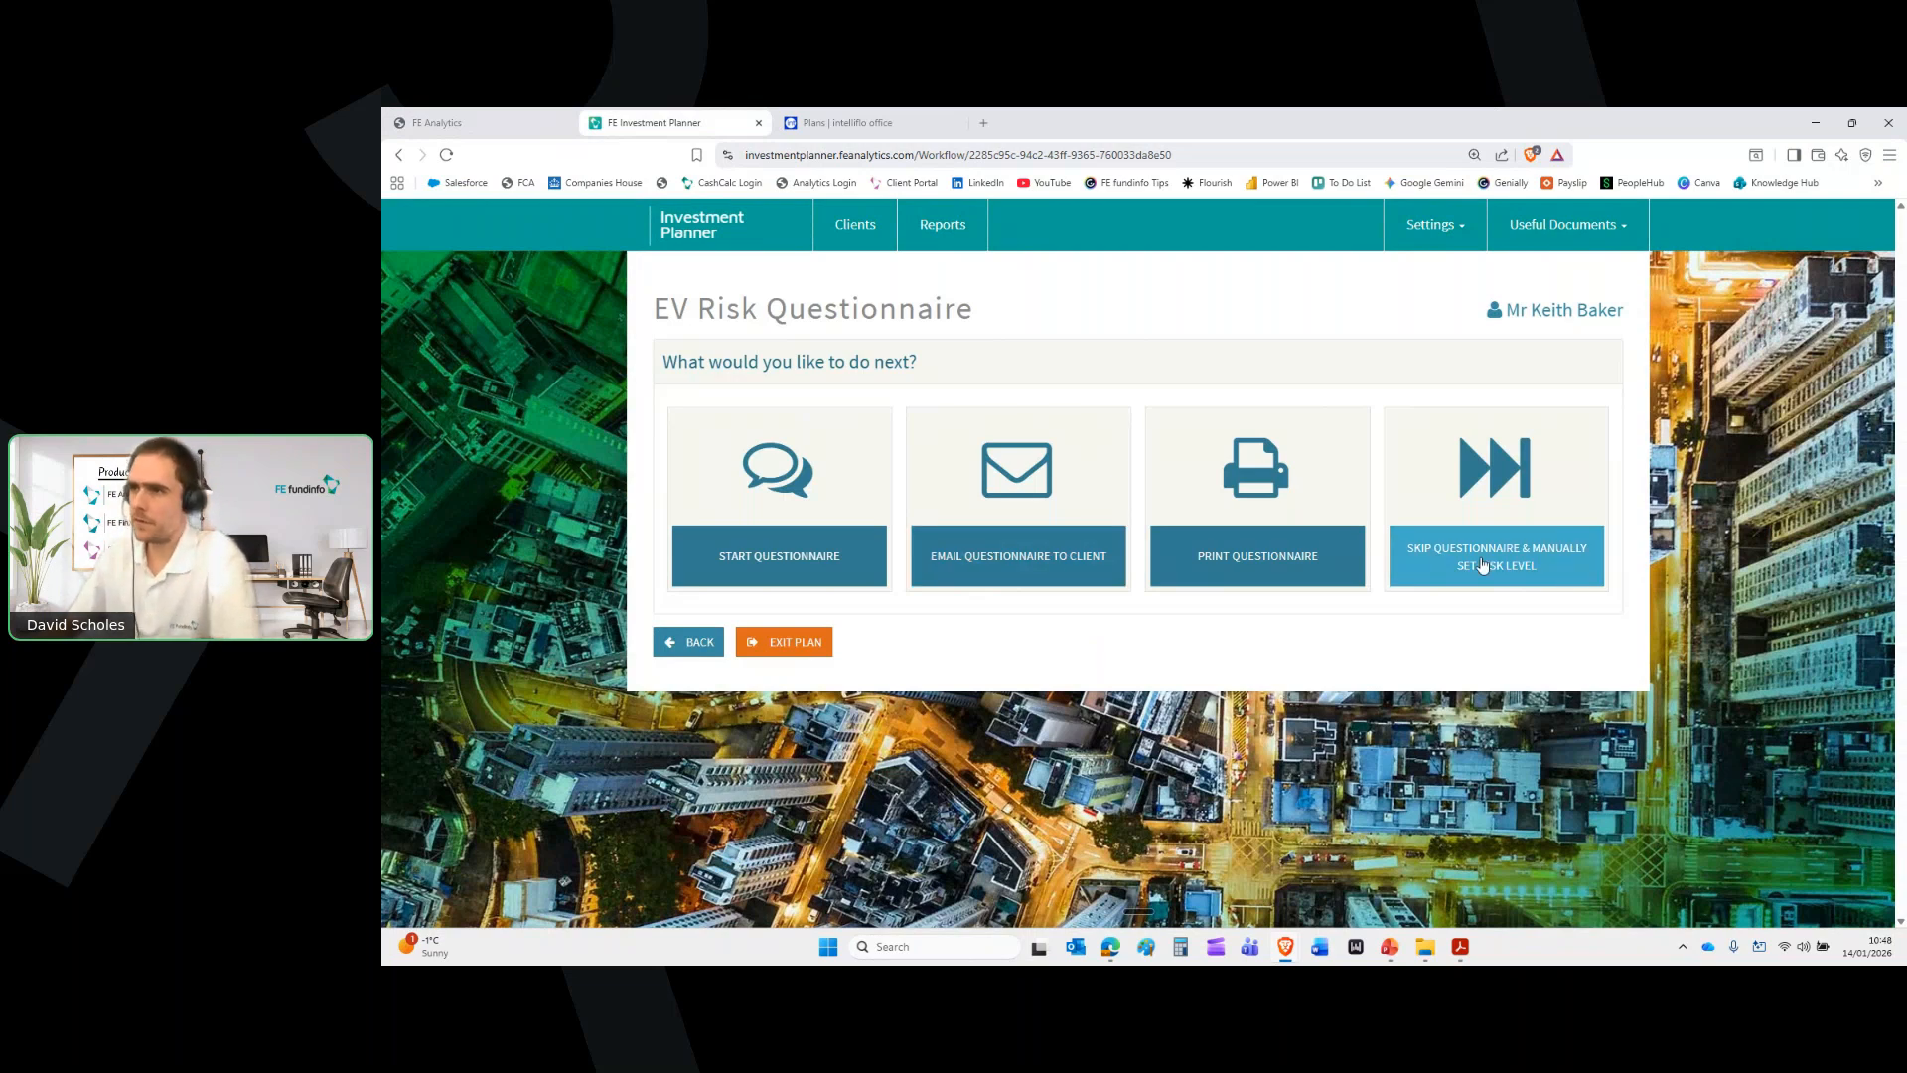
Start the risk questionnaire, answering In between, Sometimes, Average, Medium and In between
left_click(758, 551)
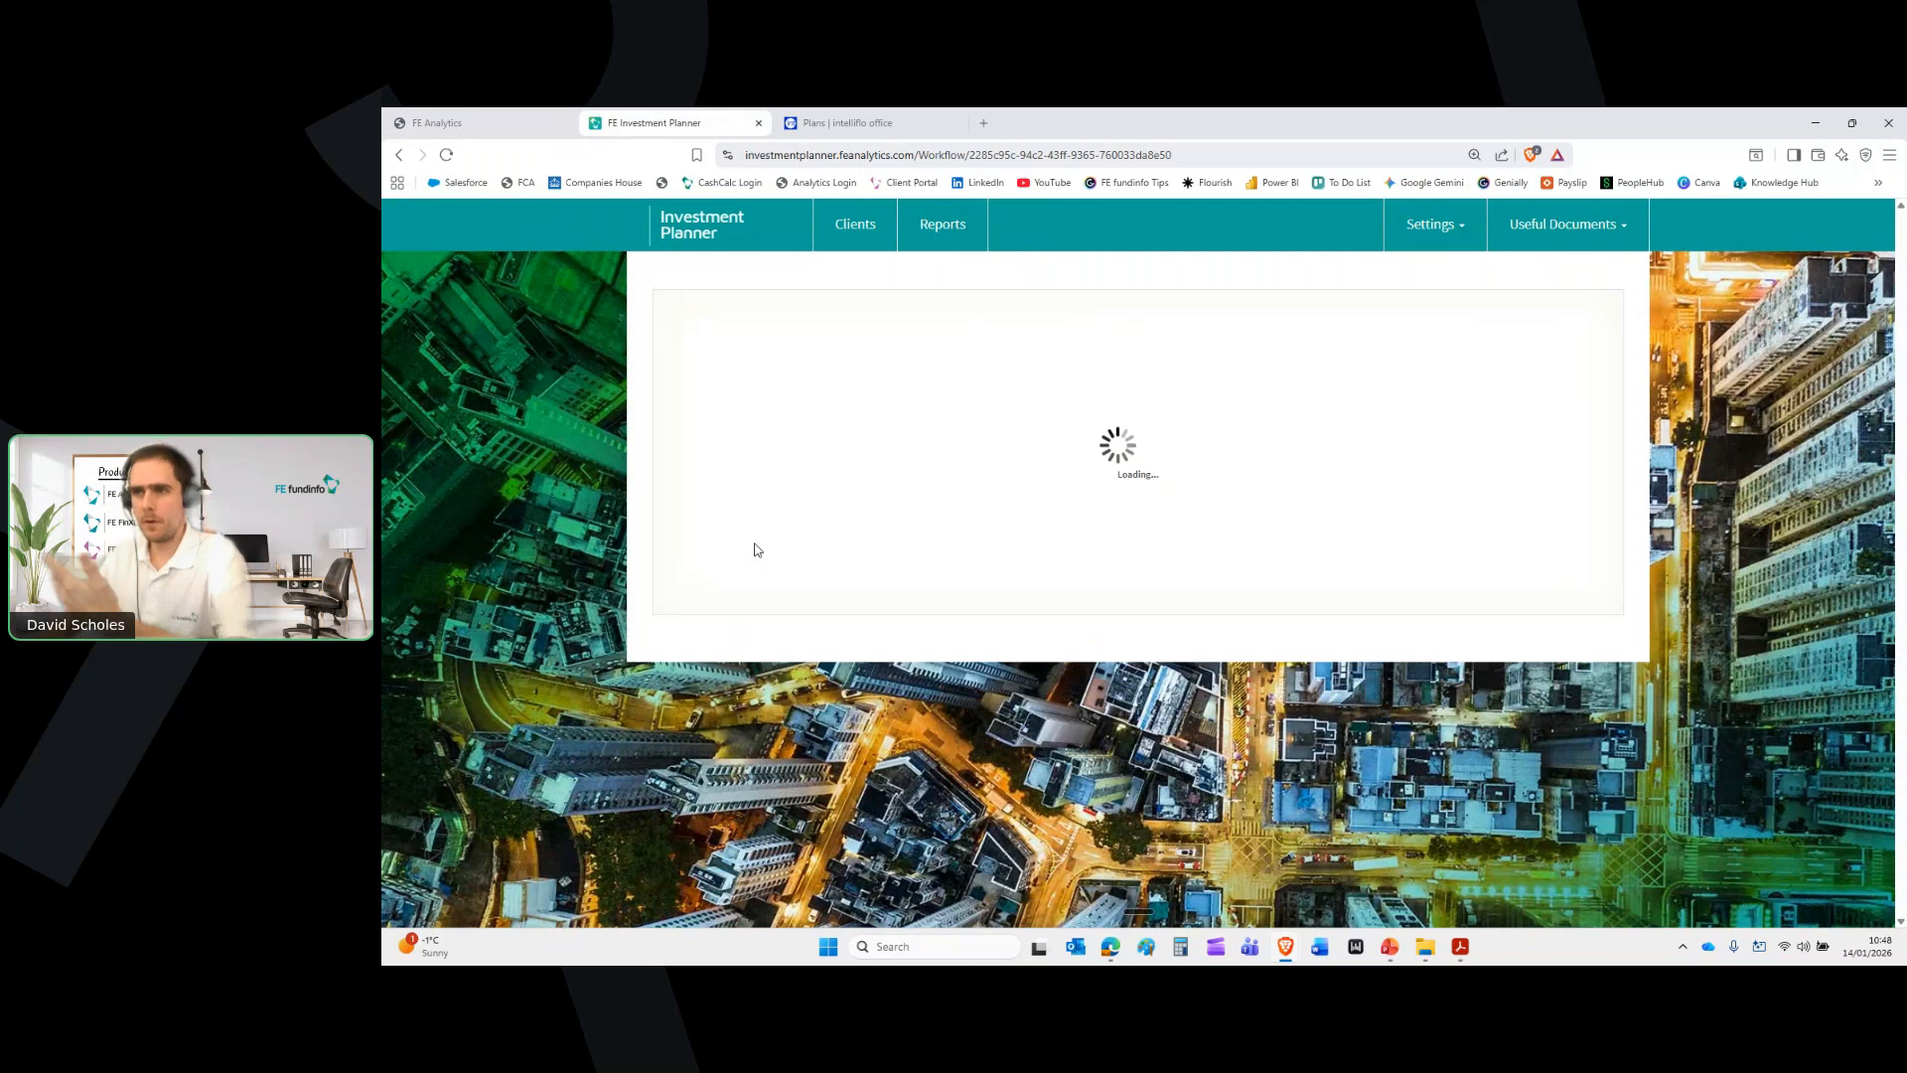
left_click(993, 685)
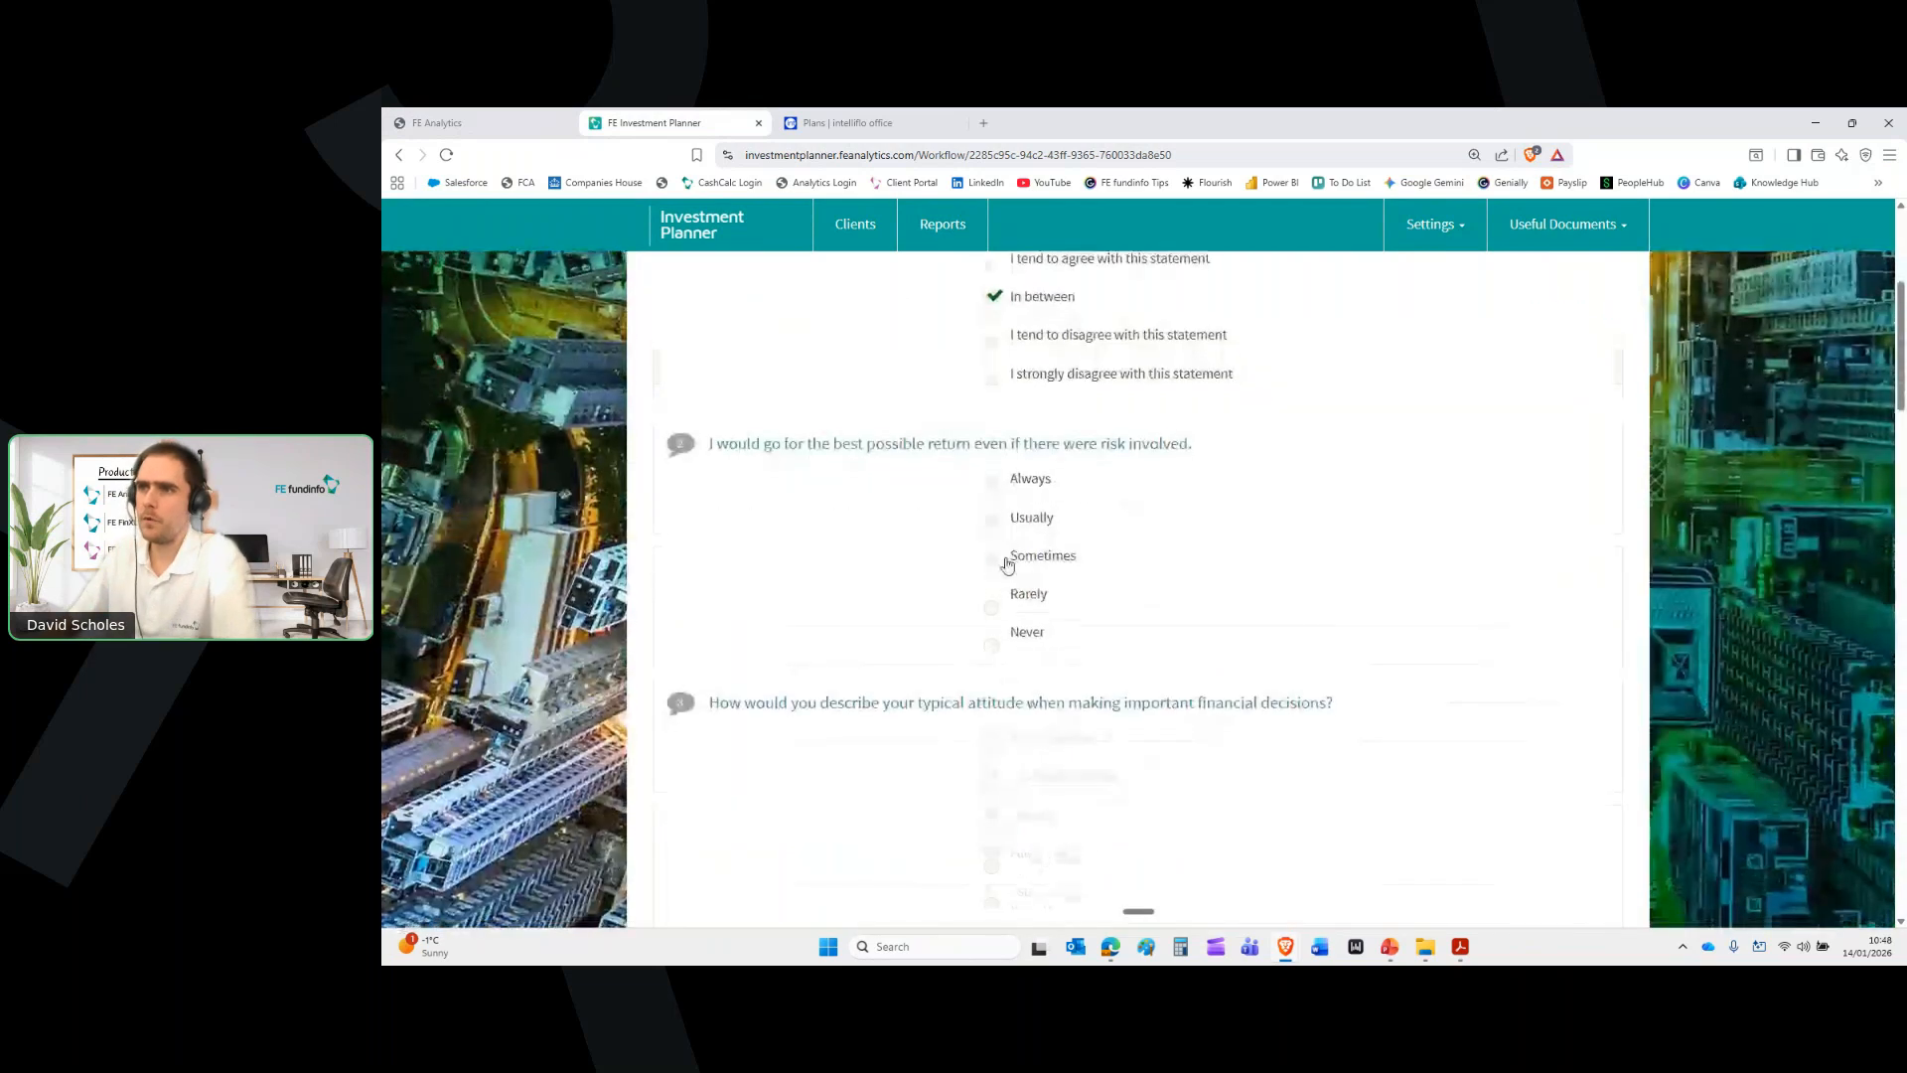
left_click(1008, 564)
left_click(993, 554)
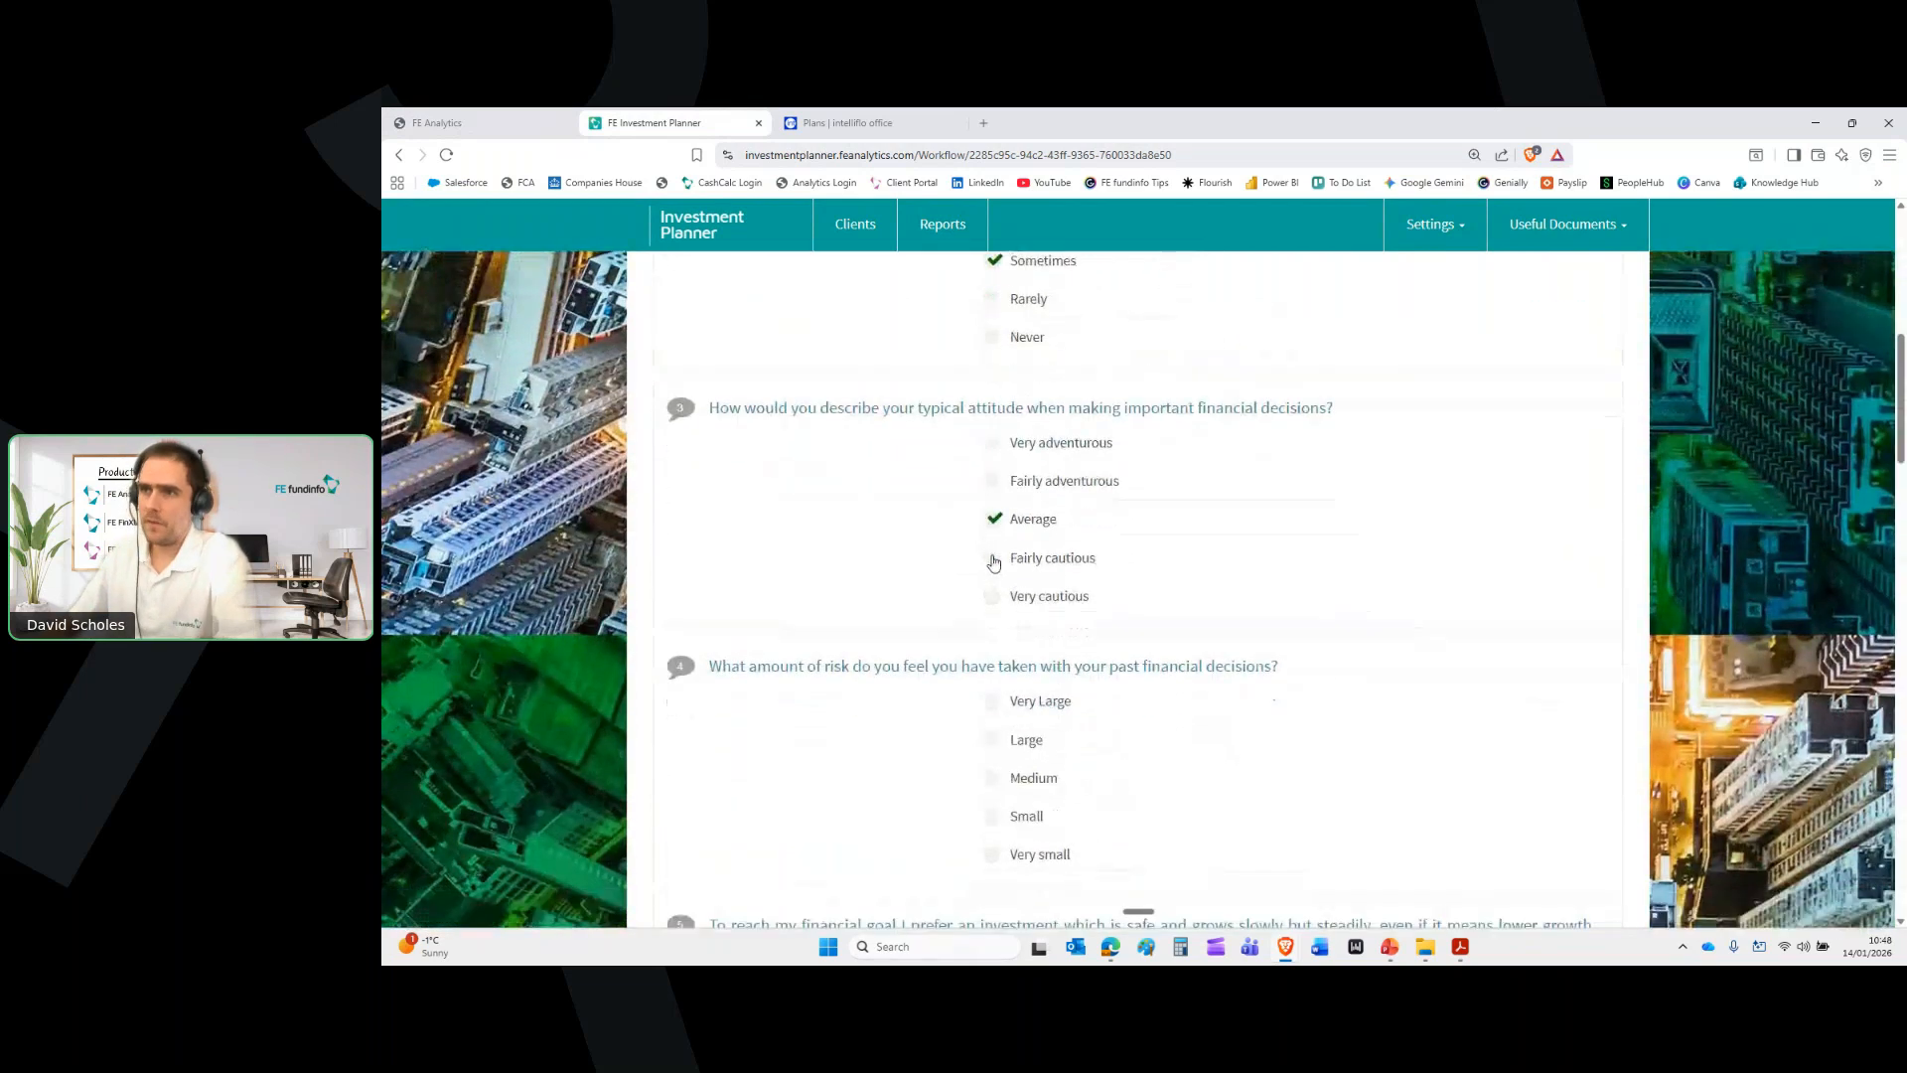
left_click(993, 562)
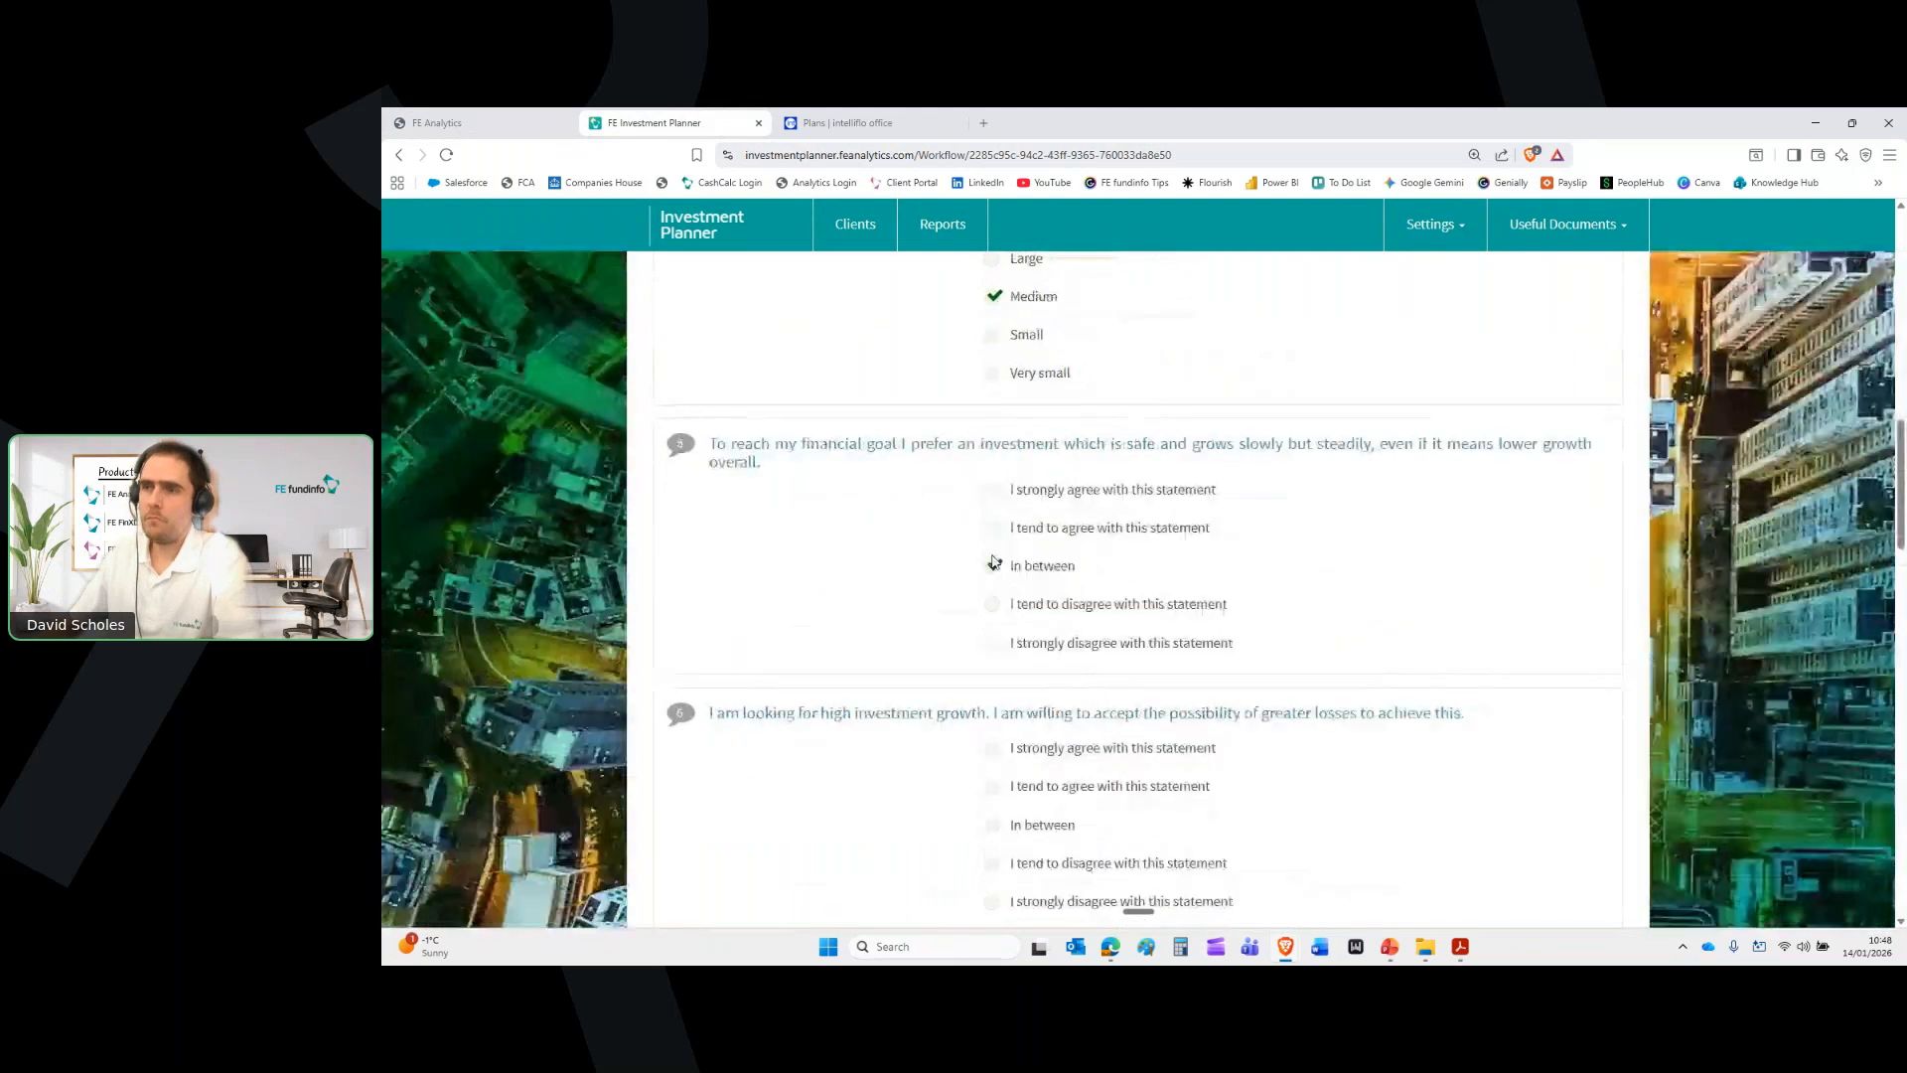
left_click(994, 562)
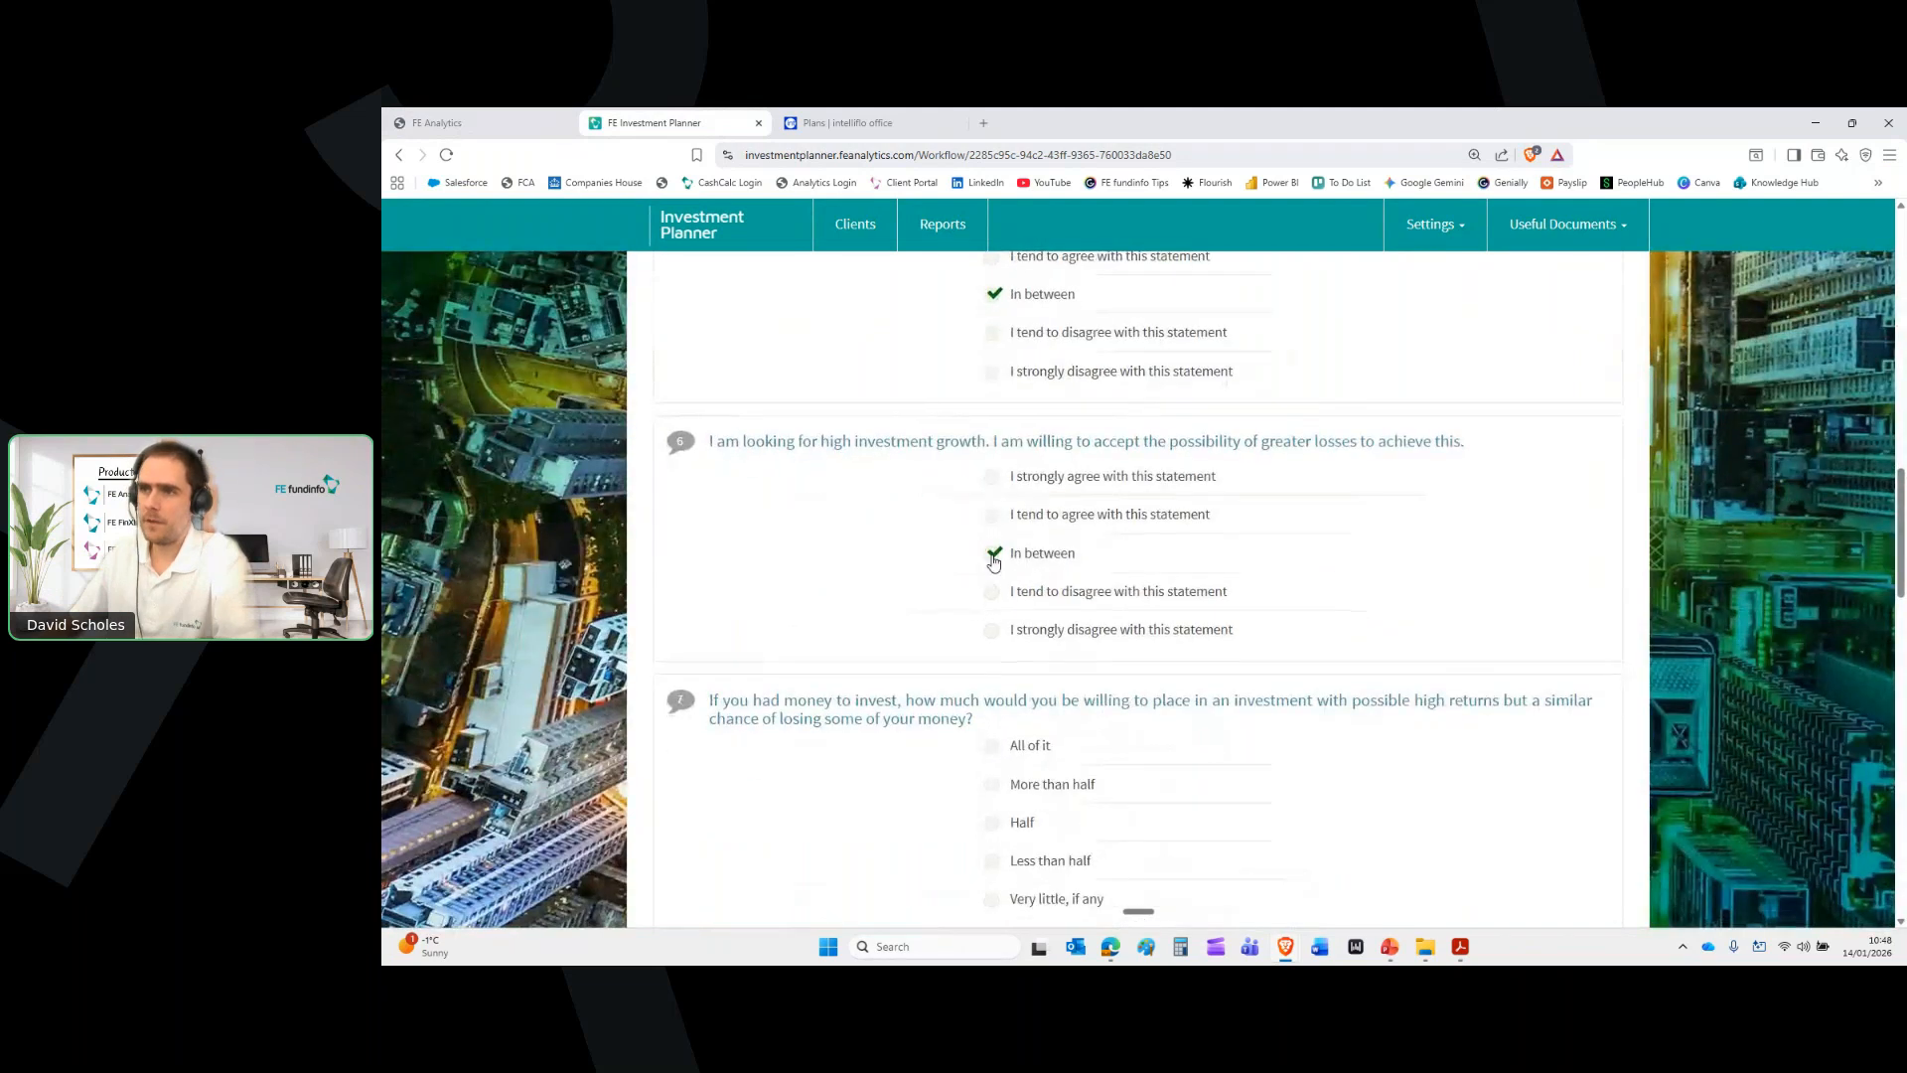
Answer the remaining questions, choose Medium Term (8-15 years), and submit for the Moderate - 3/5 result
left_click(994, 563)
left_click(994, 563)
left_click(994, 564)
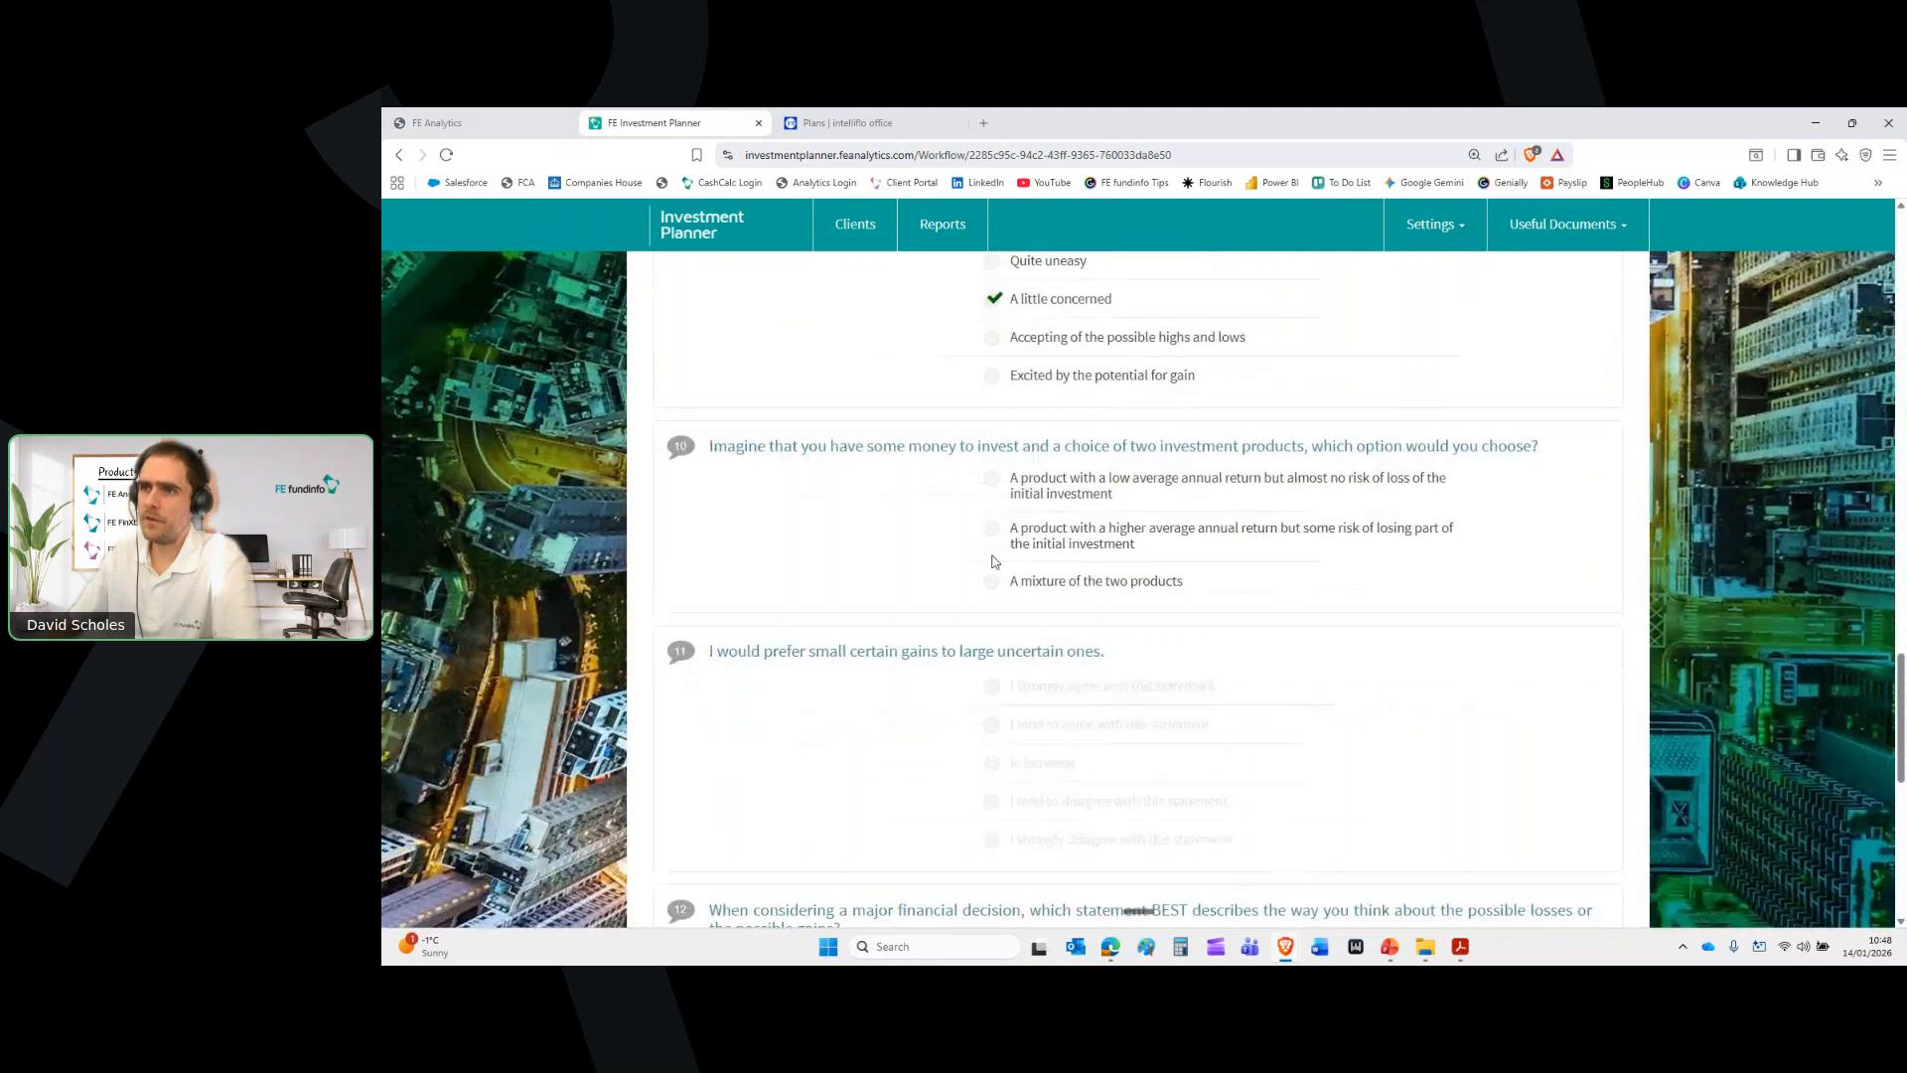
left_click(993, 562)
left_click(992, 563)
left_click(987, 565)
left_click(993, 780)
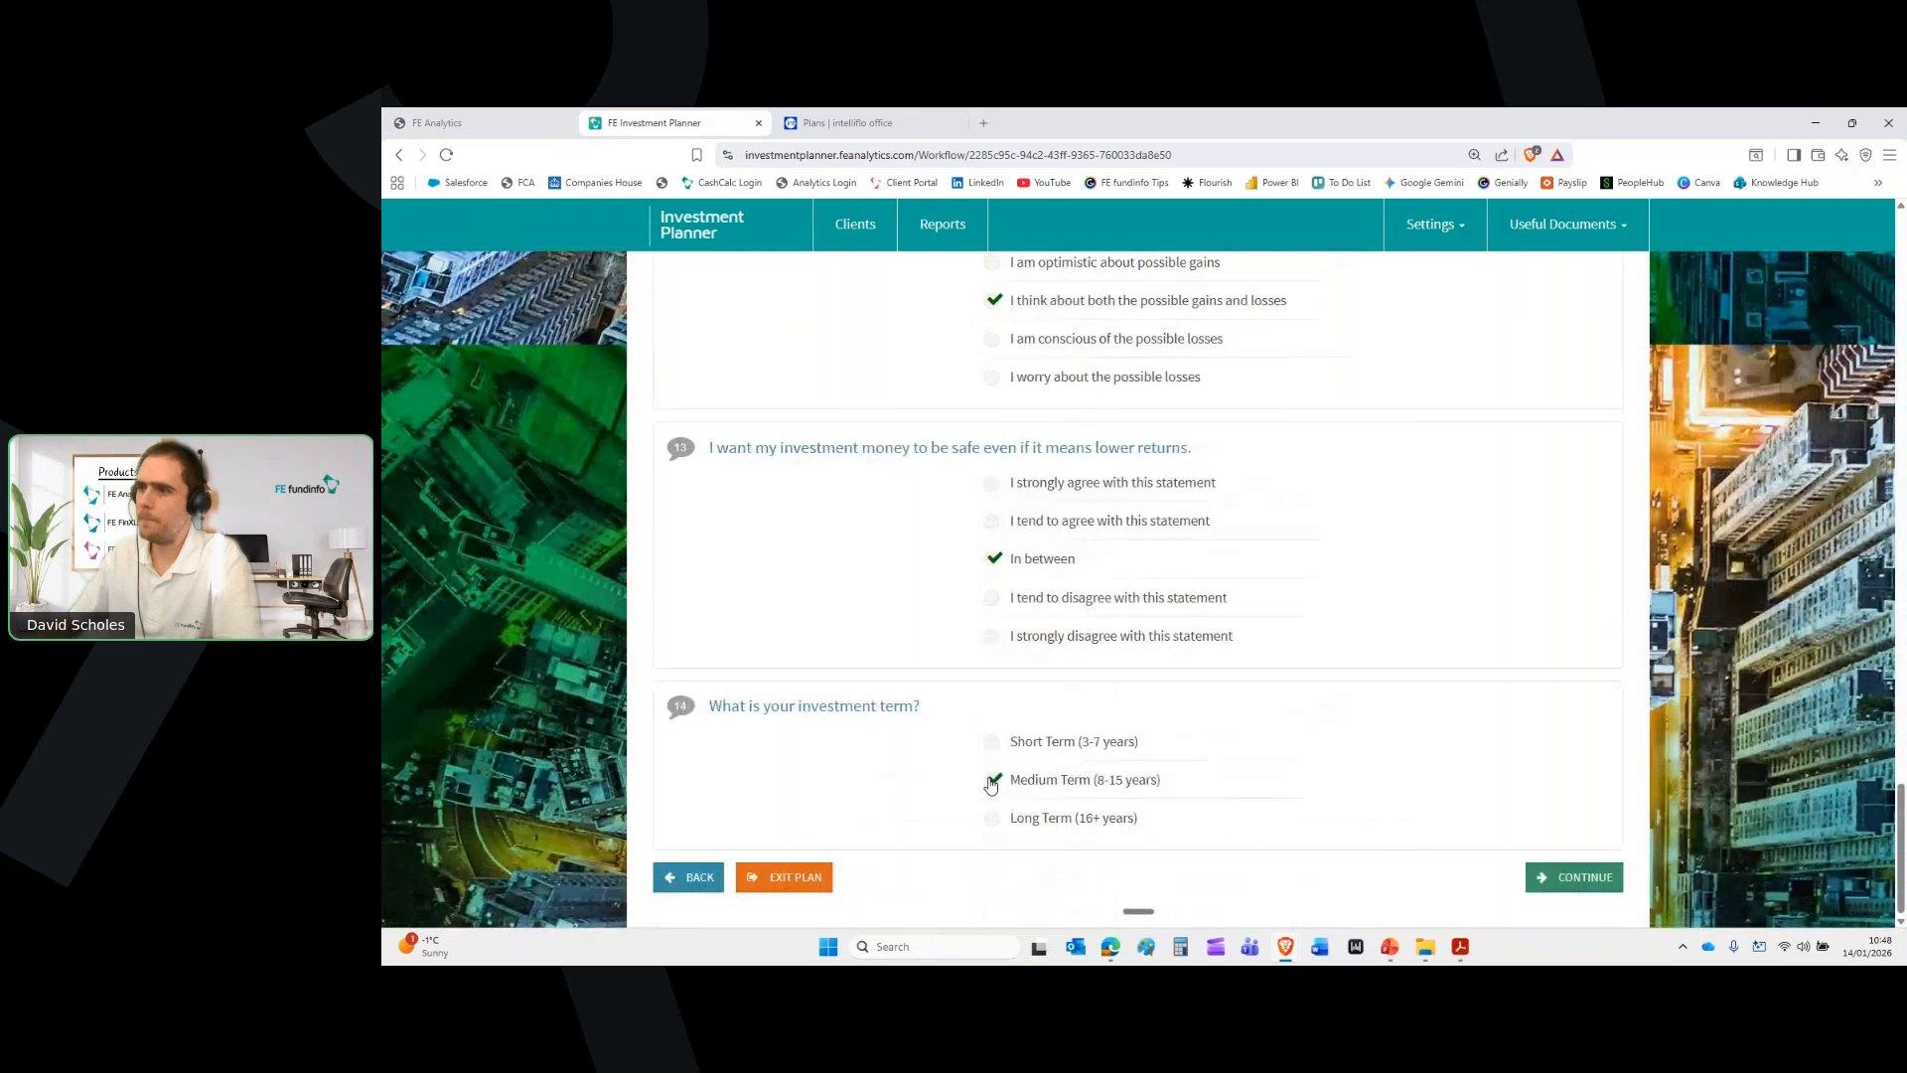
left_click(1570, 877)
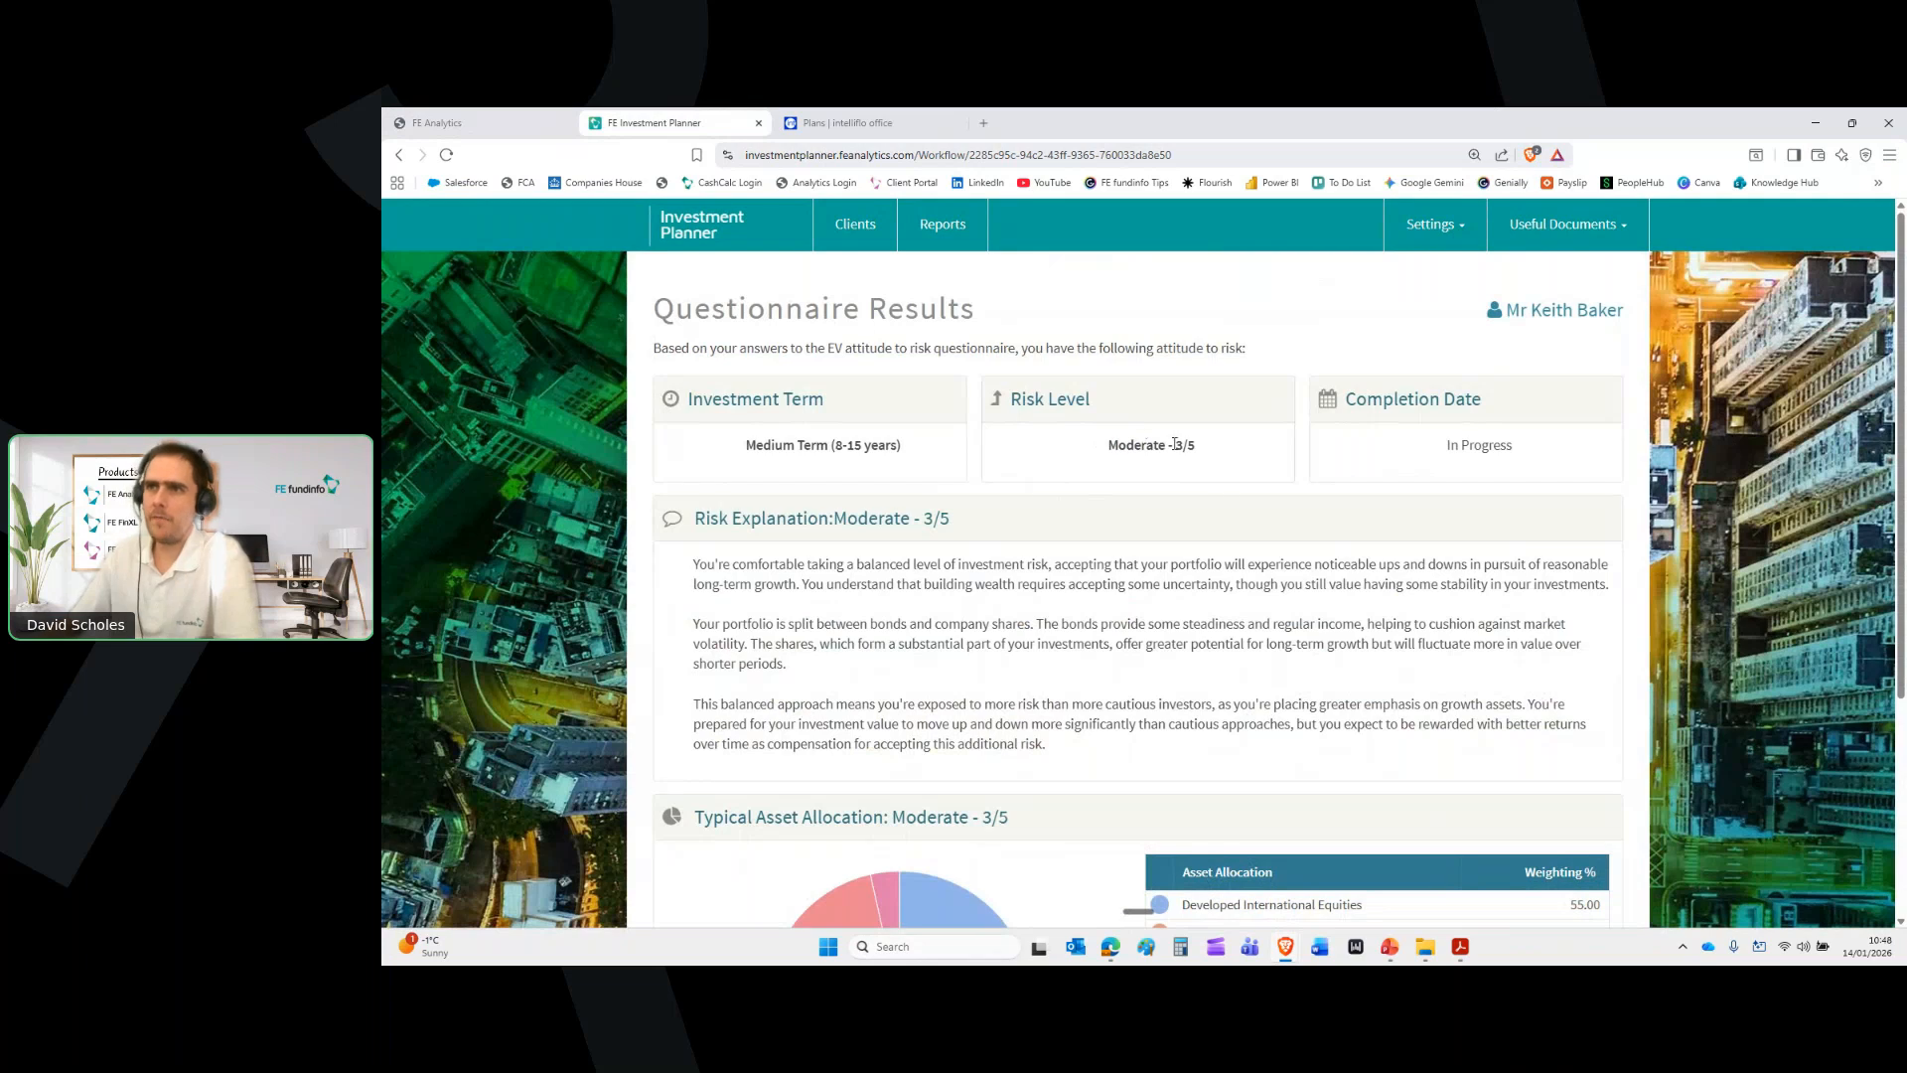
Open the Possibility of Losses report and maximize its popup Brave window
scroll(1205, 512, "down", 3)
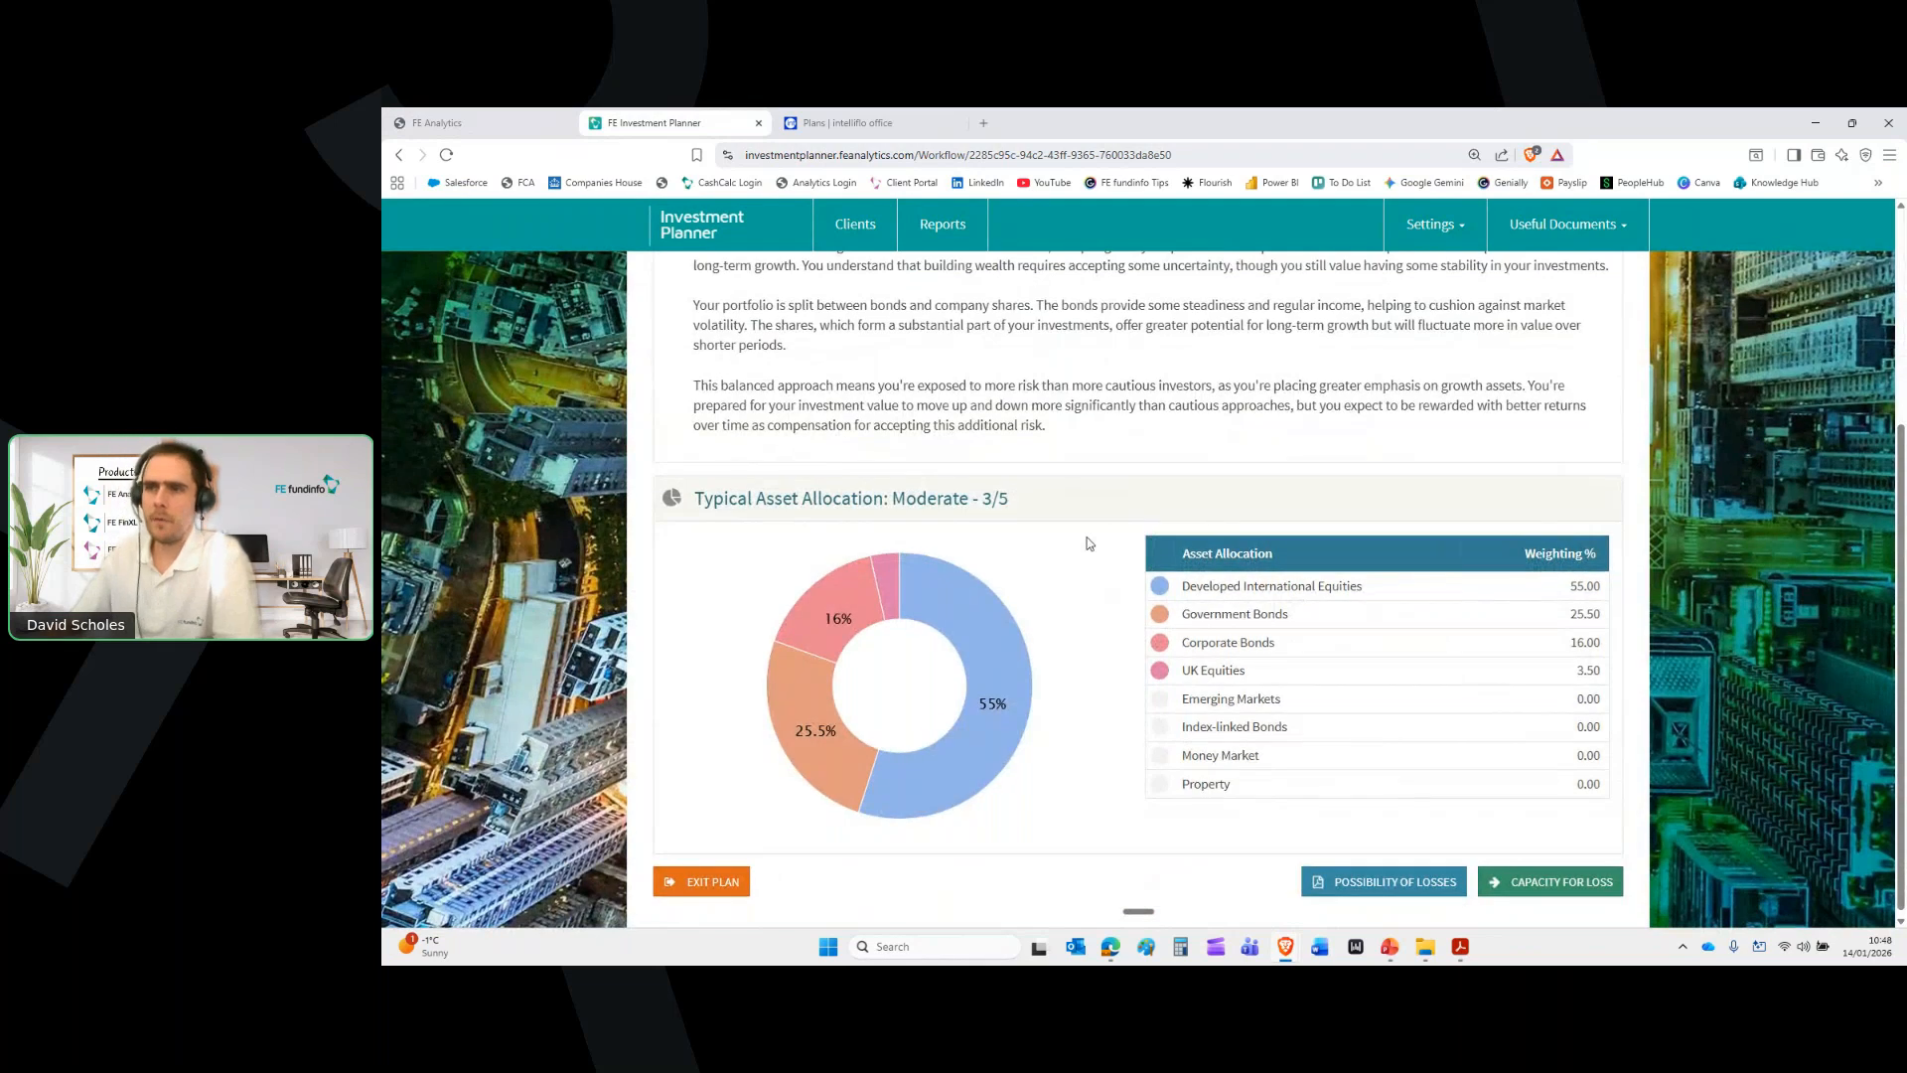
left_click(1360, 864)
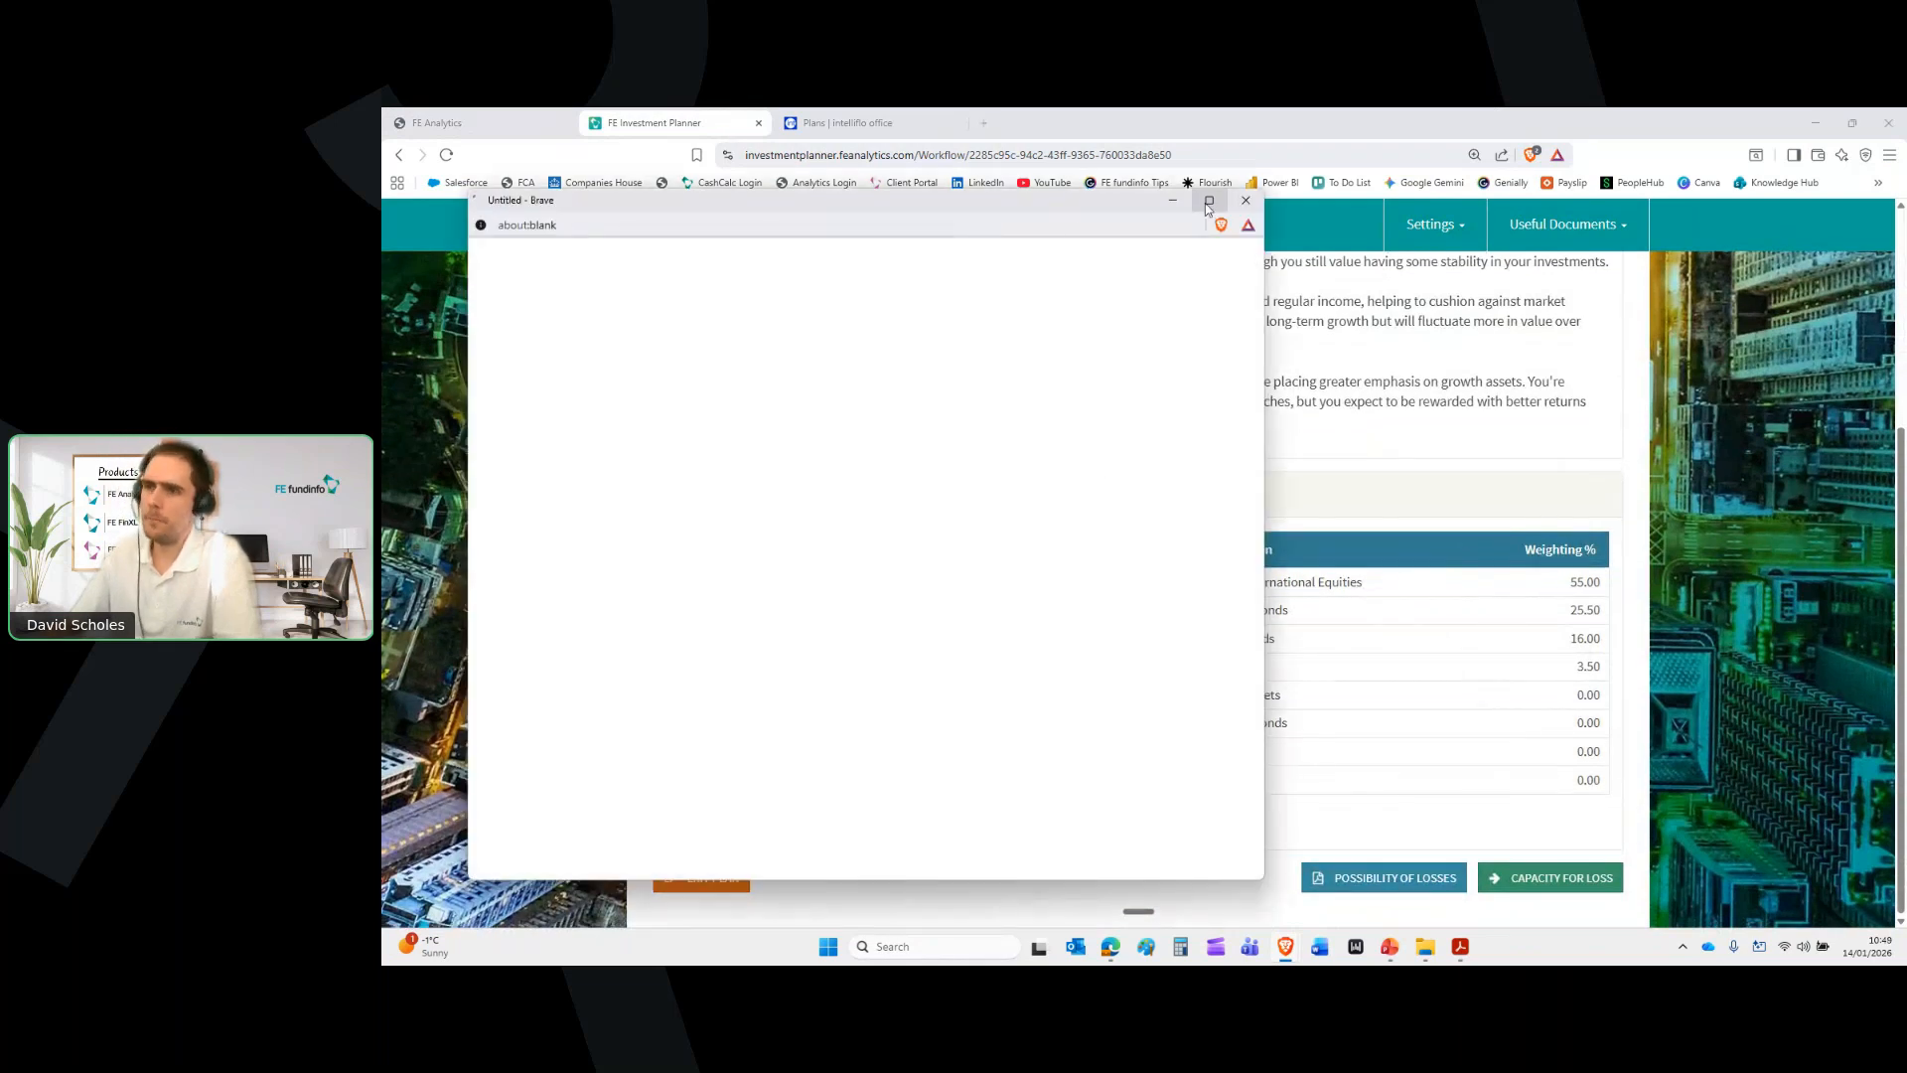
mouse_move(1209, 208)
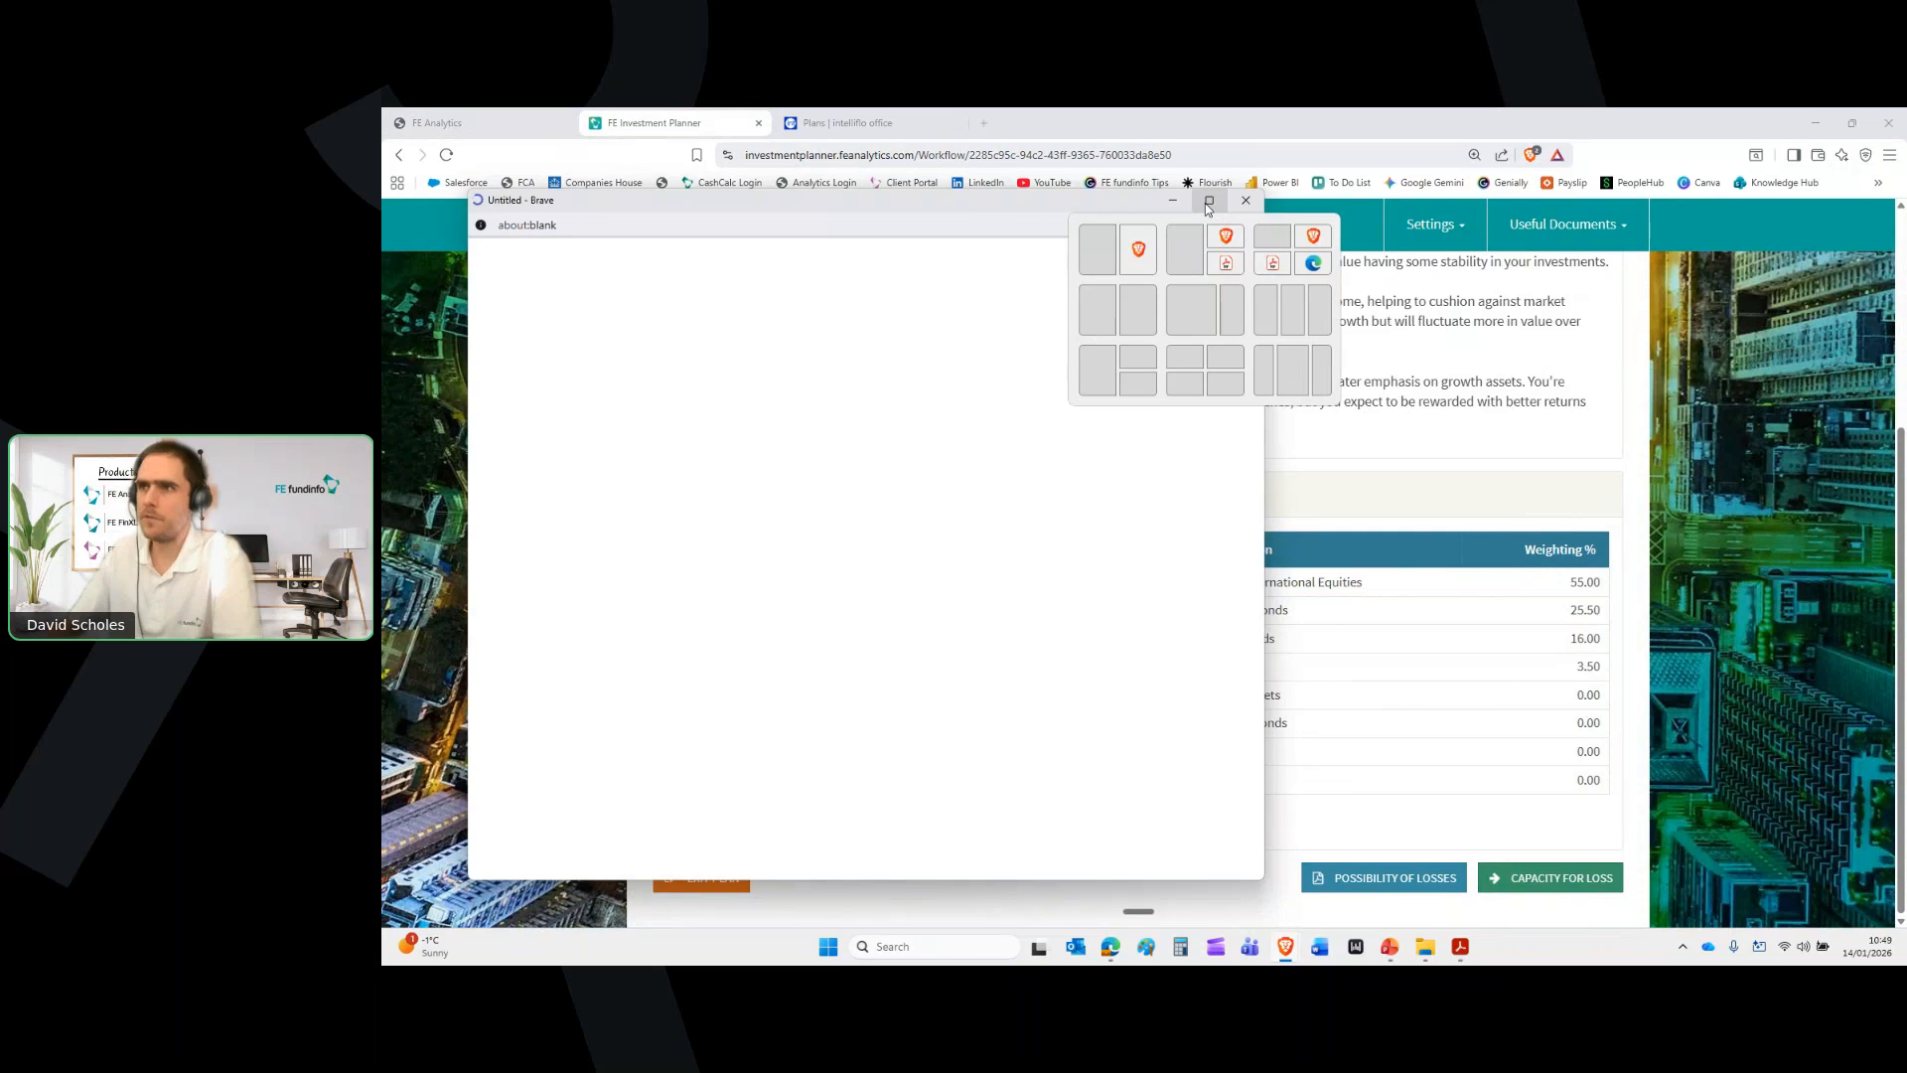
left_click(1208, 206)
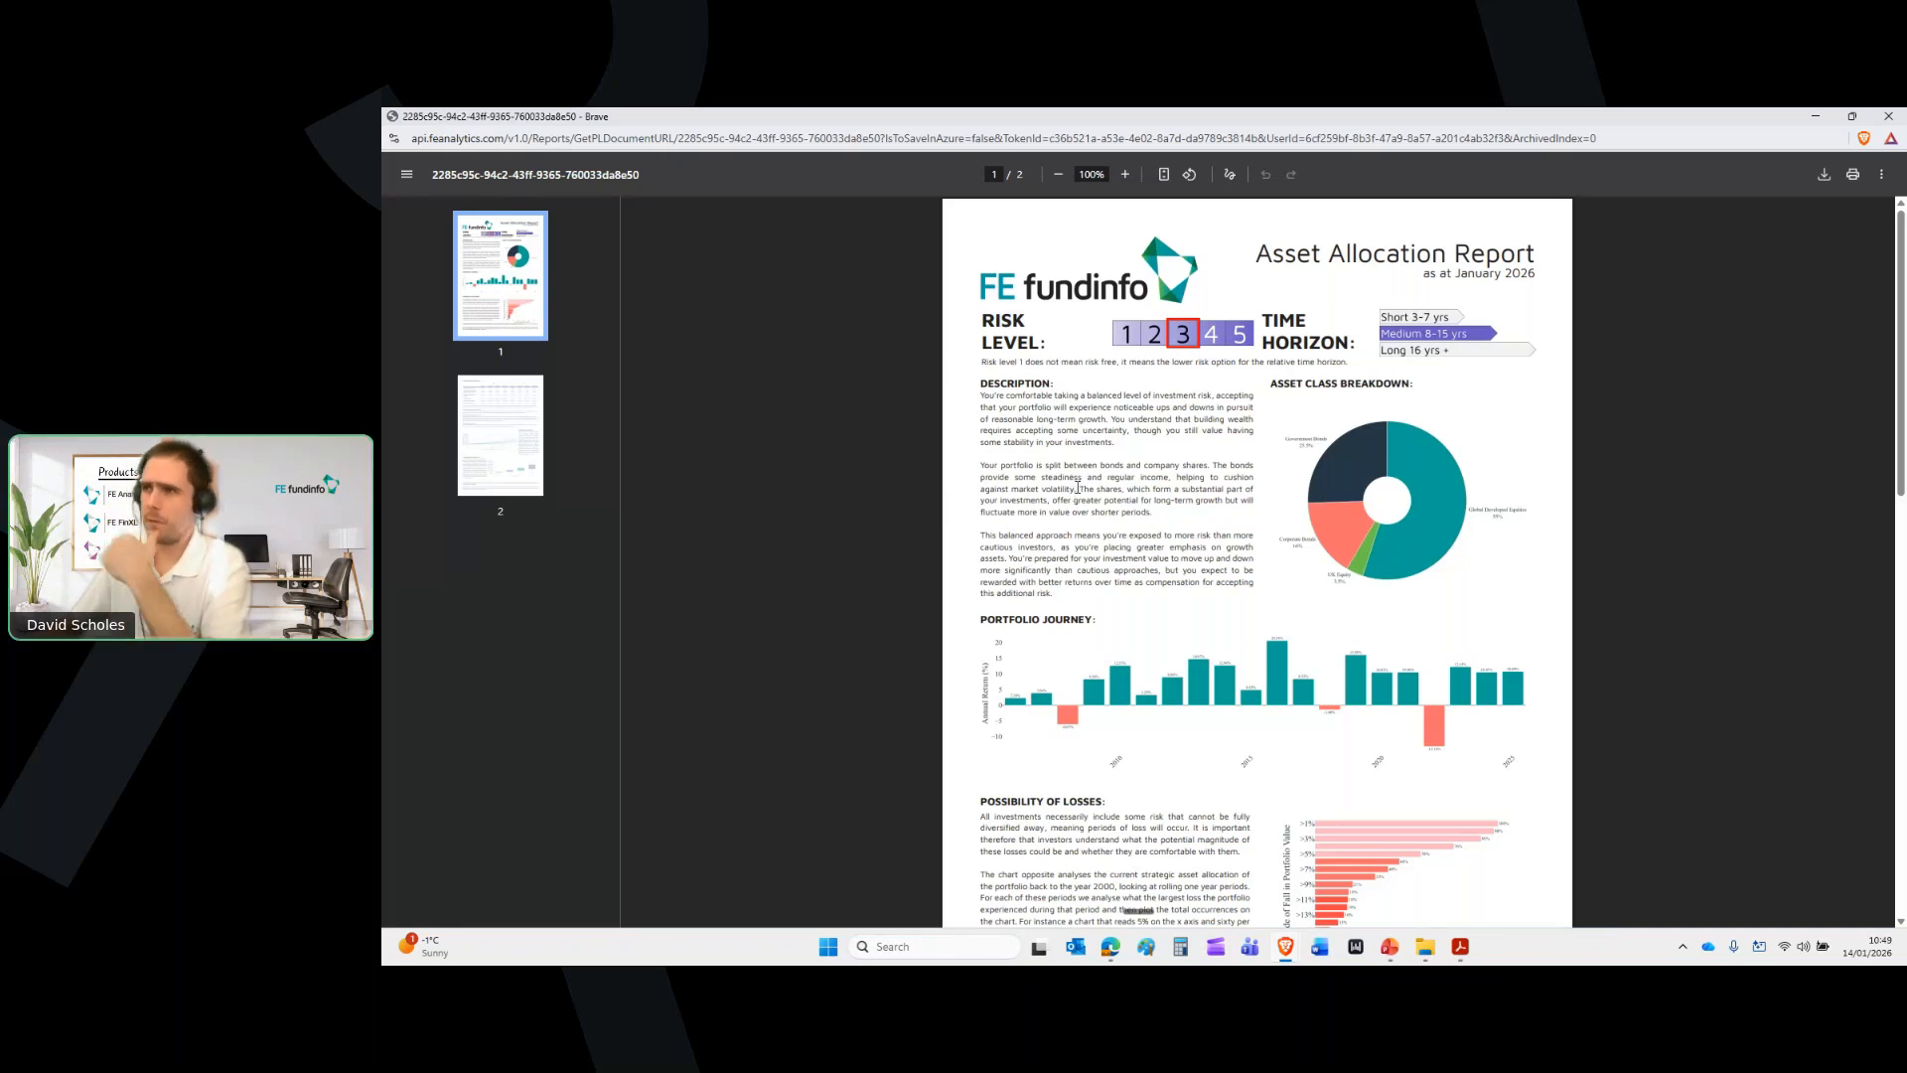
Scroll through both pages of the Asset Allocation Report PDF, then back to the top
scroll(1314, 438, "down", 3)
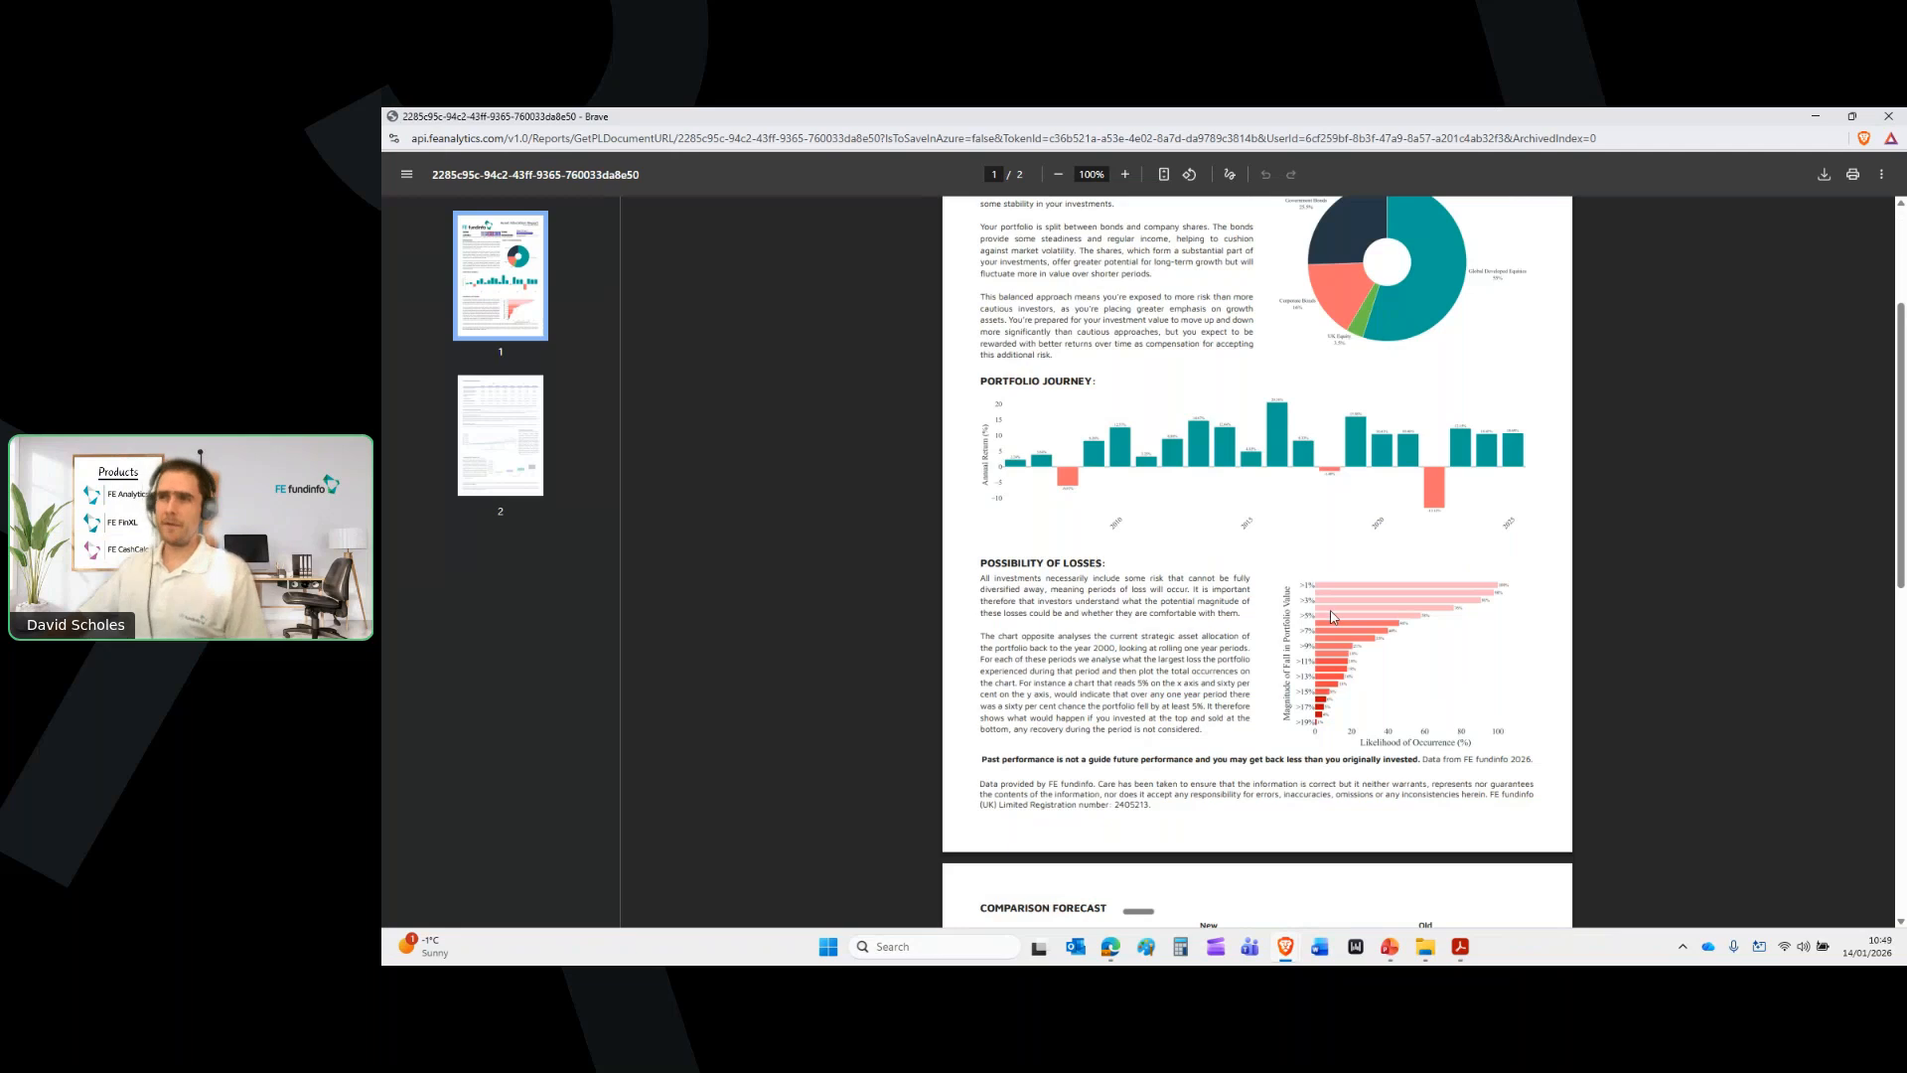
scroll(1331, 613, "down", 2)
scroll(1326, 609, "down", 5)
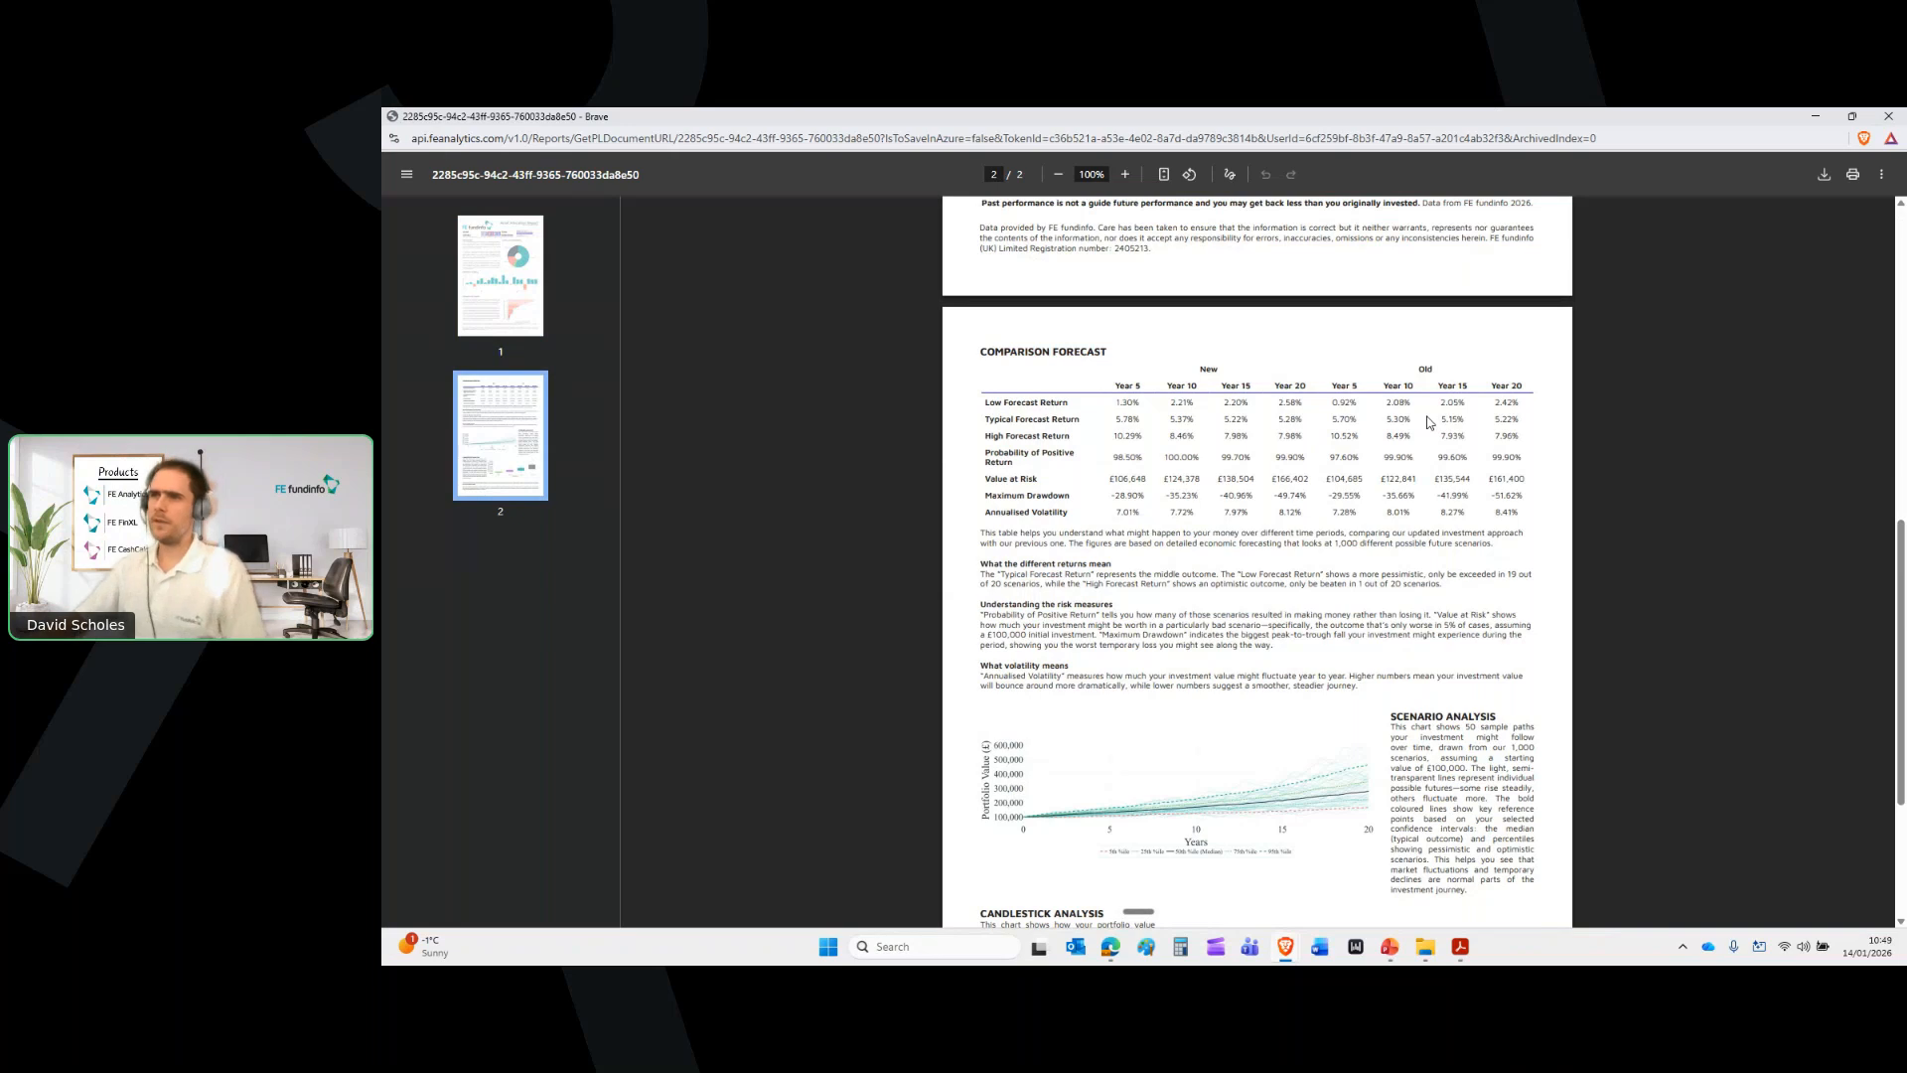
scroll(1427, 424, "down", 3)
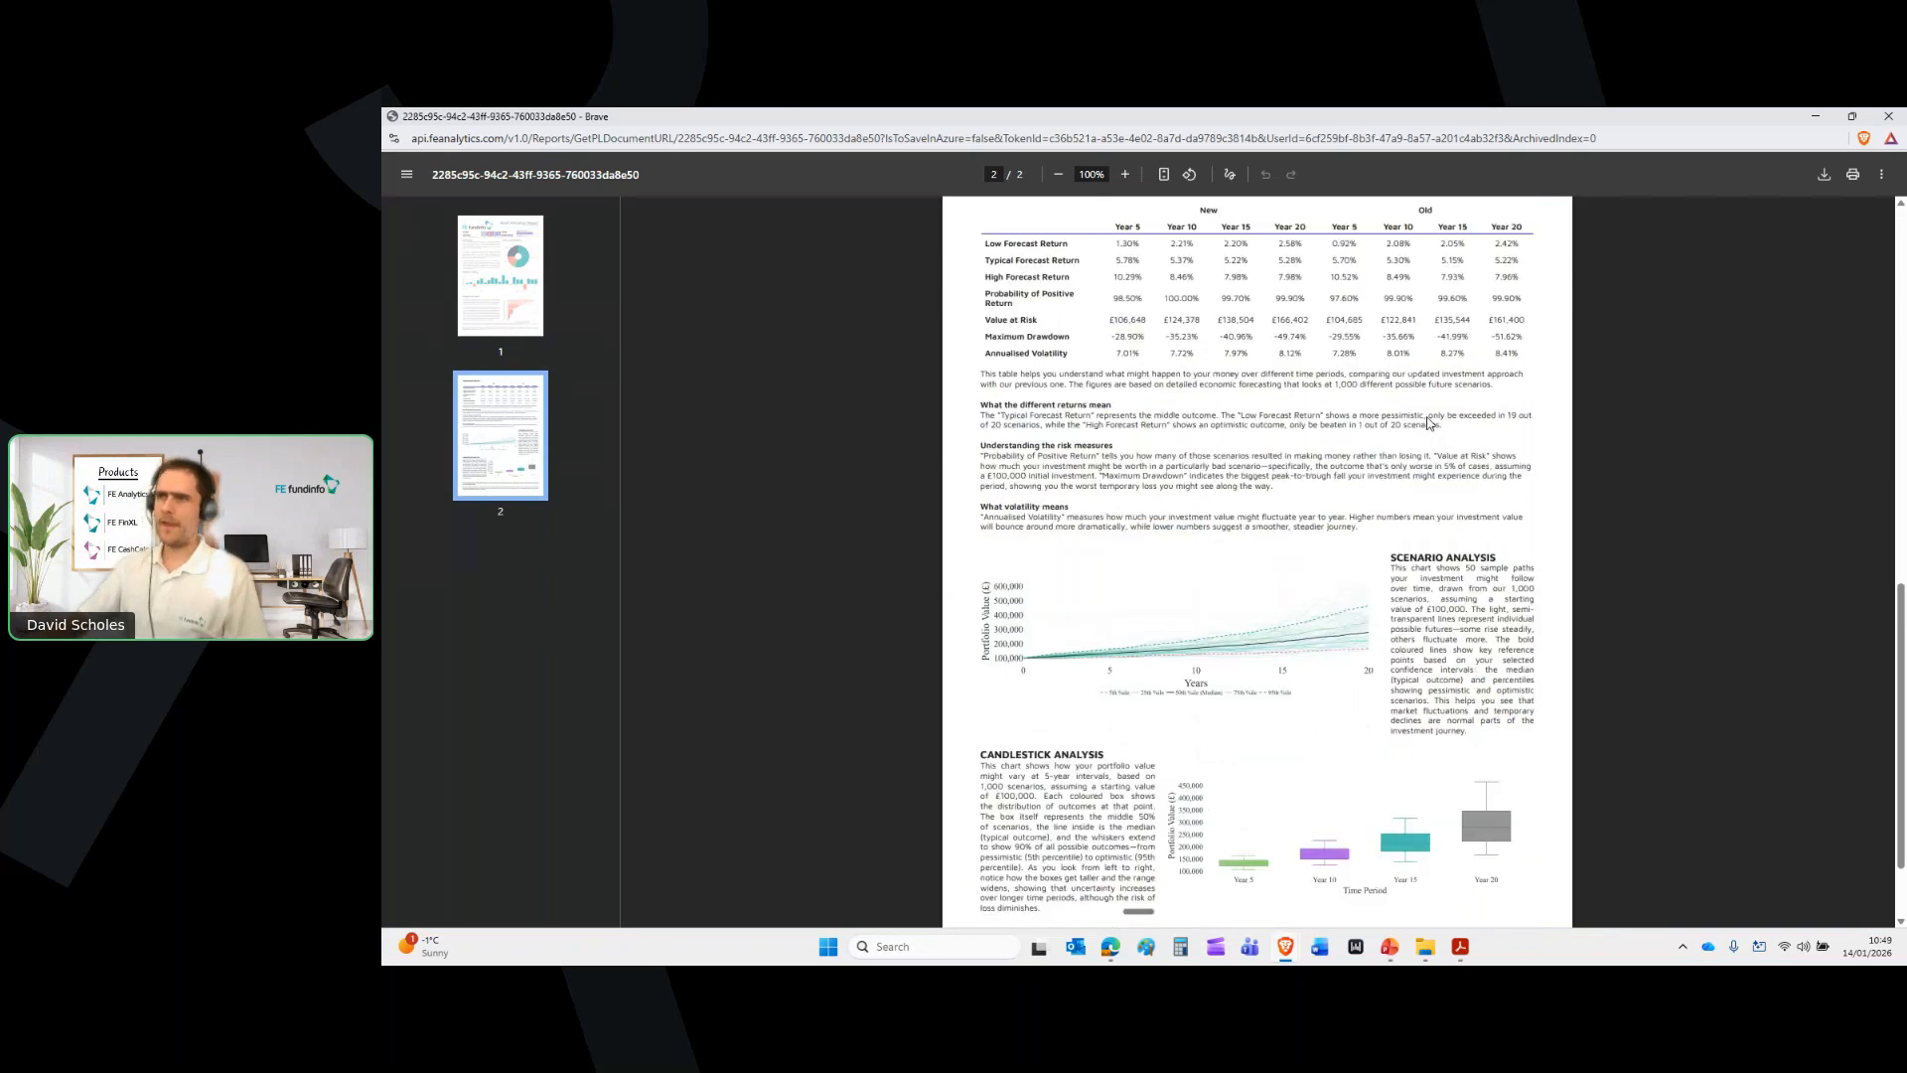
scroll(1428, 417, "down", 1)
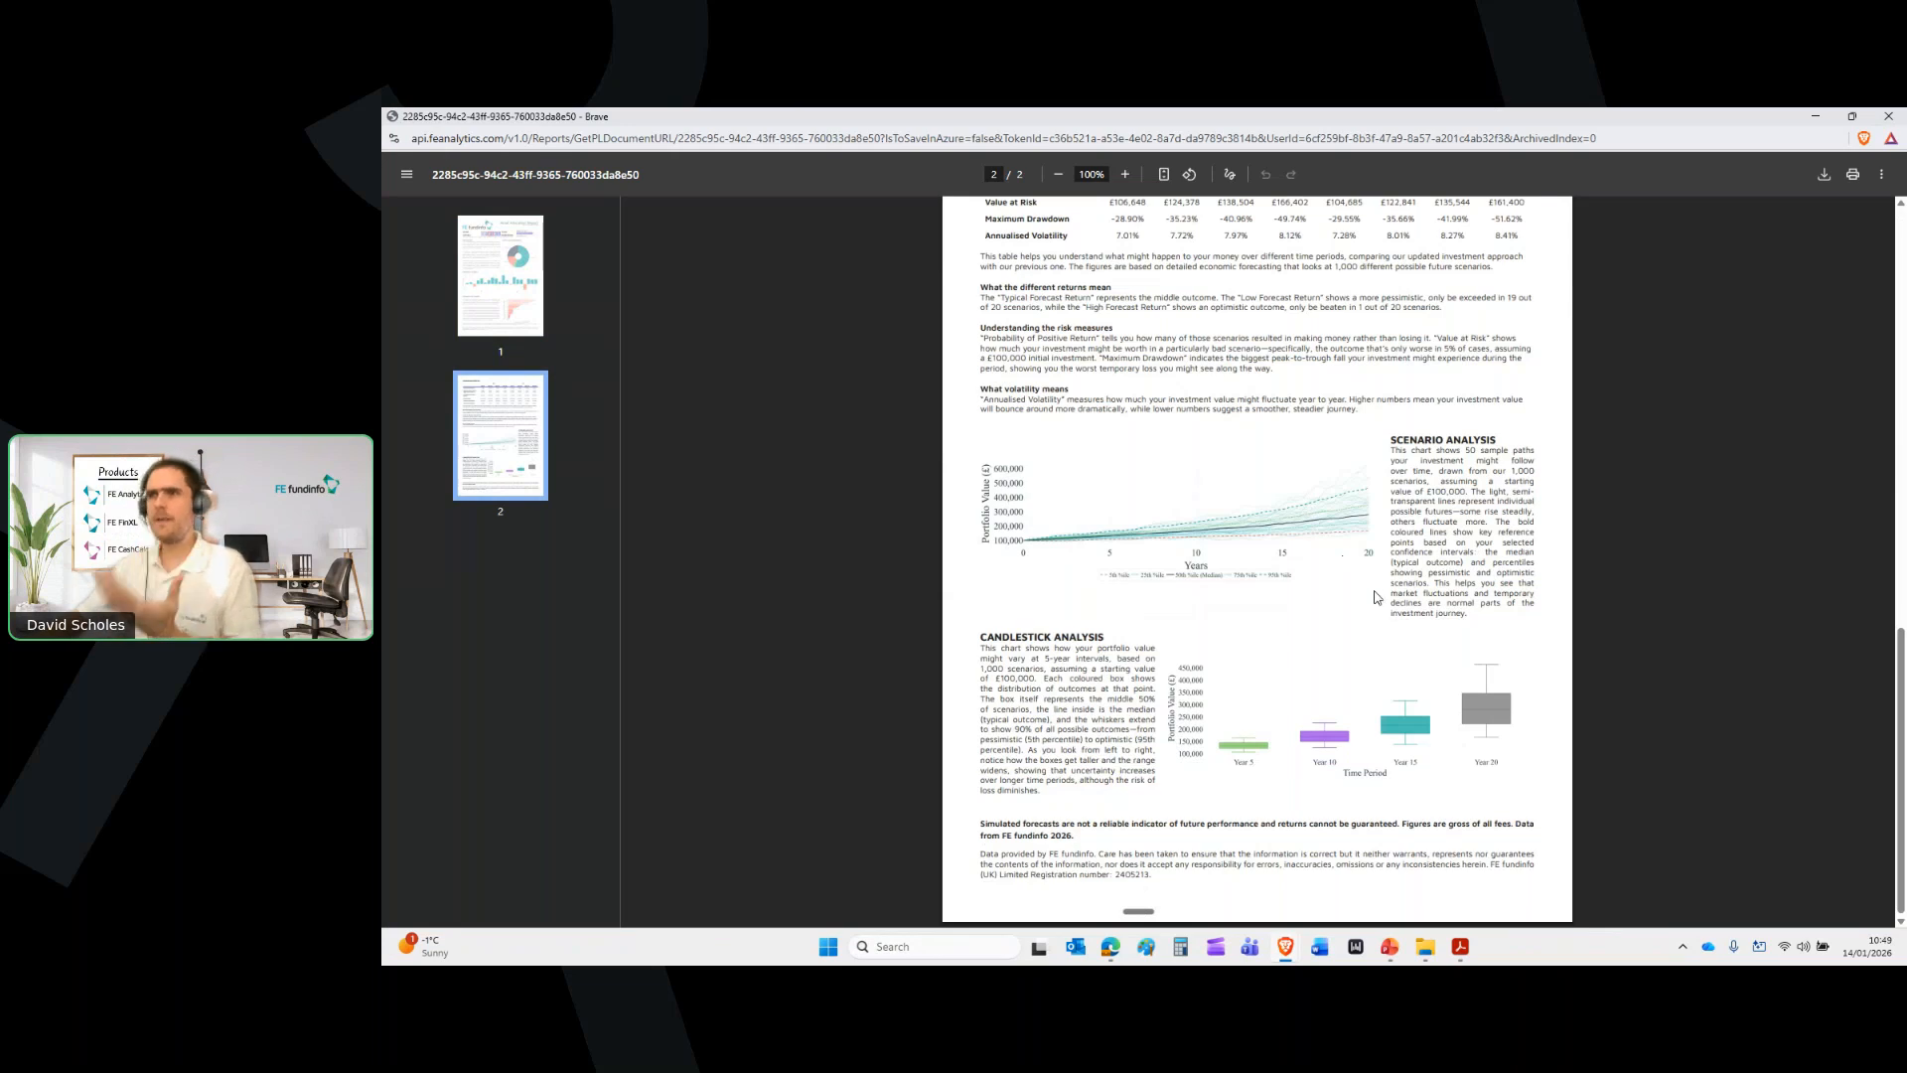
scroll(1345, 562, "up", 5)
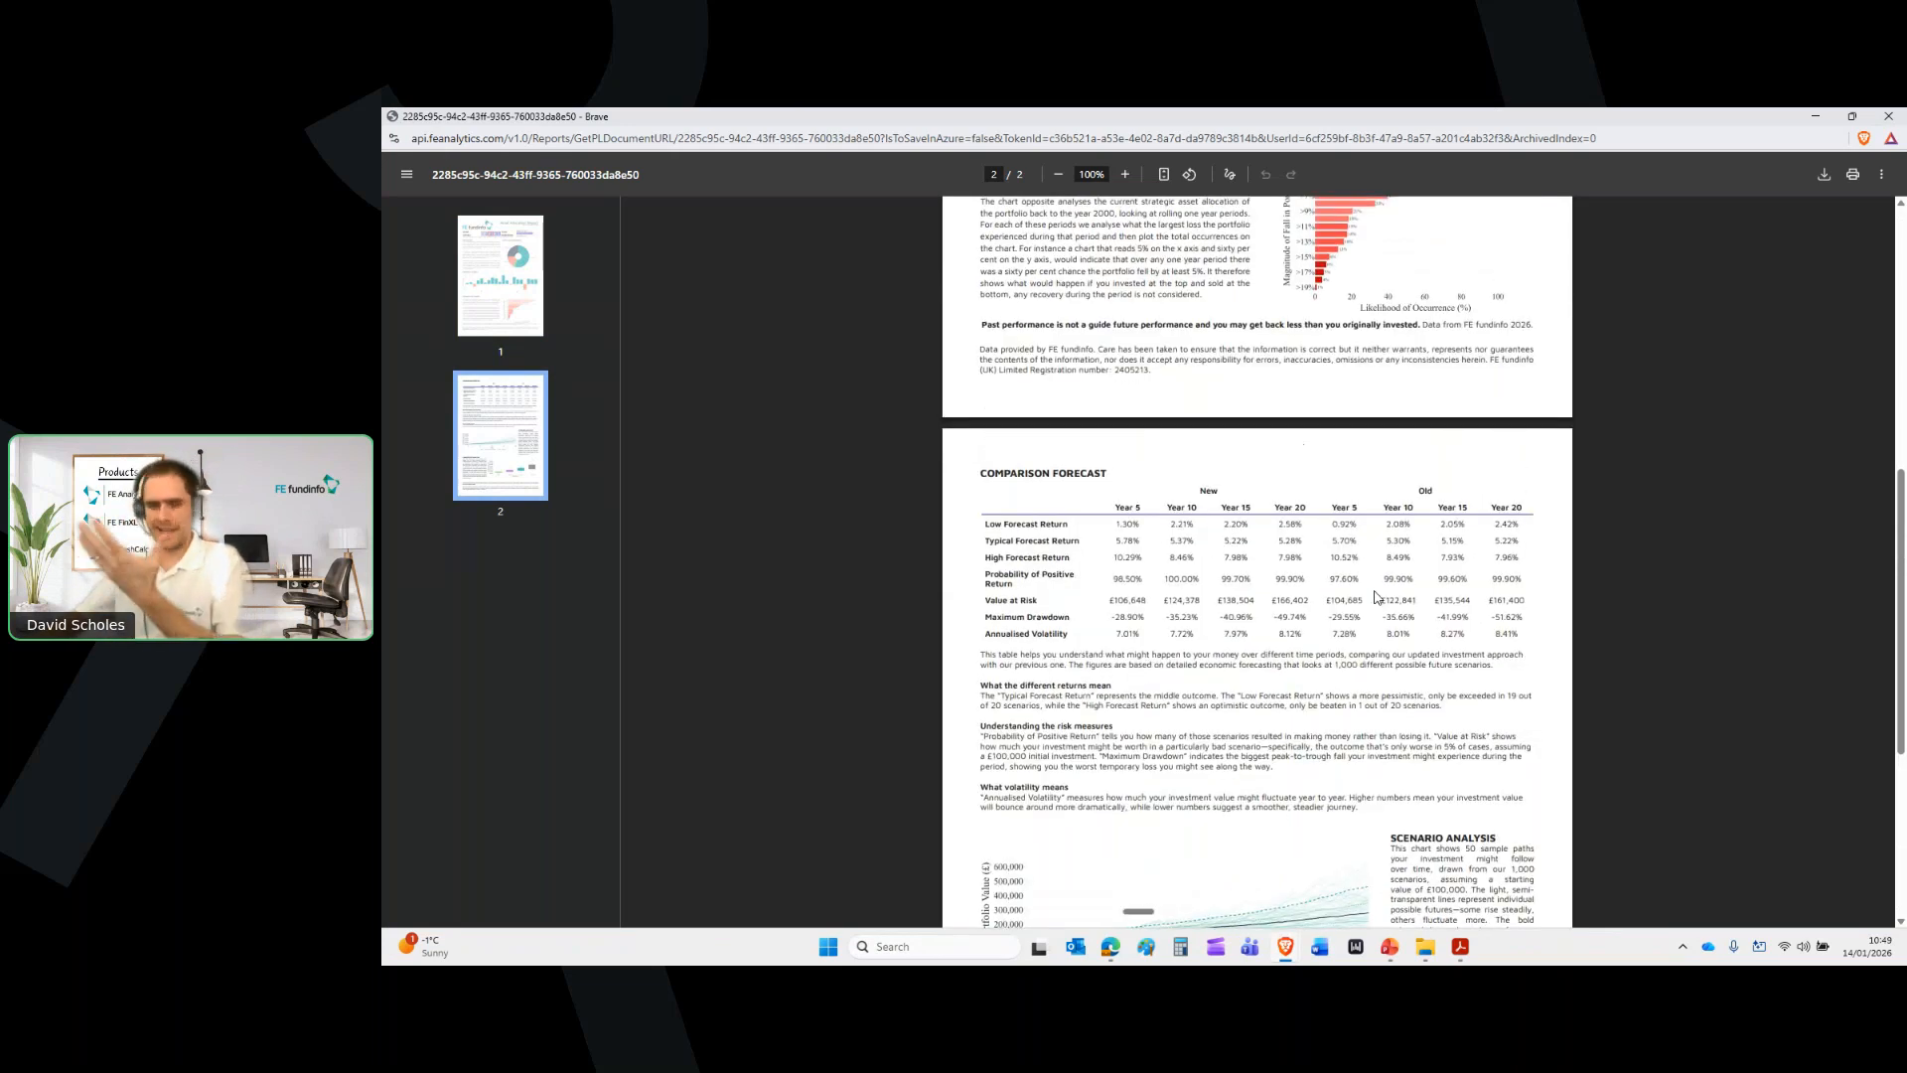
scroll(1376, 596, "up", 7)
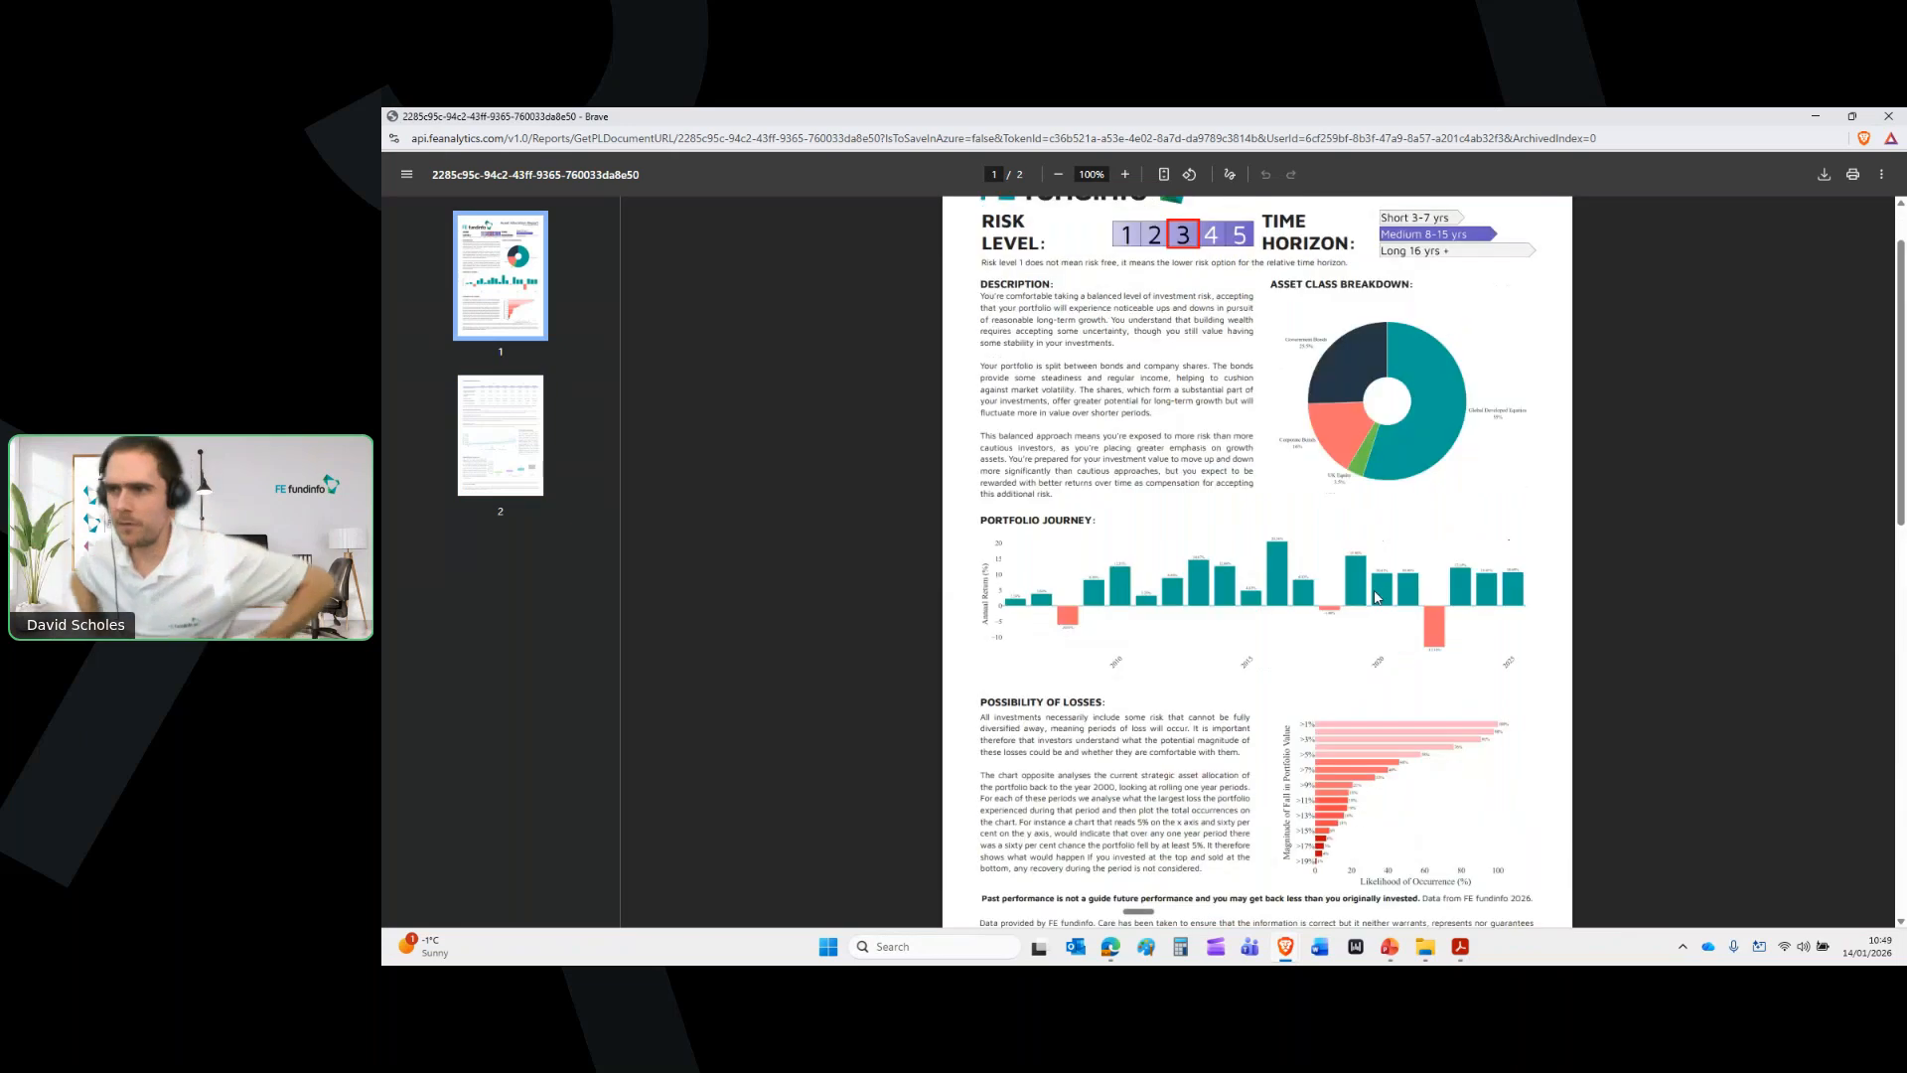
scroll(1376, 596, "up", 1)
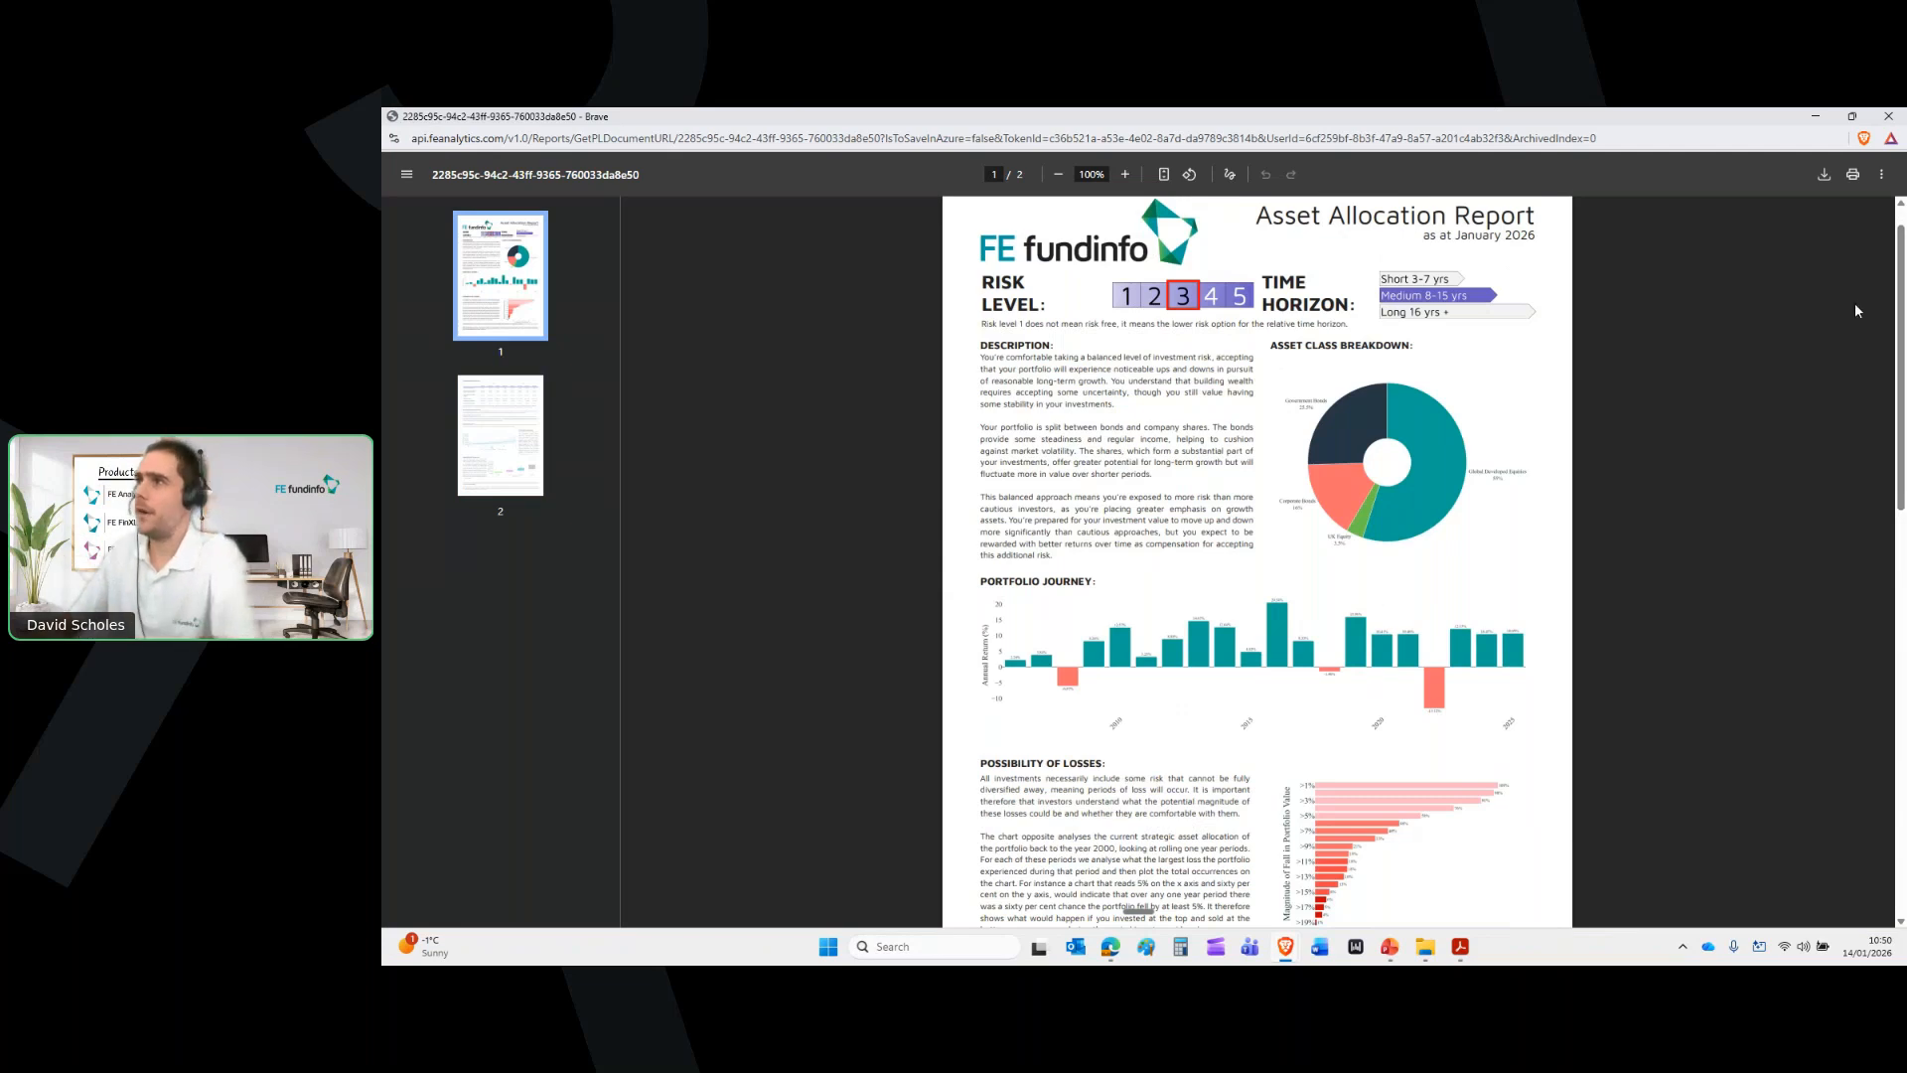
Close the report and answer Yes, with a note, to the emergency expenses question
left_click(1888, 116)
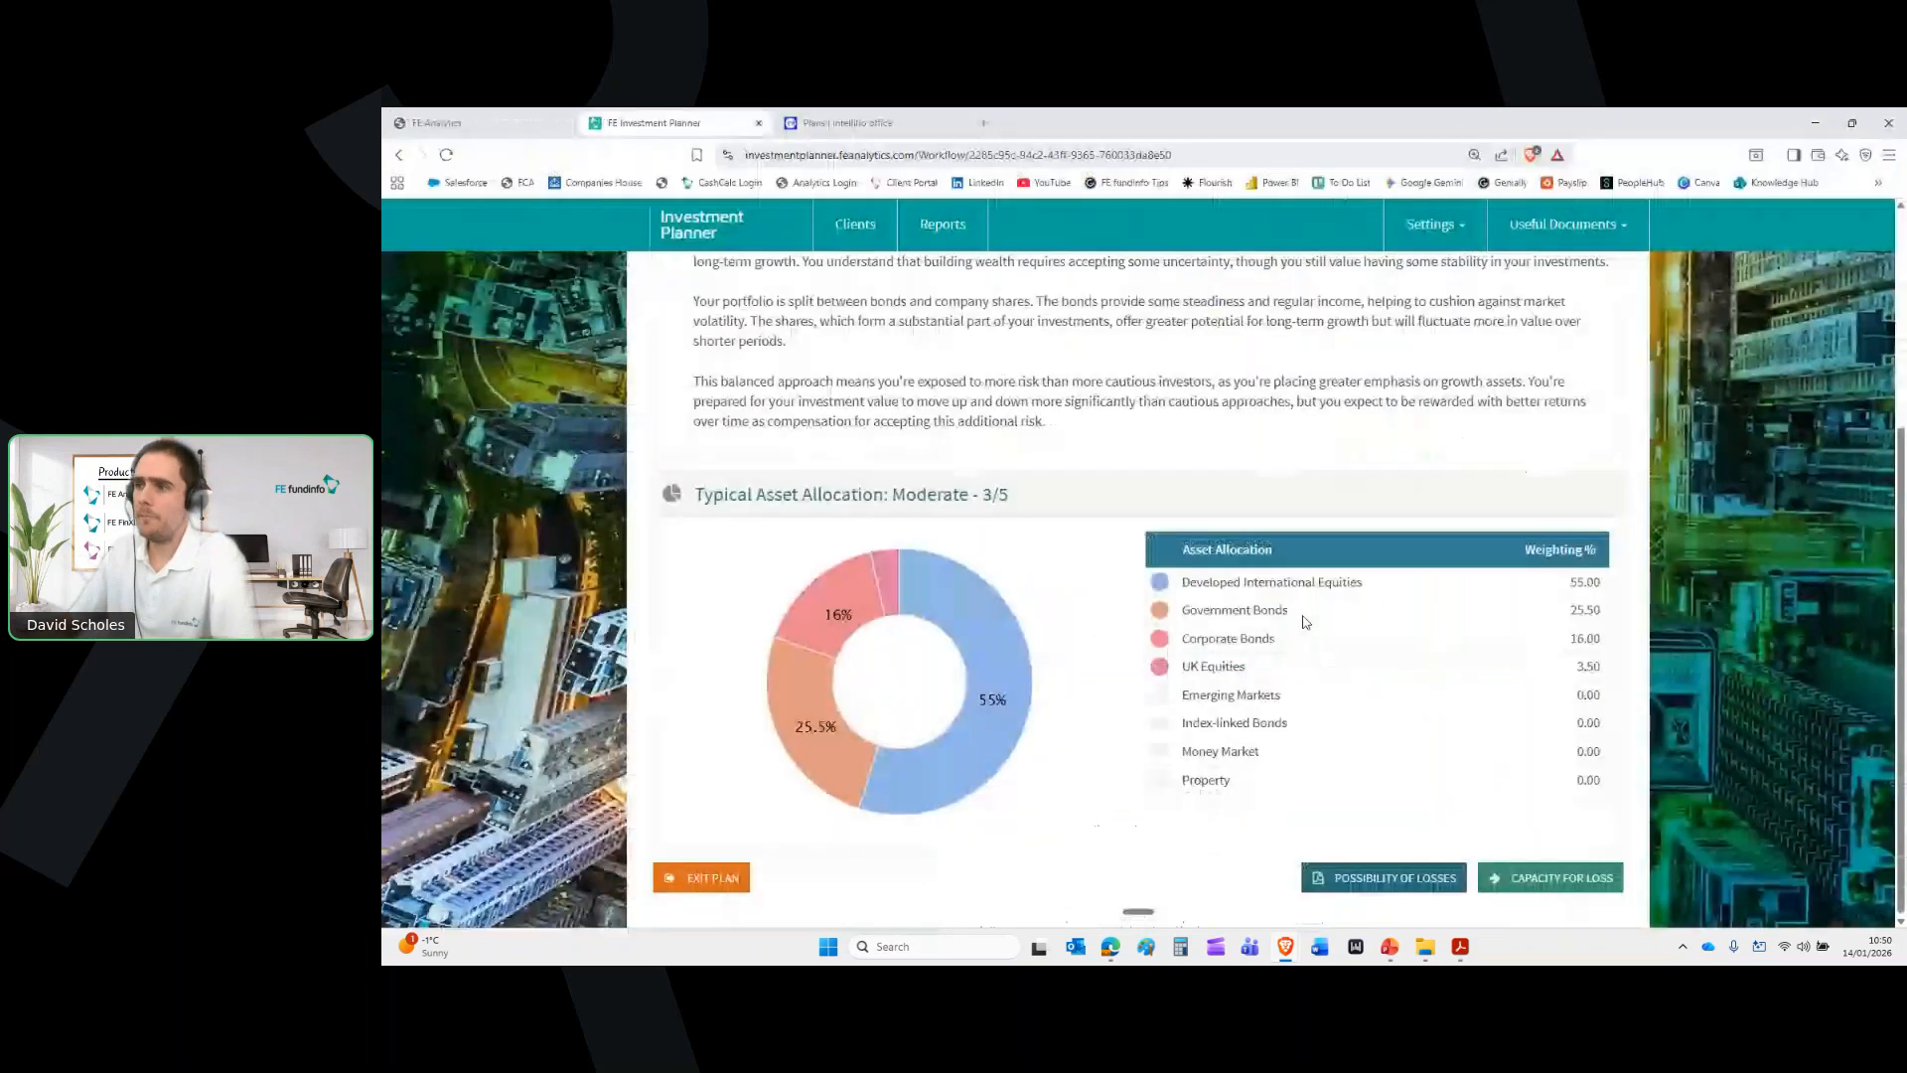
left_click(1407, 869)
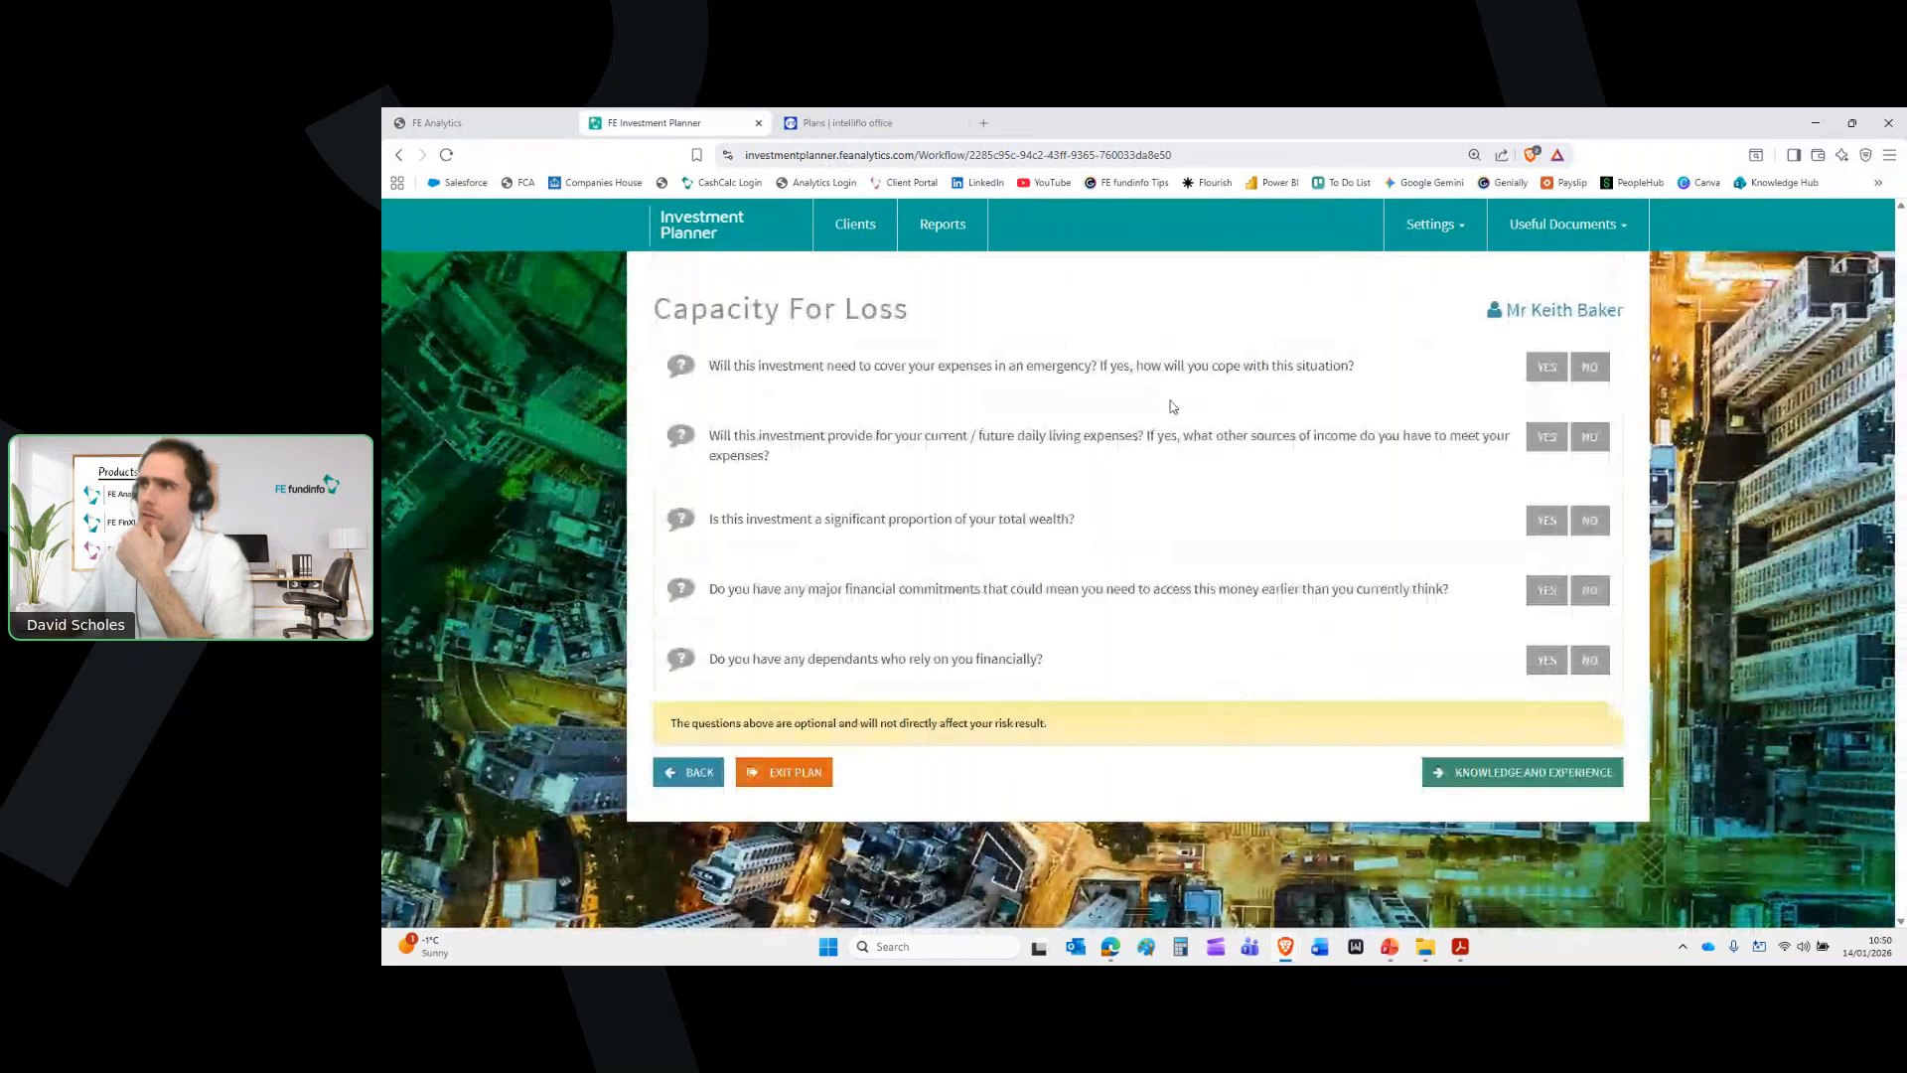
left_click(1548, 367)
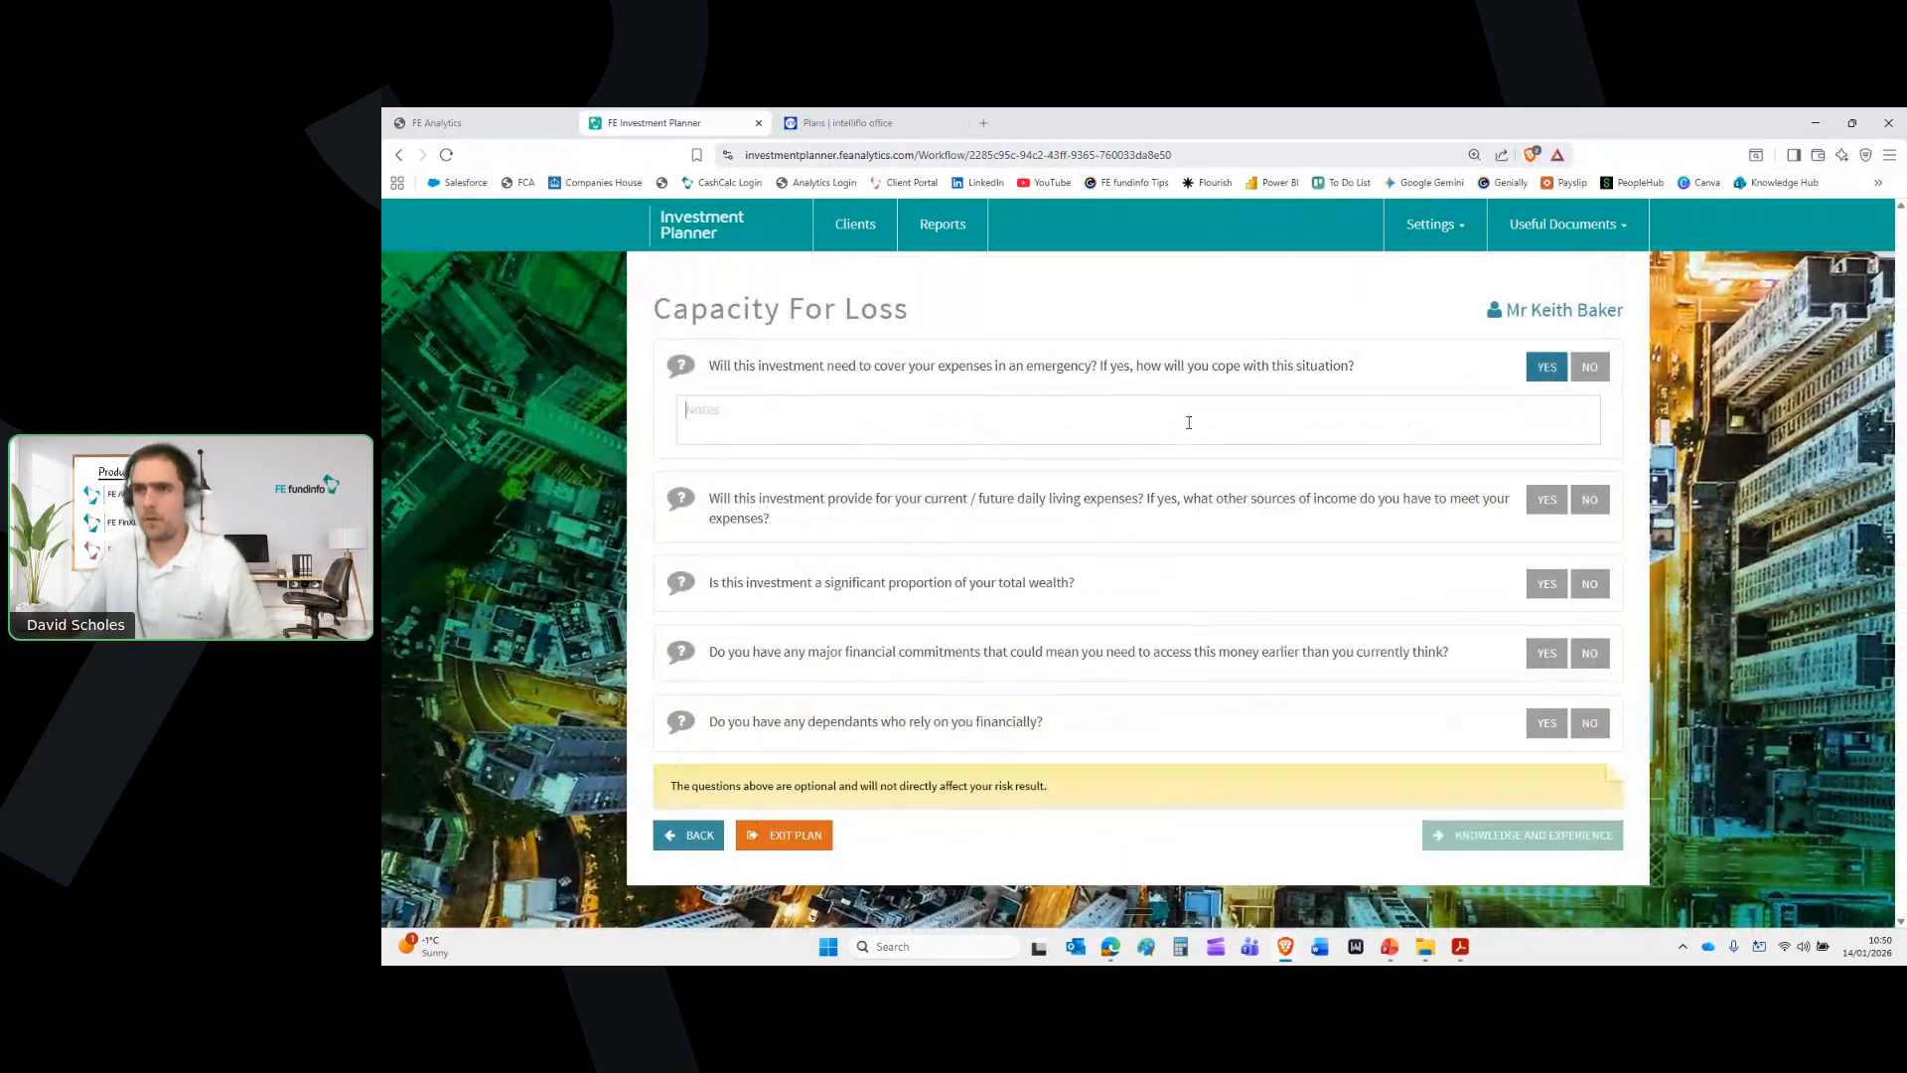
type("vdfvdfgsdf")
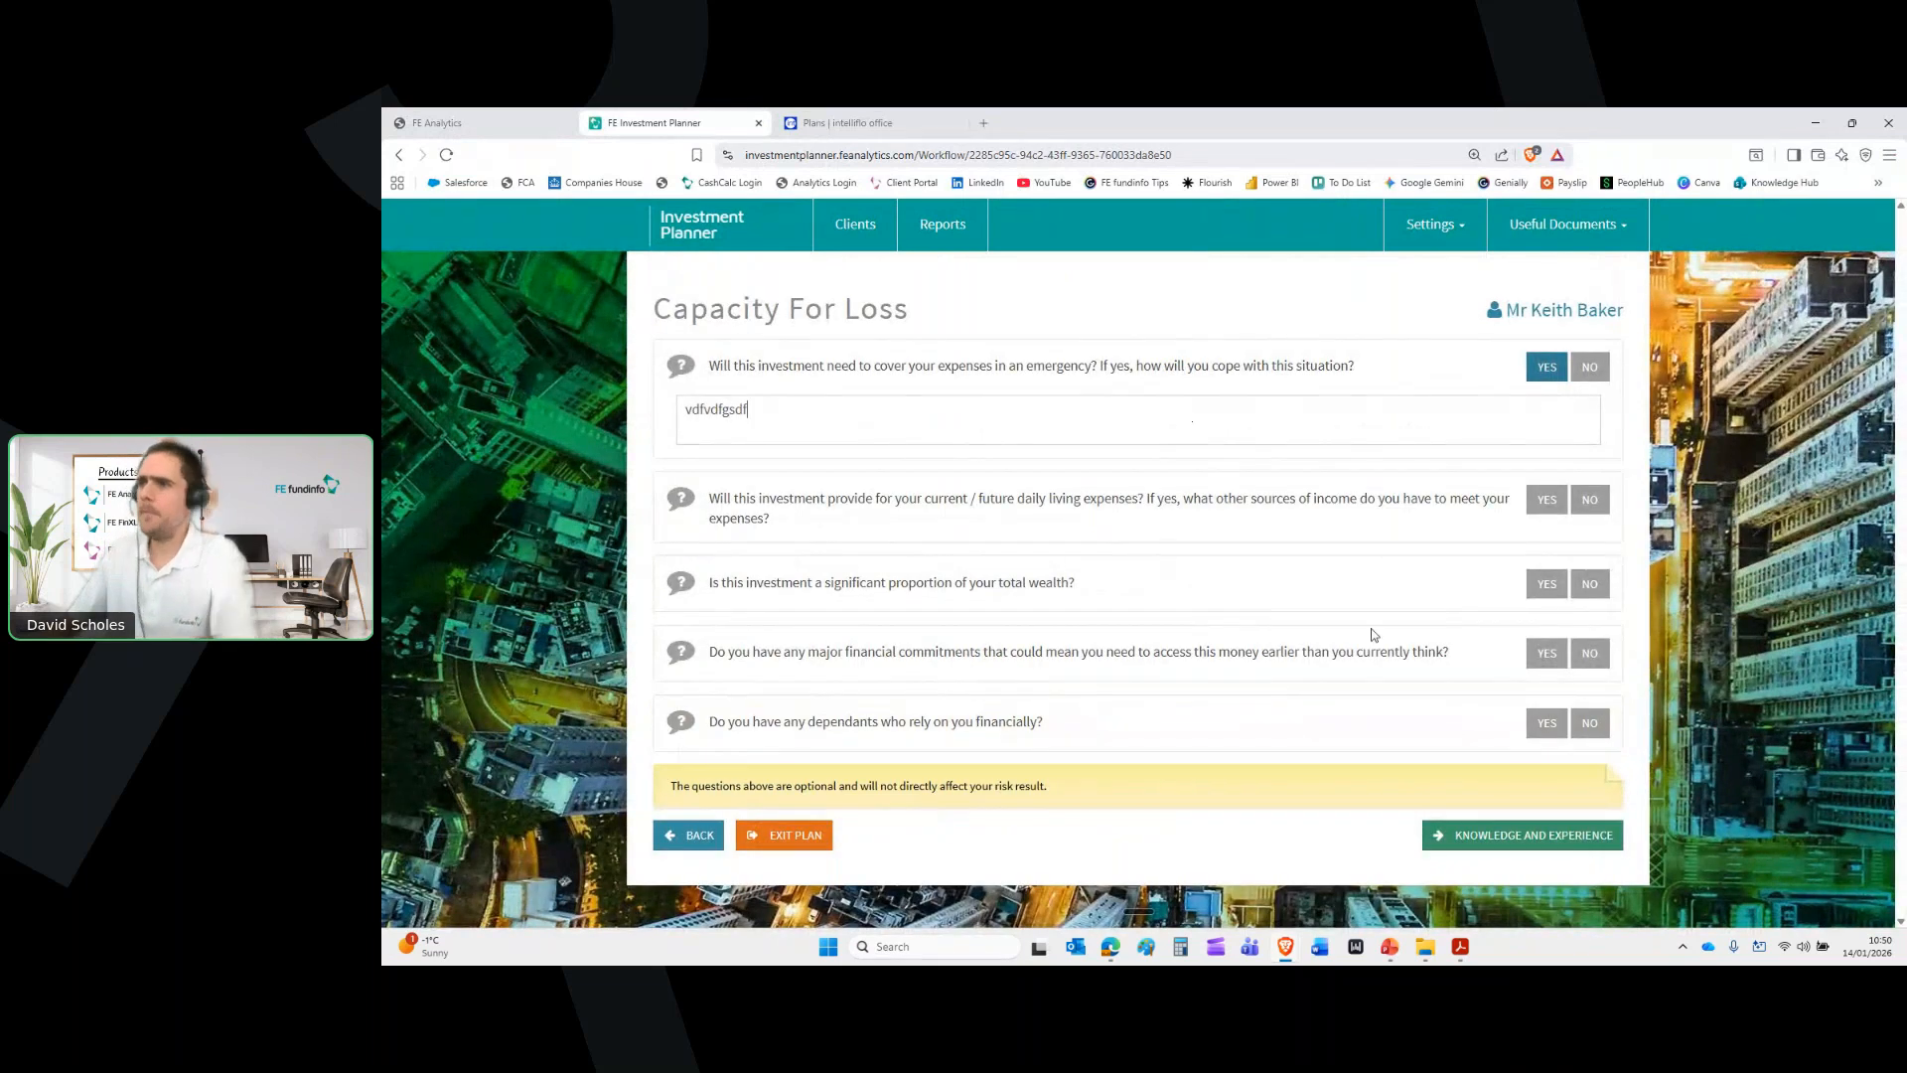
Answer Yes, with a note, to the relevant profession question and continue to Summary
left_click(1569, 842)
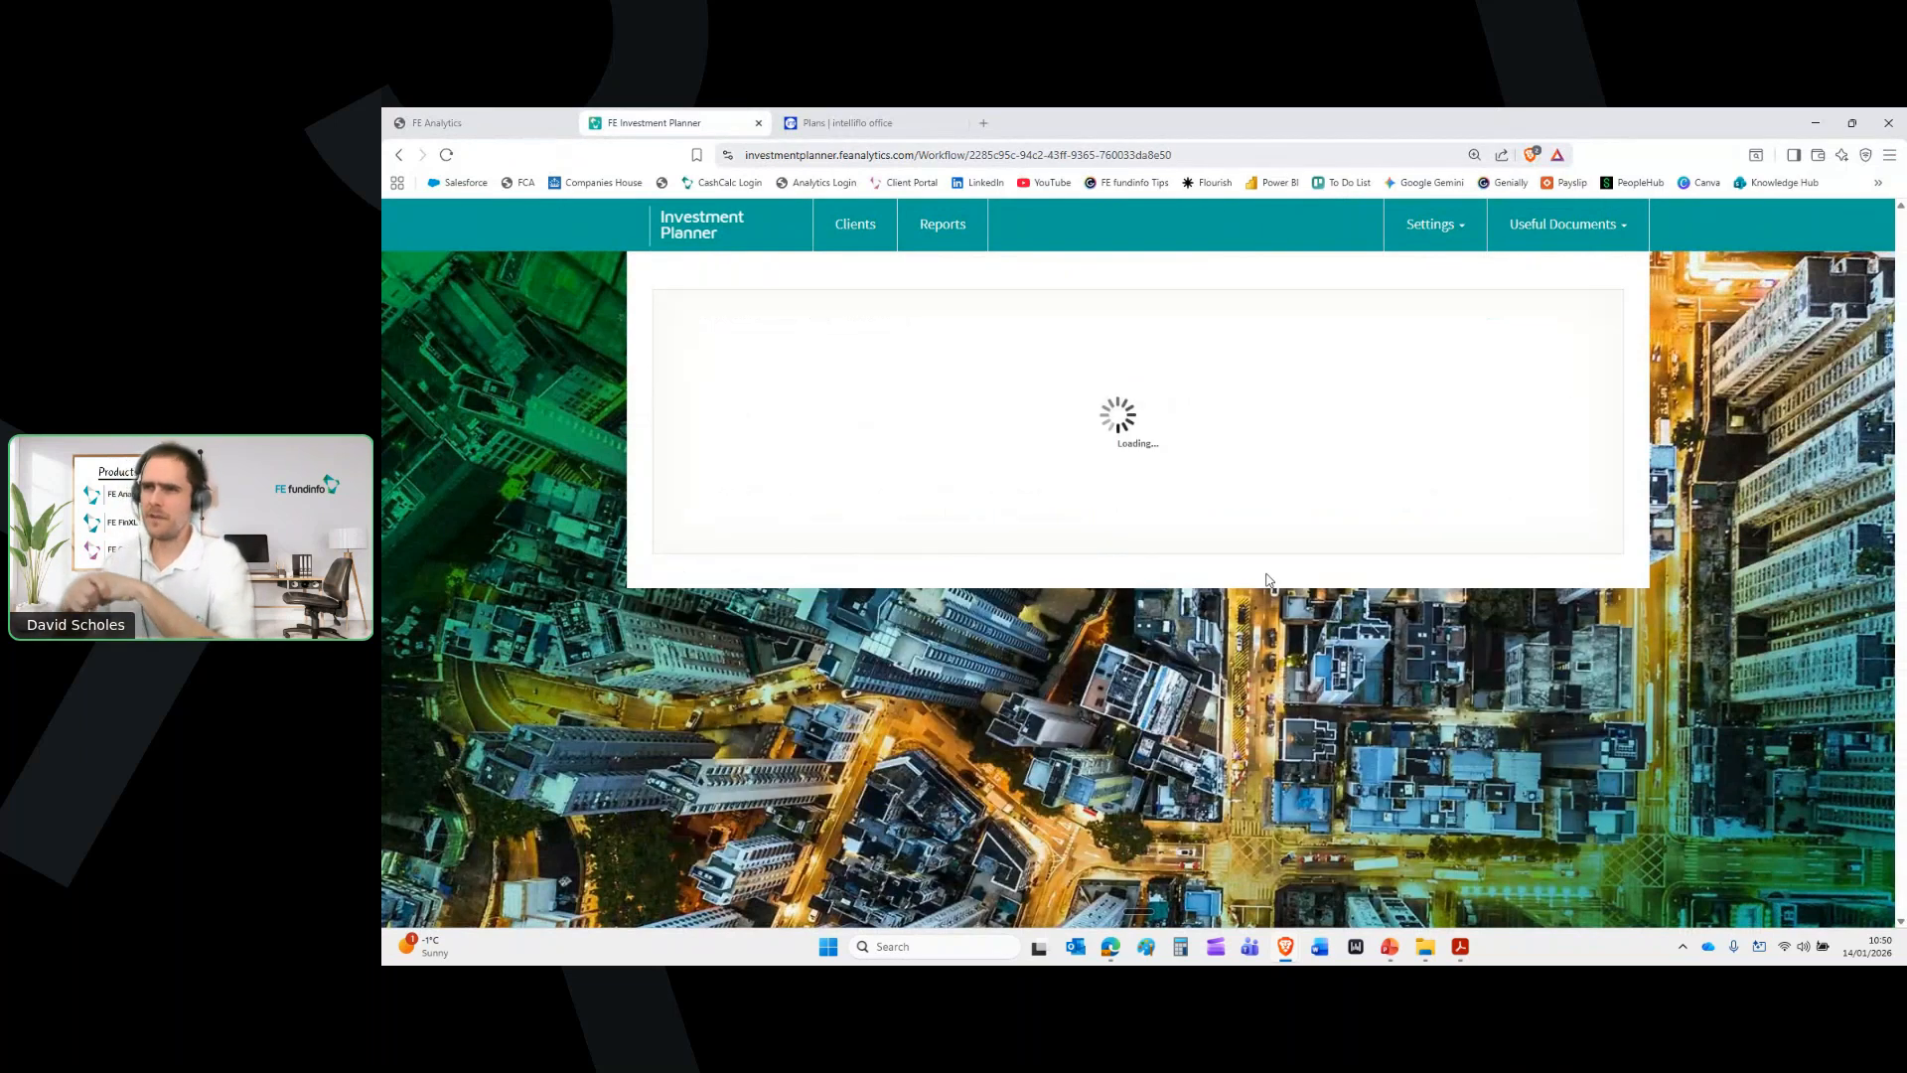
left_click(1548, 368)
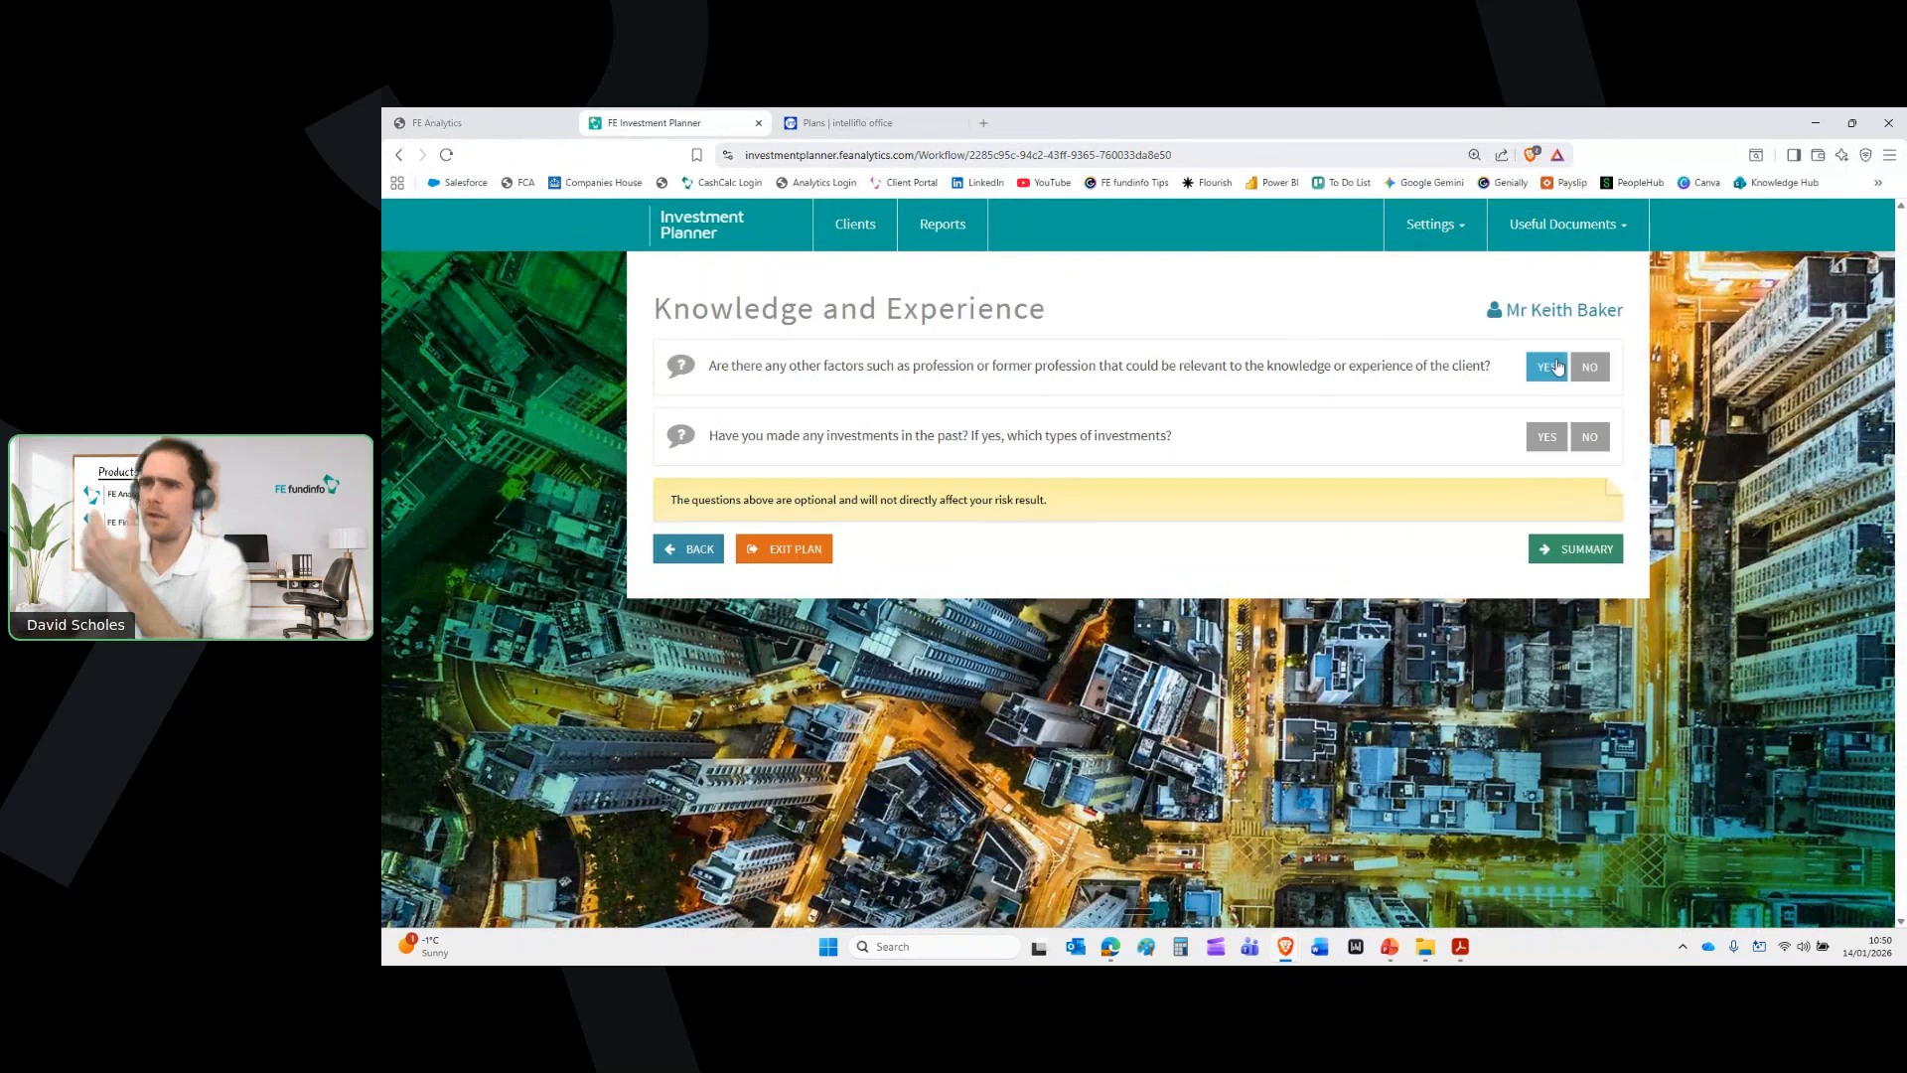
left_click(1153, 420)
type("drerererggergg")
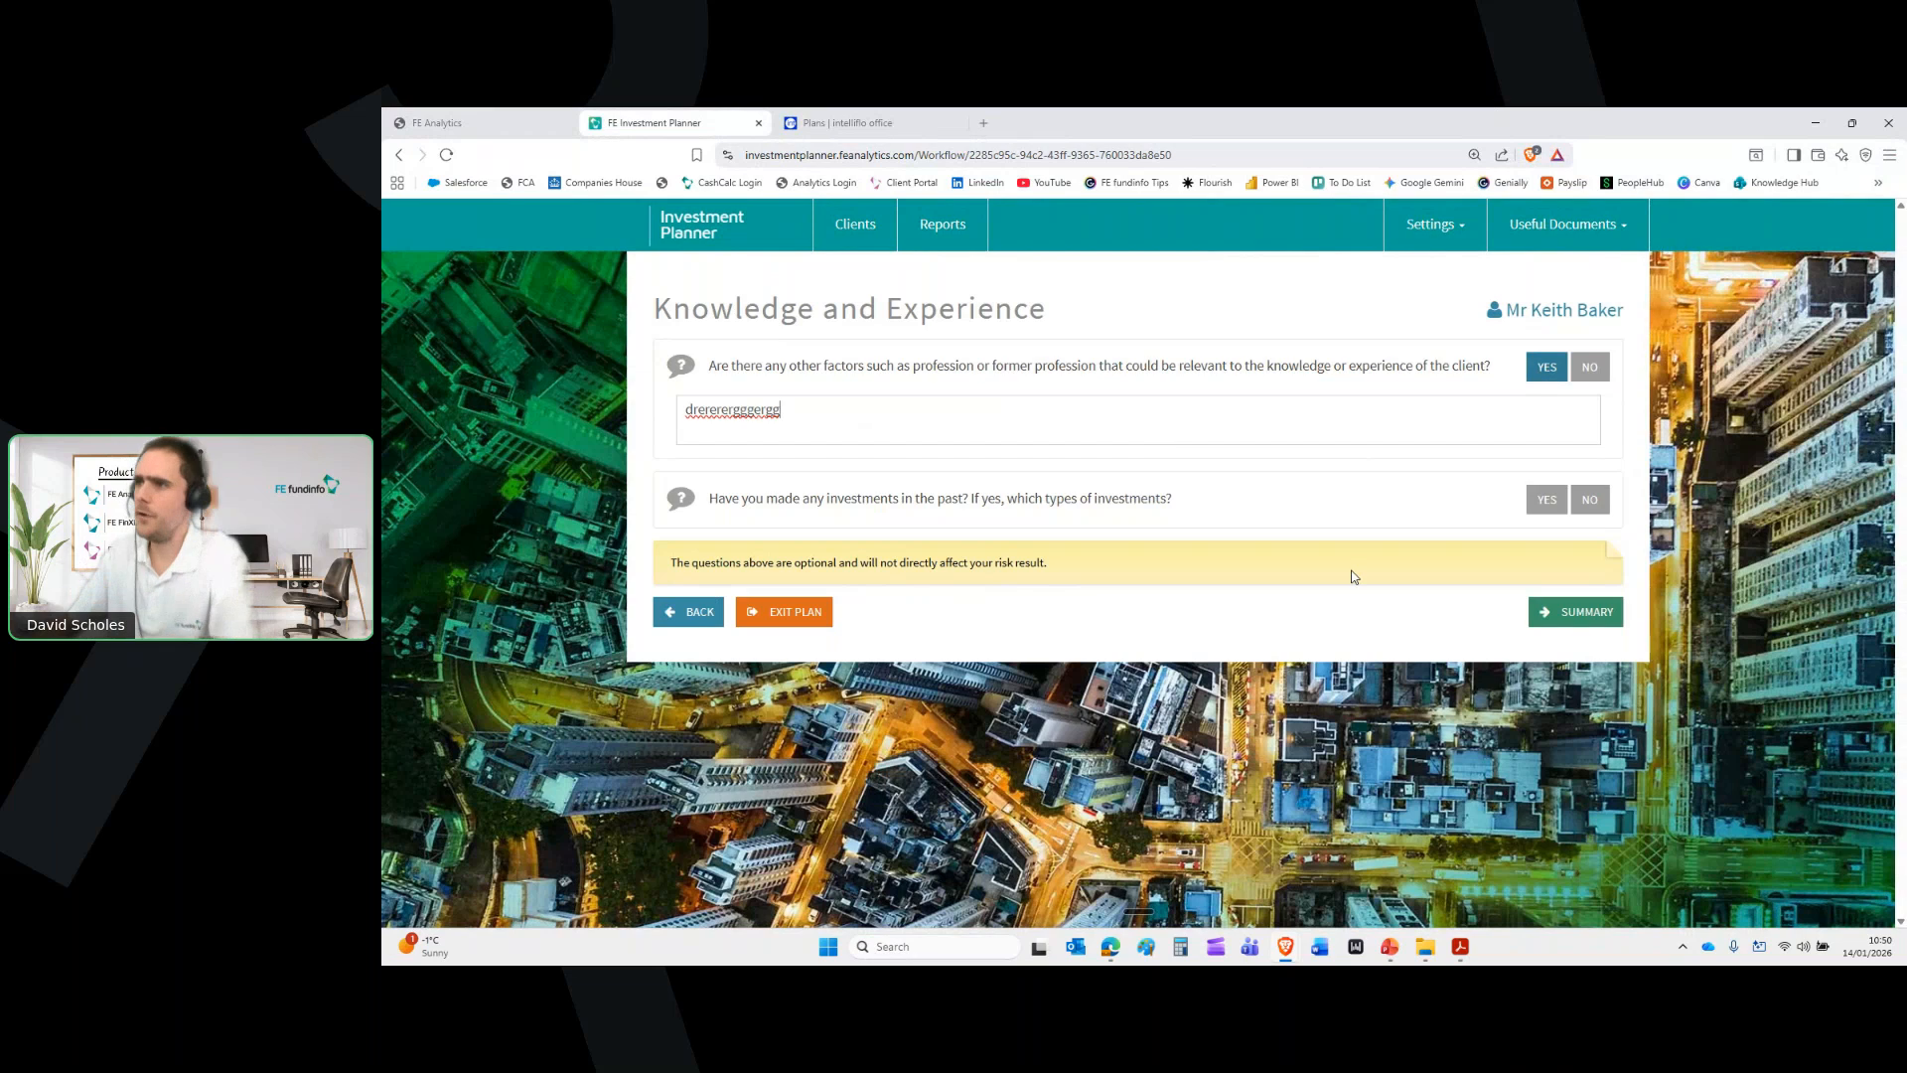
left_click(1556, 614)
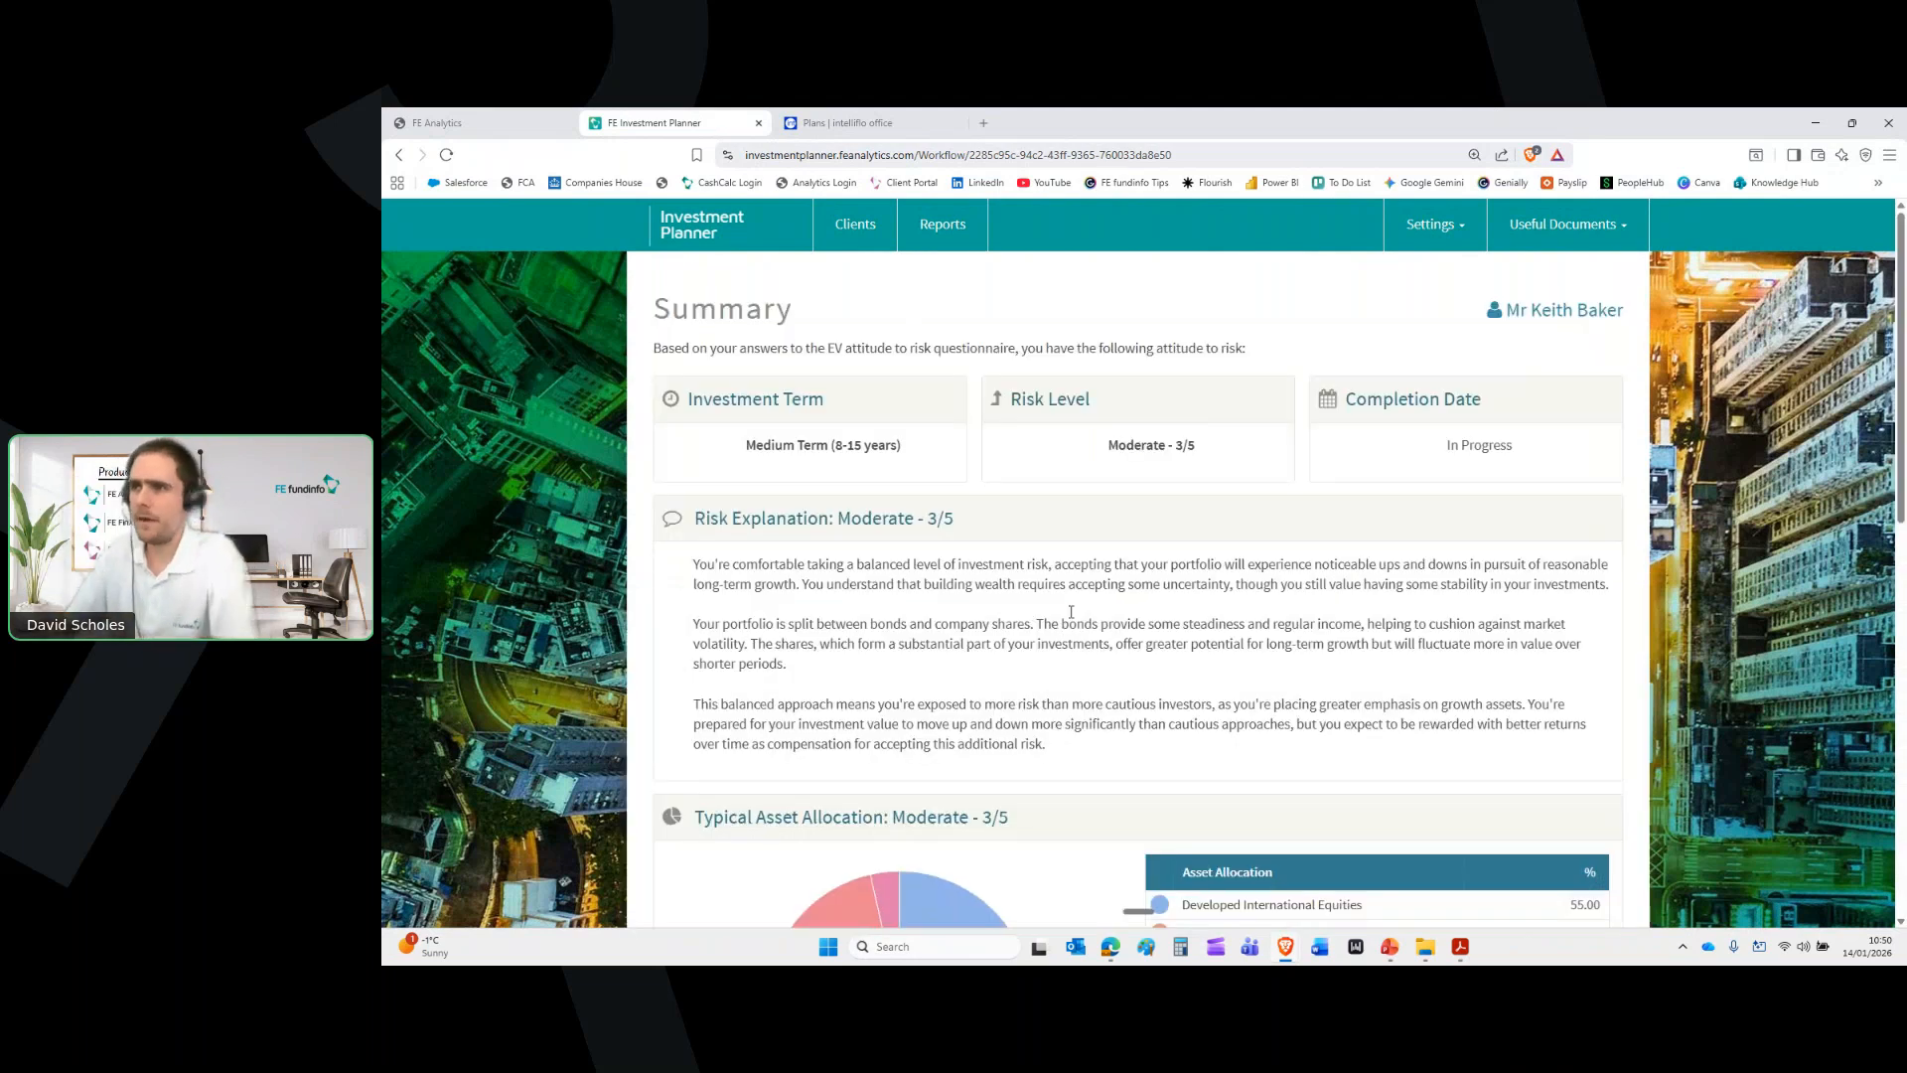
Write an adviser note, agree with the Moderate - 3/5 risk result, and dismiss the warnings
scroll(1065, 628, "down", 8)
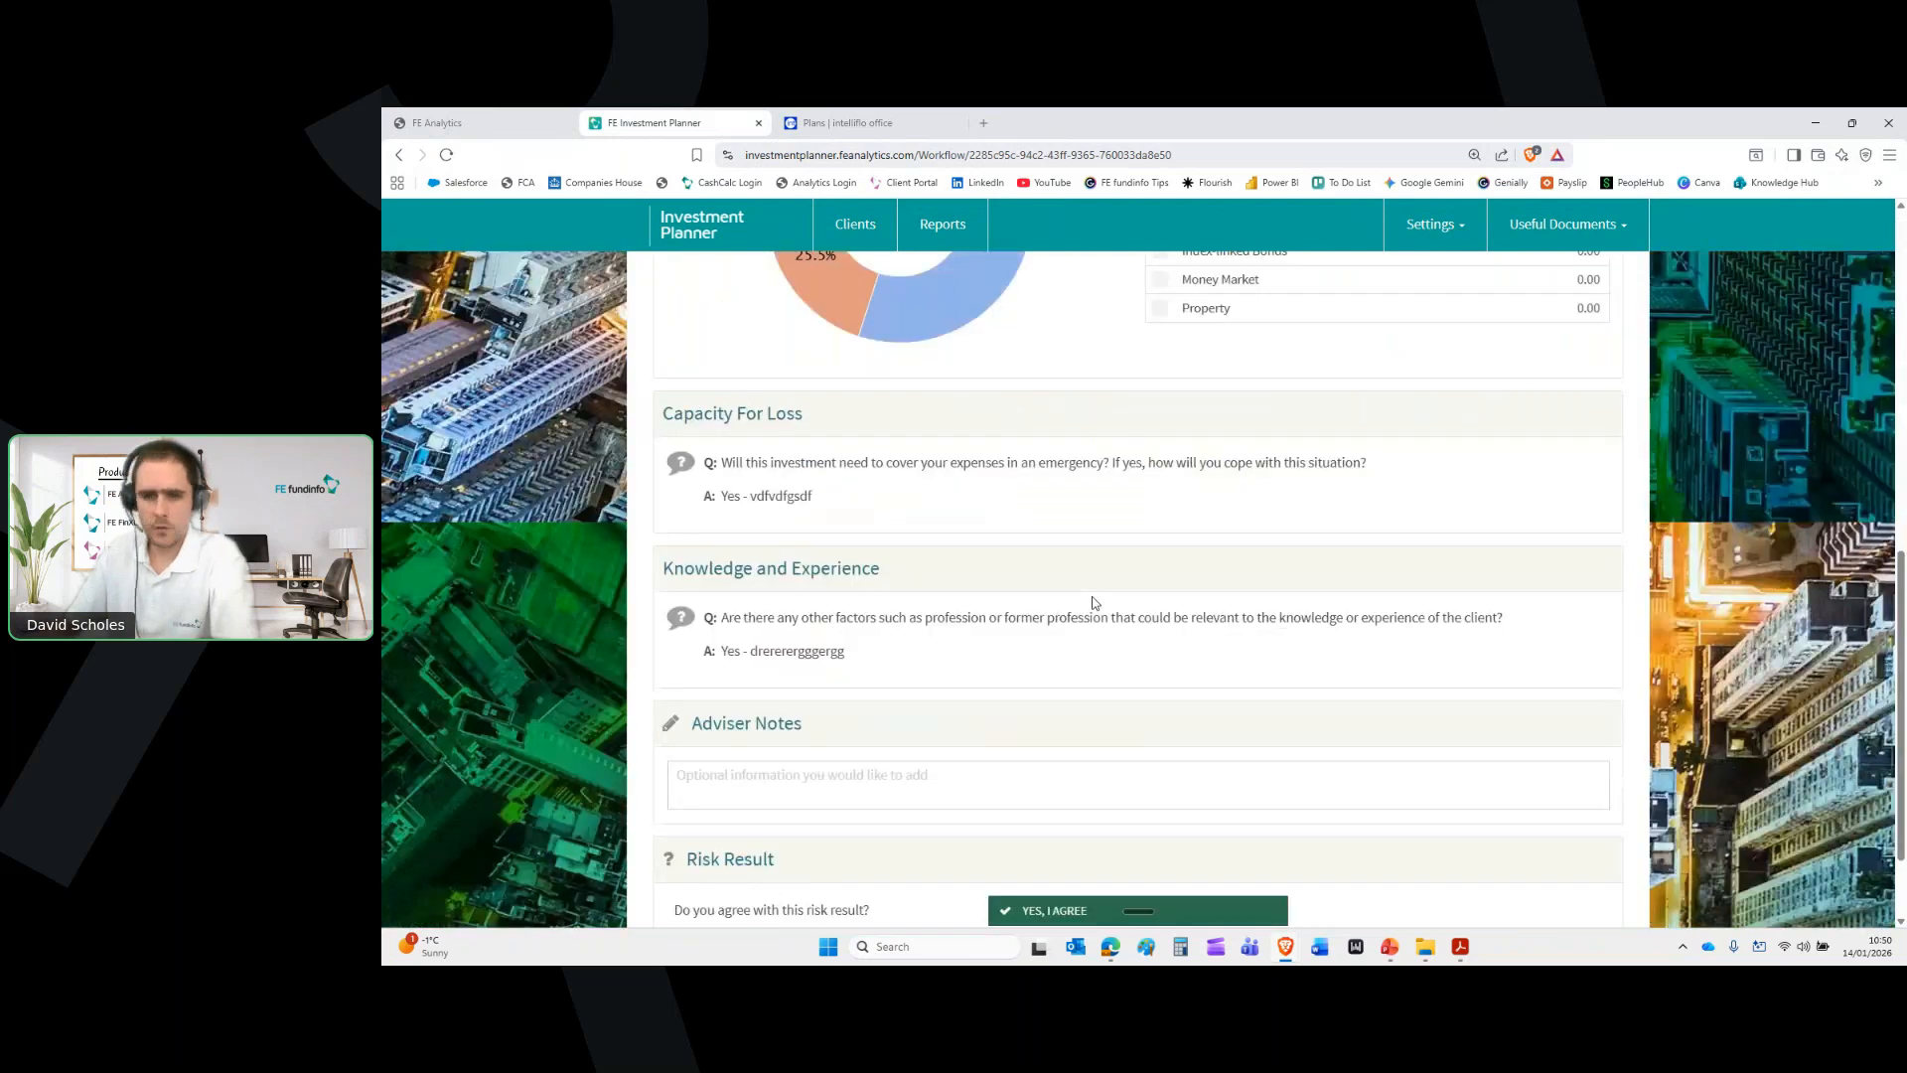
scroll(1093, 603, "down", 1)
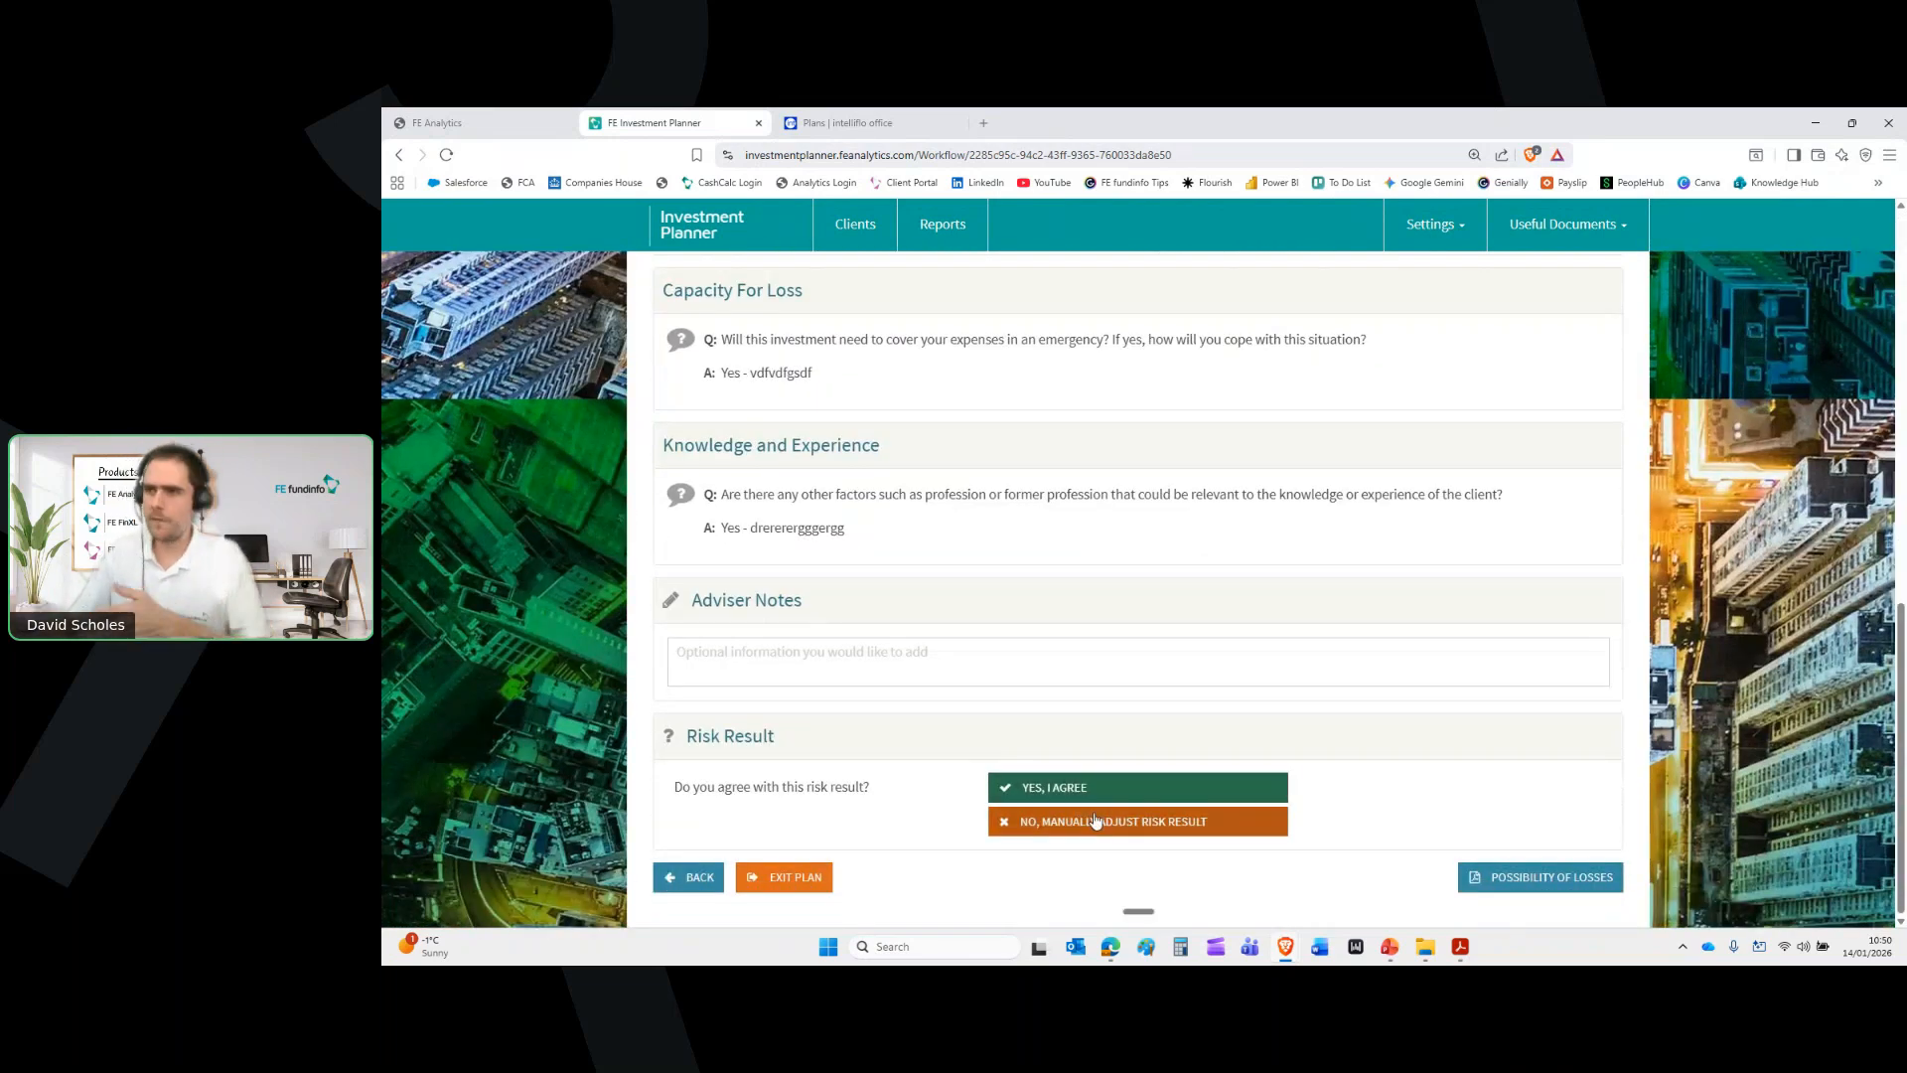
left_click(869, 641)
type("dgserergergergegeg")
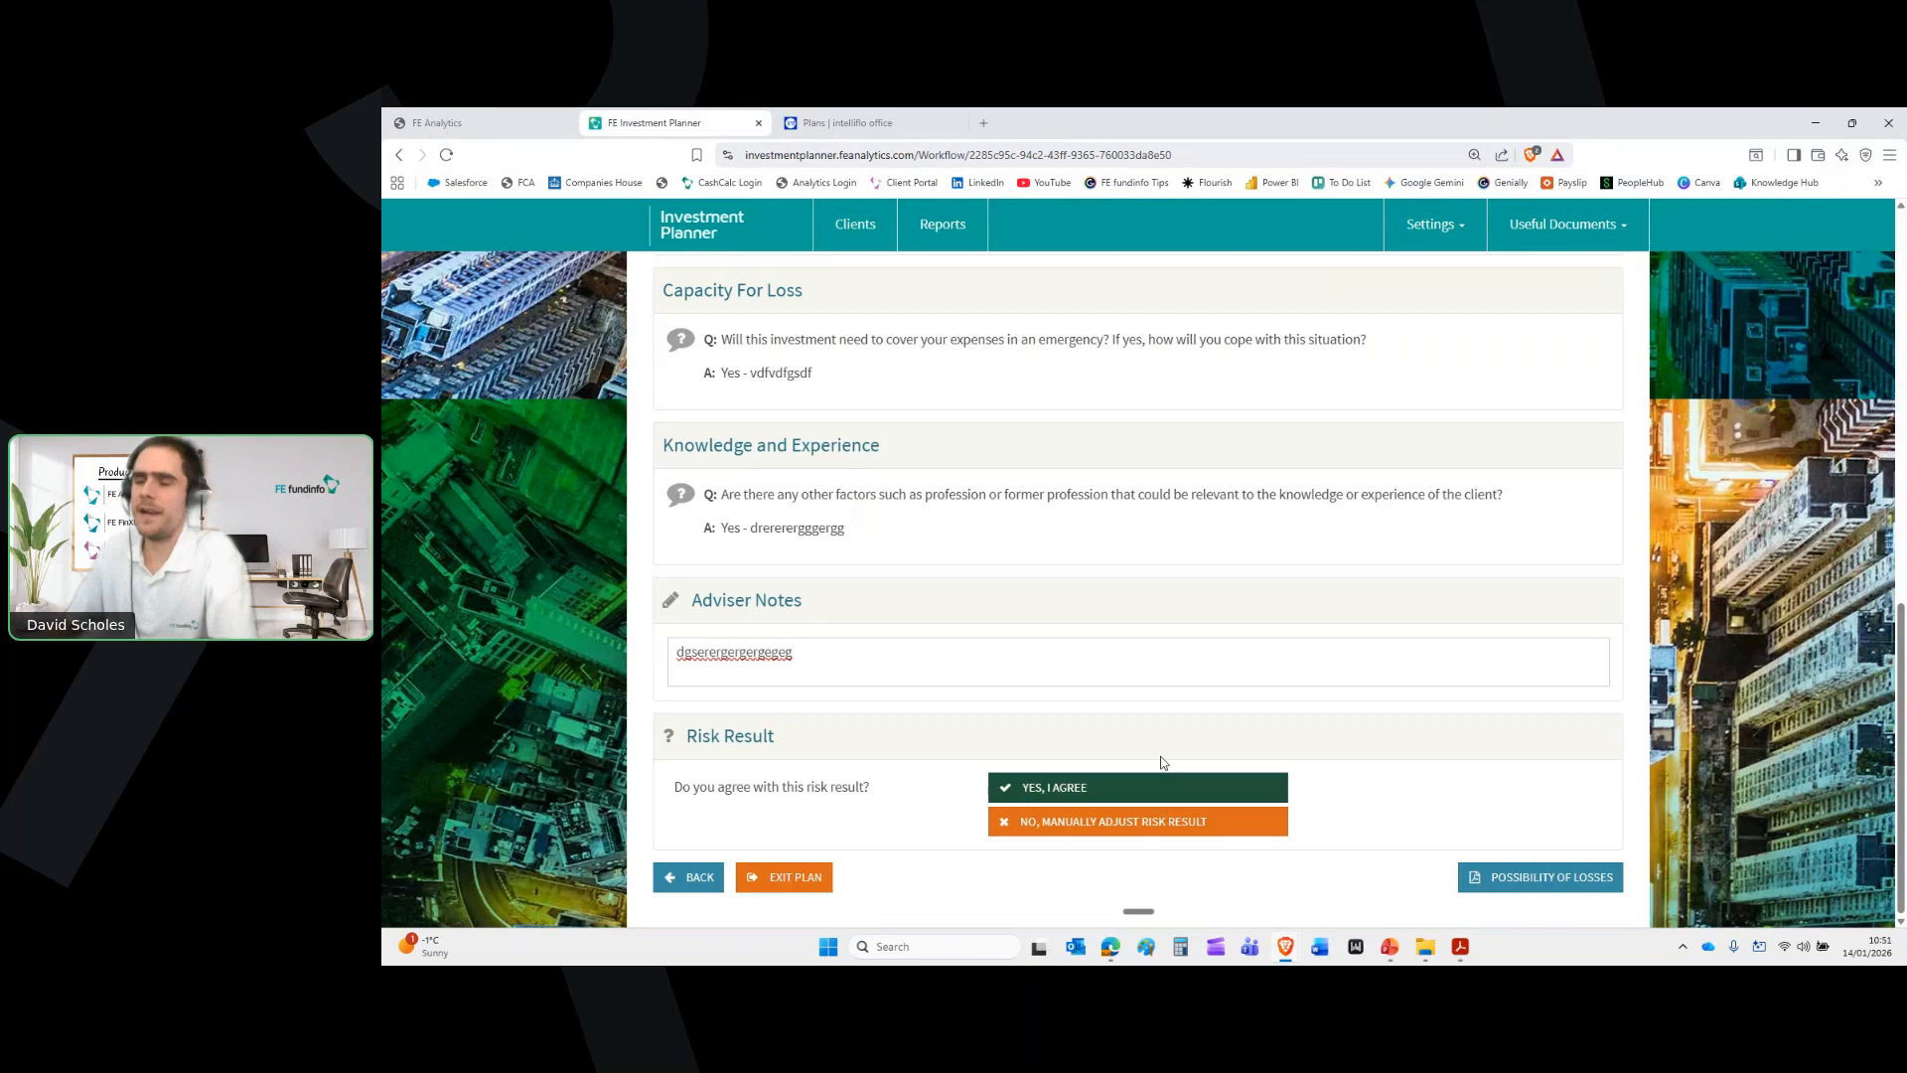
left_click(1038, 791)
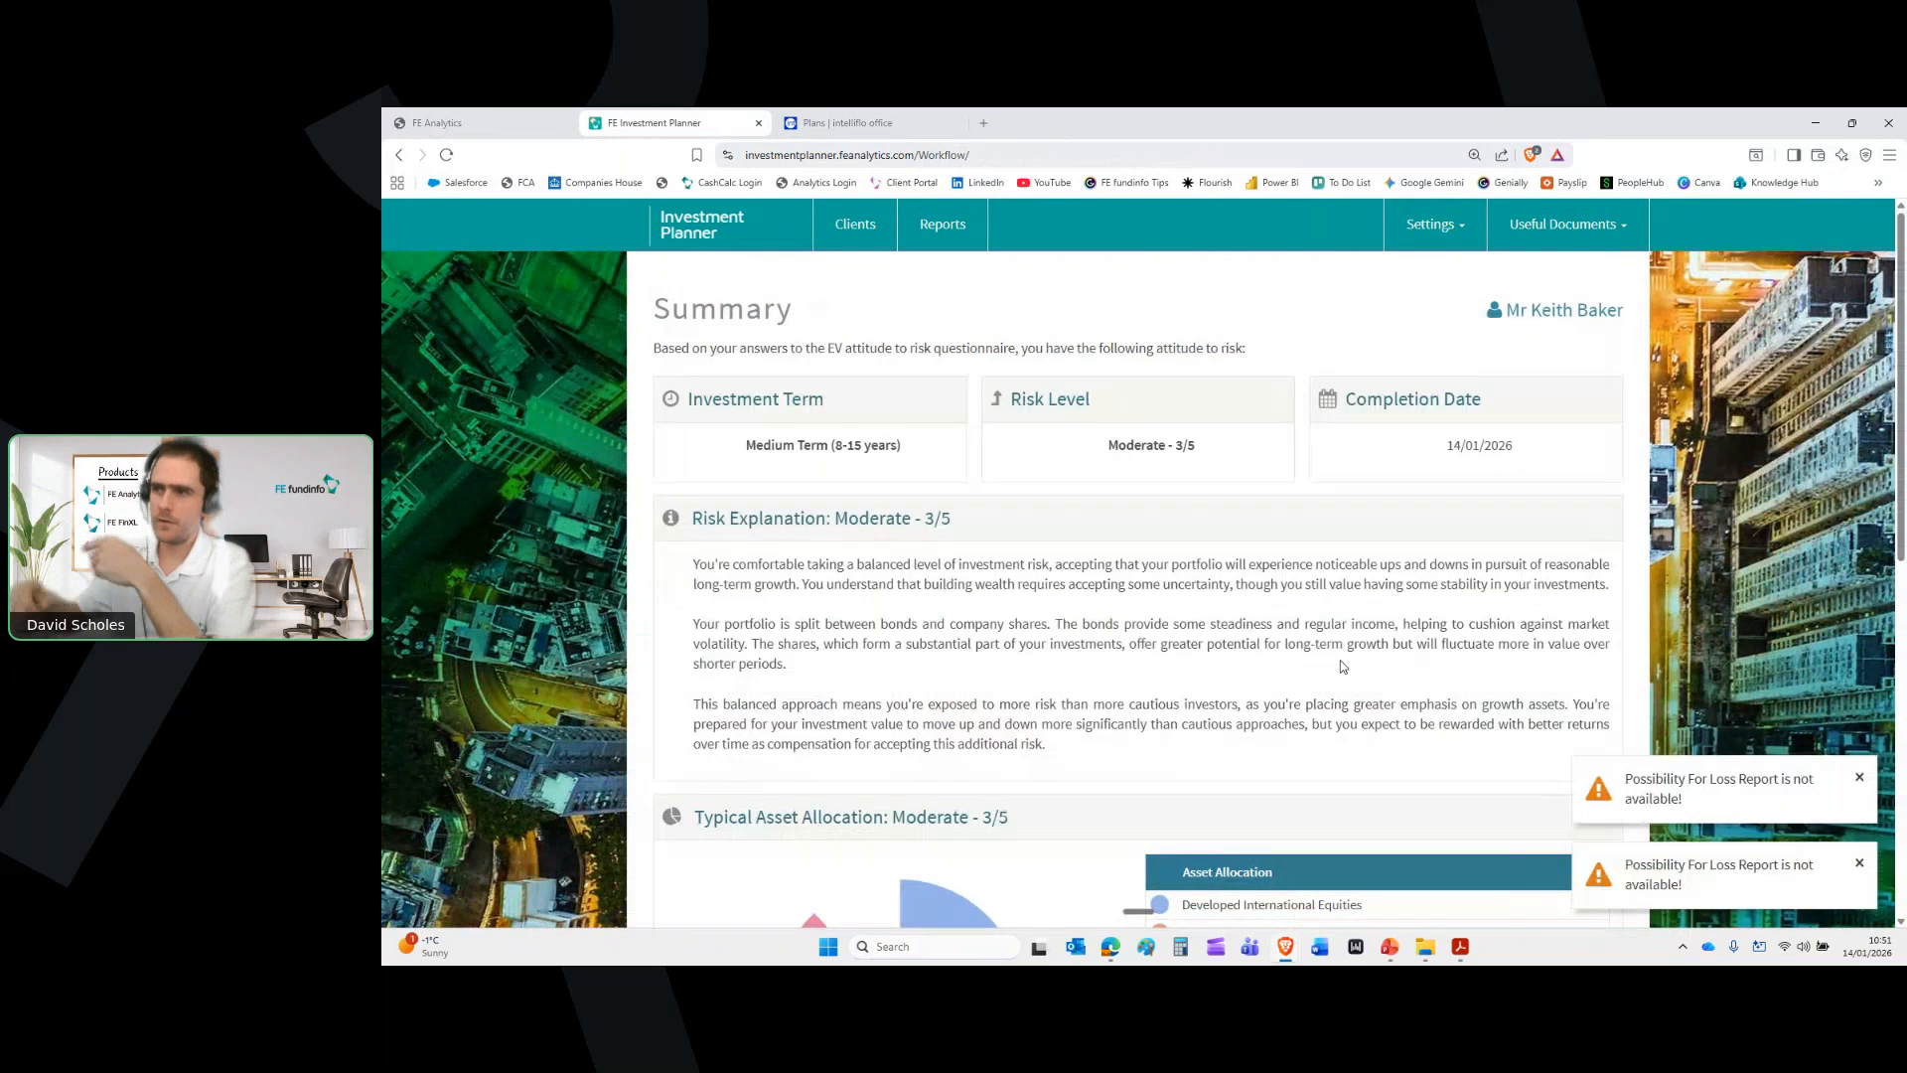
left_click(1858, 781)
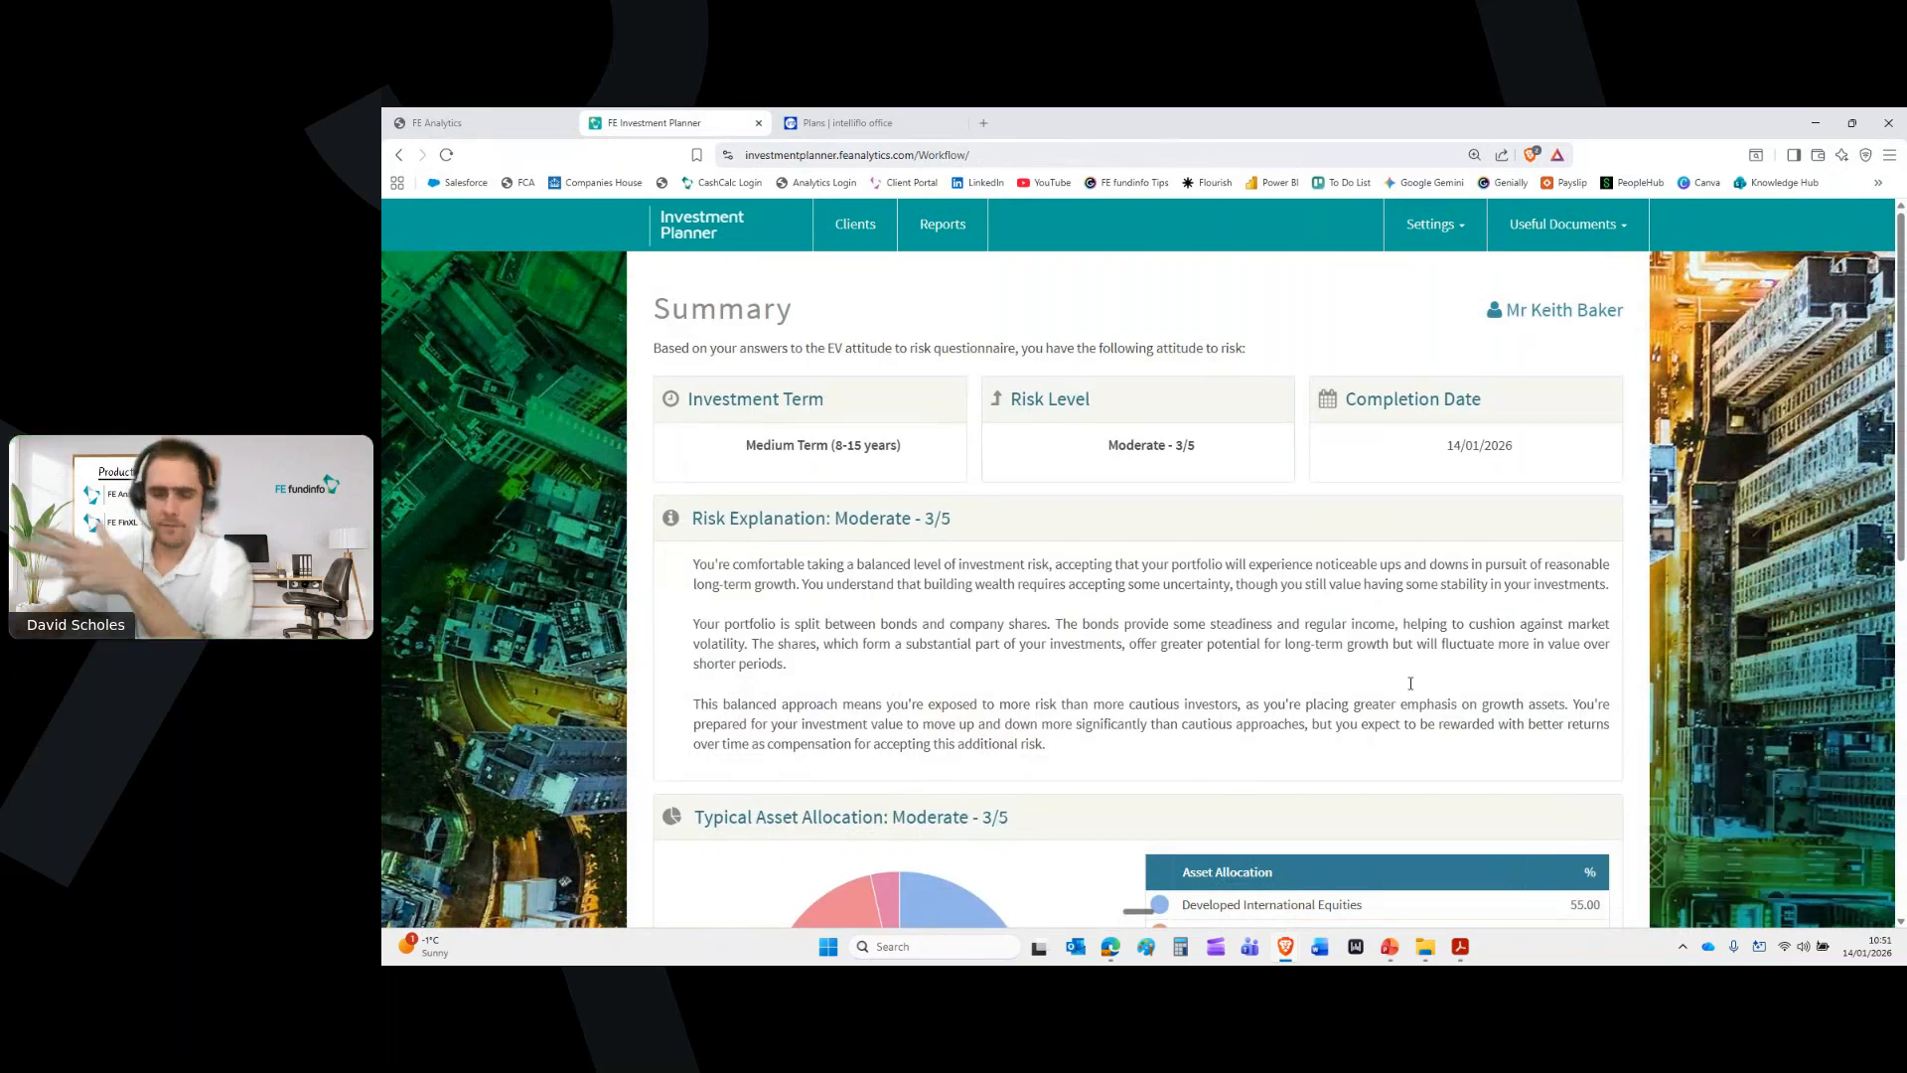
Proceed from the bottom of the Summary to the Moderate / Medium Term suitable portfolios
scroll(1445, 726, "down", 2)
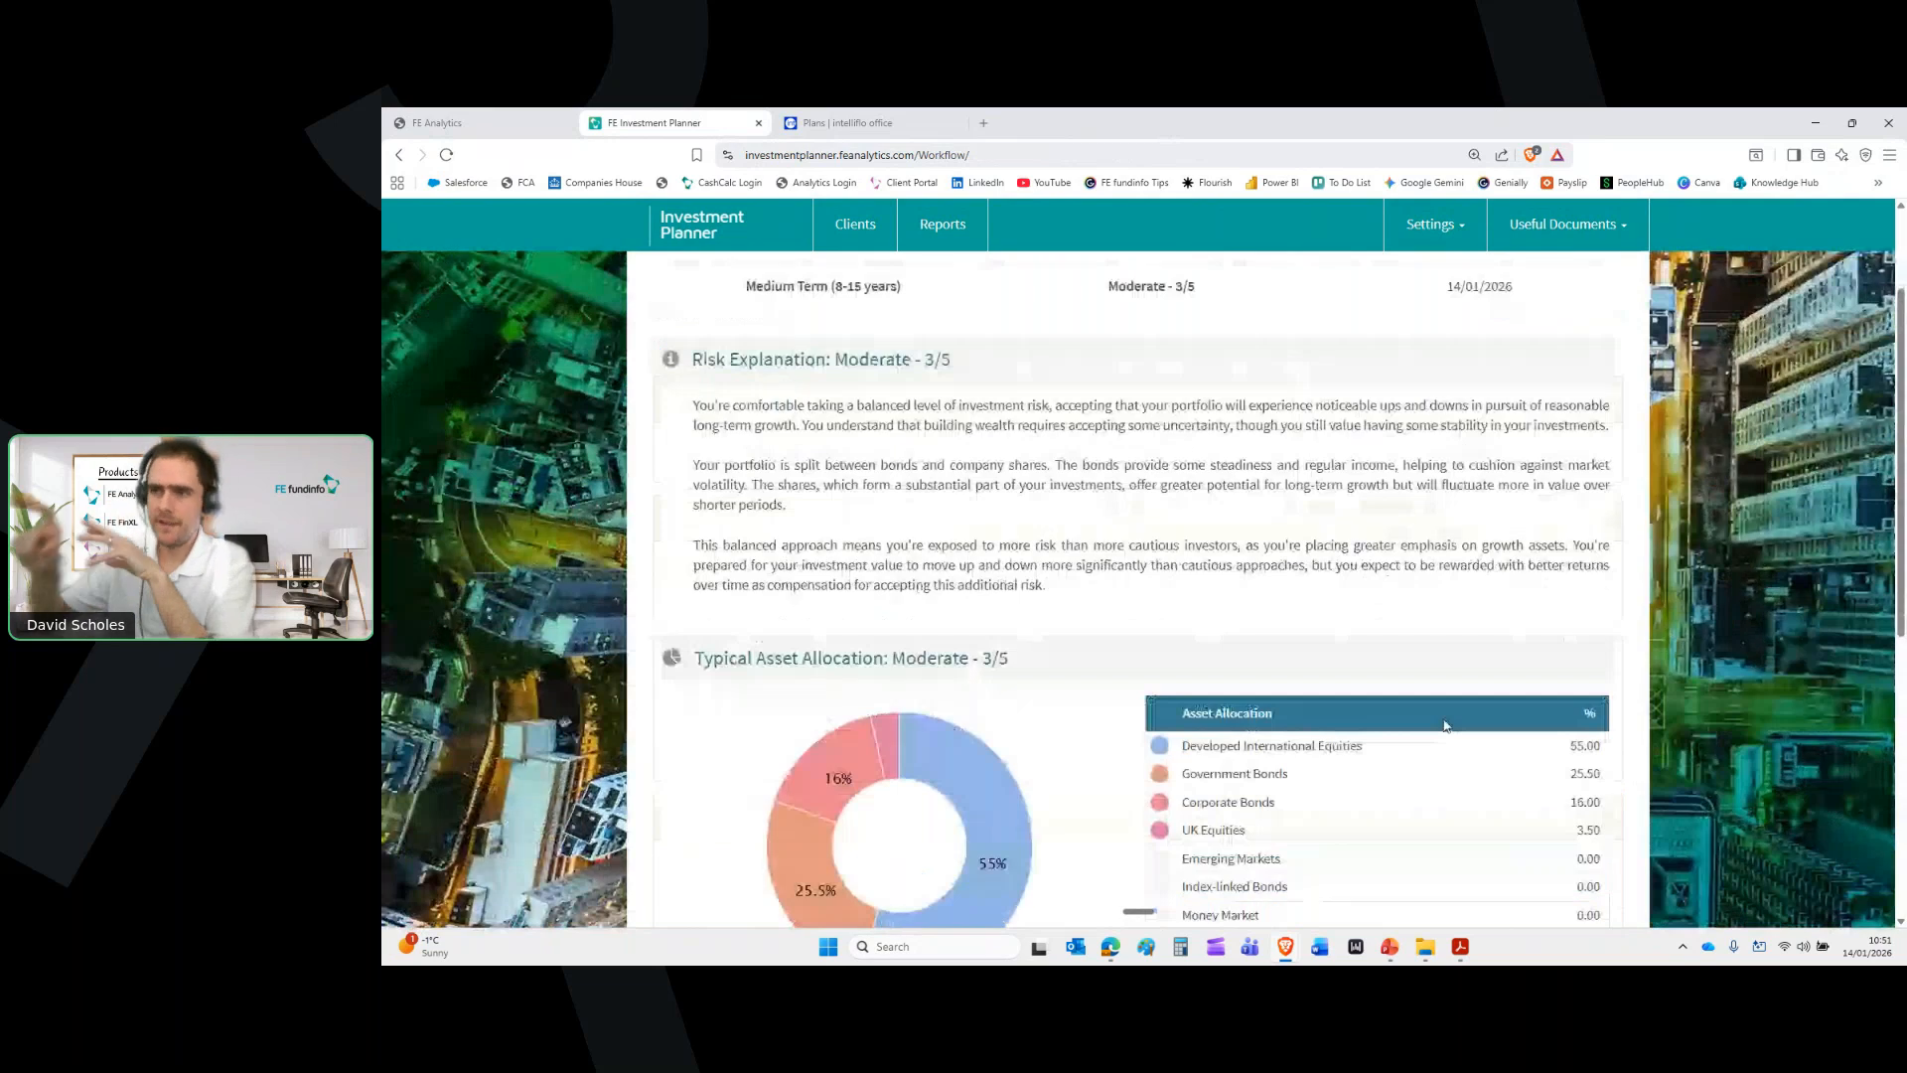
scroll(1431, 735, "down", 5)
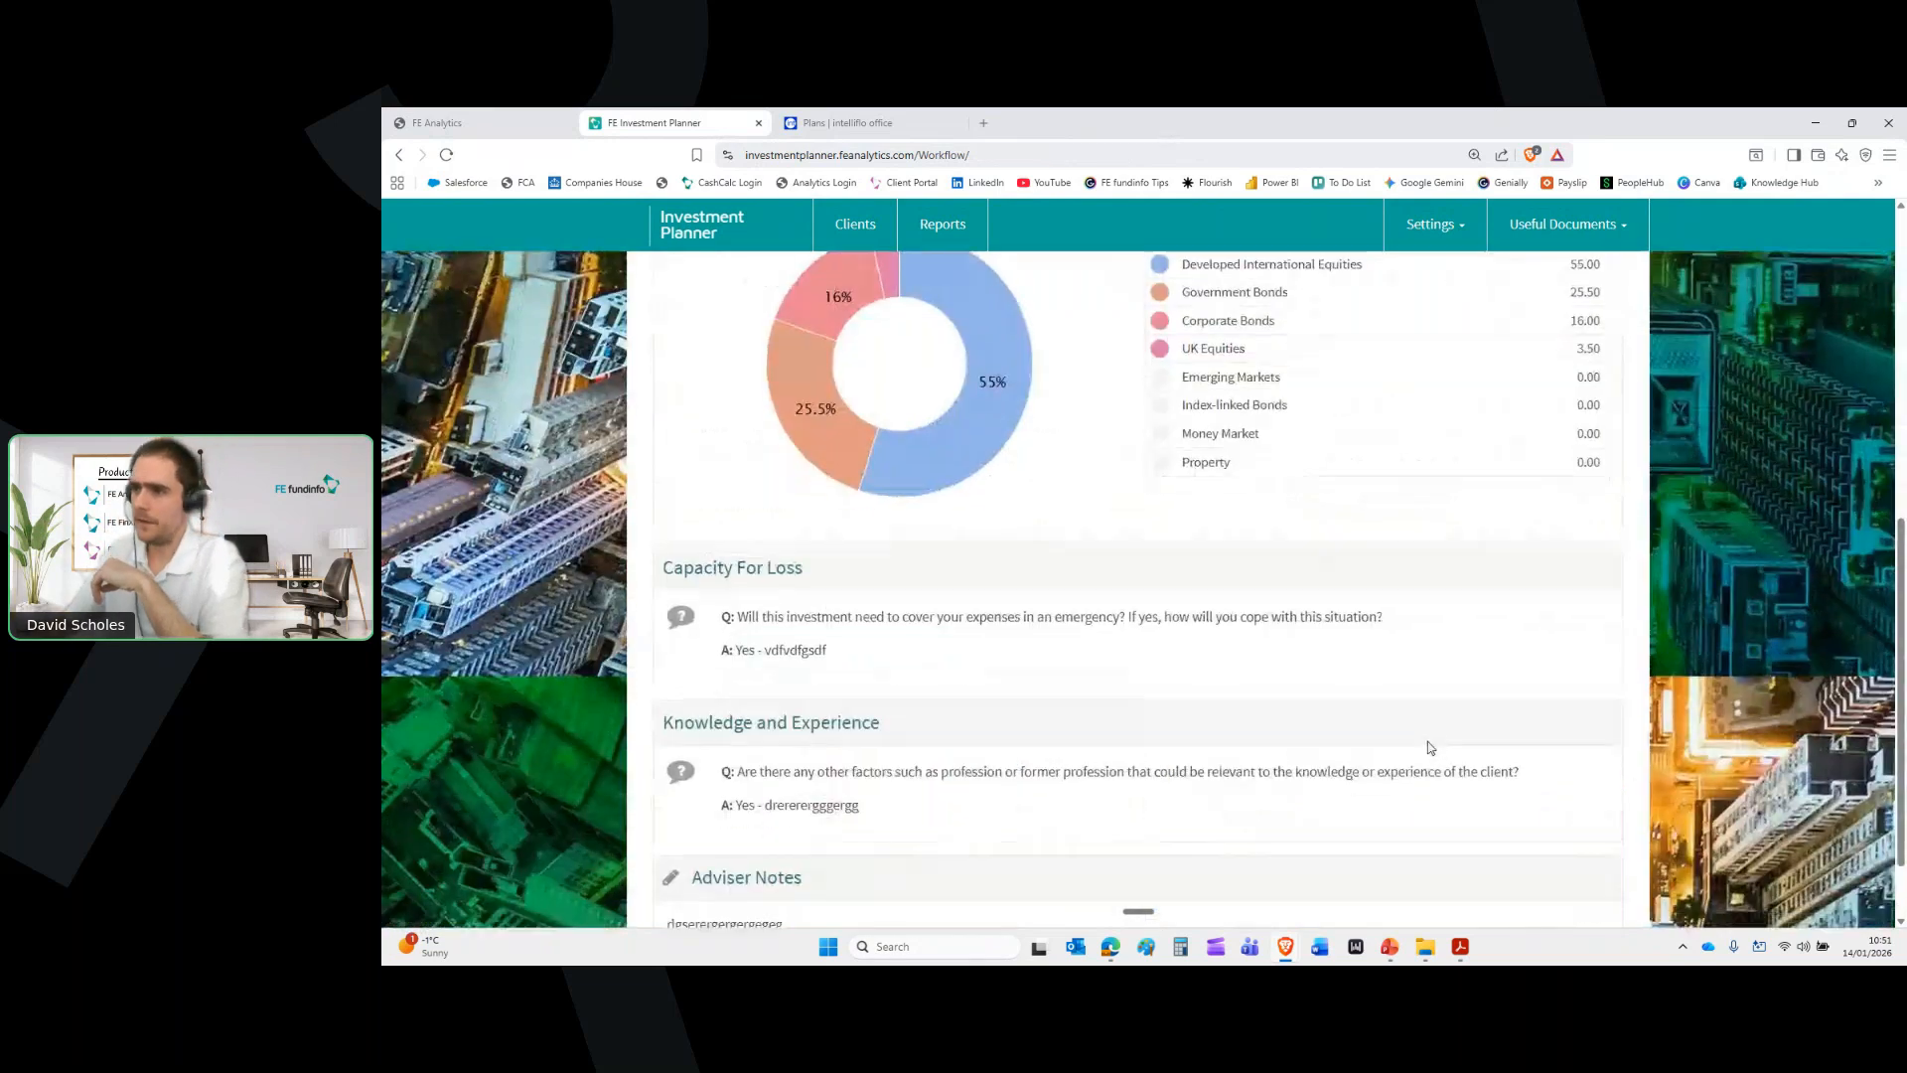
left_click(1542, 882)
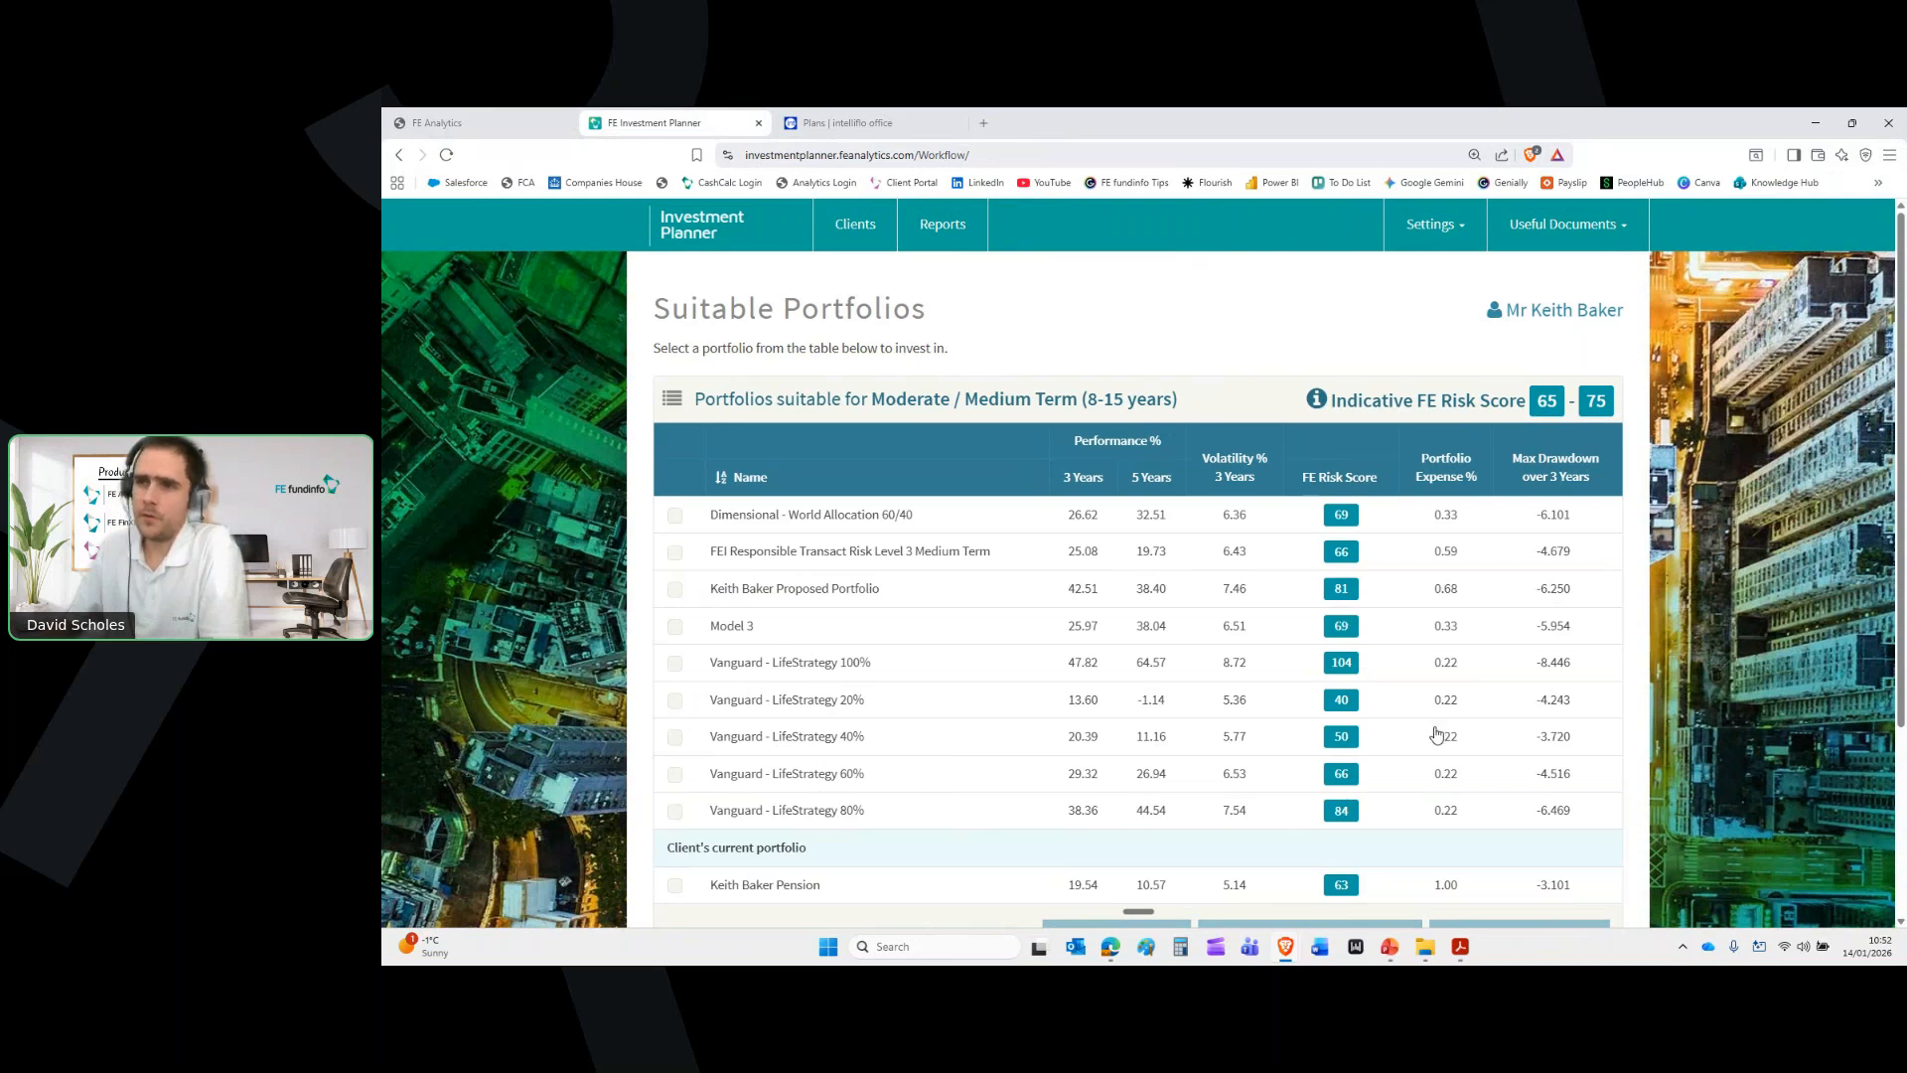
Select Vanguard - LifeStrategy 60% and confirm the selection
left_click(750, 776)
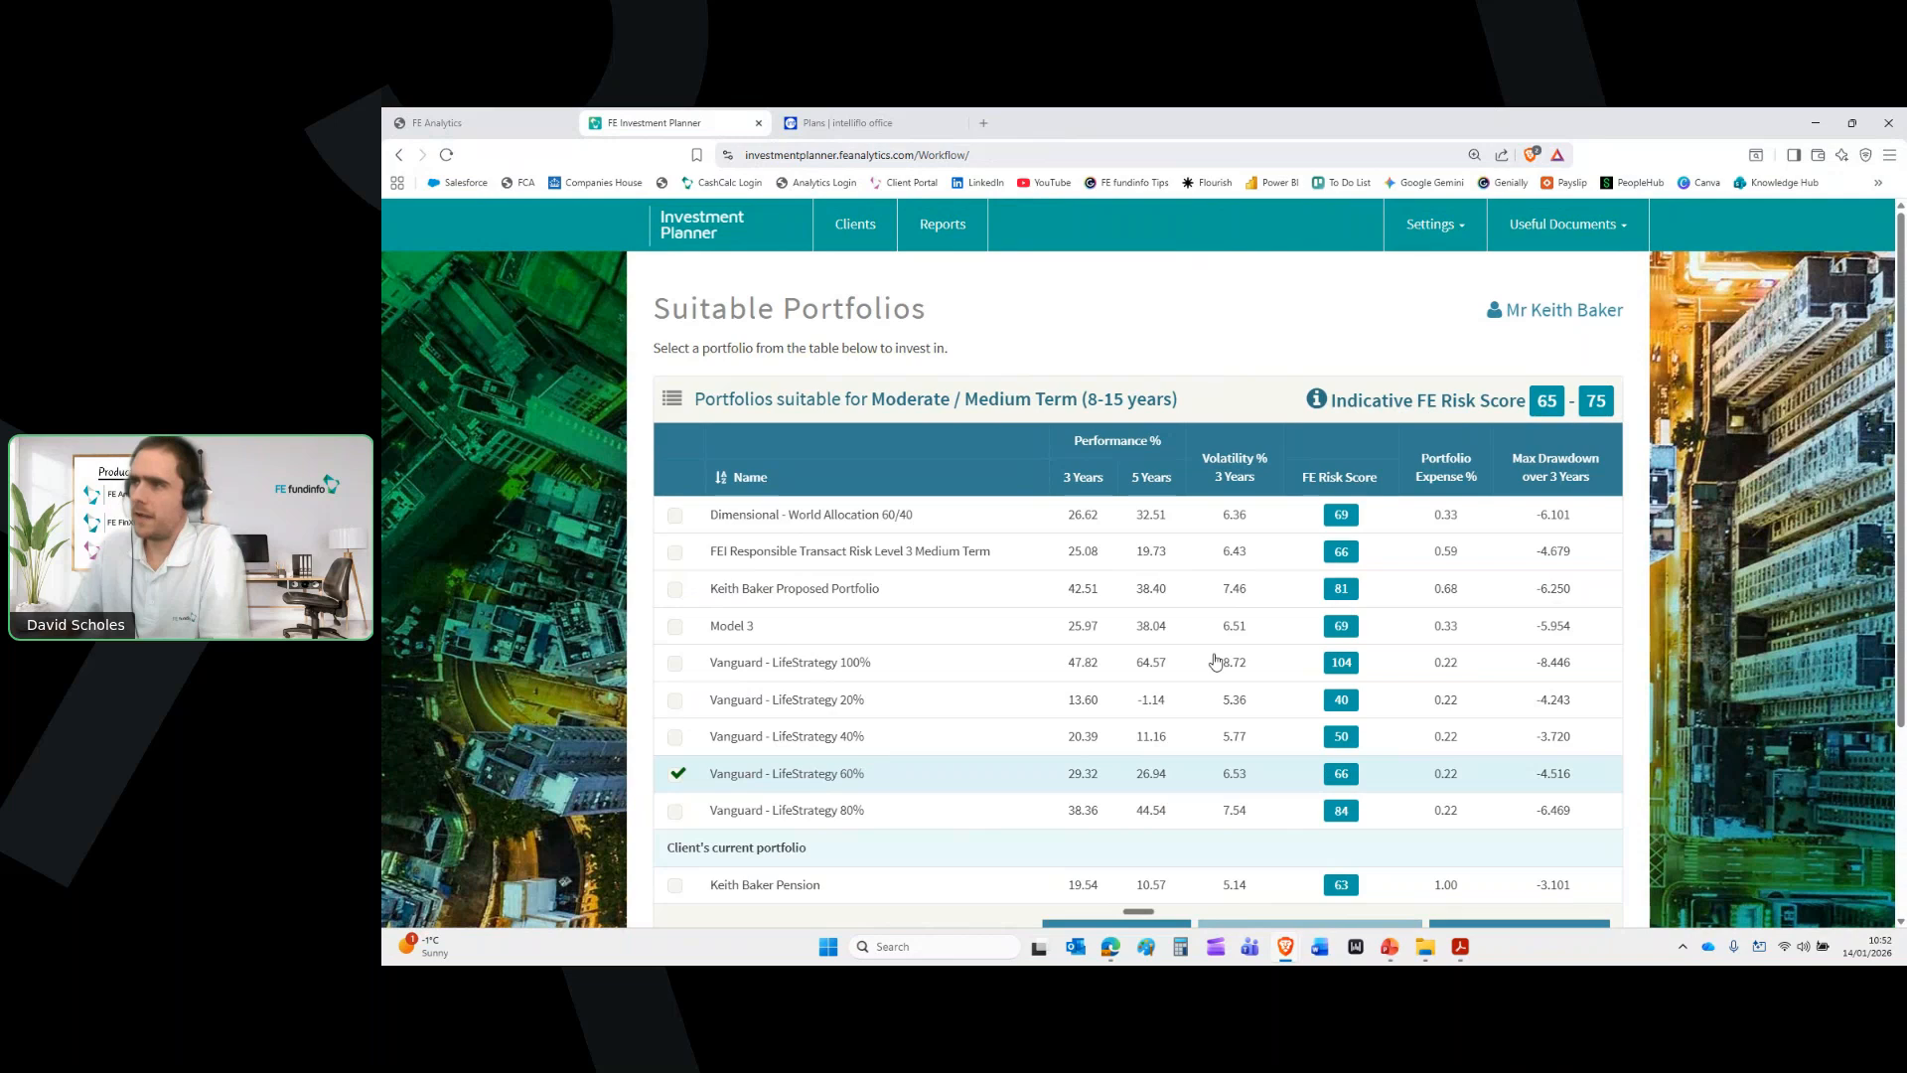
scroll(1214, 661, "down", 3)
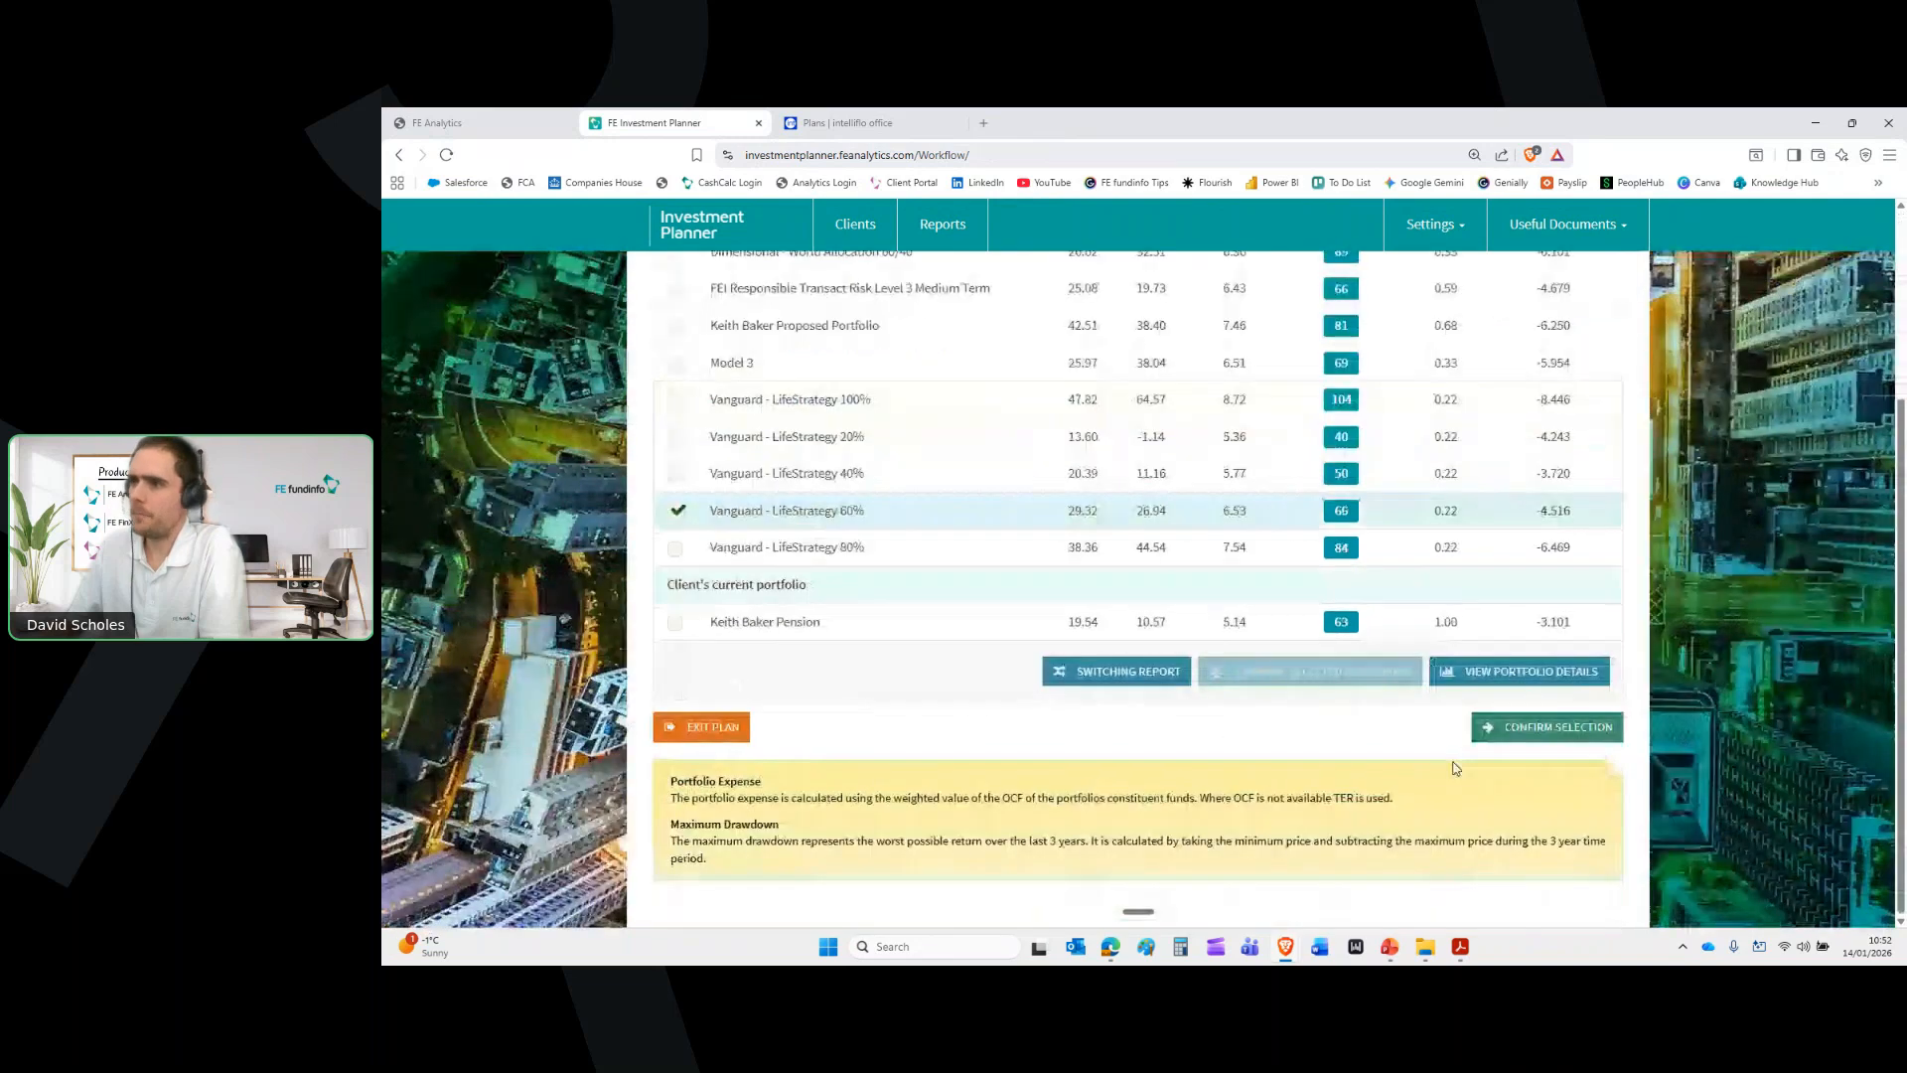
left_click(1532, 731)
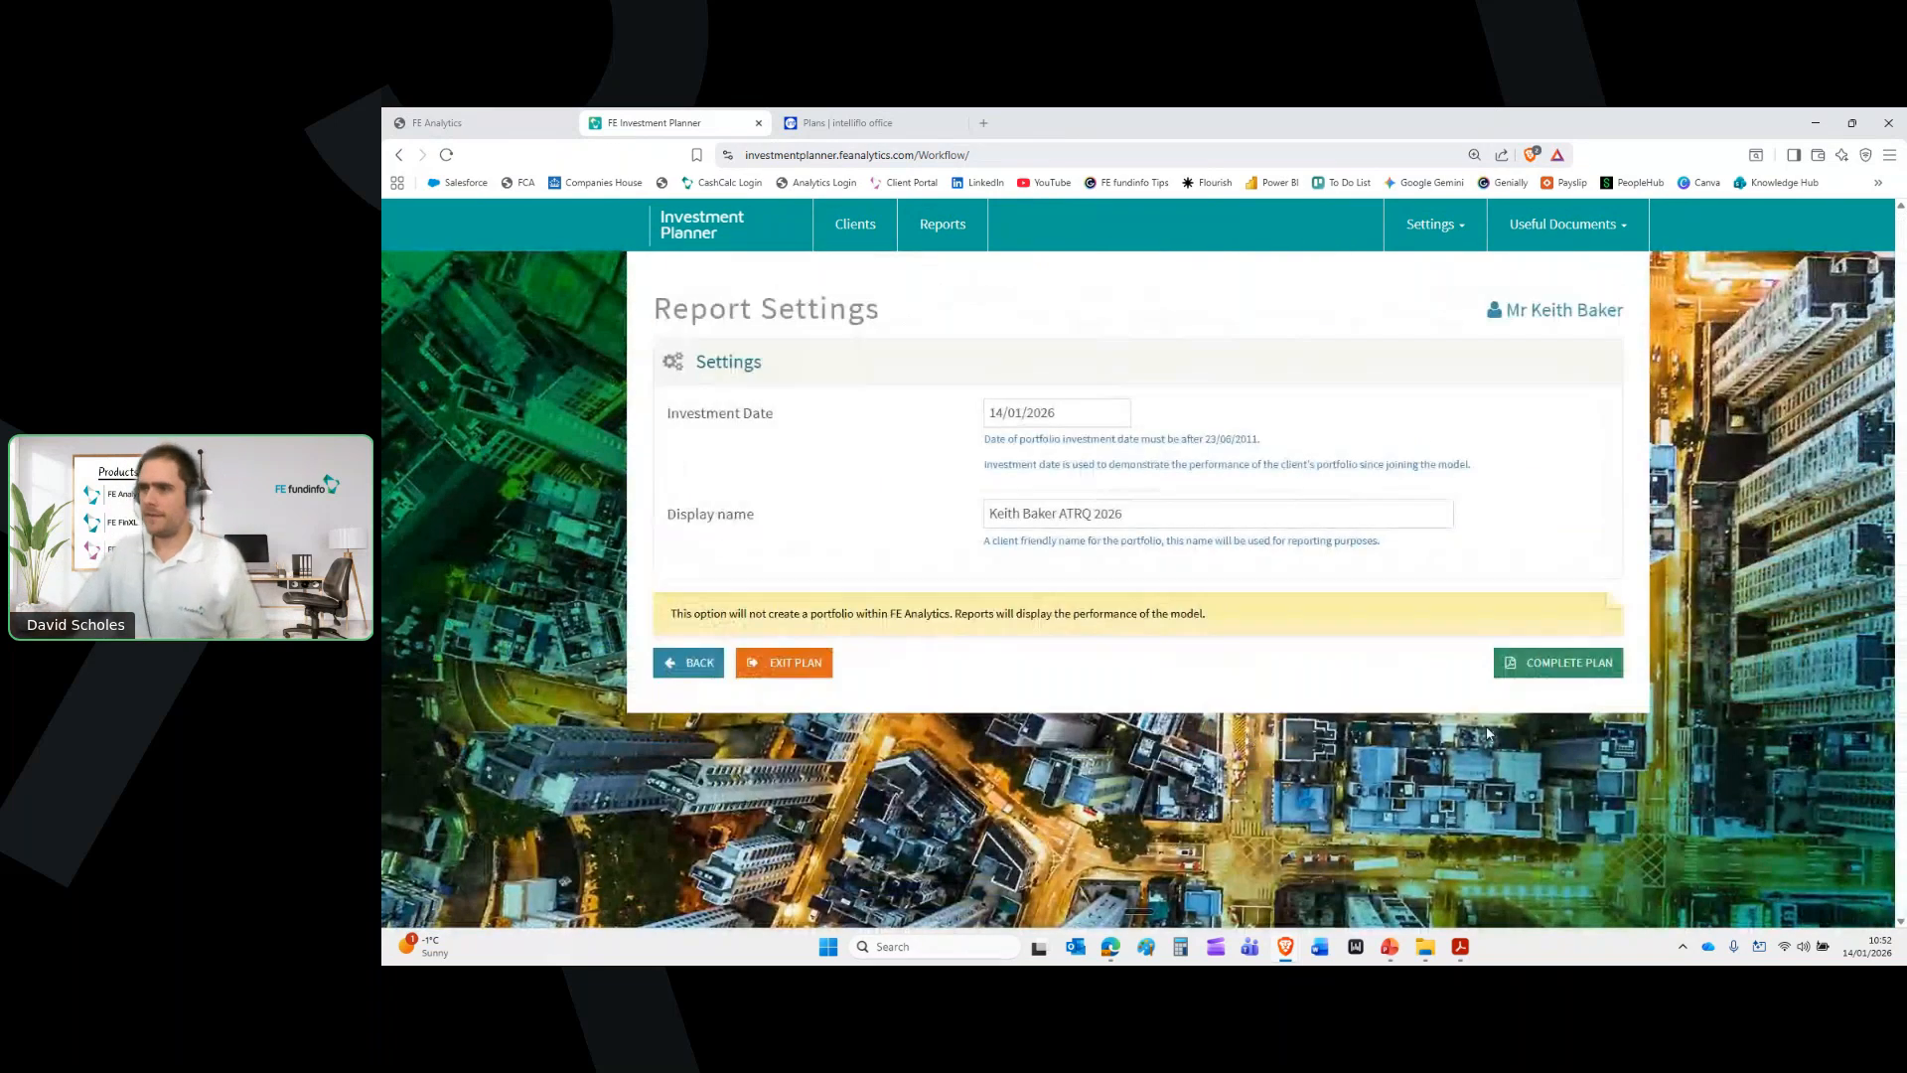
Complete the plan with the investment date 14/01/2026 report settings
left_click(1538, 668)
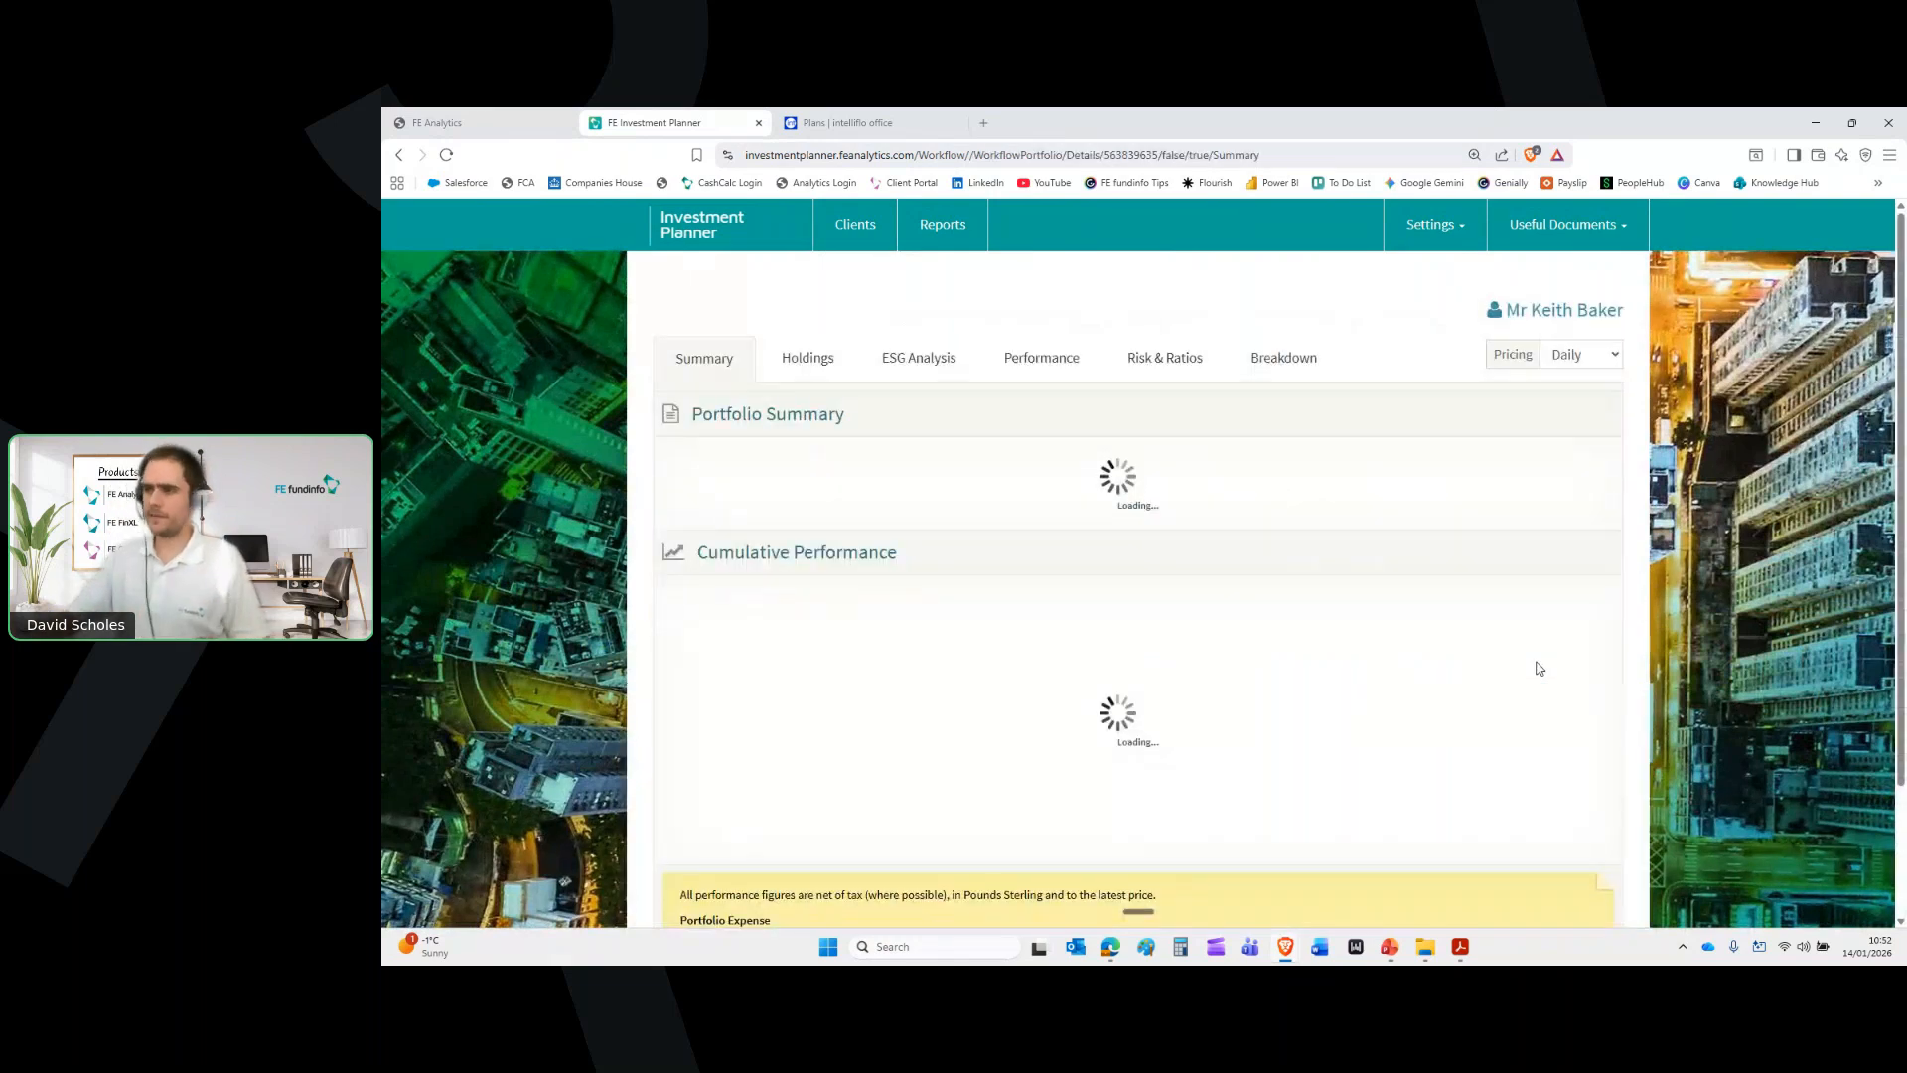
scroll(1539, 669, "down", 3)
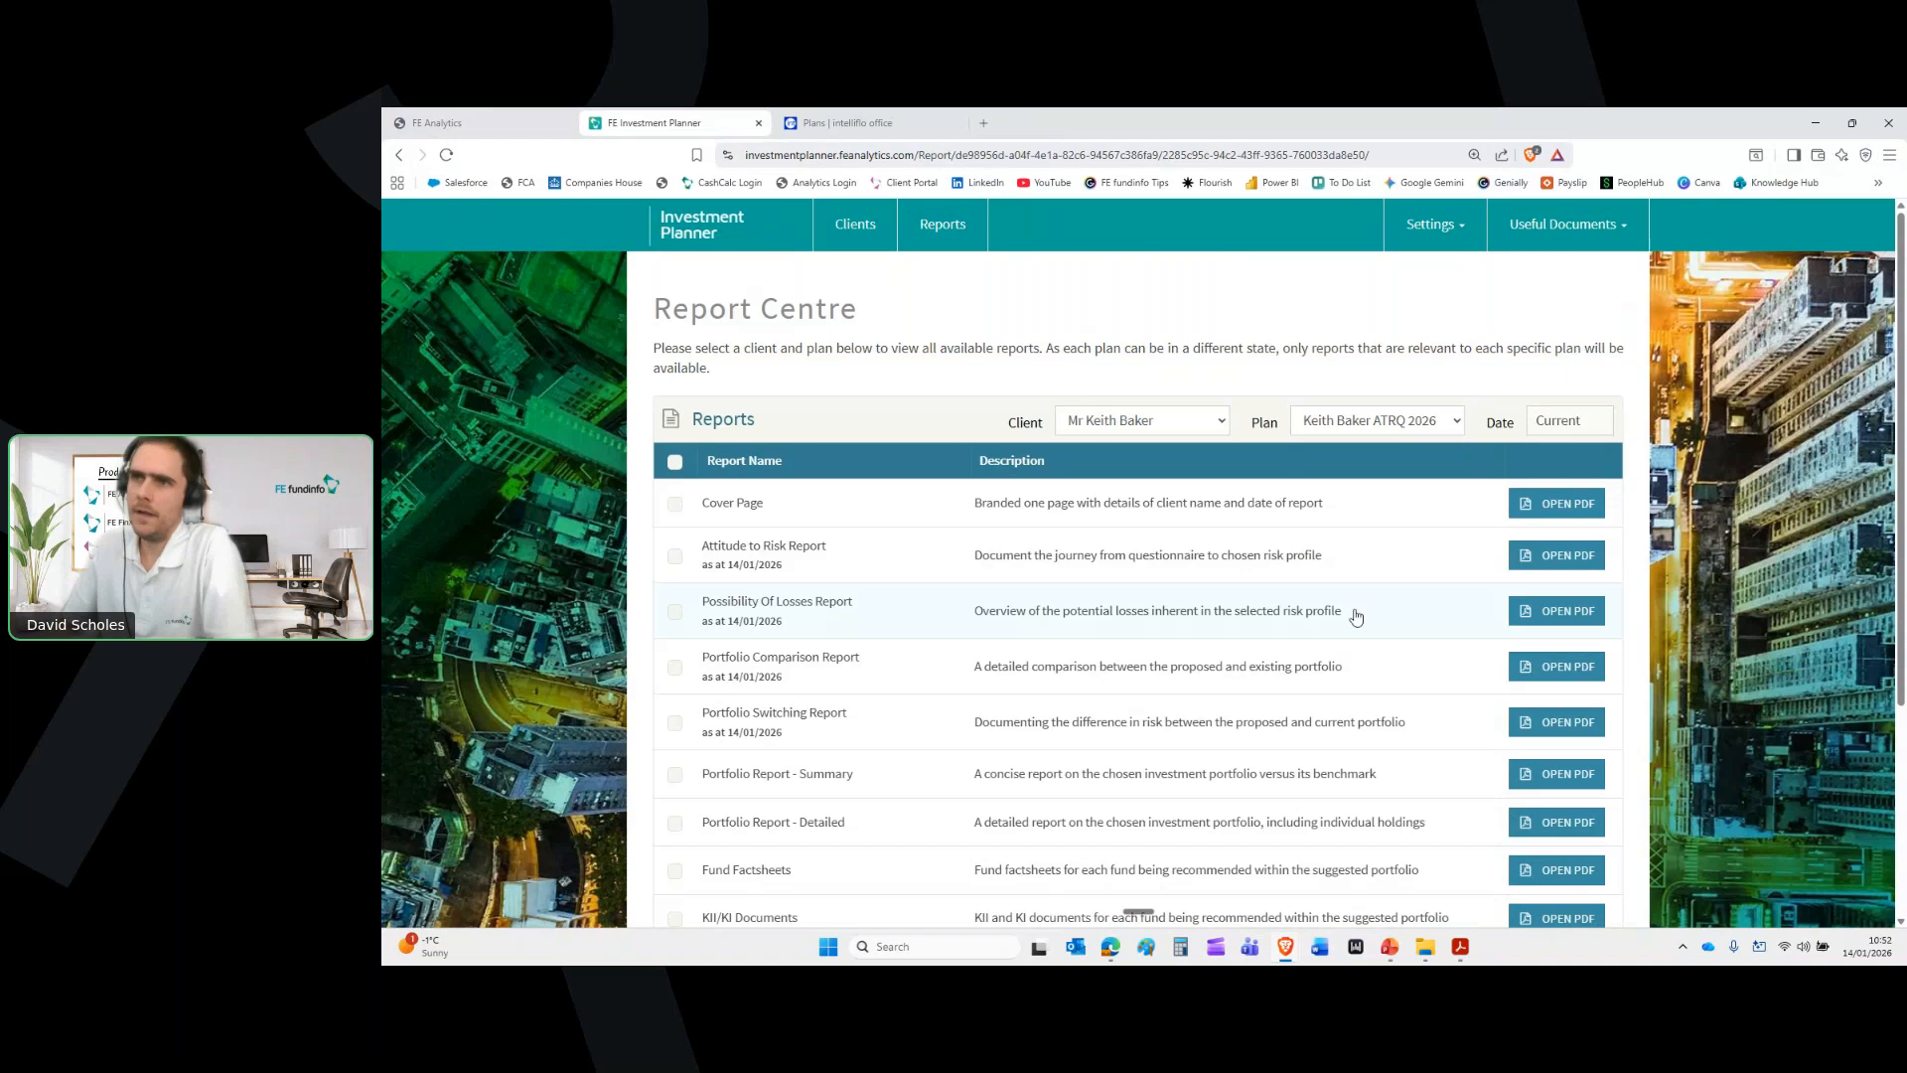
Tick the Cover Page, Attitude to Risk, Possibility of Losses and Portfolio Switching reports
scroll(667, 438, "down", 1)
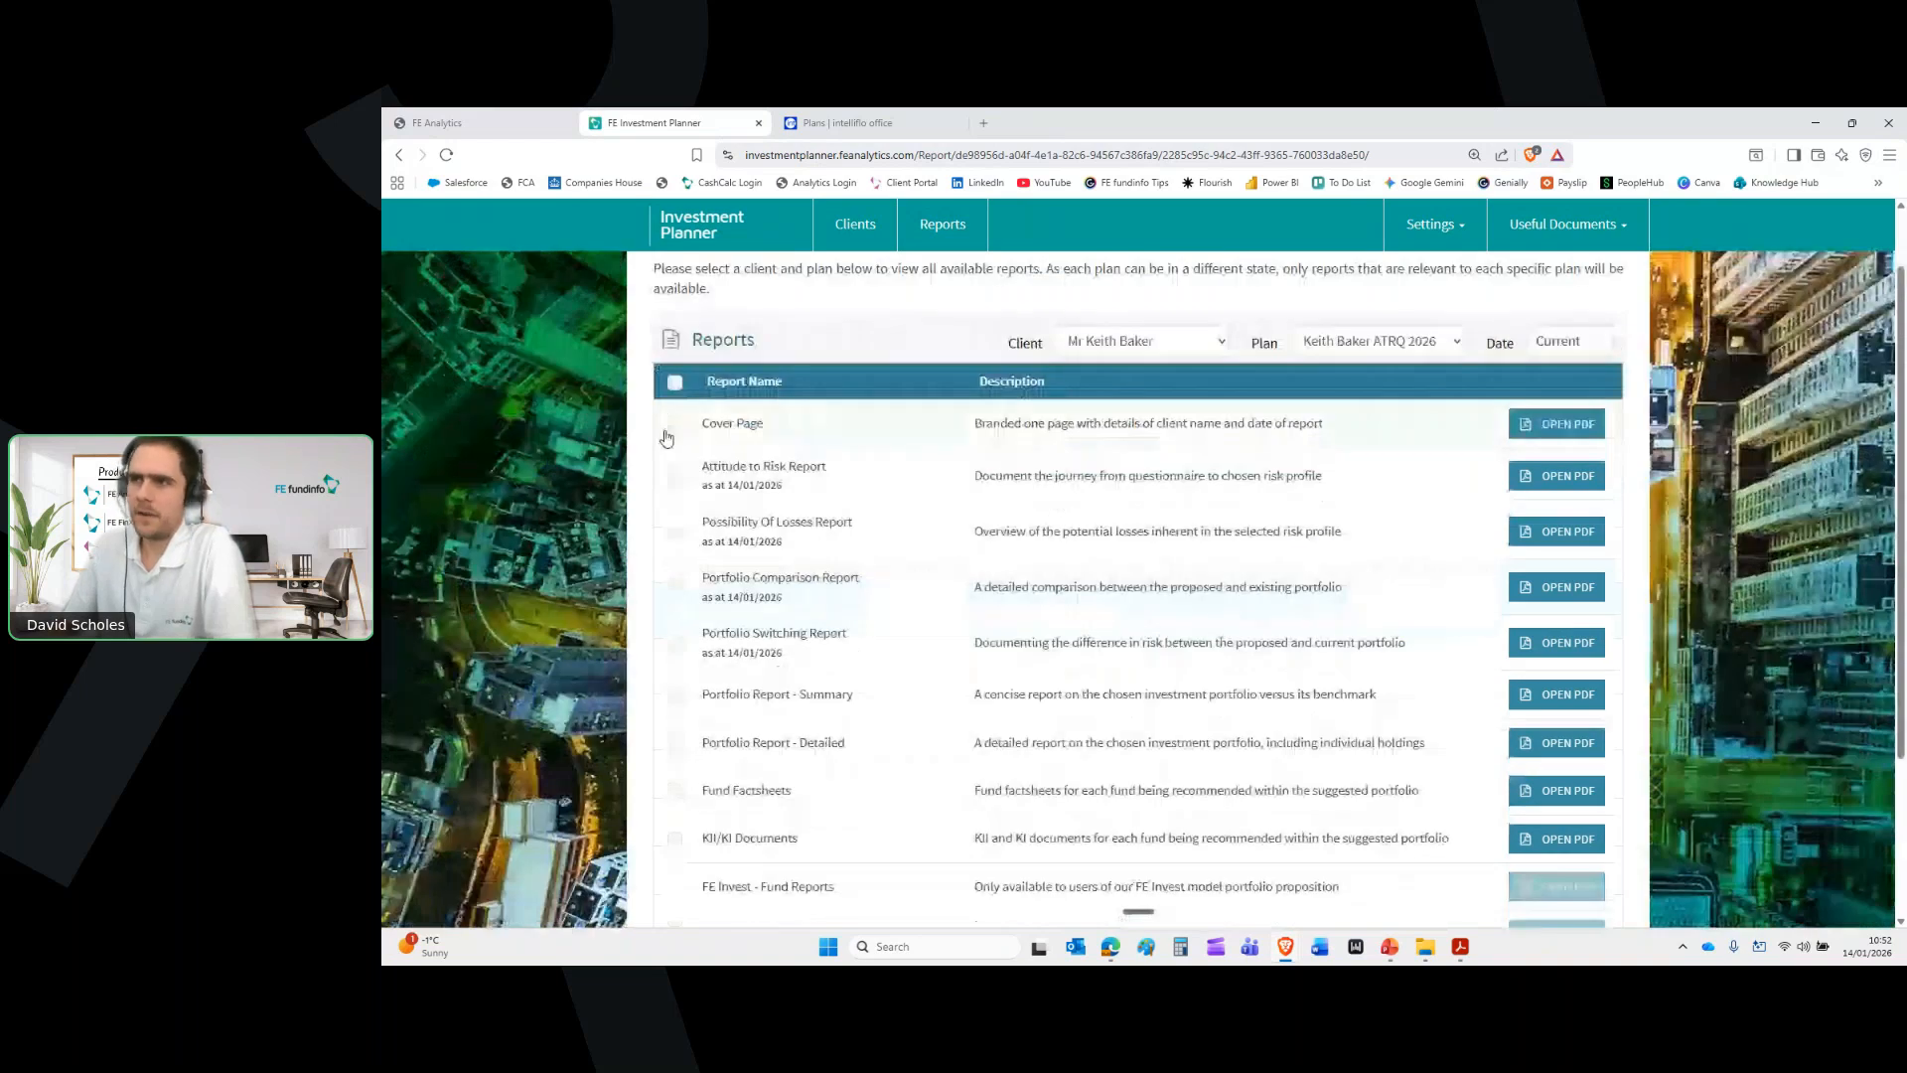
left_click(673, 427)
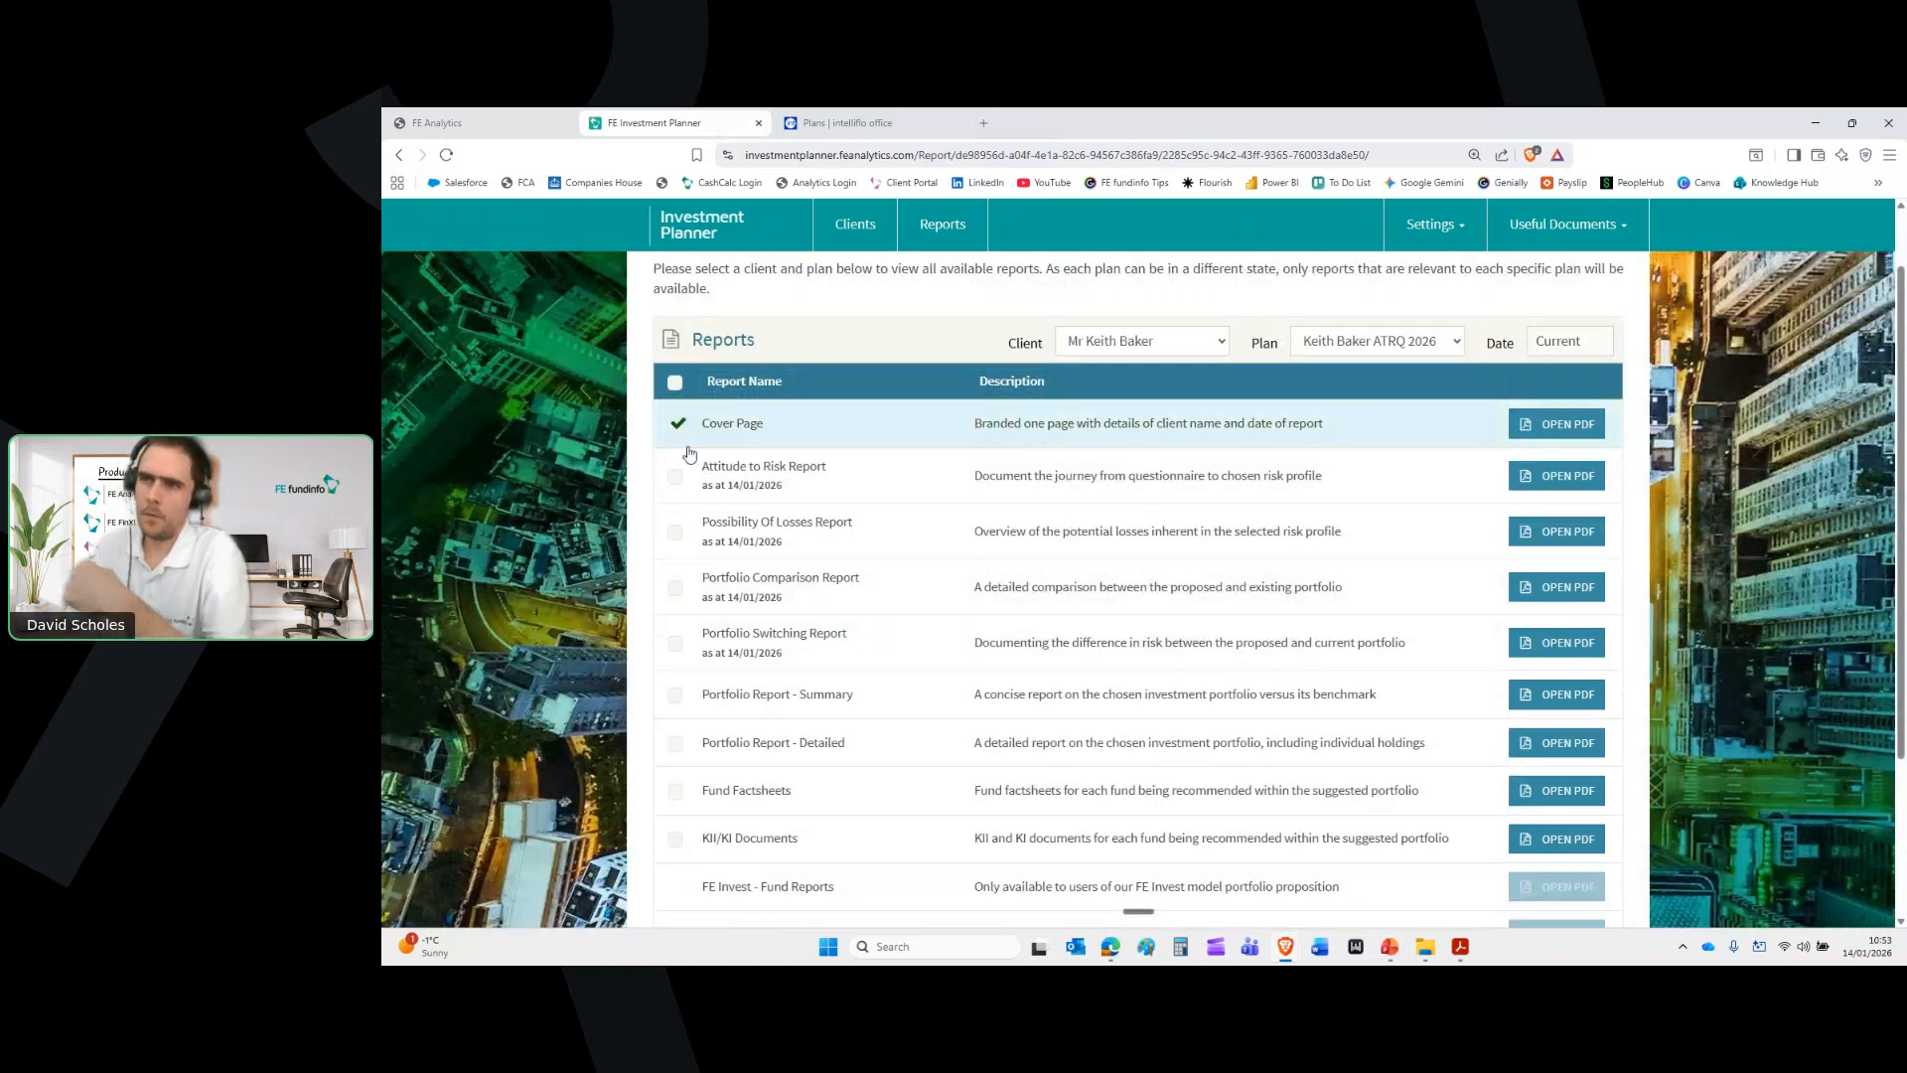
left_click(676, 479)
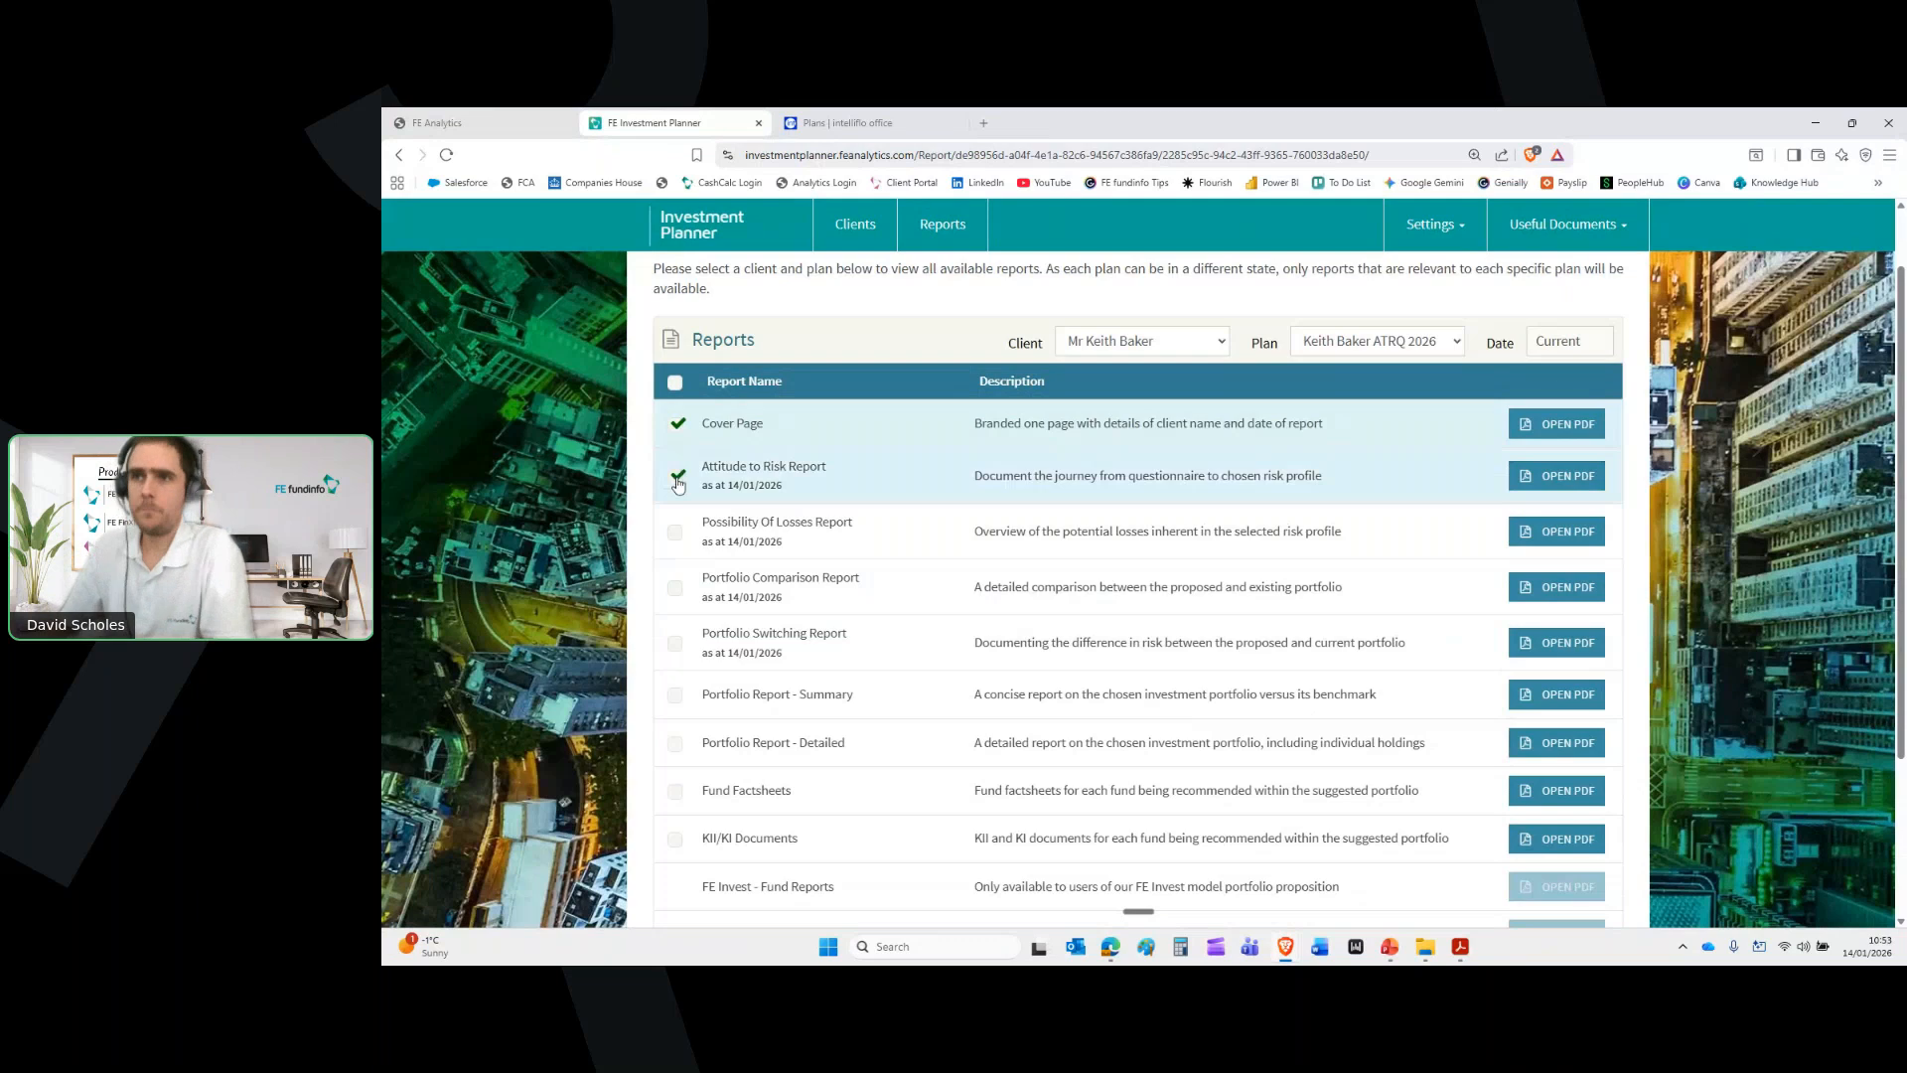
left_click(675, 533)
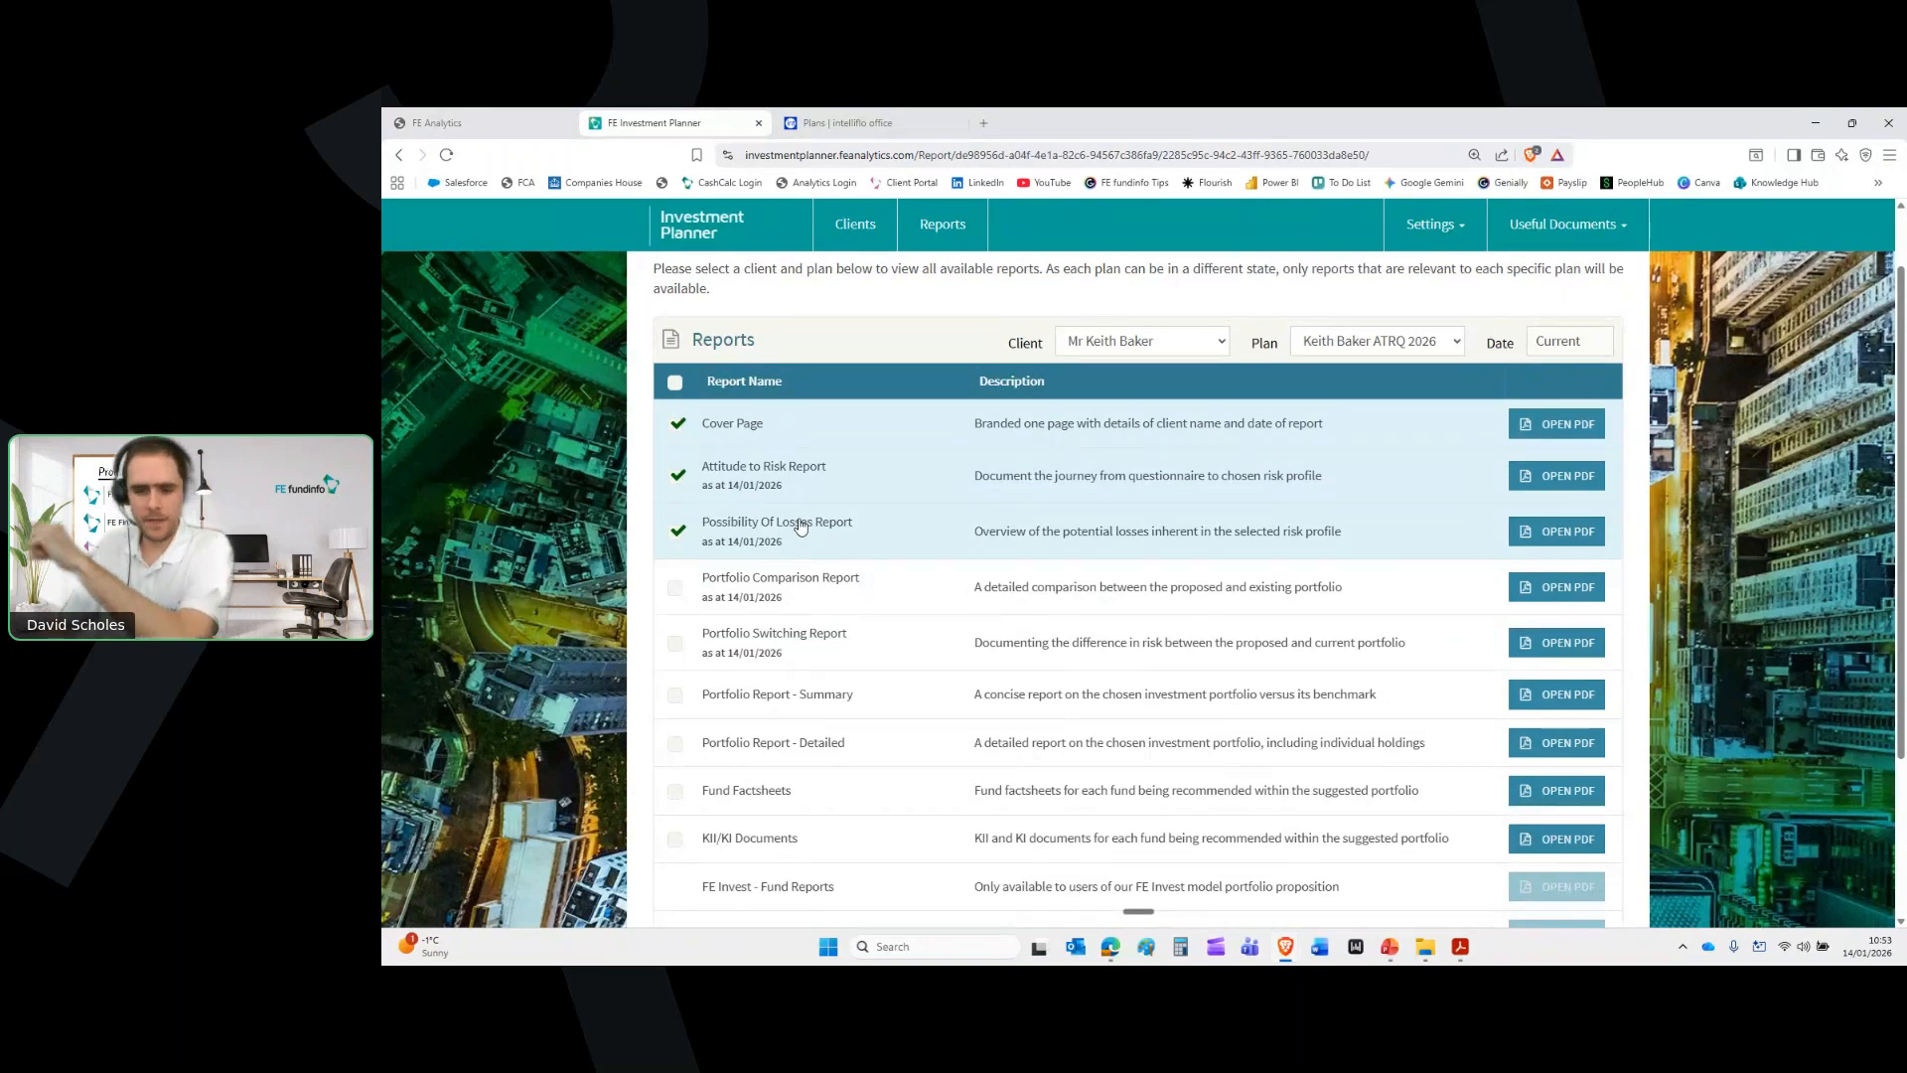
left_click(767, 652)
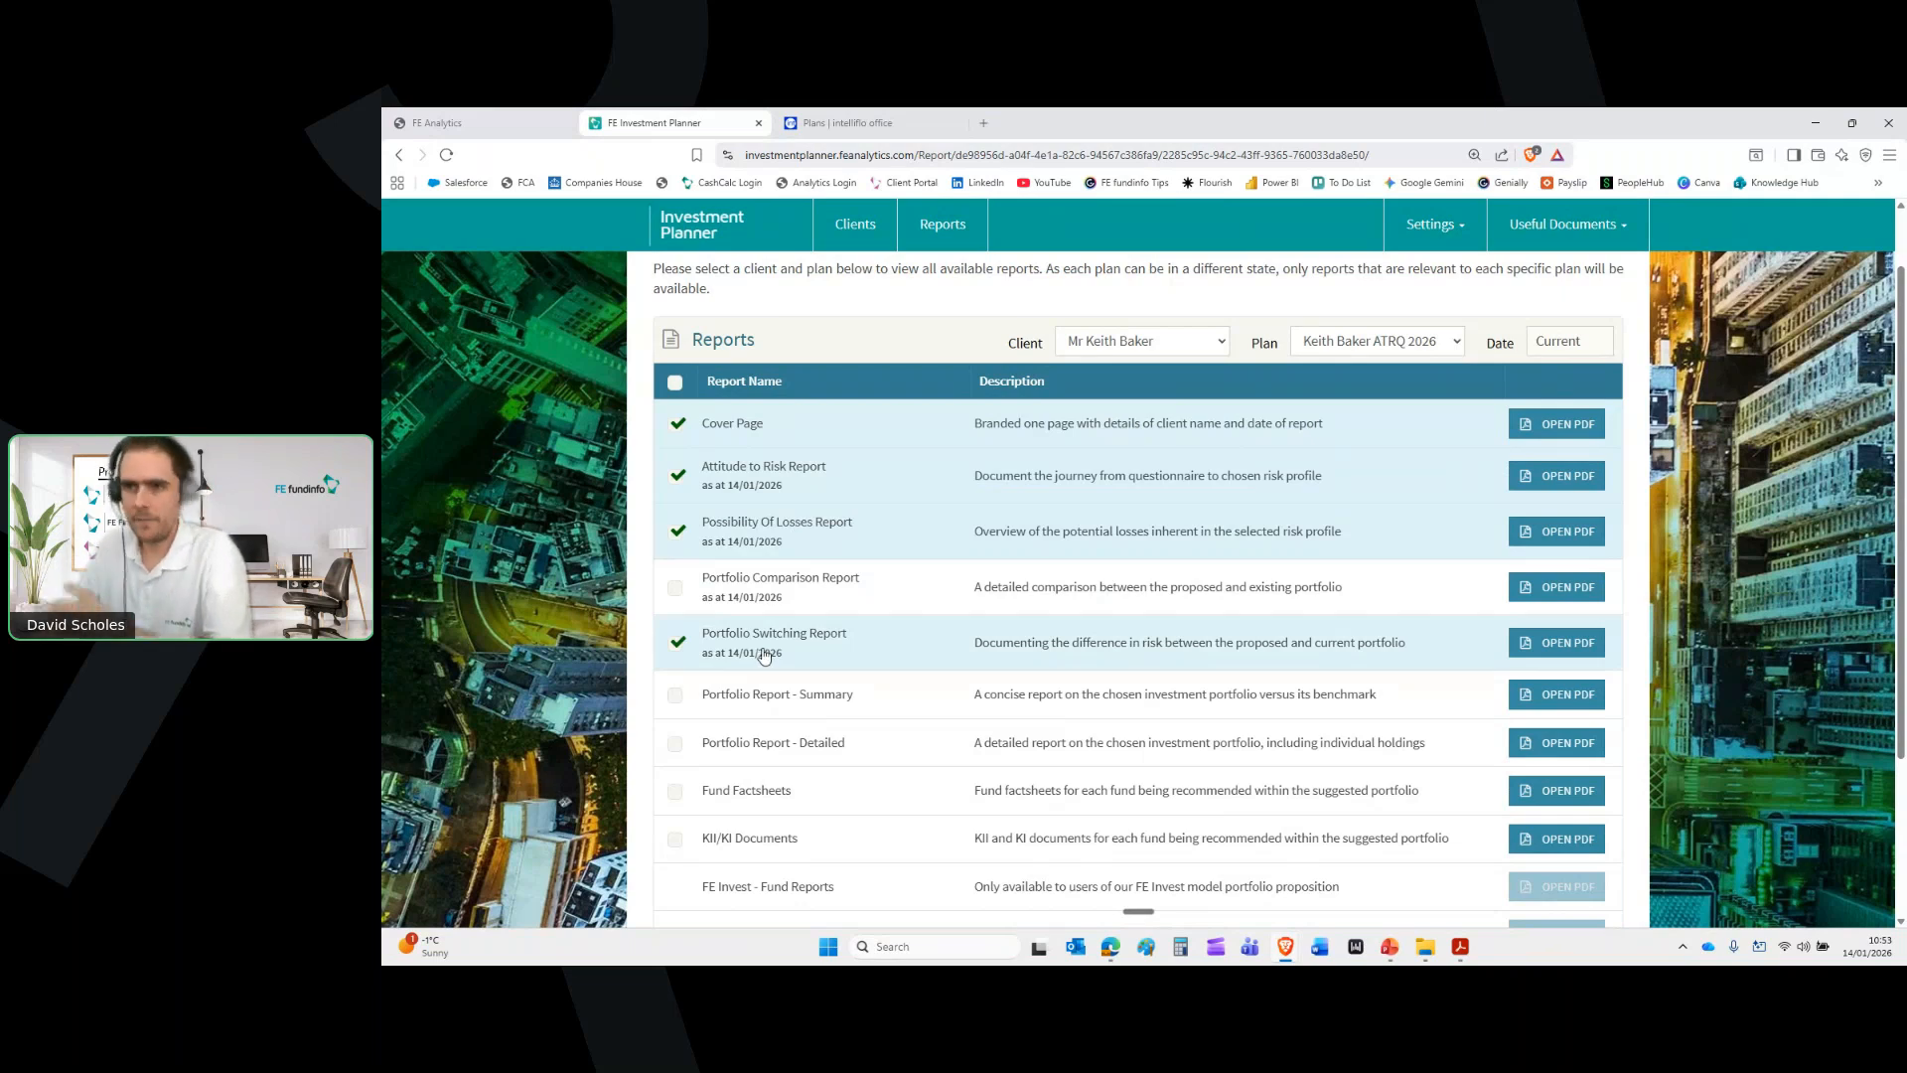
Add Fund Factsheets, KII/KI Documents and Signature Page, then generate the combined PDF
scroll(695, 650, "down", 2)
left_click(715, 631)
left_click(714, 686)
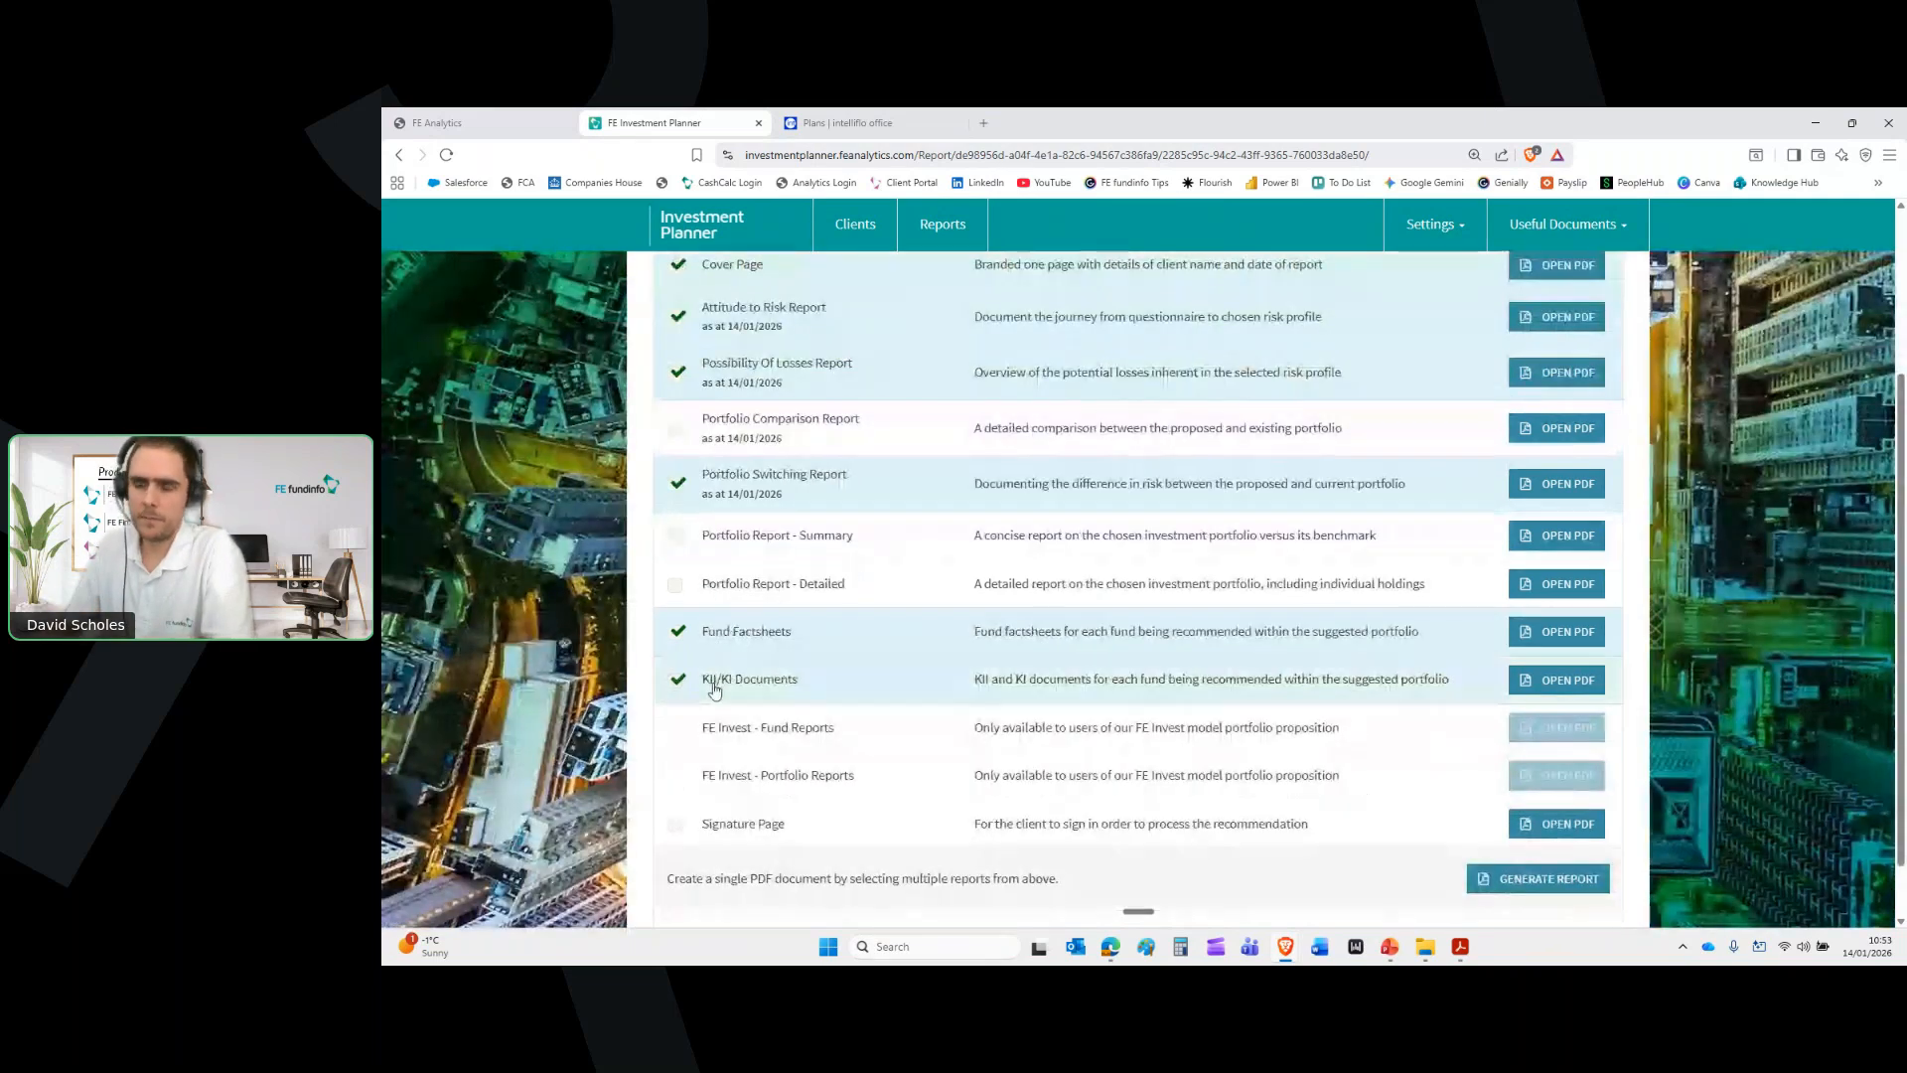
left_click(743, 824)
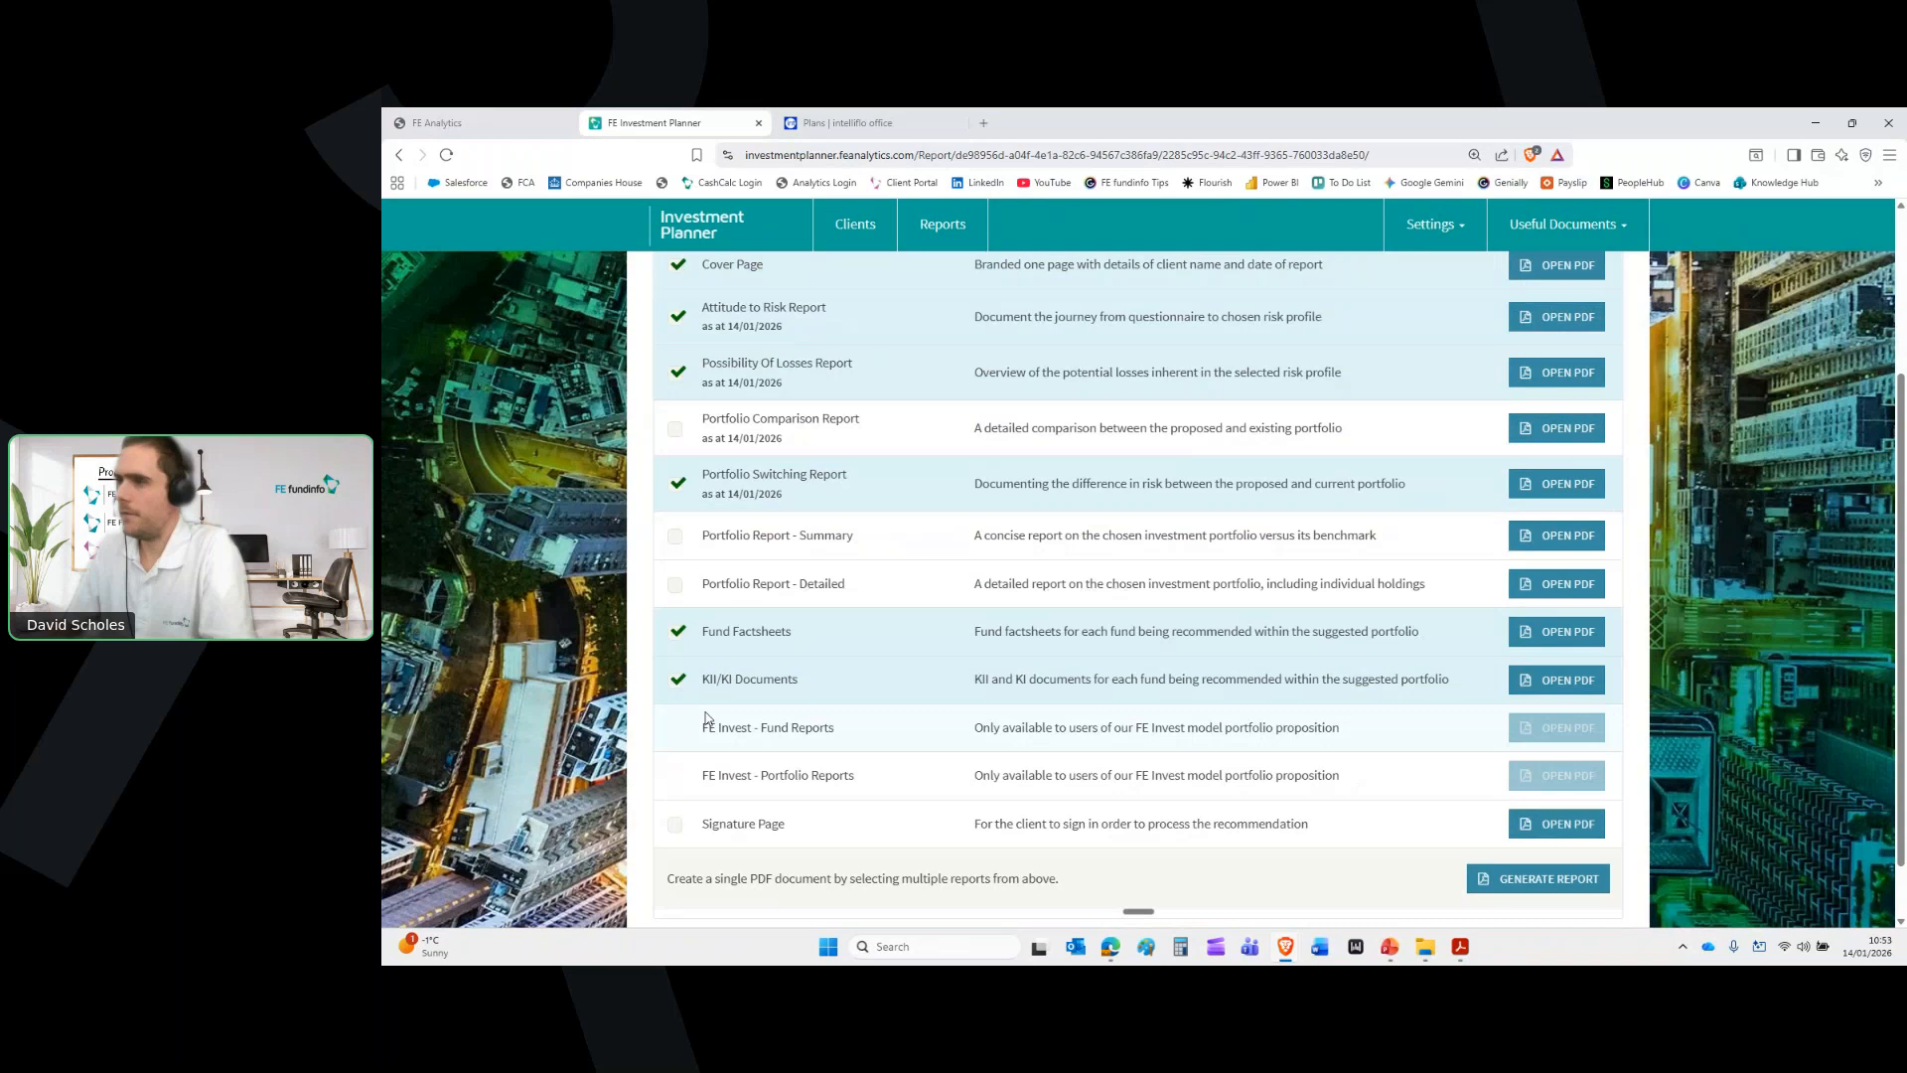
left_click(1538, 879)
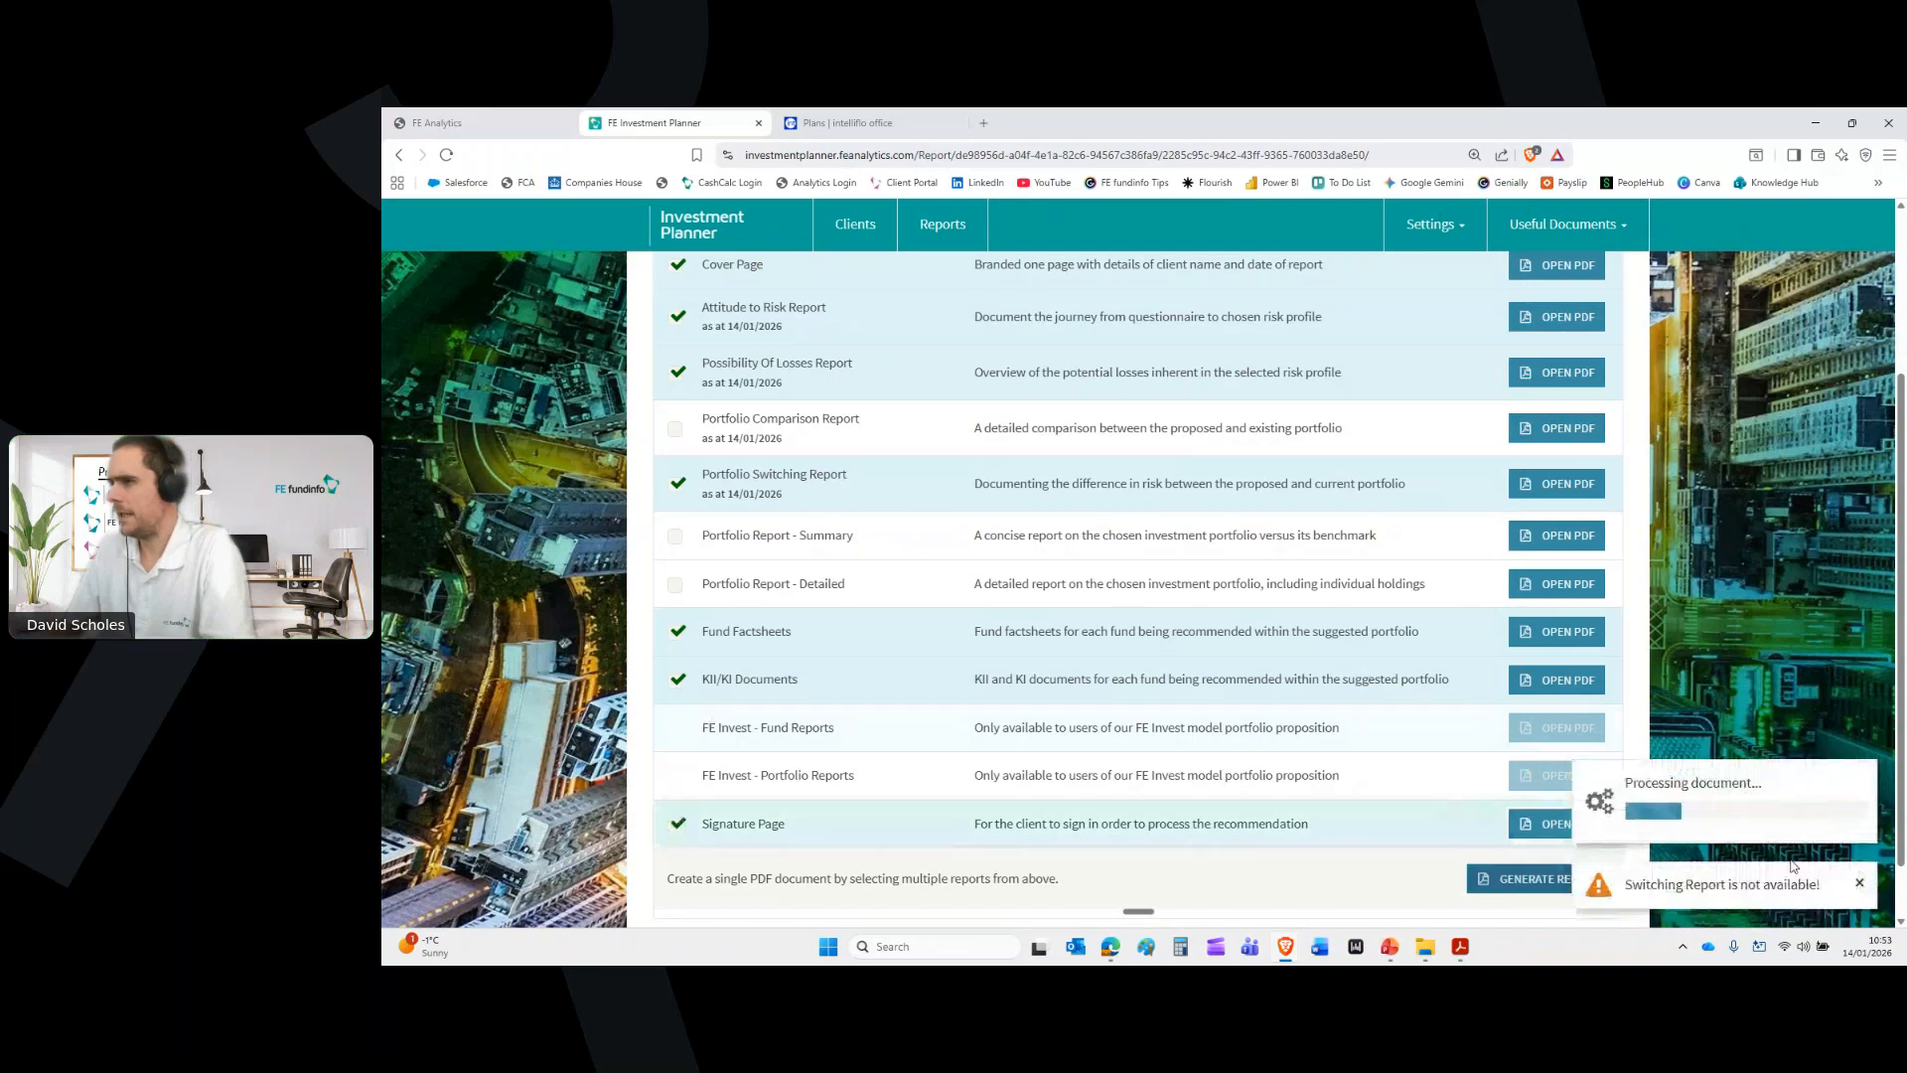
left_click(1426, 957)
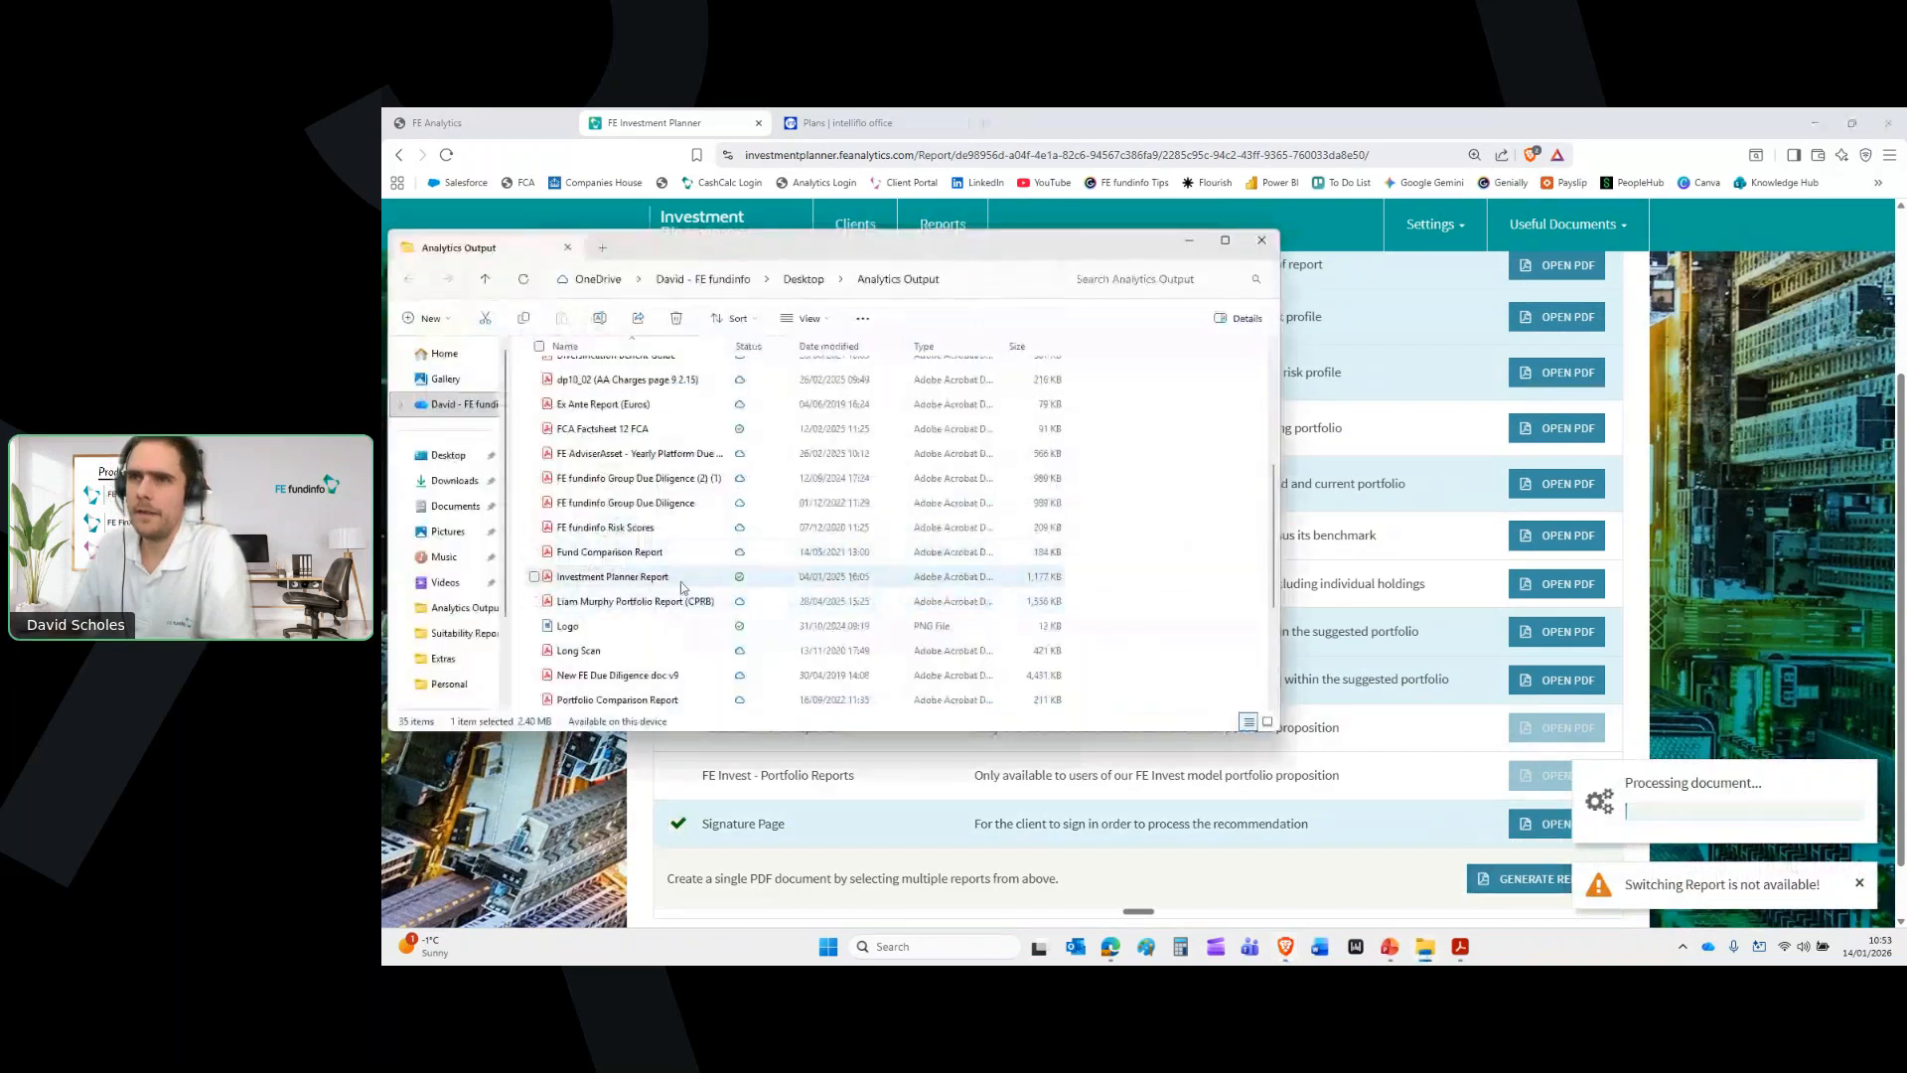
Open Investment Planner Report in Acrobat and scroll through to the Portfolio Switch pages
double_click(679, 579)
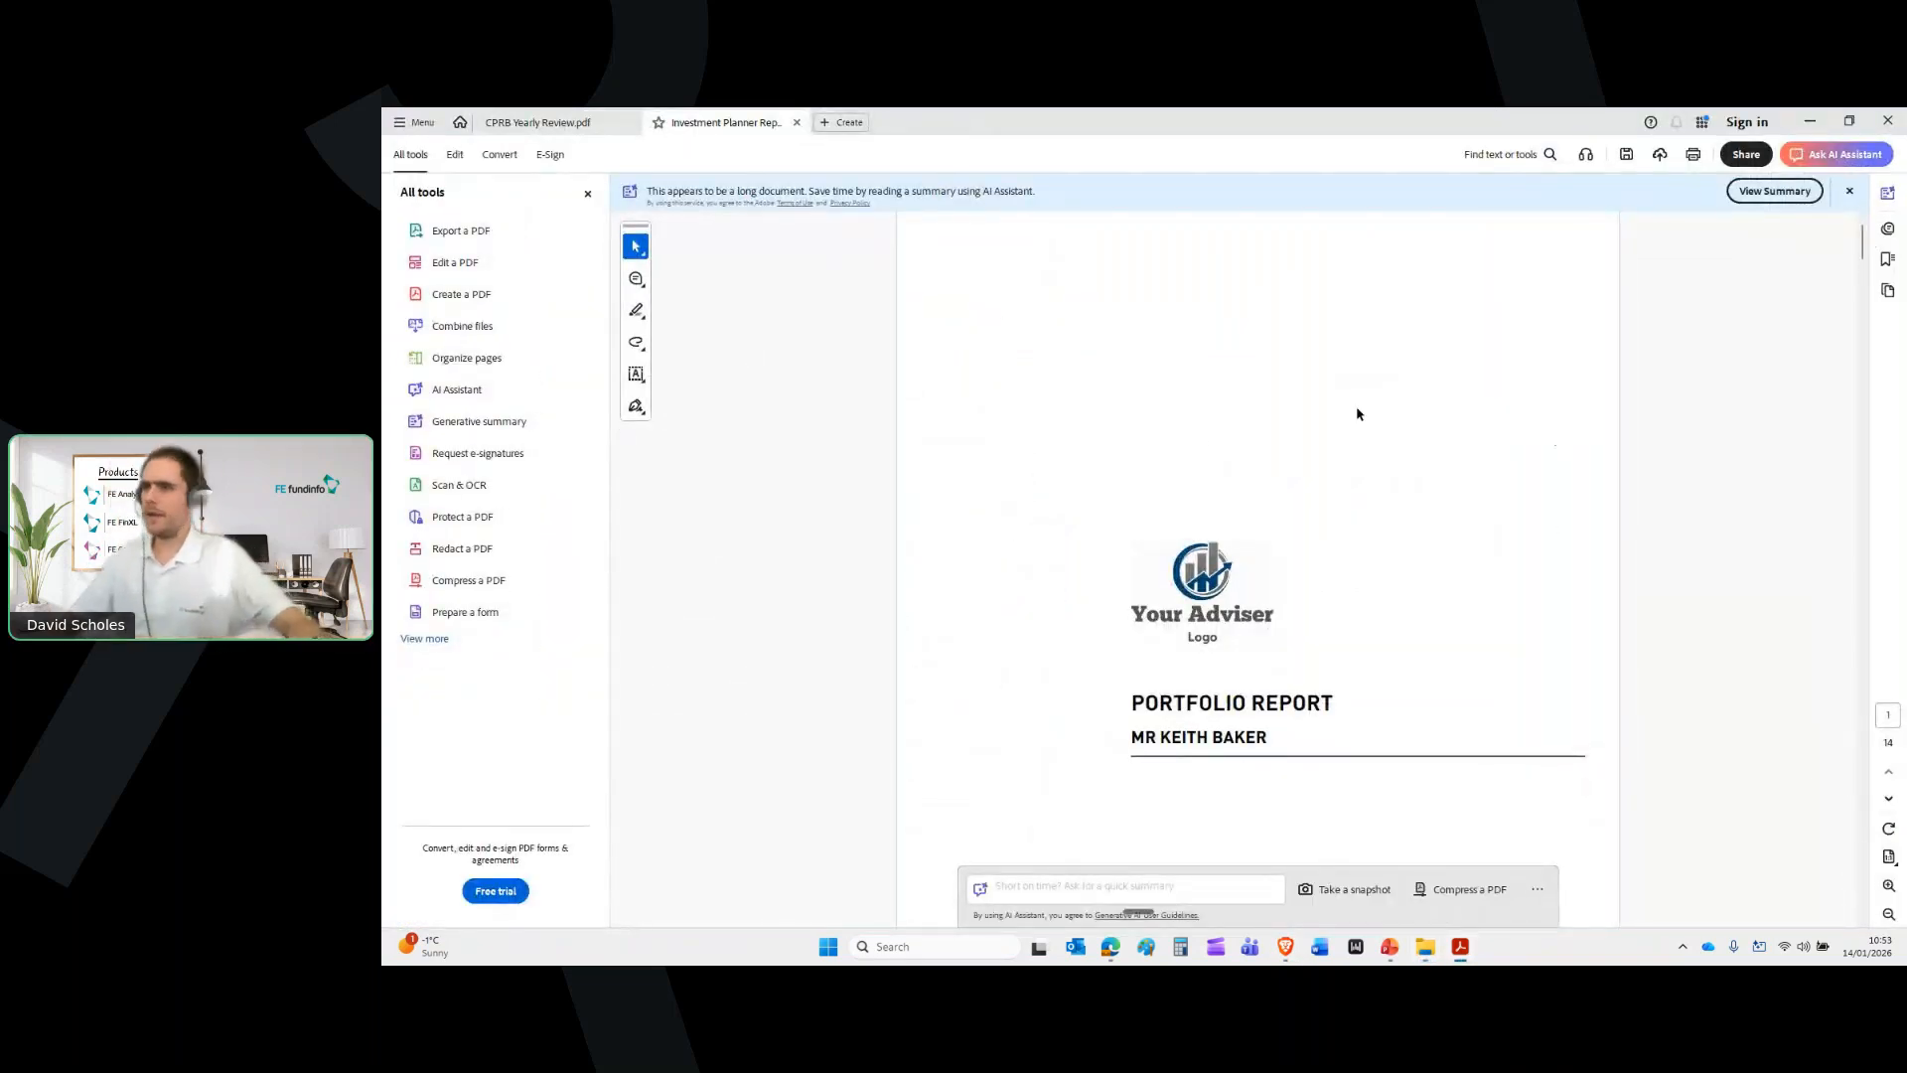
scroll(1358, 414, "down", 2)
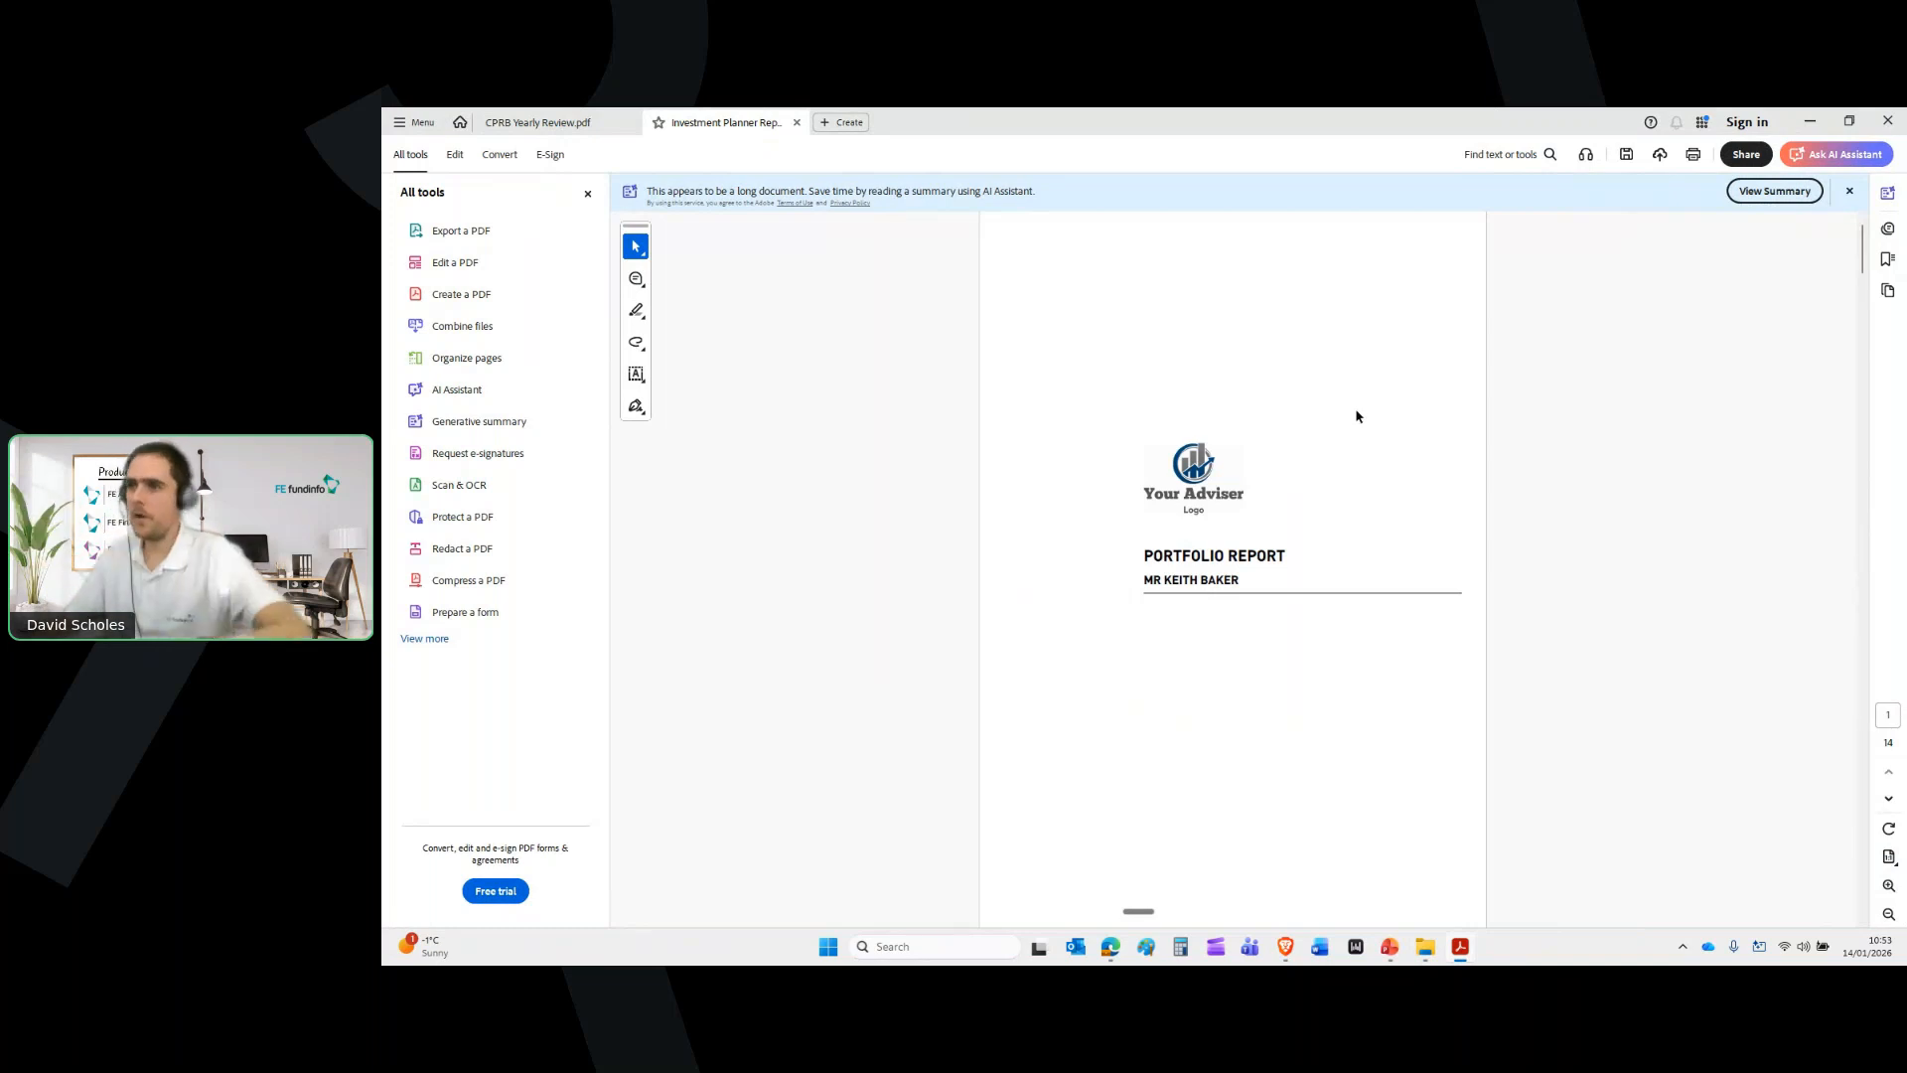
scroll(1358, 415, "down", 5)
scroll(1358, 416, "down", 4)
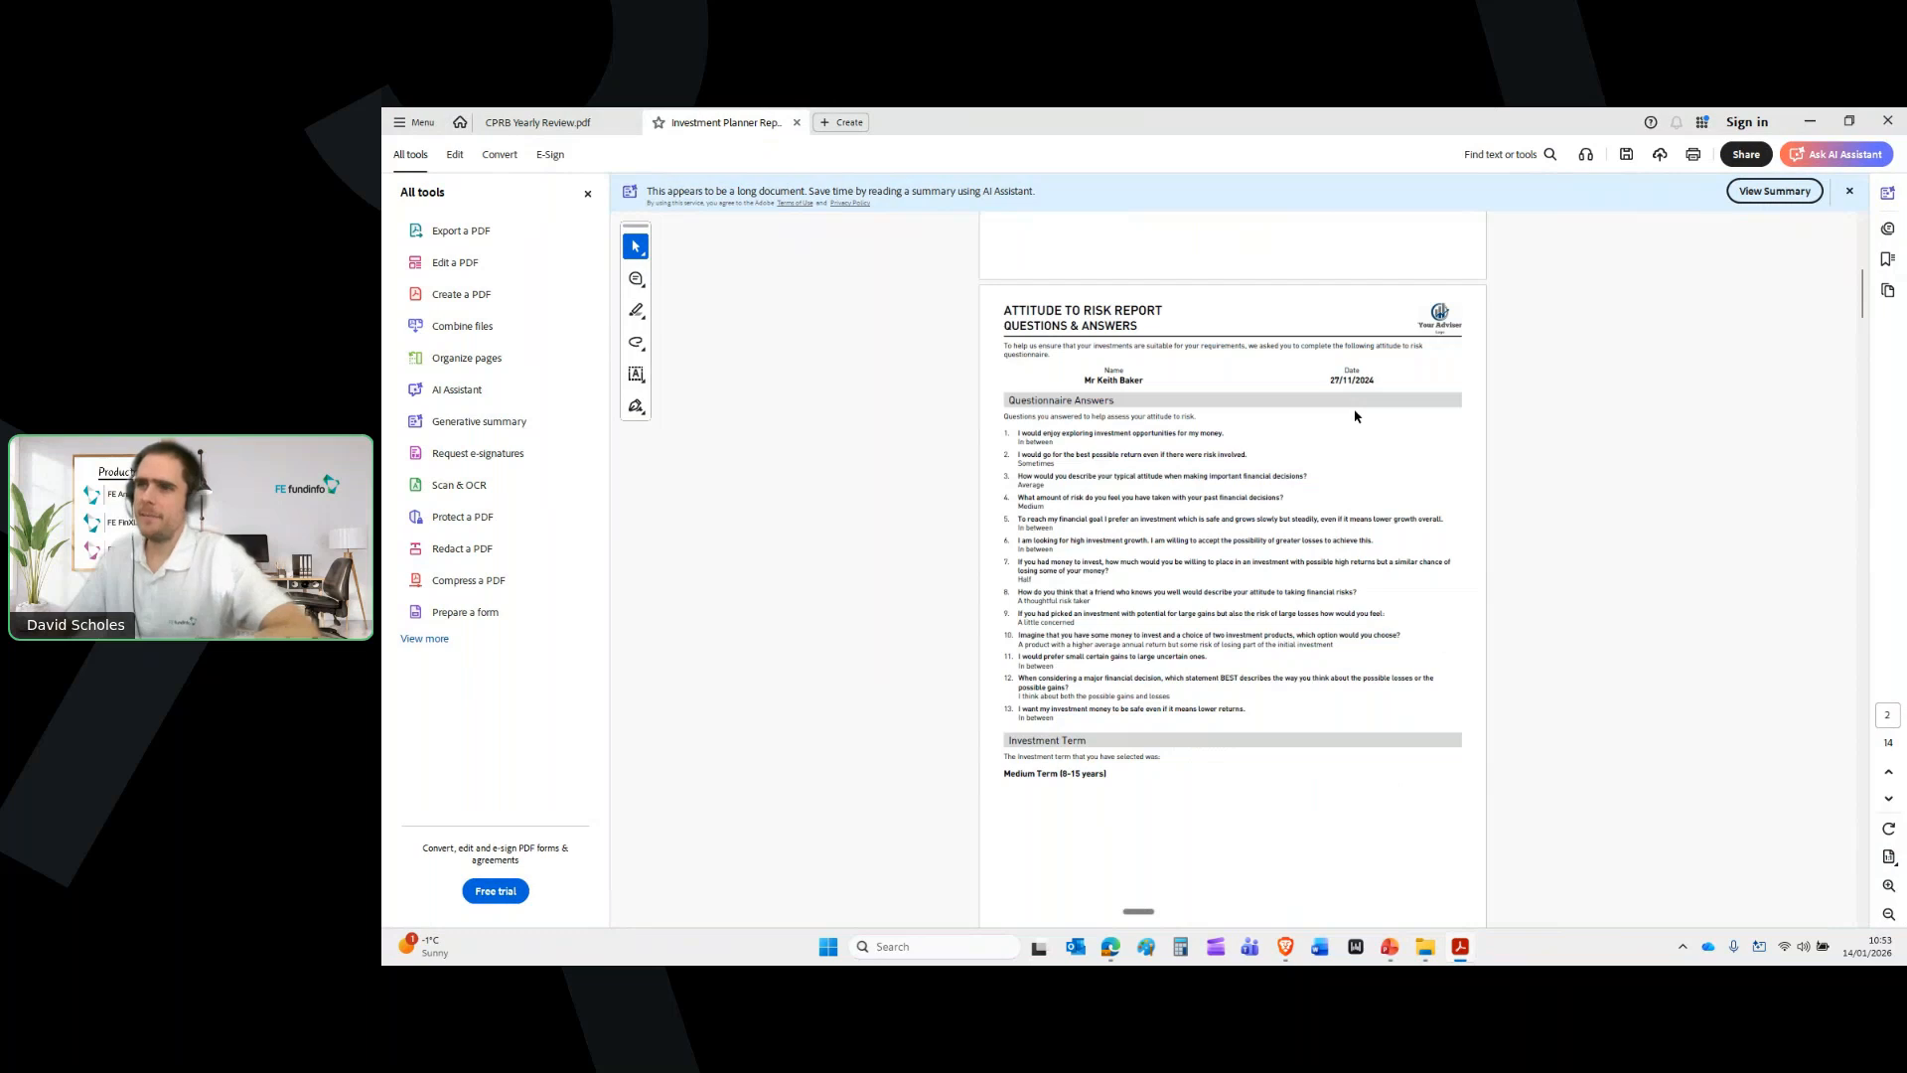
scroll(1356, 417, "down", 1)
scroll(1356, 416, "down", 10)
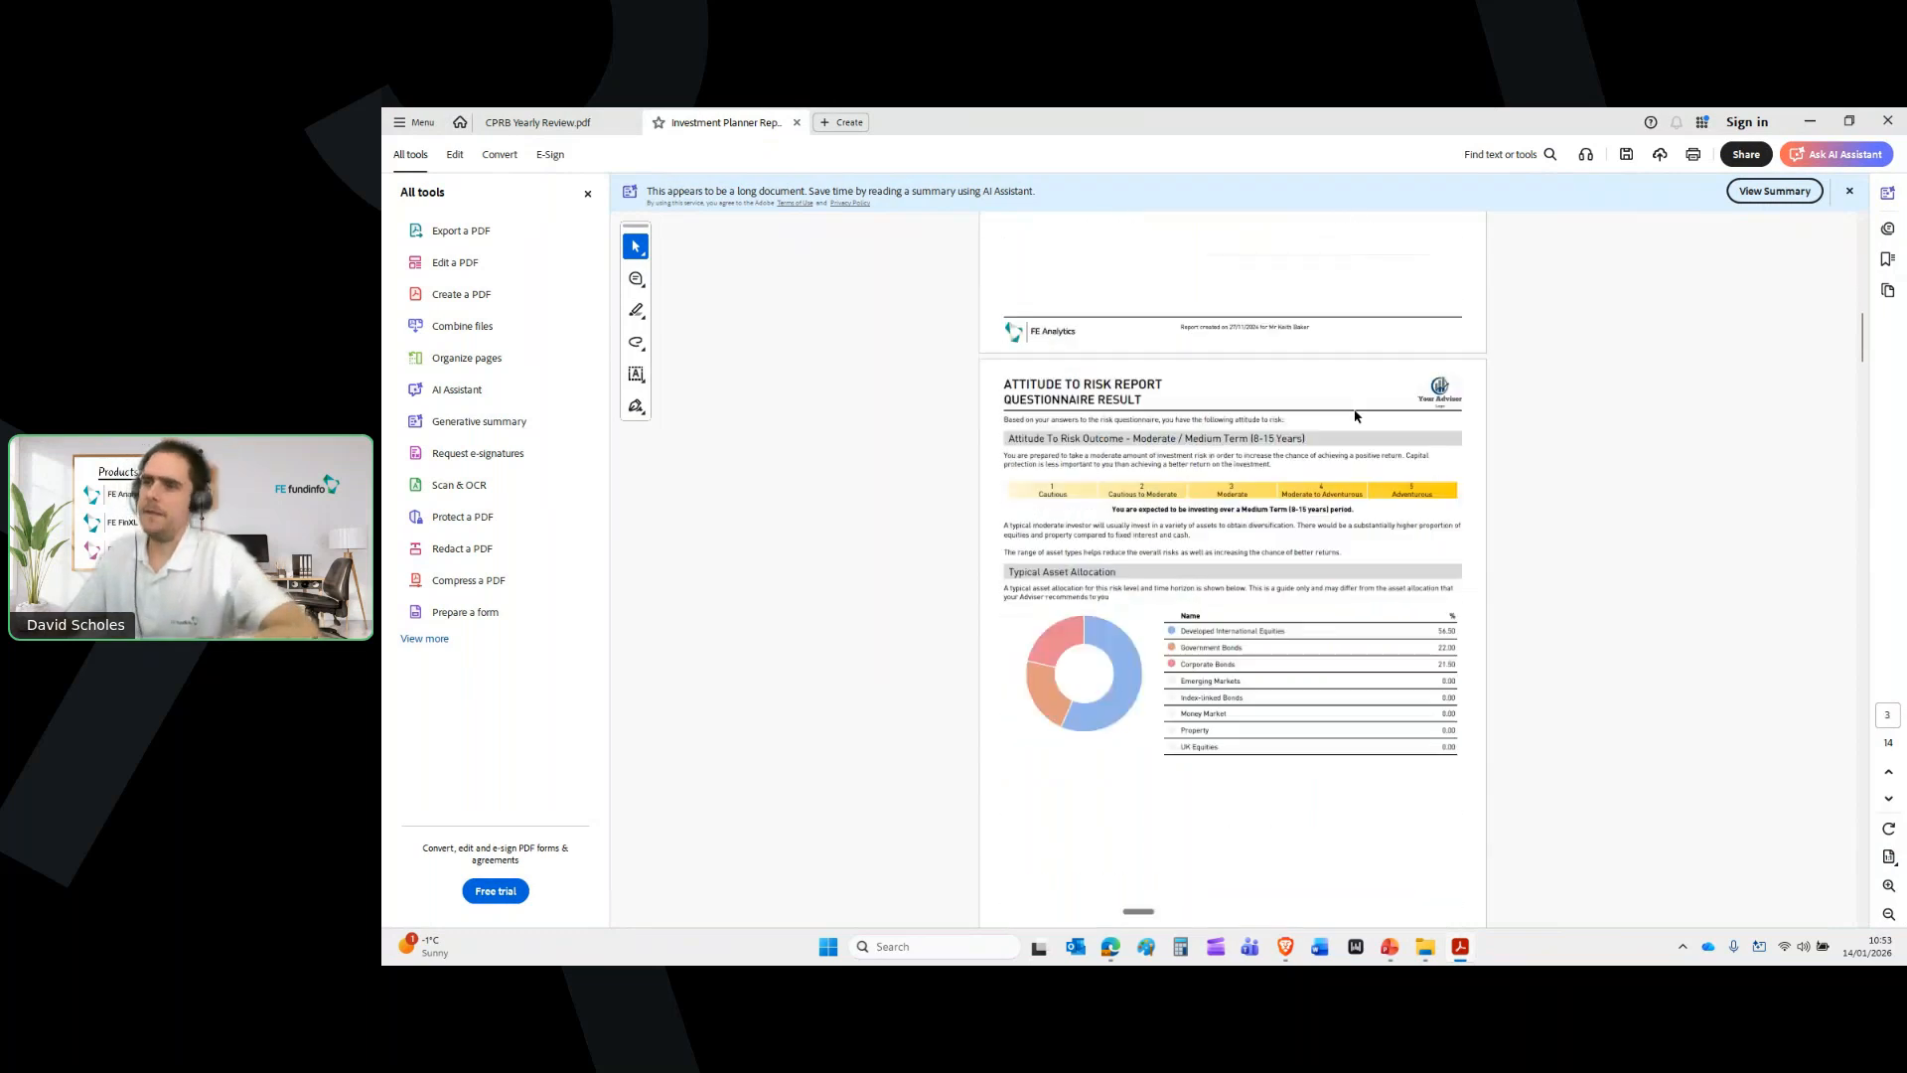
scroll(1356, 416, "down", 10)
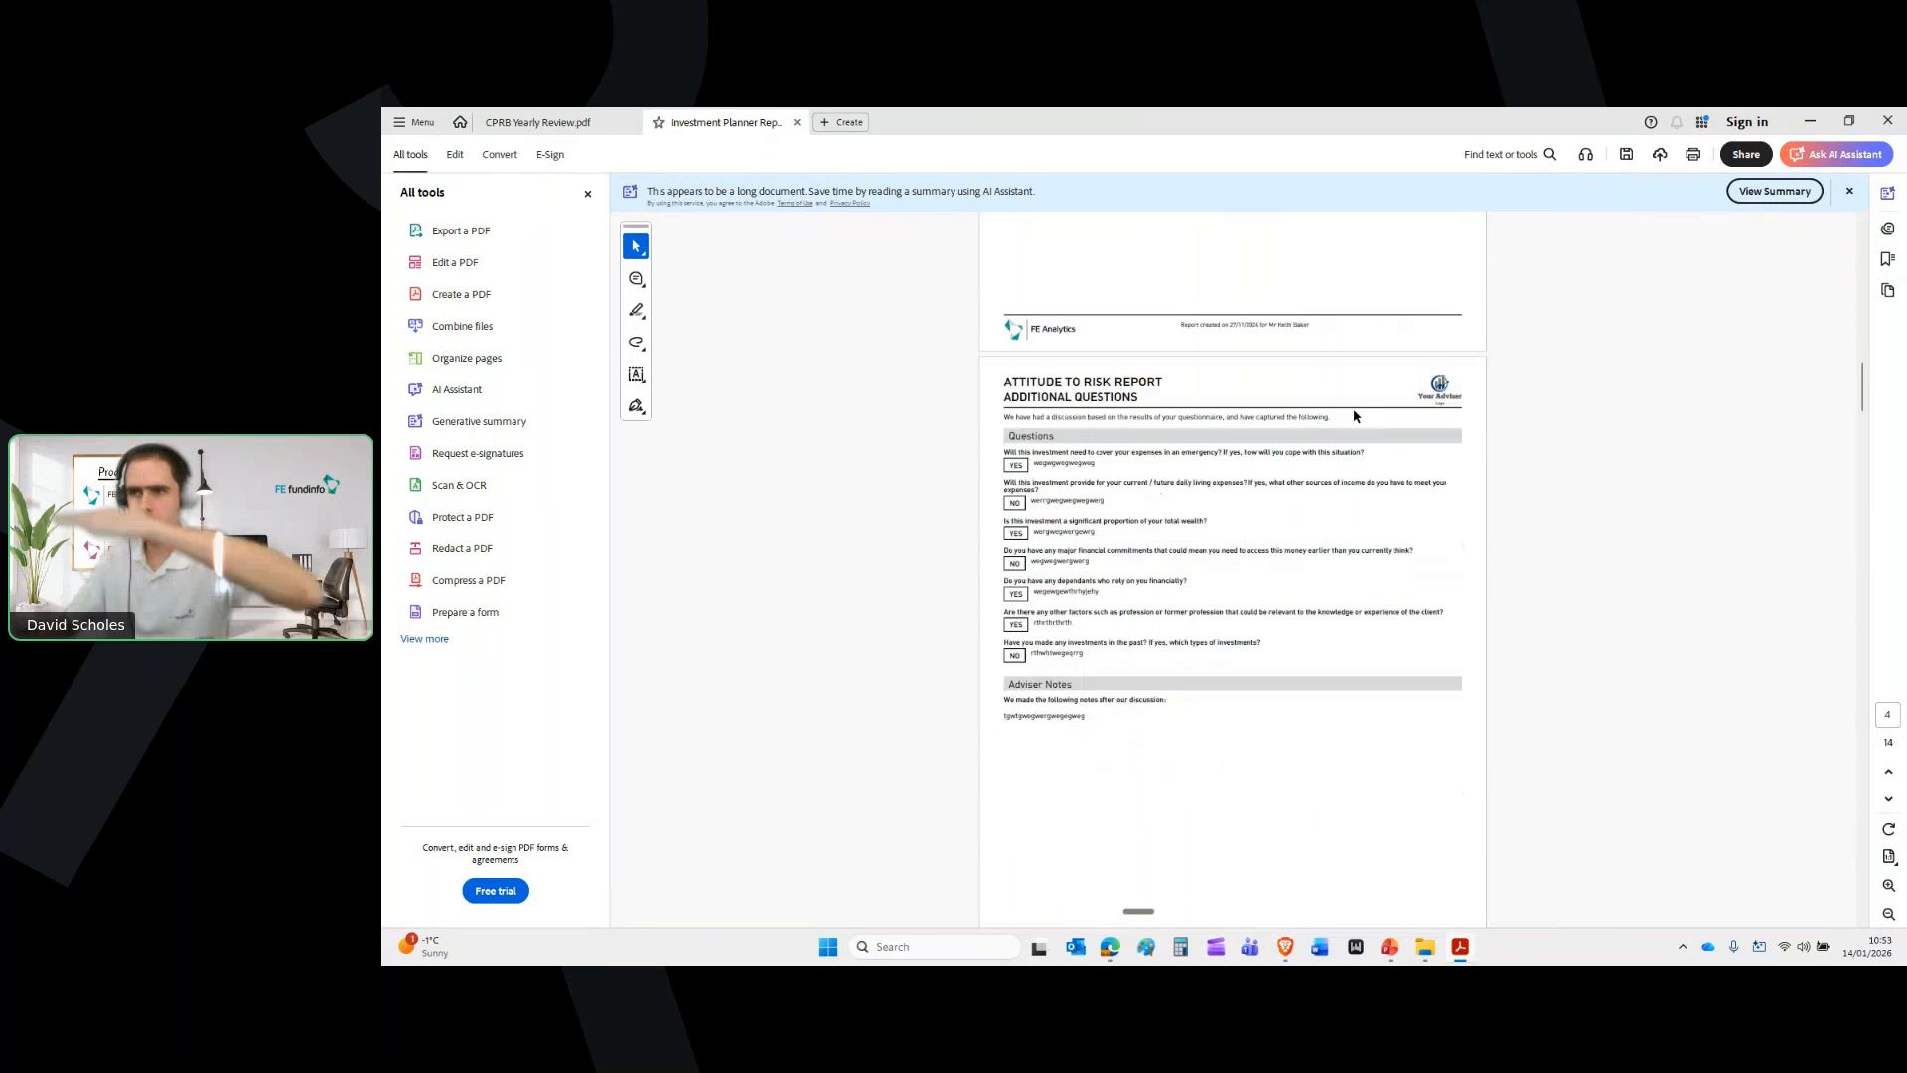
scroll(1353, 413, "down", 10)
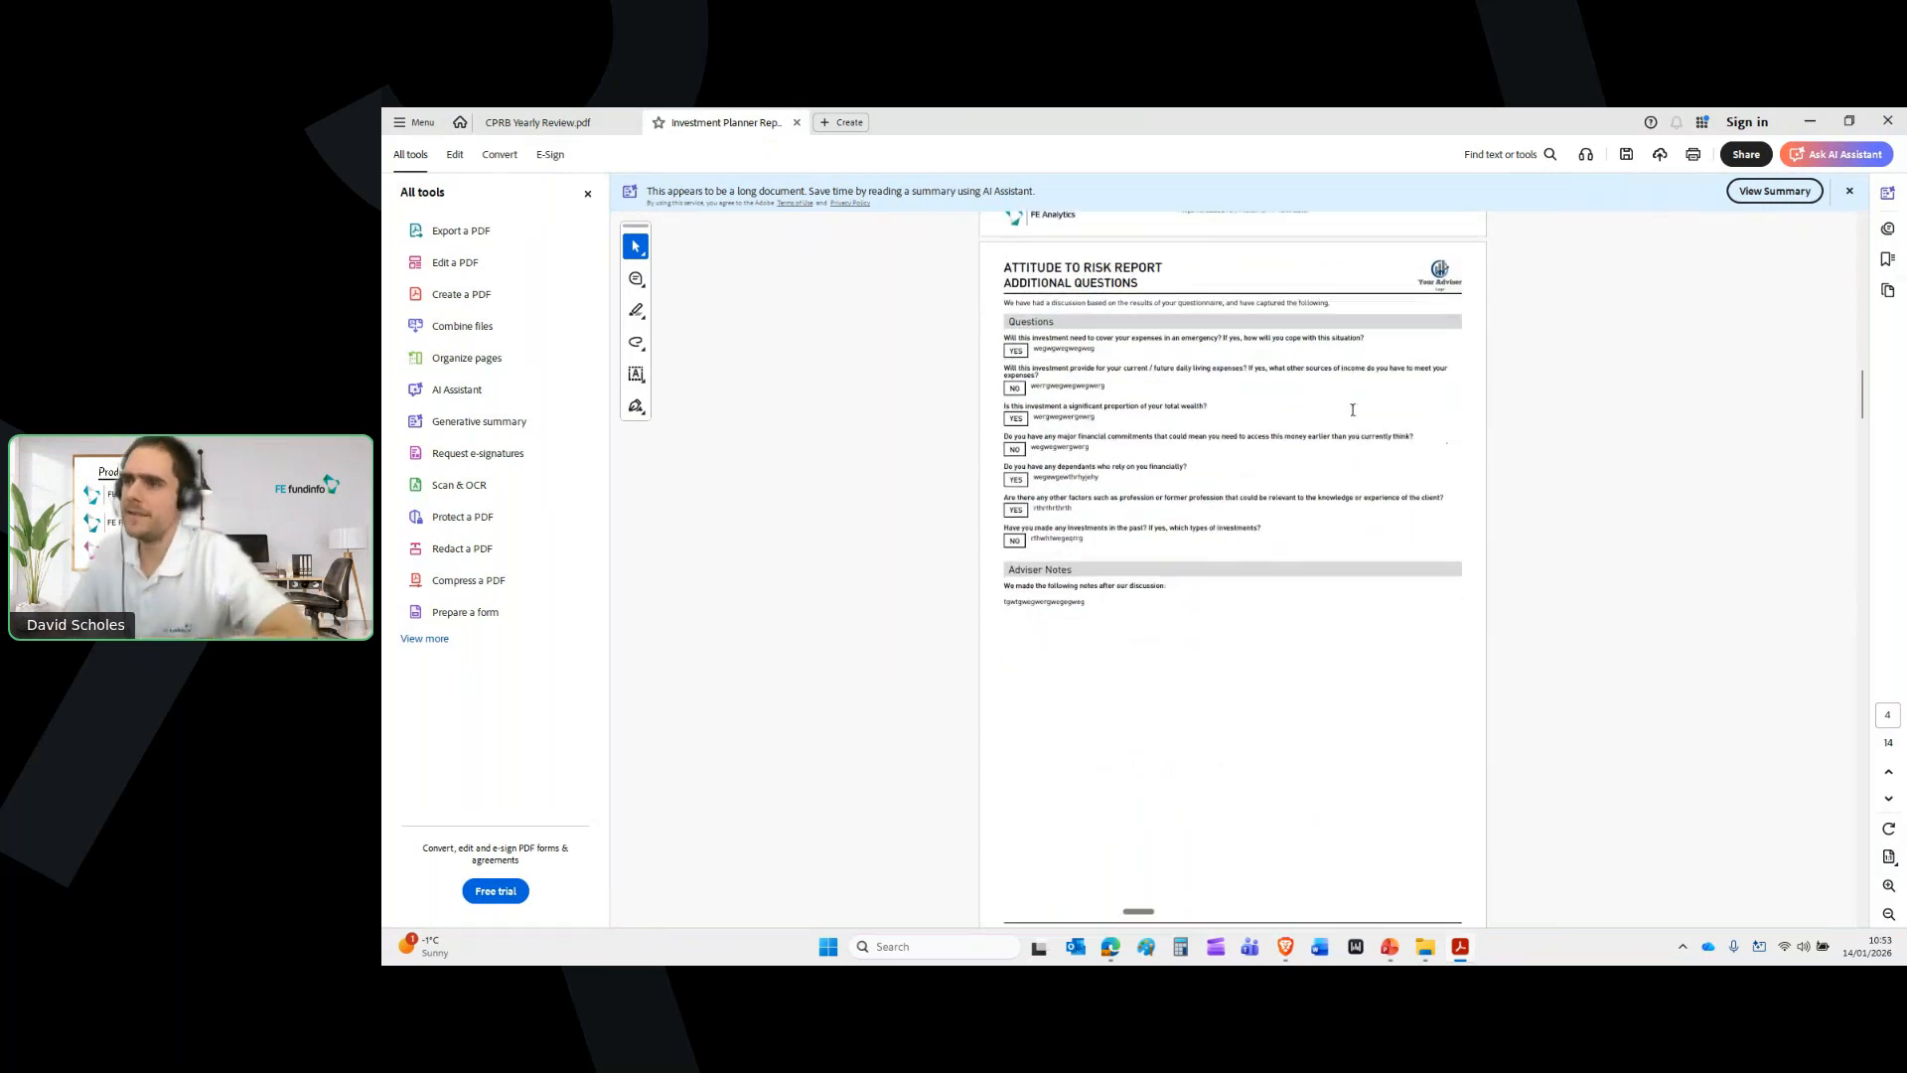
scroll(1352, 416, "down", 5)
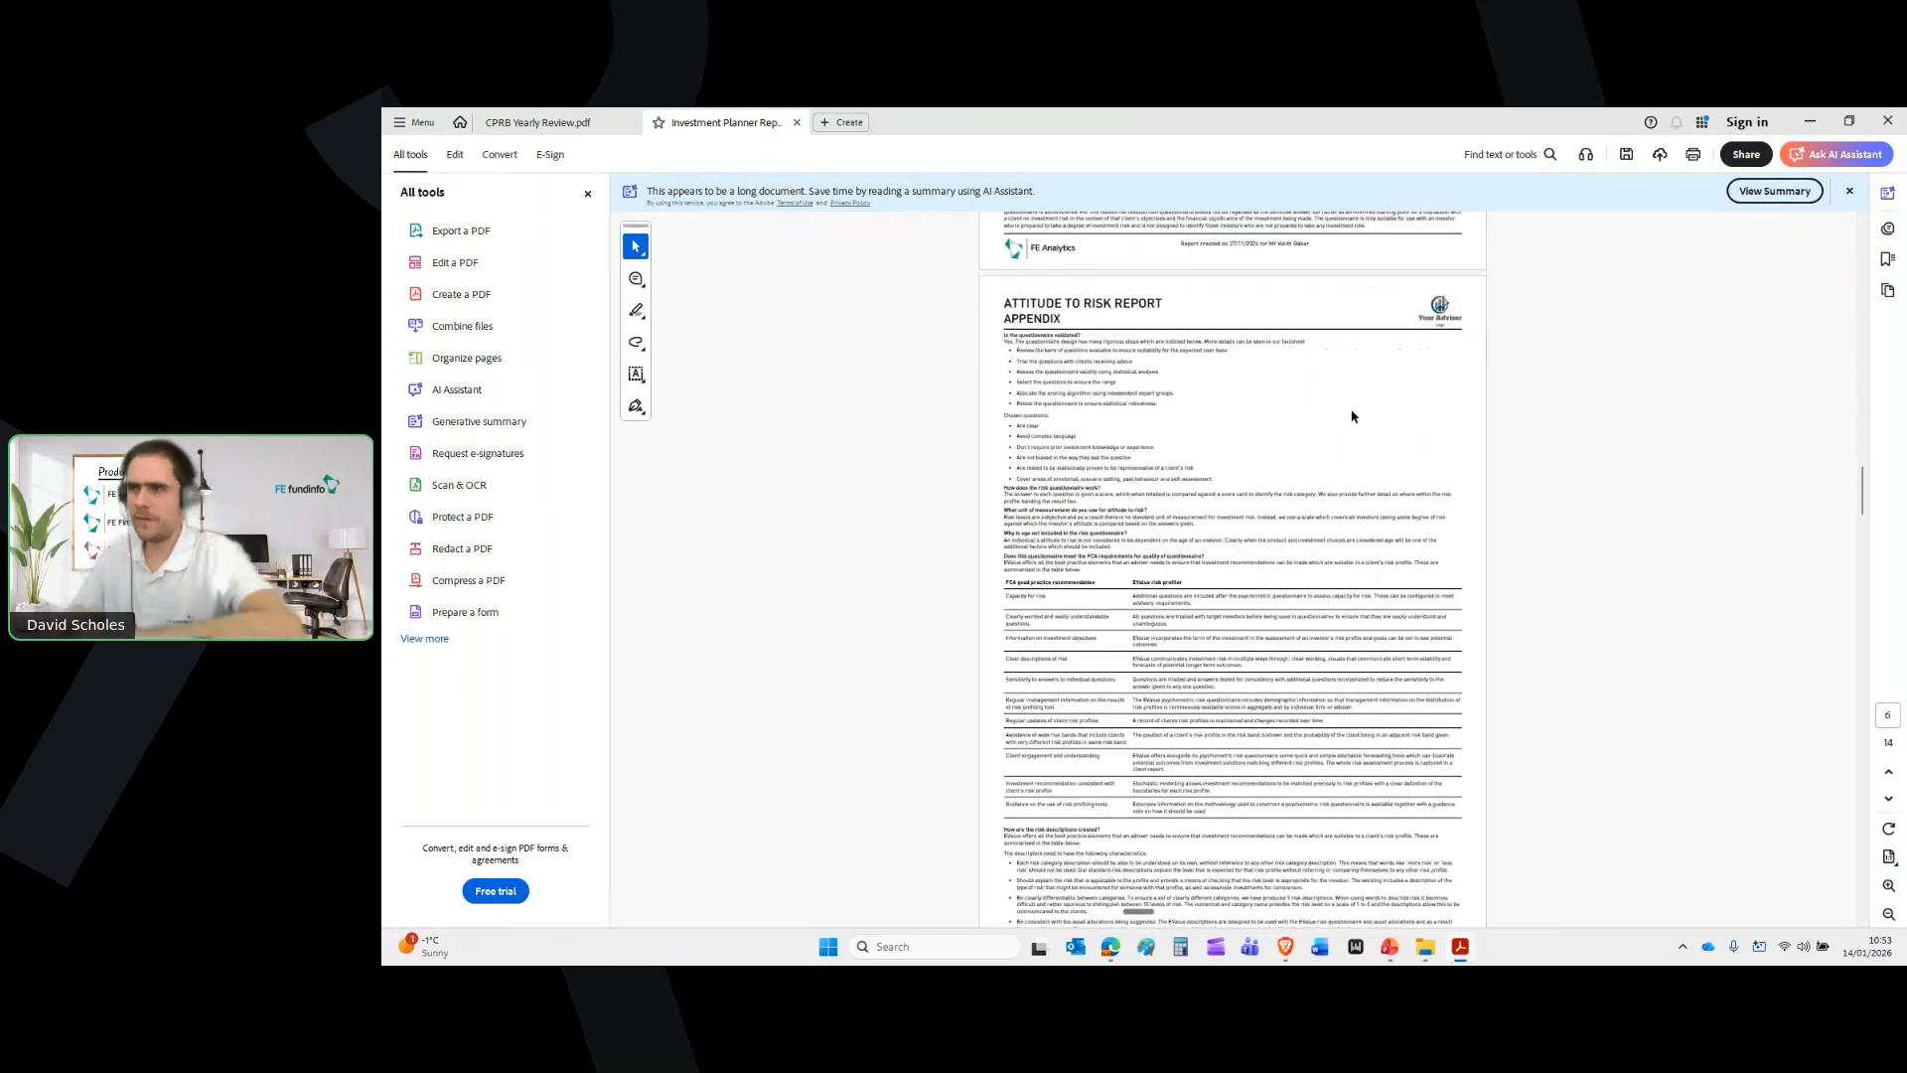
scroll(1352, 416, "down", 10)
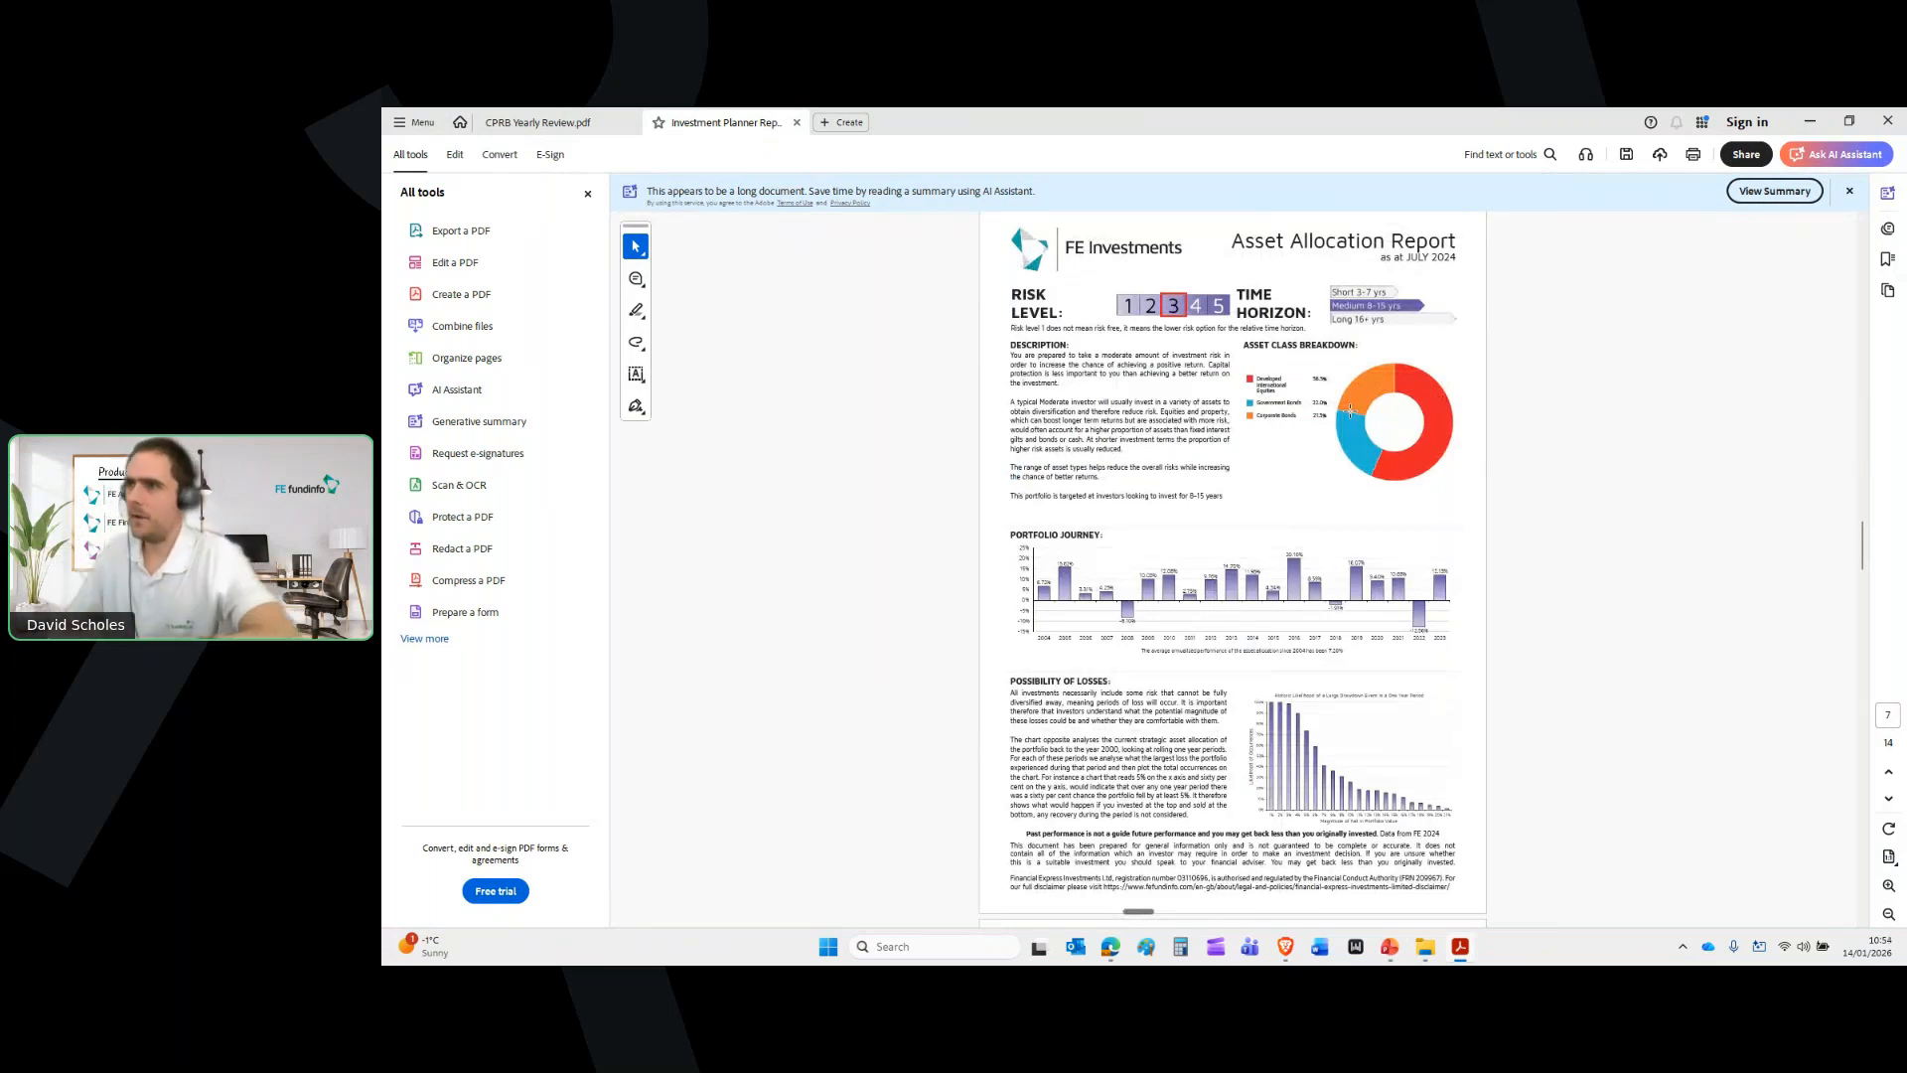
scroll(1351, 410, "down", 3)
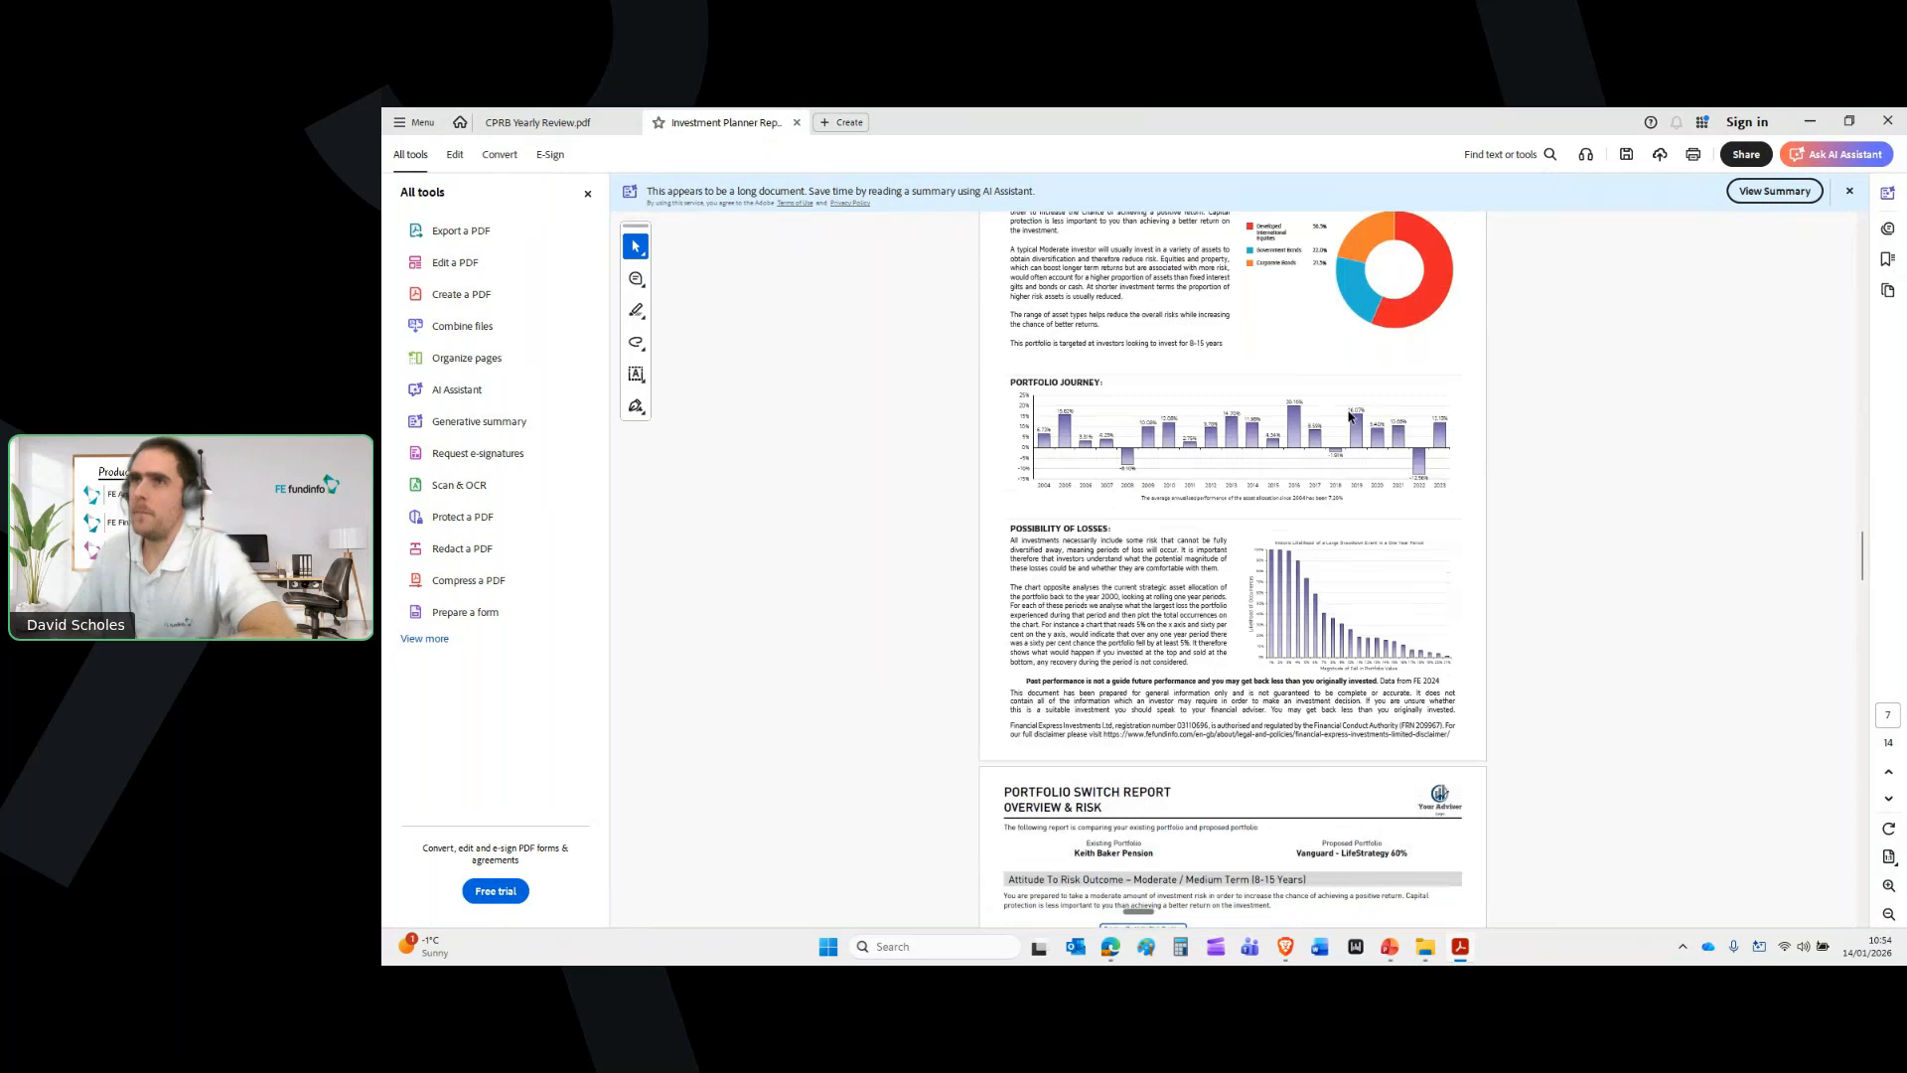
scroll(1351, 417, "down", 9)
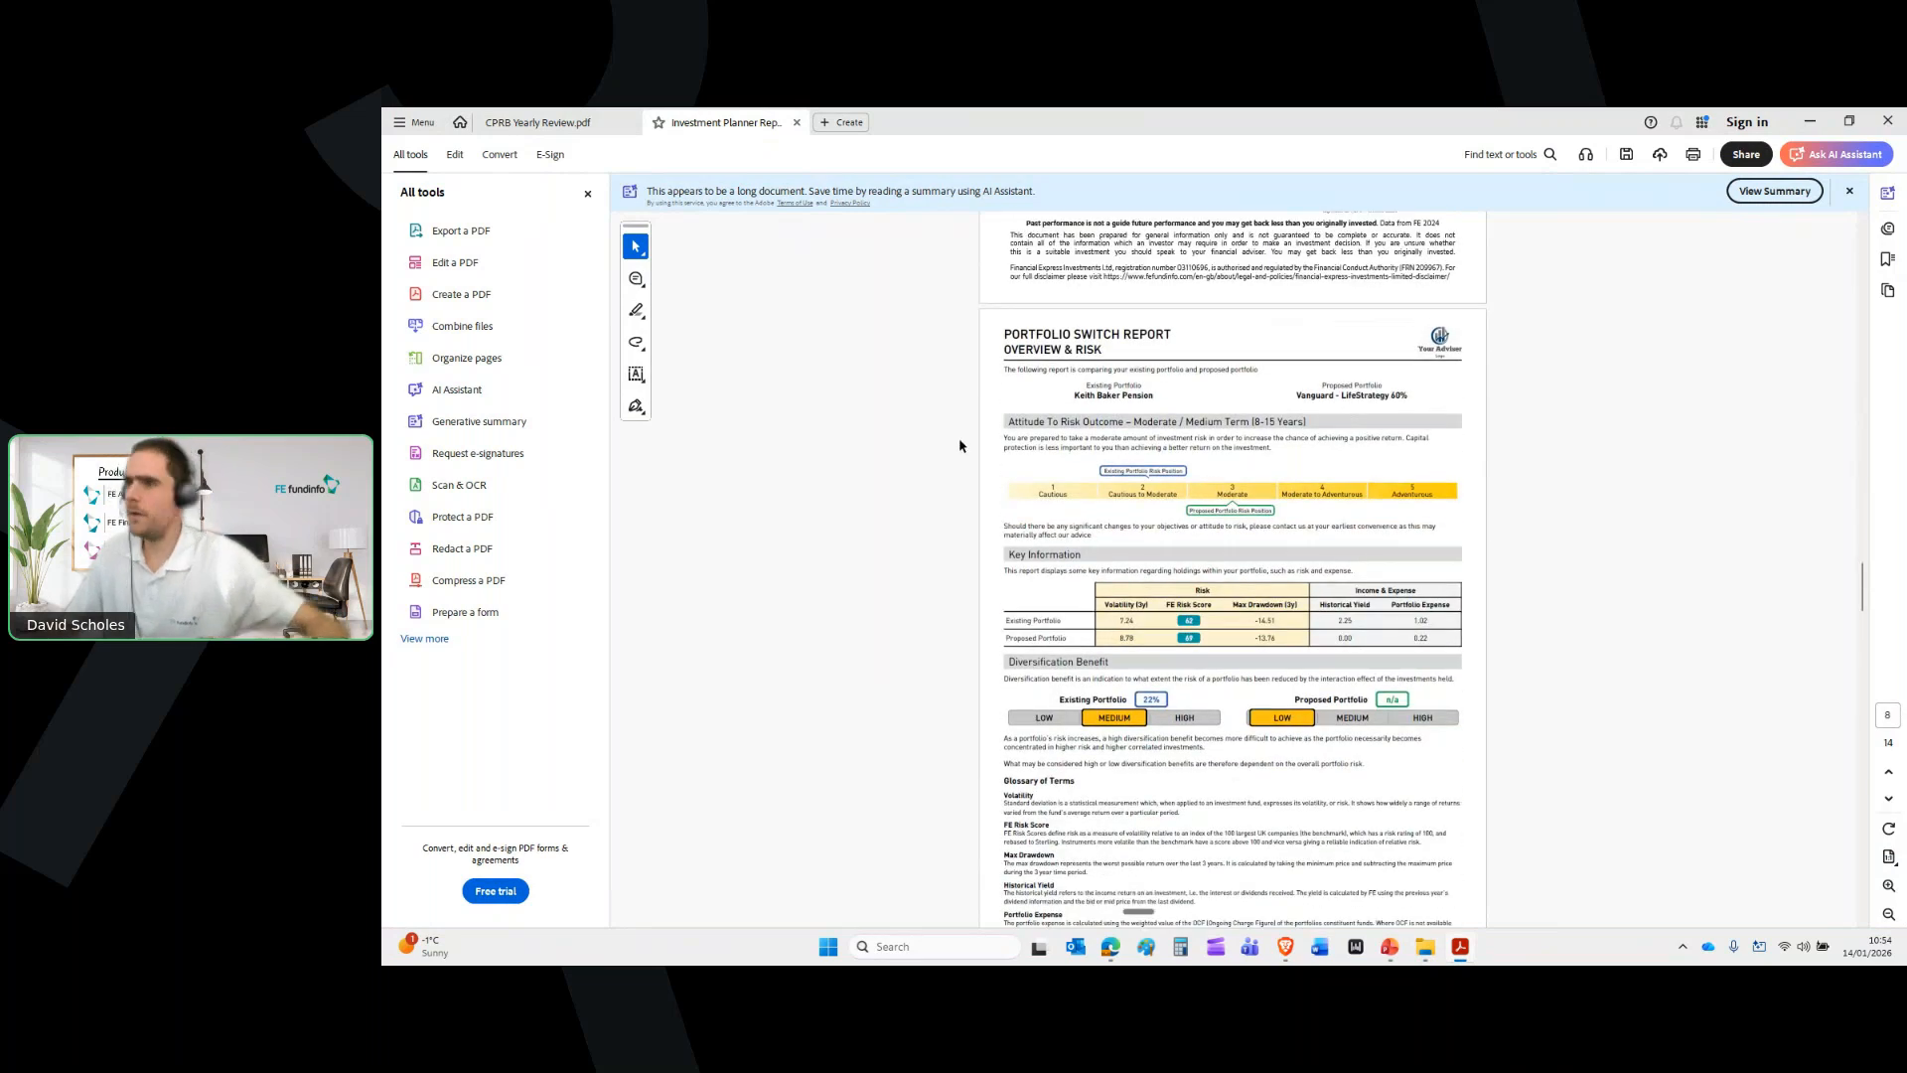
scroll(1324, 489, "up", 3)
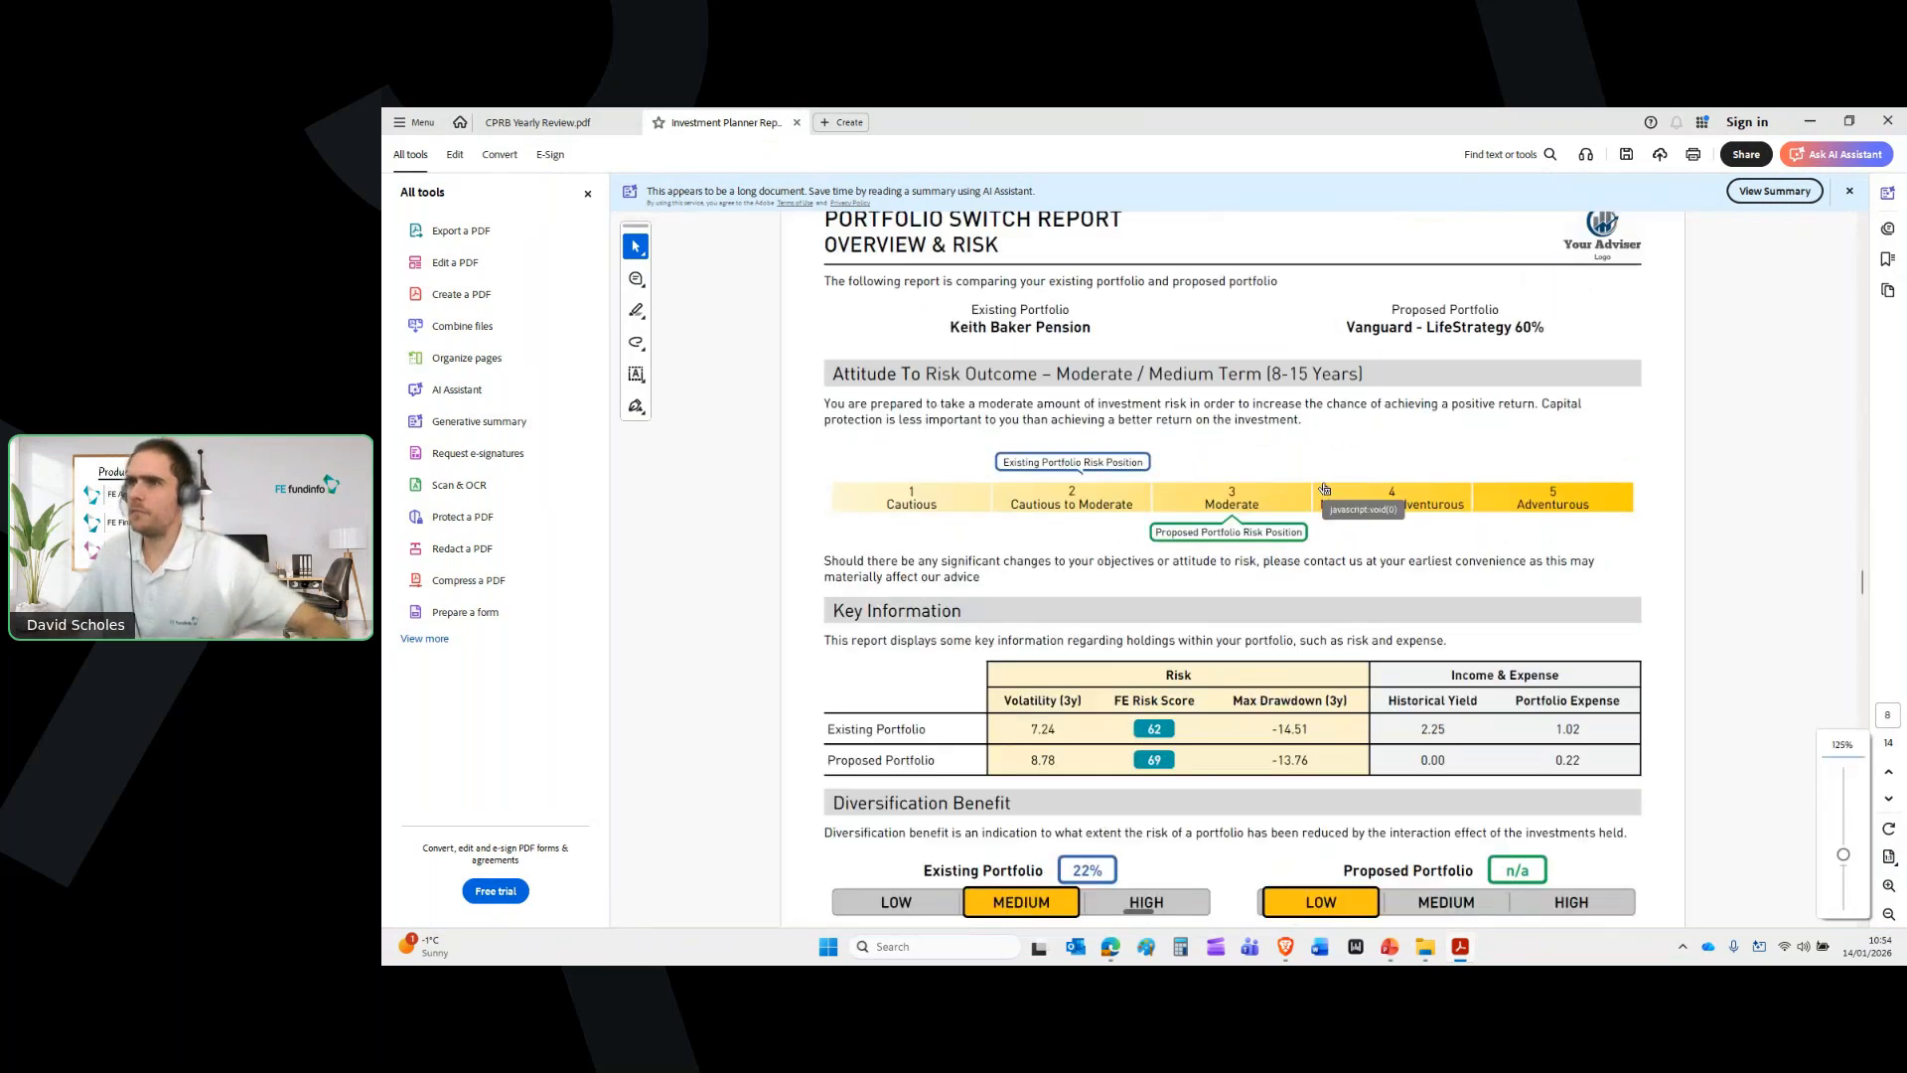
scroll(1324, 489, "up", 2)
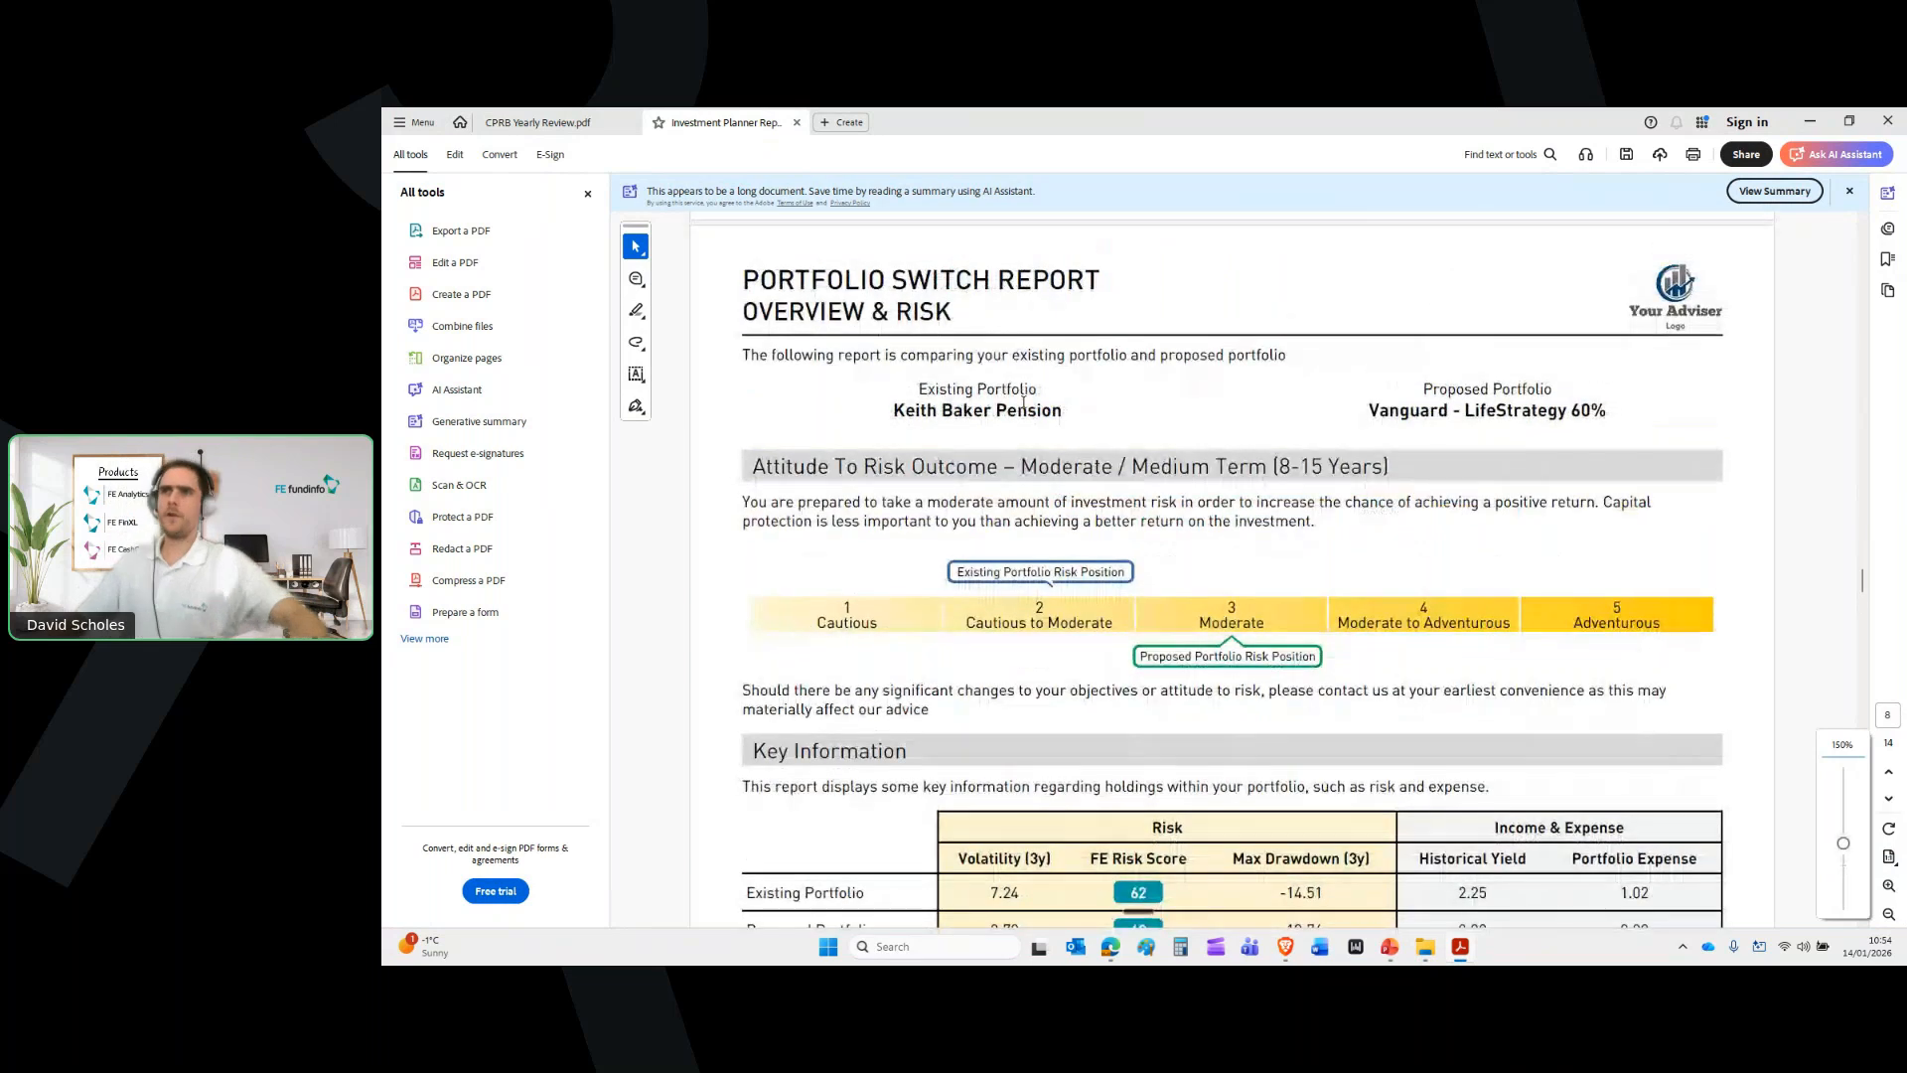
Highlight the existing portfolio's name and the Proposed Portfolio Risk Position label
triple_click(1023, 402)
left_click(1094, 410)
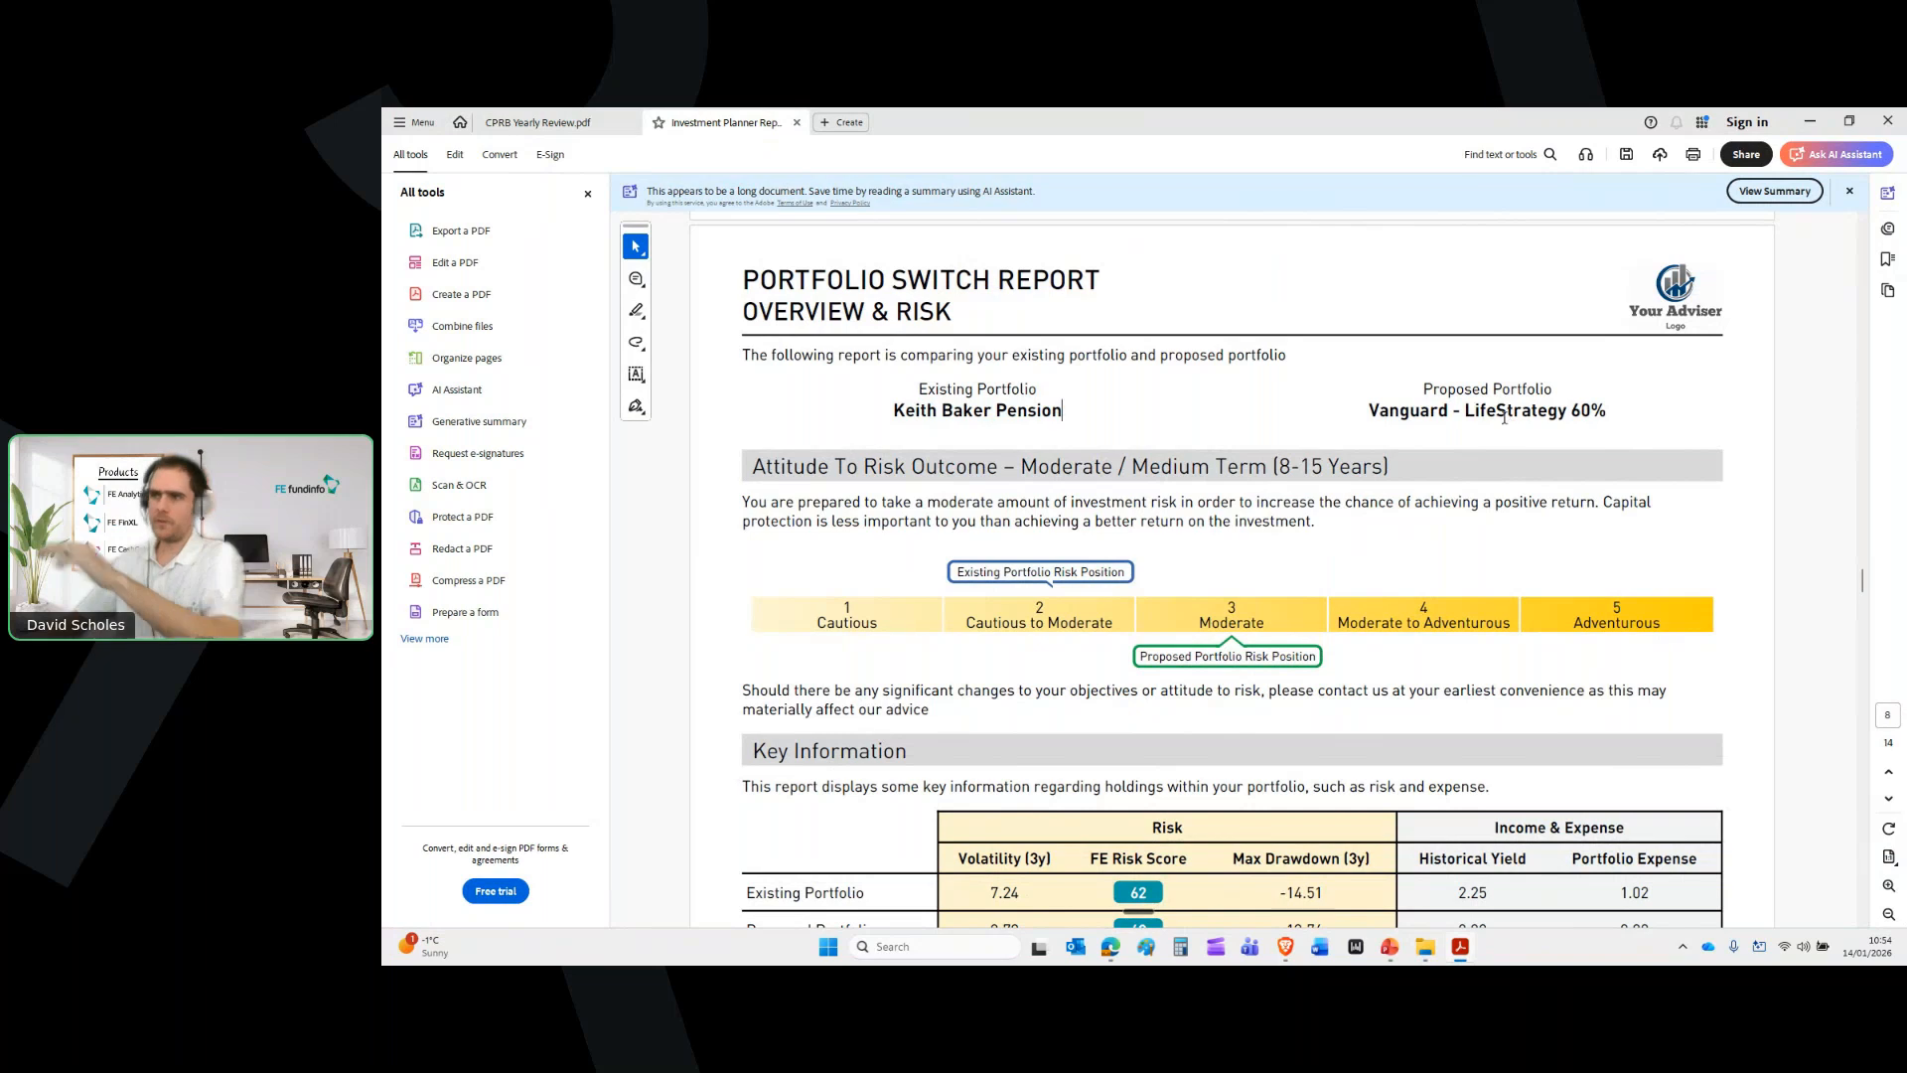
left_click_drag(1139, 657, 1324, 659)
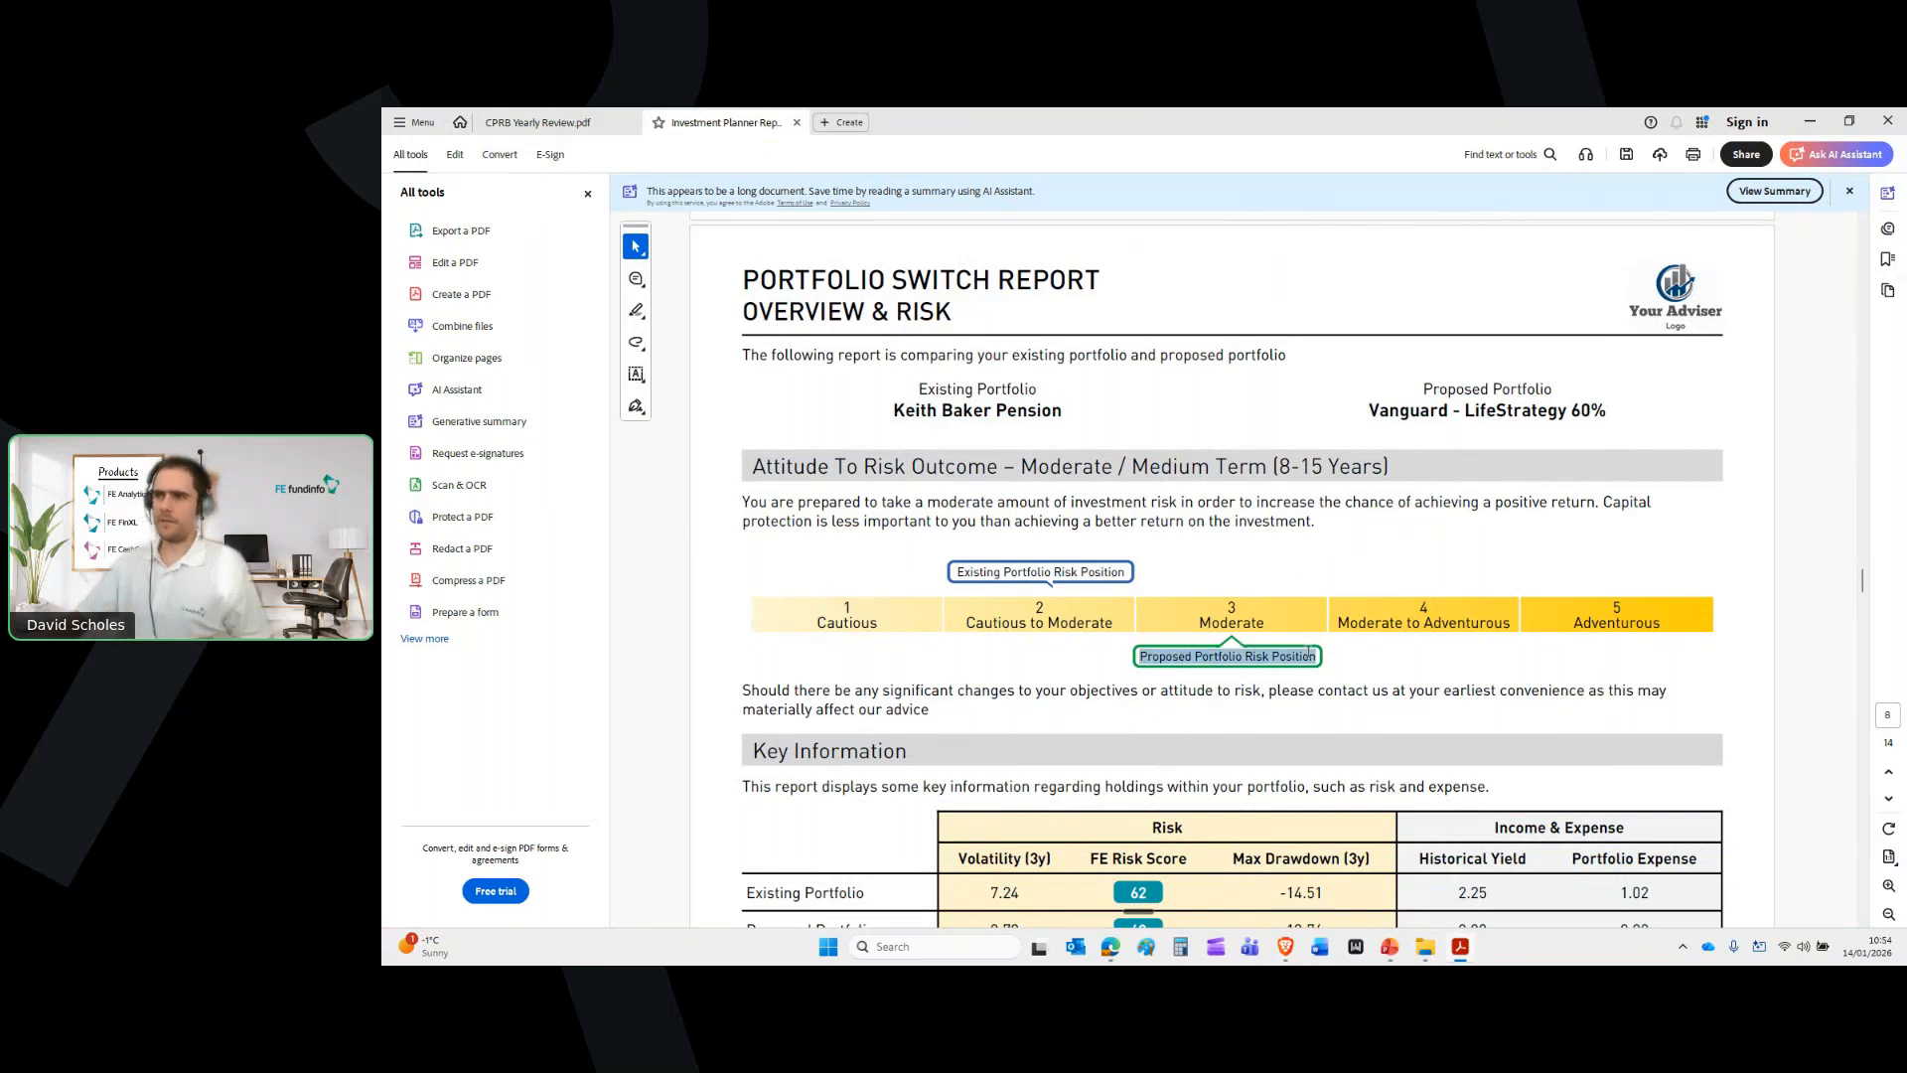
left_click(1388, 661)
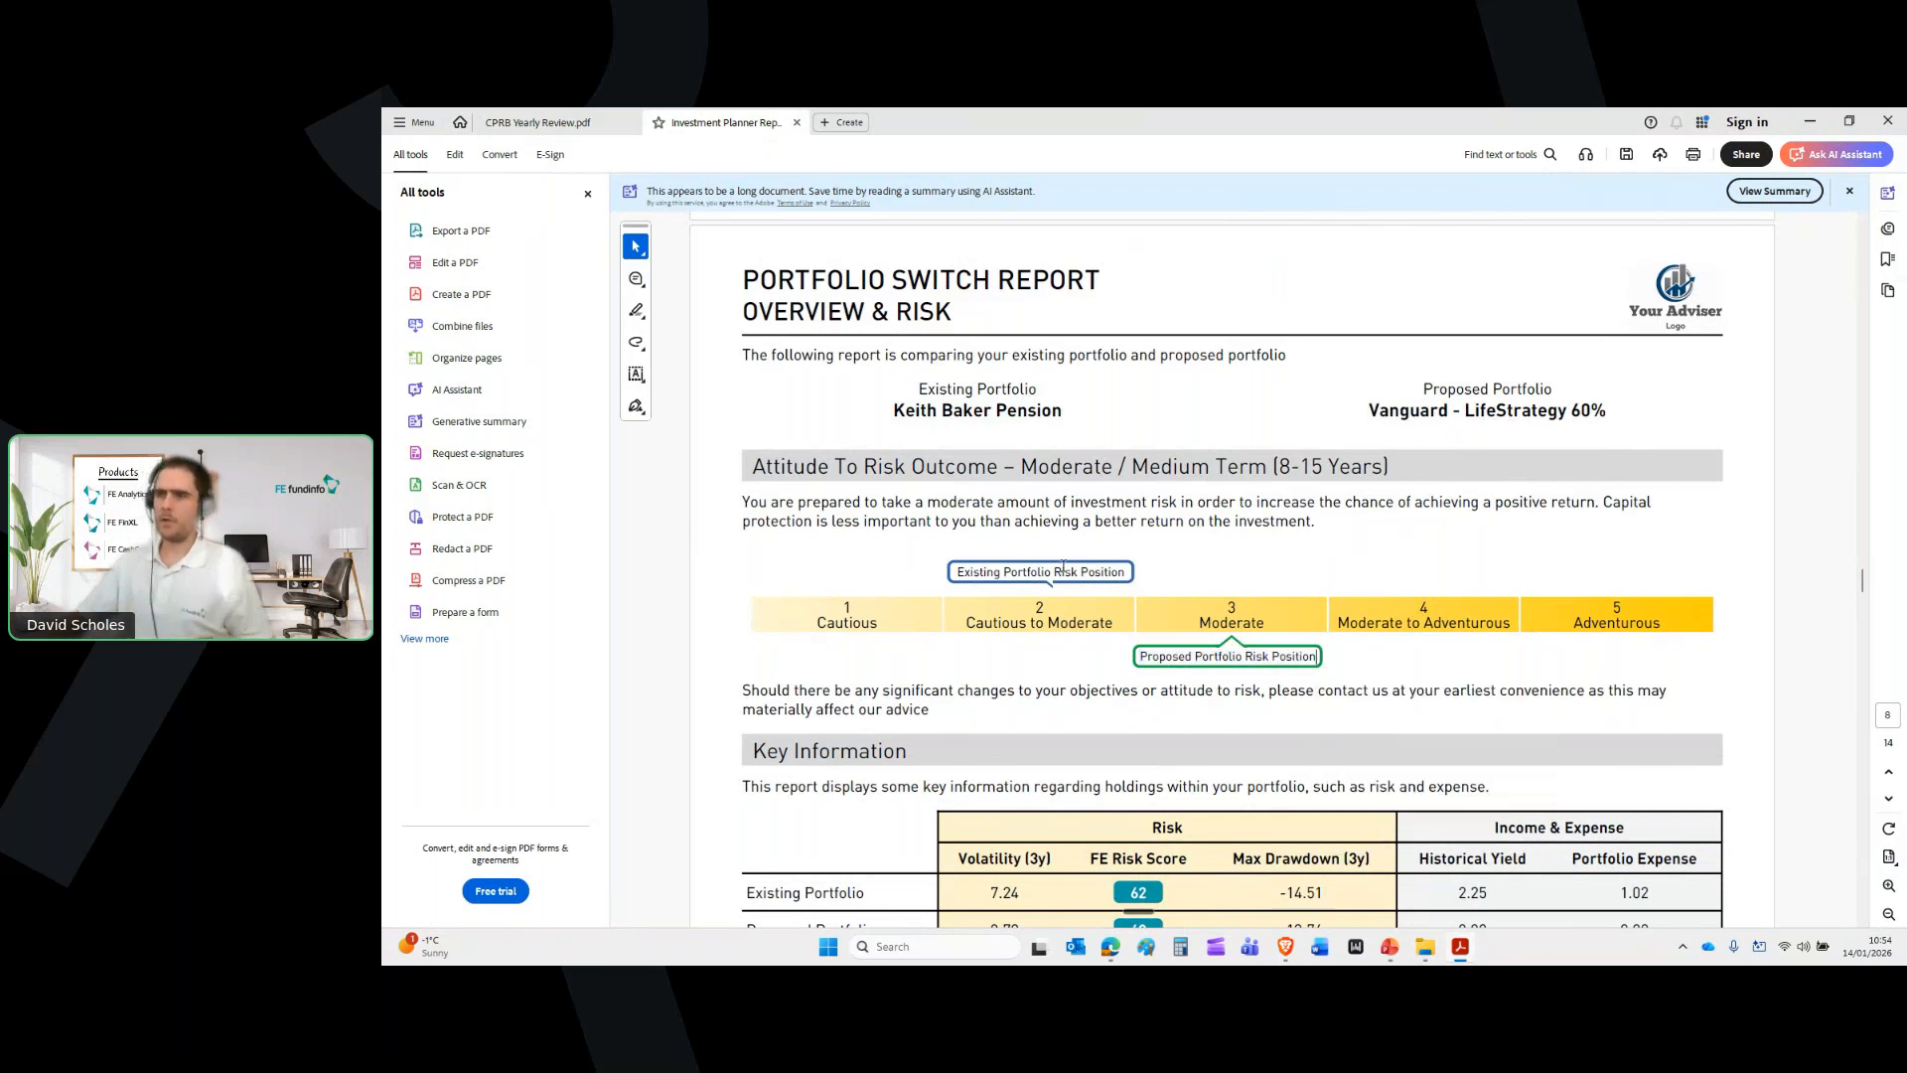
Scroll to the Holdings table and highlight the proposed LifeStrategy 60% Equity holding
scroll(1321, 548, "down", 2)
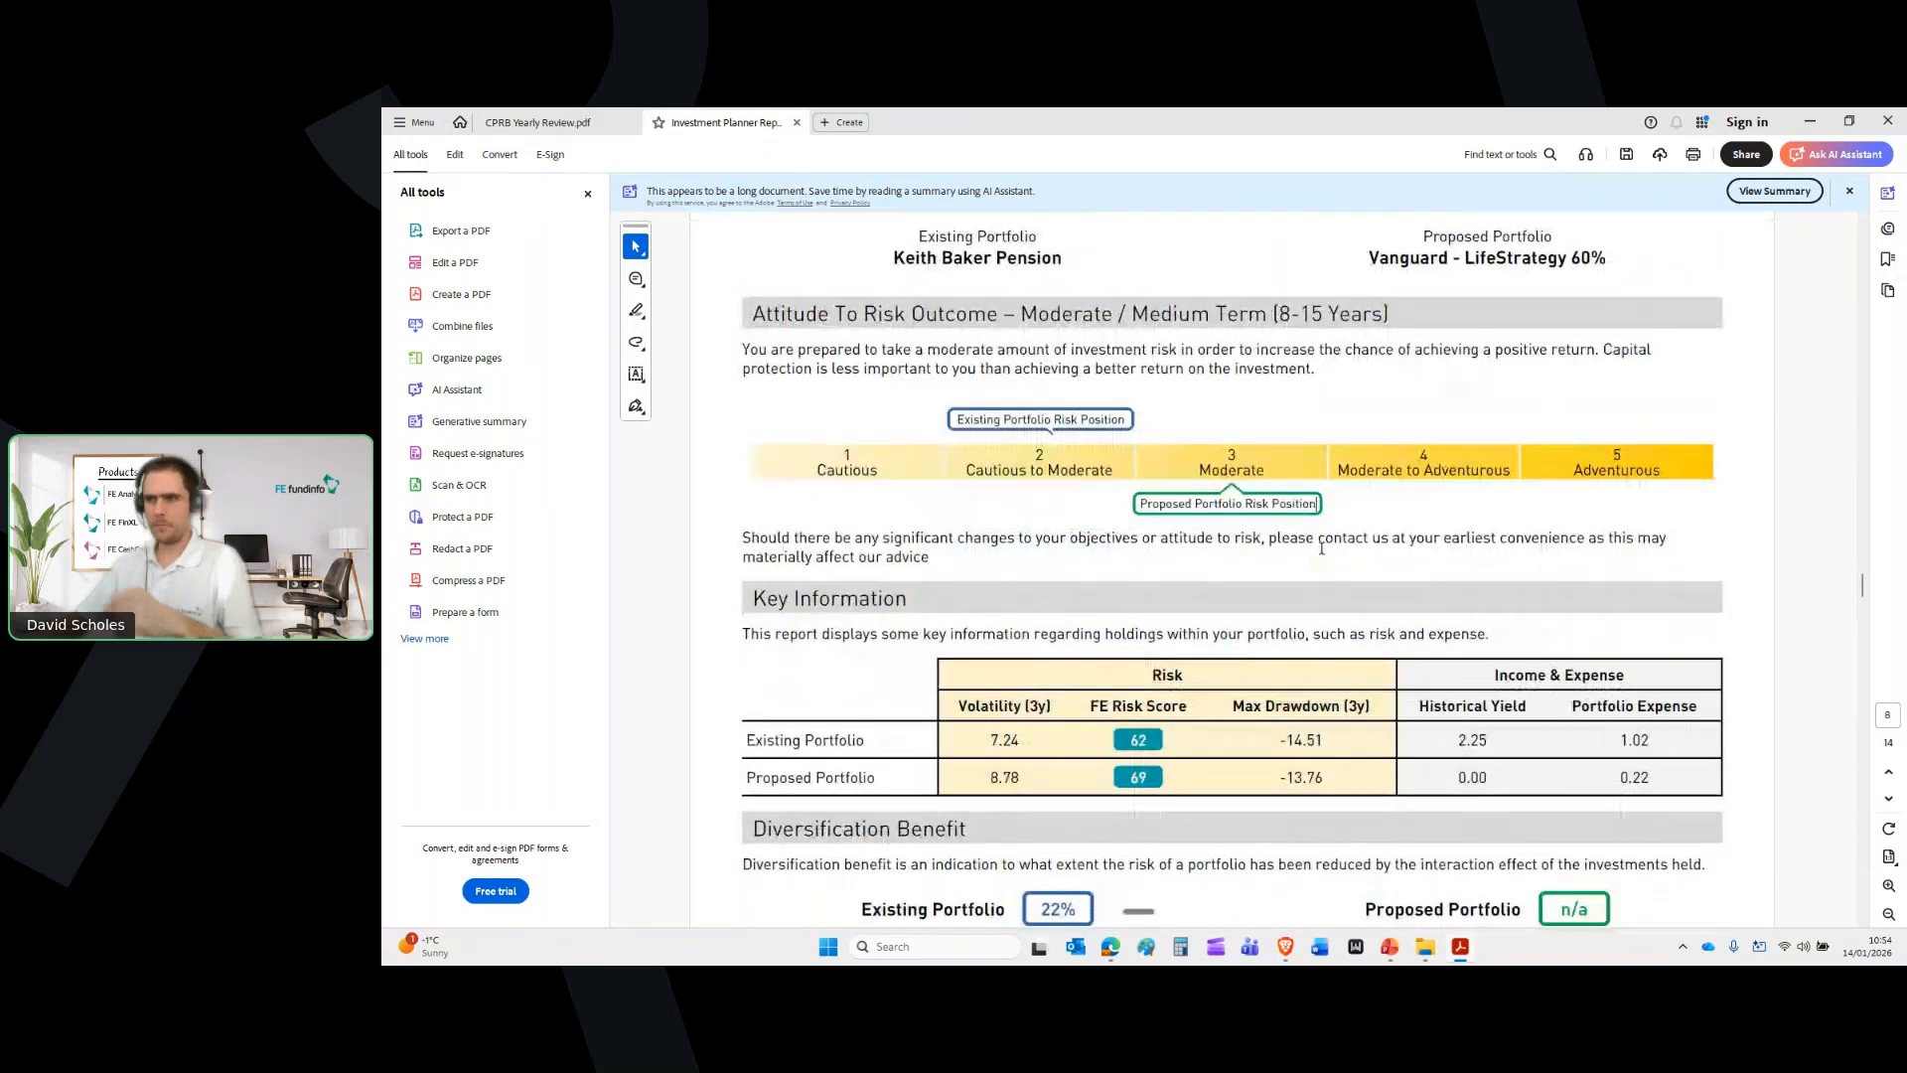
scroll(1321, 548, "down", 1)
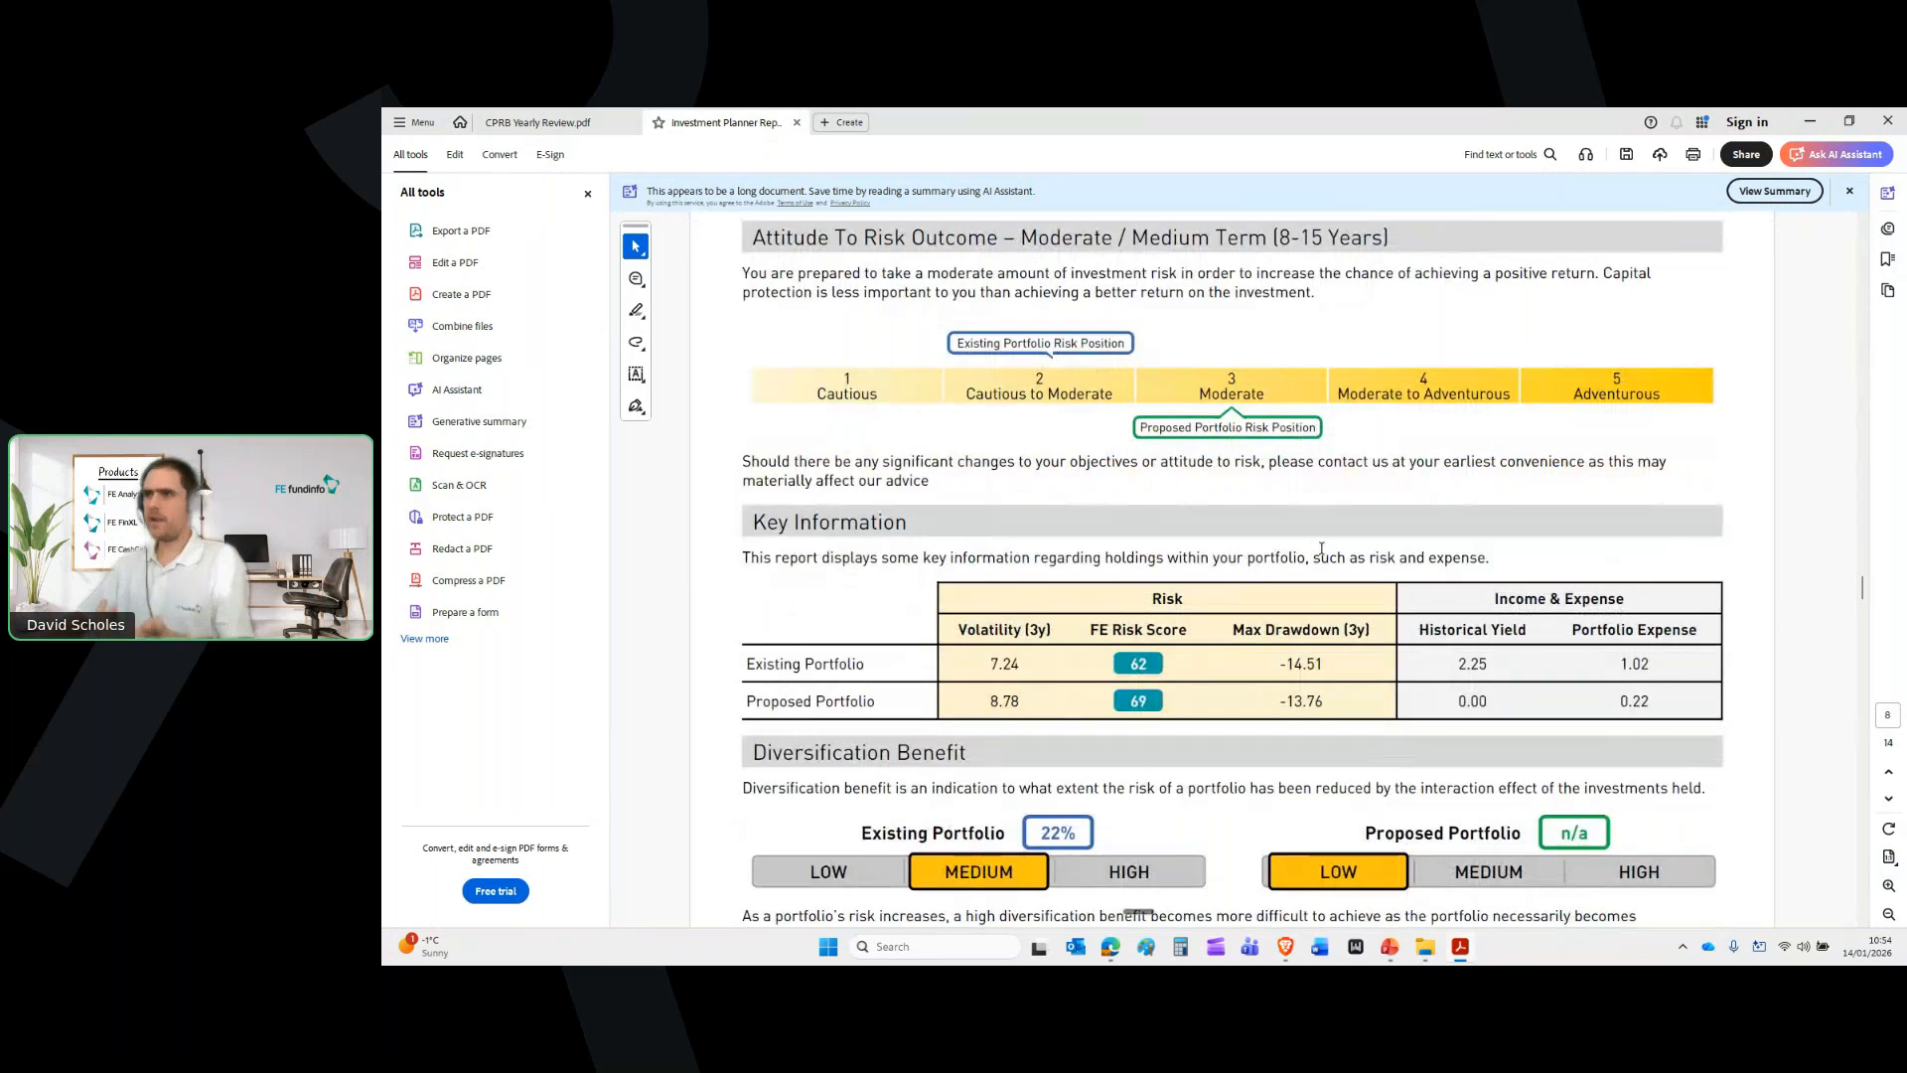
scroll(1311, 542, "down", 1)
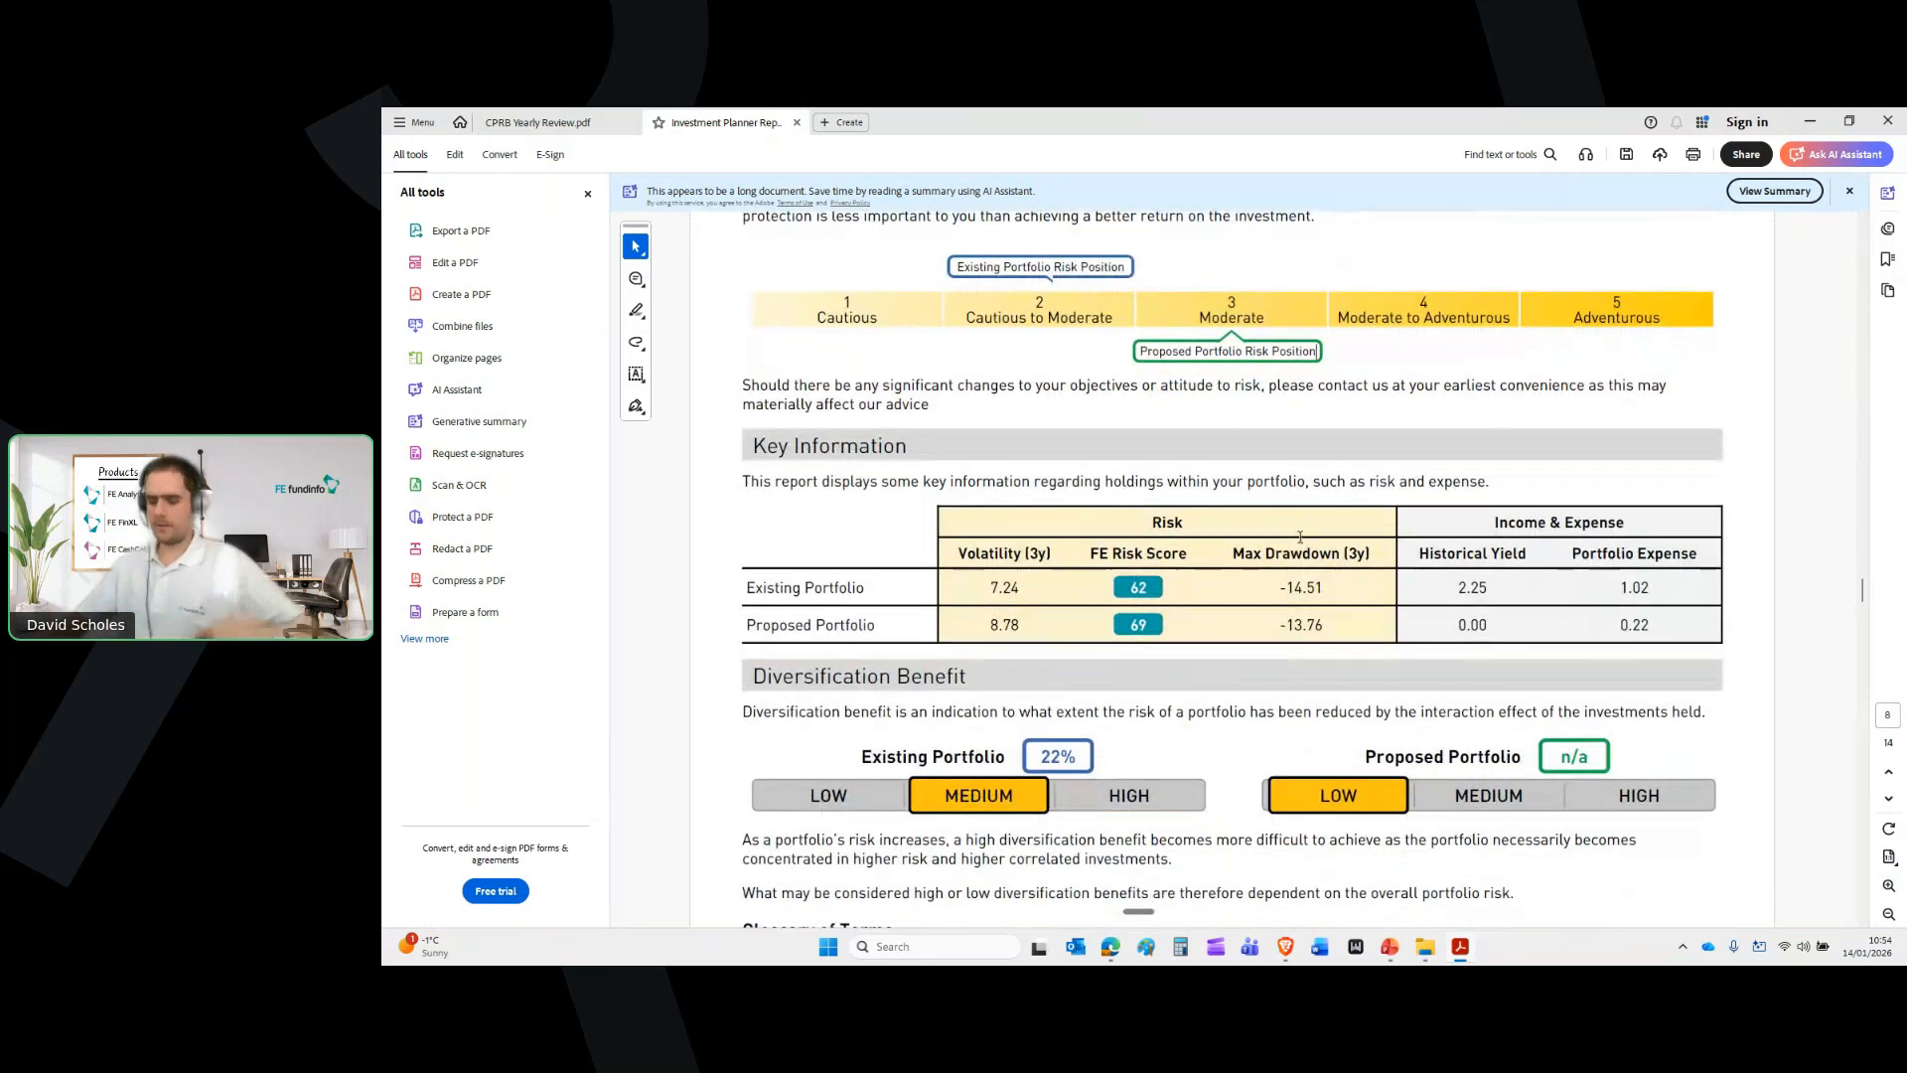
scroll(1300, 537, "down", 3)
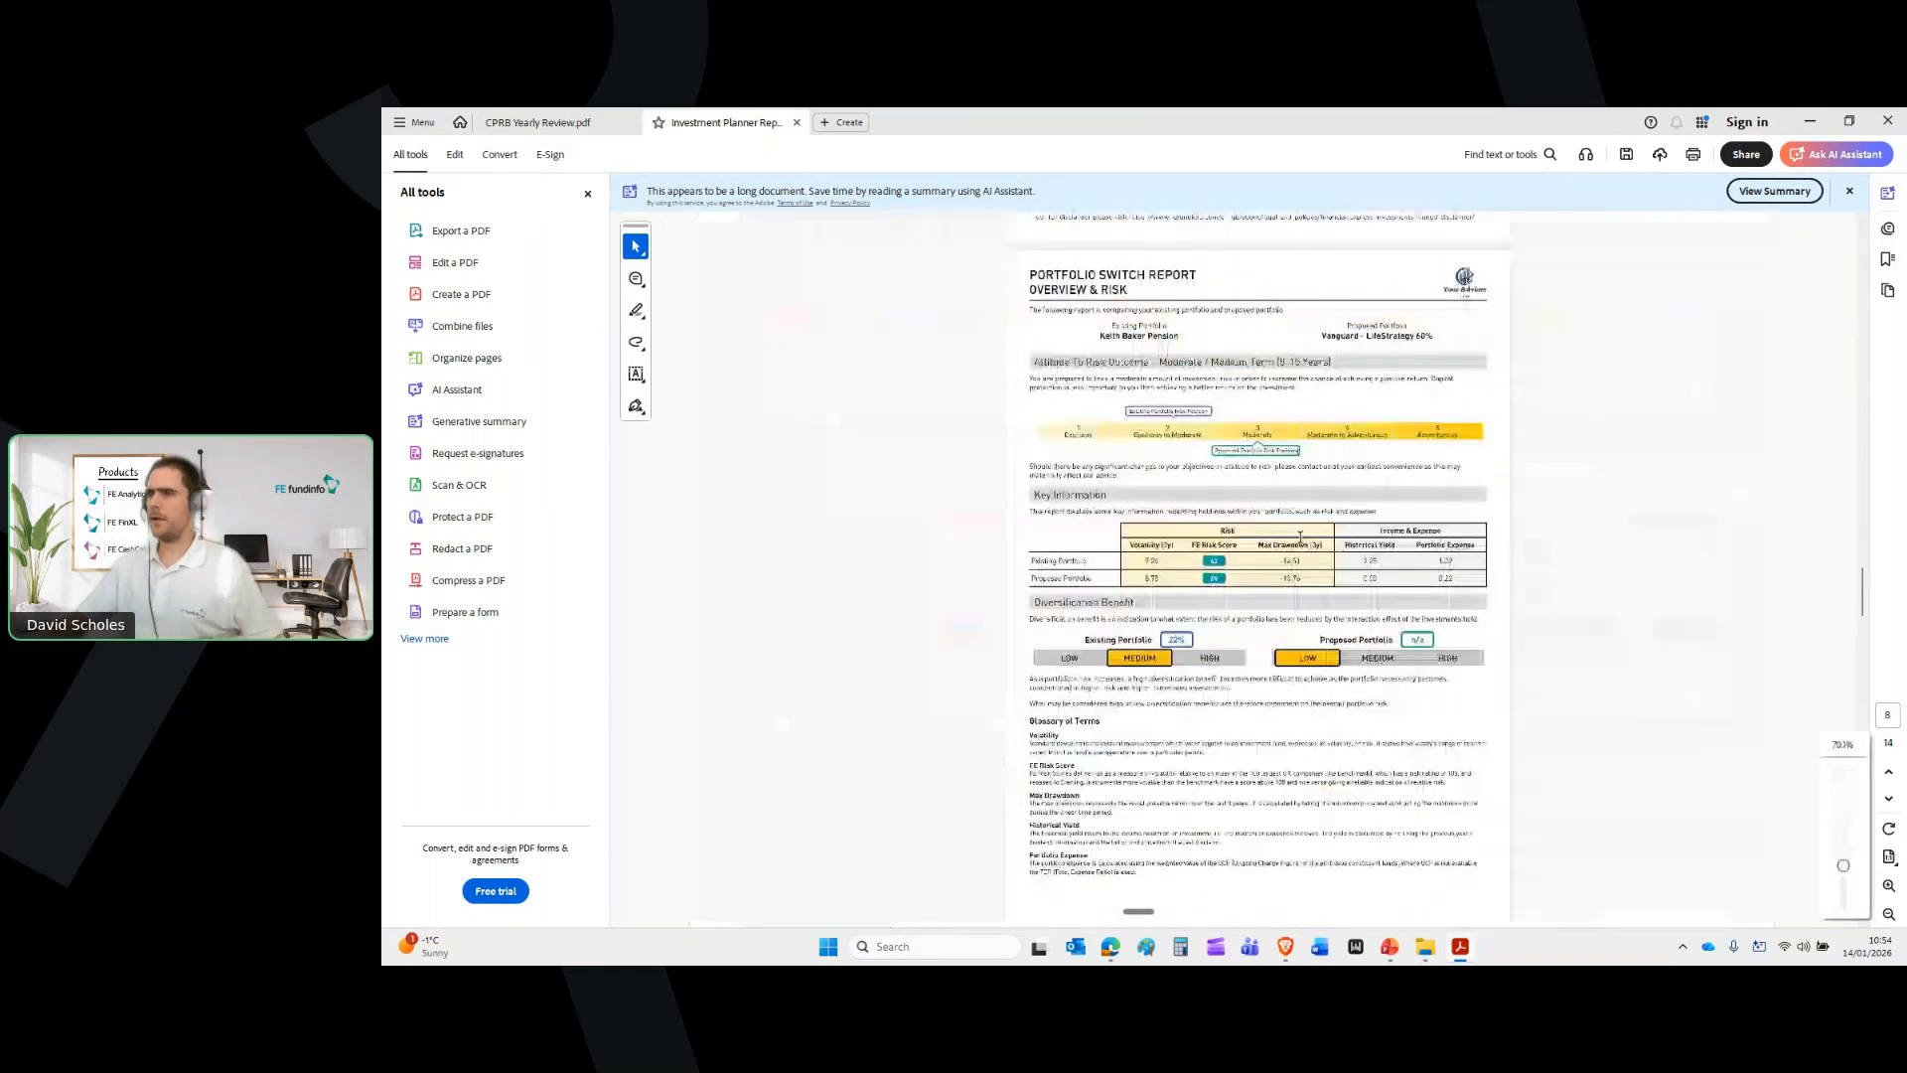
scroll(1338, 567, "down", 3)
scroll(1338, 567, "down", 6)
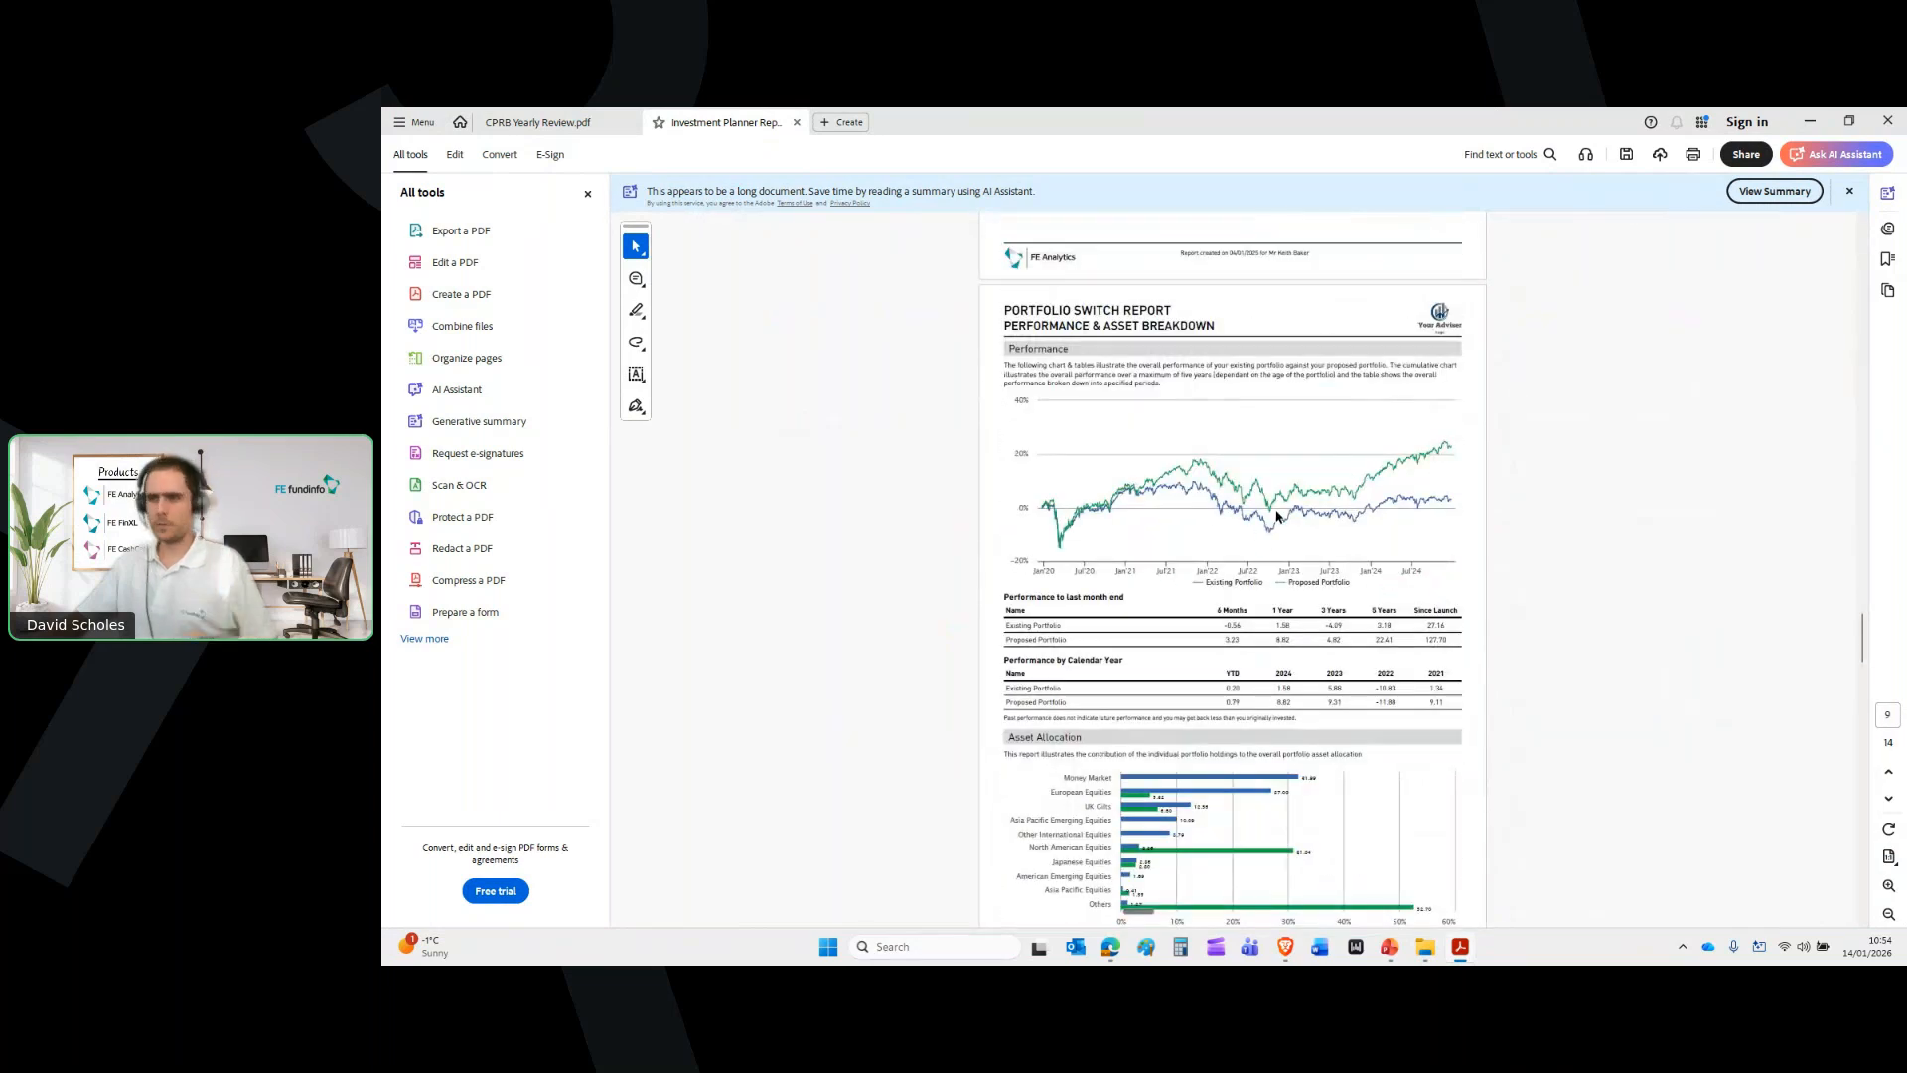
scroll(1279, 515, "down", 2)
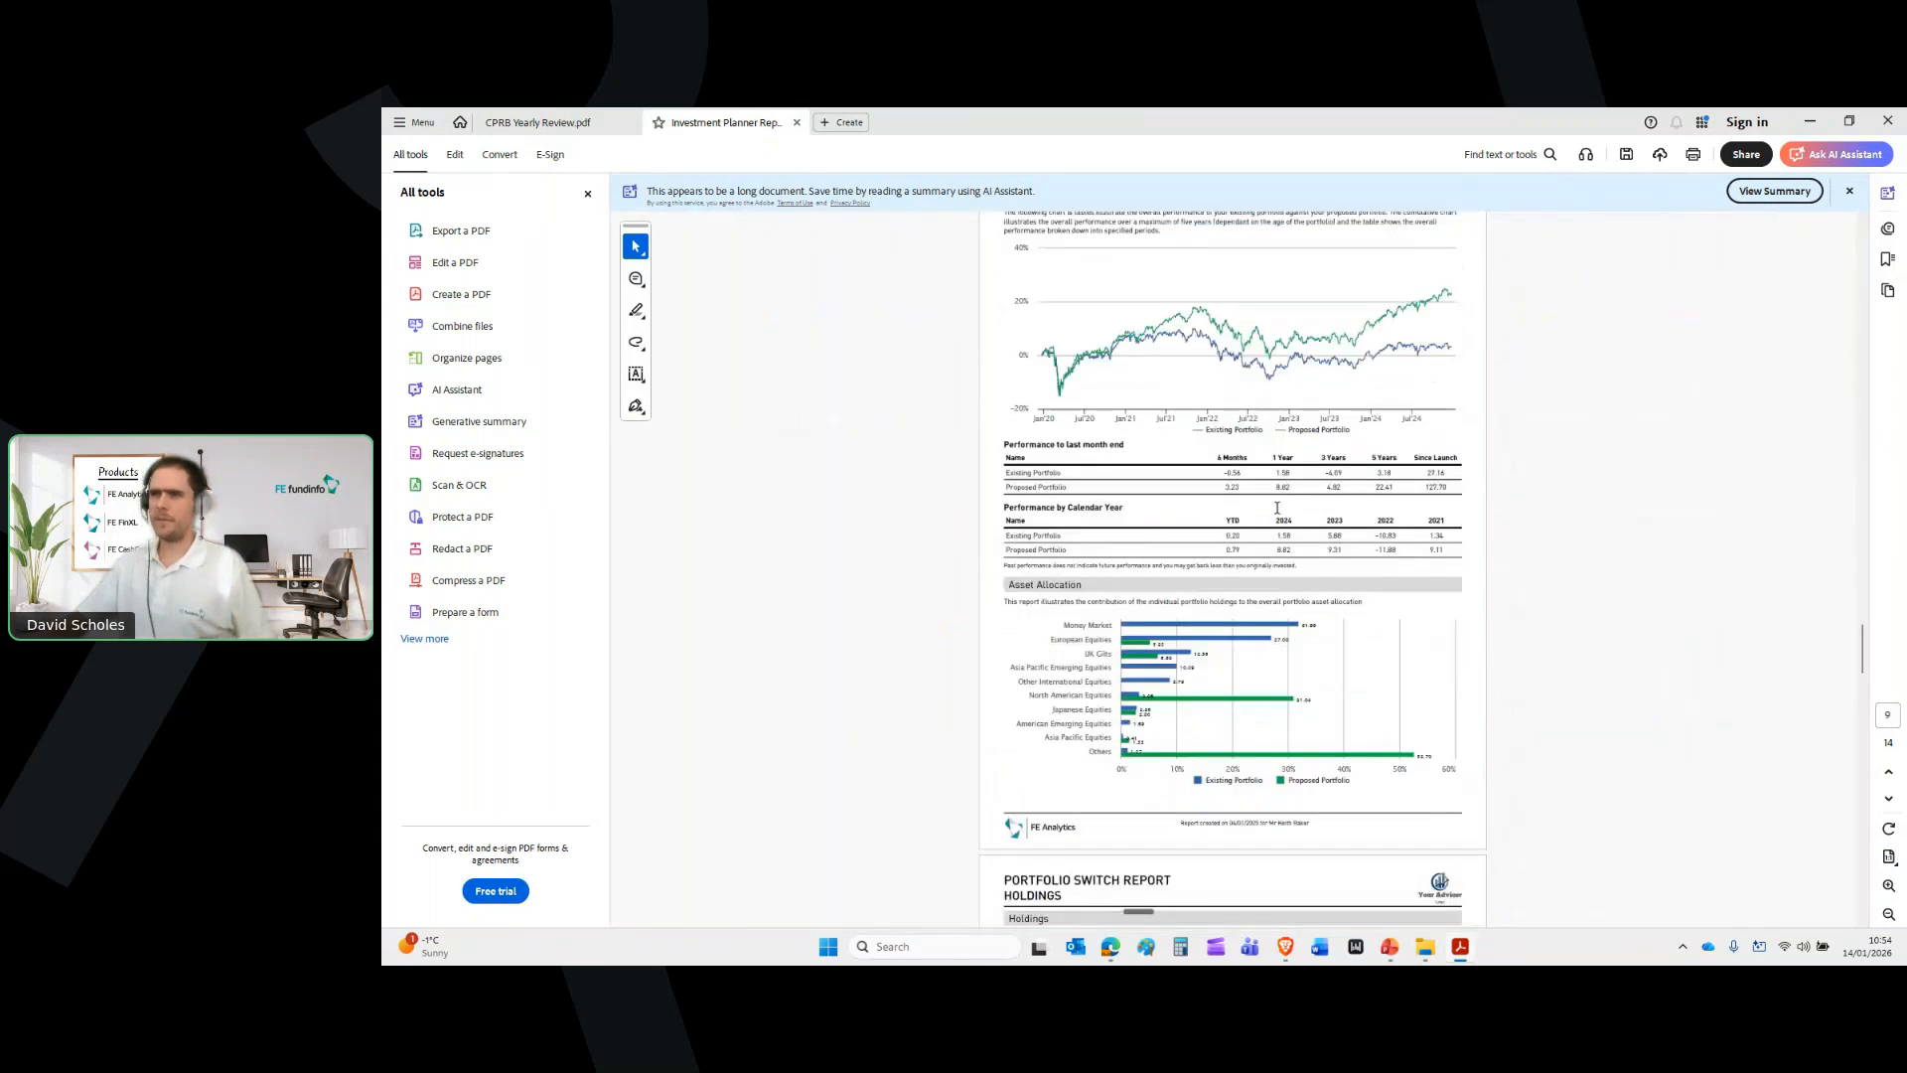
scroll(1278, 508, "down", 5)
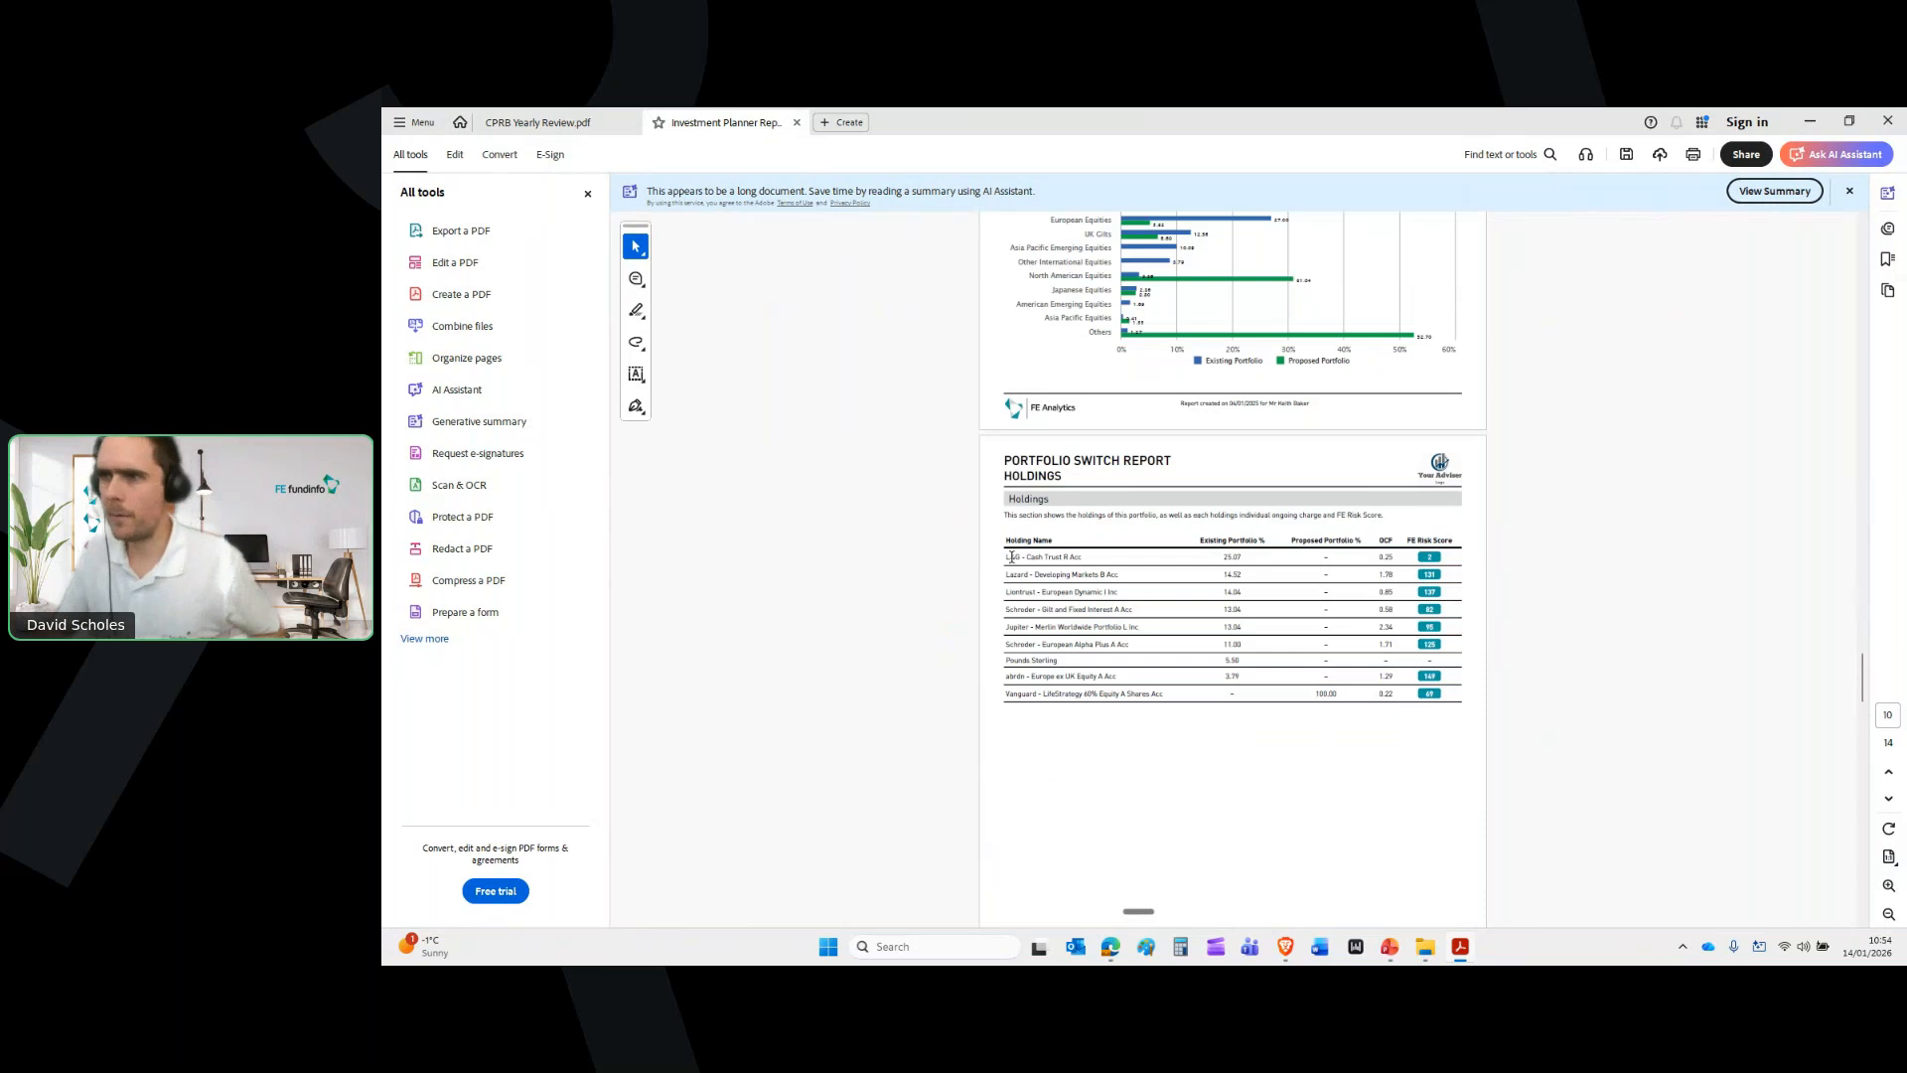
left_click_drag(1011, 557, 1105, 700)
left_click(1079, 757)
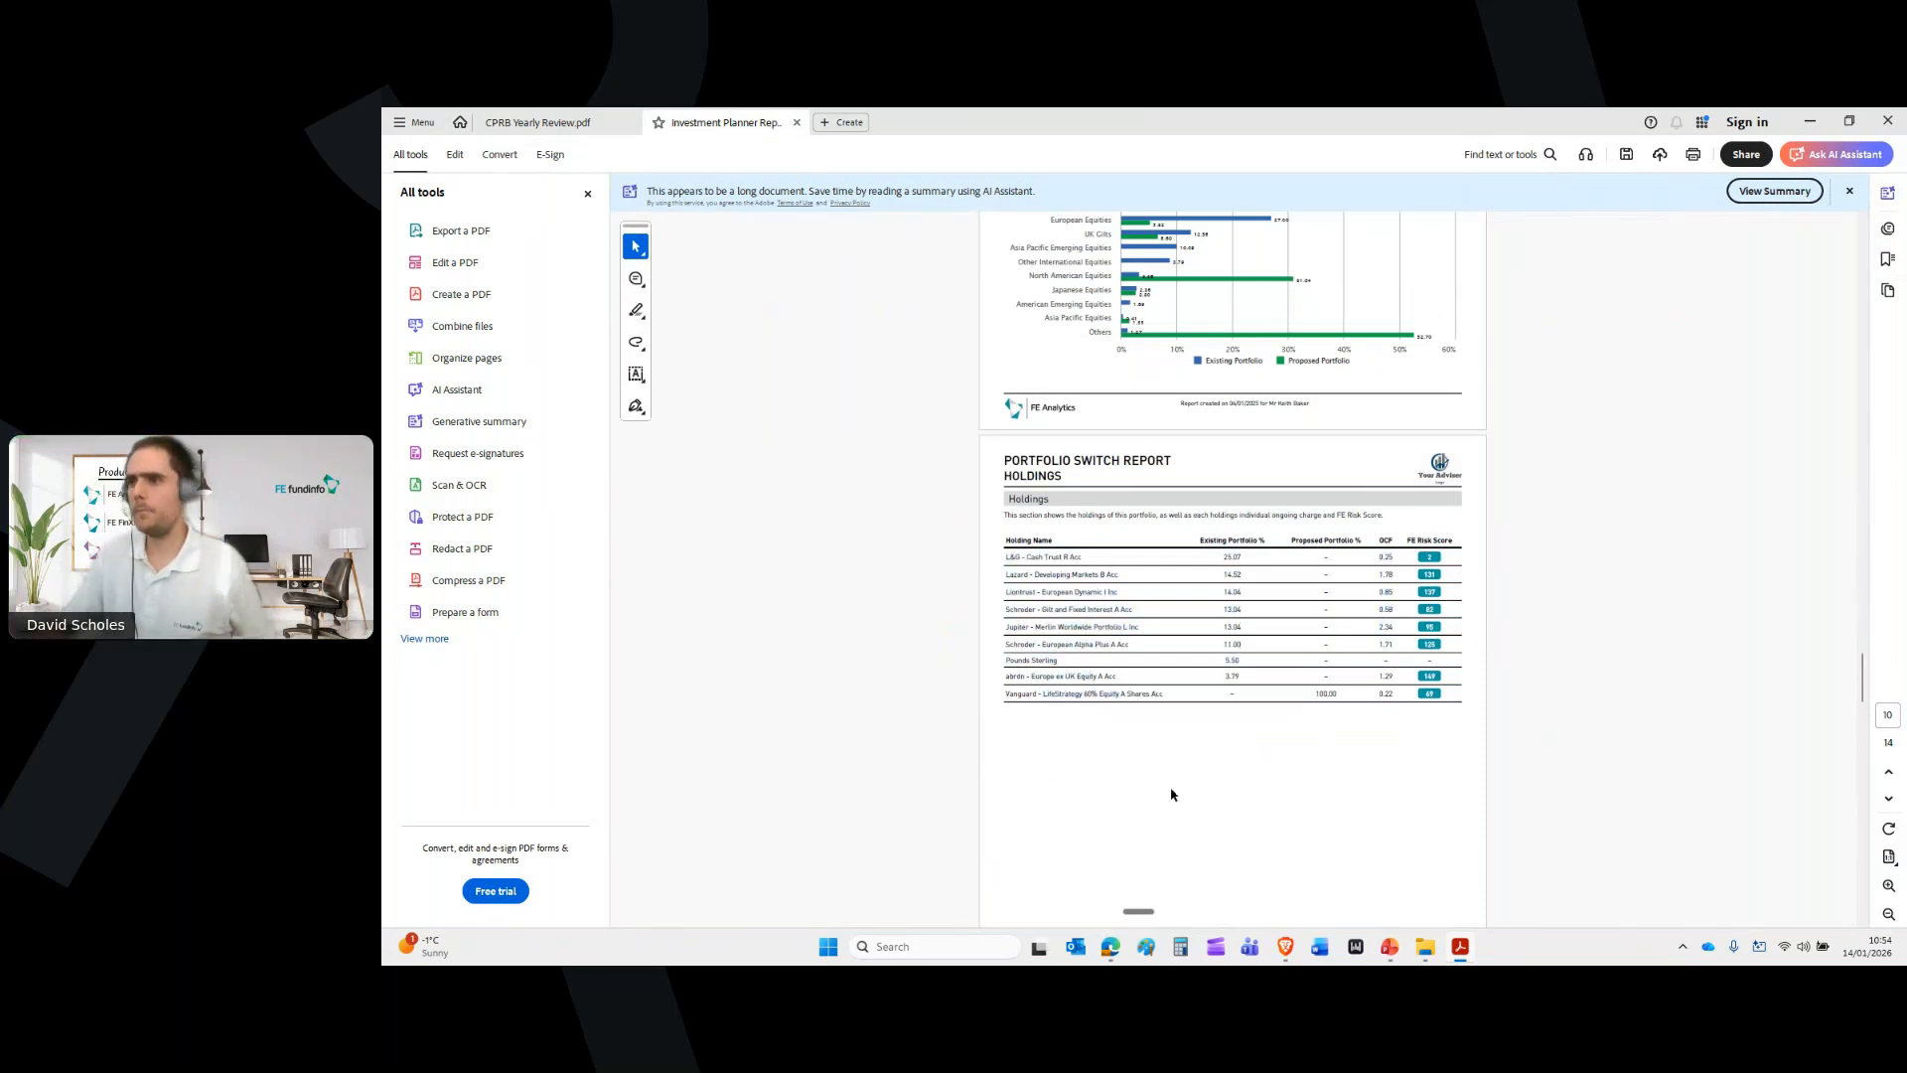
Switch back to the FE Analytics window in Brave
mouse_move(1285, 946)
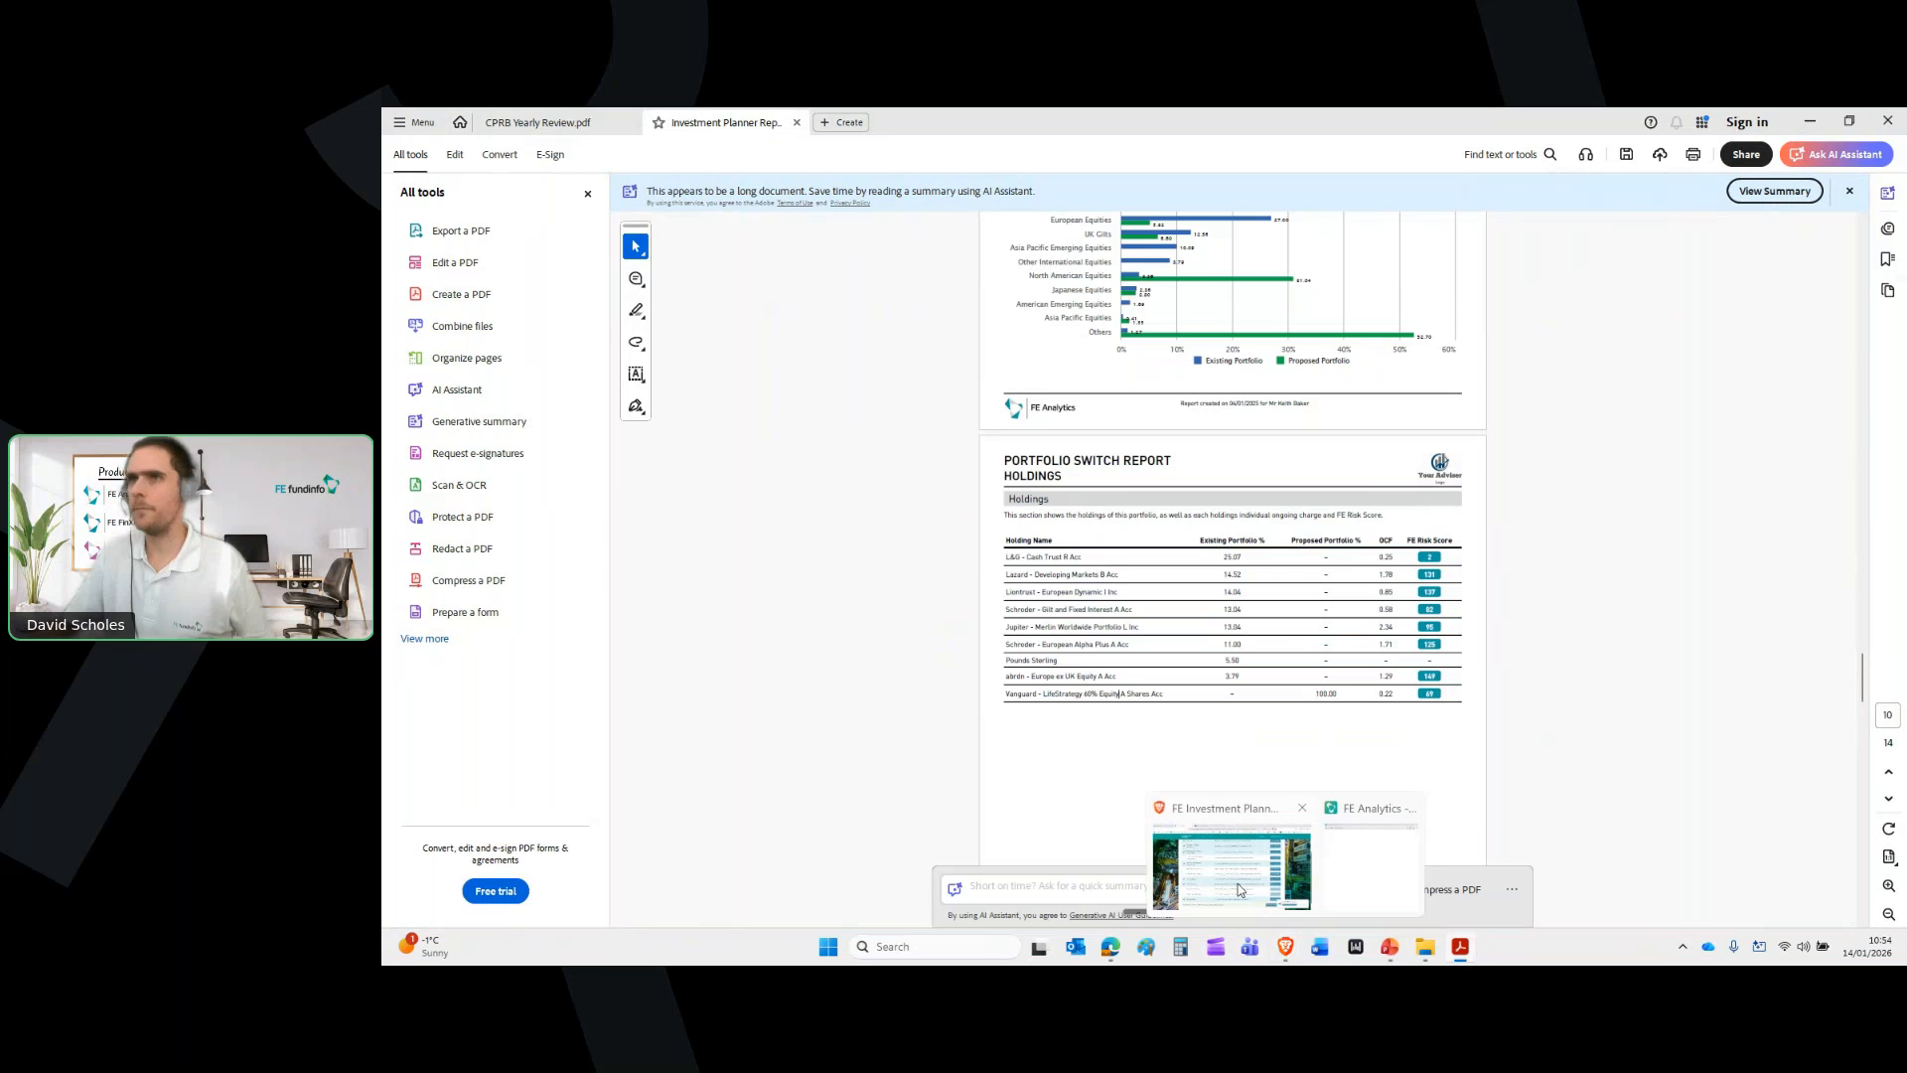
left_click(1239, 889)
left_click(447, 122)
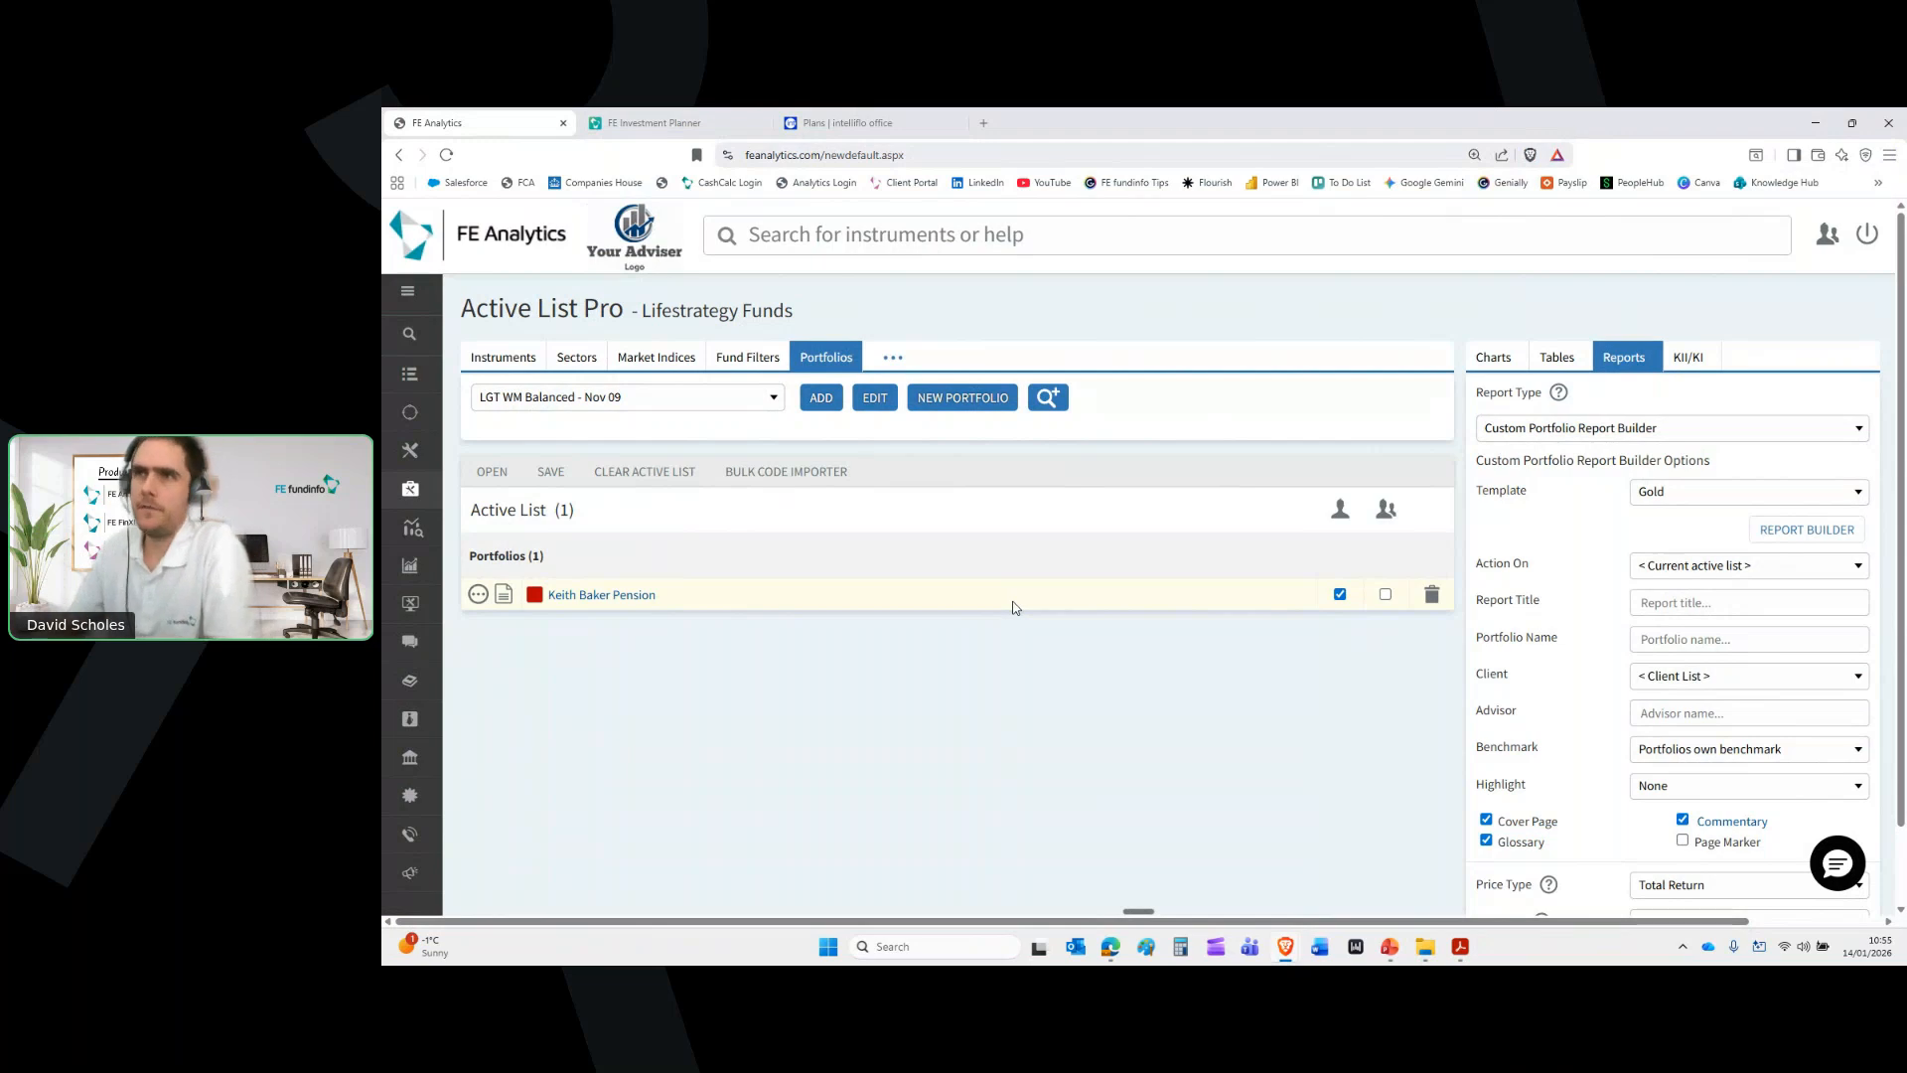
Close the FE Investment Planner and intelliflo office tabs, leaving only Active List Pro open
left_click(761, 124)
left_click(759, 124)
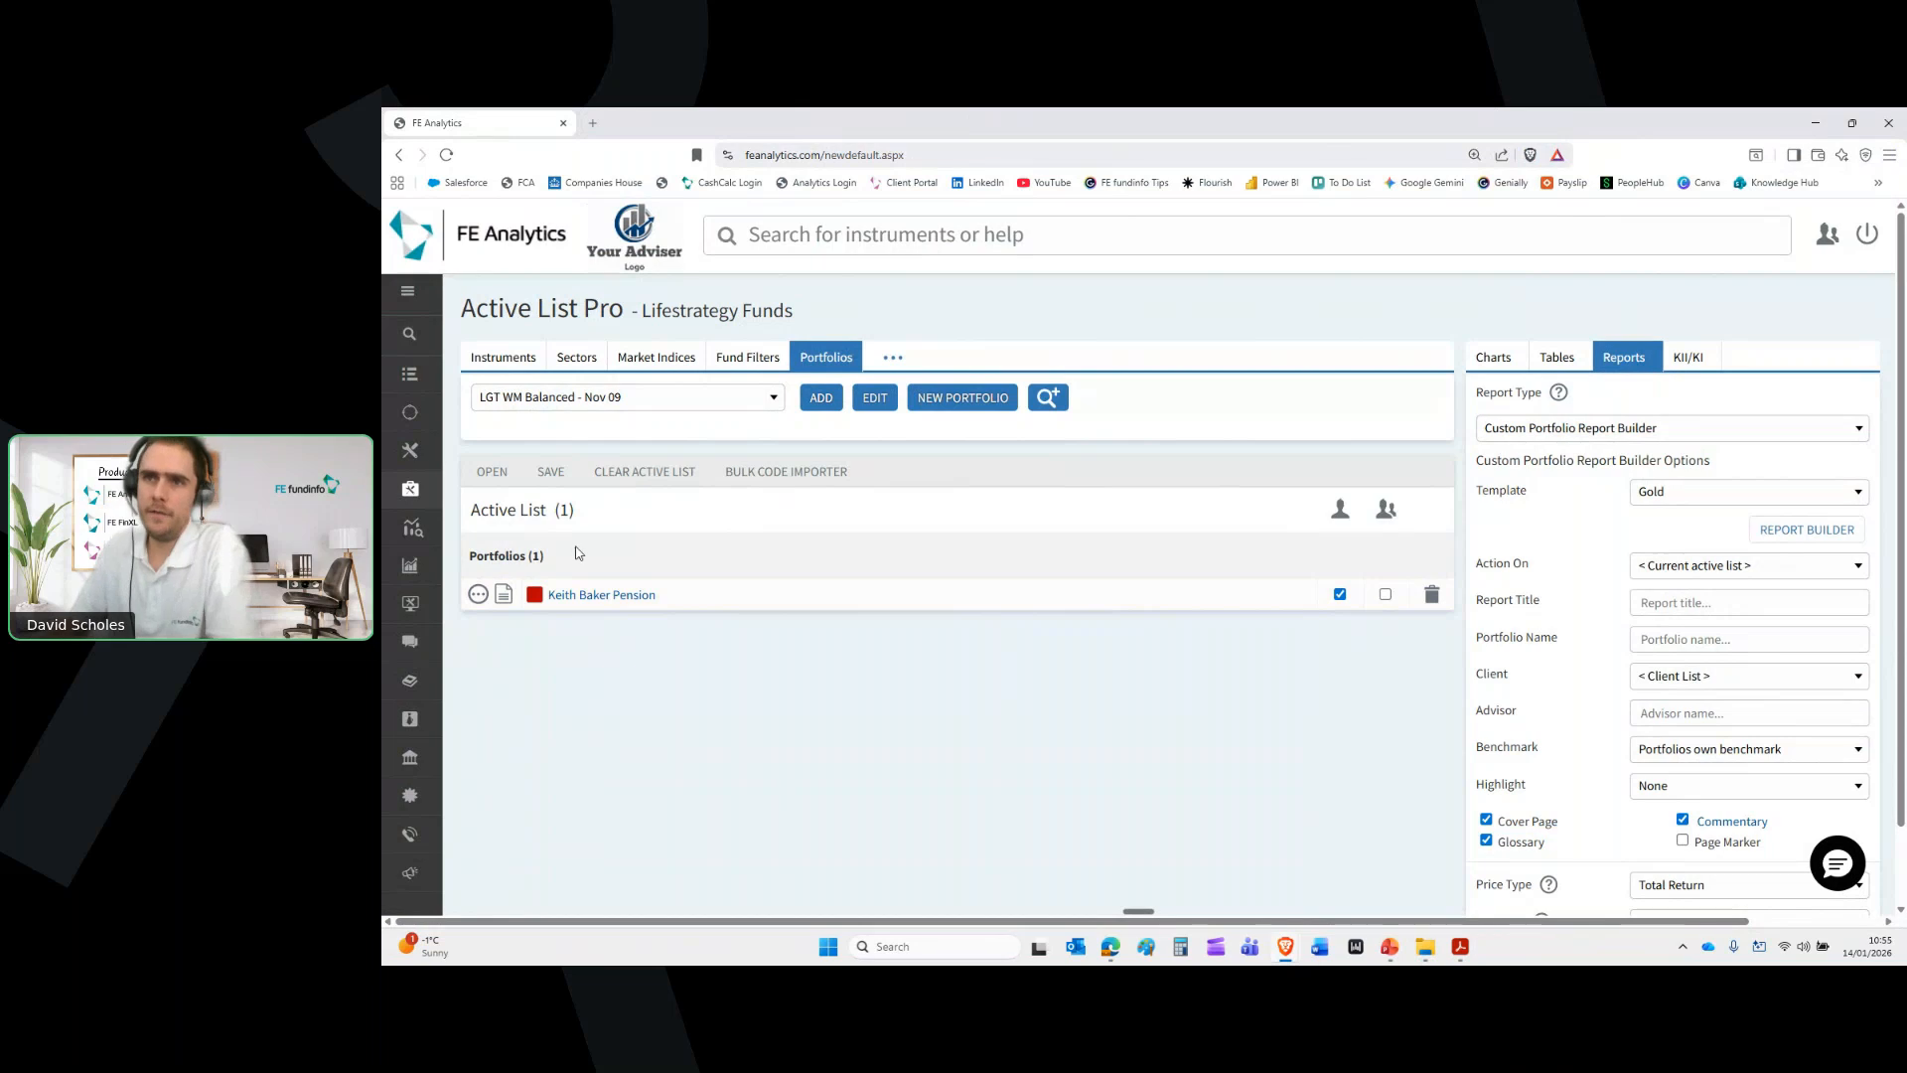
mouse_move(415, 463)
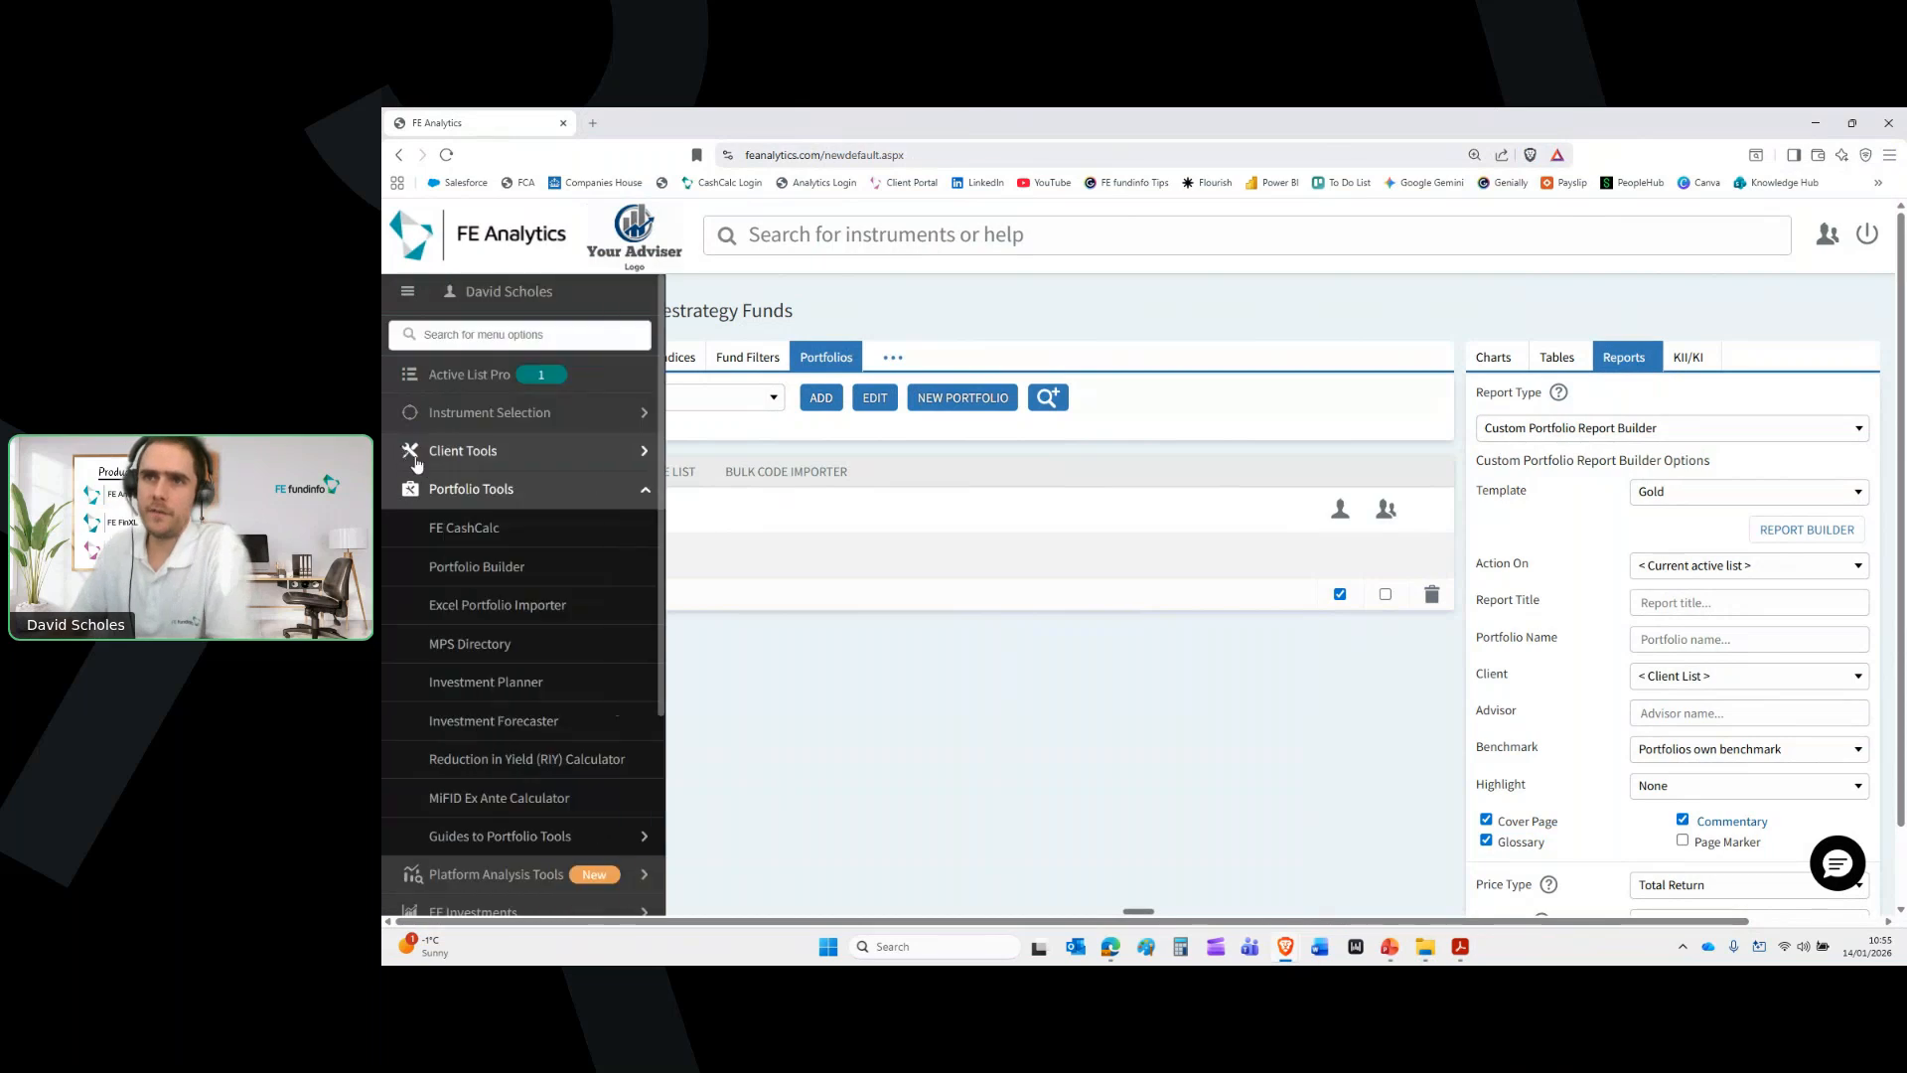
Launch FE CashCalc and open the couple's Current Situation forecast from their existing client record
left_click(480, 533)
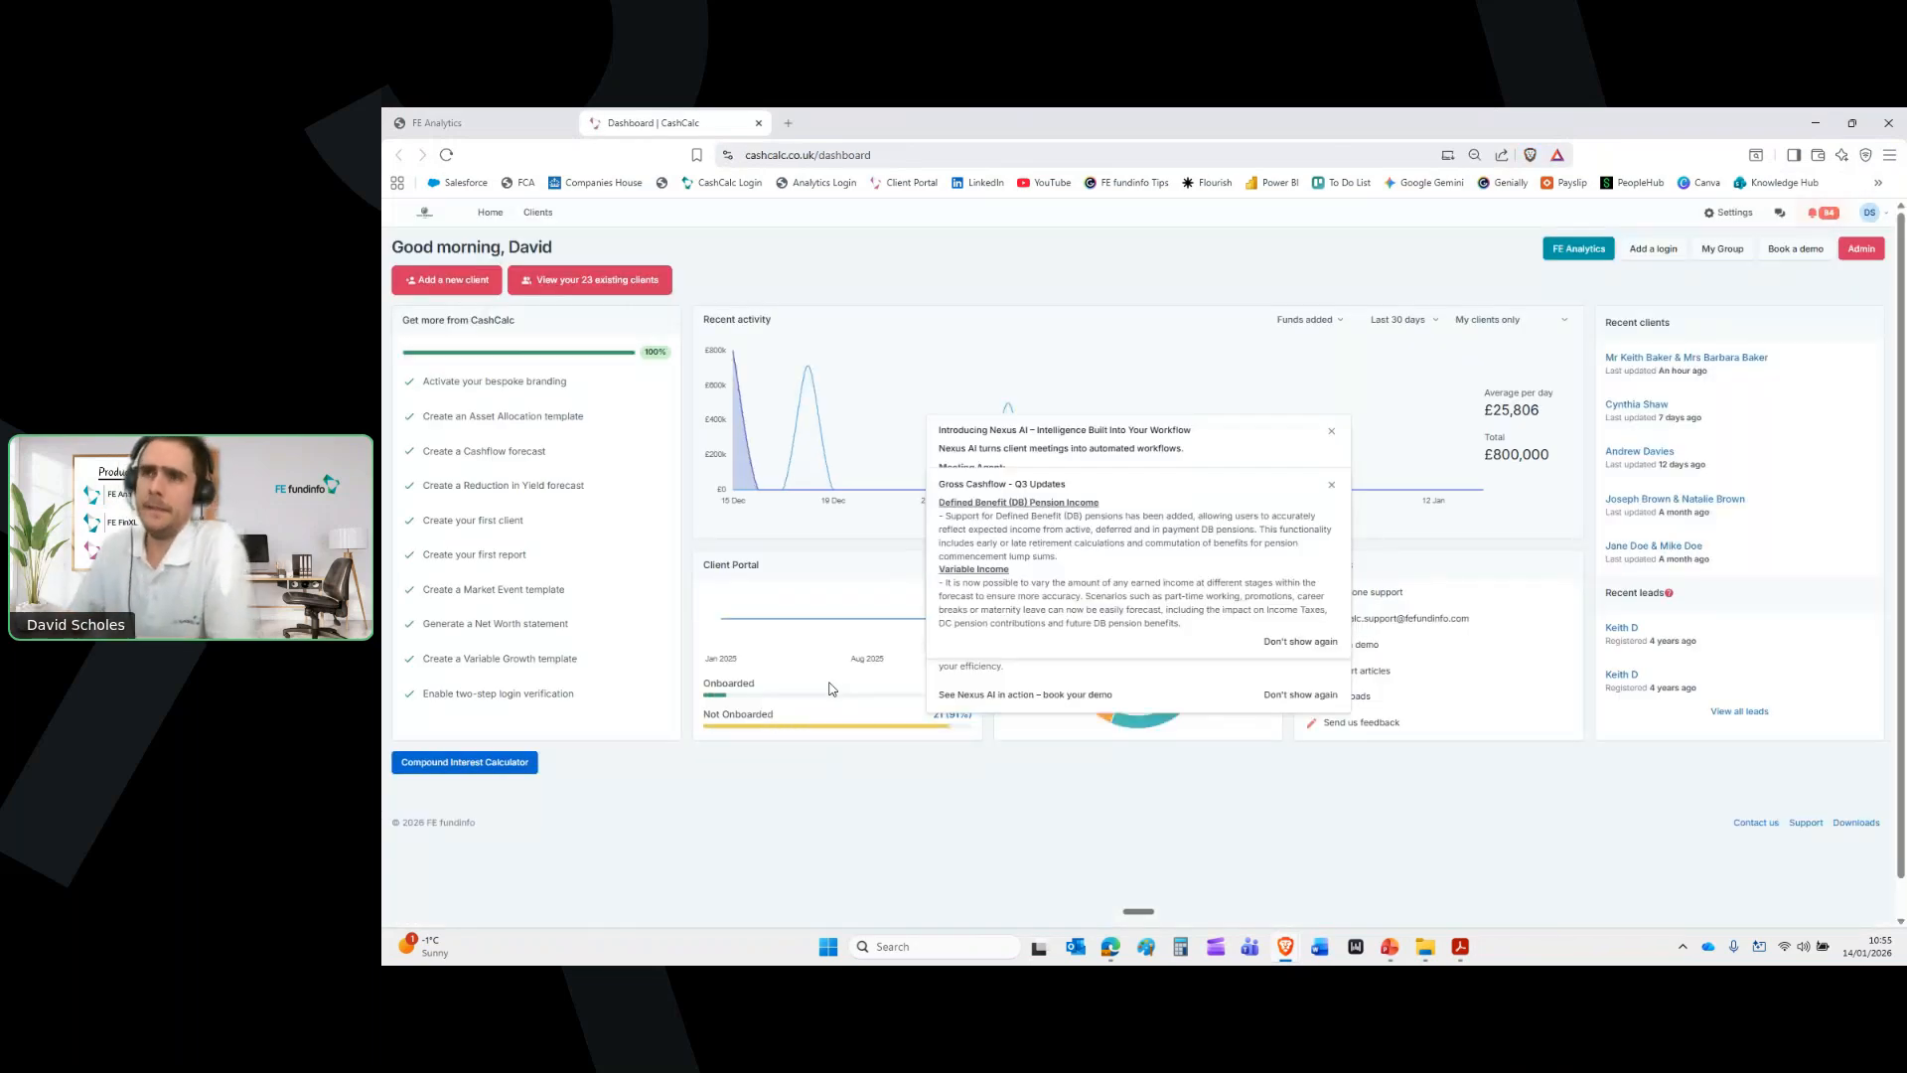
left_click(610, 287)
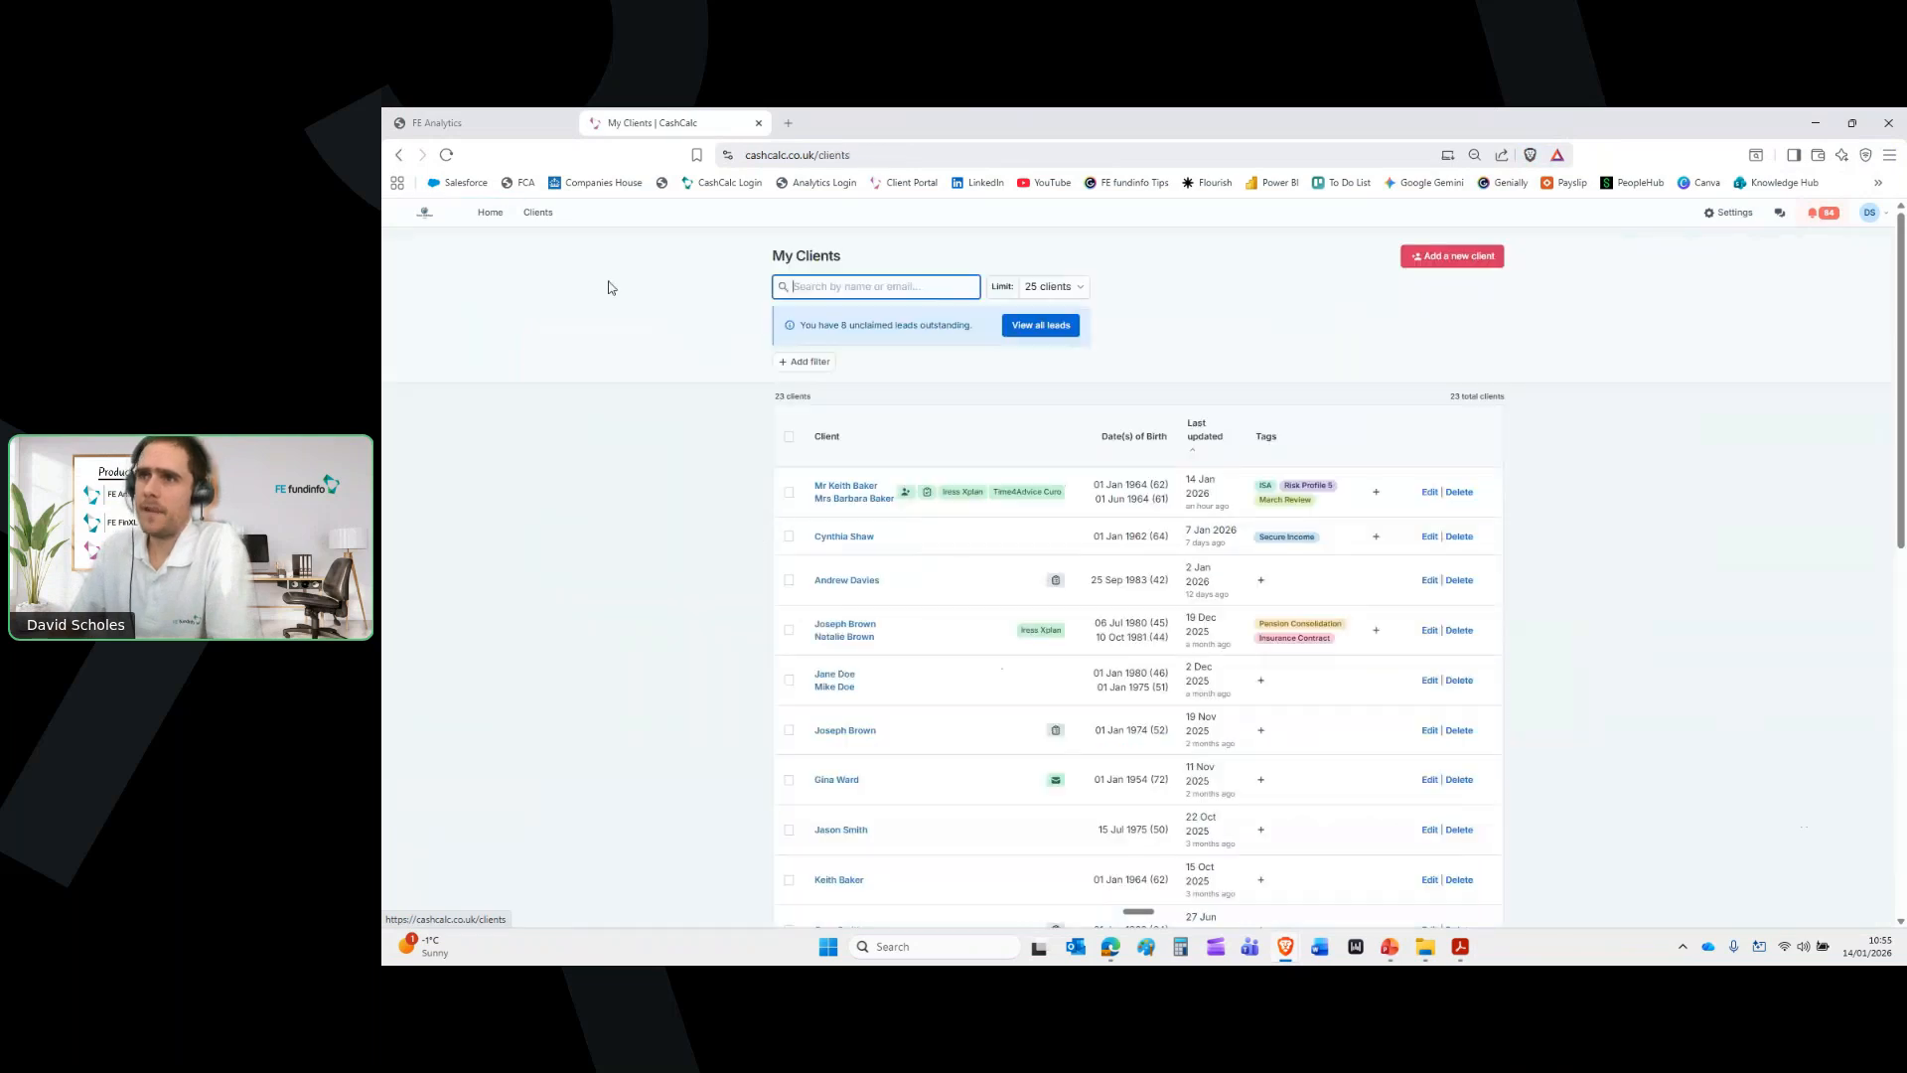
left_click(849, 494)
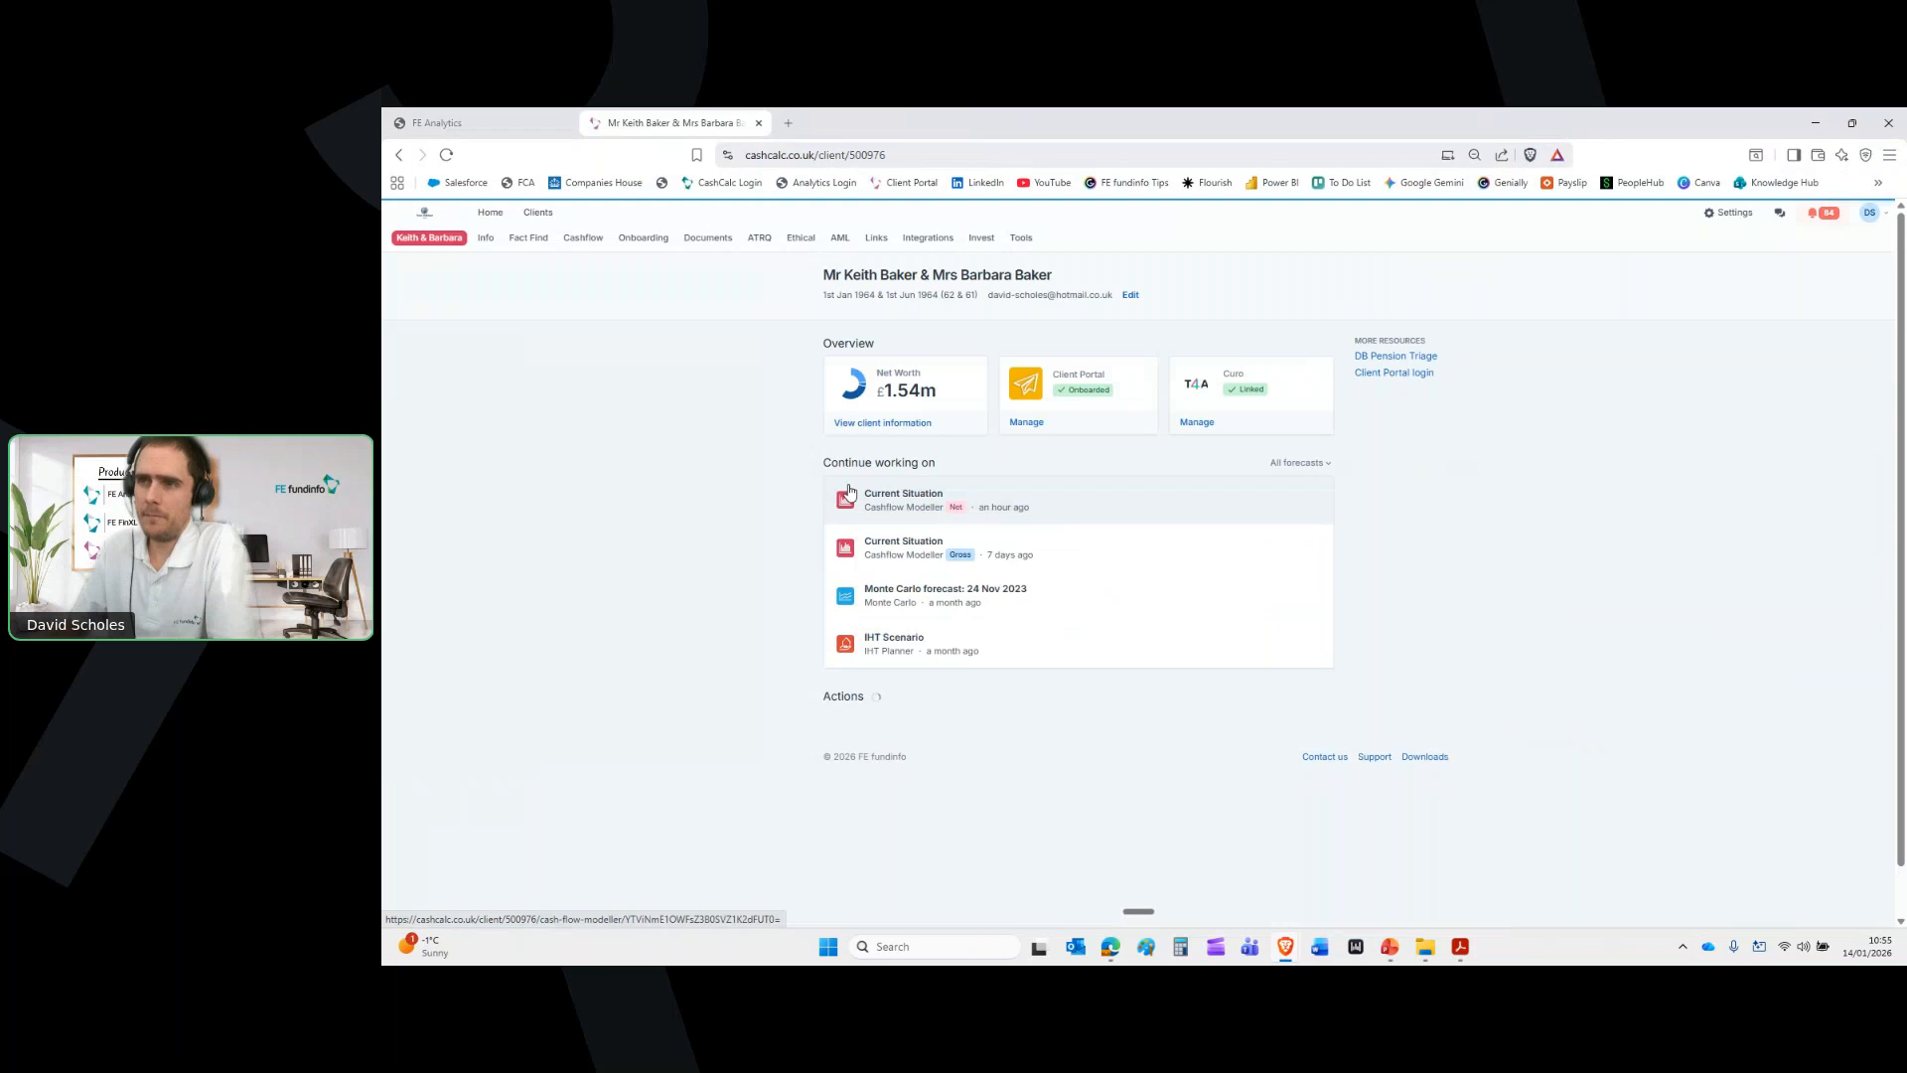
left_click(582, 239)
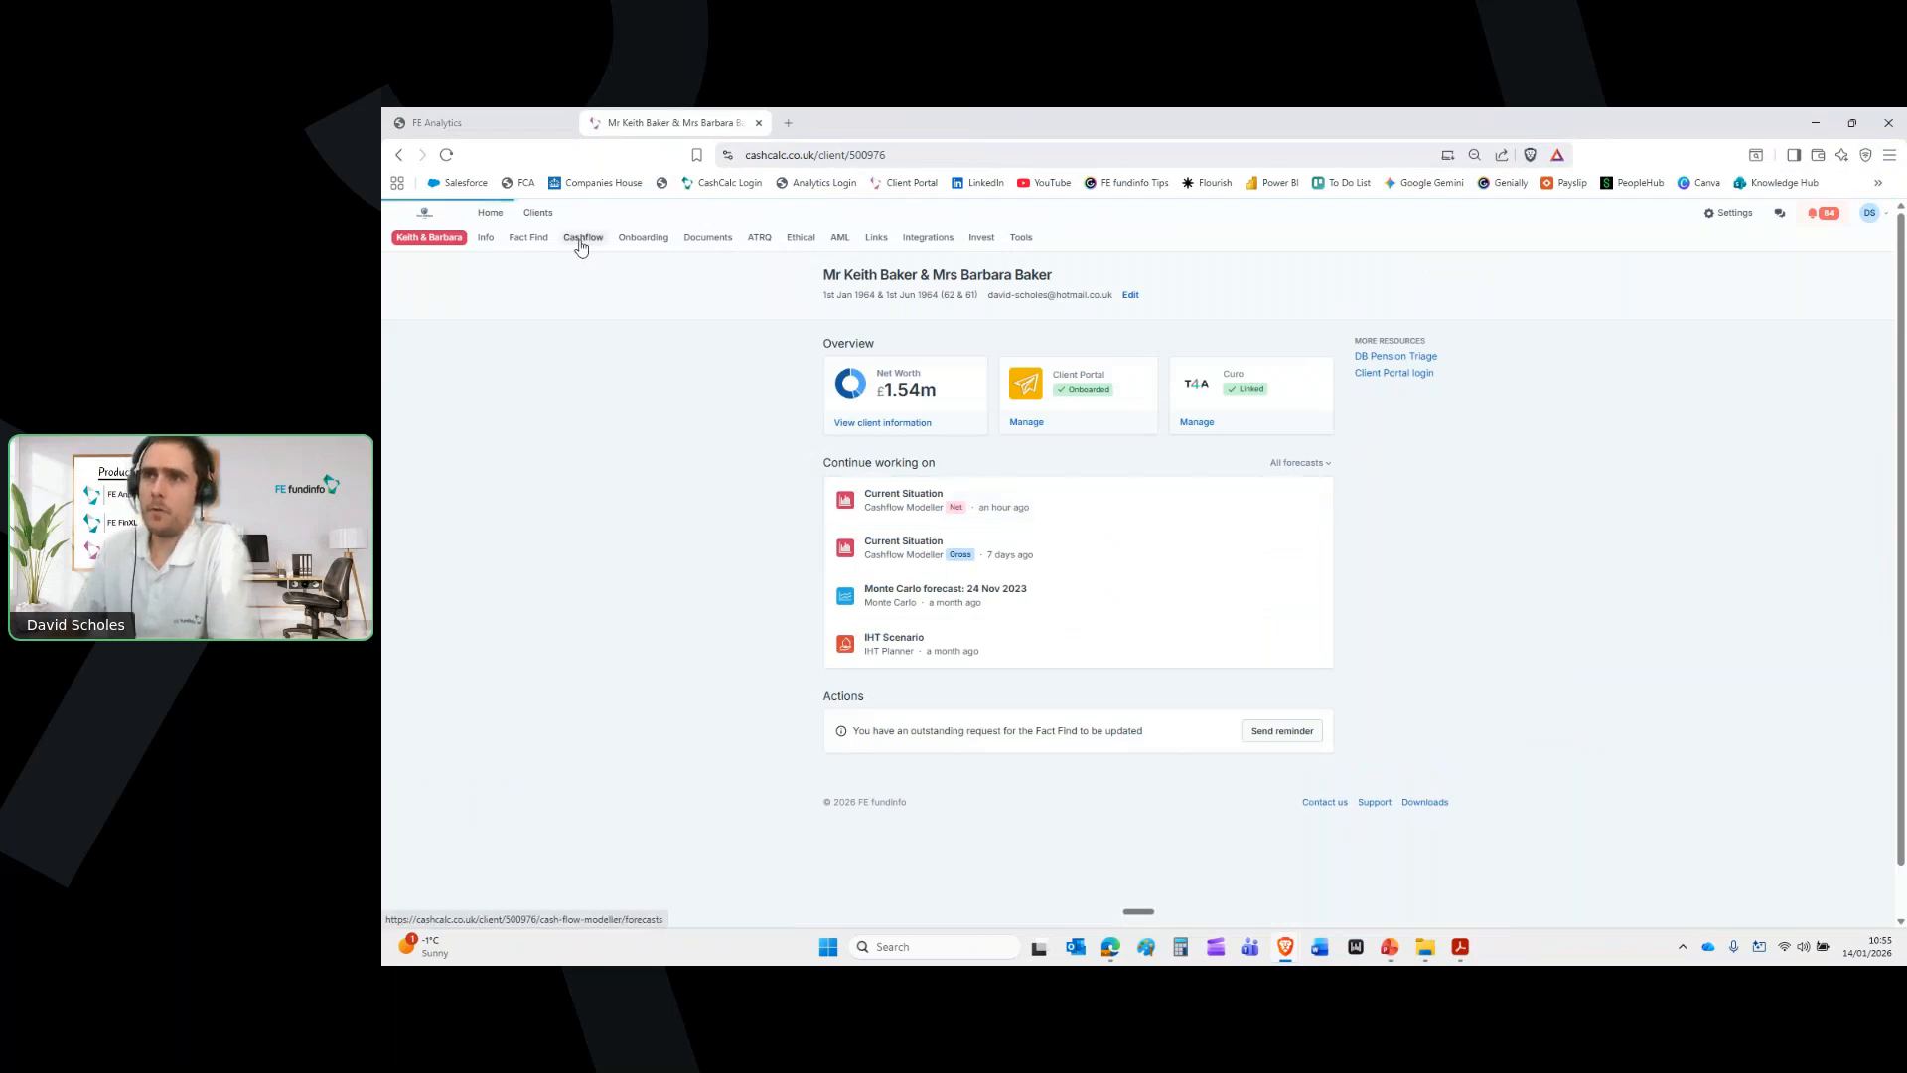
left_click(759, 442)
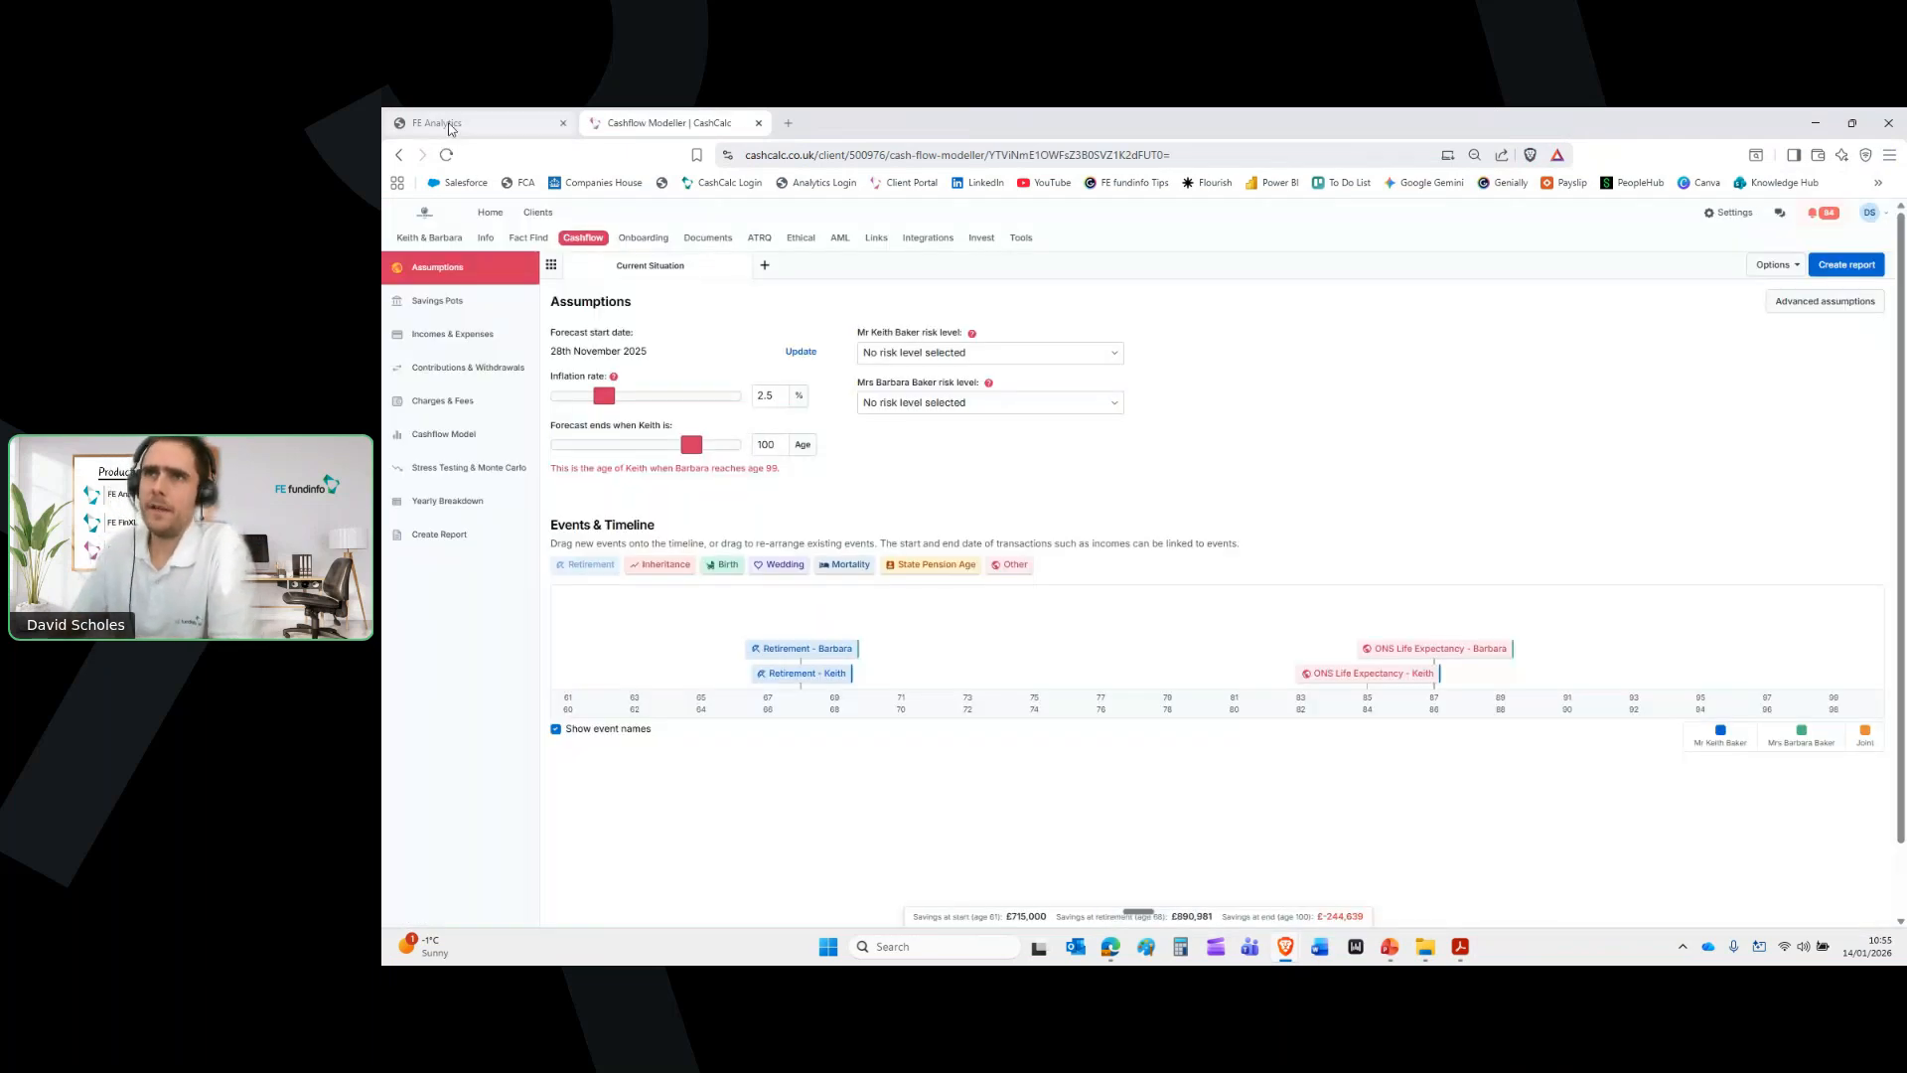
Review the savings pots, then view savings peaking at £890,081 near age 68 and turning negative at 93
left_click(449, 303)
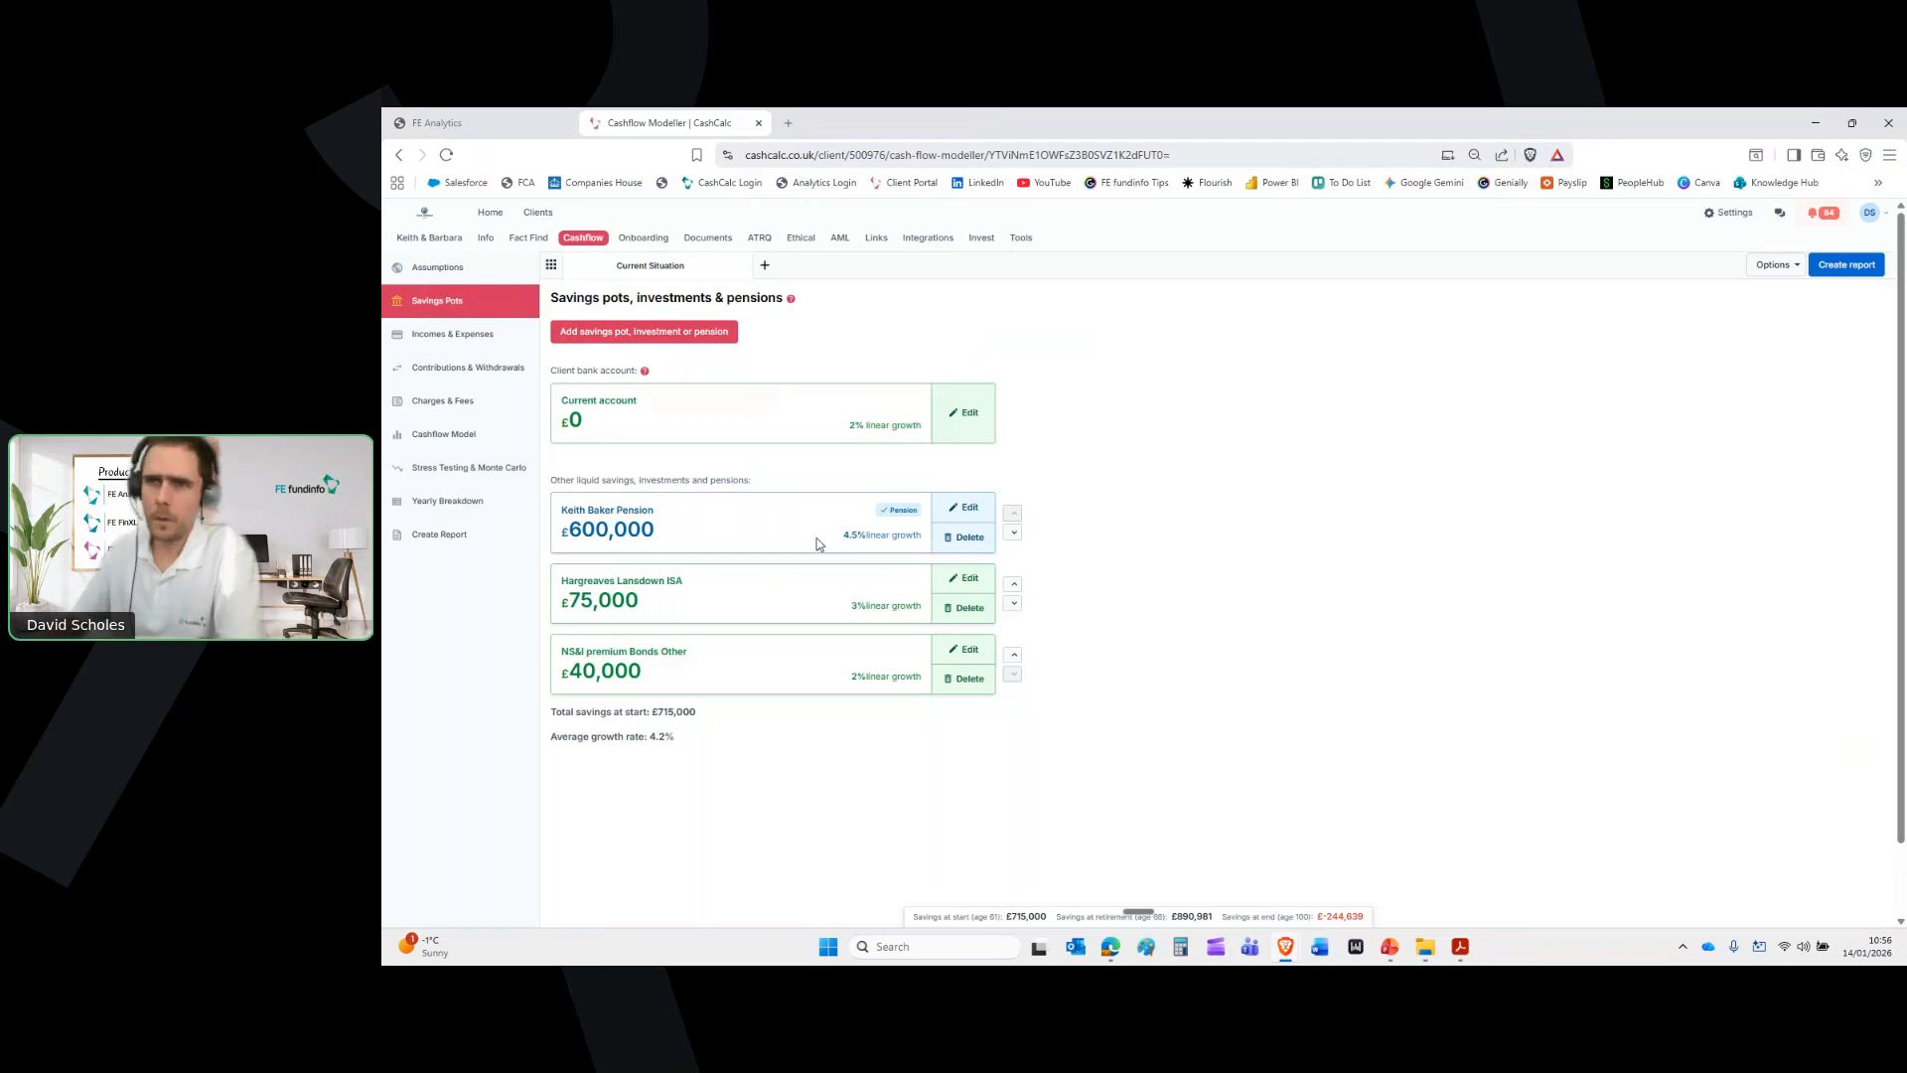
left_click(476, 447)
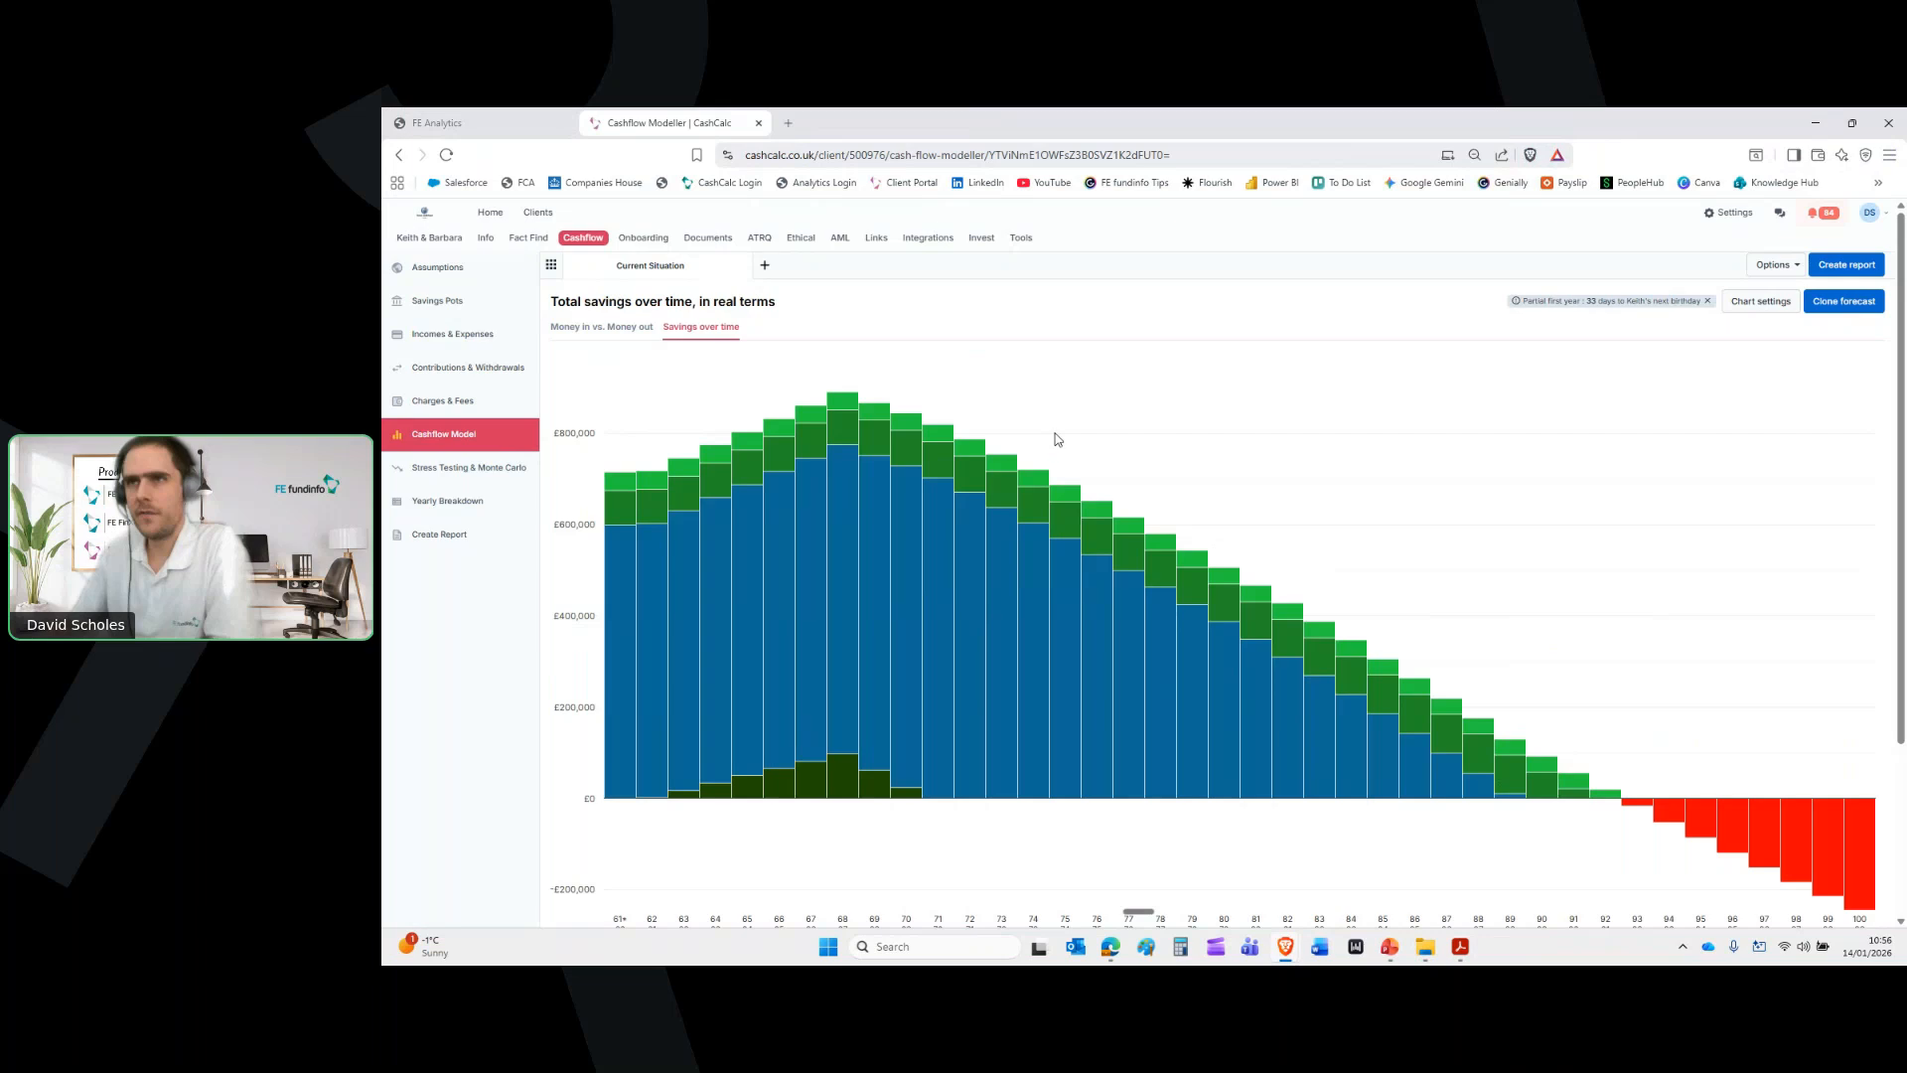
Find the client's pension portfolio, open it maximised in Portfolio Builder, then return to CashCalc Savings Pots
left_click(457, 117)
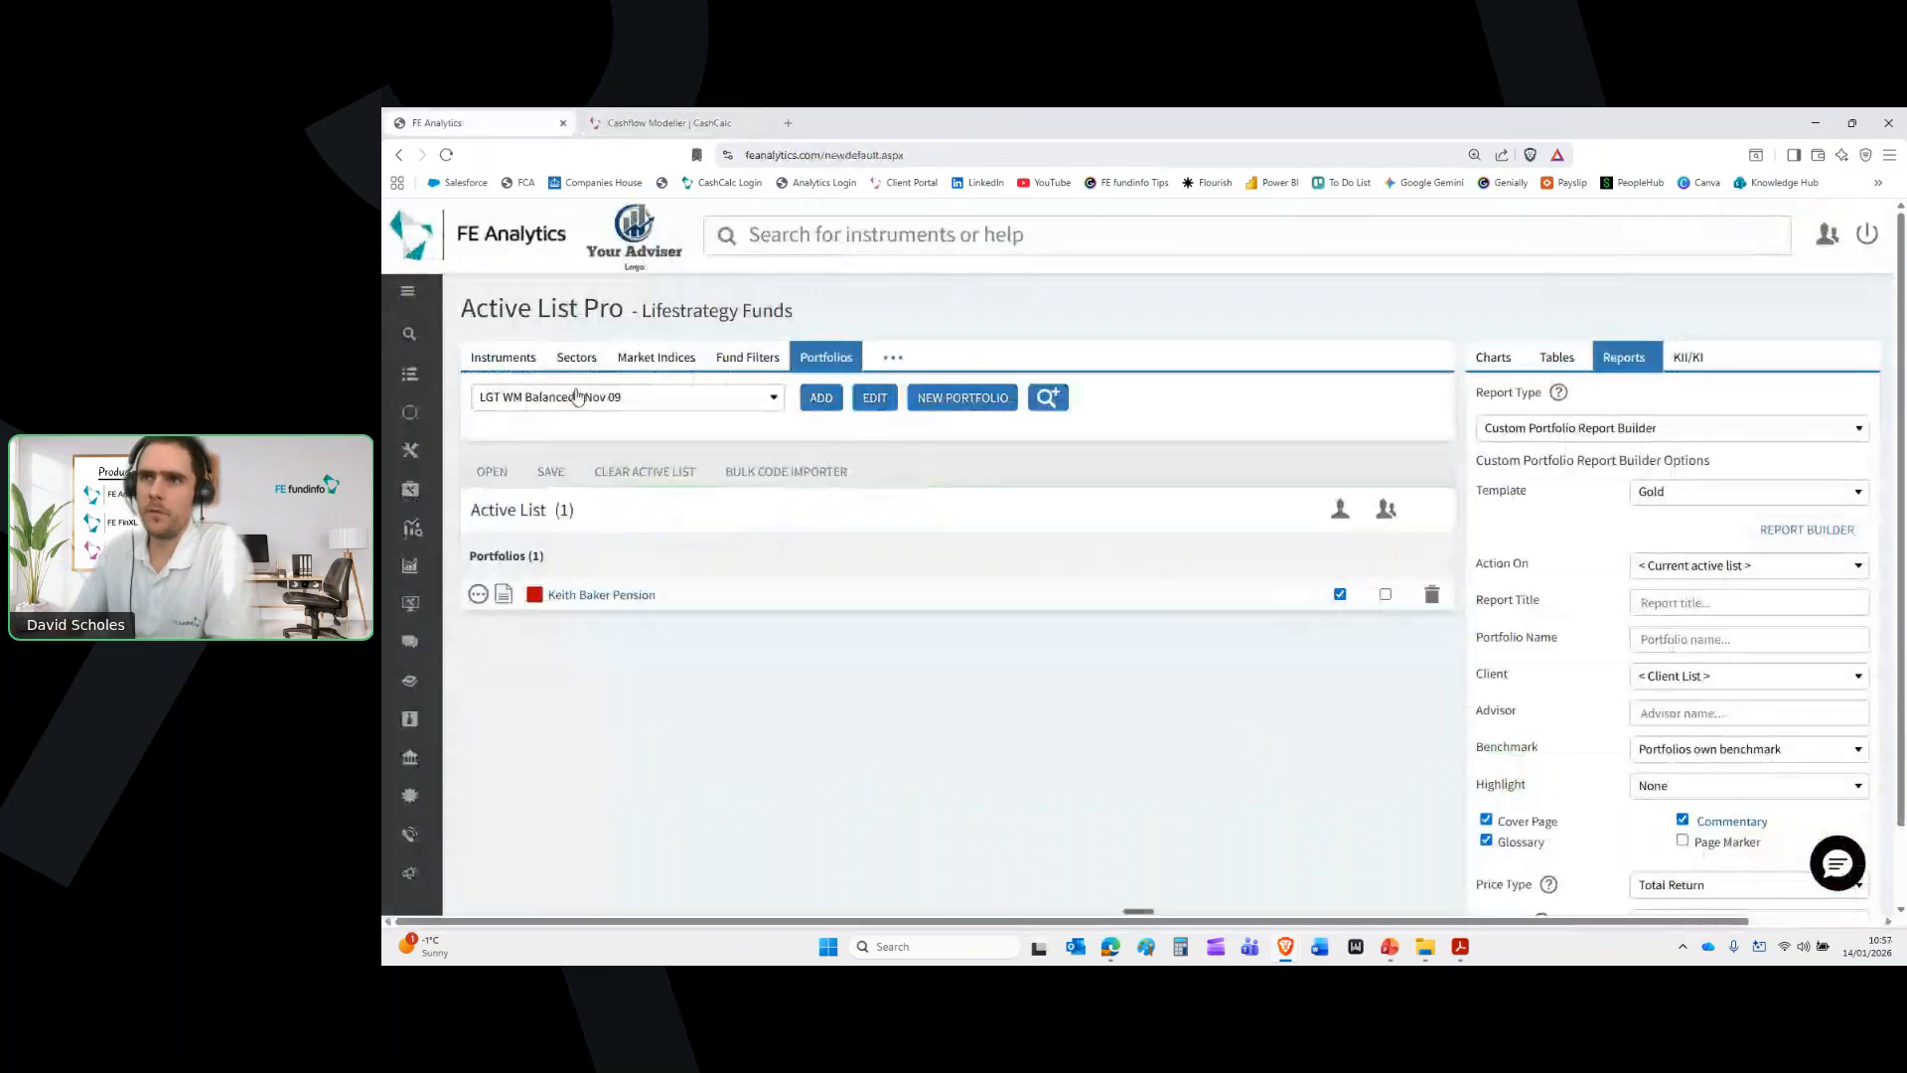
left_click(672, 396)
type("keith ba")
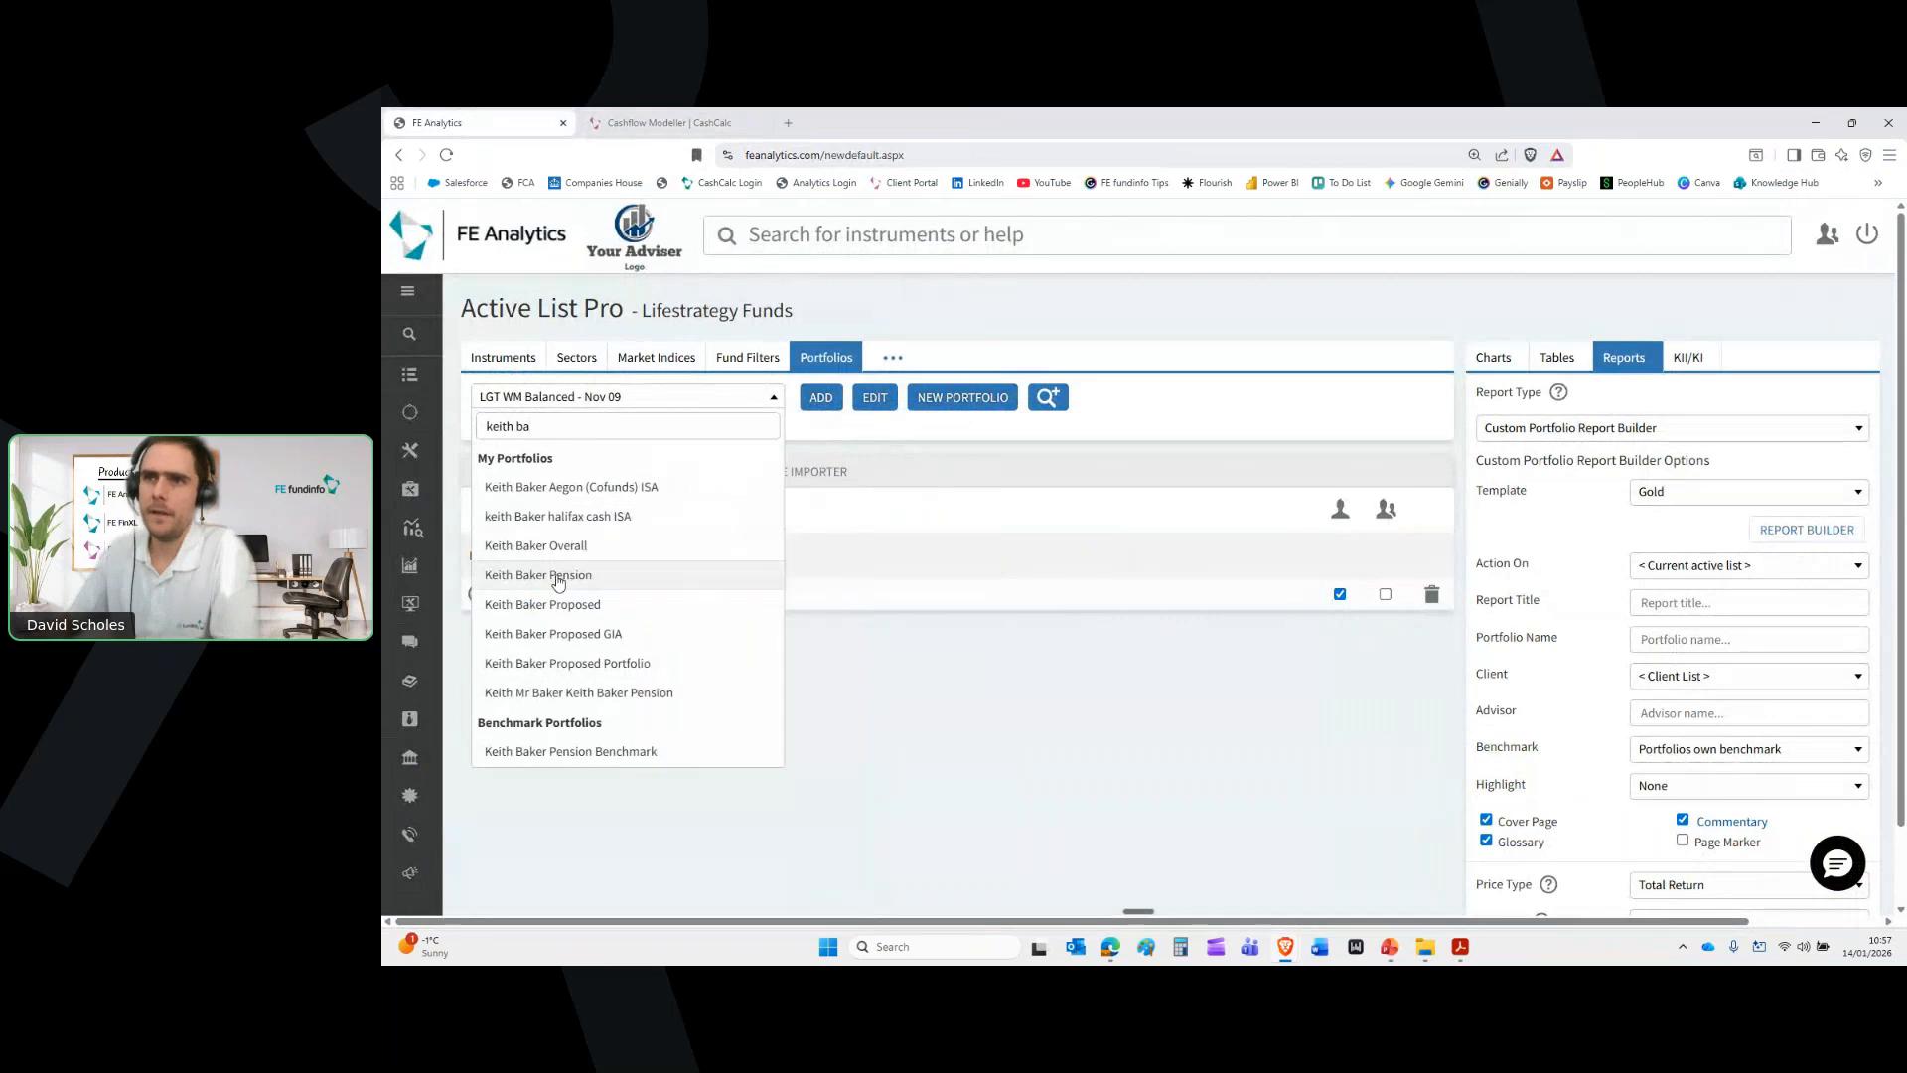
left_click(559, 578)
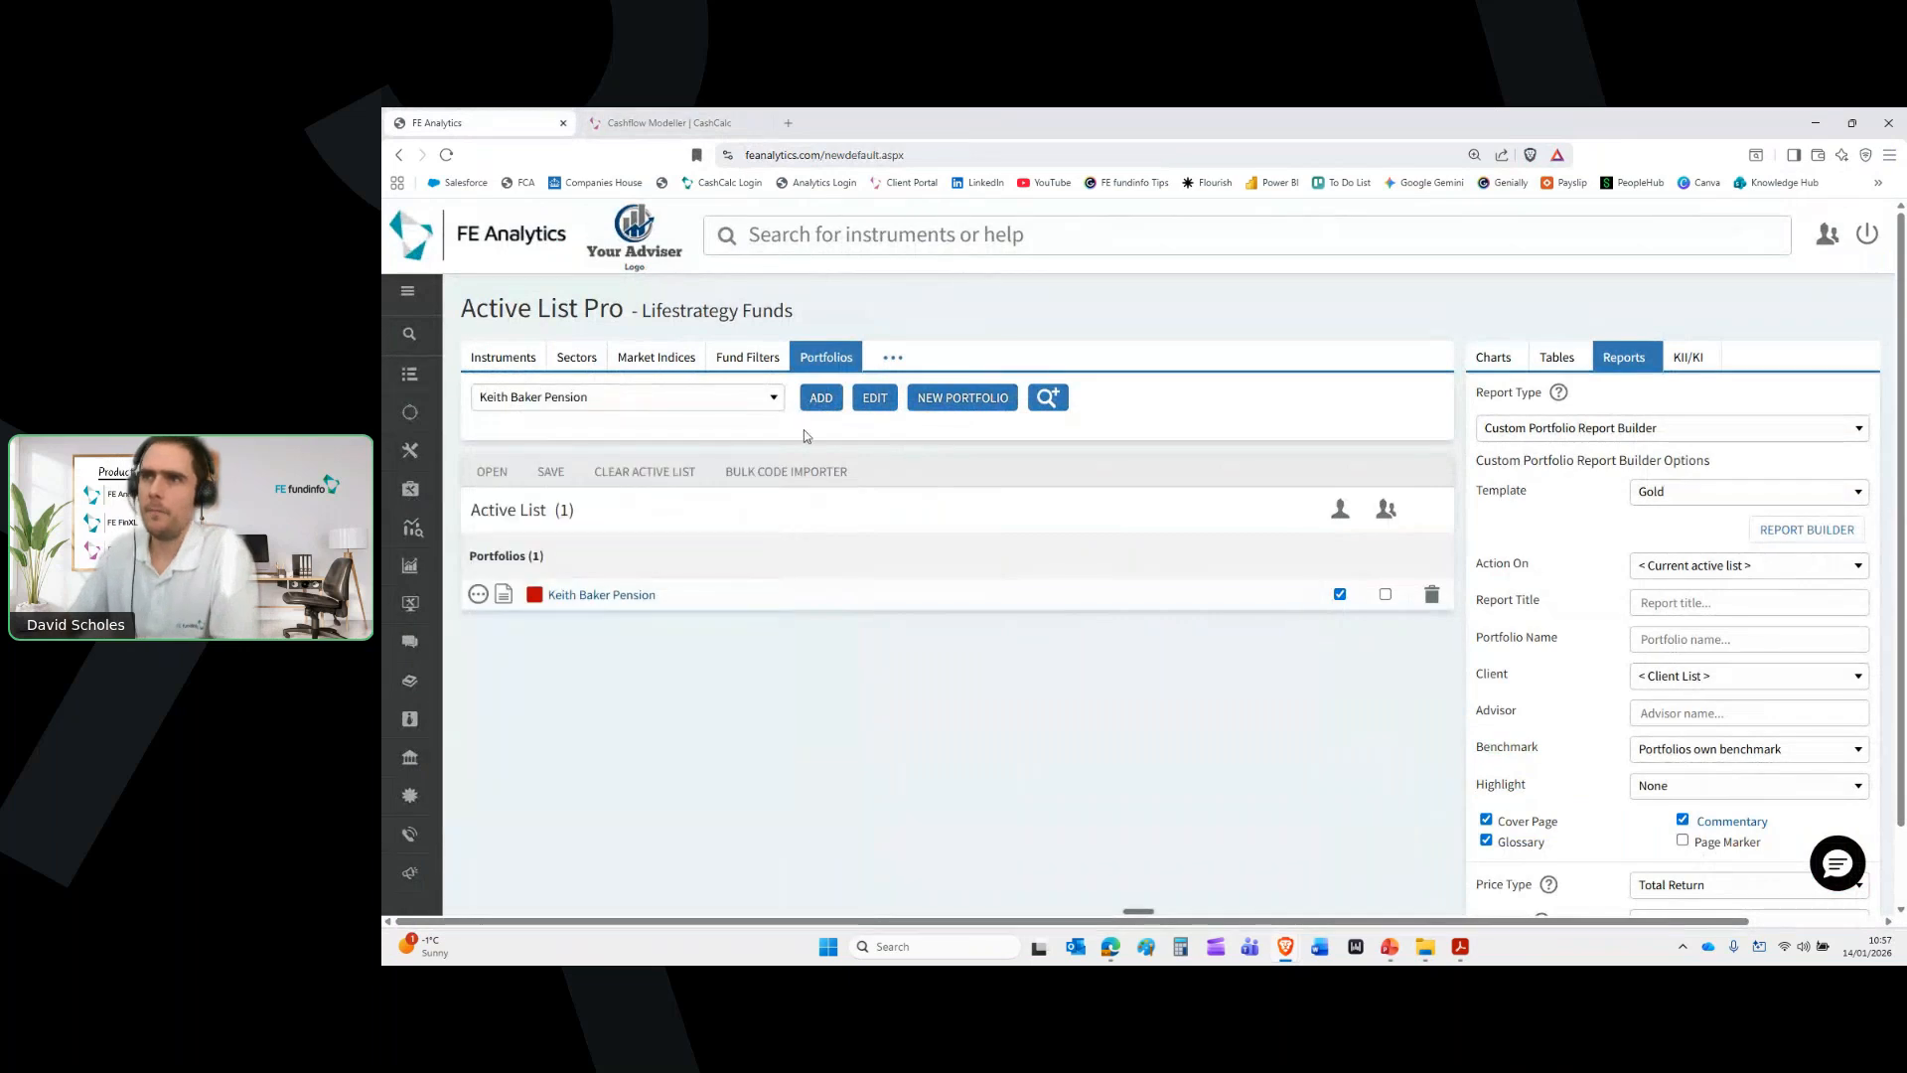
left_click(885, 400)
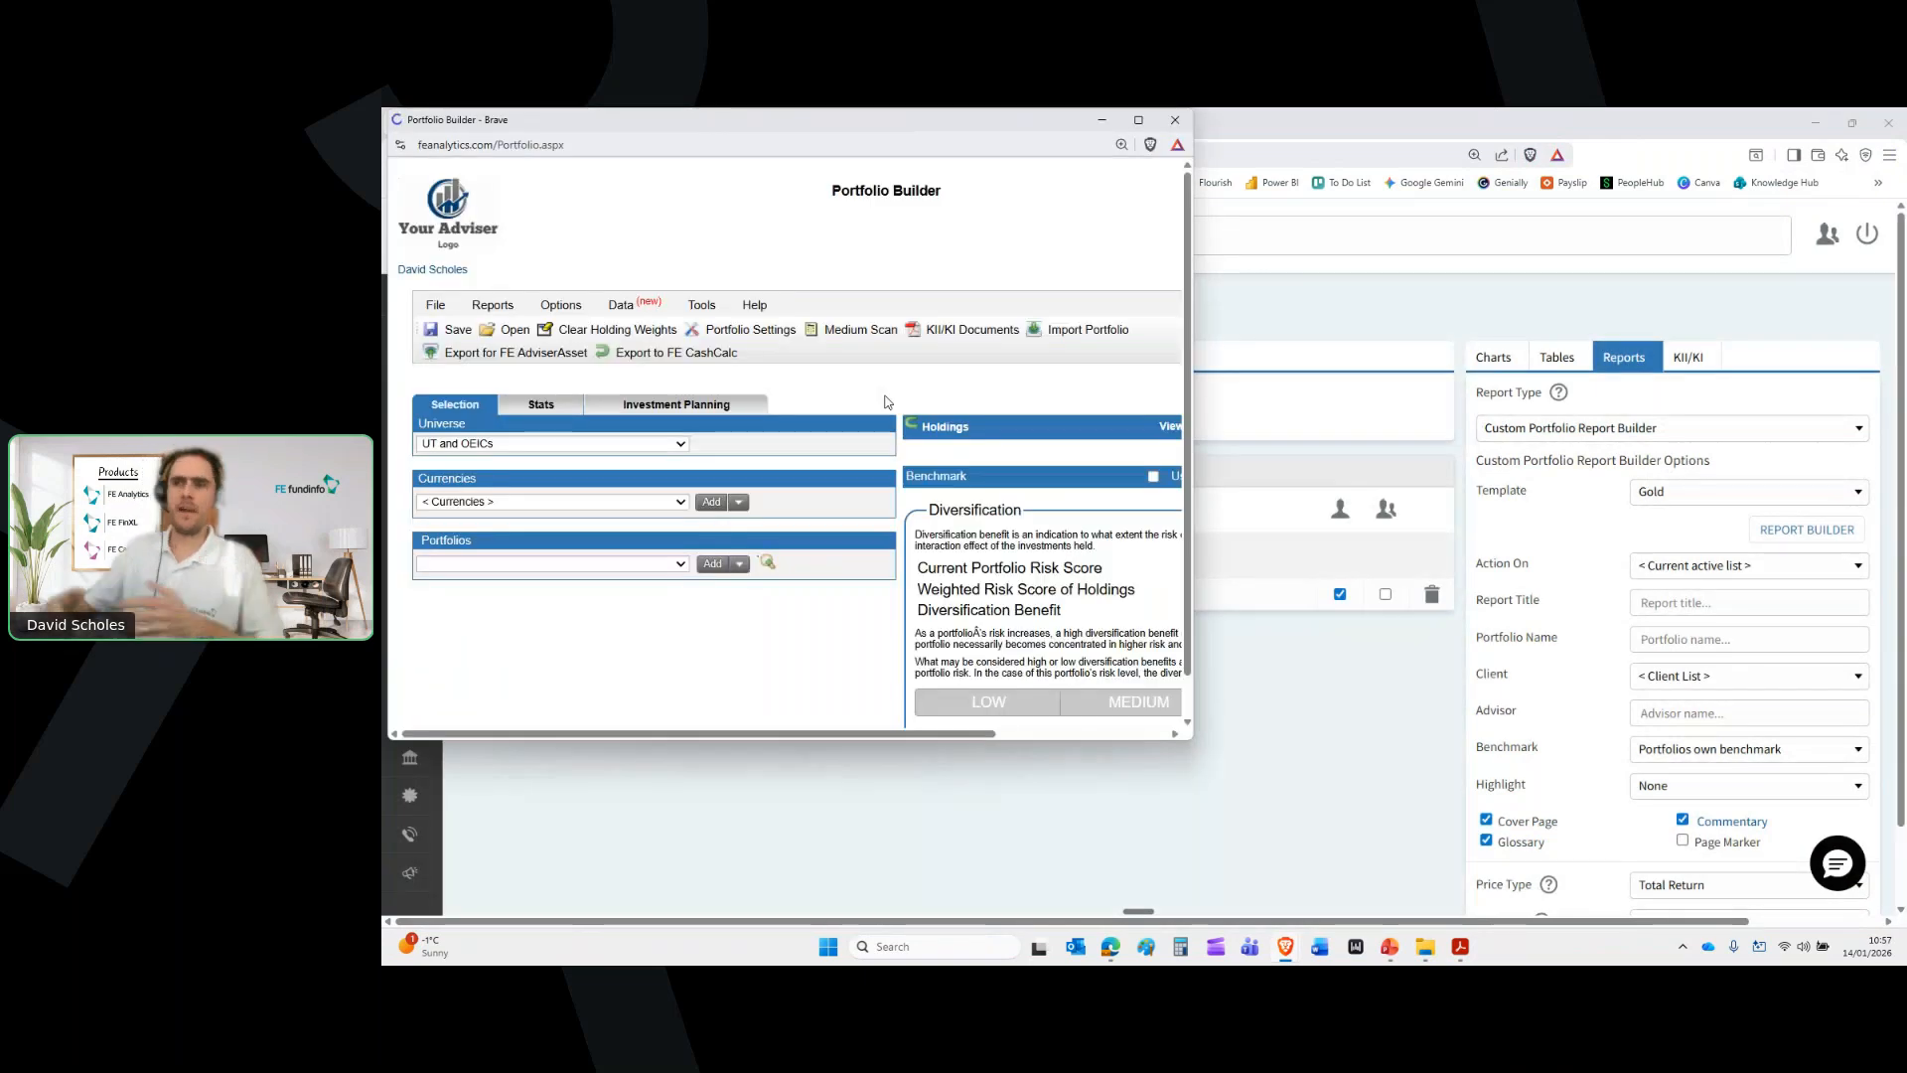
left_click(1139, 119)
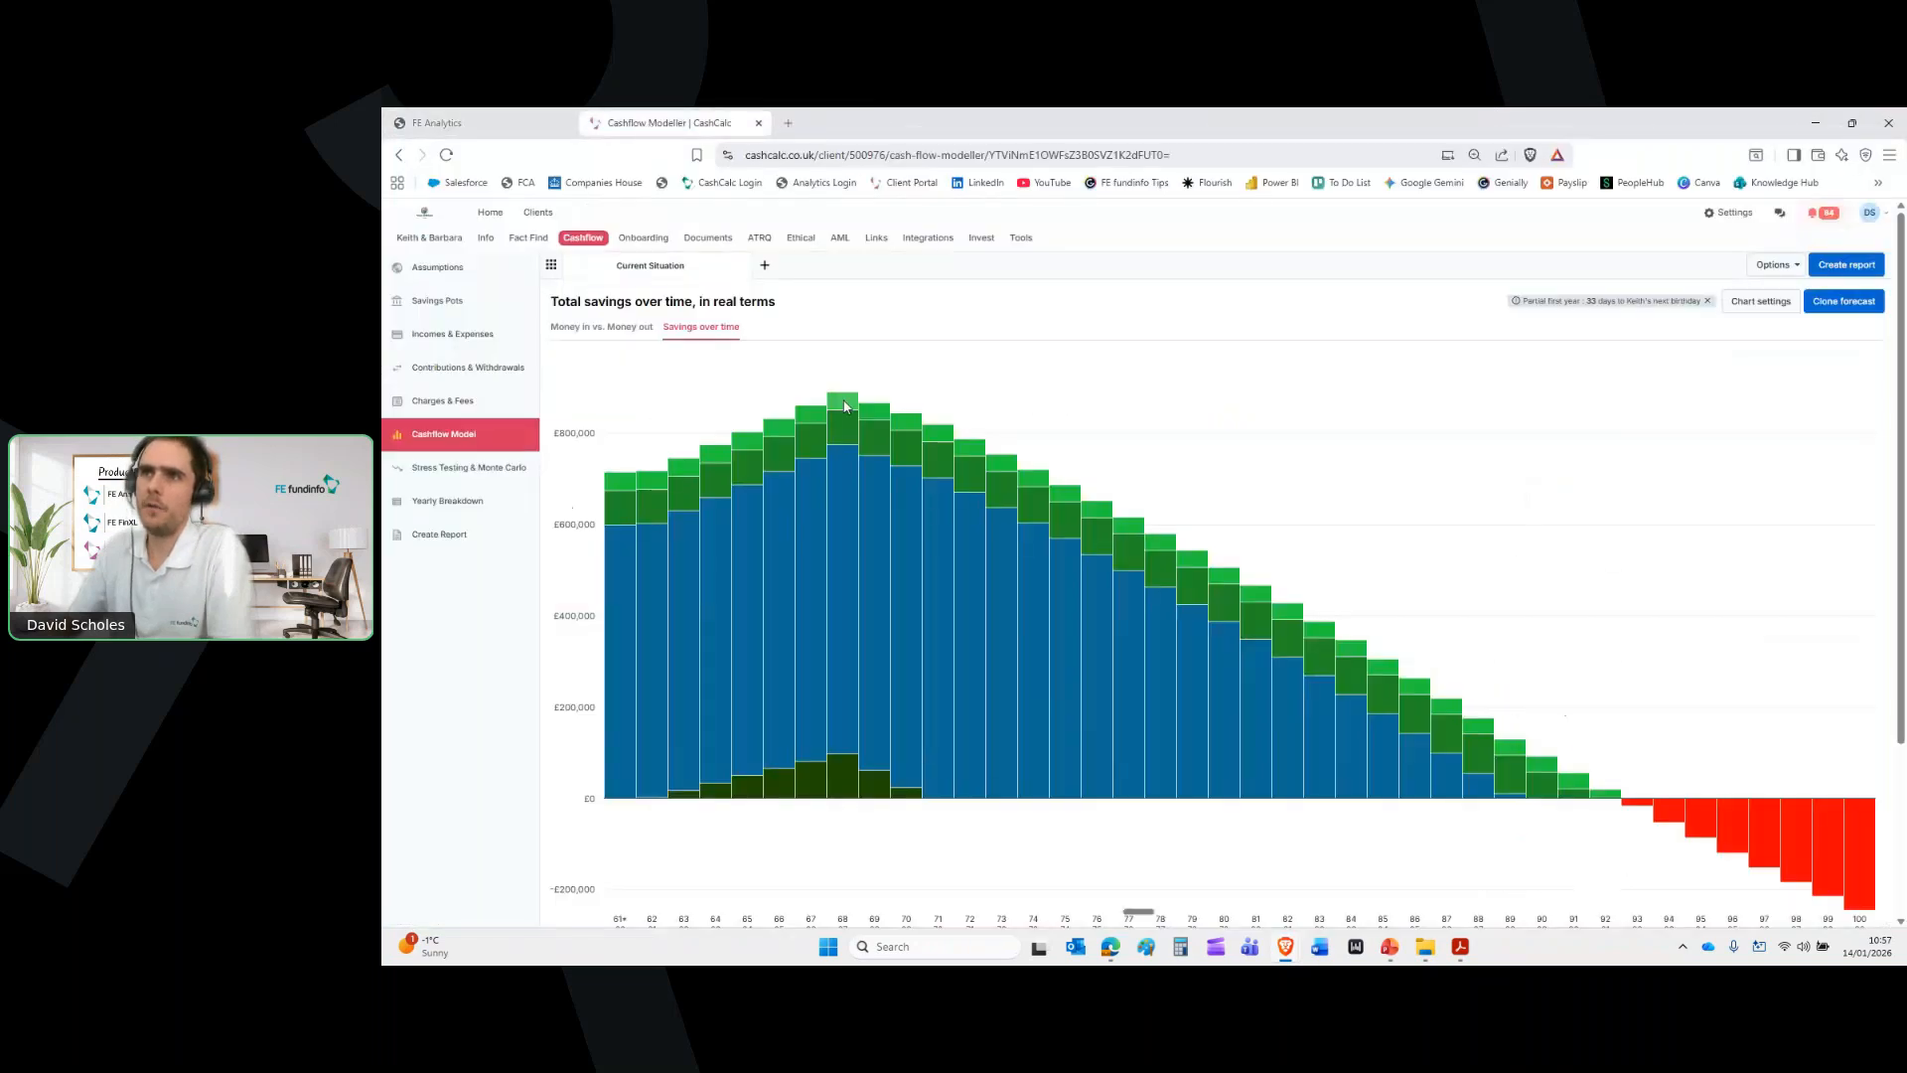
left_click(429, 301)
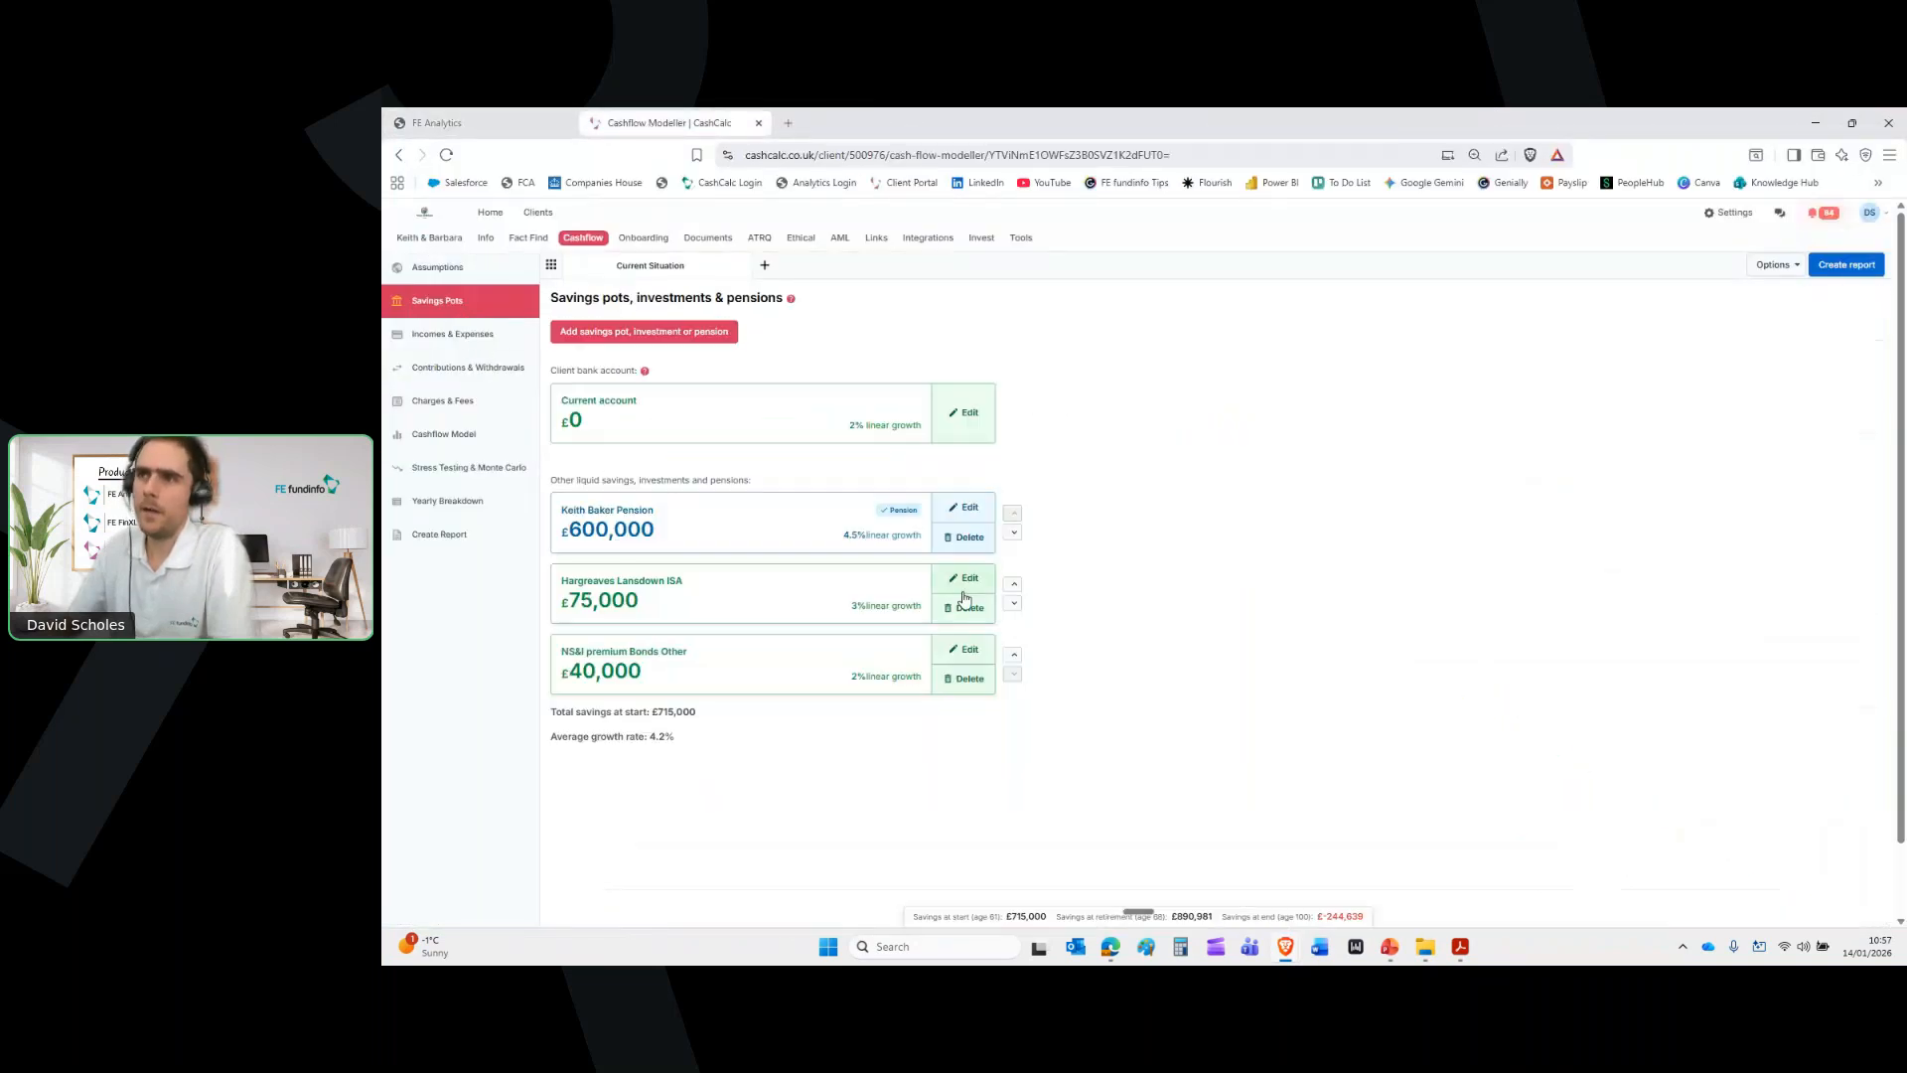
Switch the pension pot's return to the client's pension portfolio template, raising average growth to 4.96%
left_click(958, 510)
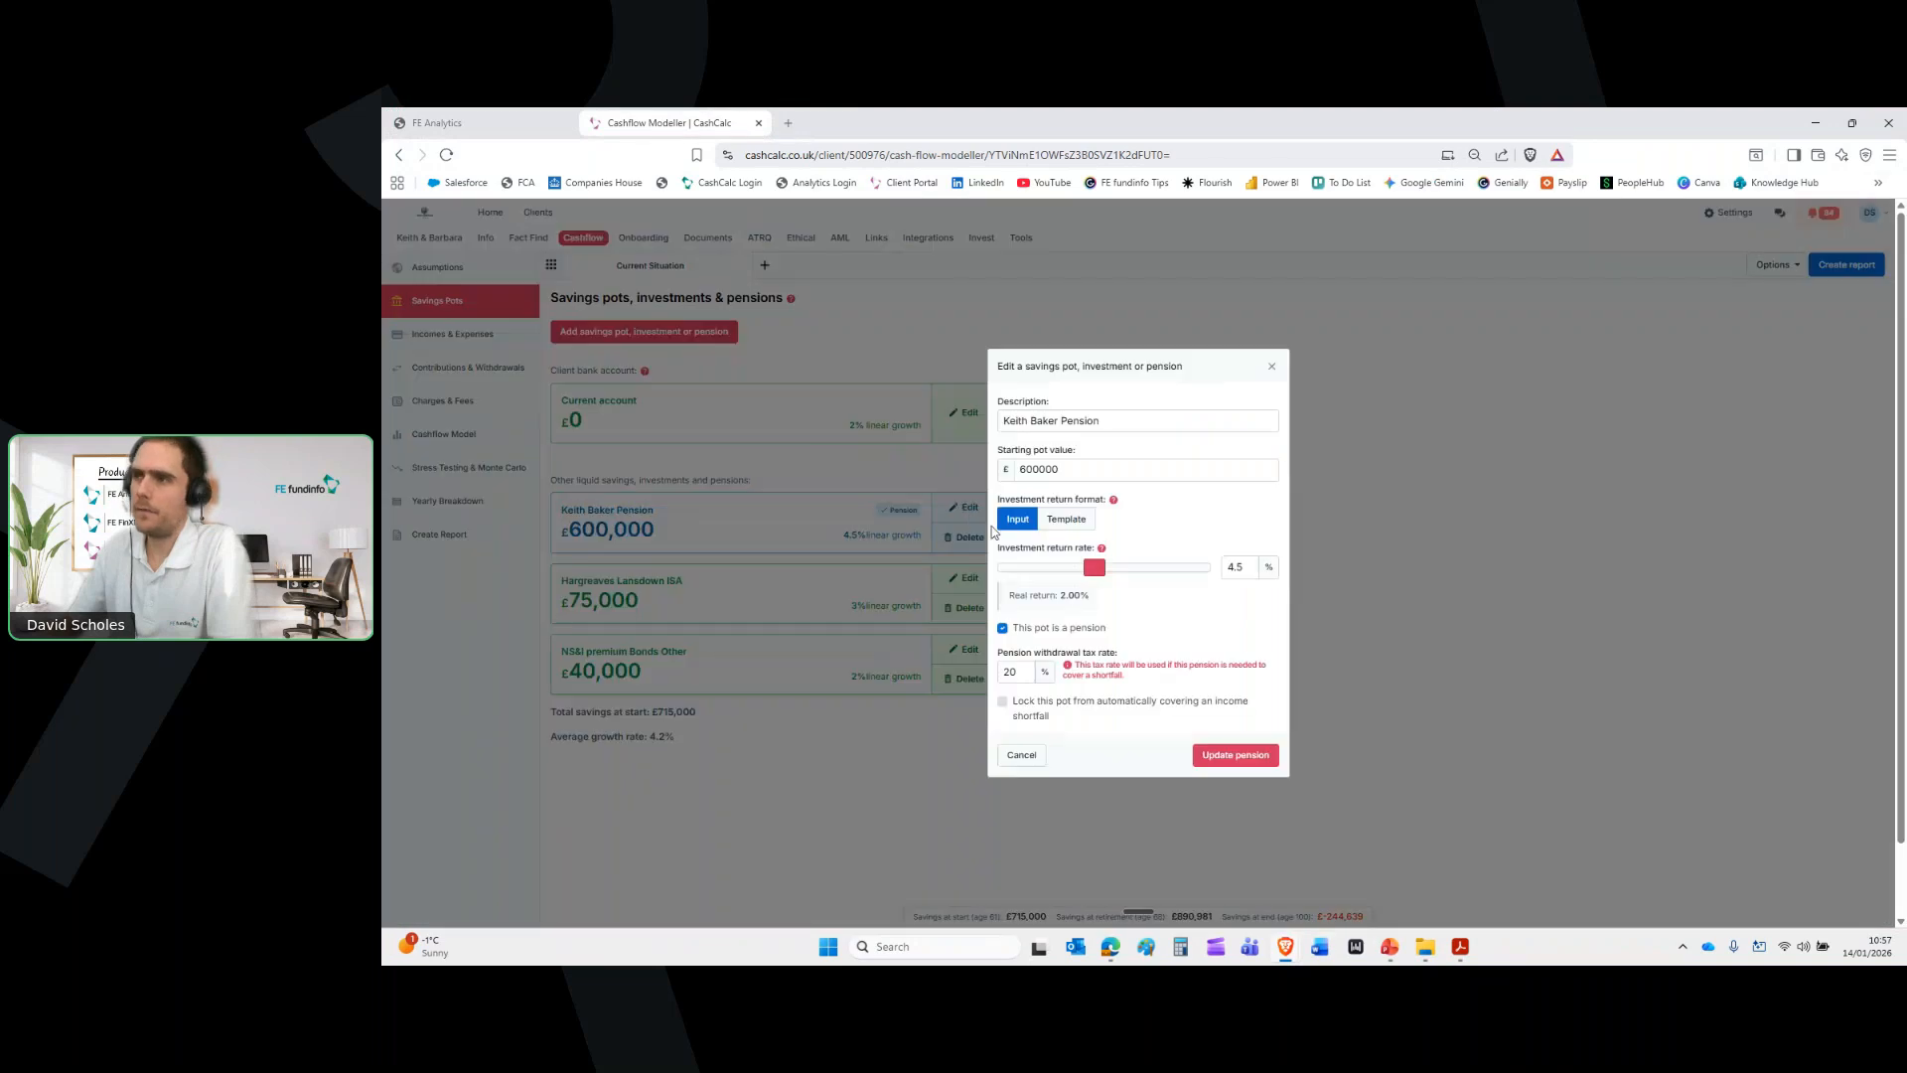
left_click(1235, 569)
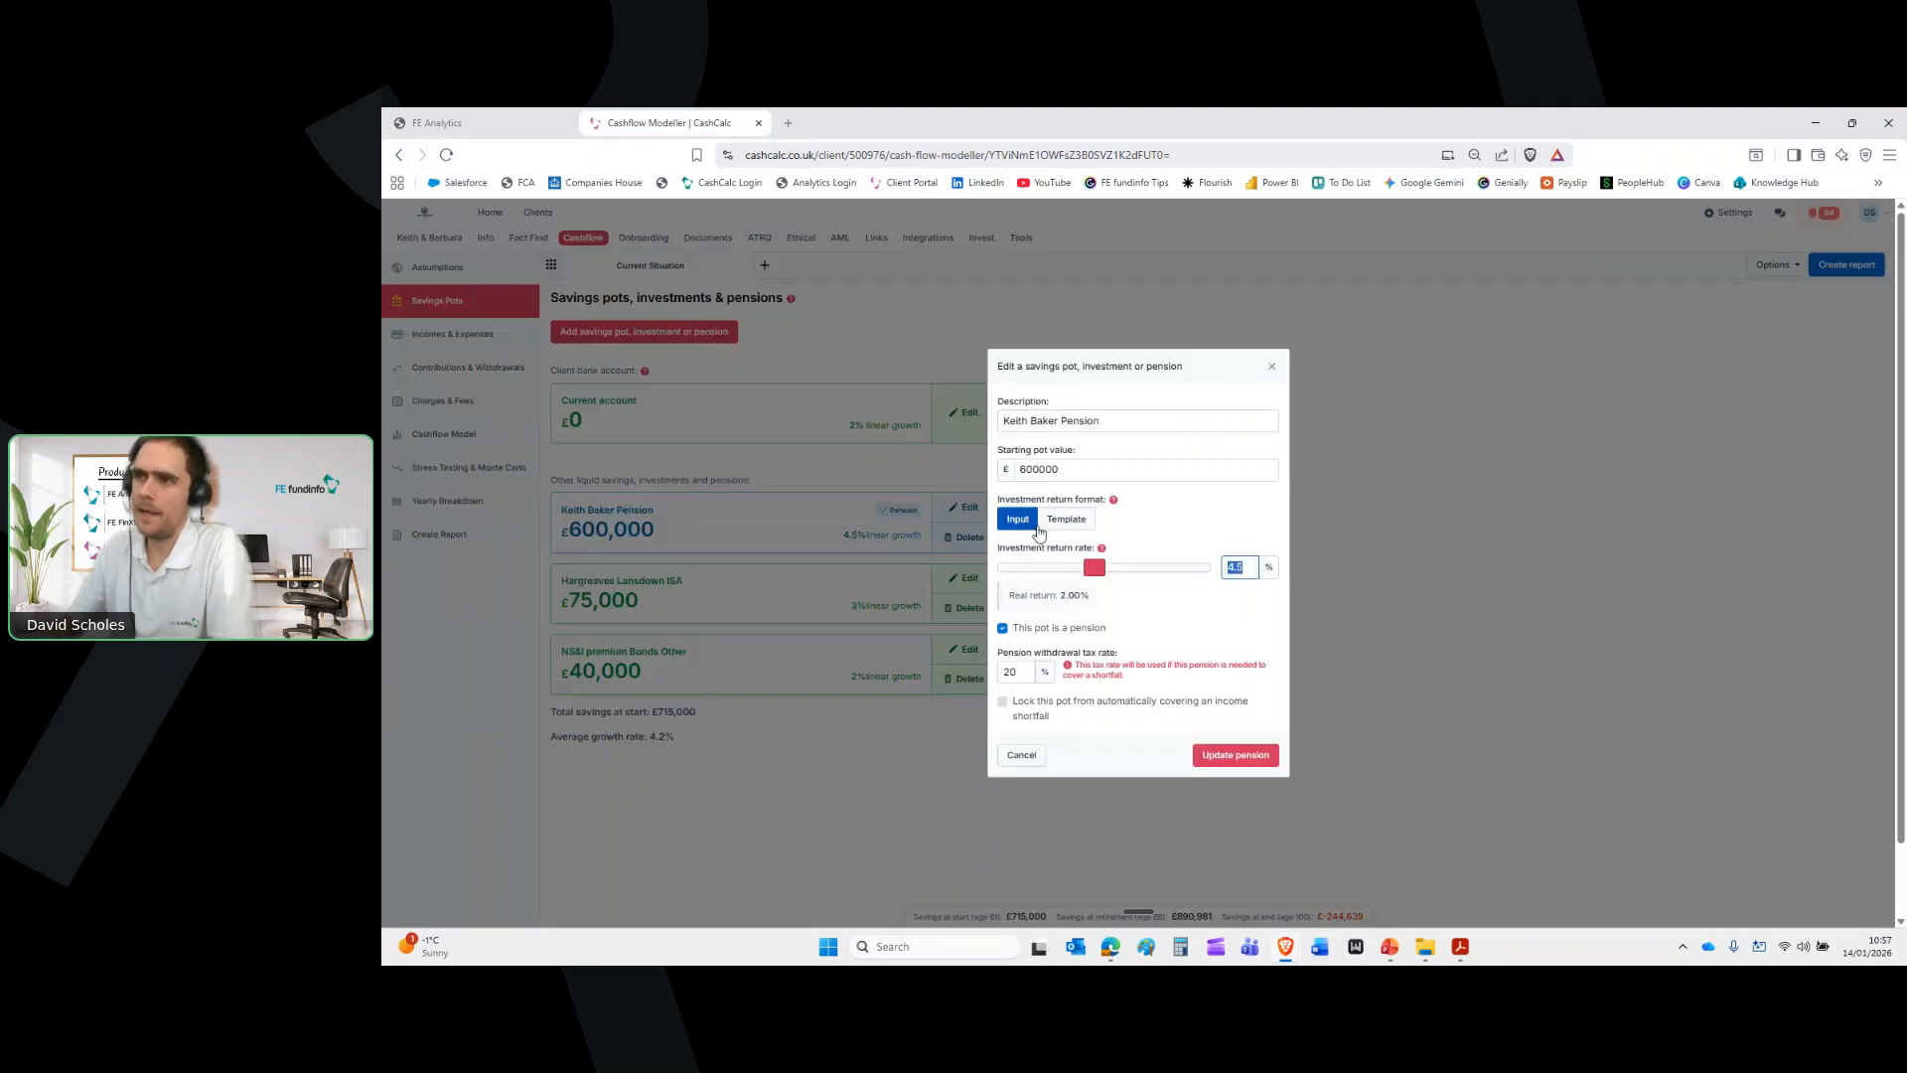
left_click(1066, 517)
left_click(1079, 565)
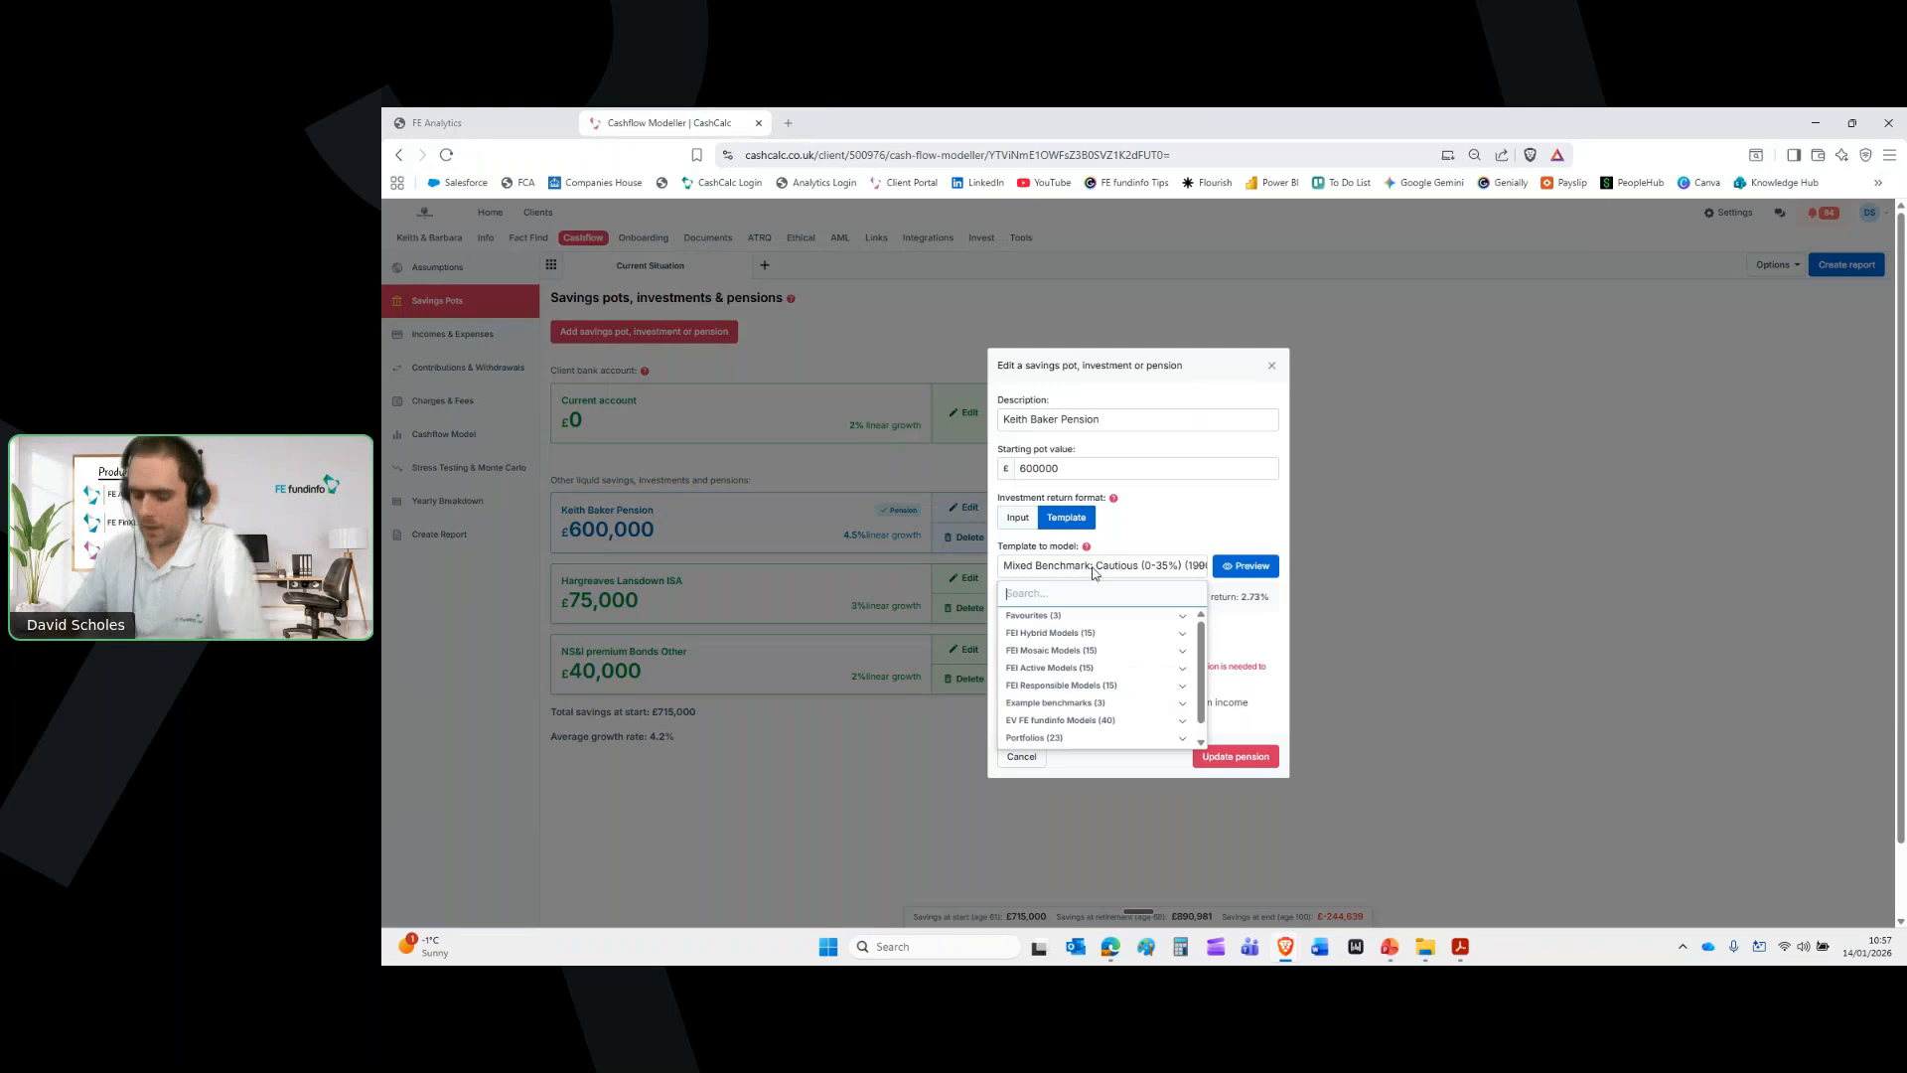
type("keith")
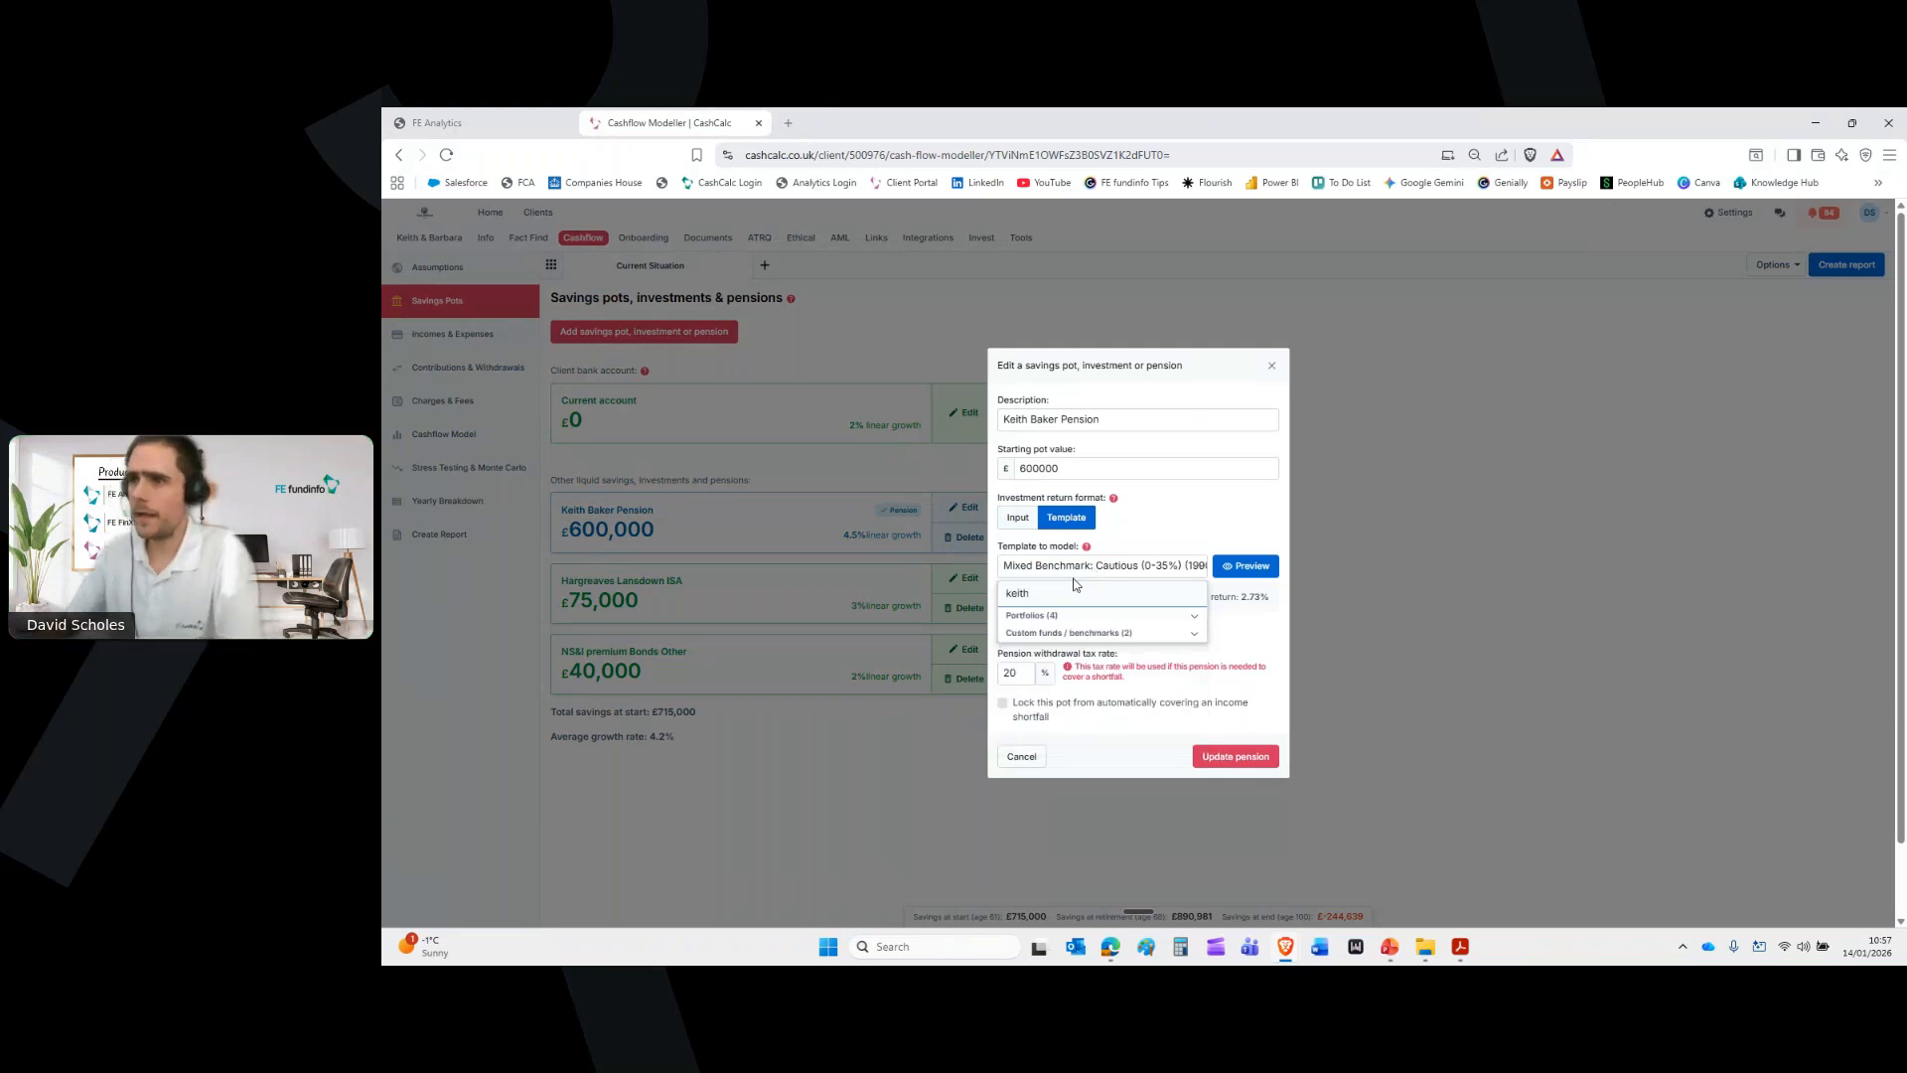
left_click(1069, 633)
left_click(1073, 640)
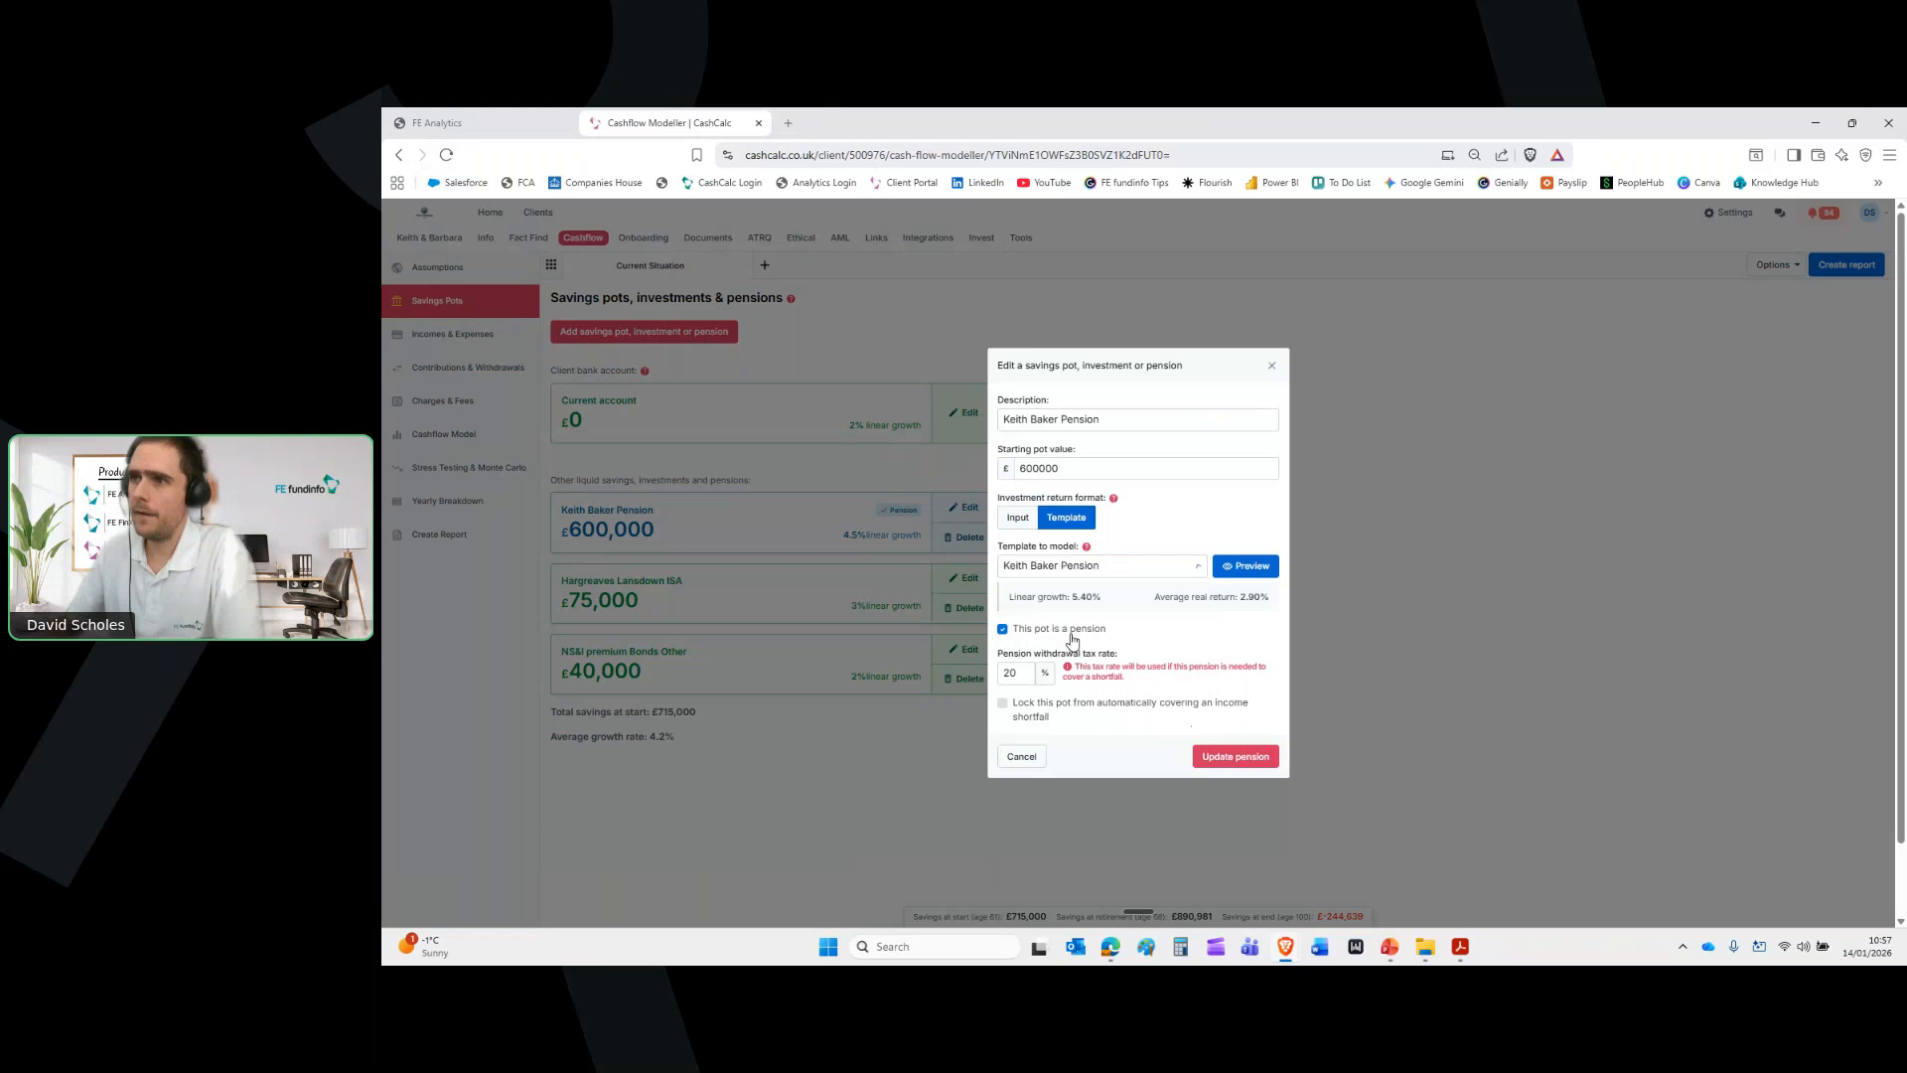
left_click_drag(1105, 597, 1071, 597)
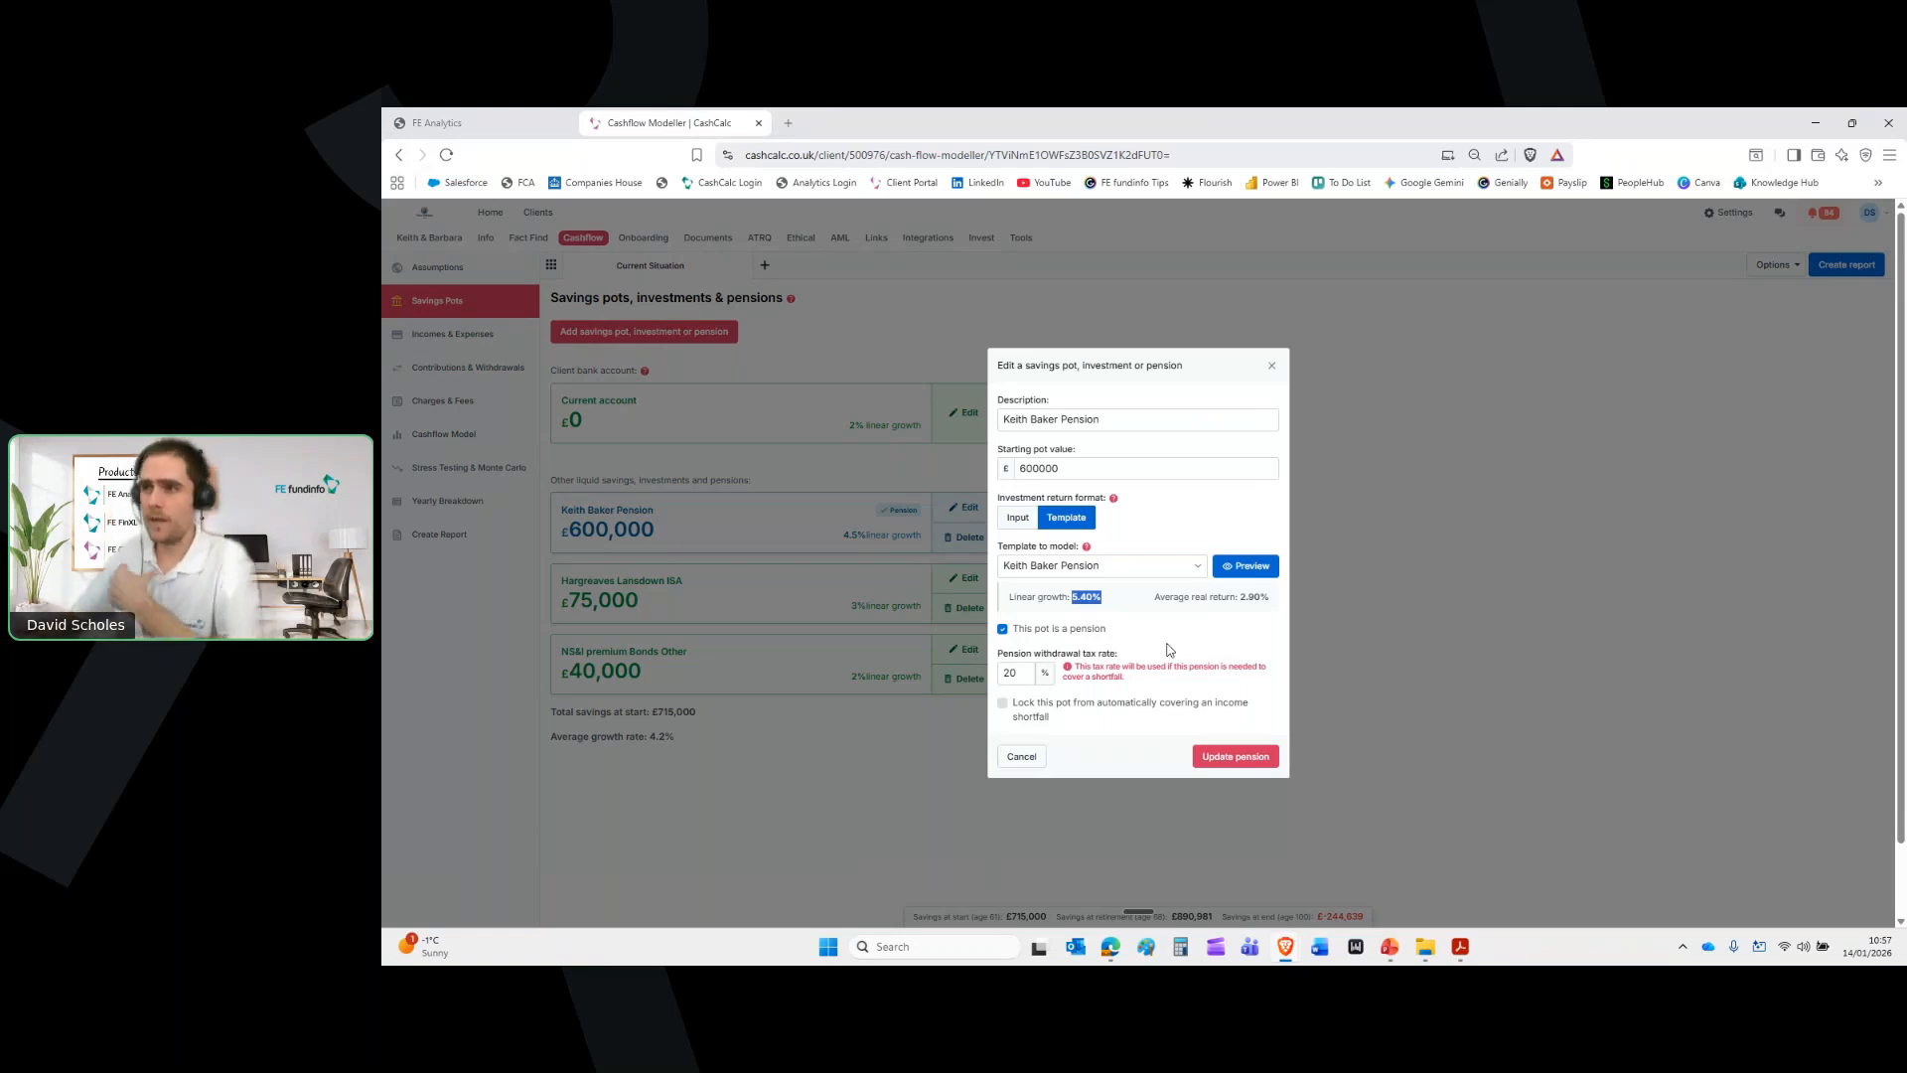
left_click(1236, 757)
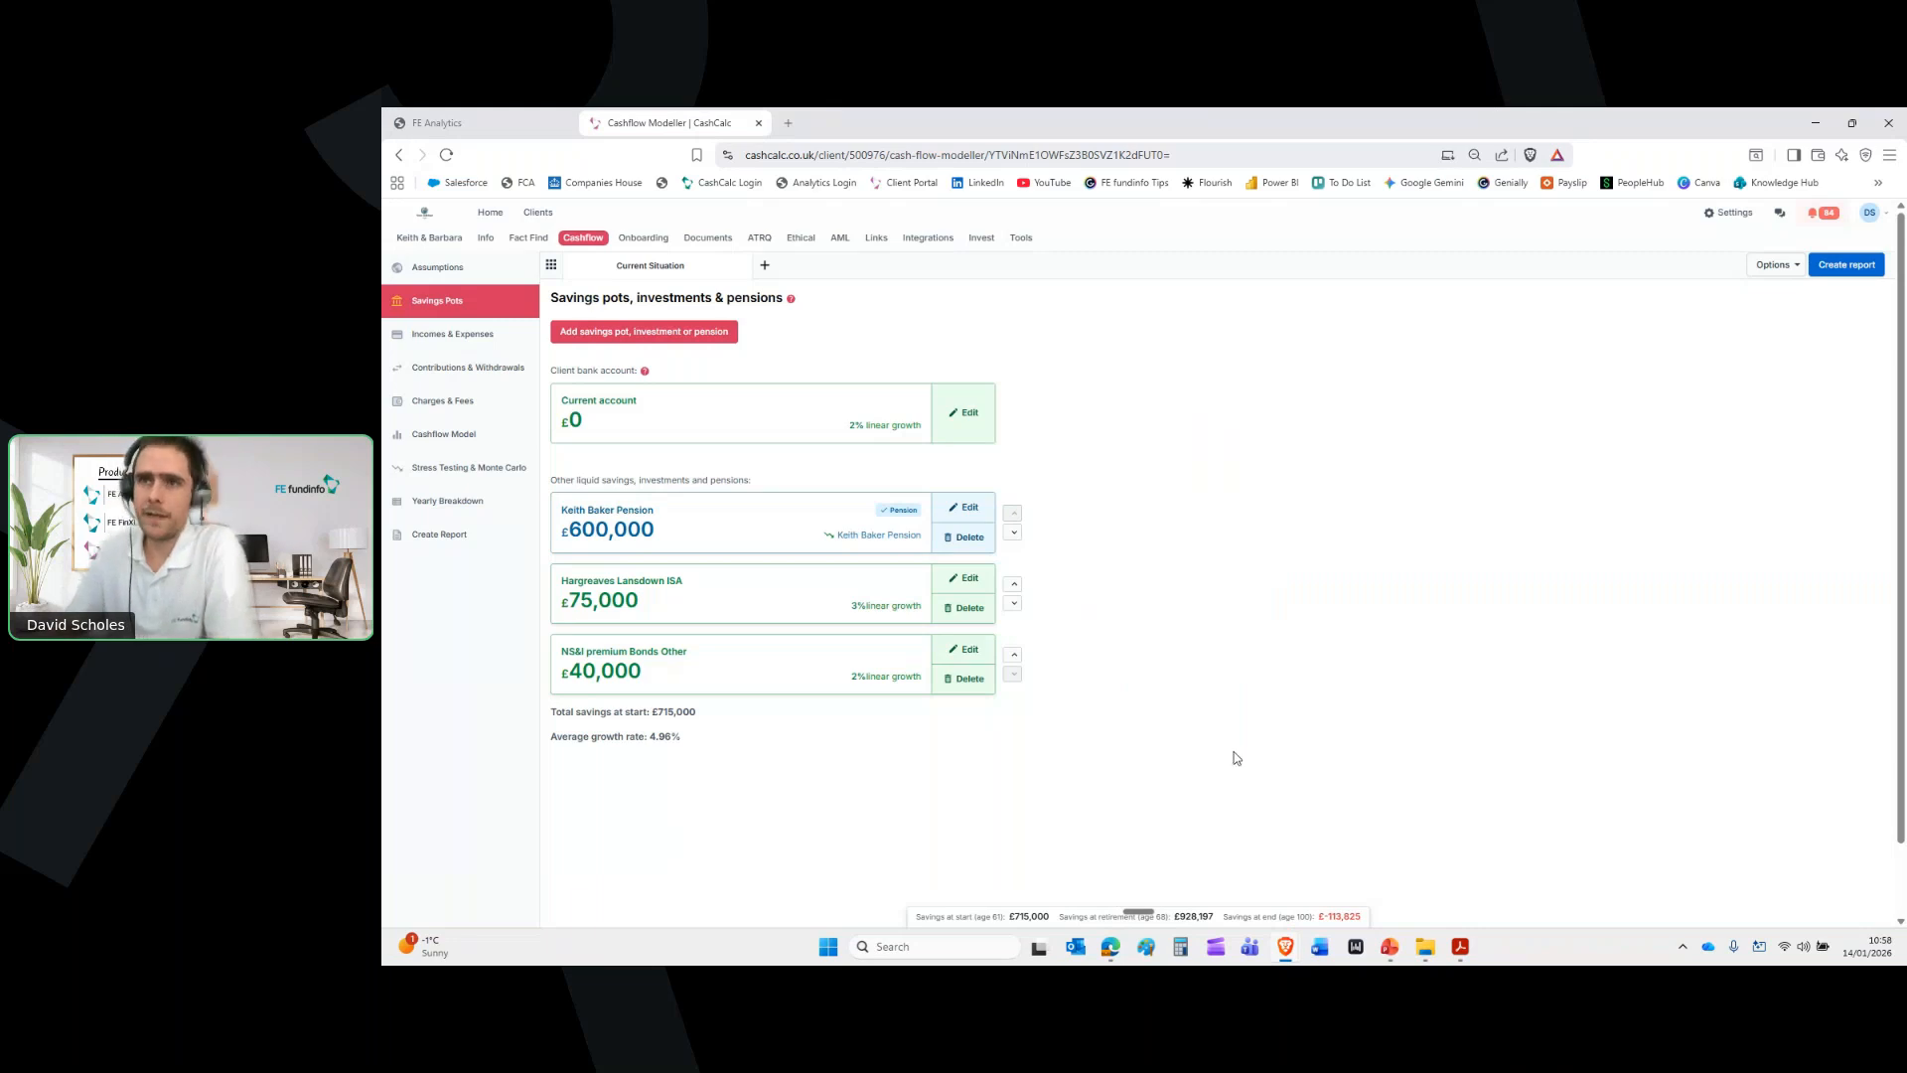
left_click(473, 438)
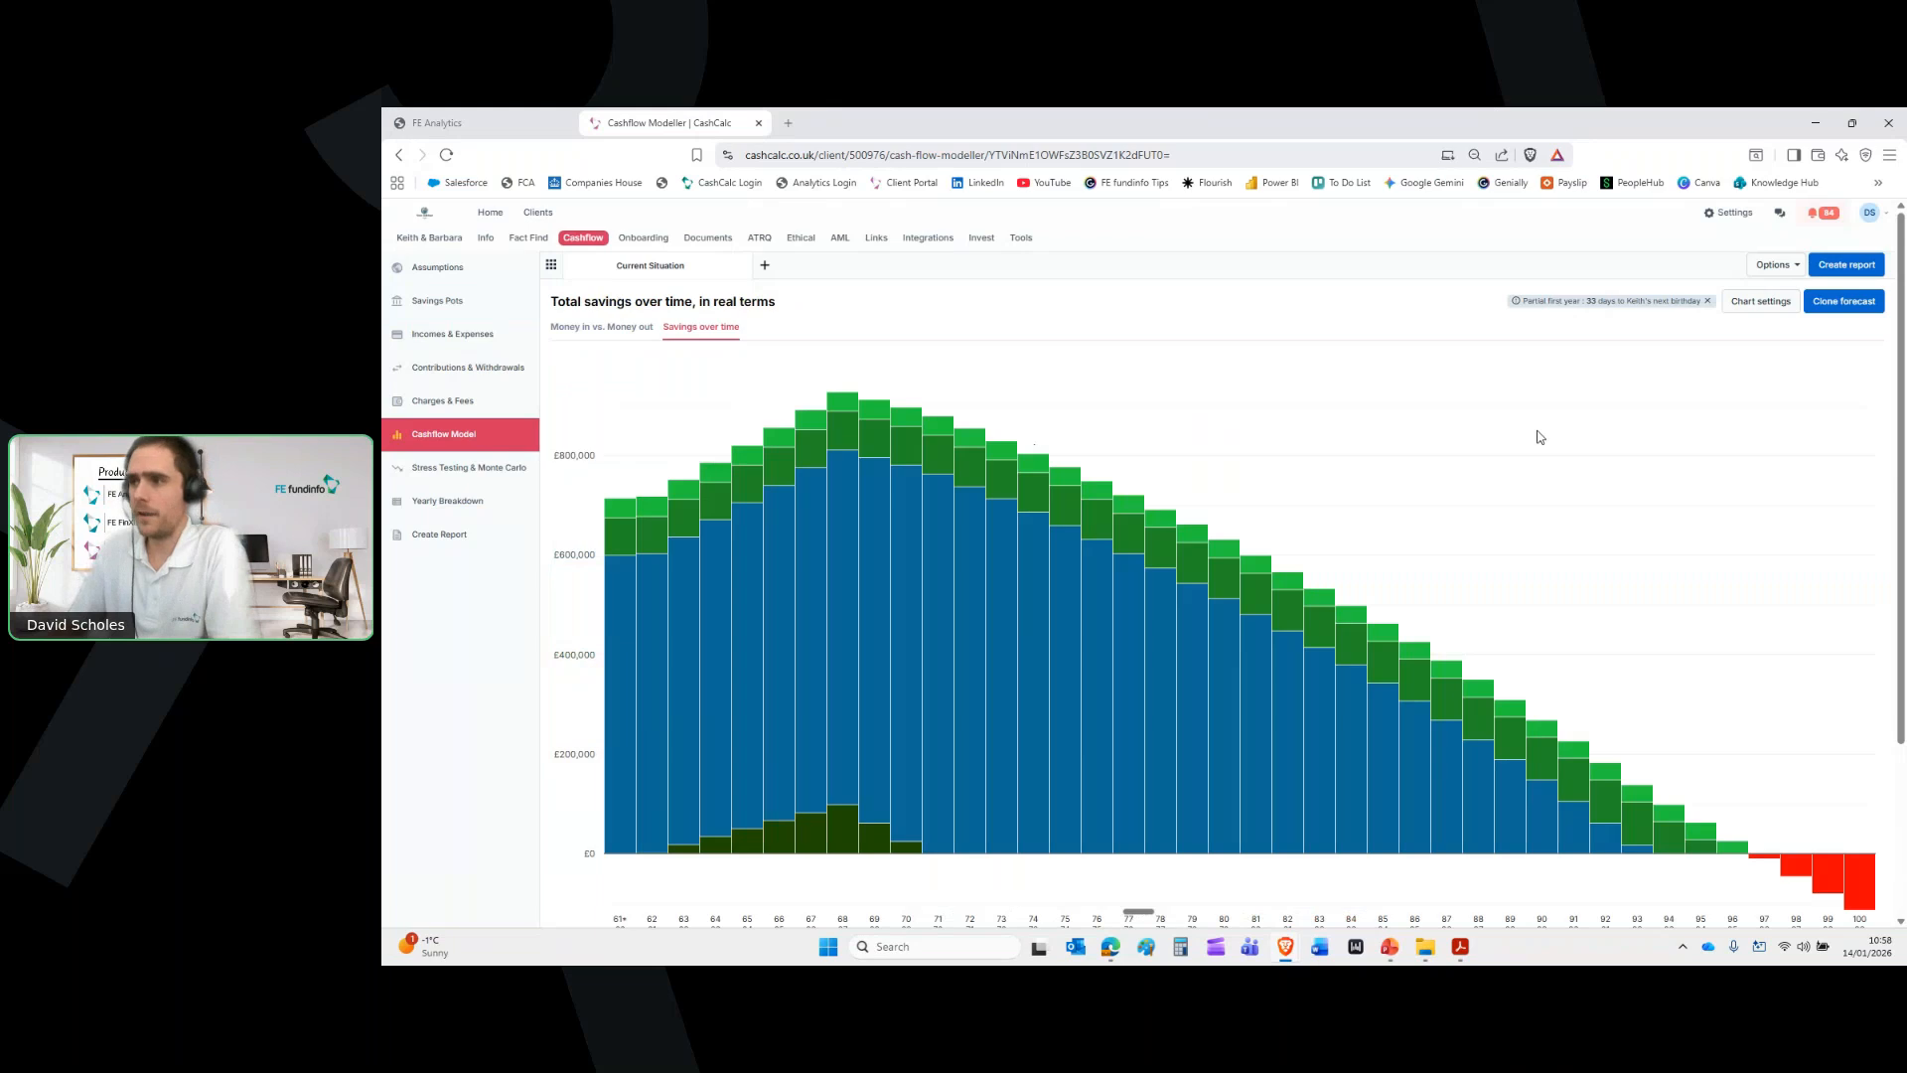
Clone the Current Situation forecast into a new forecast named 'Proposed Solution'
scroll(1539, 437, "down", 1)
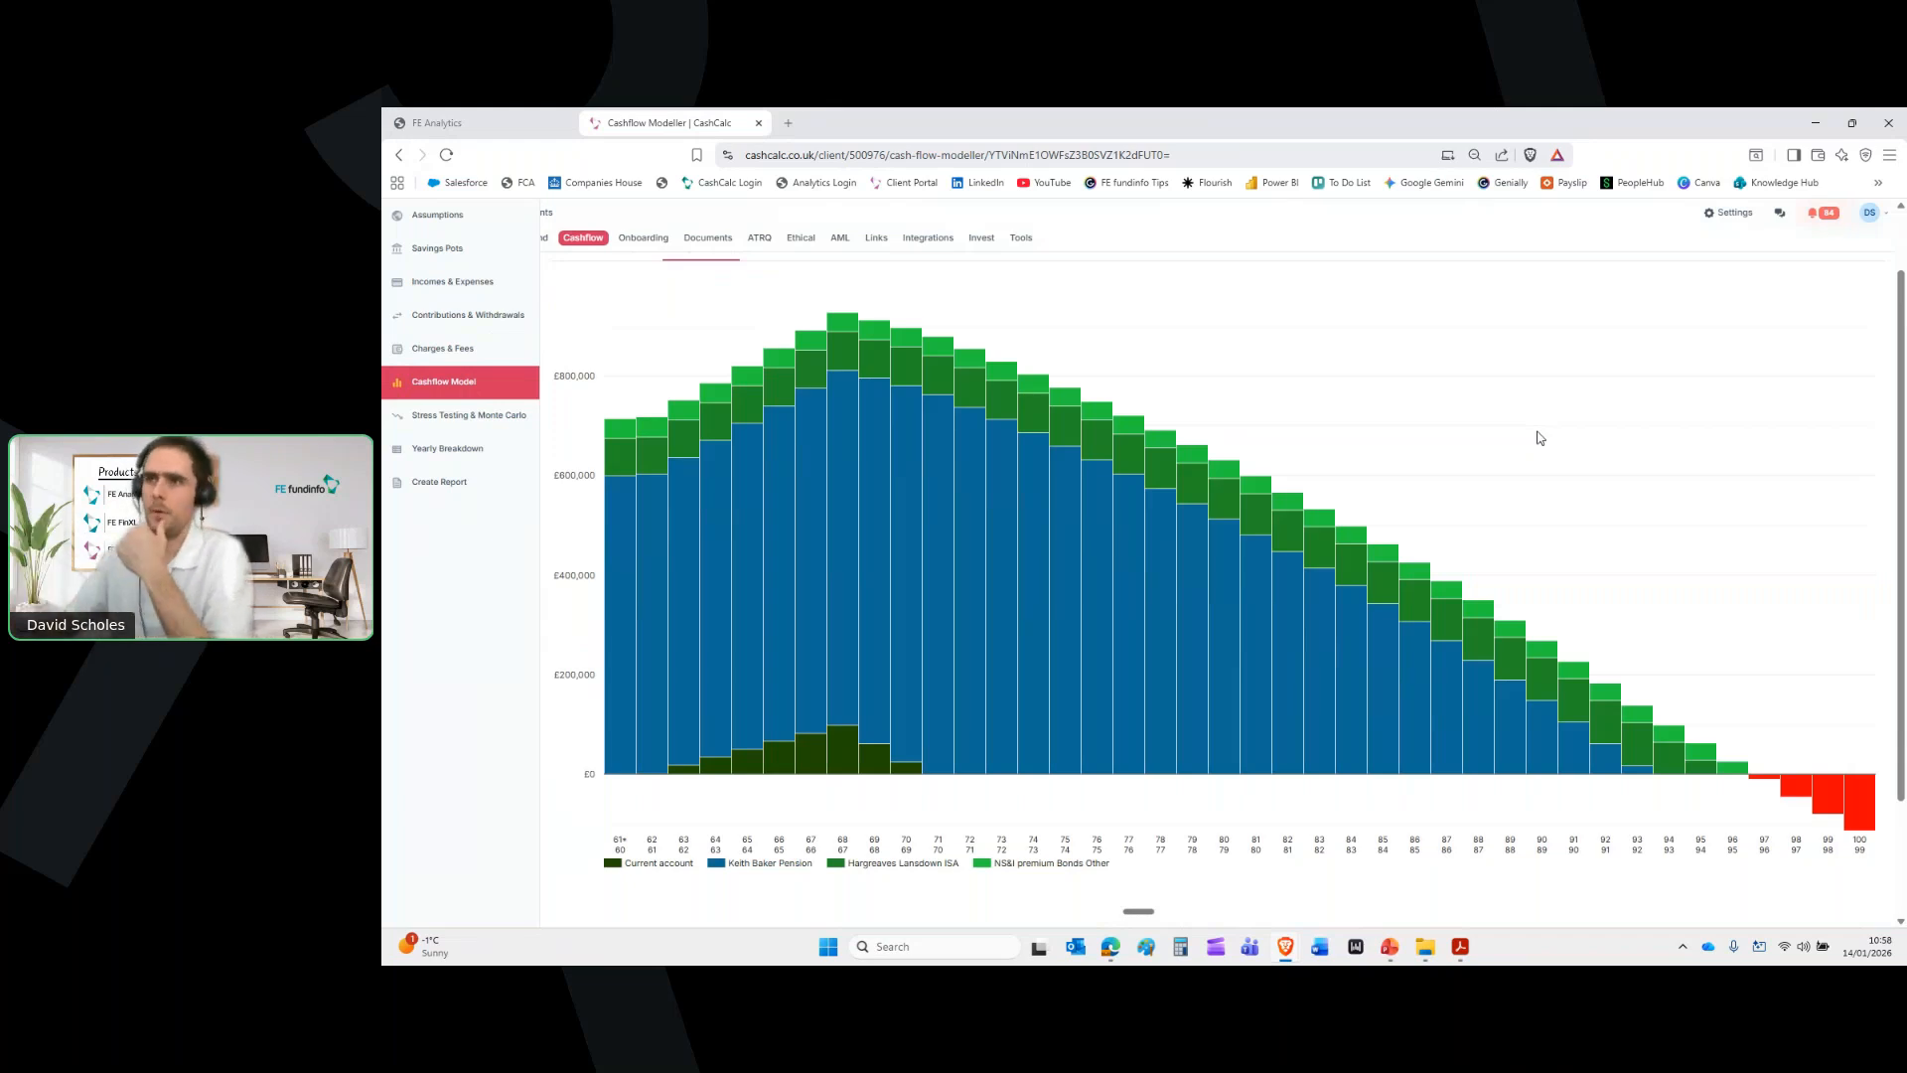
scroll(1539, 437, "up", 1)
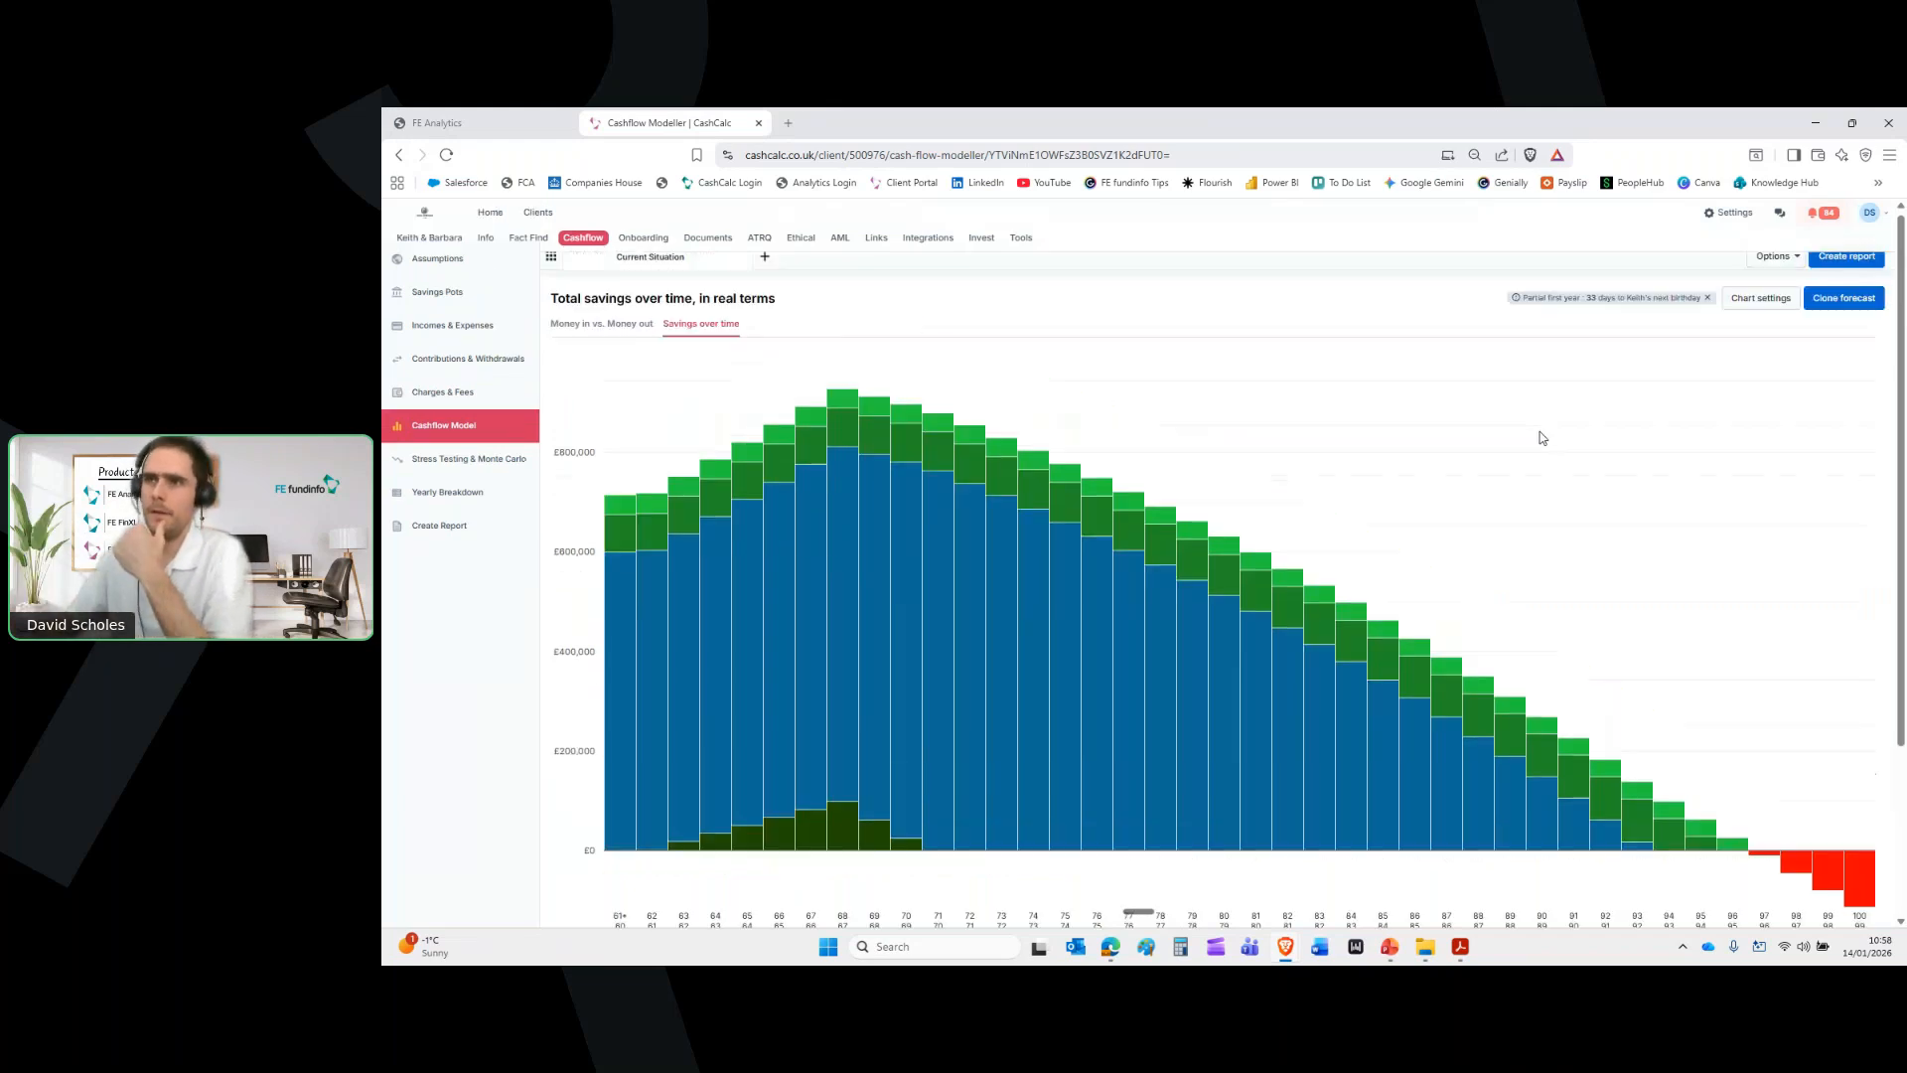
left_click(1845, 302)
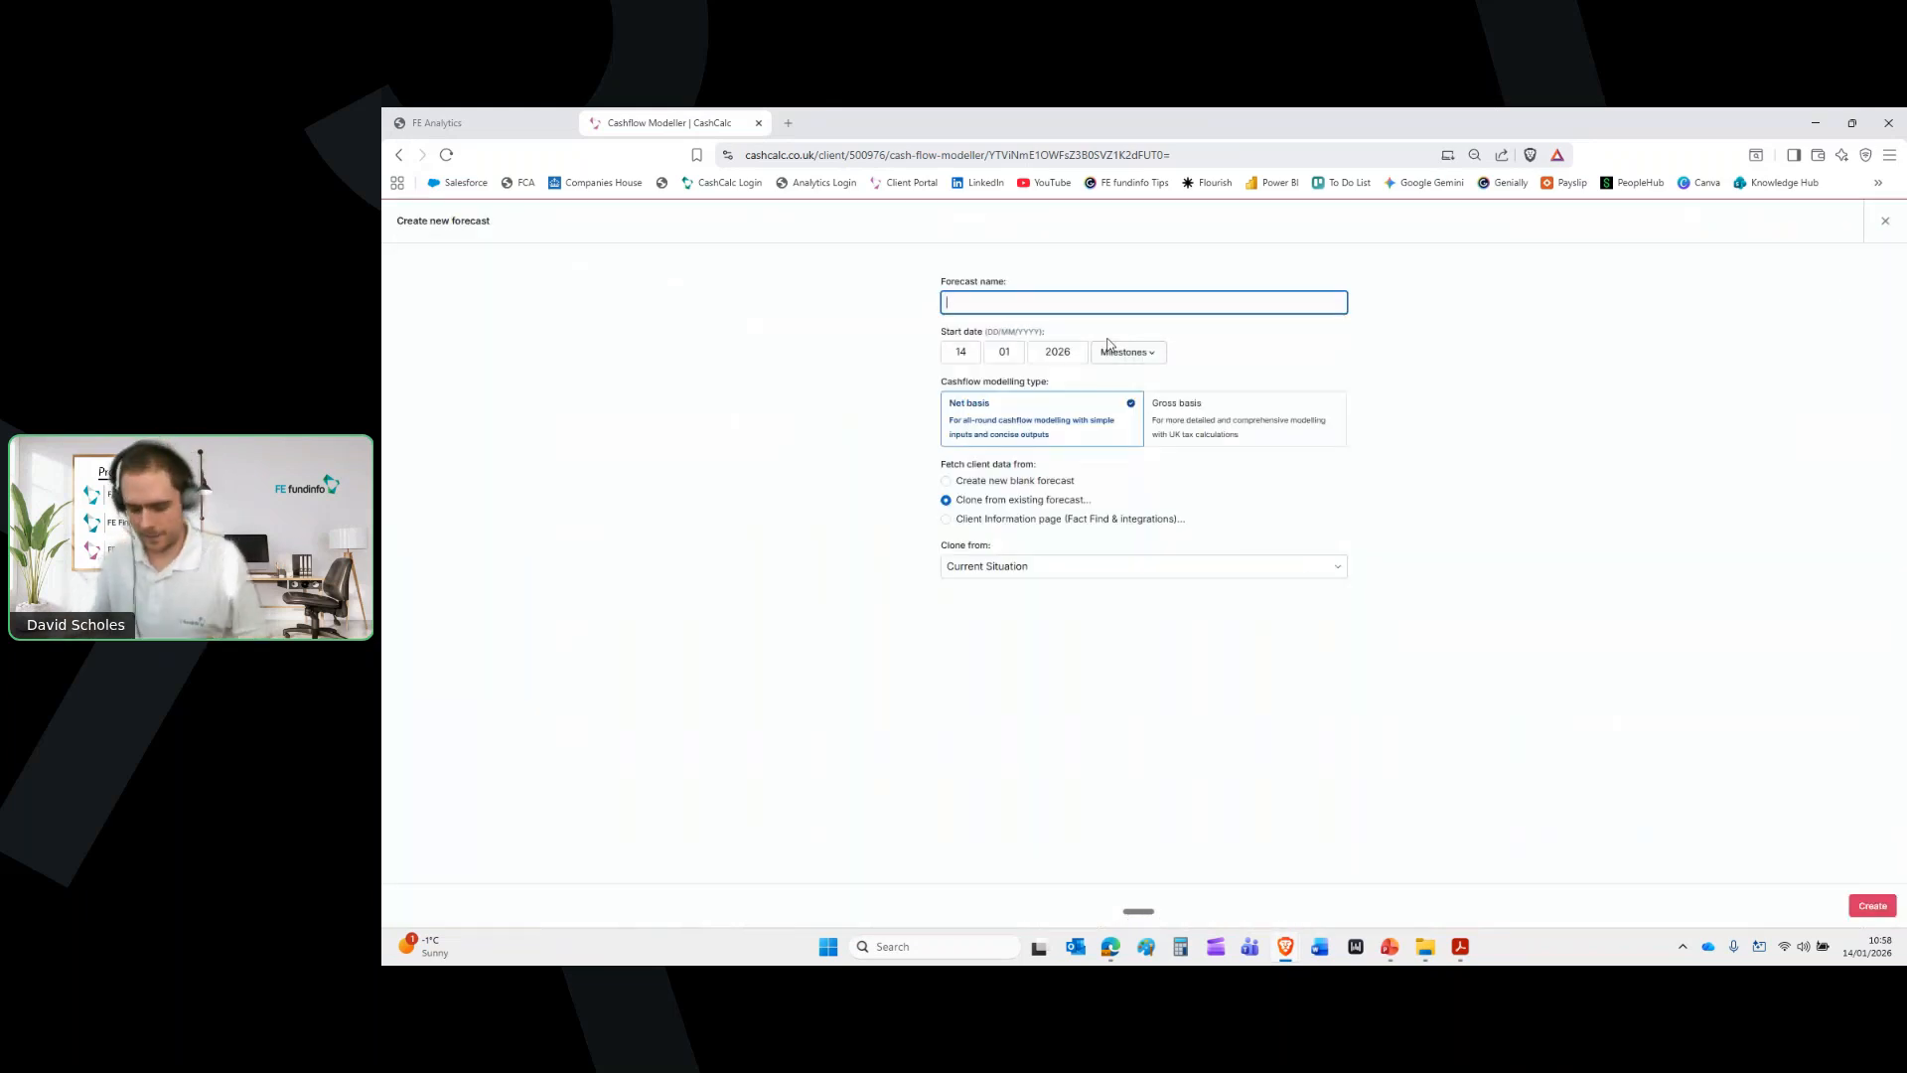
type("Prop")
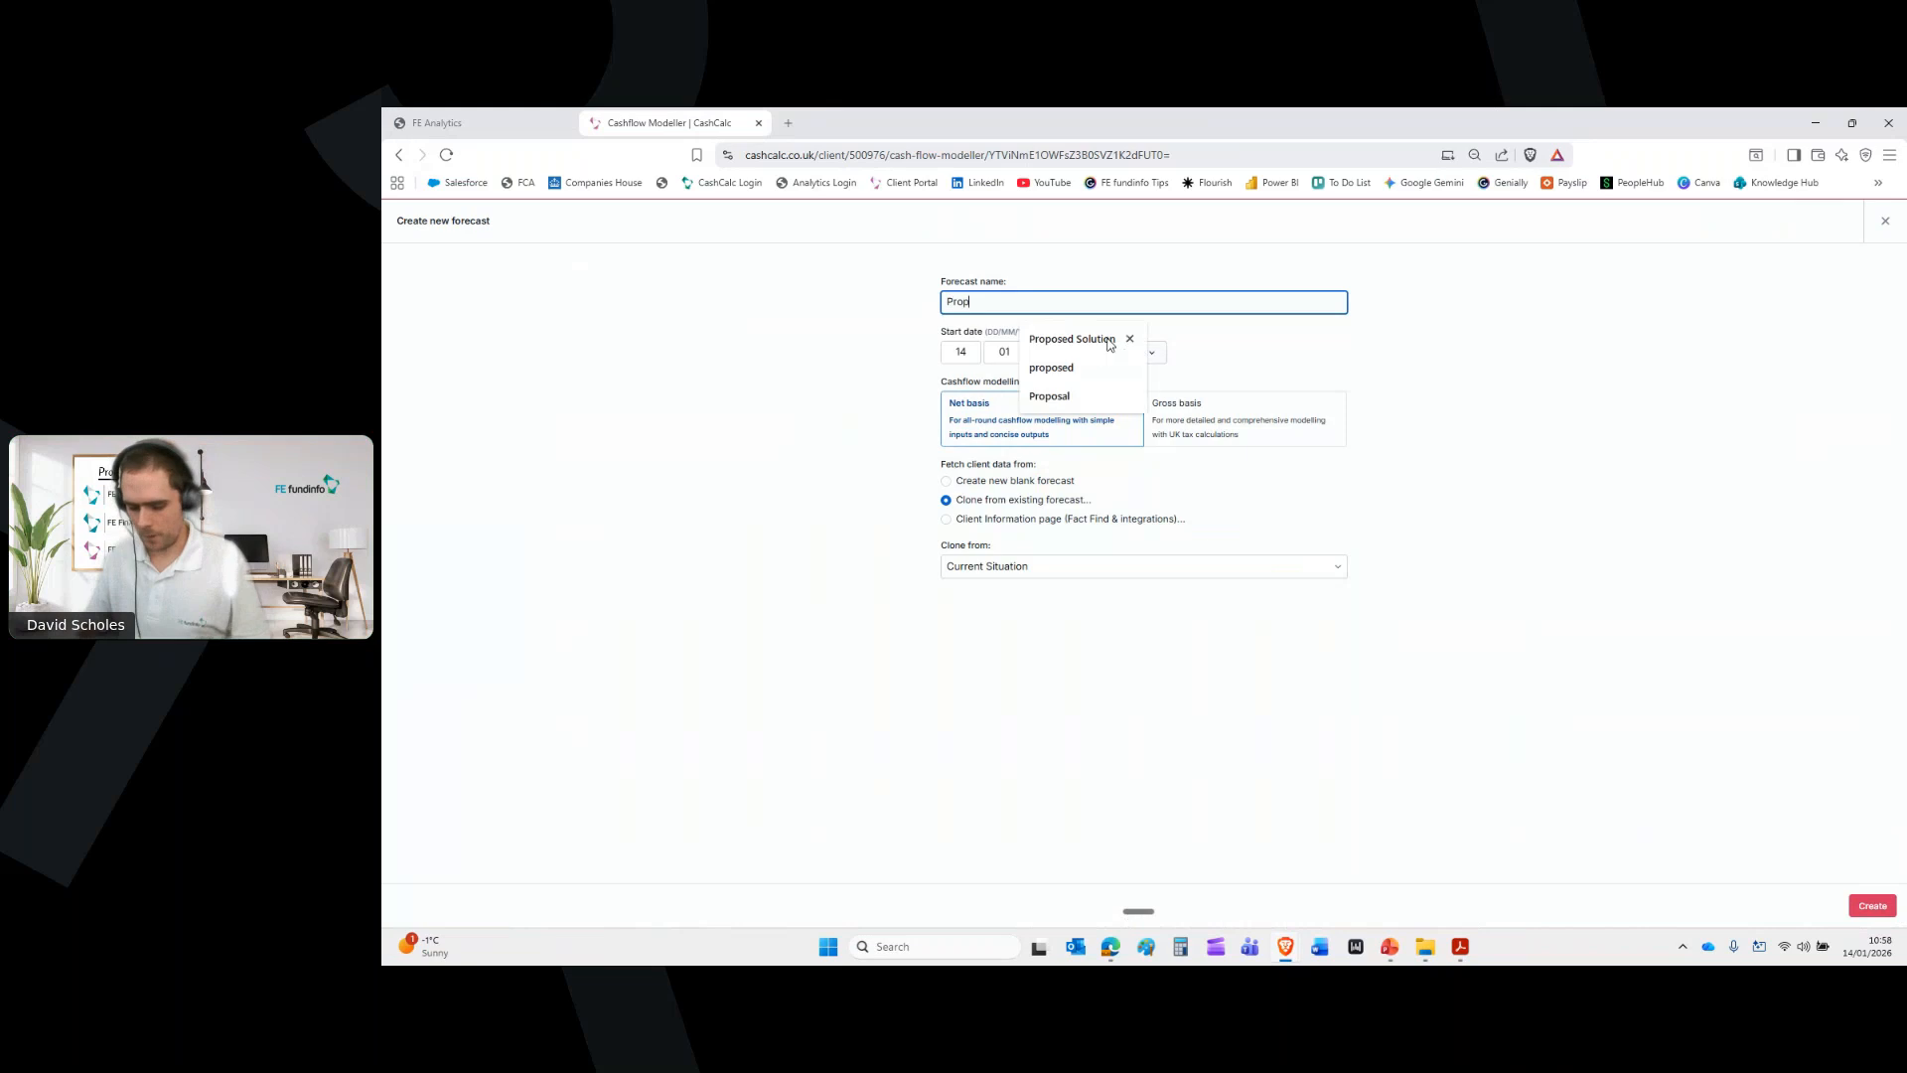
type("osed Solution")
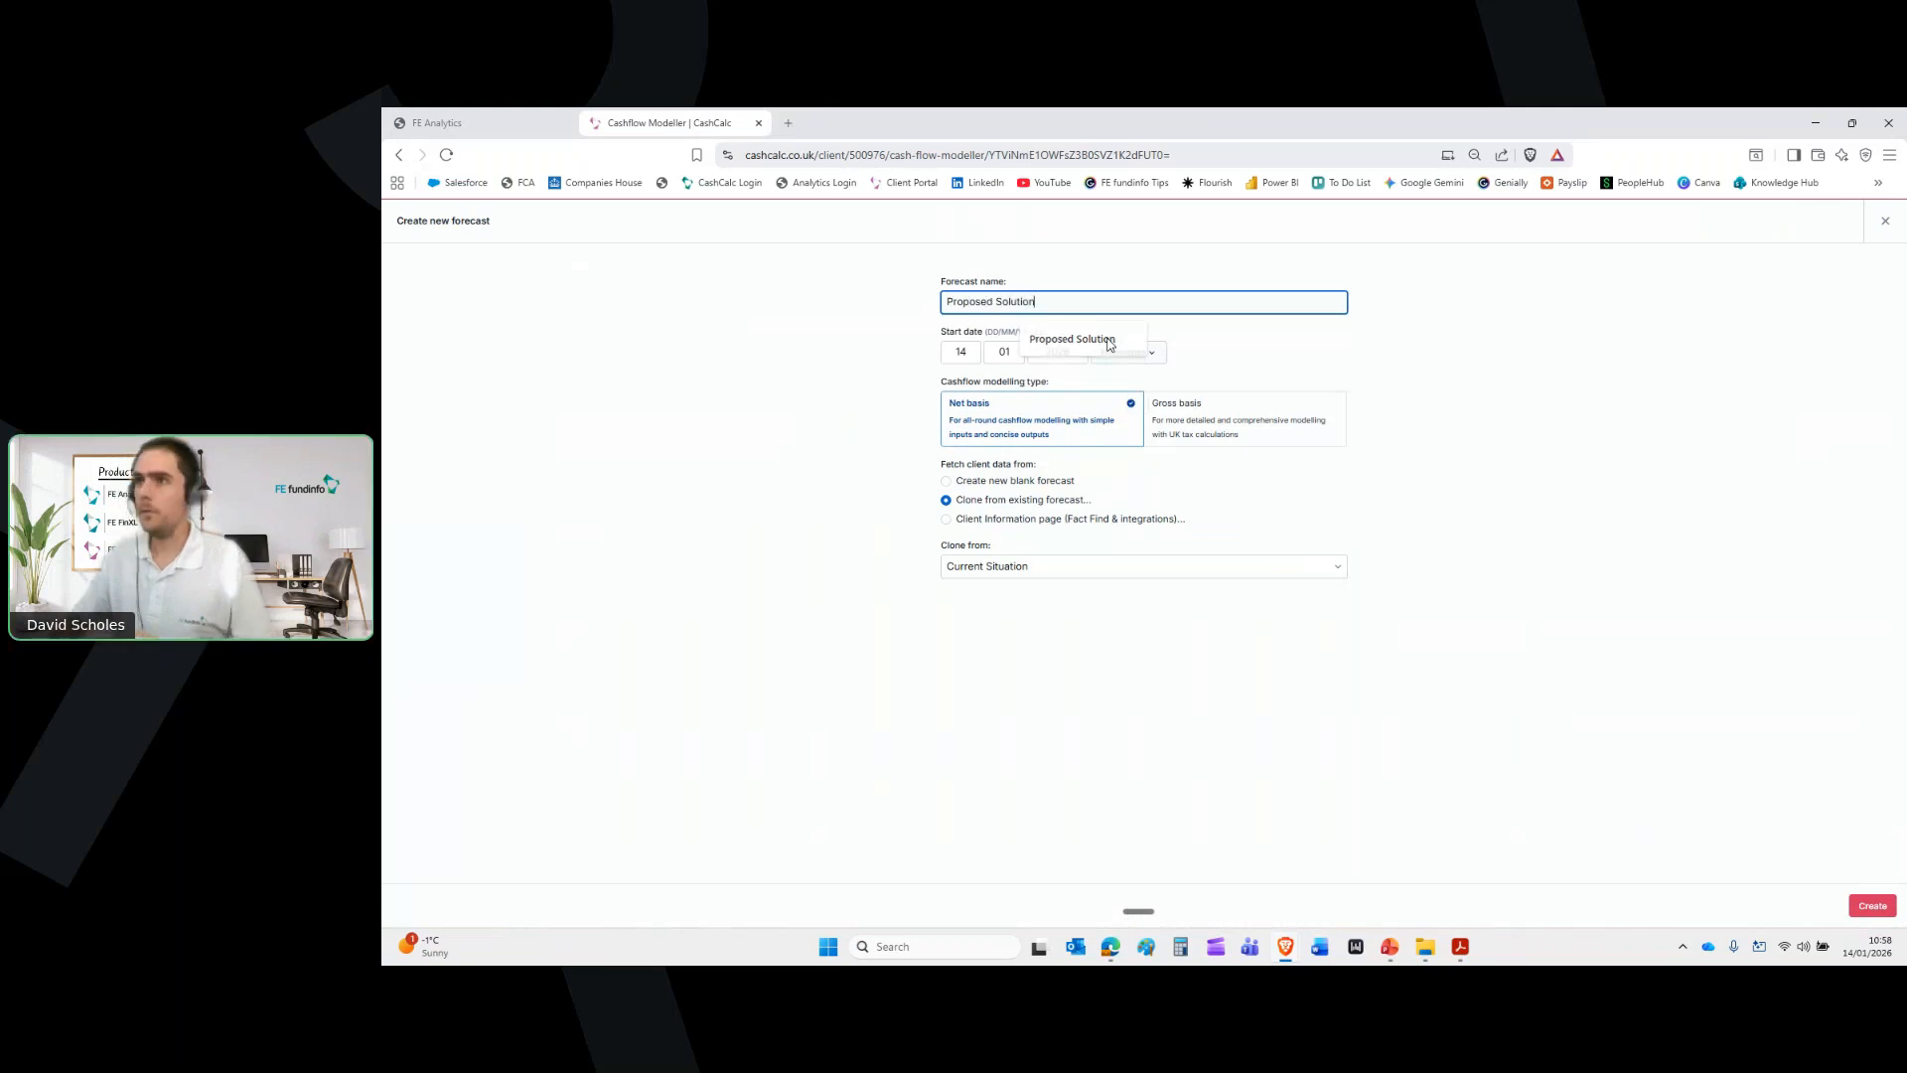
left_click(1882, 906)
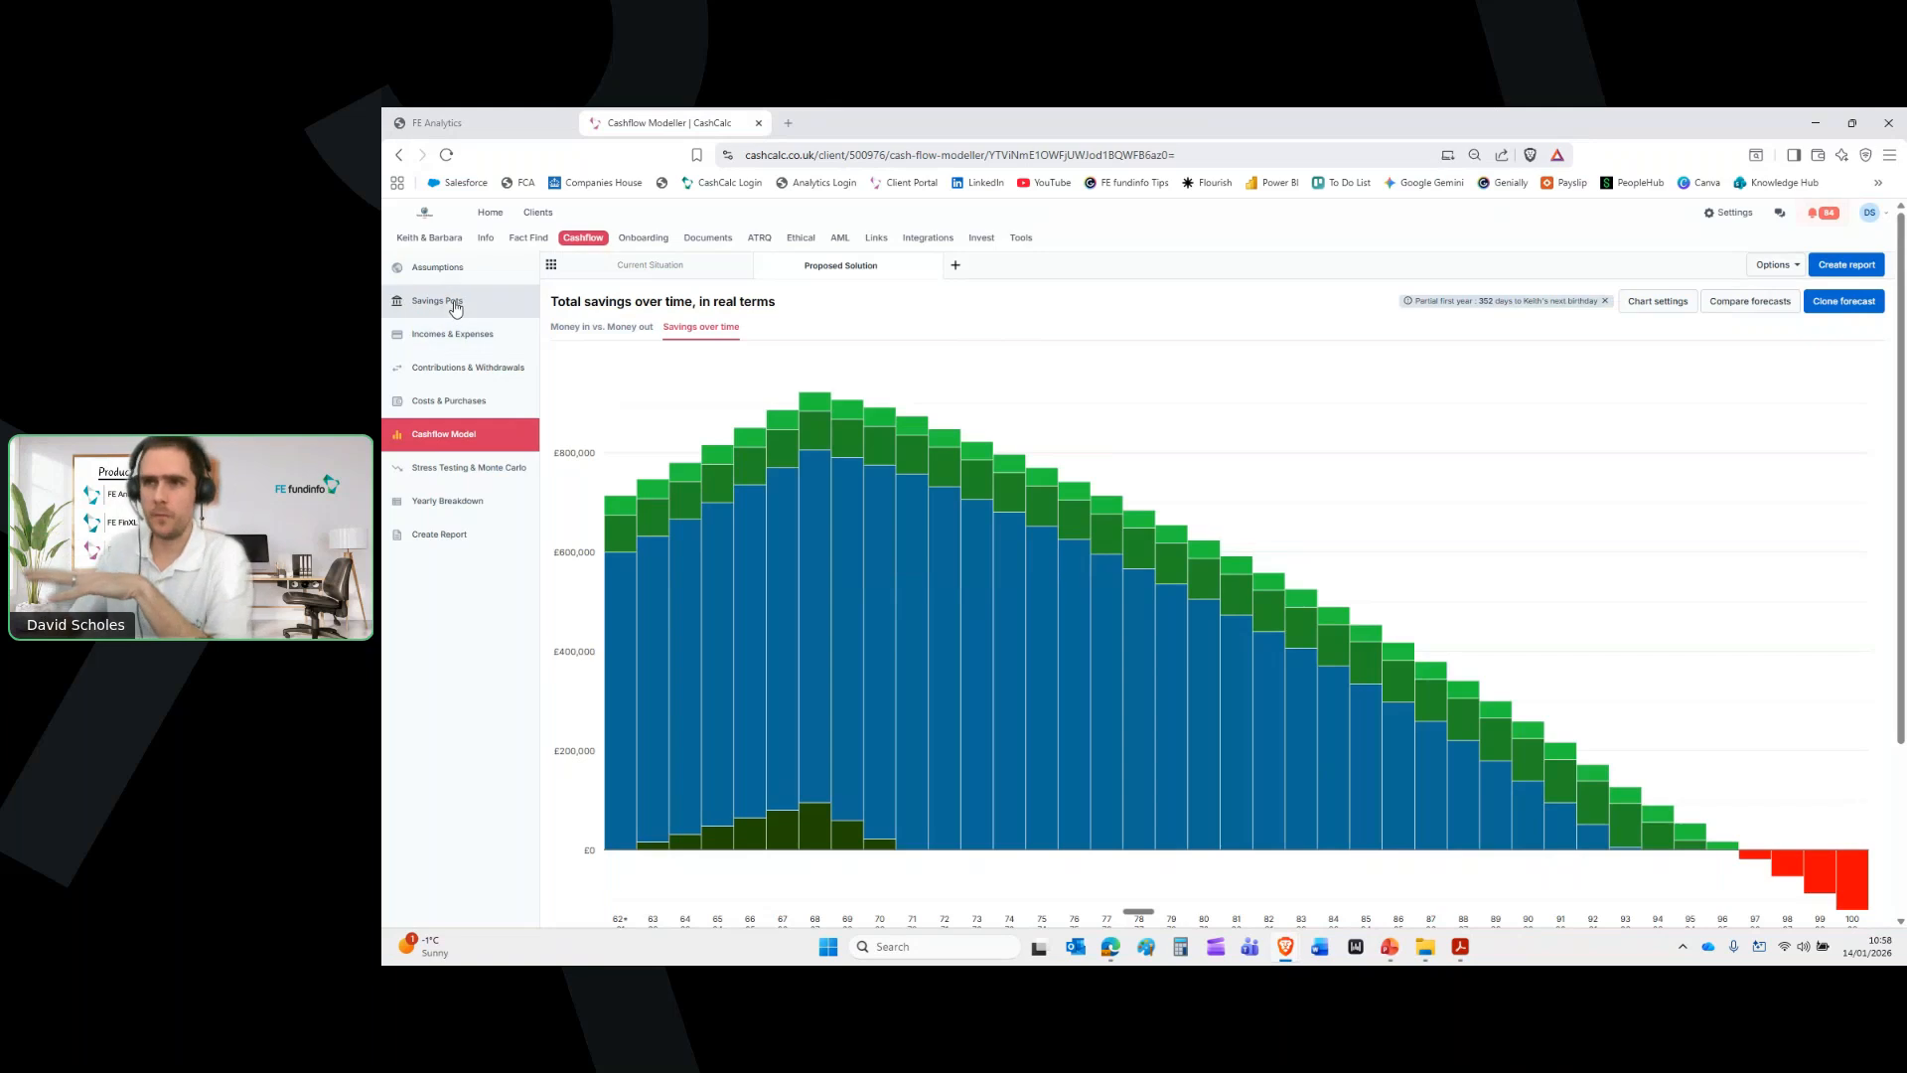
Model the £600,000 pension on LGT WM Balanced, lifting growth to 6.38% and age-100 savings to £579,179
mouse_move(455, 308)
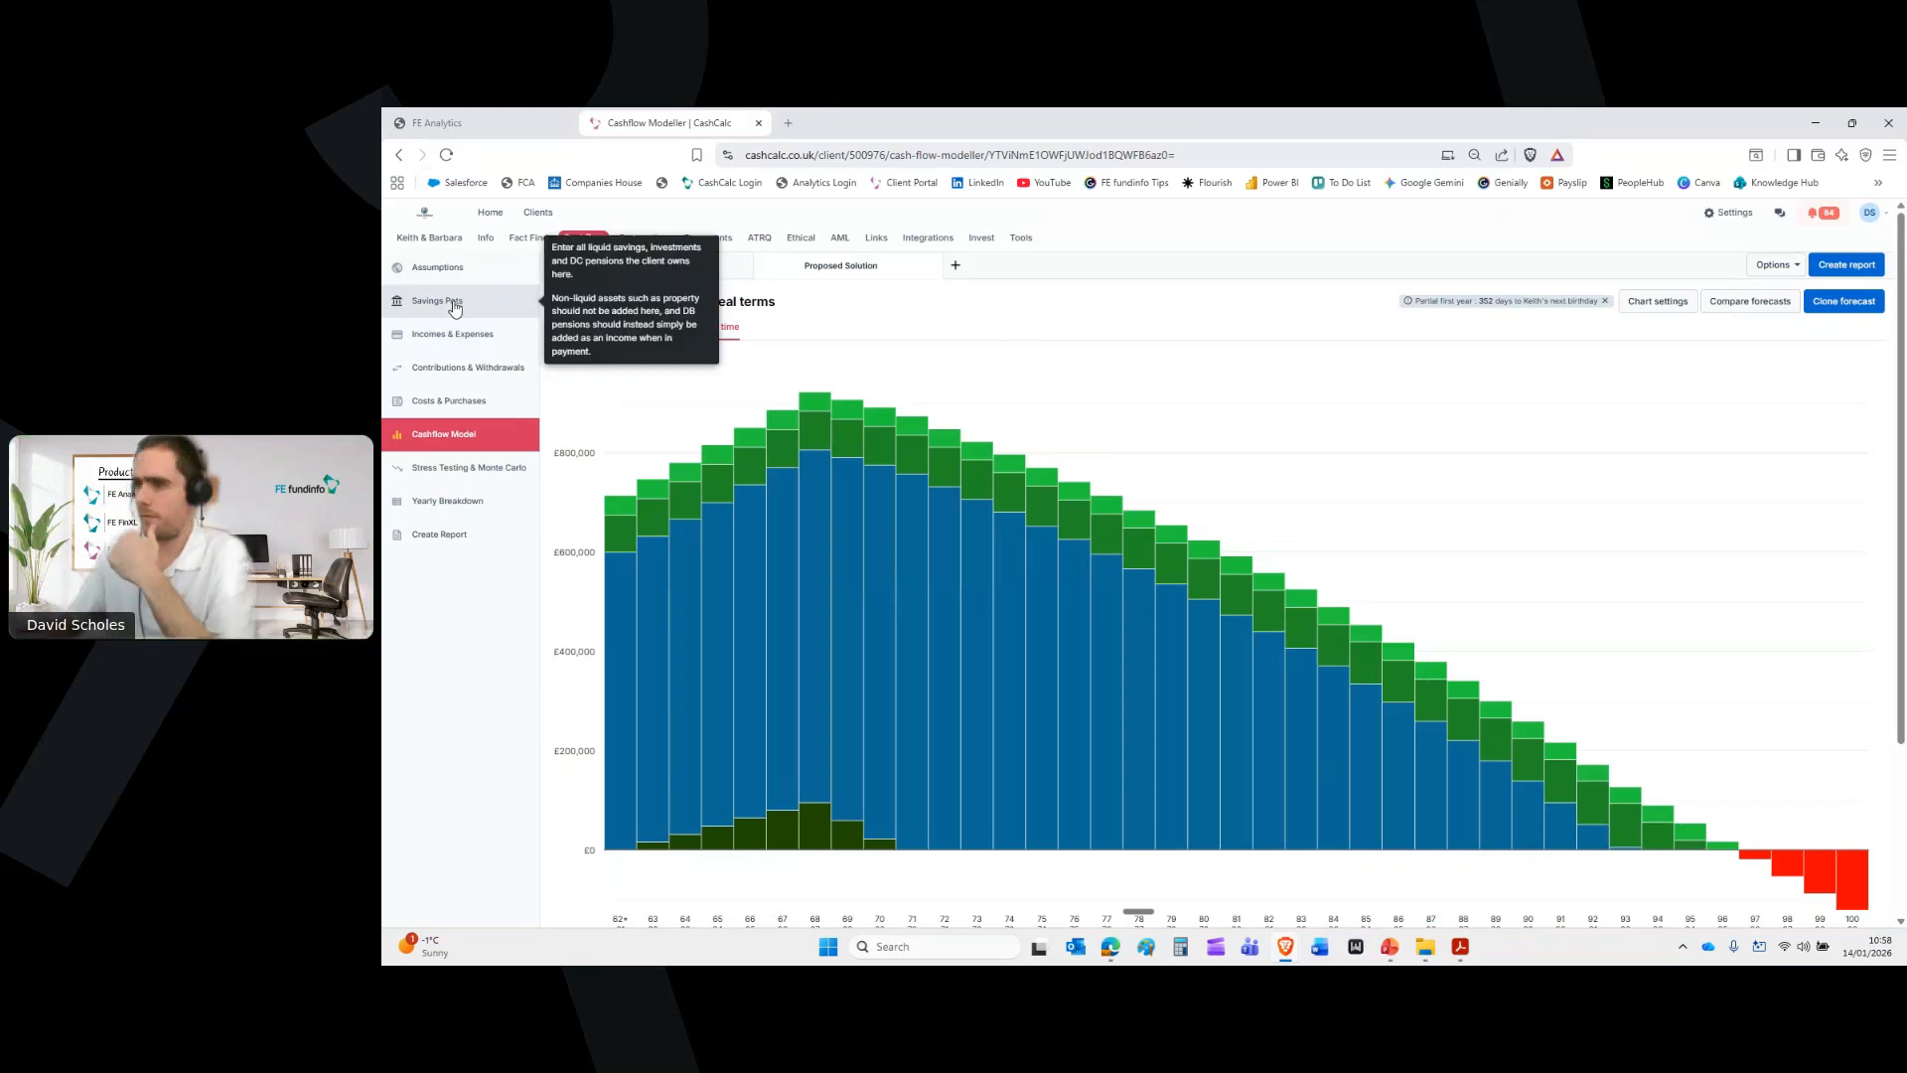
left_click(455, 306)
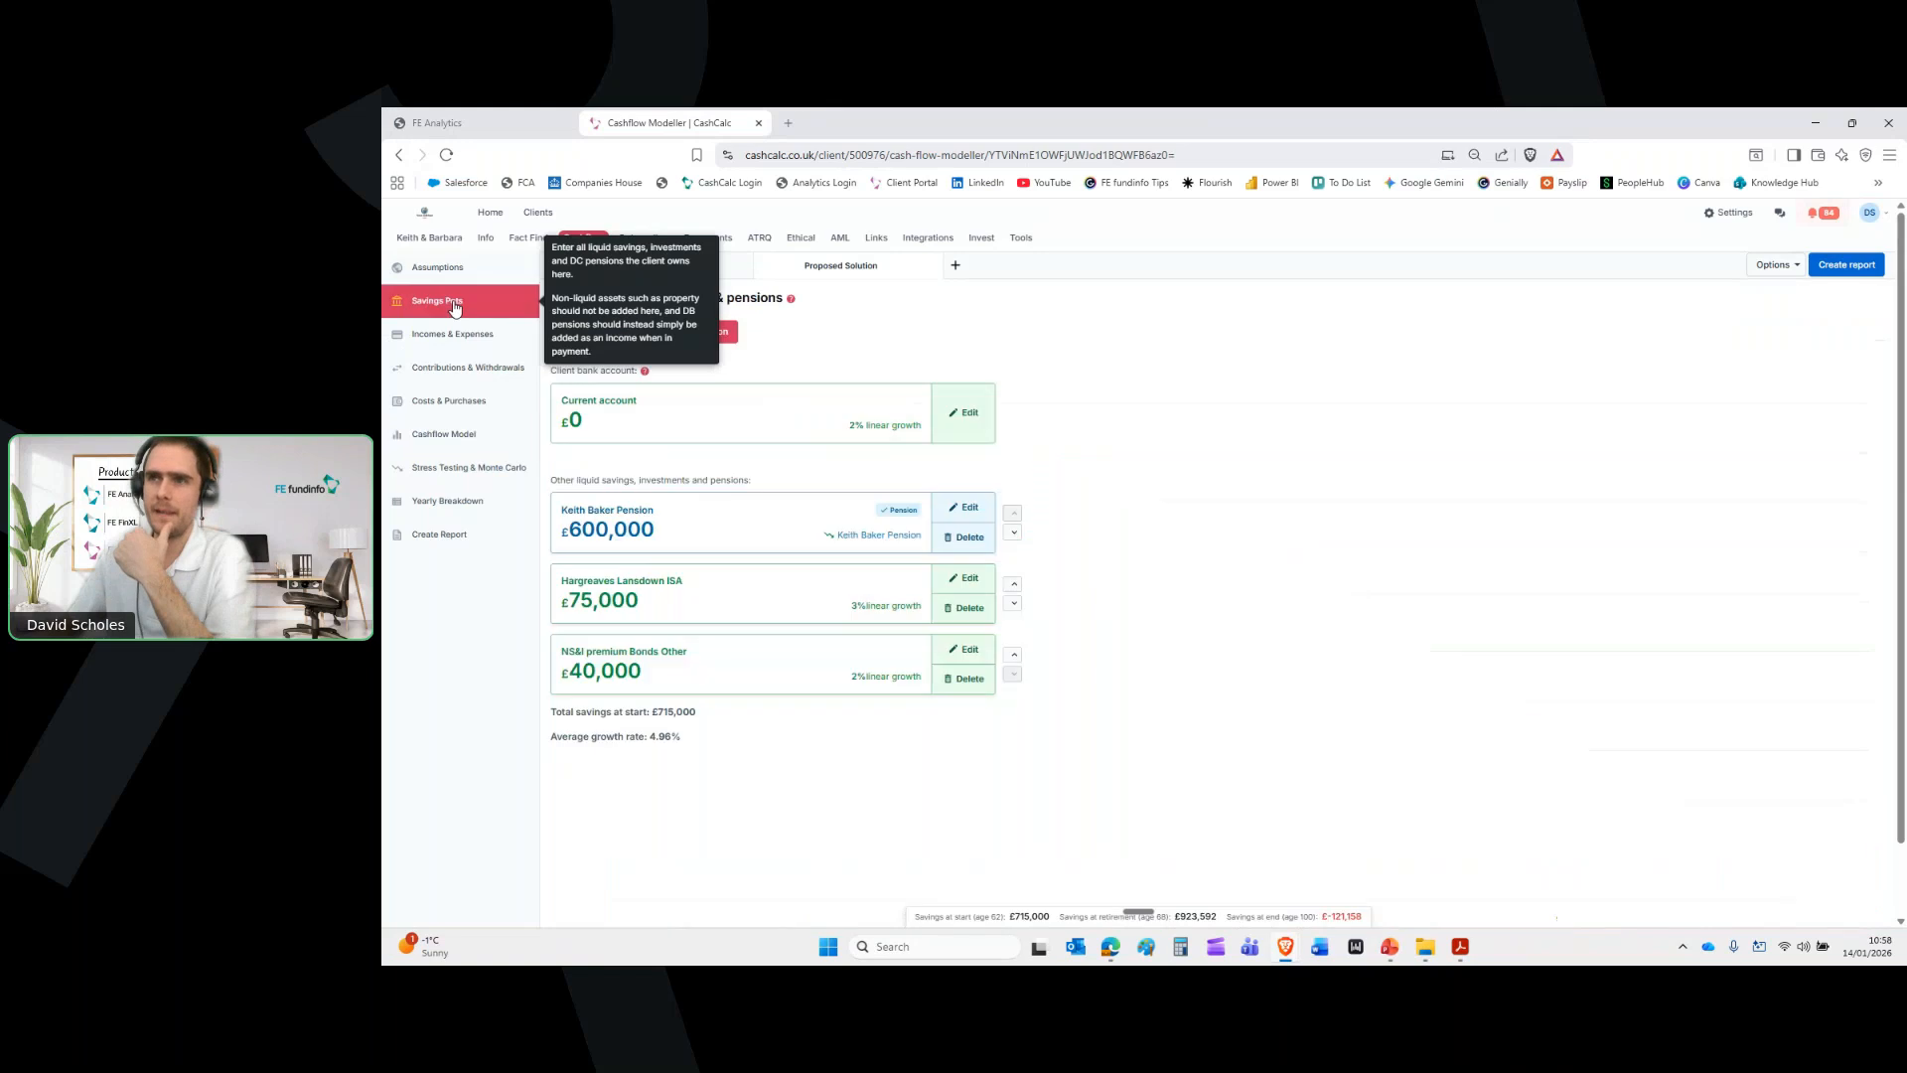
left_click(959, 508)
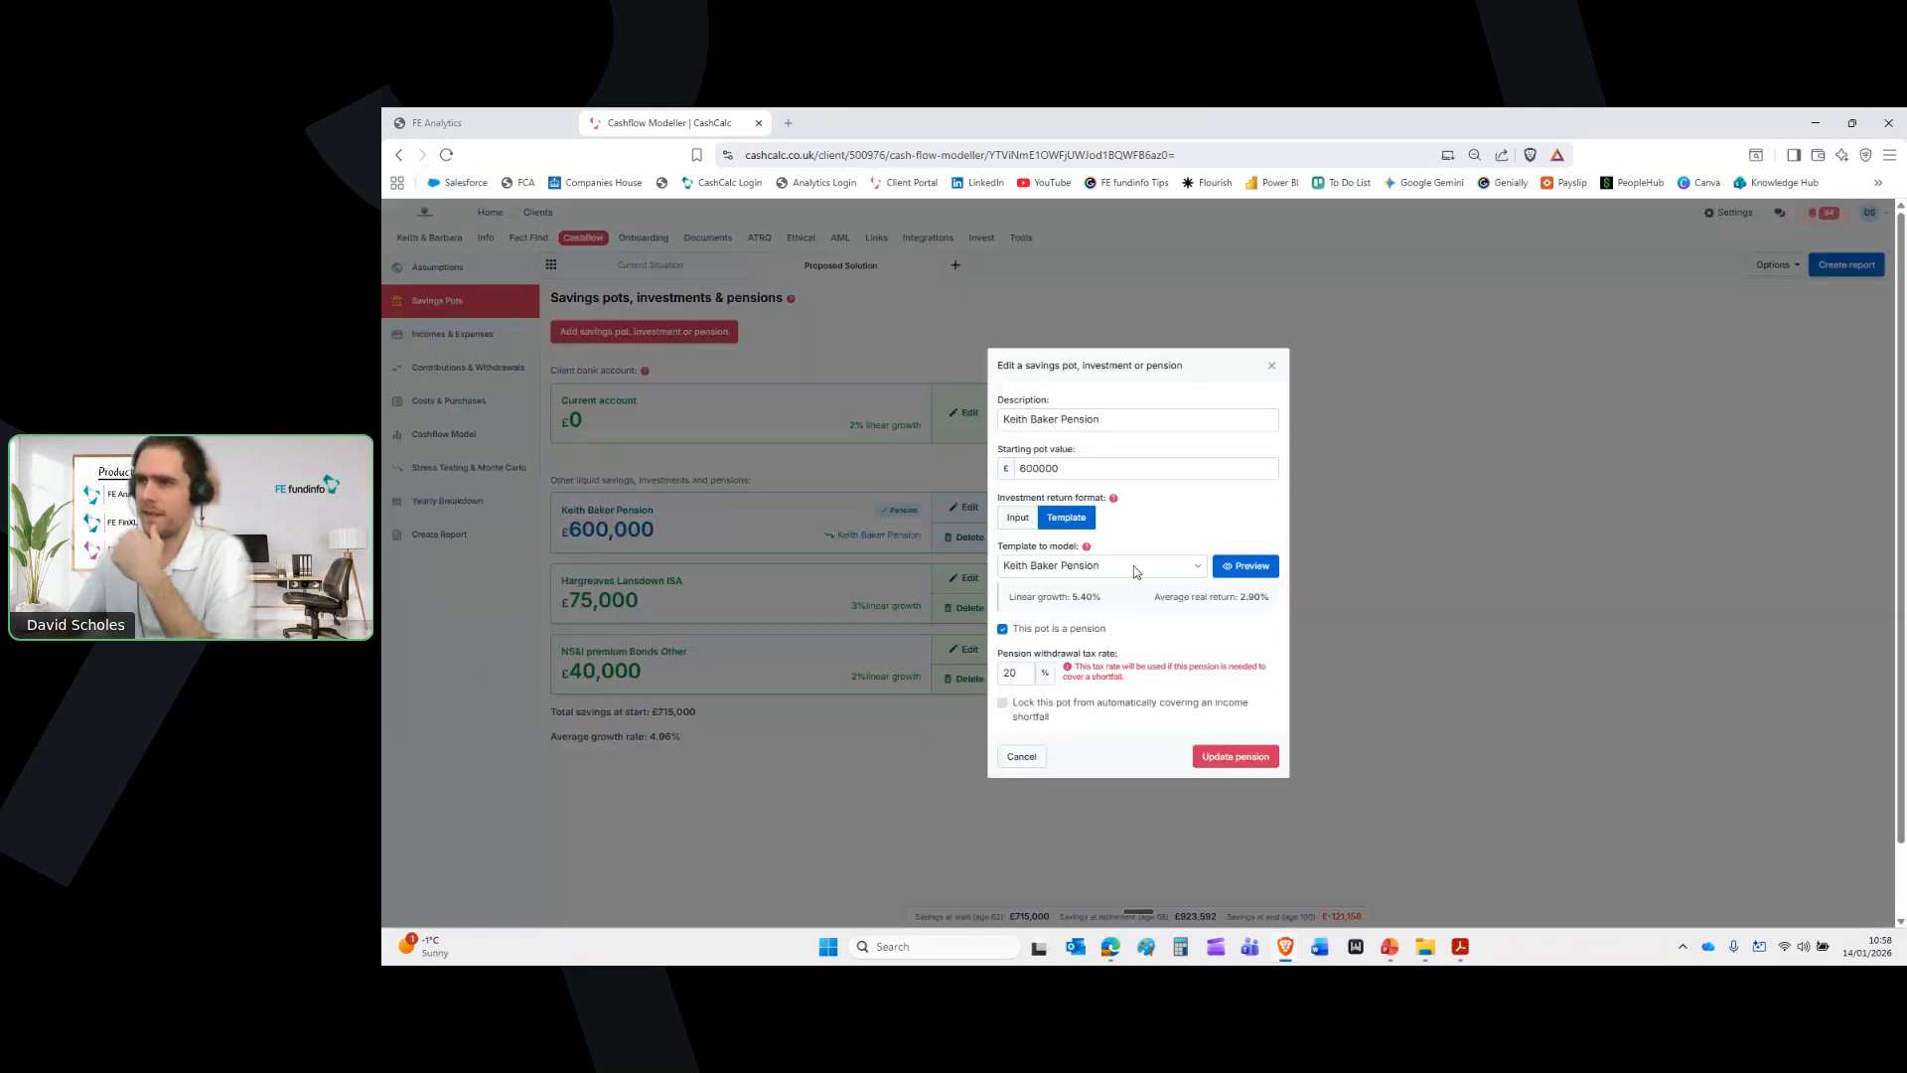
left_click(1135, 564)
type("l")
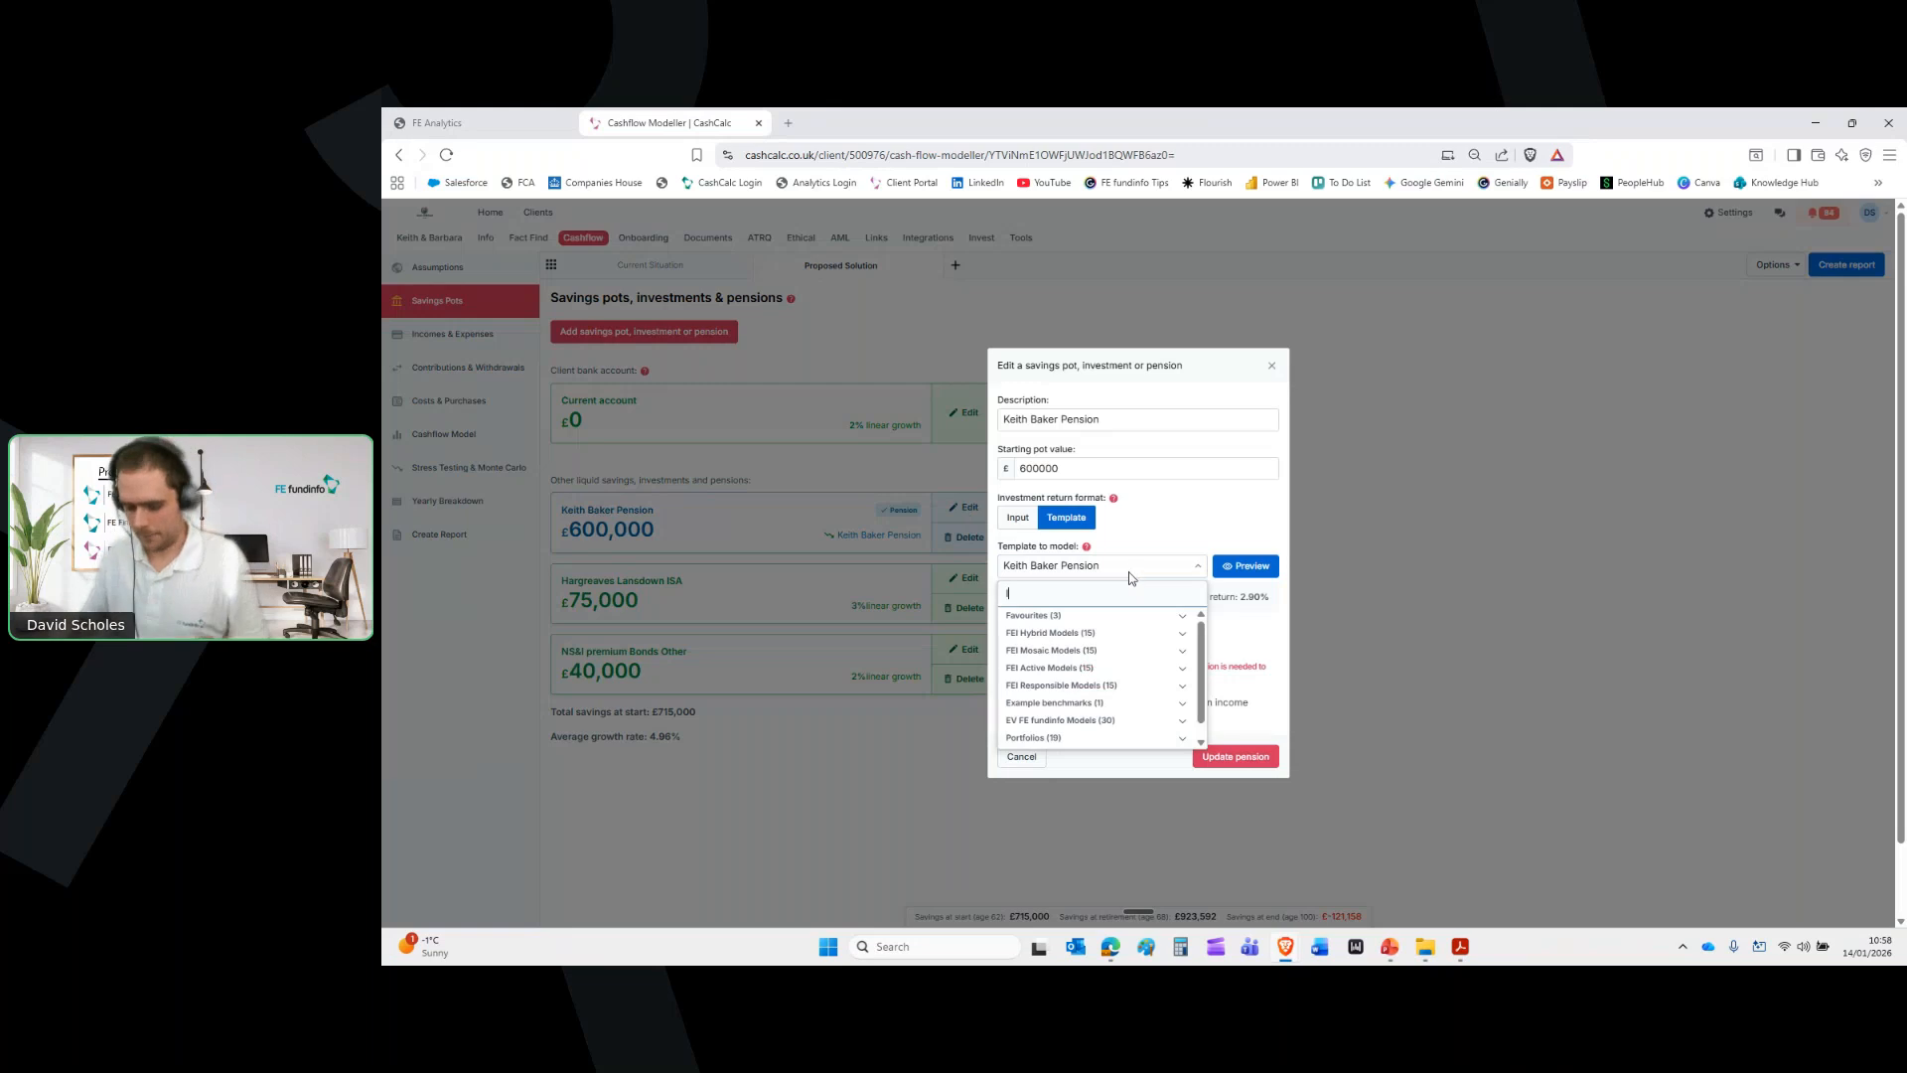
type("gt")
left_click(1097, 633)
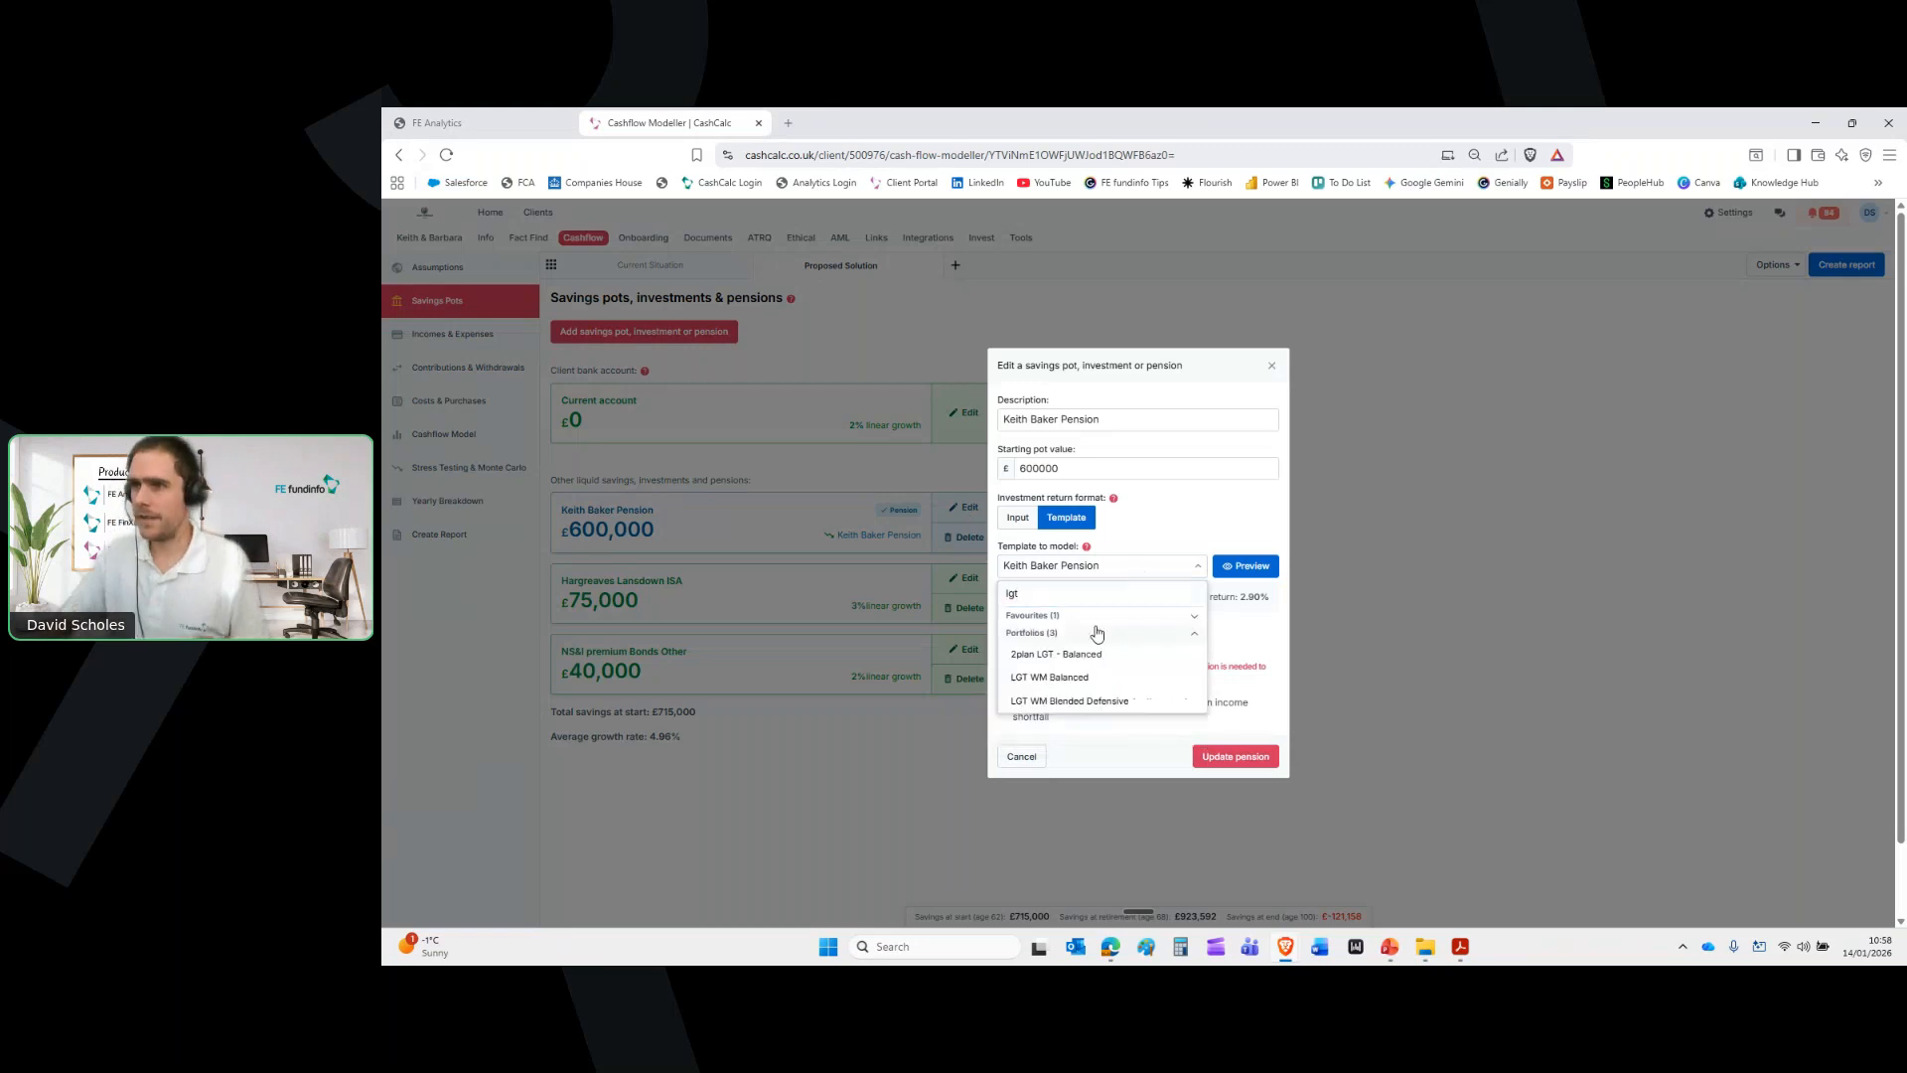
left_click(1078, 678)
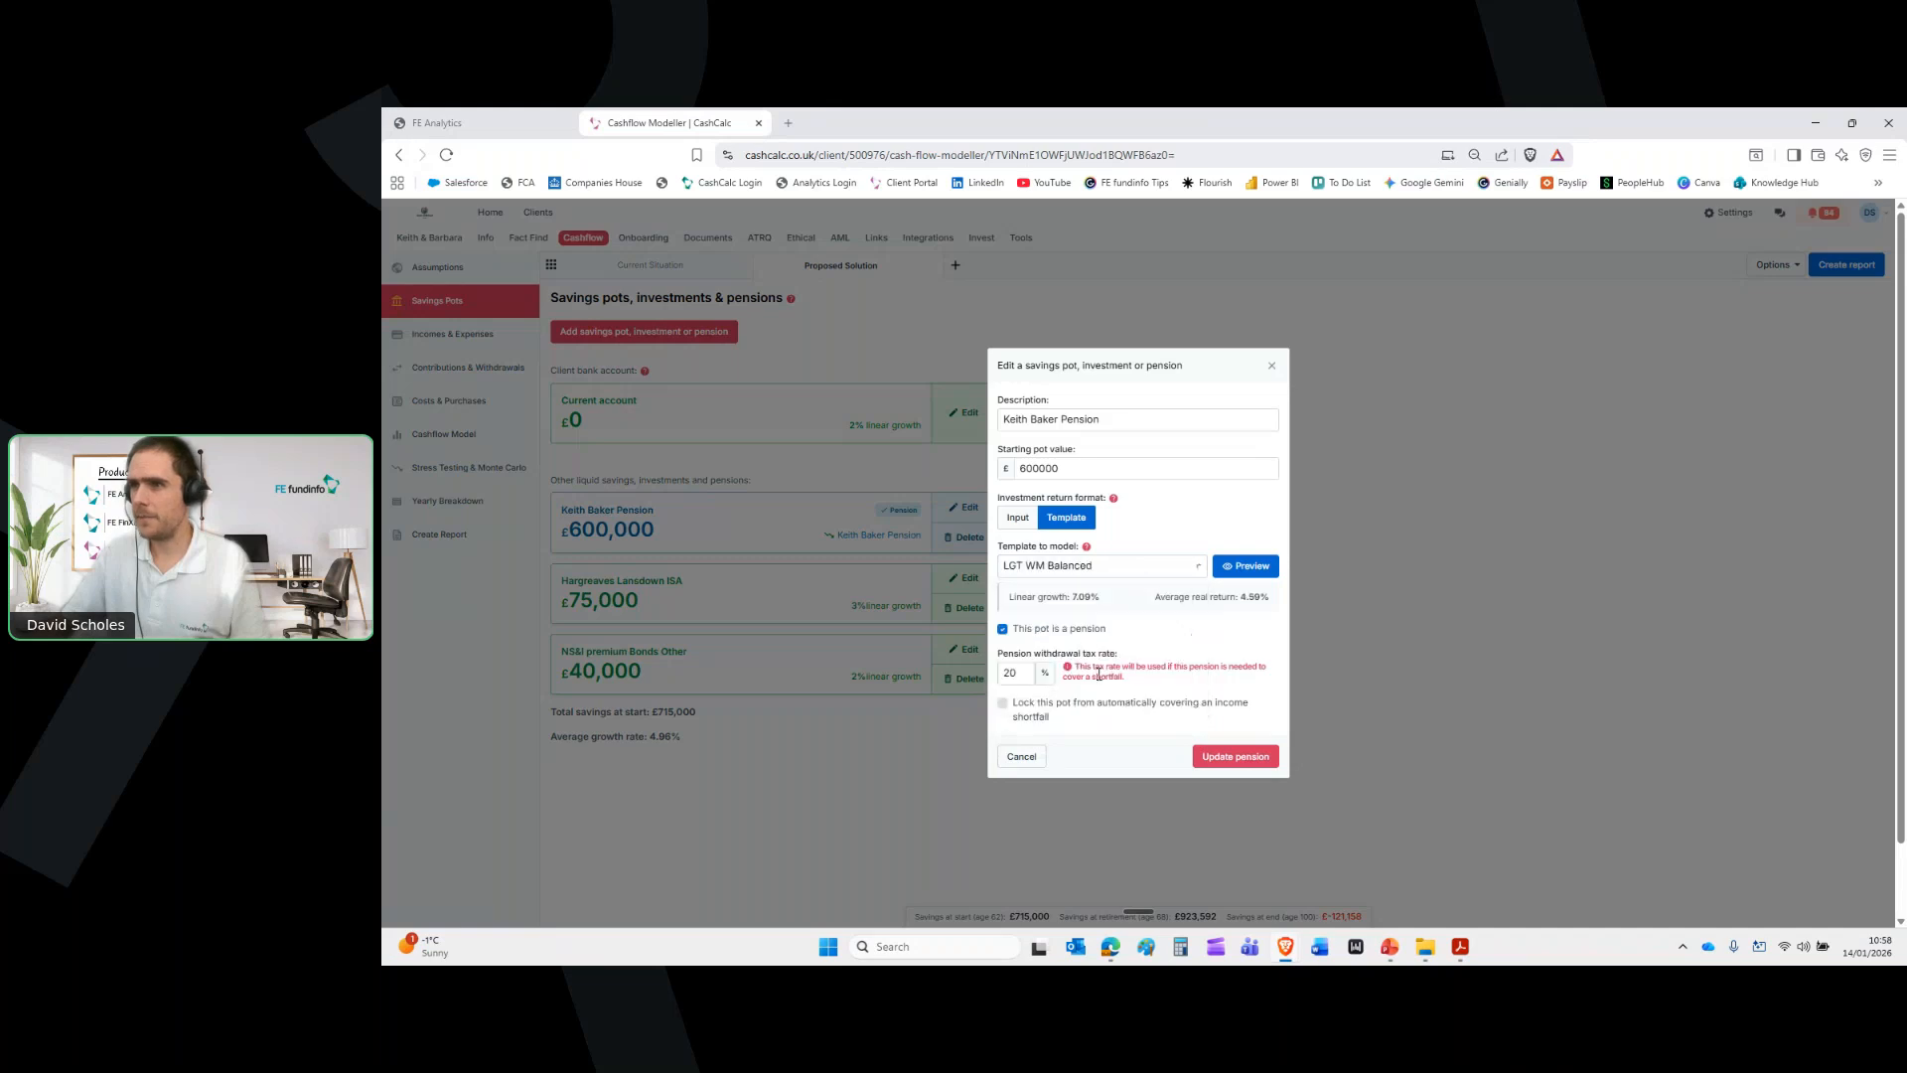
left_click(1255, 761)
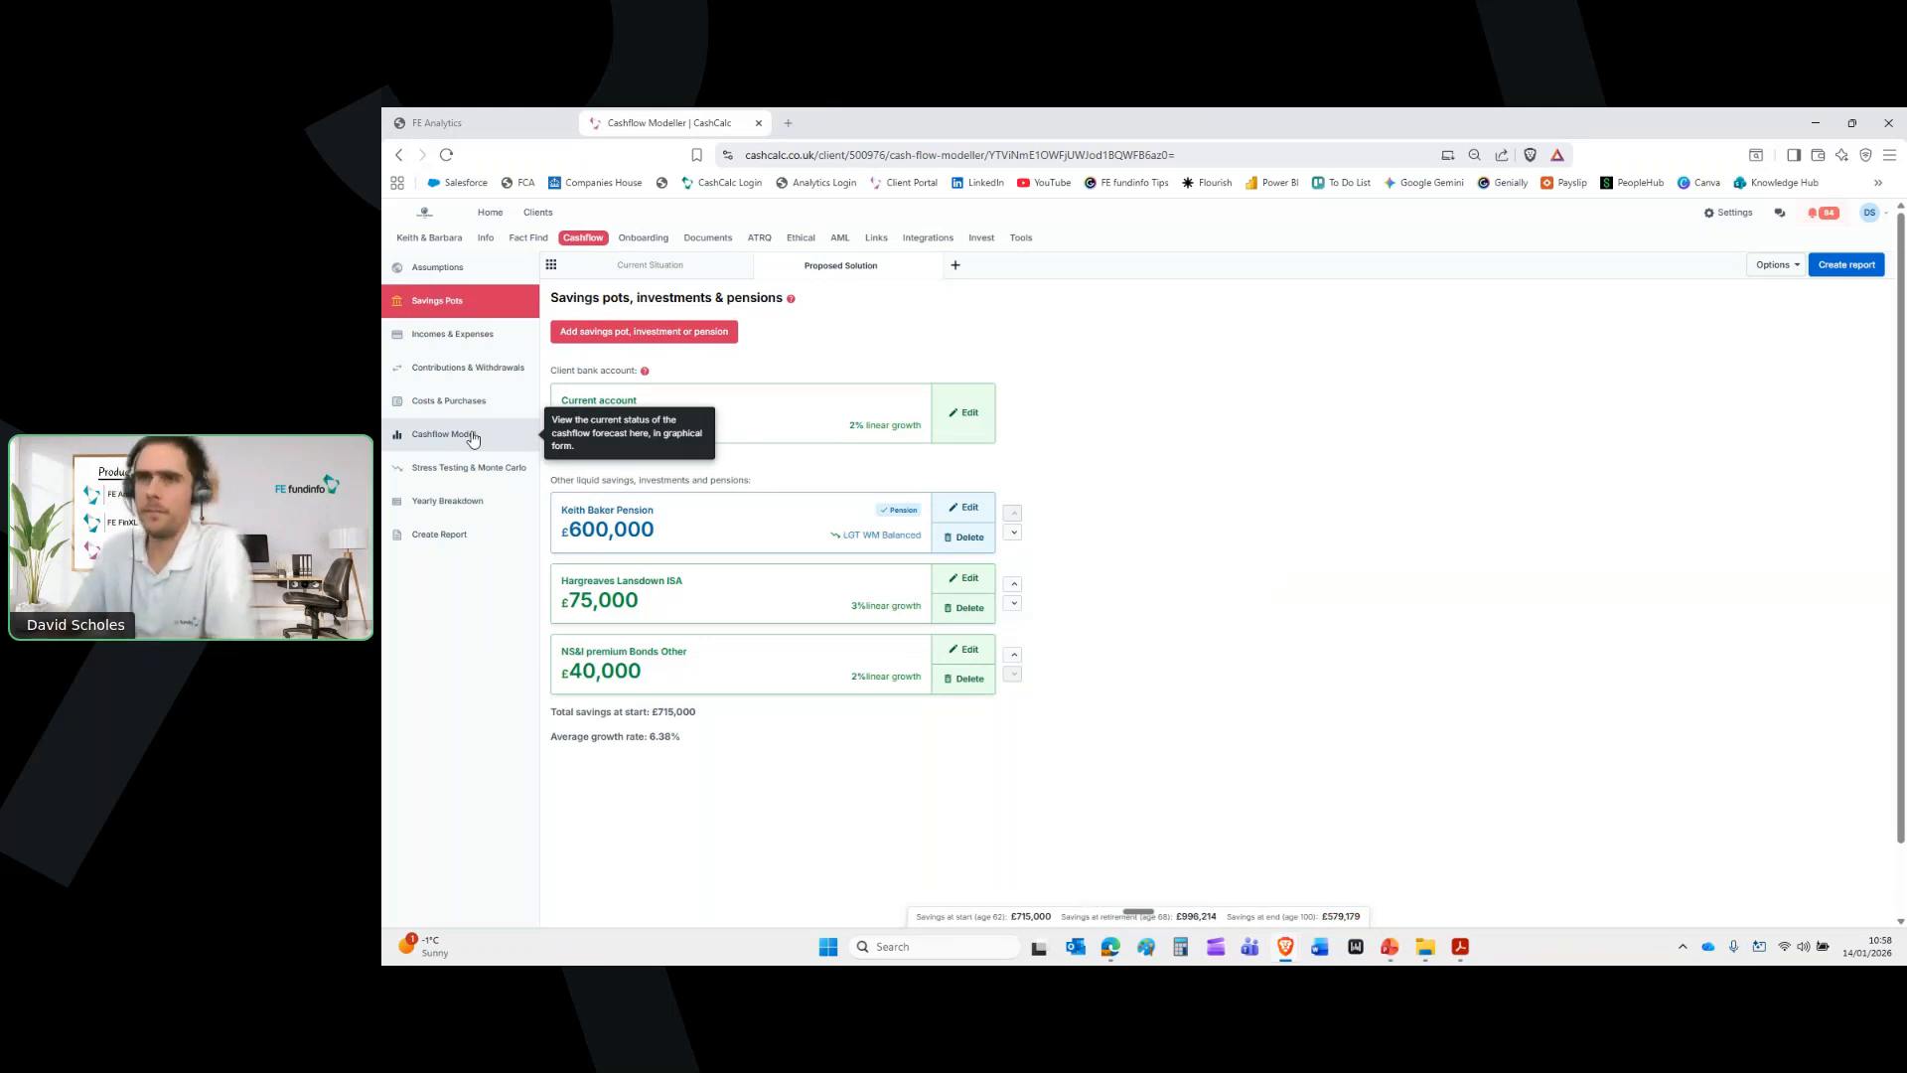
left_click(473, 437)
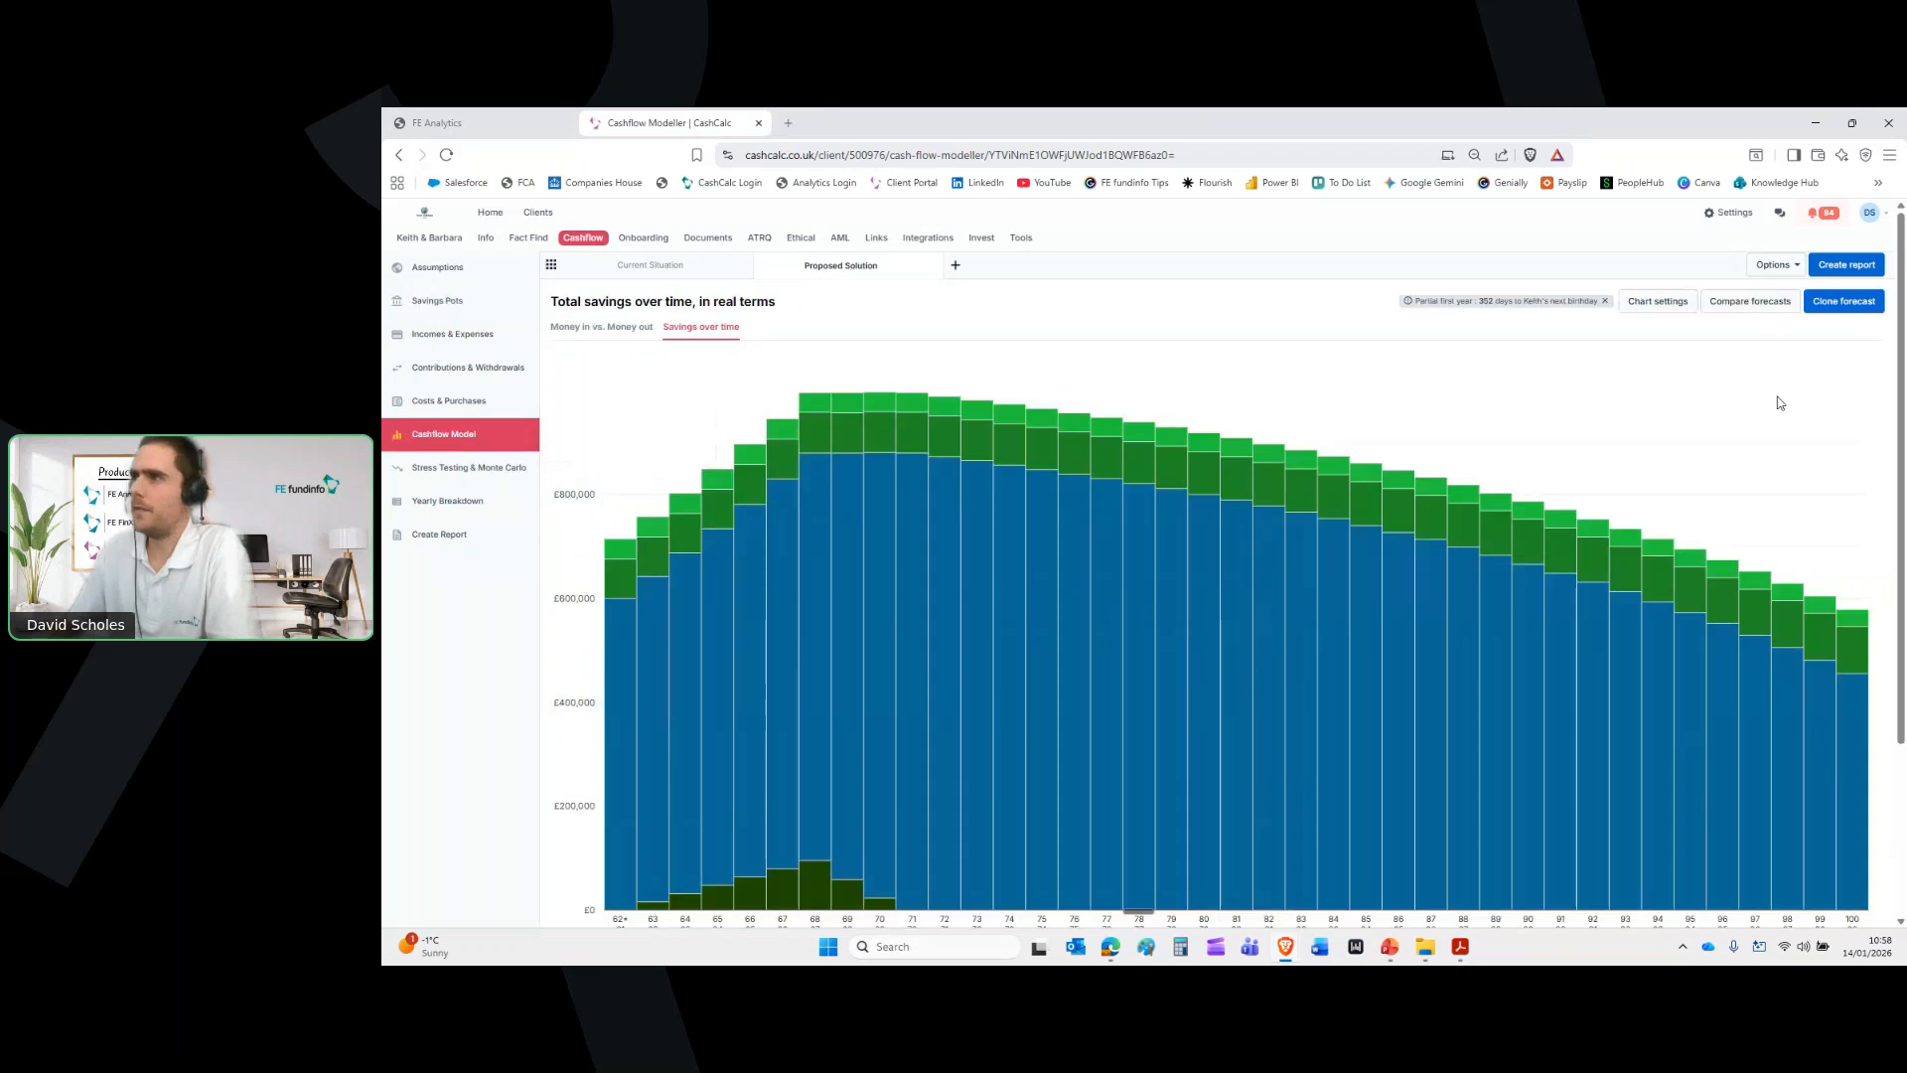
Compare the Proposed Solution and Current Situation forecasts side by side, then return to FE Analytics
left_click(1755, 300)
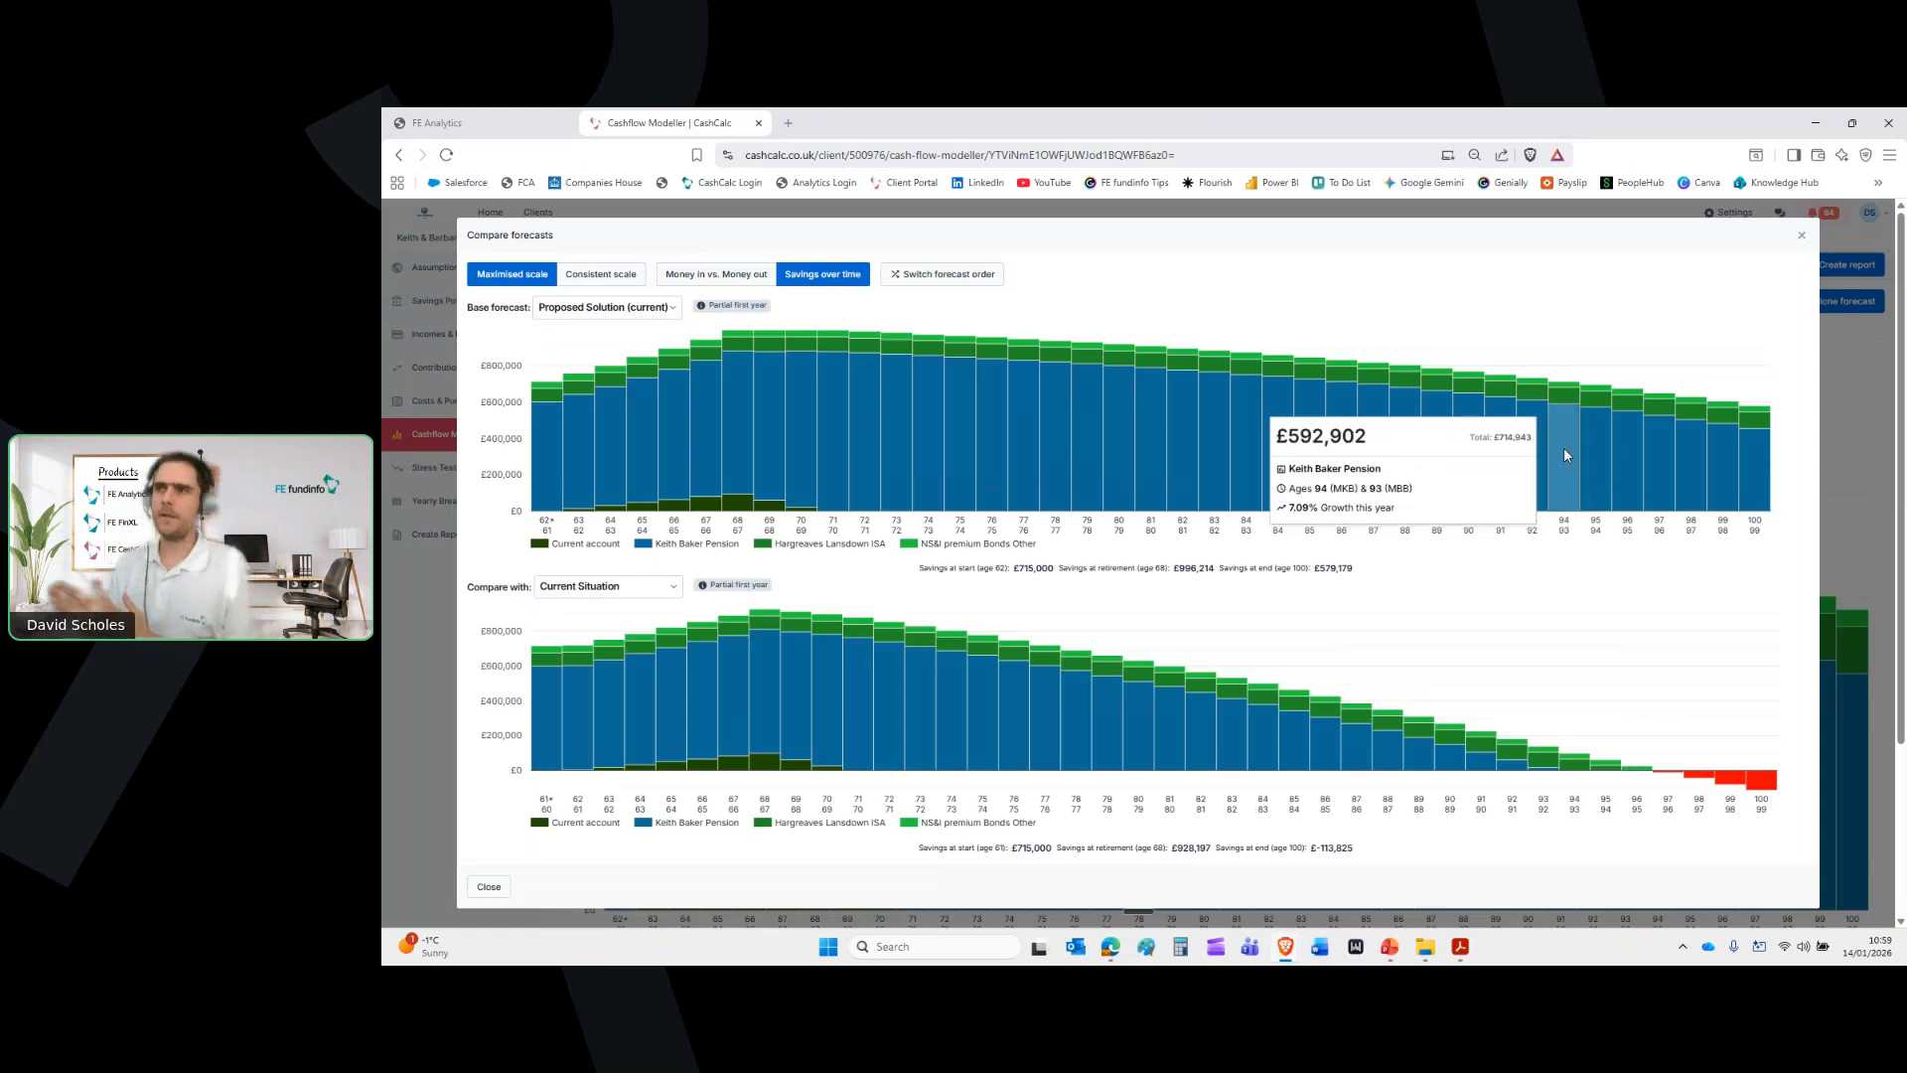
left_click(1802, 235)
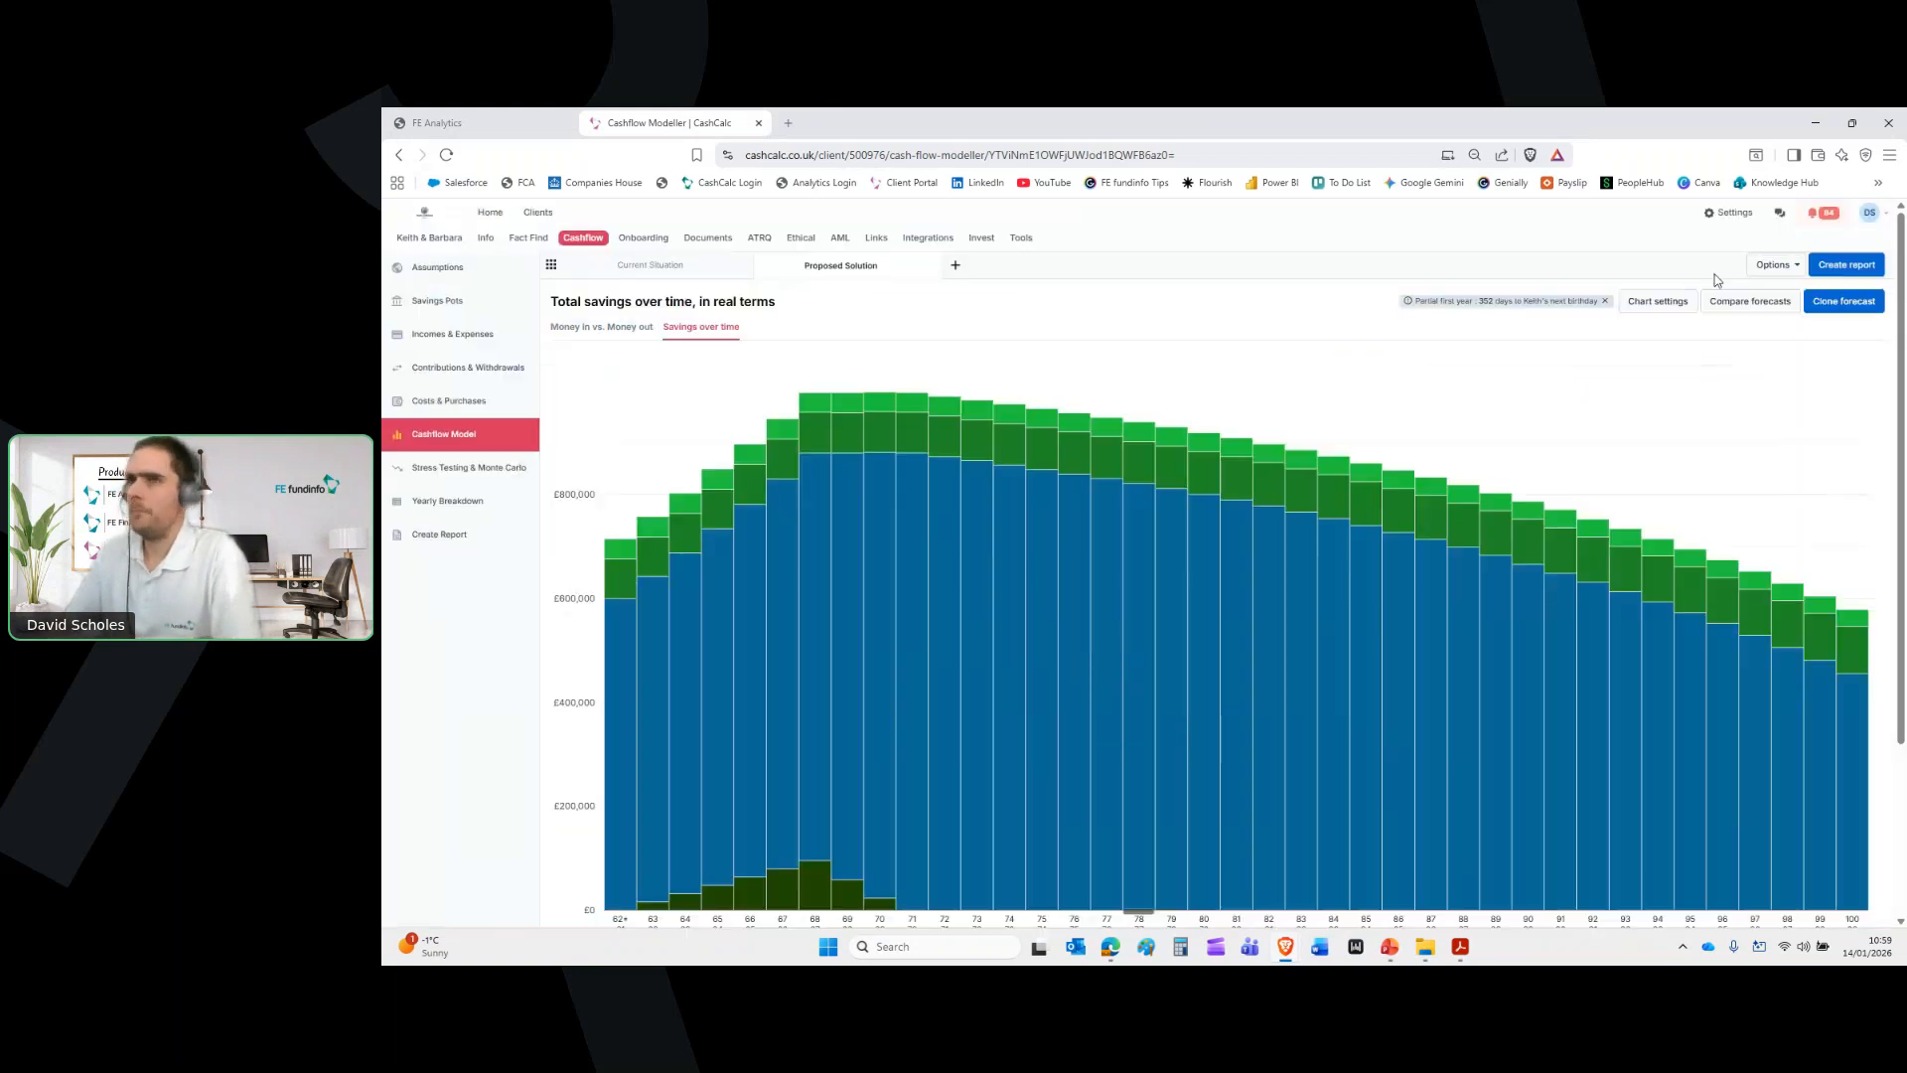
left_click(467, 123)
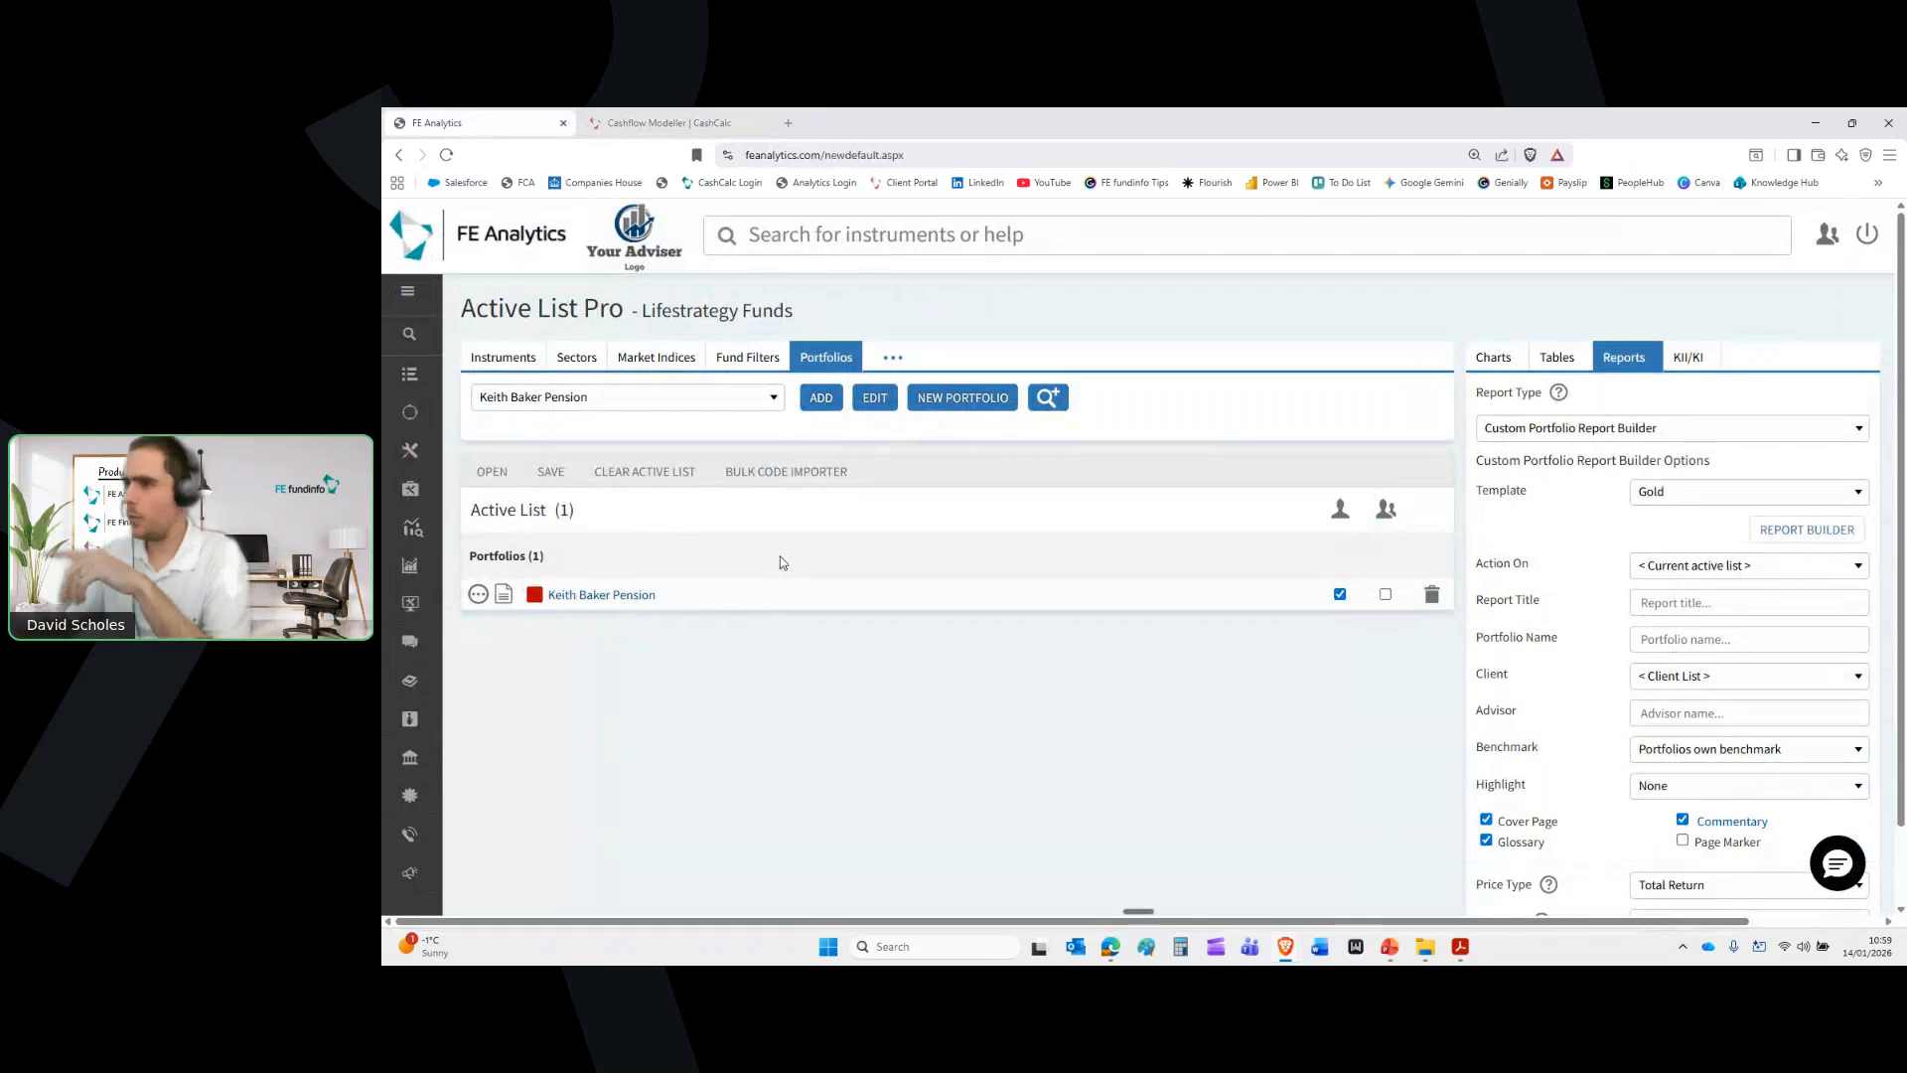
Bring the GoTo Webinar window to the front and move on to the Nexus AI meeting notes
mouse_move(1114, 955)
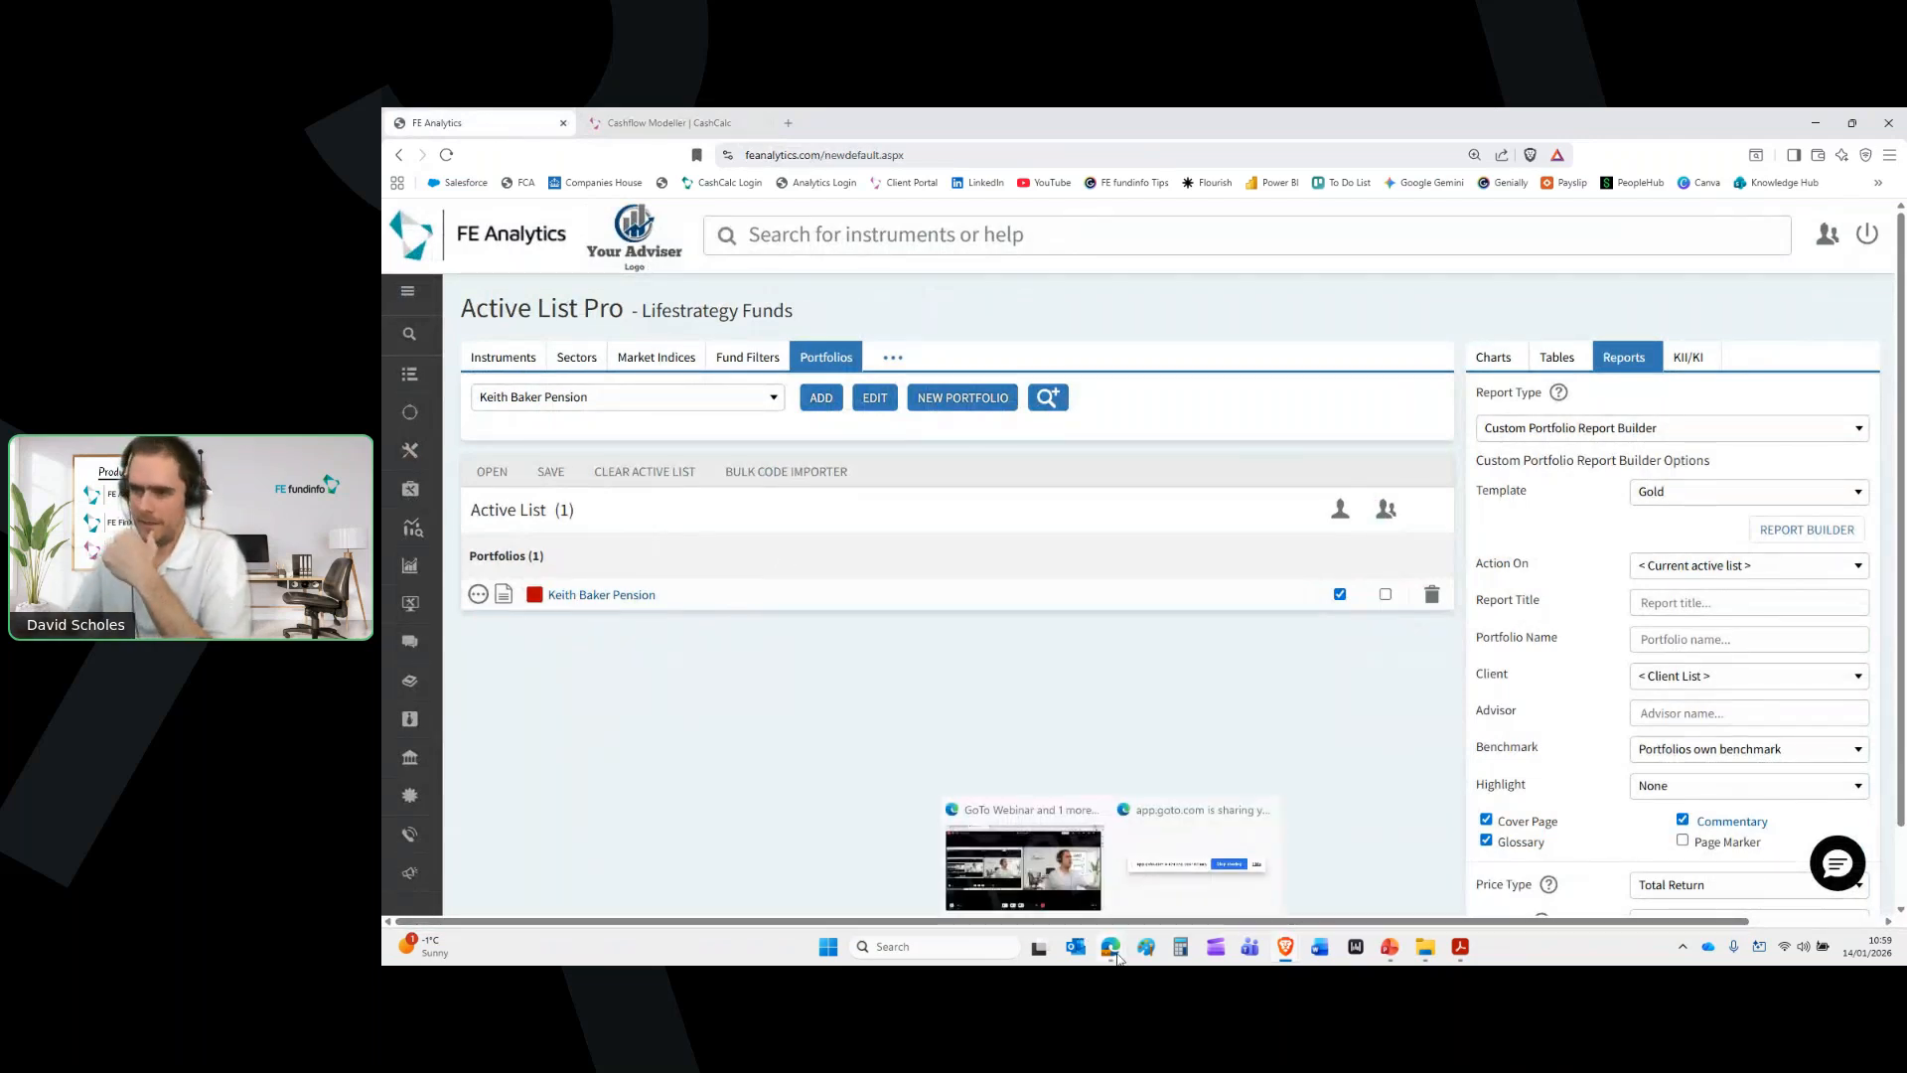
left_click(1064, 881)
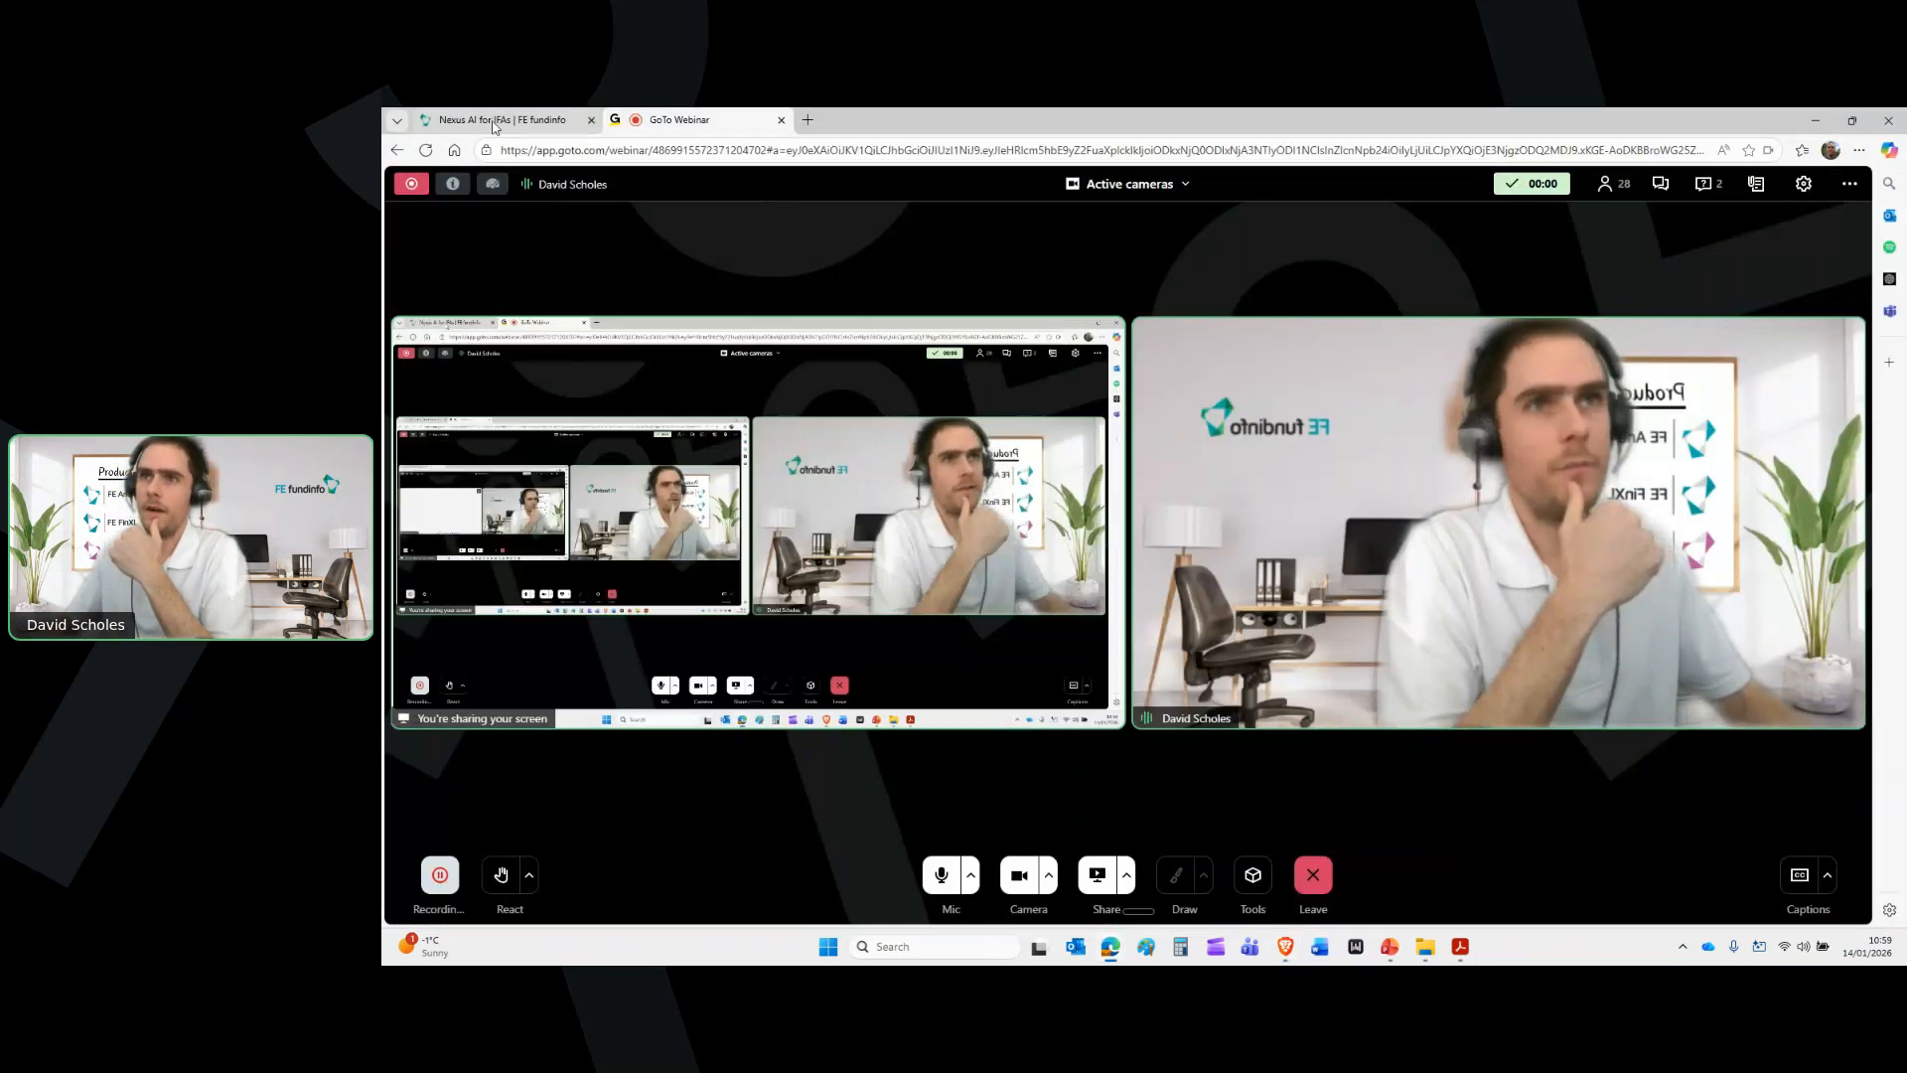
left_click(494, 121)
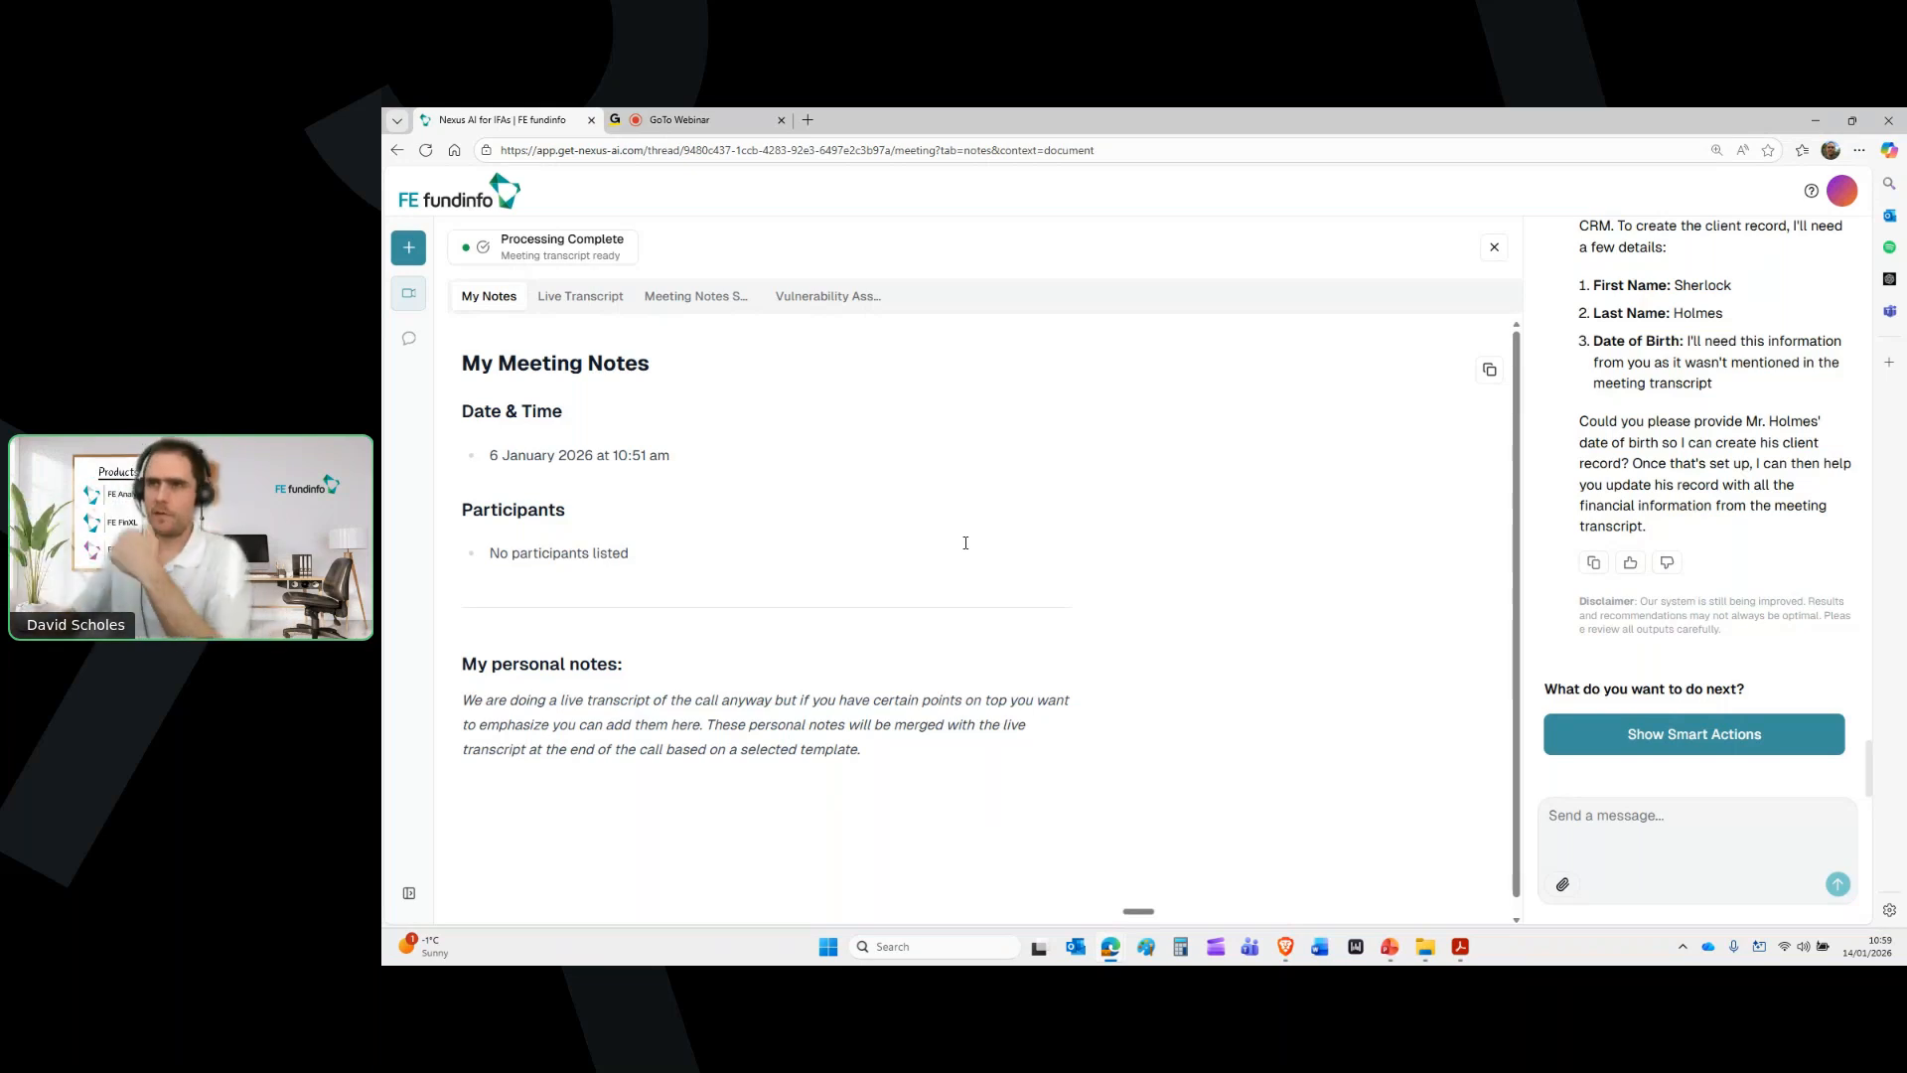
Scan the meeting notes summary, highlighting the £45,000 ISA points, then open the Vulnerability Assessment
left_click(698, 301)
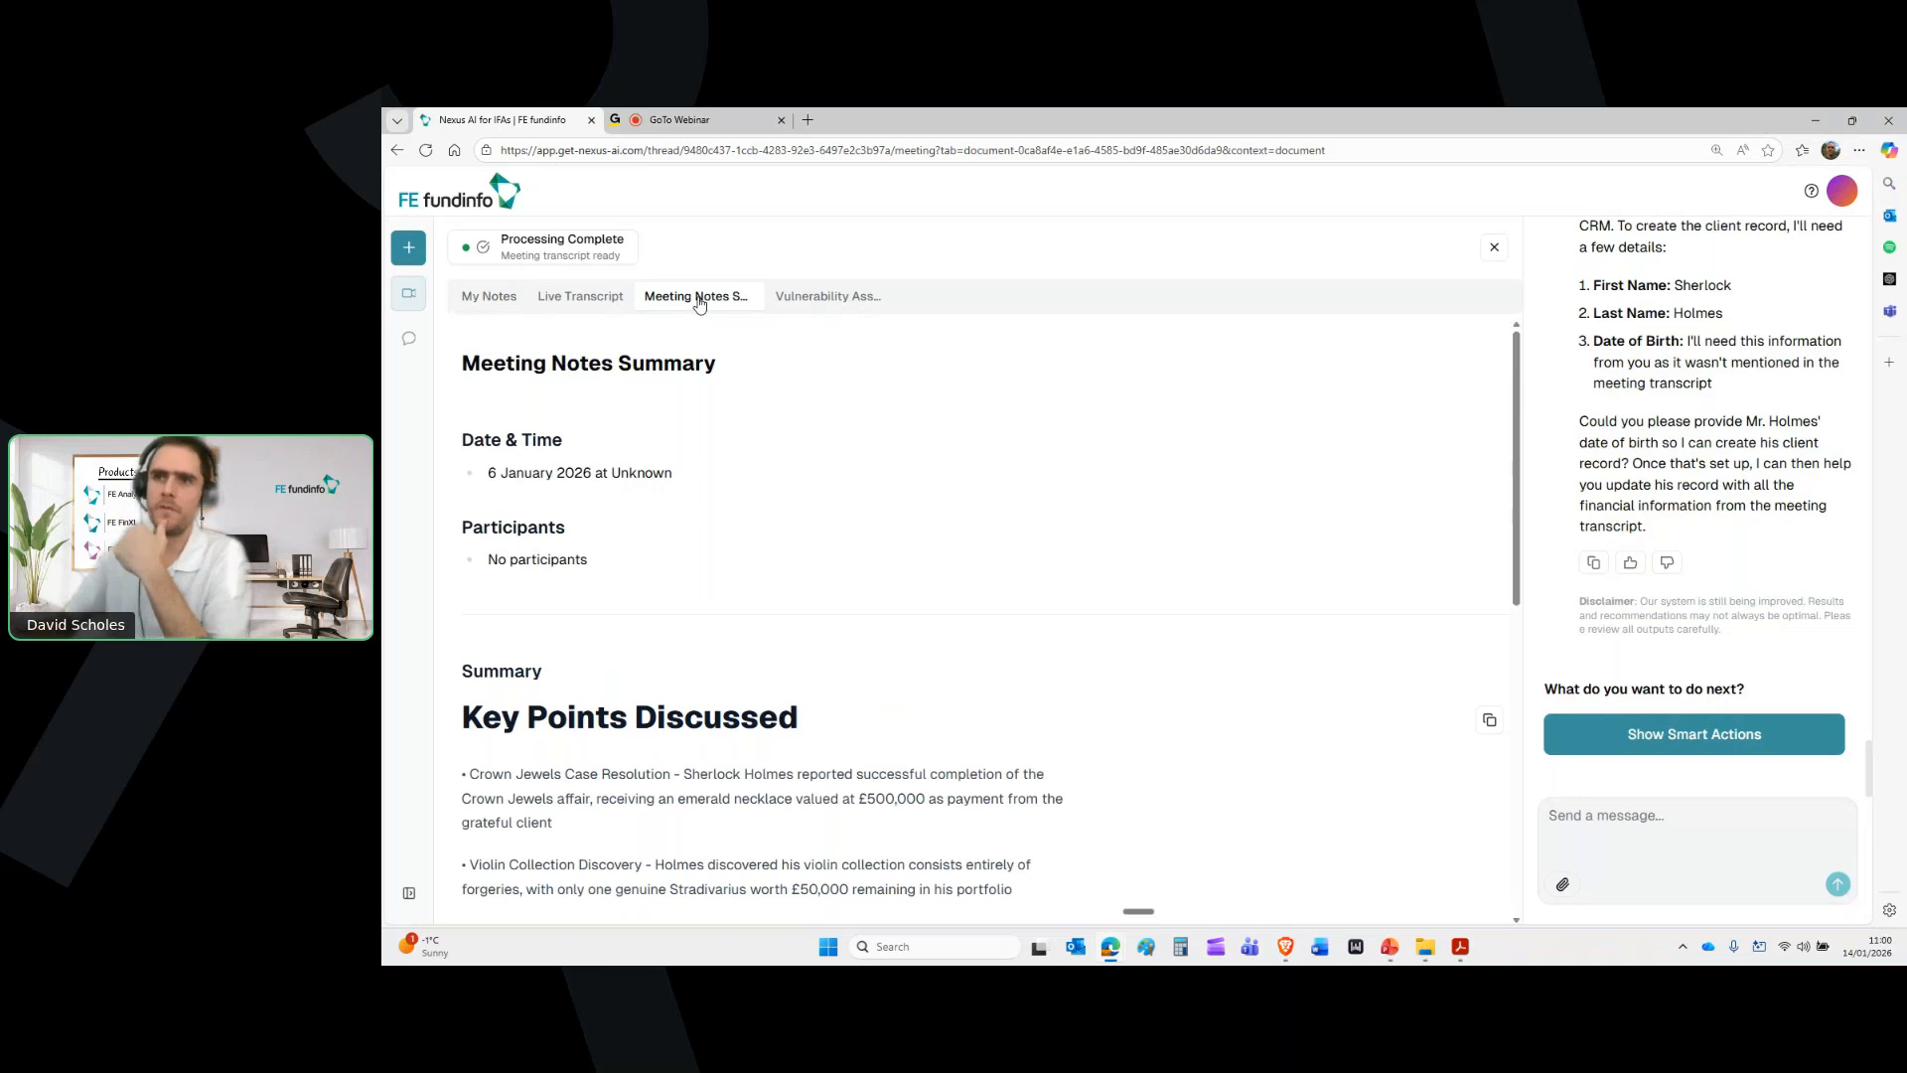
scroll(954, 557, "down", 2)
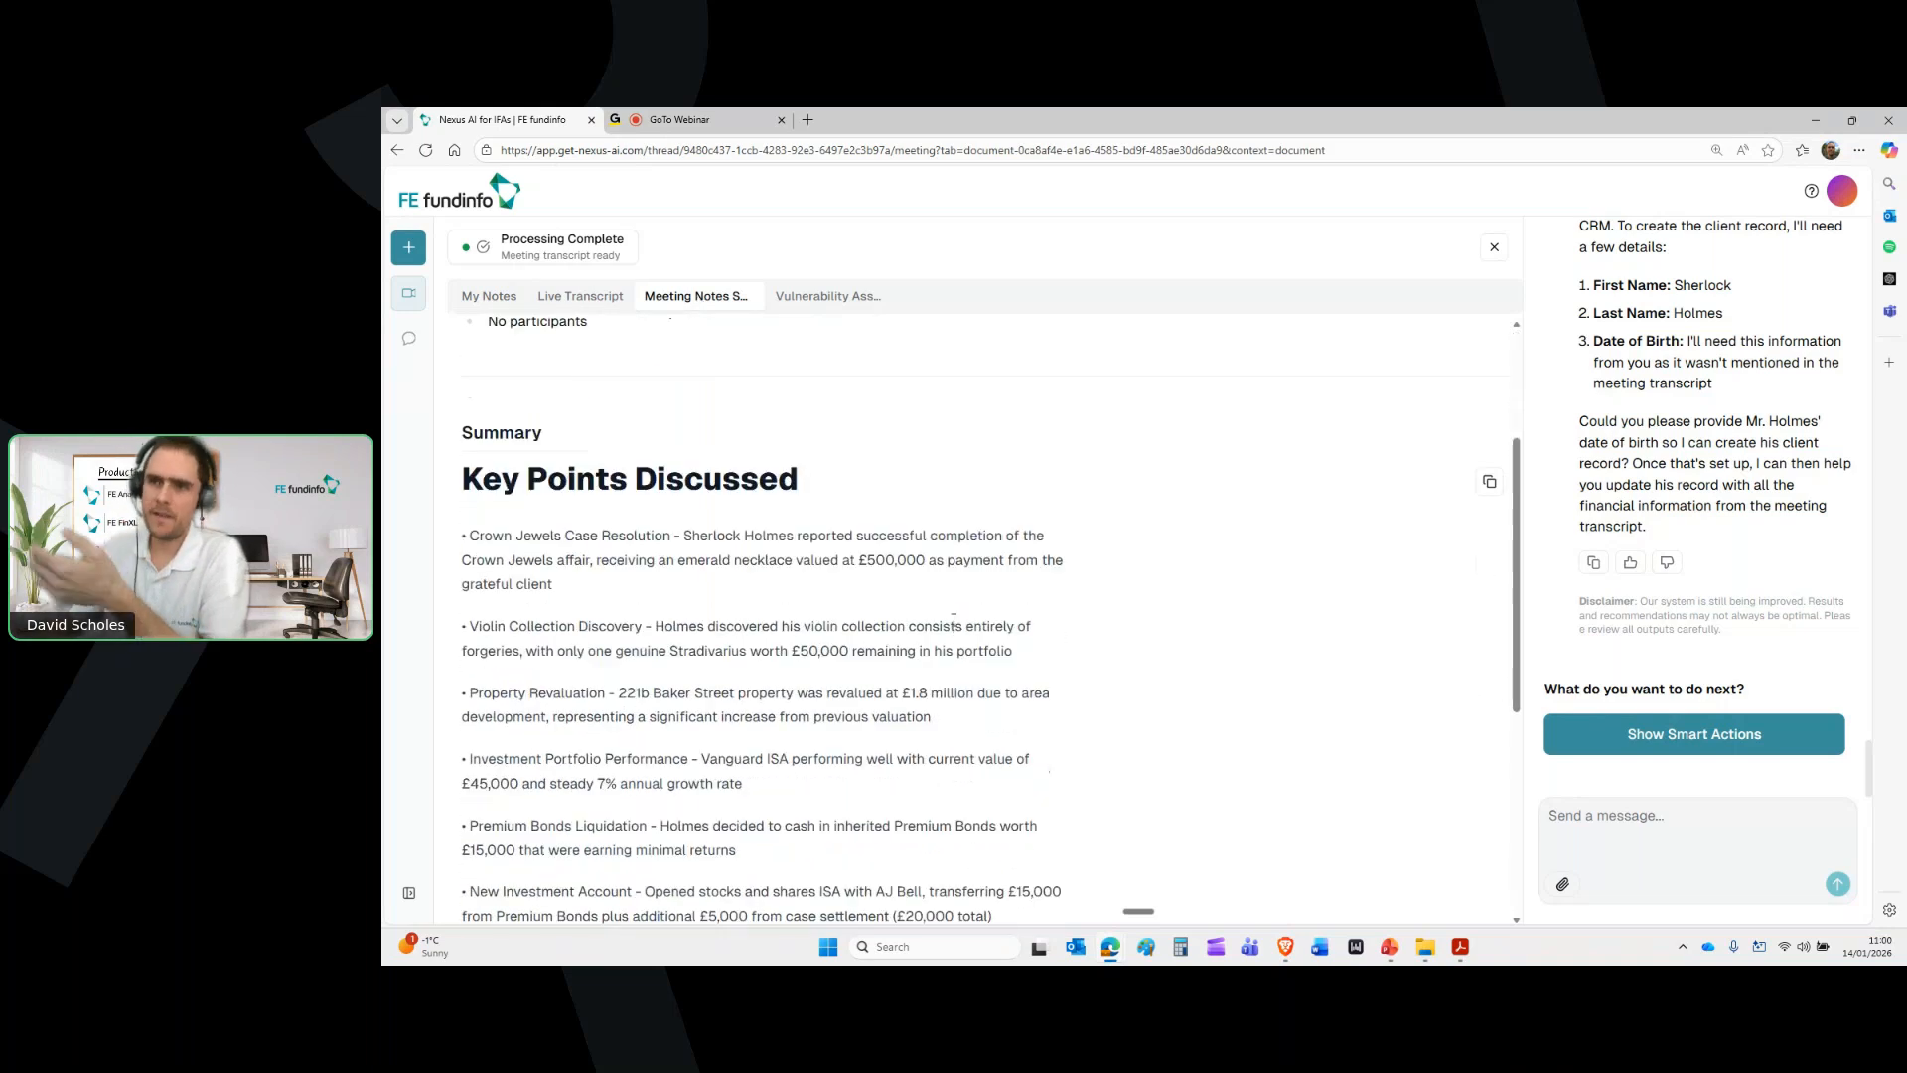
scroll(753, 699, "down", 4)
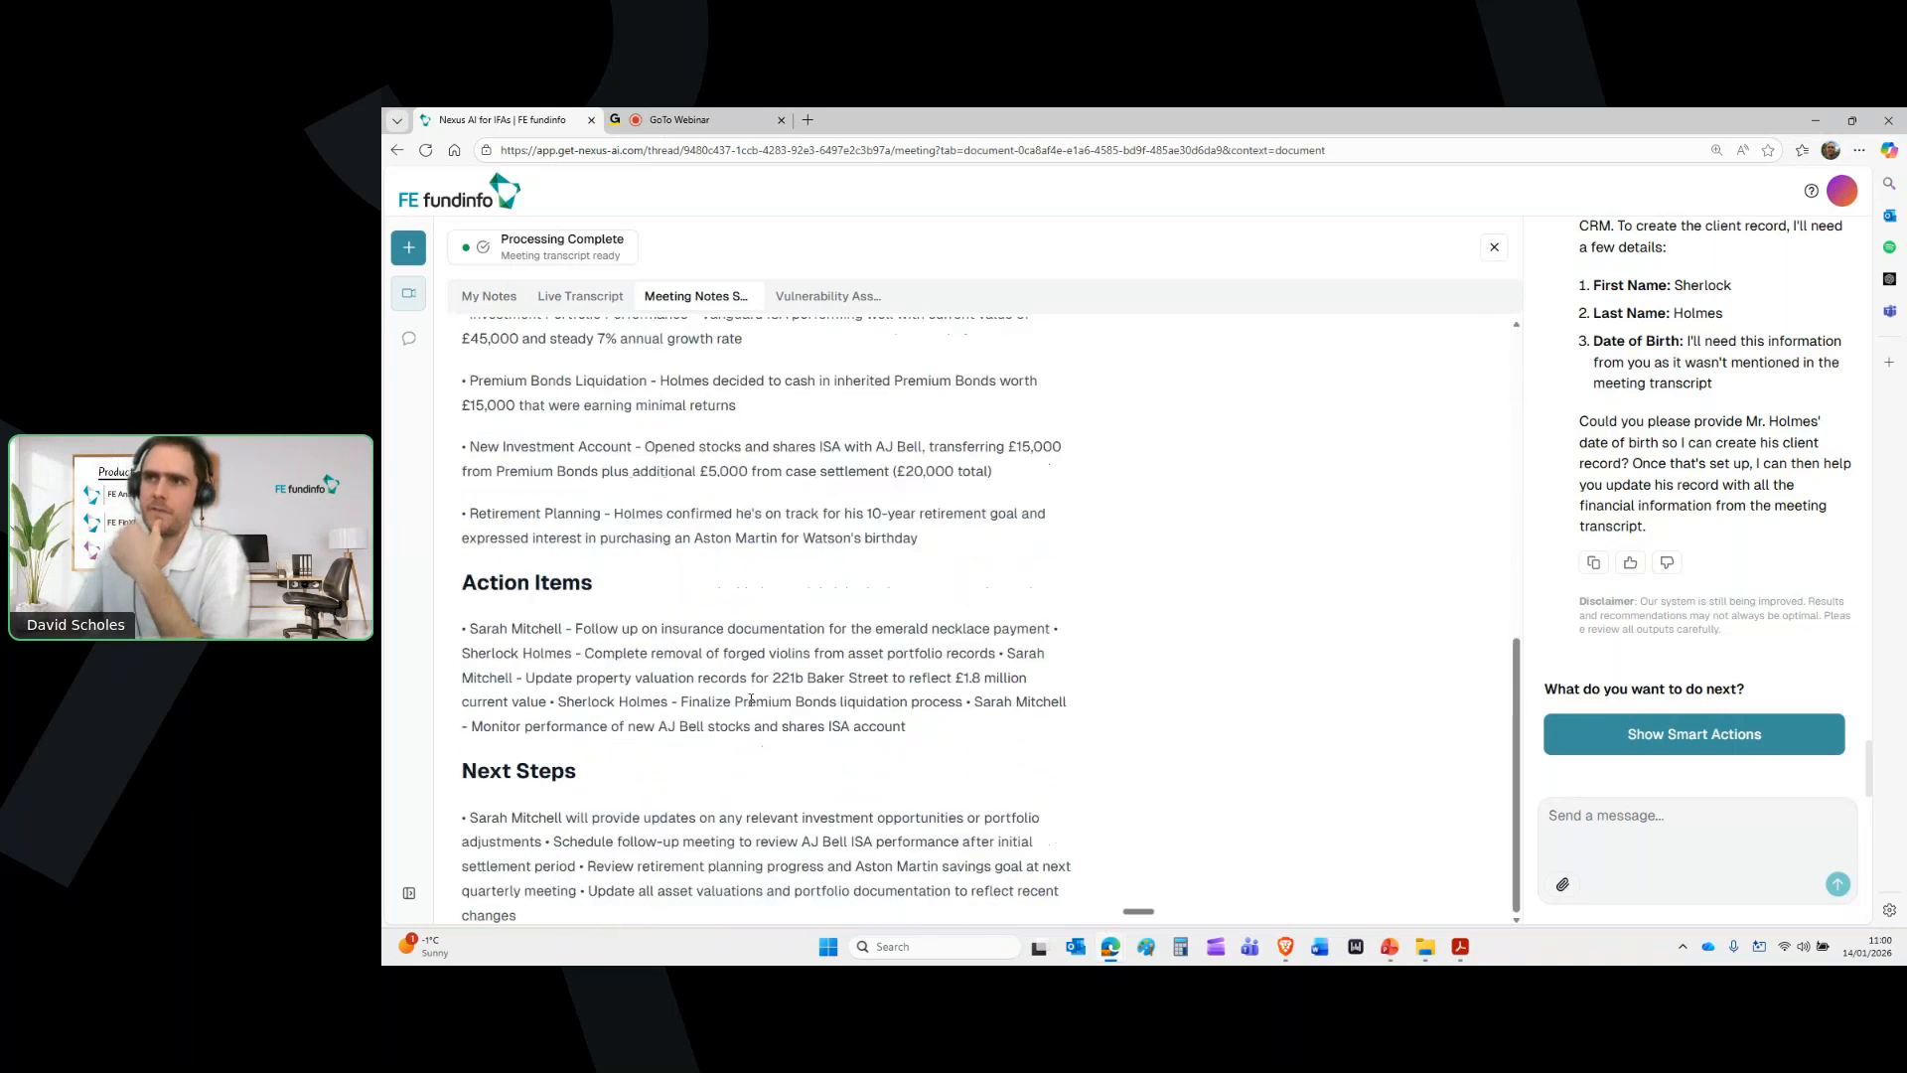
scroll(752, 699, "up", 3)
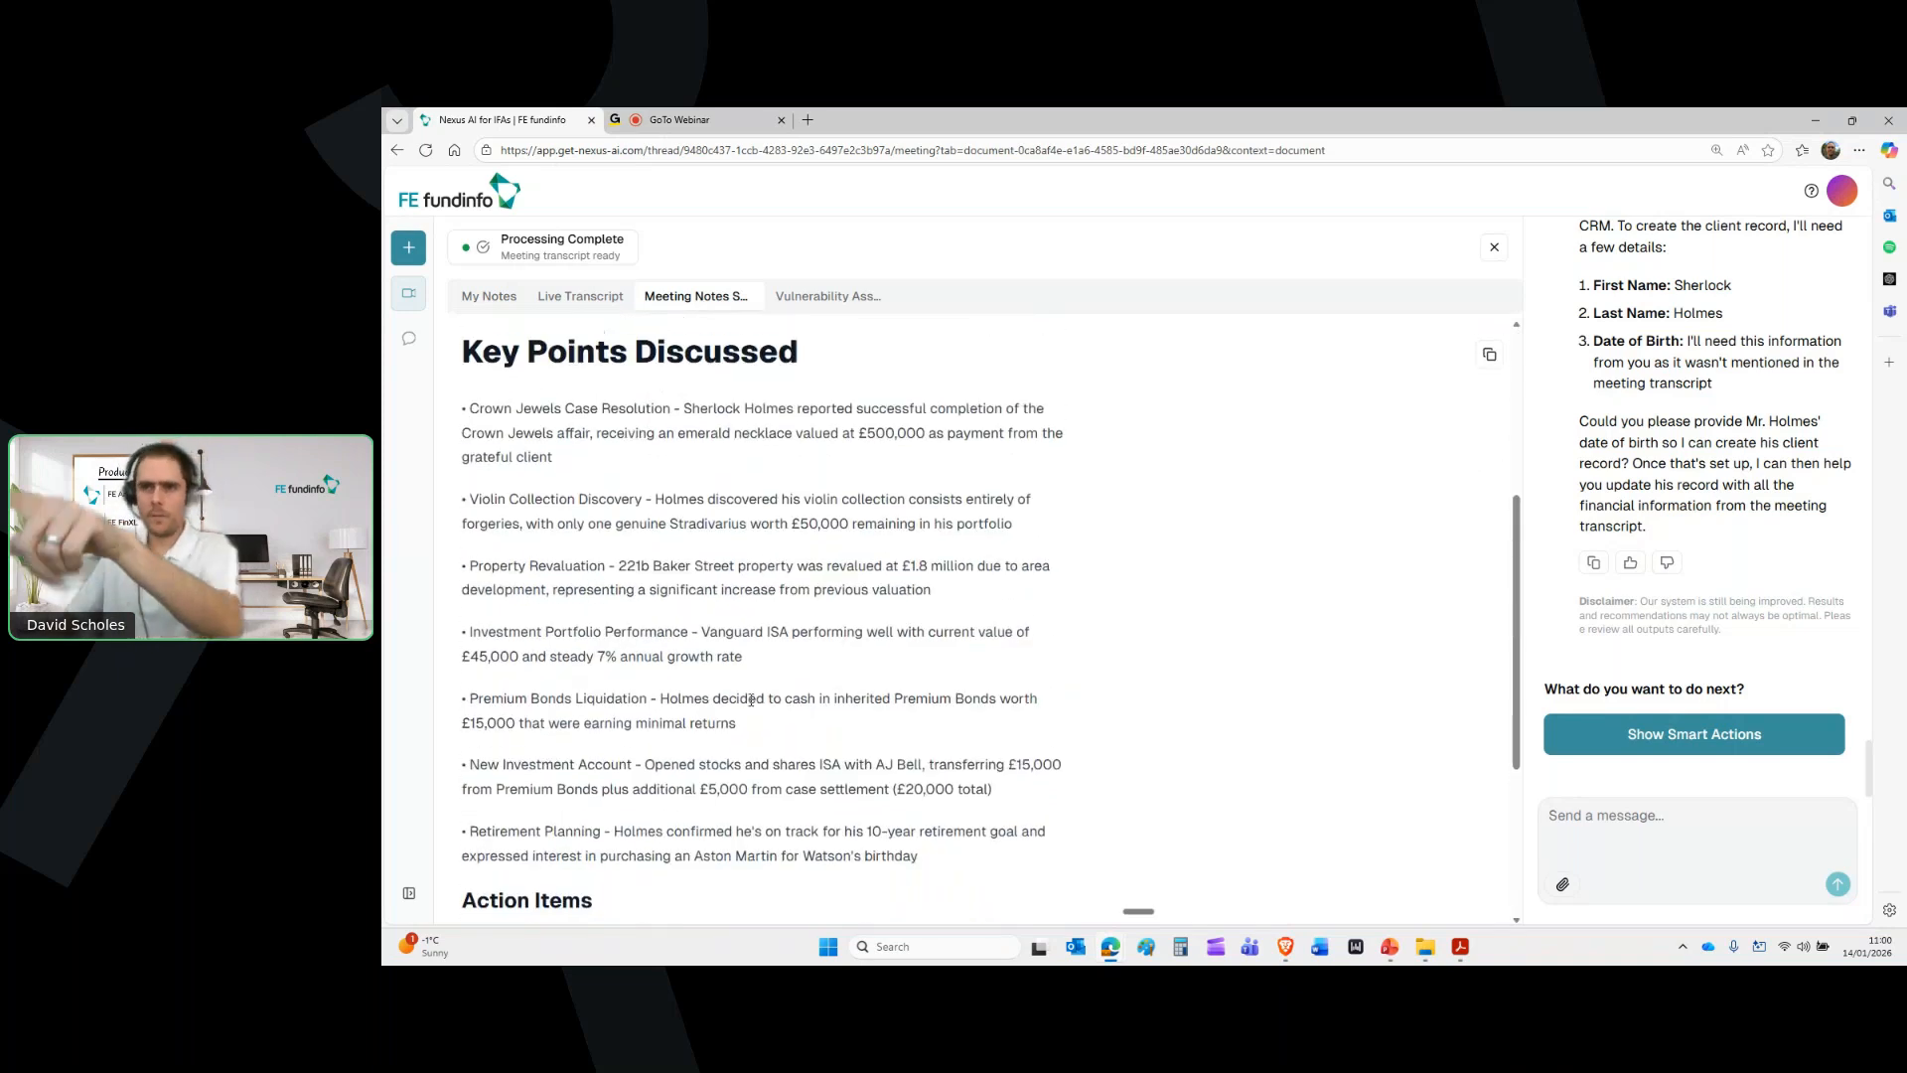
left_click_drag(474, 656, 650, 702)
left_click(648, 724)
left_click_drag(463, 657, 588, 662)
left_click(556, 732)
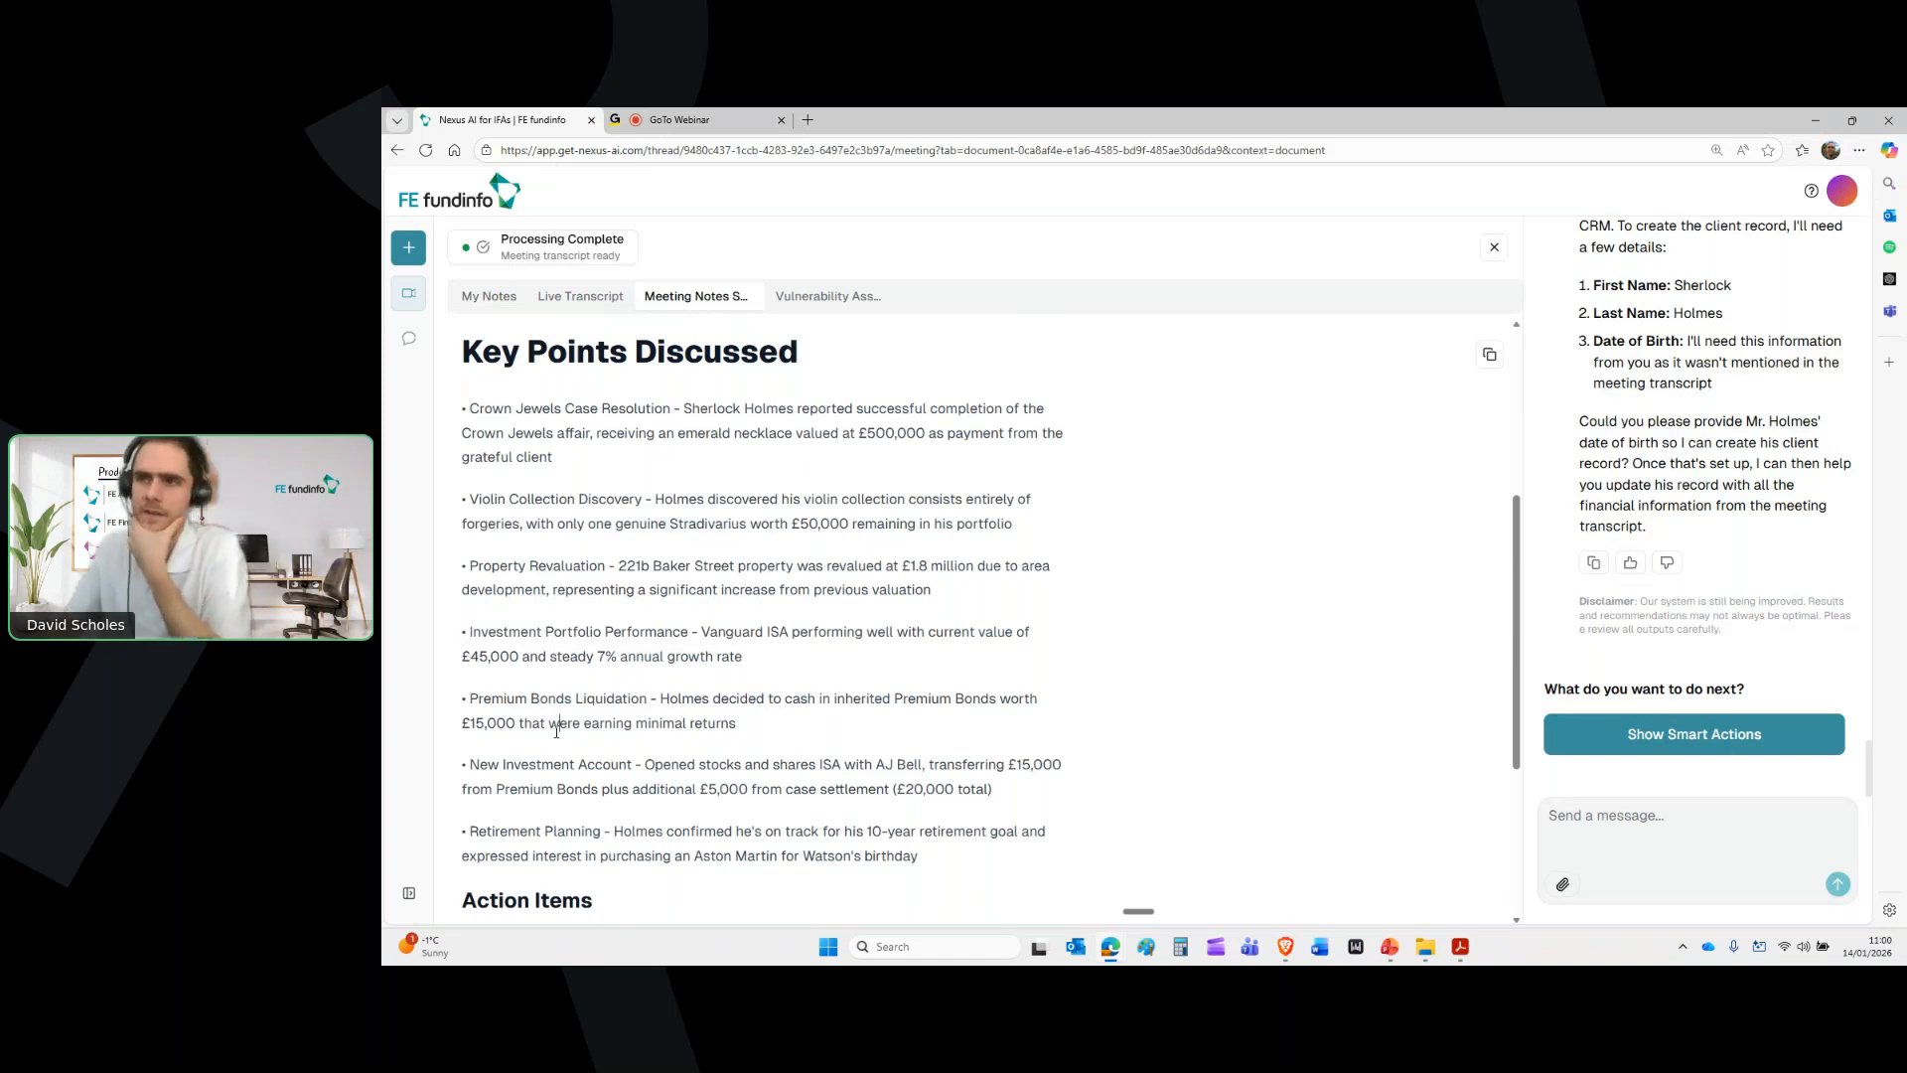
left_click(826, 299)
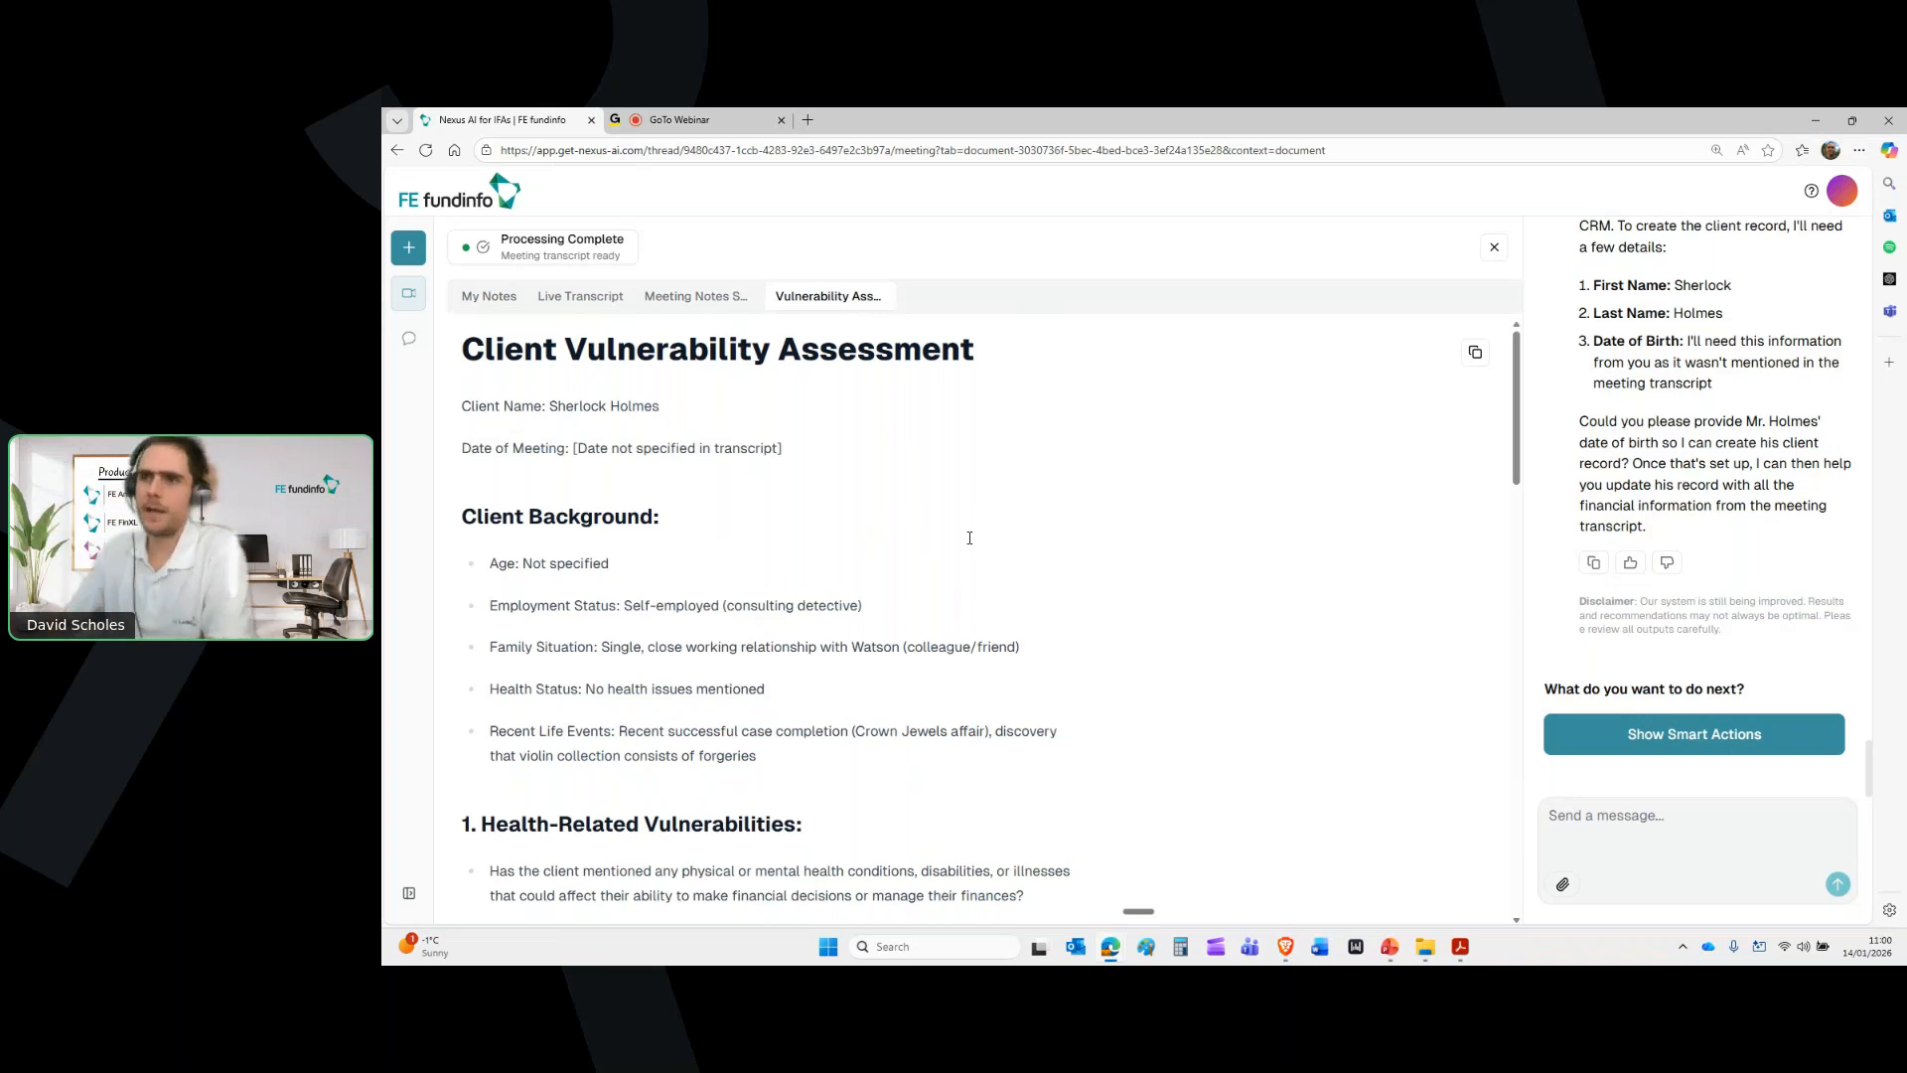
scroll(970, 537, "down", 4)
Reveal the Smart Actions below the Overall Conclusion, then switch to the PowerPoint deck's Agenda slide
scroll(973, 539, "down", 15)
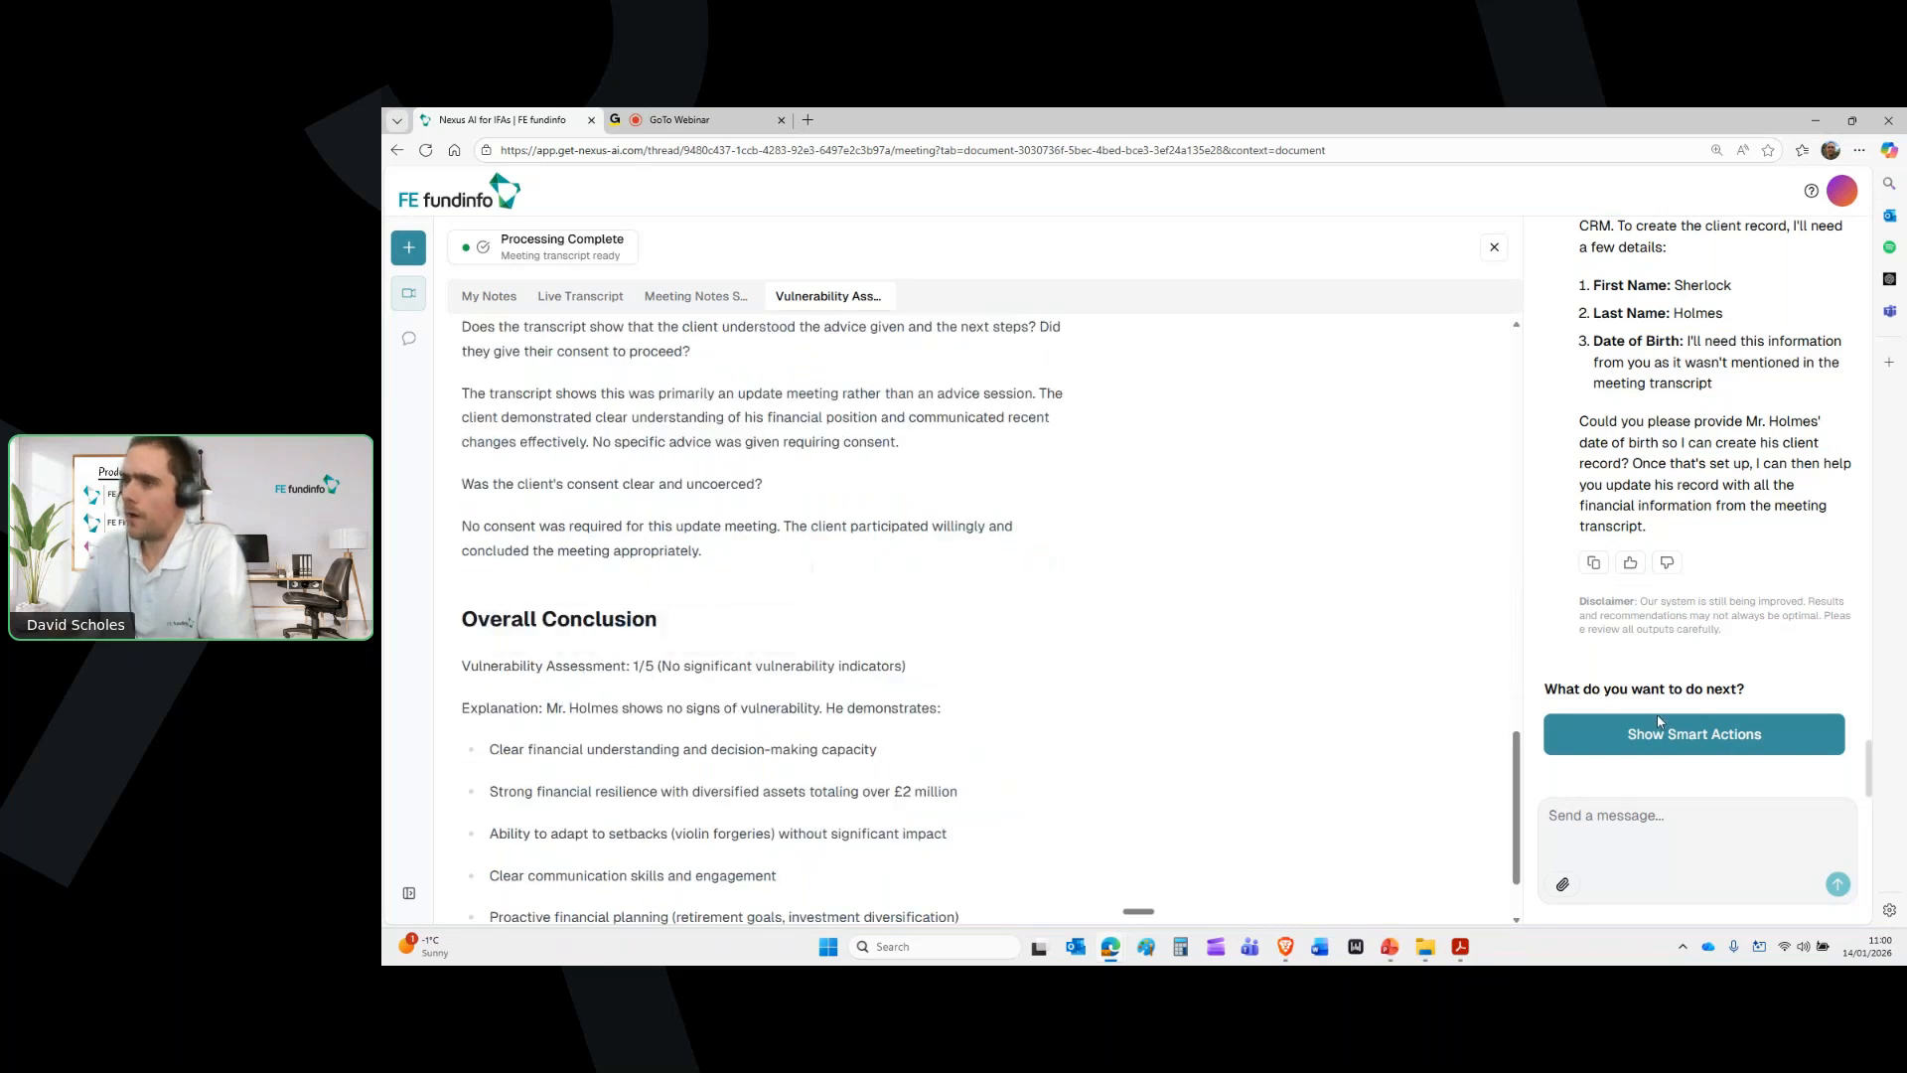
left_click(1724, 740)
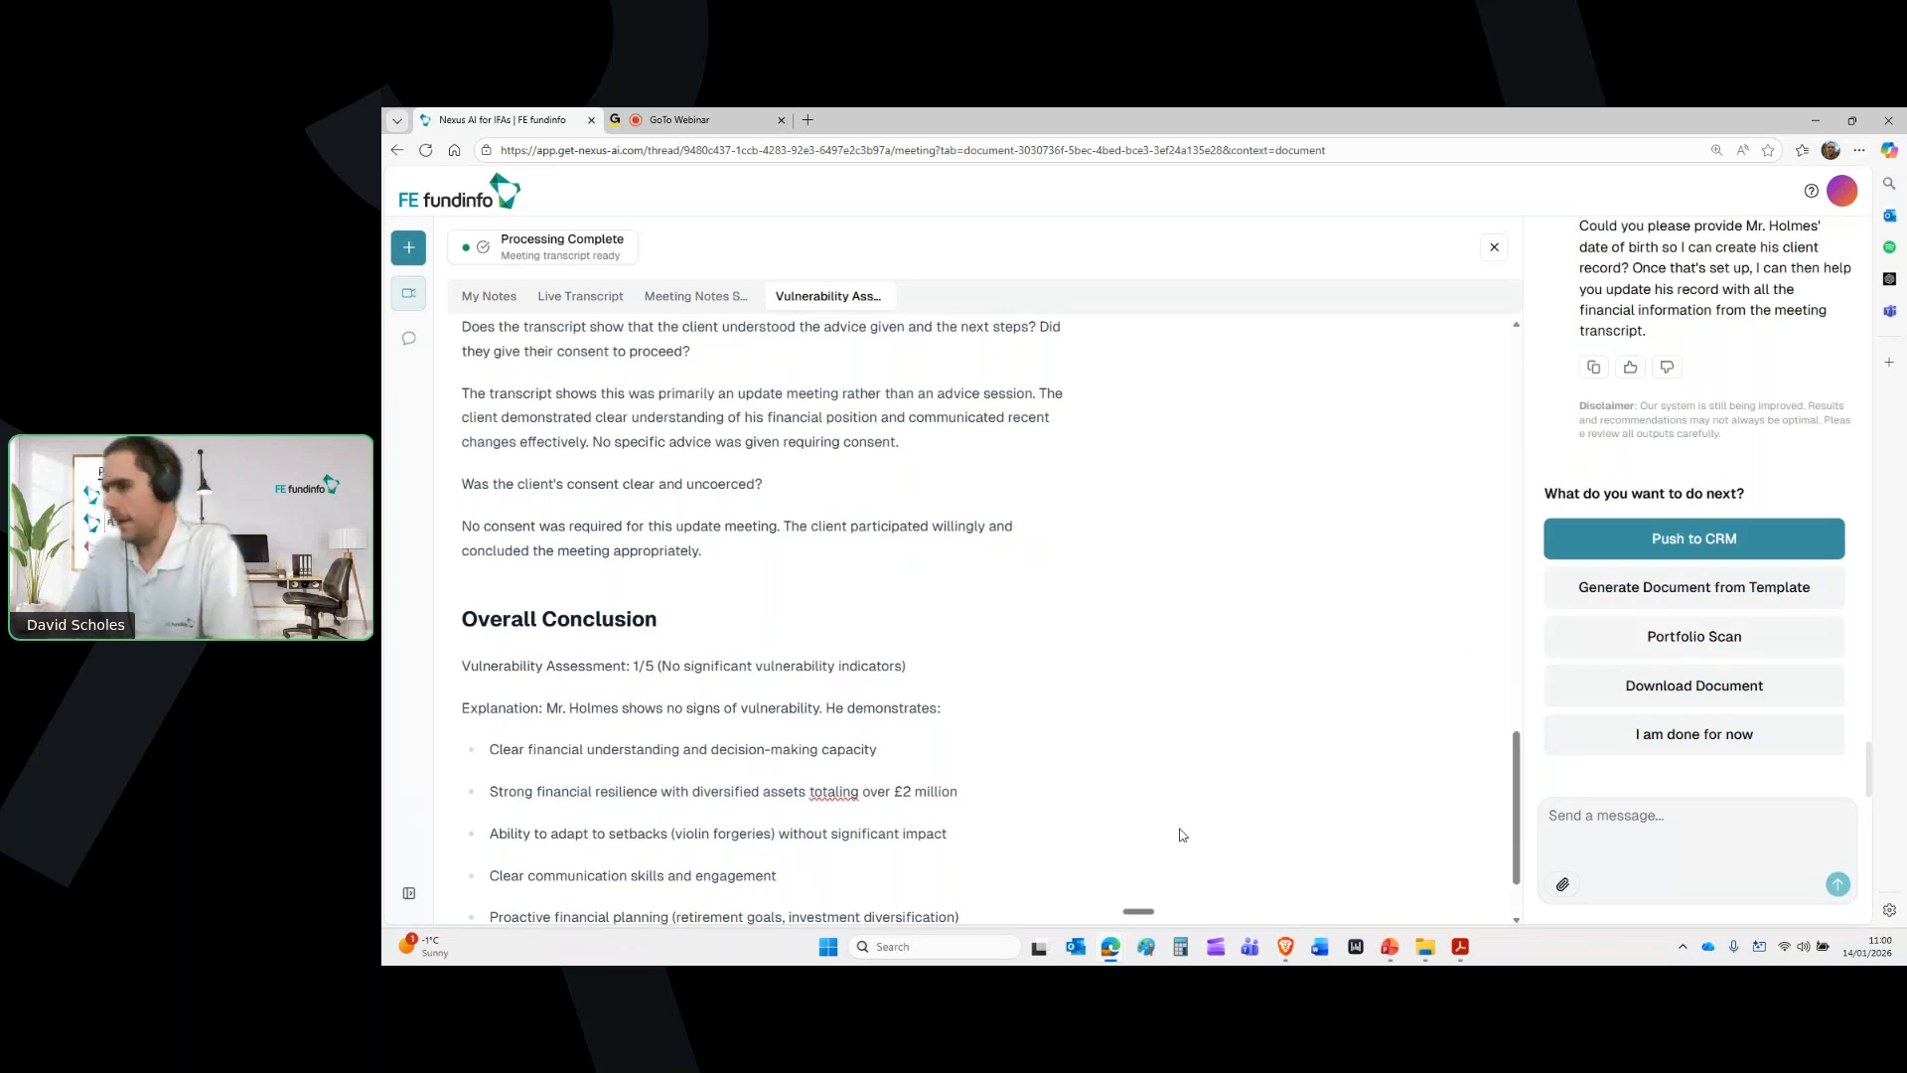
mouse_move(1392, 952)
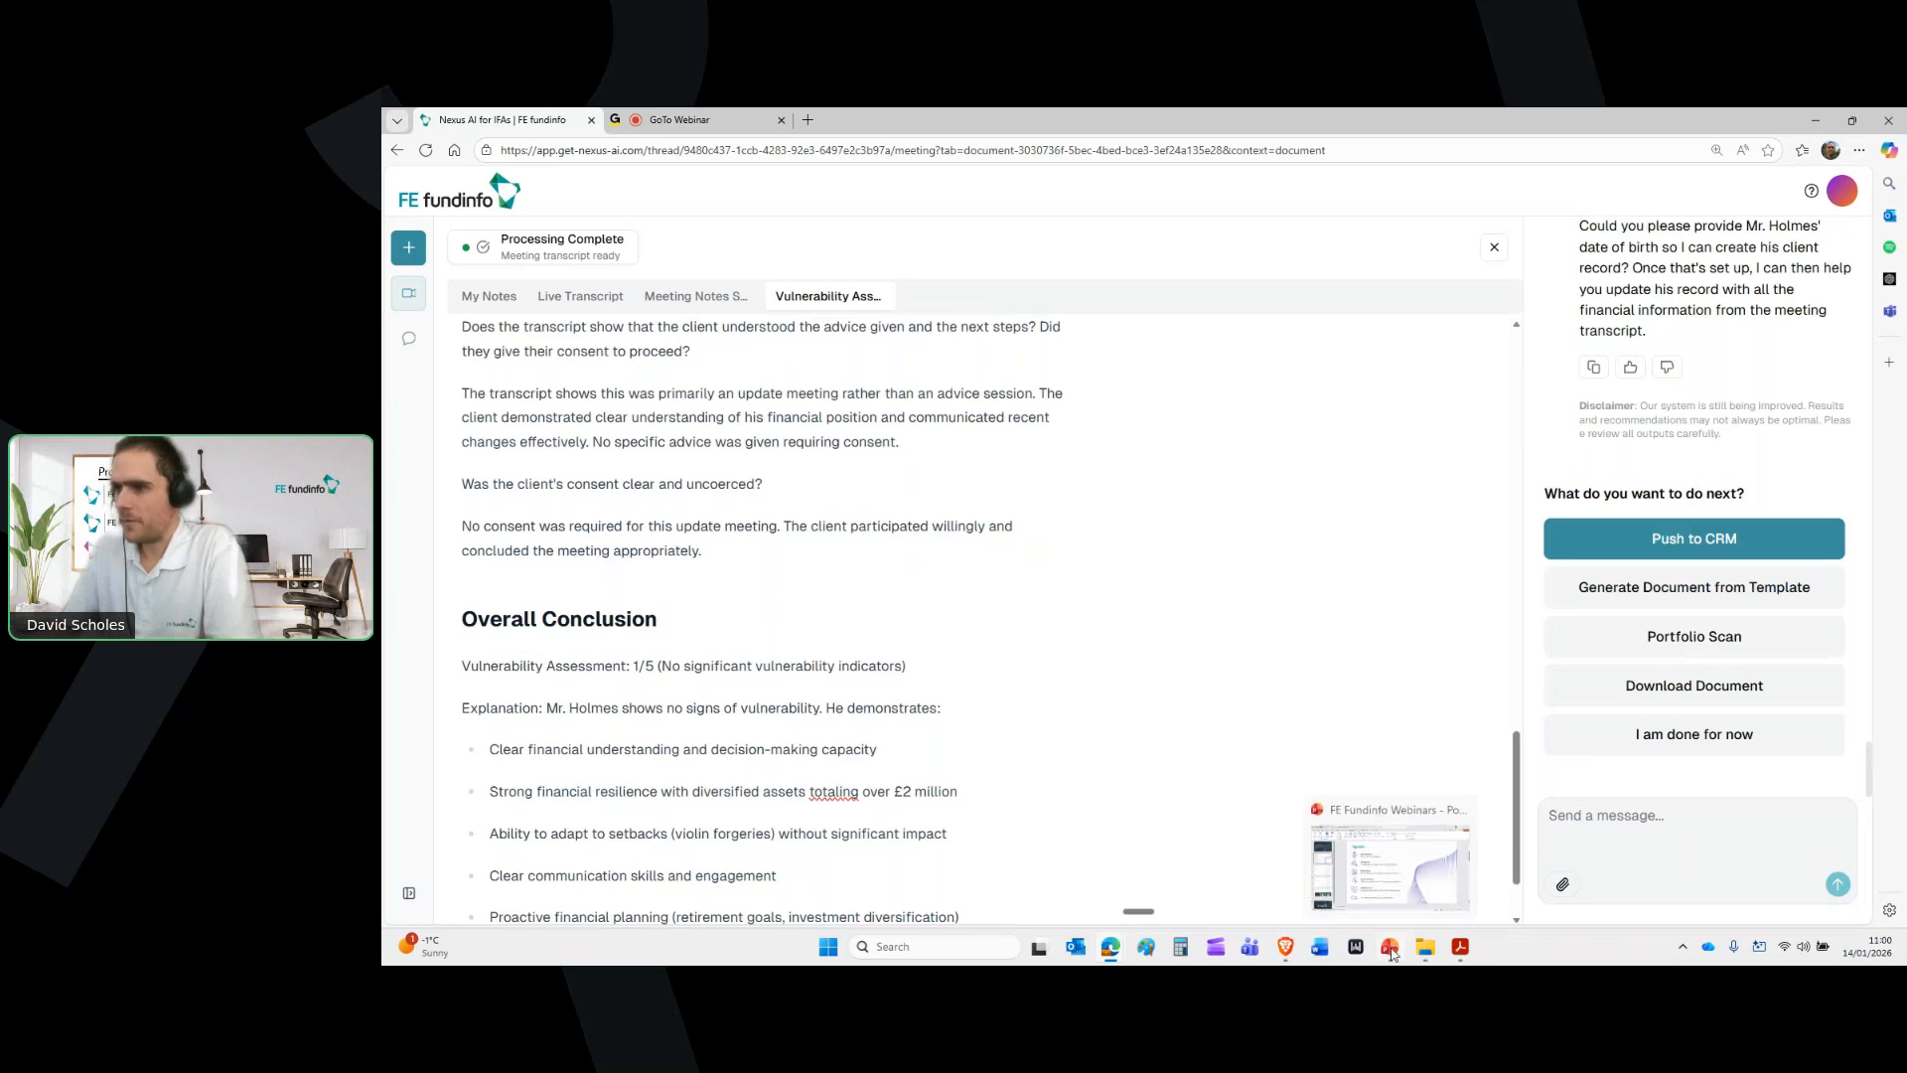
left_click(1389, 875)
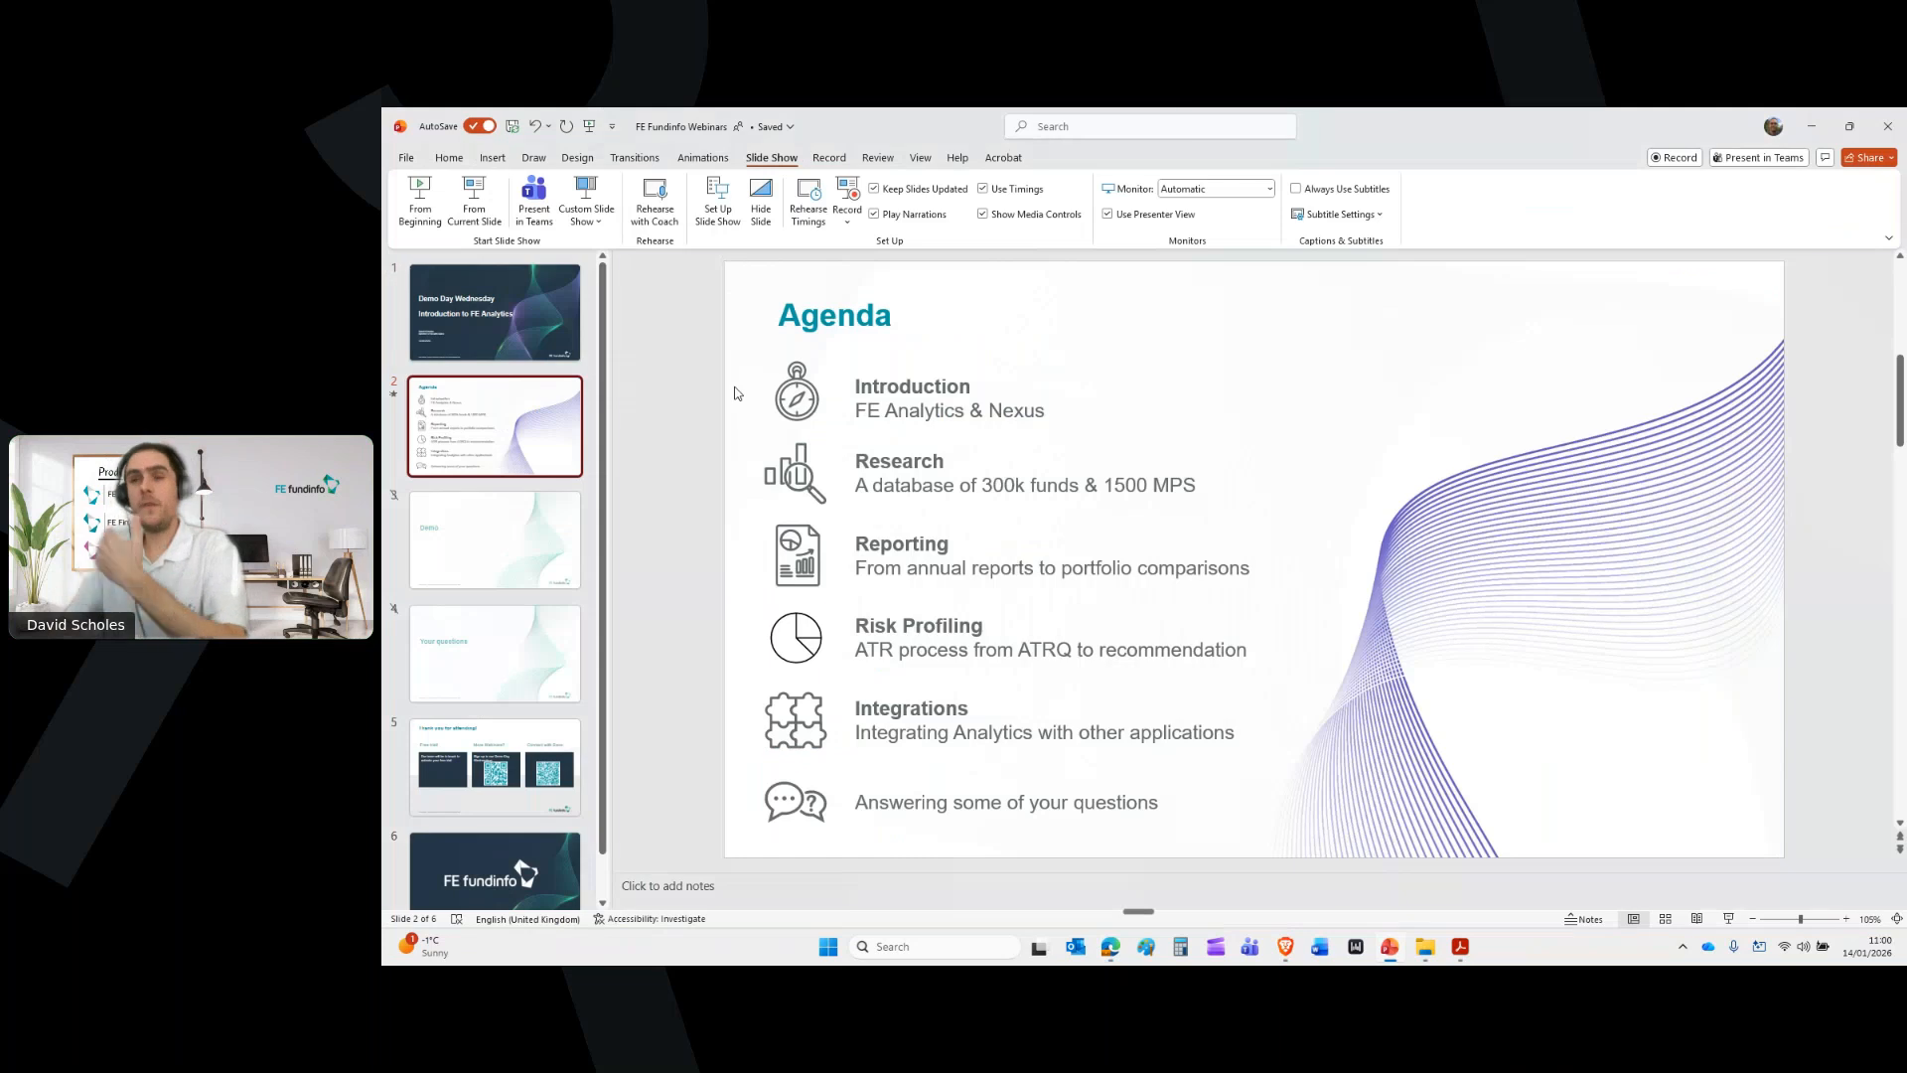
Move to the "Thank you for attending!" slide and run the slide show from it
key("Down")
key("Down")
key("Down")
left_click(474, 209)
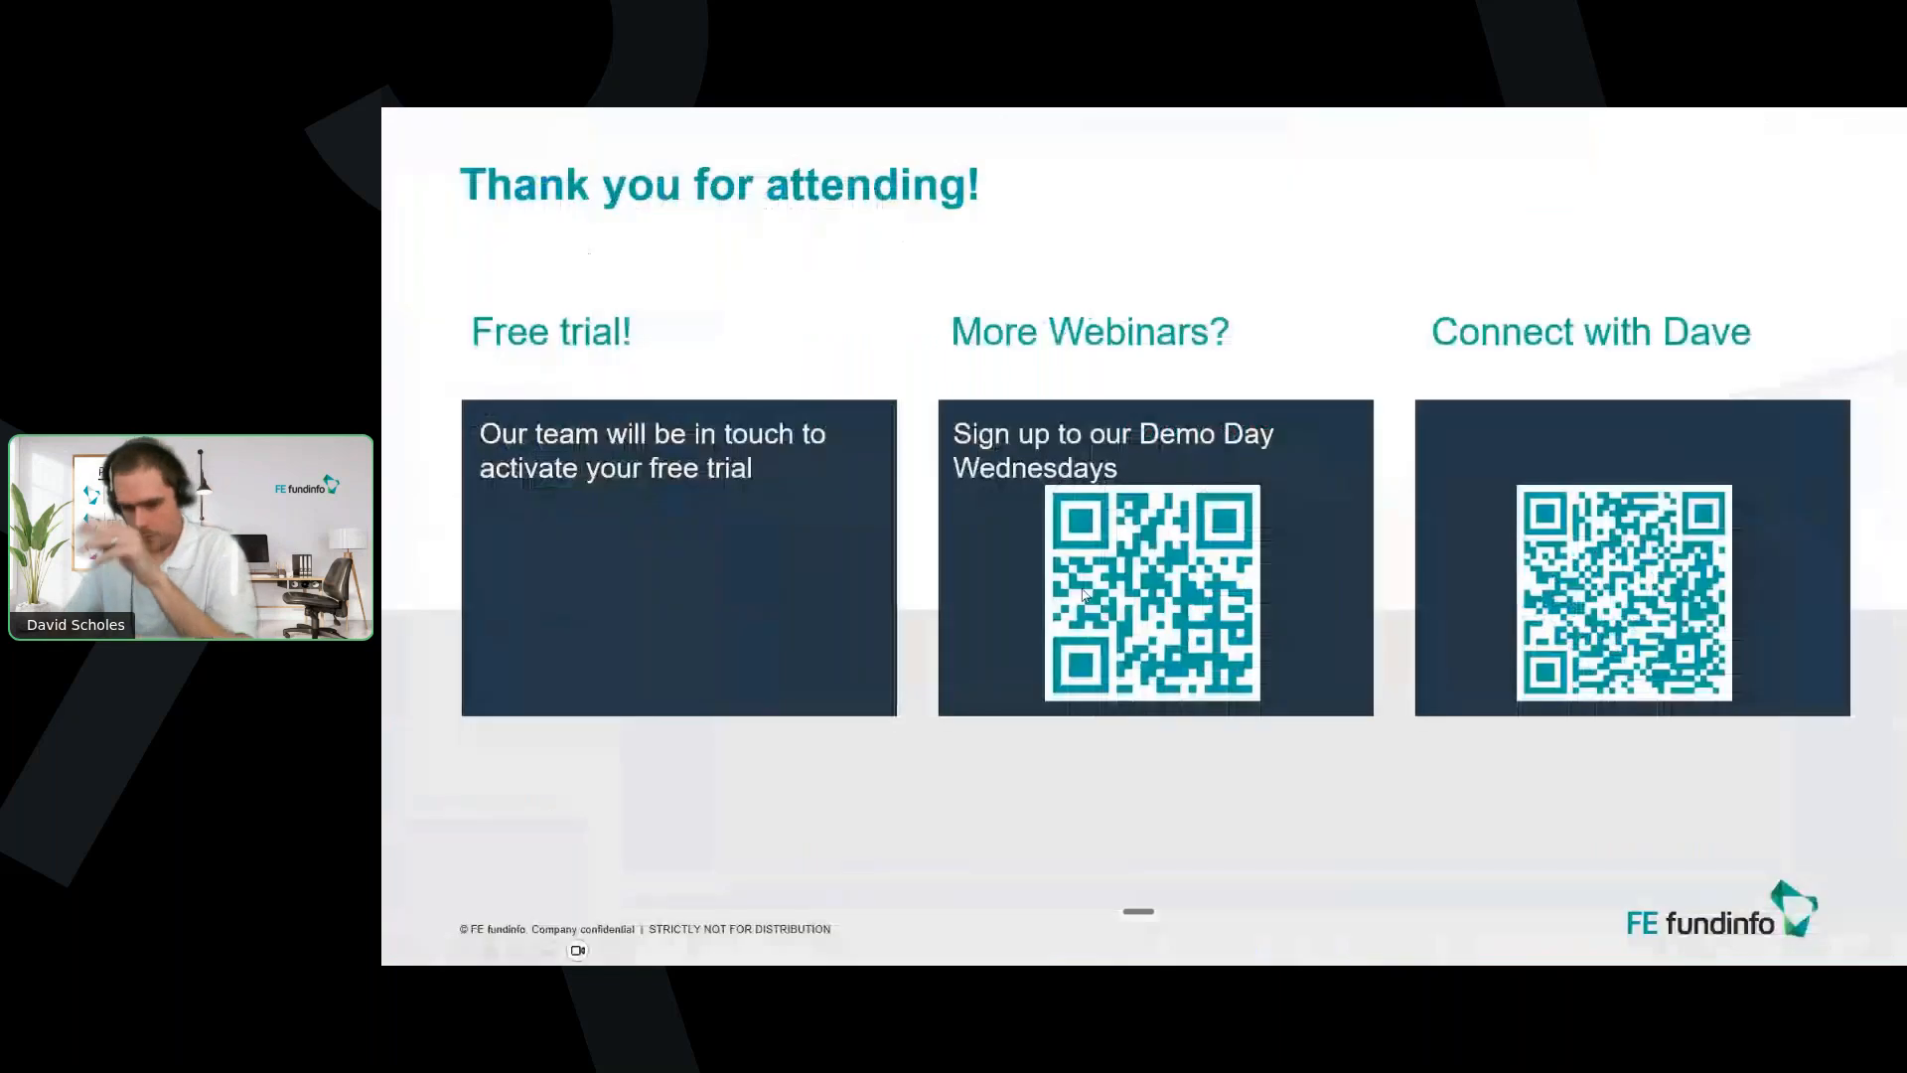